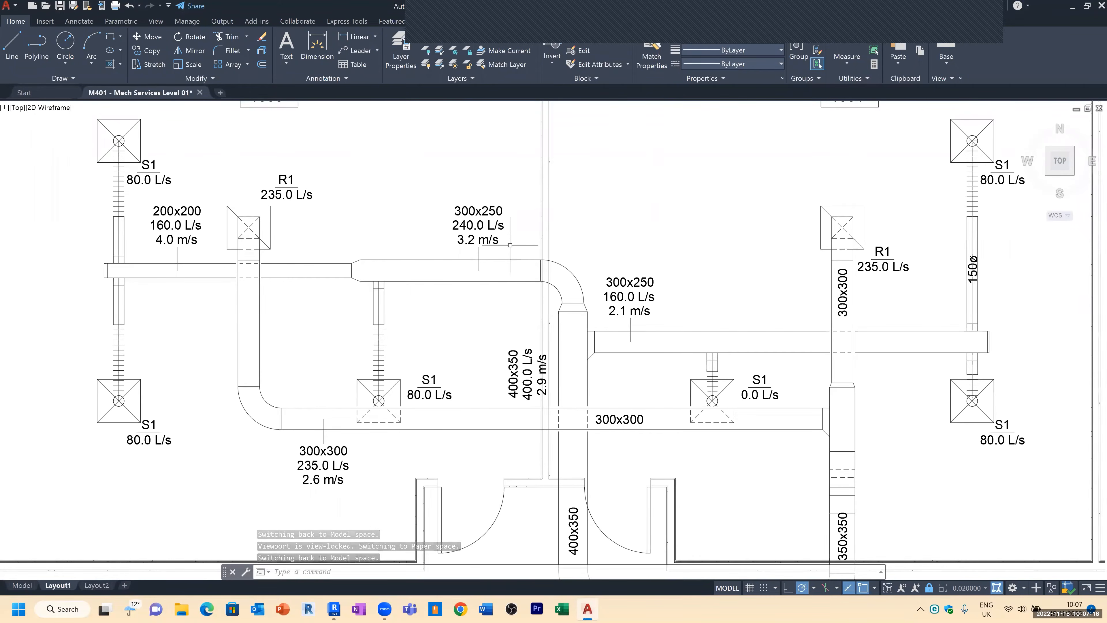
# Step: Select the 300x250 duct label and the duct segment beneath it to inspect them
pyautogui.click(487, 214)
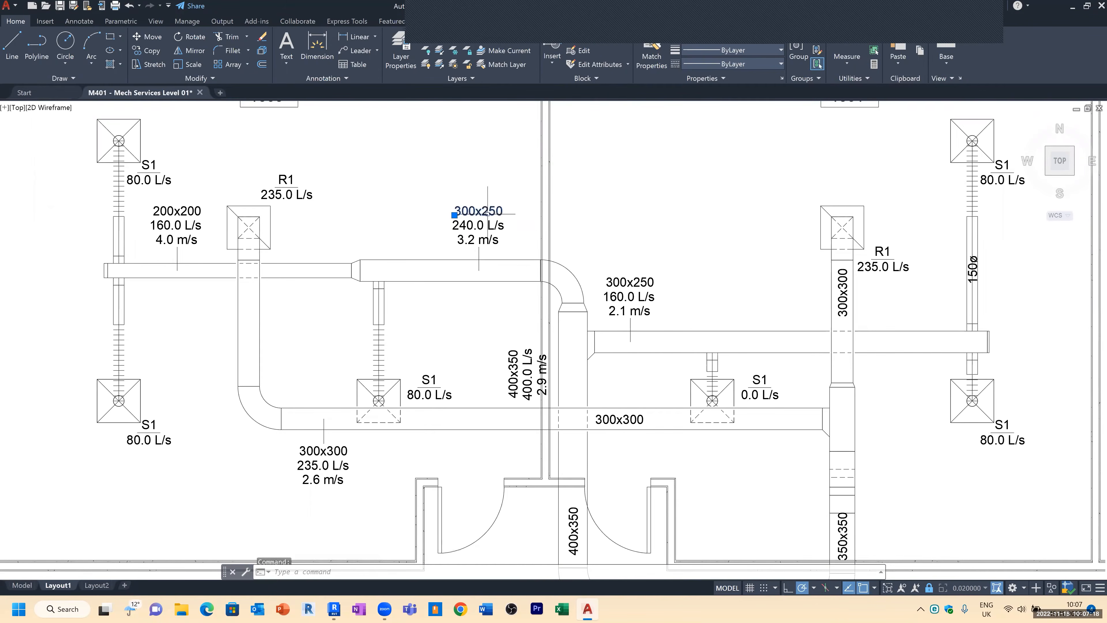
pyautogui.click(486, 226)
pyautogui.click(486, 241)
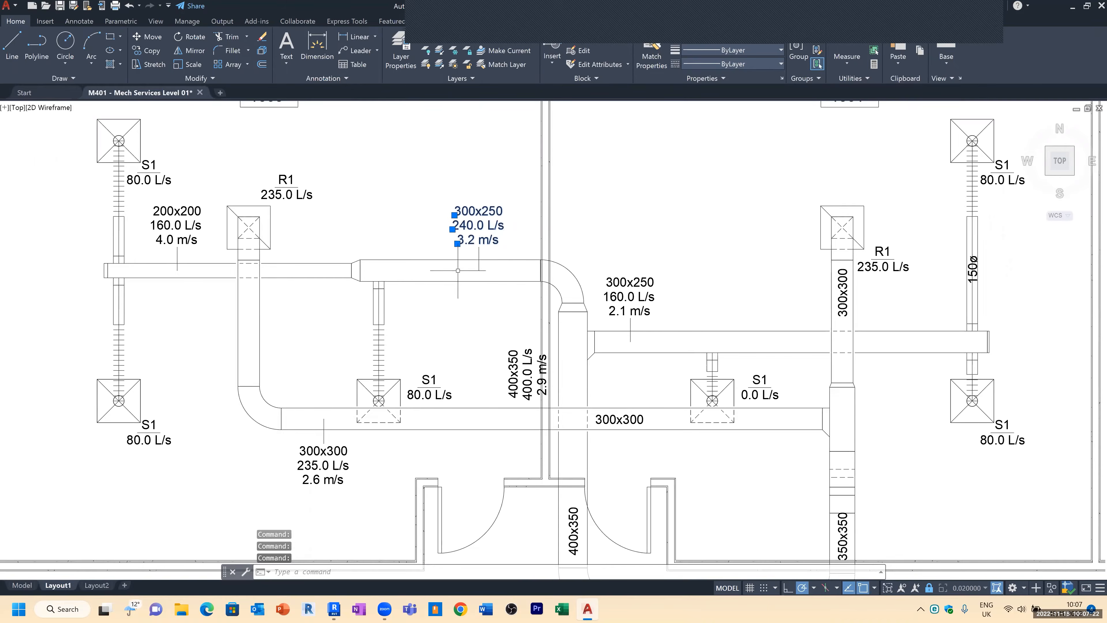
pyautogui.press('Escape')
pyautogui.click(436, 262)
pyautogui.click(434, 255)
pyautogui.click(442, 270)
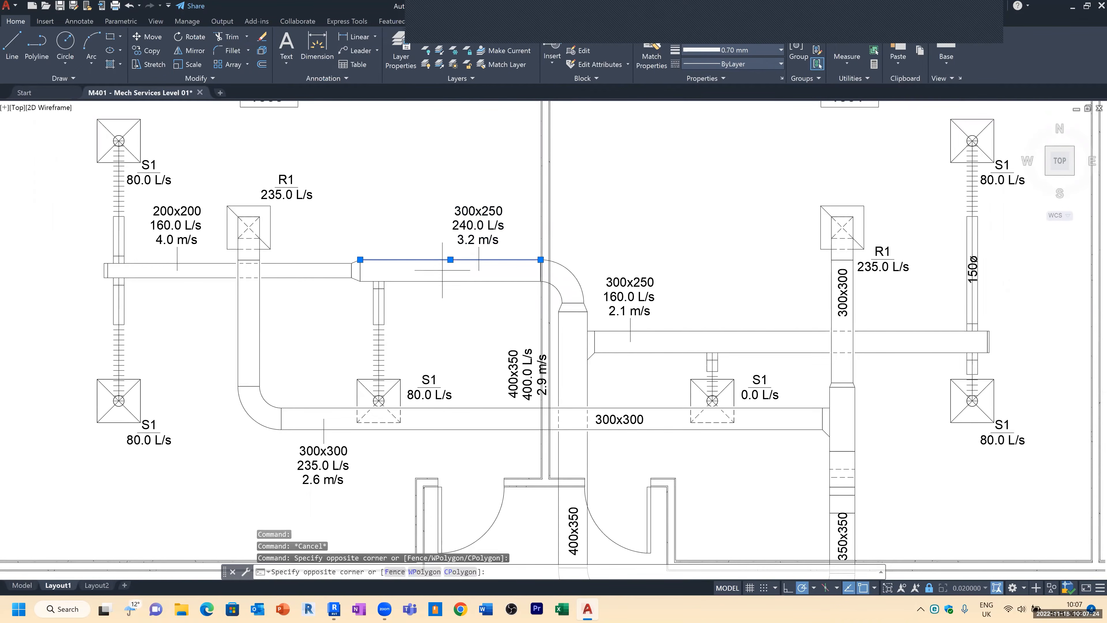
pyautogui.click(431, 287)
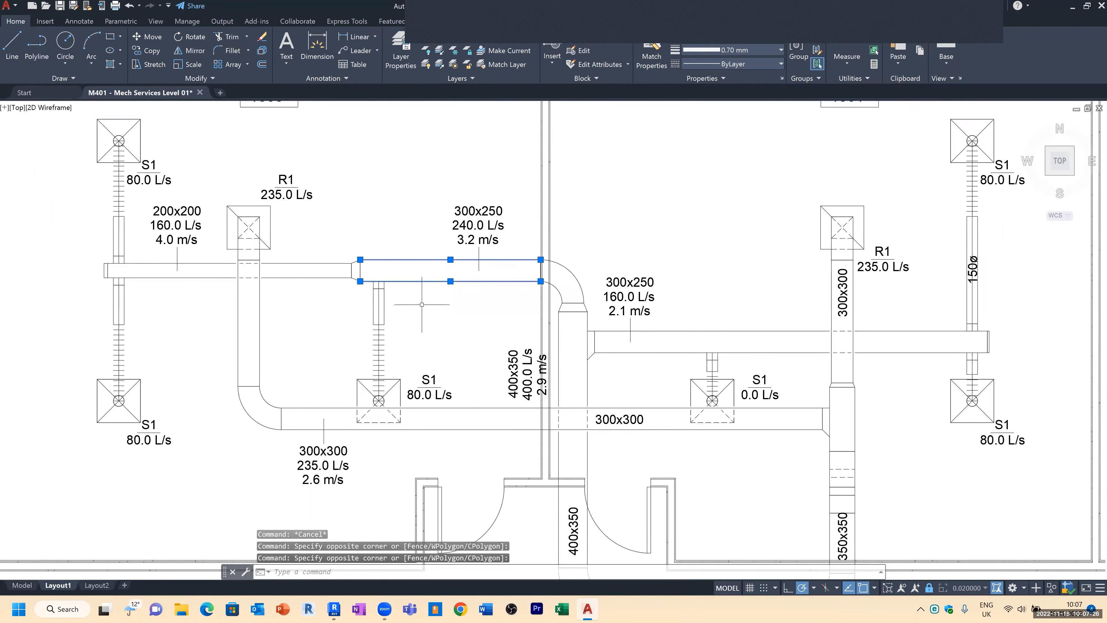
pyautogui.press('Escape')
pyautogui.press('Escape')
pyautogui.scroll(-2, 404, 187)
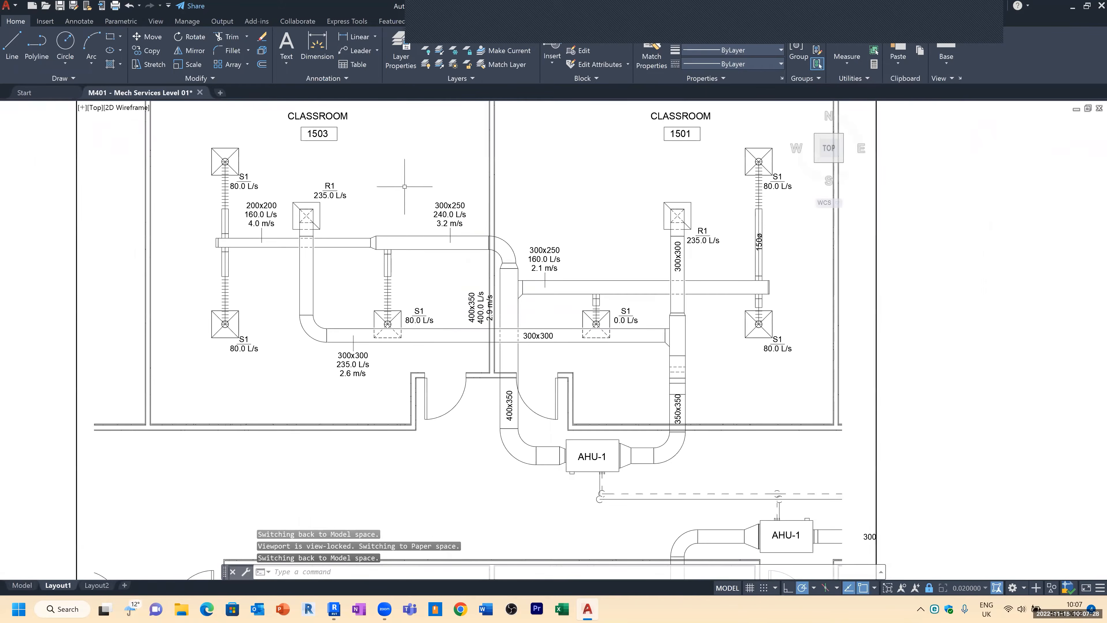
# Step: Copy the upper-left S1 diffuser with its branch duct onto the 300x250 main duct in classroom 1503
pyautogui.moveTo(396, 155); pyautogui.dragTo(416, 176, button='middle')
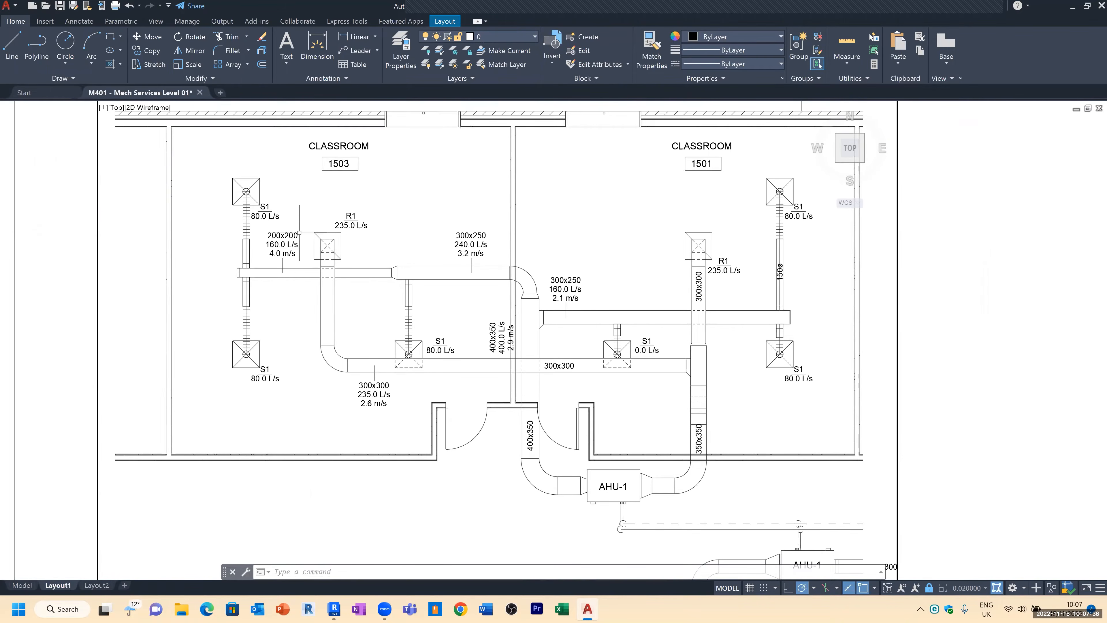
pyautogui.scroll(5, 300, 233)
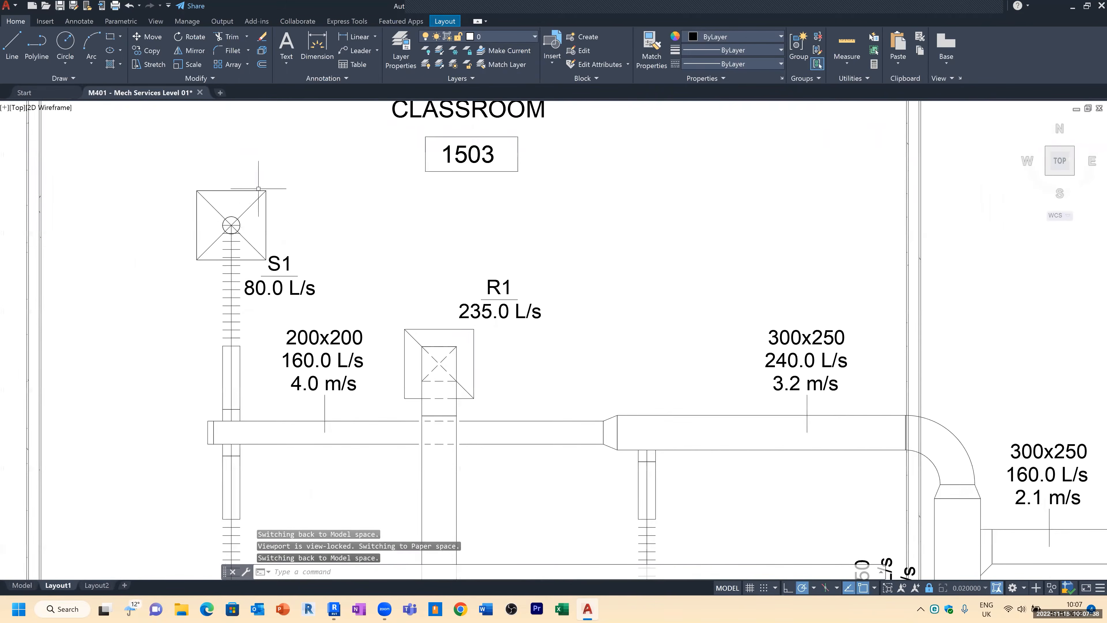
pyautogui.click(190, 268)
pyautogui.click(290, 179)
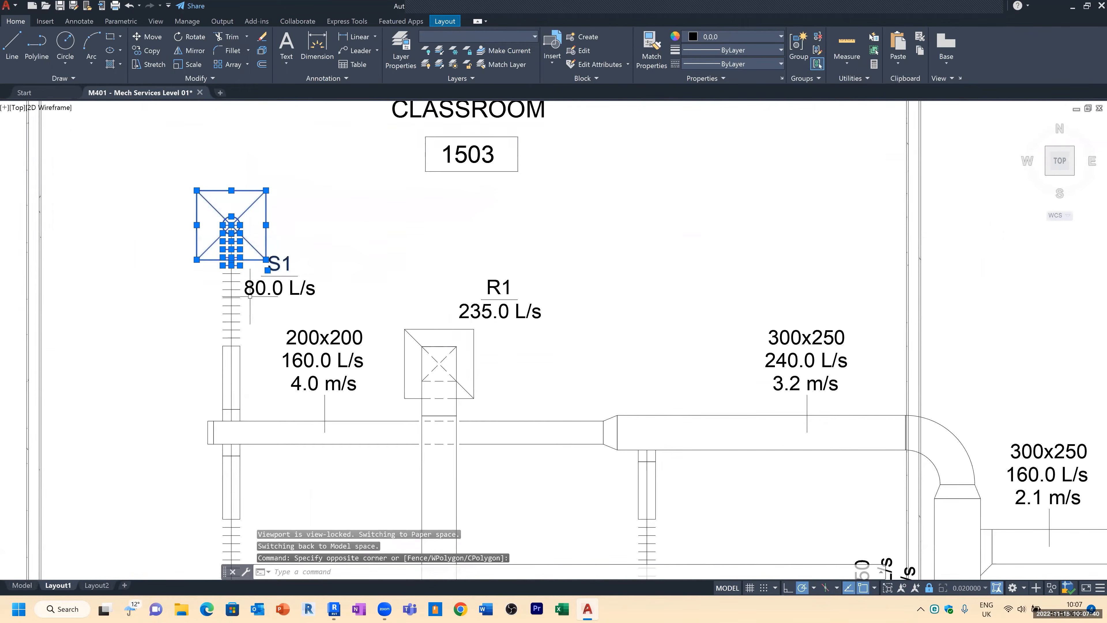
pyautogui.click(199, 375)
pyautogui.click(269, 250)
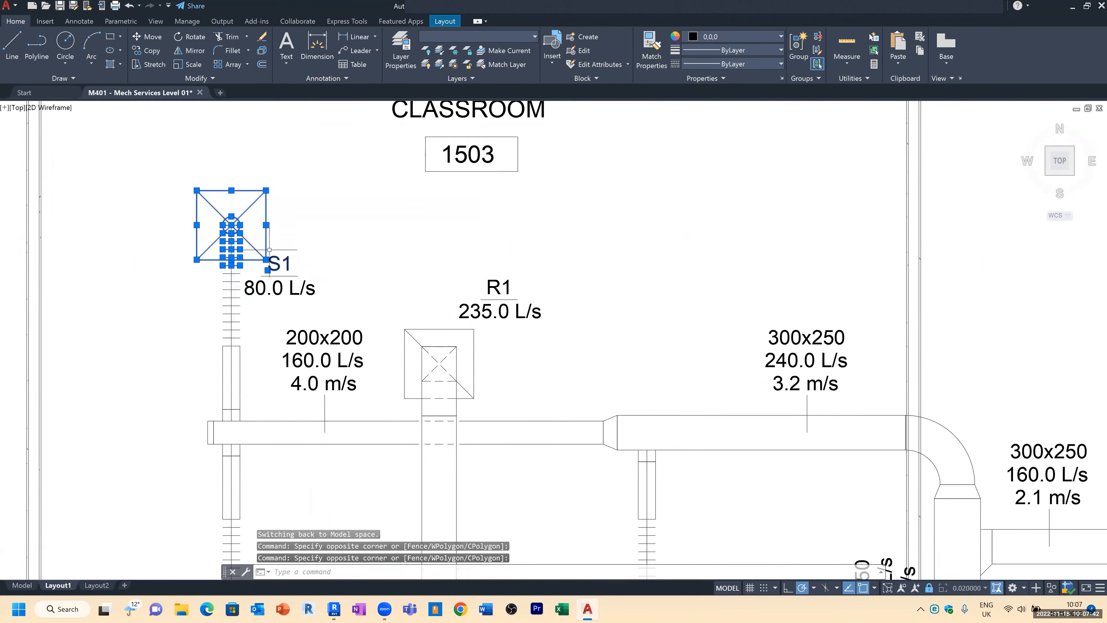
pyautogui.click(199, 365)
pyautogui.click(259, 244)
pyautogui.click(253, 327)
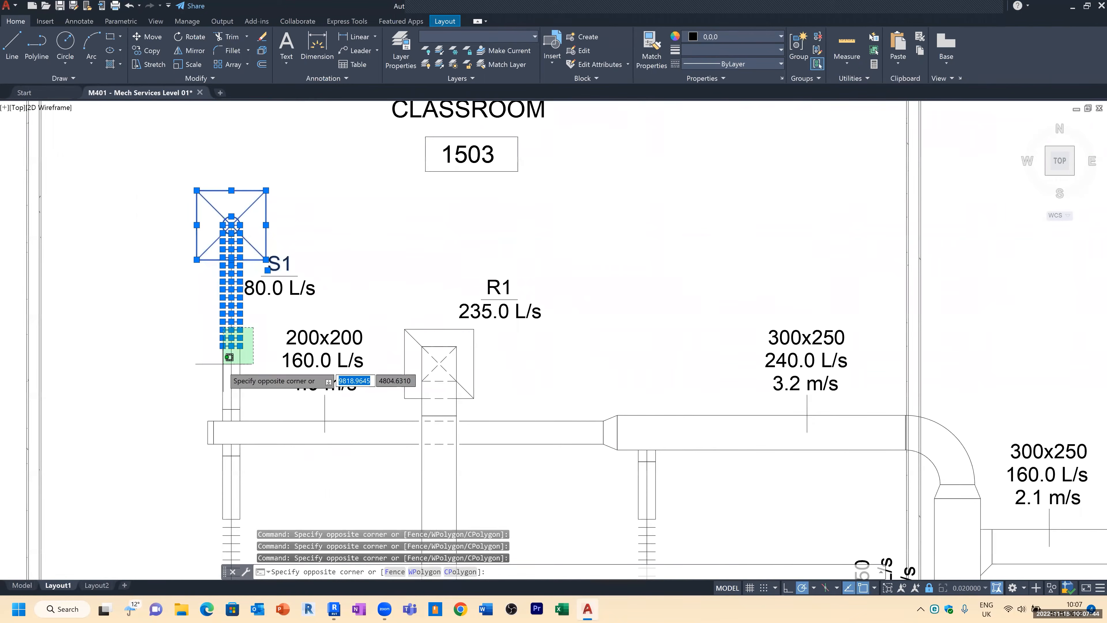
pyautogui.click(196, 409)
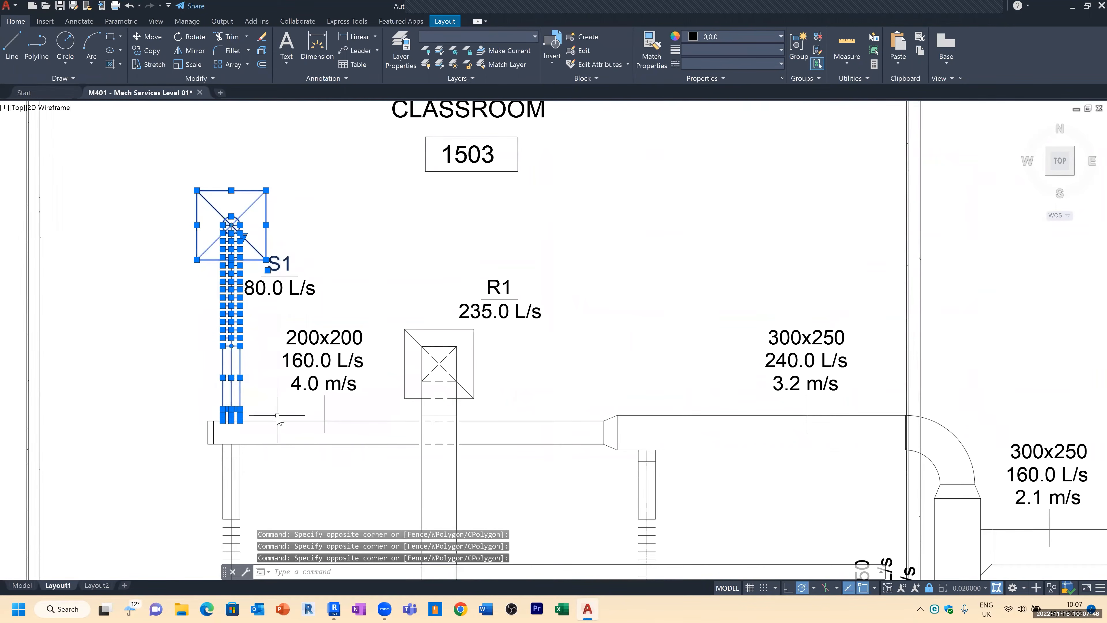
pyautogui.press('Return')
pyautogui.click(231, 226)
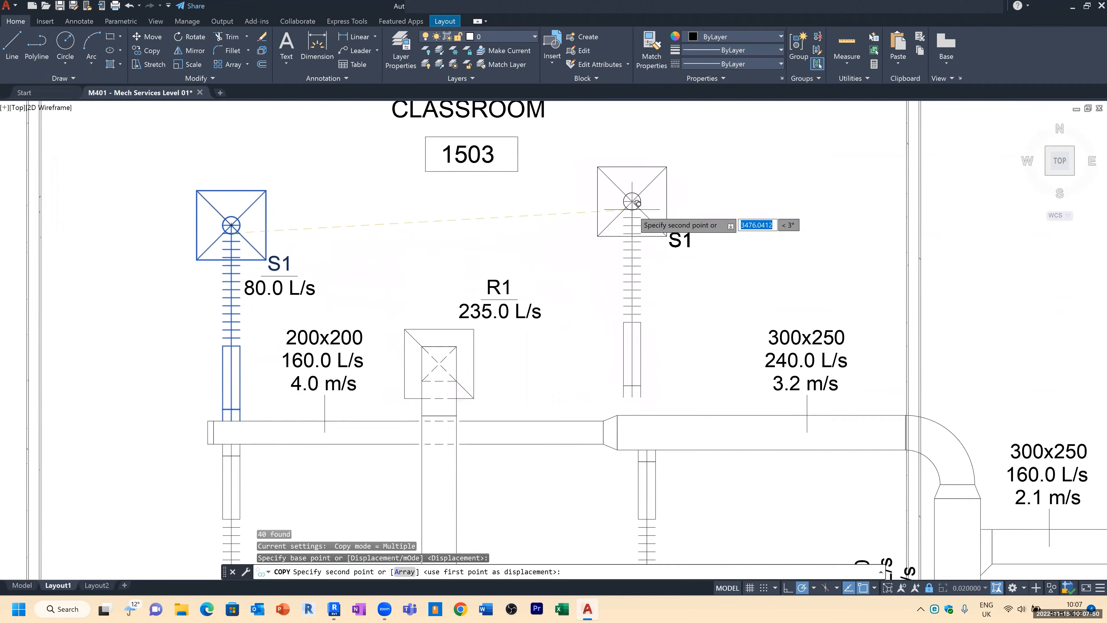
pyautogui.press('super+p')
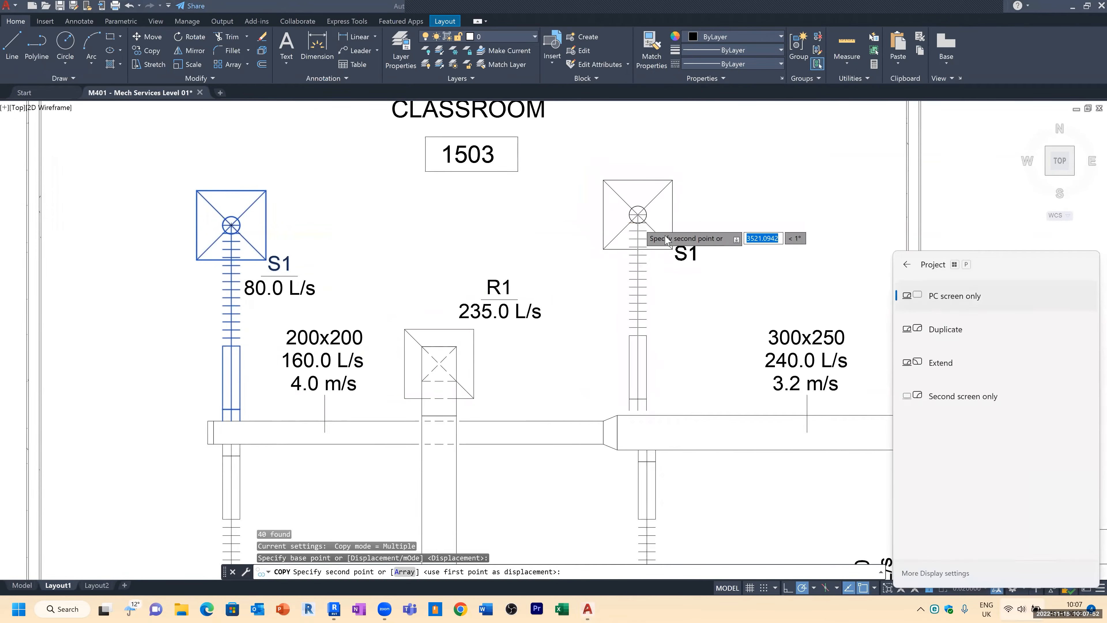
pyautogui.press('Escape')
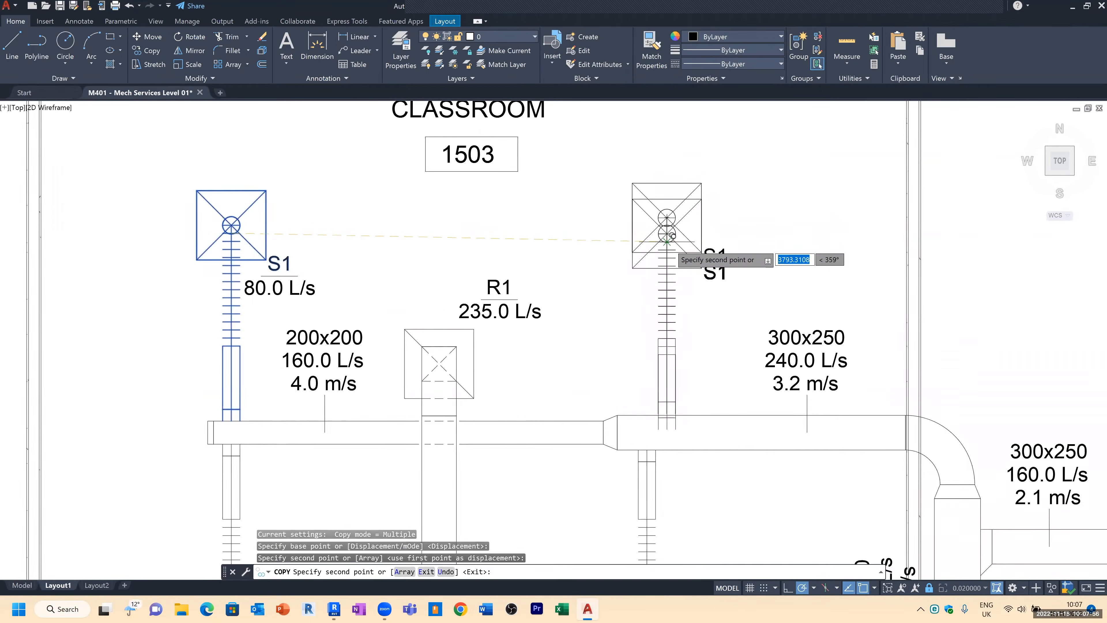
pyautogui.press('Escape')
pyautogui.scroll(-2, 658, 311)
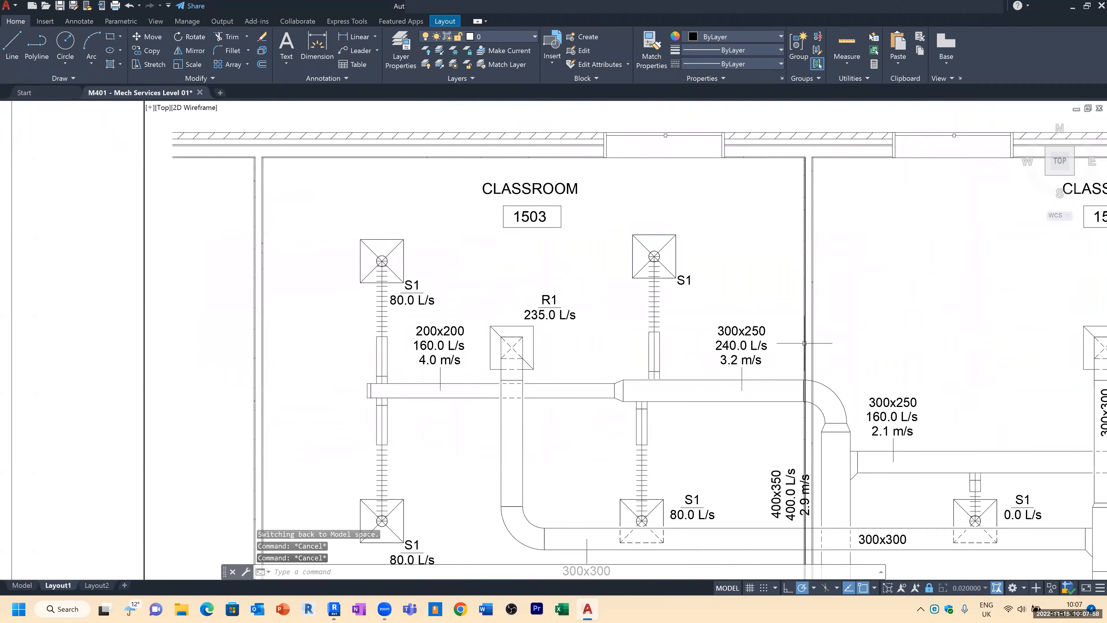
# Step: Copy the S1 80.0 L/s tag from the original diffuser to beside the new diffuser
pyautogui.scroll(2, 788, 327)
pyautogui.click(241, 263)
pyautogui.click(206, 276)
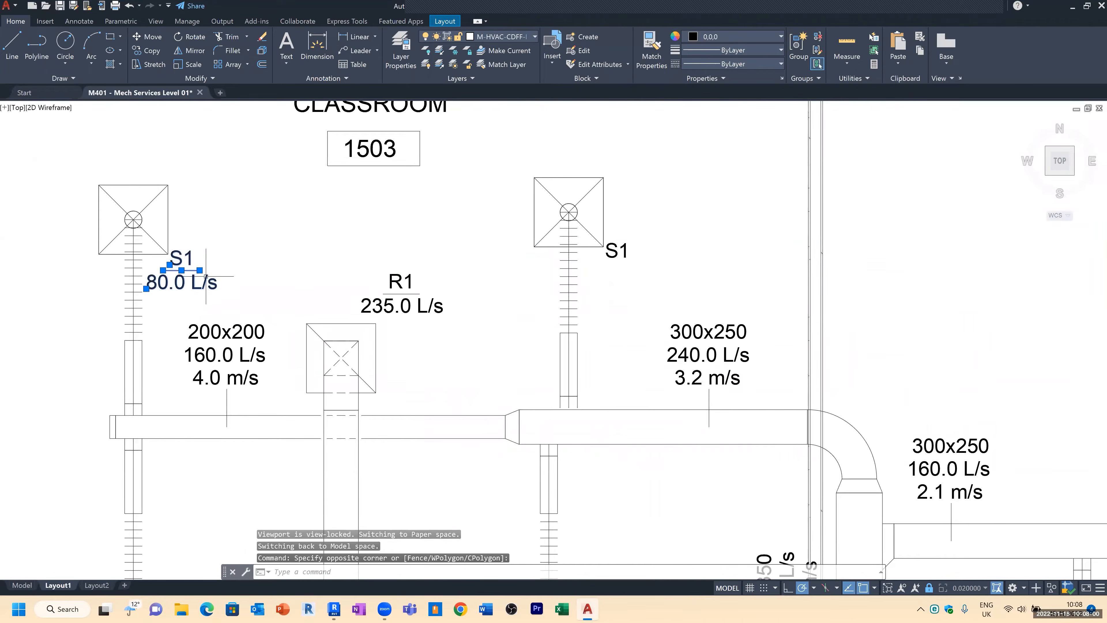
pyautogui.write('co')
pyautogui.press('Return')
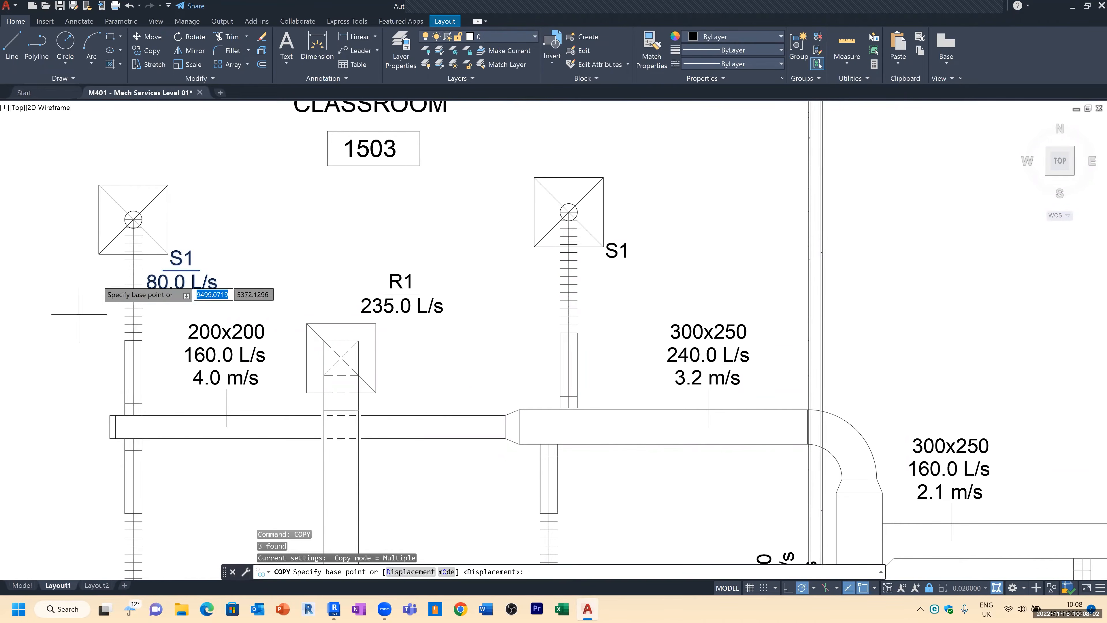
pyautogui.click(178, 252)
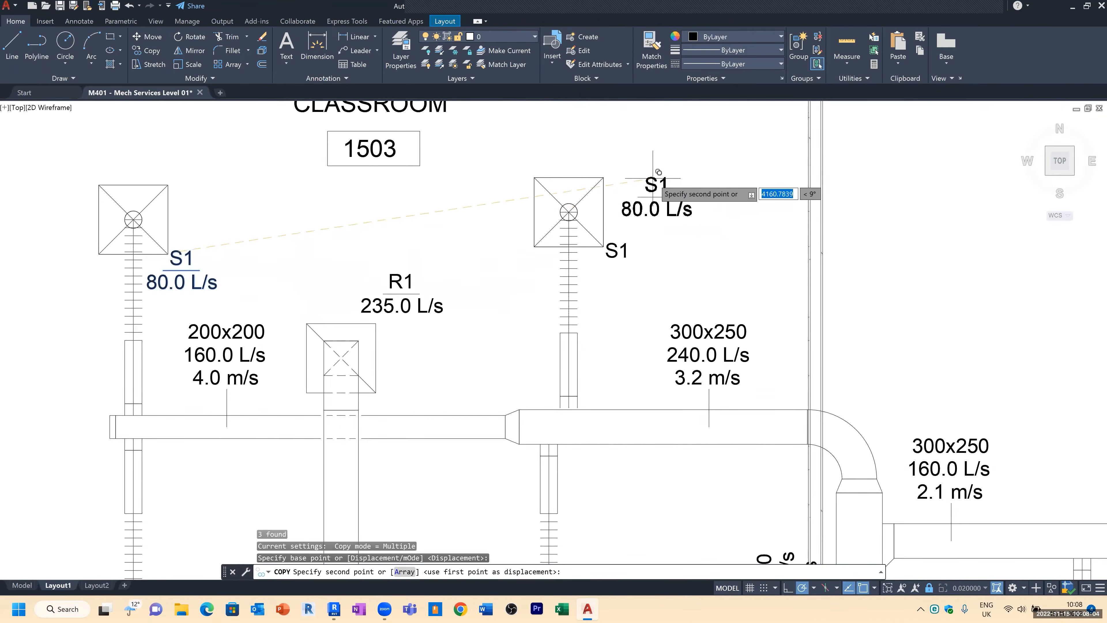
pyautogui.click(650, 162)
pyautogui.press('Escape')
pyautogui.press('Escape')
# Step: Remove the leftover S1 tag that came with the copied diffuser
pyautogui.click(617, 251)
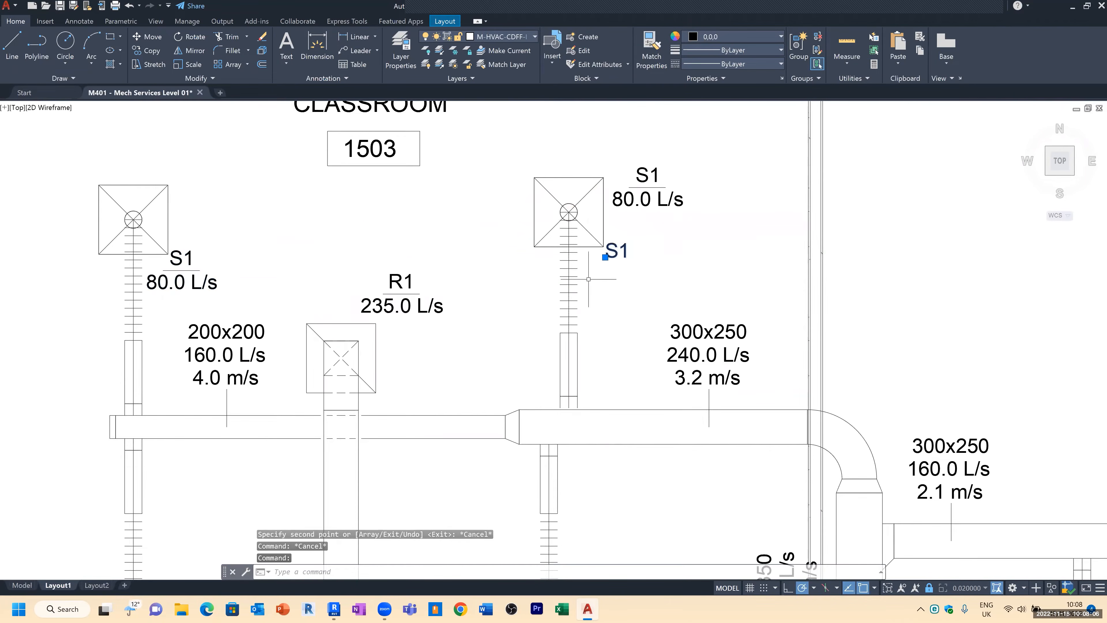
pyautogui.press('Escape')
pyautogui.scroll(-2, 667, 162)
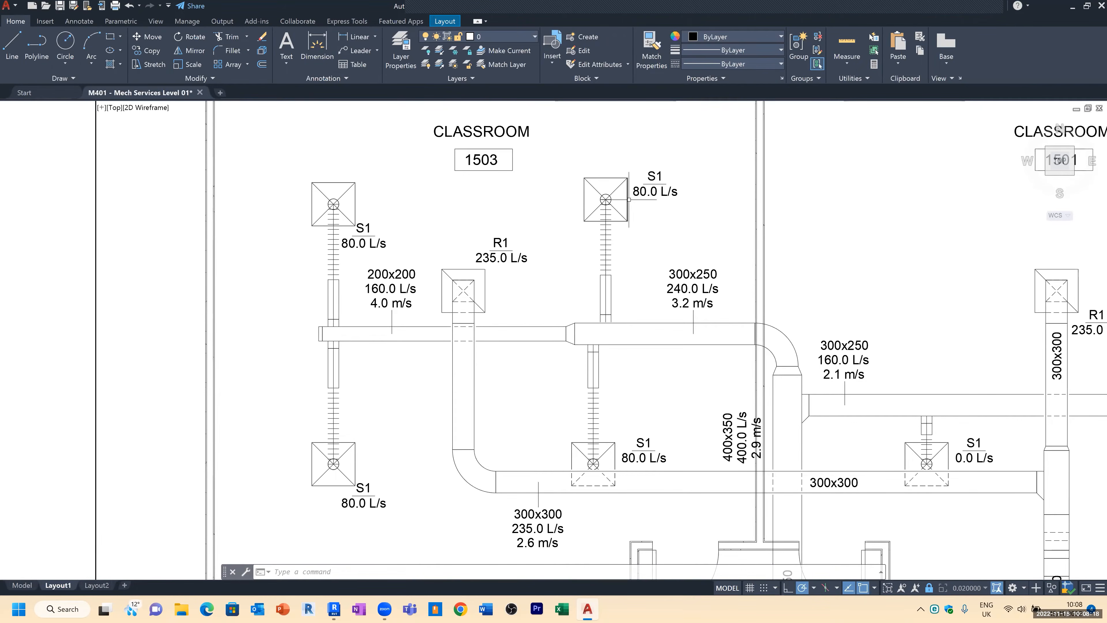
# Step: Set the 300x250 main duct's airflow label to 320.0 L/s
pyautogui.scroll(4, 690, 288)
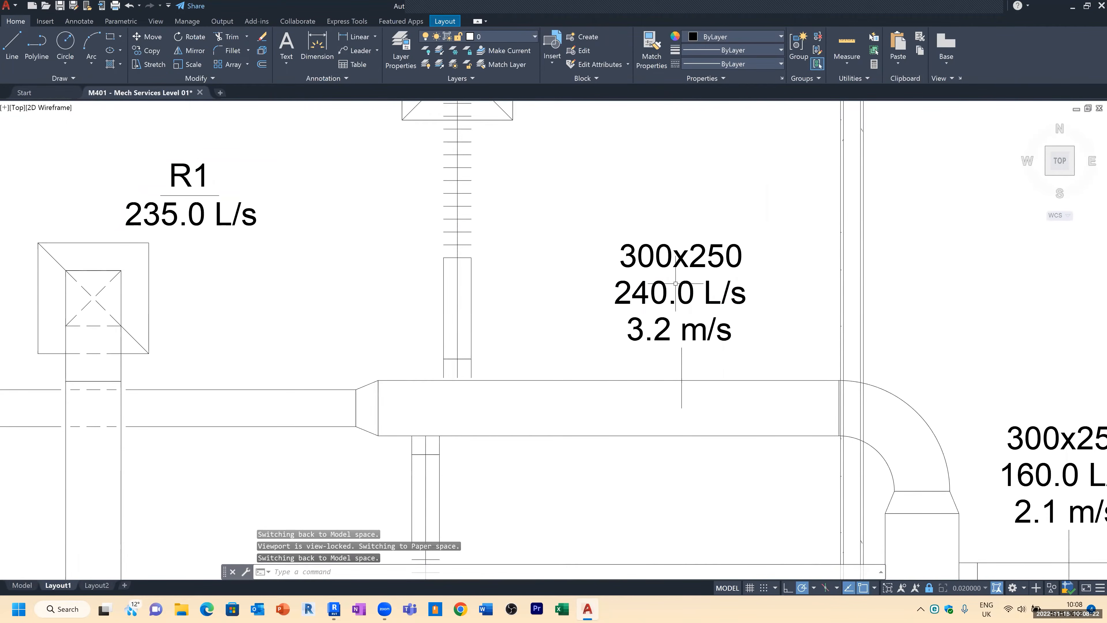
pyautogui.scroll(-2, 659, 277)
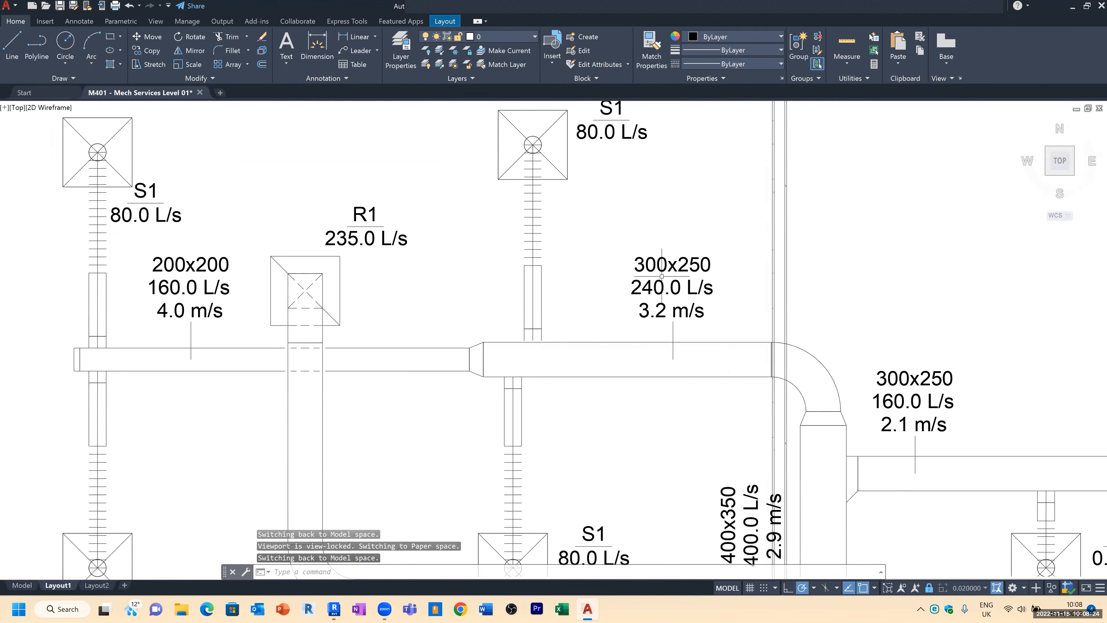
pyautogui.doubleClick(661, 287)
pyautogui.click(663, 287)
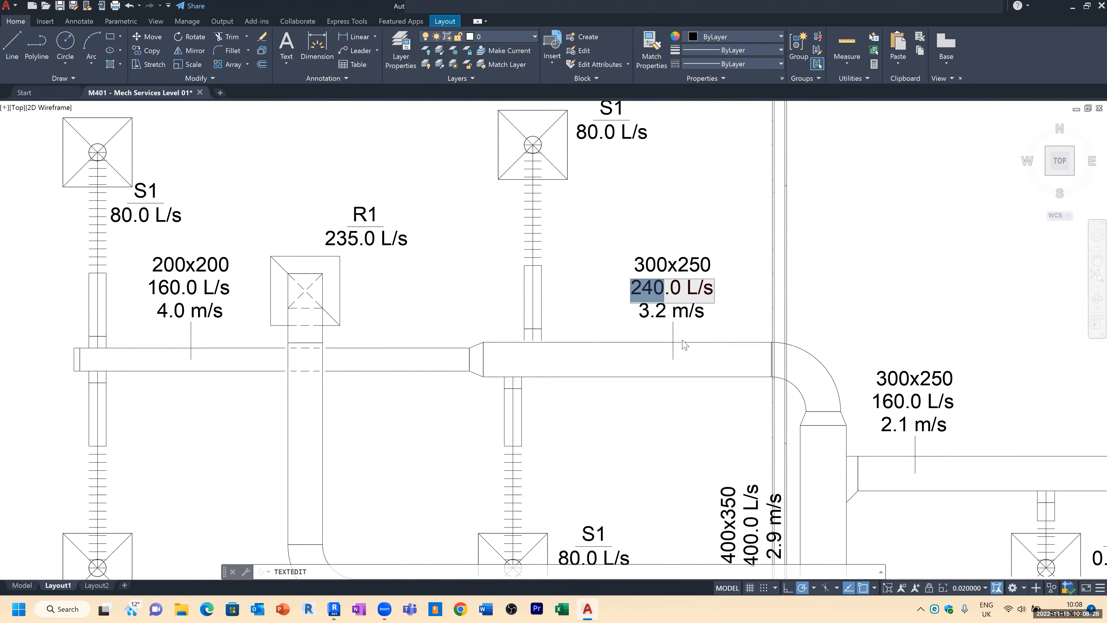
pyautogui.write('320')
pyautogui.click(768, 294)
pyautogui.scroll(-2, 717, 199)
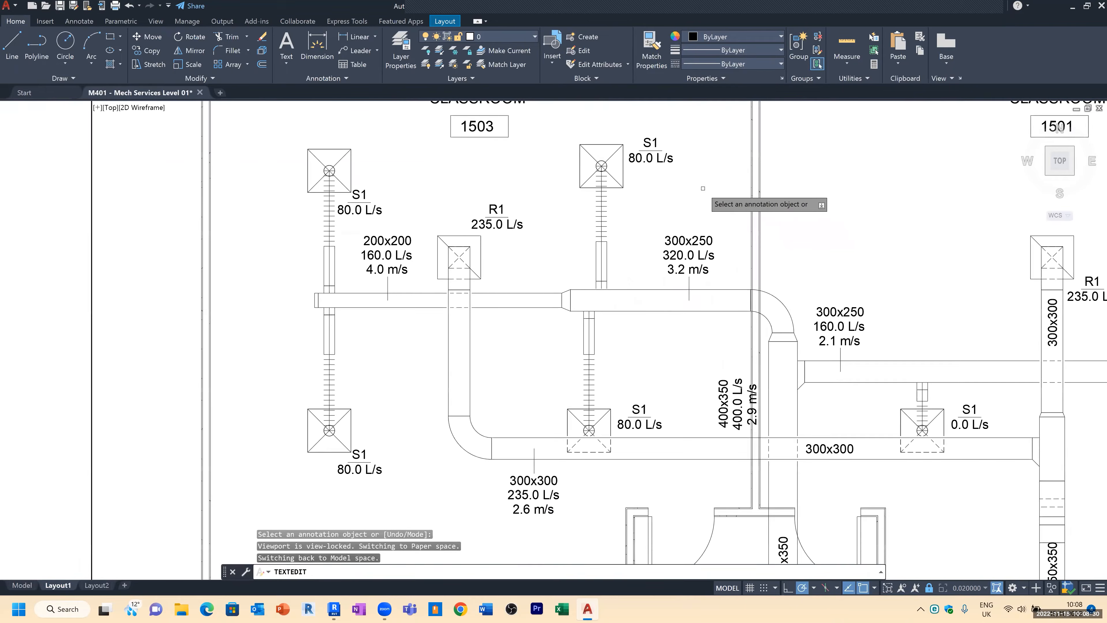
pyautogui.press('Escape')
# Step: Set the vertical 400x350 duct's airflow label to 480.0 L/s
pyautogui.moveTo(739, 296); pyautogui.dragTo(656, 199, button='middle')
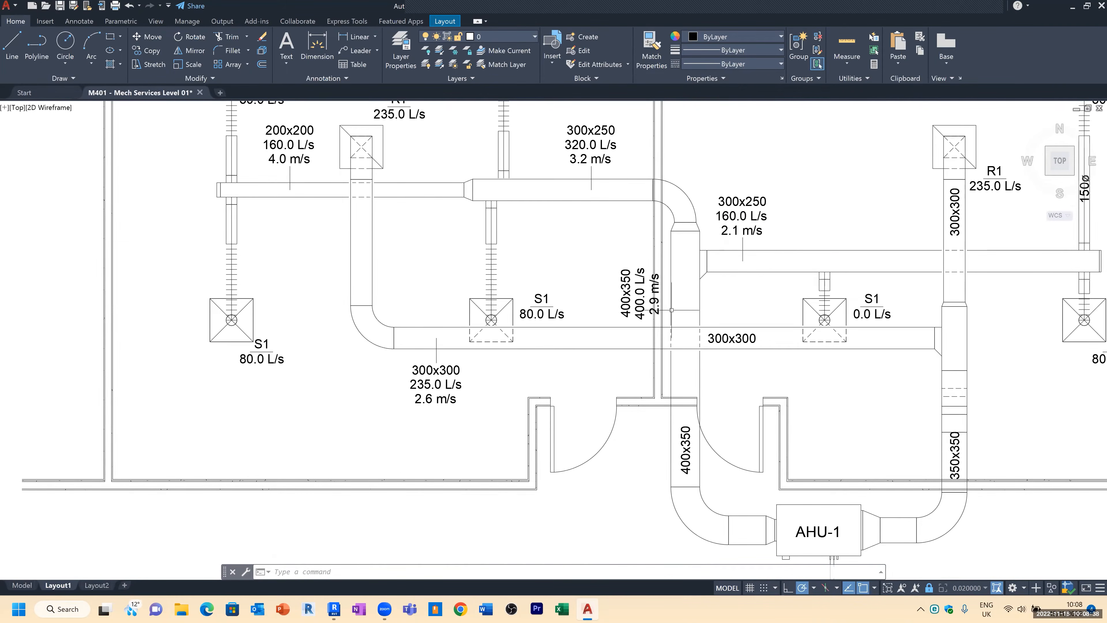
pyautogui.scroll(2, 657, 306)
pyautogui.scroll(2, 632, 300)
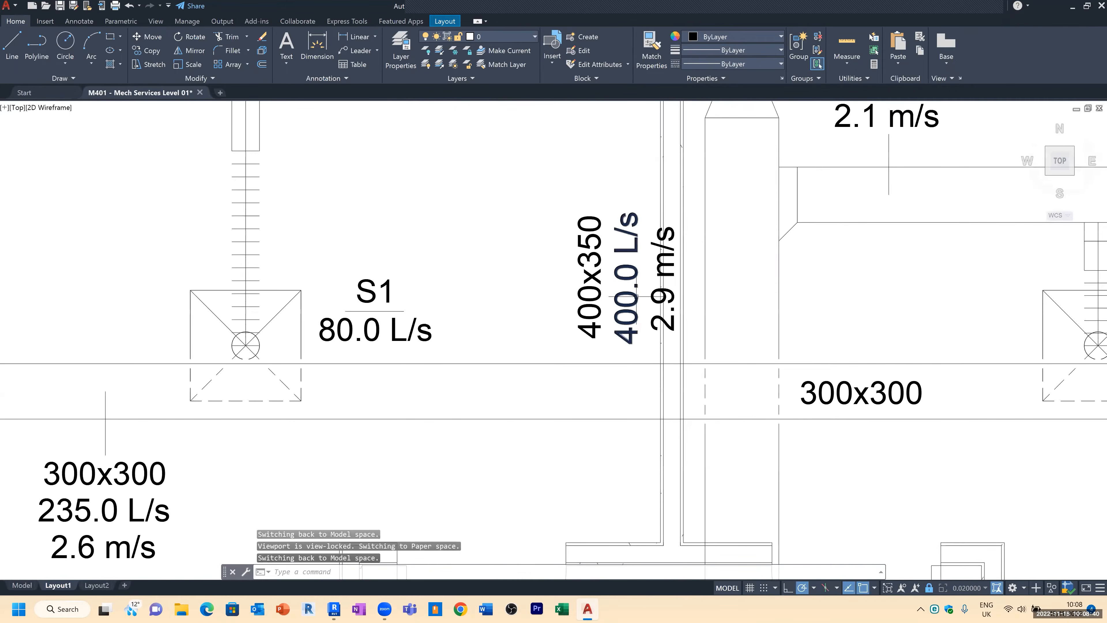
pyautogui.doubleClick(633, 333)
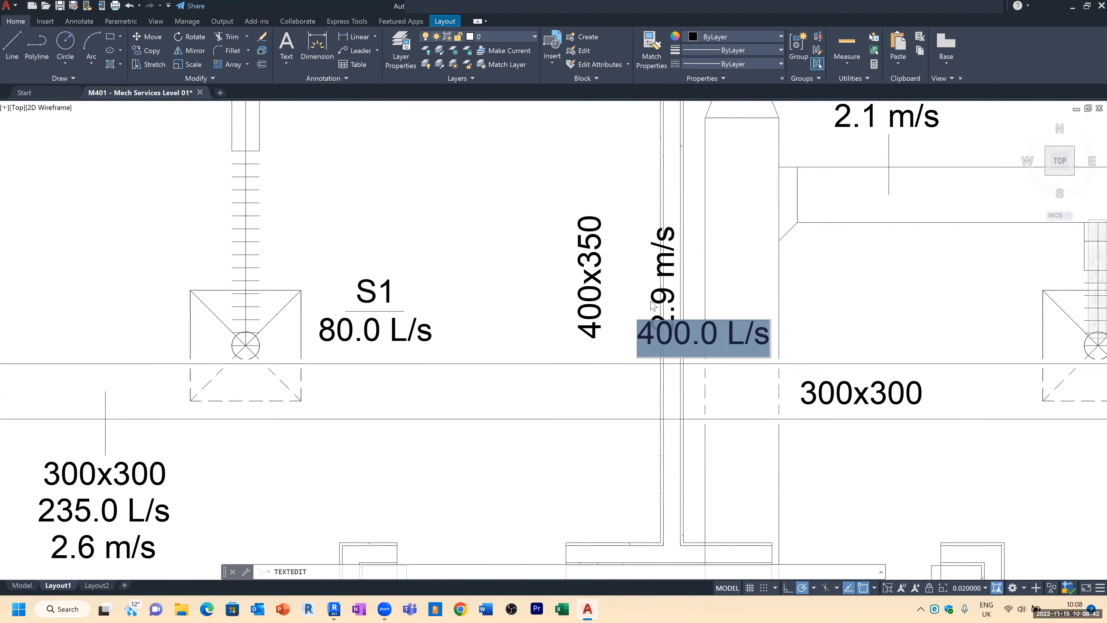
pyautogui.click(675, 333)
pyautogui.press('BackSpace')
pyautogui.write('8')
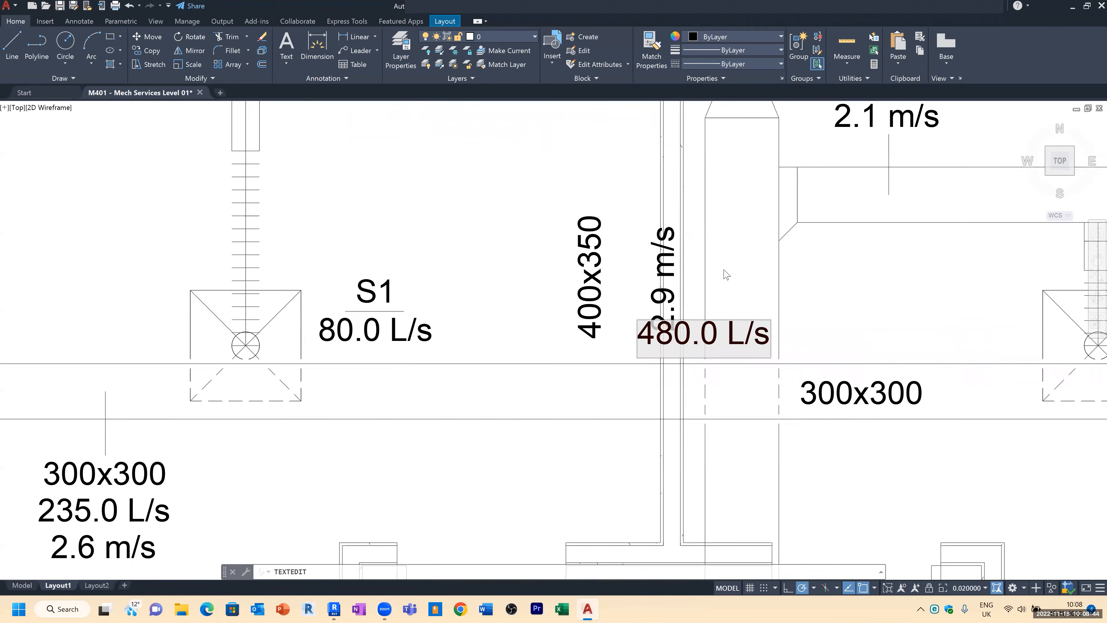
pyautogui.click(609, 184)
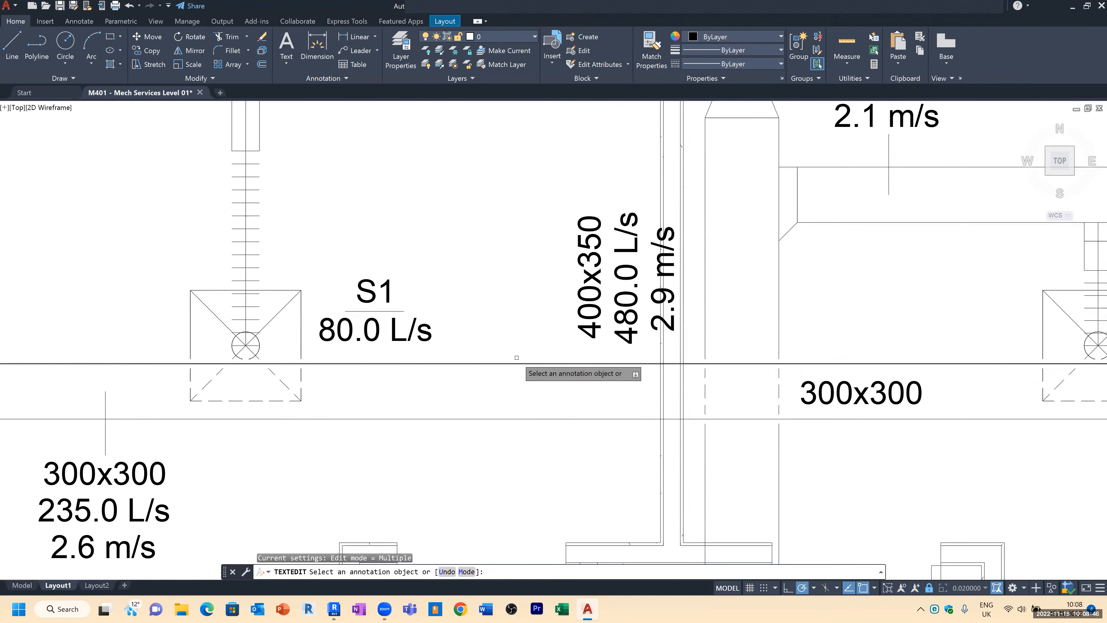
pyautogui.scroll(-2, 510, 367)
pyautogui.scroll(-1, 515, 214)
pyautogui.press('Escape')
pyautogui.press('Escape')
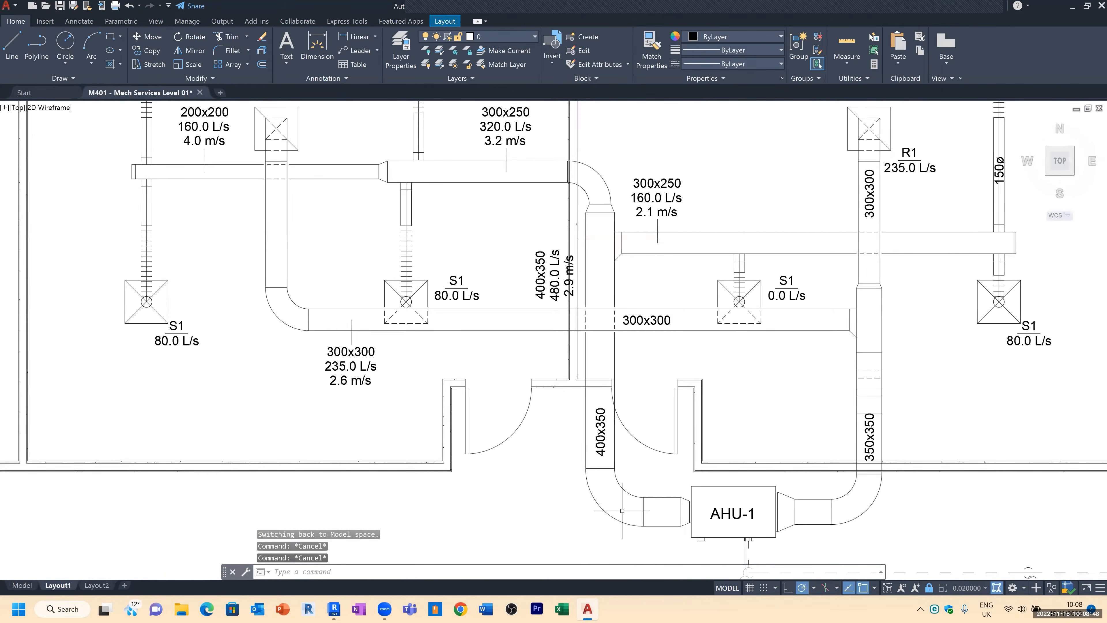
# Step: Widen the 300x250 main duct between the branches by moving its upper edge line upward
pyautogui.scroll(-1, 718, 504)
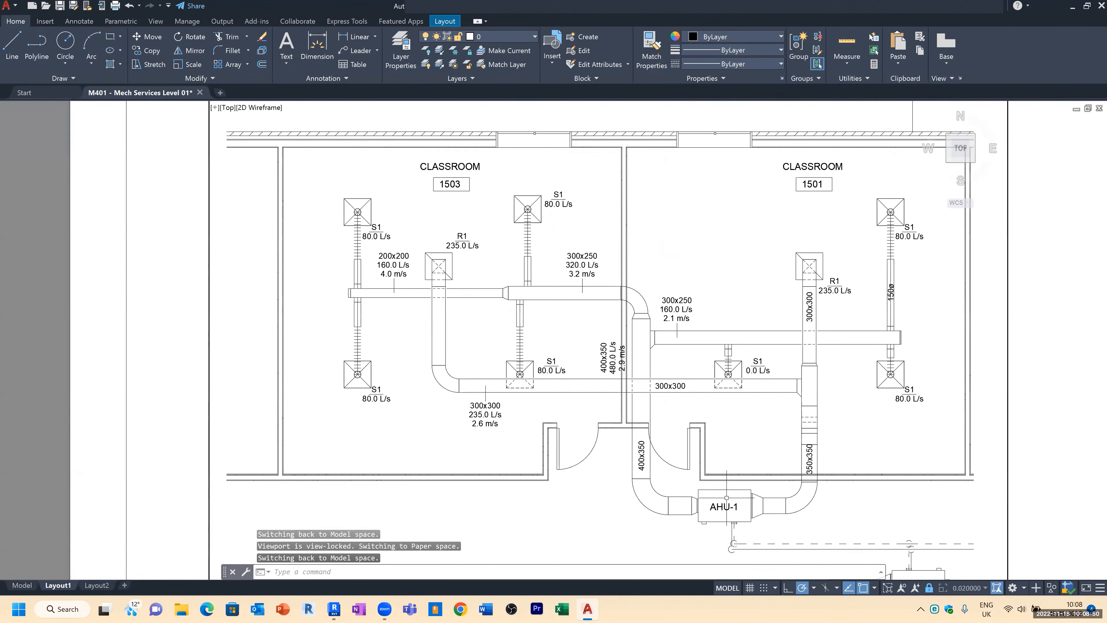
pyautogui.scroll(5, 619, 358)
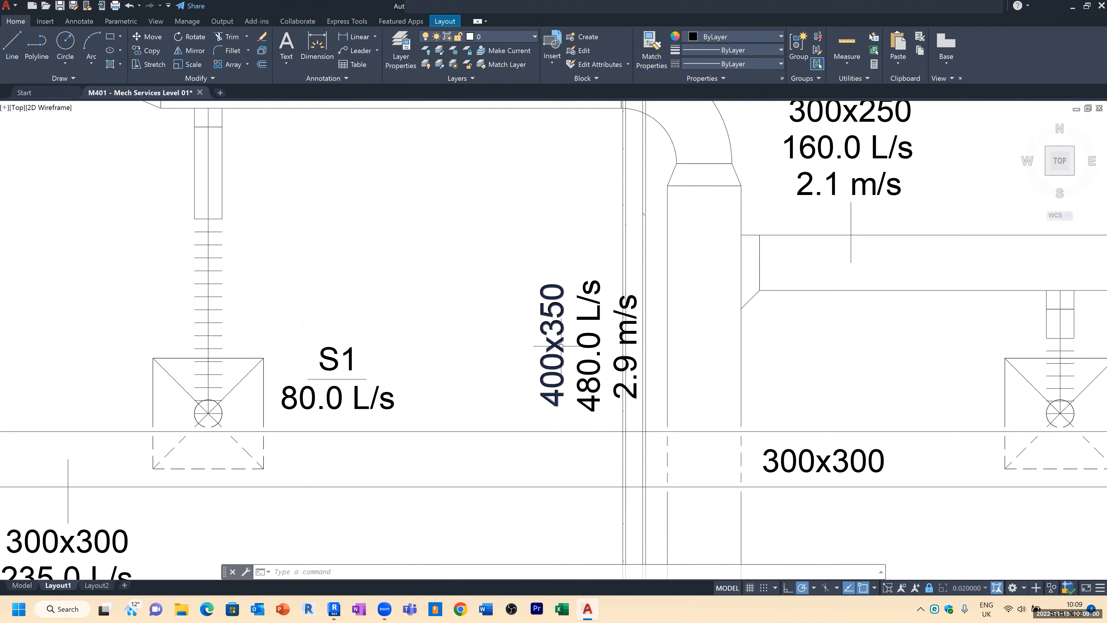
pyautogui.click(552, 363)
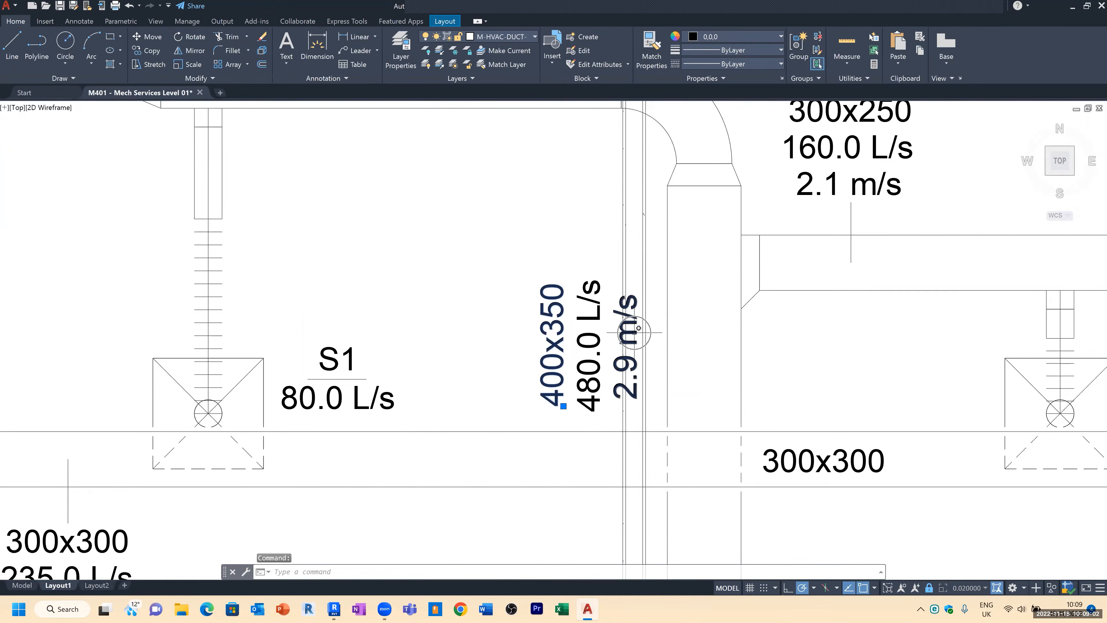
pyautogui.scroll(-2, 616, 365)
pyautogui.scroll(-2, 613, 366)
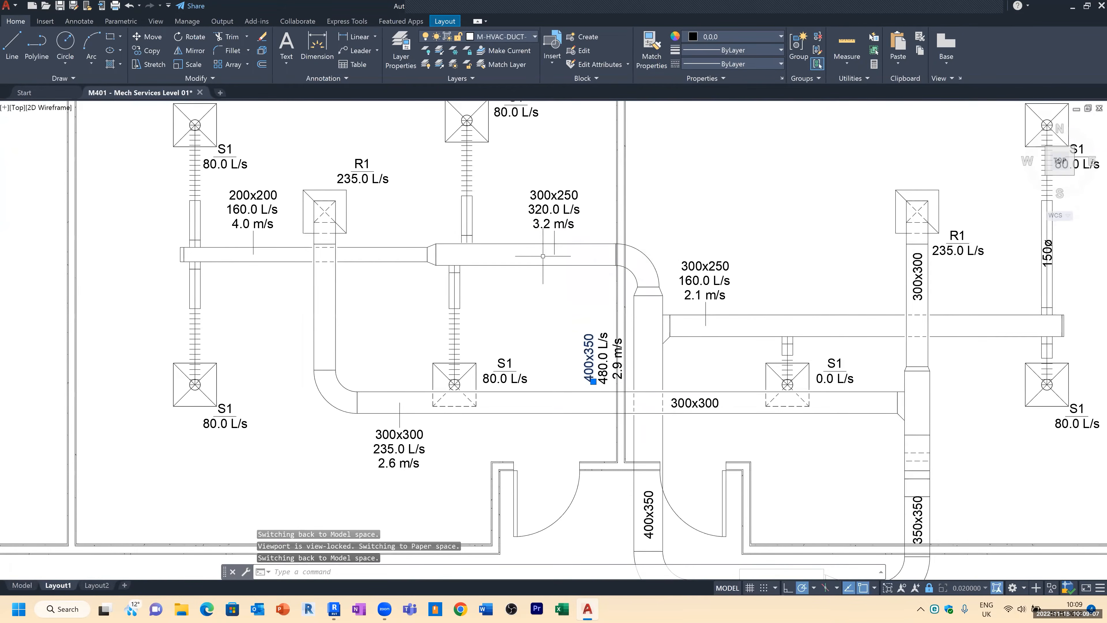
pyautogui.click(516, 229)
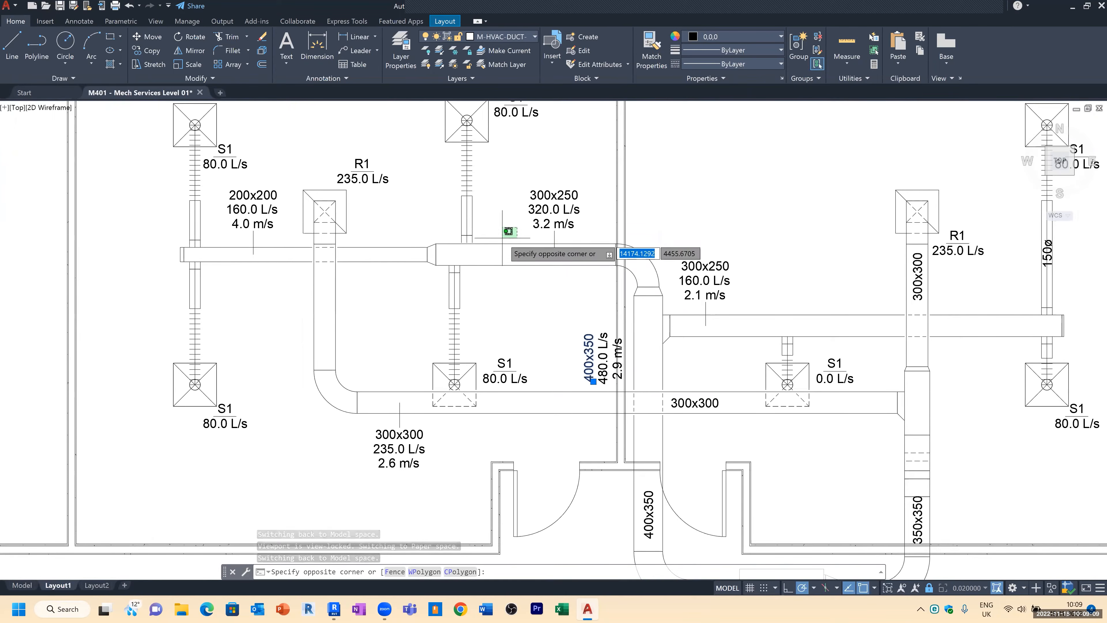
pyautogui.click(507, 245)
pyautogui.write('m')
pyautogui.press('space')
pyautogui.click(510, 209)
pyautogui.click(510, 195)
pyautogui.click(518, 249)
pyautogui.click(507, 272)
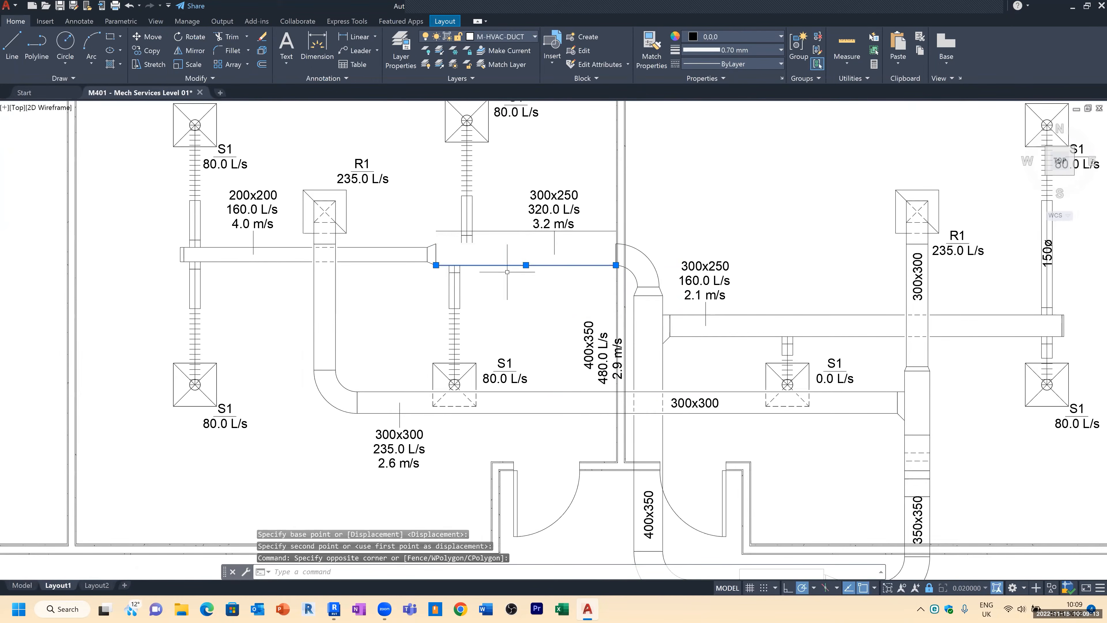
# Step: Move and stretch the main duct's lower edge line downward to finish widening that section
pyautogui.write('m')
pyautogui.press('space')
pyautogui.click(517, 267)
pyautogui.click(516, 278)
pyautogui.press('Escape')
pyautogui.press('Escape')
pyautogui.click(539, 273)
pyautogui.click(519, 290)
pyautogui.click(606, 278)
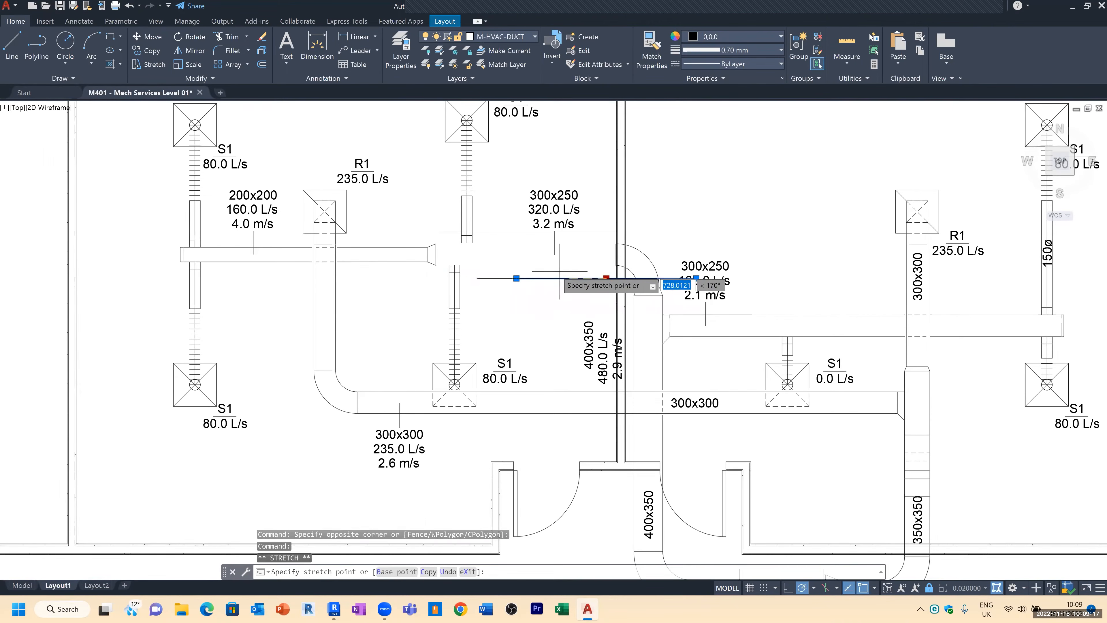
pyautogui.click(529, 278)
pyautogui.press('Escape')
pyautogui.press('Escape')
pyautogui.press('Escape')
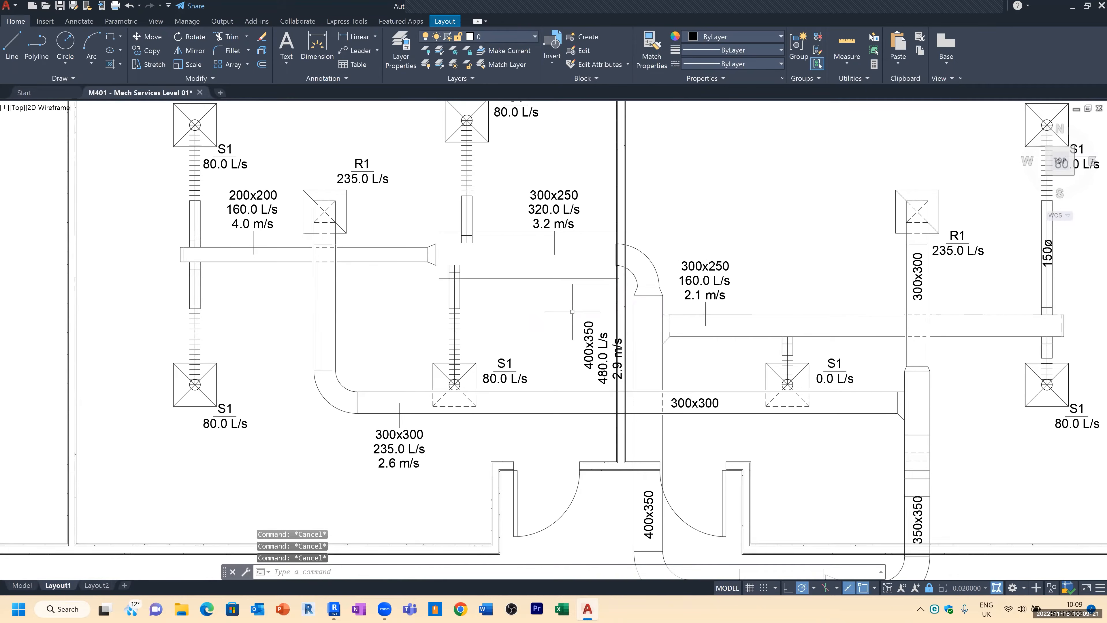
# Step: Switch to Revit, reopen the M401 Mech Services Level 01 sheet and zoom into classroom 1503
pyautogui.scroll(-3, 565, 267)
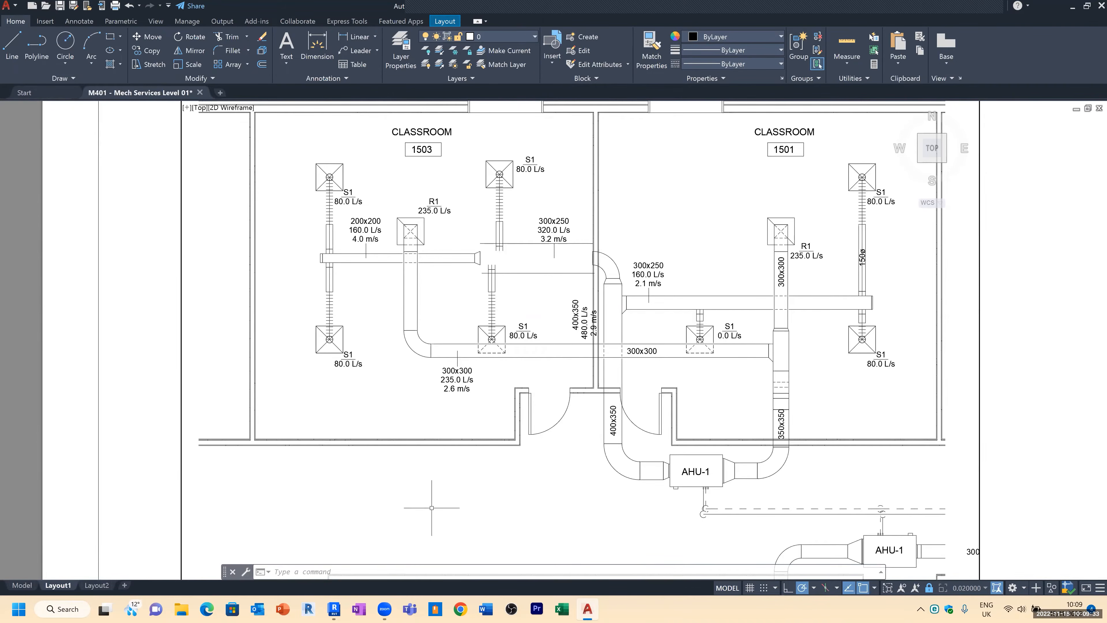
pyautogui.click(334, 609)
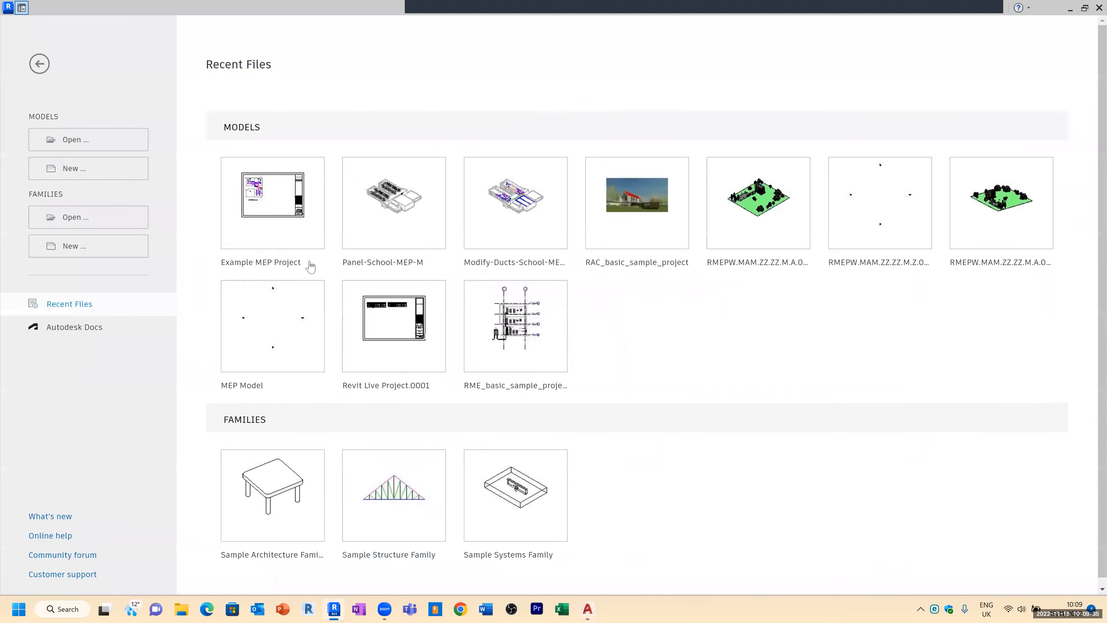
pyautogui.click(21, 8)
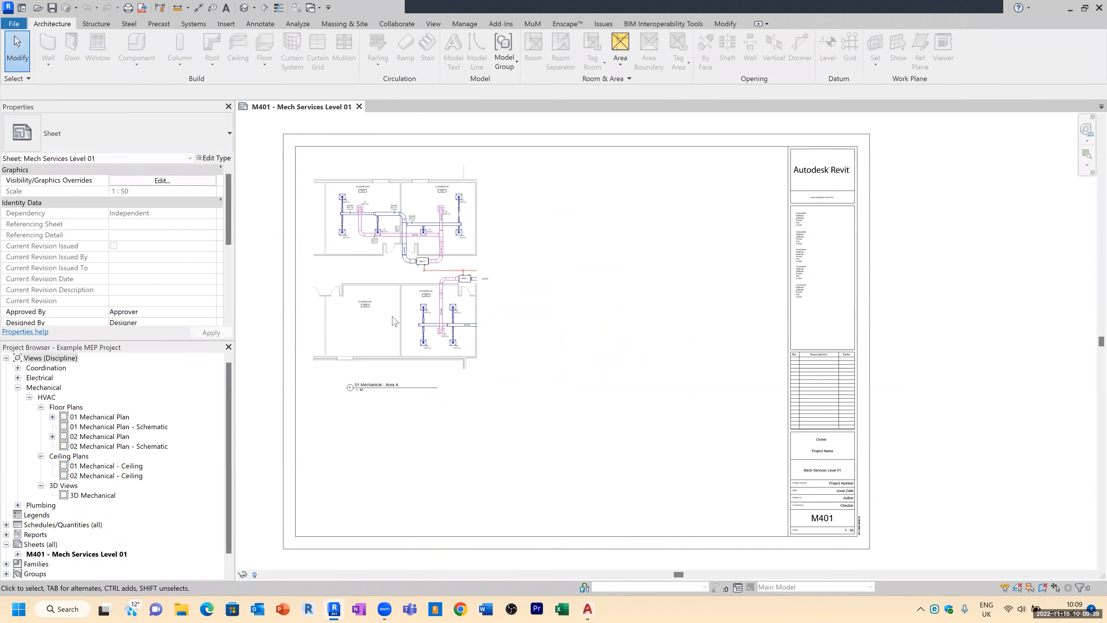
pyautogui.scroll(4, 356, 234)
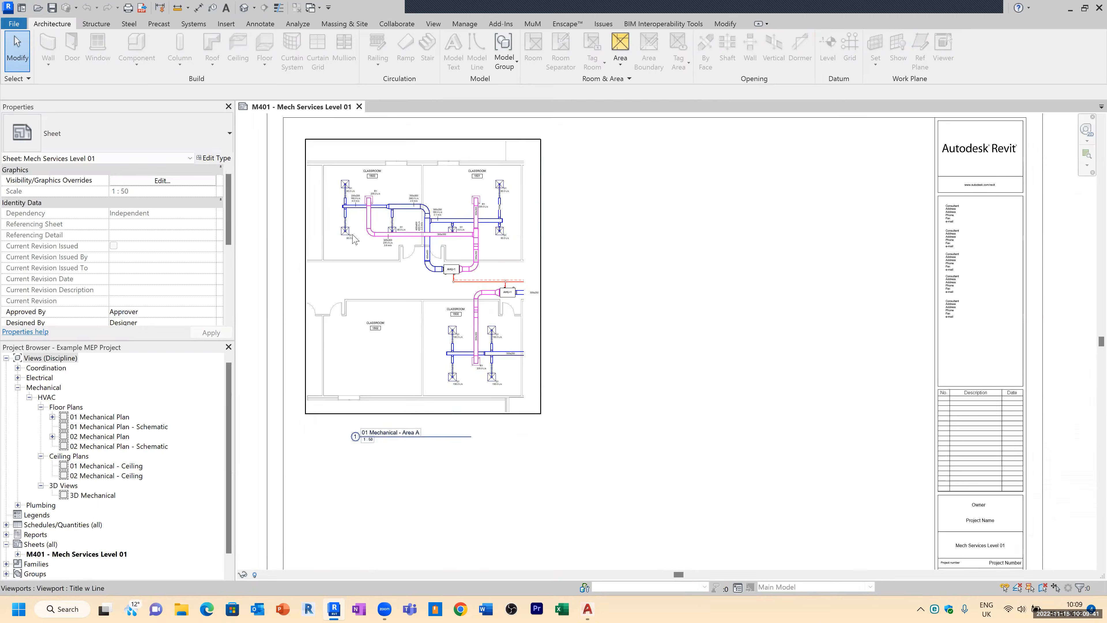
pyautogui.scroll(5, 355, 234)
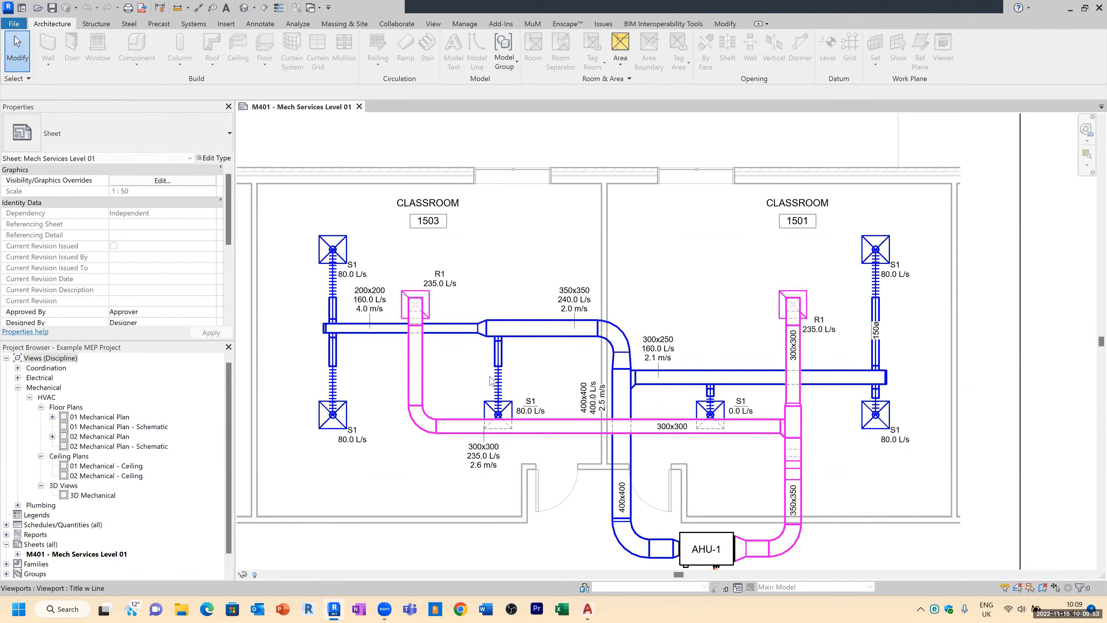
pyautogui.scroll(2, 358, 270)
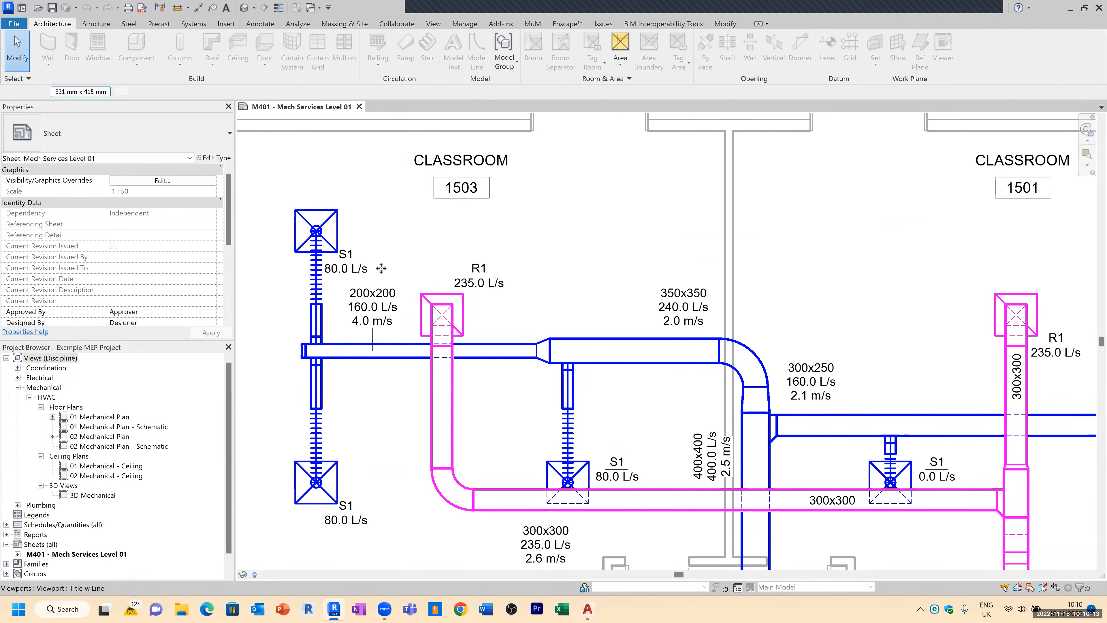
# Step: Activate the viewport and copy the top-left S1 supply diffuser 4100 mm to the right near the upper wall
pyautogui.click(331, 276)
pyautogui.doubleClick(296, 228)
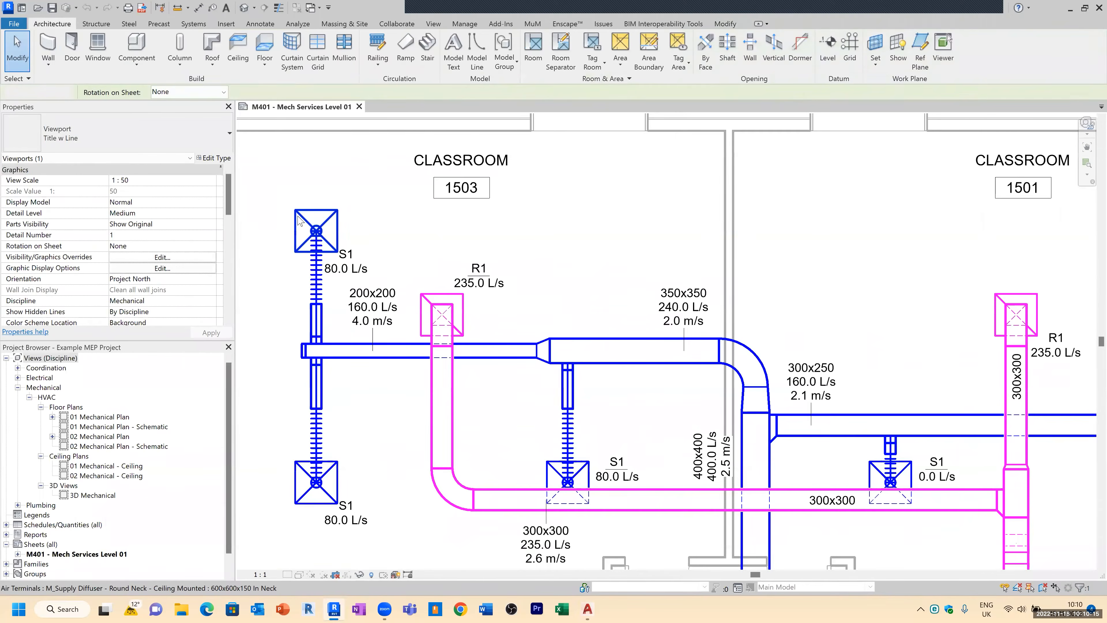
pyautogui.click(296, 228)
pyautogui.press('c')
pyautogui.press('o')
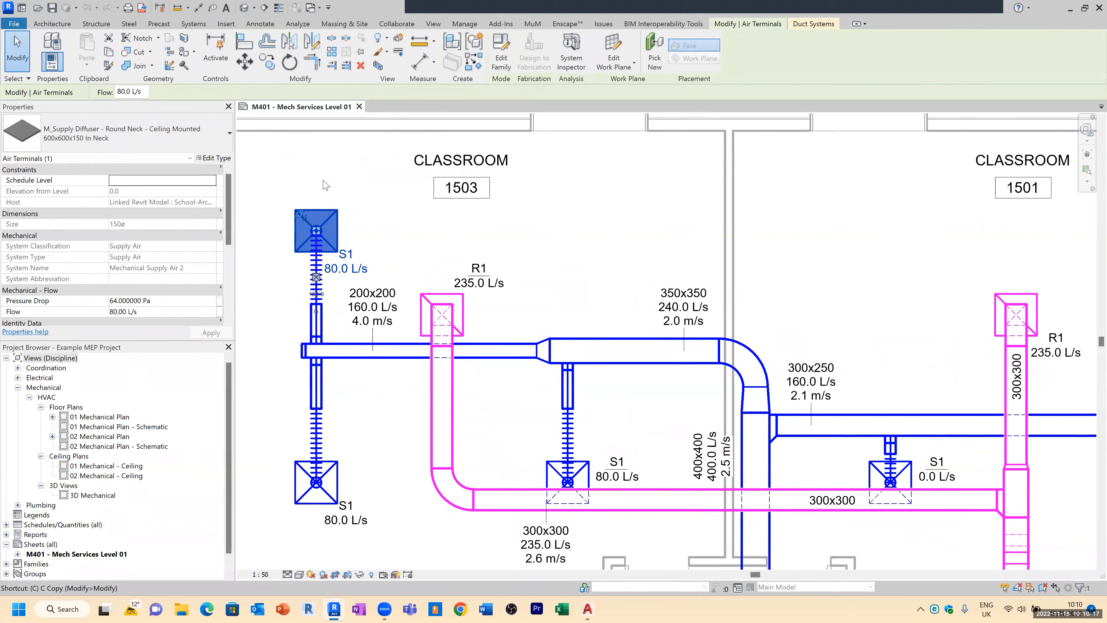
pyautogui.click(324, 185)
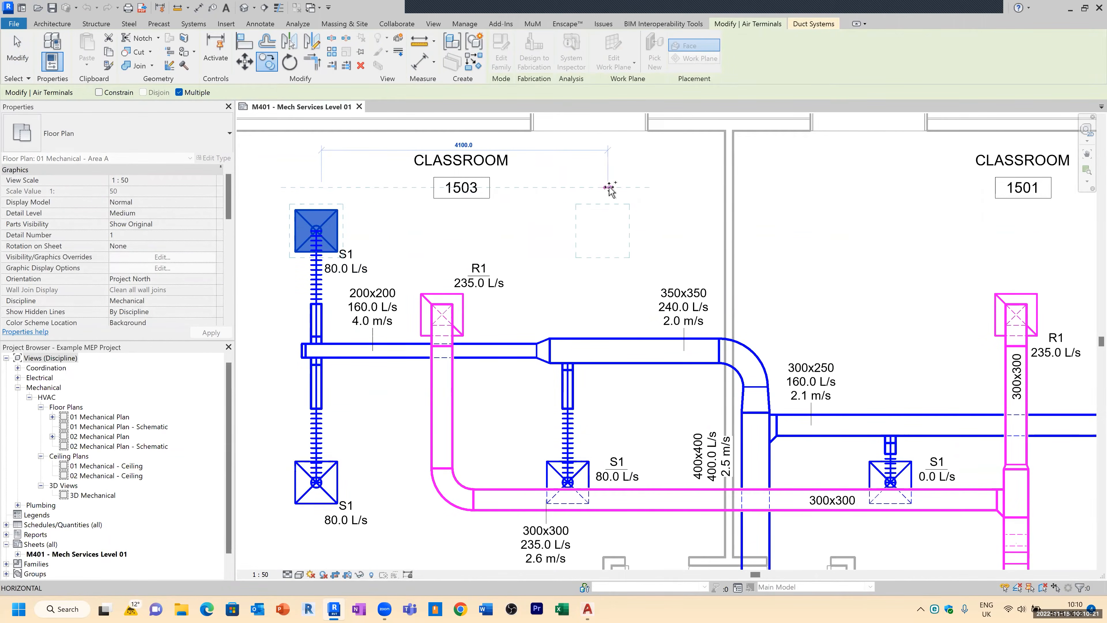
pyautogui.click(608, 187)
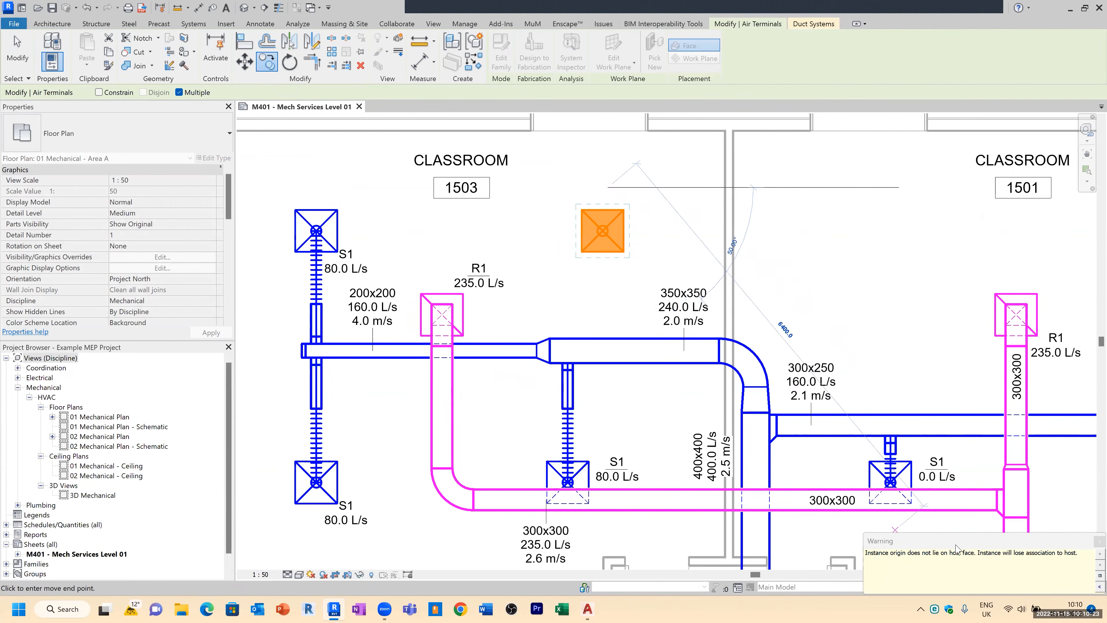
pyautogui.moveTo(939, 535); pyautogui.dragTo(779, 412)
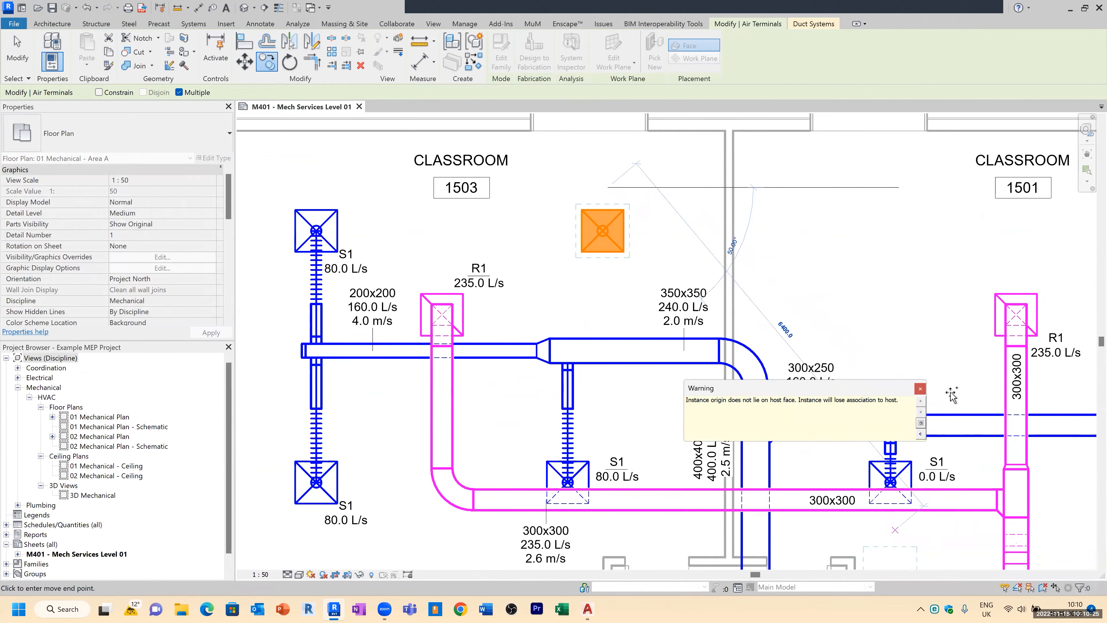
pyautogui.click(919, 388)
pyautogui.press('Escape')
pyautogui.press('Escape')
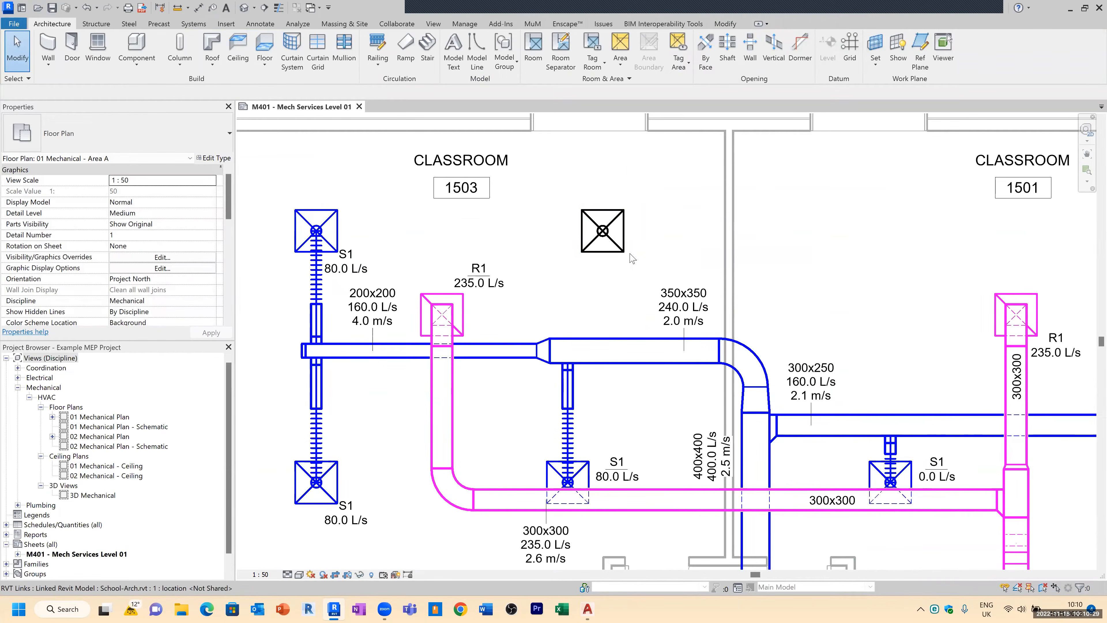
# Step: Connect the new diffuser into the 350x350 main supply duct using Connect Into
pyautogui.click(661, 267)
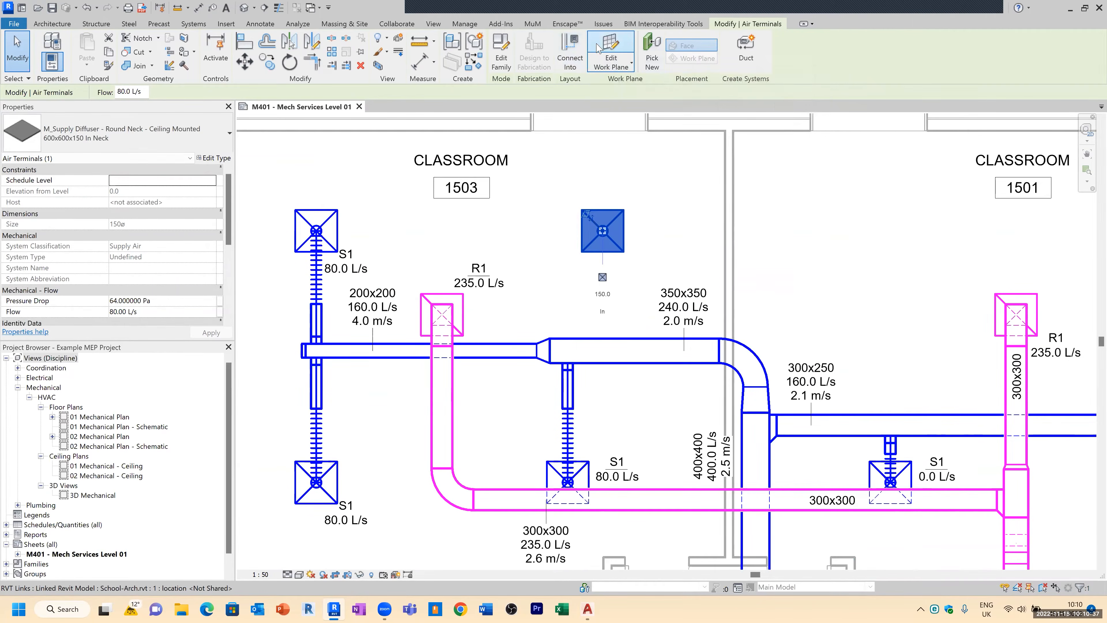
pyautogui.click(569, 51)
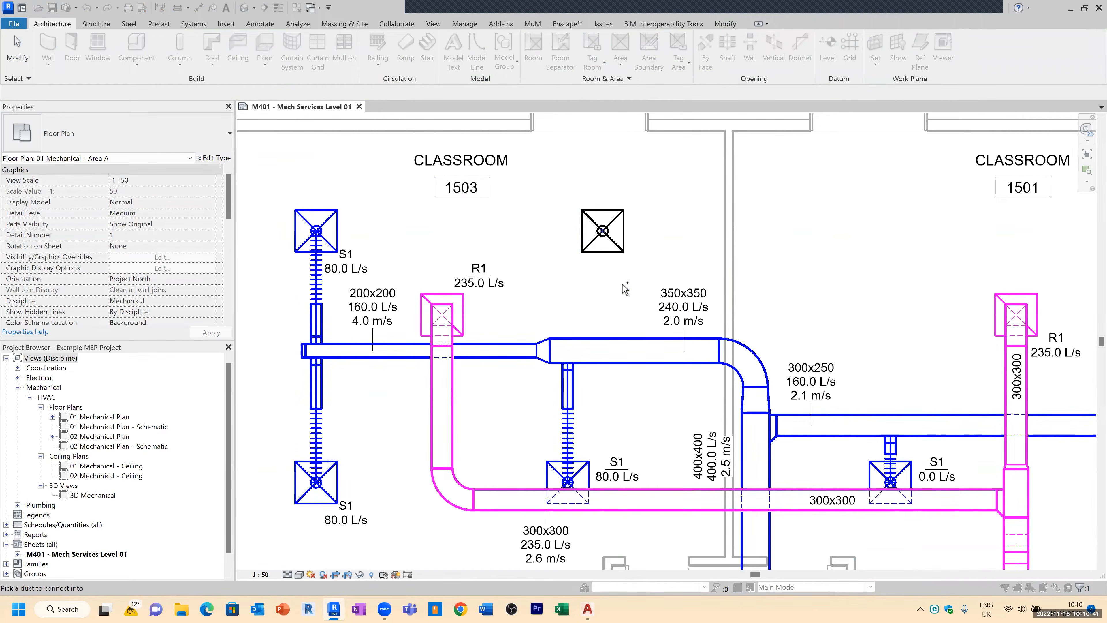
pyautogui.press('Escape')
pyautogui.click(628, 245)
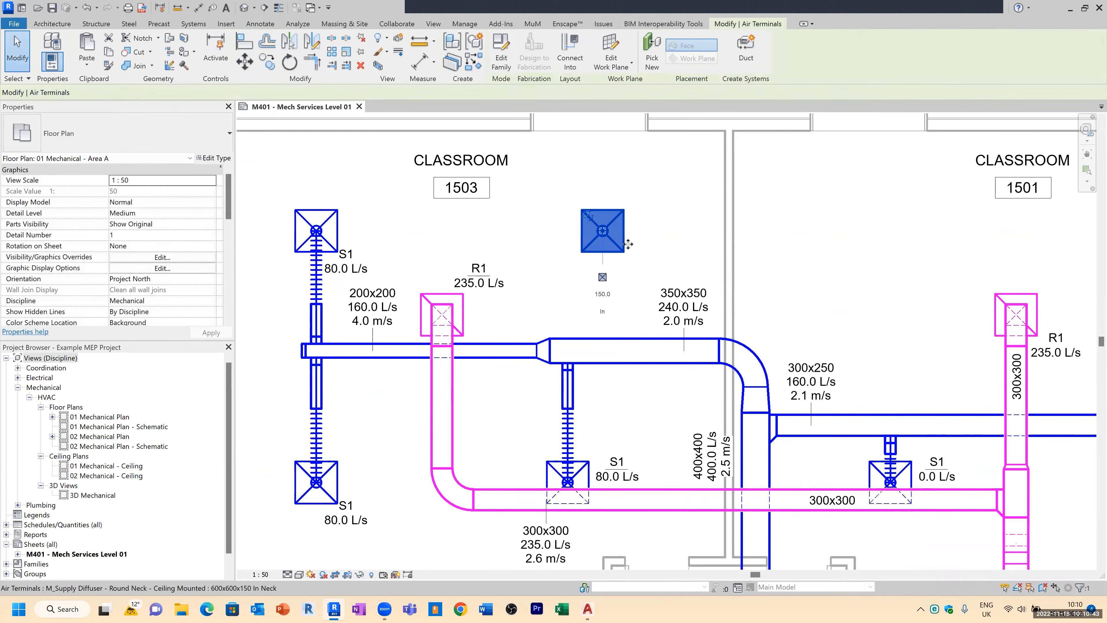
pyautogui.click(570, 50)
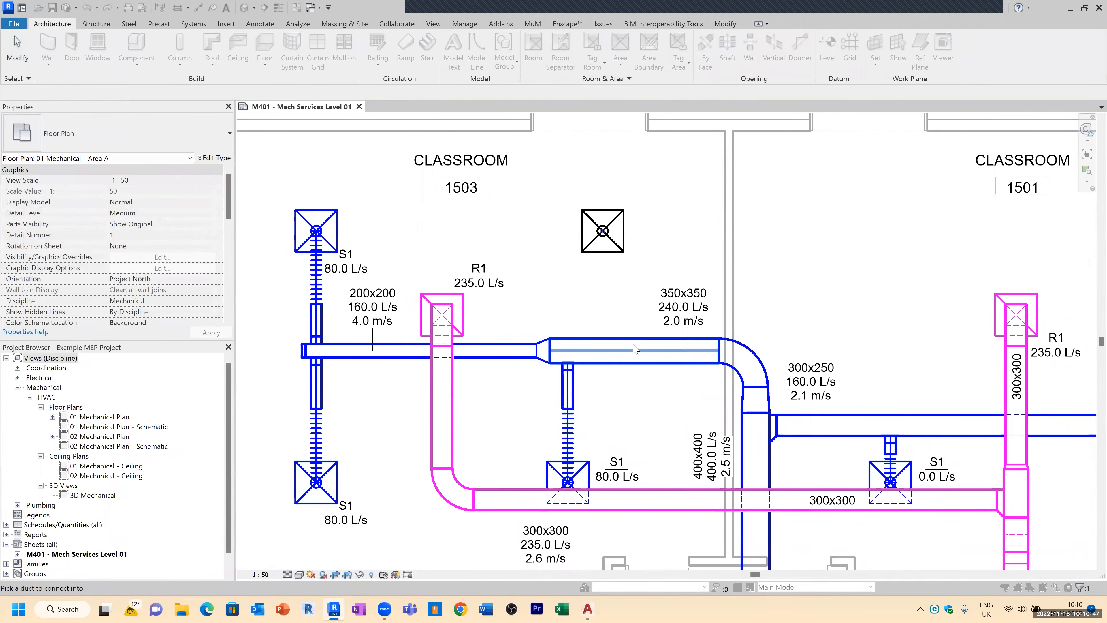
pyautogui.click(635, 350)
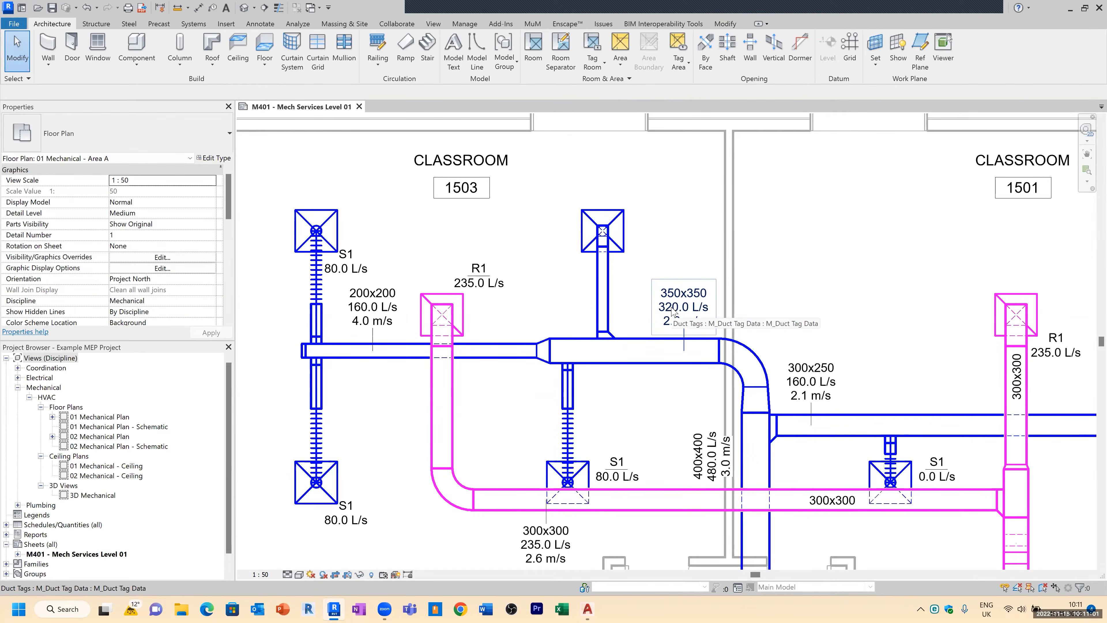
# Step: Zoom around the ductwork to examine the updated duct airflow tags
pyautogui.scroll(2, 672, 308)
pyautogui.scroll(-3, 676, 315)
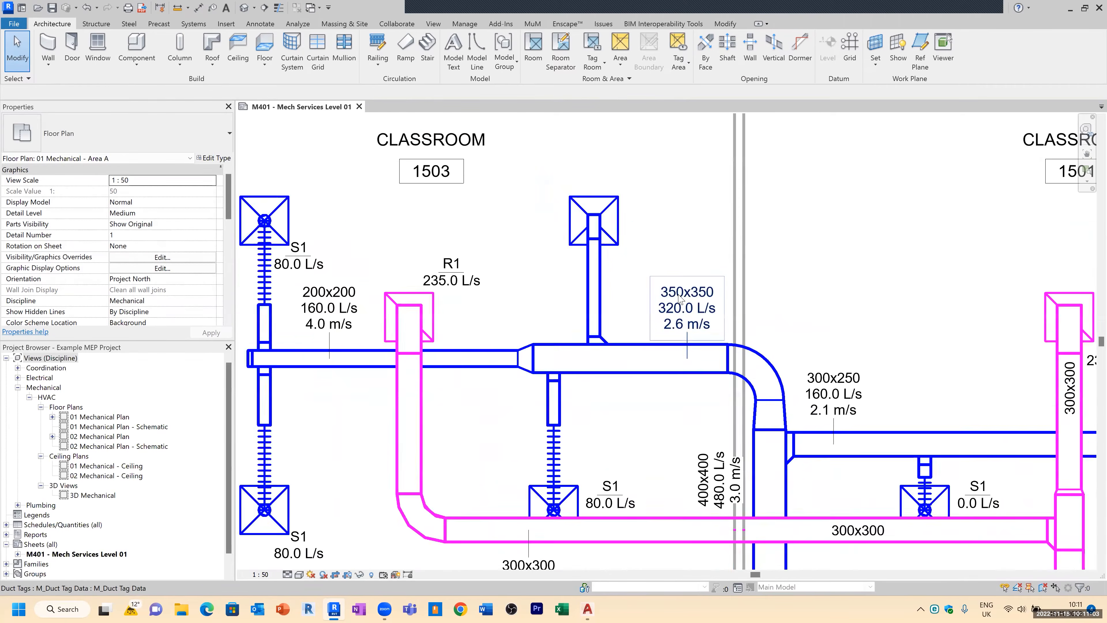
pyautogui.scroll(1, 730, 448)
pyautogui.scroll(2, 730, 448)
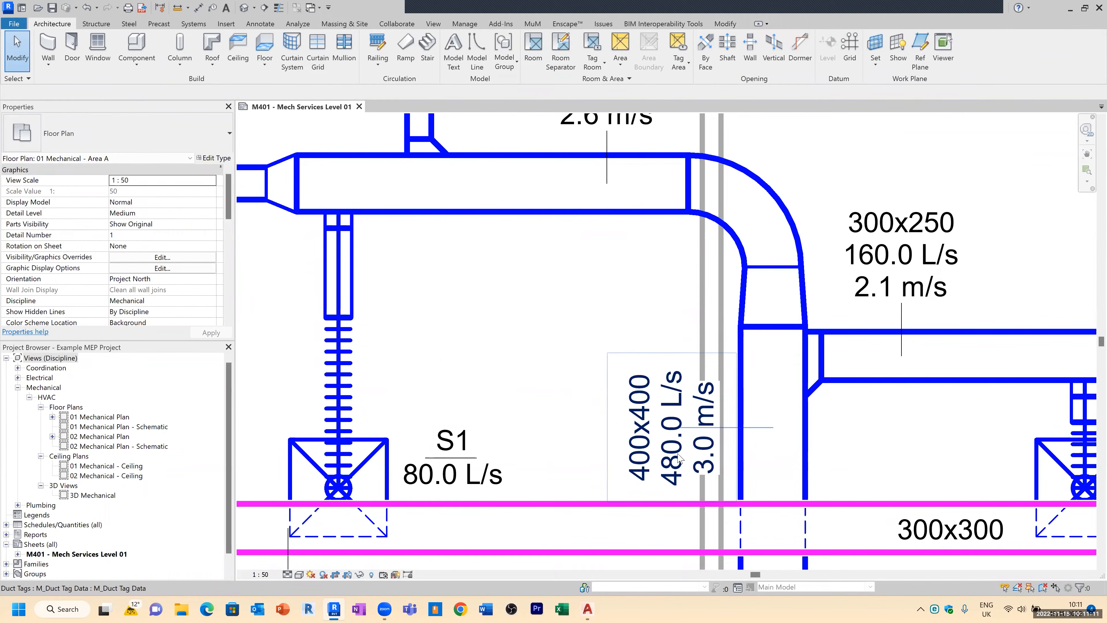
pyautogui.scroll(-3, 679, 458)
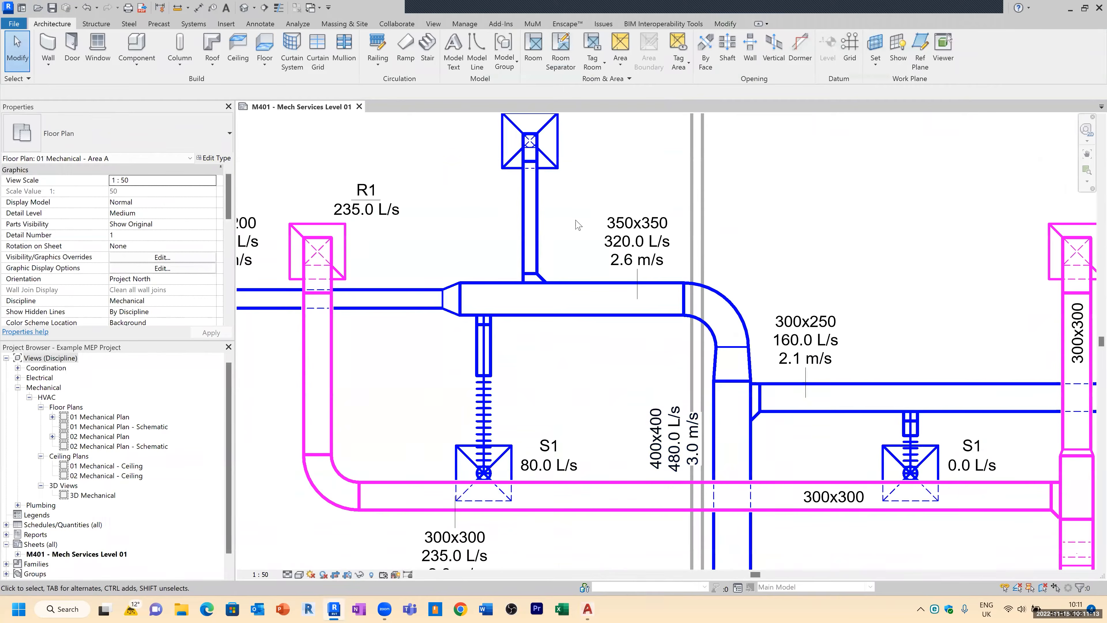
pyautogui.scroll(-2, 577, 225)
pyautogui.scroll(-2, 636, 239)
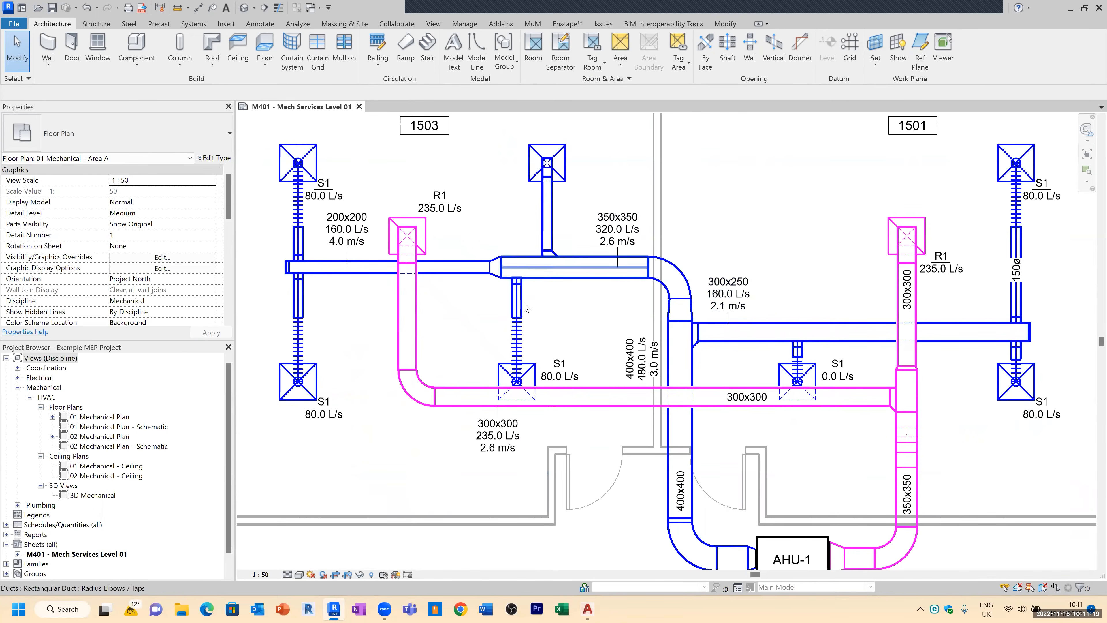
# Step: Delete the new diffuser with its branch duct, then undo the deletion
pyautogui.click(577, 157)
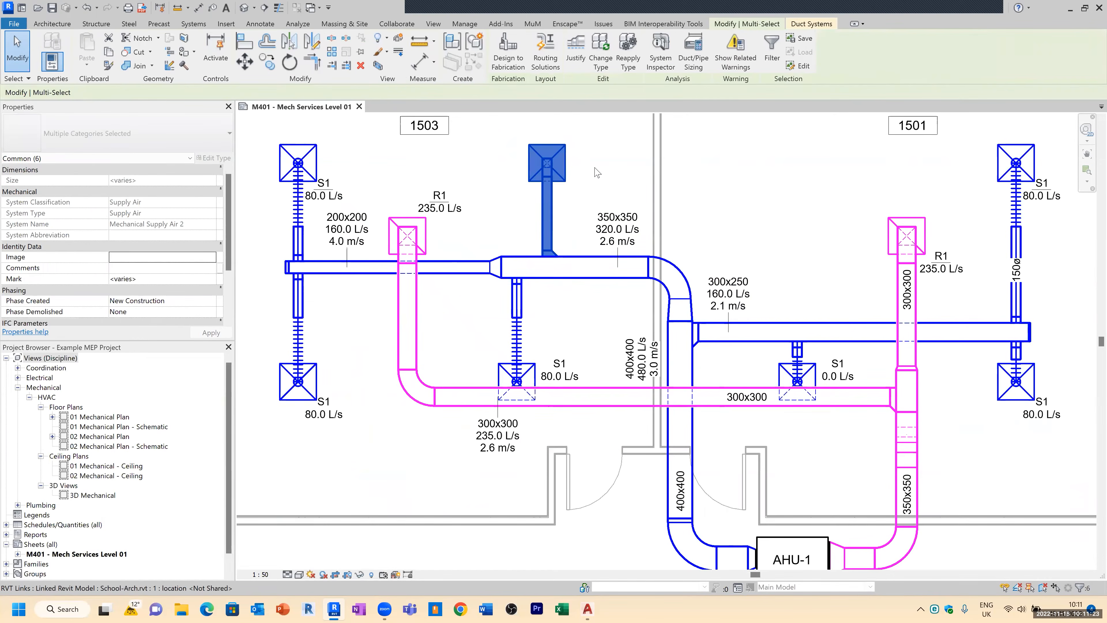
pyautogui.press('Delete')
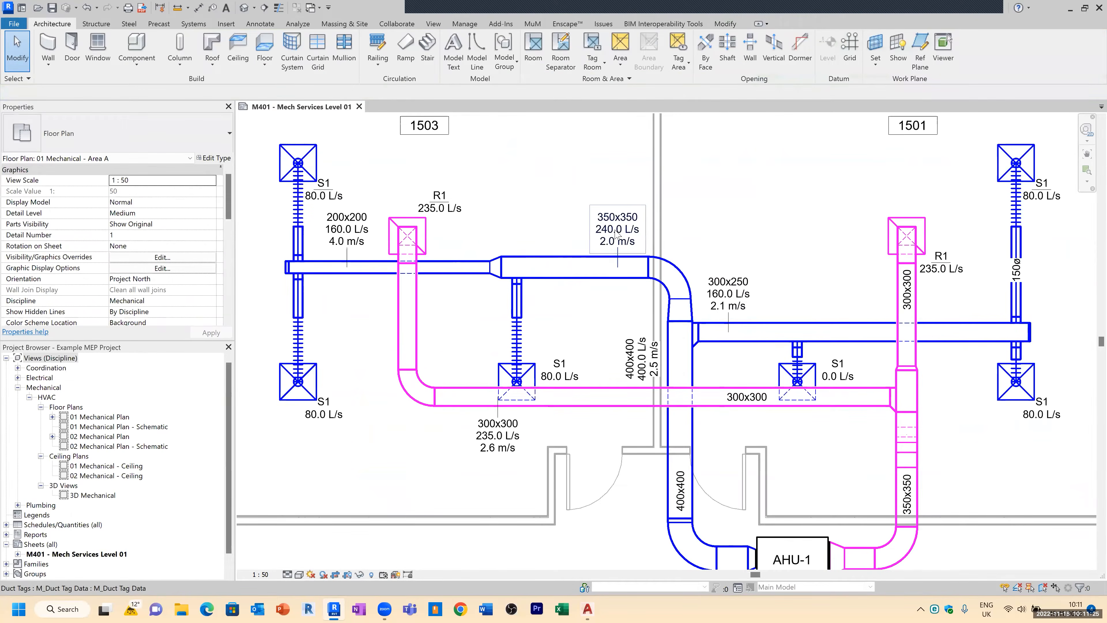
pyautogui.scroll(3, 616, 234)
pyautogui.scroll(-2, 580, 207)
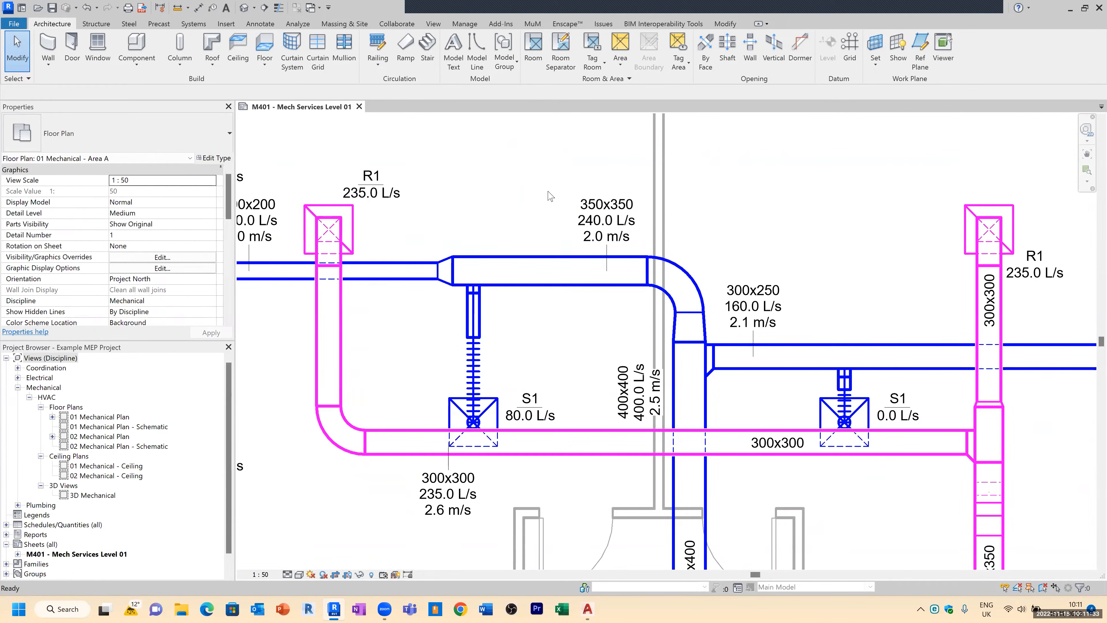
pyautogui.scroll(-2, 652, 256)
pyautogui.hotkey('ctrl', 'z')
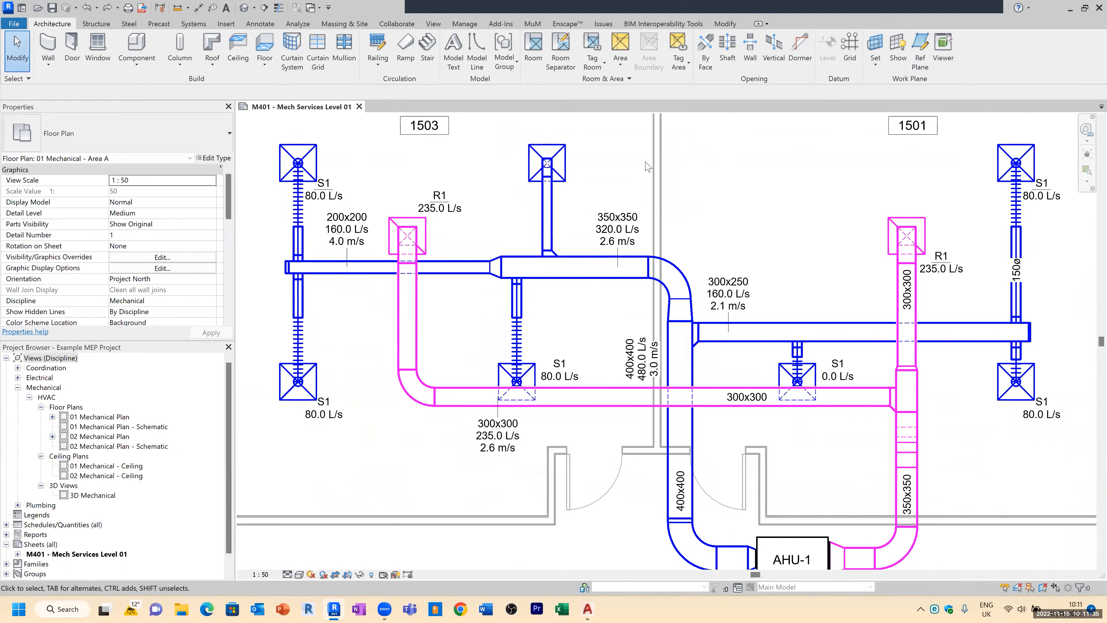
# Step: Move the 350x350 main duct's airflow tag upward, clear of the new branch duct
pyautogui.scroll(2, 584, 203)
pyautogui.moveTo(528, 211); pyautogui.dragTo(543, 260, button='middle')
pyautogui.click(676, 293)
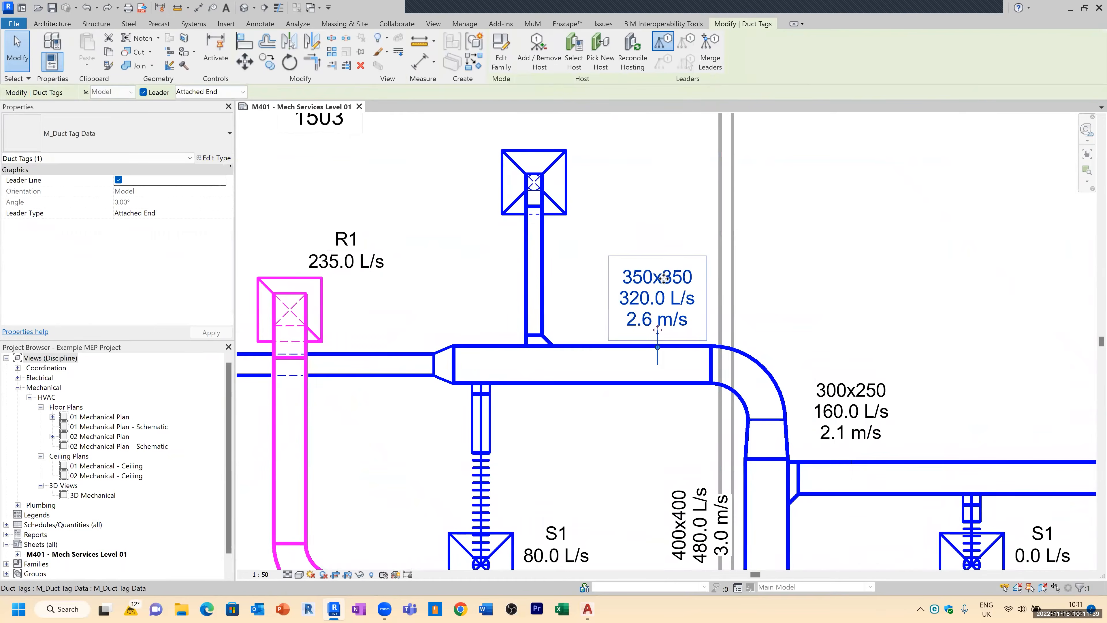
pyautogui.moveTo(660, 297); pyautogui.dragTo(661, 240)
pyautogui.press('Escape')
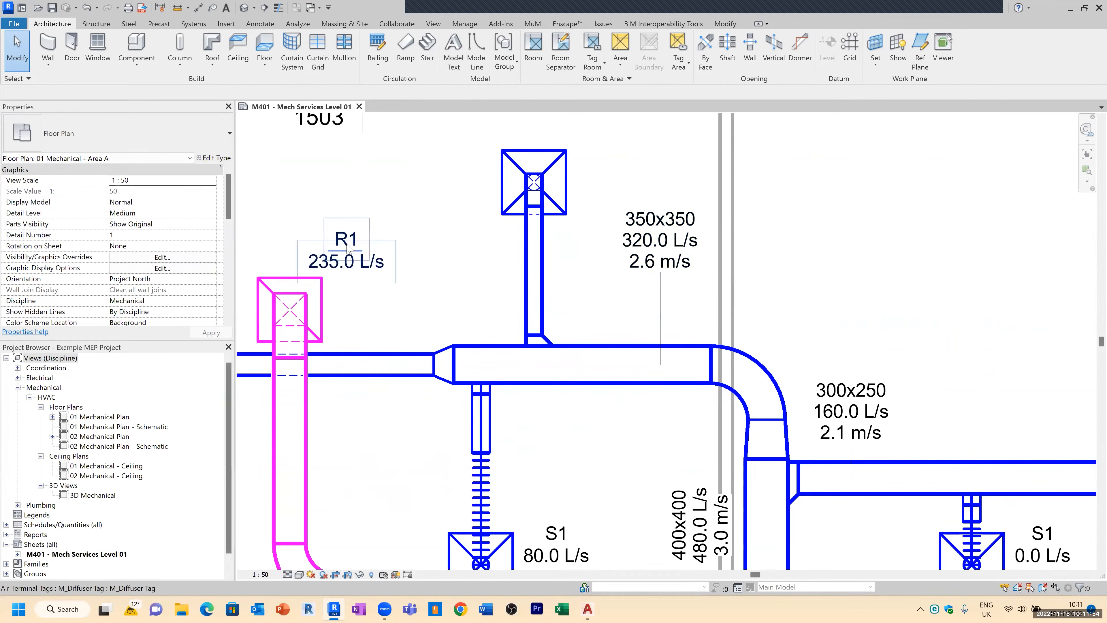
# Step: Tag the new supply diffuser with a diffuser airflow tag, created similar to the existing R1 tag
pyautogui.click(325, 286)
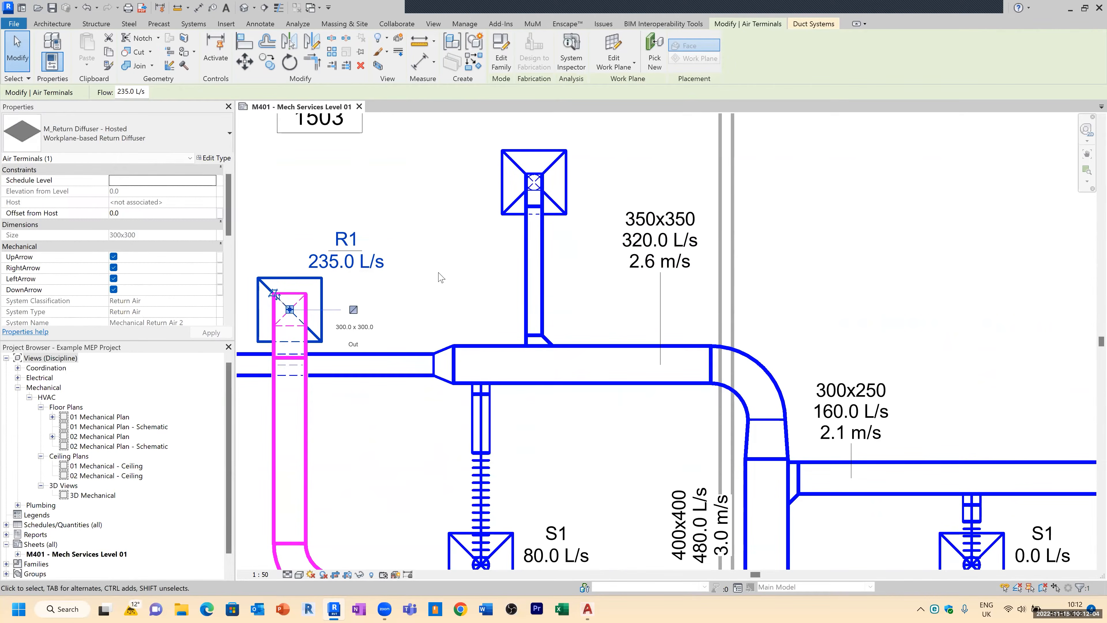
pyautogui.scroll(-2, 349, 261)
pyautogui.press('Escape')
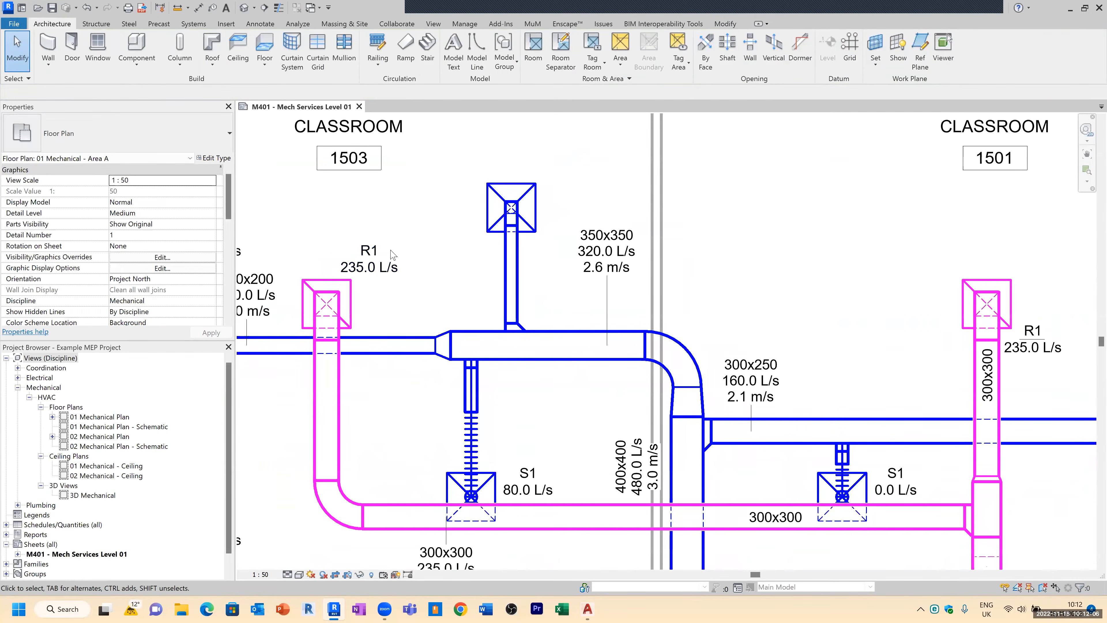
pyautogui.click(379, 252)
pyautogui.rightClick(380, 250)
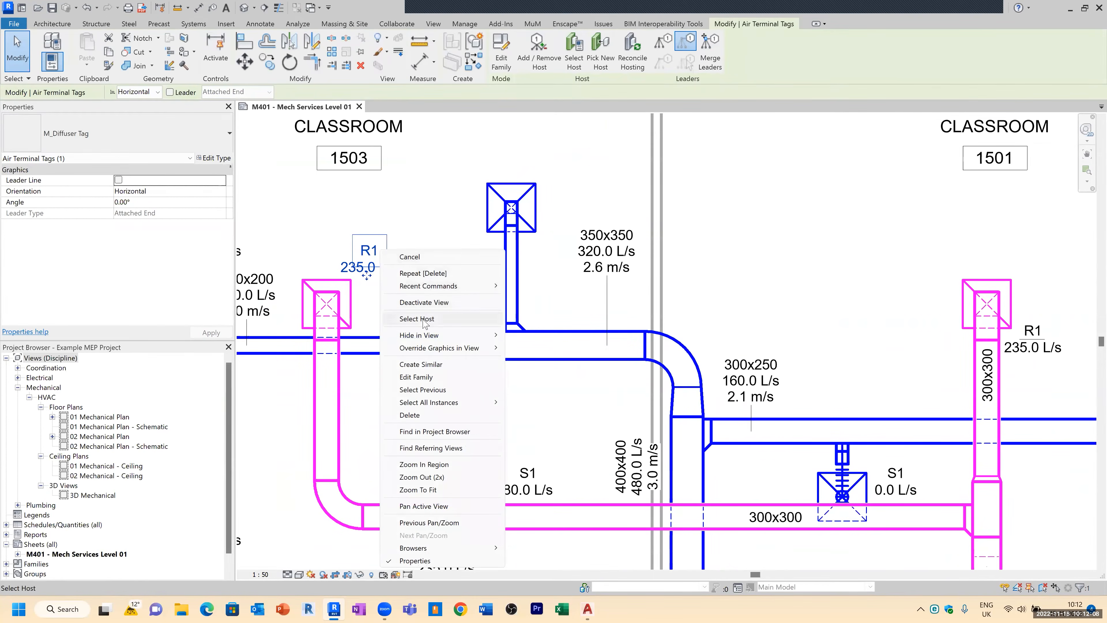
pyautogui.click(420, 364)
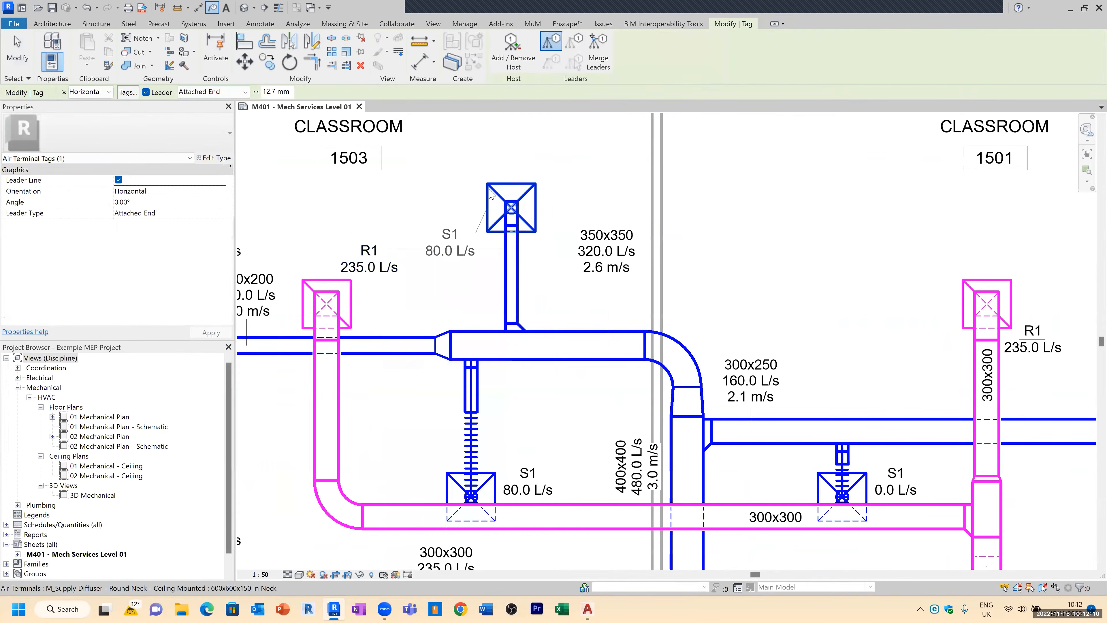
pyautogui.moveTo(481, 191)
pyautogui.mouseDown(button='middle')
pyautogui.moveTo(565, 242)
pyautogui.moveTo(619, 251)
pyautogui.mouseUp(button='middle')
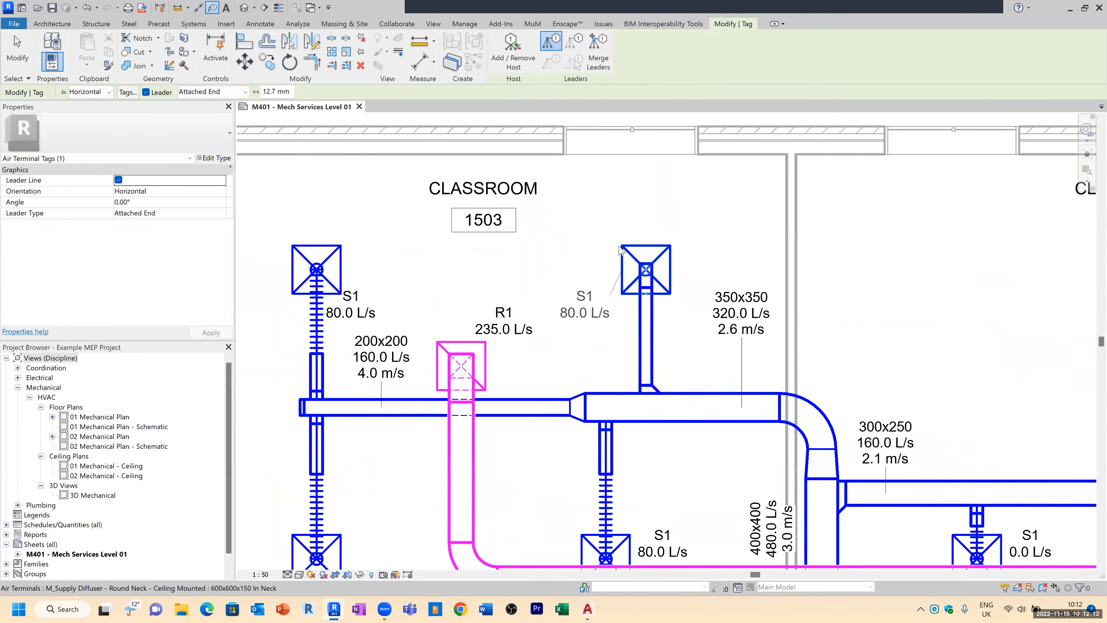
pyautogui.click(637, 246)
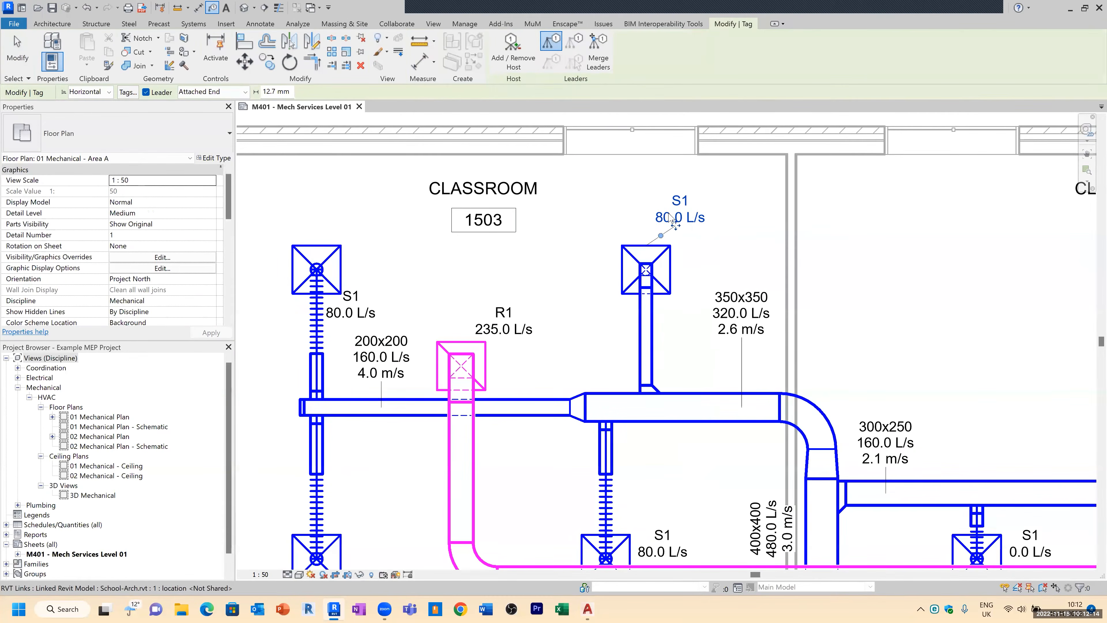
pyautogui.press('Escape')
pyautogui.press('Escape')
# Step: Move the new diffuser's tag above the diffuser, keeping its leader attached
pyautogui.click(681, 224)
pyautogui.moveTo(681, 229); pyautogui.dragTo(663, 219)
pyautogui.press('Escape')
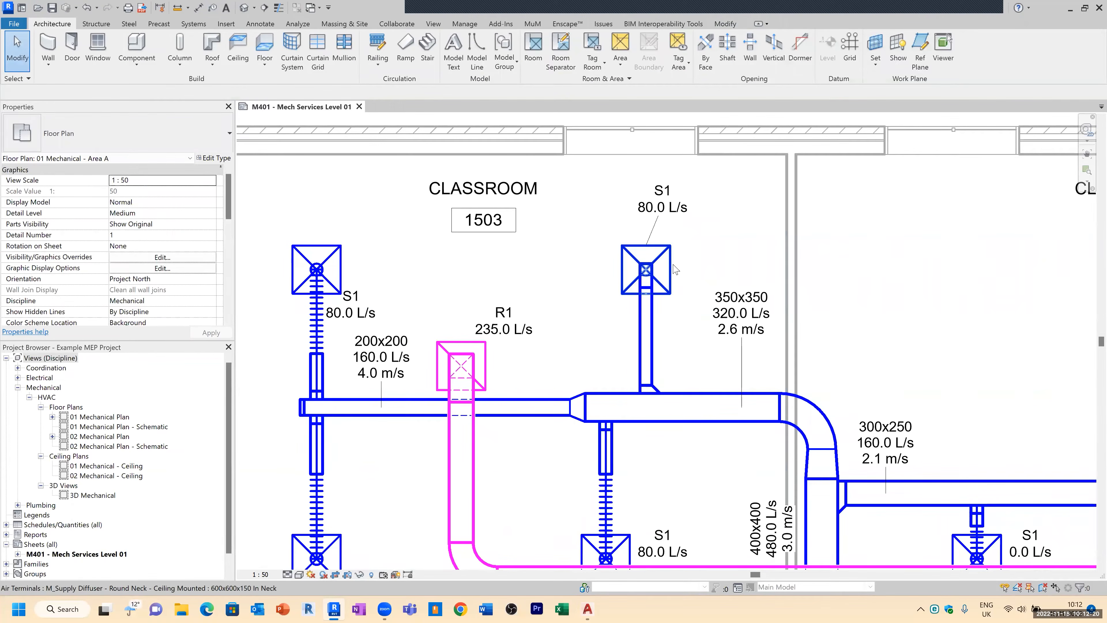
# Step: Set the new supply diffuser's flow to 40 L/s
pyautogui.click(675, 269)
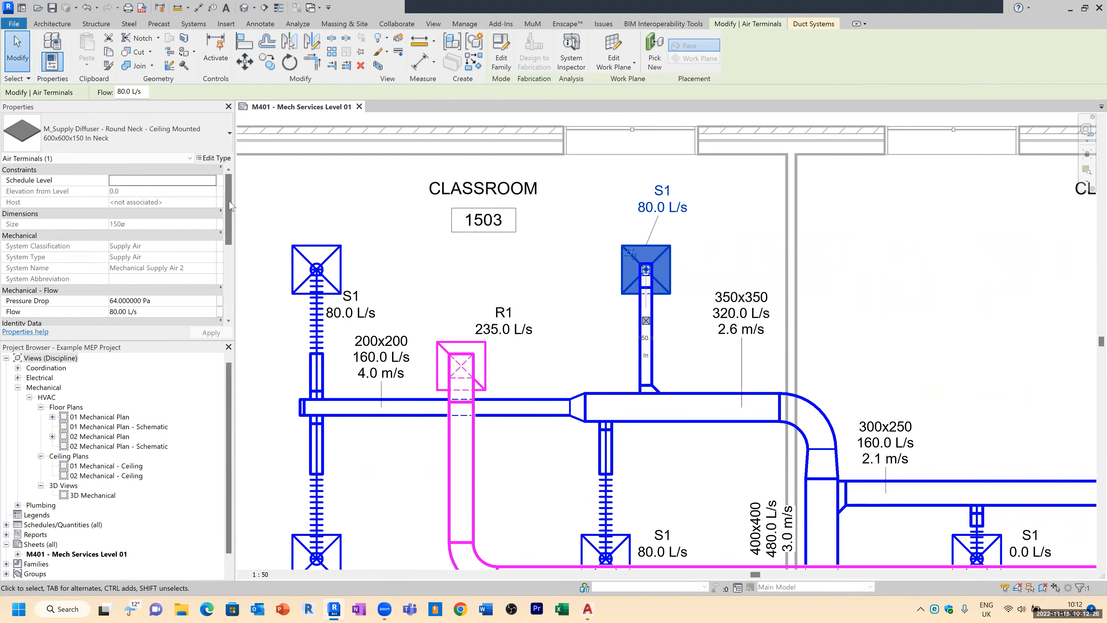
pyautogui.moveTo(230, 205); pyautogui.dragTo(232, 218)
pyautogui.scroll(-5, 232, 218)
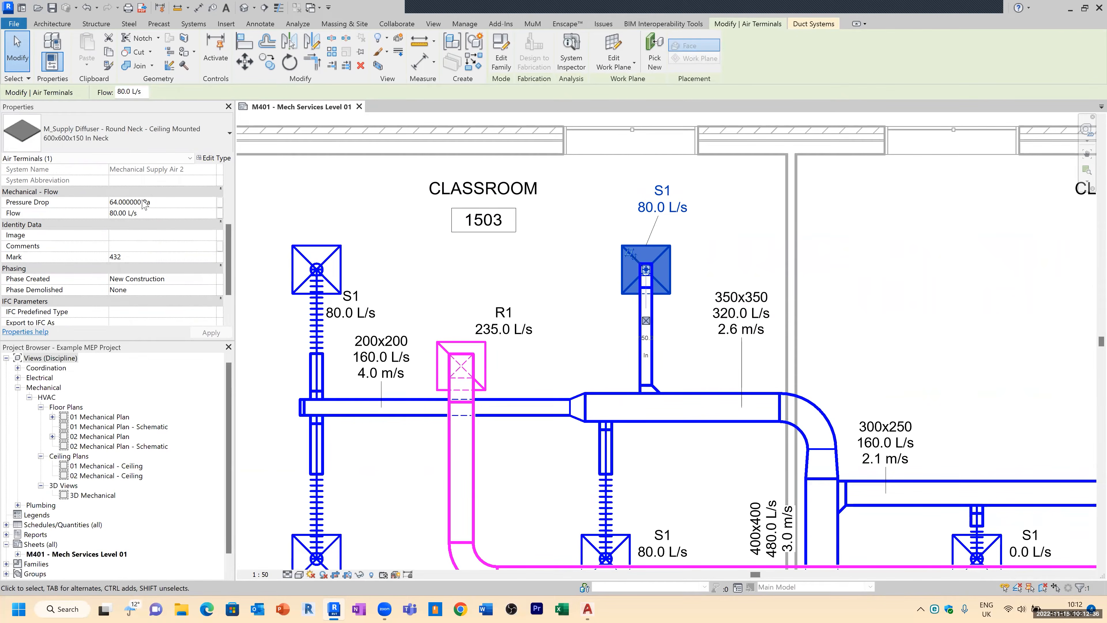
pyautogui.moveTo(225, 234); pyautogui.dragTo(223, 193)
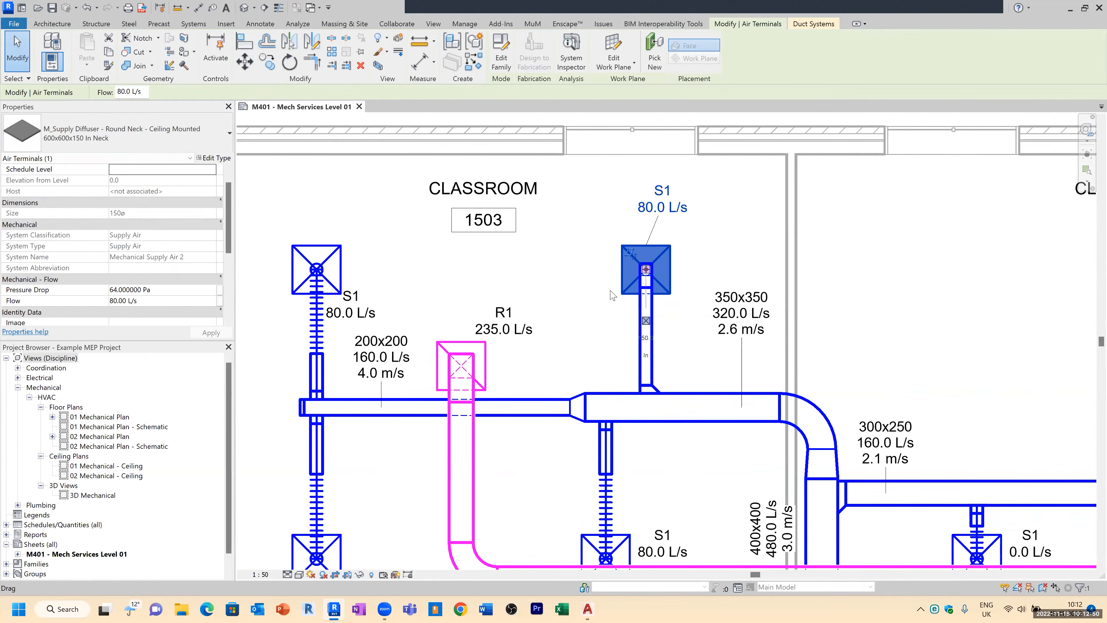
pyautogui.scroll(1, 153, 239)
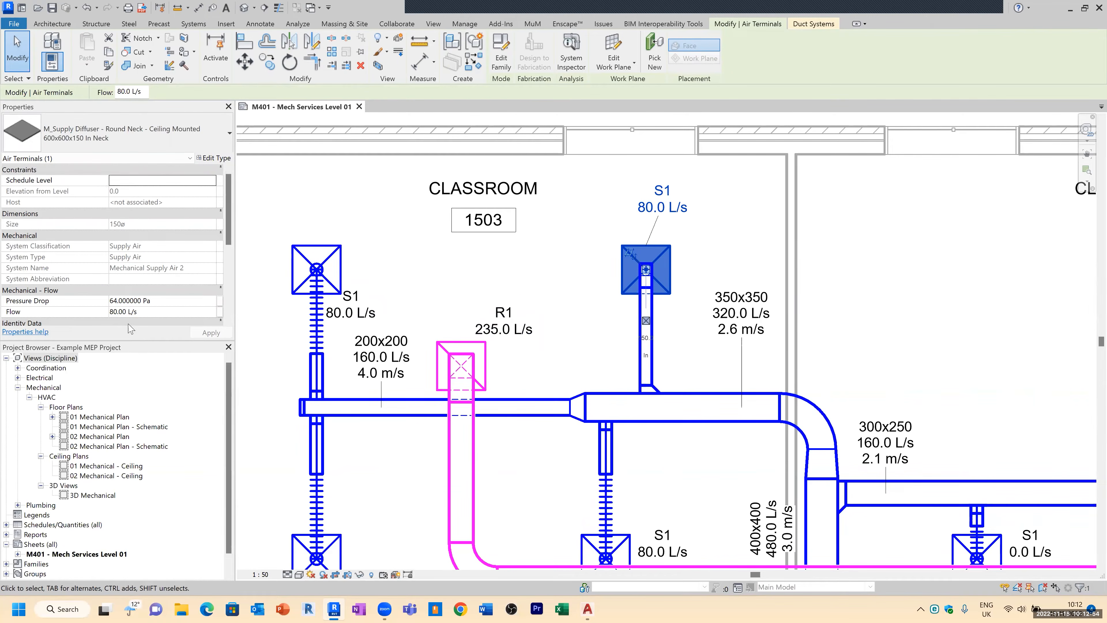
pyautogui.click(136, 313)
pyautogui.moveTo(141, 313); pyautogui.dragTo(104, 314)
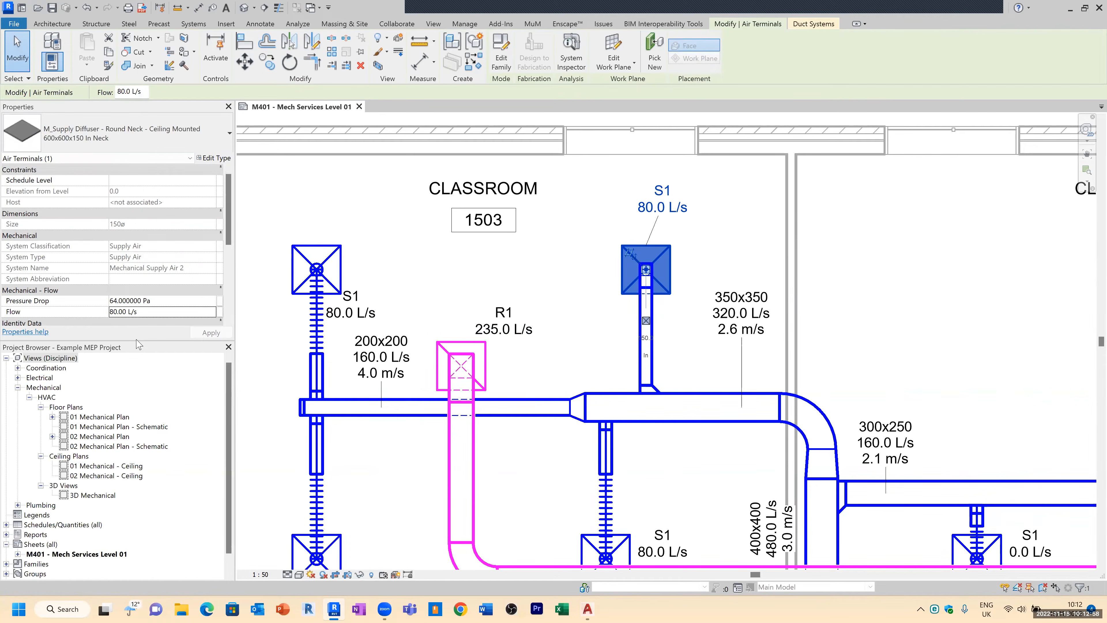
pyautogui.click(147, 305)
pyautogui.click(146, 312)
pyautogui.moveTo(146, 313); pyautogui.dragTo(98, 315)
pyautogui.scroll(-1, 141, 281)
pyautogui.click(143, 291)
pyautogui.write('4')
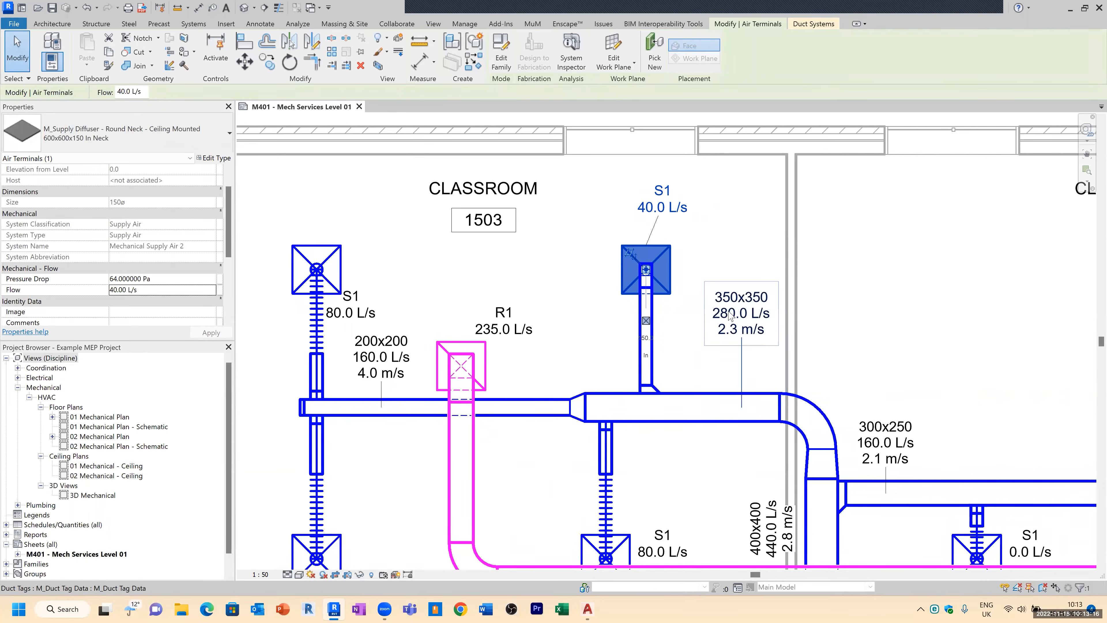
# Step: Zoom out to review the updated airflow and velocity tags across the classroom ductwork
pyautogui.scroll(-3, 731, 314)
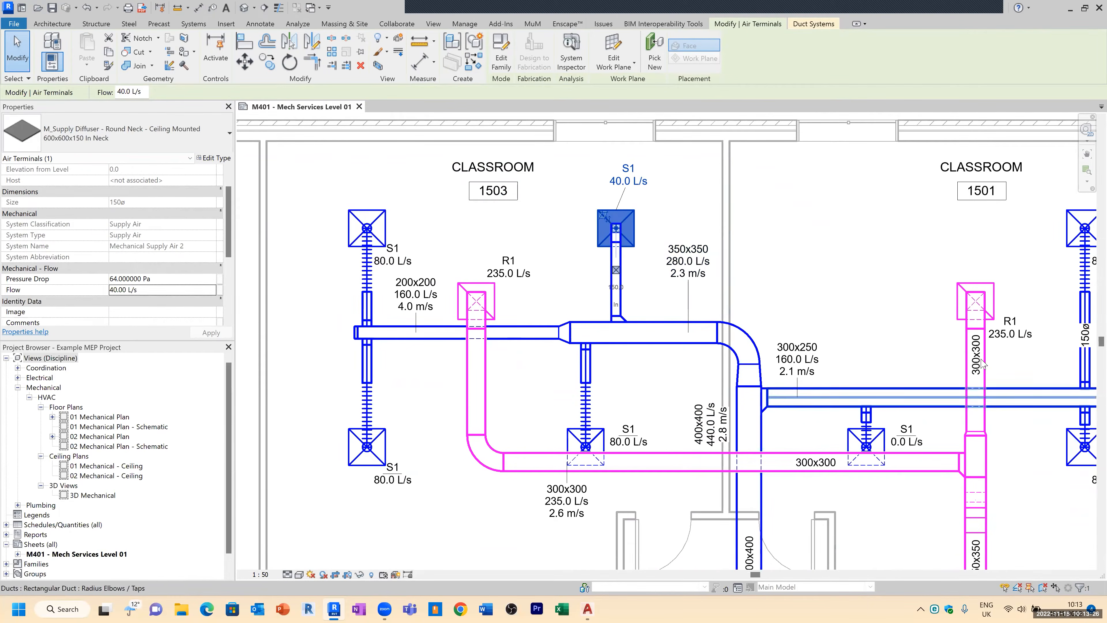
pyautogui.scroll(-1, 432, 192)
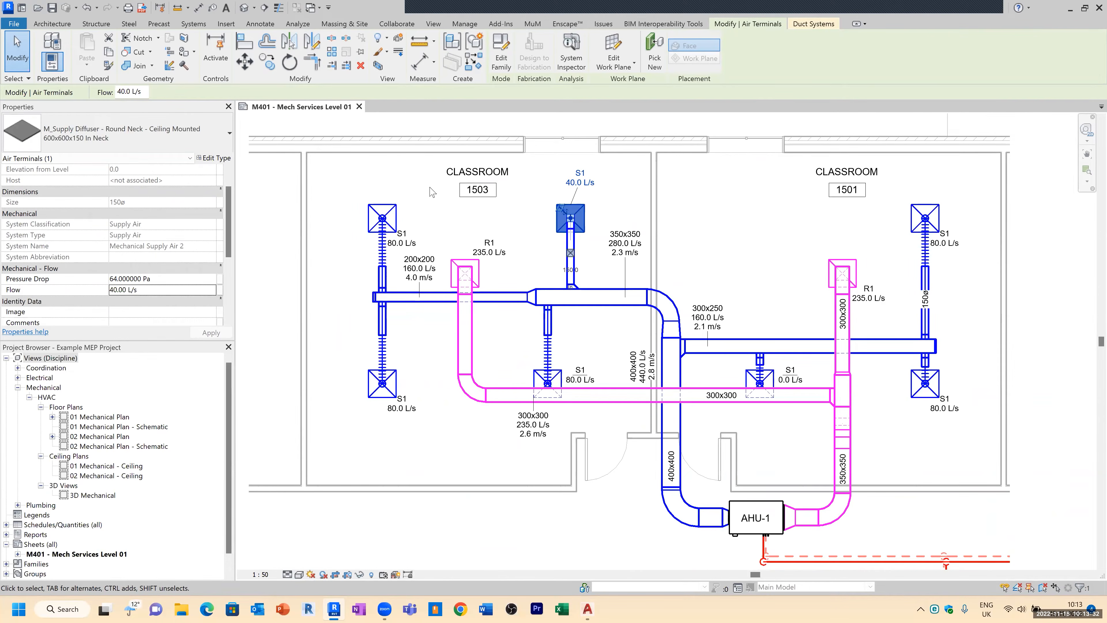
pyautogui.scroll(2, 612, 251)
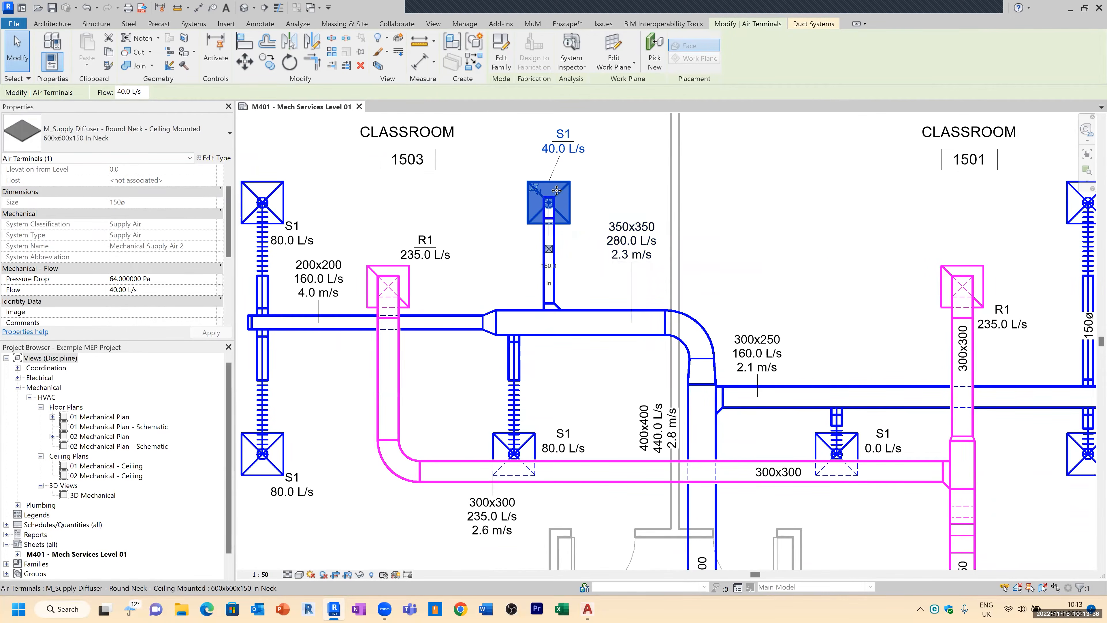
pyautogui.scroll(-2, 481, 206)
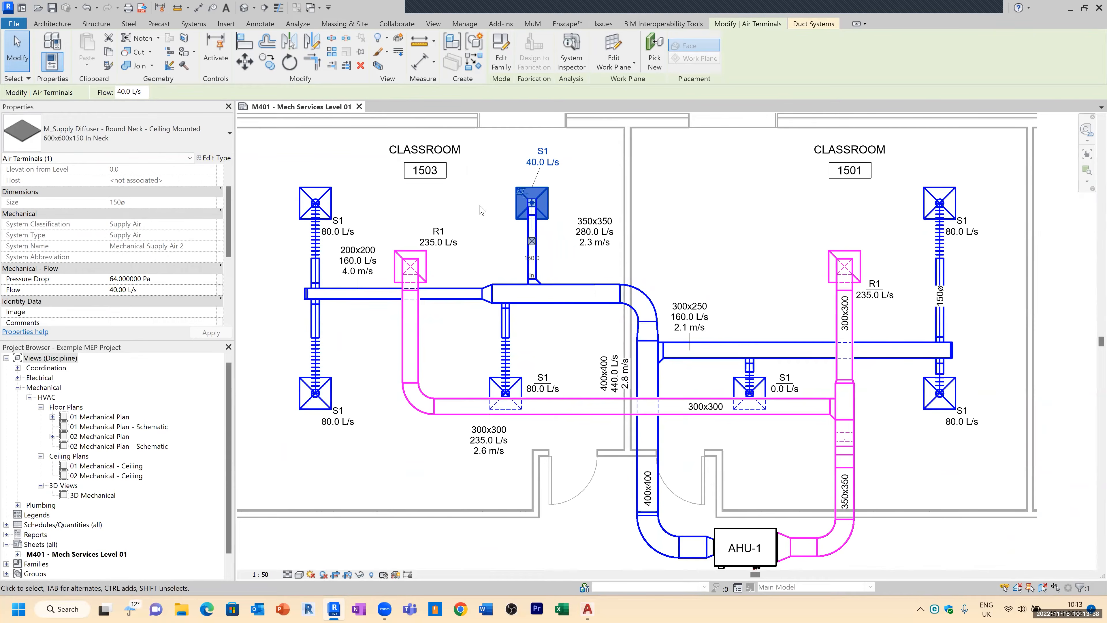
pyautogui.scroll(-1, 434, 215)
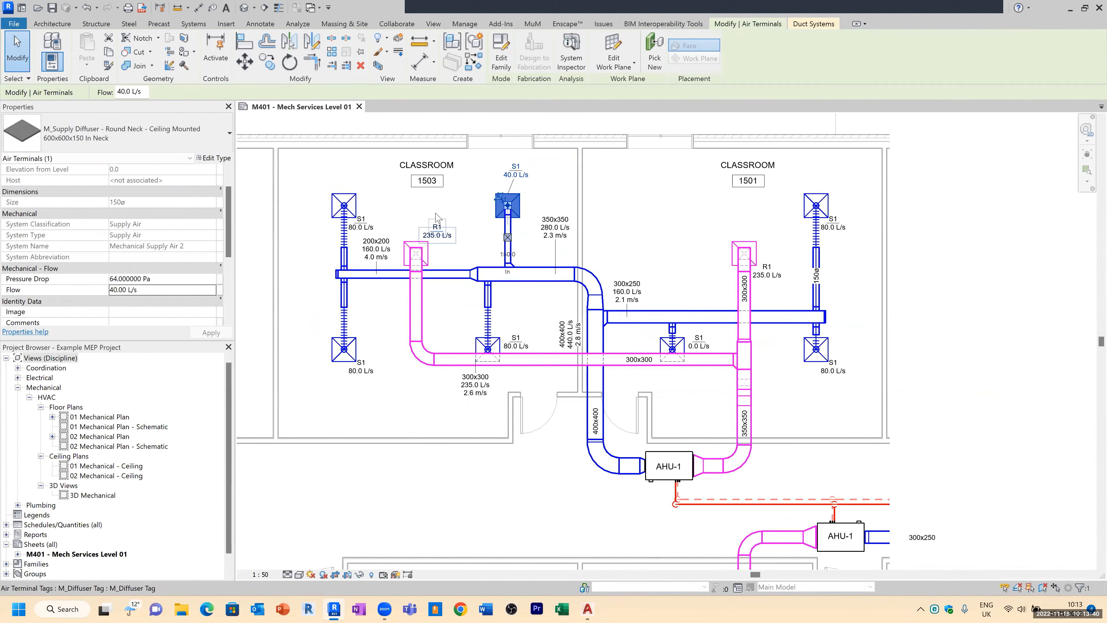
pyautogui.scroll(-2, 385, 176)
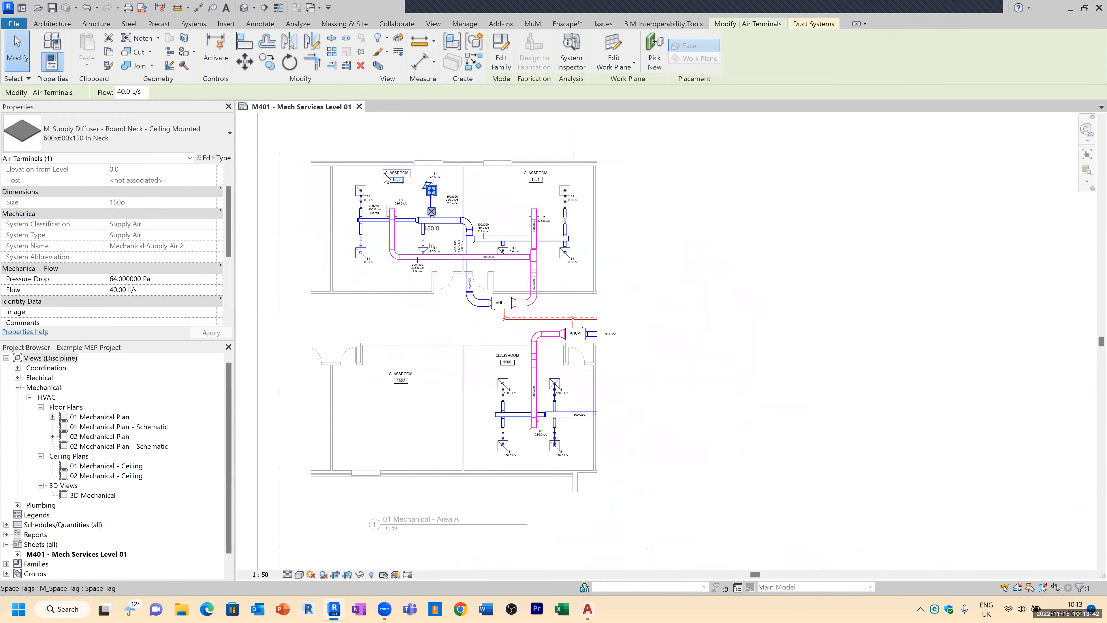
pyautogui.scroll(-3, 385, 177)
# Step: Deactivate the viewport and review the whole M401 sheet layout
pyautogui.doubleClick(619, 201)
pyautogui.scroll(-1, 467, 199)
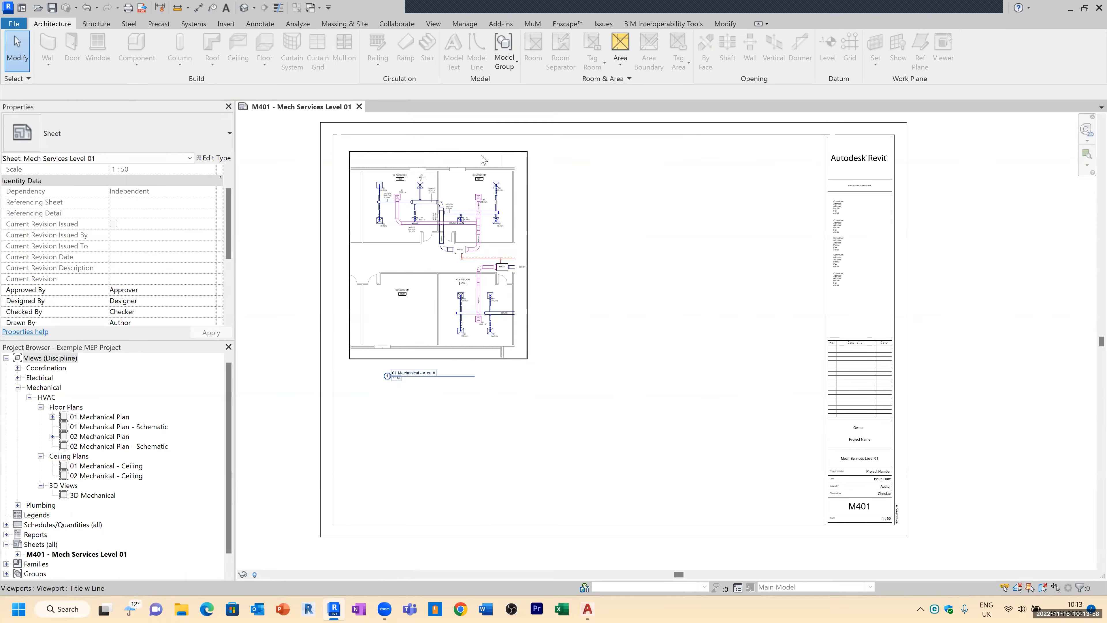
pyautogui.scroll(2, 430, 196)
pyautogui.scroll(2, 416, 198)
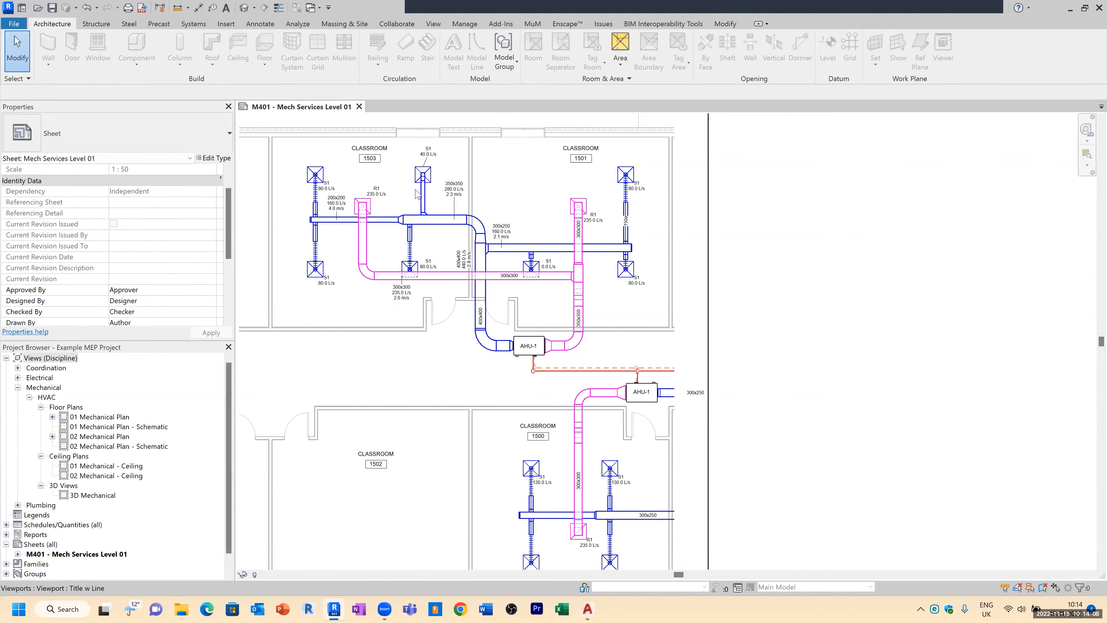
pyautogui.scroll(-1, 735, 187)
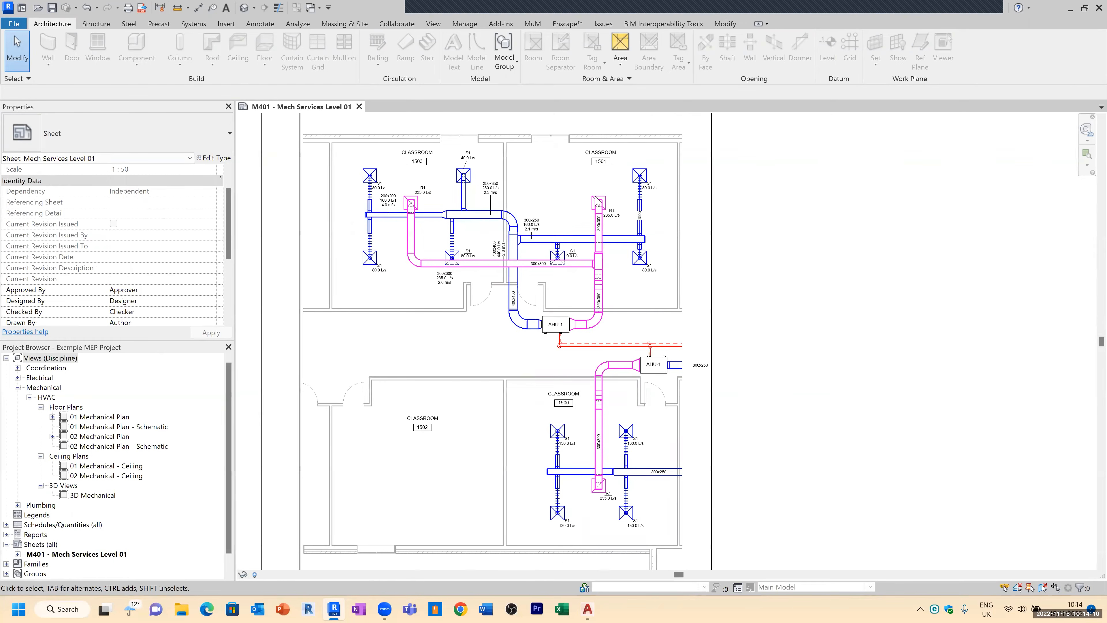
pyautogui.scroll(-3, 412, 201)
pyautogui.scroll(-2, 373, 228)
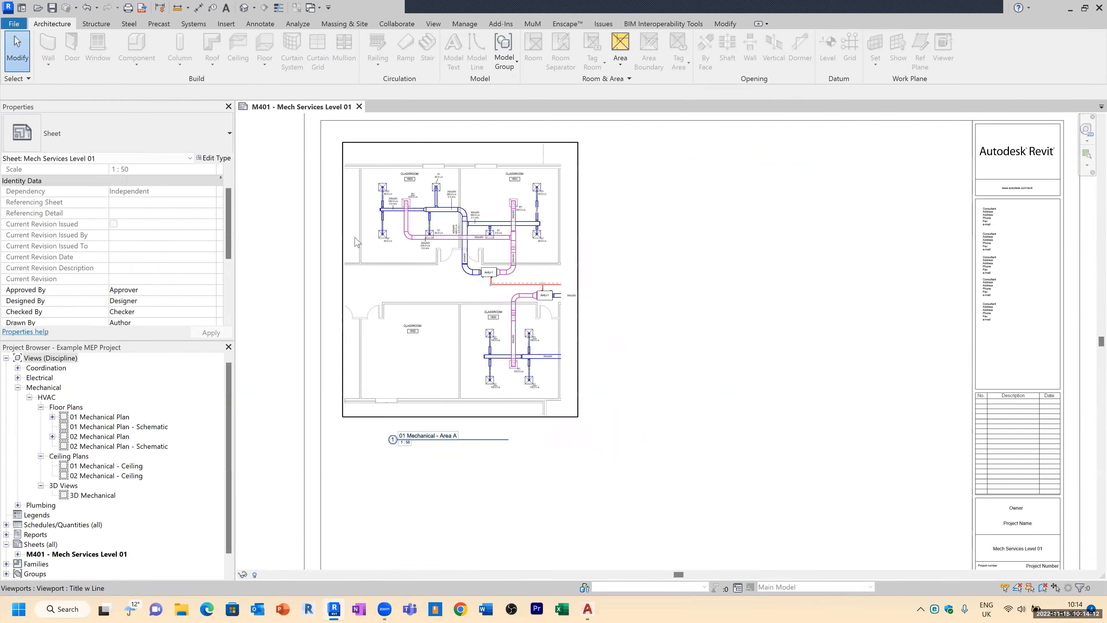
pyautogui.scroll(-1, 373, 228)
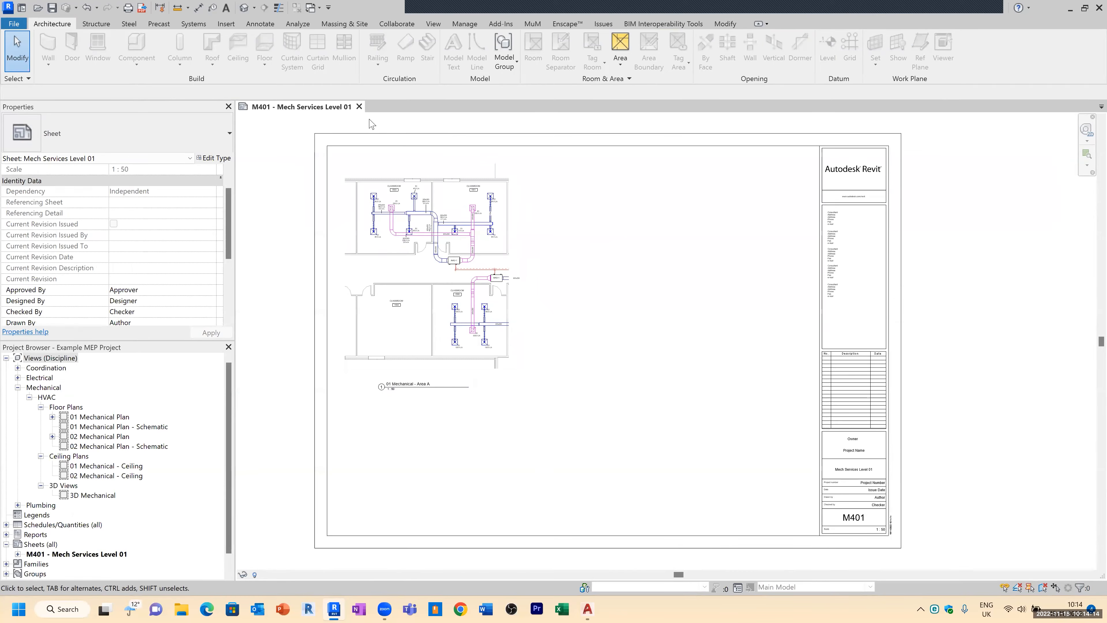
# Step: Close the sheet view and start a new project from the Mechanical Template
pyautogui.click(359, 106)
pyautogui.click(580, 311)
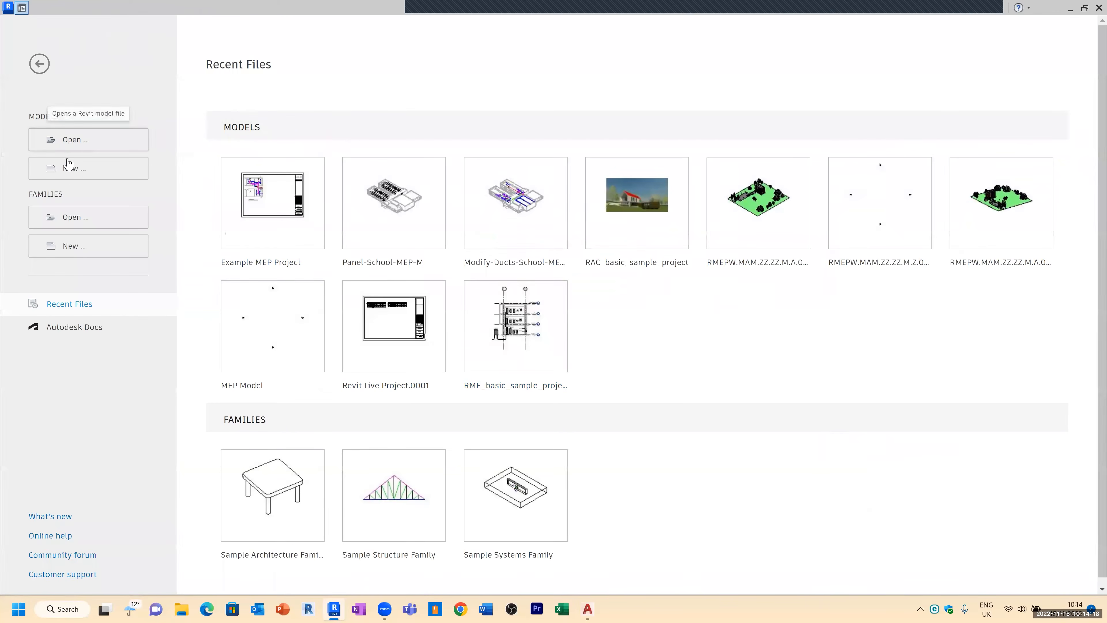
pyautogui.click(71, 170)
pyautogui.click(527, 279)
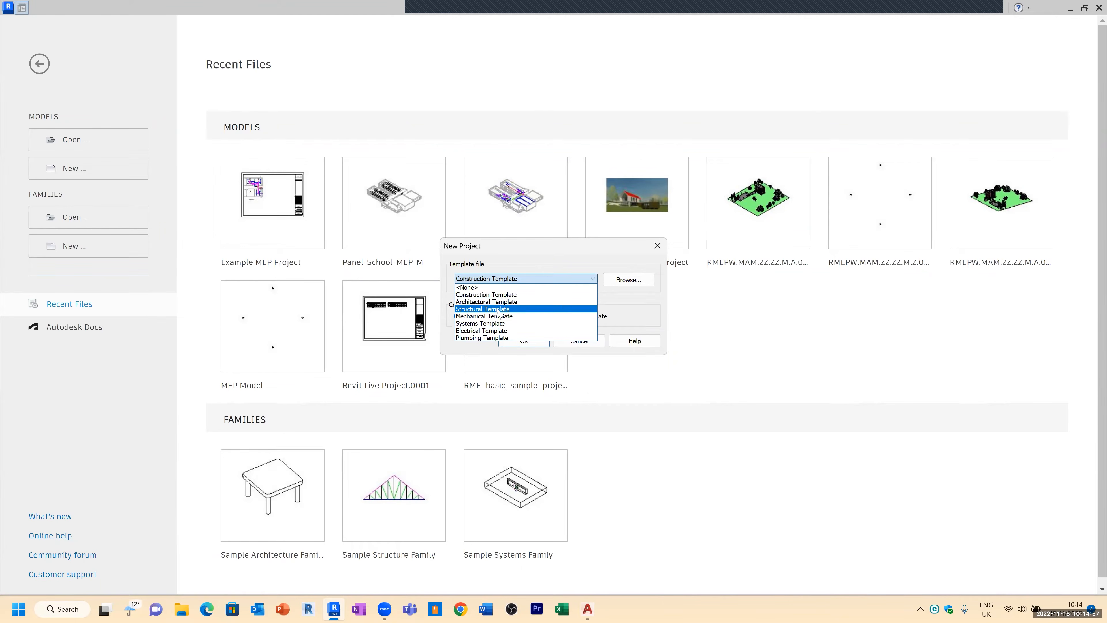
pyautogui.click(491, 318)
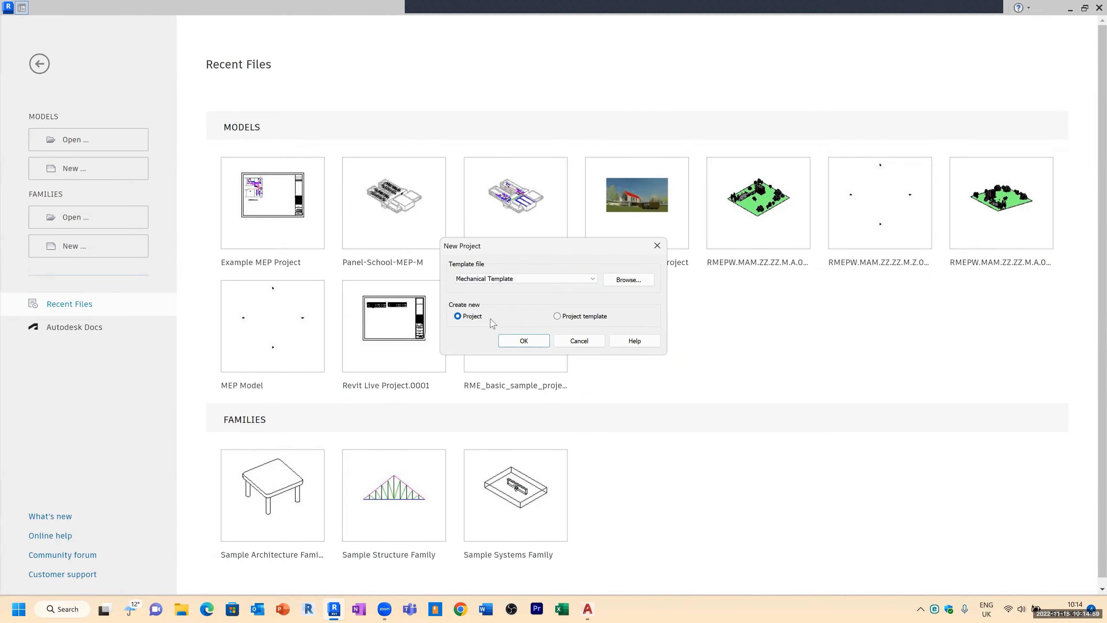
pyautogui.click(520, 340)
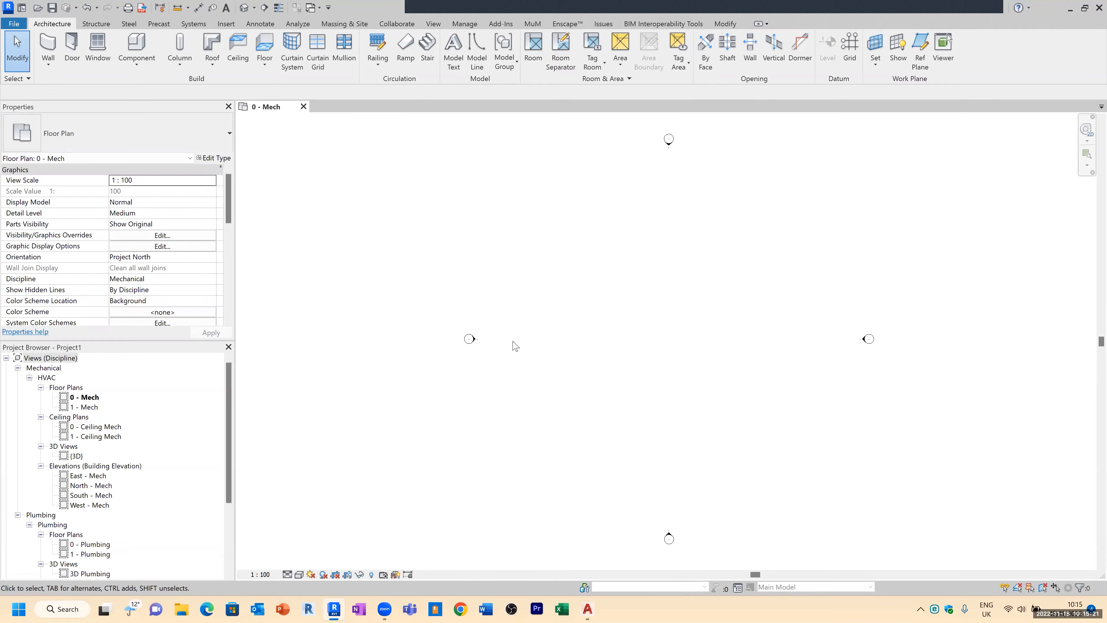
# Step: Link the architectural model RMEPW.MAM.ZZ.ZZ.M.A.0001.rvt from the 002. ARCHITECT folder with Auto - Center to Center positioning
pyautogui.scroll(-1, 430, 247)
pyautogui.click(225, 24)
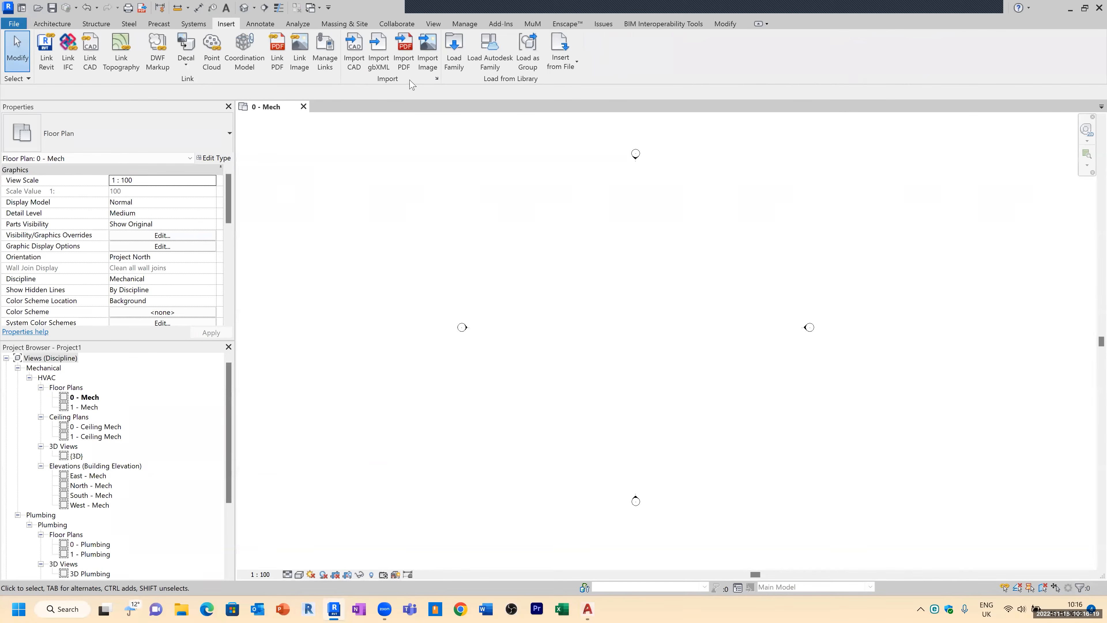
pyautogui.click(46, 58)
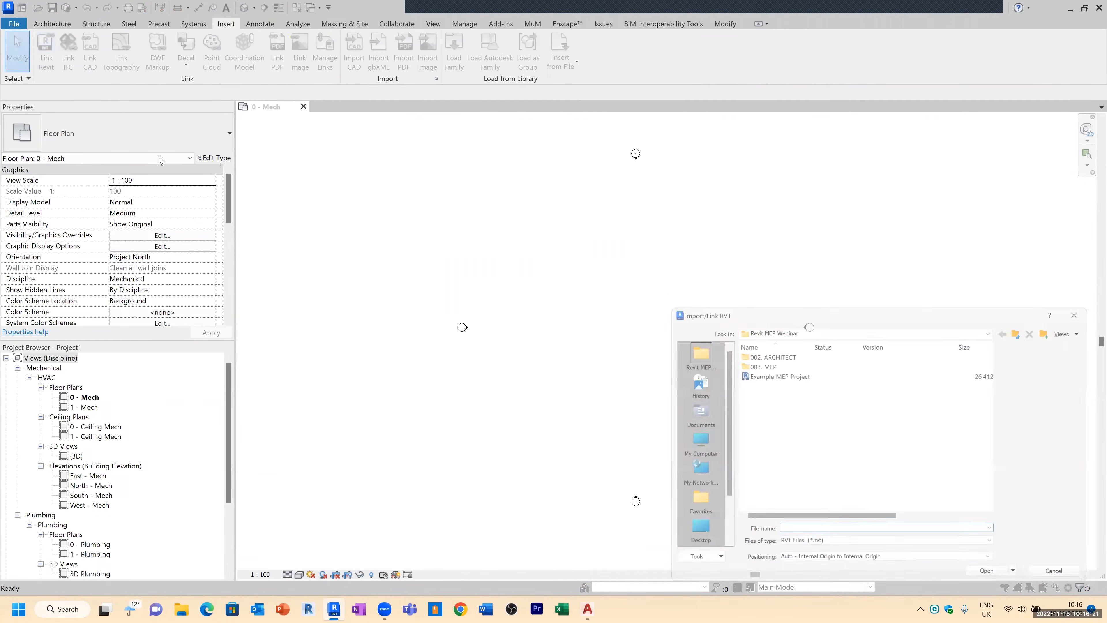
pyautogui.moveTo(737, 310); pyautogui.dragTo(471, 181)
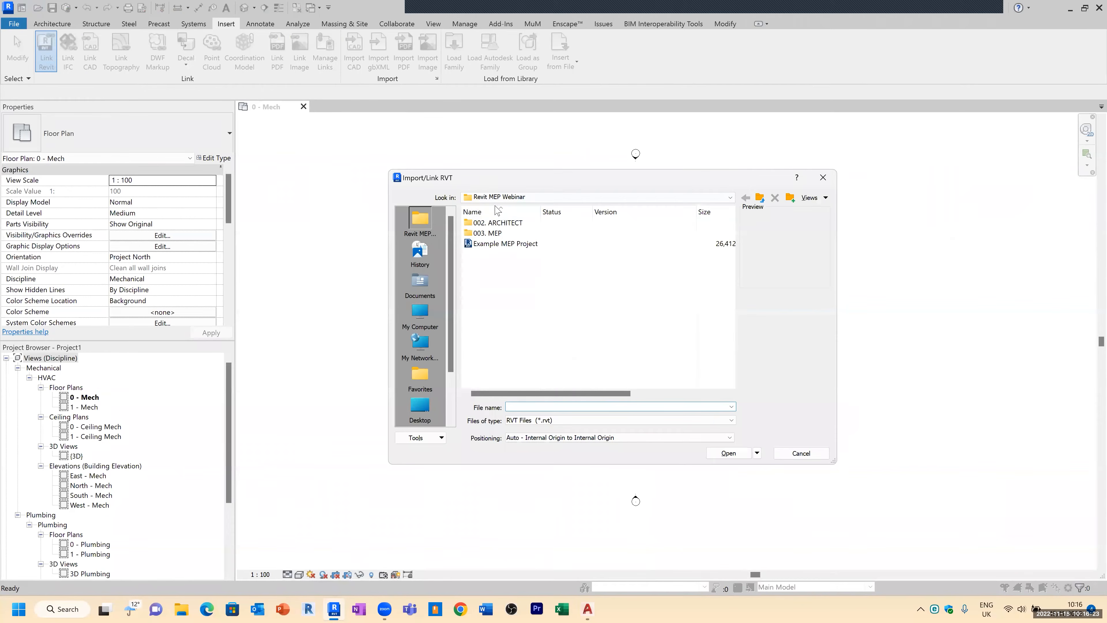
pyautogui.doubleClick(503, 223)
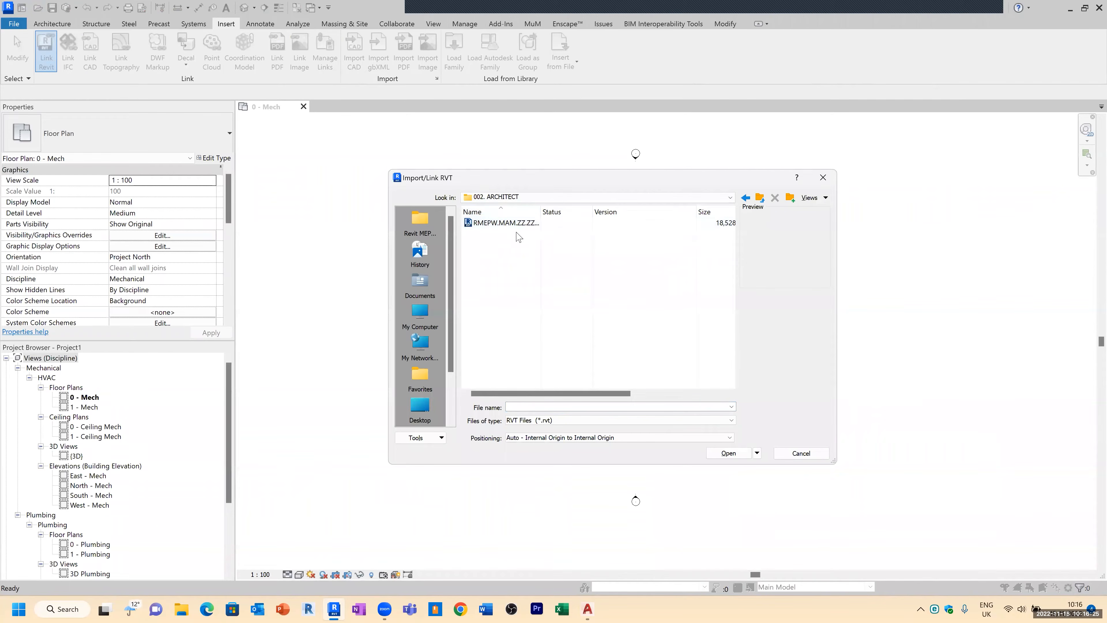
pyautogui.moveTo(540, 211); pyautogui.dragTo(596, 211)
pyautogui.click(557, 223)
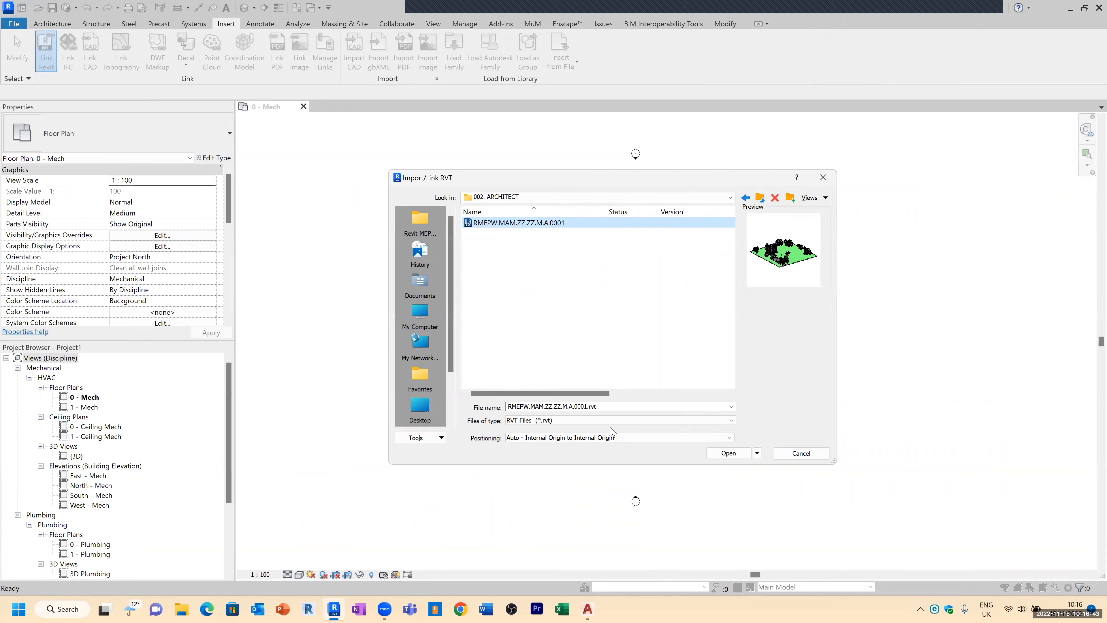
pyautogui.click(580, 442)
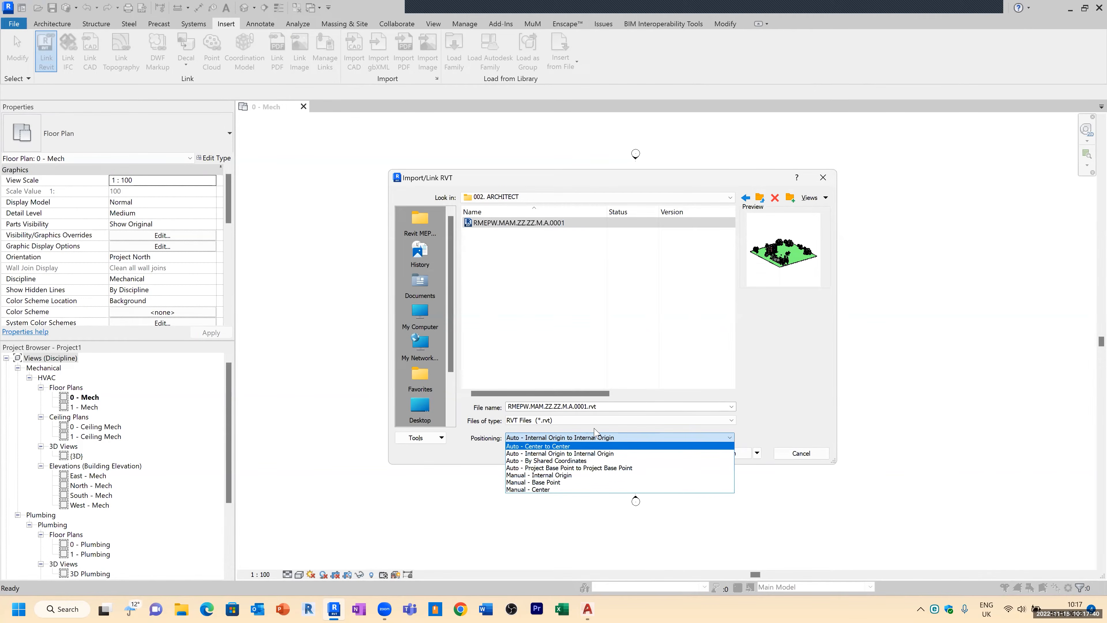
pyautogui.click(556, 446)
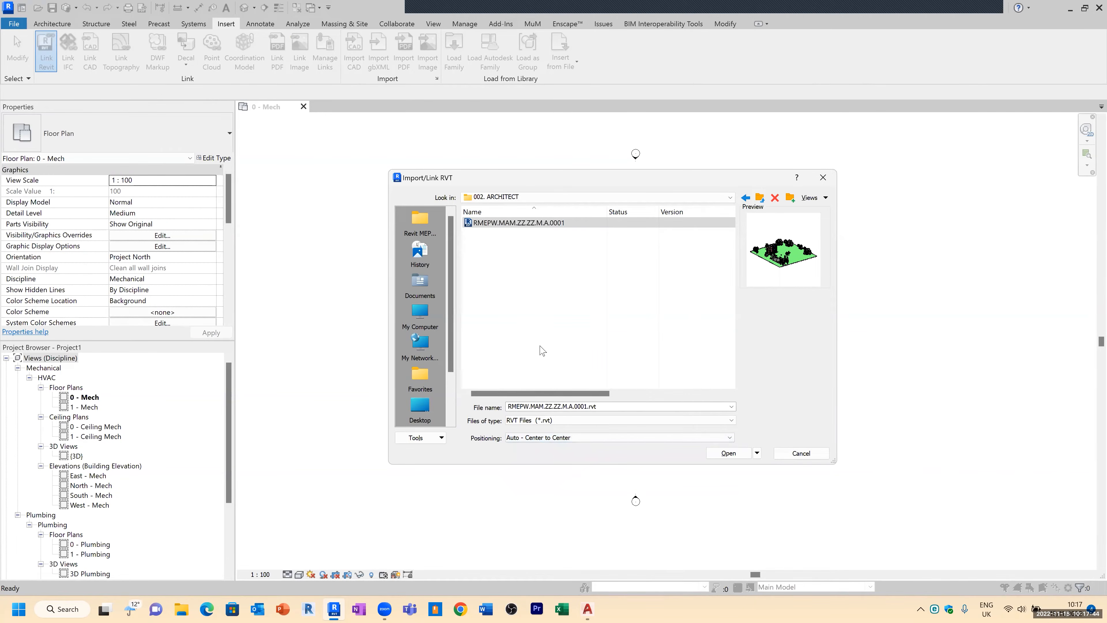
pyautogui.click(720, 452)
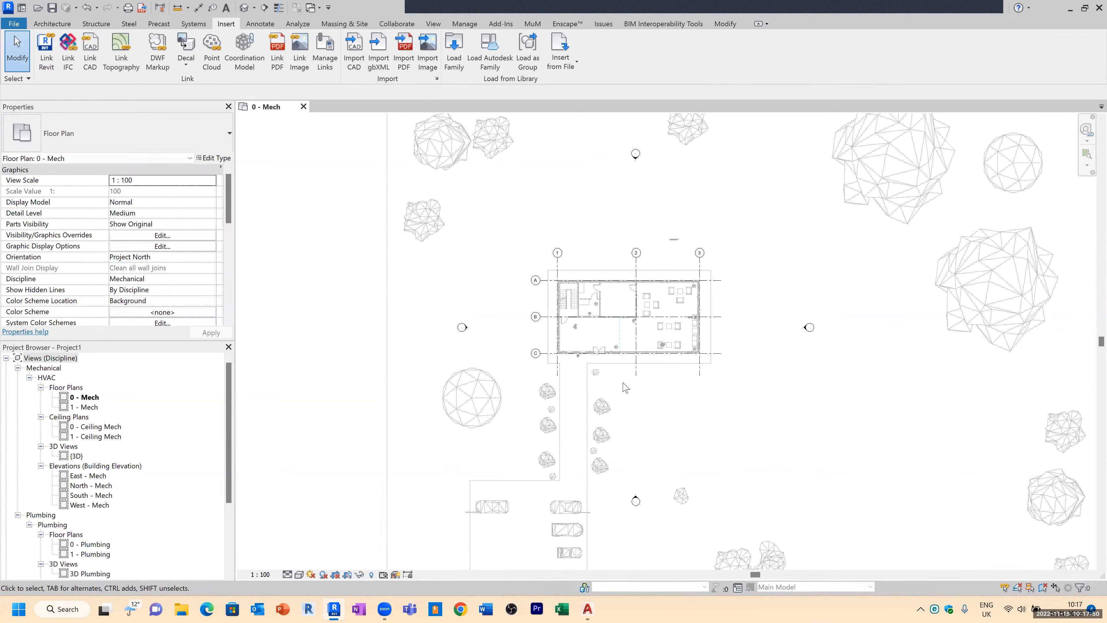
# Step: Draw a scope box around the building between gridlines 1–3 and A–C and name it Building
pyautogui.scroll(-5, 626, 388)
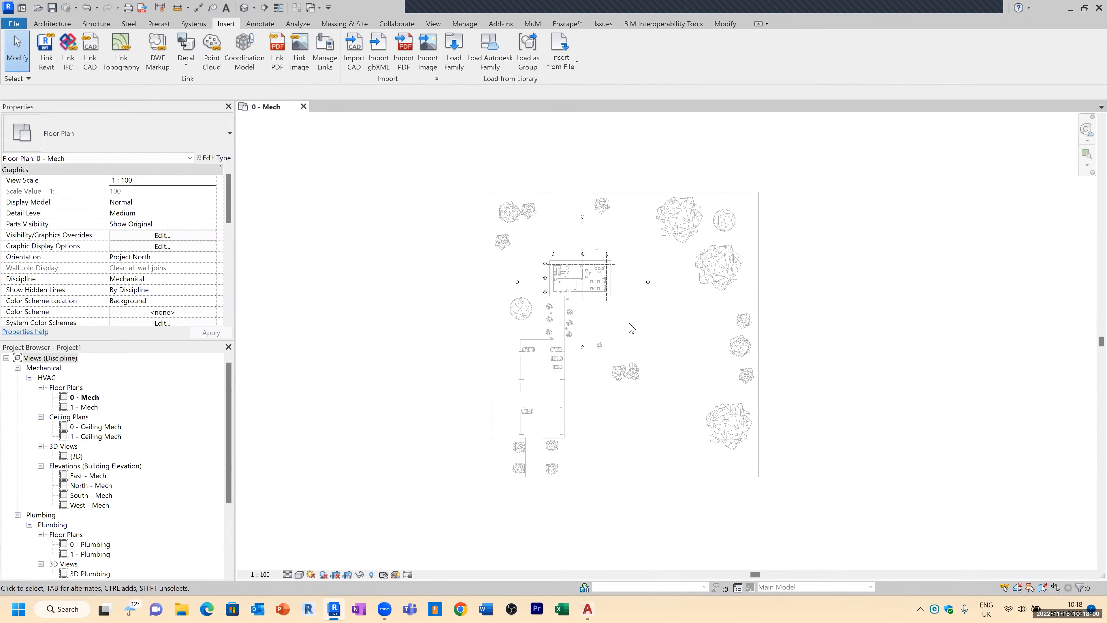
pyautogui.scroll(5, 567, 279)
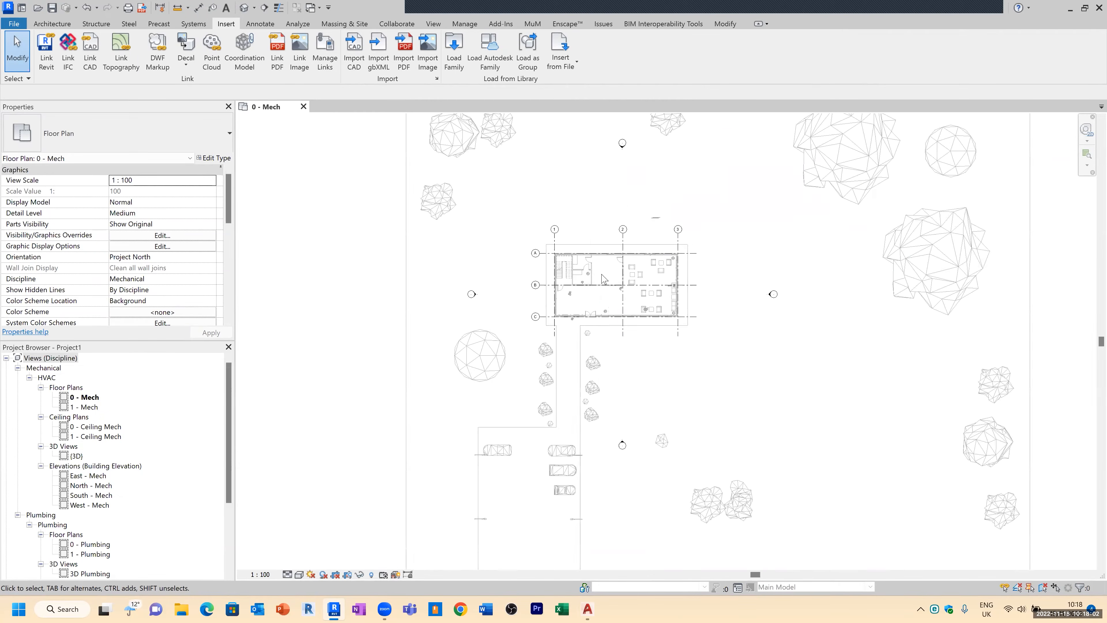
pyautogui.scroll(-3, 597, 245)
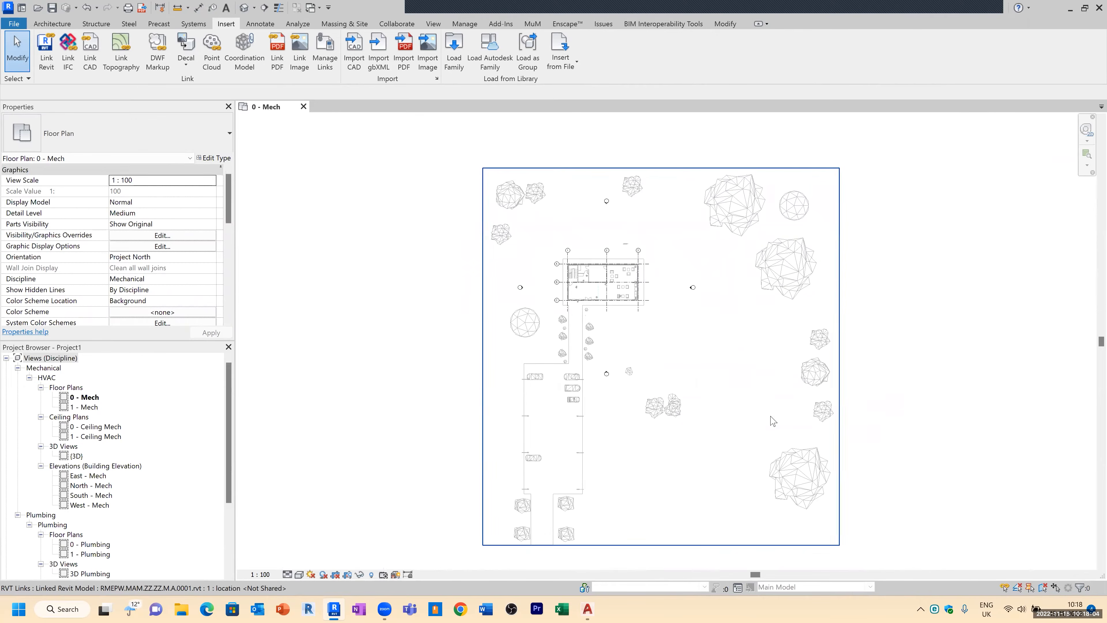
pyautogui.scroll(5, 581, 244)
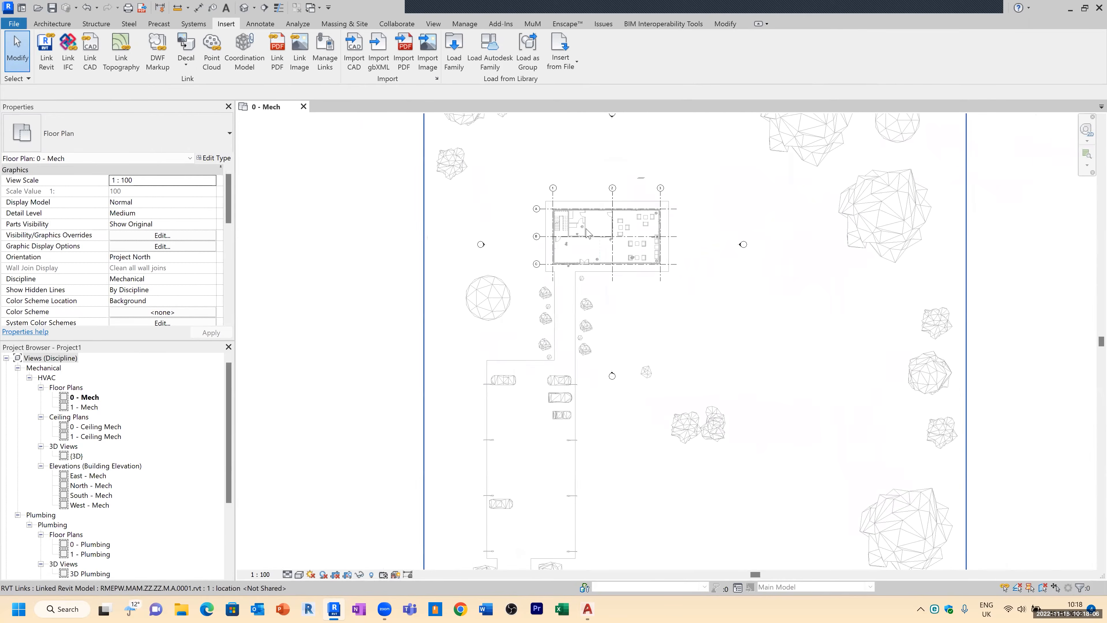
pyautogui.scroll(2, 581, 234)
pyautogui.scroll(-2, 523, 234)
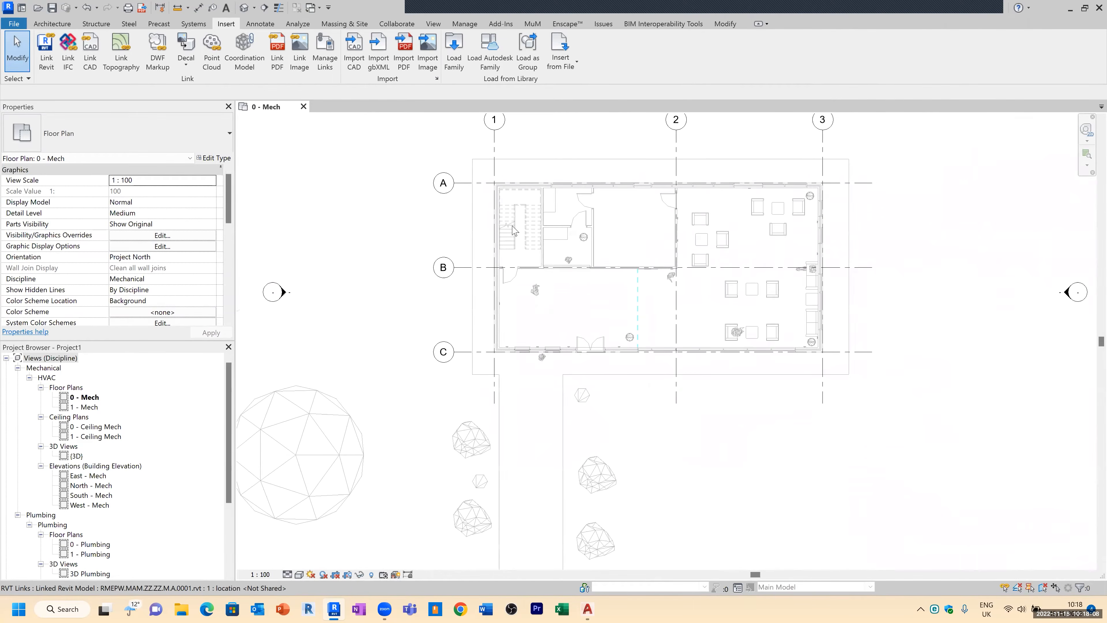
pyautogui.click(435, 24)
pyautogui.click(665, 63)
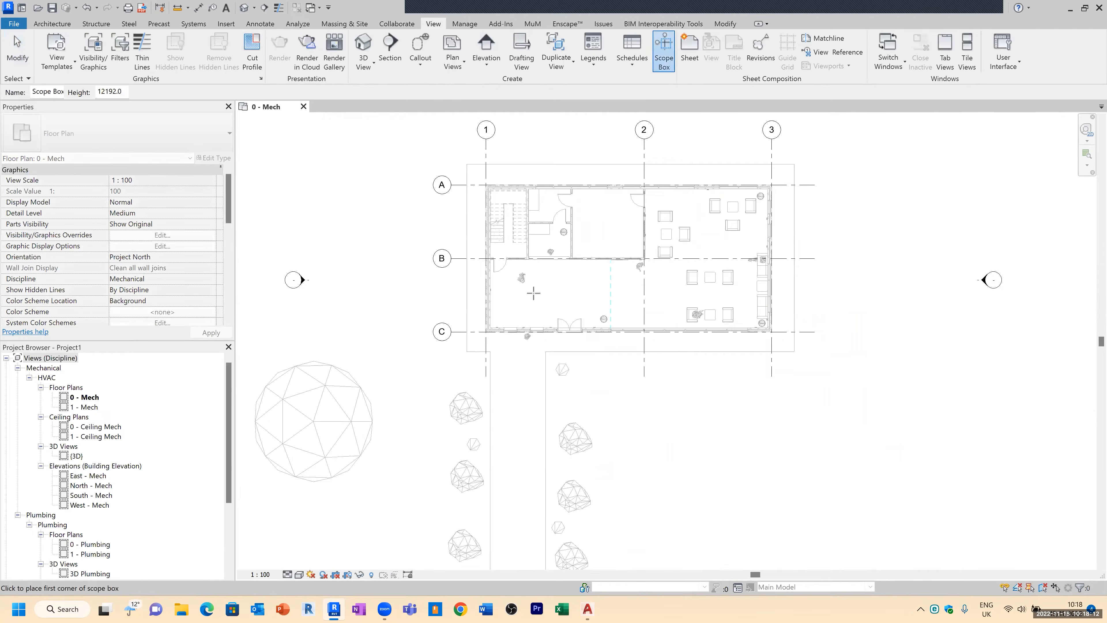
pyautogui.click(478, 343)
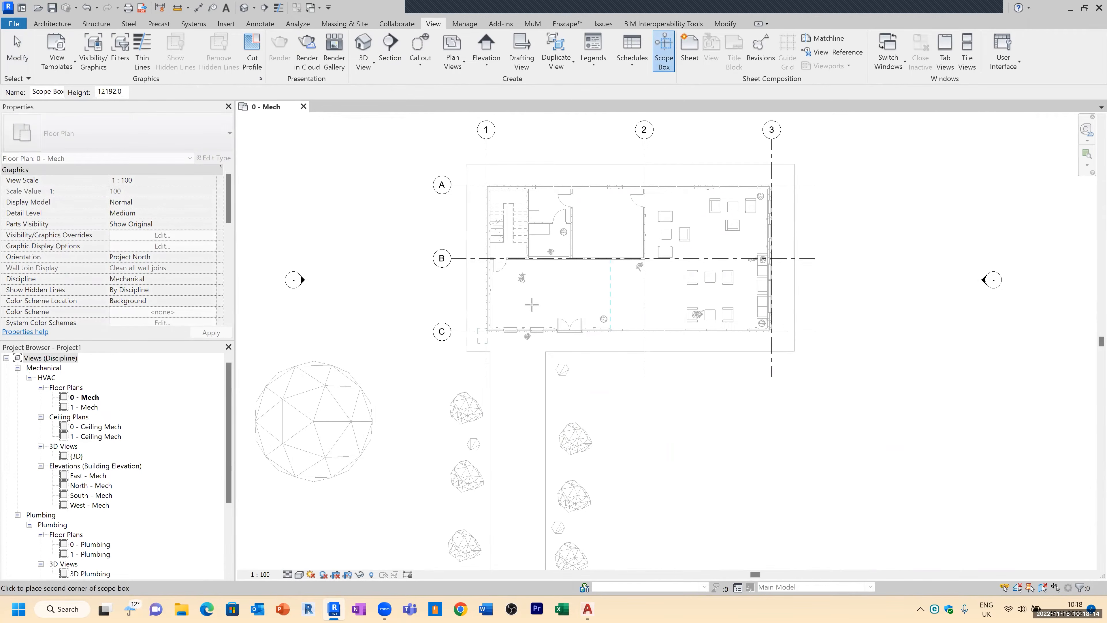
pyautogui.click(780, 175)
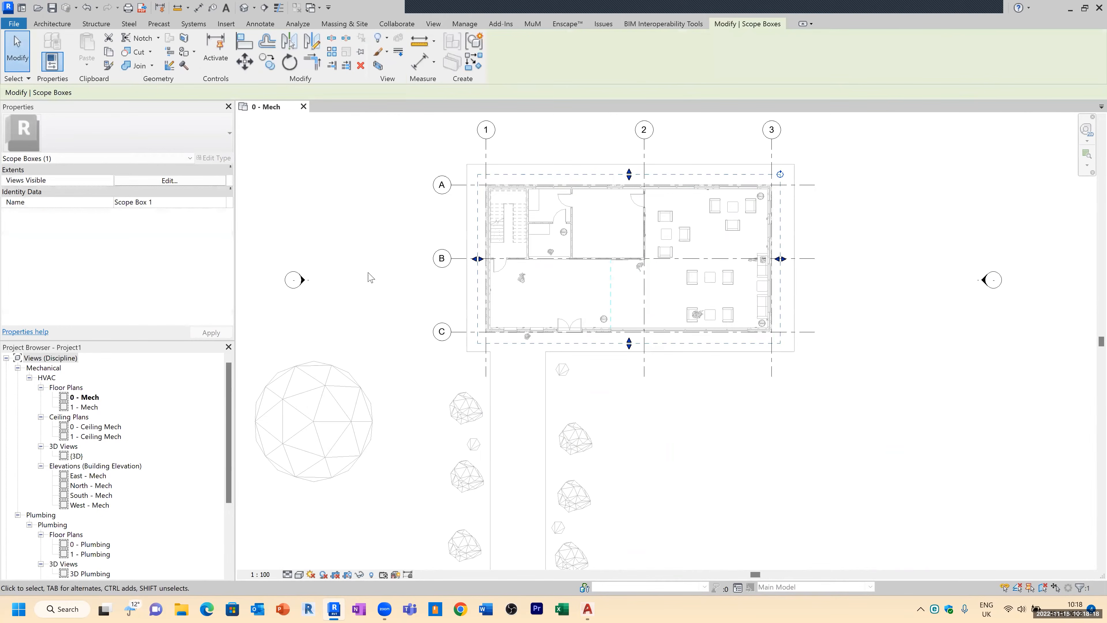
pyautogui.click(179, 204)
pyautogui.write('Building')
pyautogui.click(377, 287)
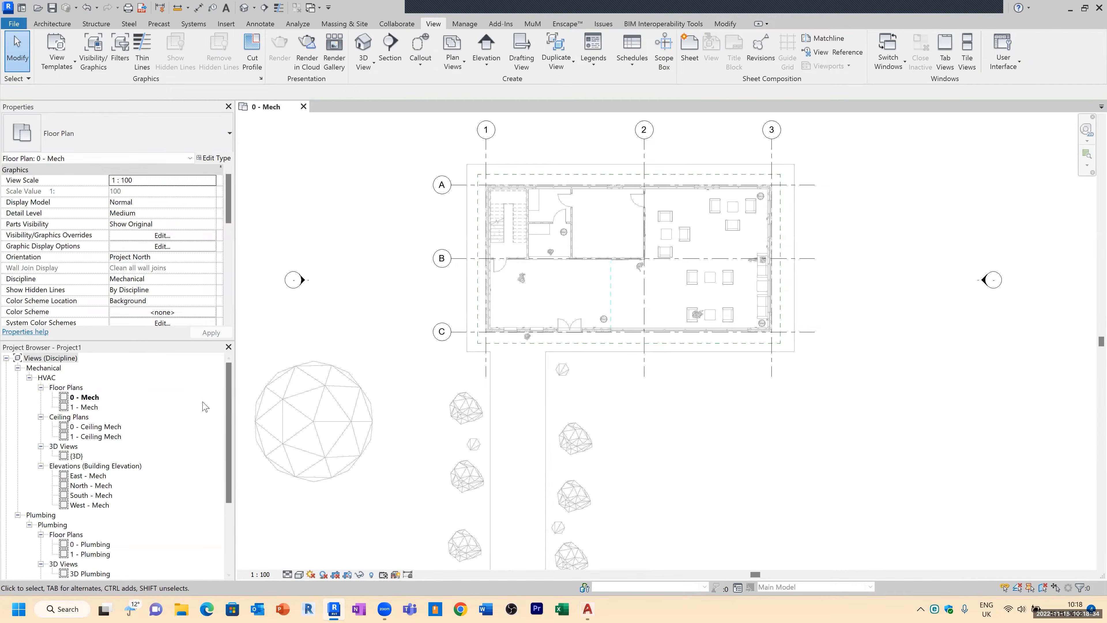
# Step: Assign the Building scope box to the 0 - Mech floor plan and turn off the visible crop region
pyautogui.click(87, 397)
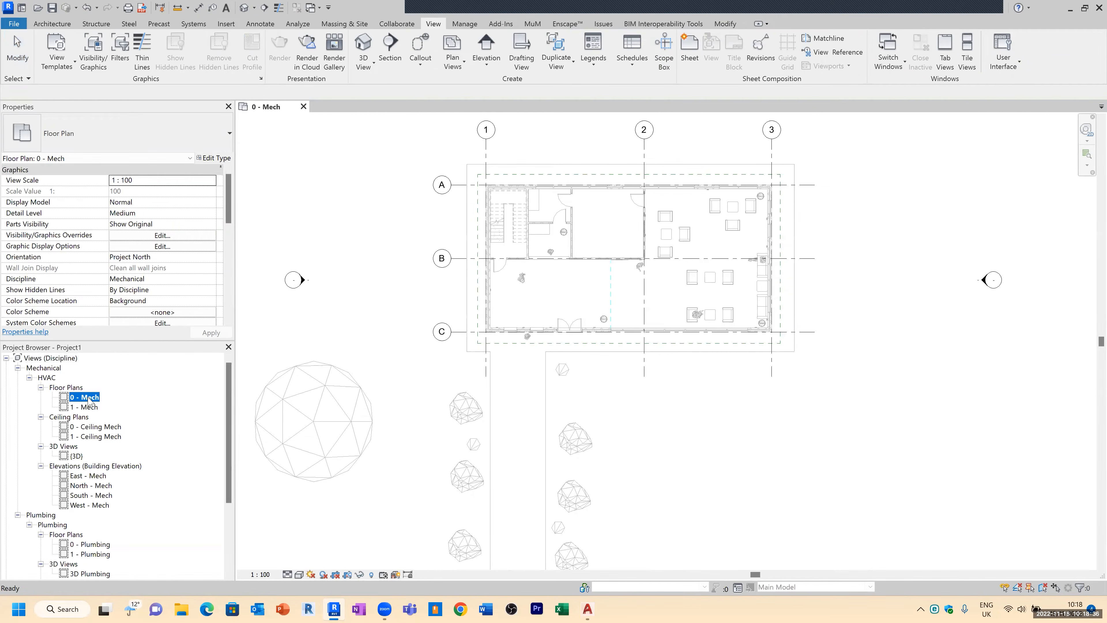
pyautogui.moveTo(227, 204); pyautogui.dragTo(229, 261)
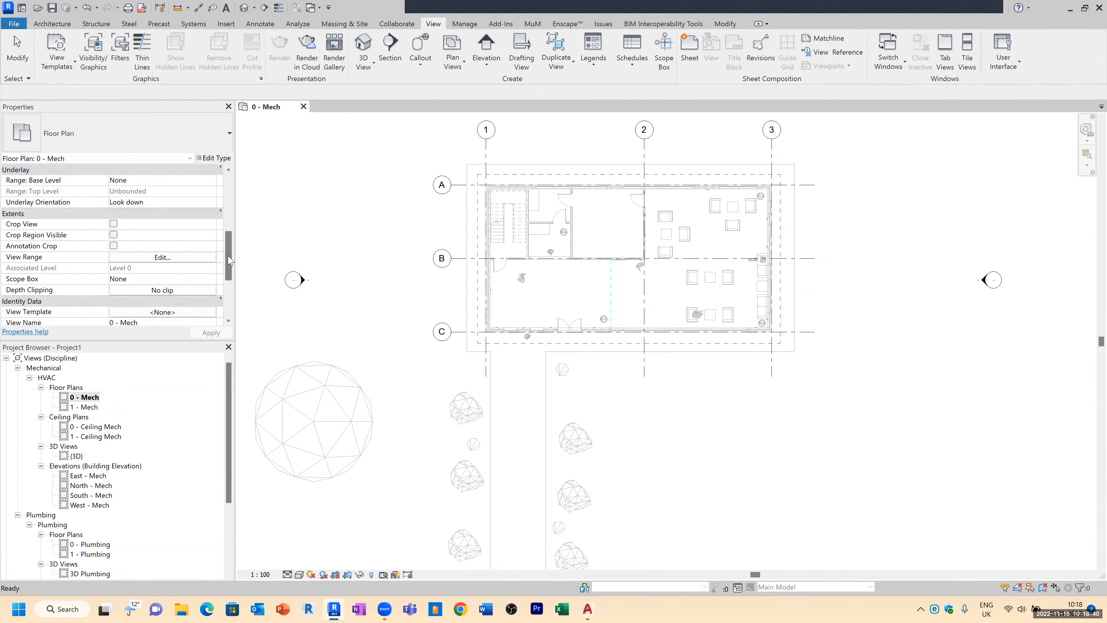
pyautogui.click(211, 279)
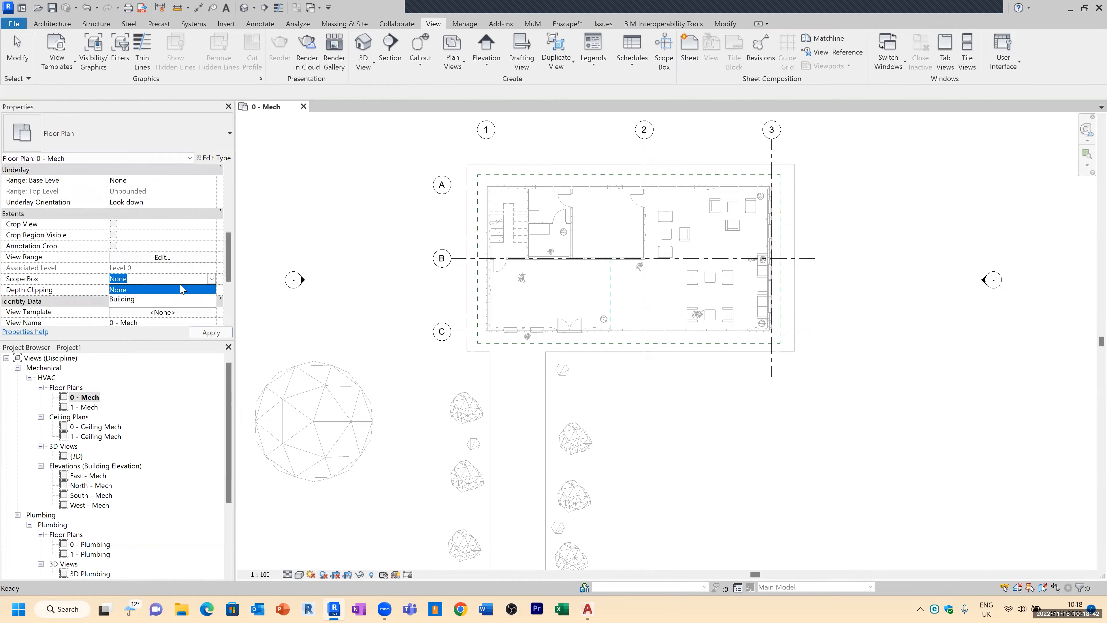
pyautogui.click(131, 299)
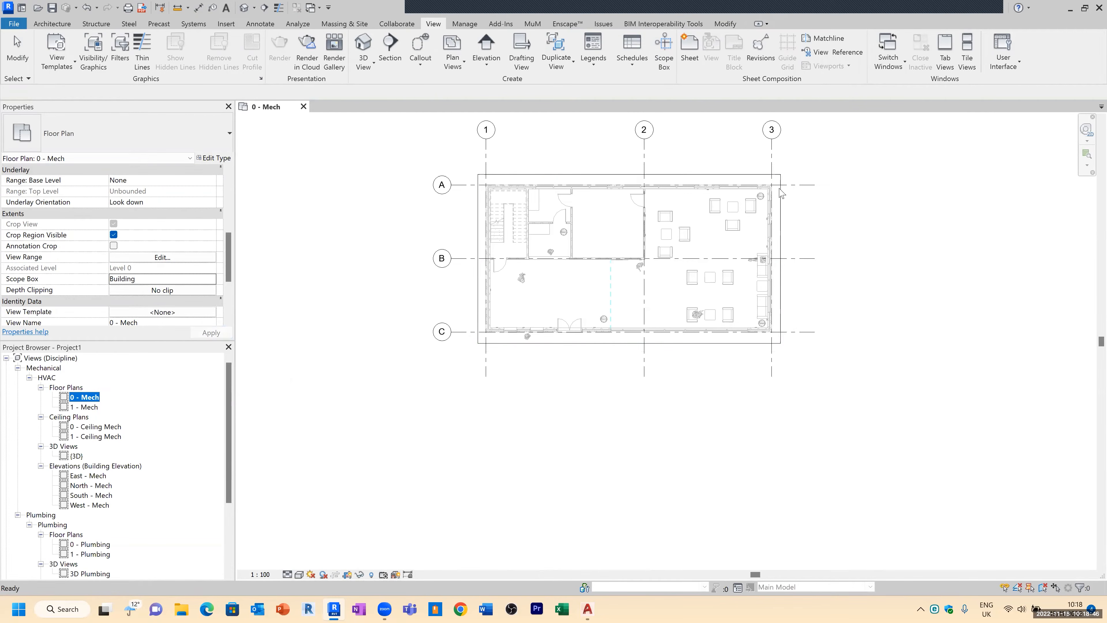
pyautogui.scroll(-1, 332, 213)
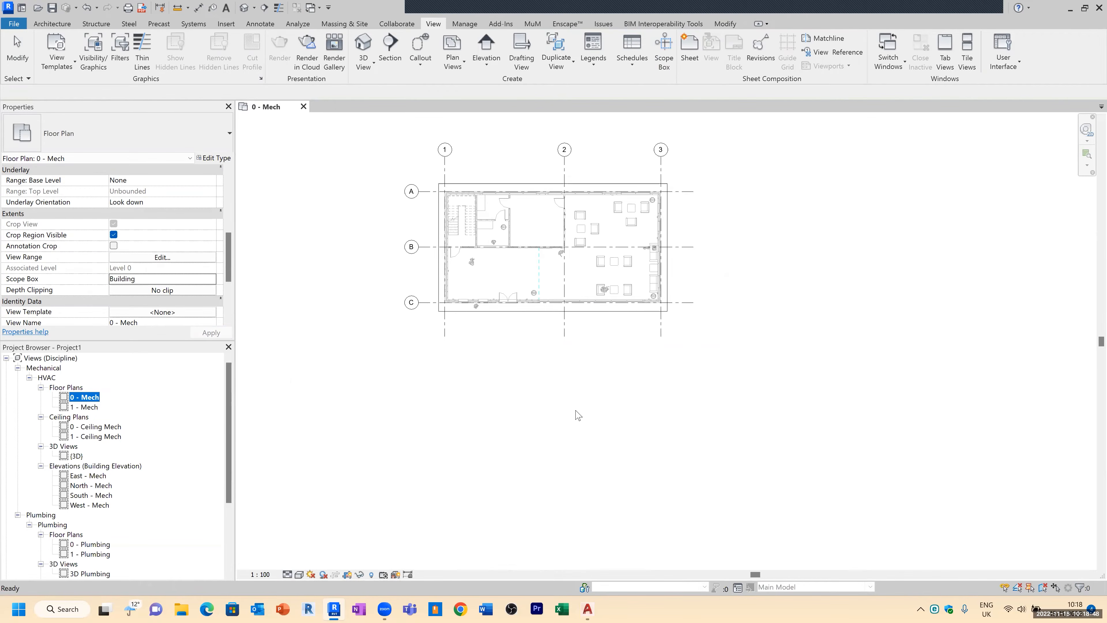
pyautogui.scroll(-1, 577, 415)
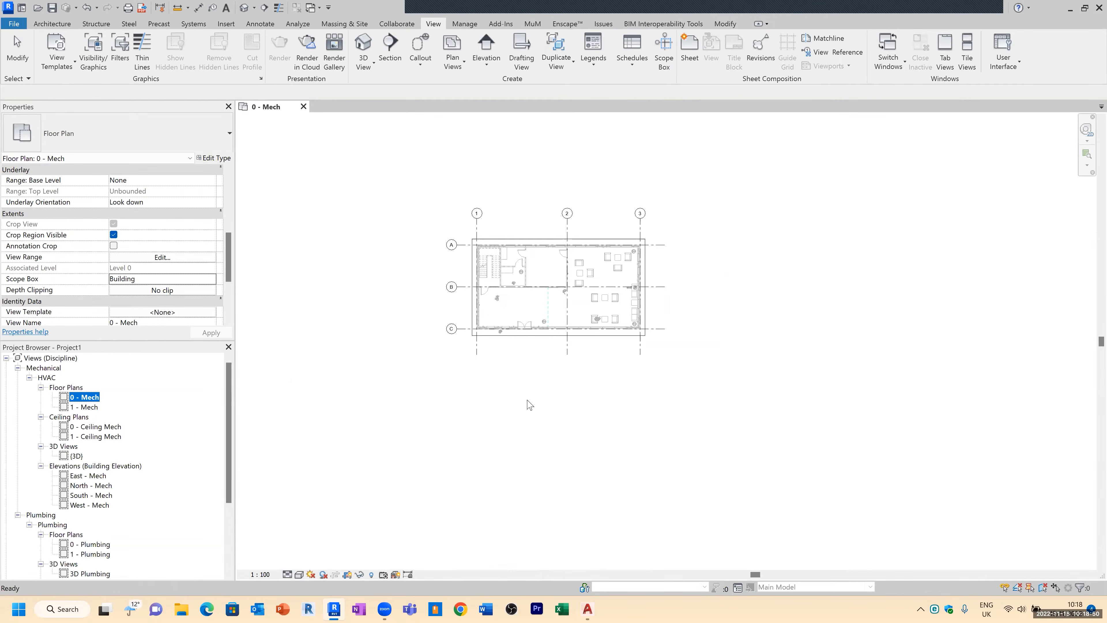
pyautogui.middleClick(538, 388)
pyautogui.middleClick(539, 388)
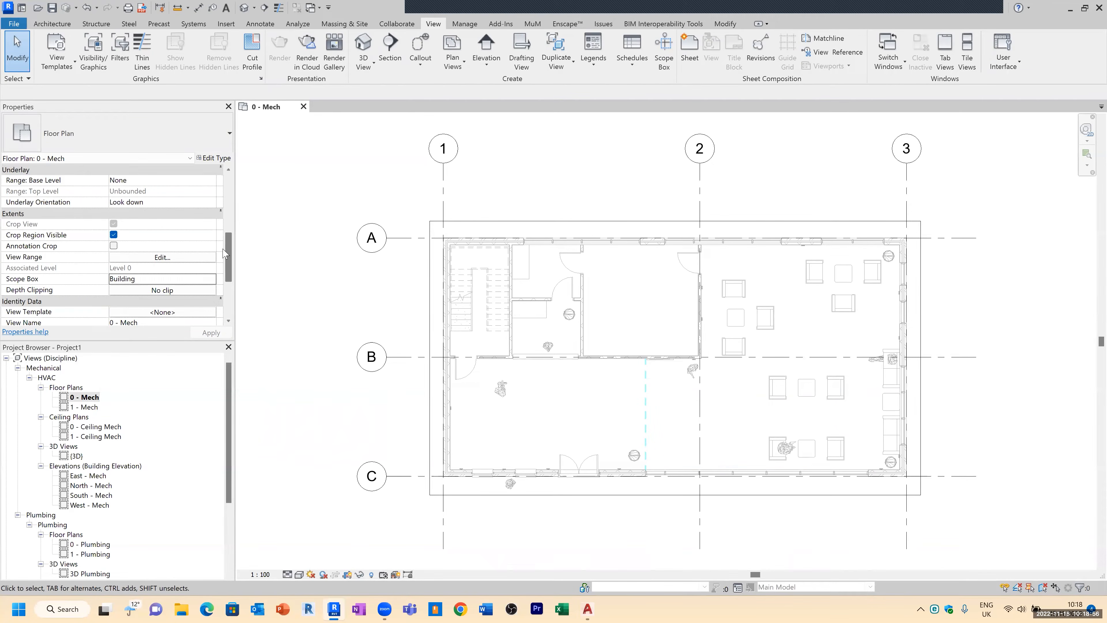
pyautogui.click(113, 235)
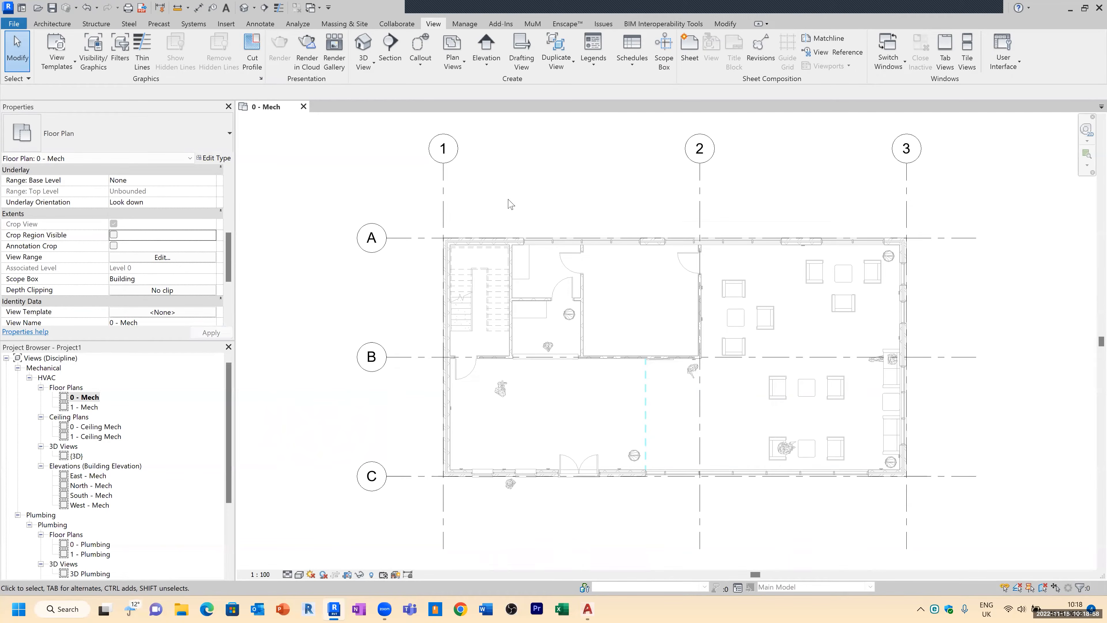
pyautogui.scroll(5, 729, 430)
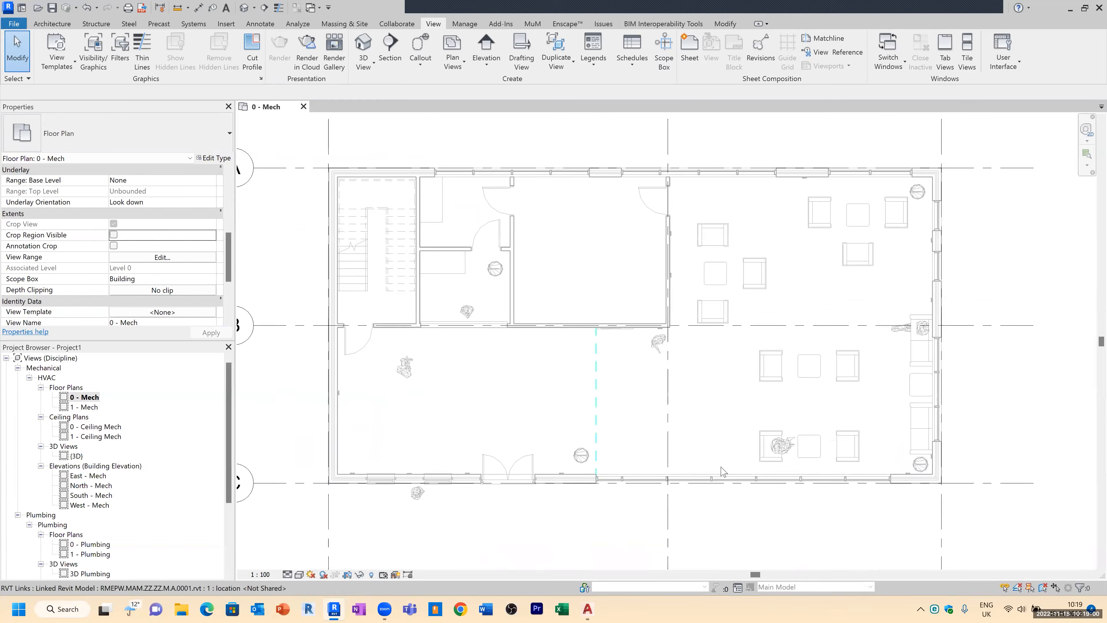
pyautogui.scroll(-5, 816, 247)
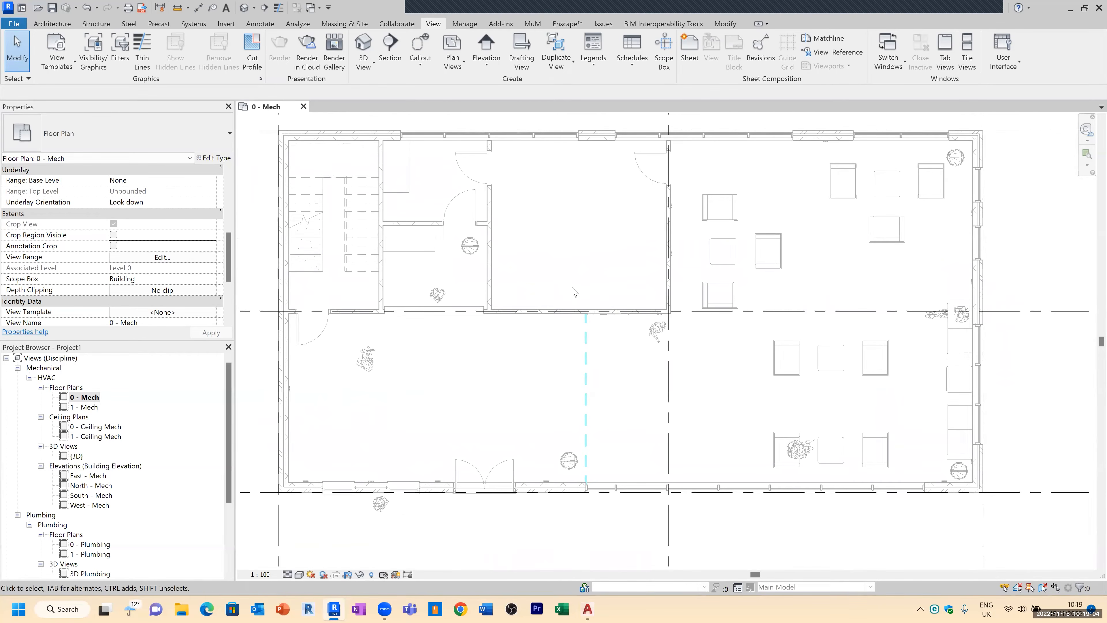
pyautogui.scroll(-2, 571, 264)
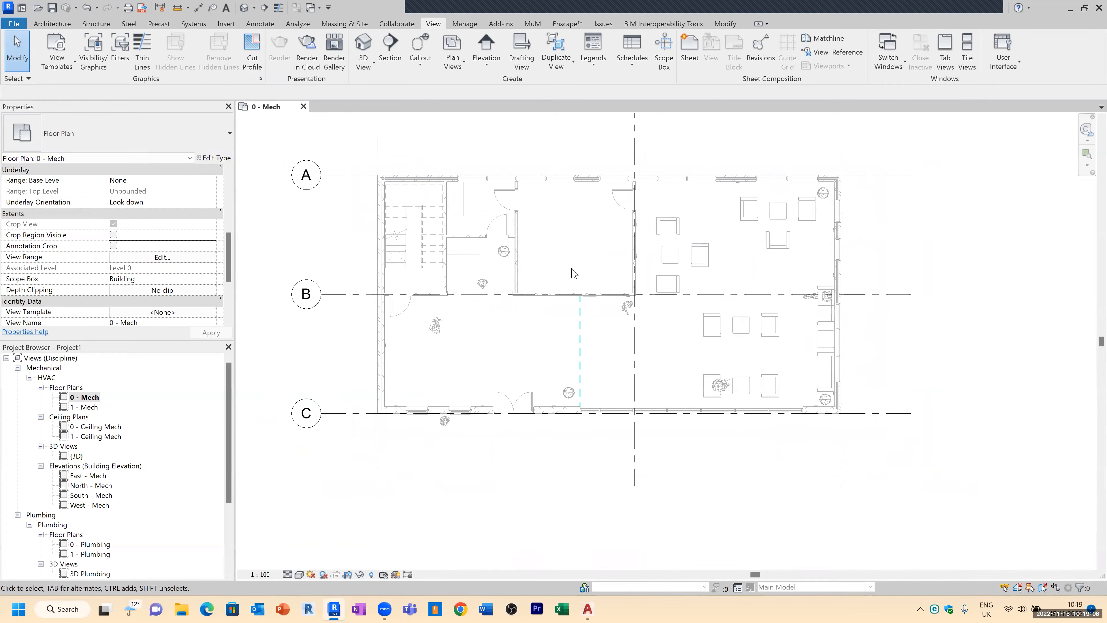
pyautogui.moveTo(585, 252); pyautogui.dragTo(590, 291, button='middle')
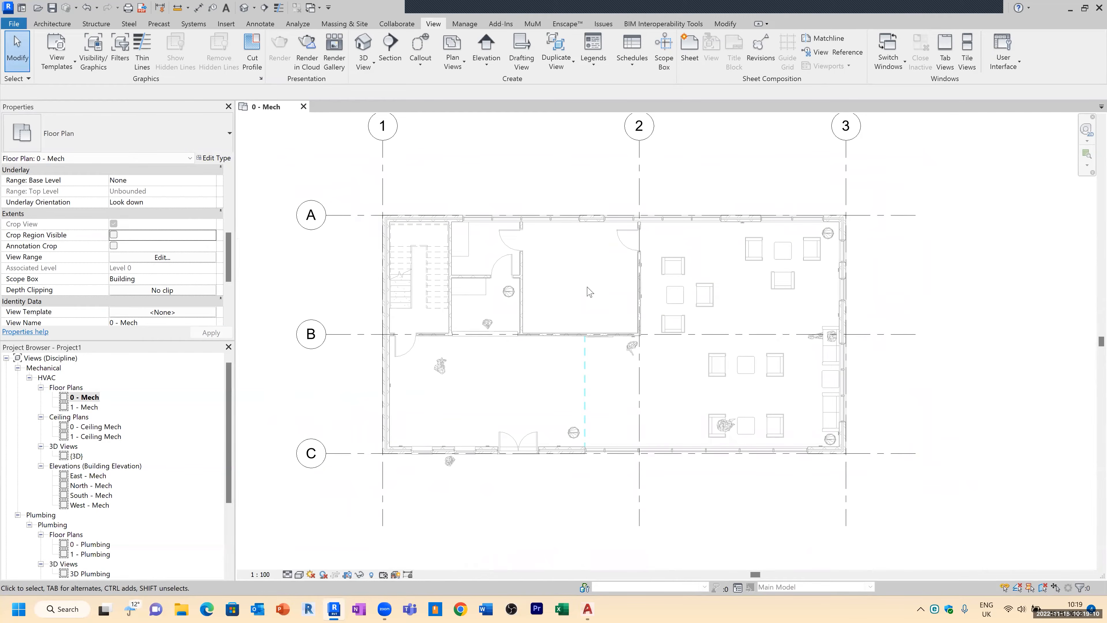
pyautogui.scroll(-1, 576, 331)
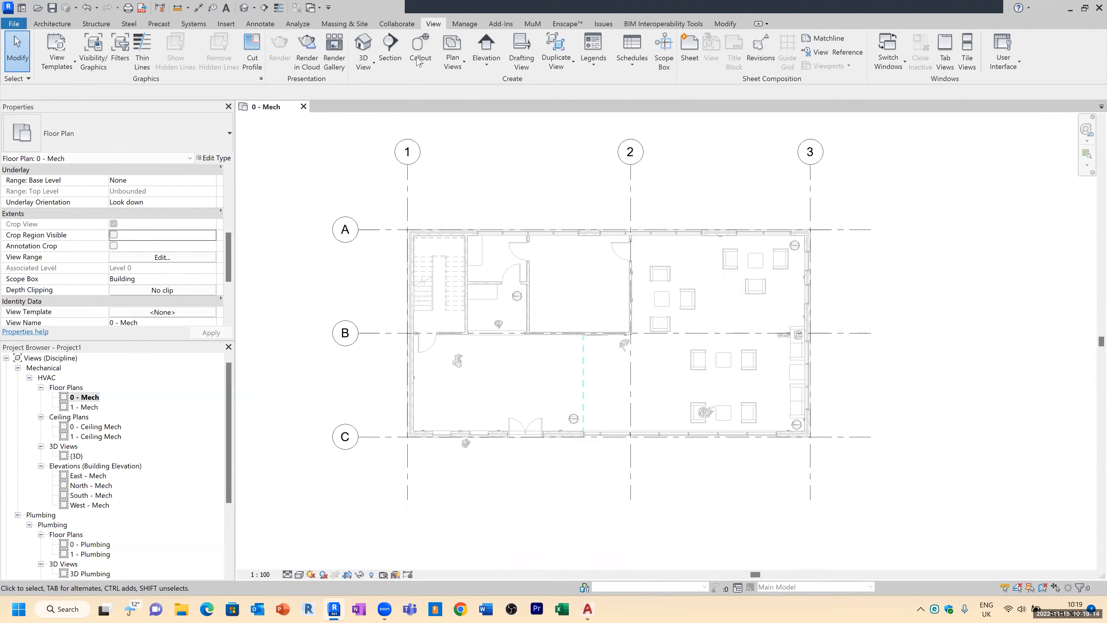
pyautogui.click(397, 24)
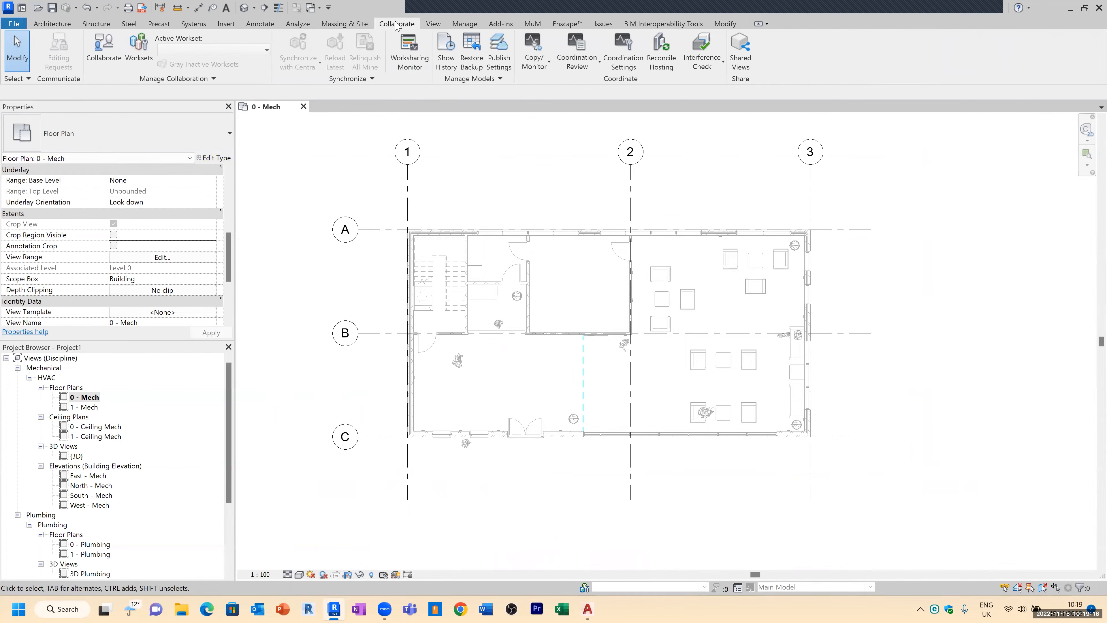
pyautogui.click(536, 66)
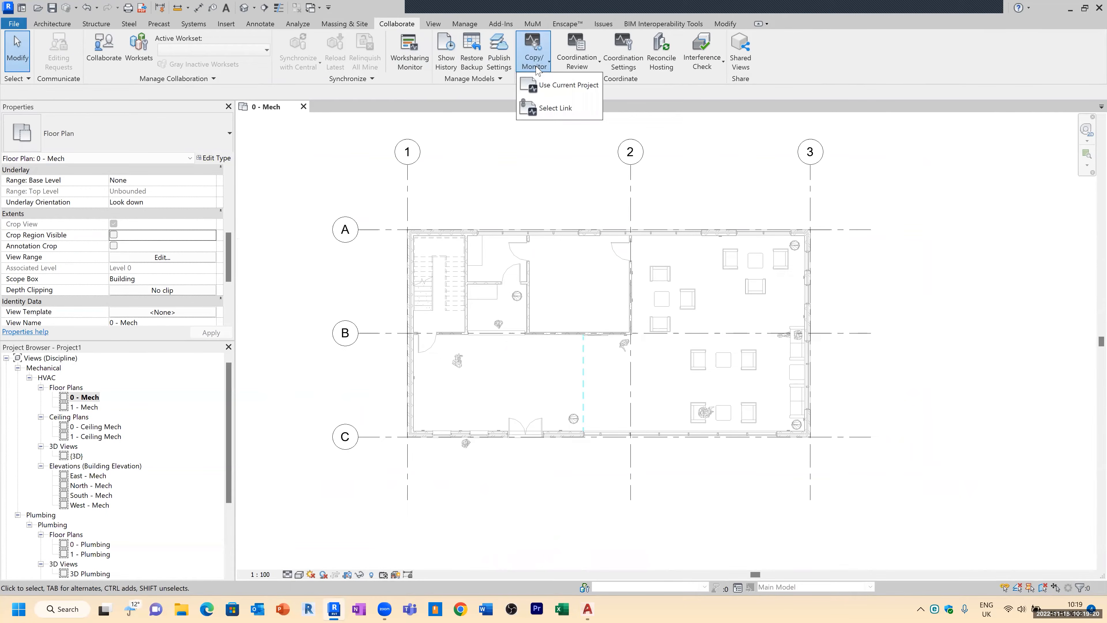
pyautogui.click(556, 108)
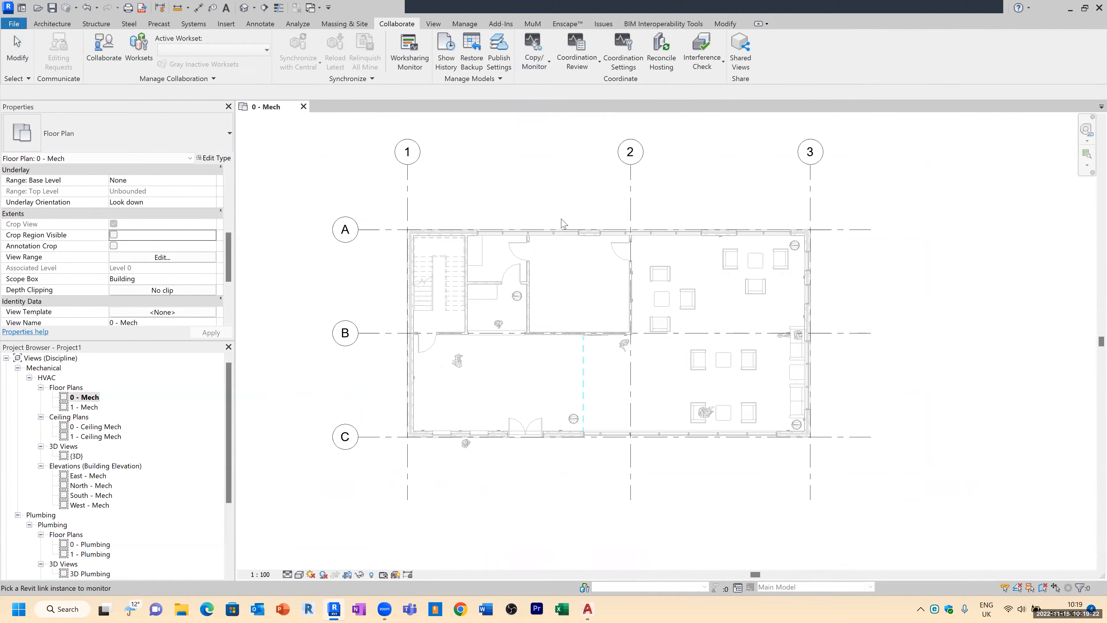
pyautogui.click(562, 236)
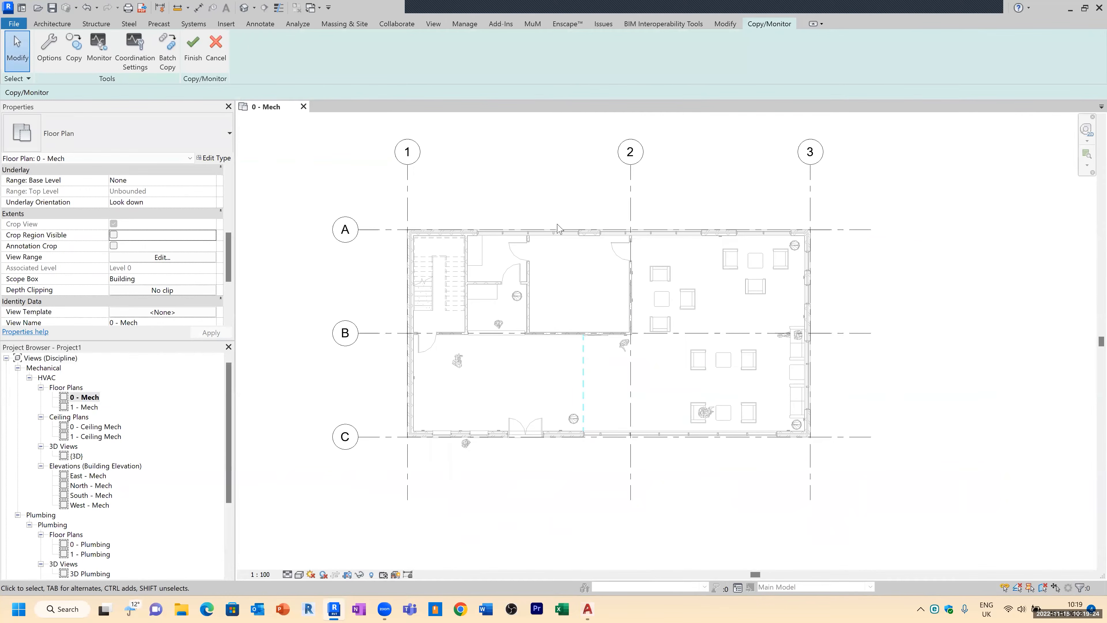
pyautogui.click(77, 54)
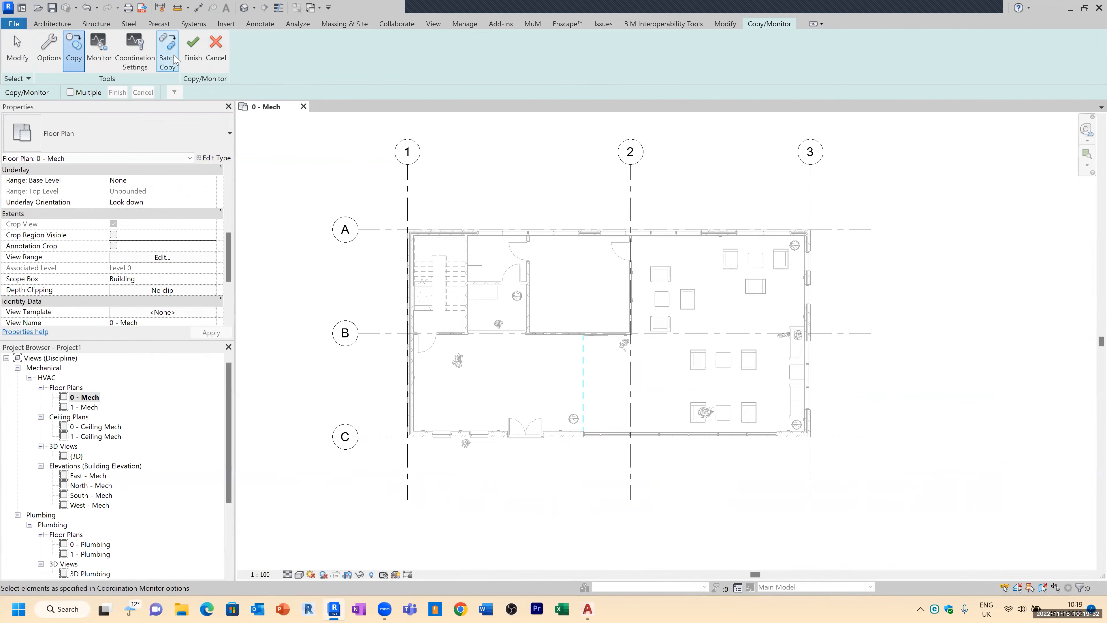
pyautogui.click(102, 55)
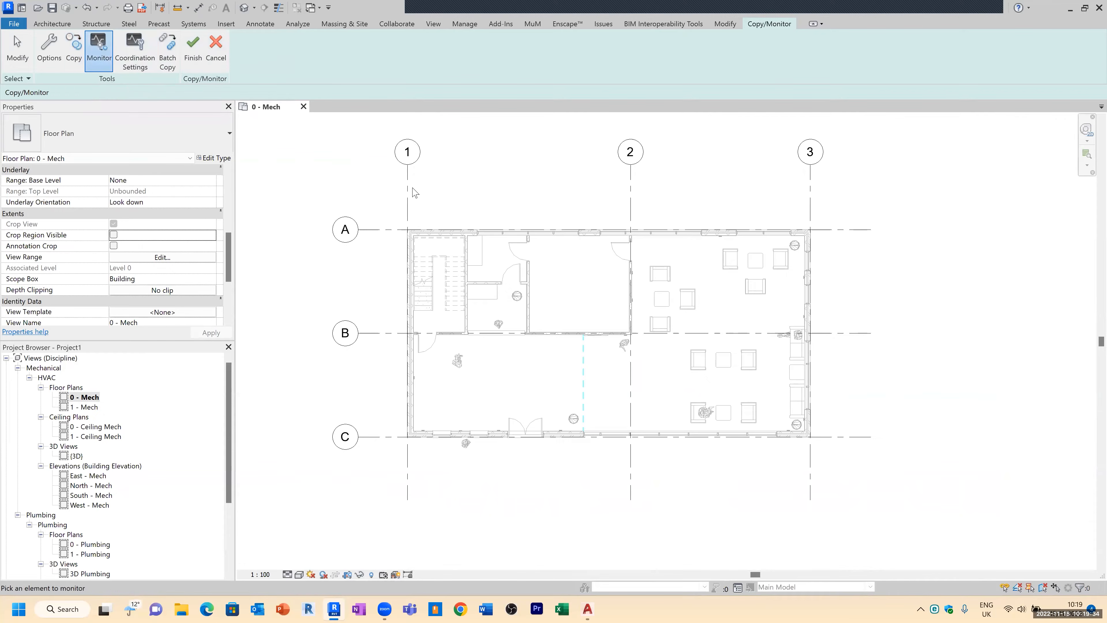
pyautogui.click(74, 50)
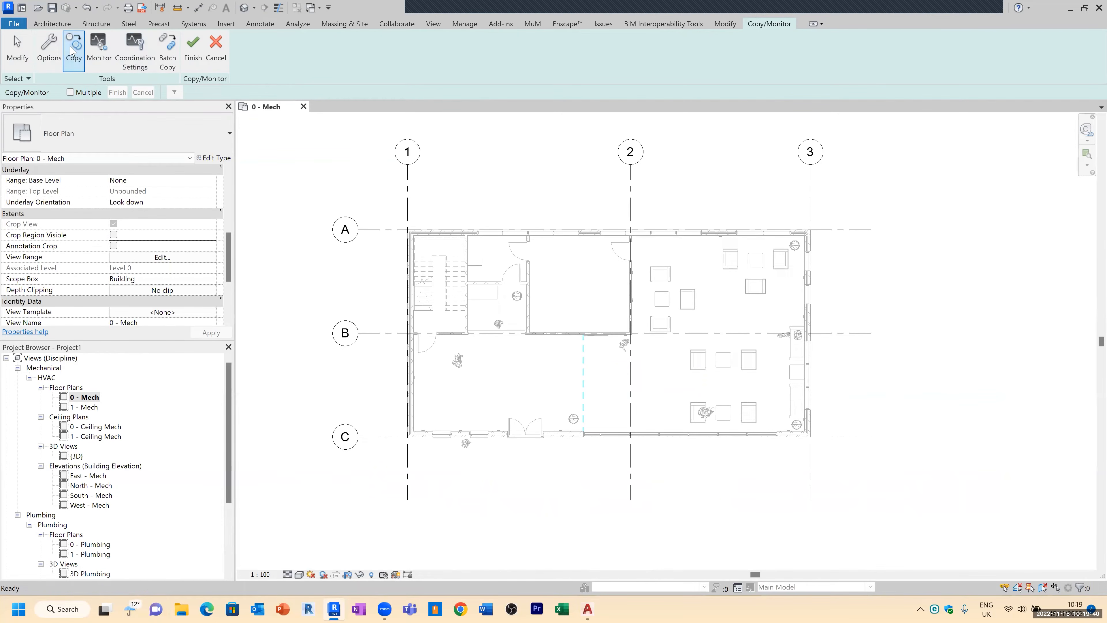
pyautogui.click(70, 93)
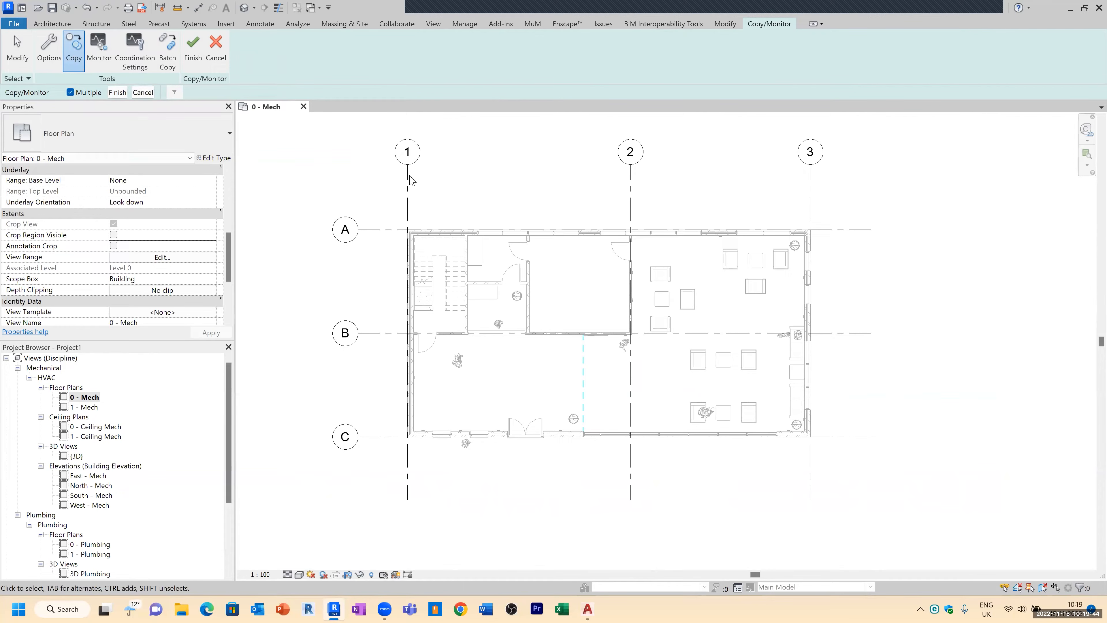
pyautogui.press('Escape')
pyautogui.click(197, 46)
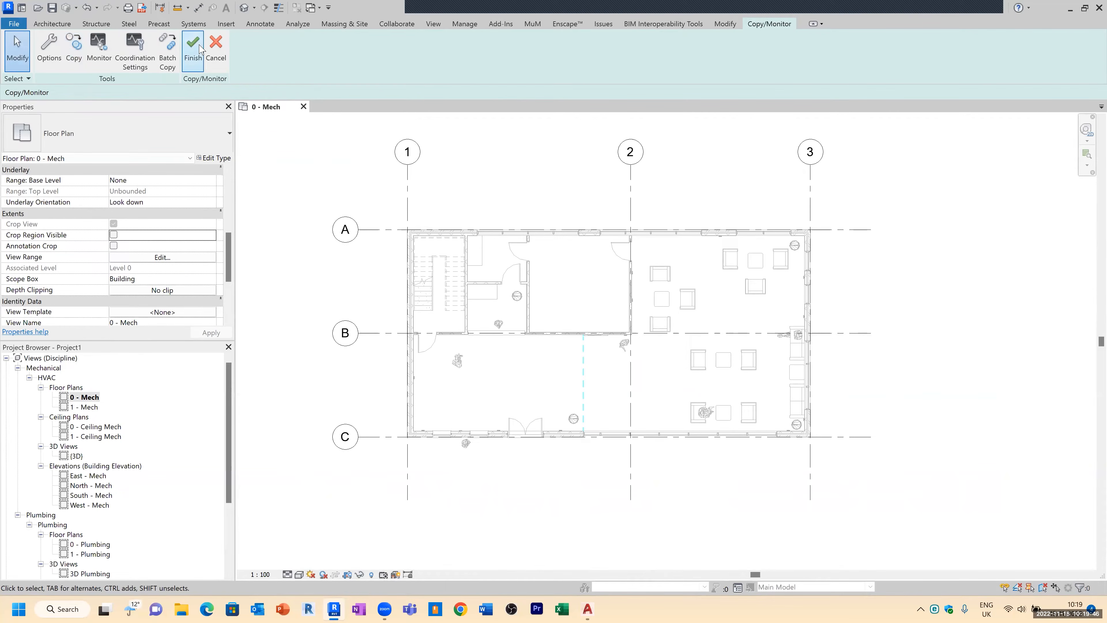
# Step: Start Copy/Monitor on the linked architectural model and copy gridline 1 into the project
pyautogui.click(1021, 590)
pyautogui.click(1043, 589)
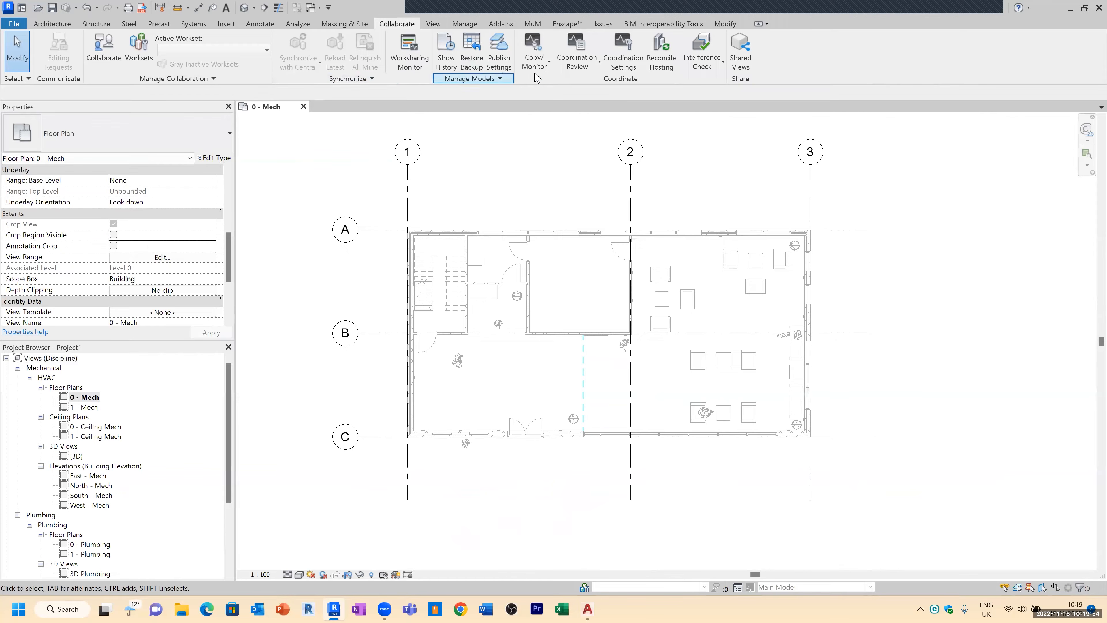
pyautogui.click(544, 65)
pyautogui.click(551, 108)
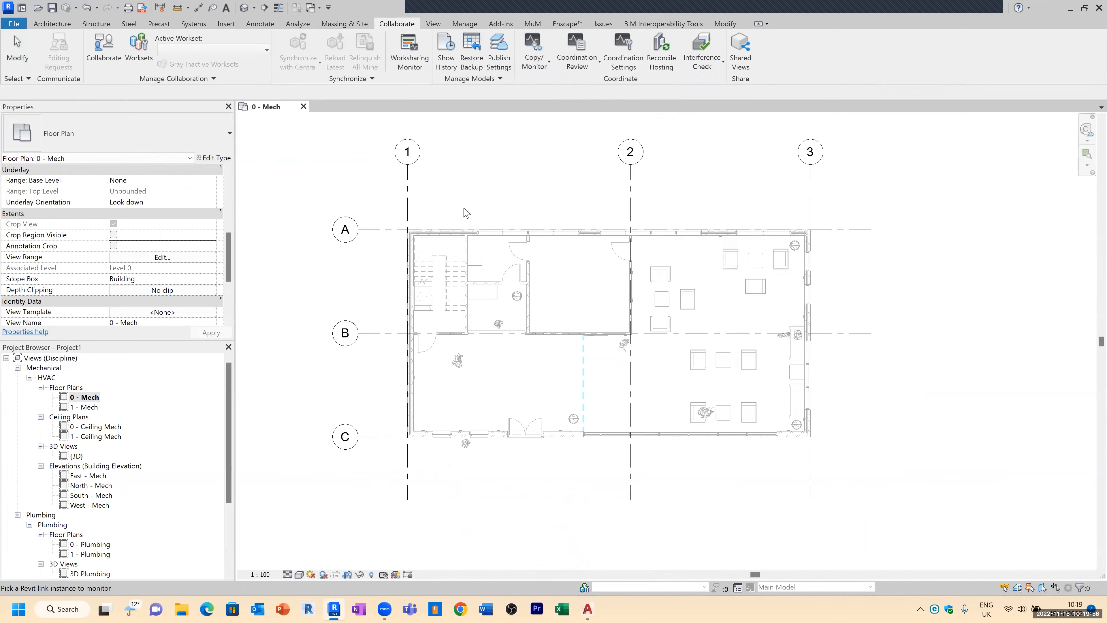
pyautogui.click(465, 239)
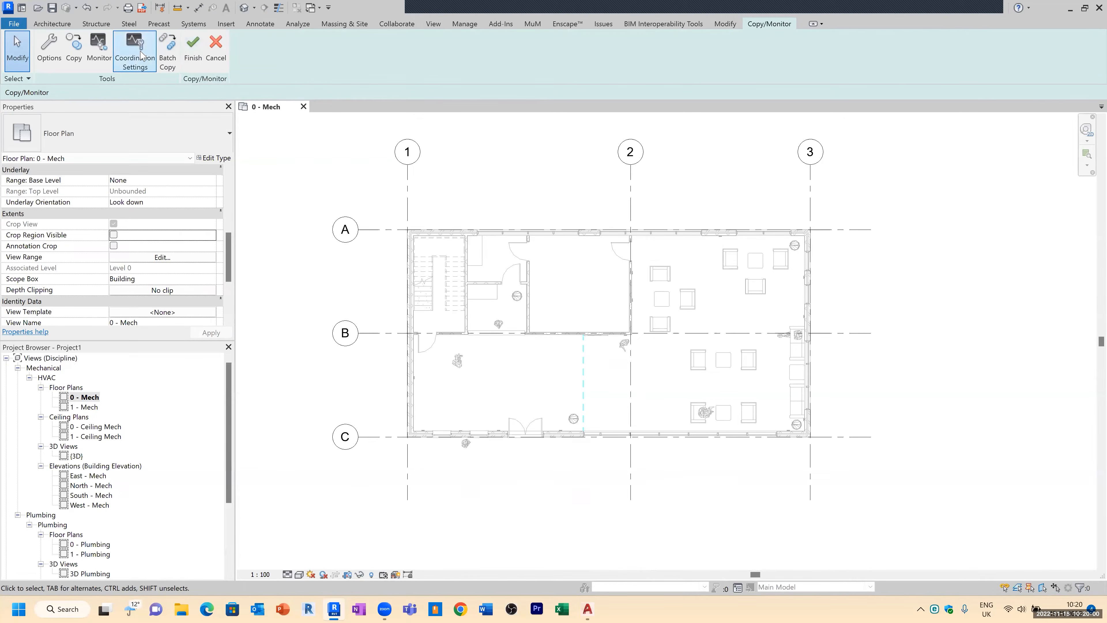
pyautogui.click(74, 47)
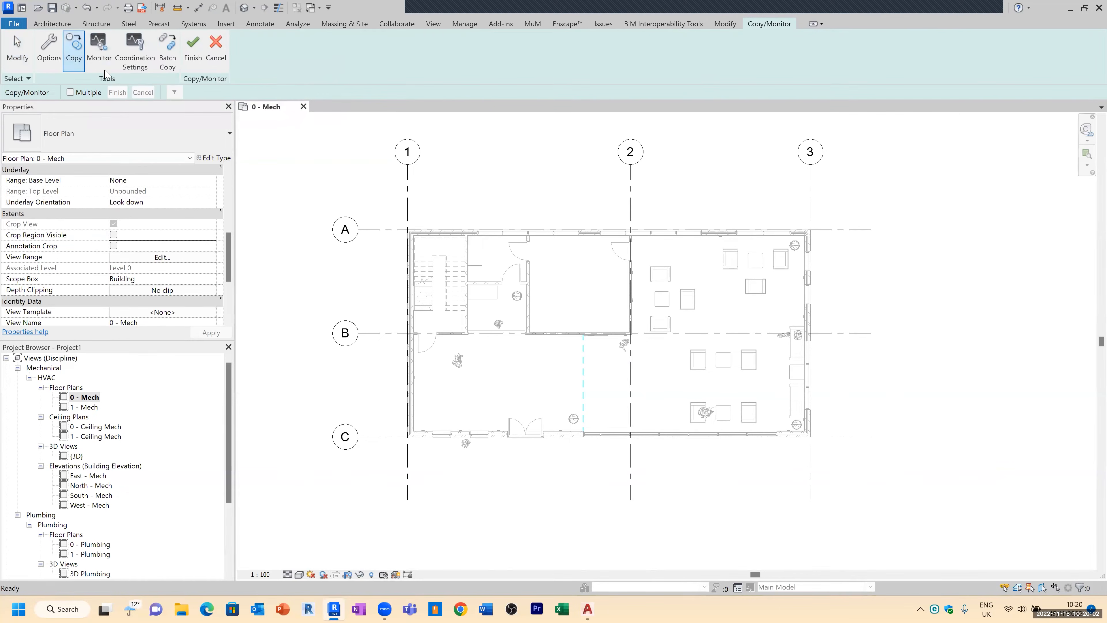
pyautogui.scroll(4, 398, 222)
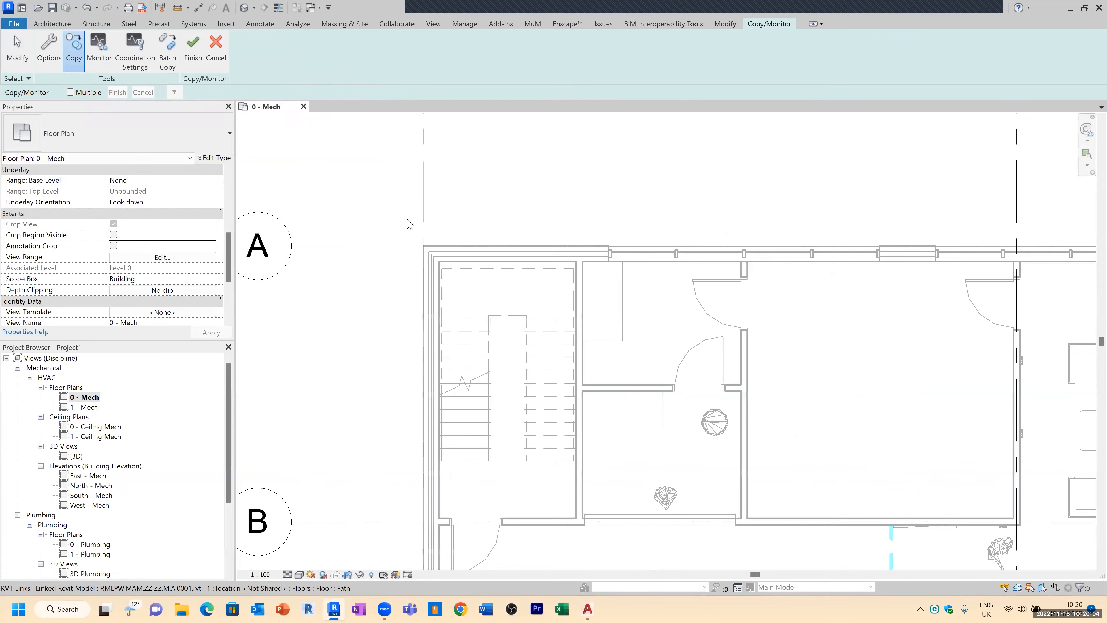
pyautogui.click(423, 214)
# Step: Copy gridlines A, B and C from the linked model and end the copy operation
pyautogui.scroll(-4, 385, 245)
pyautogui.scroll(4, 644, 249)
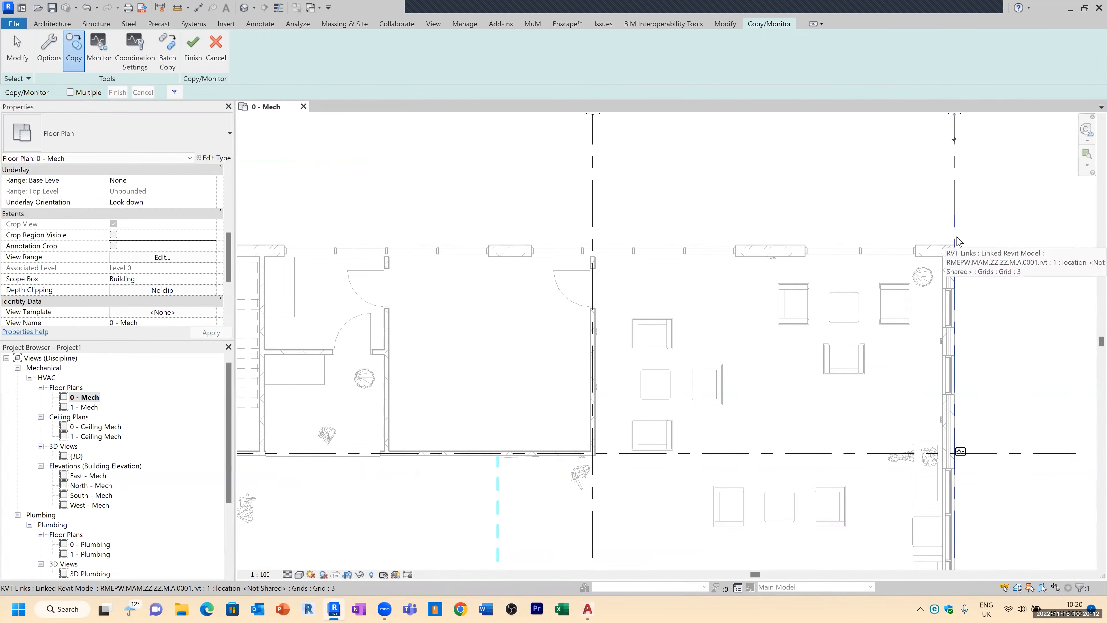
pyautogui.scroll(-4, 958, 240)
pyautogui.scroll(4, 536, 228)
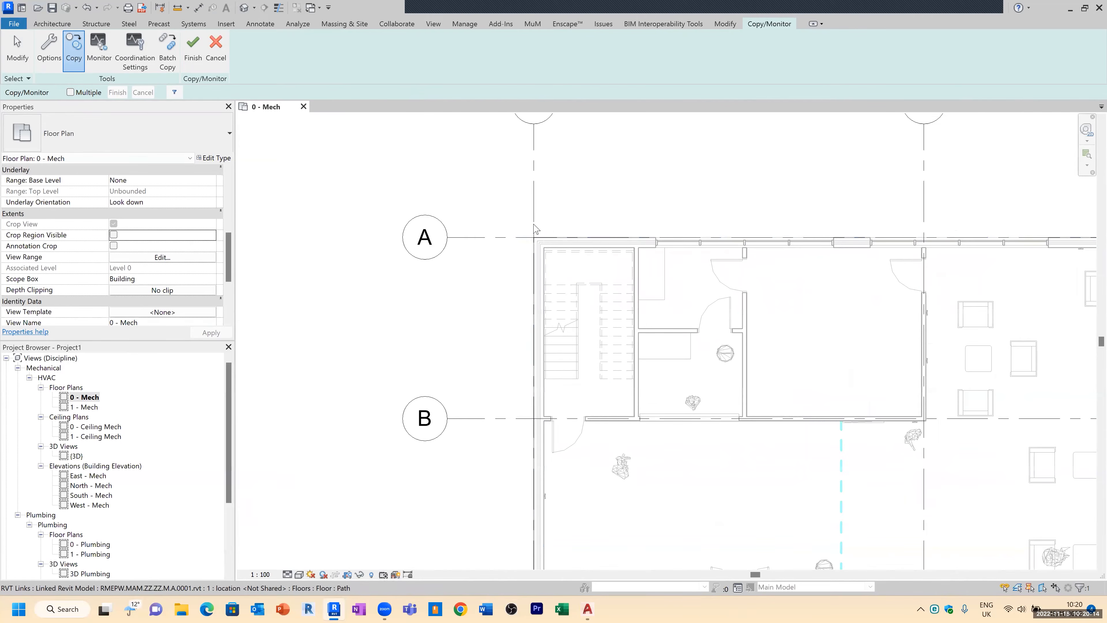
pyautogui.click(530, 240)
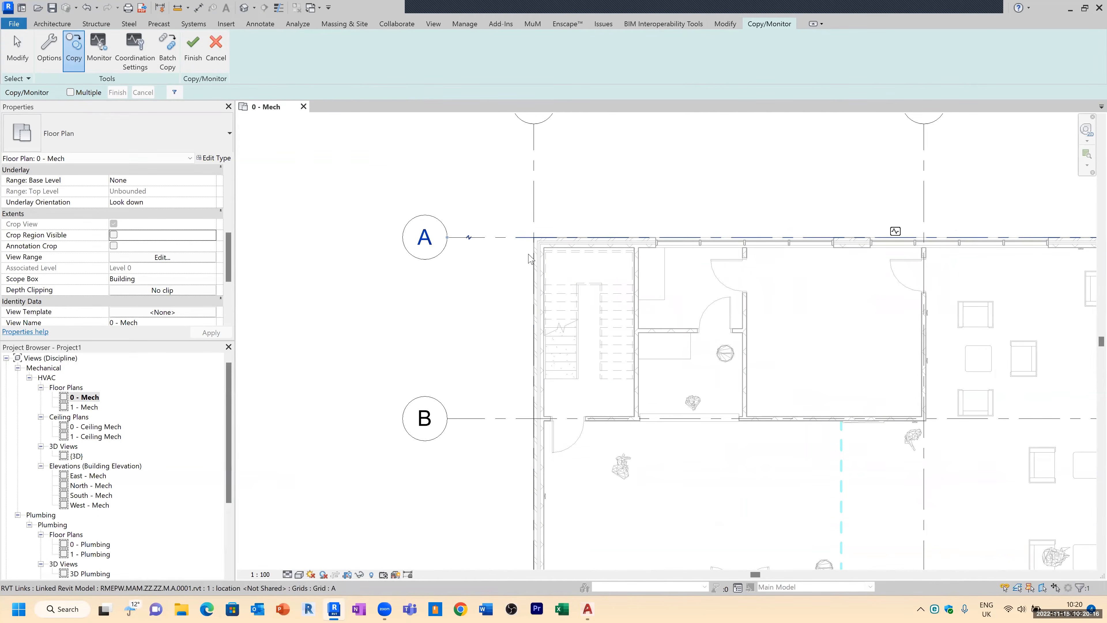
pyautogui.click(527, 419)
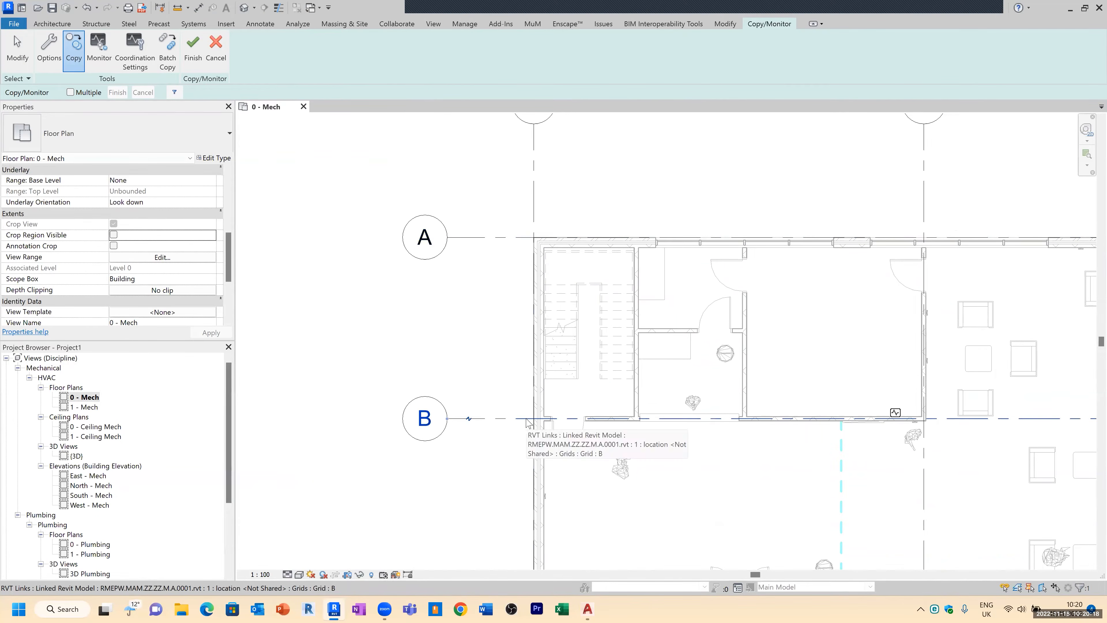
pyautogui.scroll(-3, 528, 422)
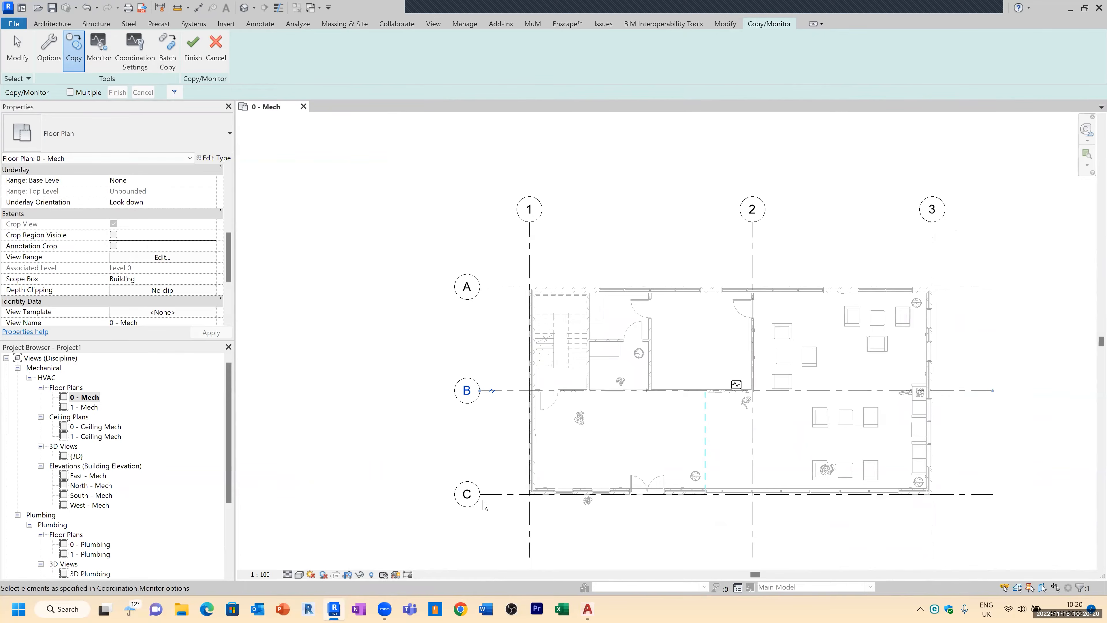
pyautogui.scroll(4, 485, 504)
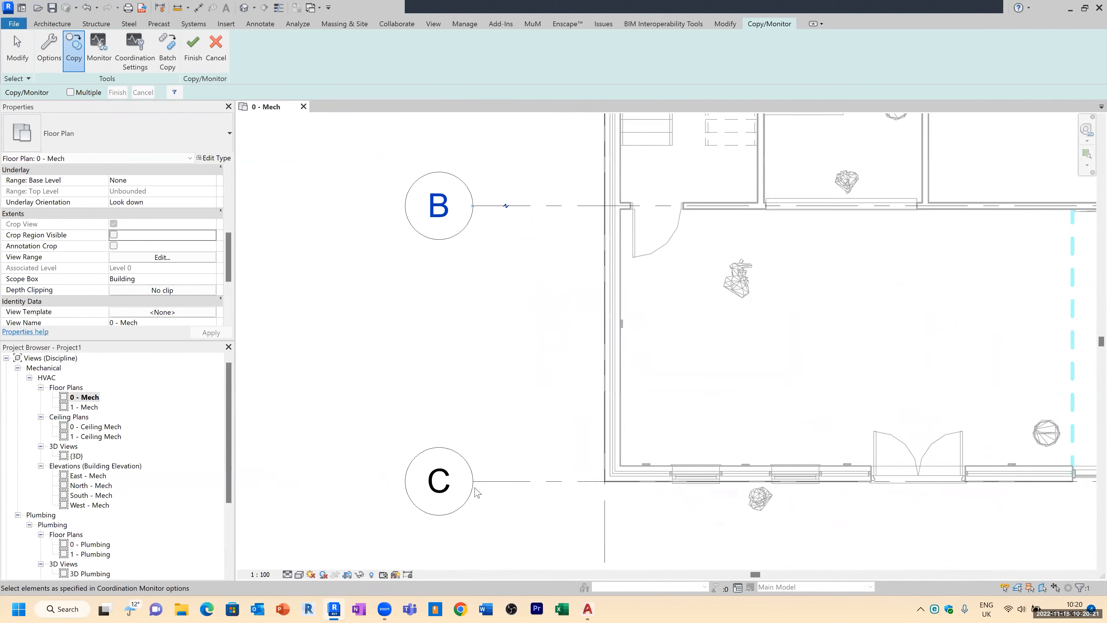
pyautogui.click(587, 481)
pyautogui.scroll(-3, 537, 509)
pyautogui.scroll(-1, 537, 506)
pyautogui.scroll(-1, 491, 257)
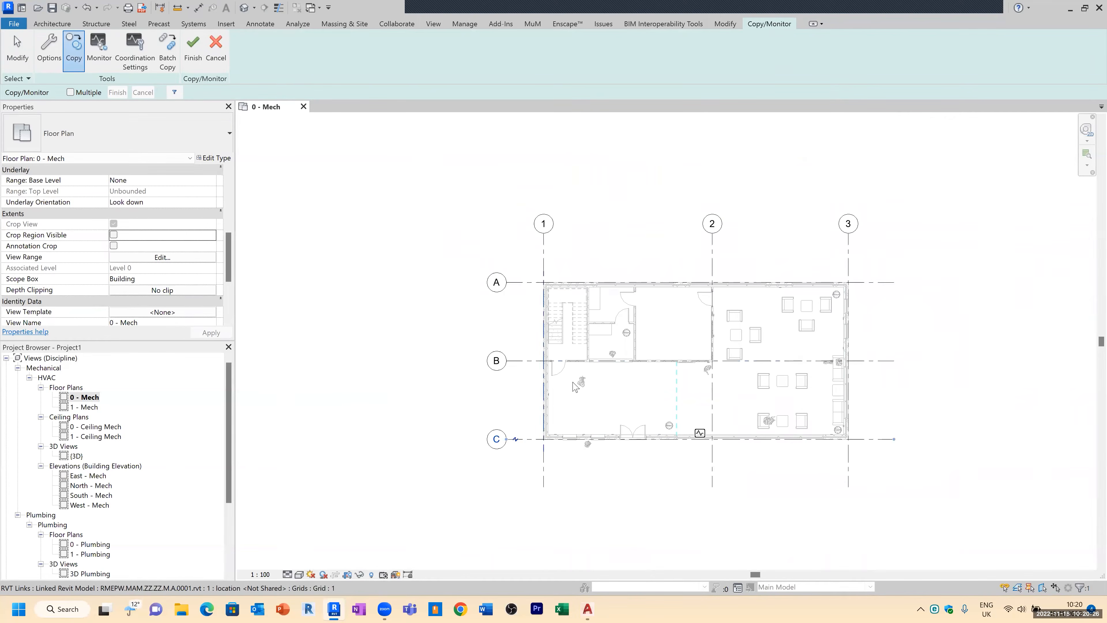
pyautogui.scroll(1, 575, 385)
pyautogui.press('Escape')
pyautogui.press('Escape')
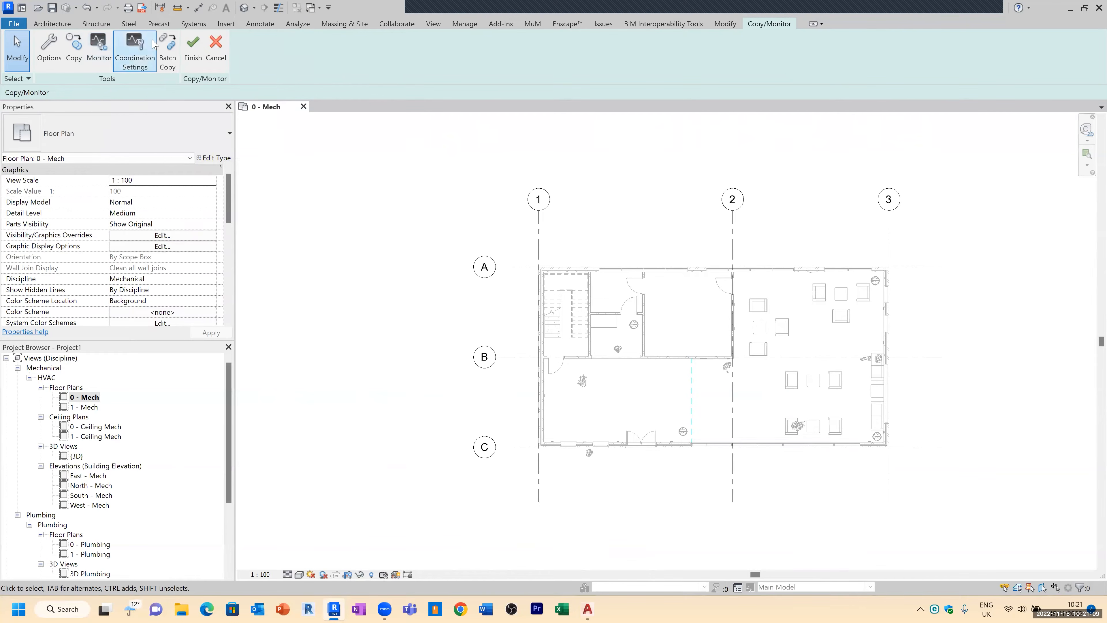
# Step: Try to monitor gridline A against the linked model's gridline A
pyautogui.scroll(3, 548, 257)
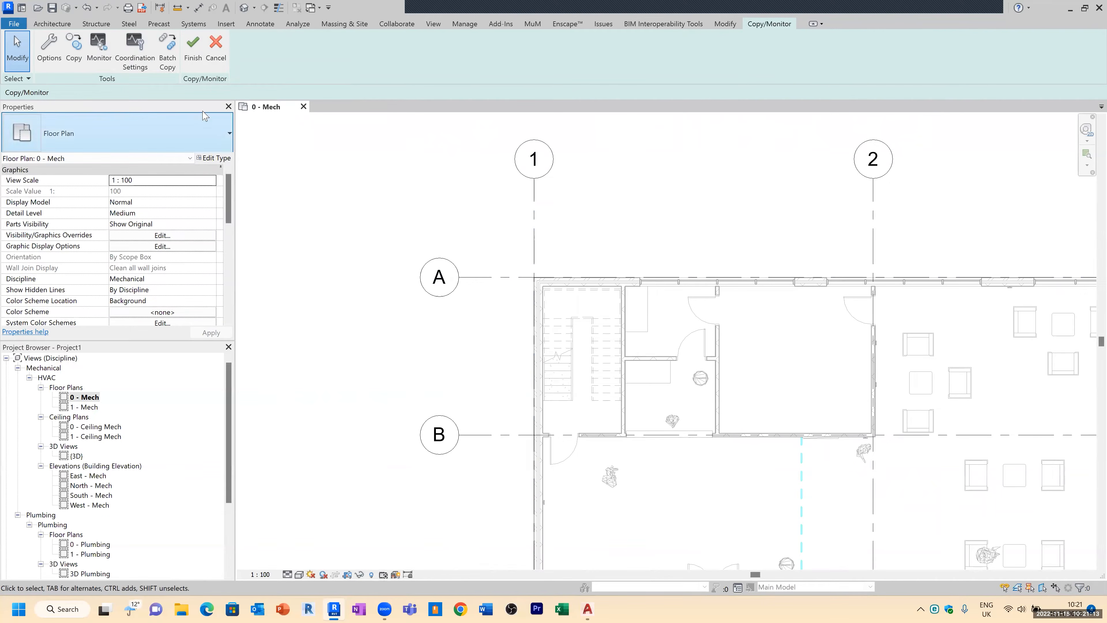
pyautogui.click(97, 49)
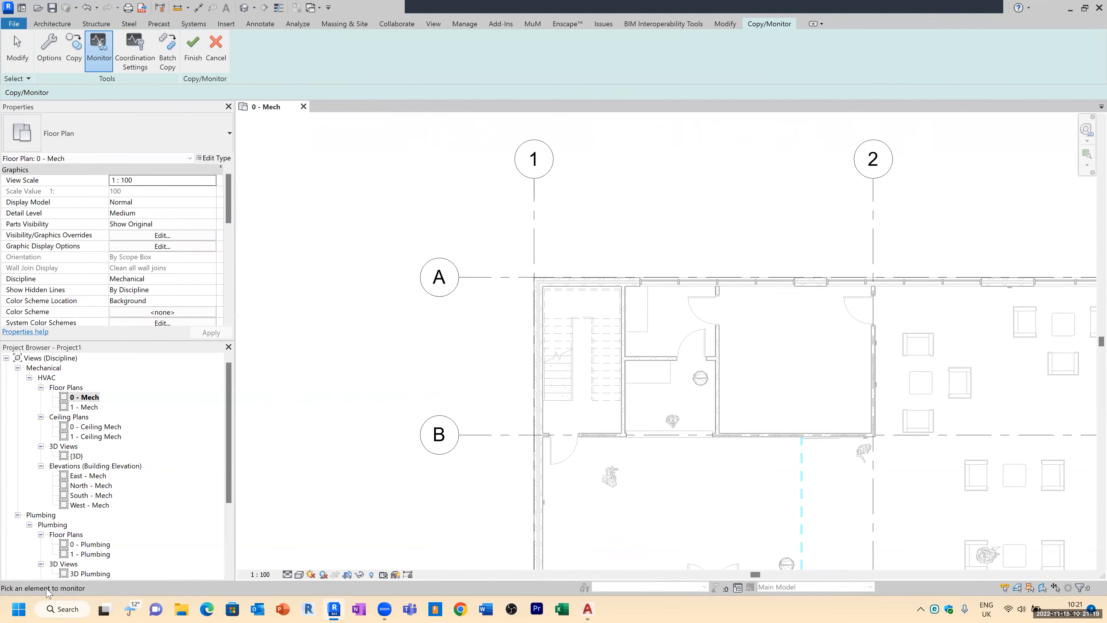
pyautogui.click(505, 278)
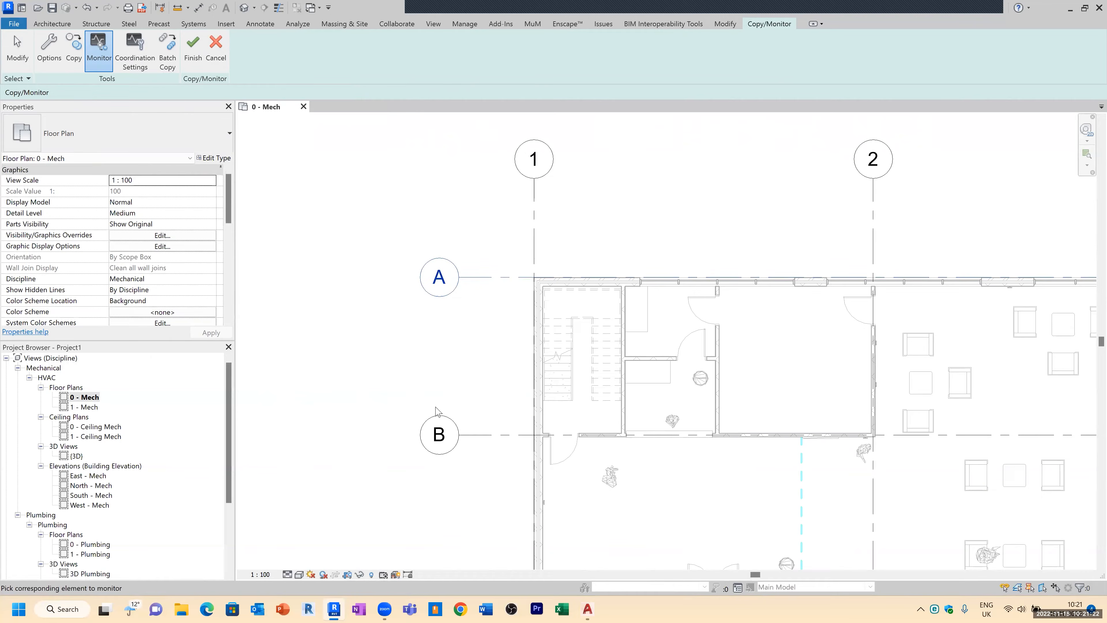
pyautogui.click(527, 283)
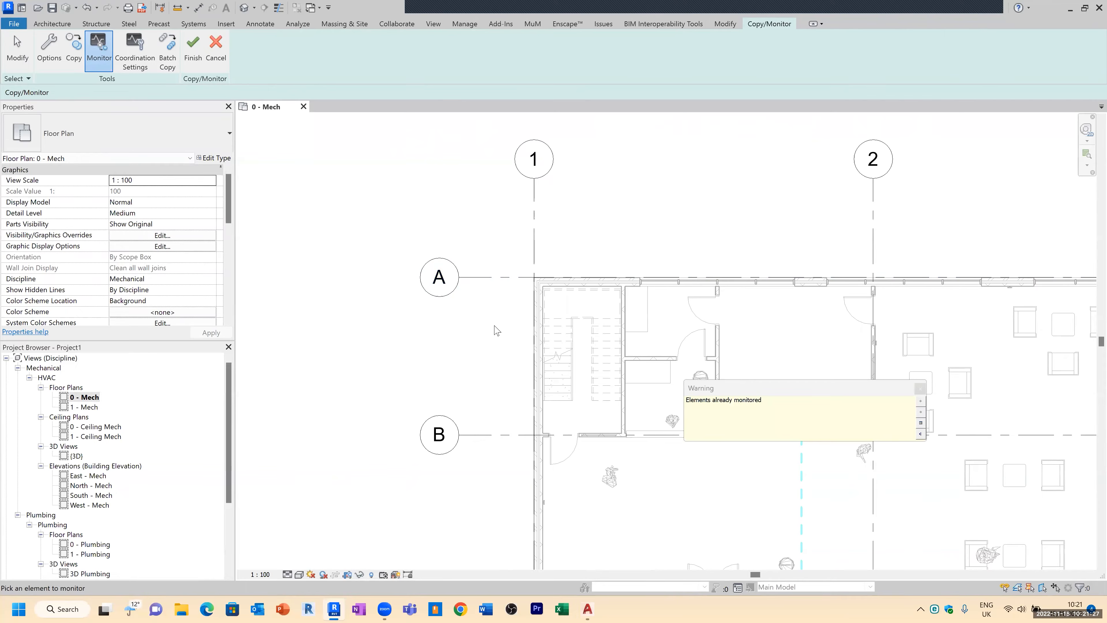
pyautogui.click(920, 388)
# Step: Select gridlines A and B to check their monitoring status
pyautogui.scroll(-2, 305, 297)
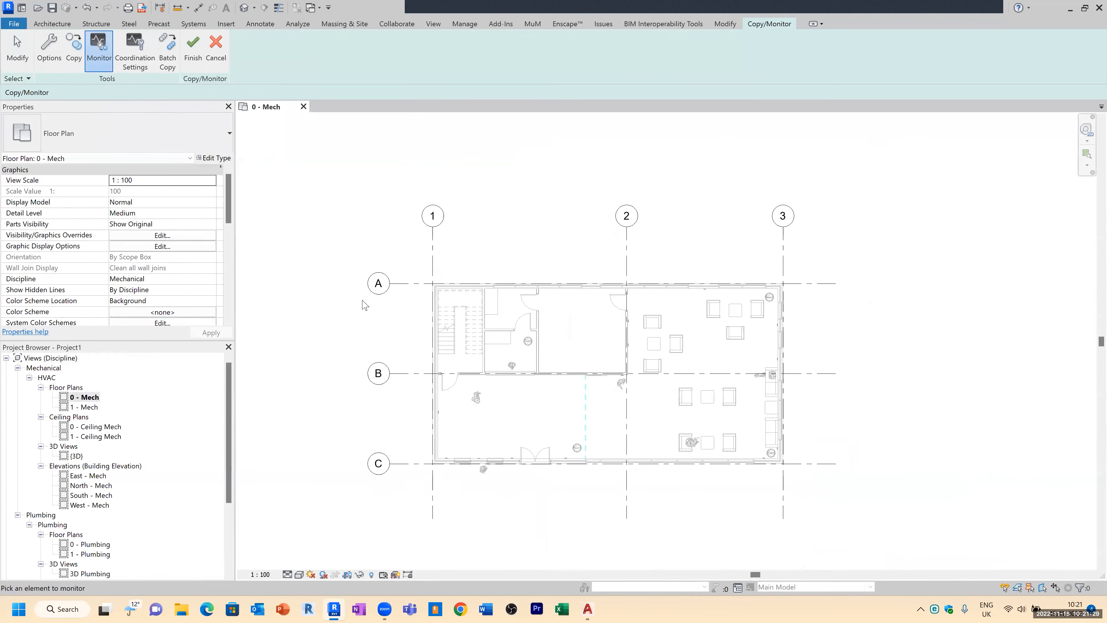
pyautogui.scroll(1, 425, 301)
pyautogui.press('Escape')
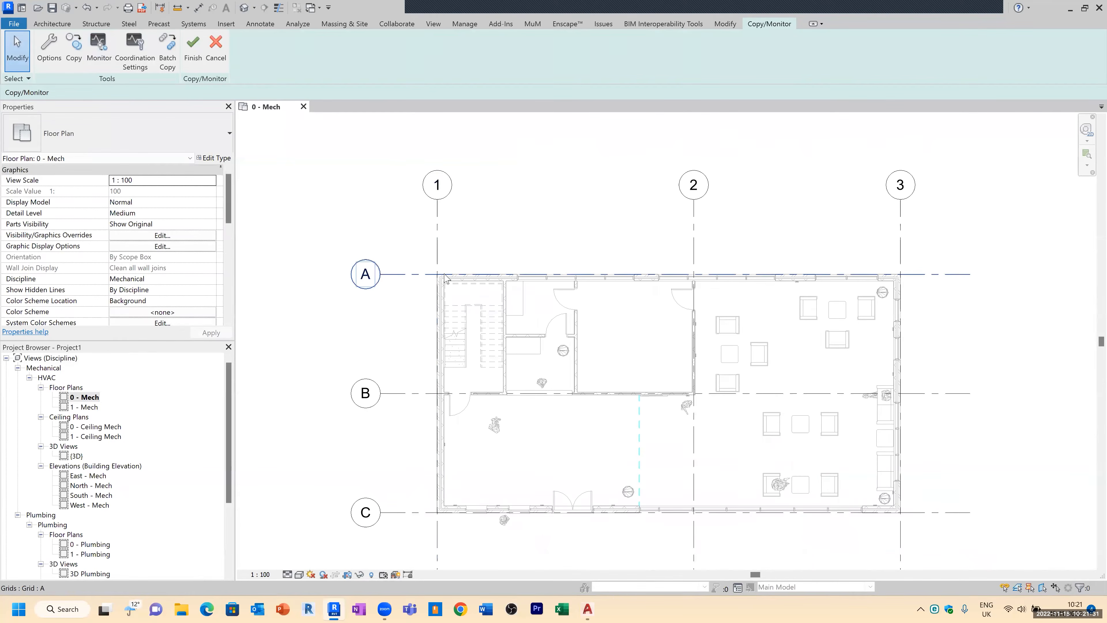
pyautogui.click(446, 274)
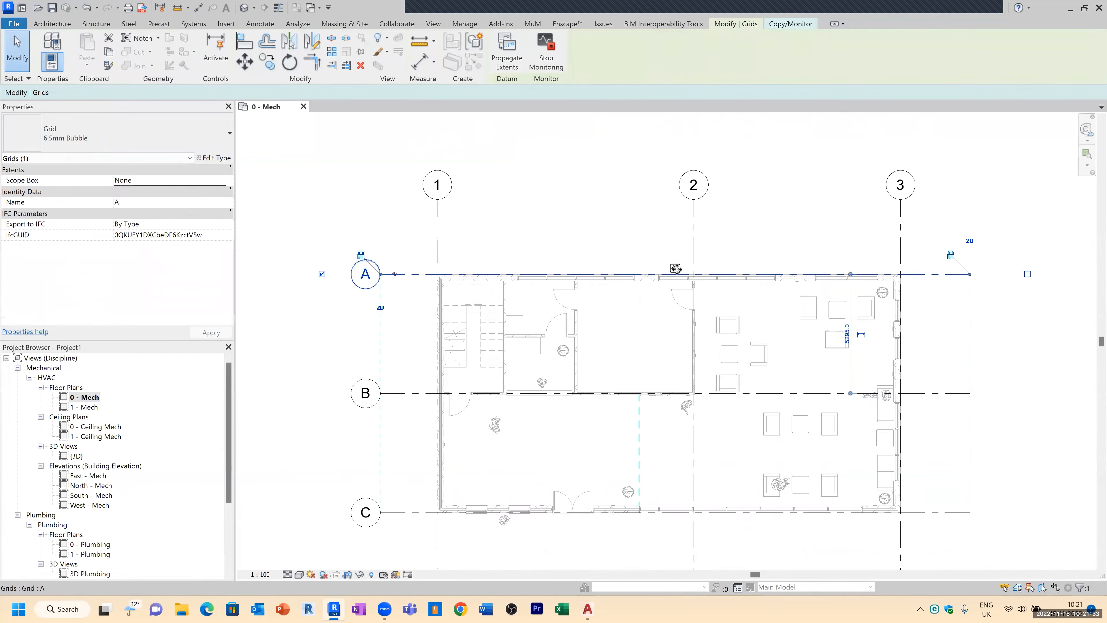
pyautogui.click(426, 396)
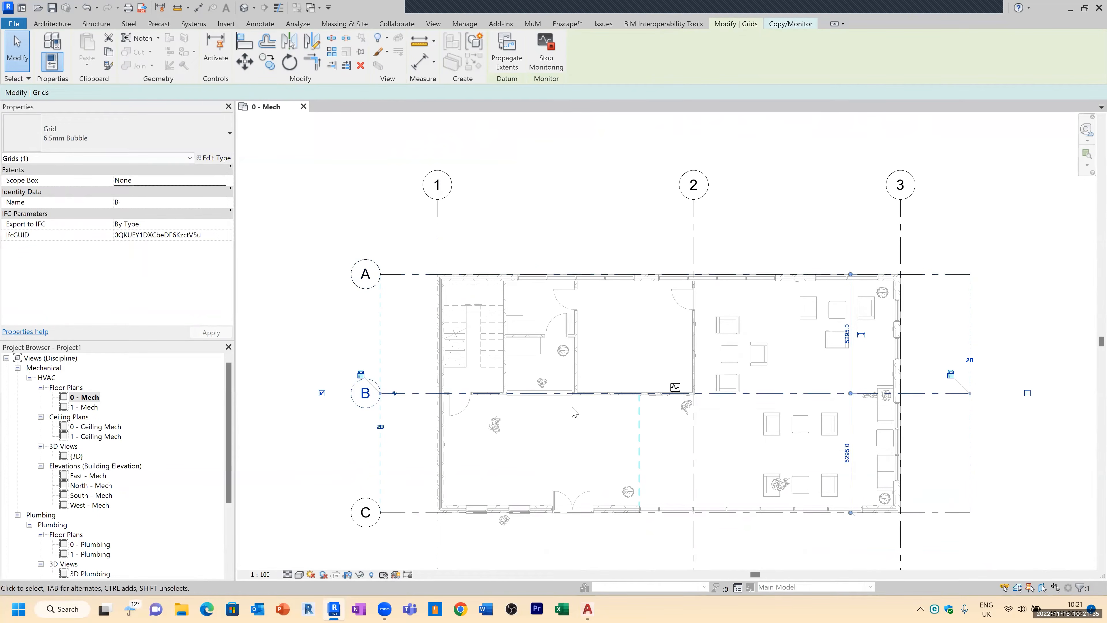
# Step: Select gridlines C, 2, 3 and 1 in turn to check their monitoring status
pyautogui.click(427, 512)
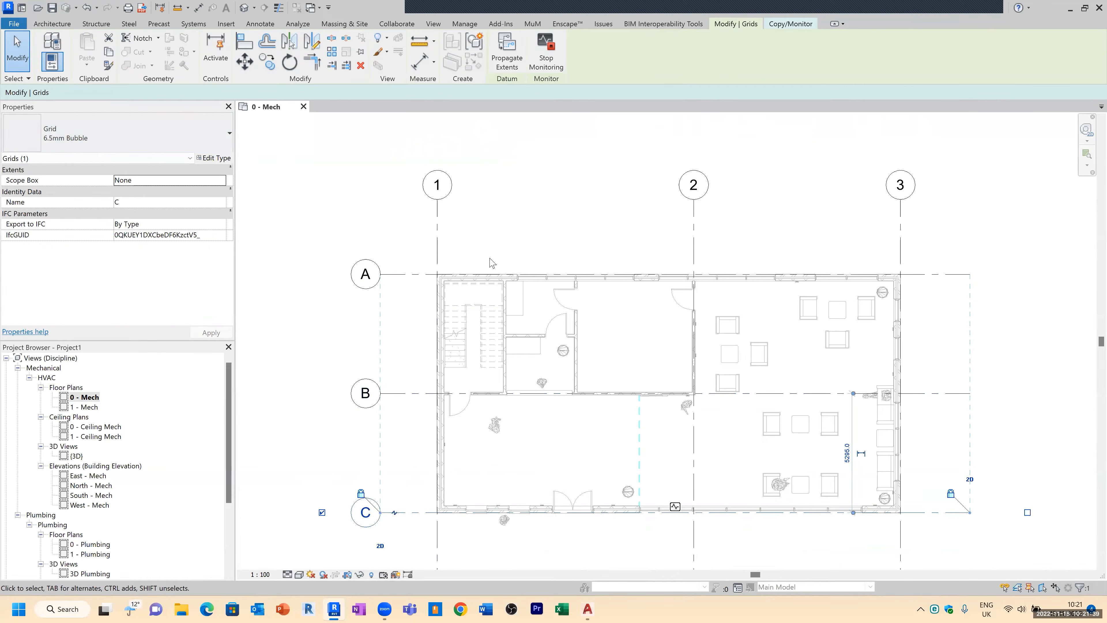
pyautogui.click(694, 258)
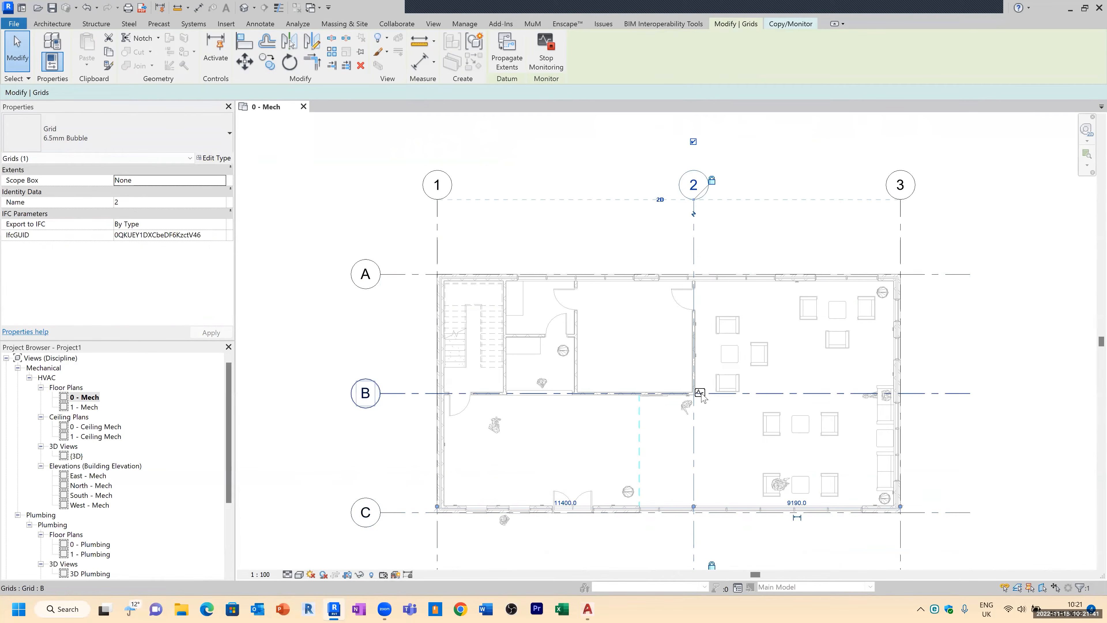
pyautogui.click(901, 257)
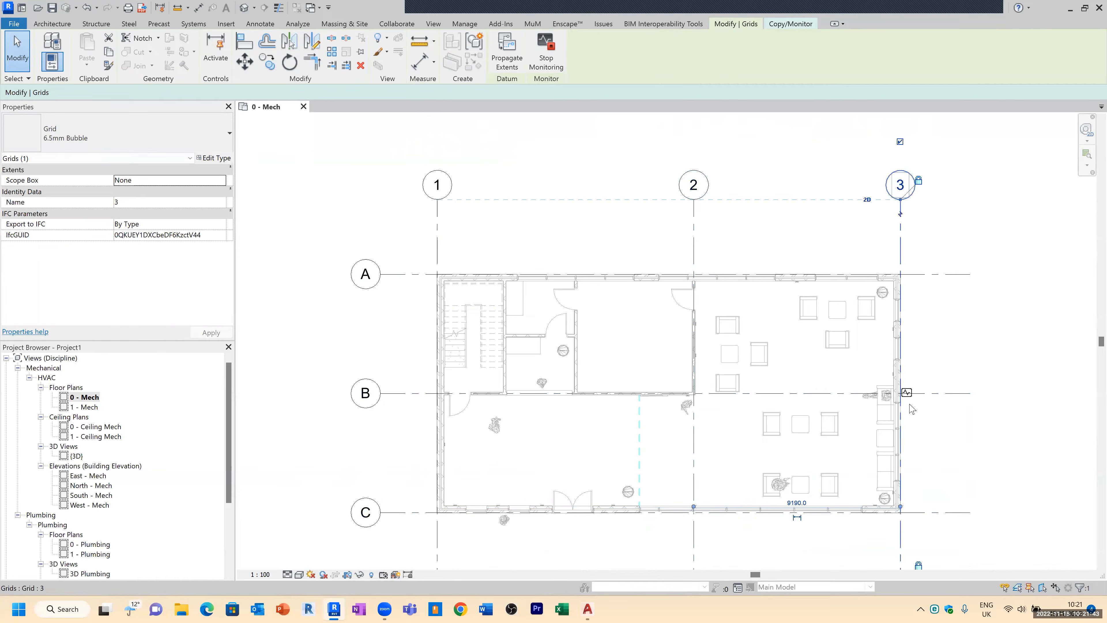
pyautogui.click(695, 258)
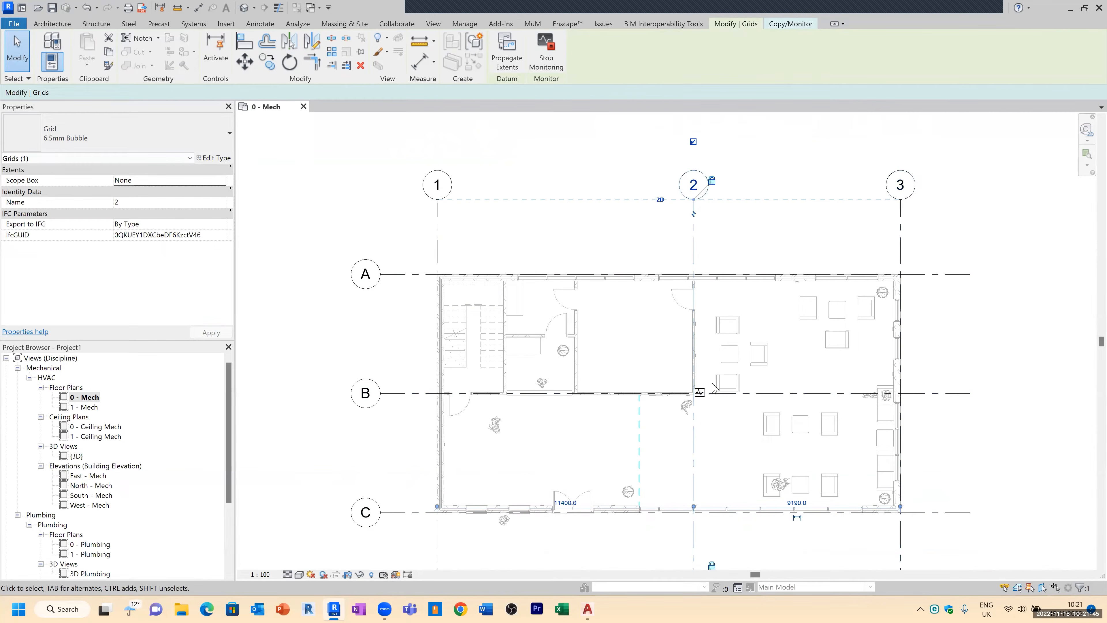
pyautogui.click(438, 257)
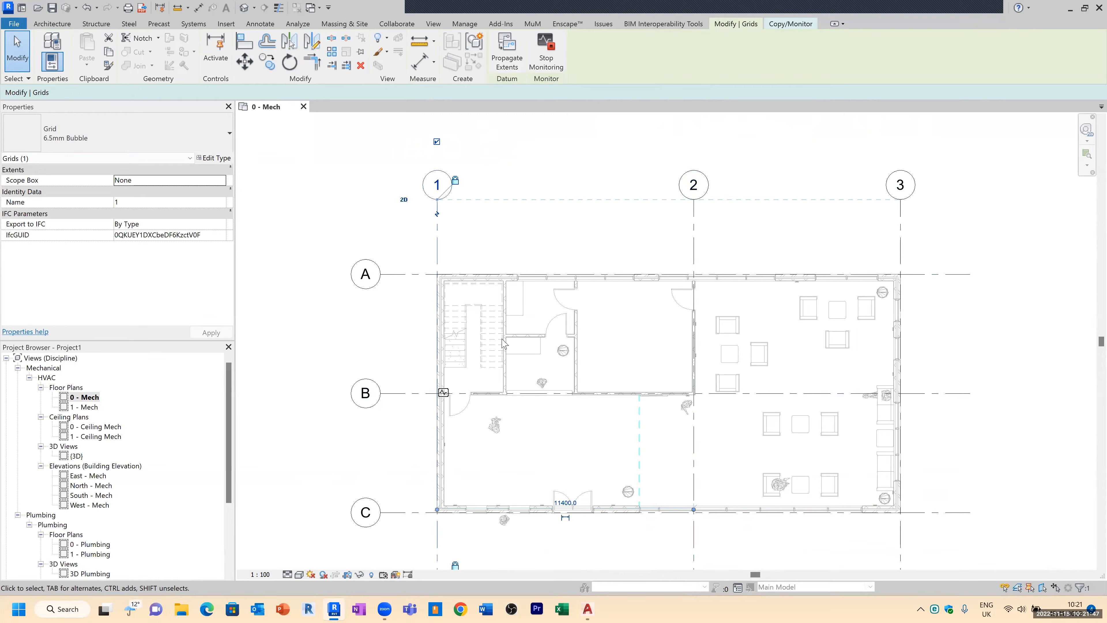
# Step: Select all six gridlines 1–3 and A–C and pin them in place
pyautogui.click(419, 281)
pyautogui.click(419, 274)
pyautogui.keyDown('ctrl'); pyautogui.click(439, 251); pyautogui.keyUp('ctrl')
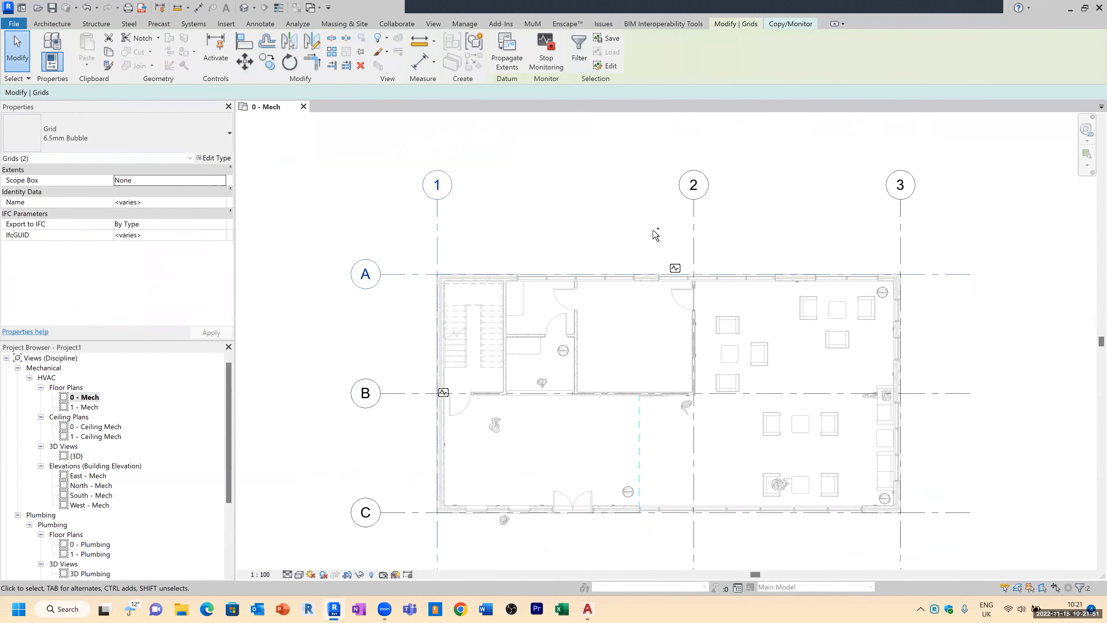
pyautogui.keyDown('ctrl'); pyautogui.click(697, 226); pyautogui.keyUp('ctrl')
pyautogui.keyDown('ctrl'); pyautogui.click(900, 224); pyautogui.keyUp('ctrl')
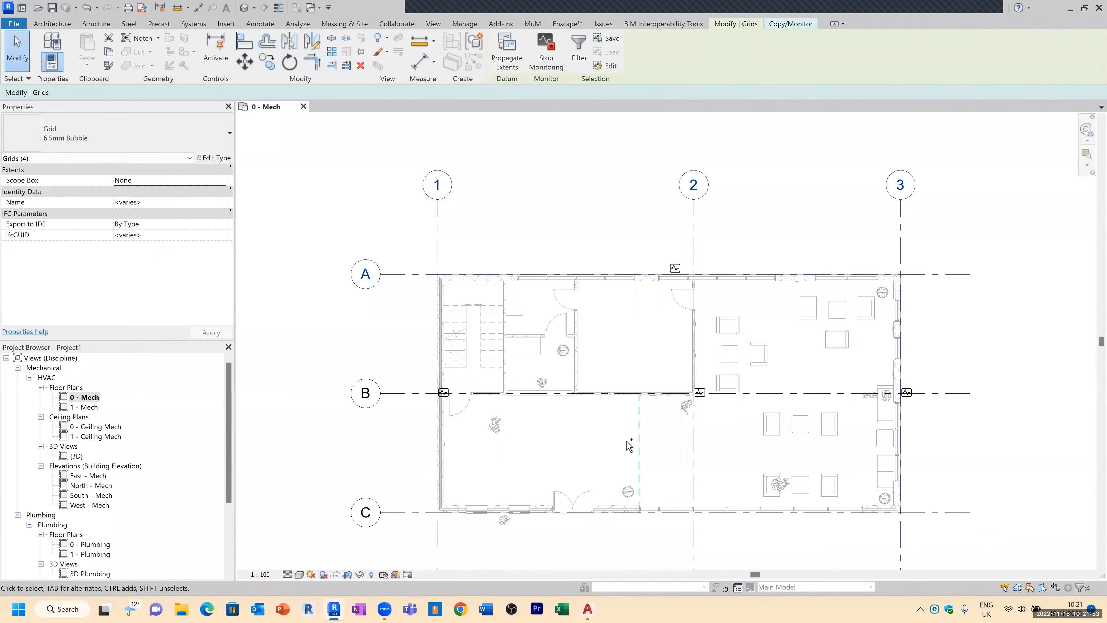
pyautogui.keyDown('ctrl'); pyautogui.click(399, 395); pyautogui.keyUp('ctrl')
pyautogui.keyDown('ctrl'); pyautogui.click(395, 513); pyautogui.keyUp('ctrl')
pyautogui.click(360, 51)
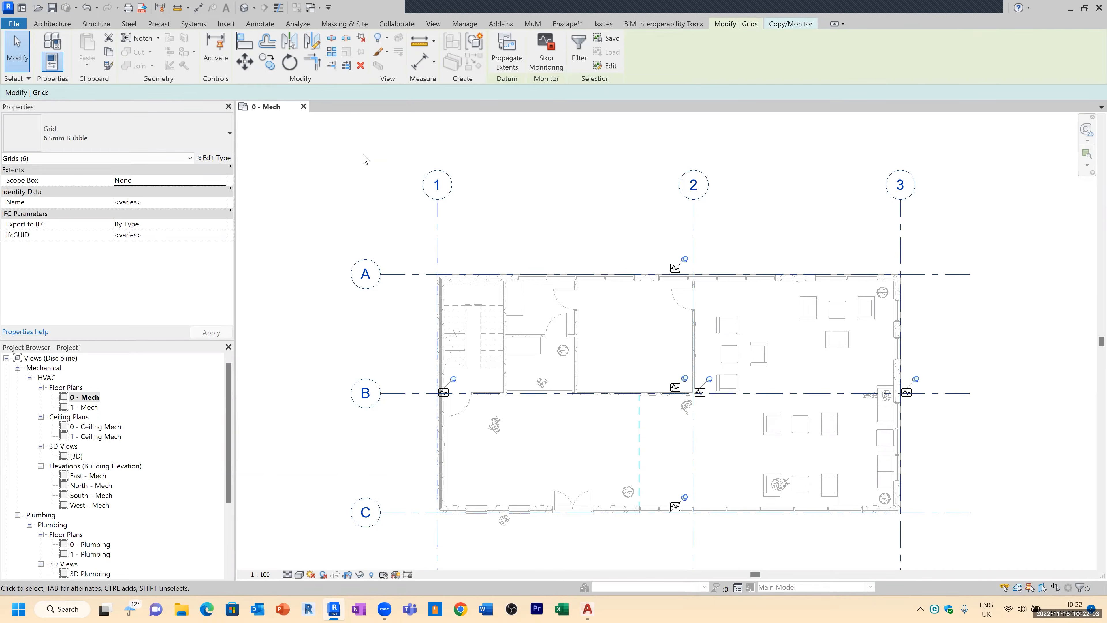
# Step: Deselect the gridlines and open the North - Mech elevation view
pyautogui.scroll(-1, 469, 134)
pyautogui.click(339, 145)
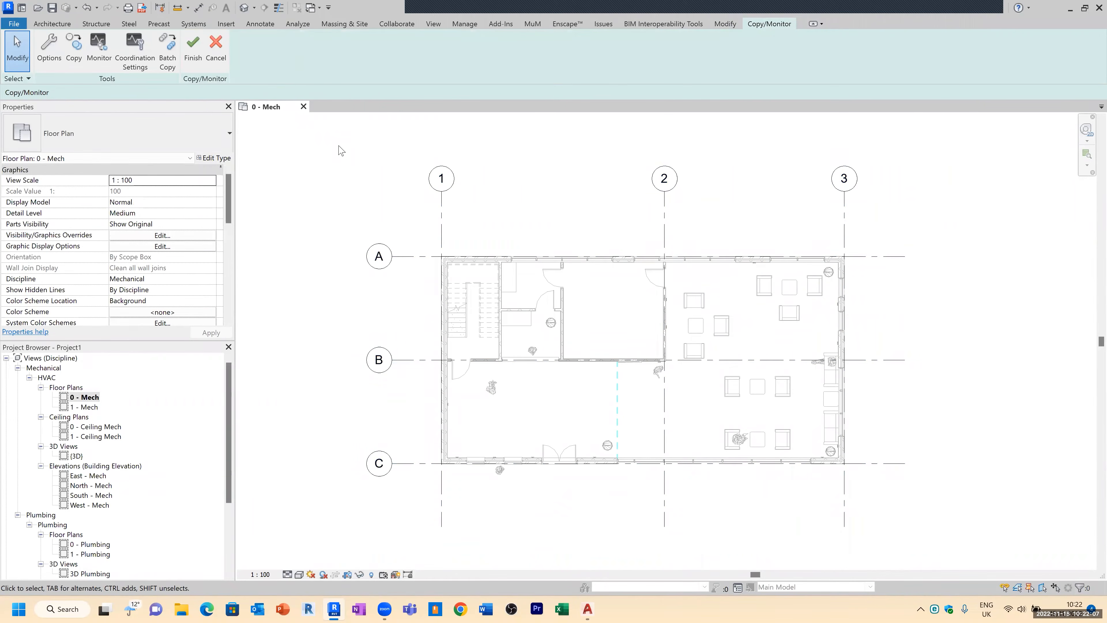
pyautogui.scroll(-1, 356, 165)
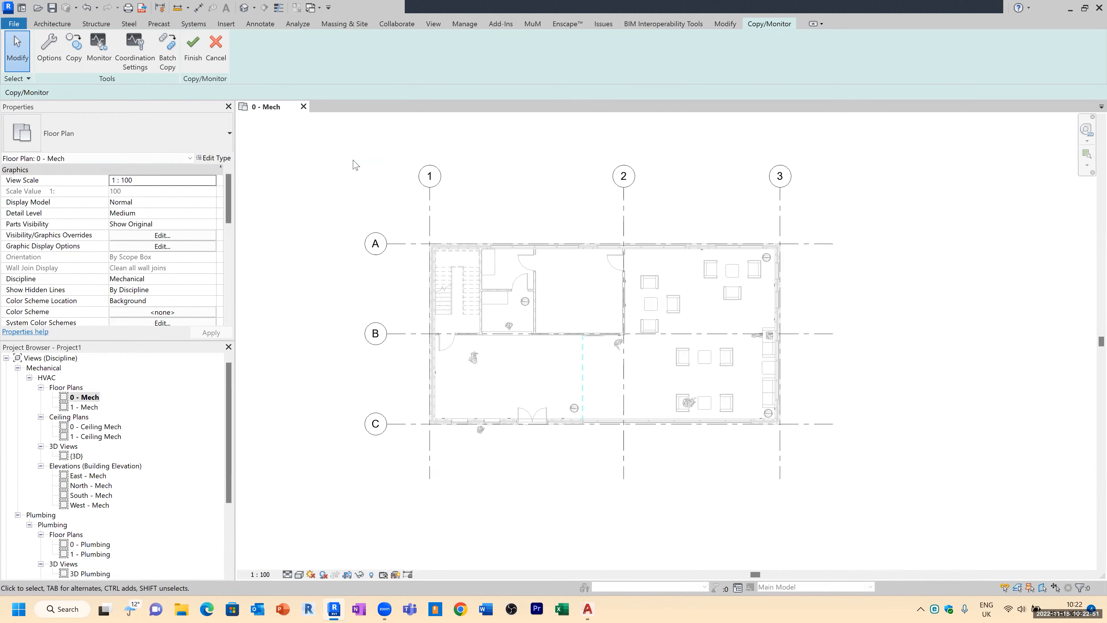
pyautogui.scroll(-2, 126, 454)
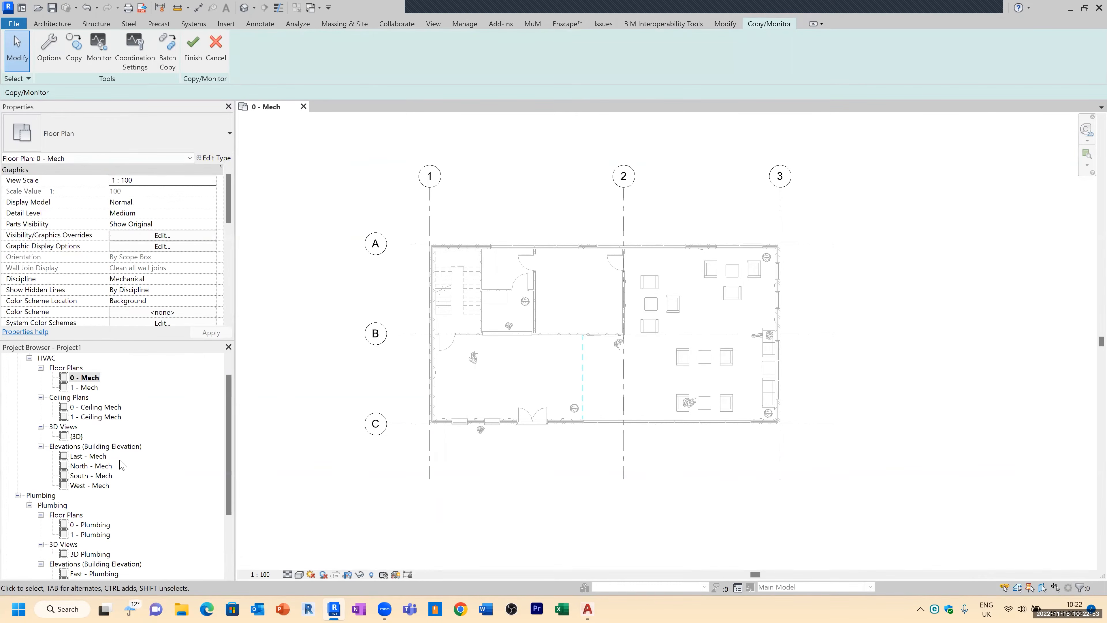
pyautogui.click(96, 457)
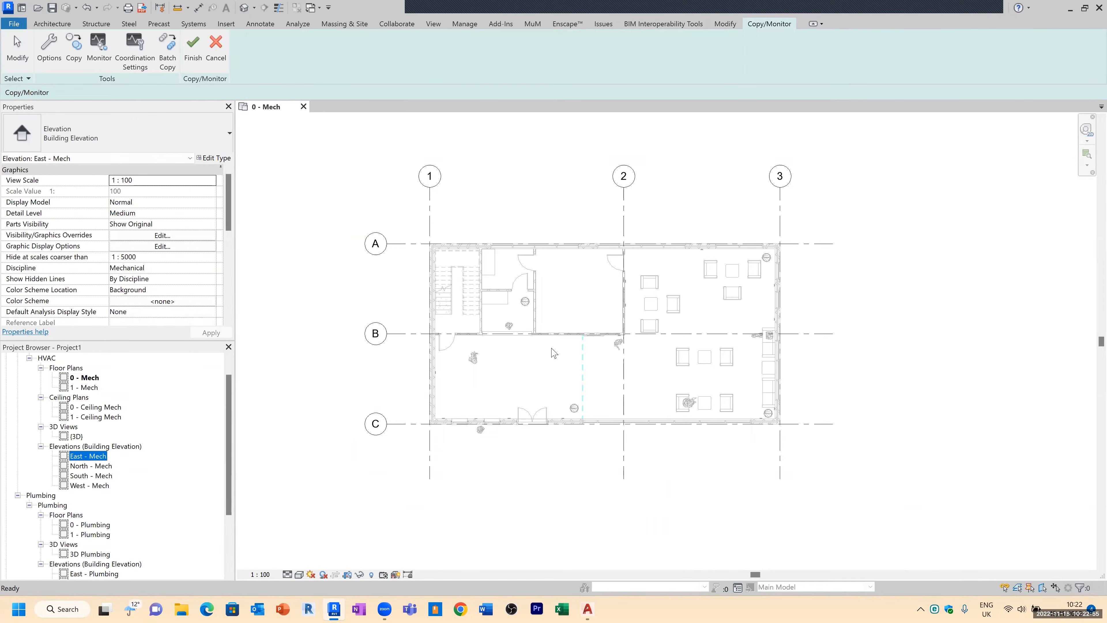
pyautogui.scroll(-2, 553, 352)
pyautogui.doubleClick(89, 467)
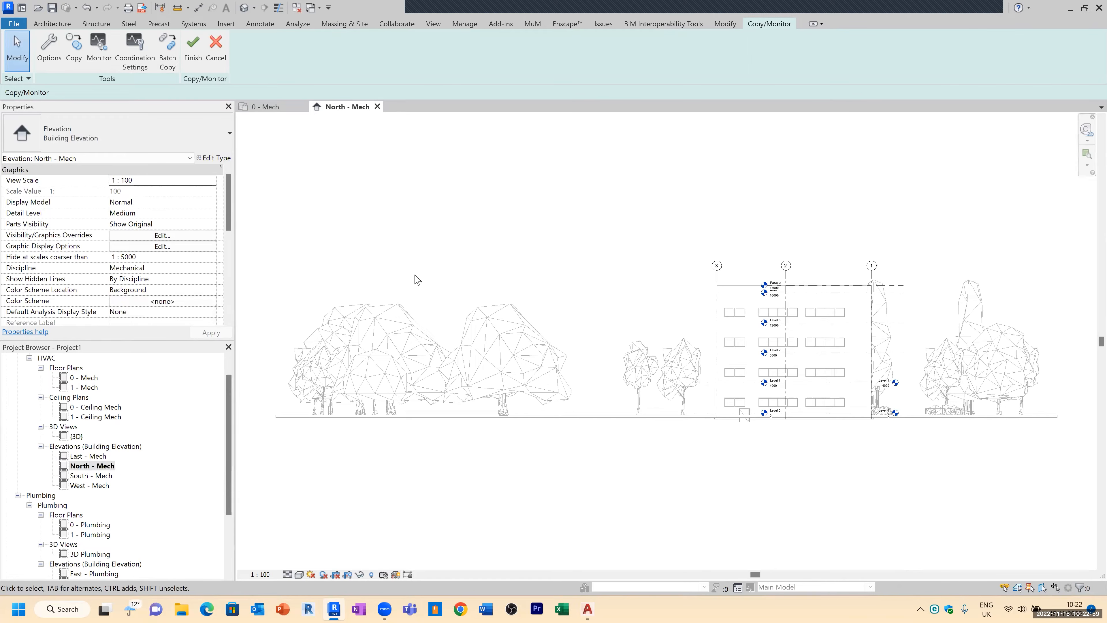
# Step: Finish the Copy/Monitor session and inspect Level 1 in the North - Mech elevation
pyautogui.scroll(3, 1002, 384)
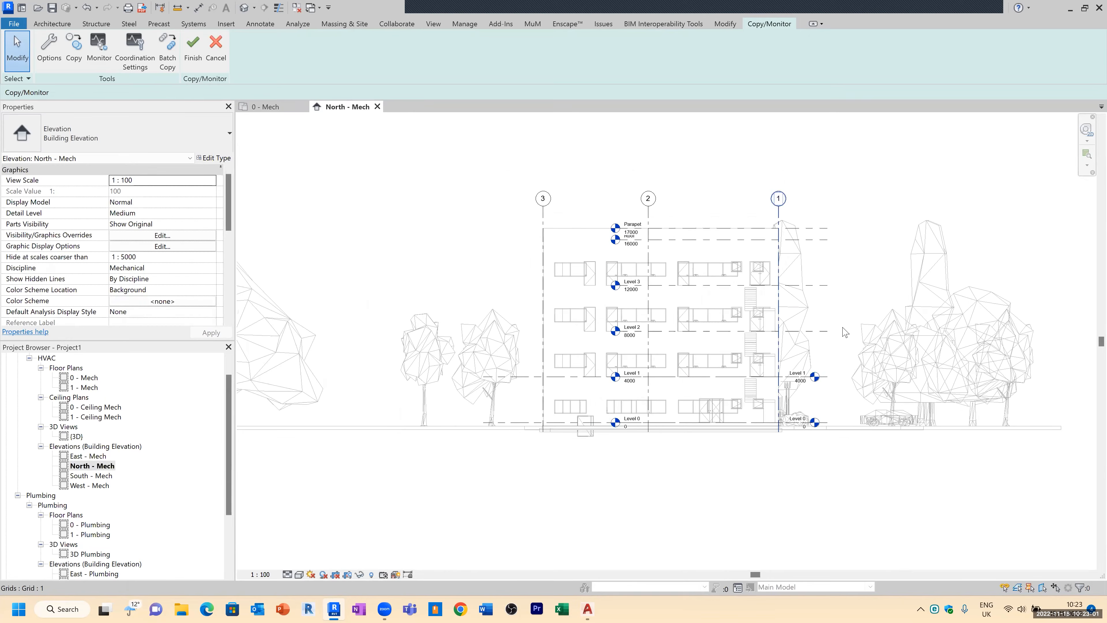
pyautogui.scroll(1, 778, 340)
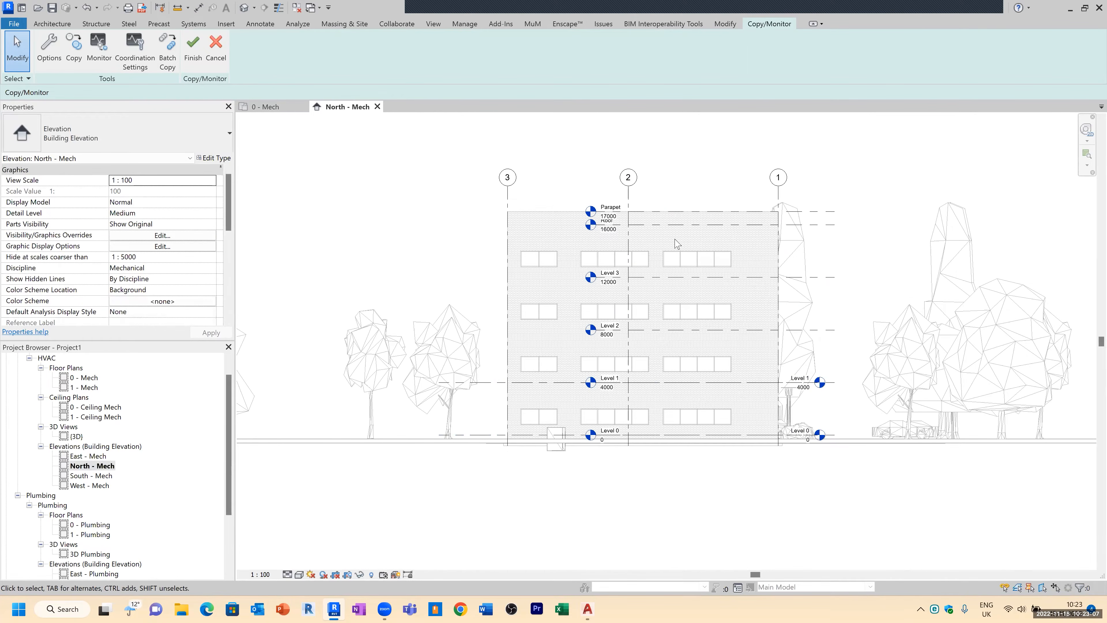
pyautogui.scroll(2, 669, 364)
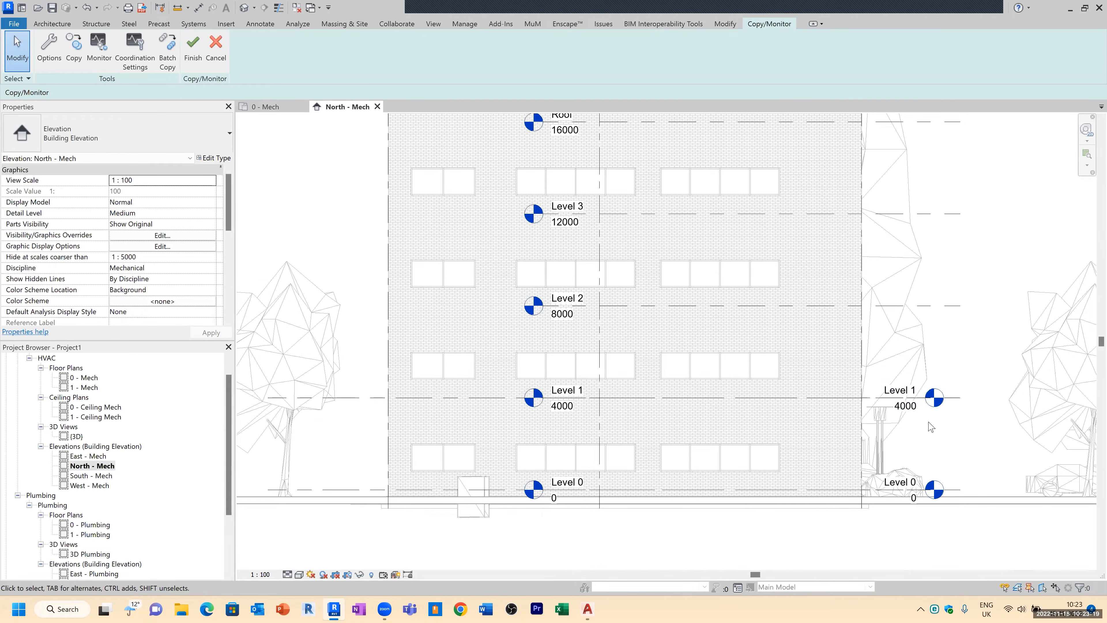
pyautogui.click(973, 397)
pyautogui.click(196, 59)
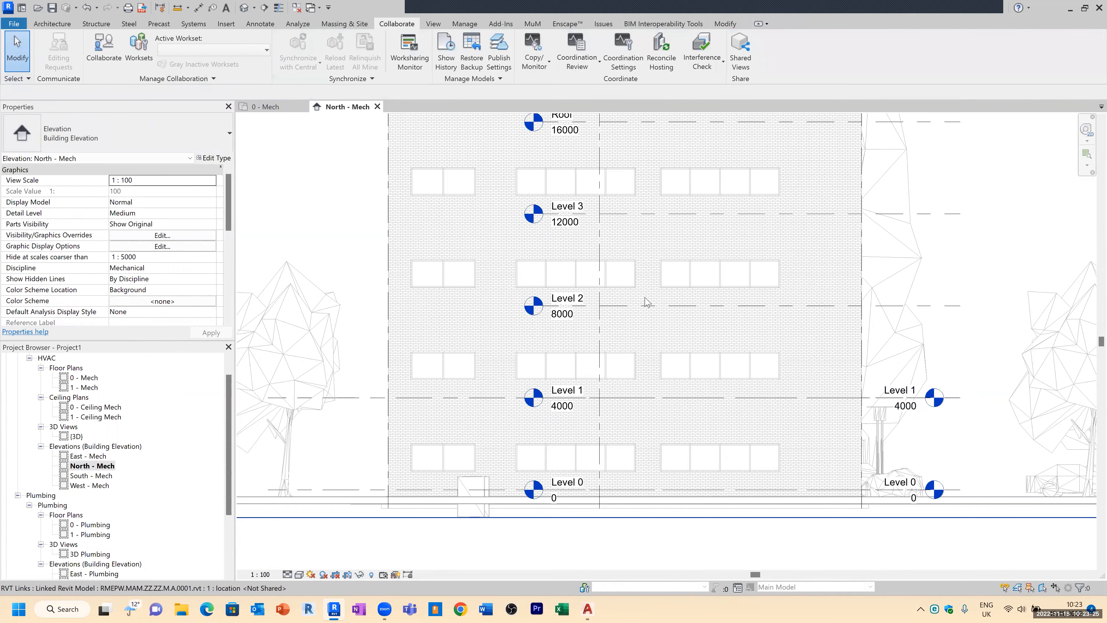
pyautogui.click(528, 347)
pyautogui.scroll(-1, 529, 347)
pyautogui.click(796, 394)
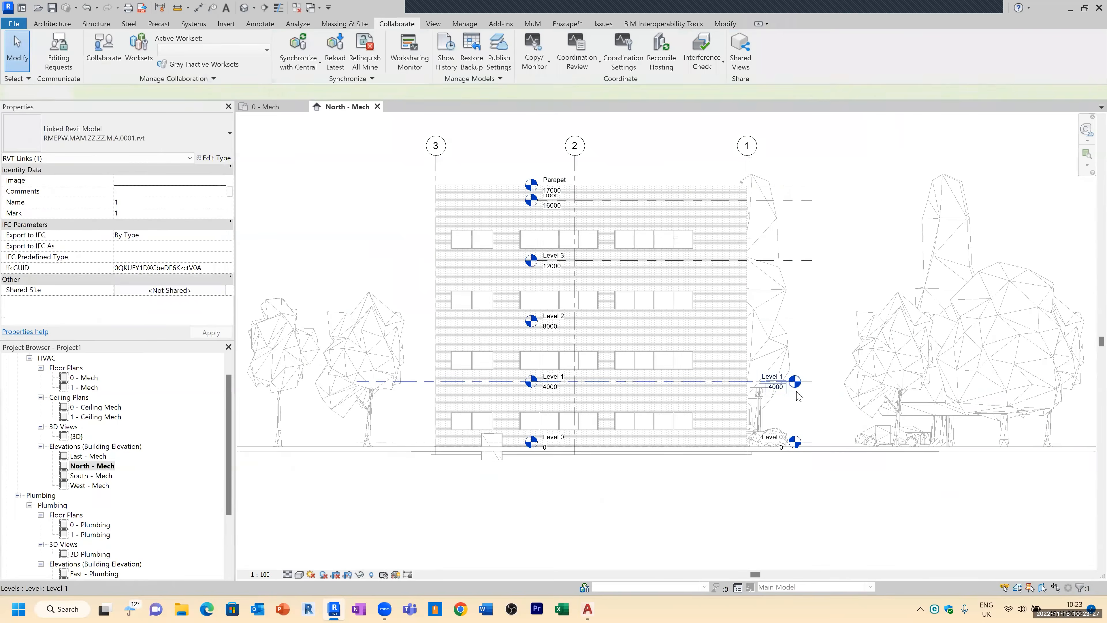
pyautogui.scroll(-1, 653, 328)
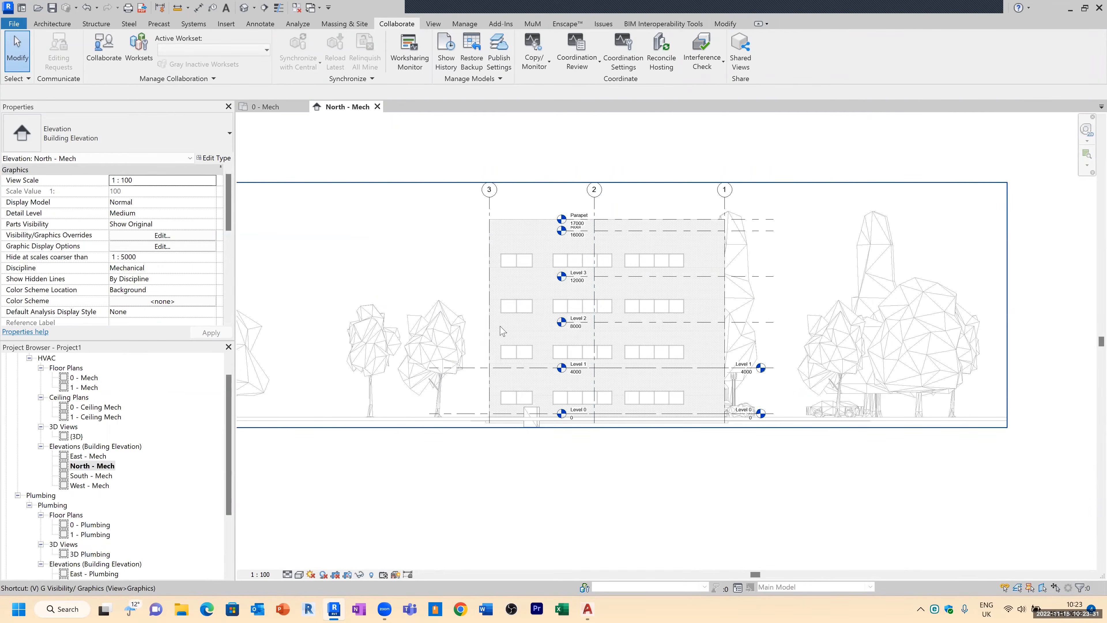
# Step: Hide the Planting category in the elevation's visibility/graphics overrides
pyautogui.press('v')
pyautogui.press('v')
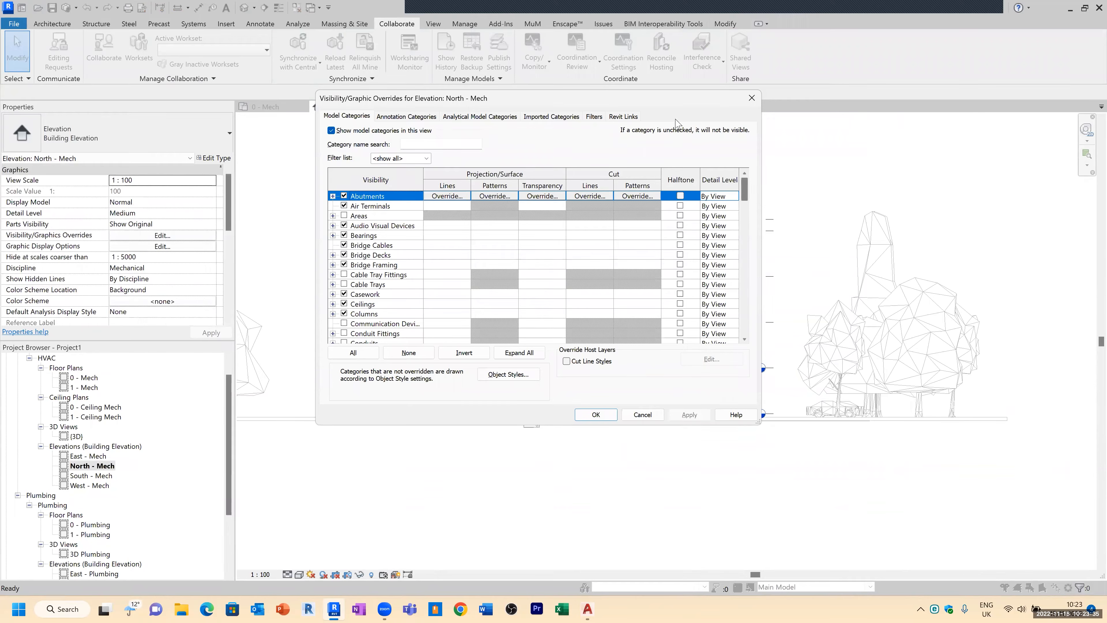
pyautogui.moveTo(646, 97); pyautogui.dragTo(544, 15)
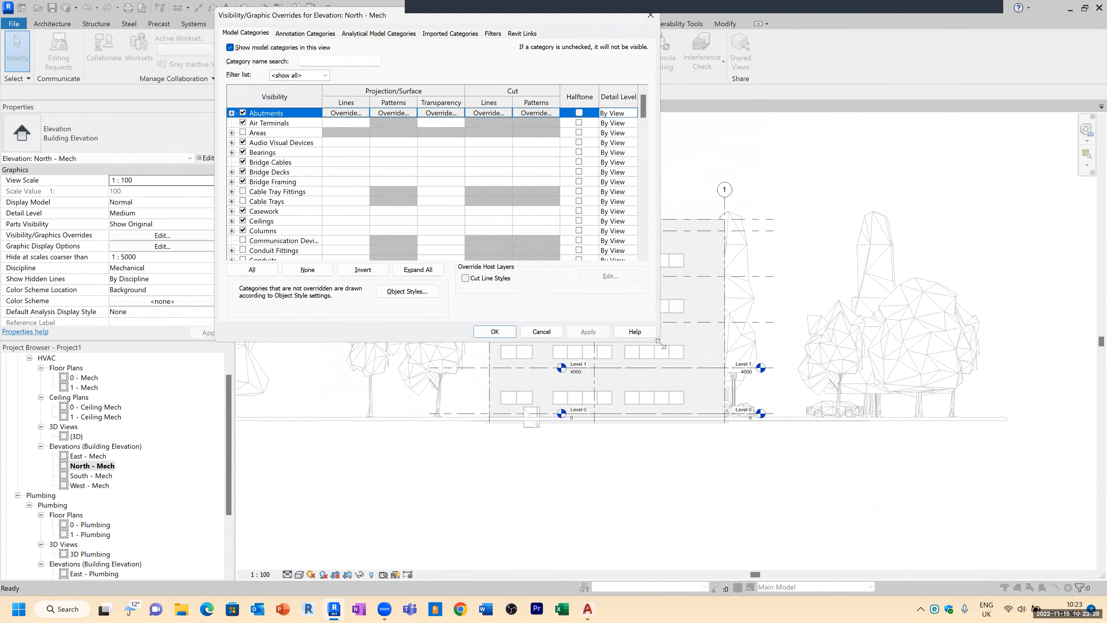
pyautogui.moveTo(659, 343); pyautogui.dragTo(959, 529)
pyautogui.click(281, 357)
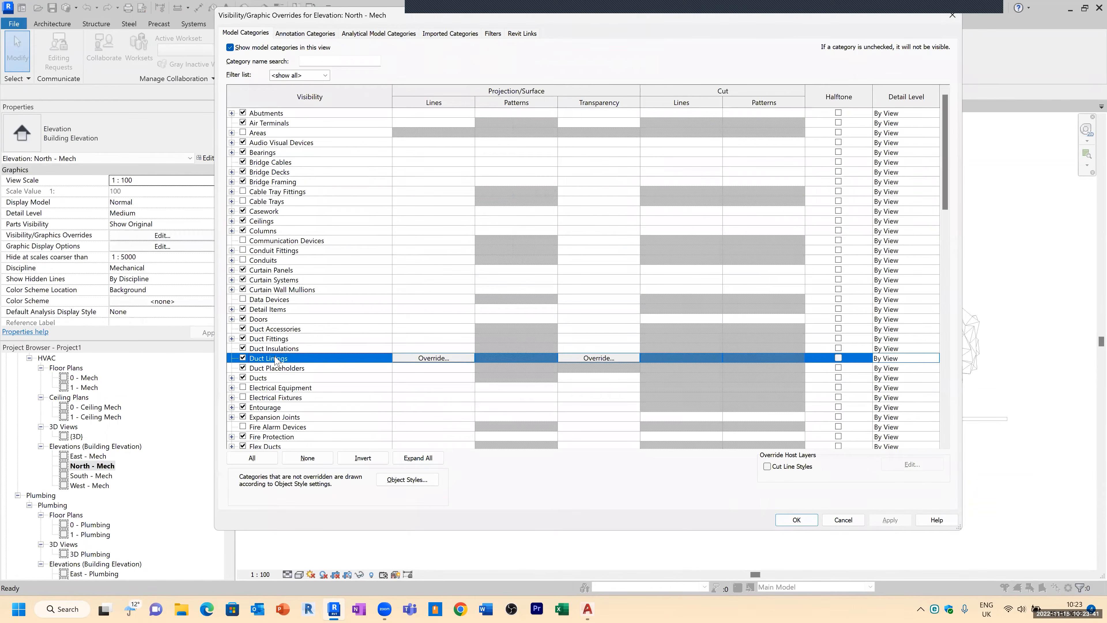
pyautogui.press('p')
pyautogui.scroll(-1, 265, 387)
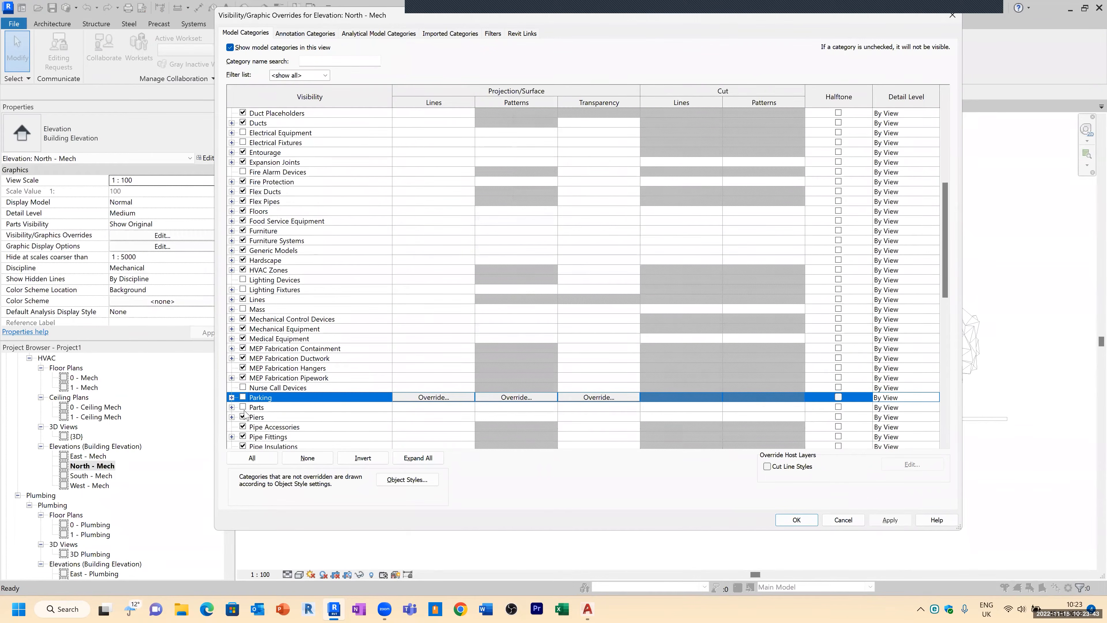
pyautogui.scroll(-2, 248, 418)
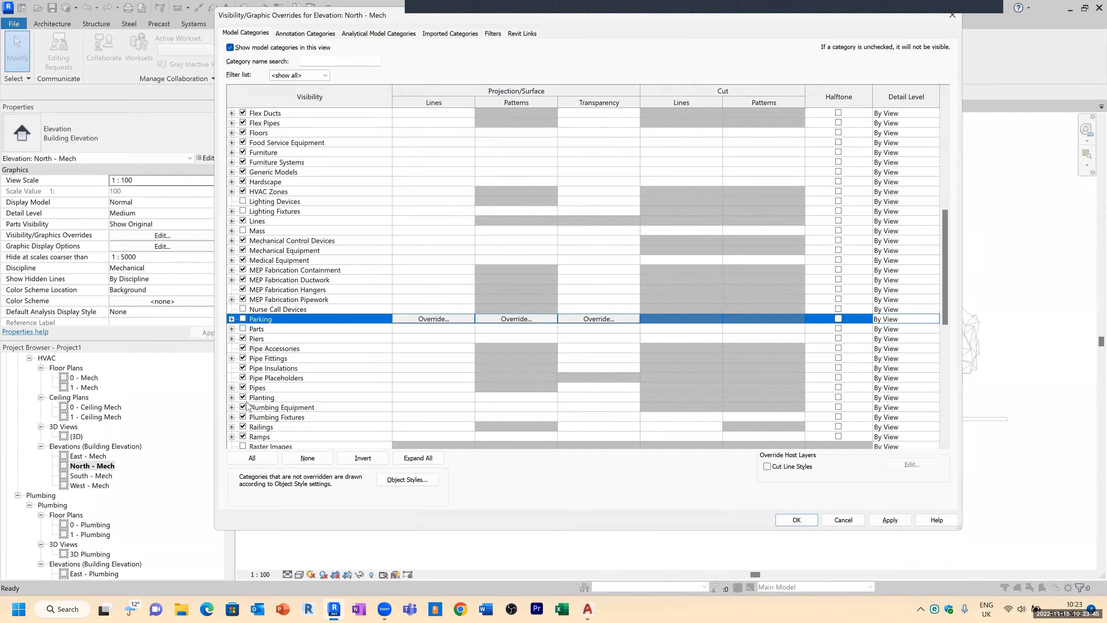
pyautogui.click(243, 397)
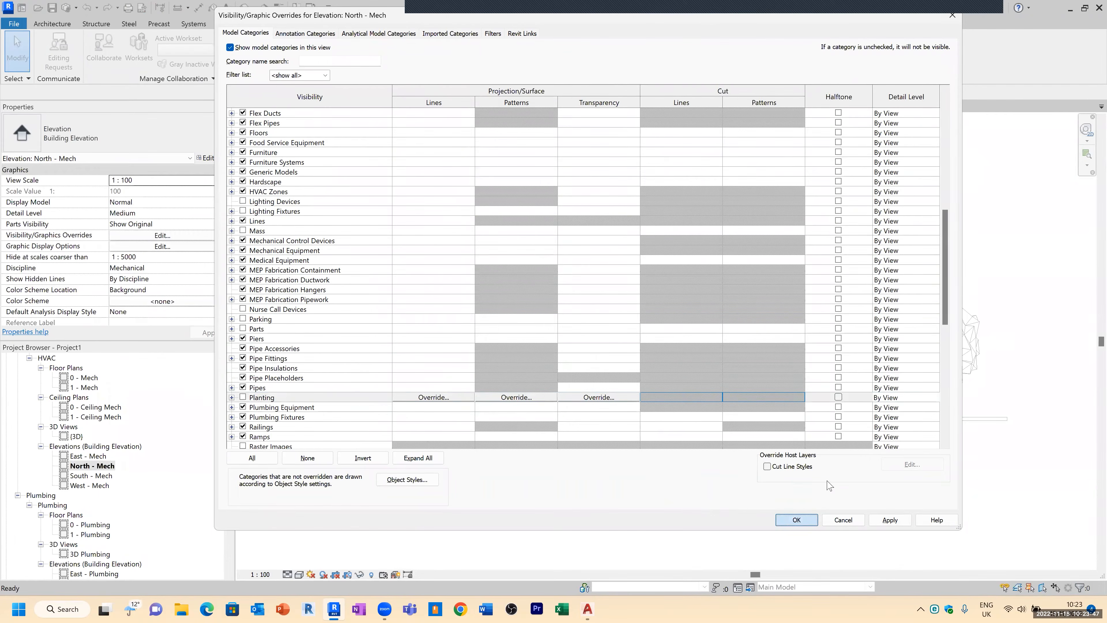
pyautogui.click(796, 519)
# Step: Start Copy/Monitor on the linked model and monitor Level 0 against the linked model's Level 0
pyautogui.scroll(3, 792, 420)
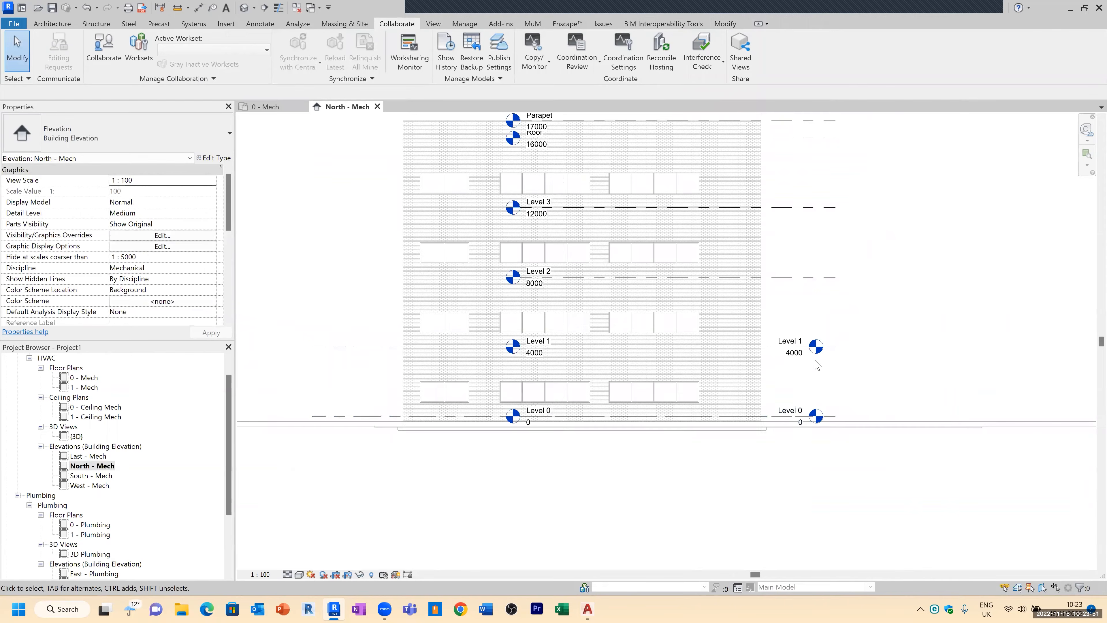
pyautogui.scroll(1, 779, 372)
pyautogui.scroll(-1, 789, 375)
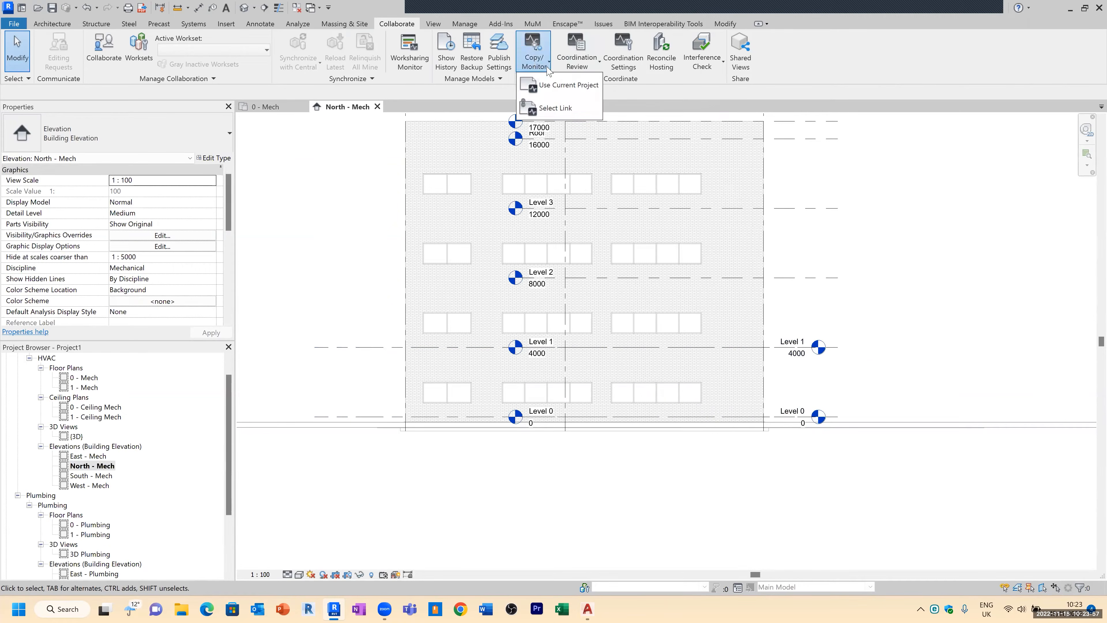
pyautogui.click(555, 108)
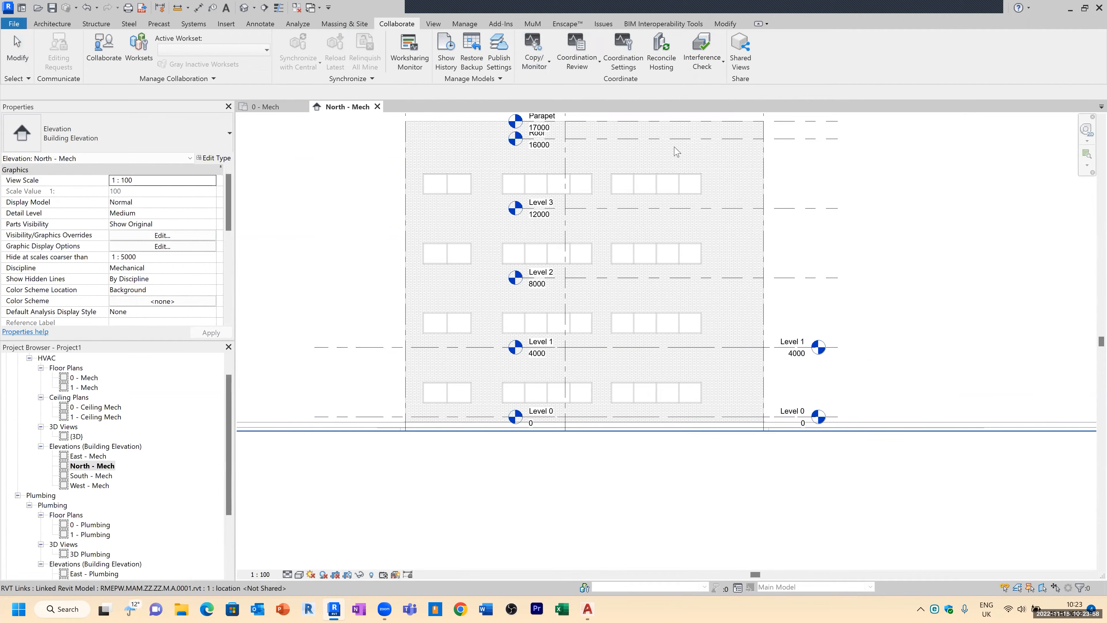
pyautogui.click(764, 148)
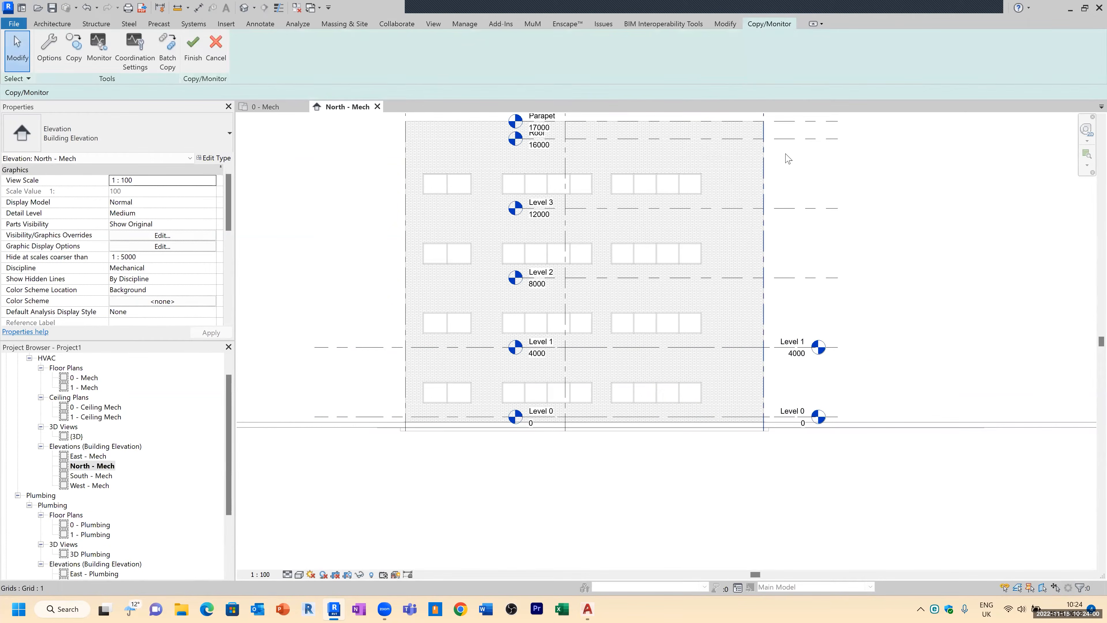
pyautogui.click(104, 44)
pyautogui.click(793, 421)
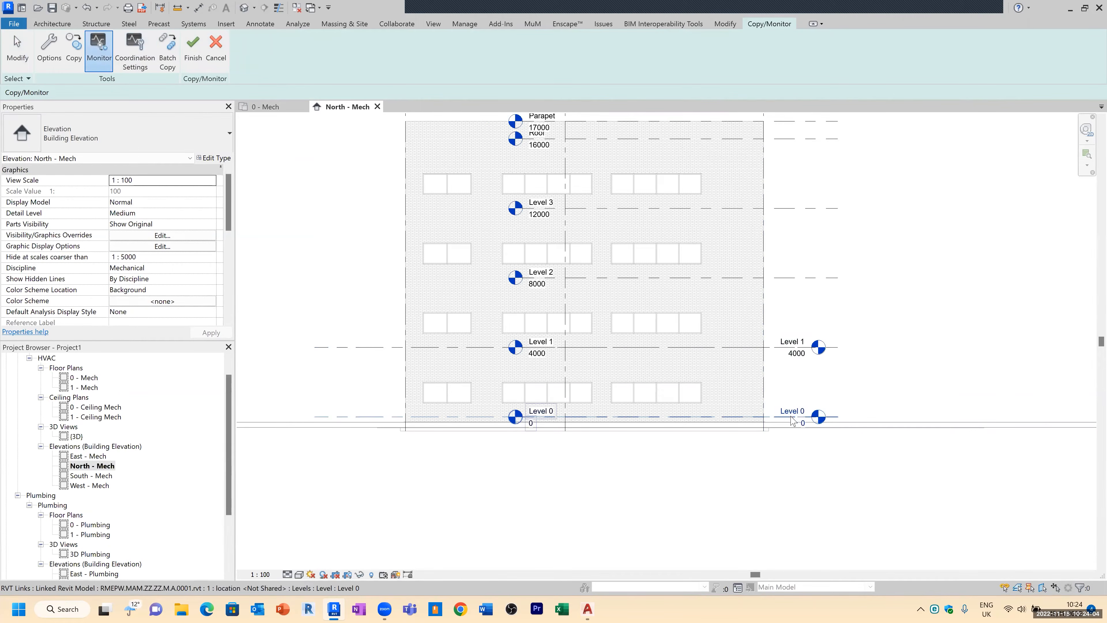
pyautogui.click(550, 421)
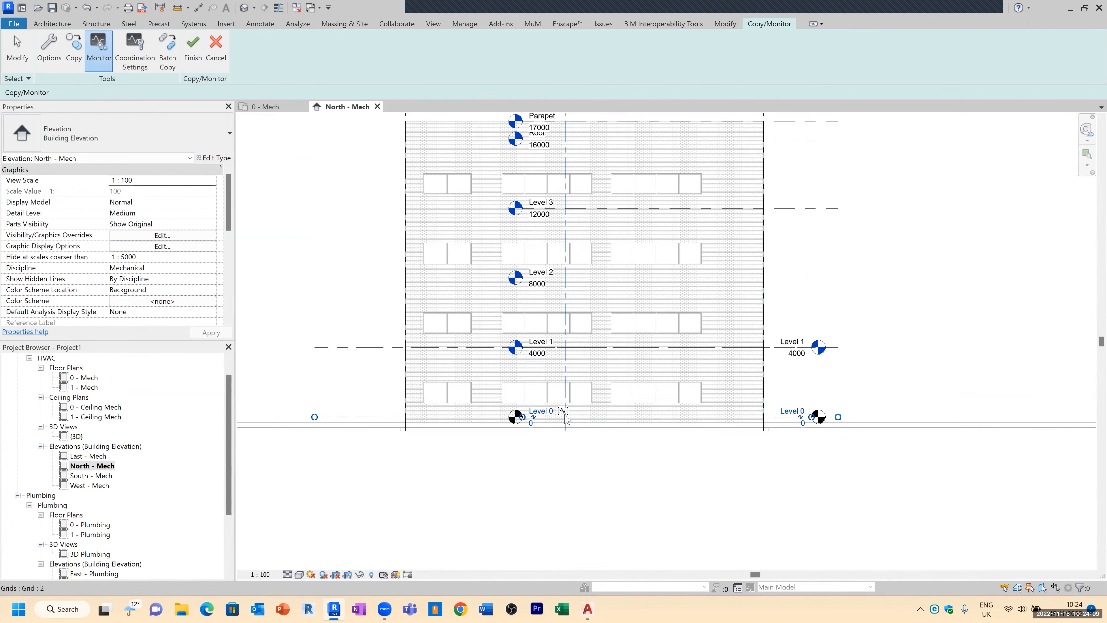
# Step: Monitor Level 1 against the linked model's Level 1
pyautogui.scroll(5, 566, 419)
pyautogui.scroll(-4, 563, 420)
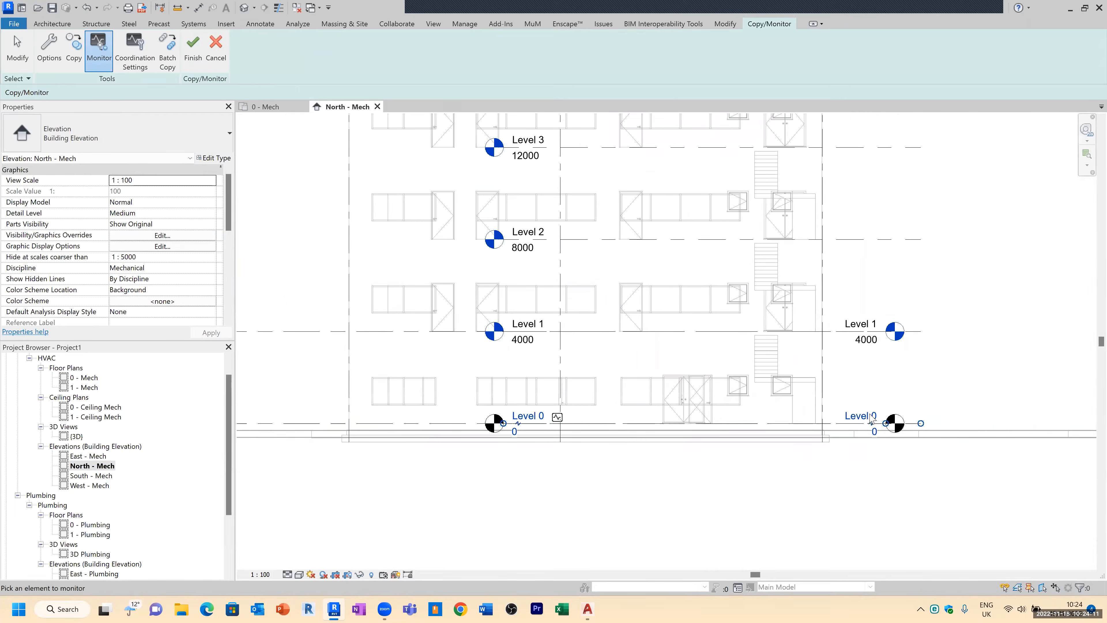
pyautogui.click(871, 420)
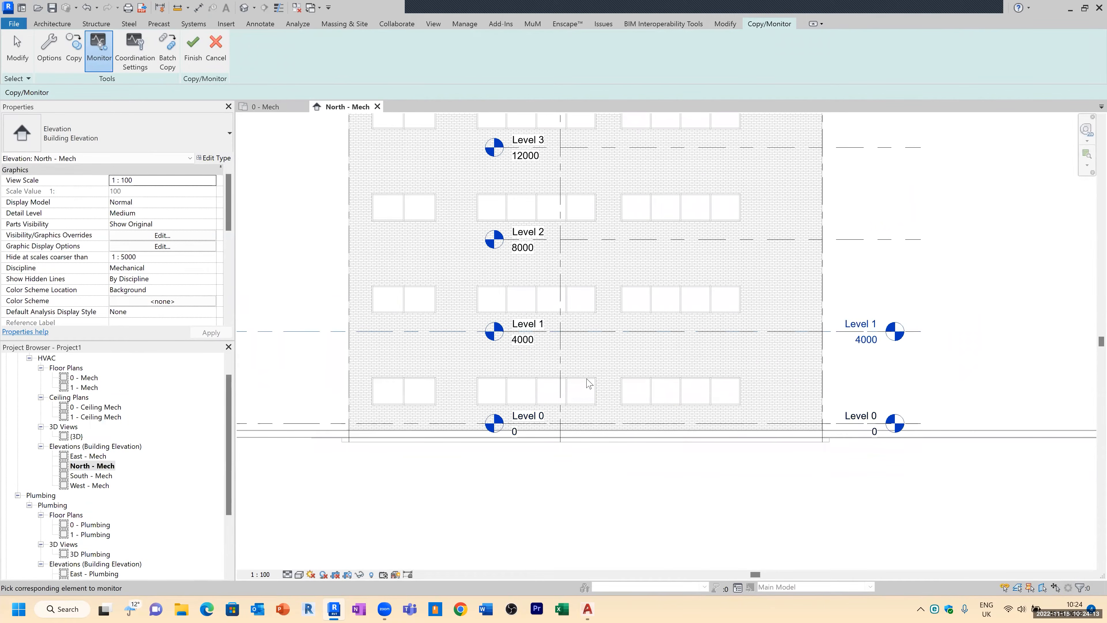
pyautogui.click(543, 335)
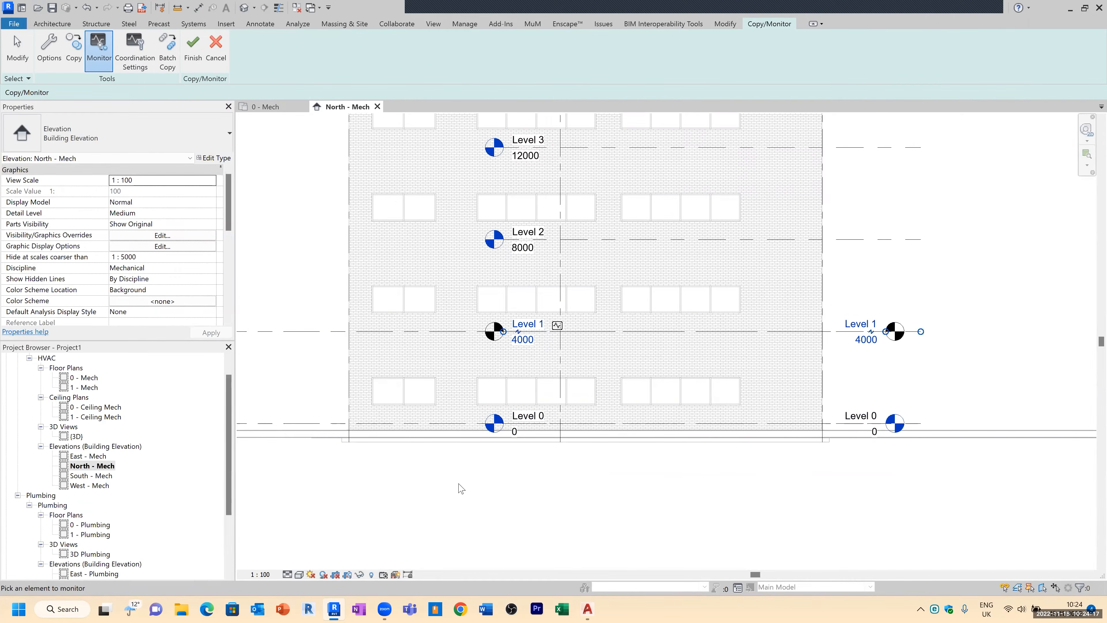
pyautogui.scroll(-2, 463, 479)
pyautogui.scroll(-2, 548, 322)
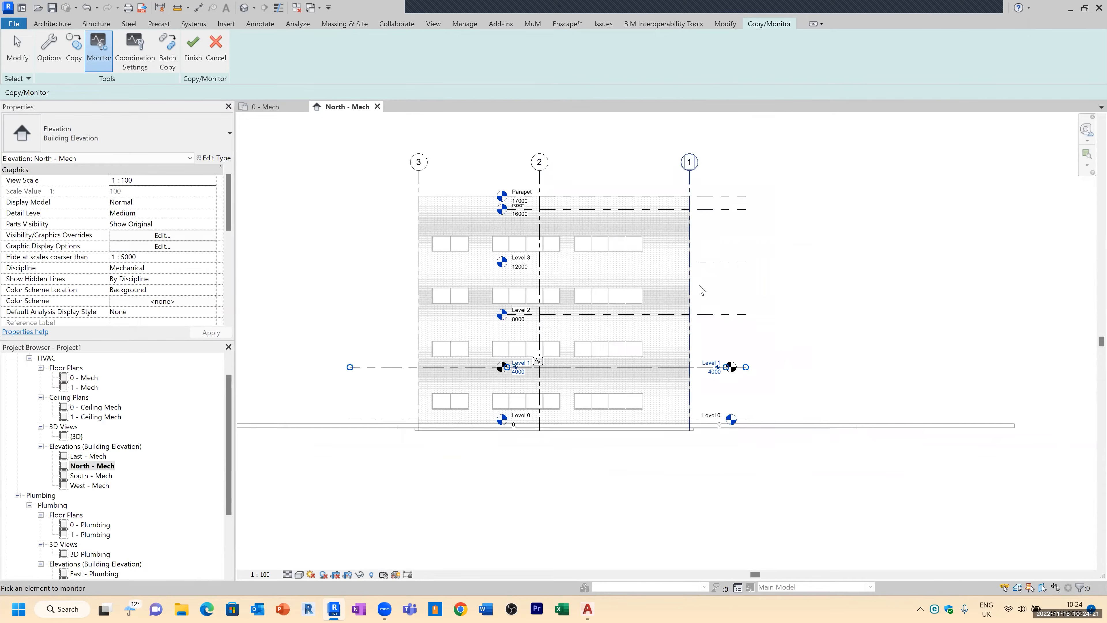
# Step: Copy the linked model's Level 2, Level 3 and Roof levels into the project, then finish Copy/Monitor
pyautogui.click(78, 51)
pyautogui.scroll(1, 633, 338)
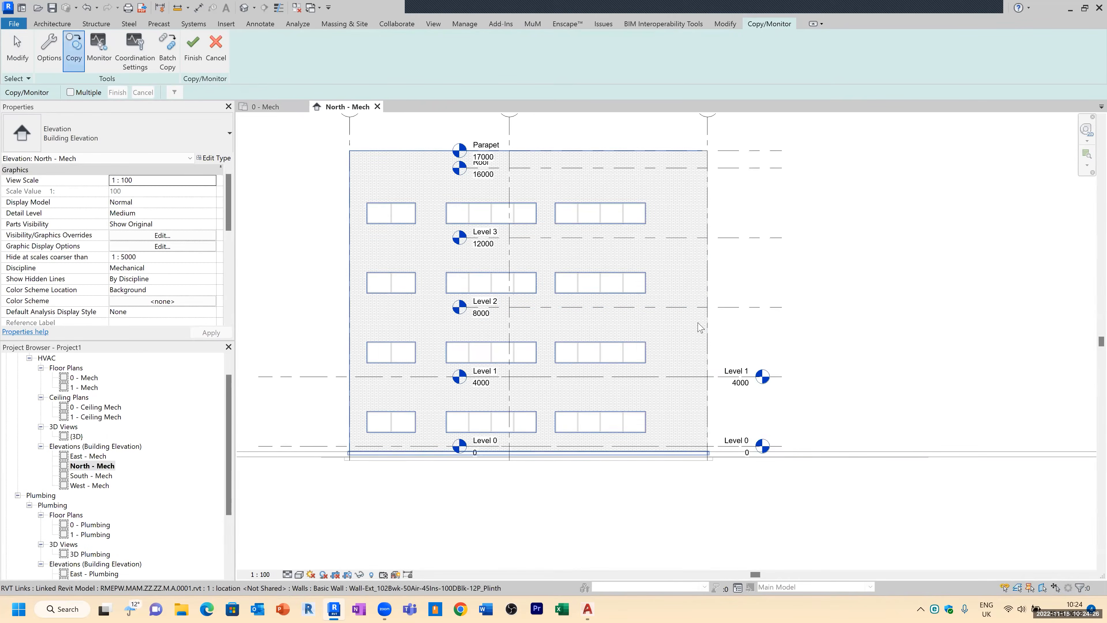
pyautogui.click(732, 311)
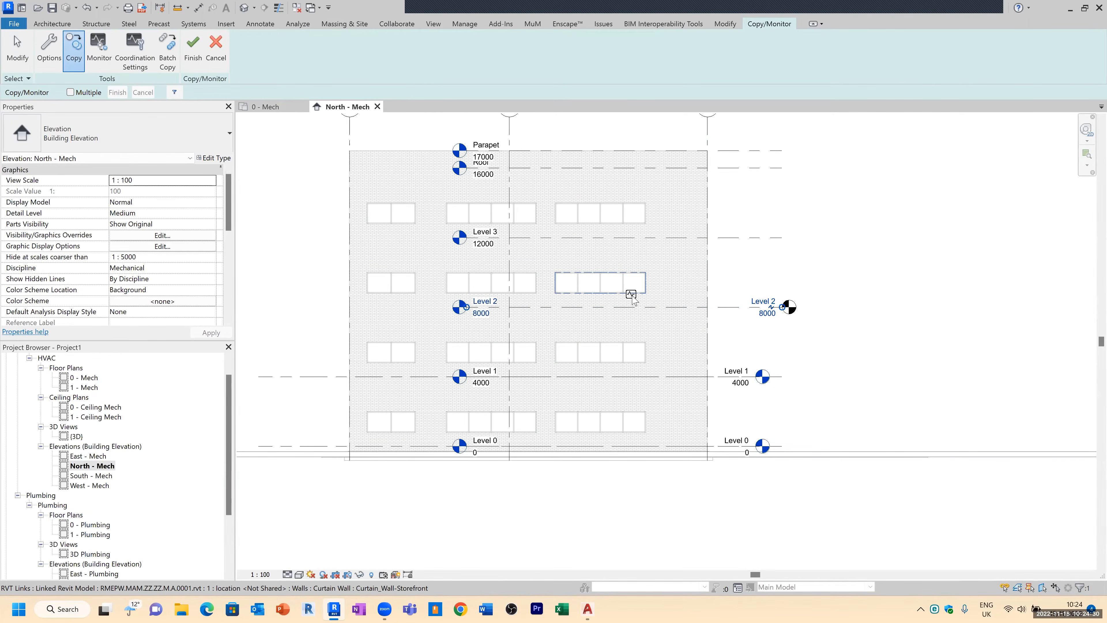
pyautogui.click(734, 239)
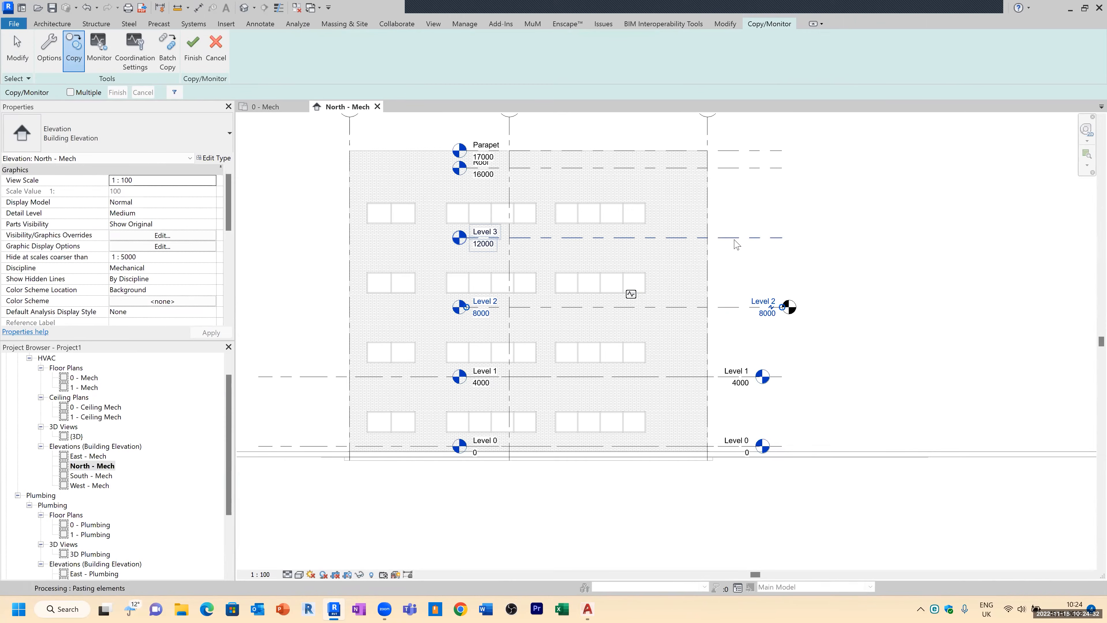
pyautogui.scroll(2, 741, 244)
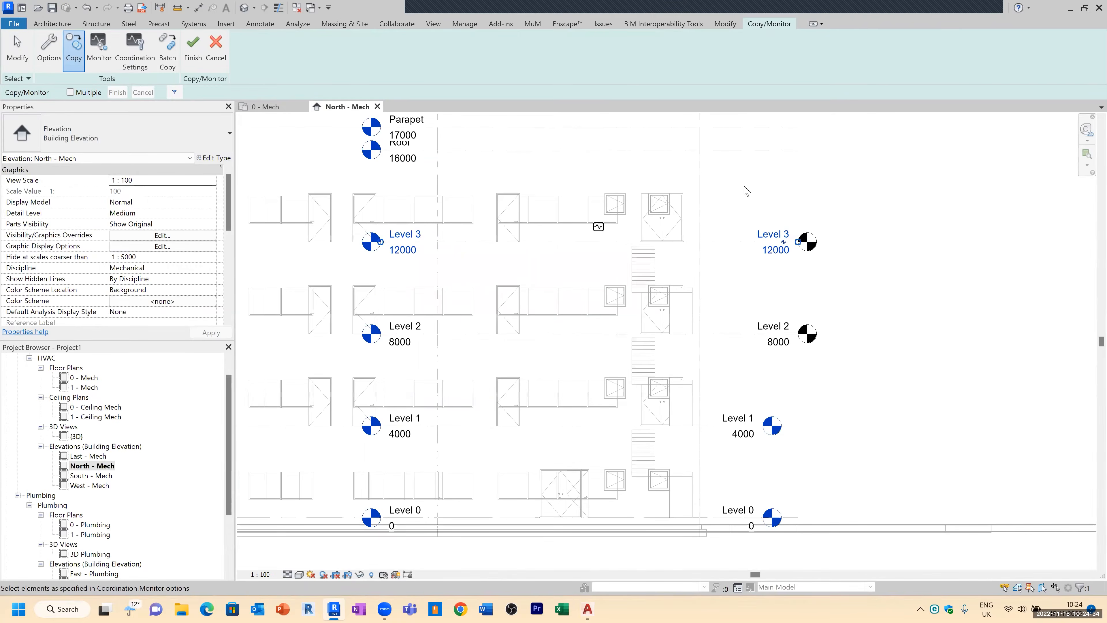
pyautogui.click(732, 153)
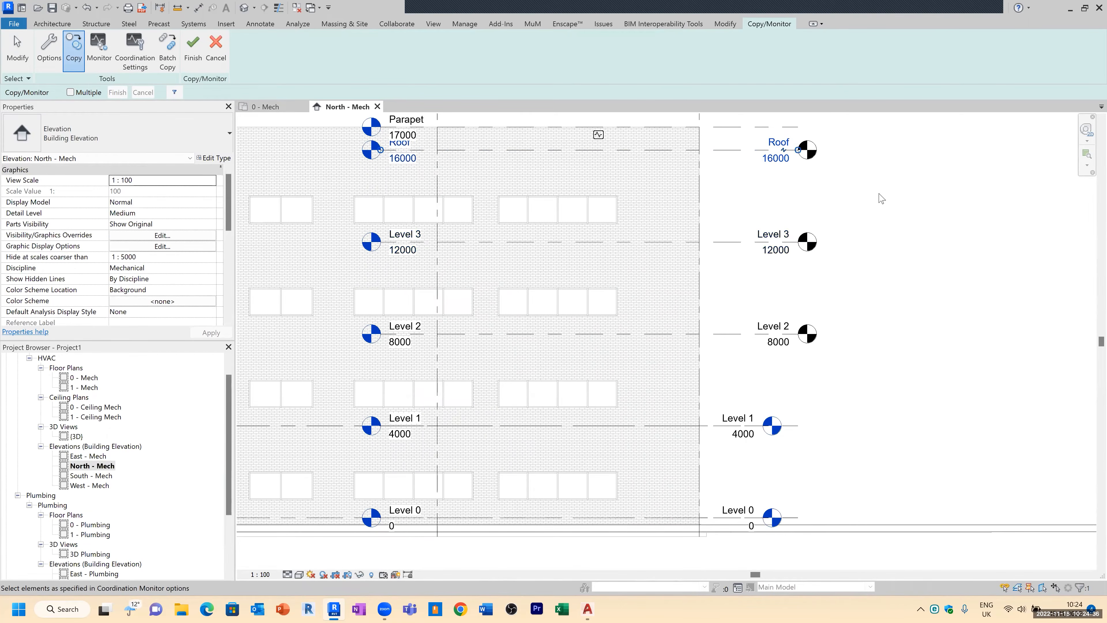
pyautogui.scroll(2, 947, 304)
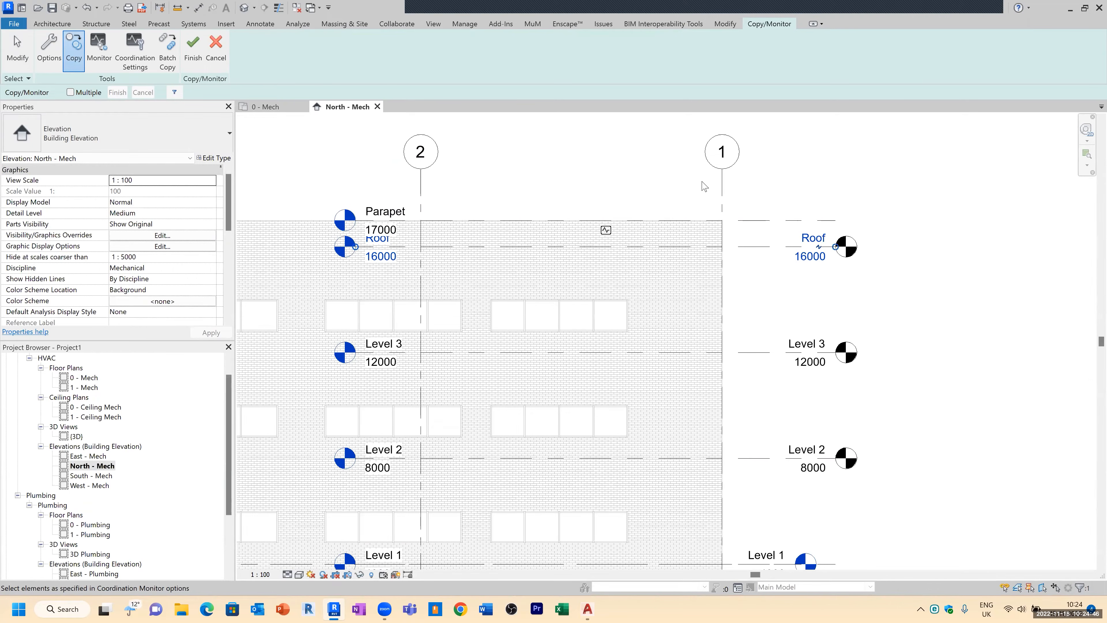
pyautogui.scroll(-2, 528, 170)
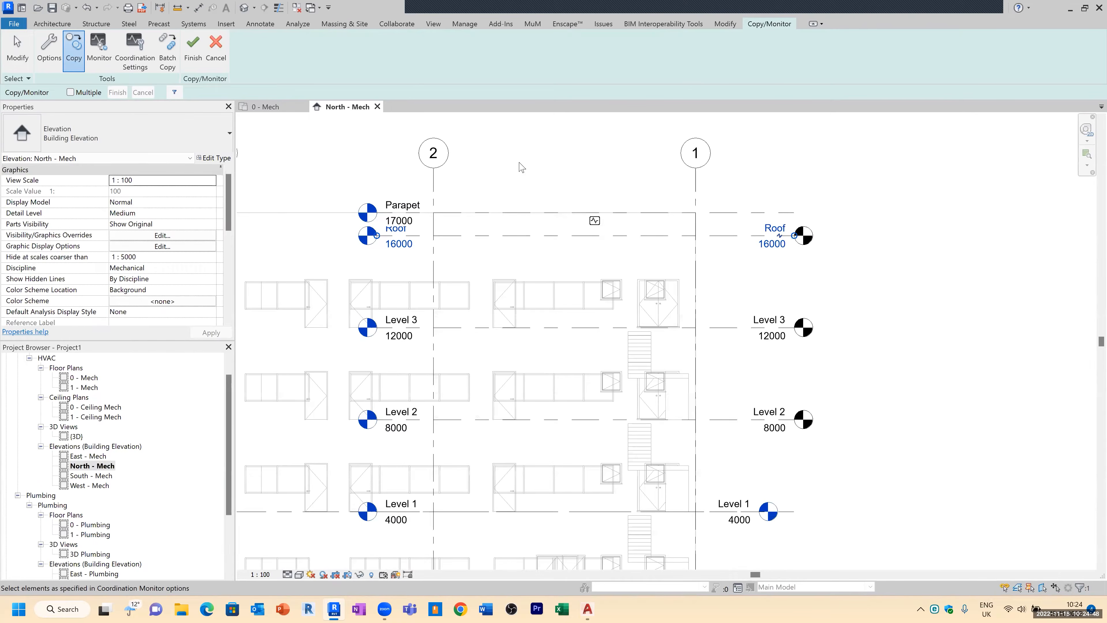
pyautogui.scroll(-1, 529, 162)
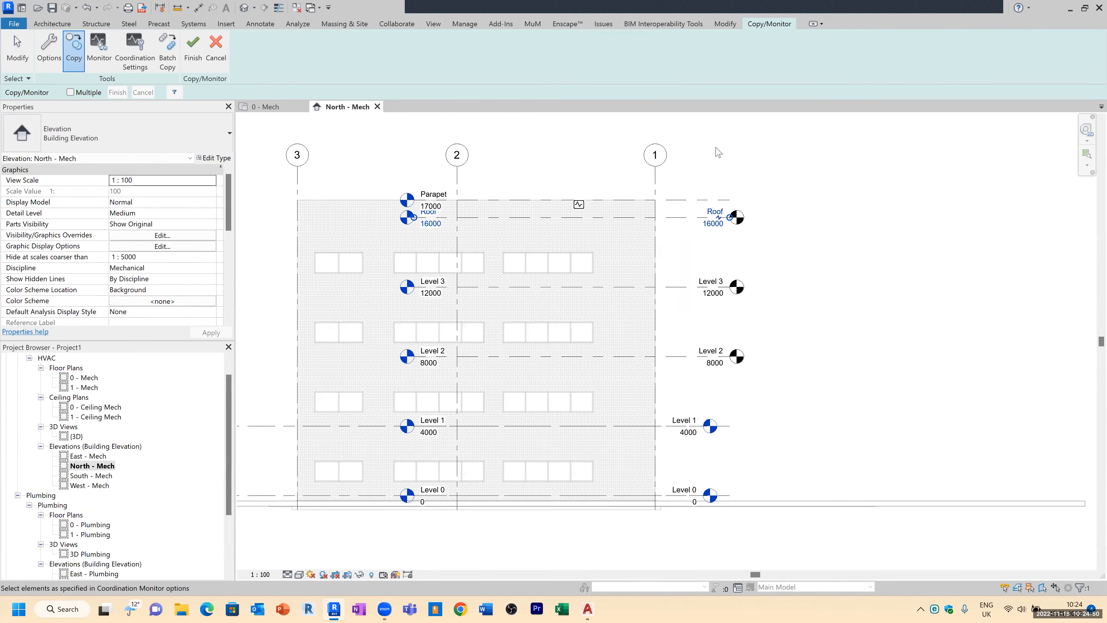
pyautogui.click(193, 48)
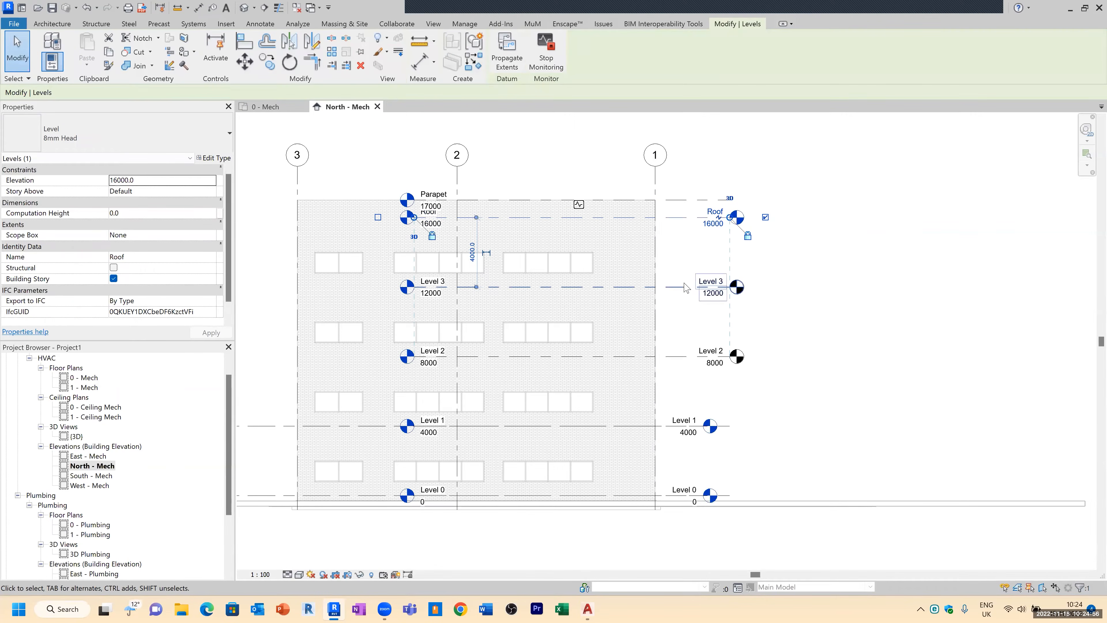
# Step: Select all five project levels in the elevation and pin them in place
pyautogui.click(697, 286)
pyautogui.click(701, 333)
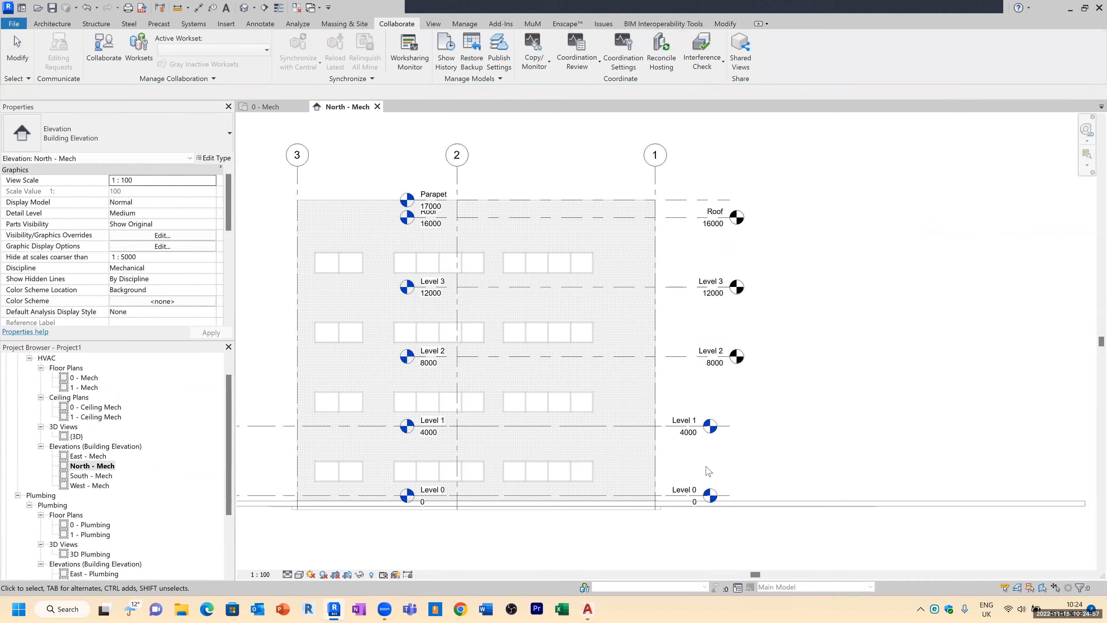
pyautogui.click(696, 494)
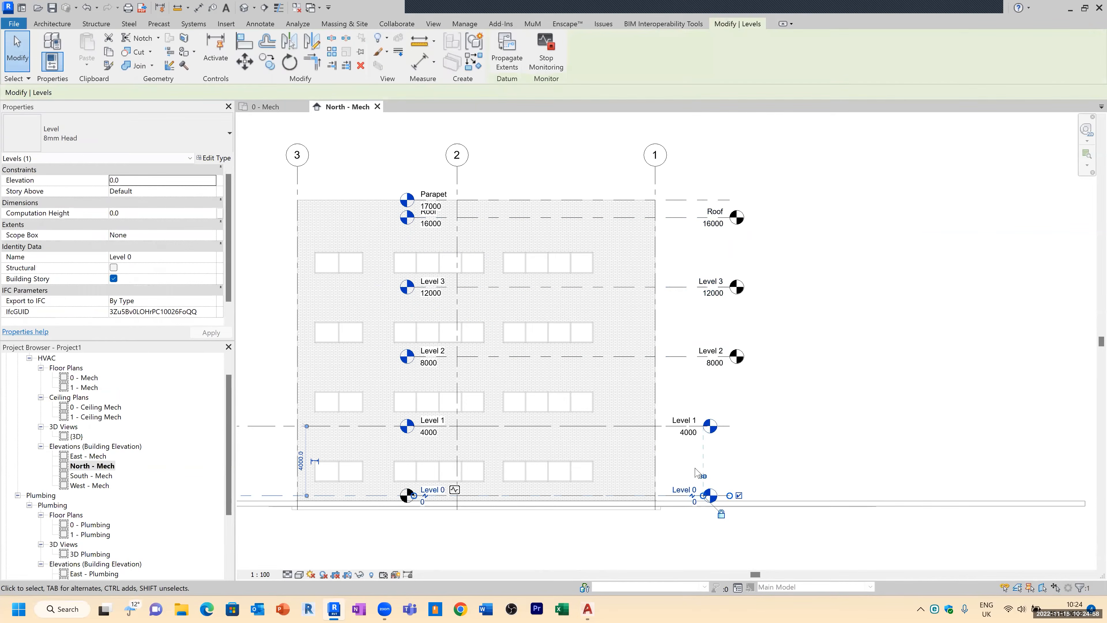
pyautogui.keyDown('ctrl'); pyautogui.click(670, 423); pyautogui.keyUp('ctrl')
pyautogui.keyDown('ctrl'); pyautogui.click(691, 356); pyautogui.keyUp('ctrl')
pyautogui.keyDown('ctrl'); pyautogui.click(686, 286); pyautogui.keyUp('ctrl')
pyautogui.keyDown('ctrl'); pyautogui.click(682, 217); pyautogui.keyUp('ctrl')
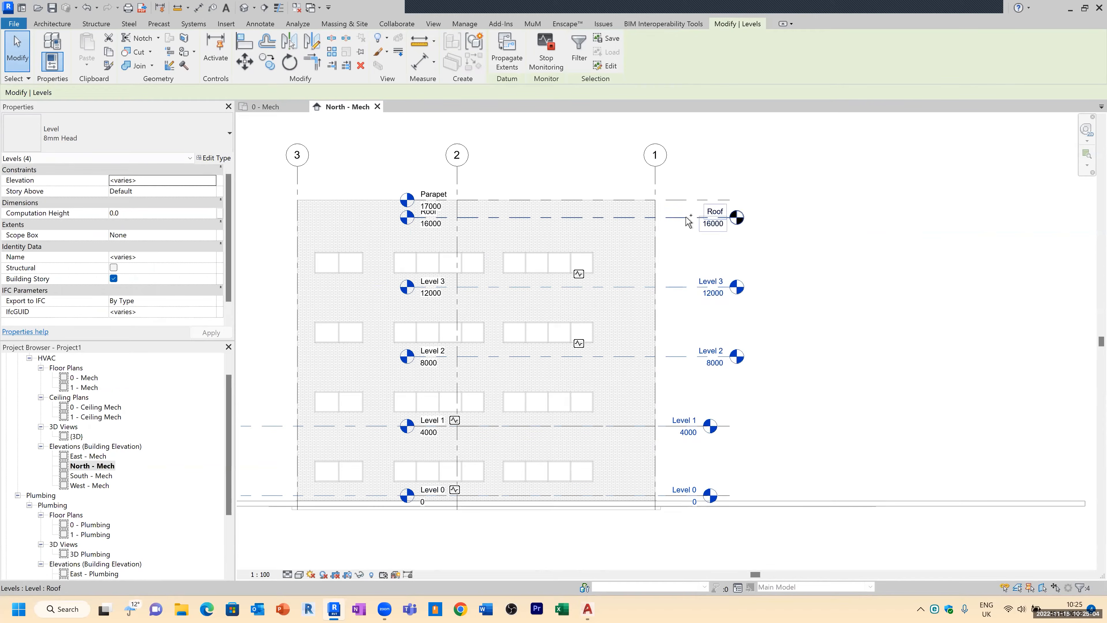
pyautogui.click(360, 51)
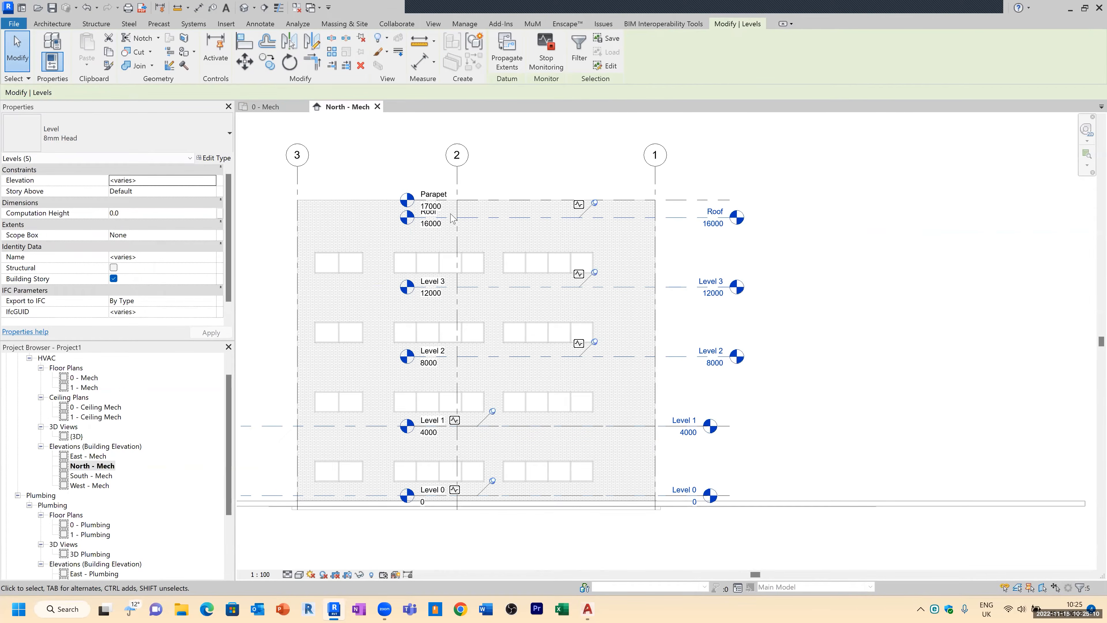
pyautogui.moveTo(231, 420); pyautogui.dragTo(234, 405)
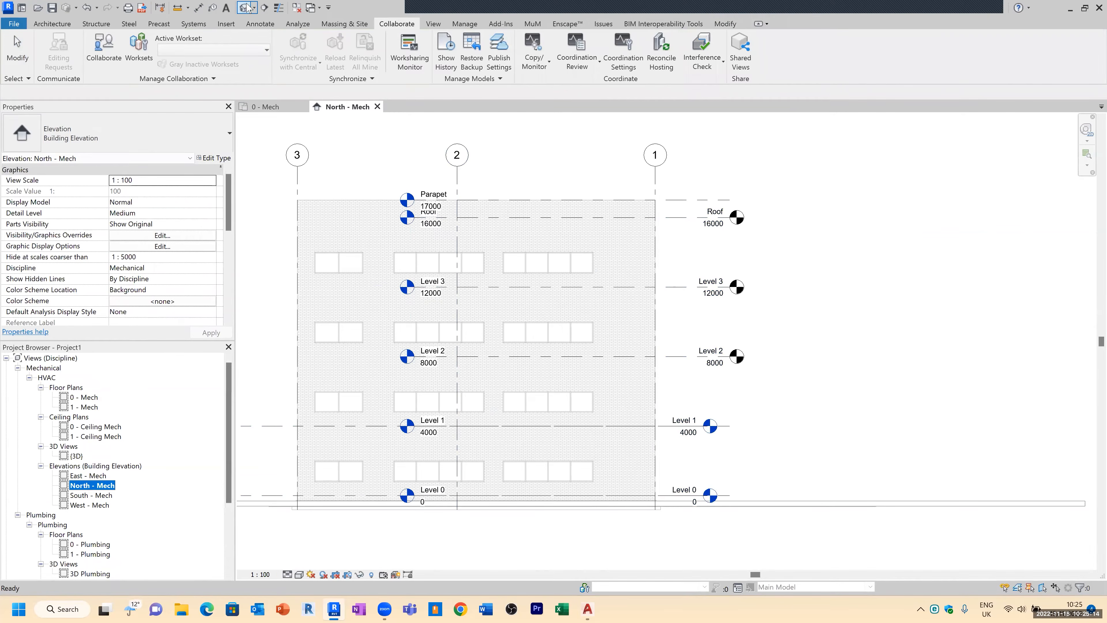
# Step: Open the 0 - Mech floor plan and duplicate the view
pyautogui.scroll(3, 682, 319)
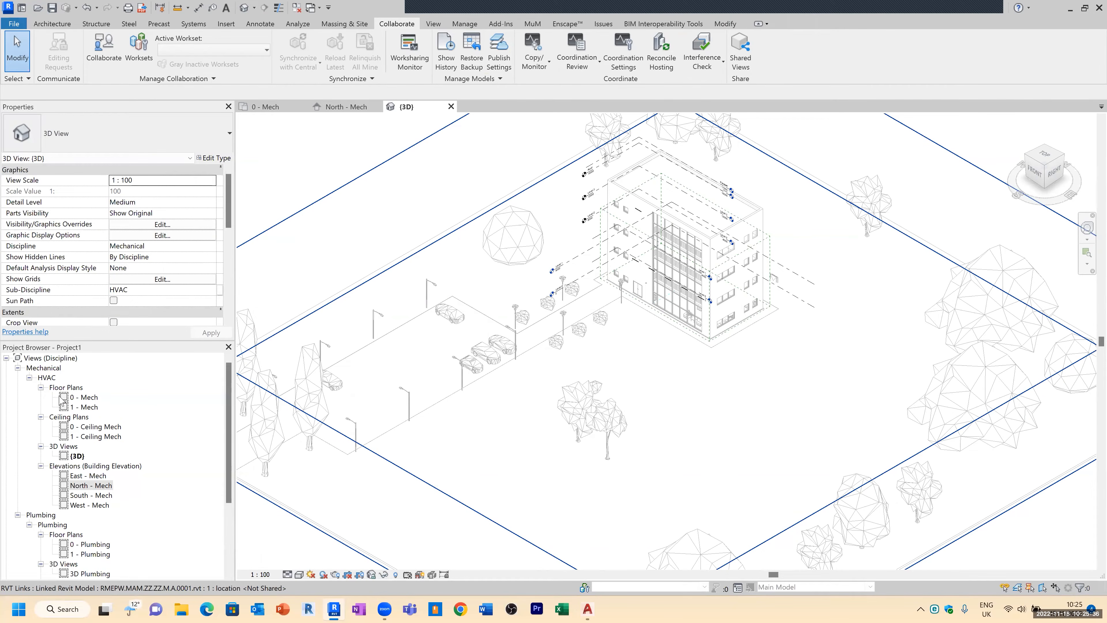
pyautogui.doubleClick(89, 397)
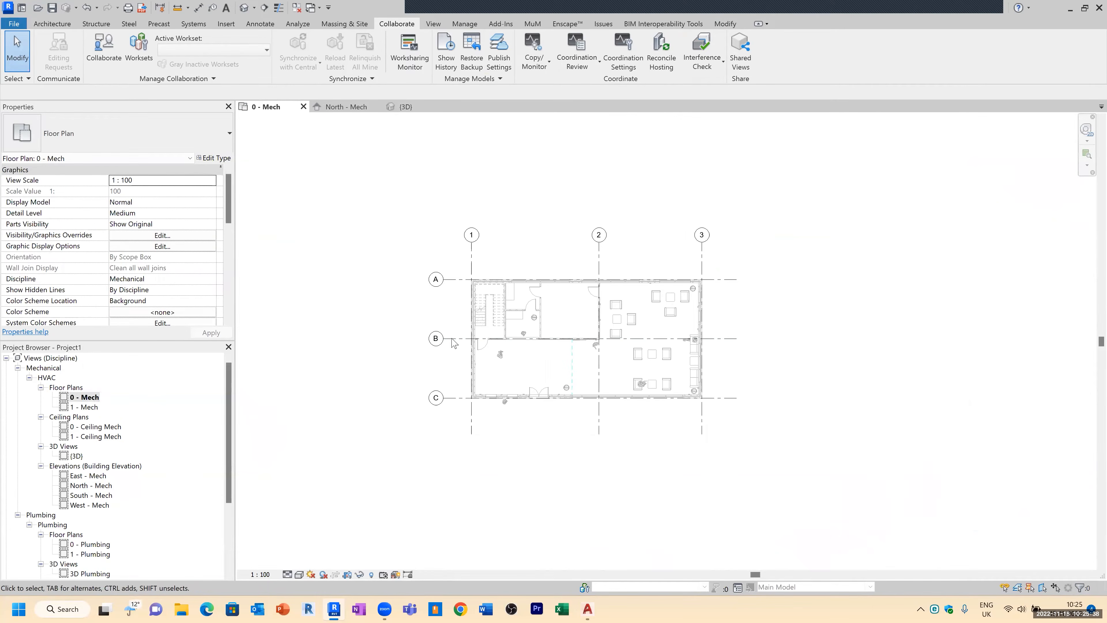
pyautogui.scroll(3, 542, 288)
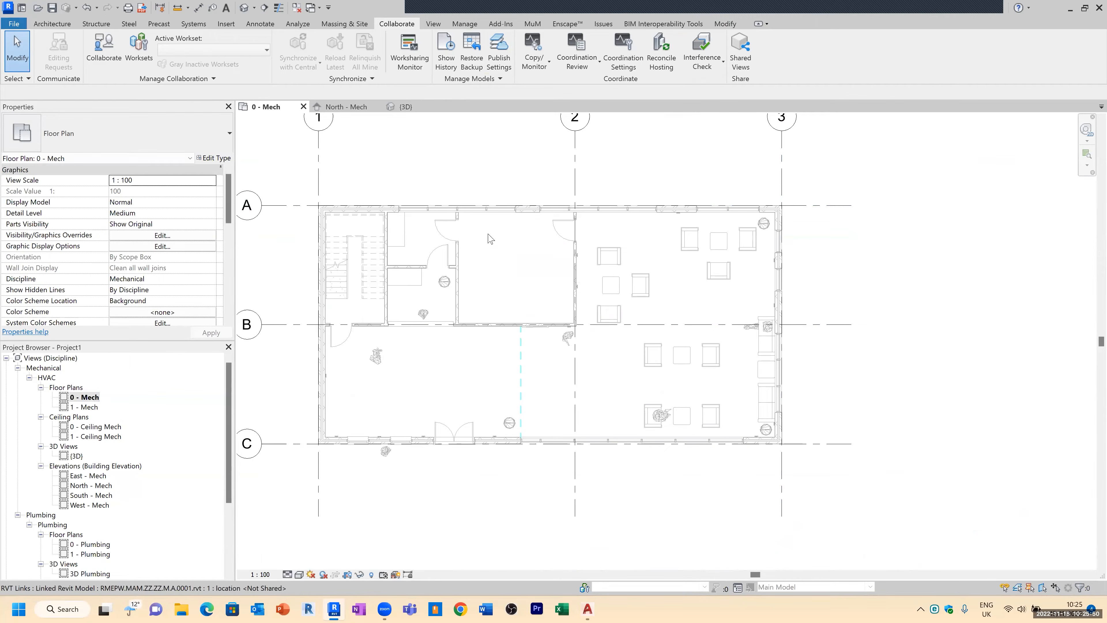
pyautogui.rightClick(92, 396)
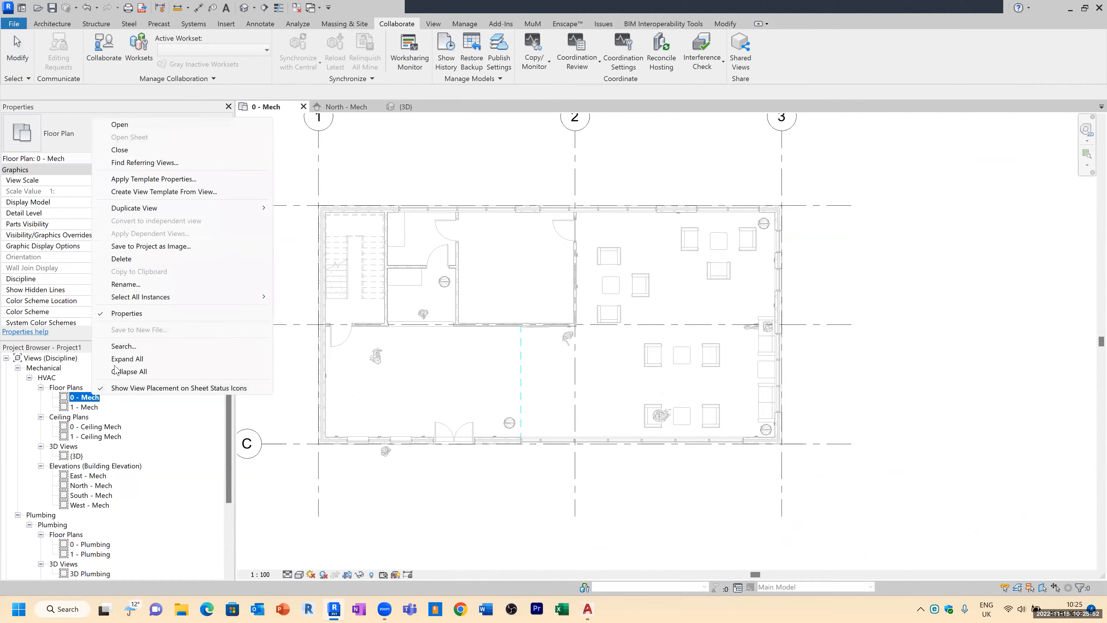
pyautogui.moveTo(176, 209)
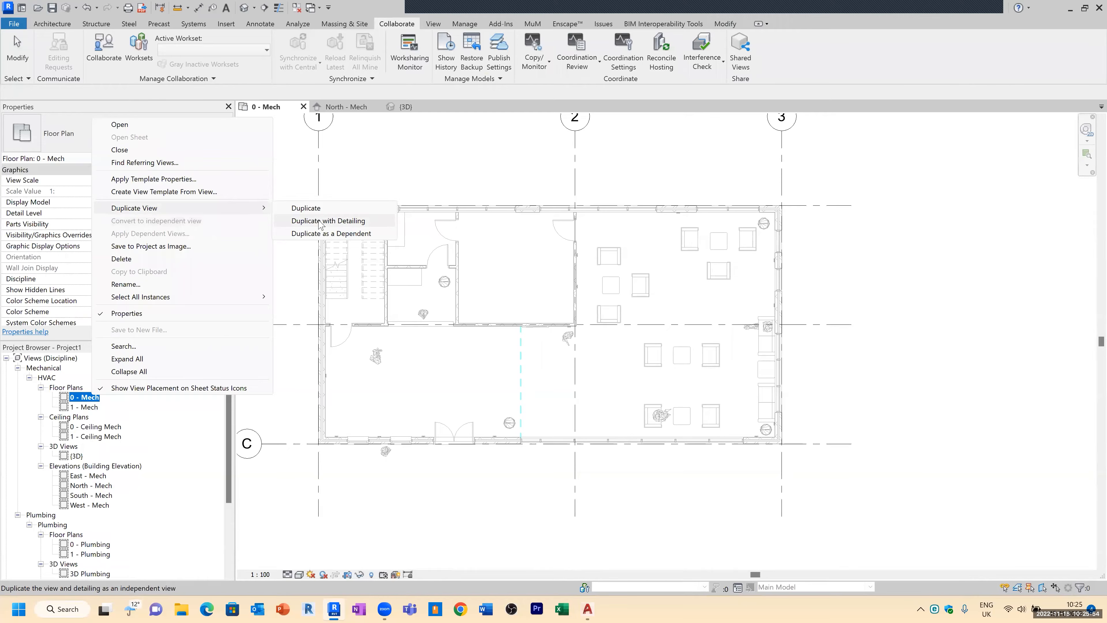
pyautogui.click(310, 208)
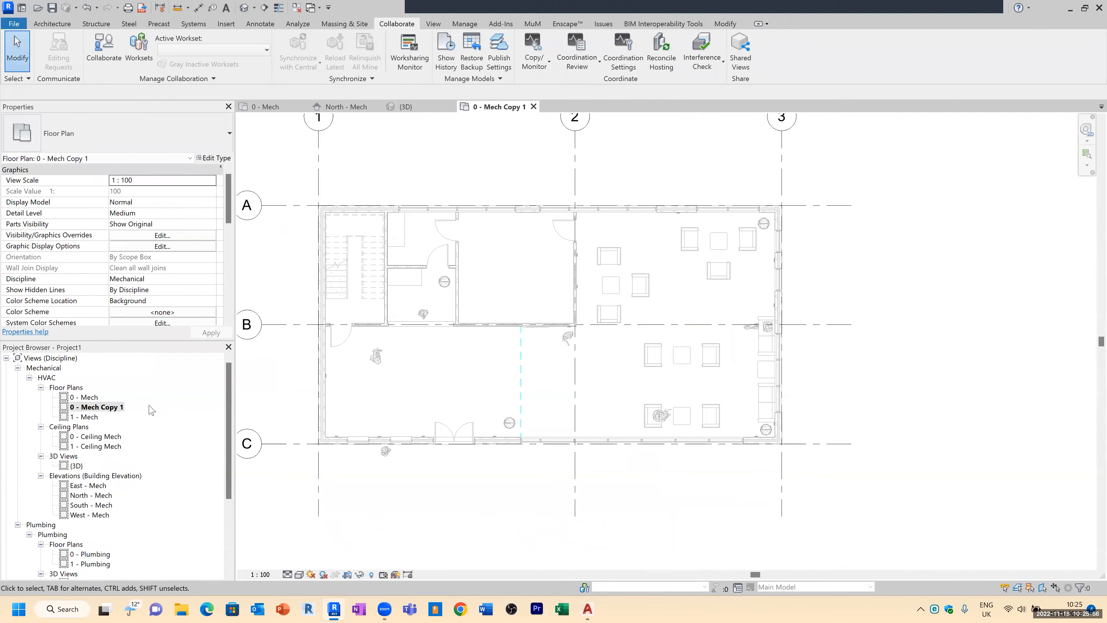
# Step: Rename the duplicated floor plan view to 0 SPACES
pyautogui.rightClick(120, 408)
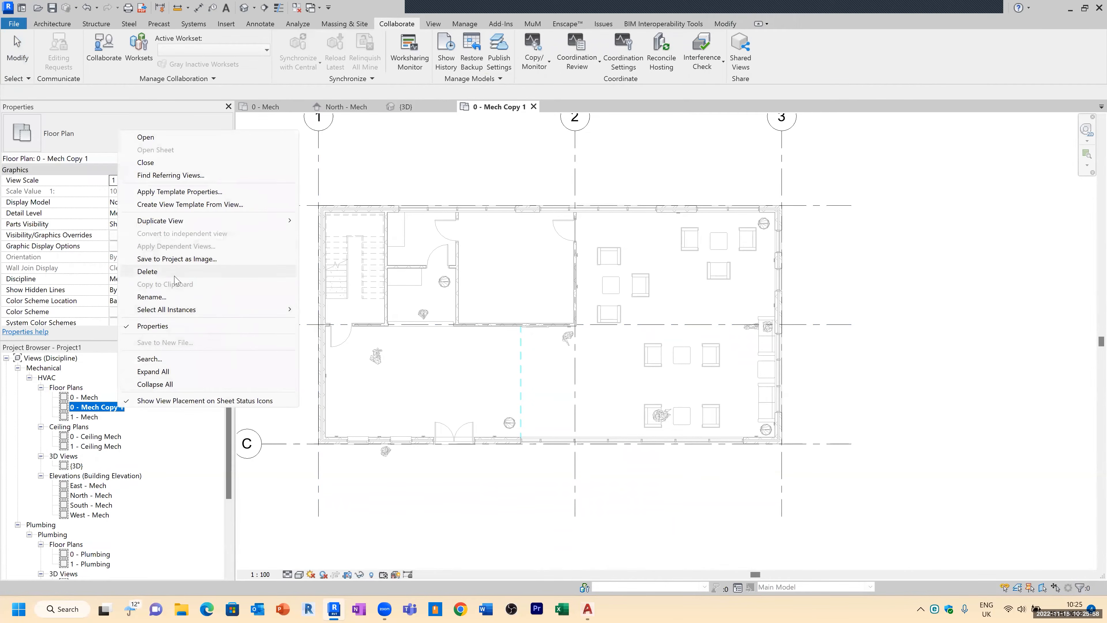
pyautogui.click(152, 297)
pyautogui.click(85, 410)
pyautogui.moveTo(77, 408); pyautogui.dragTo(156, 434)
pyautogui.write('SPACES')
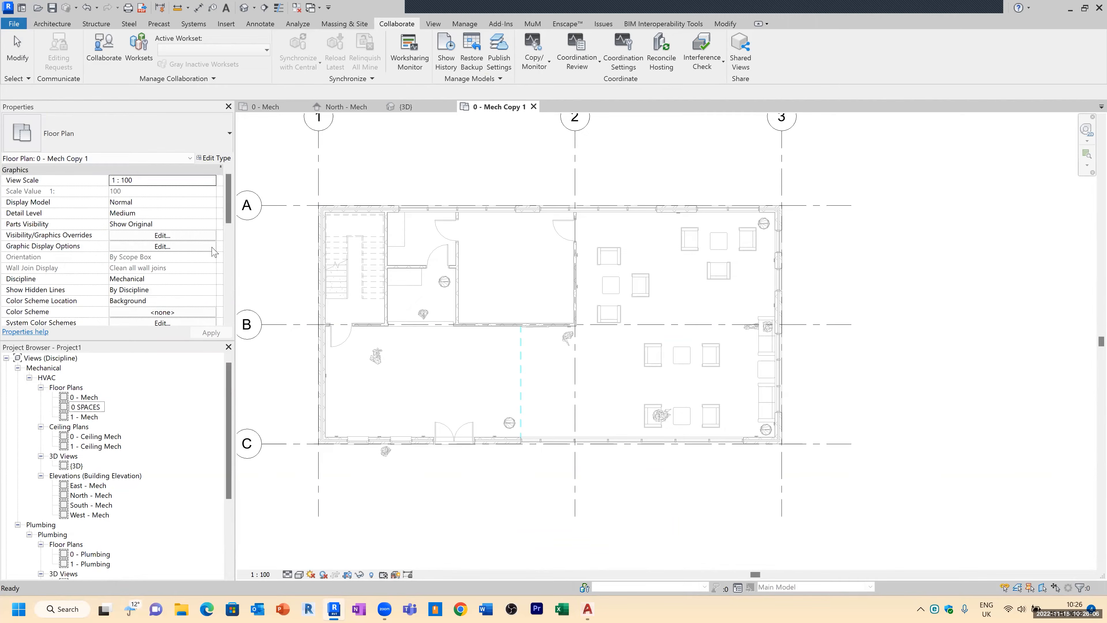
# Step: Set the 0 SPACES view's discipline to Coordination
pyautogui.click(211, 278)
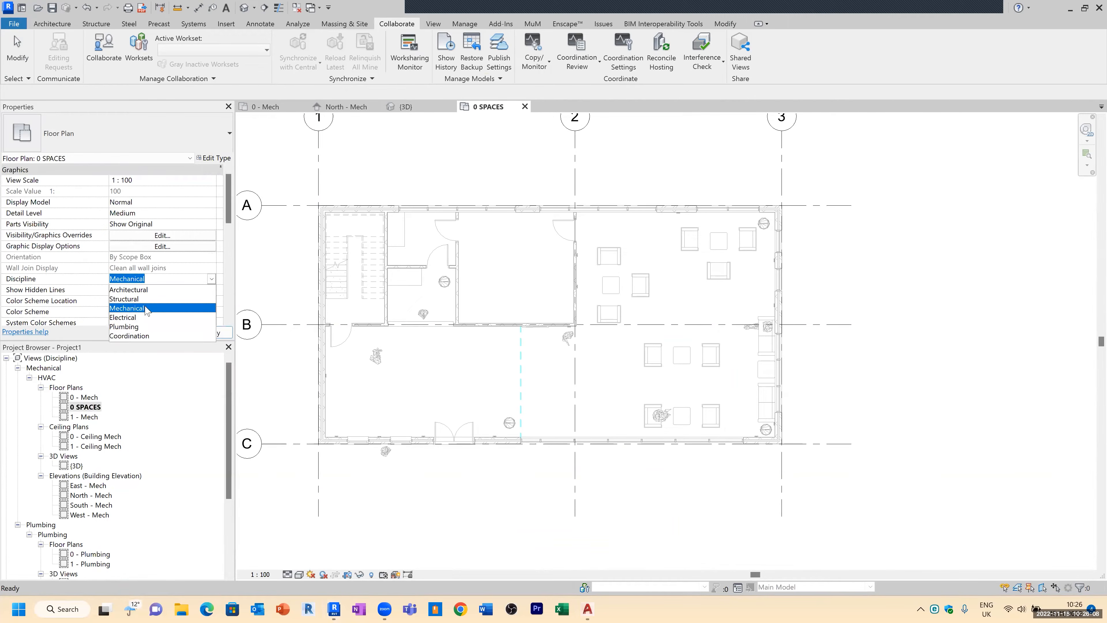
pyautogui.click(131, 336)
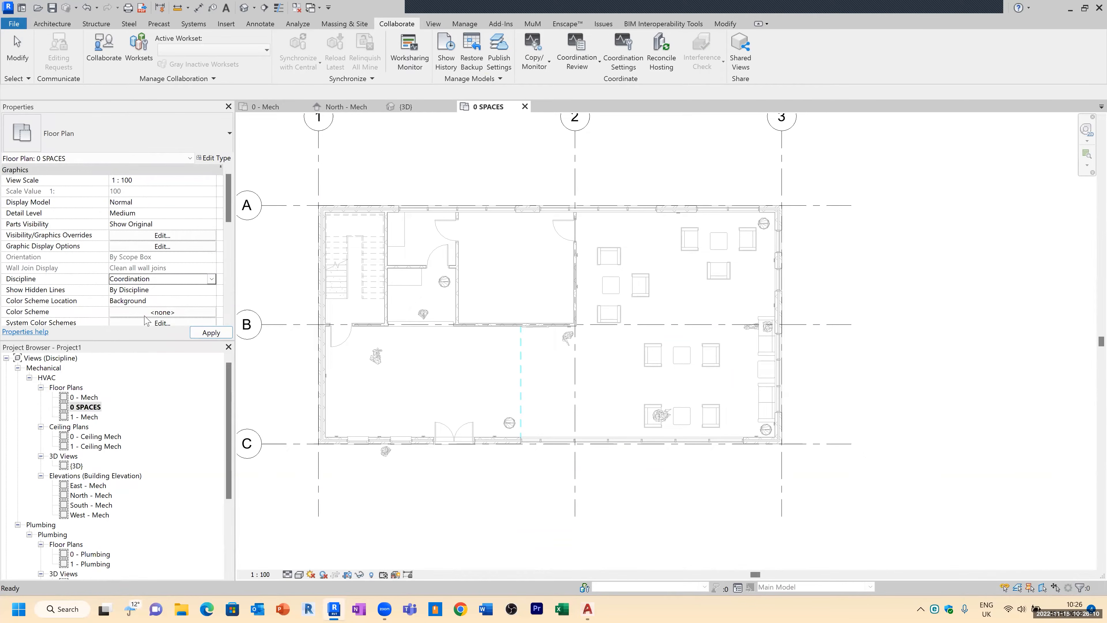
pyautogui.scroll(-2, 168, 299)
pyautogui.click(137, 291)
pyautogui.moveTo(137, 291); pyautogui.dragTo(104, 293)
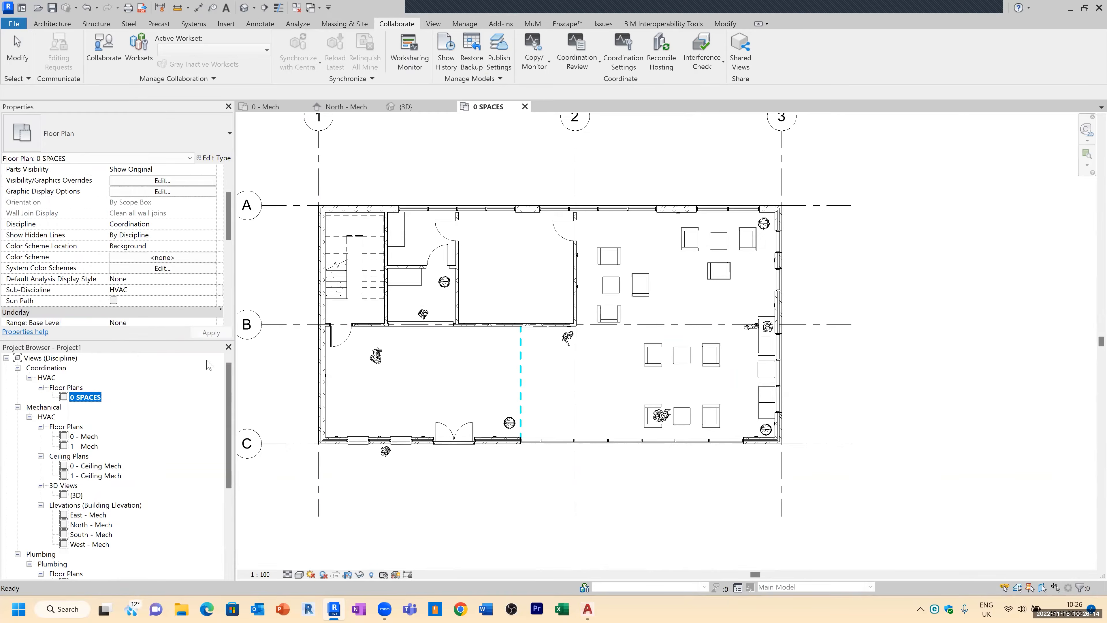
# Step: Set the South - Mech elevation's sub-discipline to SPACES
pyautogui.press('s')
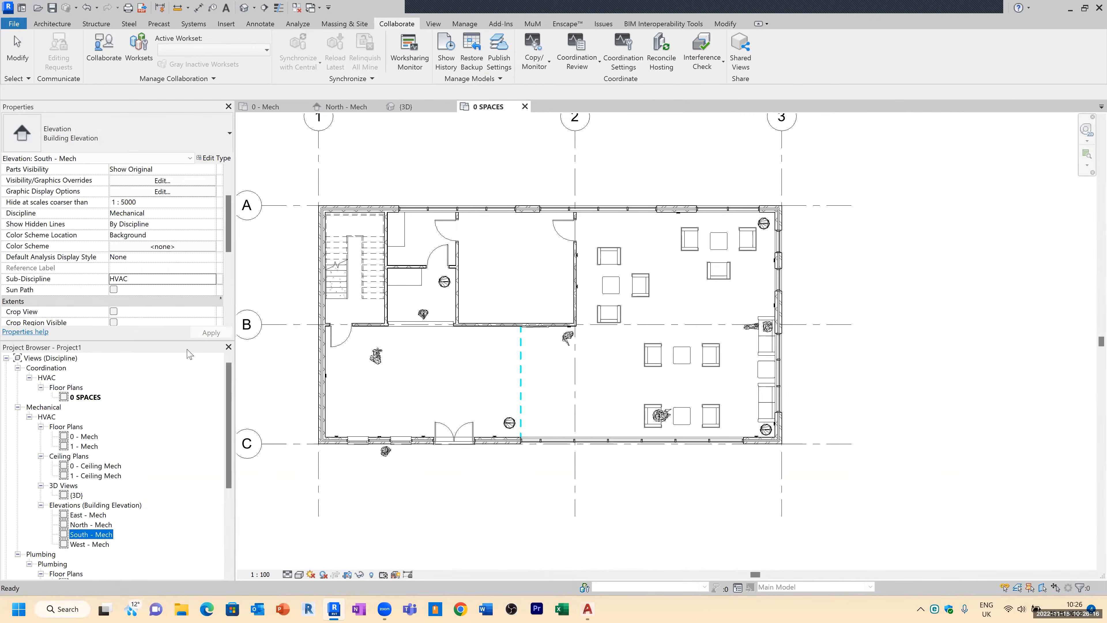
pyautogui.click(135, 283)
pyautogui.write('SPACES')
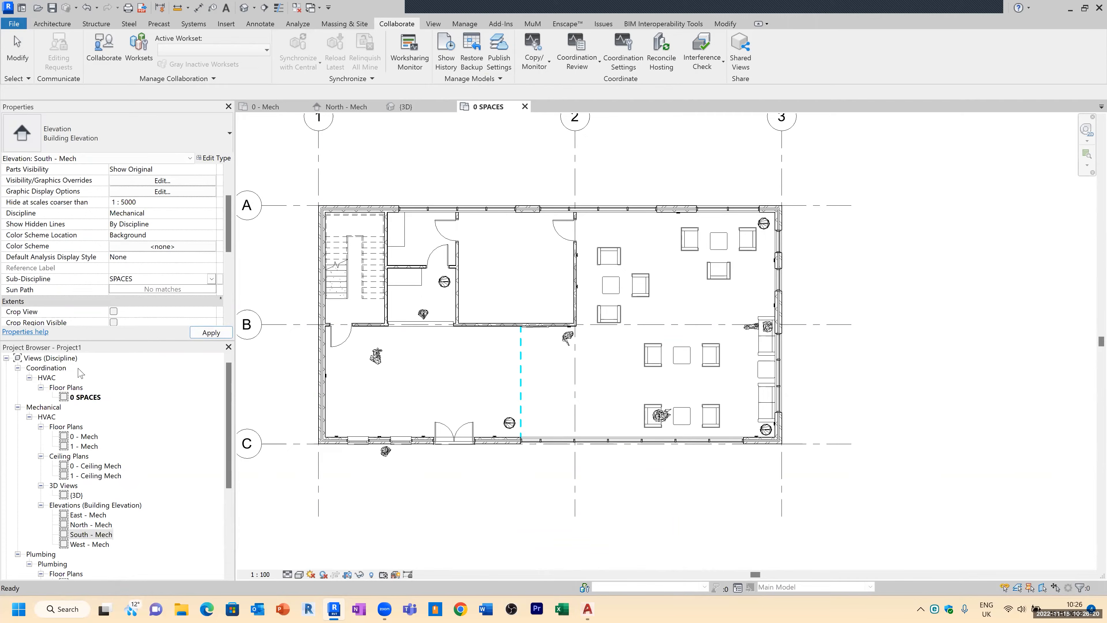
pyautogui.click(205, 332)
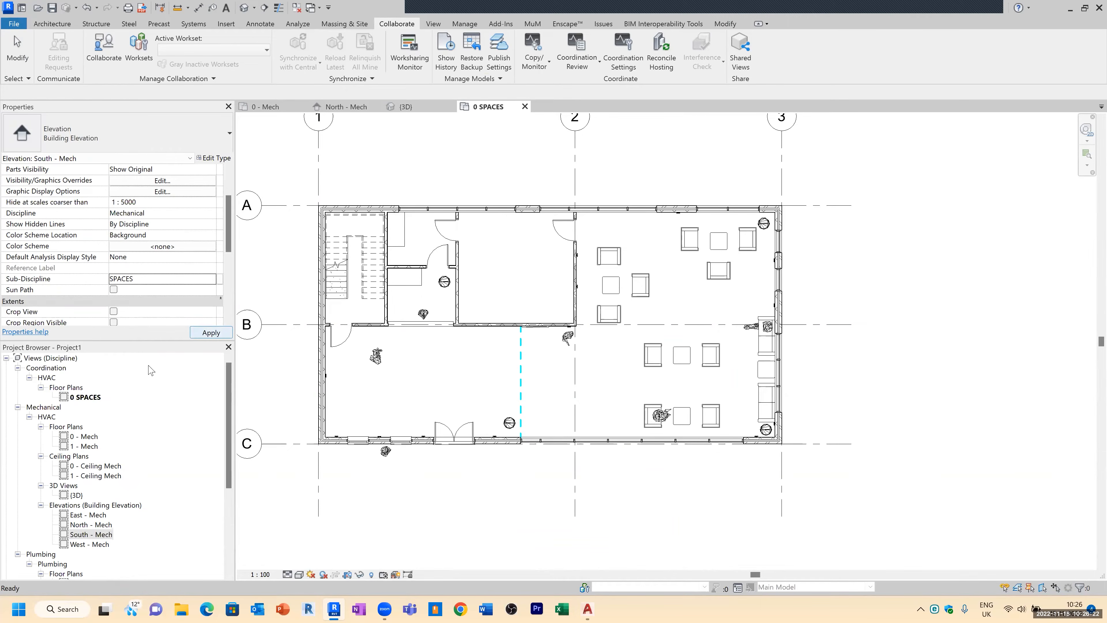
# Step: Set the 0 SPACES view's sub-discipline to SPACES
pyautogui.click(84, 396)
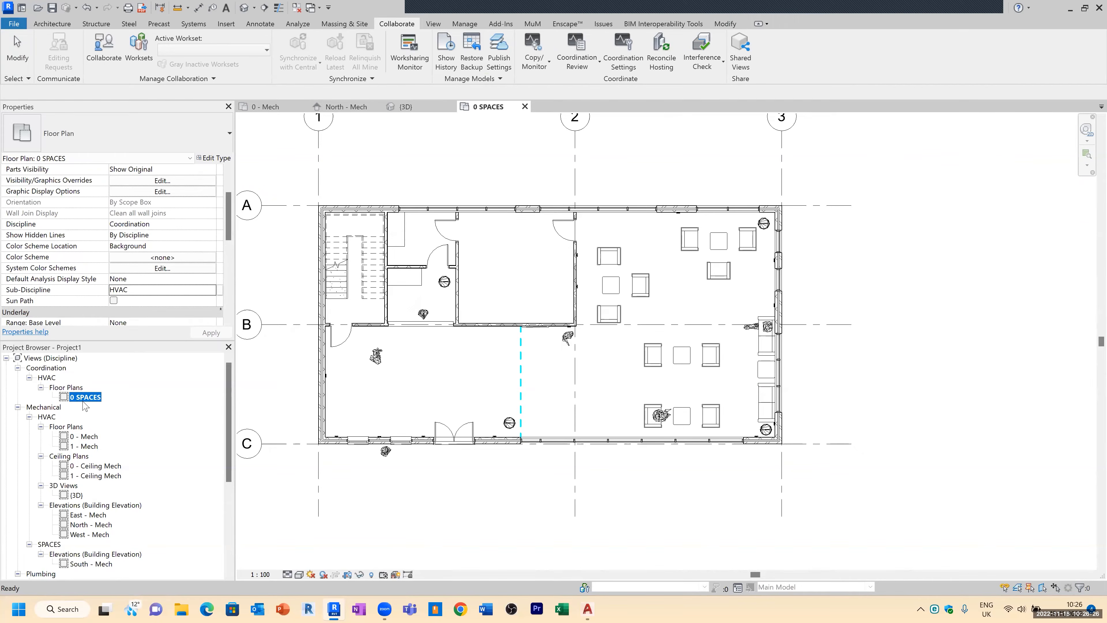
pyautogui.click(134, 289)
pyautogui.write('SPACES')
pyautogui.press('Return')
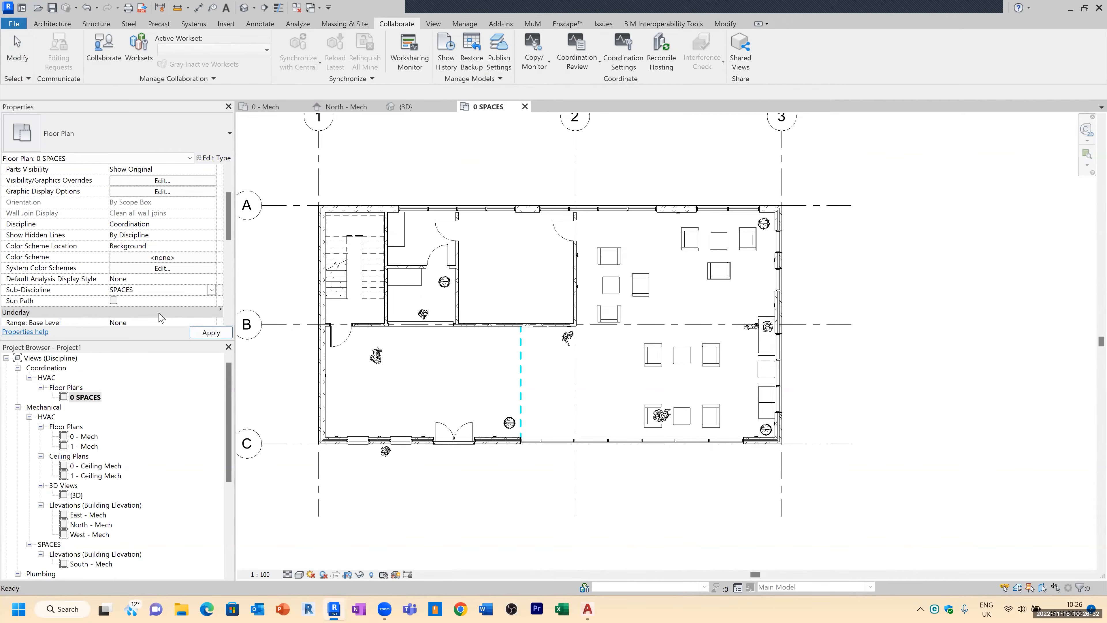
pyautogui.click(52, 370)
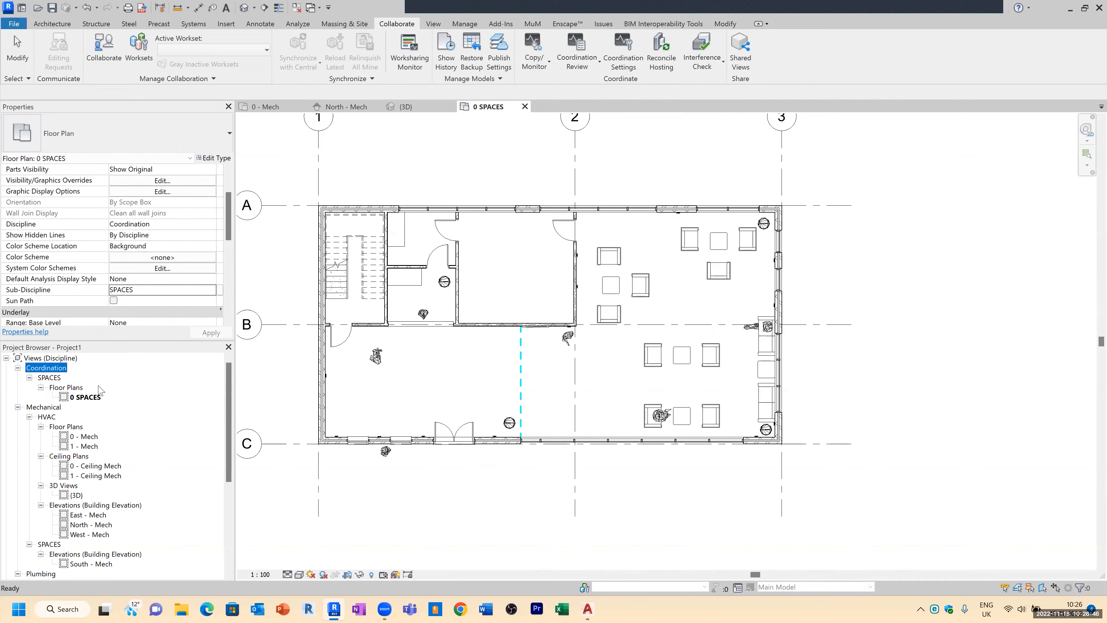
# Step: Hide the Furniture, Generic Models and Entourage categories in the 0 SPACES view's visibility/graphics overrides
pyautogui.scroll(2, 450, 273)
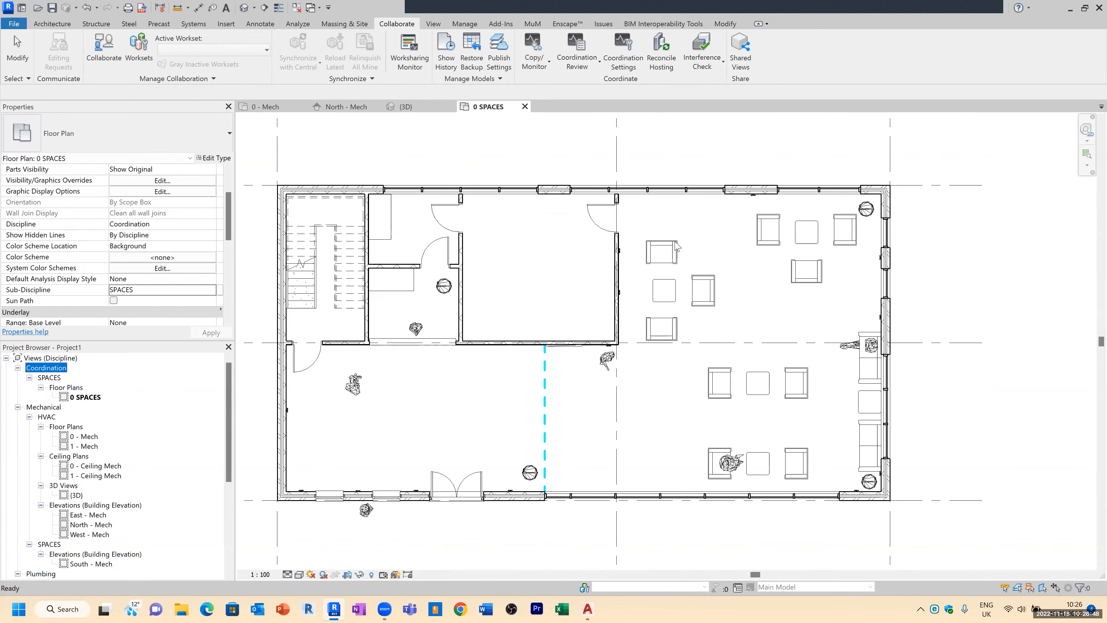
pyautogui.scroll(-1, 681, 242)
pyautogui.press('v')
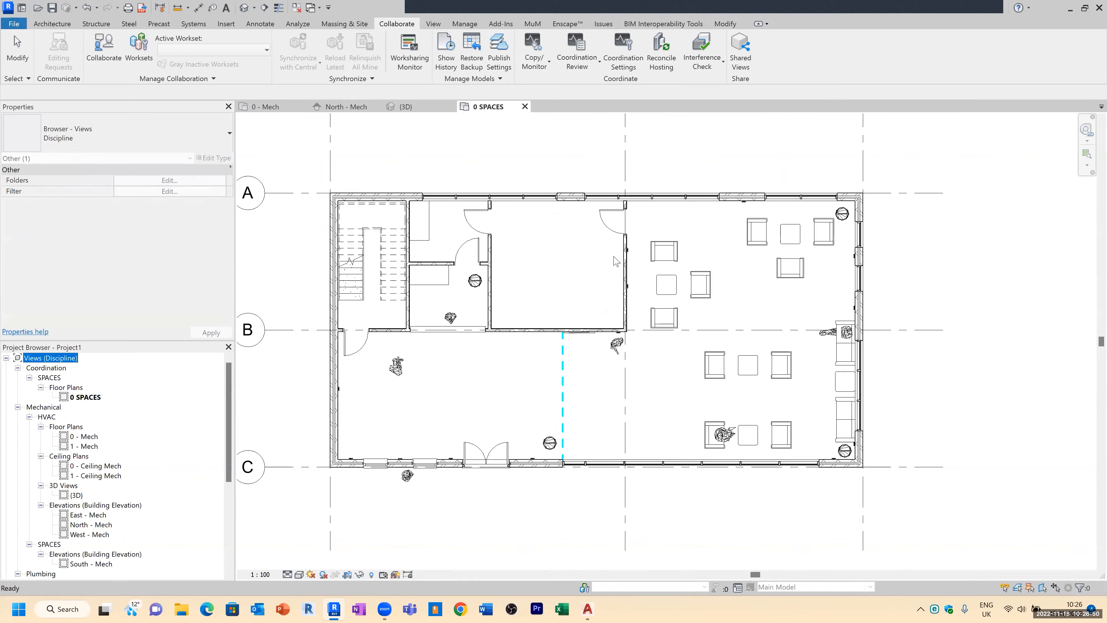
pyautogui.click(597, 265)
pyautogui.press('v')
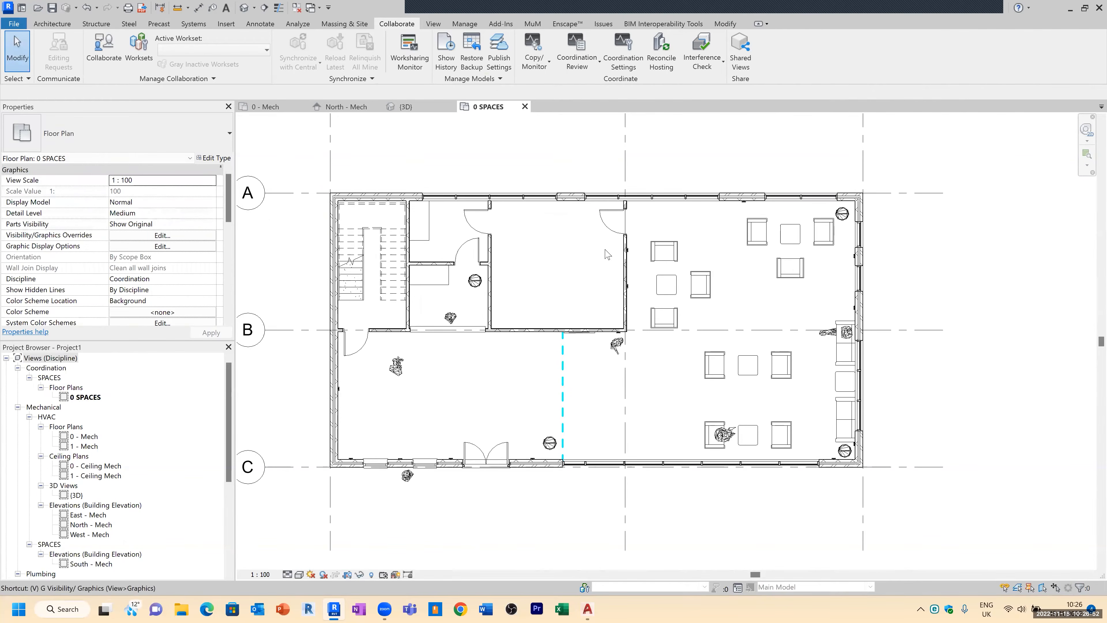
pyautogui.press('g')
pyautogui.scroll(-3, 303, 327)
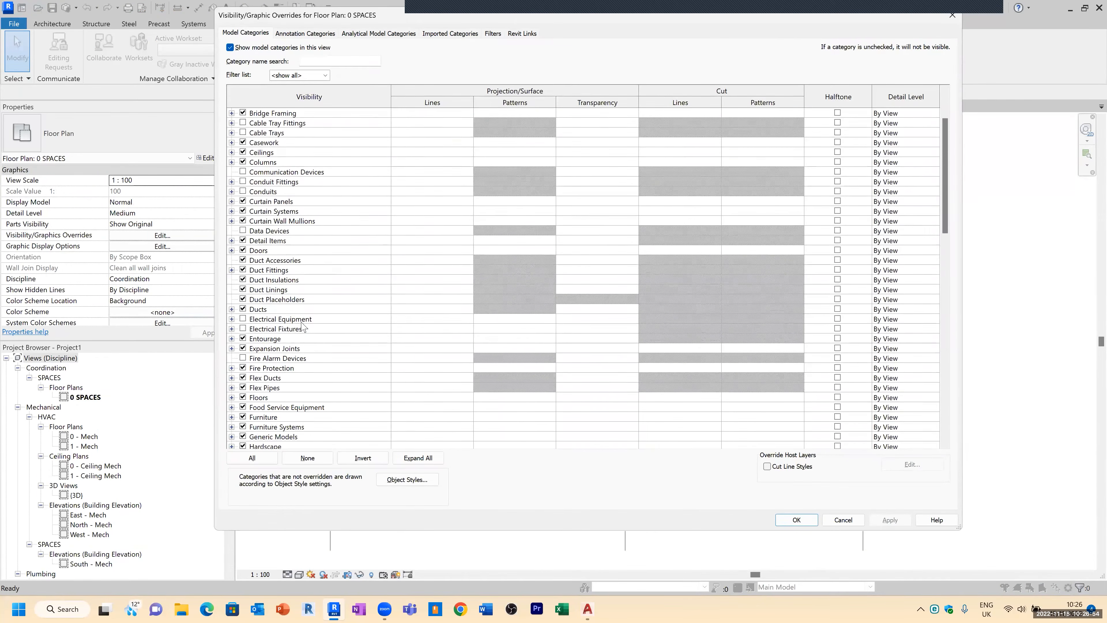
pyautogui.scroll(-1, 304, 328)
pyautogui.click(243, 388)
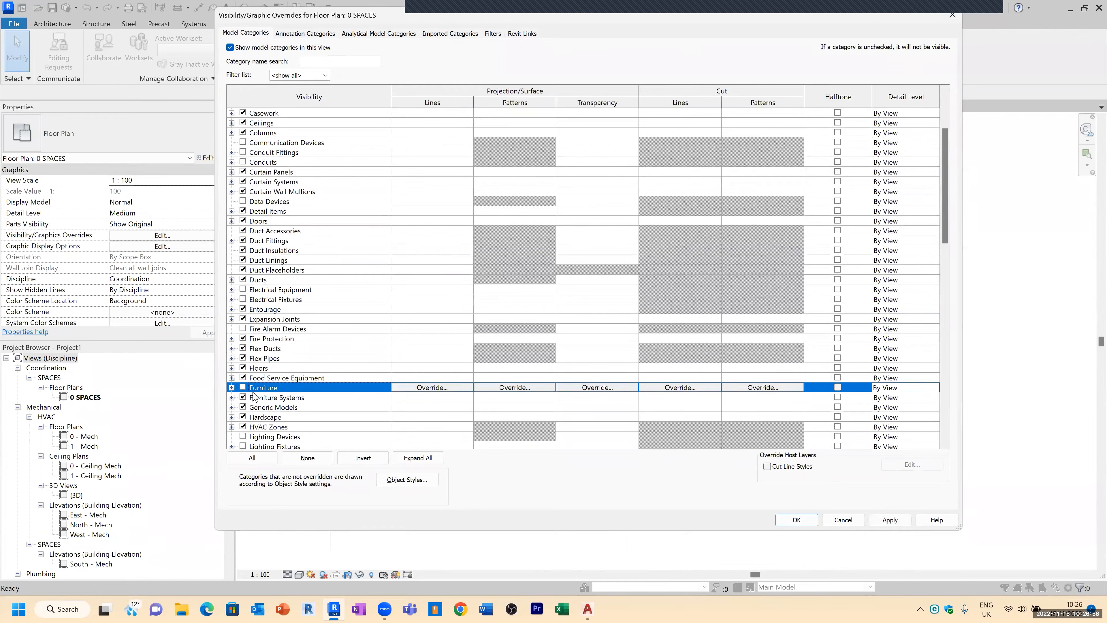
pyautogui.click(244, 408)
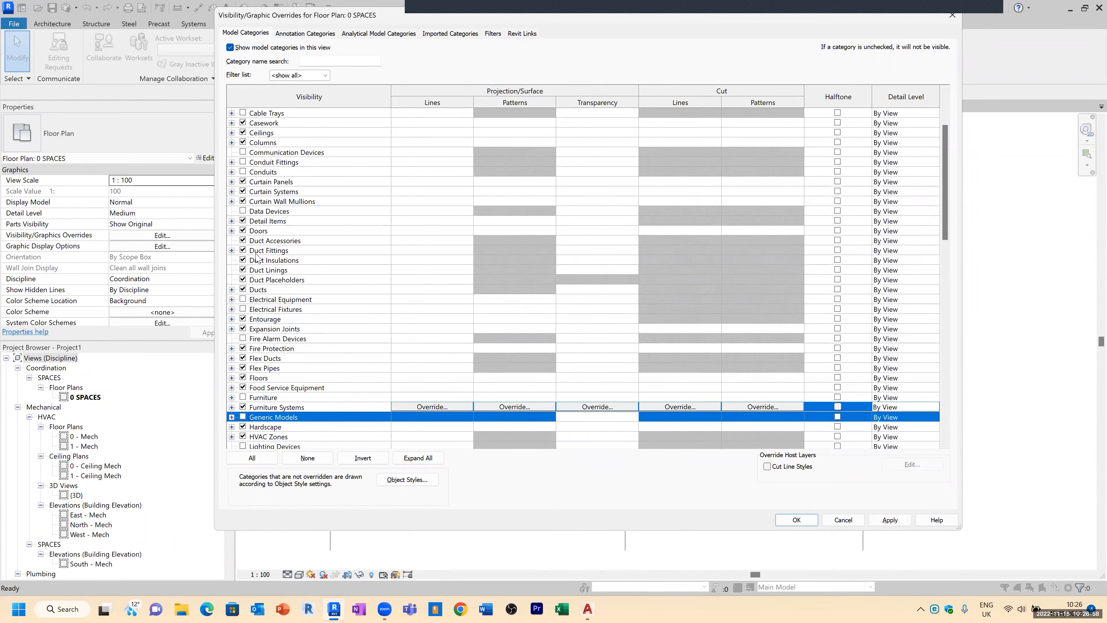
pyautogui.scroll(1, 279, 281)
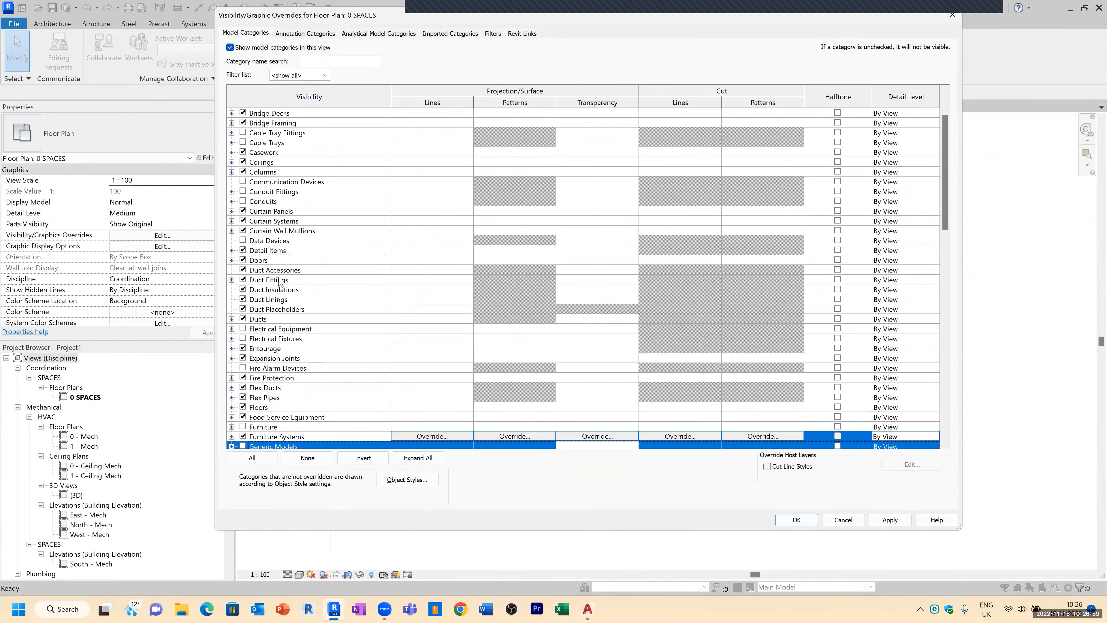
pyautogui.click(243, 348)
pyautogui.click(796, 519)
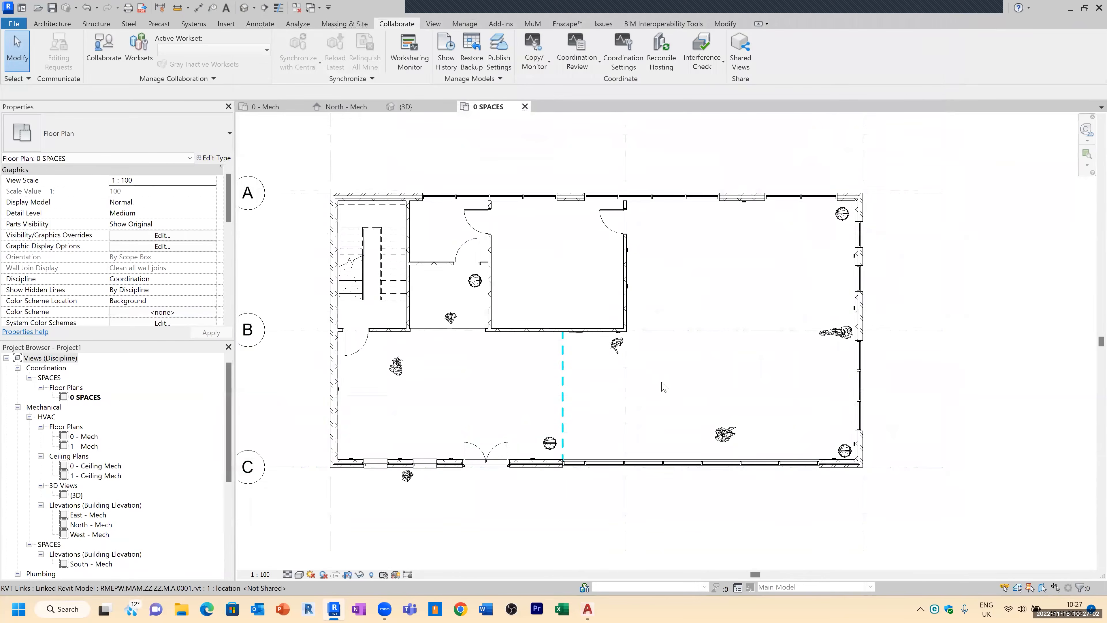
# Step: Identify the category of a linked tree symbol, then hide the Planting category in the 0 SPACES view
pyautogui.scroll(4, 610, 332)
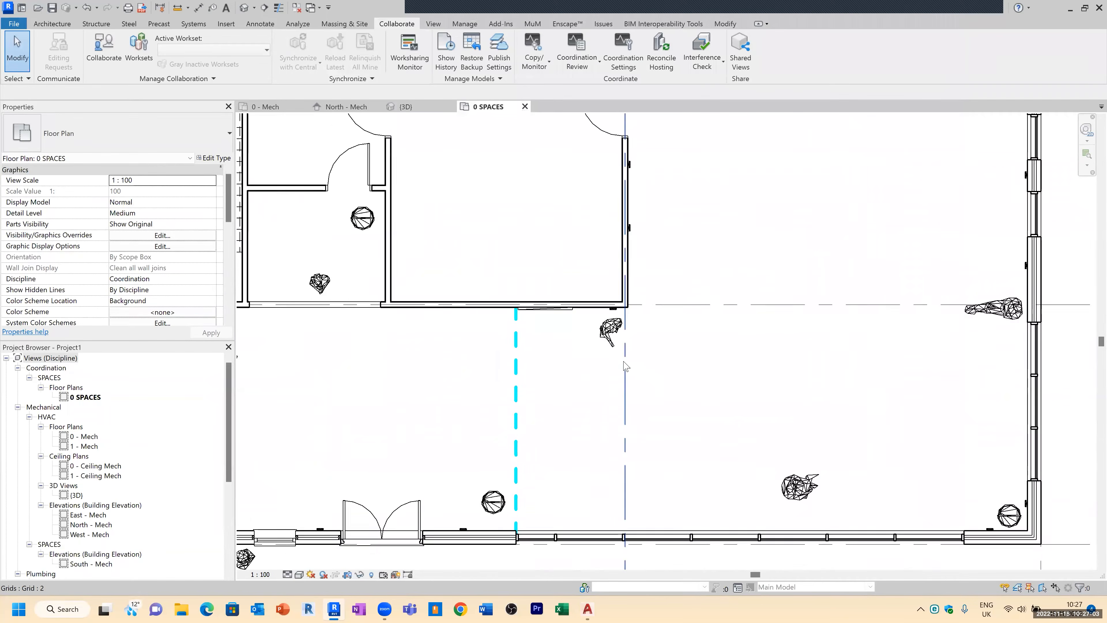
pyautogui.click(609, 325)
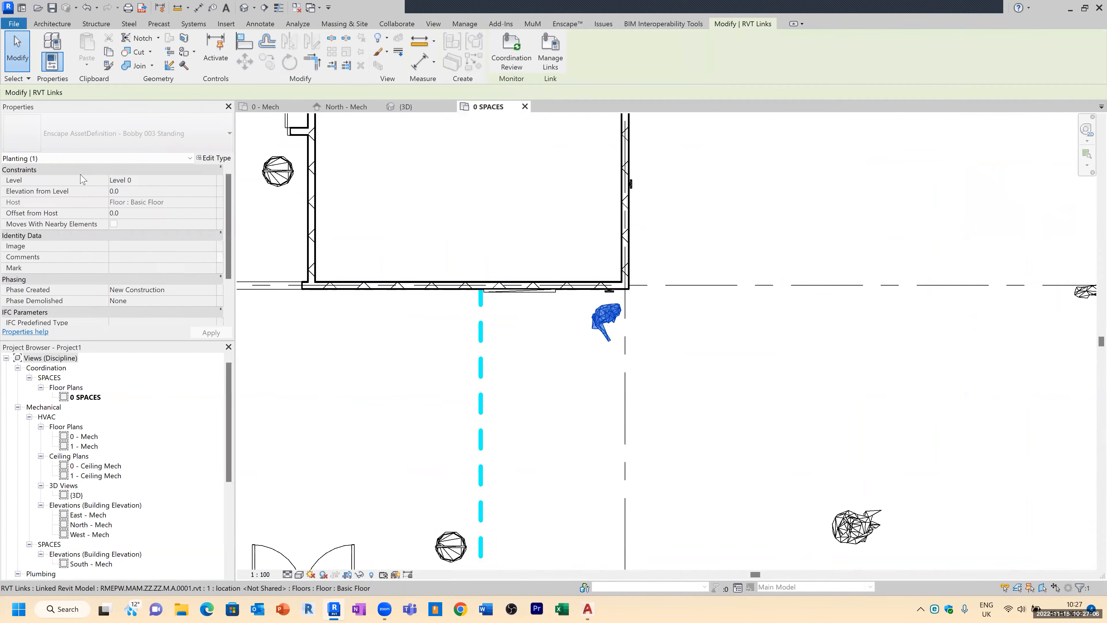
pyautogui.press('Escape')
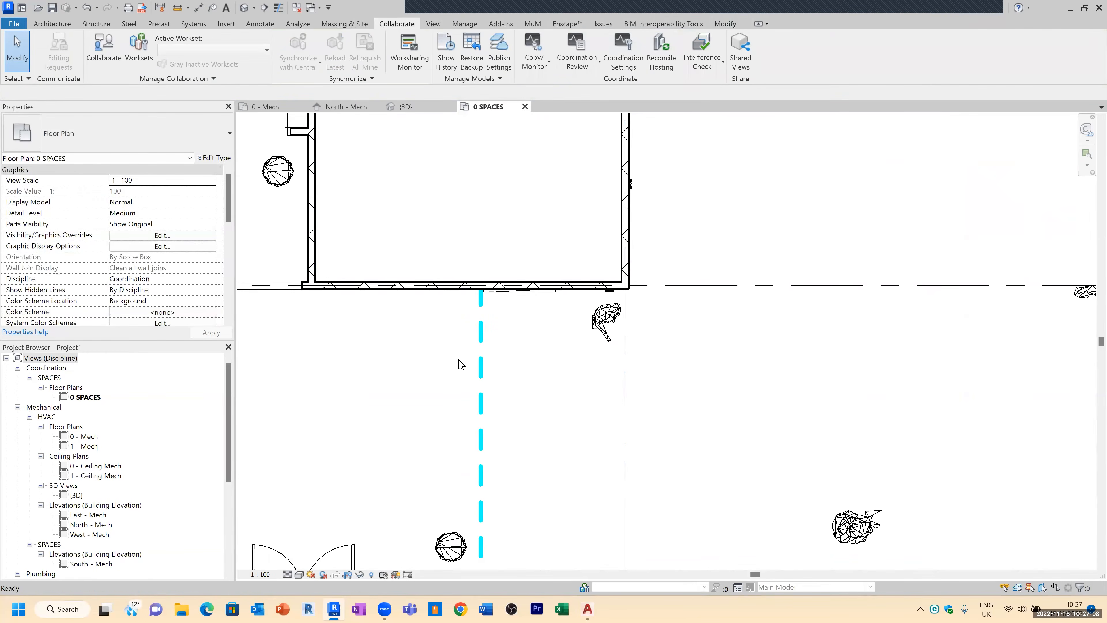
pyautogui.press('v')
pyautogui.press('v')
pyautogui.scroll(-4, 286, 375)
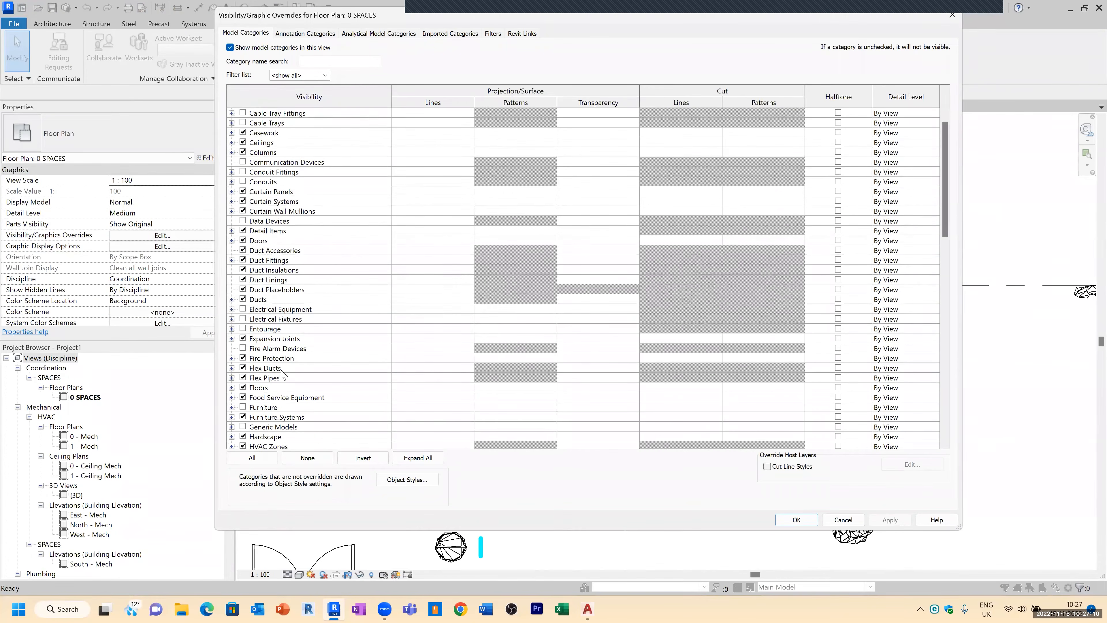
pyautogui.scroll(-6, 285, 376)
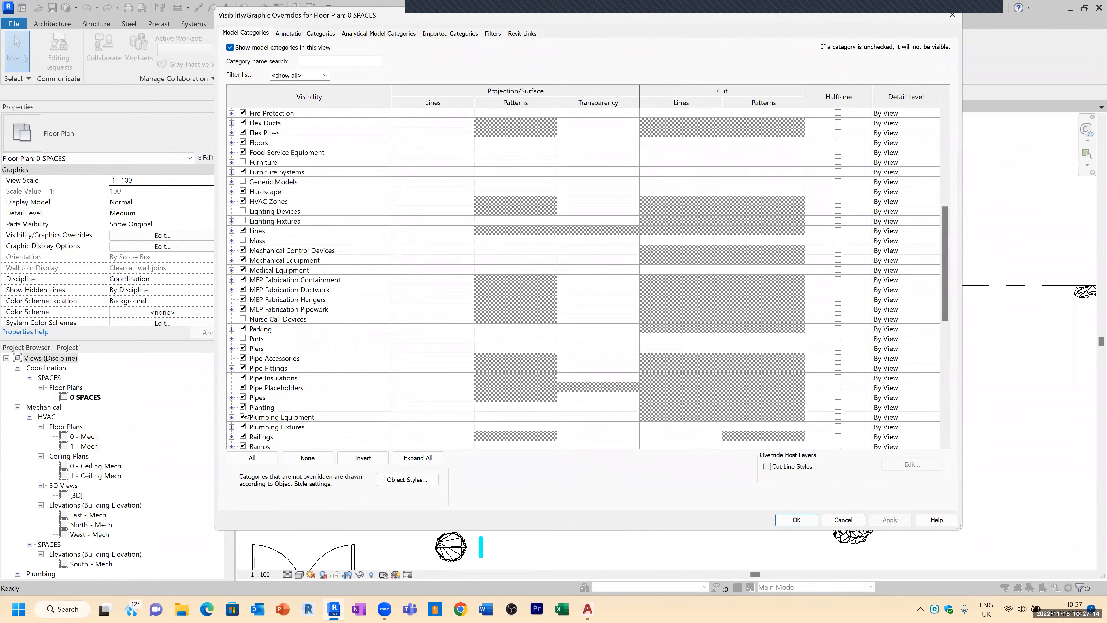
pyautogui.click(244, 407)
pyautogui.click(796, 520)
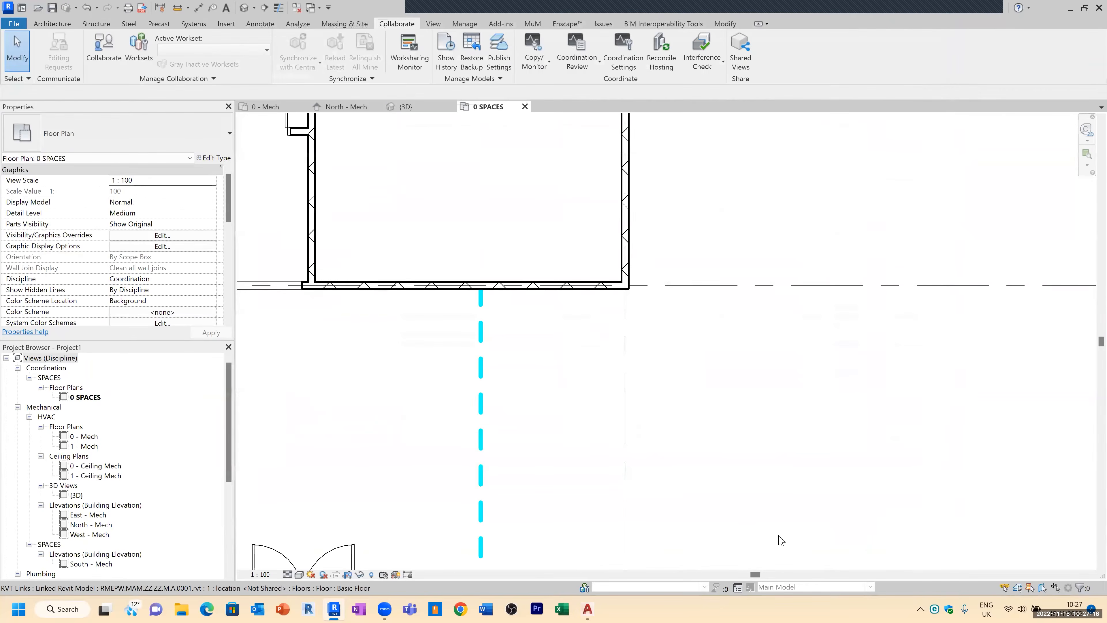
# Step: Duplicate the 0 SPACES floor plan view with detailing
pyautogui.scroll(-3, 584, 343)
pyautogui.scroll(2, 422, 362)
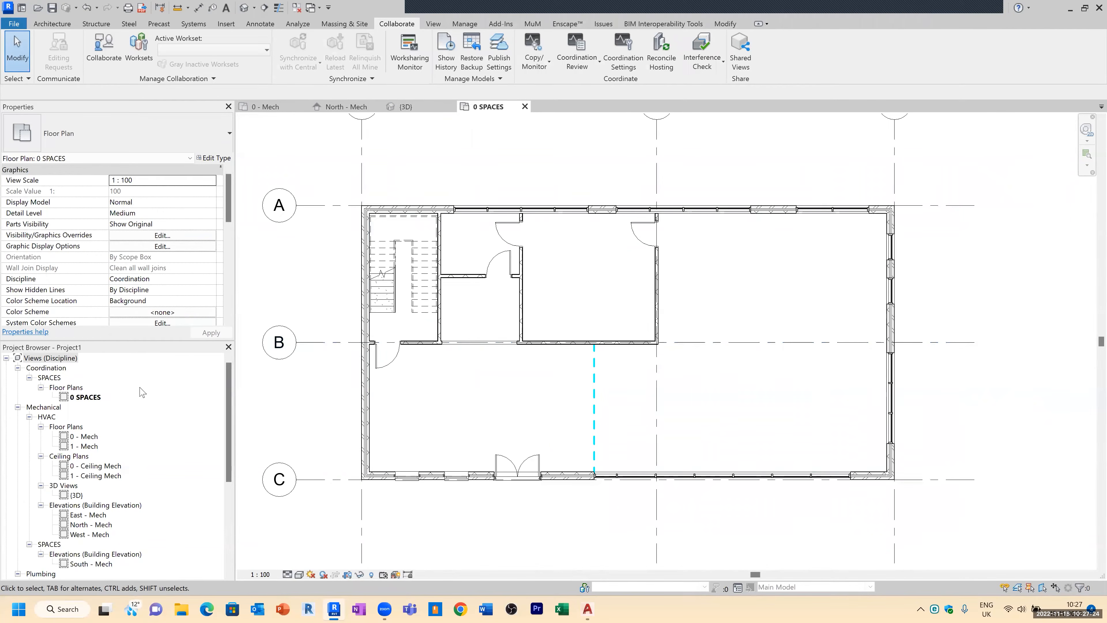
pyautogui.rightClick(83, 397)
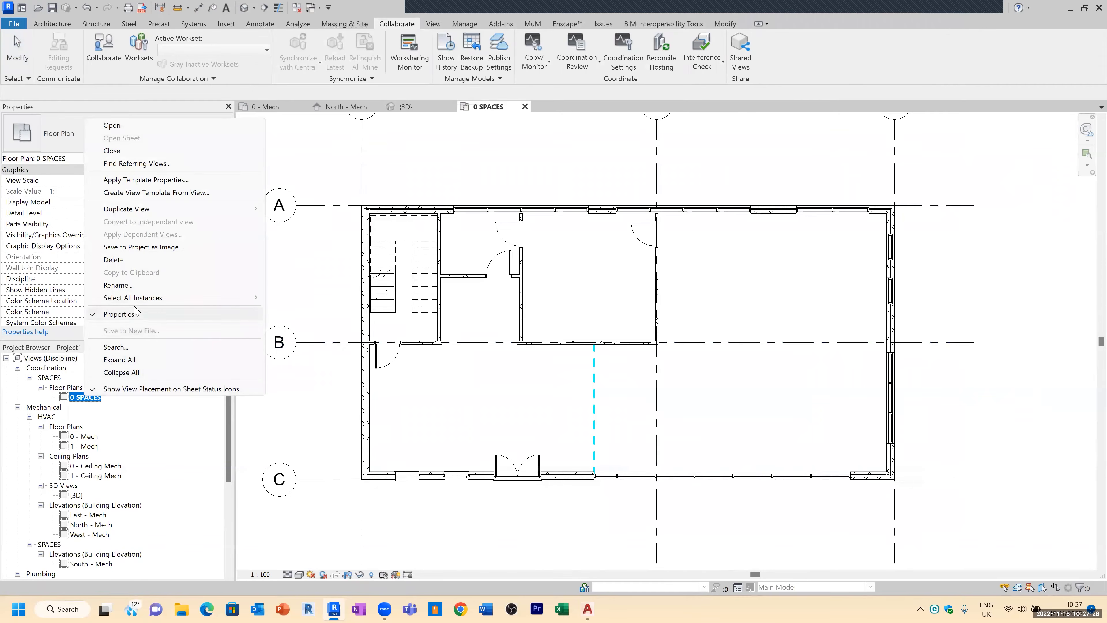
pyautogui.moveTo(227, 209)
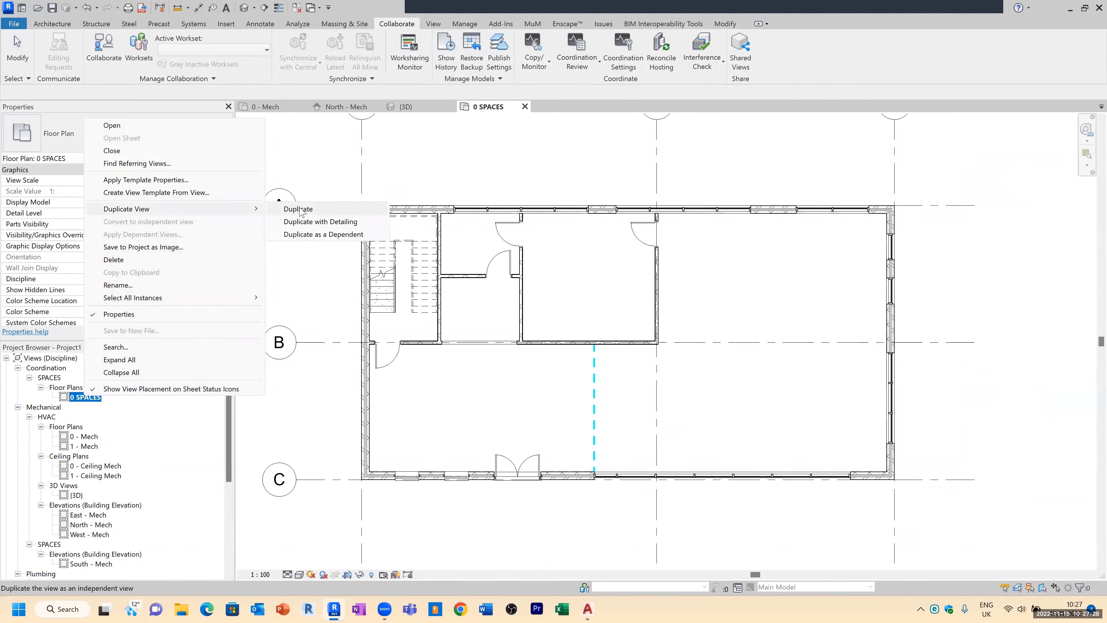
pyautogui.click(321, 223)
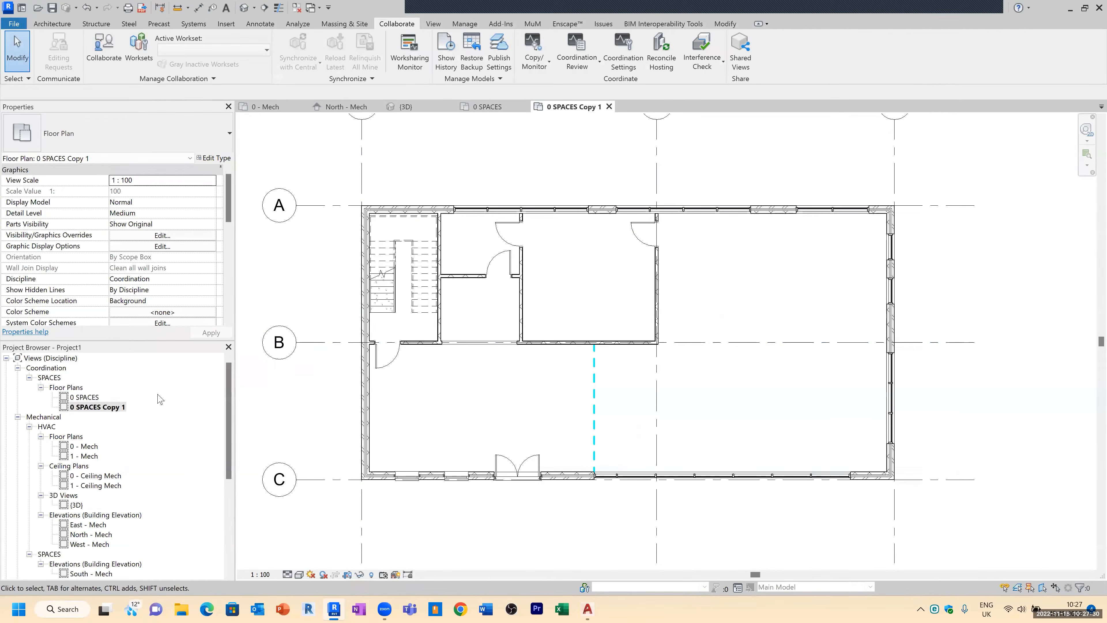
# Step: Rename the duplicated view to 0 ROOMS
pyautogui.rightClick(119, 407)
pyautogui.click(153, 295)
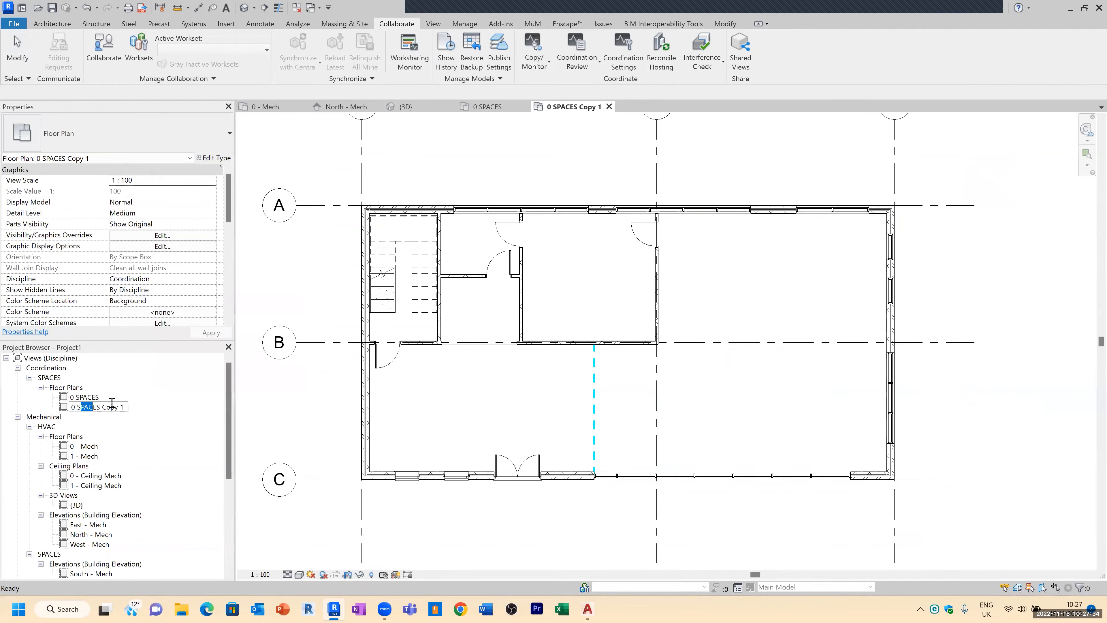
pyautogui.write('0')
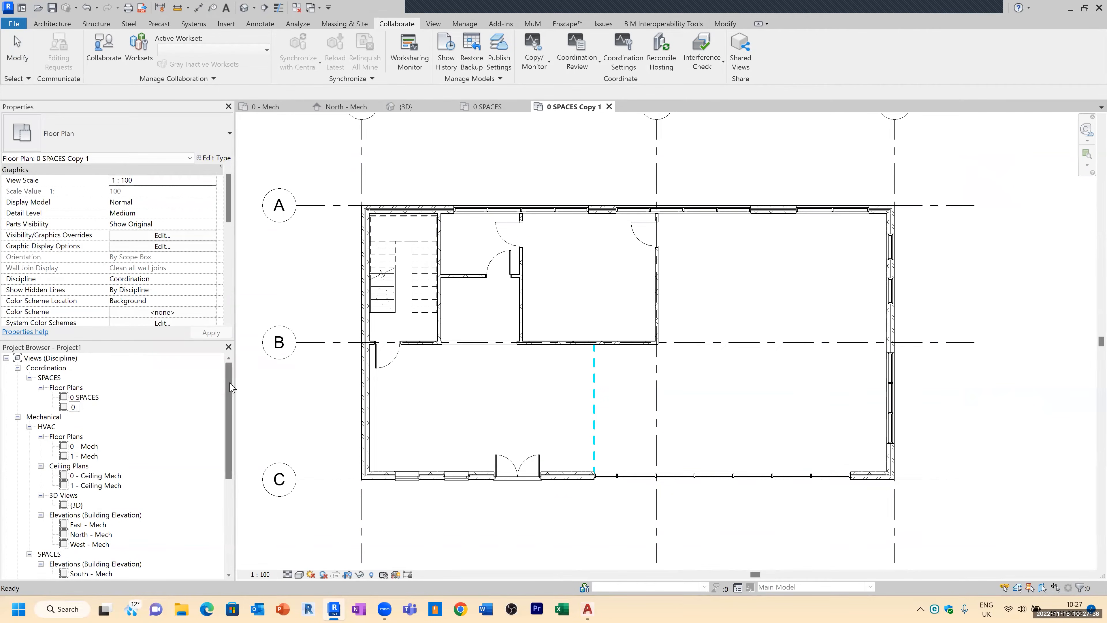
pyautogui.write(' ROOMS')
pyautogui.click(304, 384)
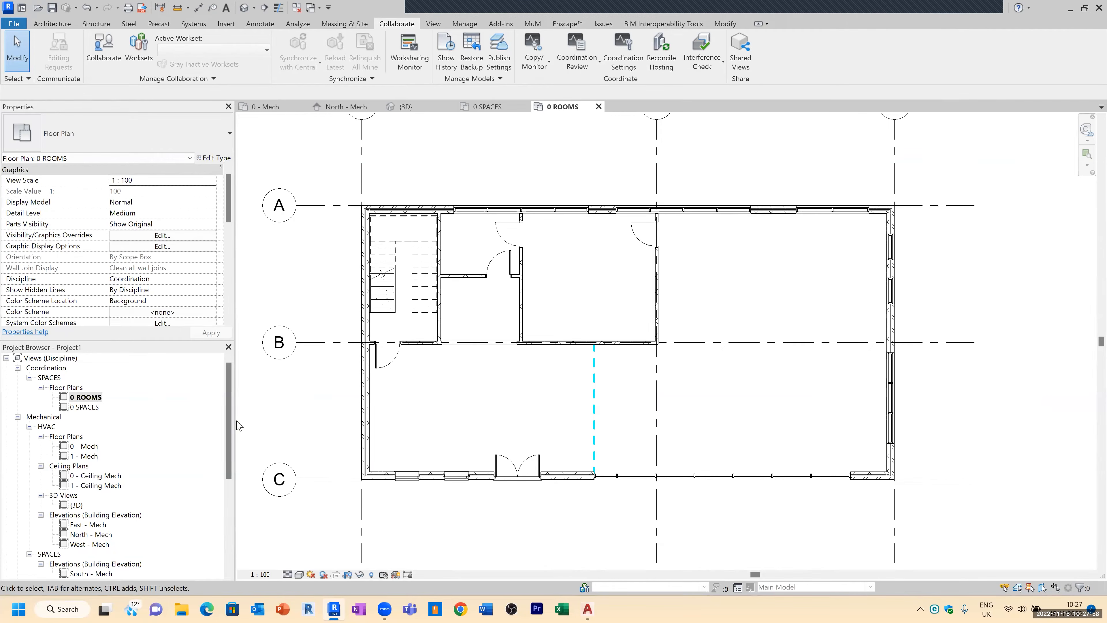
# Step: Turn on the Rooms category with its Color Fill, Interior Fill and Reference subcategories in the 0 ROOMS view's visibility overrides
pyautogui.click(514, 352)
pyautogui.press('Escape')
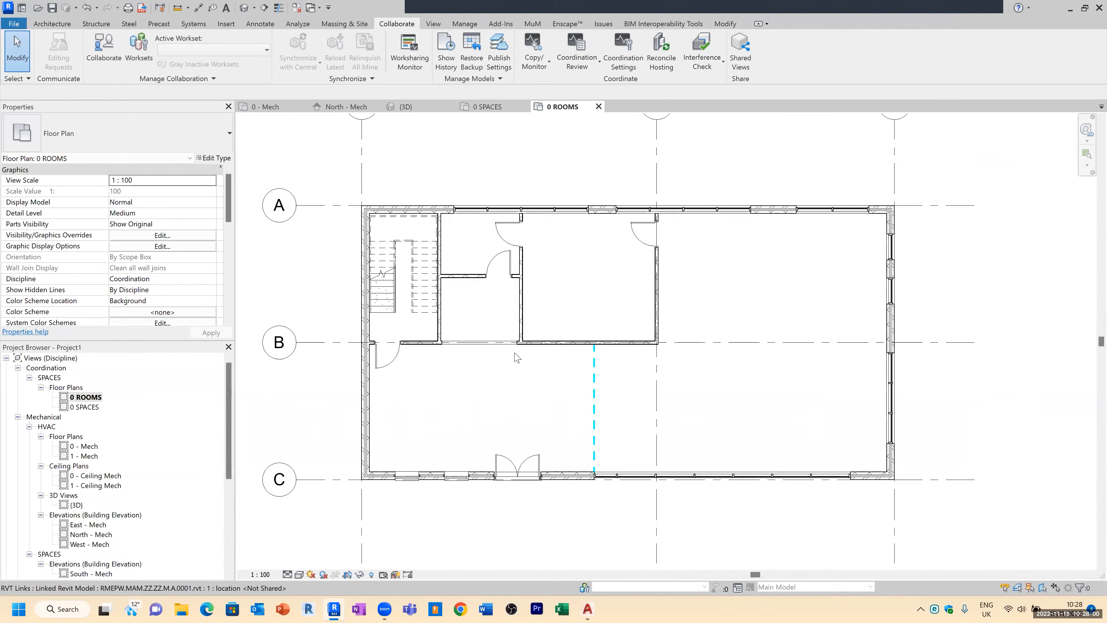
pyautogui.press('v')
pyautogui.press('v')
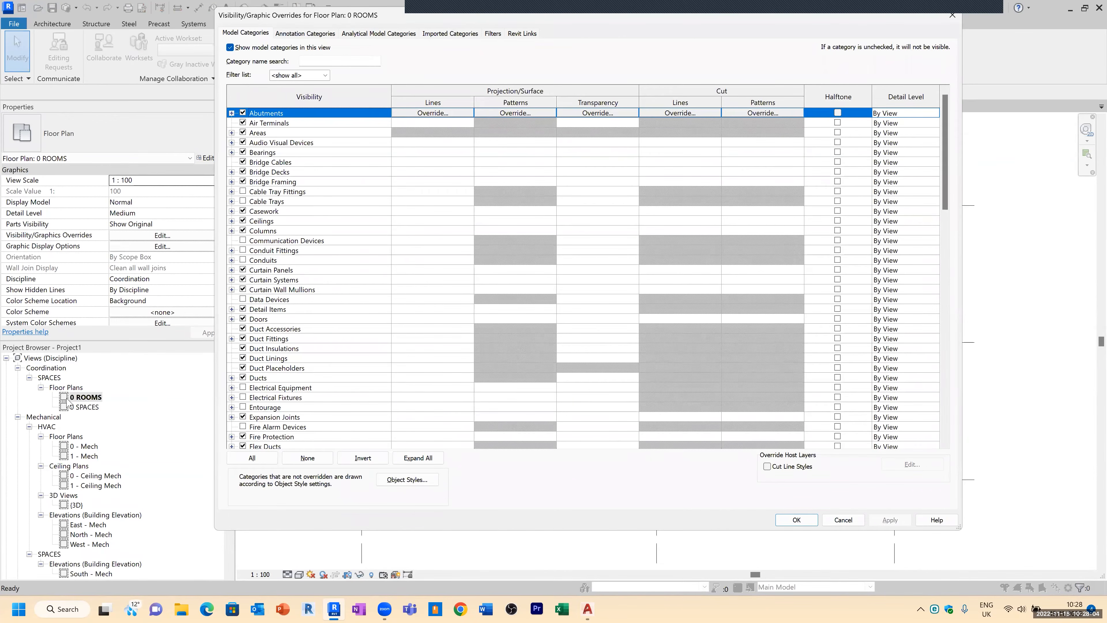
pyautogui.click(286, 340)
pyautogui.scroll(-6, 279, 384)
pyautogui.scroll(-8, 276, 387)
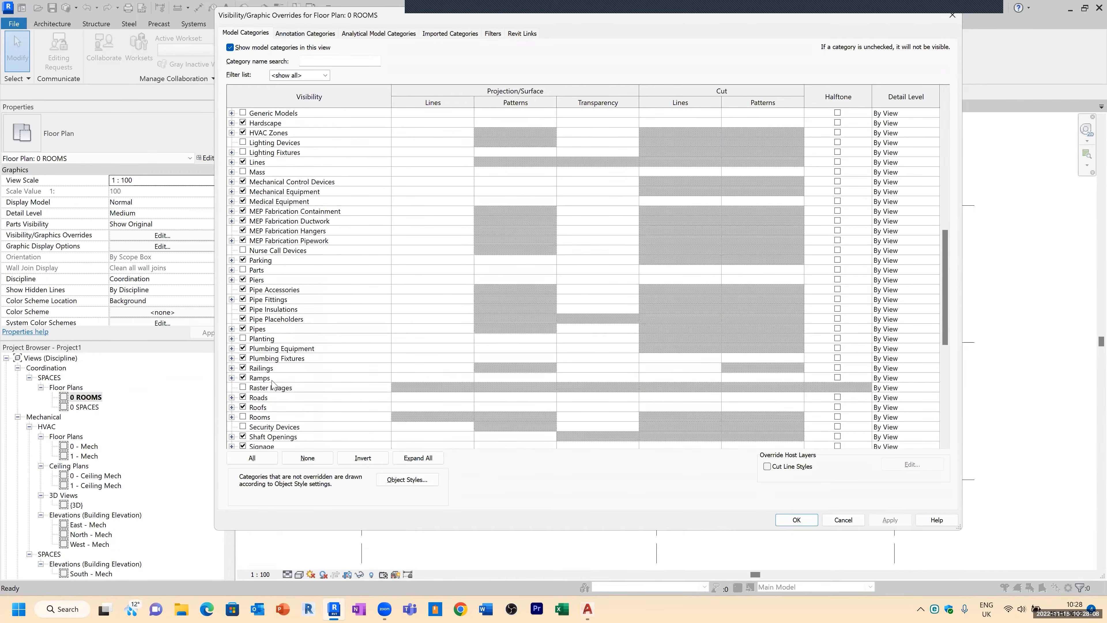
pyautogui.click(243, 396)
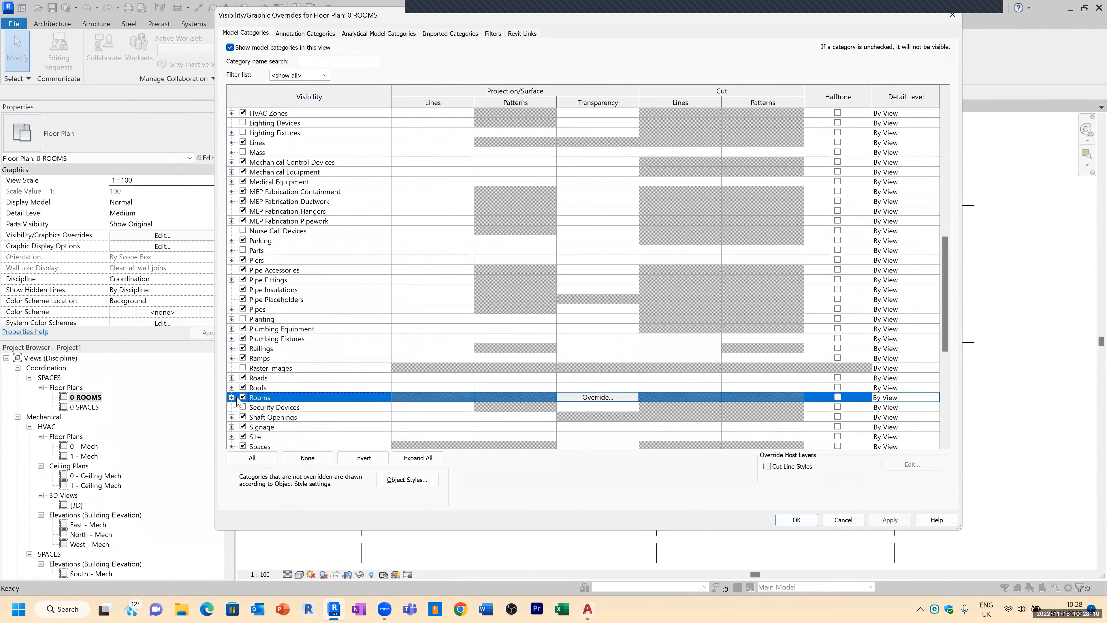
pyautogui.click(232, 396)
pyautogui.click(254, 417)
pyautogui.click(254, 426)
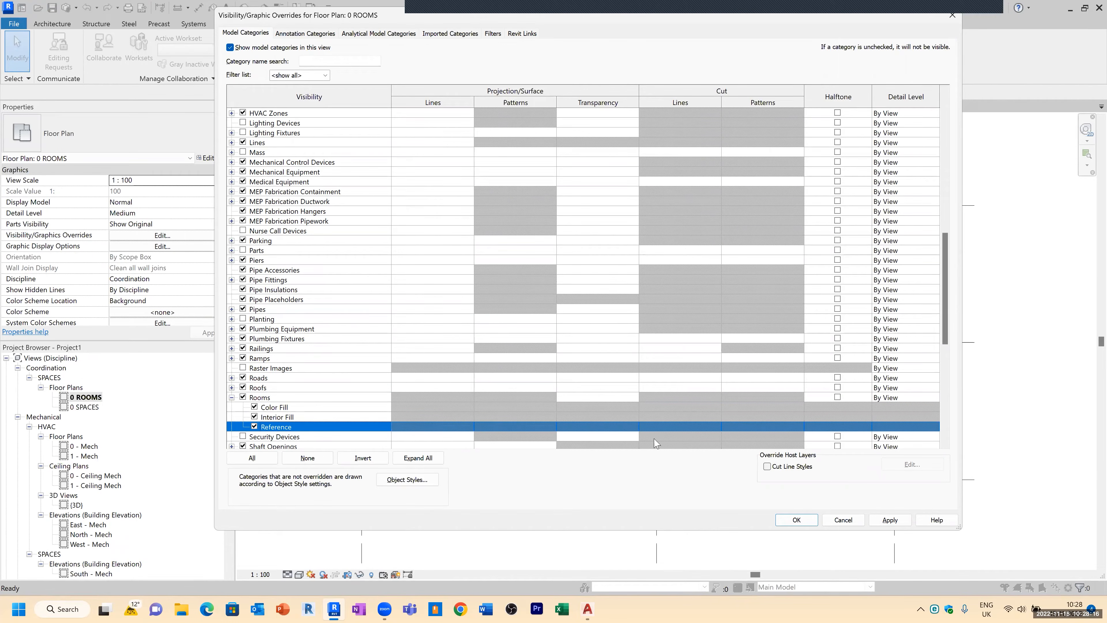
pyautogui.click(803, 520)
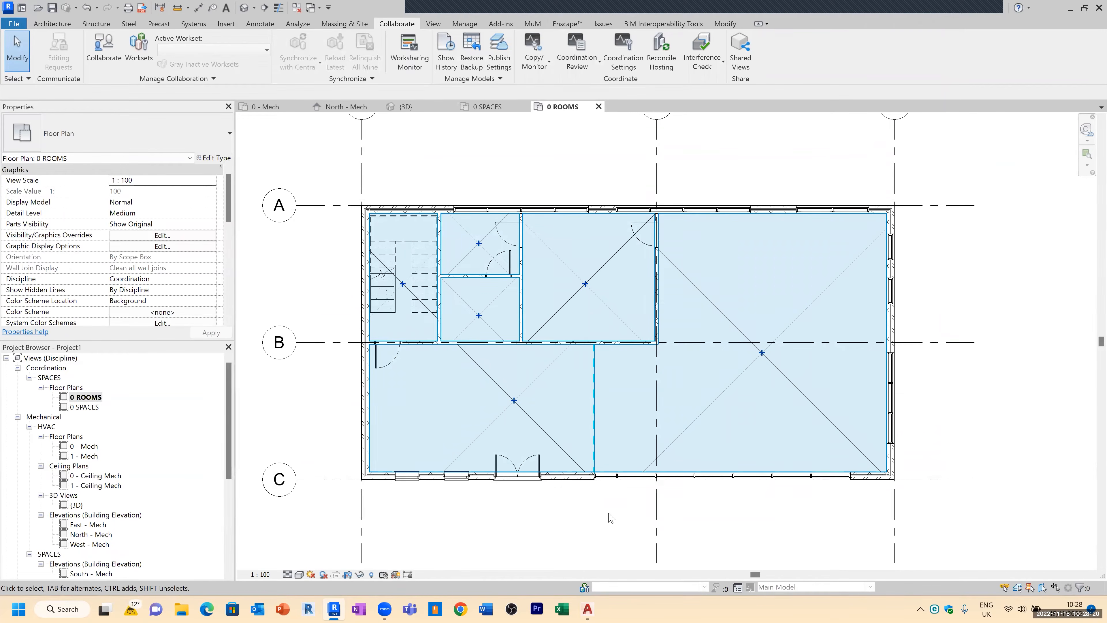
# Step: Inspect the properties of the linked Lobby room in the 0 ROOMS view
pyautogui.scroll(2, 502, 392)
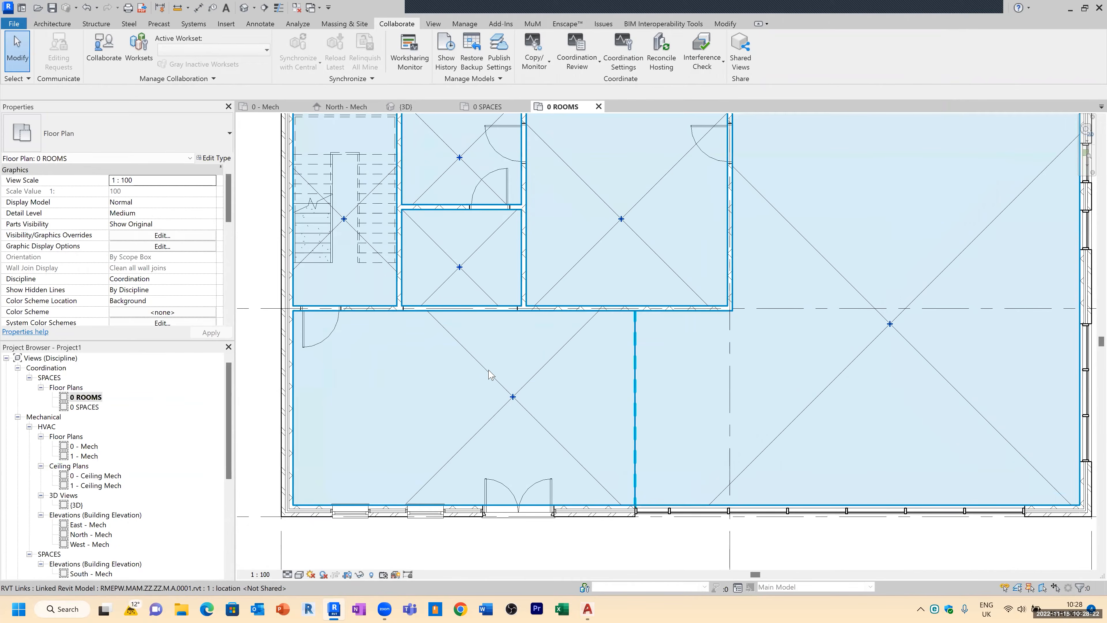
pyautogui.click(491, 373)
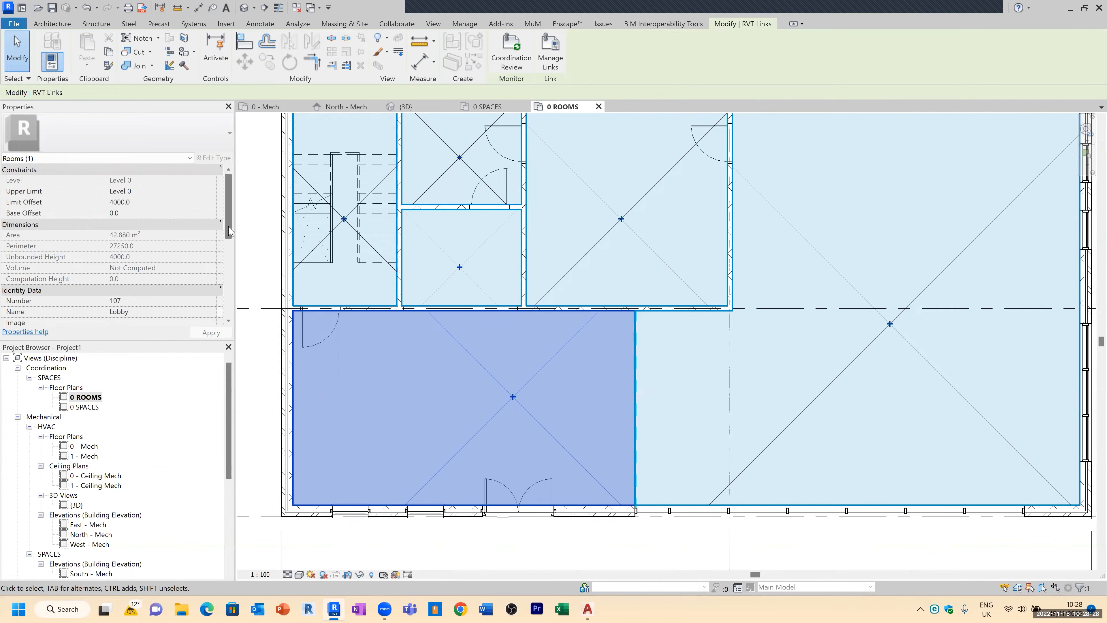
pyautogui.press('ctrl')
pyautogui.press('ctrl')
pyautogui.click(126, 312)
pyautogui.click(127, 301)
pyautogui.press('ctrl')
pyautogui.press('Escape')
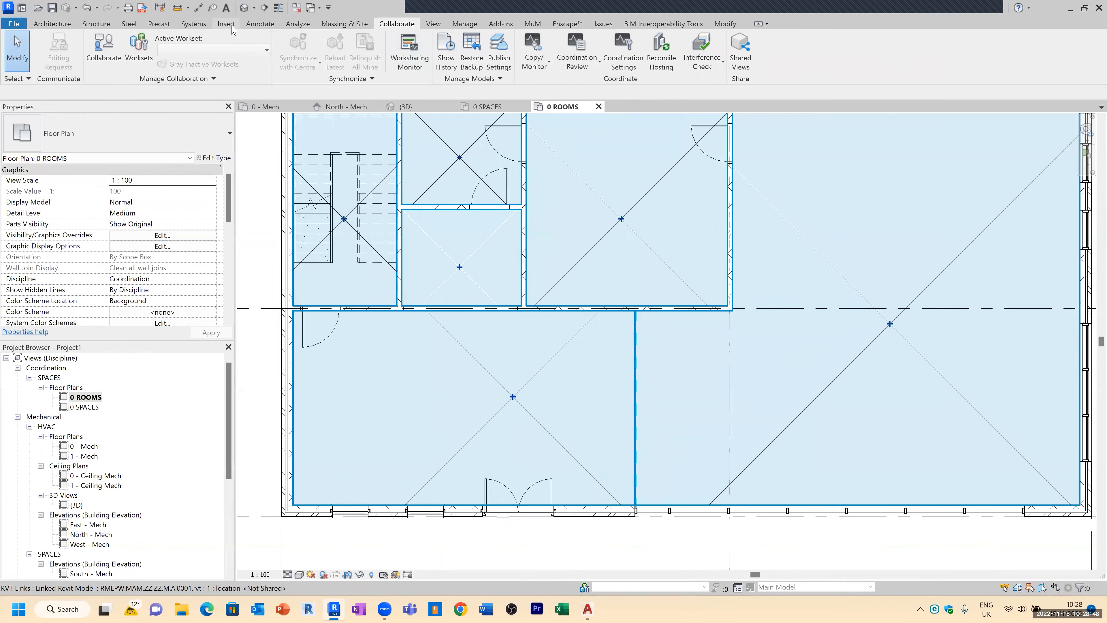
# Step: Try to tag the linked lobby room with Tag by Category
pyautogui.click(251, 27)
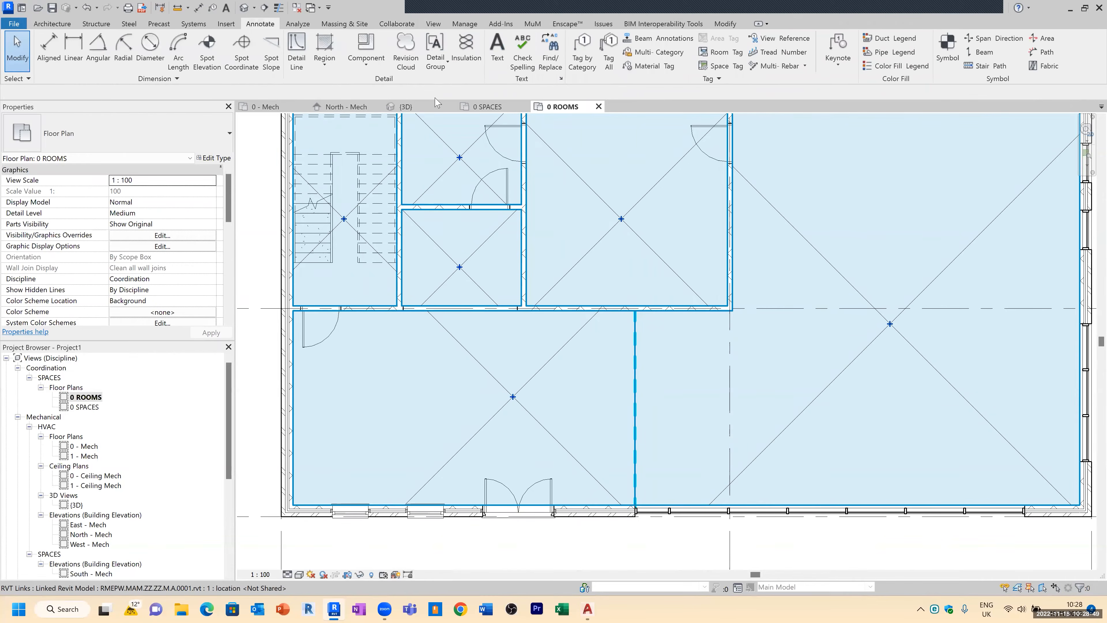
pyautogui.click(588, 59)
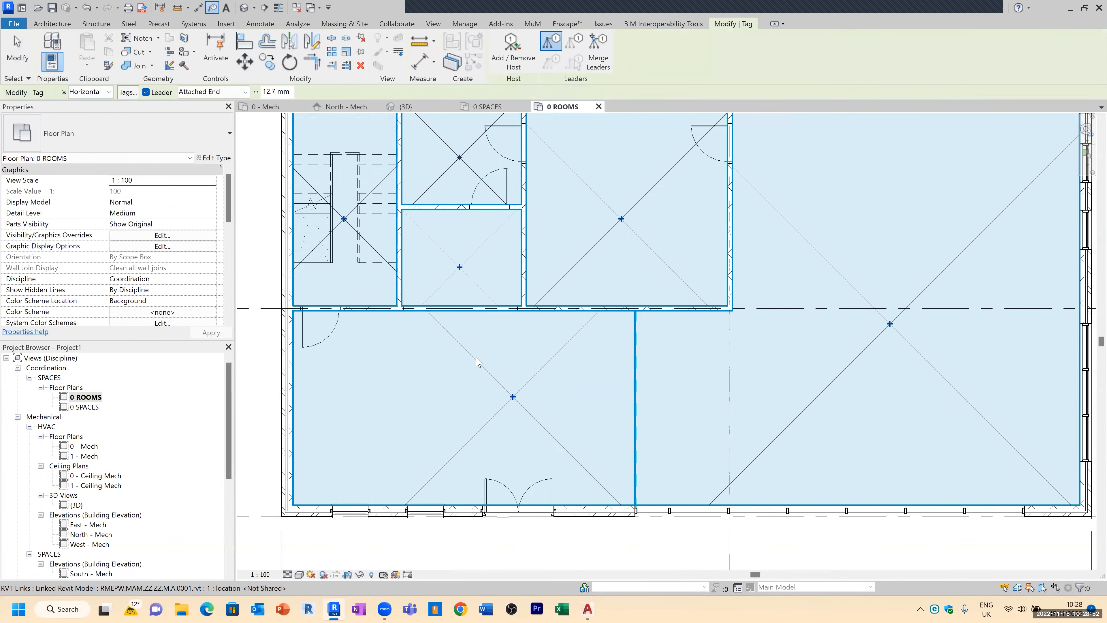
pyautogui.click(499, 379)
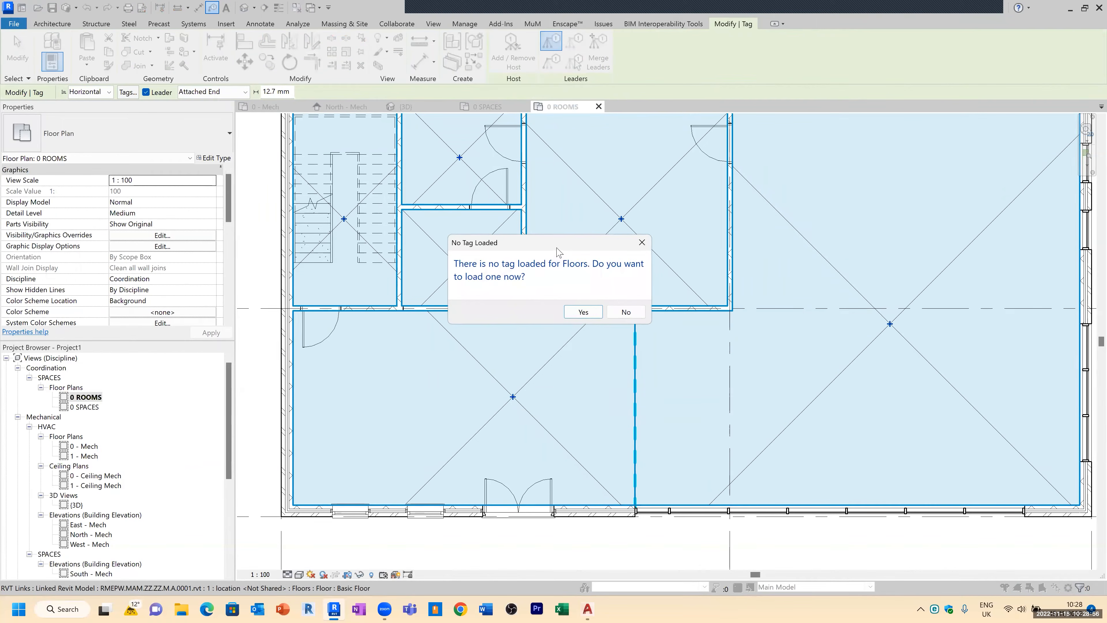
pyautogui.click(626, 312)
pyautogui.press('Escape')
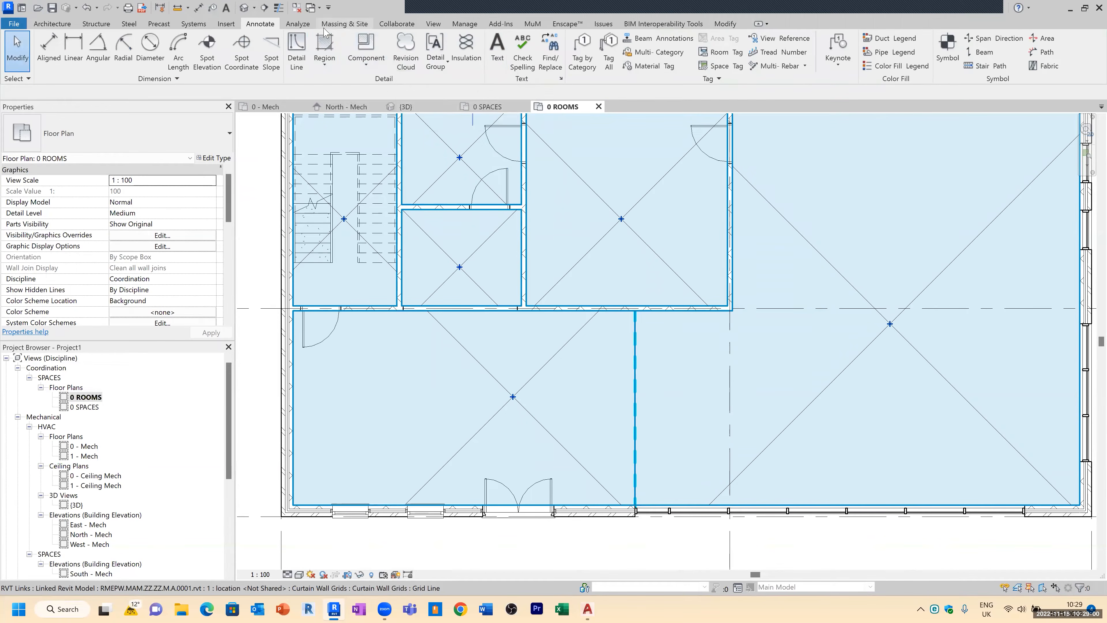
# Step: Tag all untagged rooms in the view with Room Tag, including elements from linked files
pyautogui.click(606, 66)
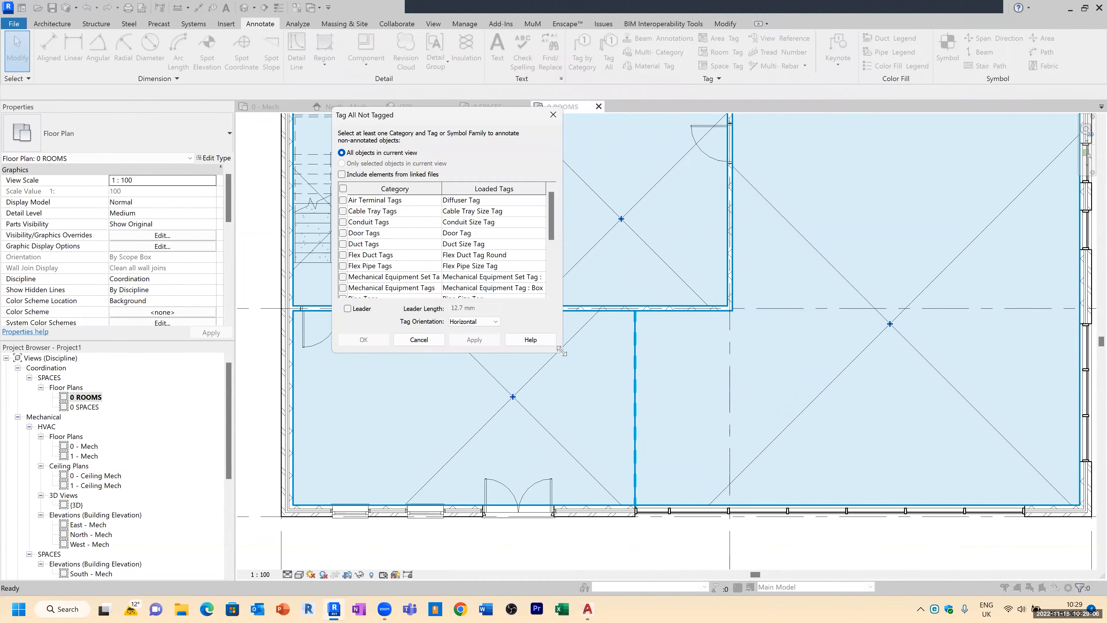
pyautogui.moveTo(561, 349); pyautogui.dragTo(827, 542)
pyautogui.click(349, 321)
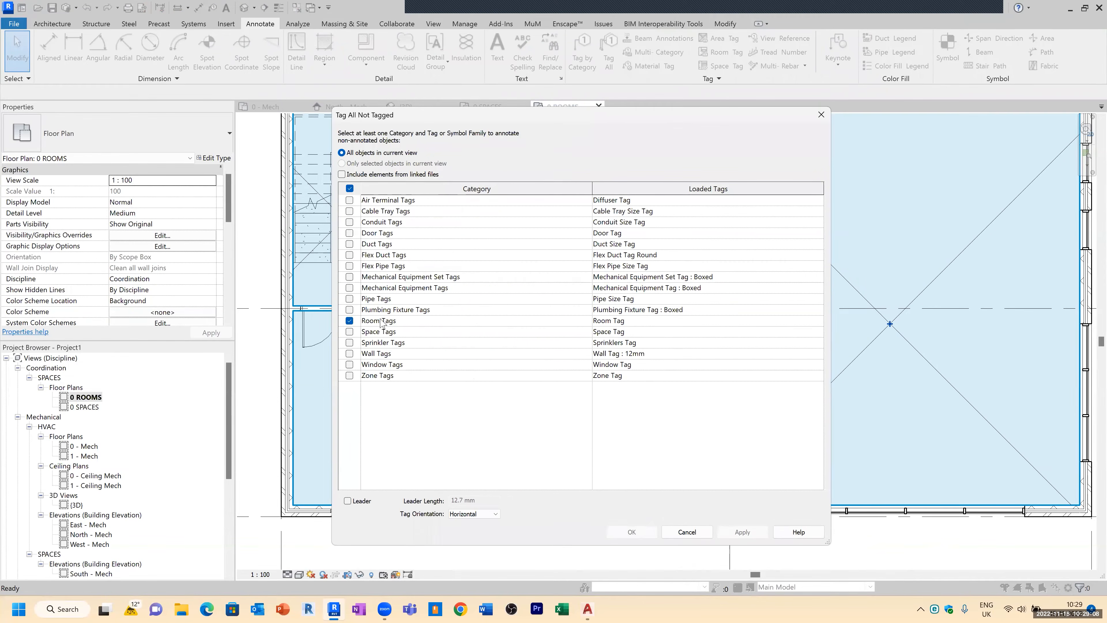
pyautogui.click(767, 320)
pyautogui.click(820, 321)
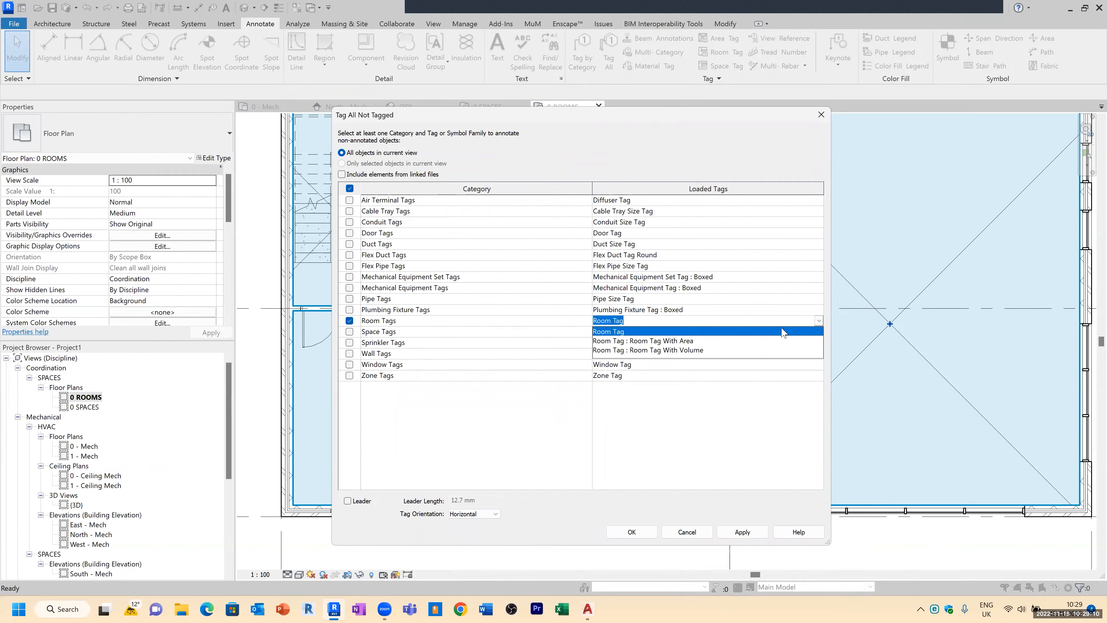
pyautogui.click(643, 332)
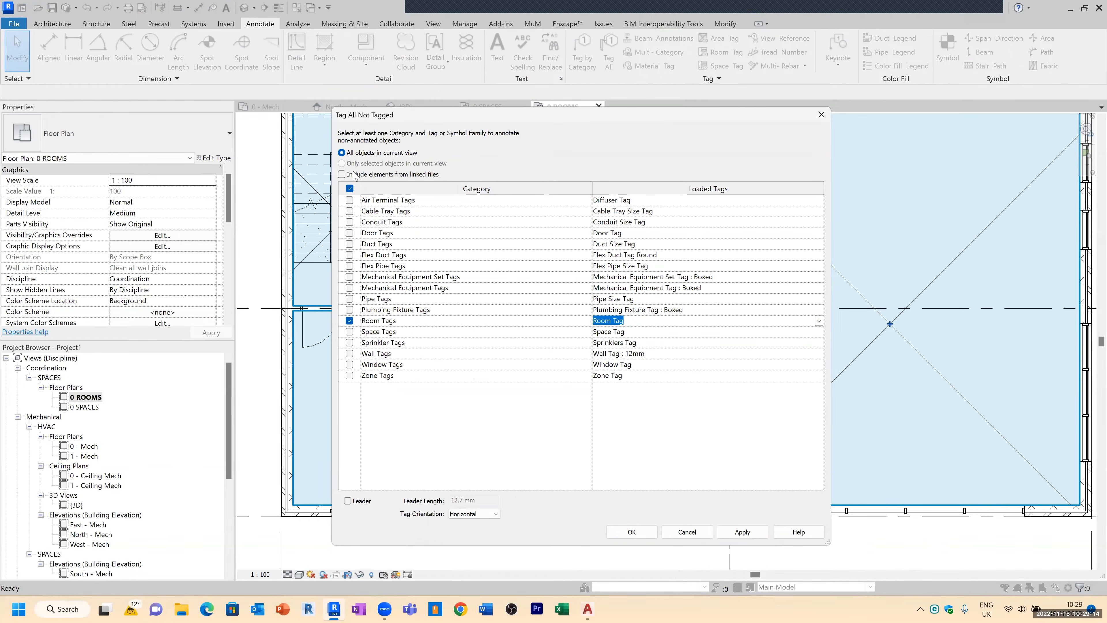
pyautogui.click(343, 174)
pyautogui.click(742, 531)
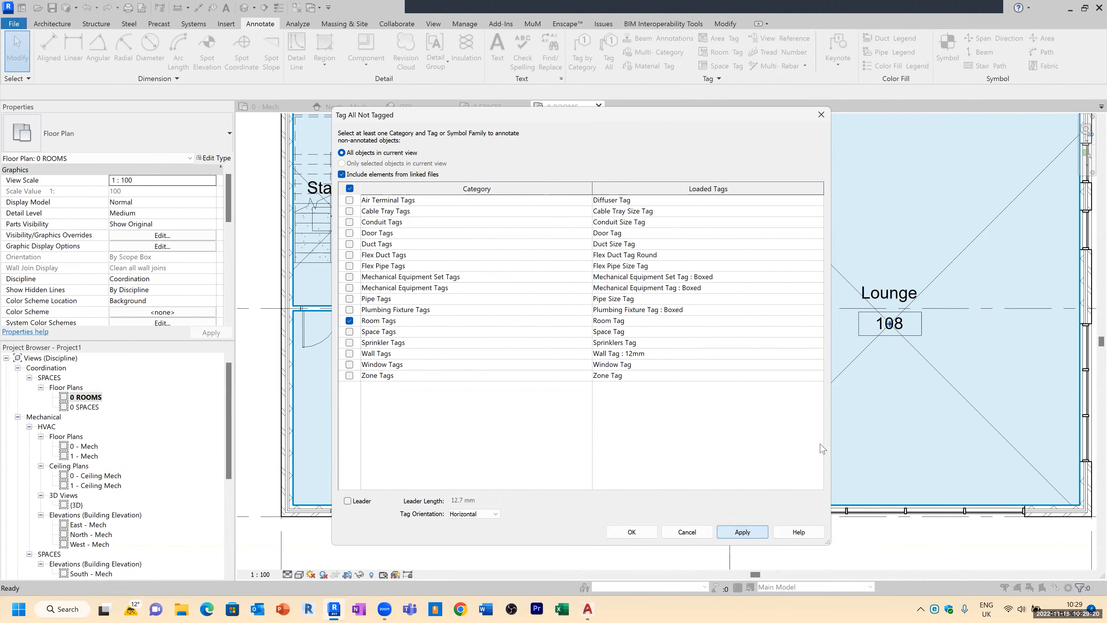
pyautogui.click(636, 531)
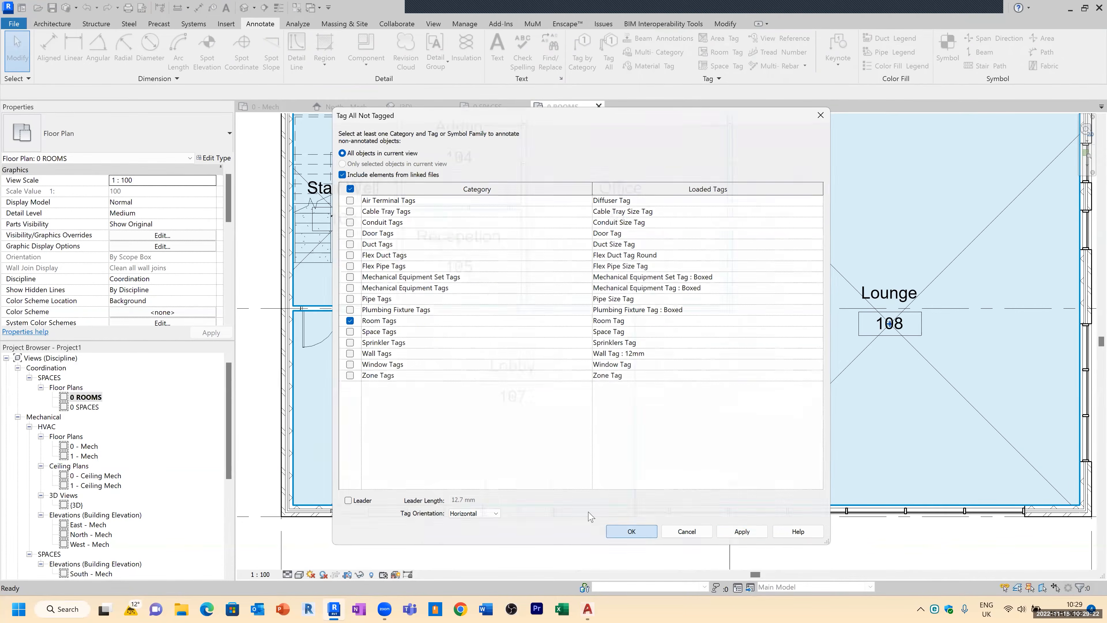
# Step: Inspect the tagged Lobby room's number and name properties
pyautogui.scroll(-2, 354, 384)
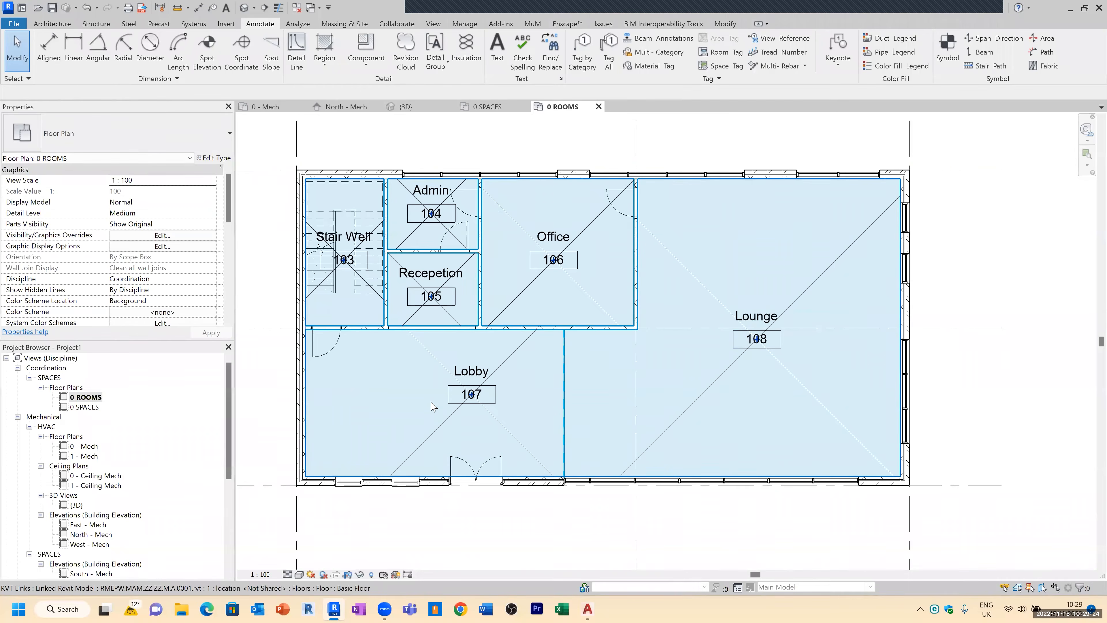
pyautogui.scroll(1, 433, 406)
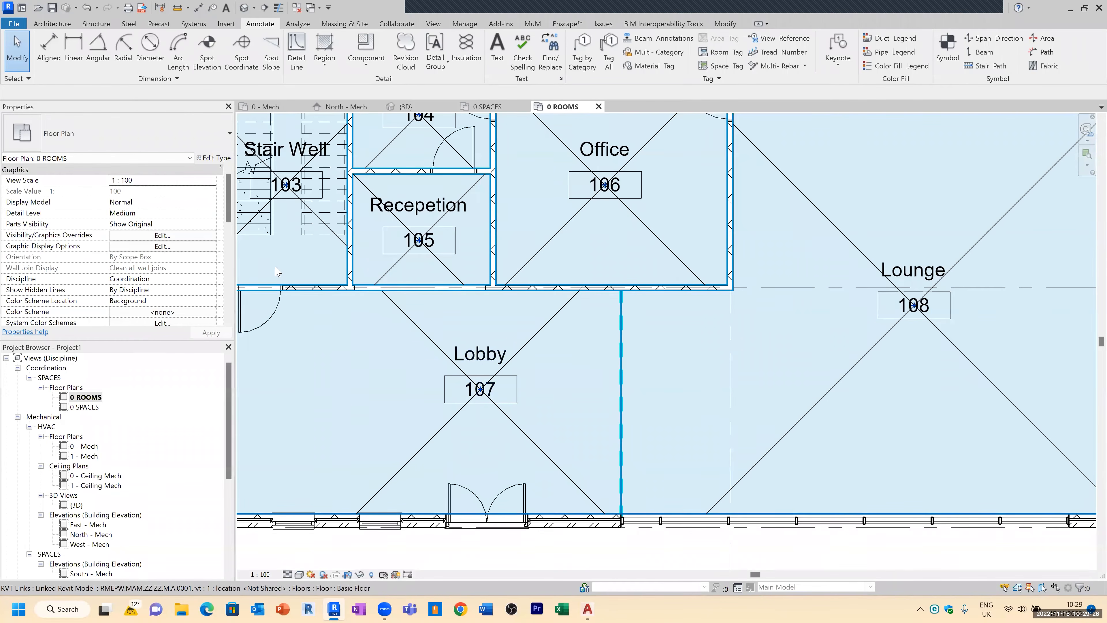
pyautogui.click(401, 328)
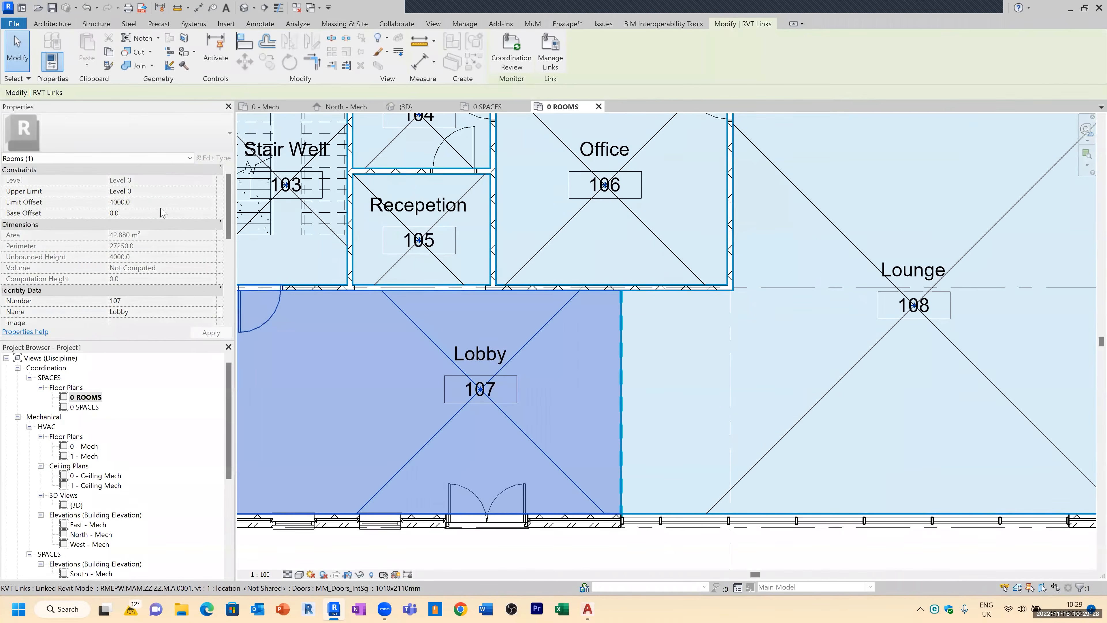
pyautogui.scroll(-2, 180, 261)
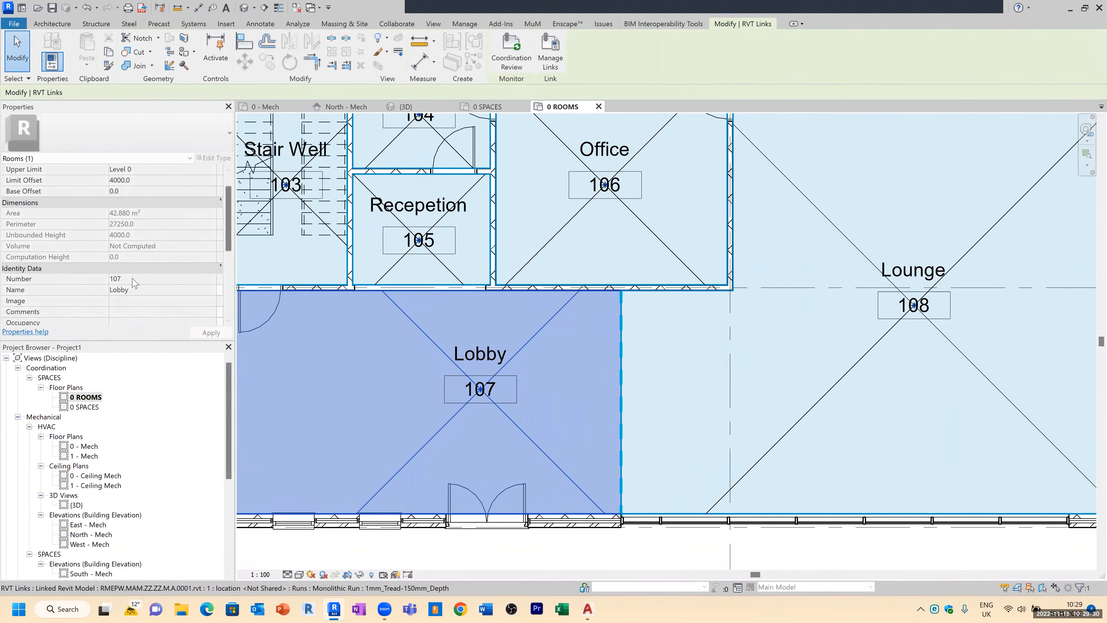
pyautogui.scroll(-3, 386, 337)
pyautogui.press('Escape')
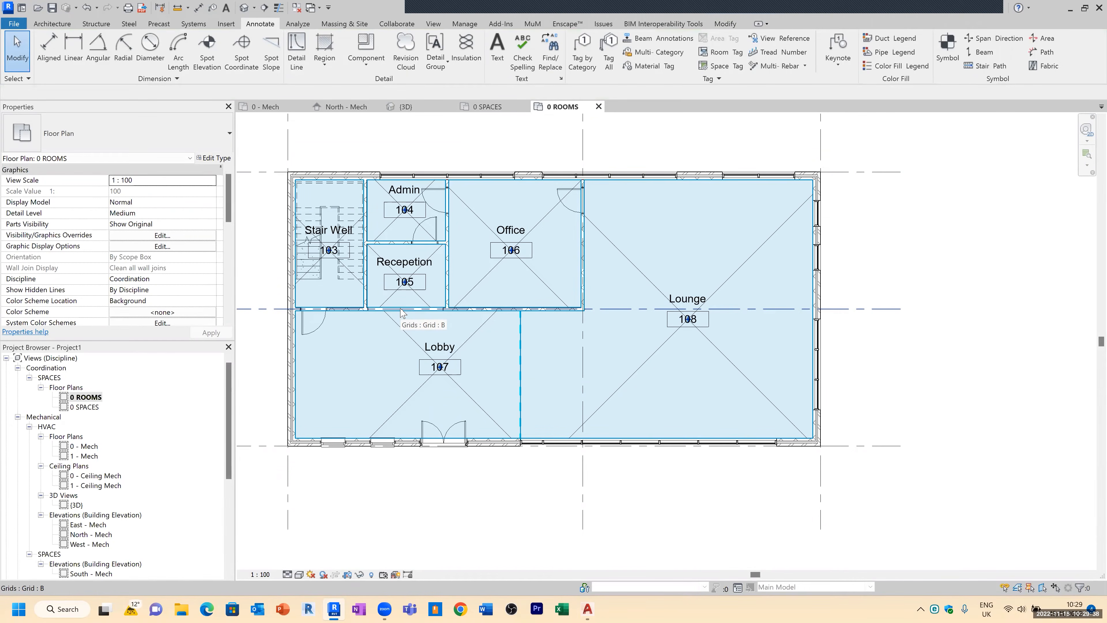
# Step: Open the 0 SPACES view and place a space inside the lobby area
pyautogui.doubleClick(86, 407)
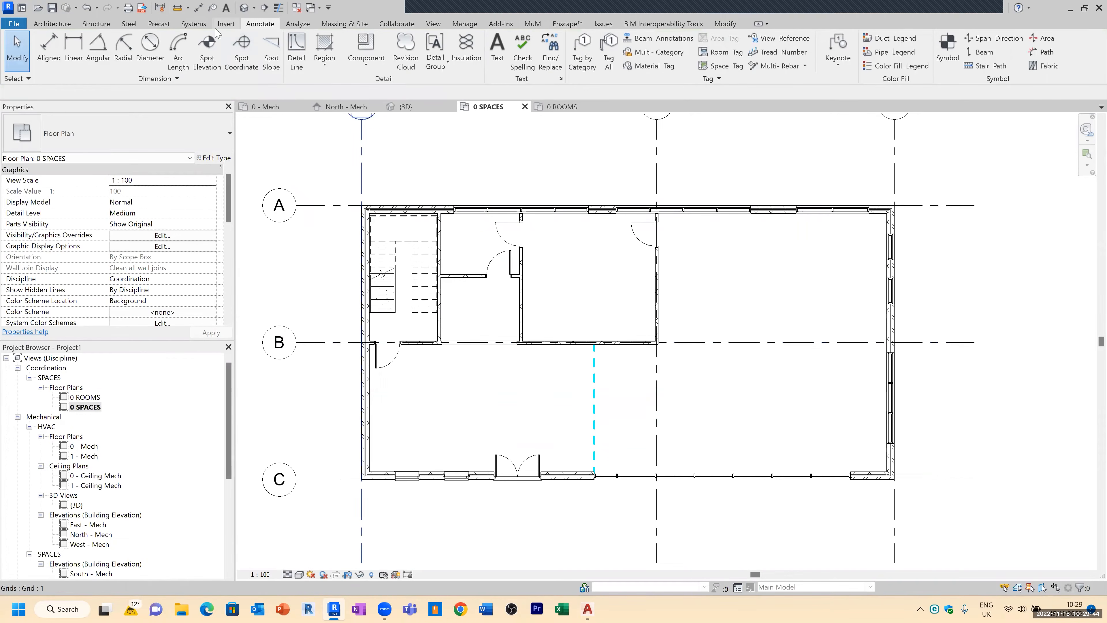
pyautogui.click(298, 23)
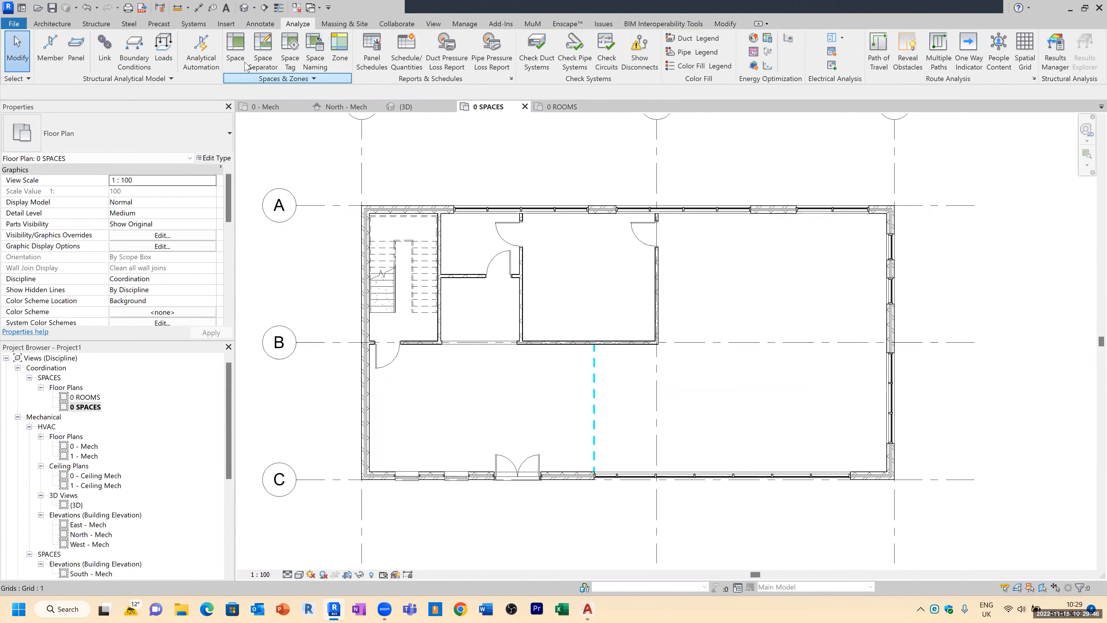
pyautogui.click(237, 55)
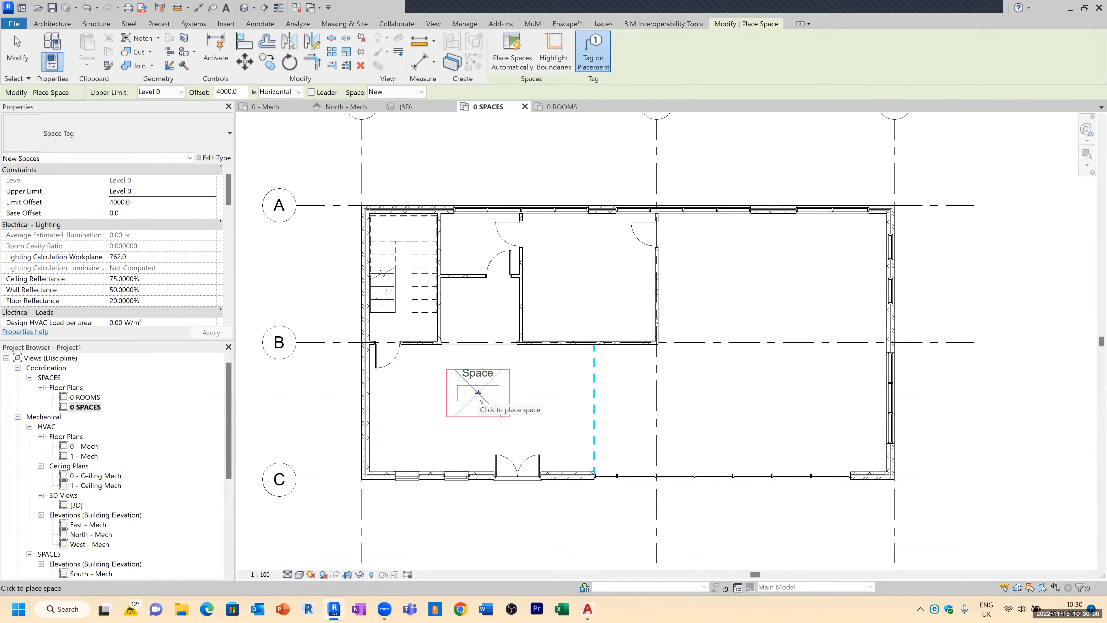
pyautogui.click(473, 403)
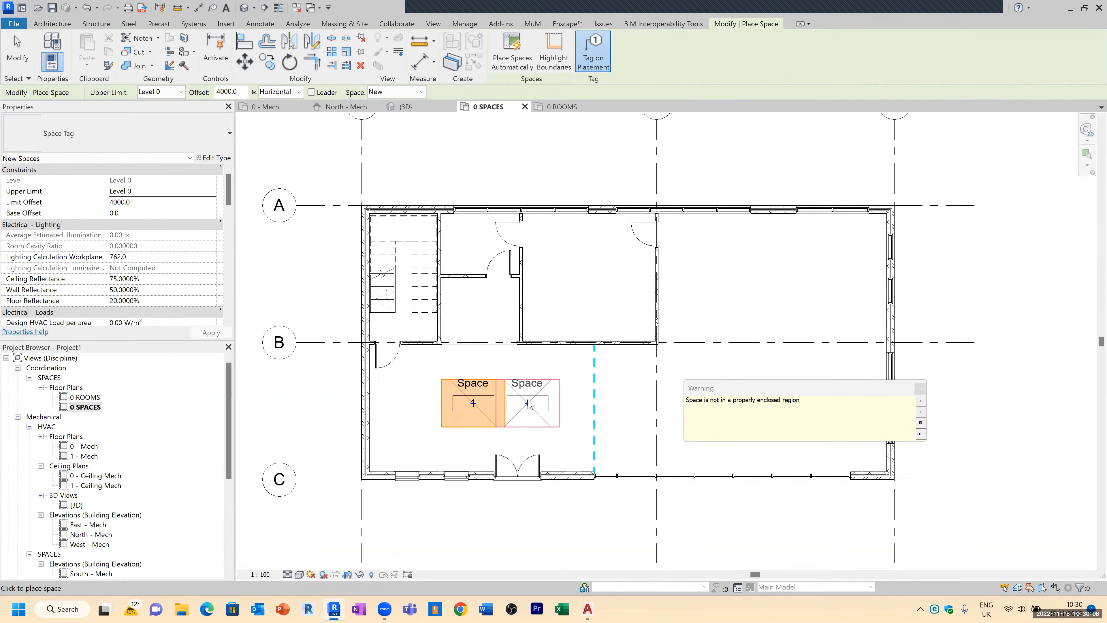
pyautogui.press('Escape')
pyautogui.press('Escape')
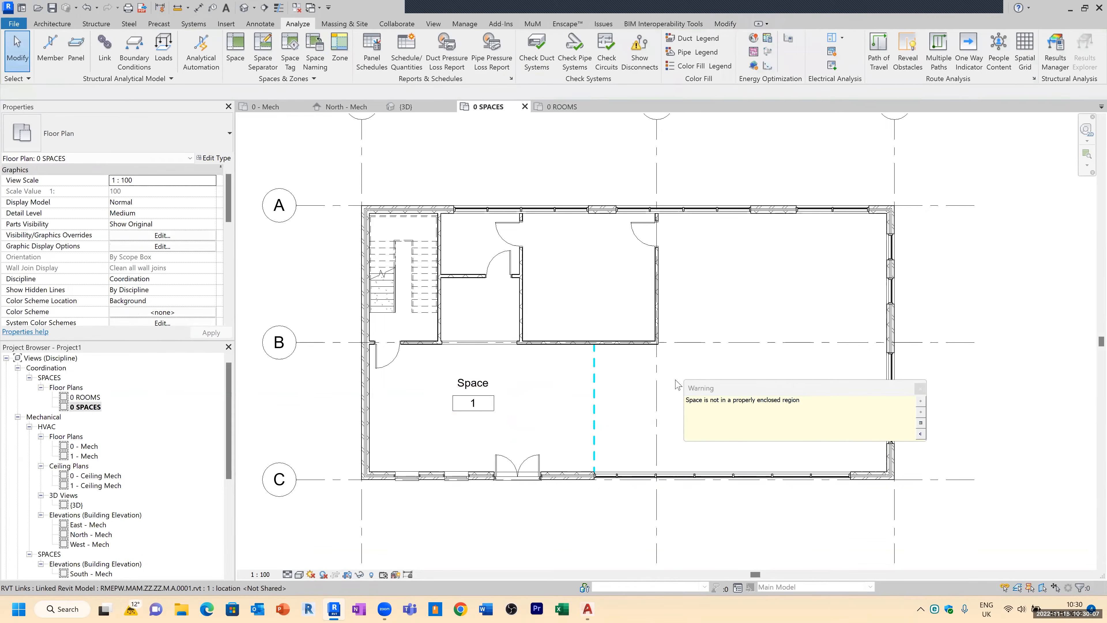
pyautogui.click(920, 388)
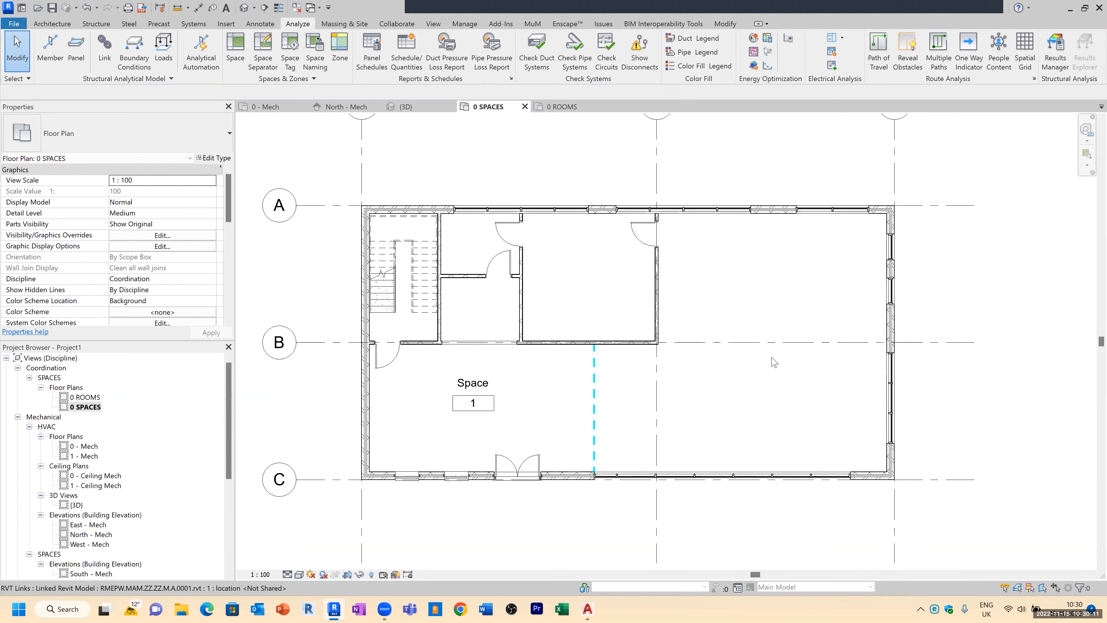
# Step: Make the linked architectural model Room Bounding in its type properties
pyautogui.click(599, 216)
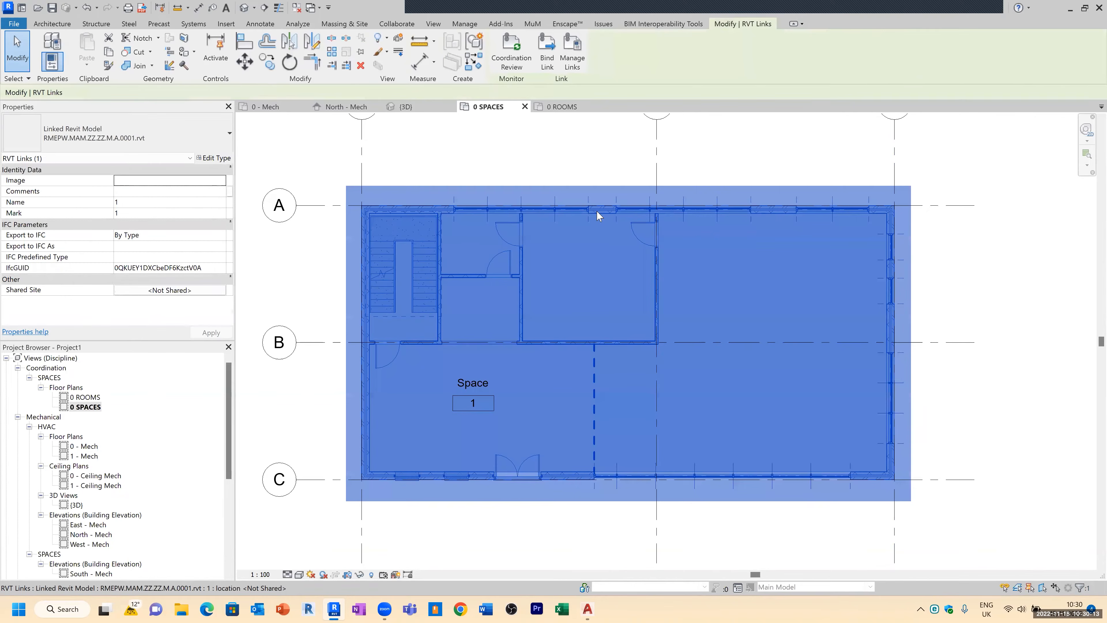
pyautogui.click(213, 160)
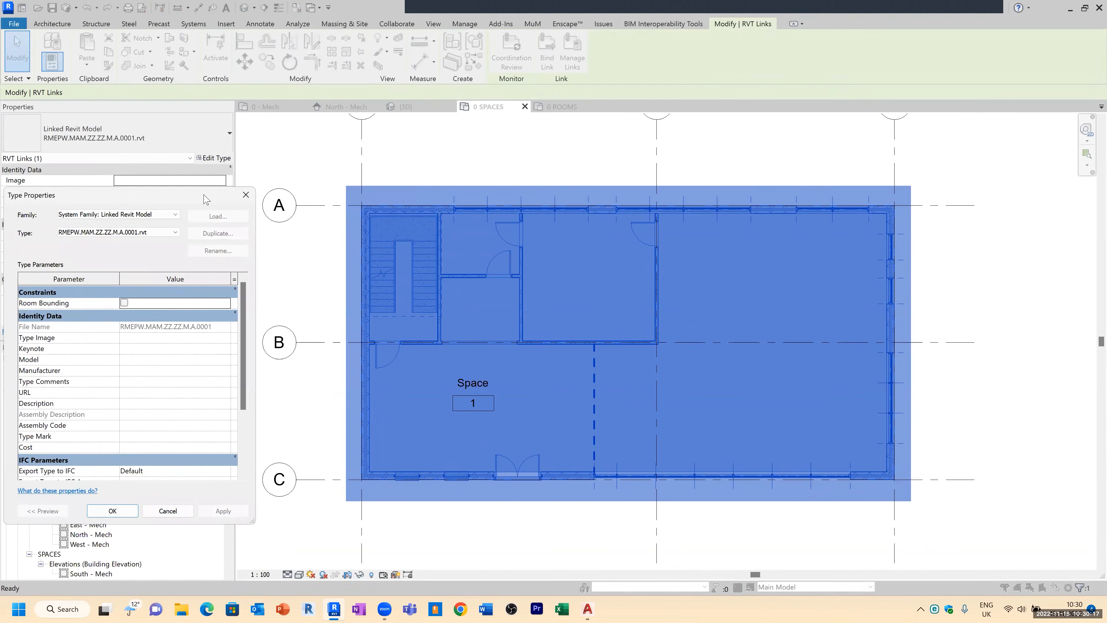
pyautogui.moveTo(205, 200); pyautogui.dragTo(491, 131)
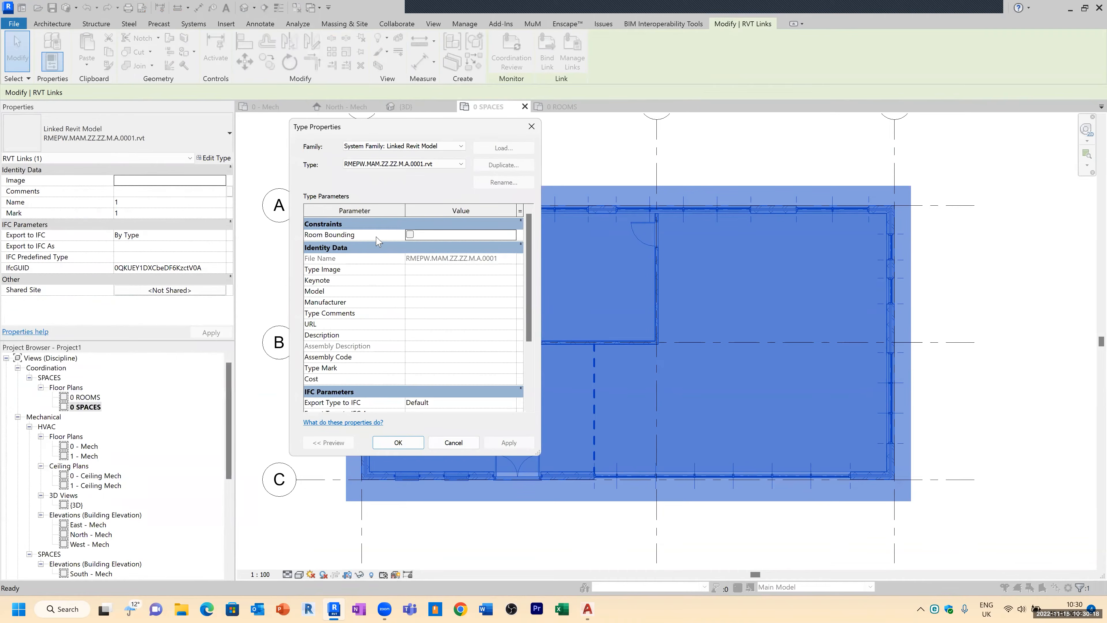
pyautogui.click(410, 235)
pyautogui.click(398, 442)
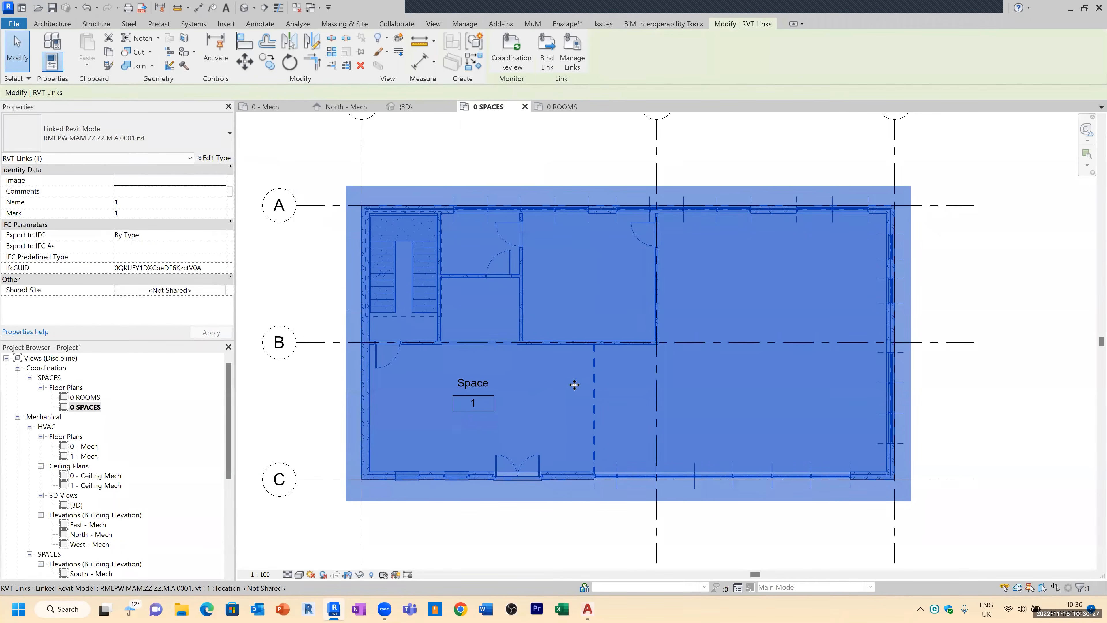
pyautogui.click(539, 166)
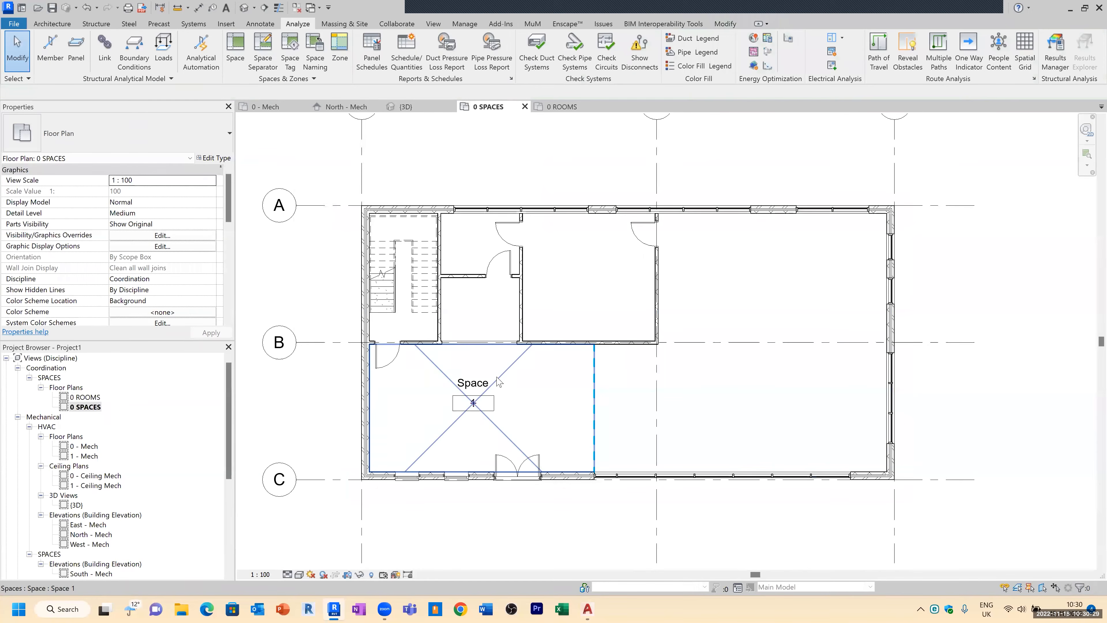
# Step: Turn on the Interior and Reference subcategories of Spaces in this view's visibility/graphics overrides
pyautogui.click(511, 372)
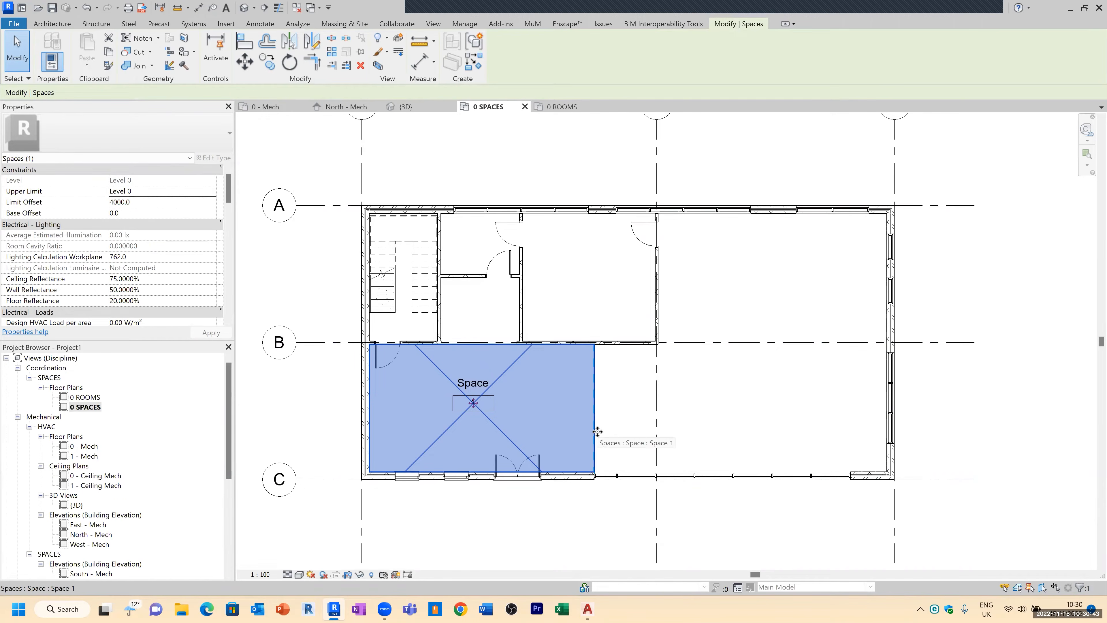
pyautogui.press('Escape')
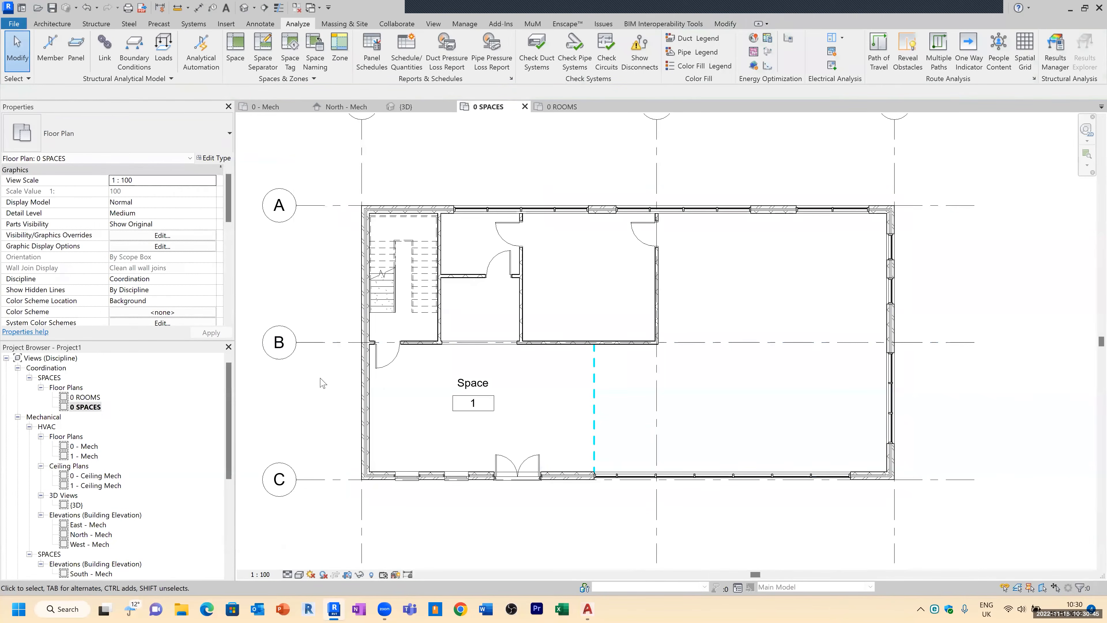
pyautogui.press('v')
pyautogui.press('g')
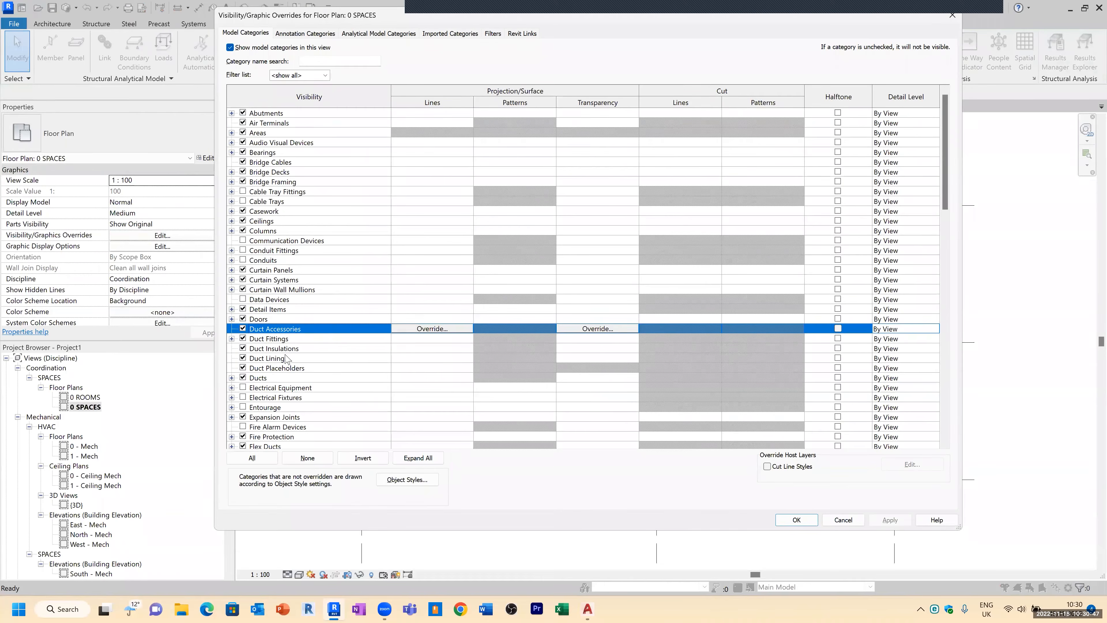
pyautogui.scroll(-8, 286, 359)
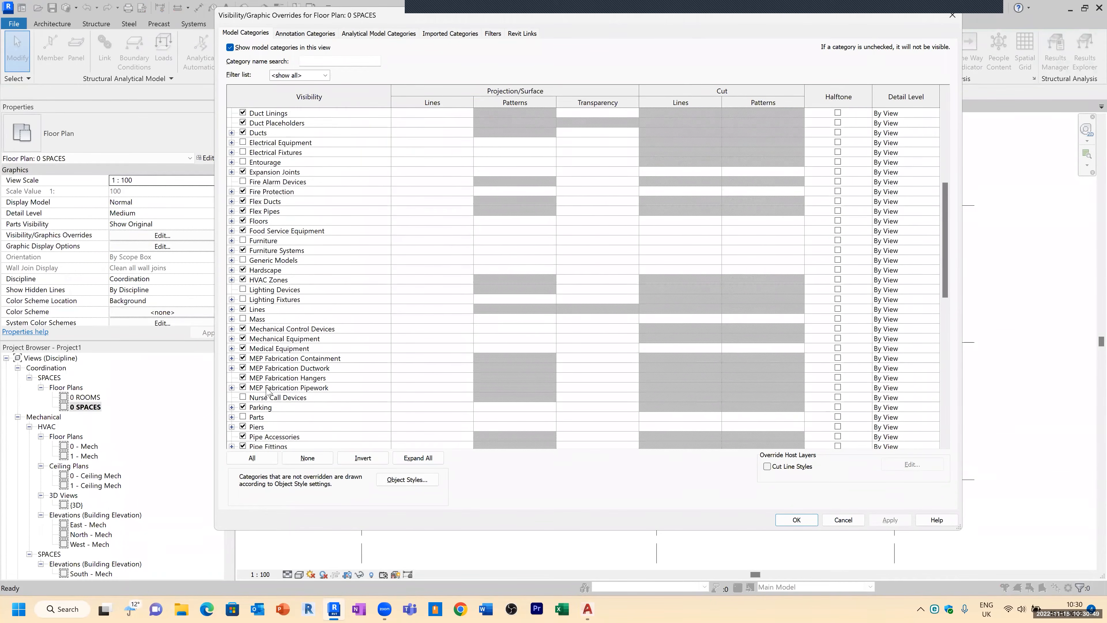
pyautogui.scroll(-8, 266, 391)
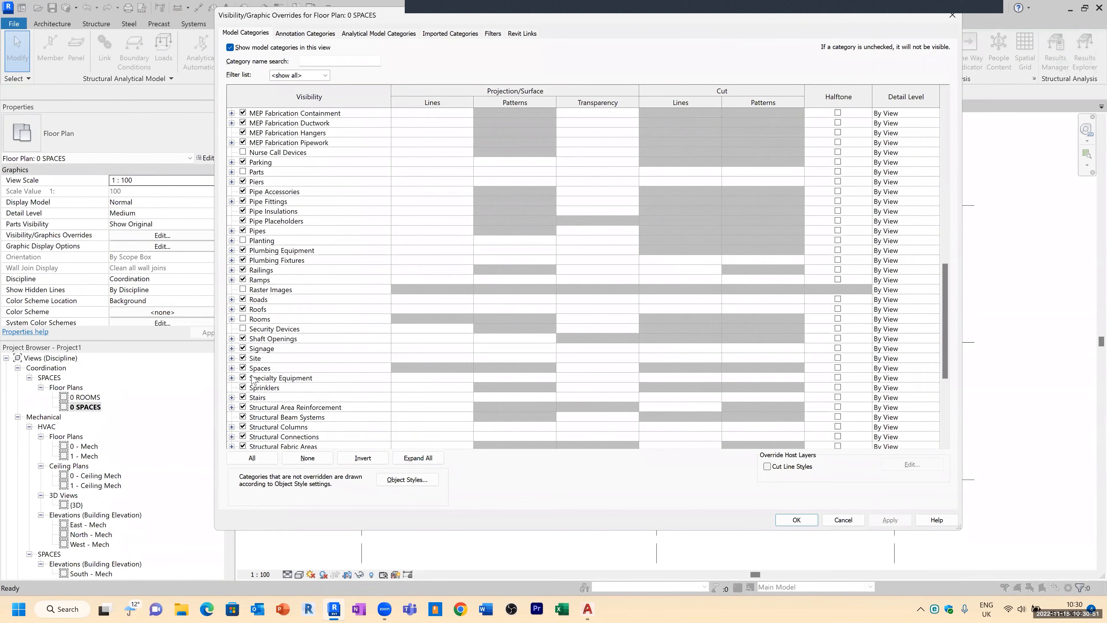
pyautogui.click(232, 368)
pyautogui.click(254, 388)
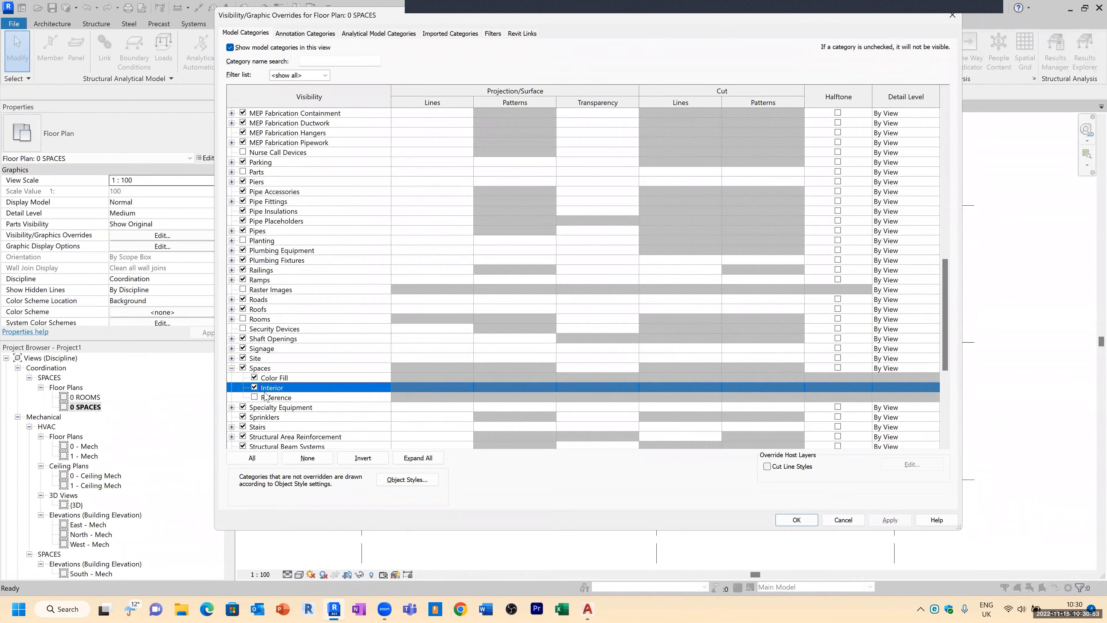
pyautogui.click(255, 396)
pyautogui.click(796, 519)
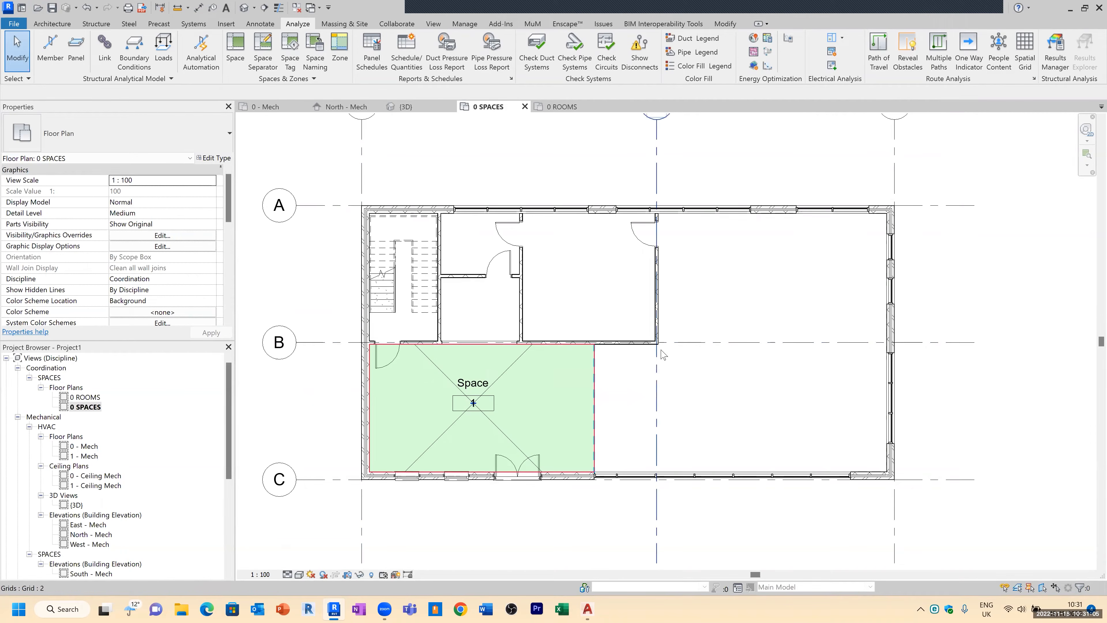
# Step: Inspect the placed space's properties, including dimensions and mechanical airflow values
pyautogui.click(416, 423)
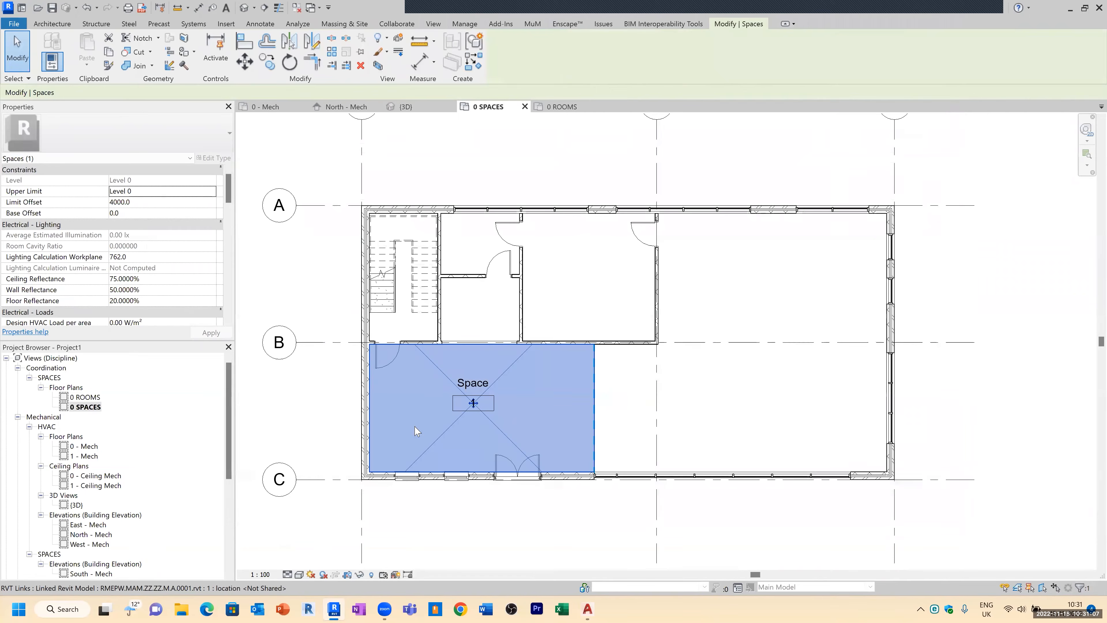
pyautogui.moveTo(232, 189); pyautogui.dragTo(230, 198)
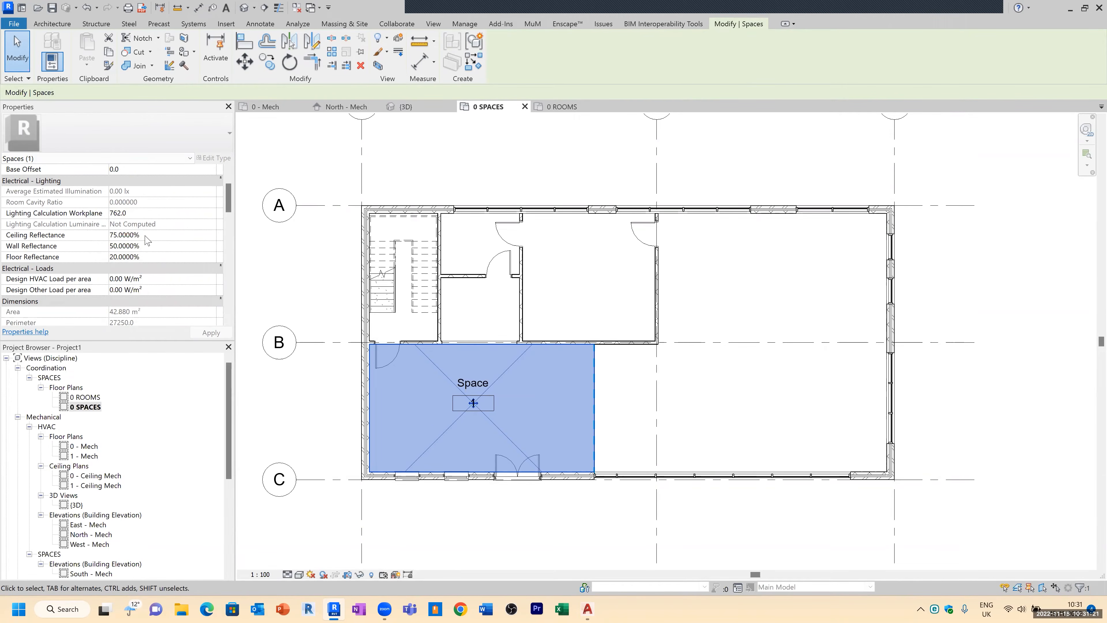
pyautogui.scroll(-1, 149, 278)
pyautogui.scroll(-2, 149, 278)
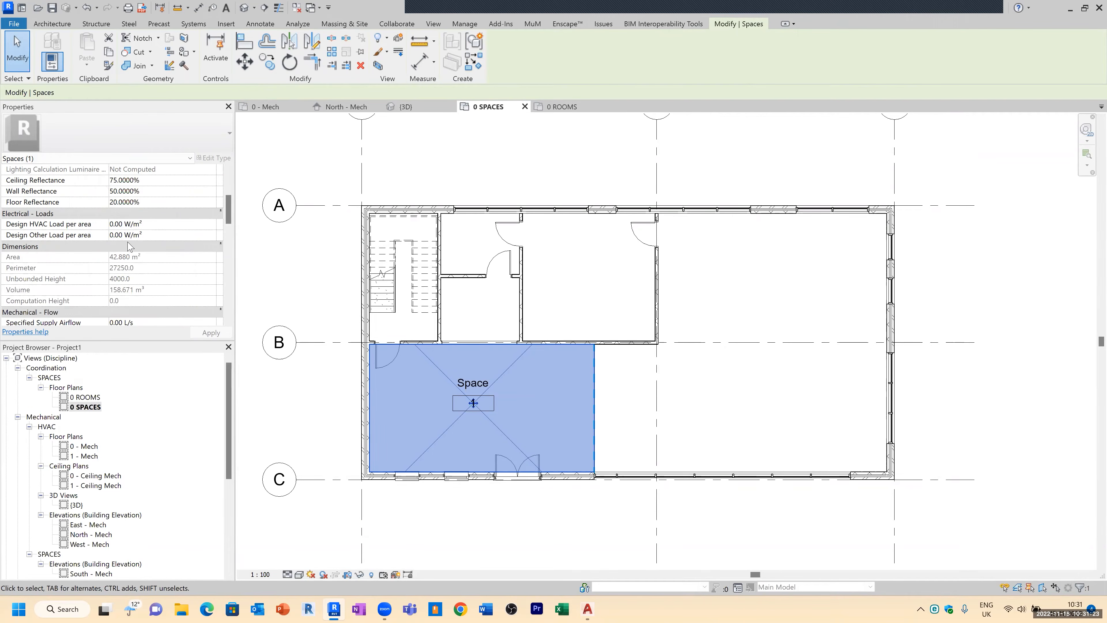
pyautogui.scroll(-3, 117, 257)
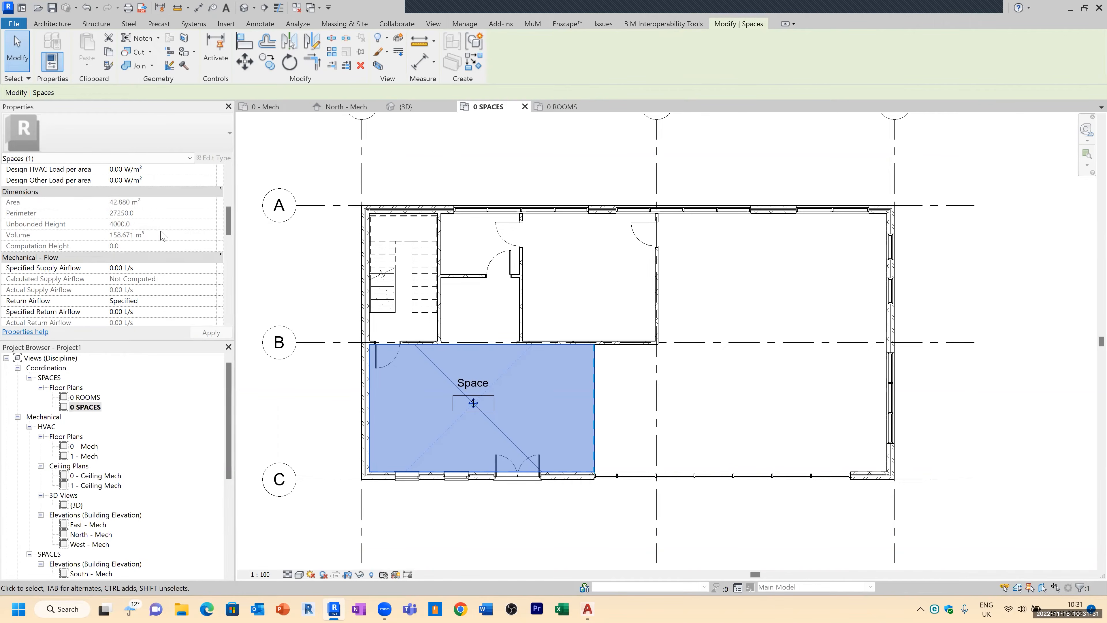
pyautogui.scroll(-2, 130, 291)
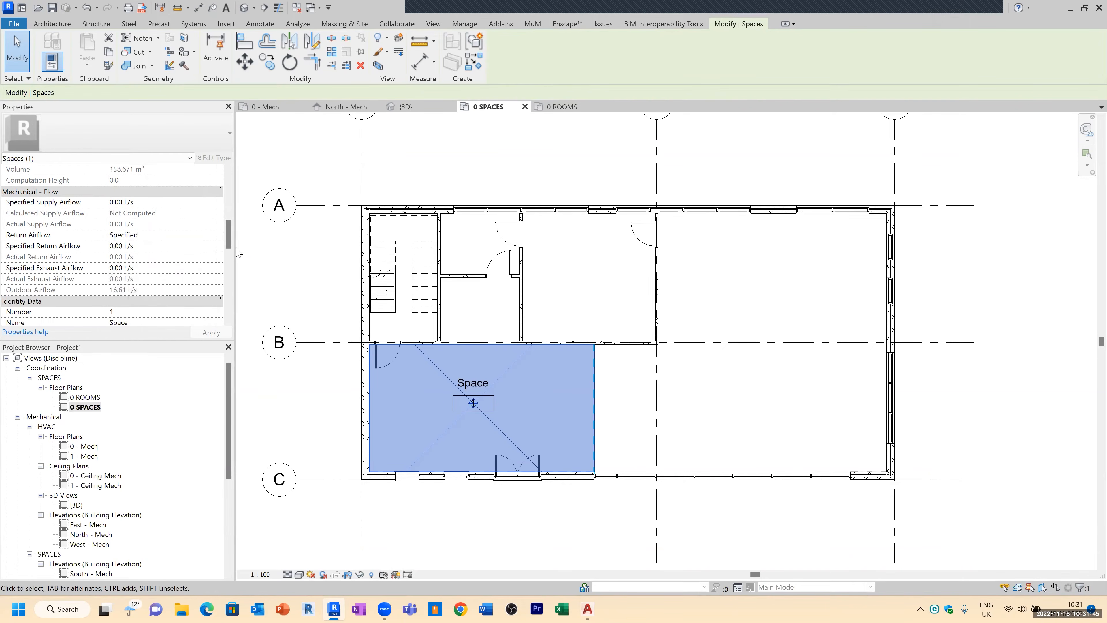
pyautogui.moveTo(229, 236); pyautogui.dragTo(229, 233)
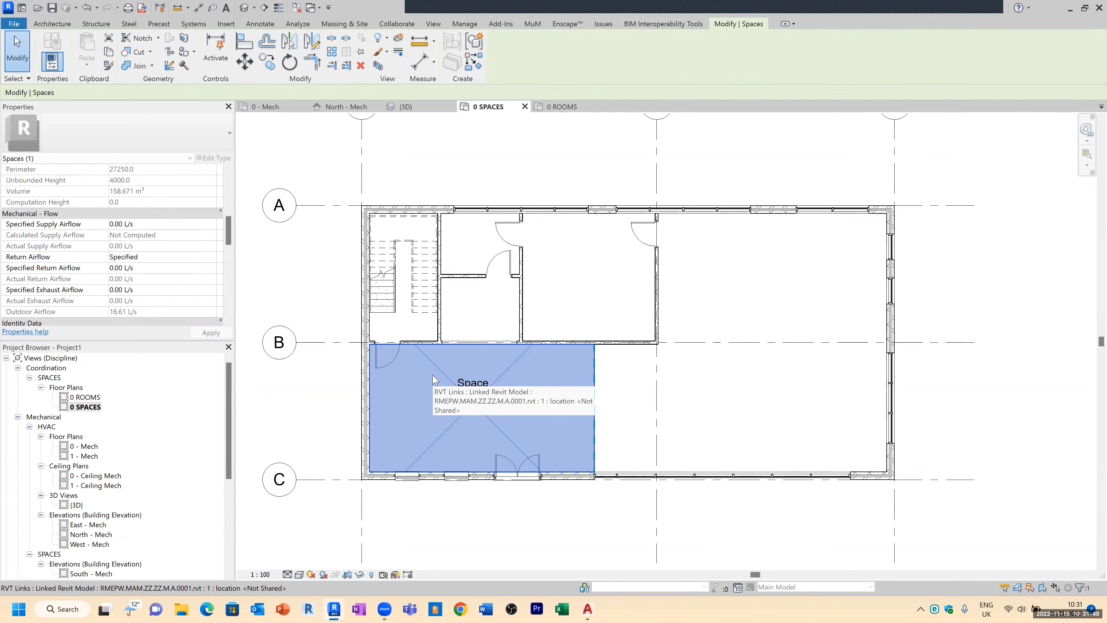
pyautogui.press('Escape')
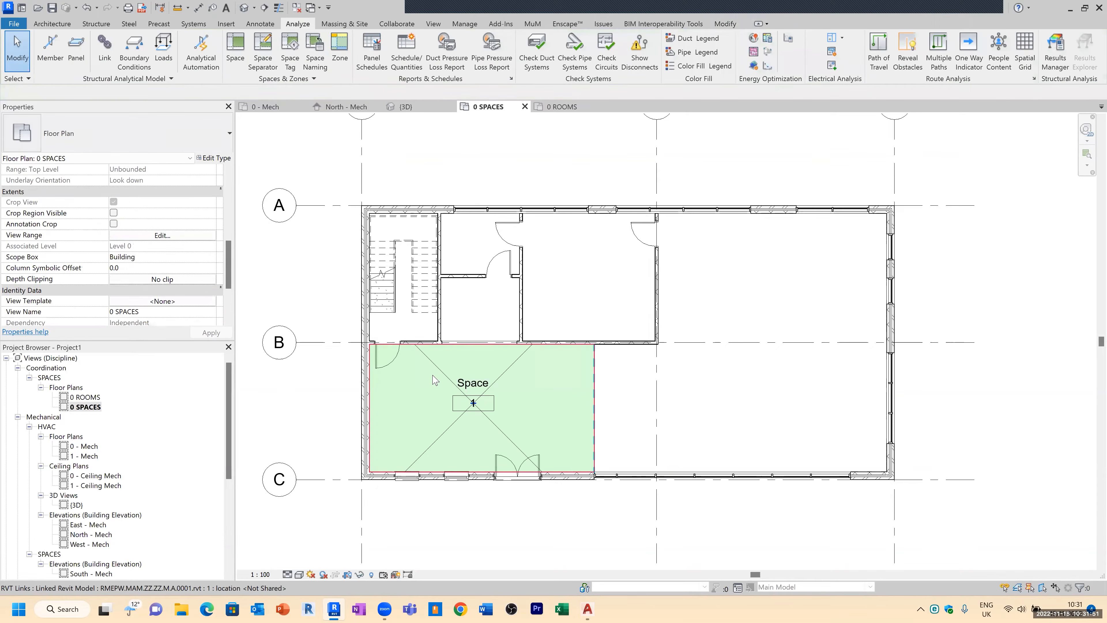
pyautogui.scroll(-2, 377, 279)
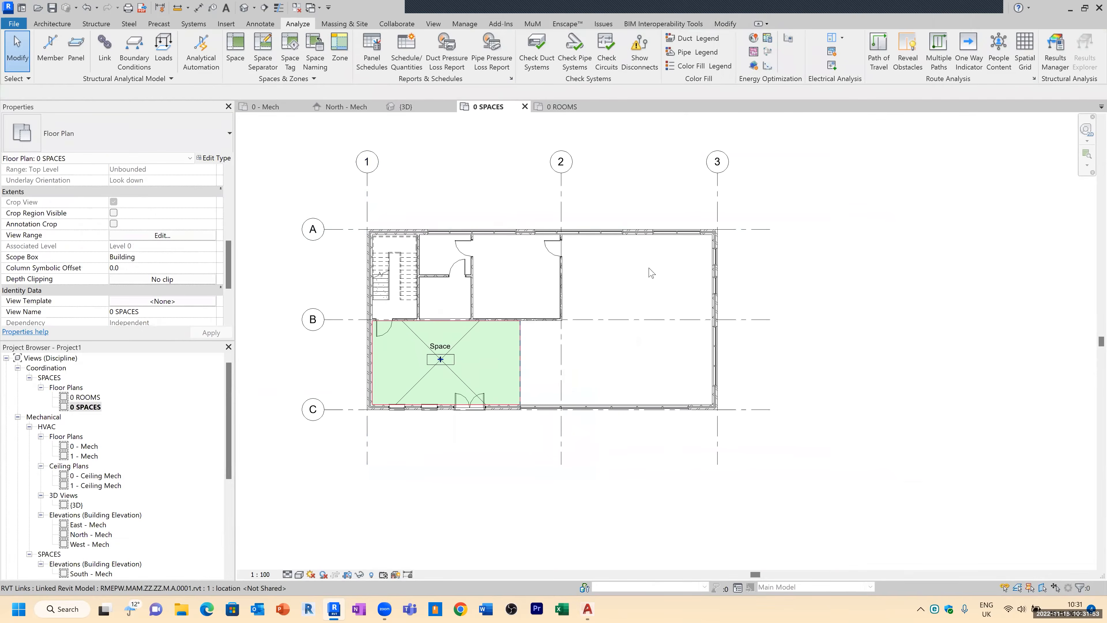
pyautogui.click(235, 48)
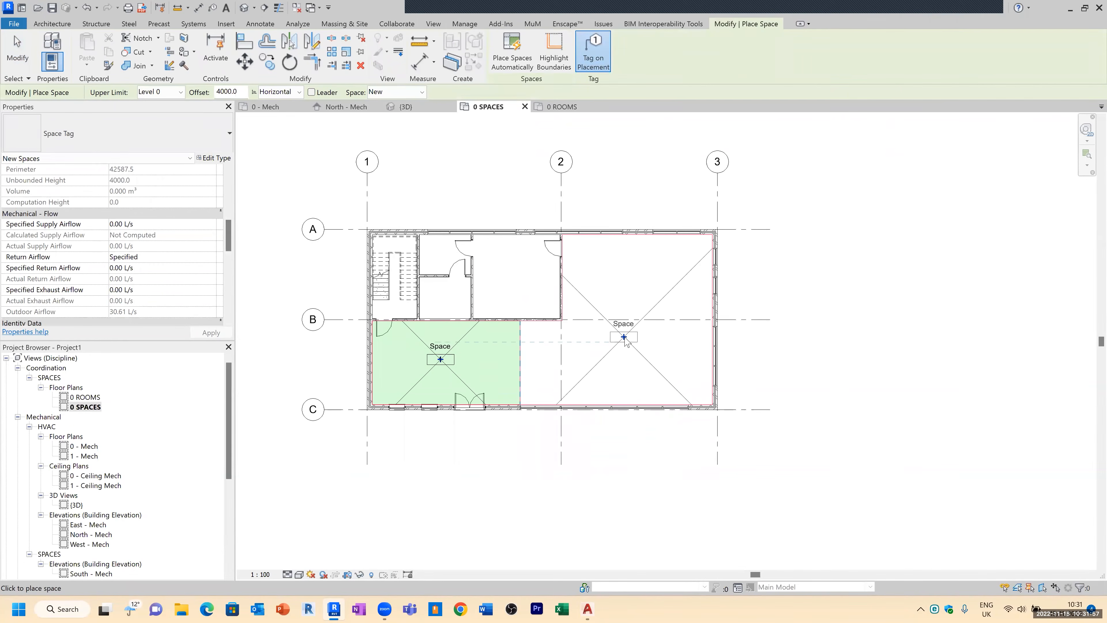
pyautogui.scroll(2, 433, 262)
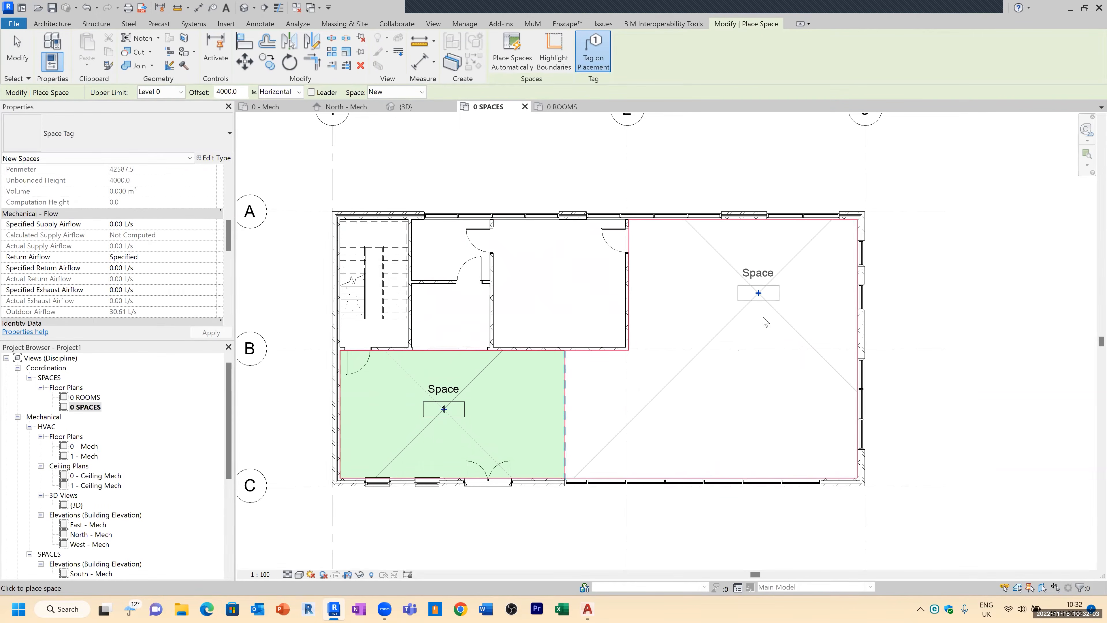
pyautogui.press('Escape')
pyautogui.press('Escape')
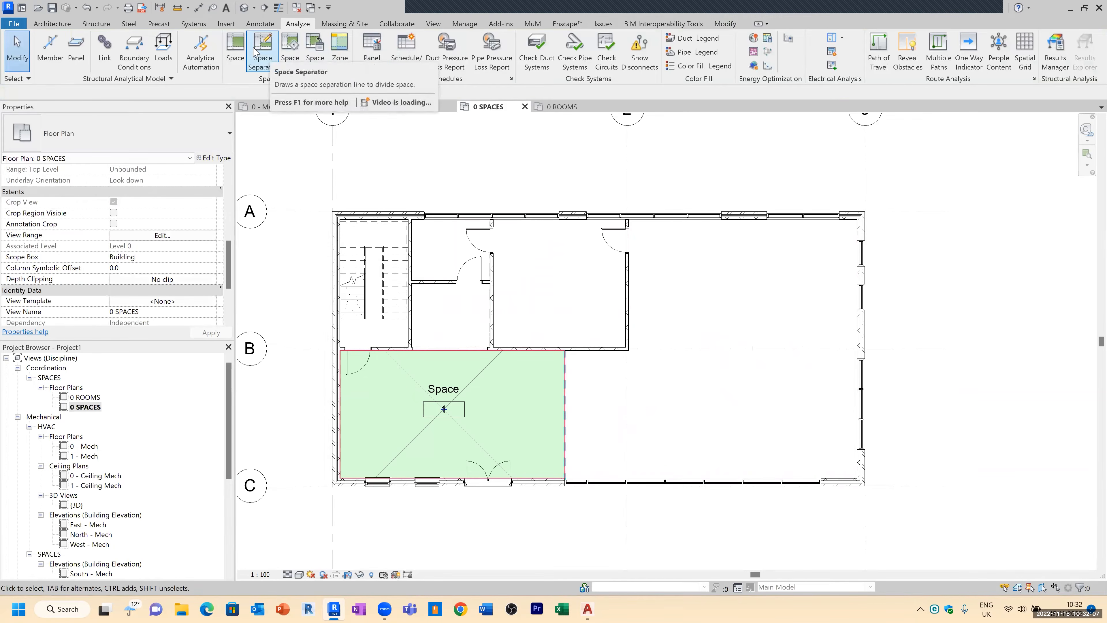
# Step: Place spaces automatically in all remaining enclosed areas with tag on placement enabled
pyautogui.click(237, 49)
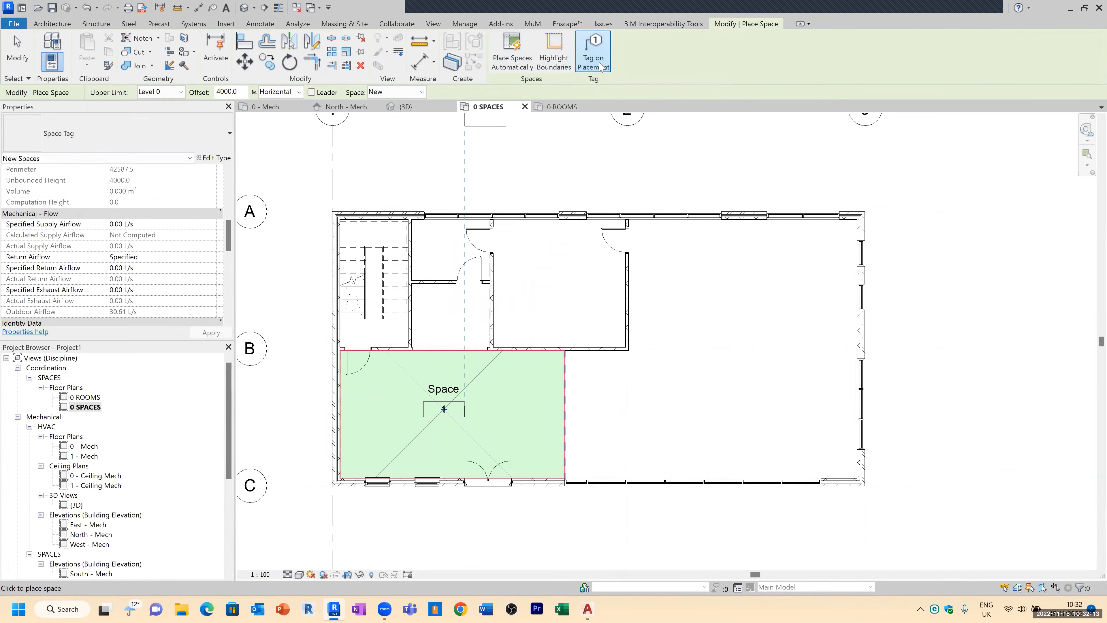
pyautogui.click(594, 50)
pyautogui.click(601, 69)
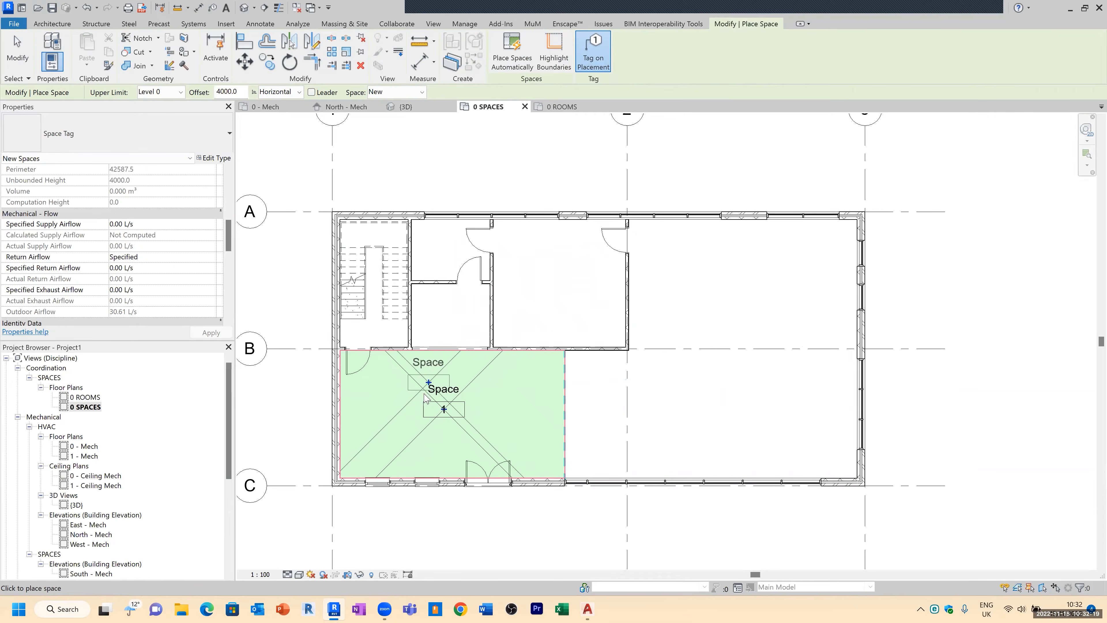
pyautogui.scroll(3, 440, 408)
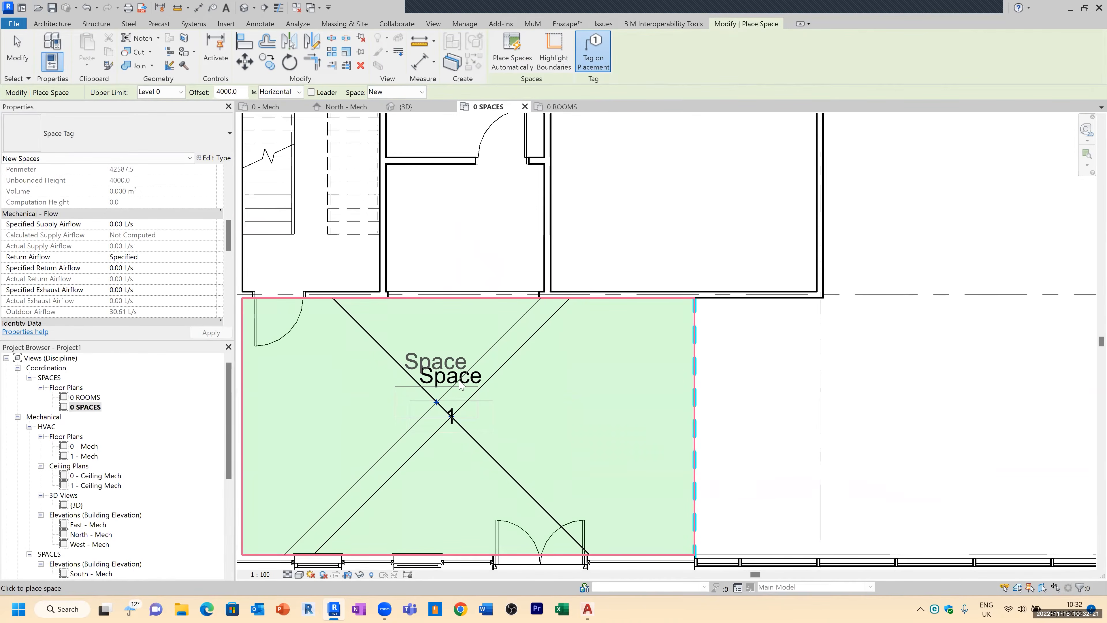
pyautogui.scroll(1, 453, 418)
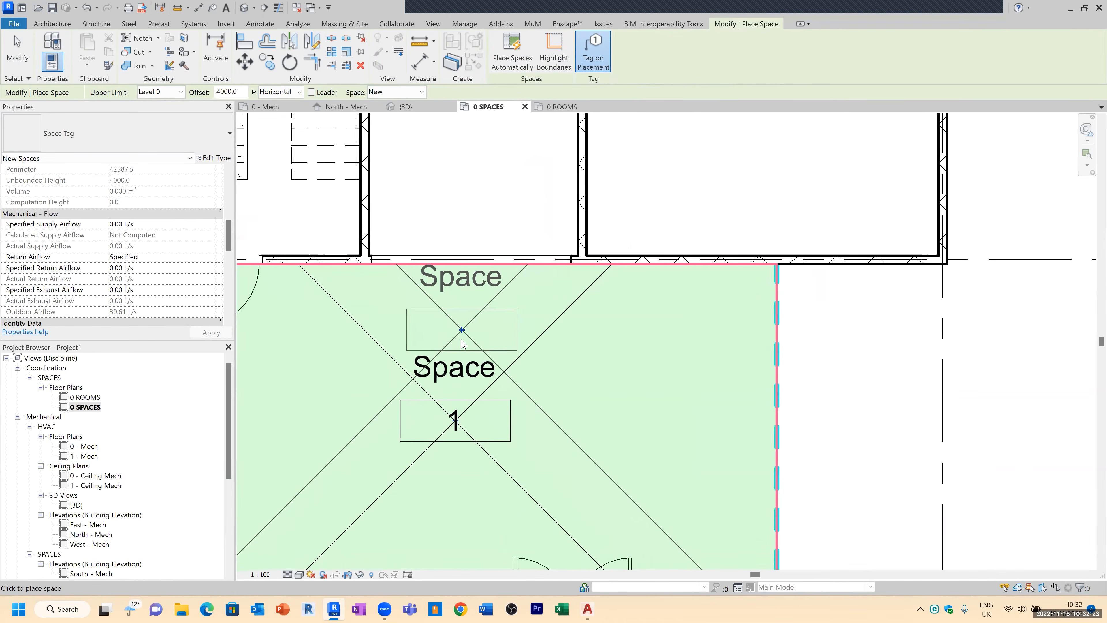
pyautogui.scroll(-2, 449, 420)
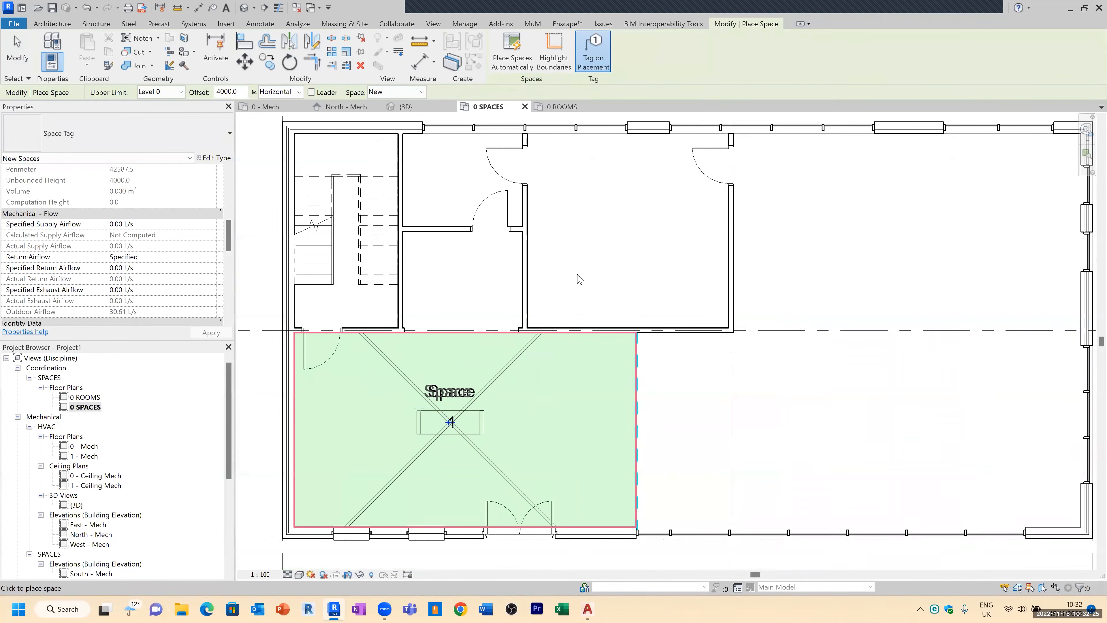
pyautogui.scroll(-2, 580, 279)
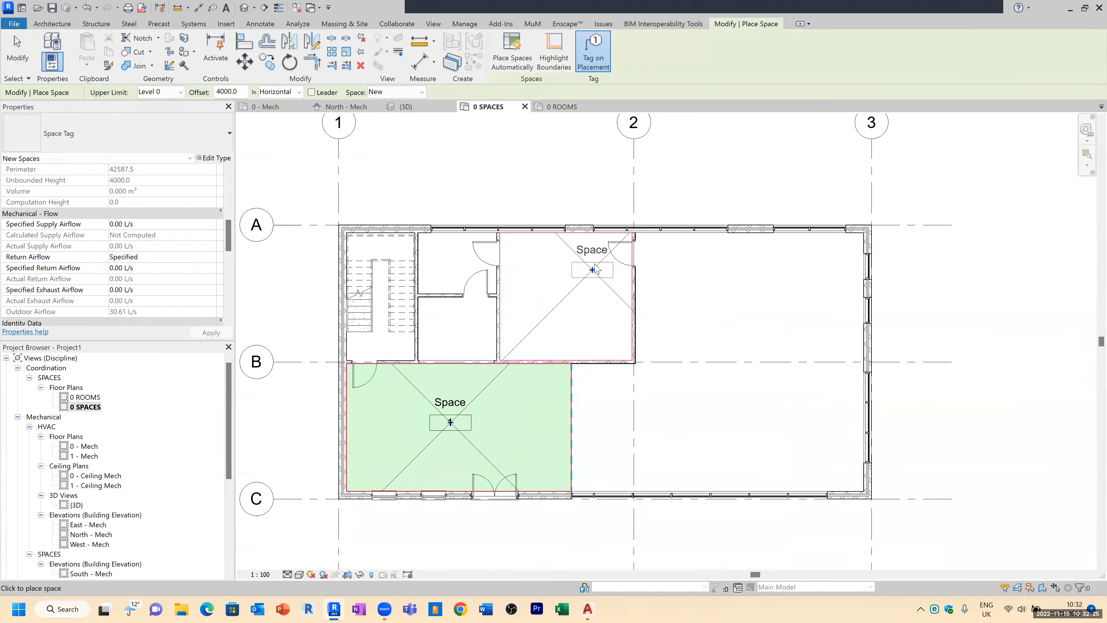
pyautogui.click(512, 60)
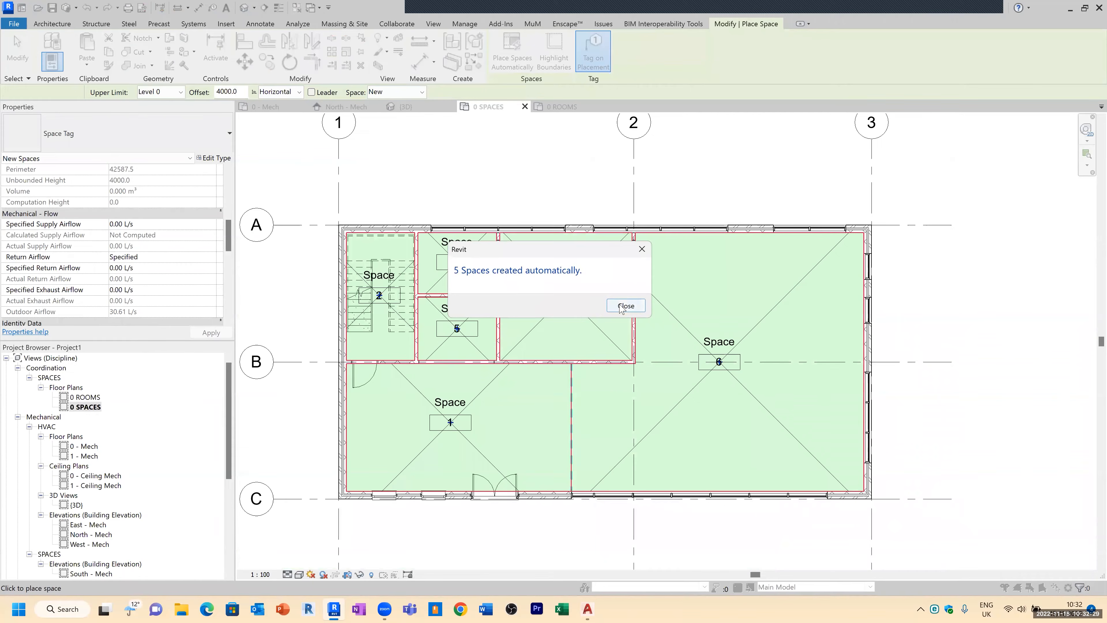
pyautogui.click(635, 305)
pyautogui.press('Escape')
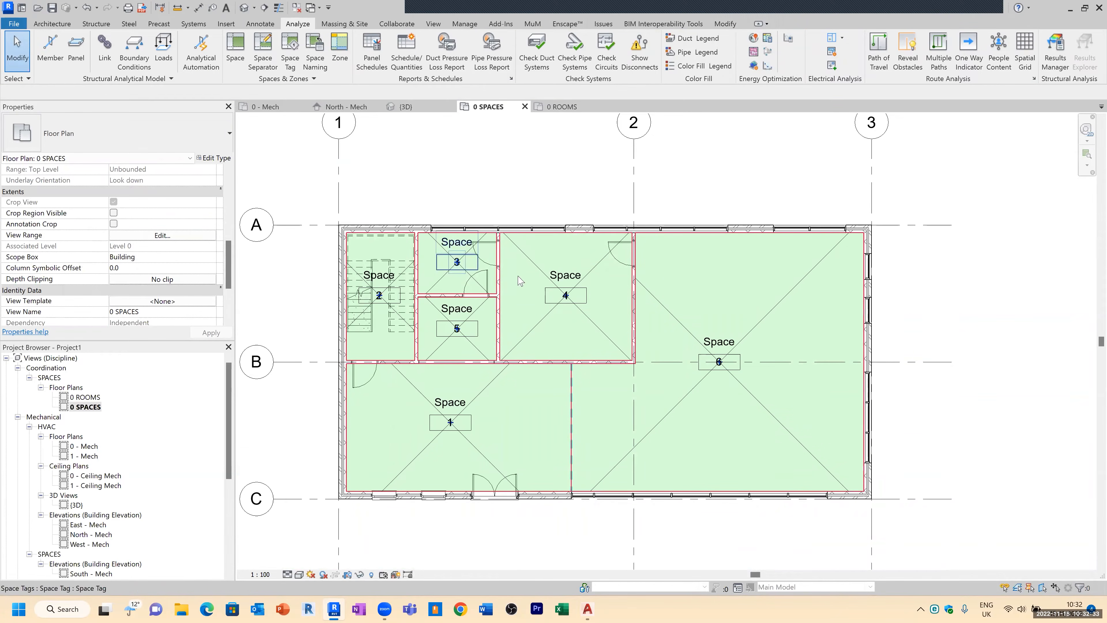
# Step: Name all spaces on all levels from the matching rooms using Space Naming with names and numbers
pyautogui.scroll(3, 708, 343)
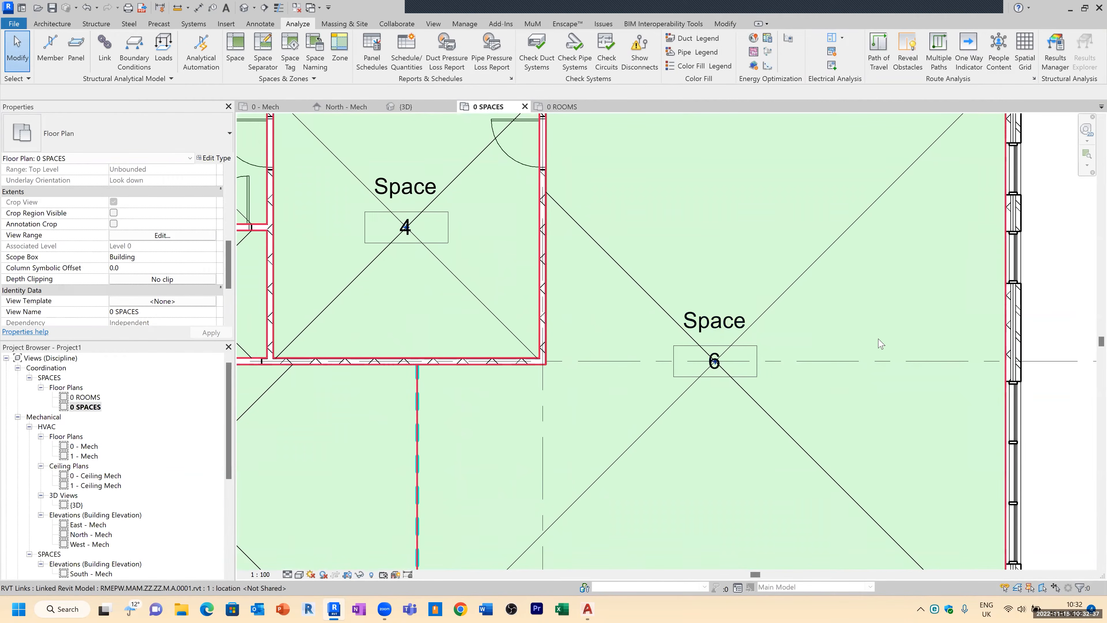
pyautogui.scroll(-2, 880, 342)
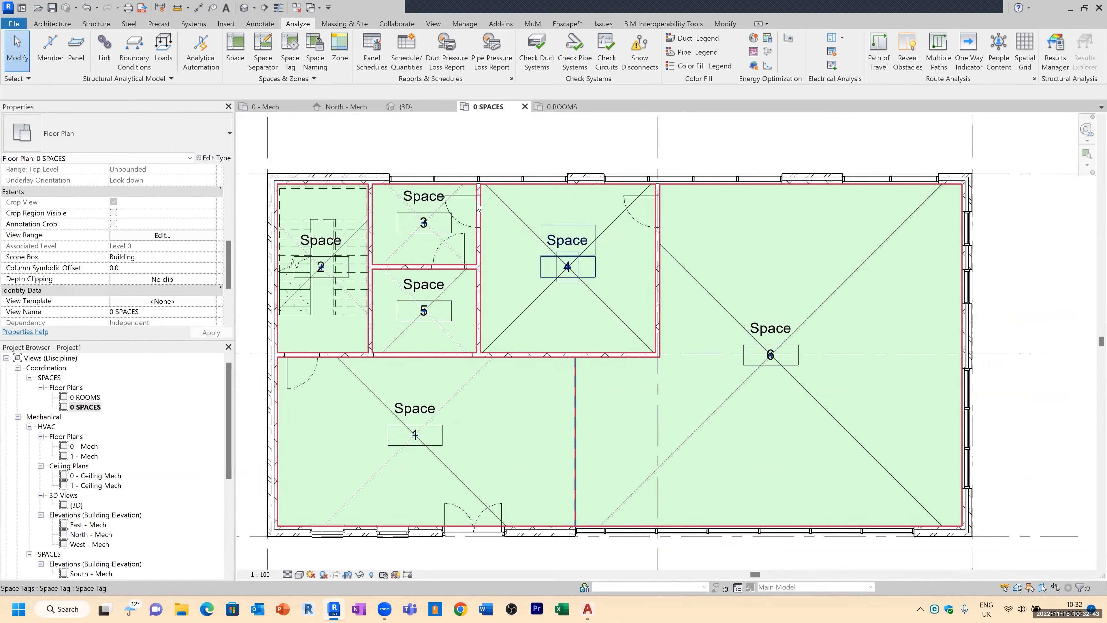
pyautogui.click(90, 397)
pyautogui.doubleClick(90, 397)
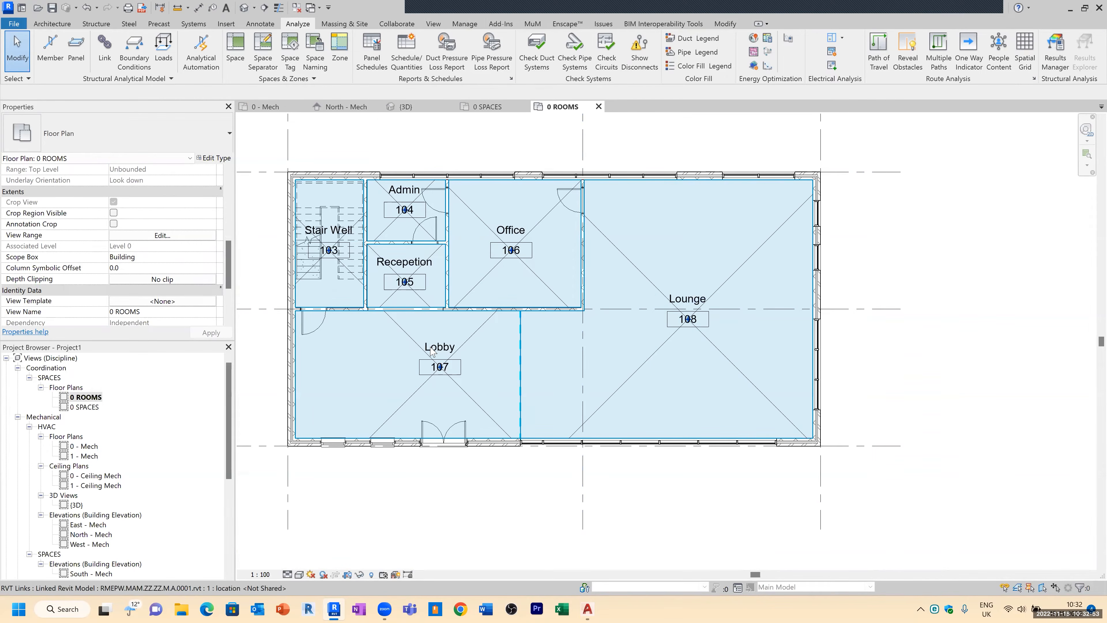
pyautogui.doubleClick(87, 407)
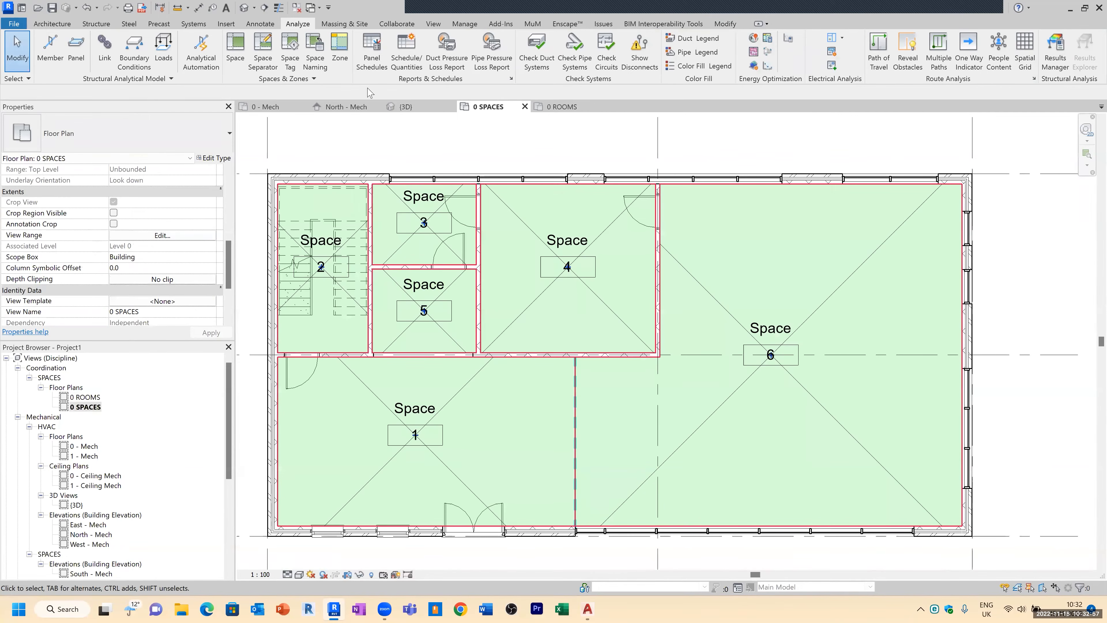
pyautogui.click(316, 60)
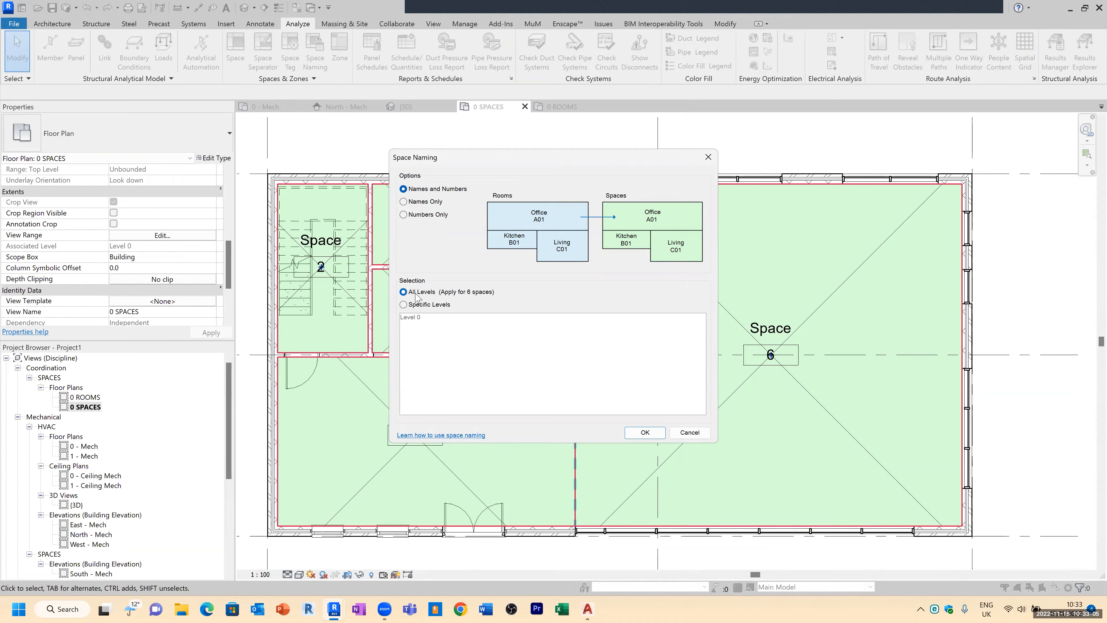
pyautogui.click(404, 305)
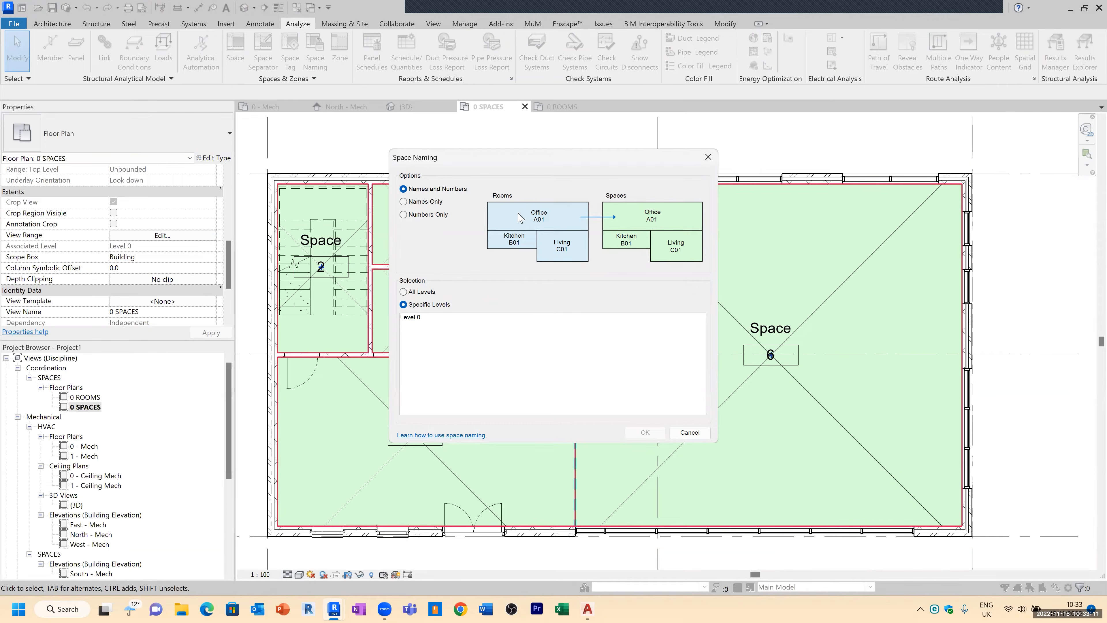
pyautogui.click(403, 292)
pyautogui.click(644, 432)
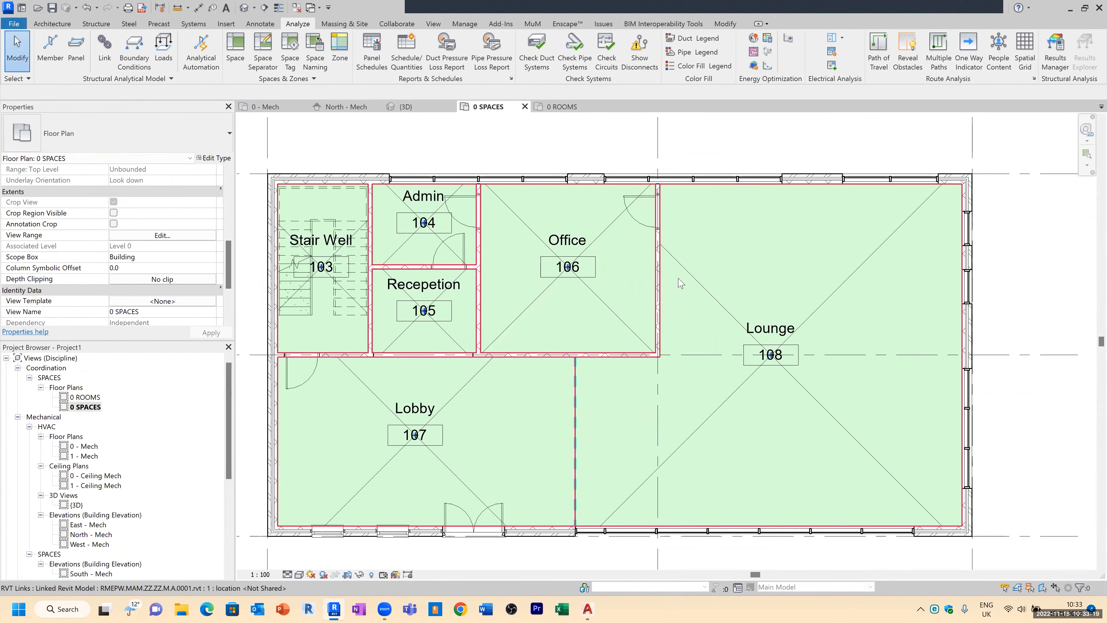
# Step: Compare the 0 ROOMS plan with the 0 SPACES plan
pyautogui.click(95, 398)
pyautogui.click(94, 397)
pyautogui.doubleClick(83, 397)
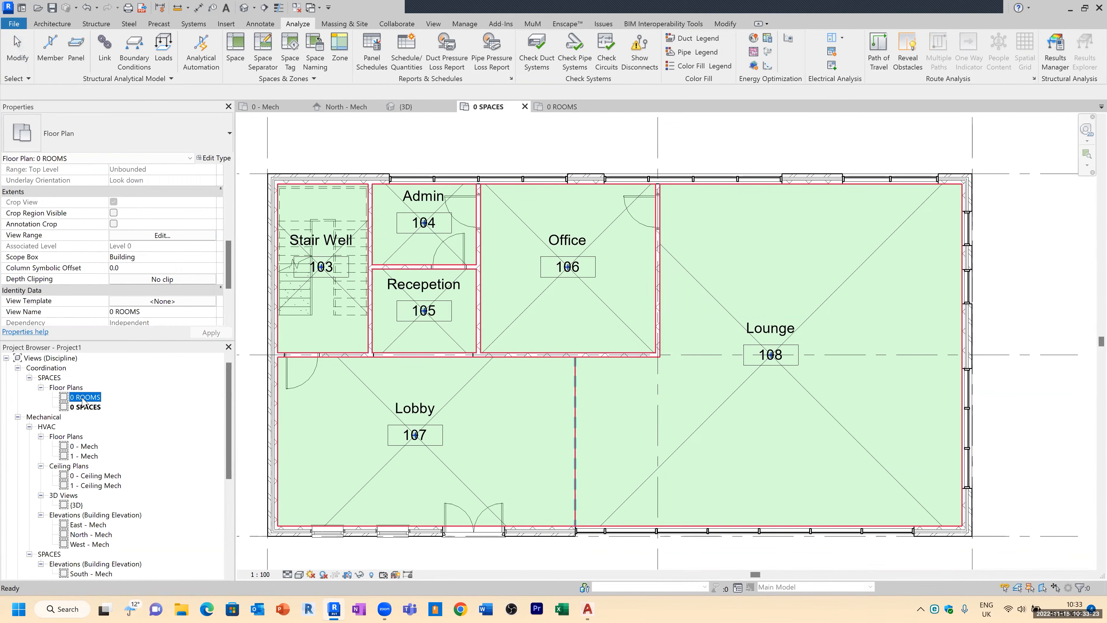
pyautogui.doubleClick(85, 407)
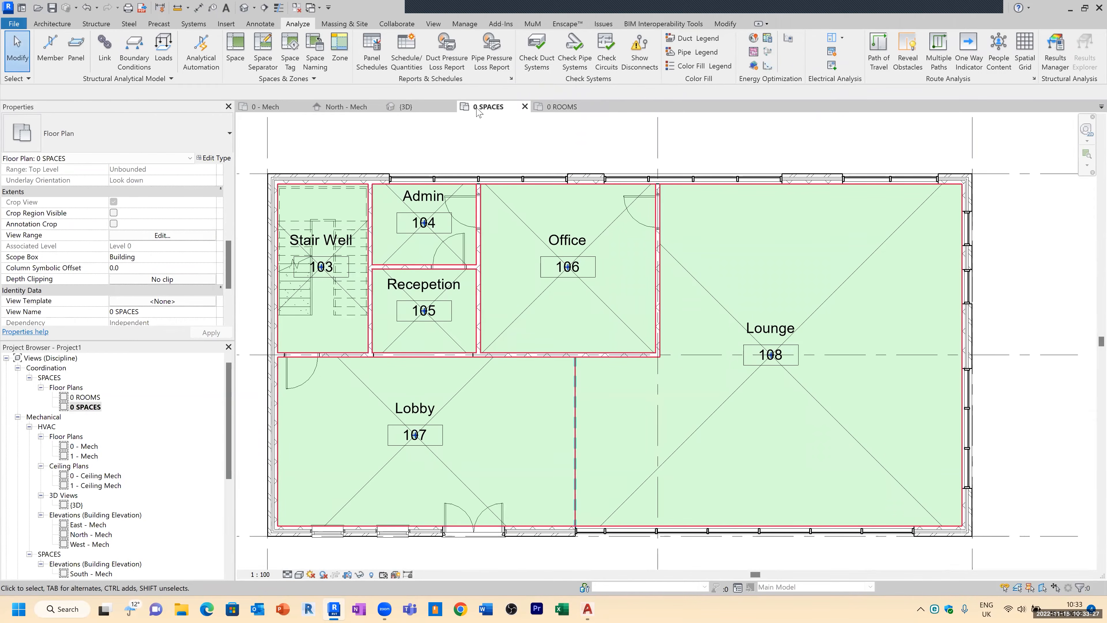
# Step: Create new floor plan views for Level 1 and Level 2, allowing duplicates of existing views
pyautogui.click(433, 24)
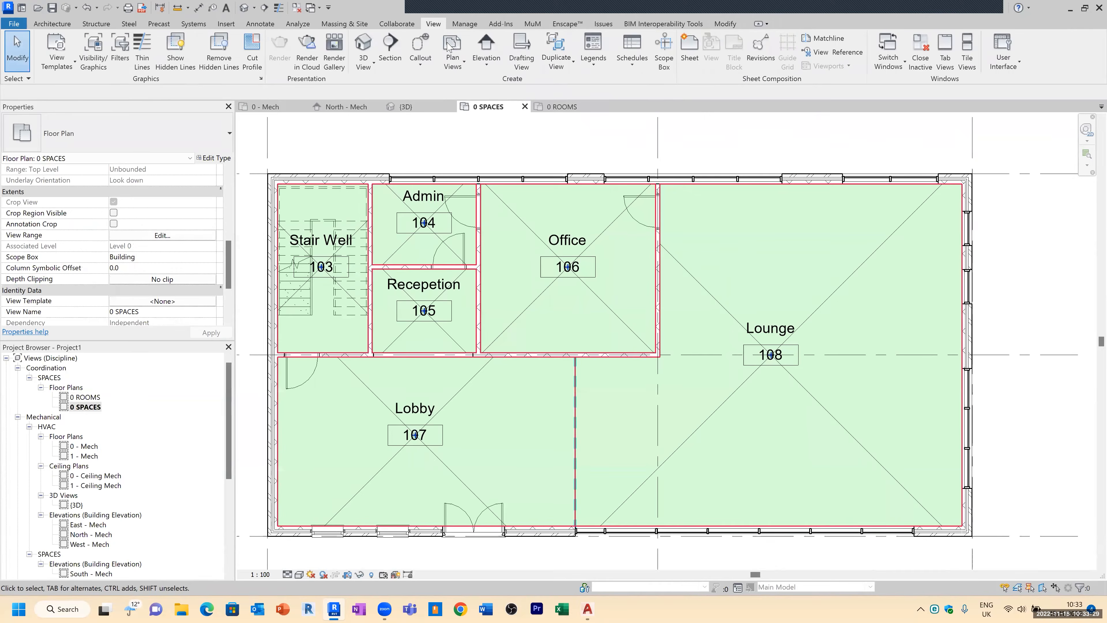
pyautogui.click(453, 62)
pyautogui.click(477, 84)
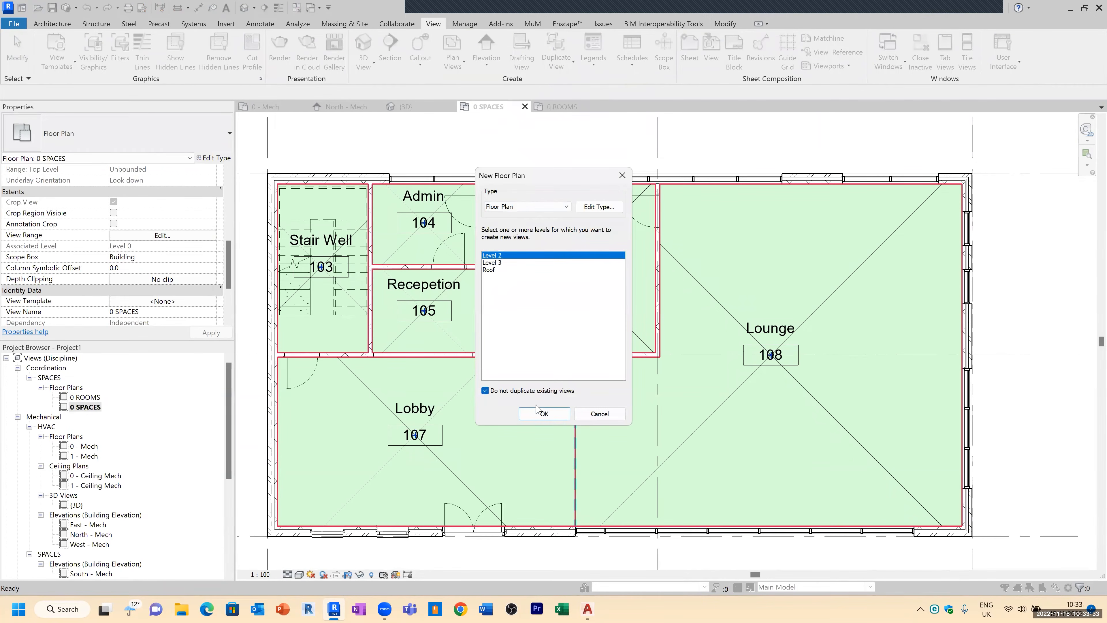
pyautogui.click(512, 392)
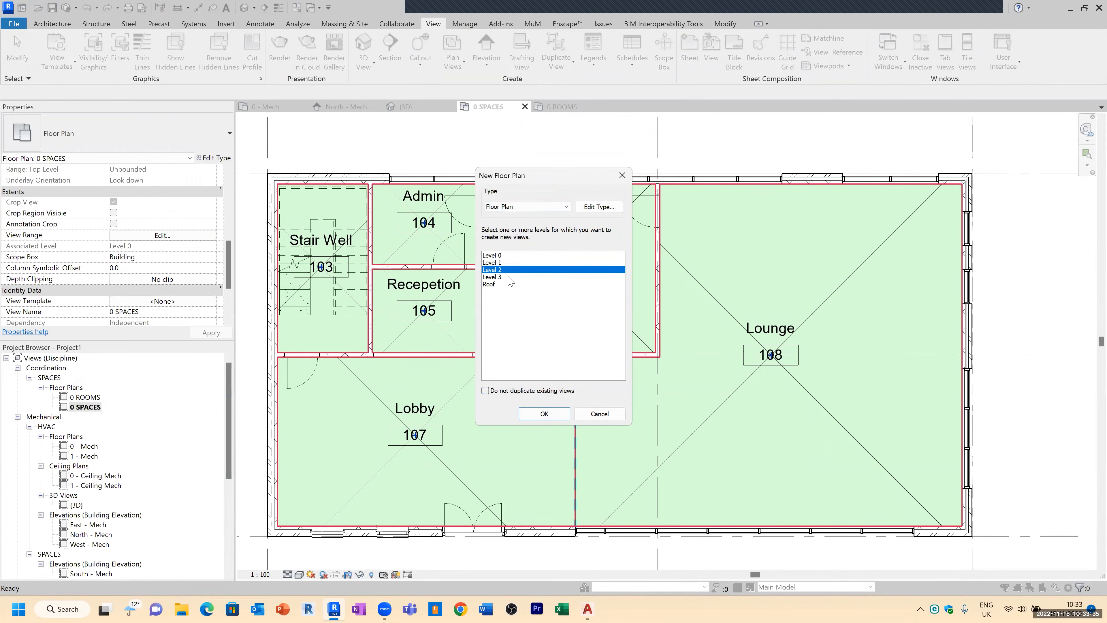
pyautogui.keyDown('ctrl'); pyautogui.click(505, 262); pyautogui.keyUp('ctrl')
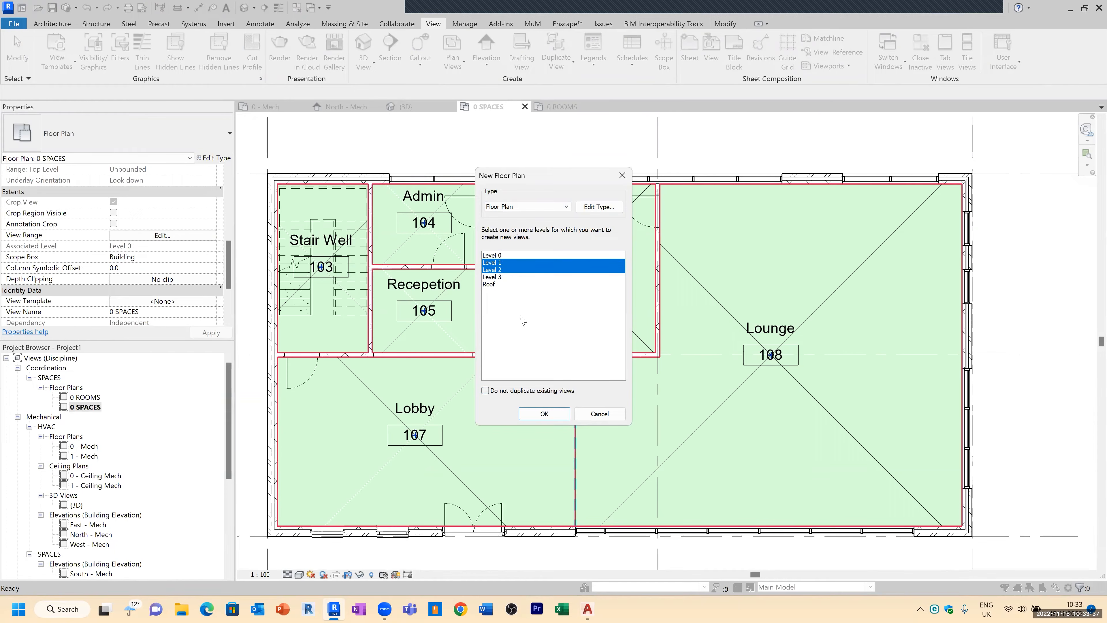
pyautogui.click(545, 414)
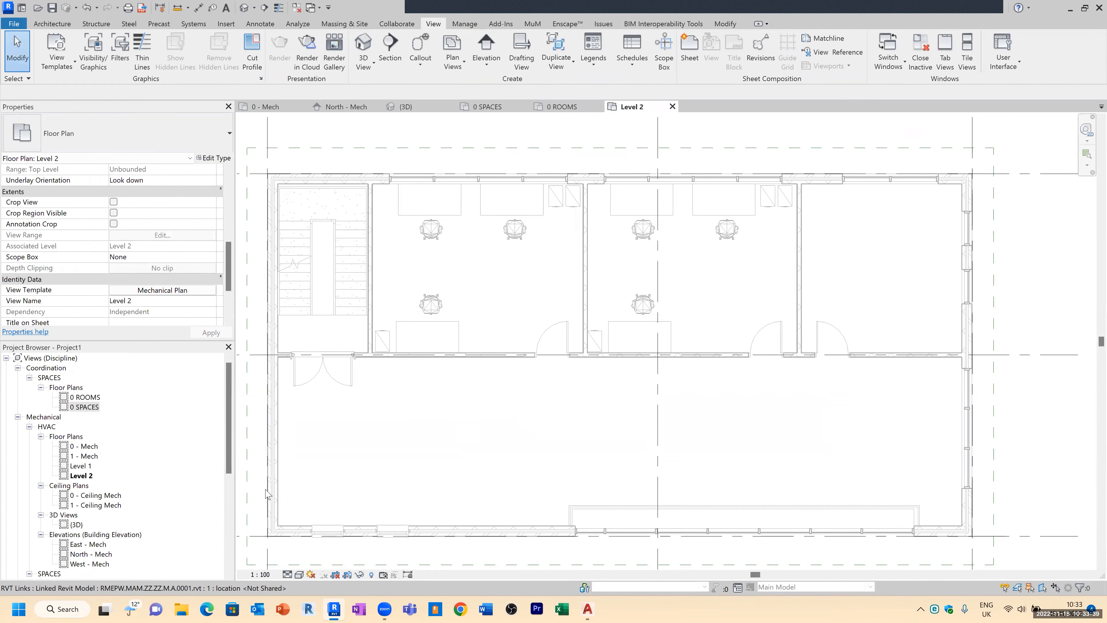
# Step: Rename the new Level 1 floor plan view as 1 SPACES
pyautogui.click(82, 466)
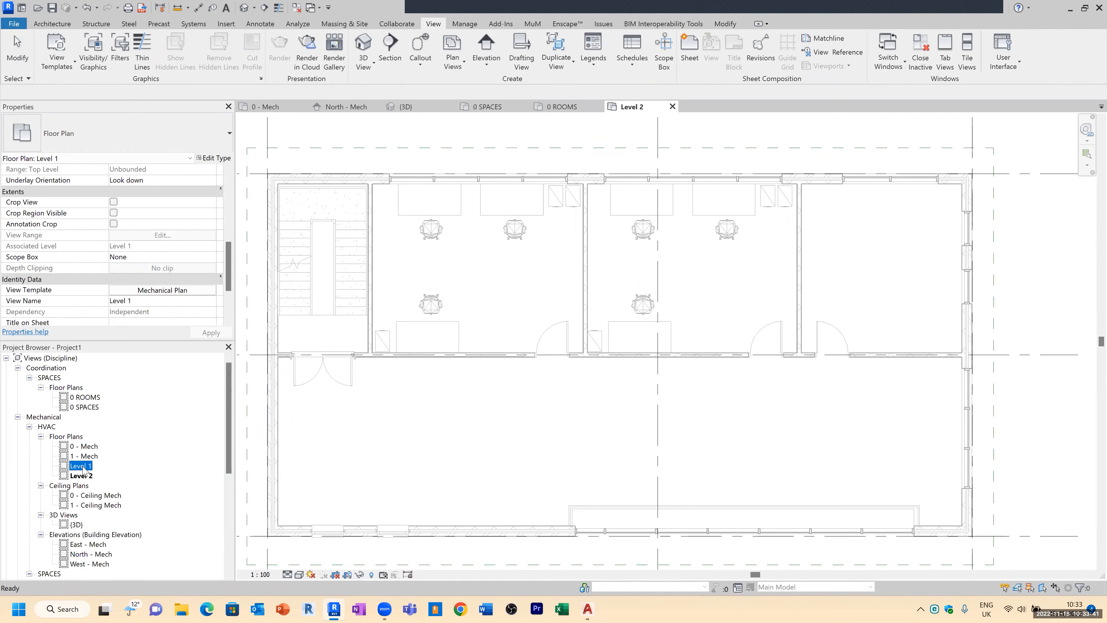
pyautogui.doubleClick(82, 466)
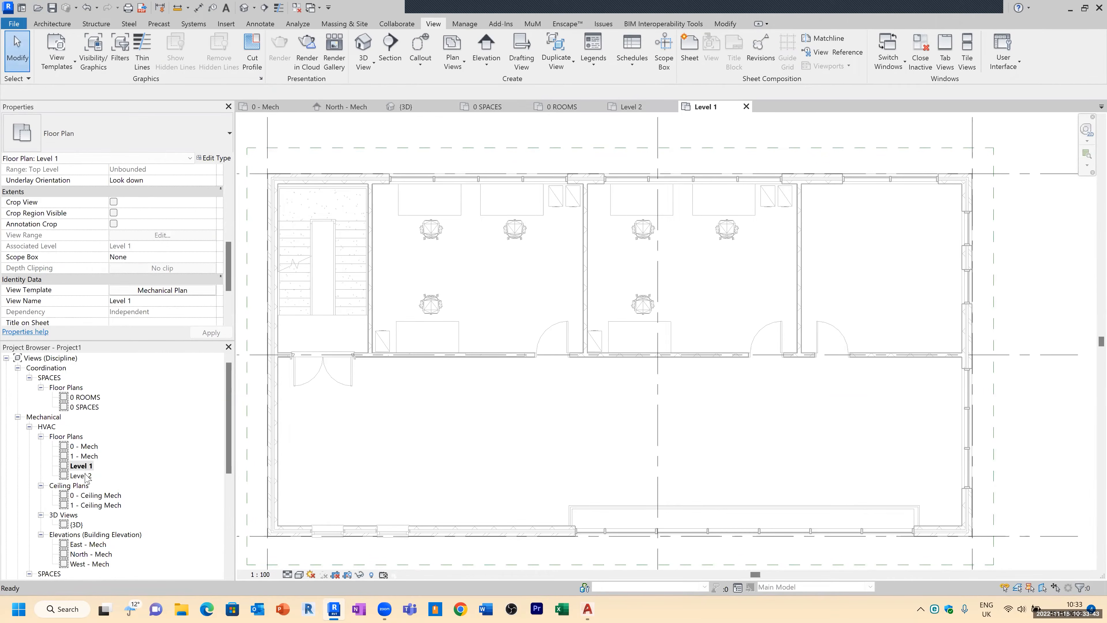
pyautogui.keyDown('ctrl'); pyautogui.click(87, 476); pyautogui.keyUp('ctrl')
pyautogui.rightClick(87, 477)
pyautogui.click(82, 465)
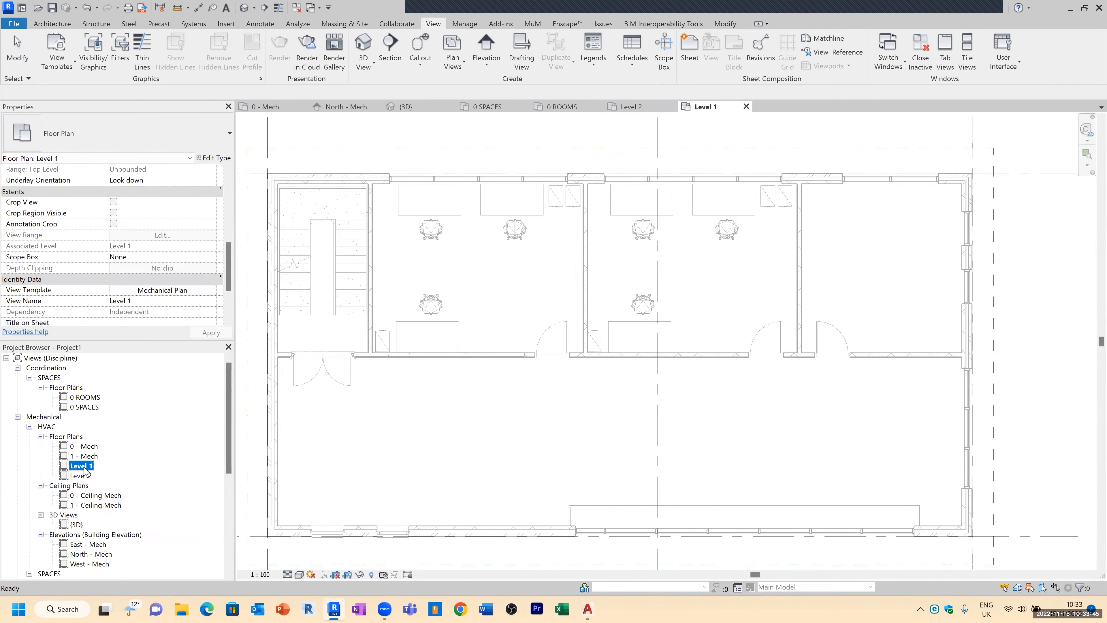
pyautogui.rightClick(84, 466)
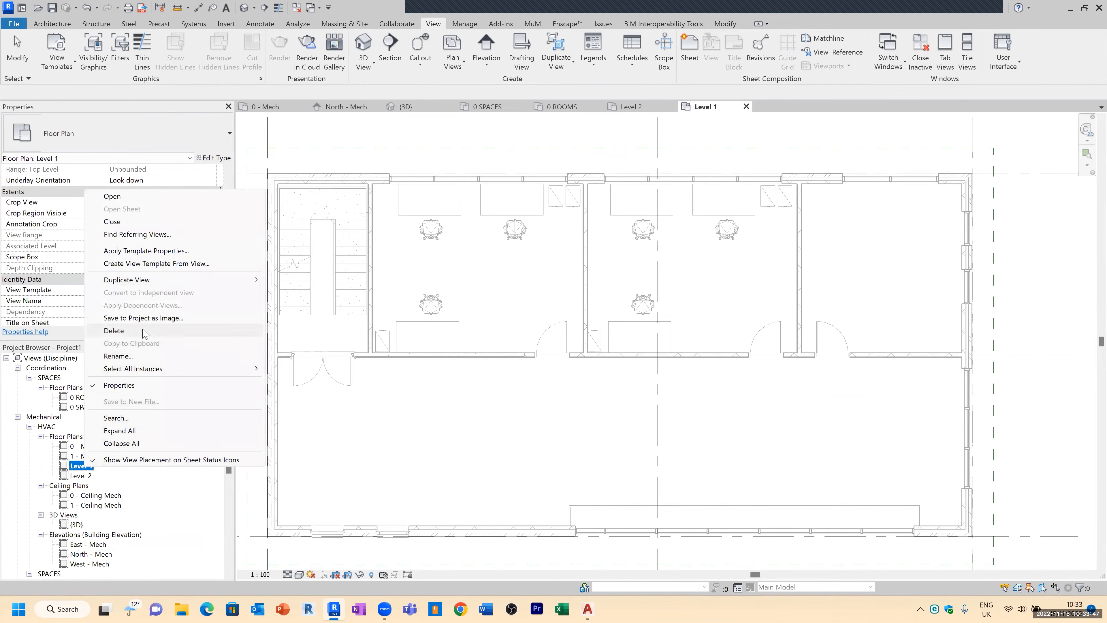
pyautogui.click(118, 356)
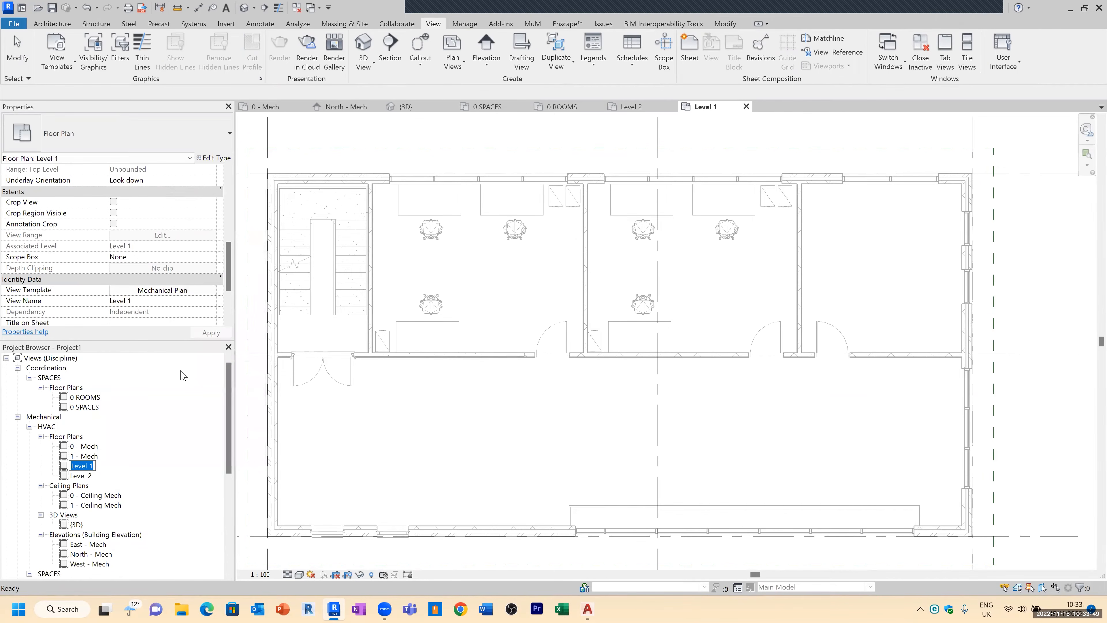
pyautogui.write('1 SPACES')
# Step: Rename the Level 2 floor plan view as 2 SPACES without renaming the corresponding level
pyautogui.click(87, 476)
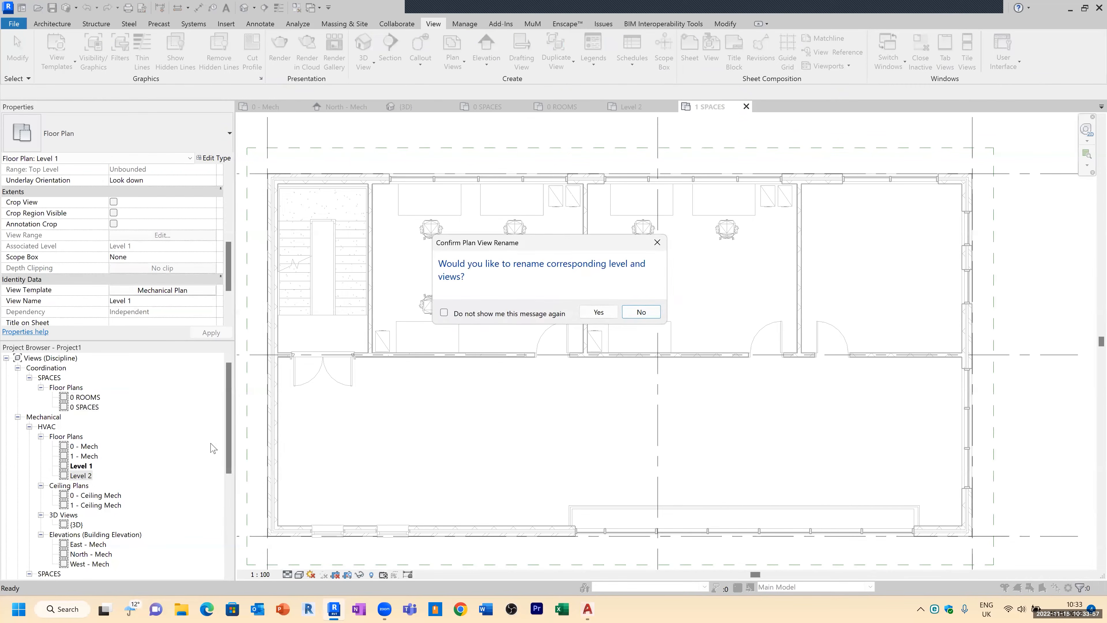
pyautogui.rightClick(88, 474)
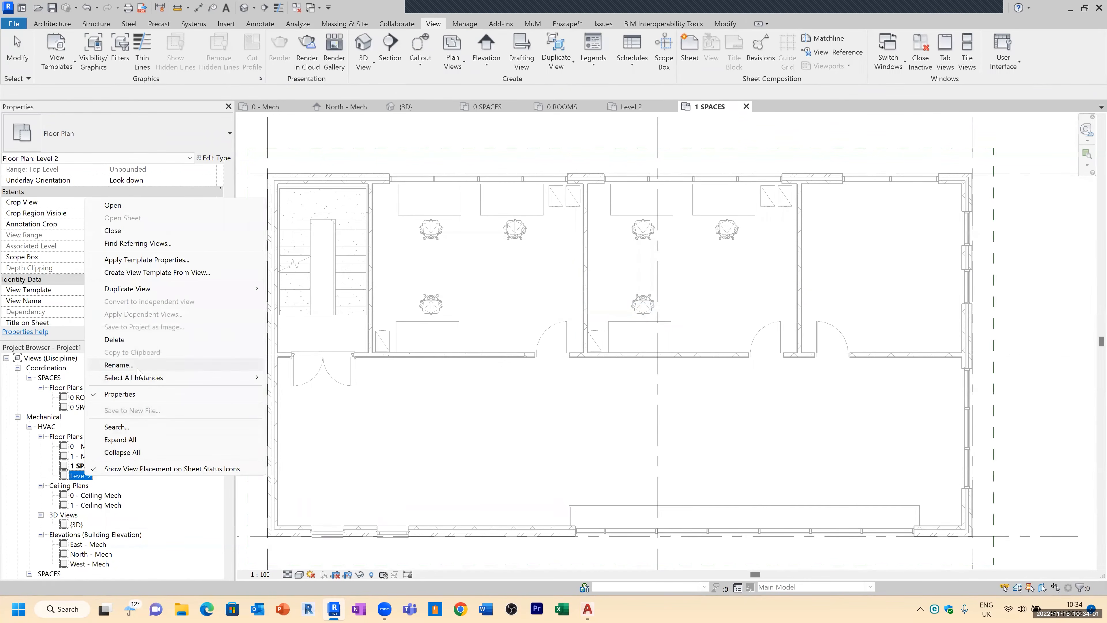
pyautogui.click(118, 365)
pyautogui.write('2 SPACES')
pyautogui.press('Return')
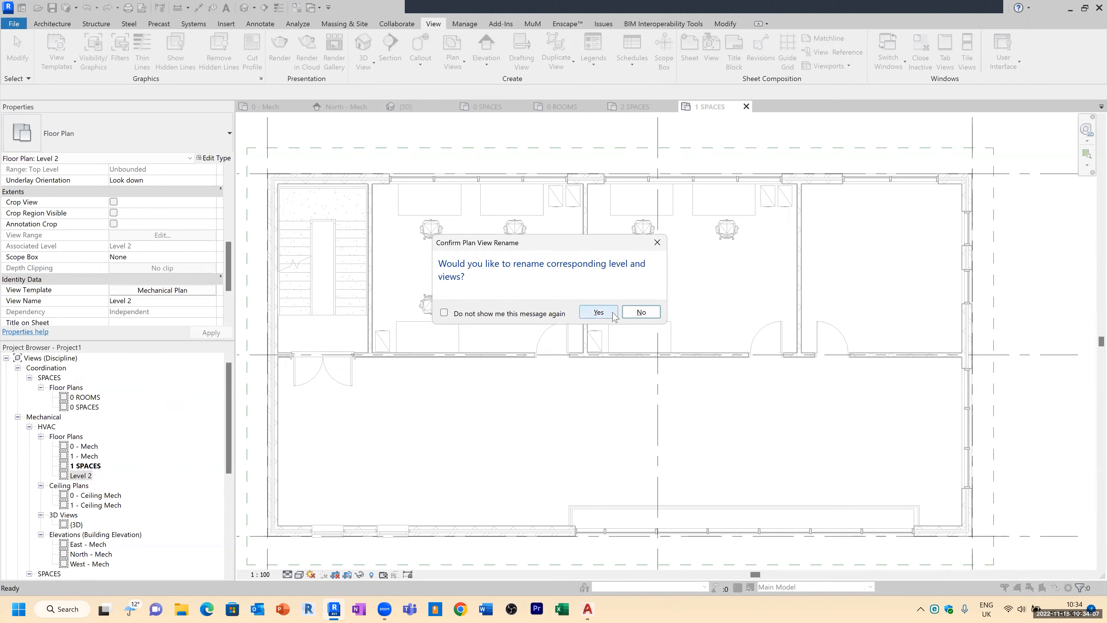
pyautogui.click(645, 312)
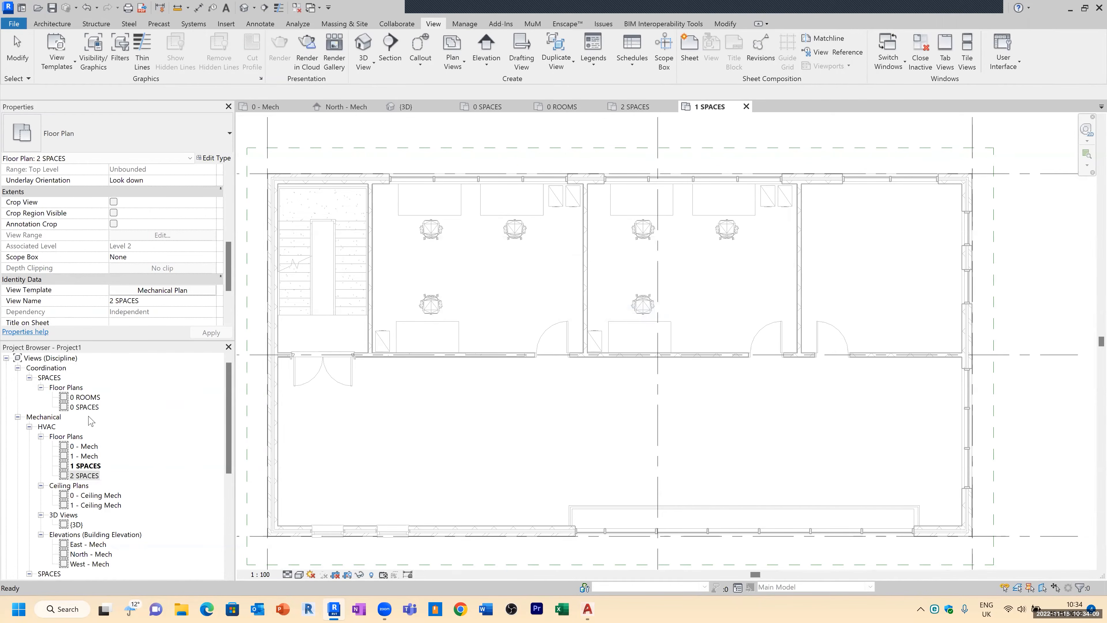
# Step: Create a view template named SPACES from the 0 SPACES plan view
pyautogui.doubleClick(84, 407)
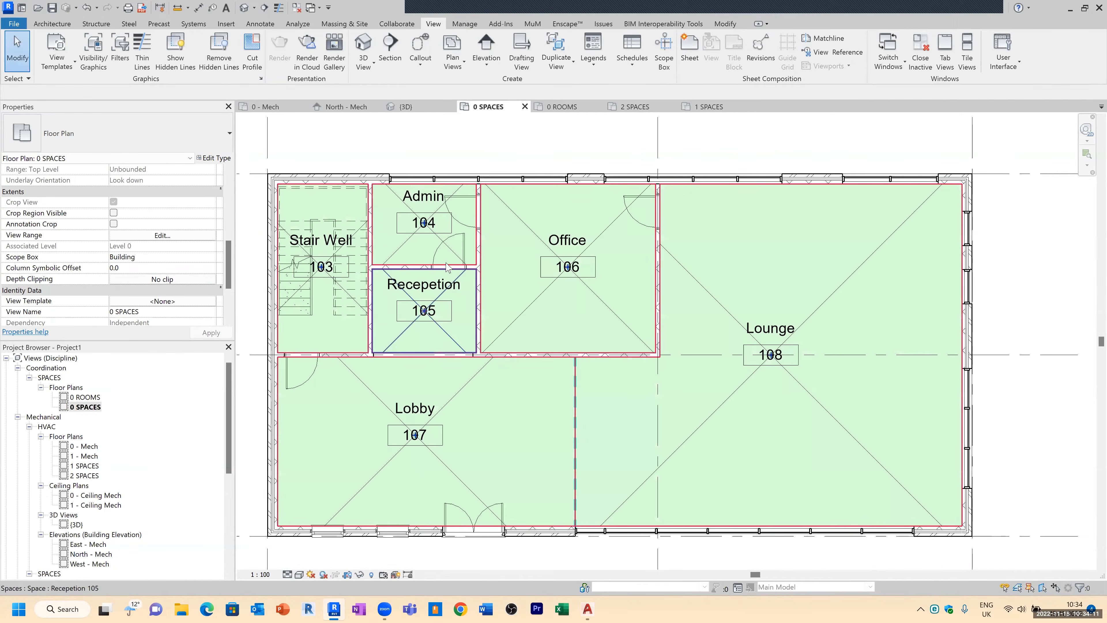
pyautogui.scroll(-3, 453, 305)
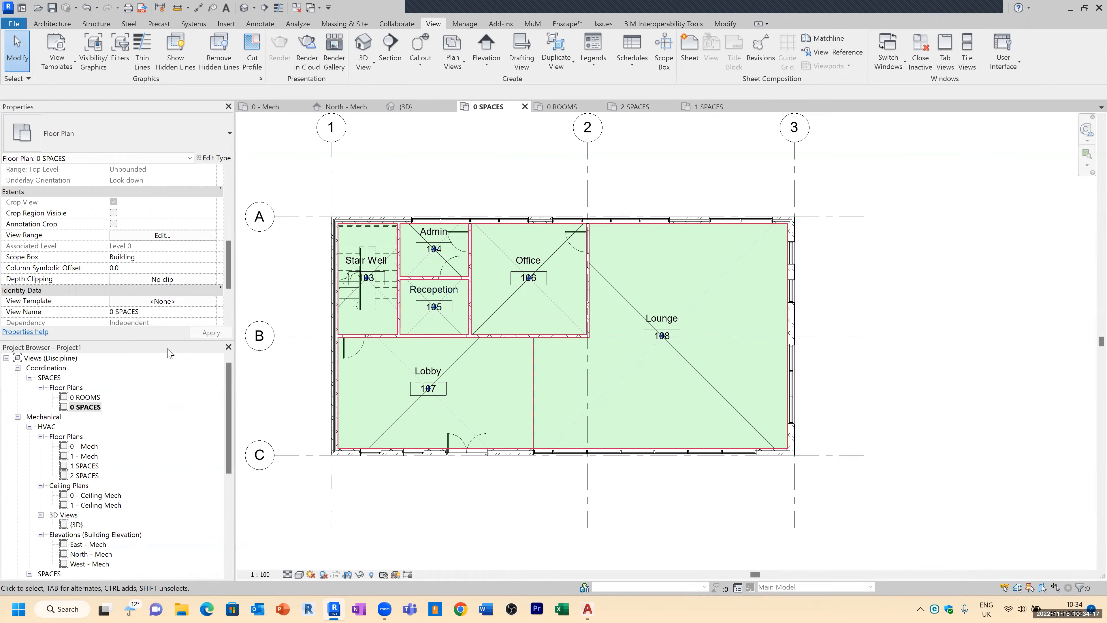
pyautogui.click(85, 408)
pyautogui.rightClick(86, 412)
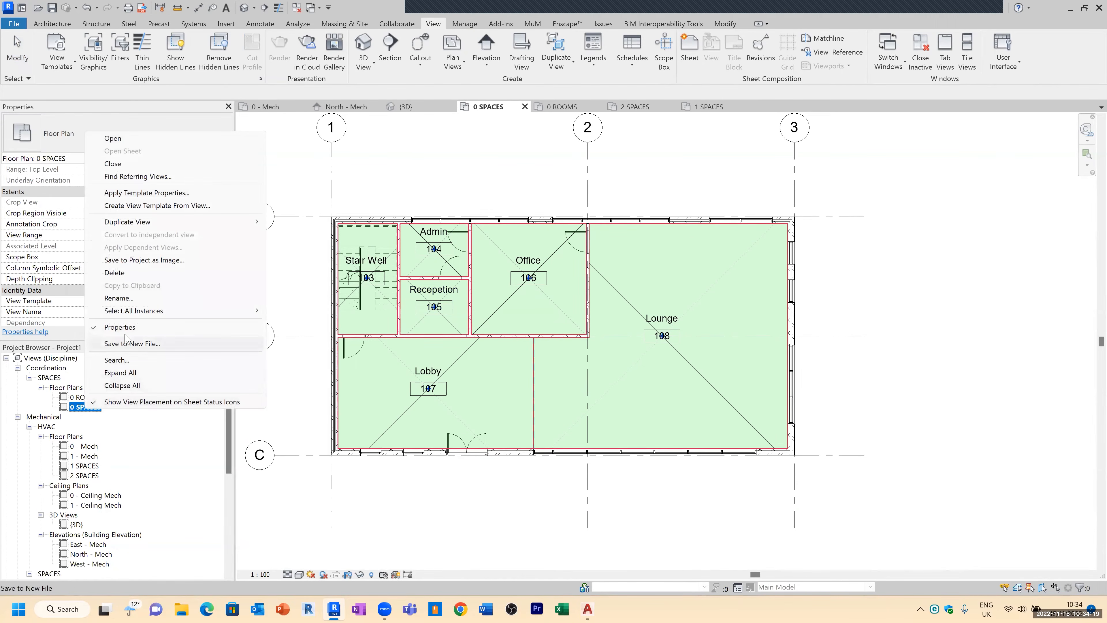
pyautogui.click(164, 208)
pyautogui.write('spa')
pyautogui.press('BackSpace')
pyautogui.press('BackSpace')
pyautogui.press('BackSpace')
pyautogui.write('SPA')
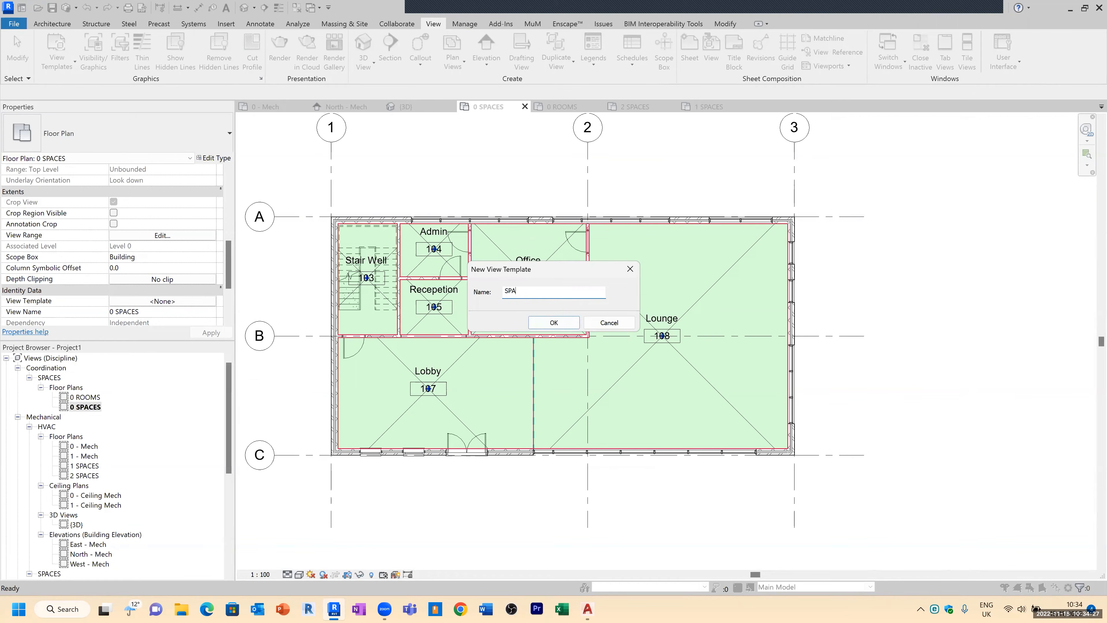
pyautogui.press('Return')
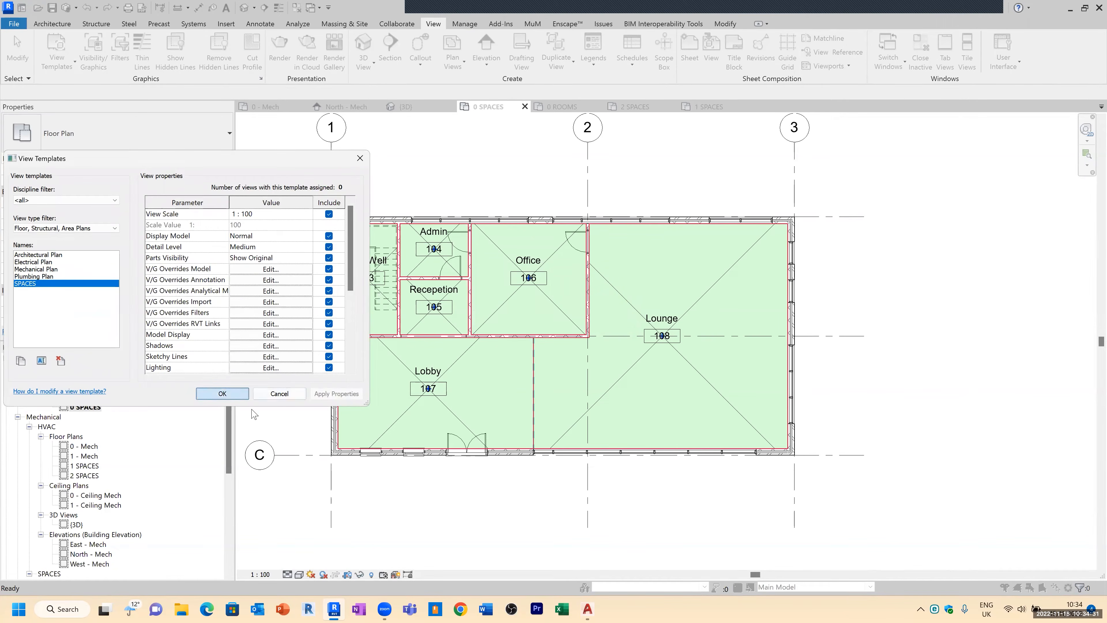
pyautogui.click(242, 393)
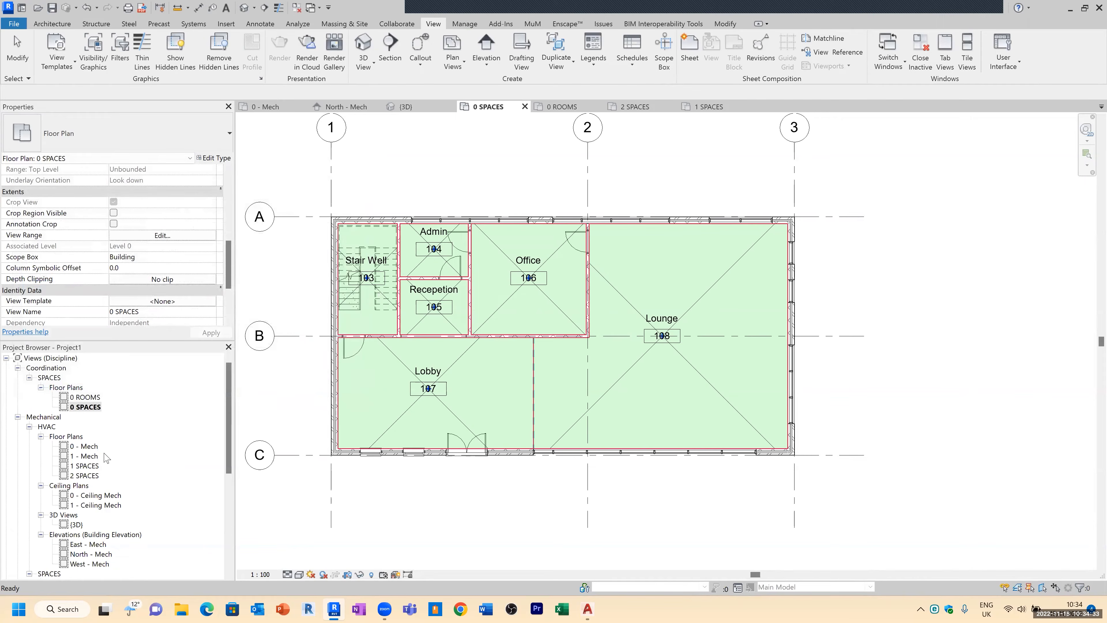
# Step: Assign the SPACES view template to both the 1 SPACES and 2 SPACES plan views
pyautogui.click(97, 467)
pyautogui.keyDown('ctrl'); pyautogui.click(87, 475); pyautogui.keyUp('ctrl')
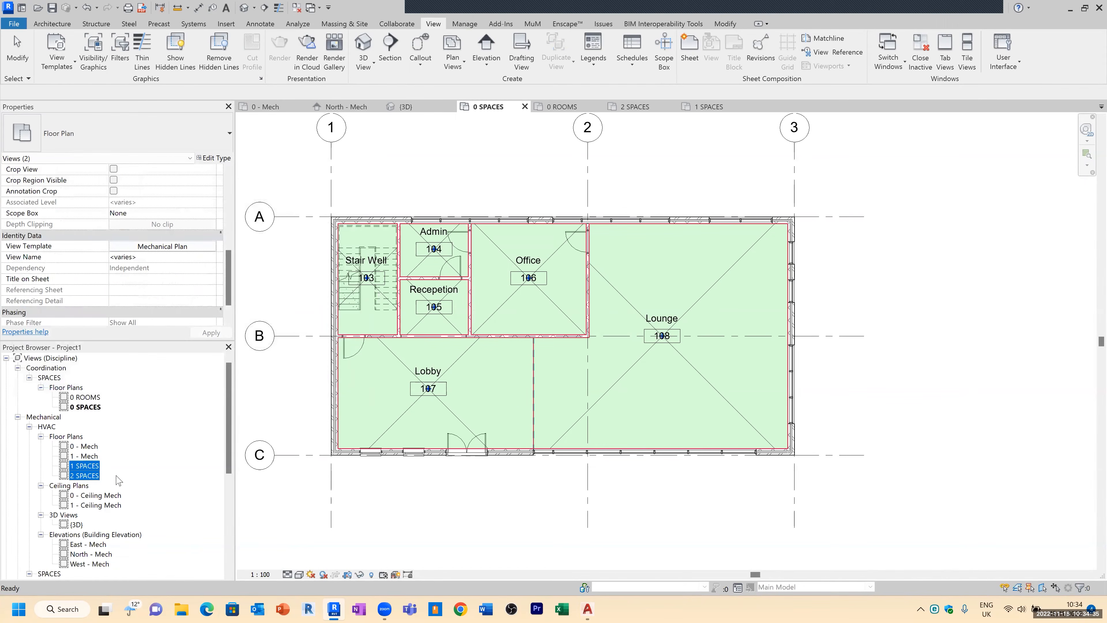
pyautogui.click(191, 247)
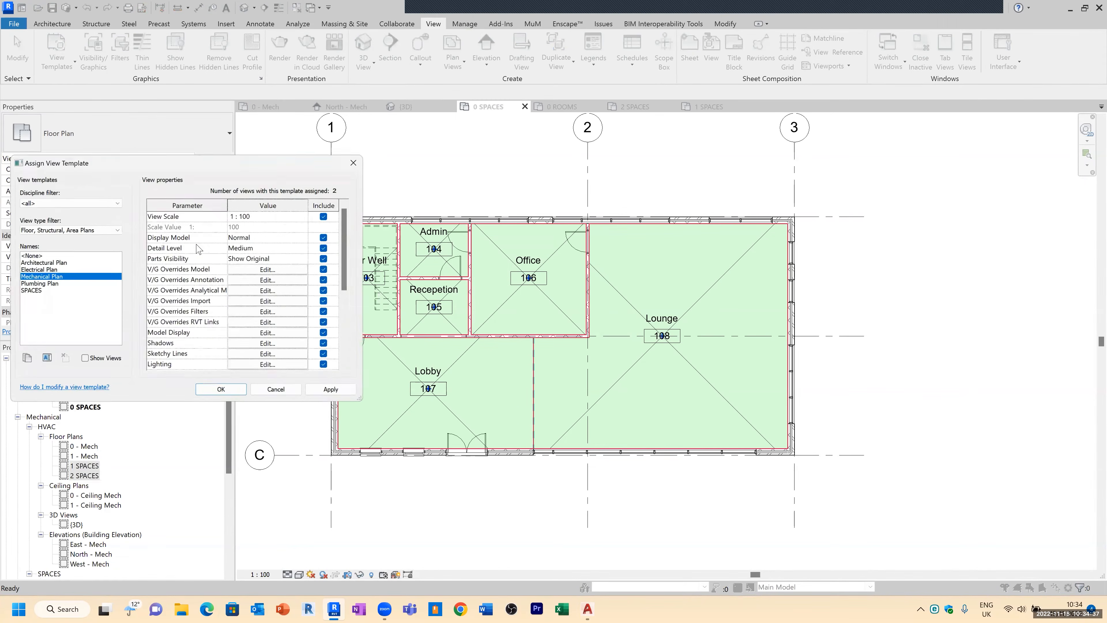
pyautogui.click(40, 291)
pyautogui.click(223, 393)
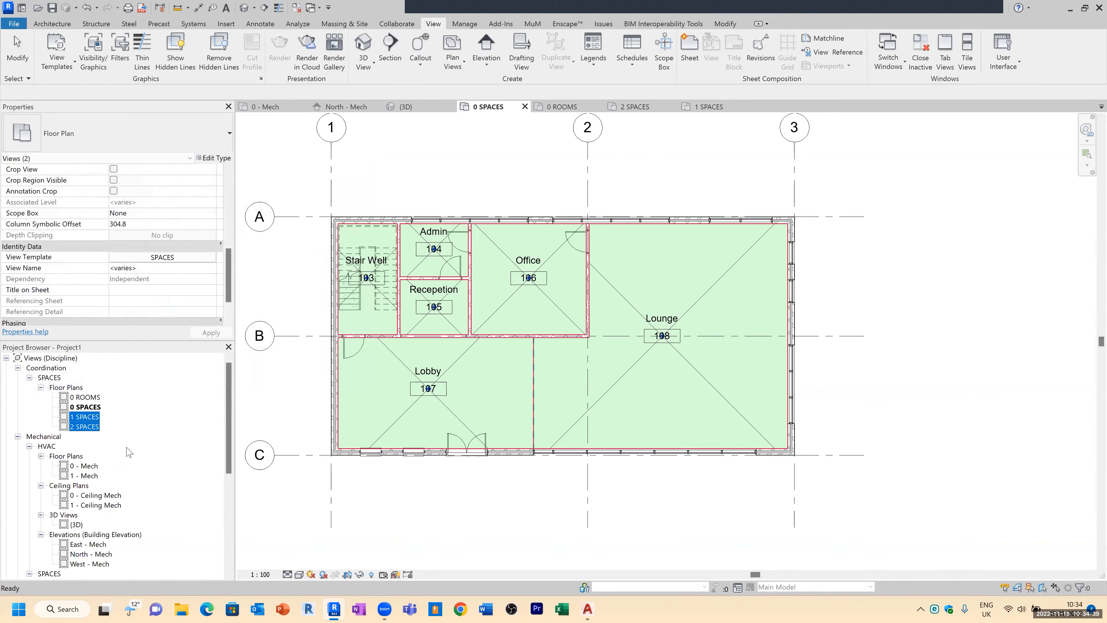
# Step: Open the 1 SPACES plan and place spaces automatically in all its enclosed areas
pyautogui.click(93, 418)
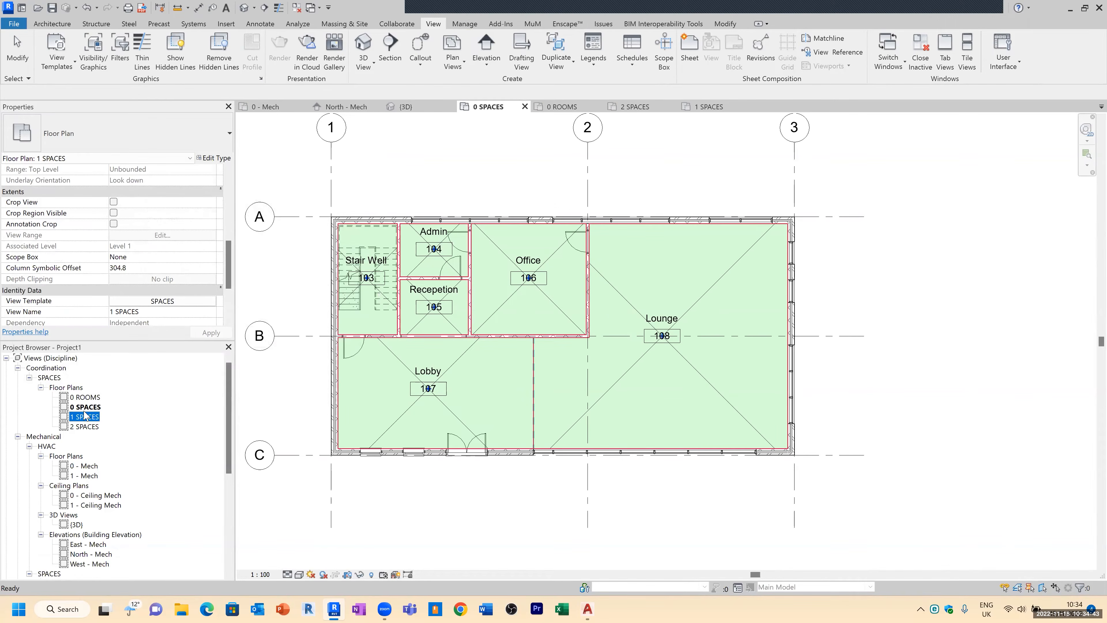
pyautogui.doubleClick(86, 417)
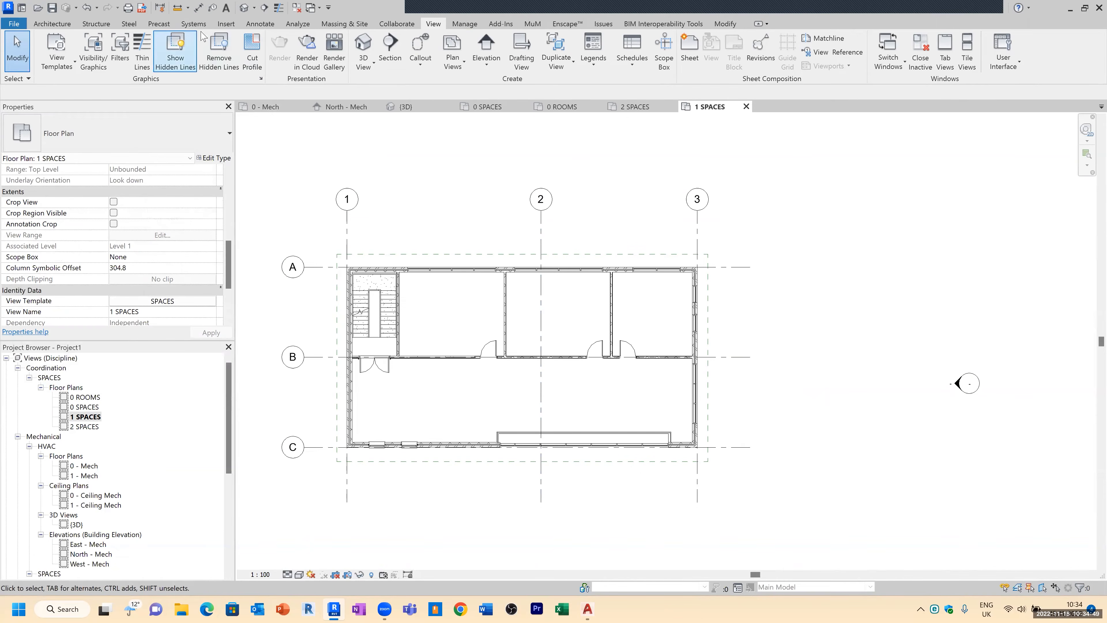
pyautogui.click(298, 23)
pyautogui.click(263, 49)
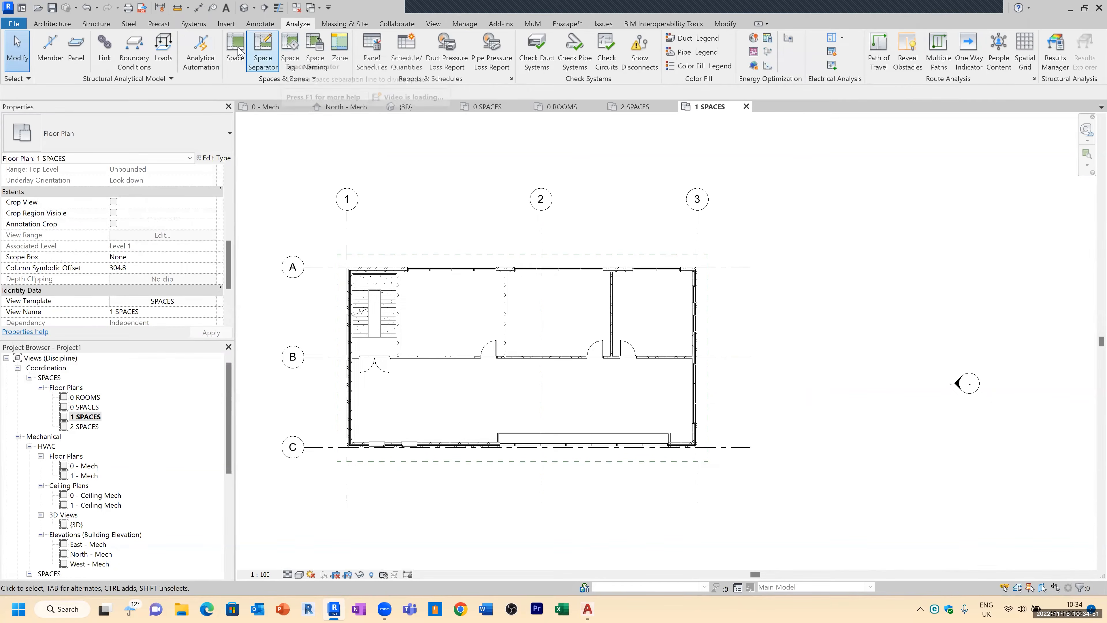
pyautogui.click(502, 55)
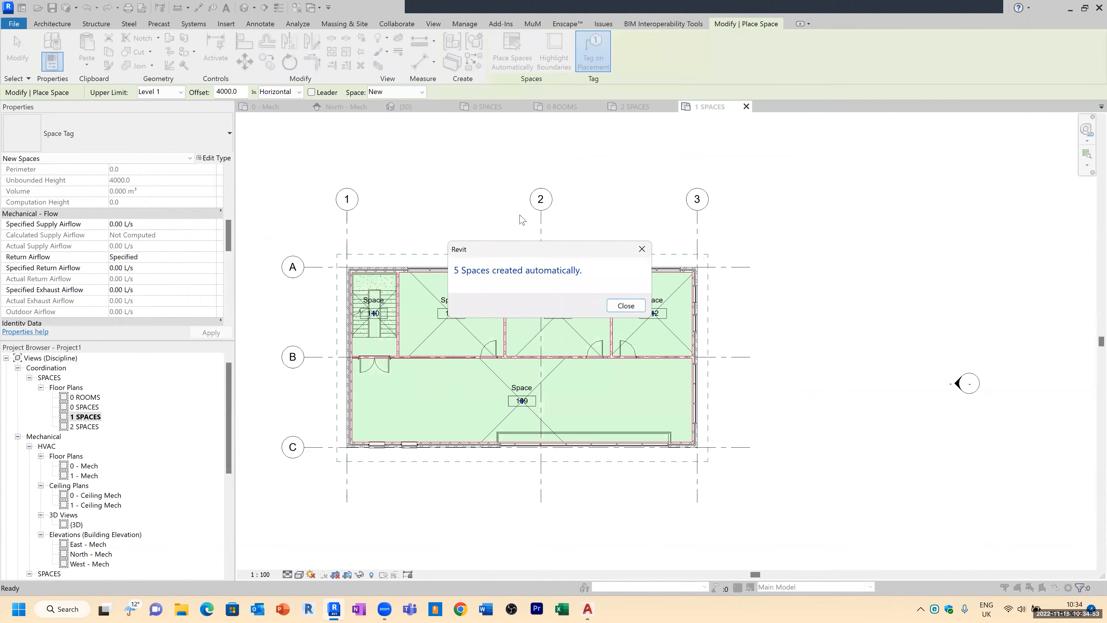
pyautogui.click(625, 306)
pyautogui.press('Escape')
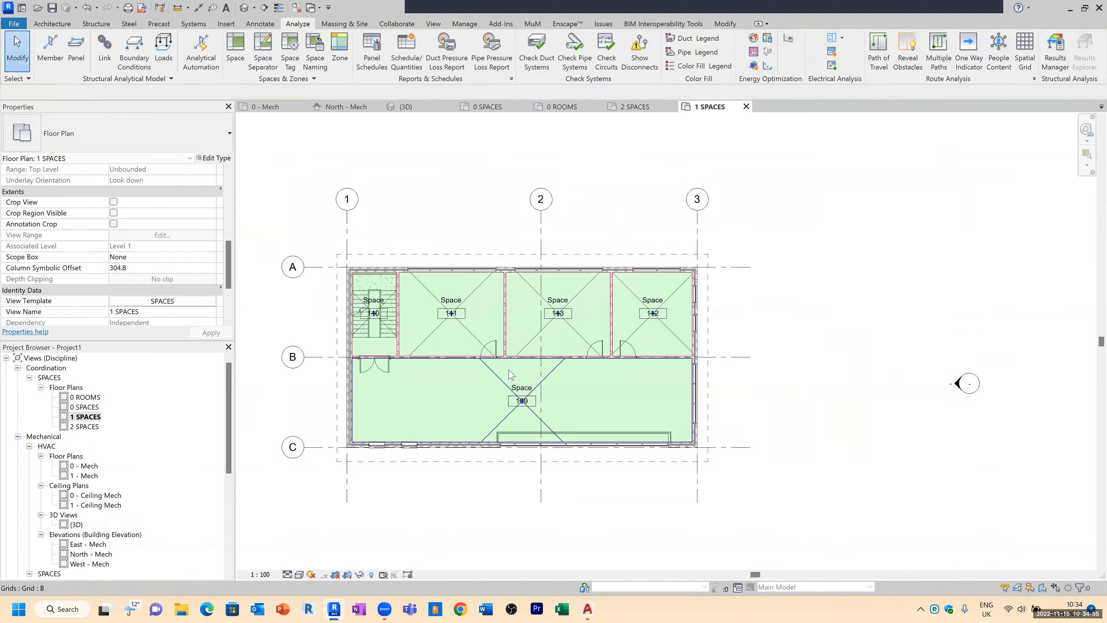
# Step: Open the 2 SPACES plan and place spaces automatically in all its enclosed areas
pyautogui.doubleClick(86, 426)
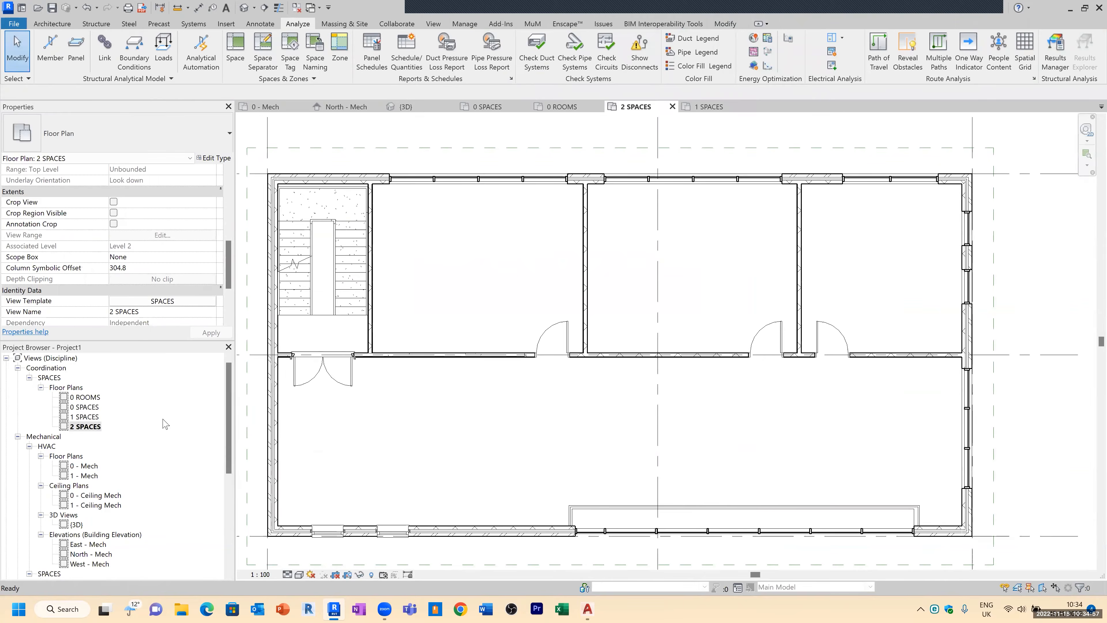
pyautogui.click(235, 51)
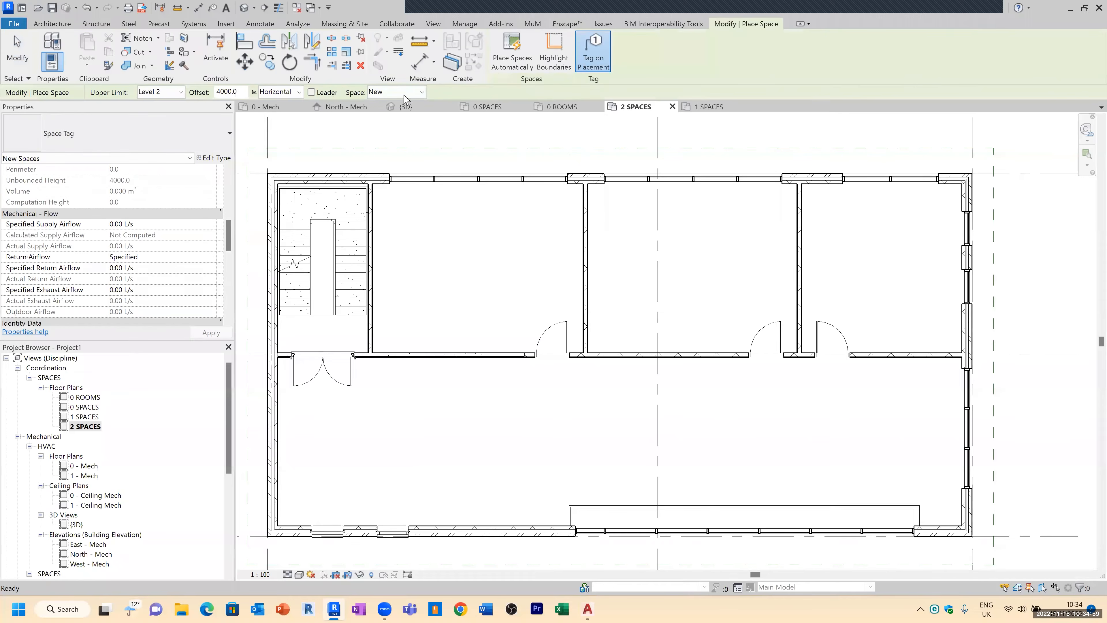
pyautogui.click(504, 59)
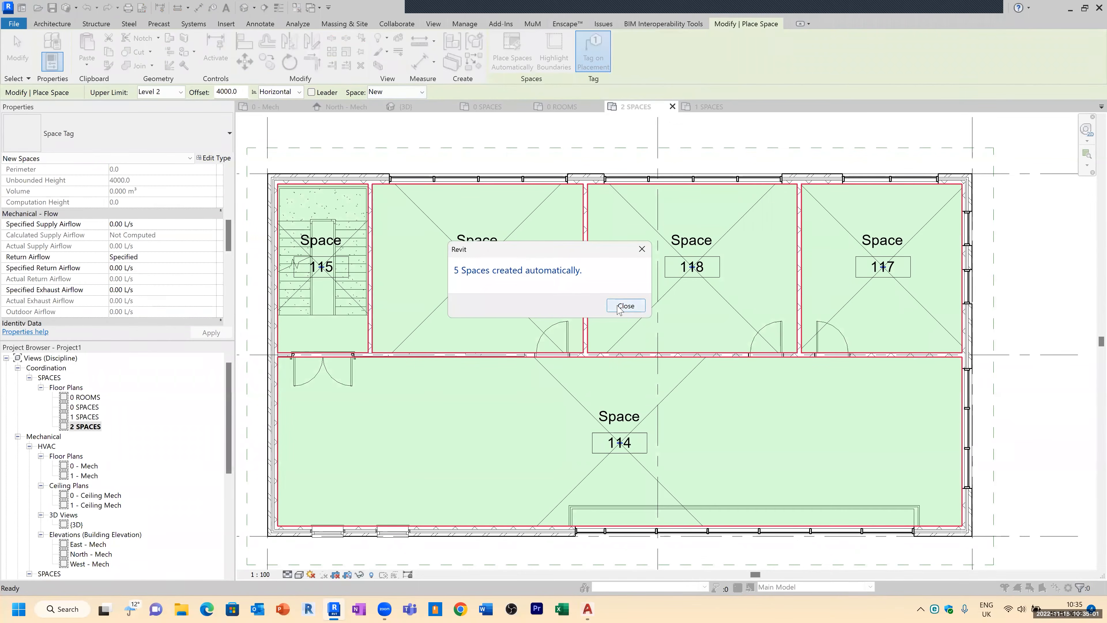
pyautogui.click(625, 305)
pyautogui.press('Escape')
# Step: Run Space Naming with names and numbers, applied to spaces on Level 1 and Level 2 only
pyautogui.scroll(-2, 488, 403)
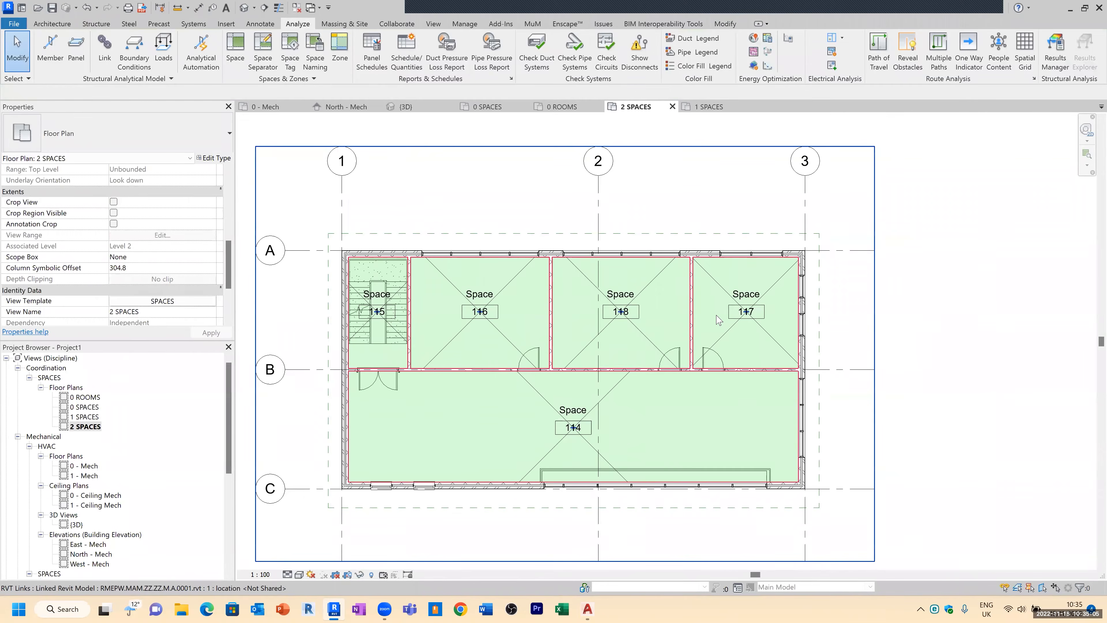
pyautogui.scroll(2, 757, 290)
pyautogui.scroll(-2, 753, 295)
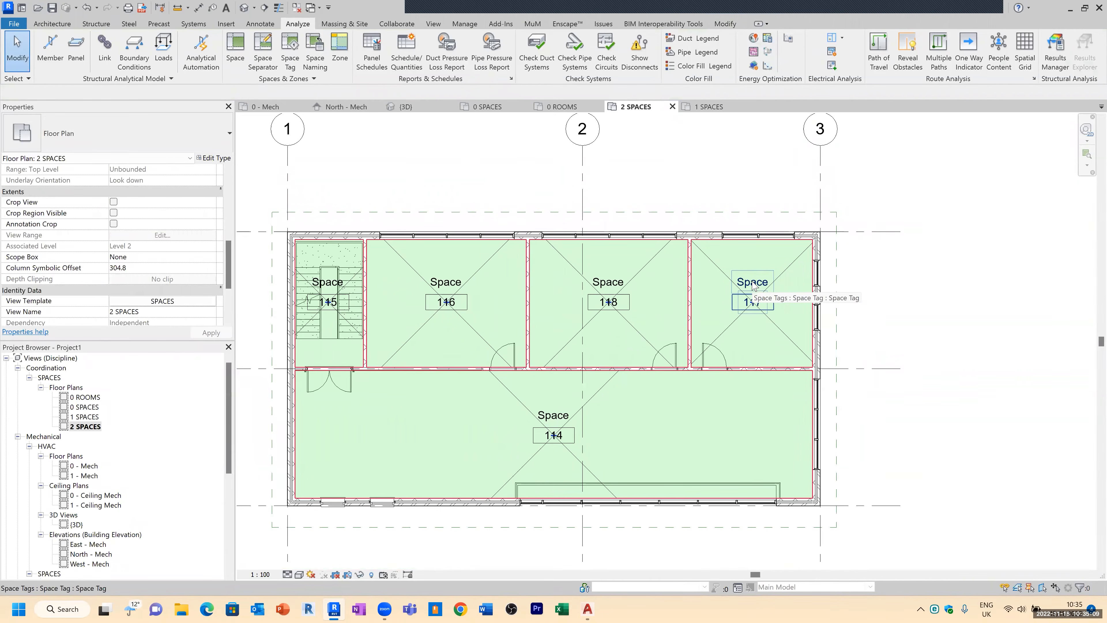
pyautogui.click(317, 54)
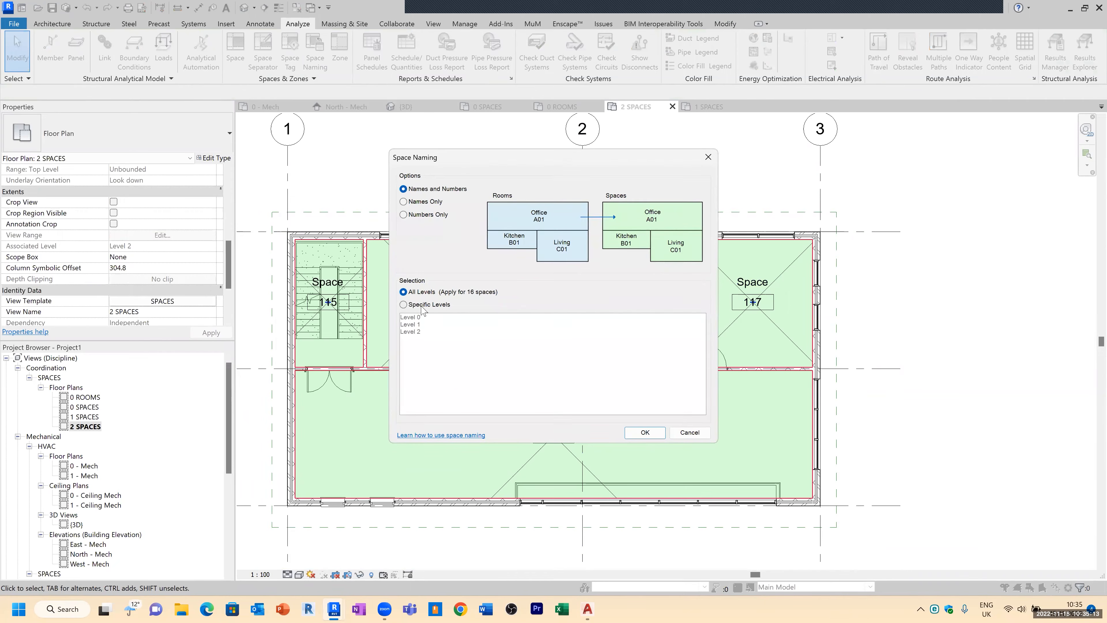
pyautogui.click(412, 305)
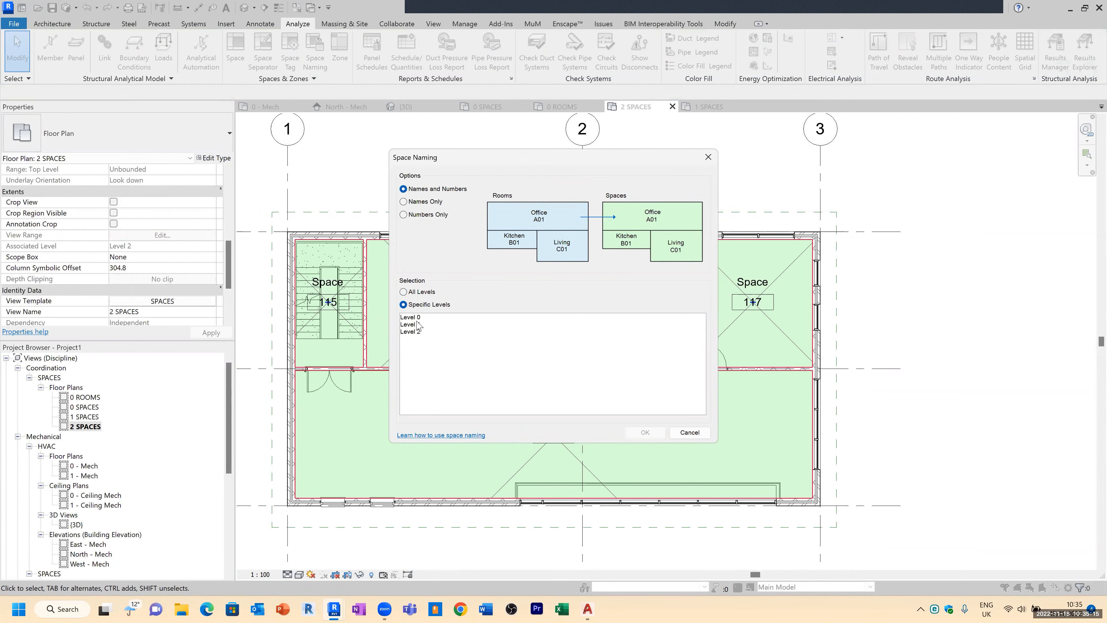
pyautogui.moveTo(419, 328); pyautogui.dragTo(428, 340)
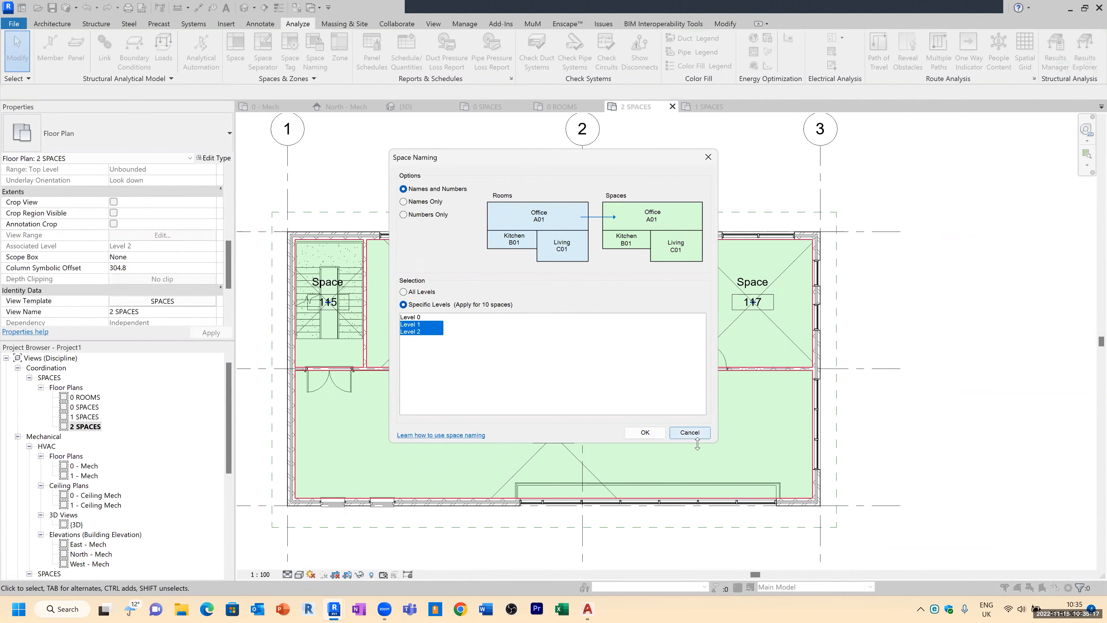
pyautogui.click(657, 435)
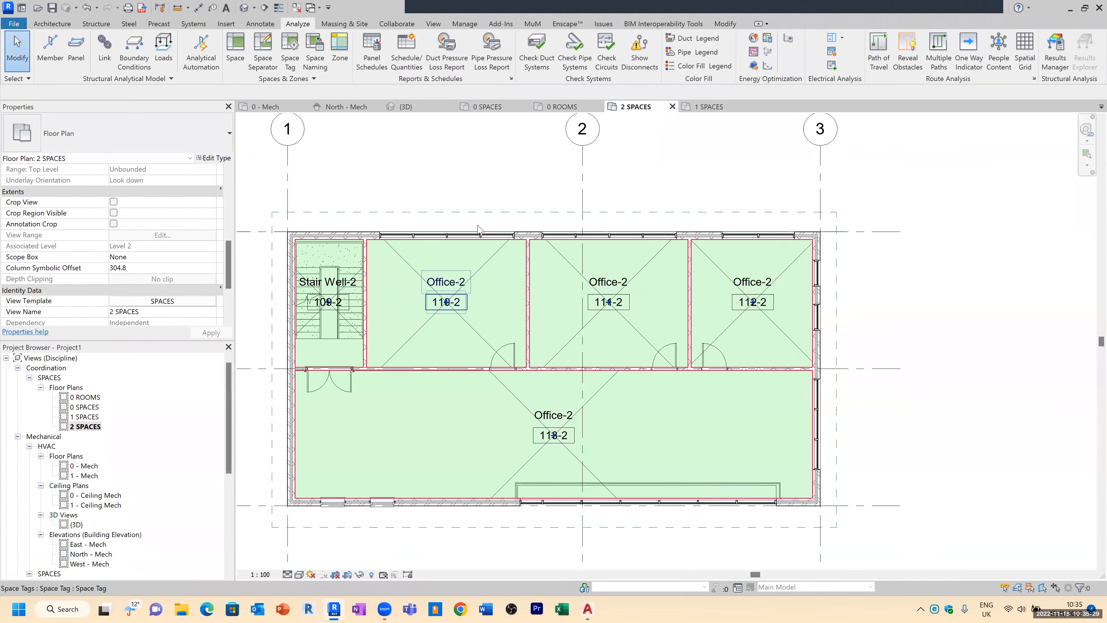
# Step: Save the project into the 003. MEP folder as RMEPW.MAM.ZZ.ZZ.M.M.rvt
pyautogui.scroll(-1, 476, 192)
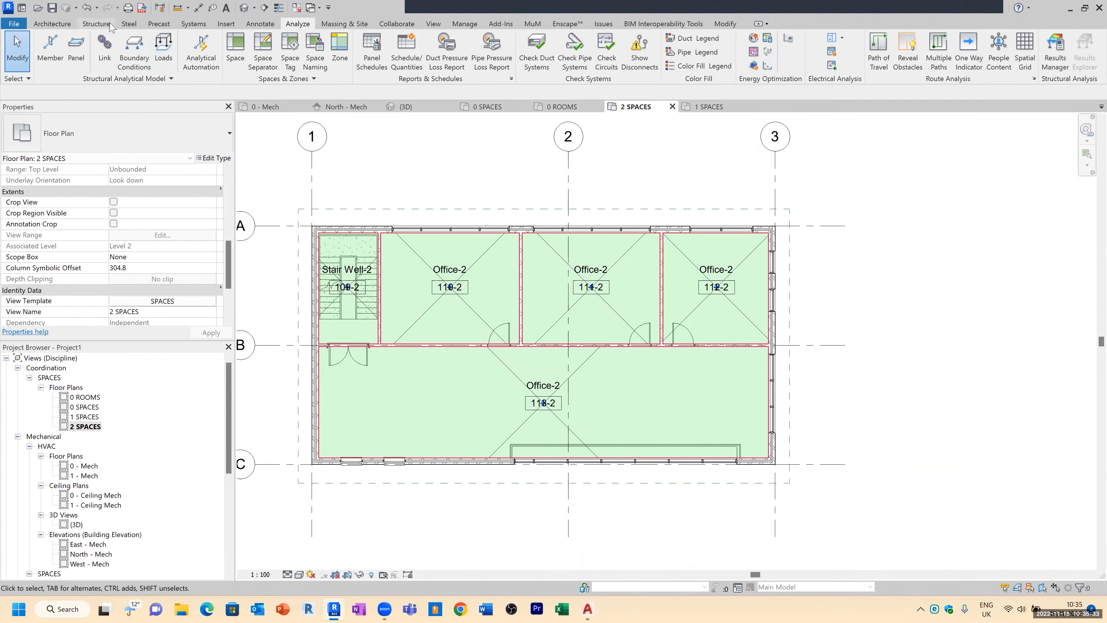
pyautogui.click(51, 8)
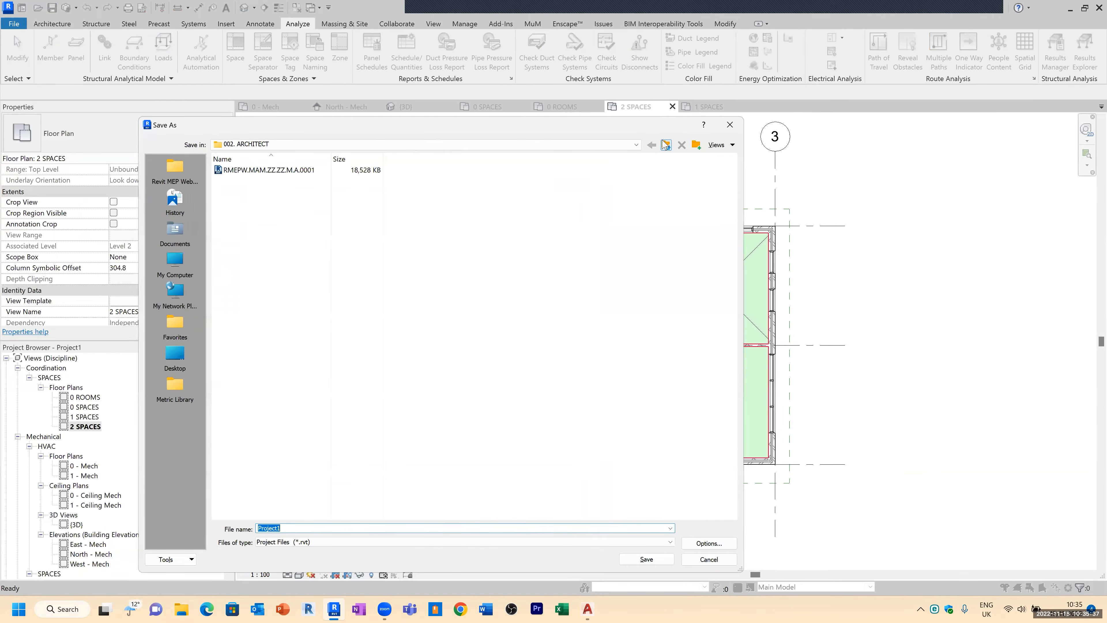
pyautogui.click(319, 170)
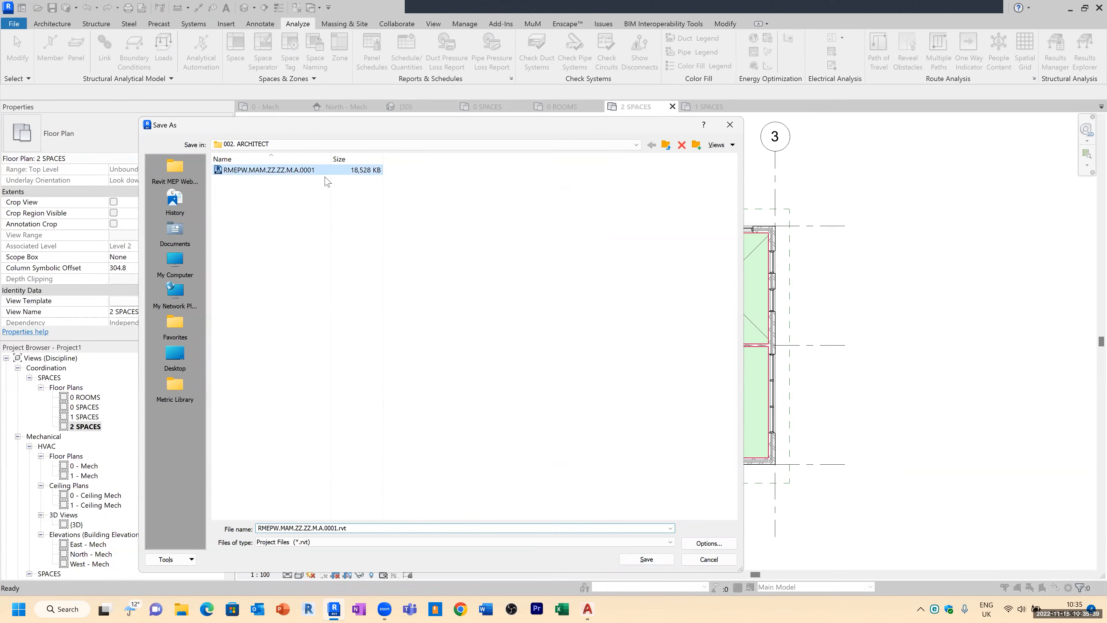
pyautogui.click(666, 144)
pyautogui.doubleClick(244, 180)
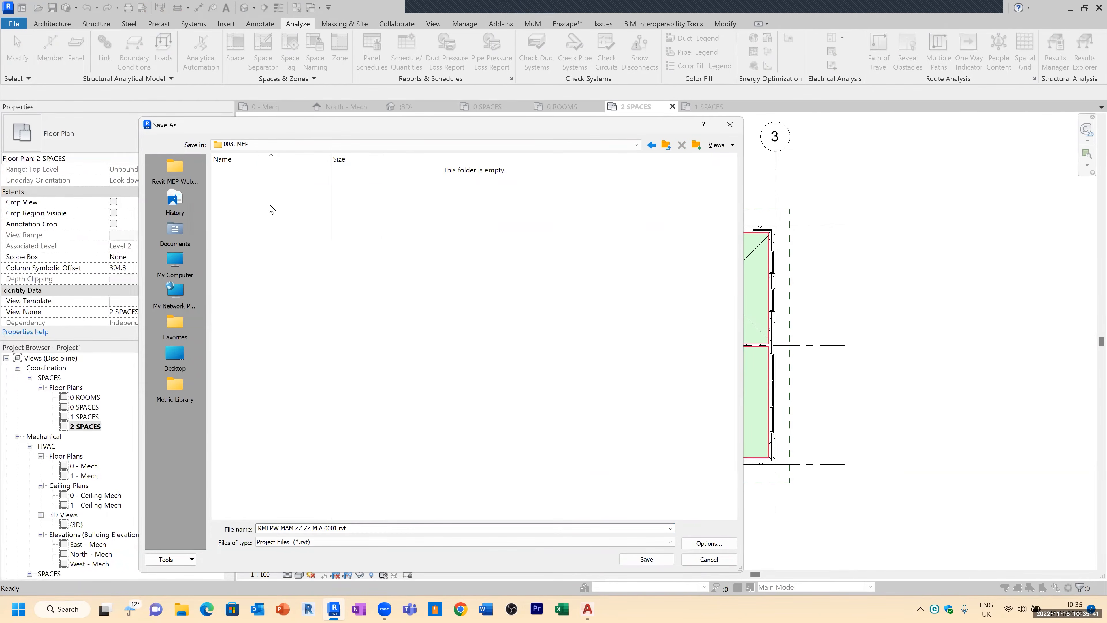
pyautogui.click(361, 525)
pyautogui.click(361, 525)
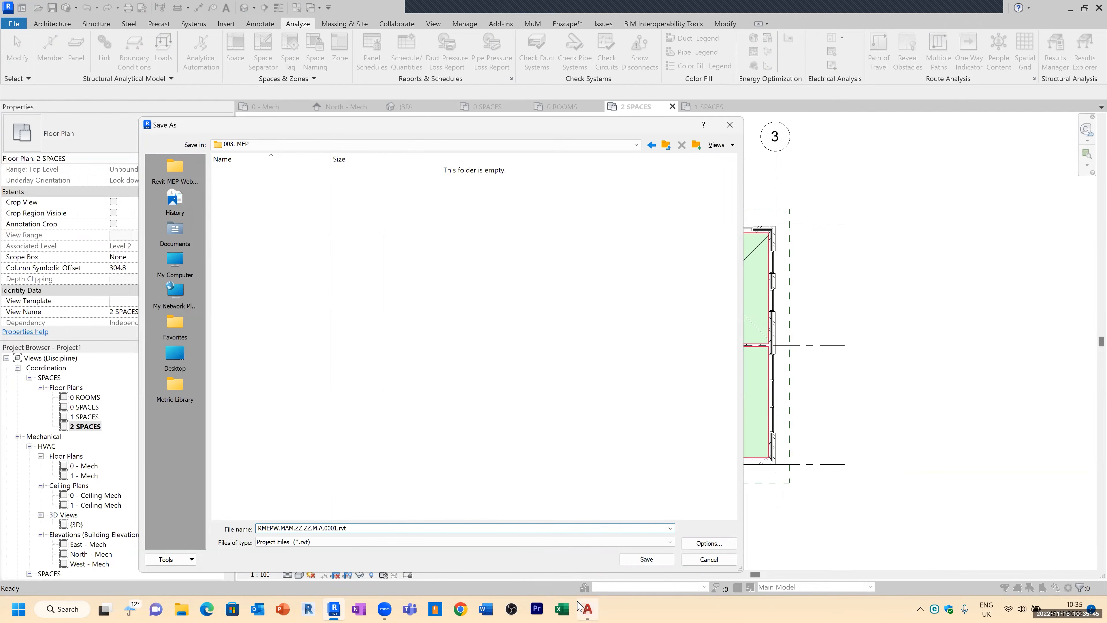
pyautogui.press('BackSpace')
pyautogui.write('m')
pyautogui.press('BackSpace')
pyautogui.click(653, 562)
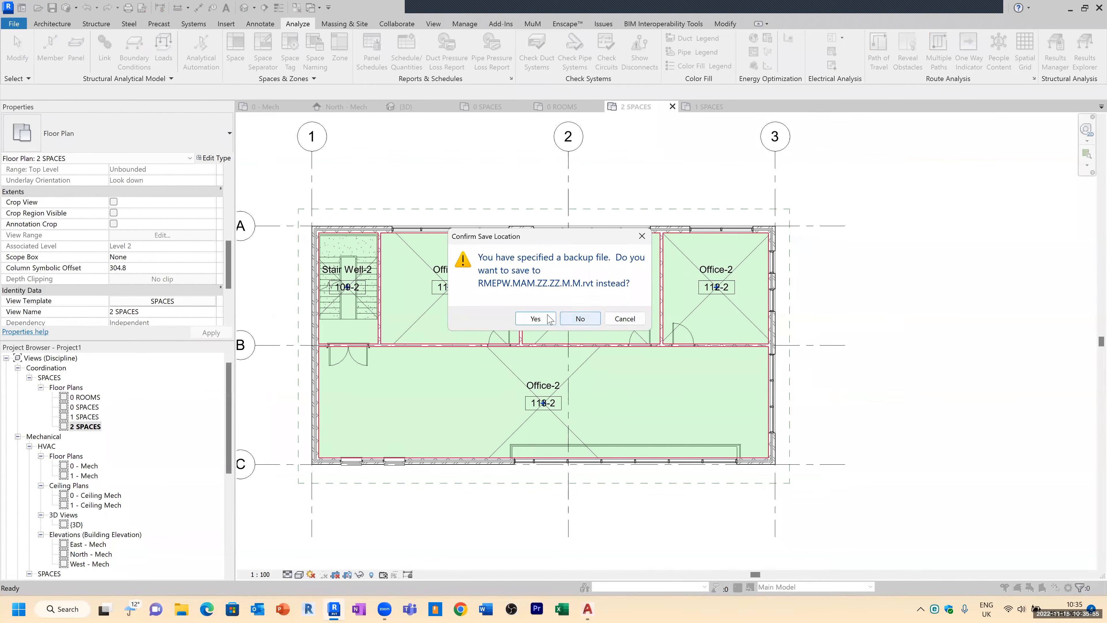
pyautogui.click(536, 319)
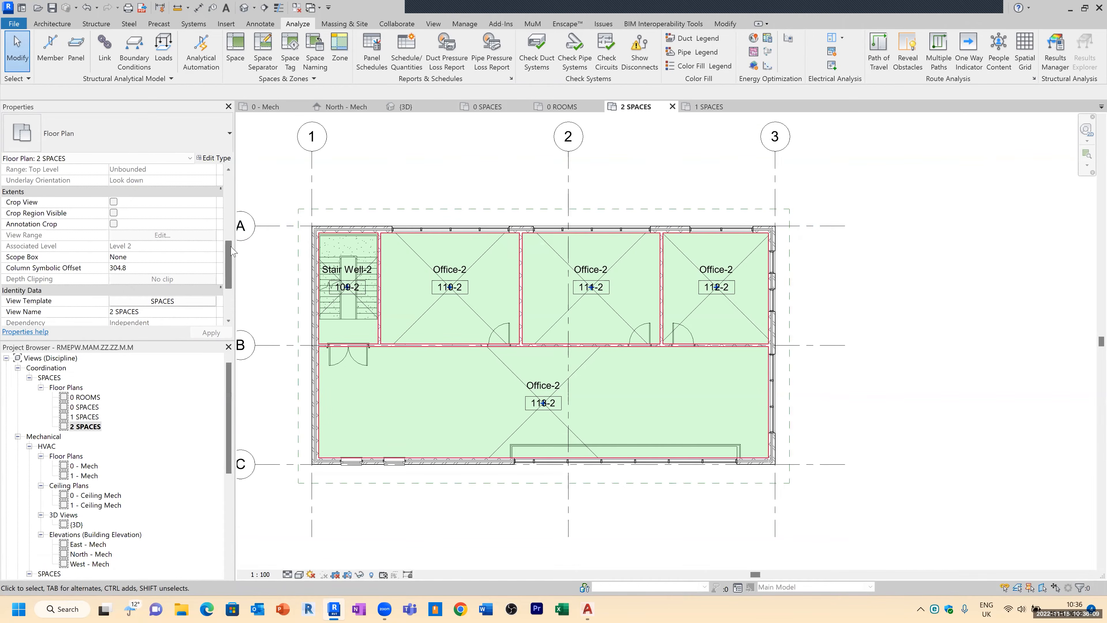
# Step: Create a new schedule for the Spaces category named Space Schedule
pyautogui.doubleClick(17, 359)
pyautogui.click(11, 377)
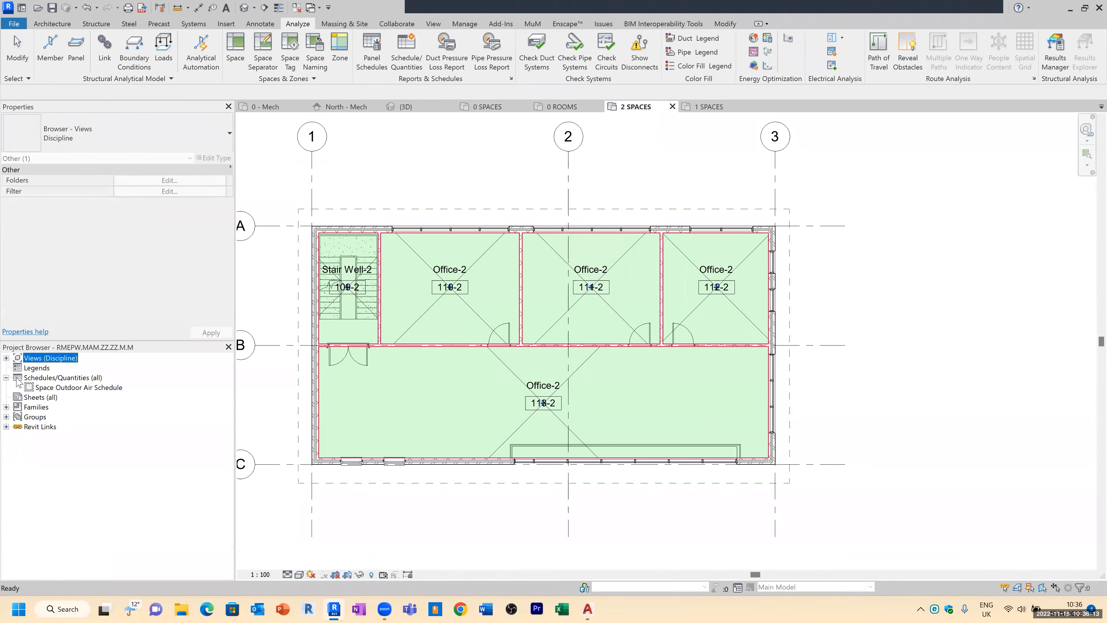
pyautogui.rightClick(63, 377)
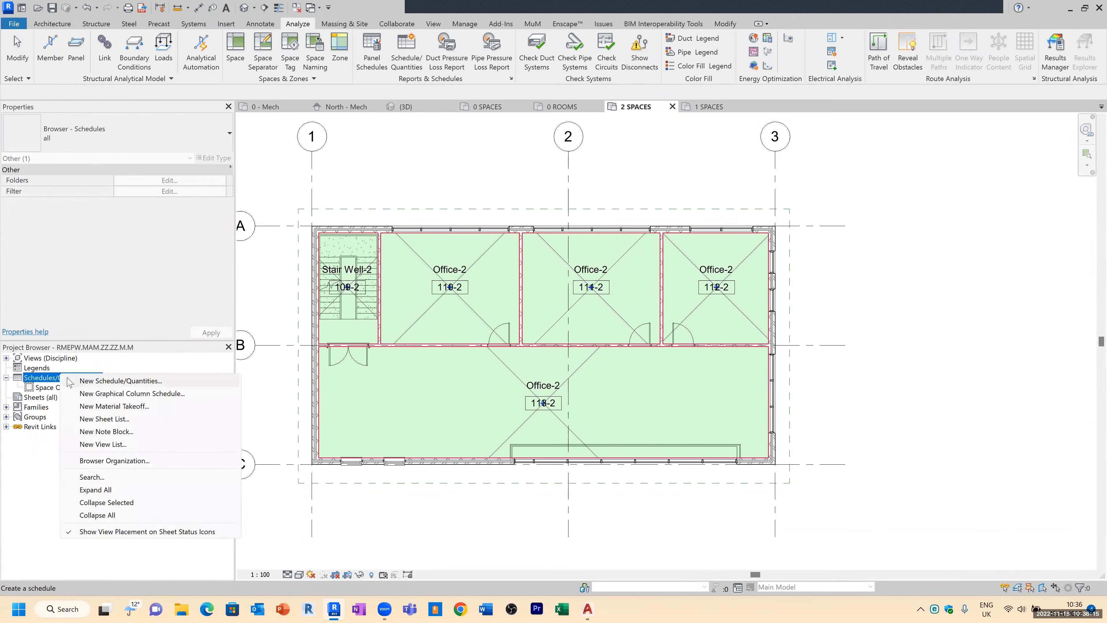
pyautogui.click(97, 384)
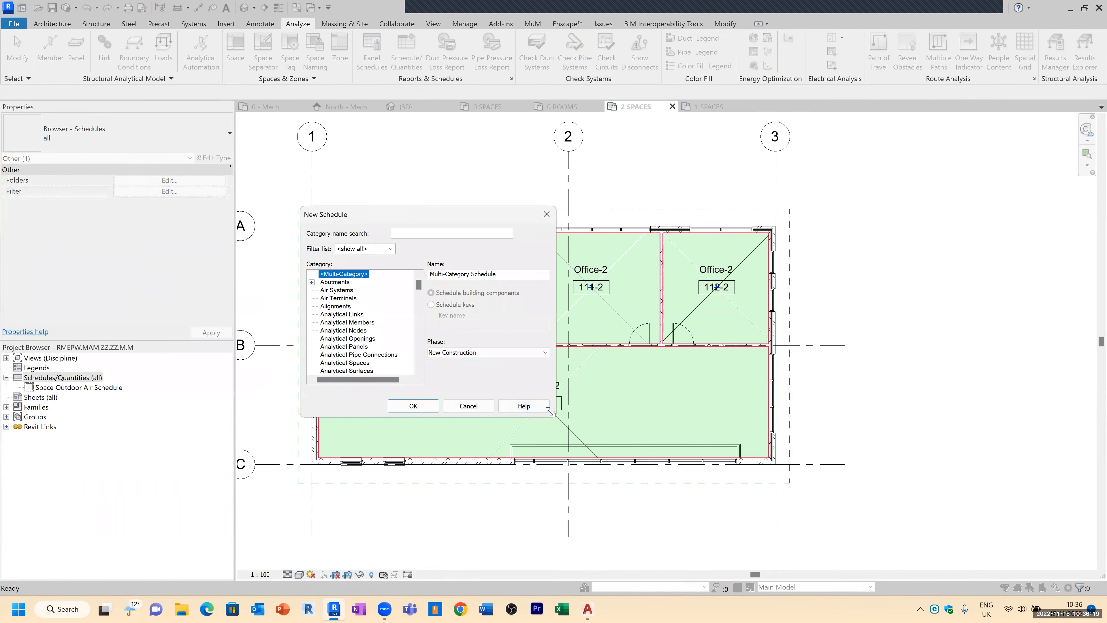
pyautogui.moveTo(550, 412); pyautogui.dragTo(659, 465)
pyautogui.click(391, 249)
pyautogui.click(353, 363)
pyautogui.write('sp')
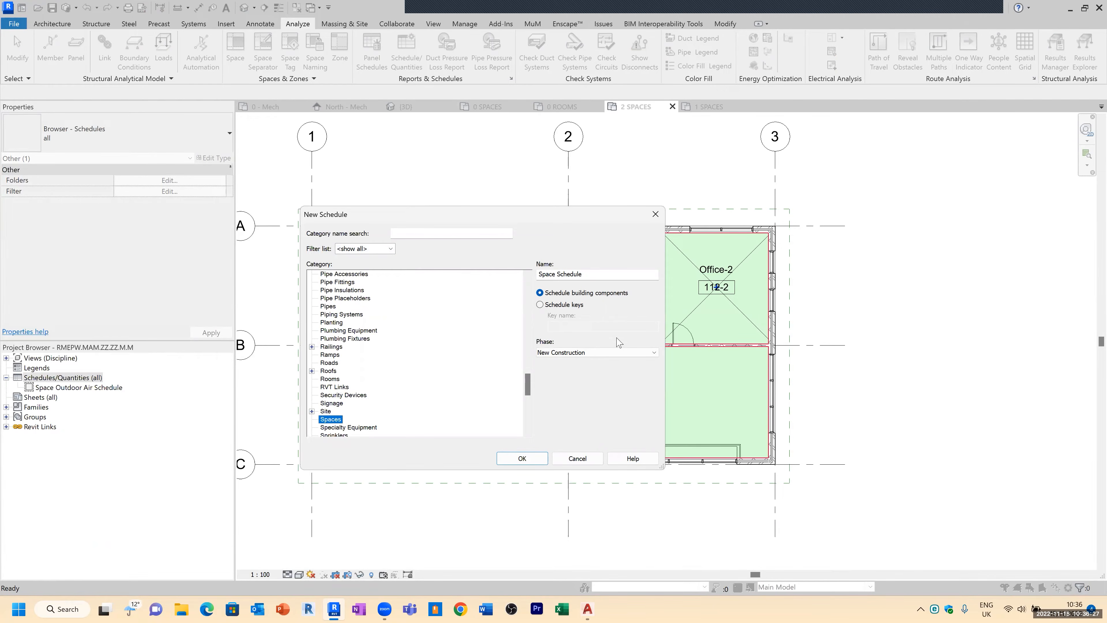
pyautogui.click(597, 275)
pyautogui.click(522, 458)
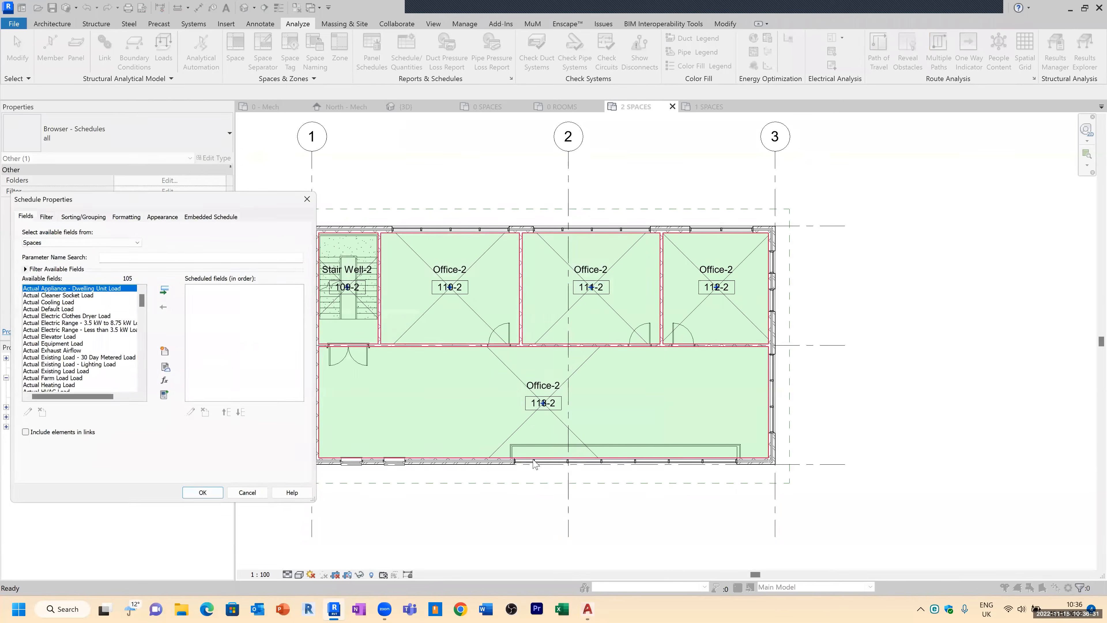
# Step: Add the Name, Number, Level, Space Type and Volume fields to the space schedule
pyautogui.moveTo(299, 194); pyautogui.dragTo(530, 162)
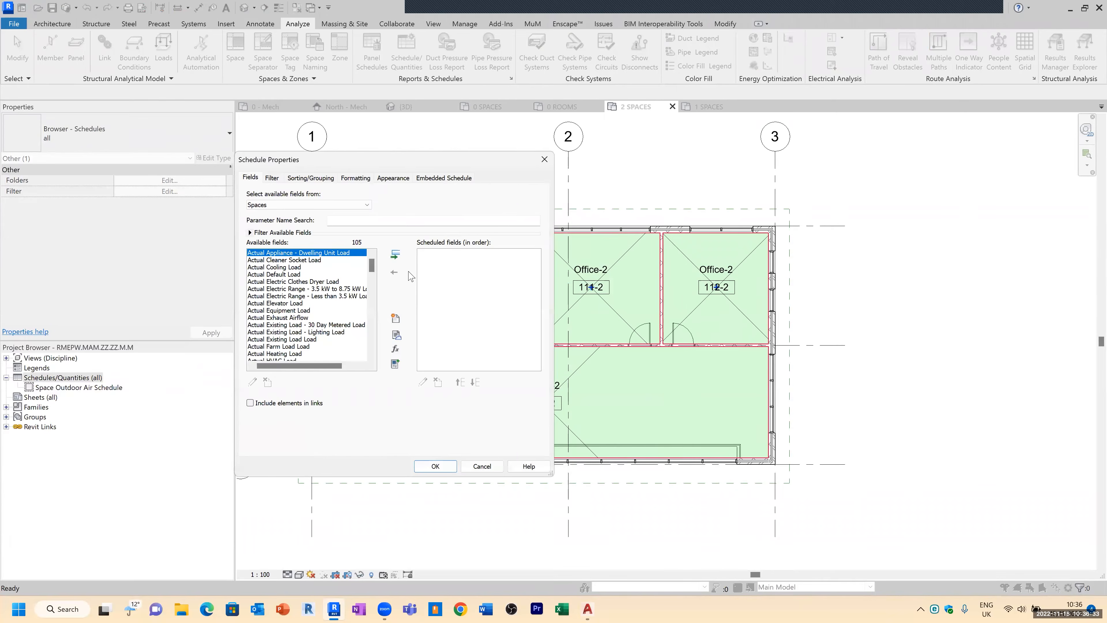
pyautogui.moveTo(548, 474); pyautogui.dragTo(762, 556)
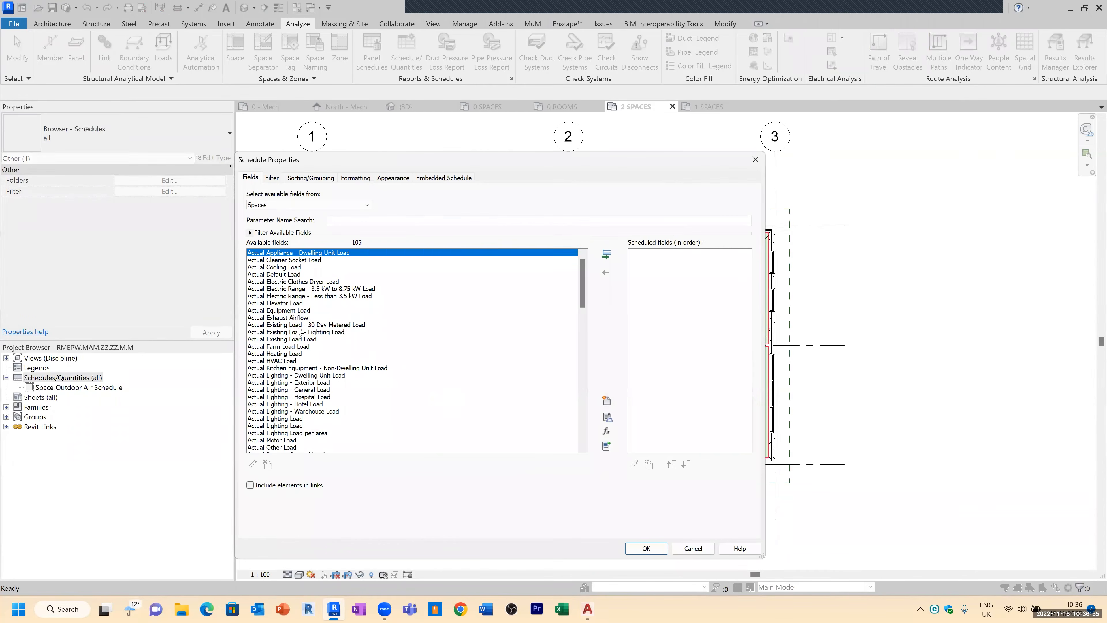
pyautogui.click(270, 318)
pyautogui.press('n')
pyautogui.scroll(-1, 300, 398)
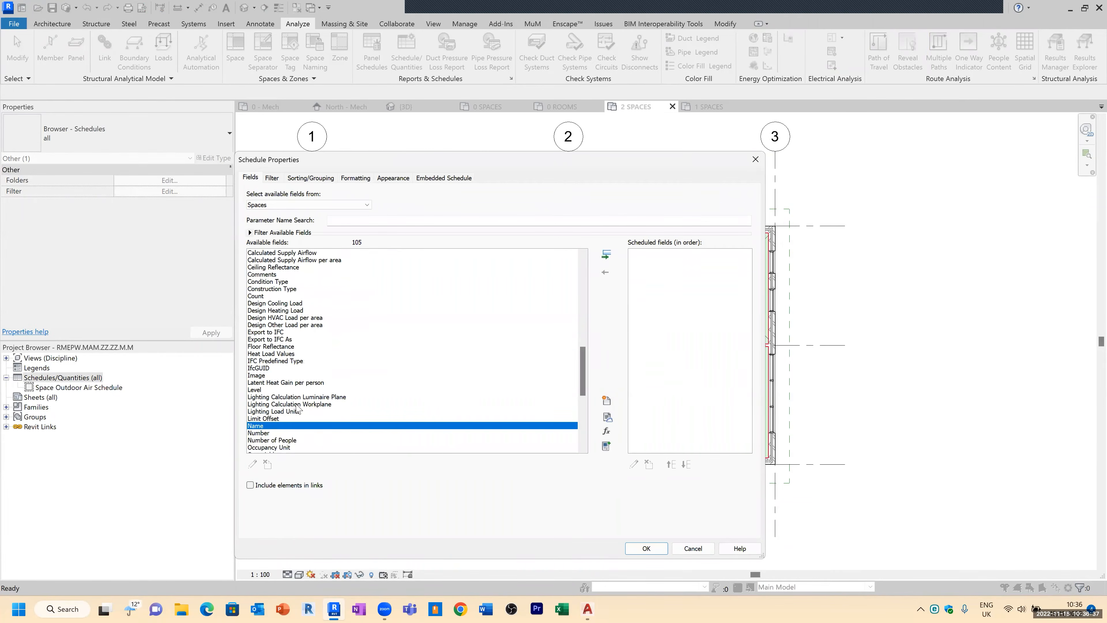
pyautogui.doubleClick(270, 426)
pyautogui.doubleClick(273, 426)
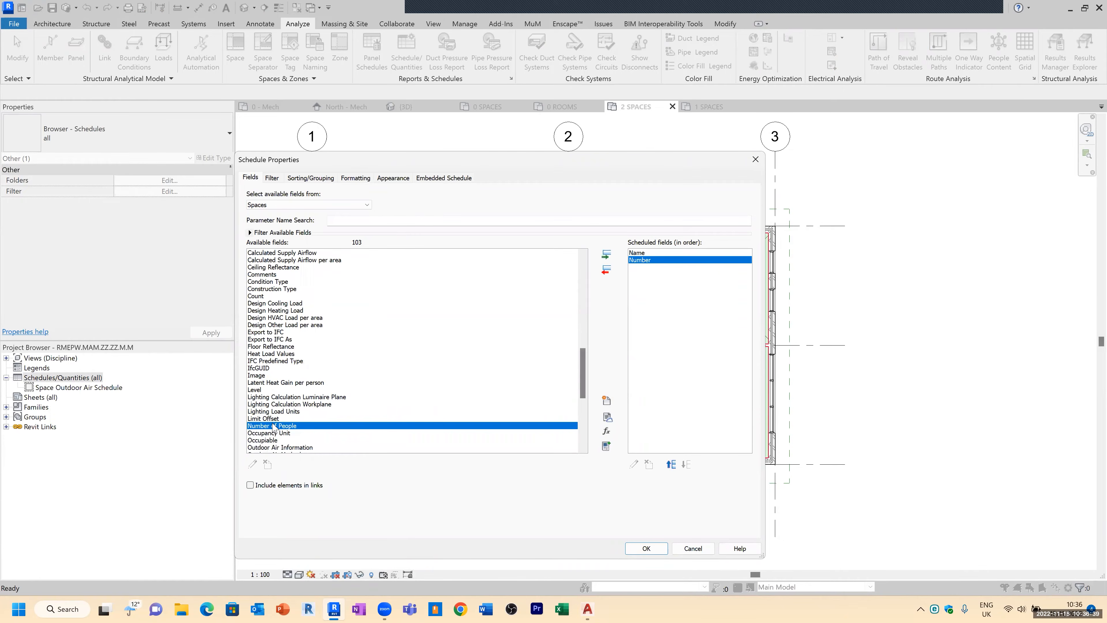
pyautogui.scroll(-1, 287, 372)
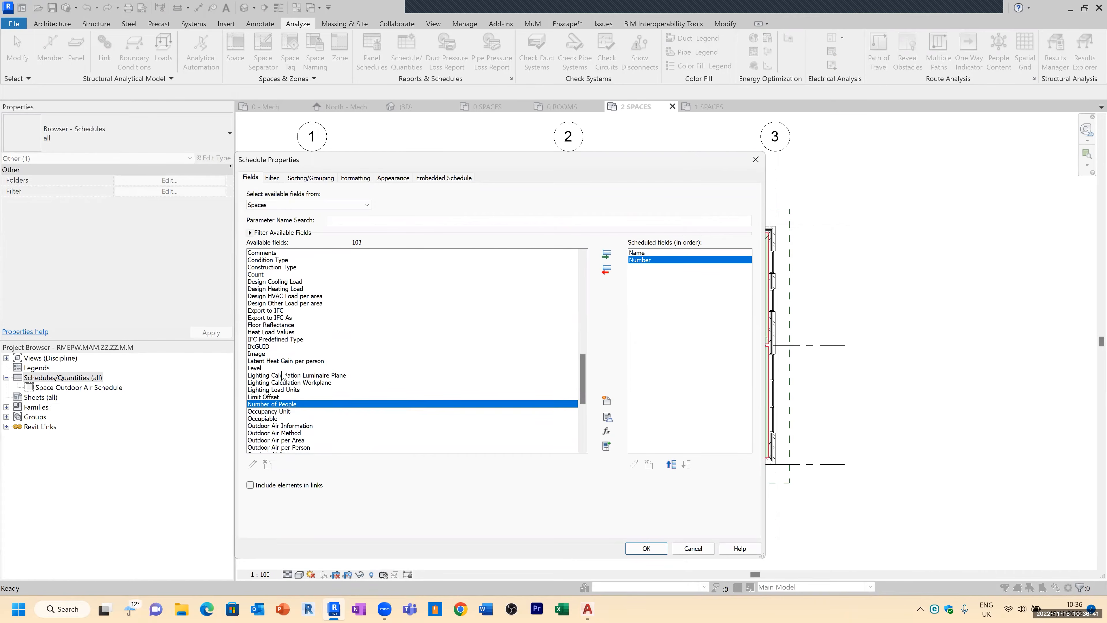
pyautogui.doubleClick(260, 369)
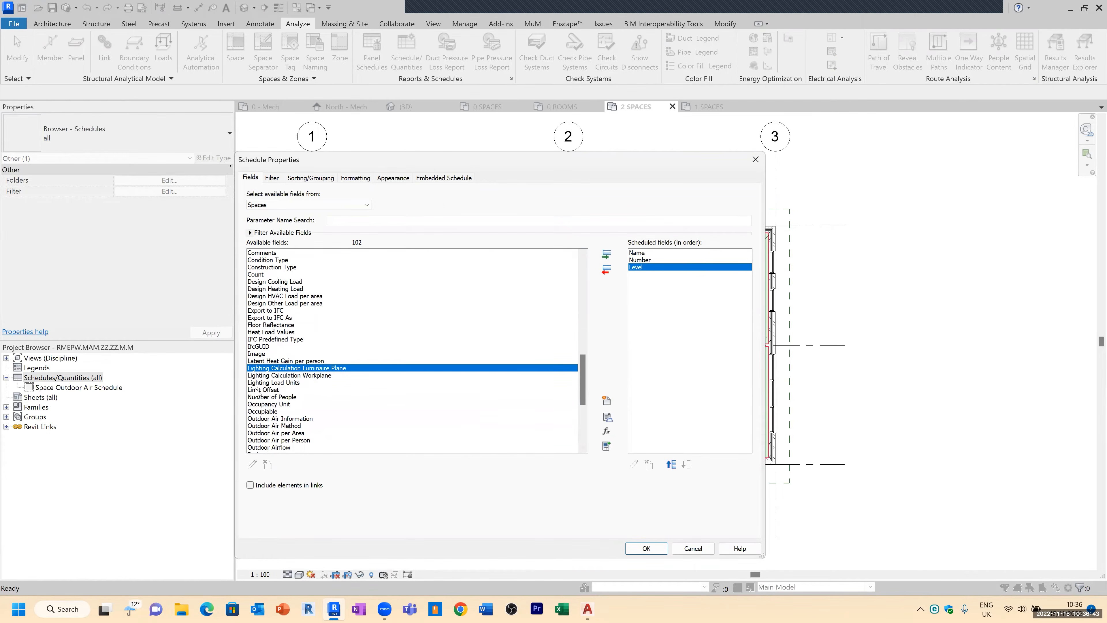
pyautogui.scroll(-5, 288, 406)
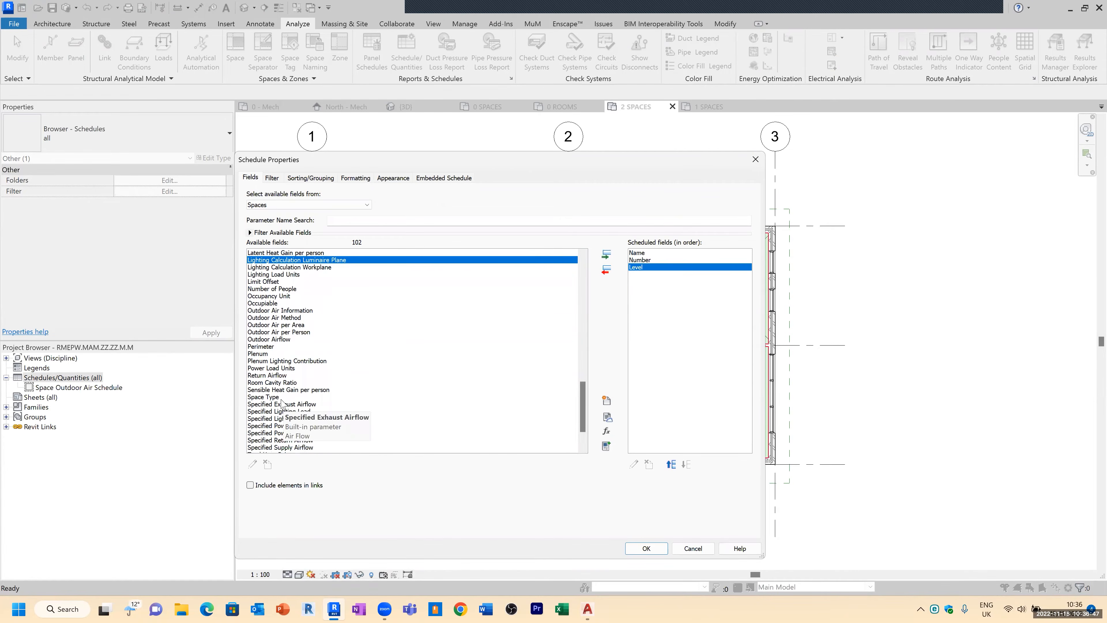
pyautogui.doubleClick(285, 398)
pyautogui.scroll(-2, 353, 443)
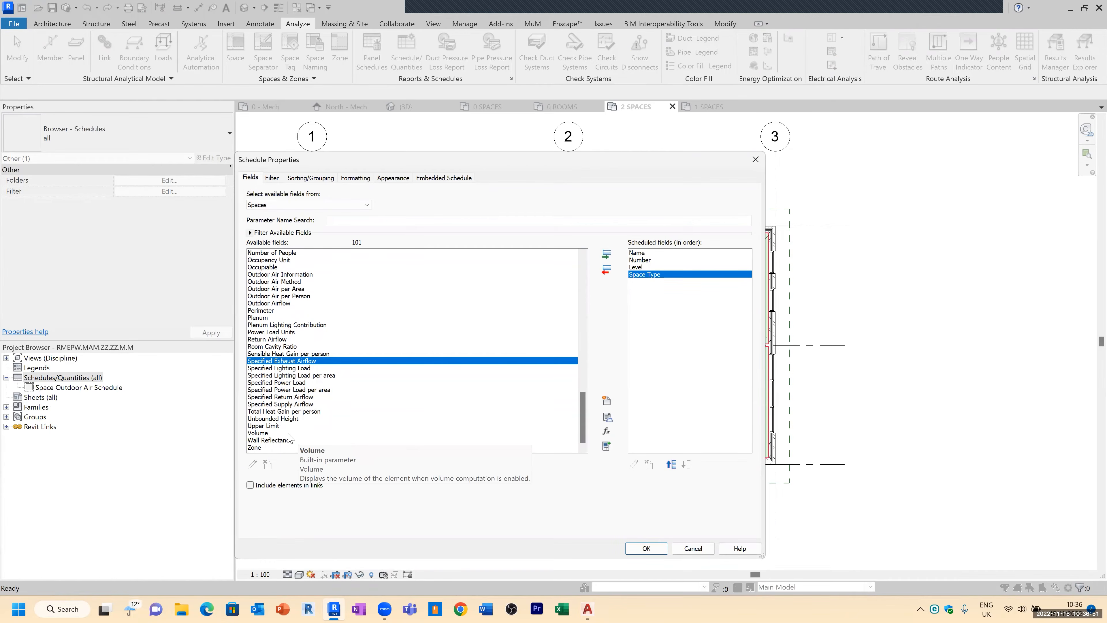
pyautogui.doubleClick(267, 433)
# Step: Add the Specified Supply Airflow and Specified Return Airflow fields to the space schedule
pyautogui.scroll(5, 286, 375)
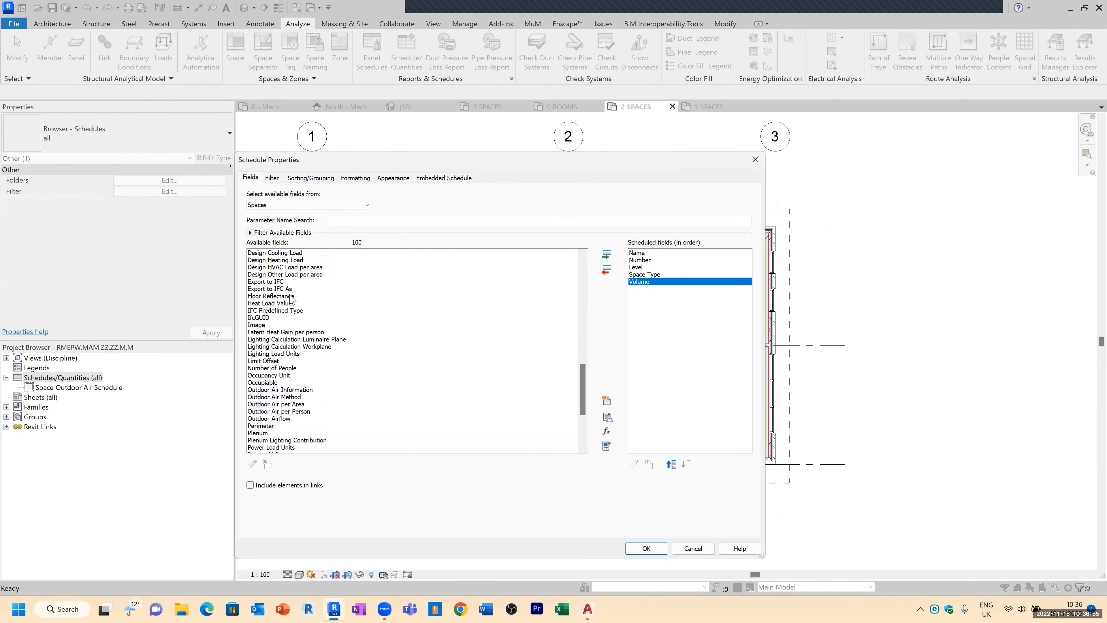
pyautogui.scroll(10, 279, 369)
pyautogui.scroll(2, 279, 369)
pyautogui.scroll(-5, 284, 392)
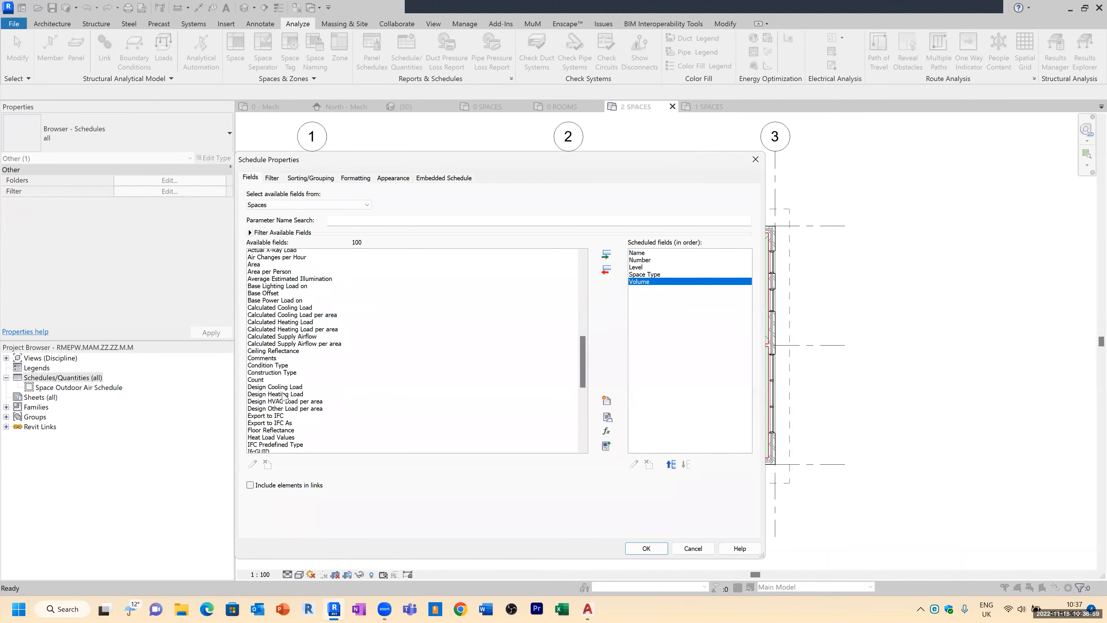
pyautogui.scroll(-2, 283, 394)
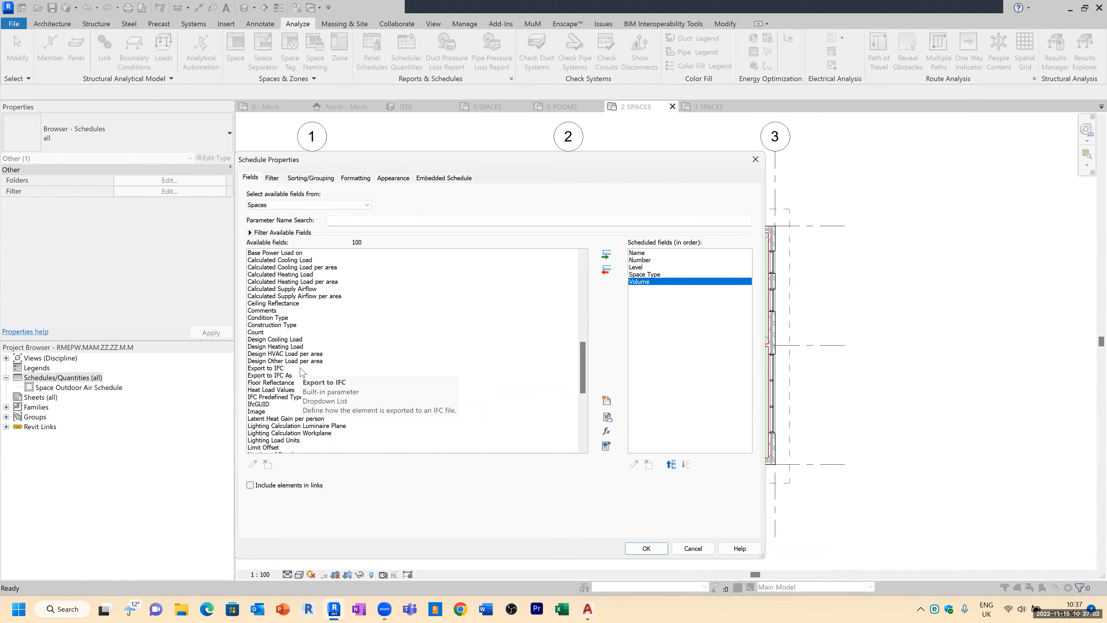
pyautogui.scroll(-2, 331, 393)
pyautogui.scroll(-4, 308, 419)
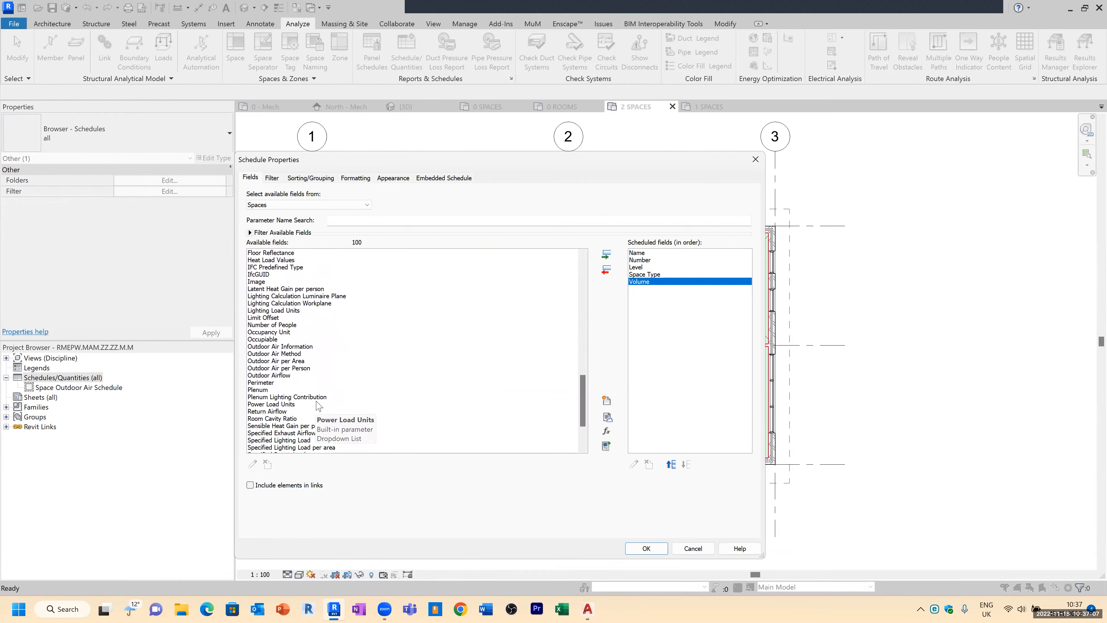
pyautogui.scroll(-3, 331, 404)
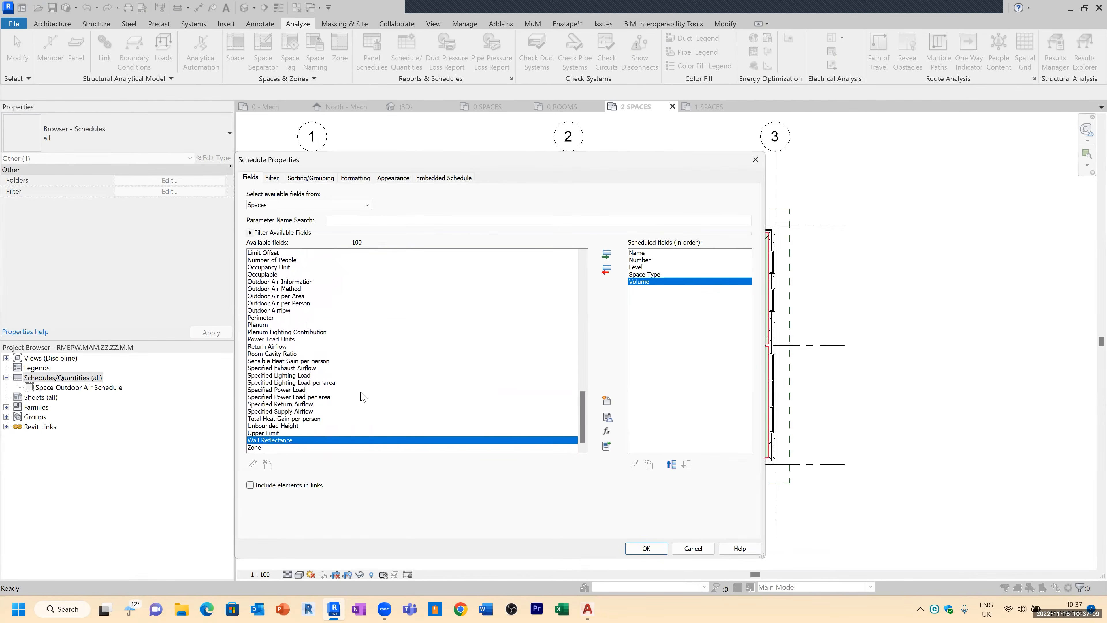
pyautogui.doubleClick(324, 411)
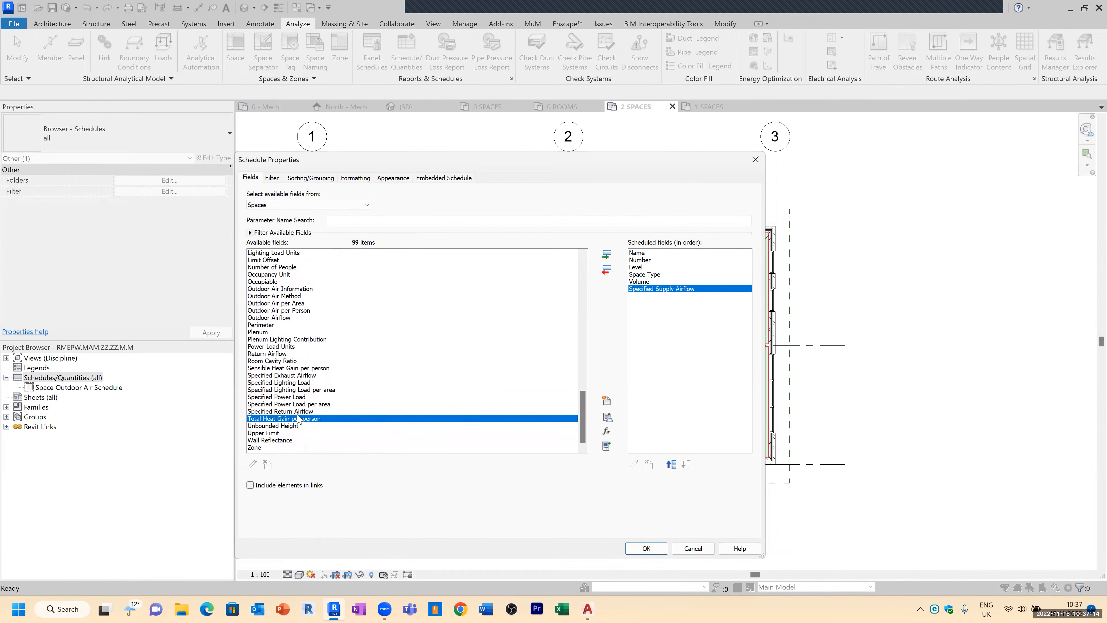
pyautogui.doubleClick(295, 411)
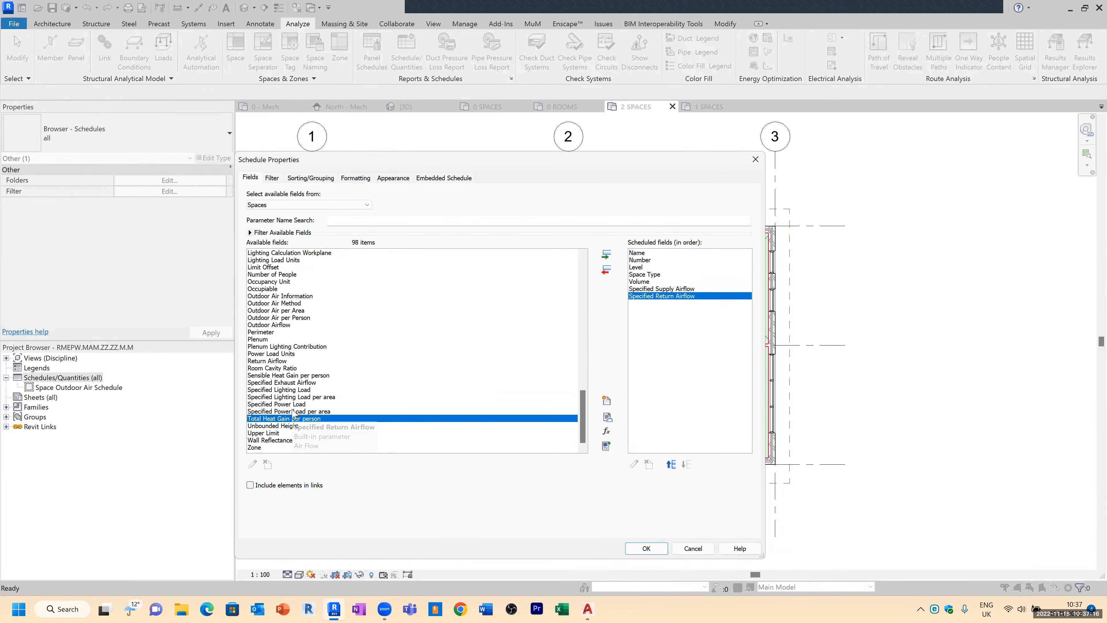
# Step: Add the Actual Supply Airflow and Actual Return Airflow fields to the schedule
pyautogui.scroll(4, 297, 355)
pyautogui.scroll(11, 297, 354)
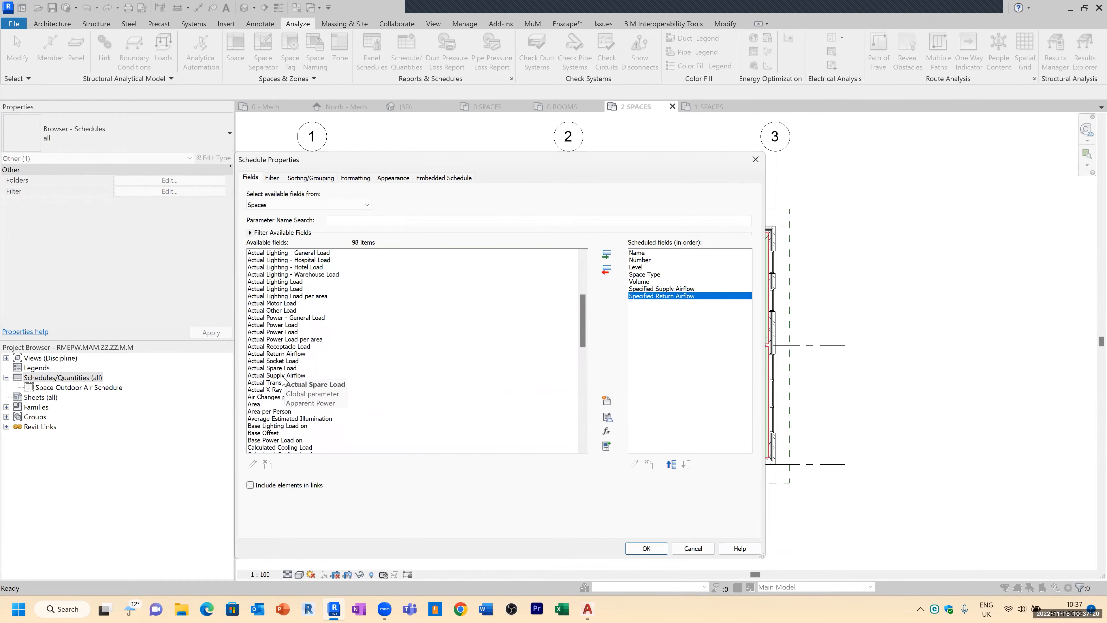
pyautogui.doubleClick(283, 375)
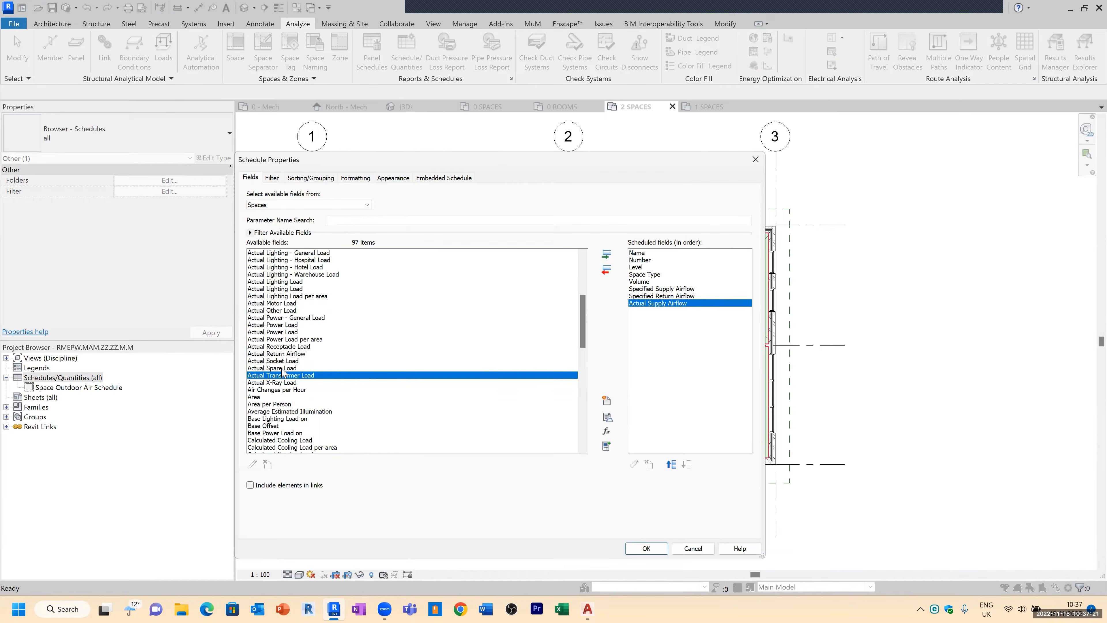
pyautogui.doubleClick(279, 354)
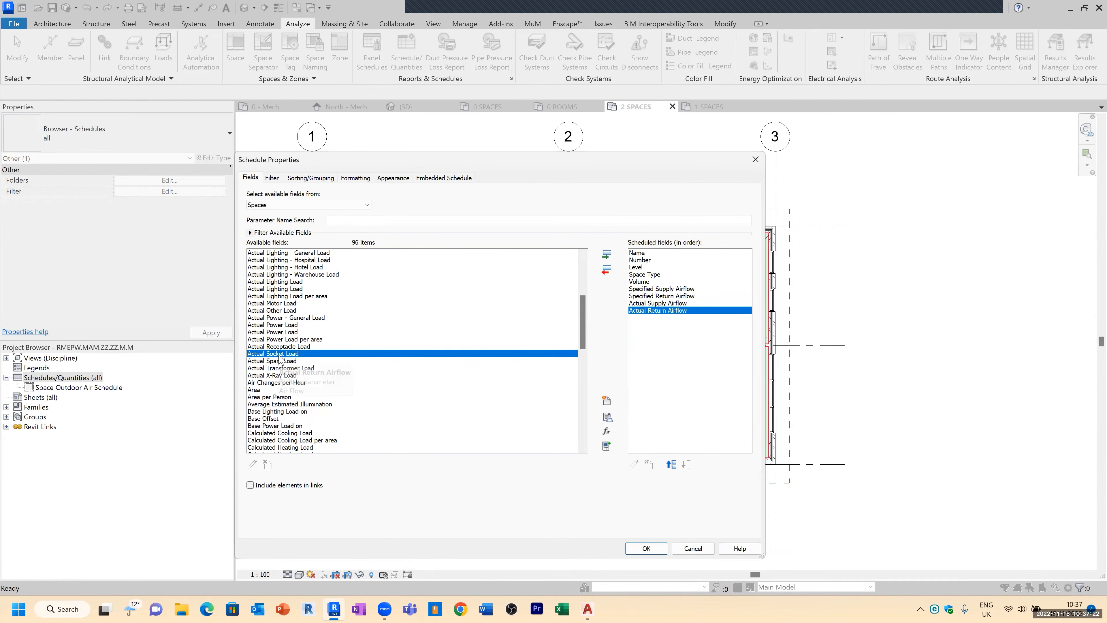
# Step: Move Specified Return Airflow below Actual Supply Airflow and close the schedule properties
pyautogui.click(663, 296)
pyautogui.click(686, 465)
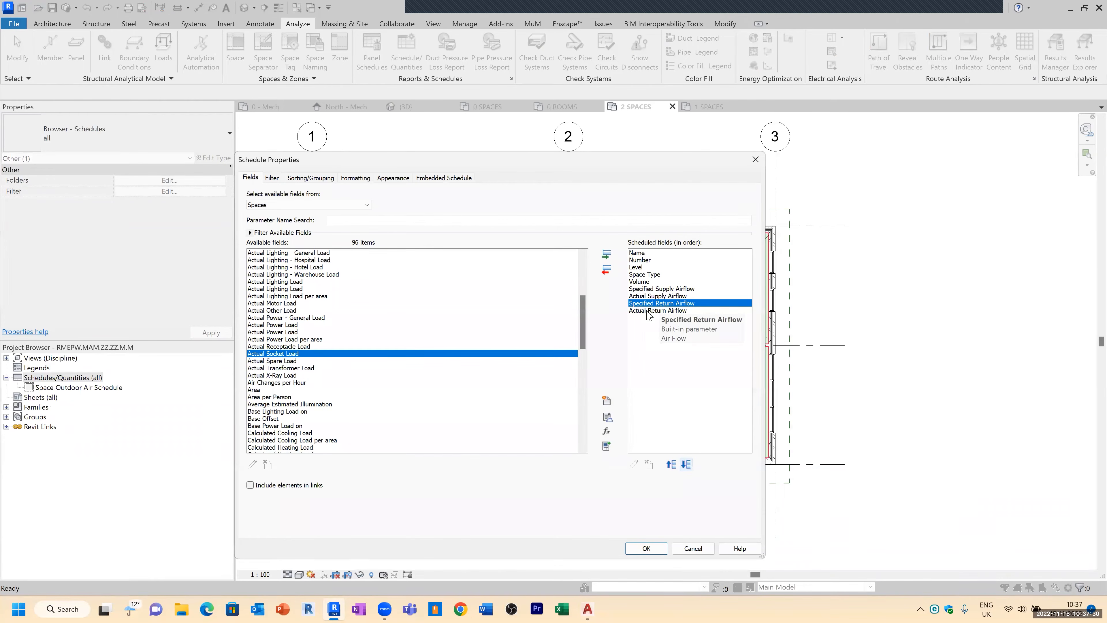
pyautogui.click(649, 548)
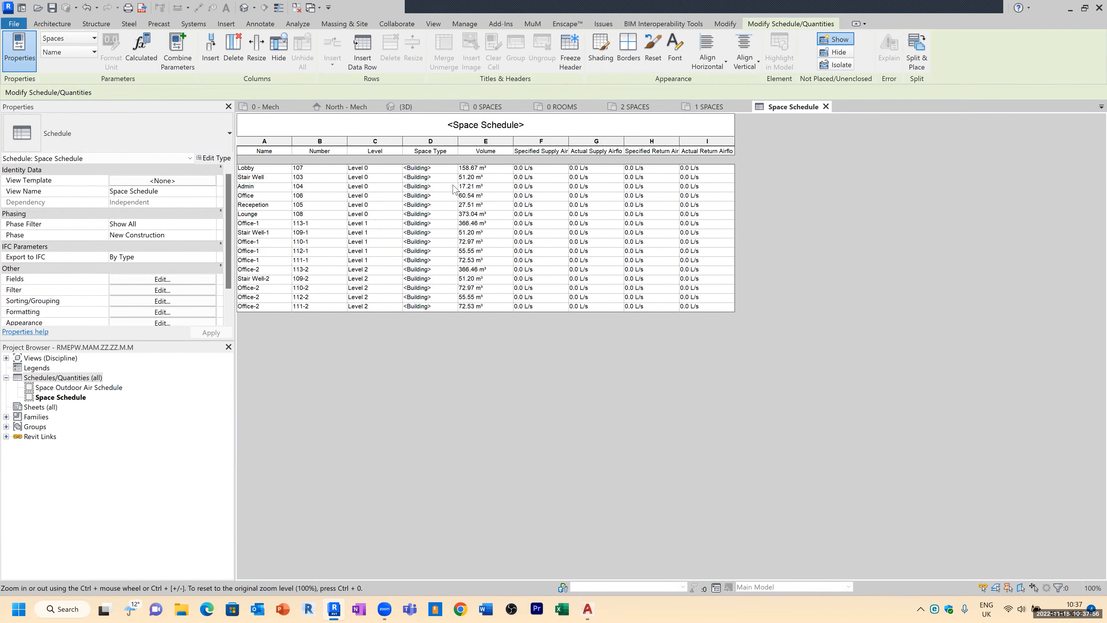
pyautogui.click(442, 172)
pyautogui.click(443, 174)
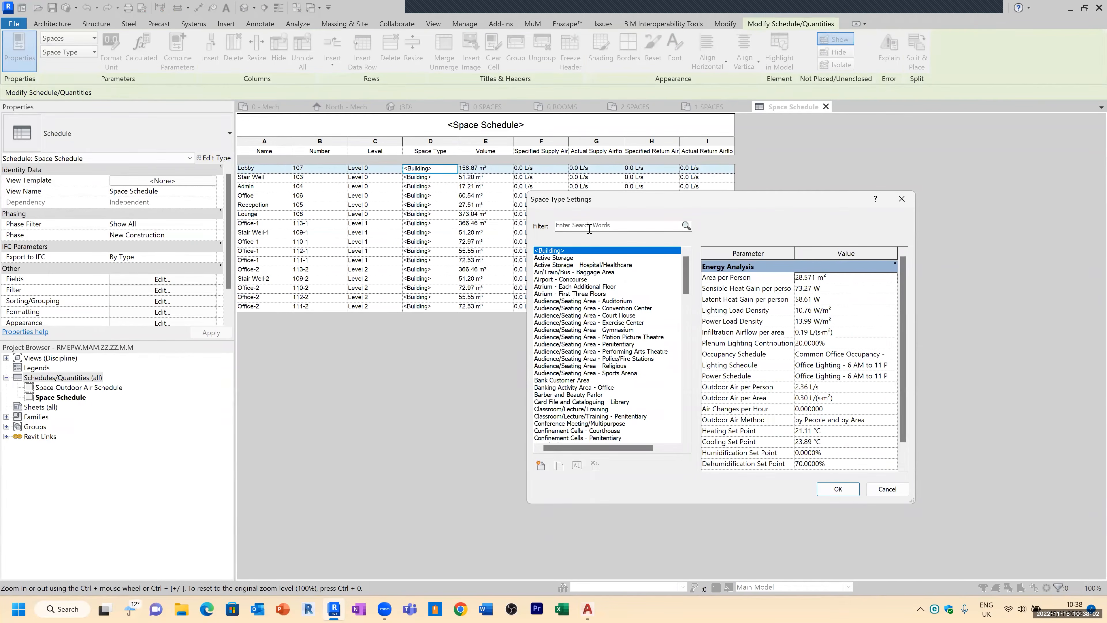
pyautogui.press('Escape')
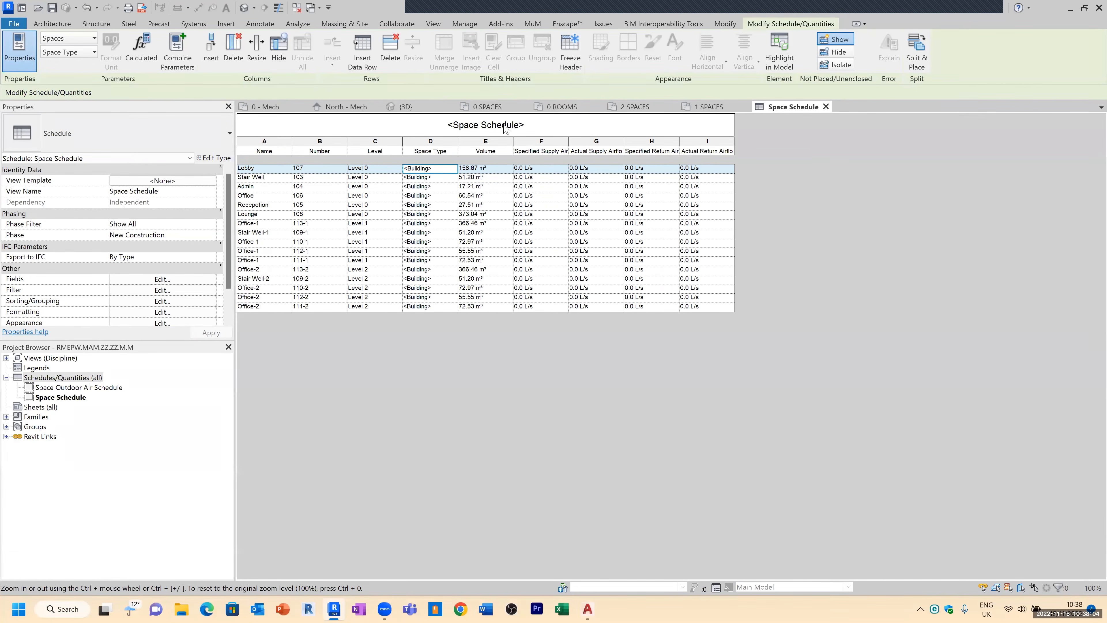
# Step: Select the Office 106 space on the 0 SPACES plan and review its airflow and energy properties
pyautogui.click(497, 108)
pyautogui.press('Escape')
pyautogui.scroll(3, 534, 268)
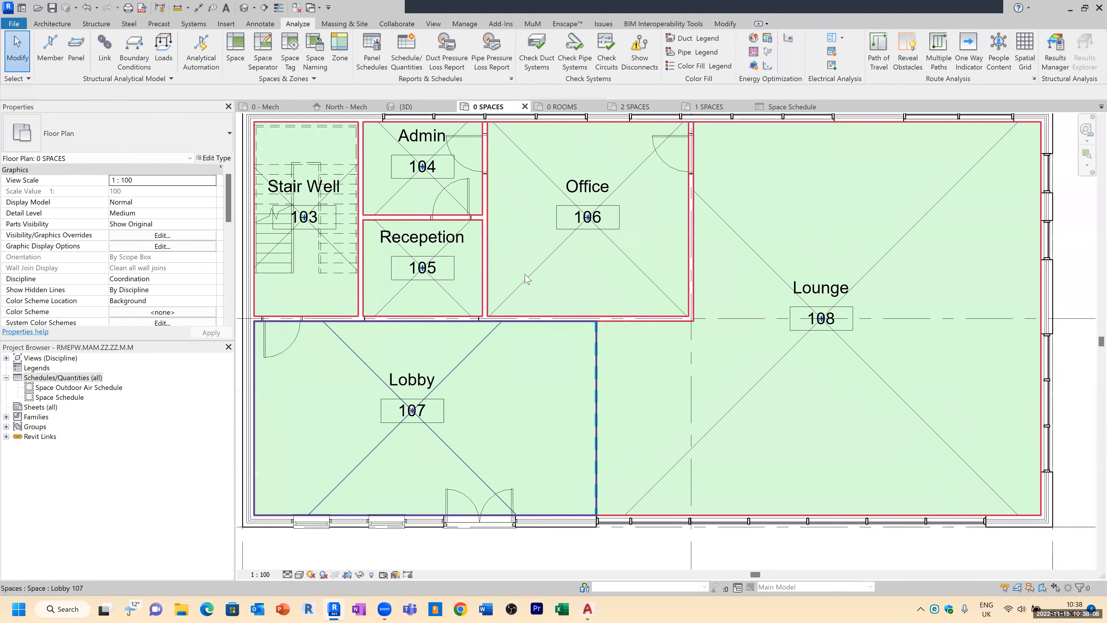
pyautogui.click(540, 268)
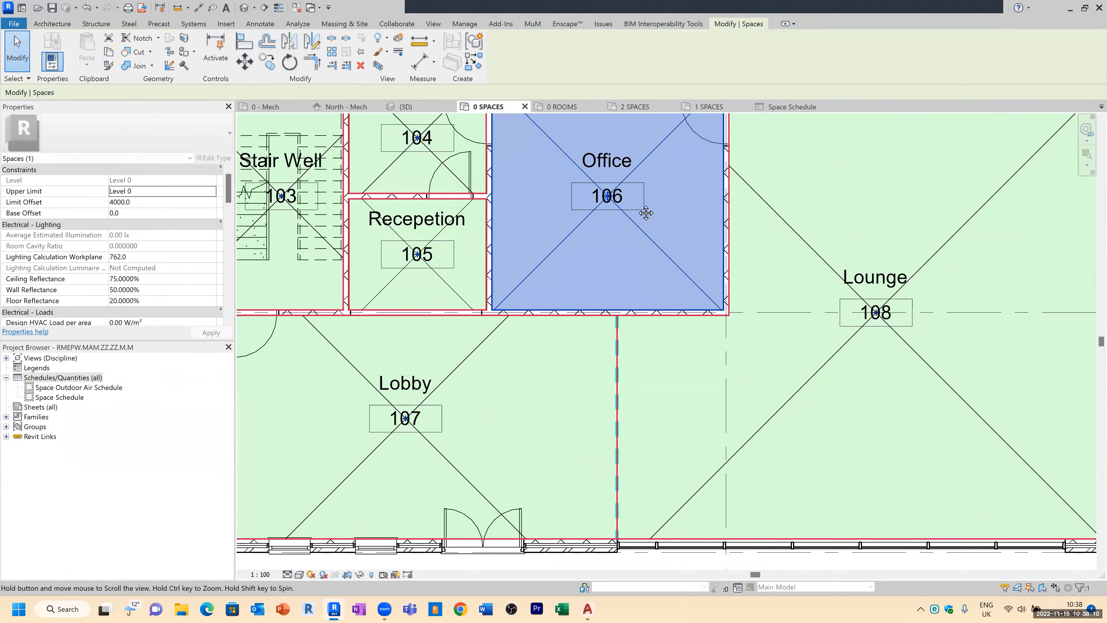
pyautogui.moveTo(636, 211); pyautogui.dragTo(586, 290, button='middle')
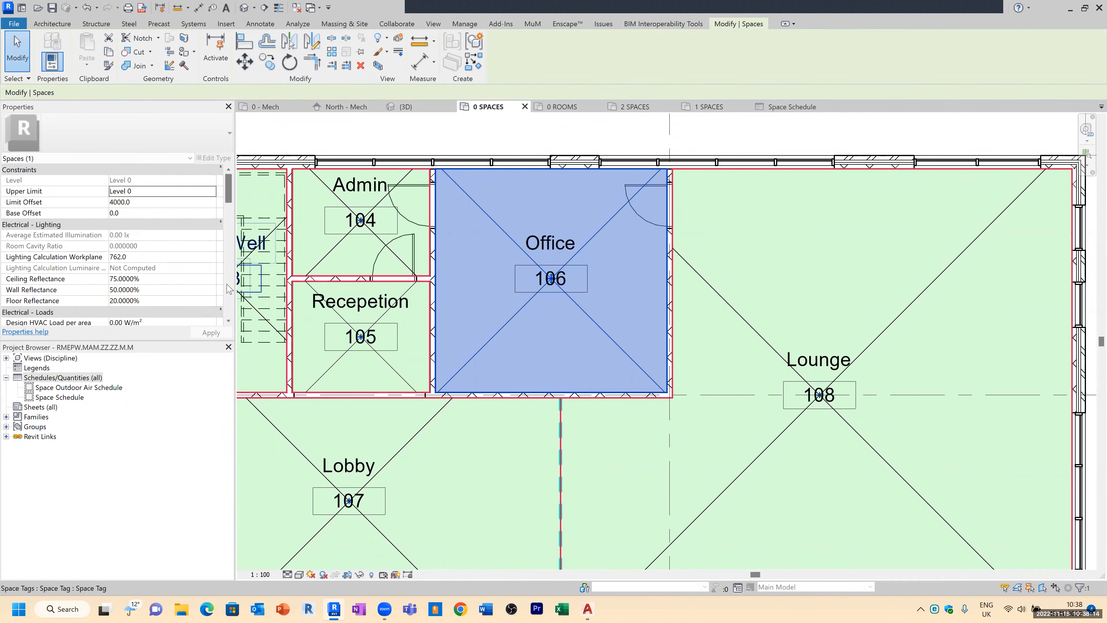
pyautogui.scroll(-5, 179, 283)
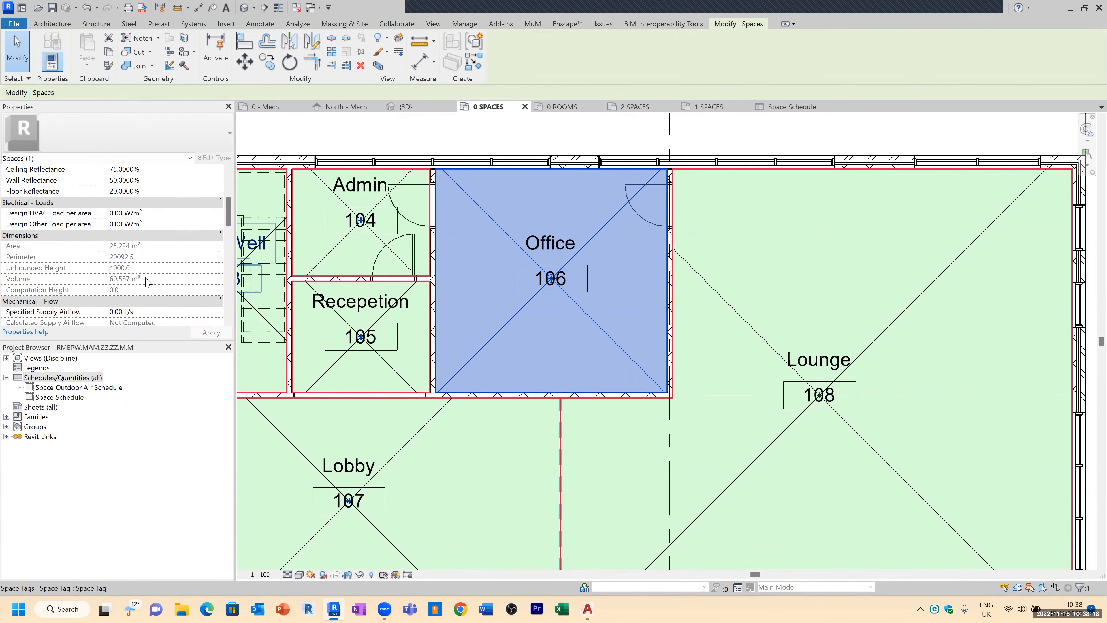
pyautogui.scroll(-2, 164, 250)
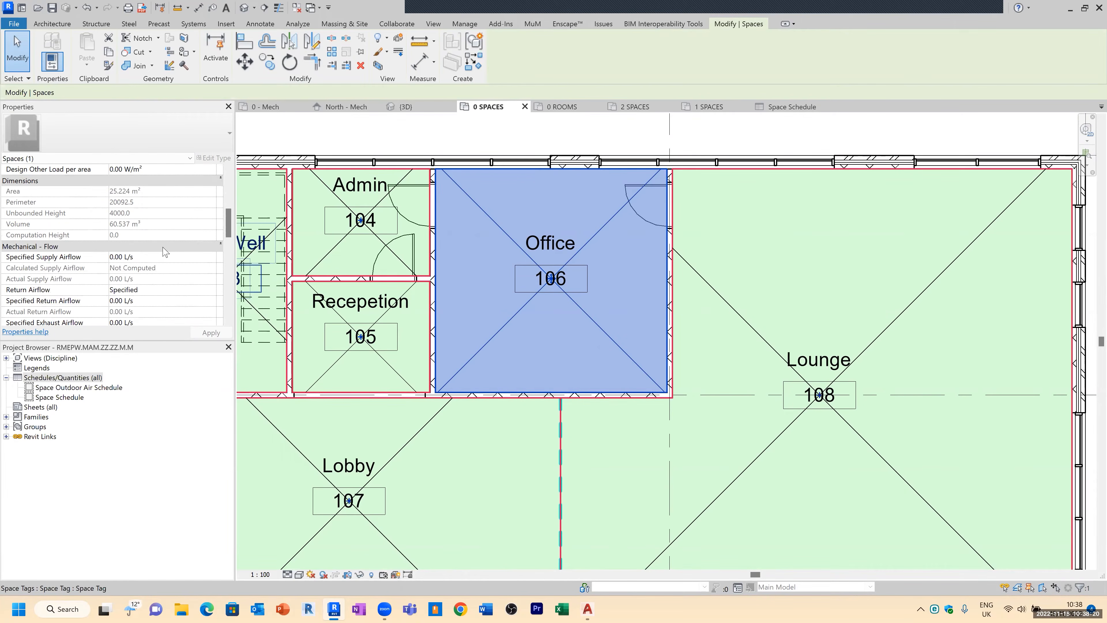
pyautogui.scroll(-2, 145, 297)
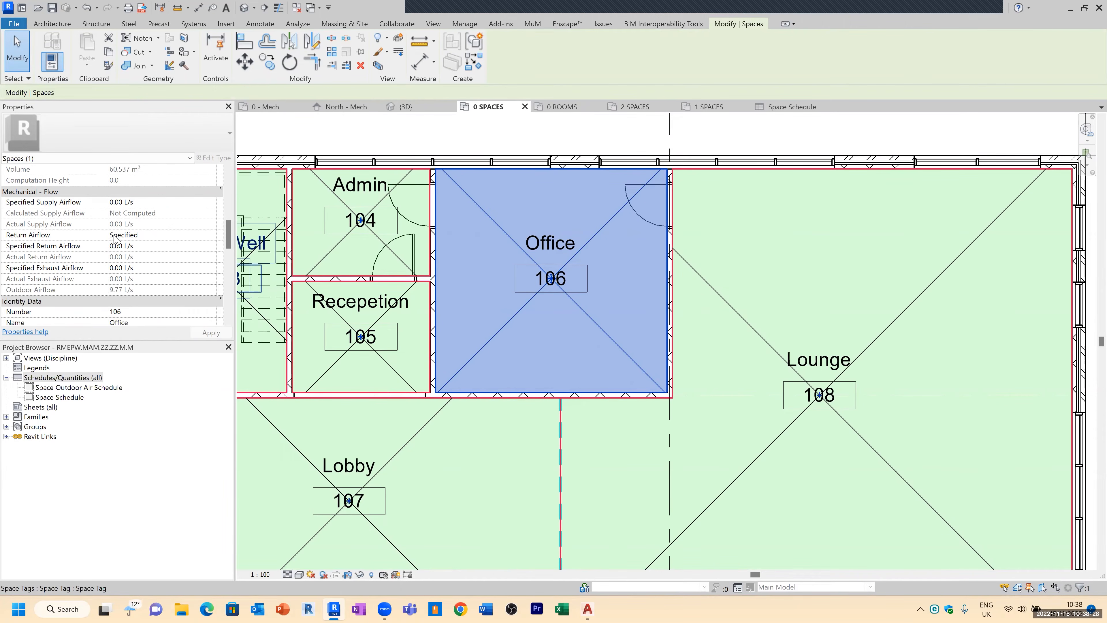
pyautogui.scroll(-1, 152, 267)
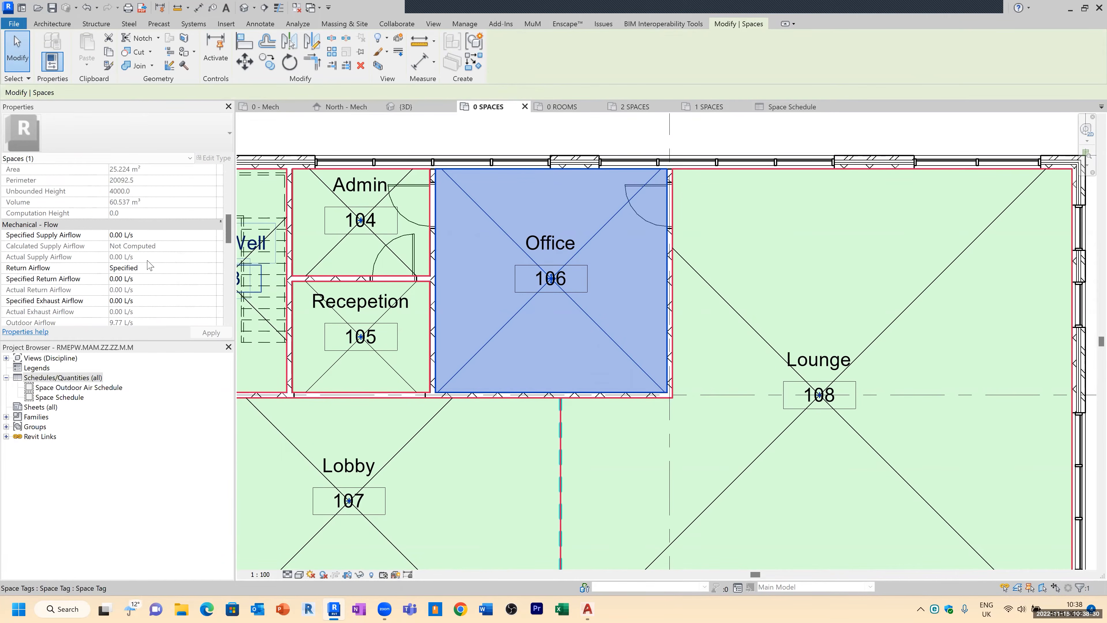
pyautogui.scroll(3, 154, 274)
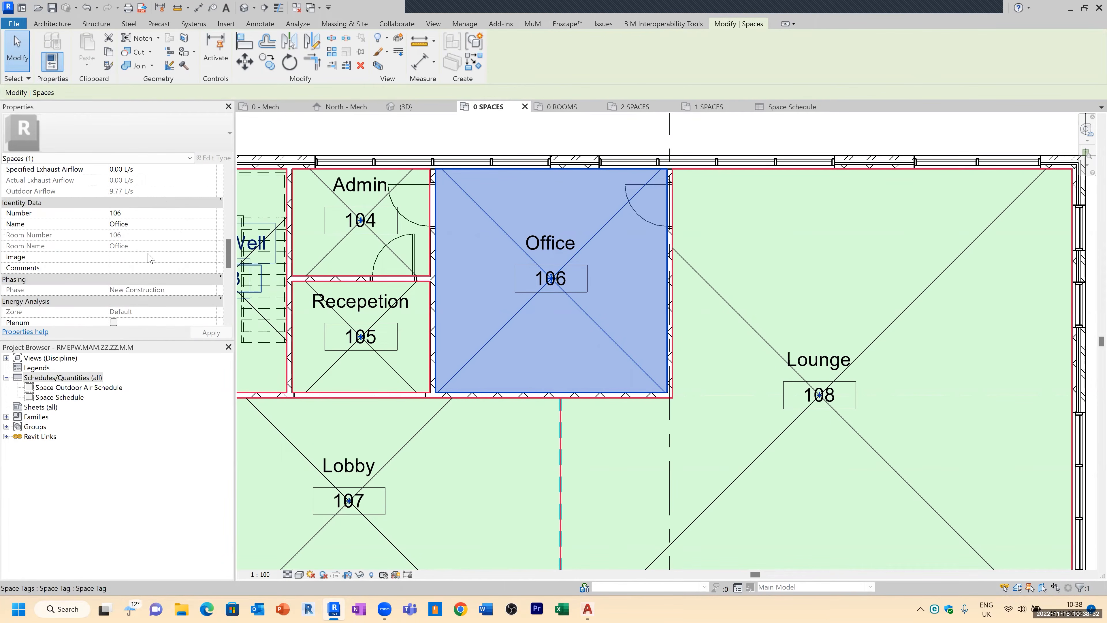
pyautogui.scroll(2, 129, 218)
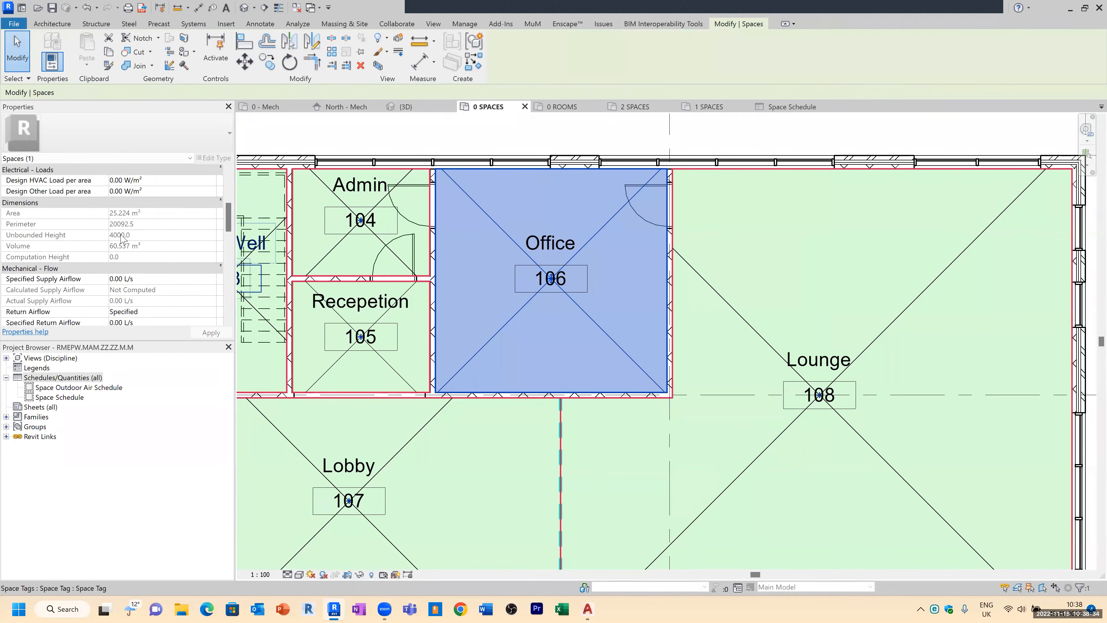
pyautogui.scroll(-3, 131, 249)
pyautogui.scroll(-5, 131, 248)
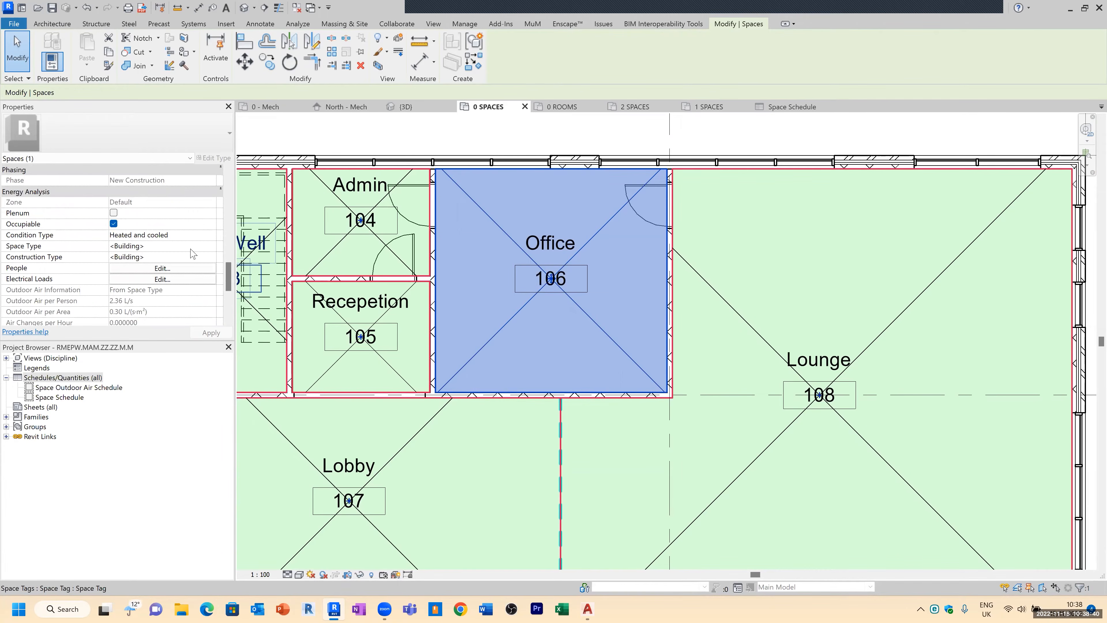
# Step: Open the office space's type settings and examine the available space types and their parameters
pyautogui.click(211, 248)
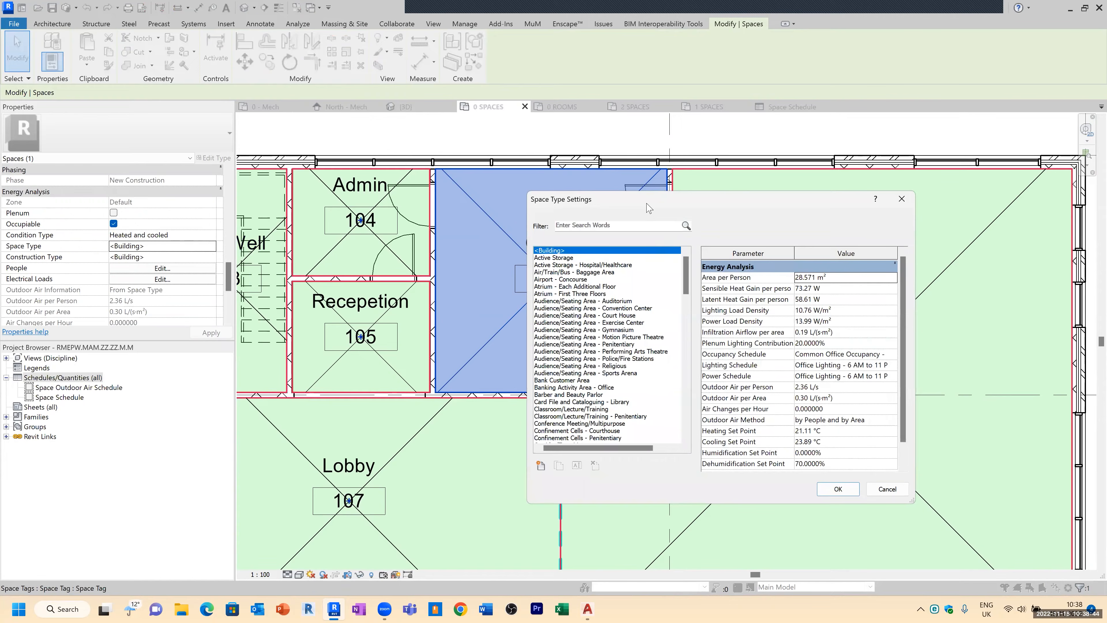
pyautogui.moveTo(648, 208); pyautogui.dragTo(548, 107)
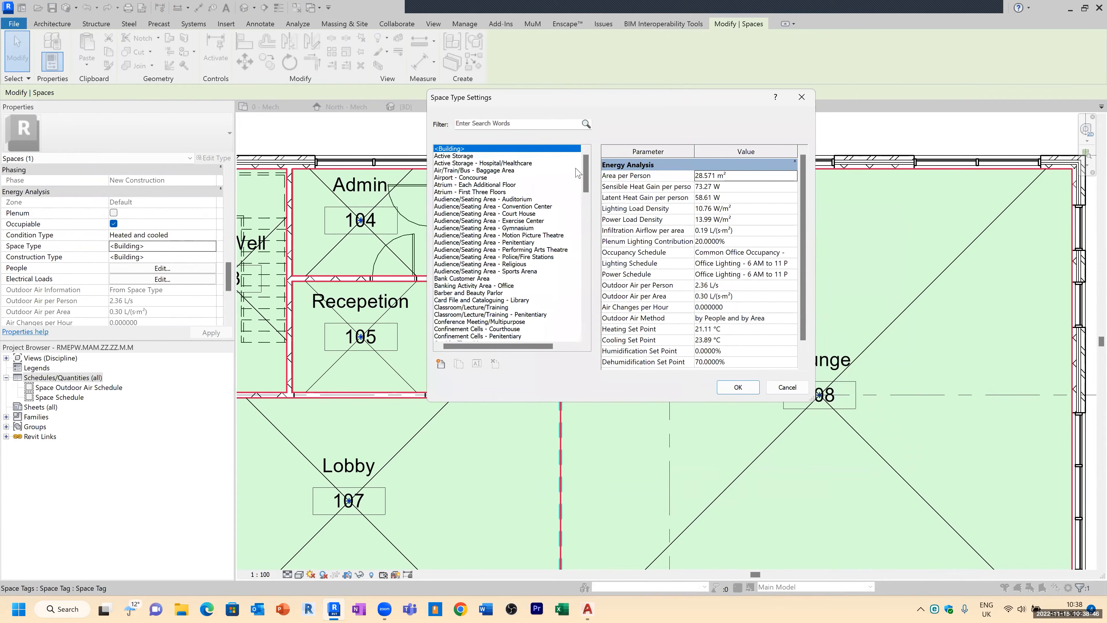
pyautogui.scroll(-2, 588, 181)
pyautogui.scroll(-6, 588, 182)
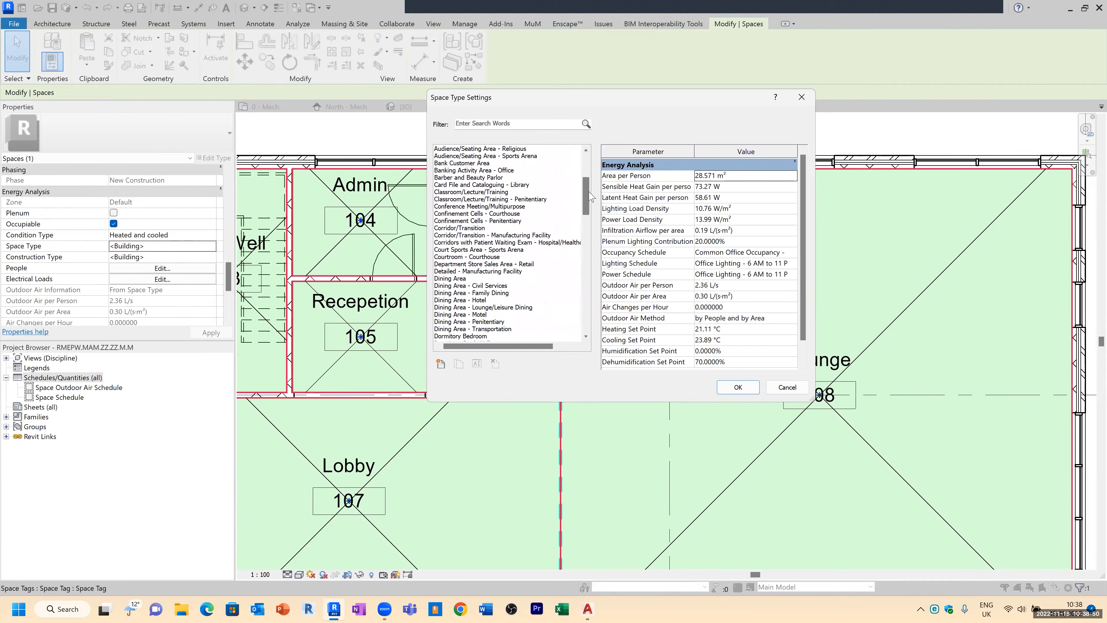
pyautogui.scroll(-2, 588, 194)
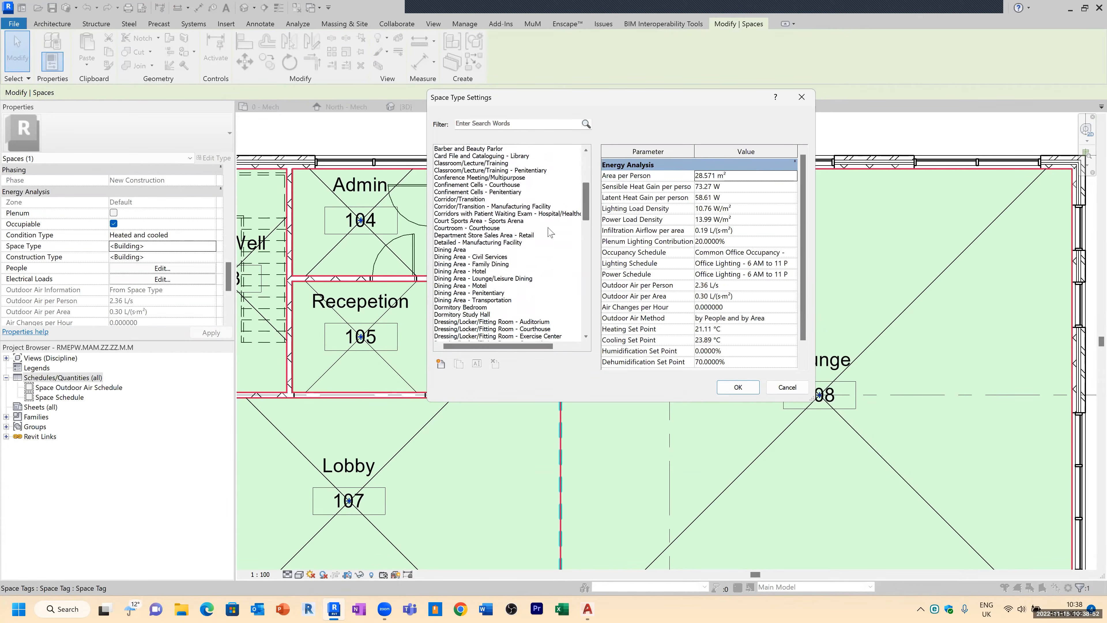
pyautogui.click(466, 250)
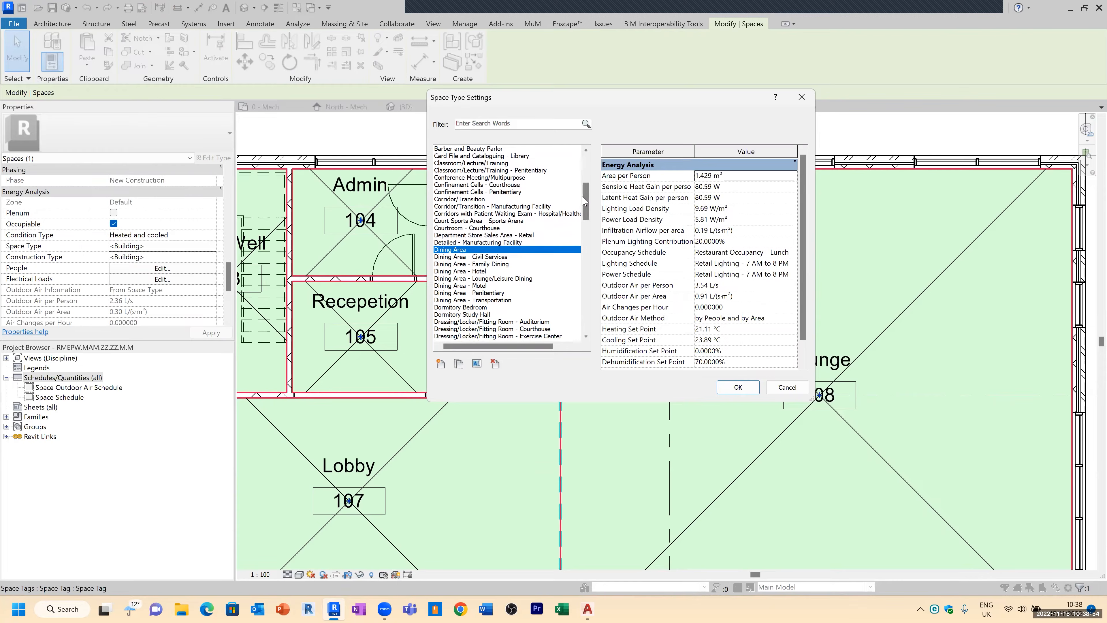
pyautogui.scroll(-3, 585, 210)
pyautogui.scroll(-3, 585, 210)
pyautogui.click(498, 235)
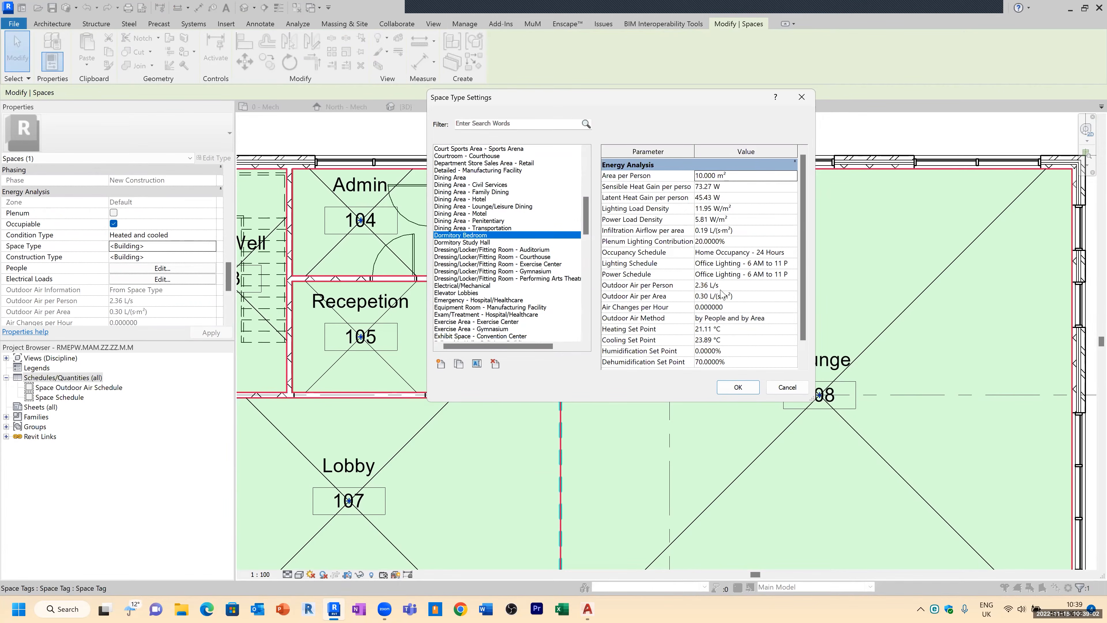
pyautogui.scroll(-1, 713, 303)
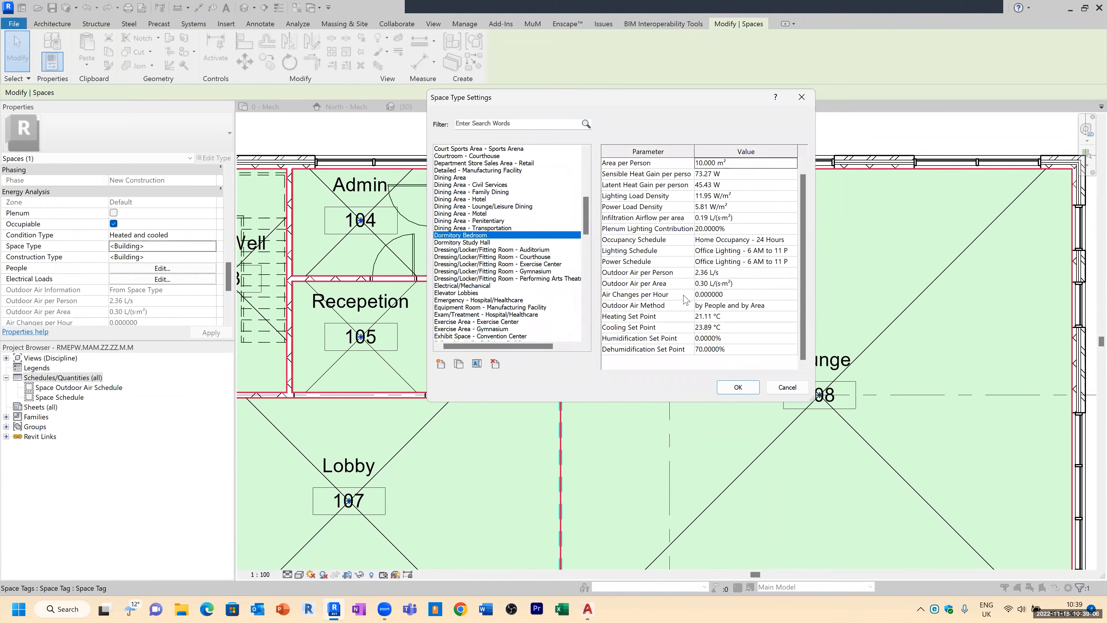
pyautogui.click(729, 295)
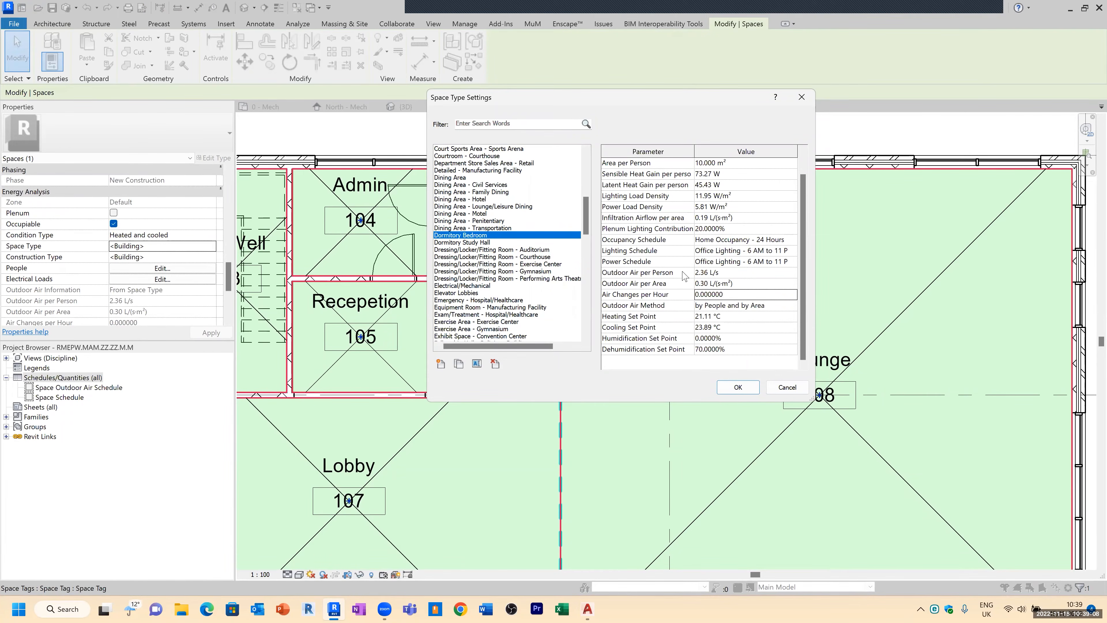
# Step: Assign the Office - Enclosed space type to the Office 106 space
pyautogui.scroll(1, 684, 275)
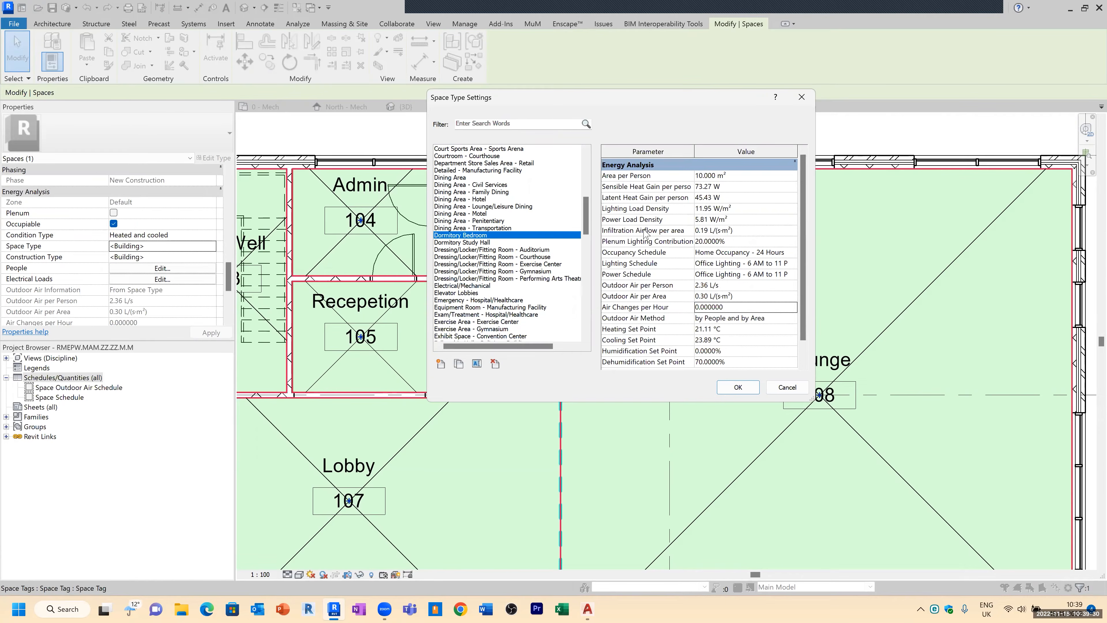
pyautogui.moveTo(590, 208); pyautogui.dragTo(586, 284)
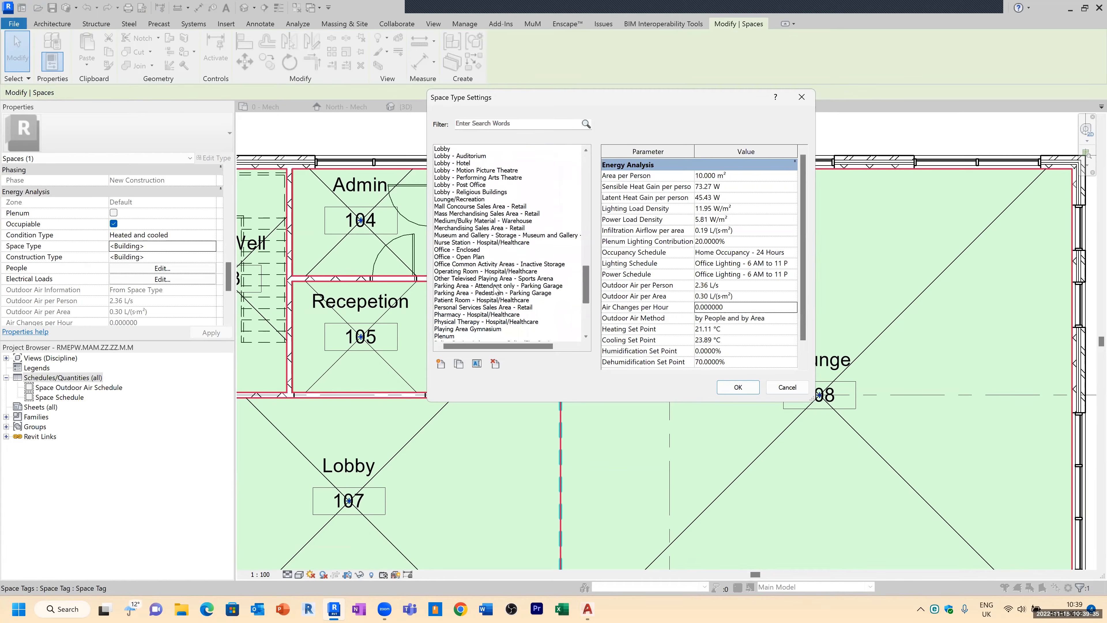
pyautogui.click(463, 251)
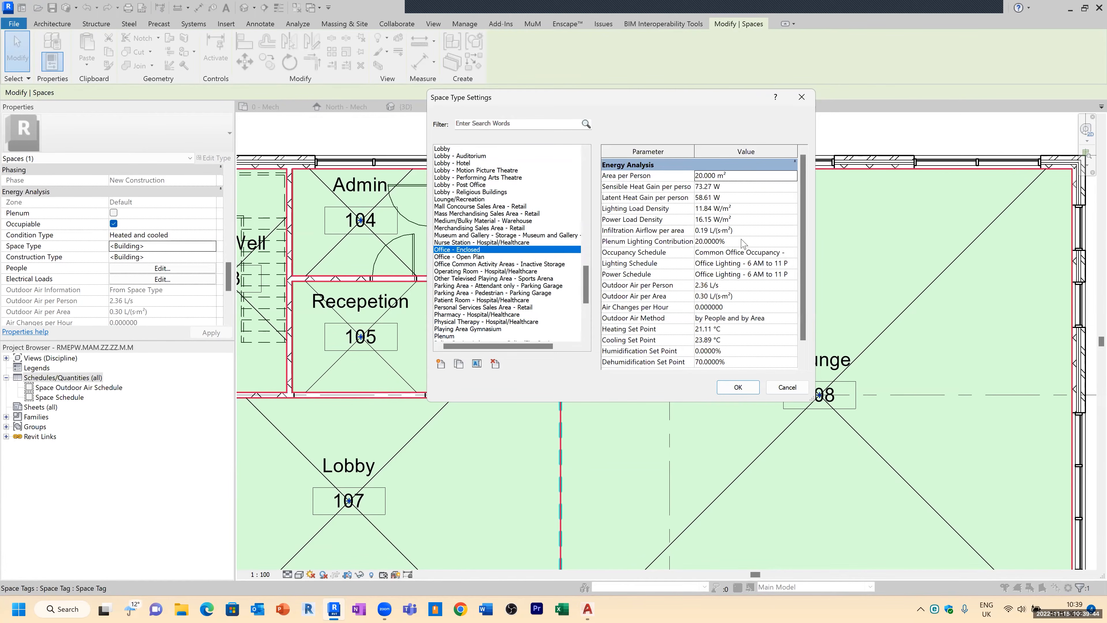
pyautogui.click(747, 388)
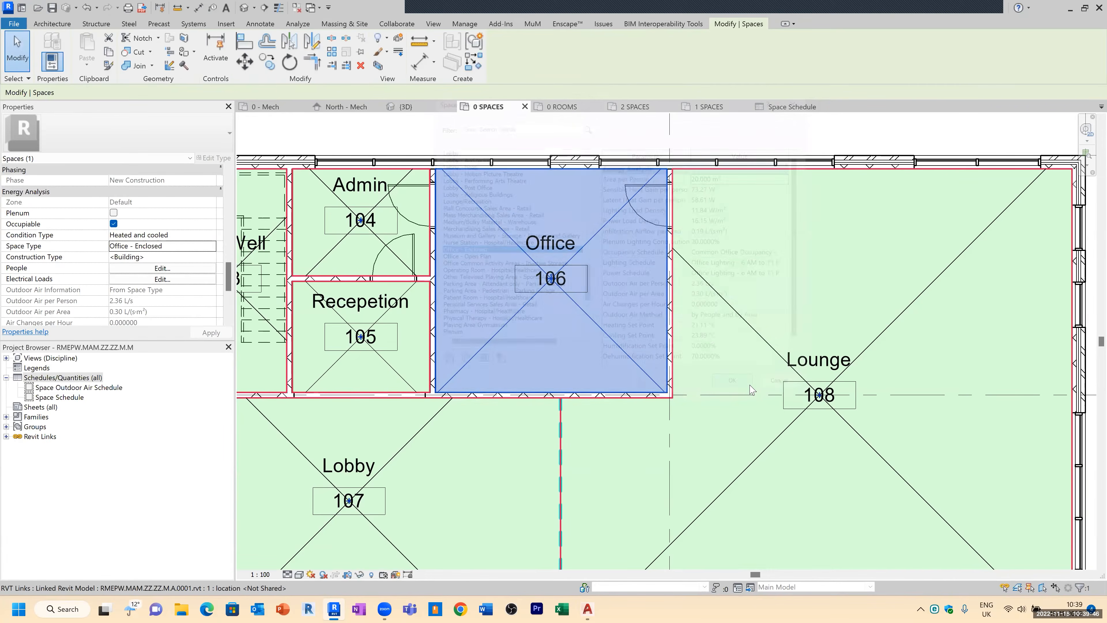
# Step: Open the Space Schedule and check the Office row's space type
pyautogui.moveTo(228, 283); pyautogui.dragTo(228, 207)
pyautogui.click(697, 245)
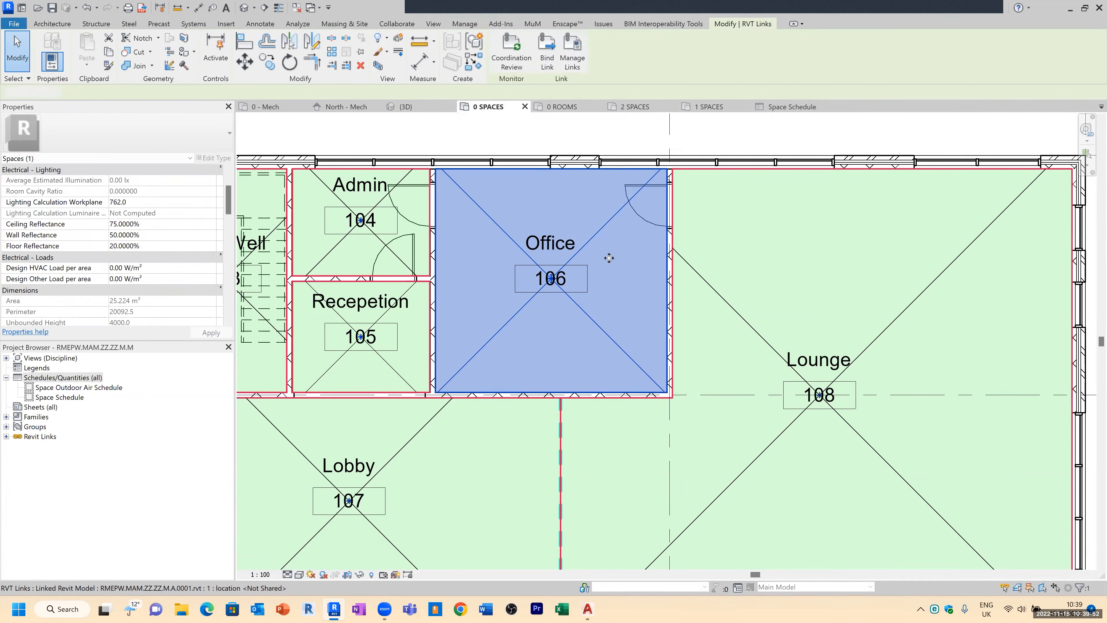
pyautogui.press('Escape')
pyautogui.click(487, 214)
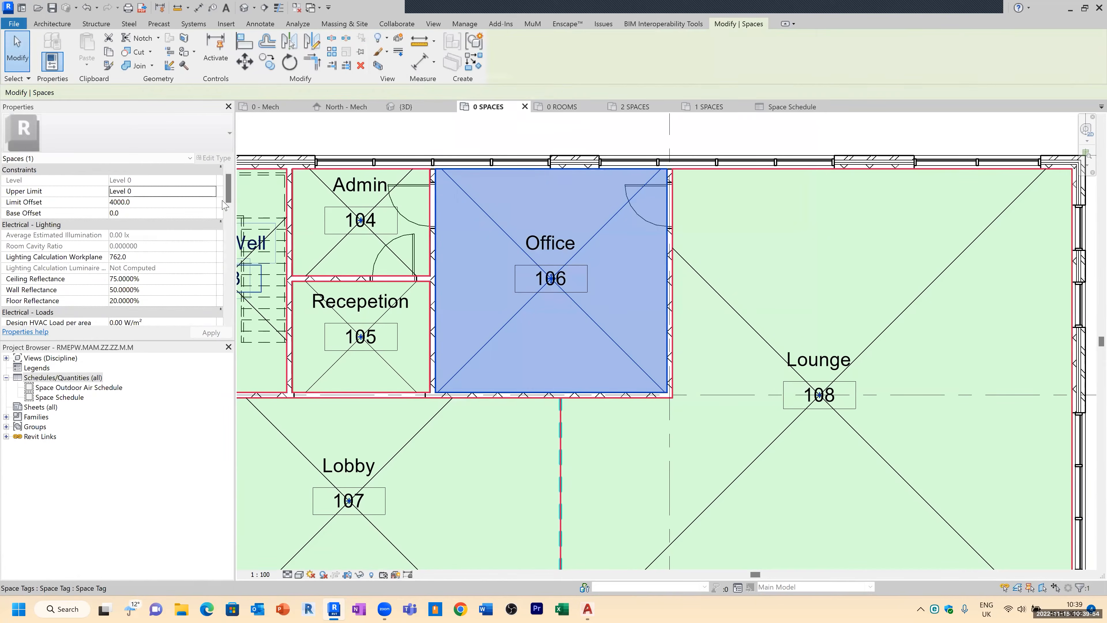
pyautogui.press('Escape')
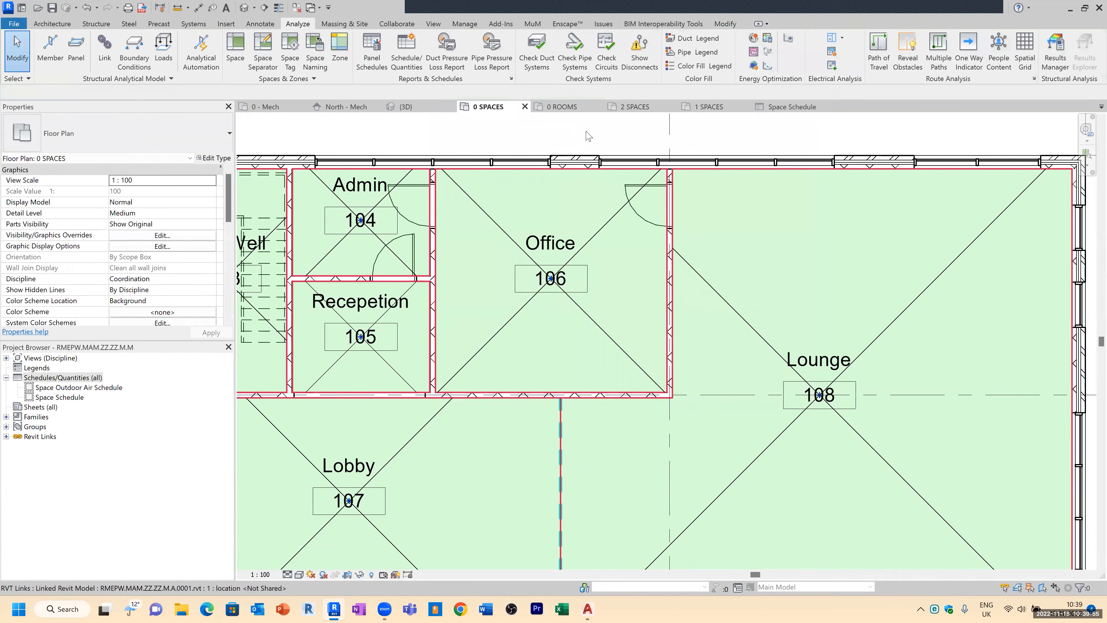
pyautogui.click(774, 108)
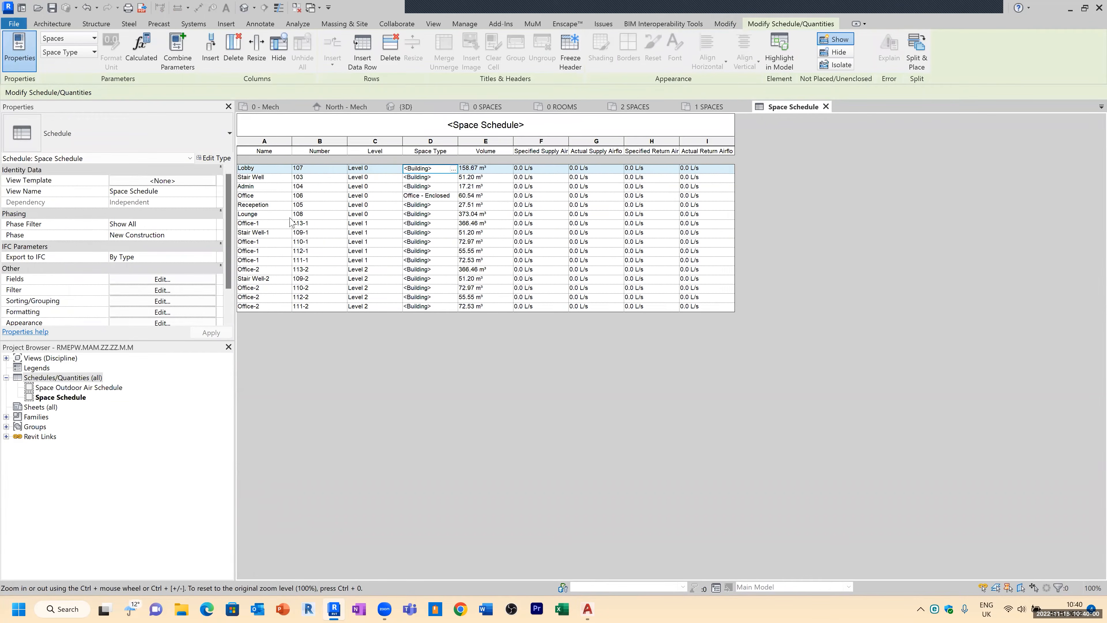
pyautogui.click(490, 197)
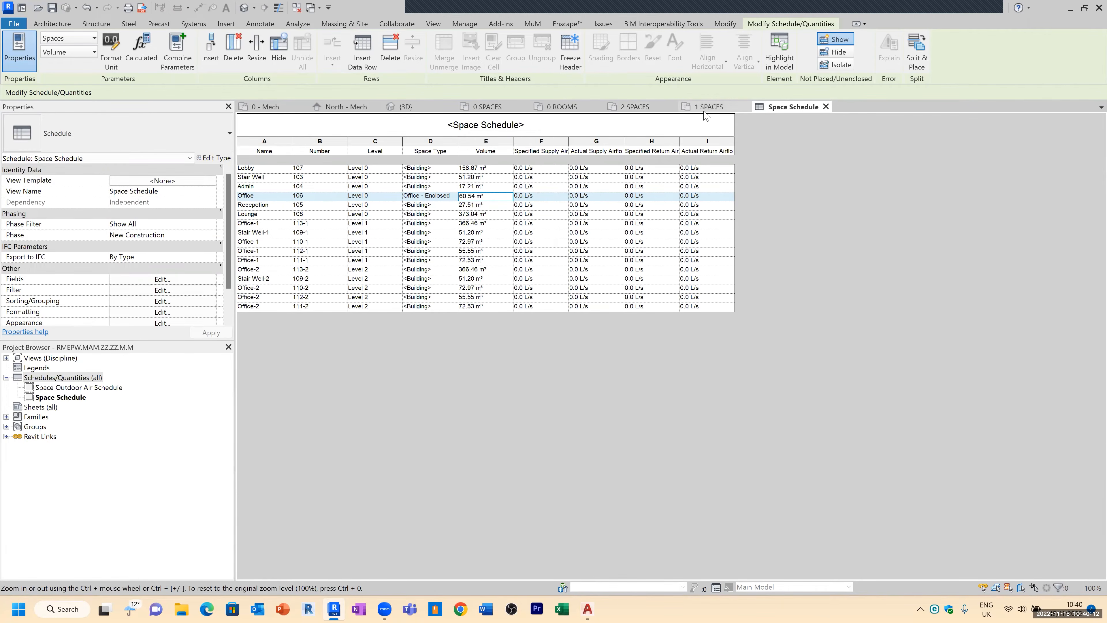
# Step: Set the Office 106 space's occupancy to a specified number of 2 people
pyautogui.click(487, 106)
pyautogui.click(461, 226)
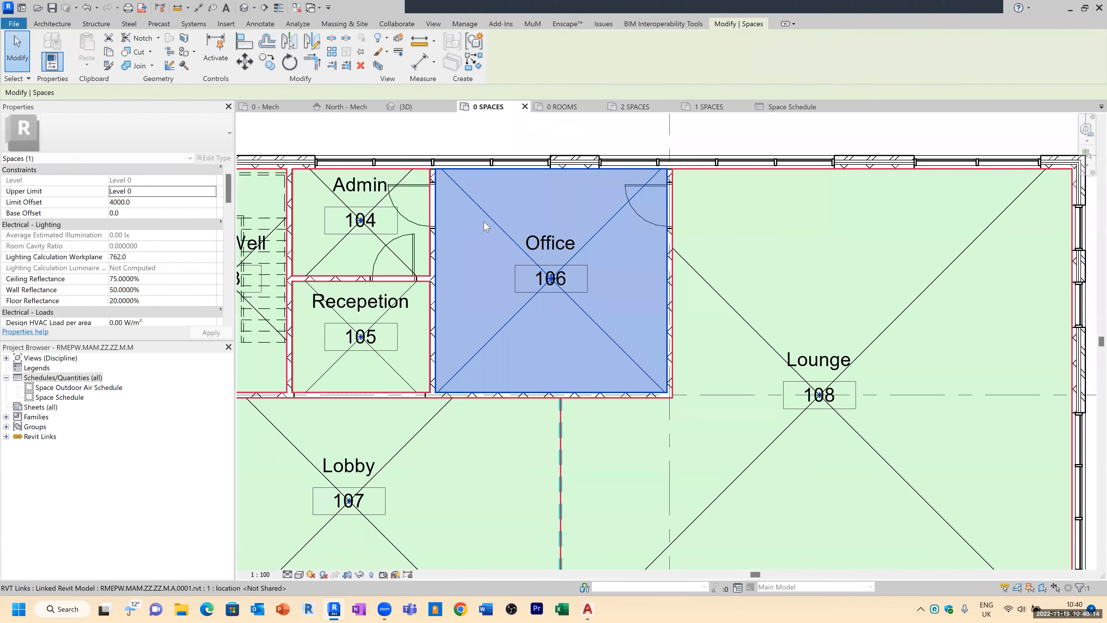
pyautogui.moveTo(229, 196); pyautogui.dragTo(230, 288)
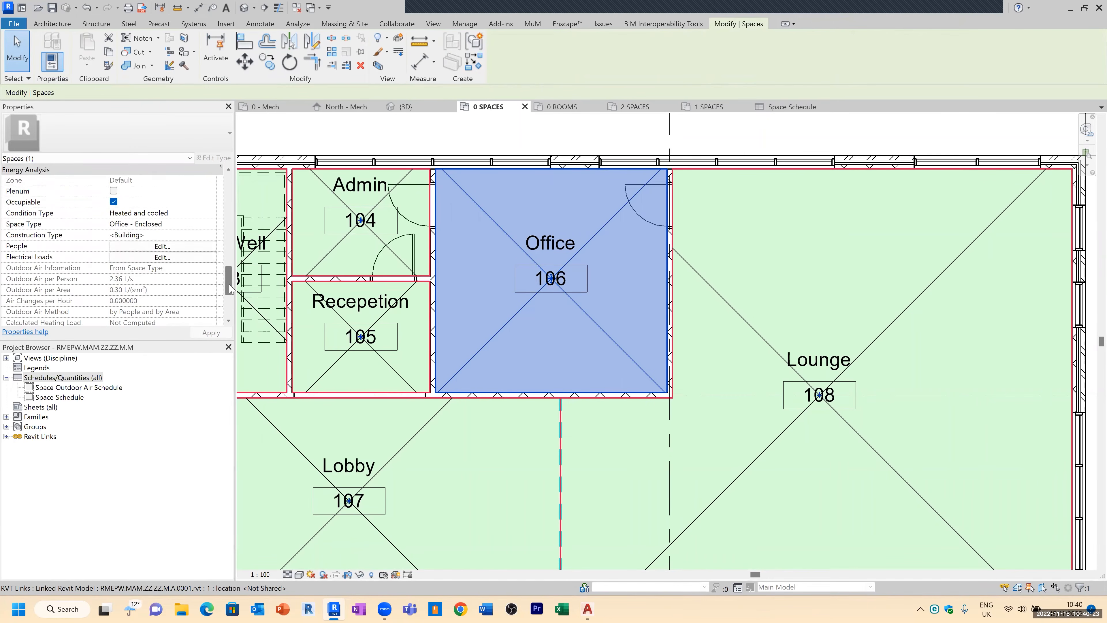
pyautogui.click(173, 247)
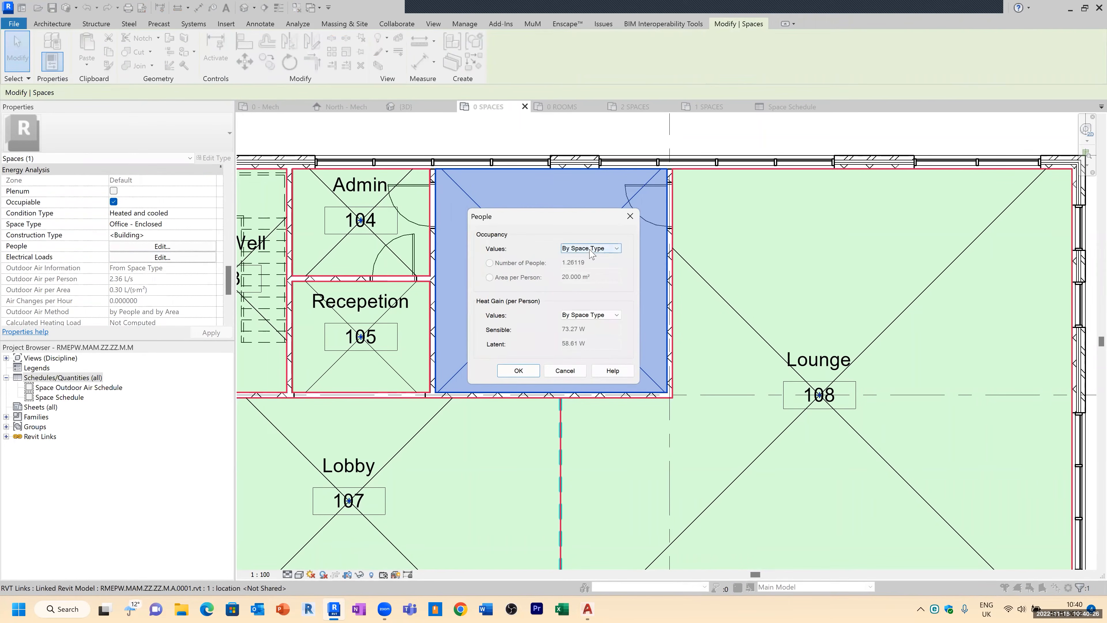
pyautogui.click(617, 252)
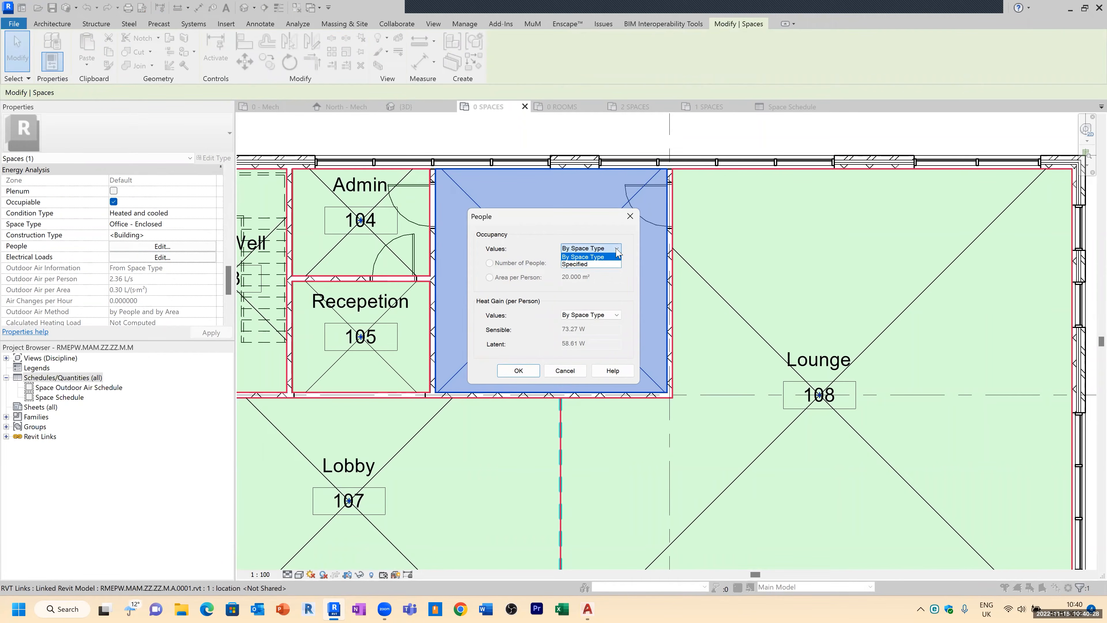
pyautogui.click(586, 264)
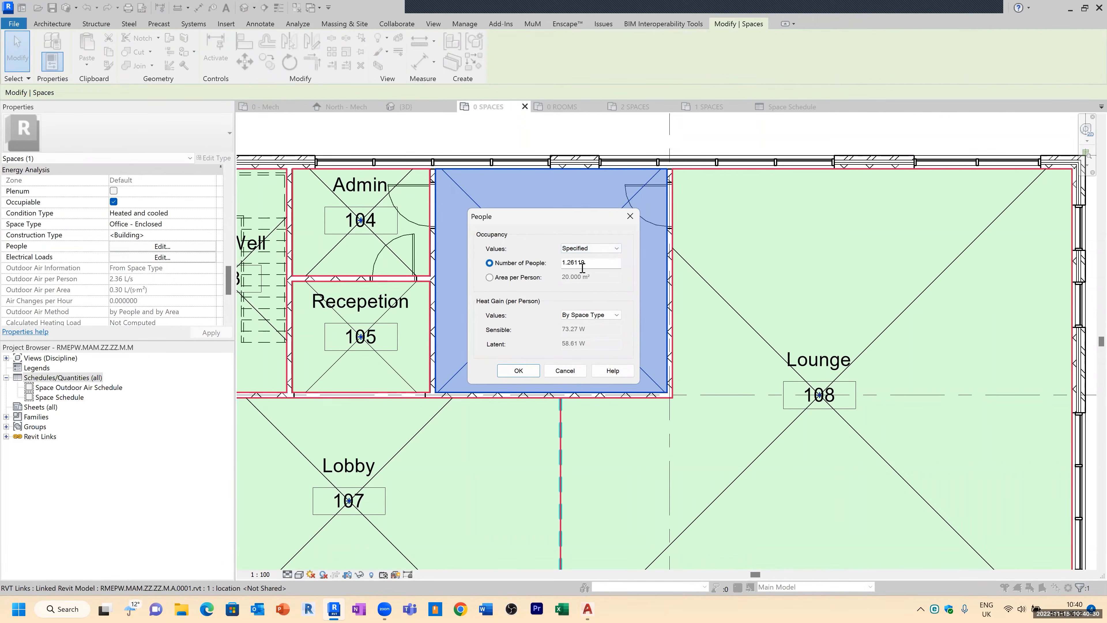
pyautogui.moveTo(598, 263); pyautogui.dragTo(540, 264)
pyautogui.write('2')
pyautogui.click(534, 371)
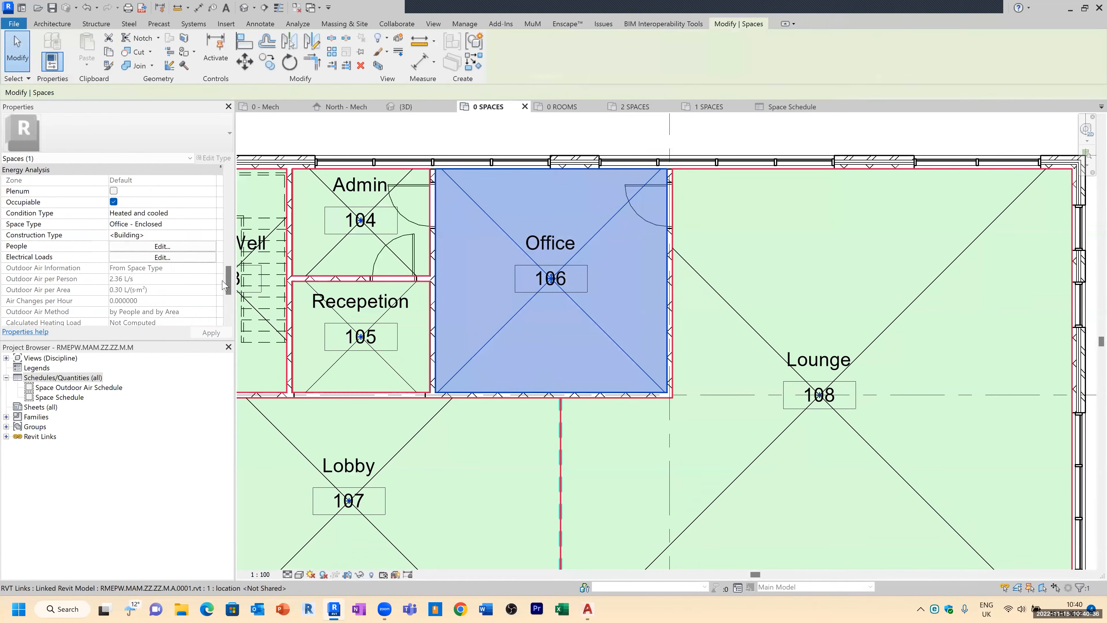
# Step: Sort the Space Schedule by Name, turn on grand totals and turn off itemizing every instance
pyautogui.moveTo(228, 284); pyautogui.dragTo(227, 295)
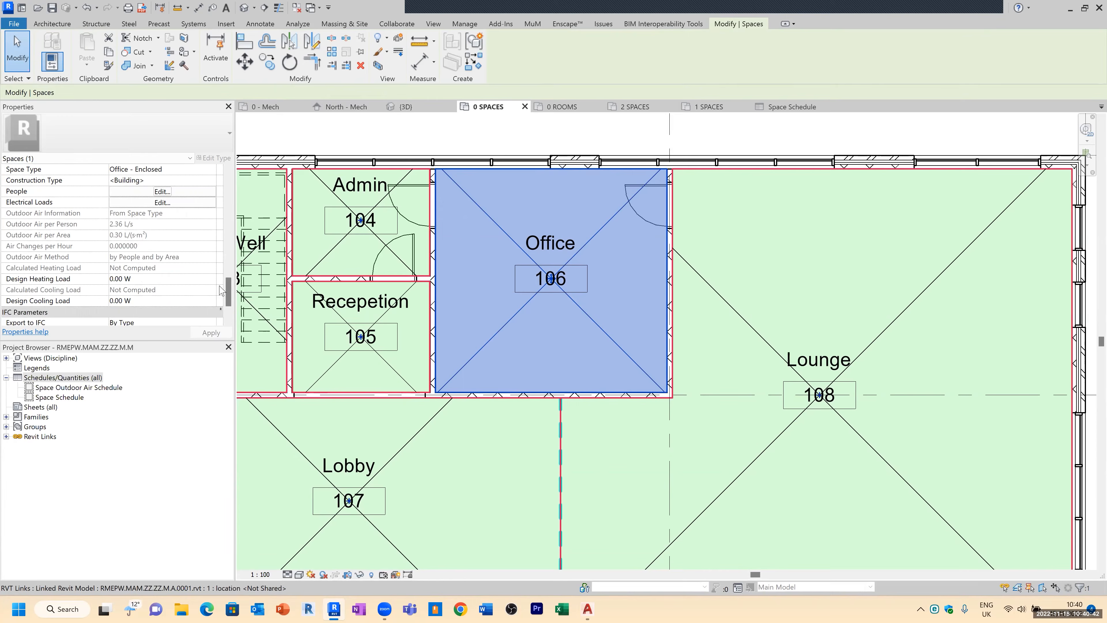
pyautogui.moveTo(227, 291); pyautogui.dragTo(221, 205)
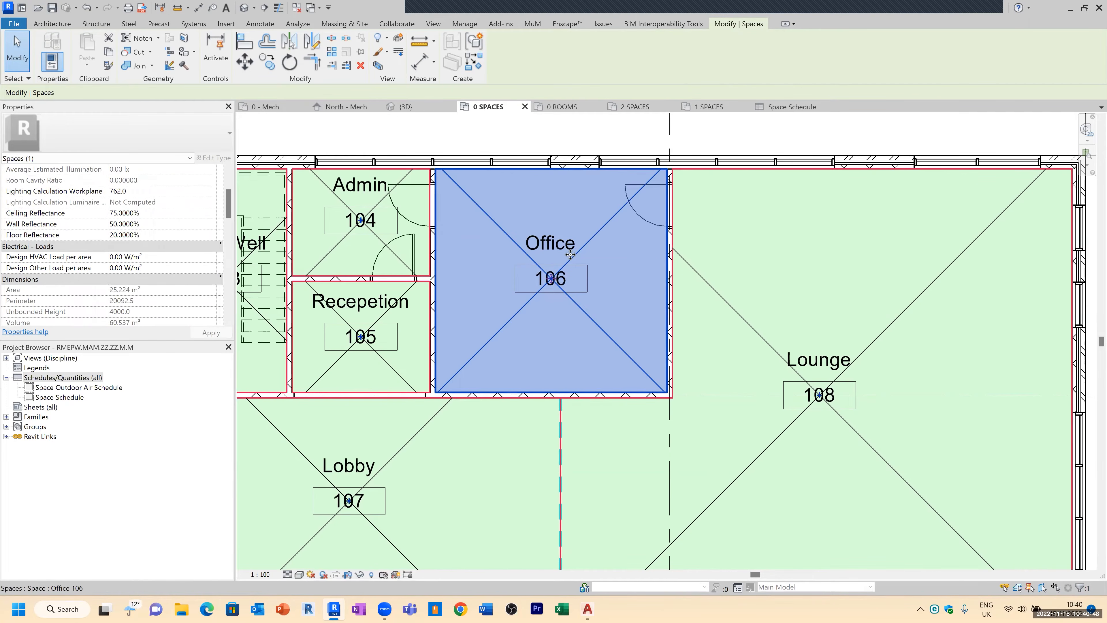
pyautogui.scroll(-2, 607, 301)
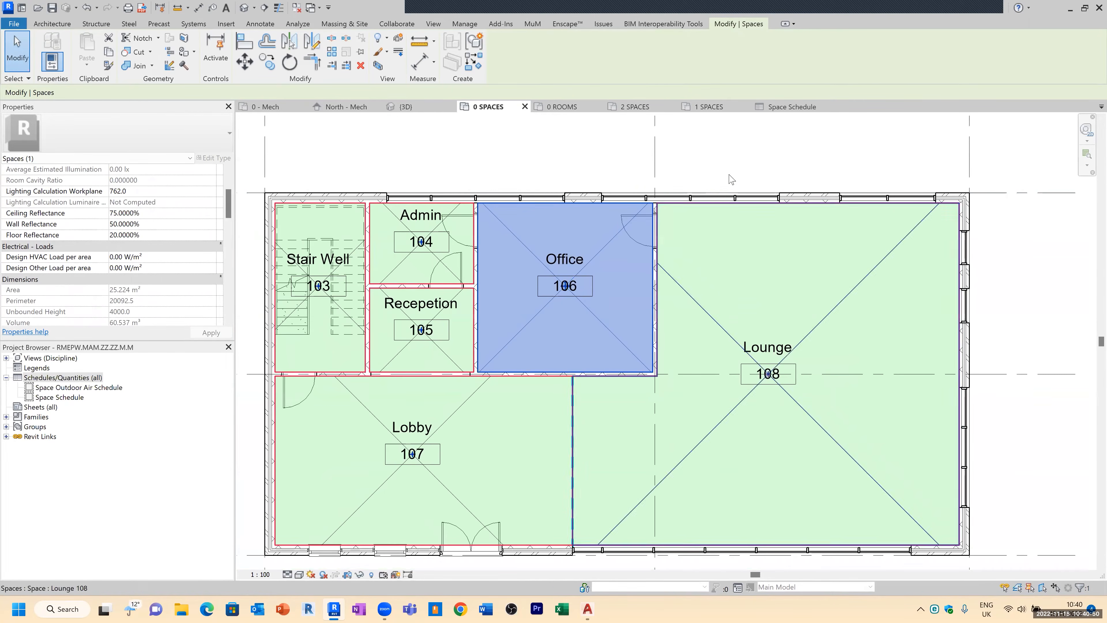
pyautogui.click(789, 107)
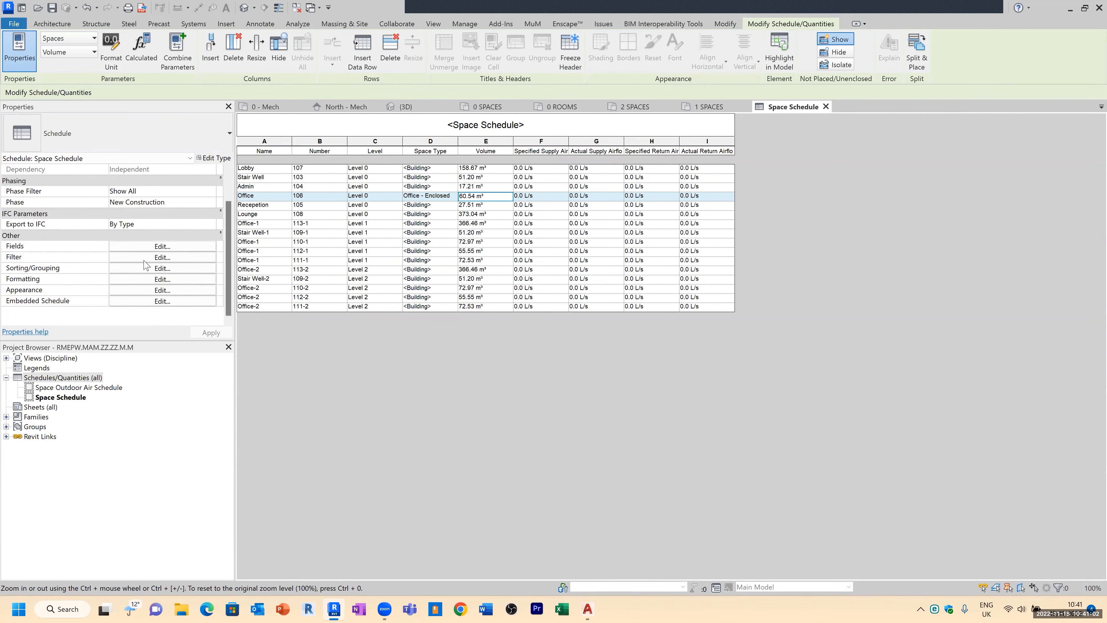
pyautogui.click(140, 269)
pyautogui.click(348, 195)
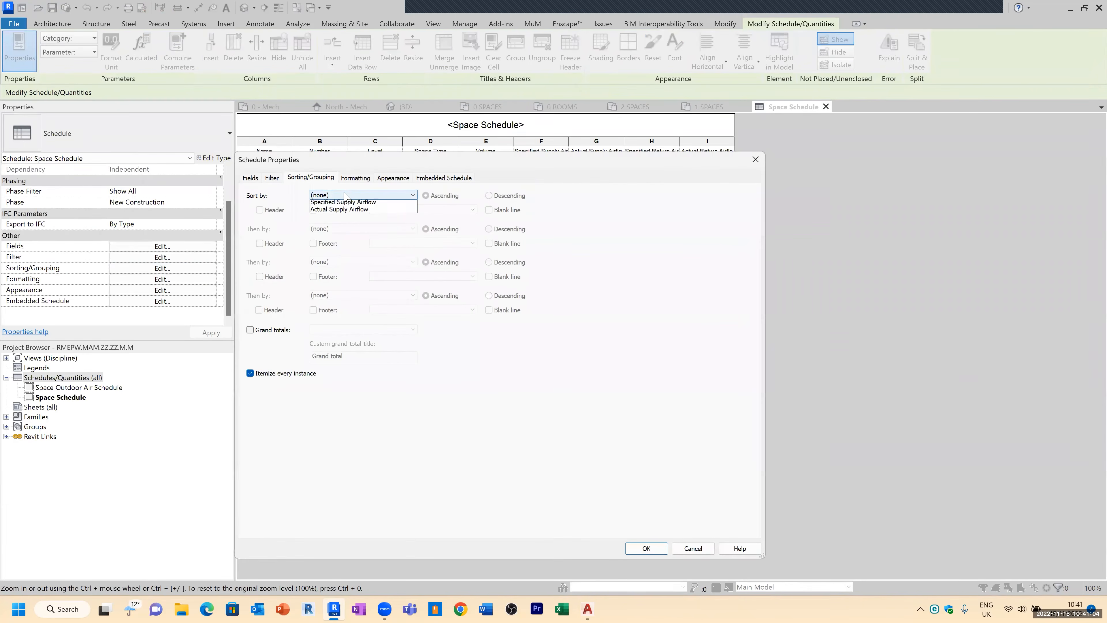
pyautogui.click(350, 168)
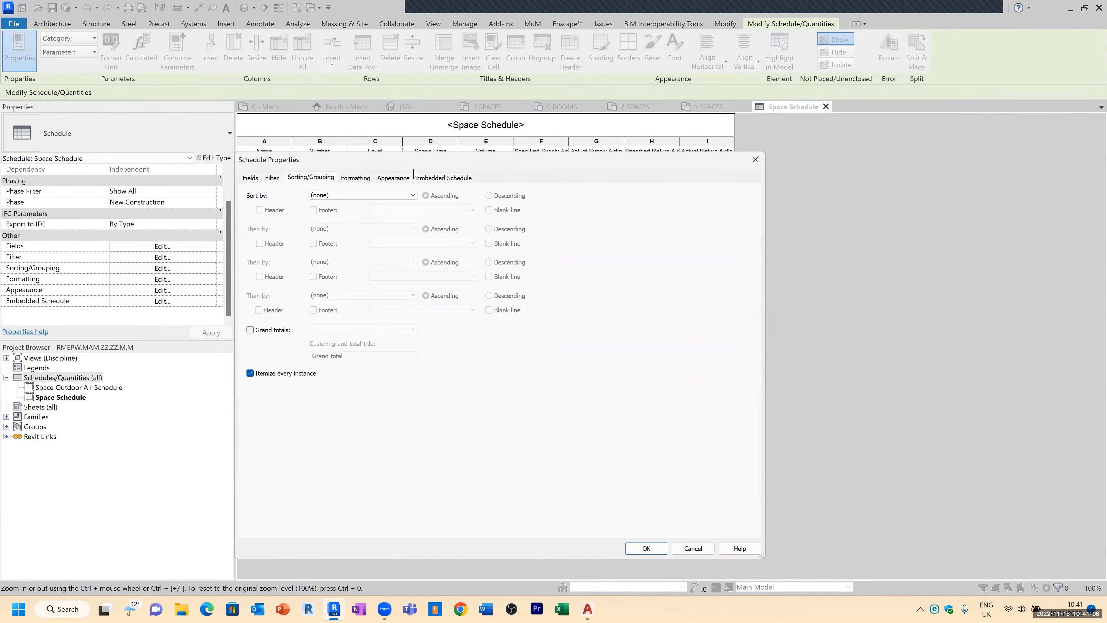
pyautogui.moveTo(414, 170); pyautogui.dragTo(559, 194)
pyautogui.click(523, 218)
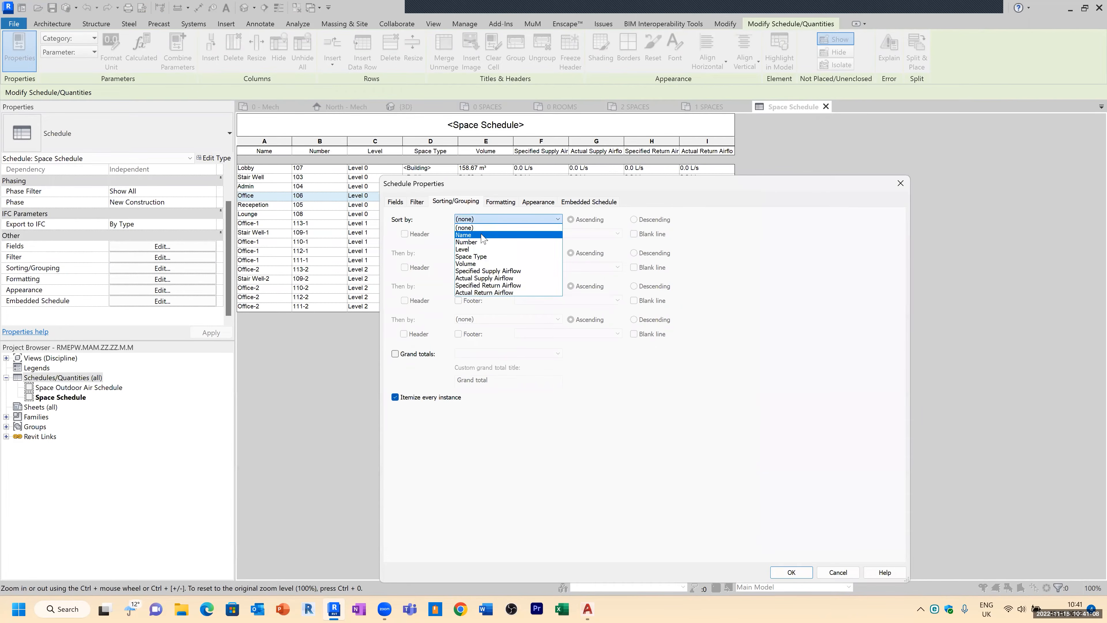
pyautogui.click(482, 236)
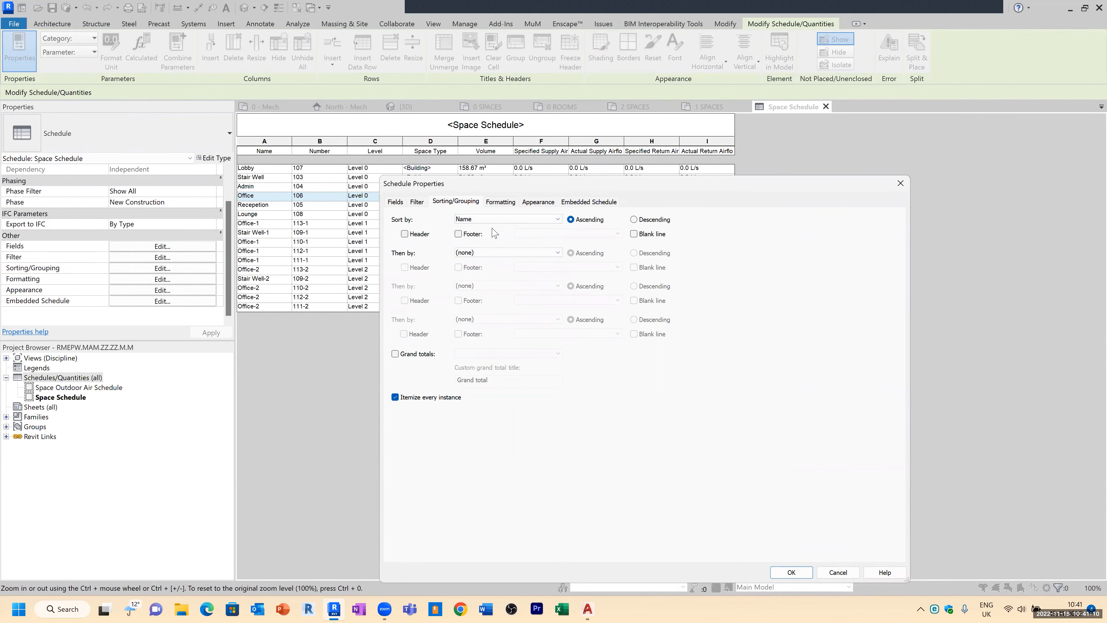
pyautogui.click(395, 353)
pyautogui.click(395, 397)
pyautogui.click(791, 572)
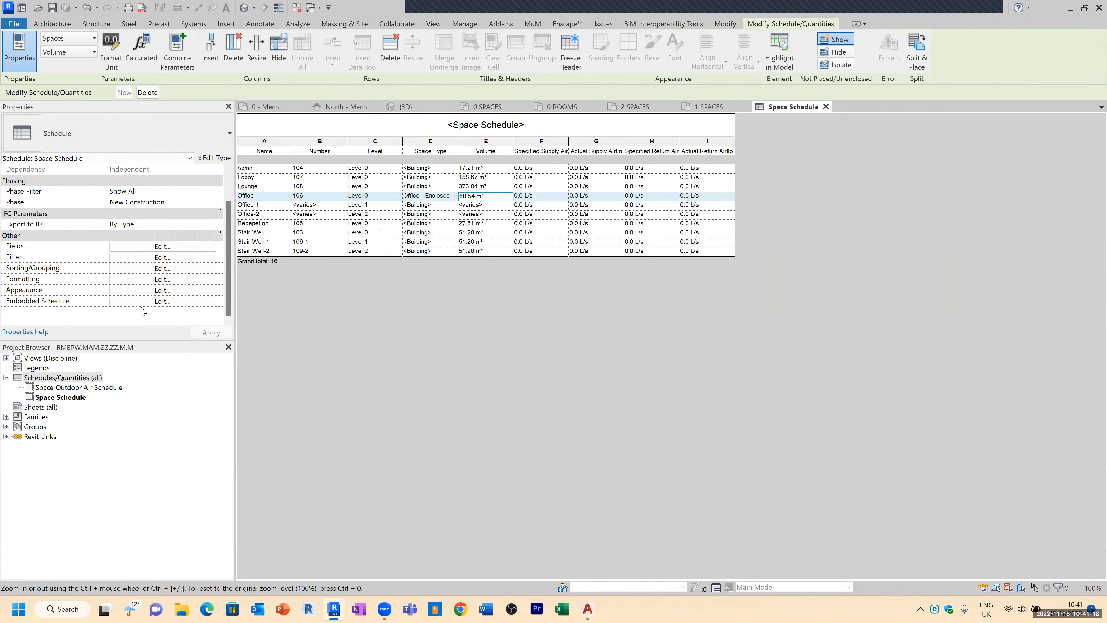
# Step: Add the Count field to the Space Schedule and move it up to follow Space Type
pyautogui.click(164, 247)
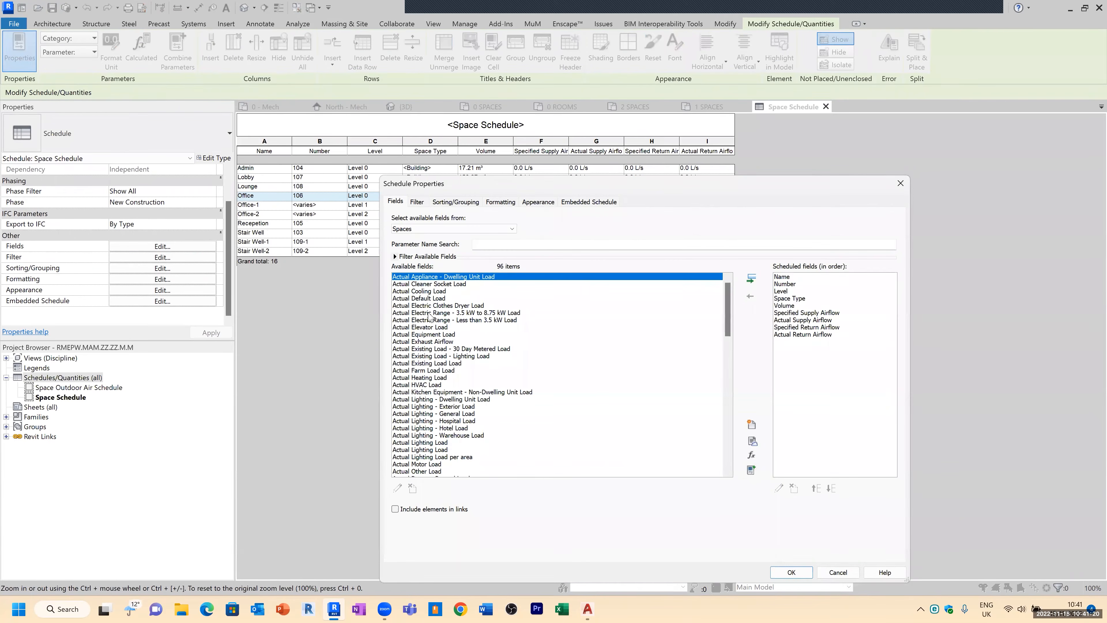
pyautogui.click(414, 232)
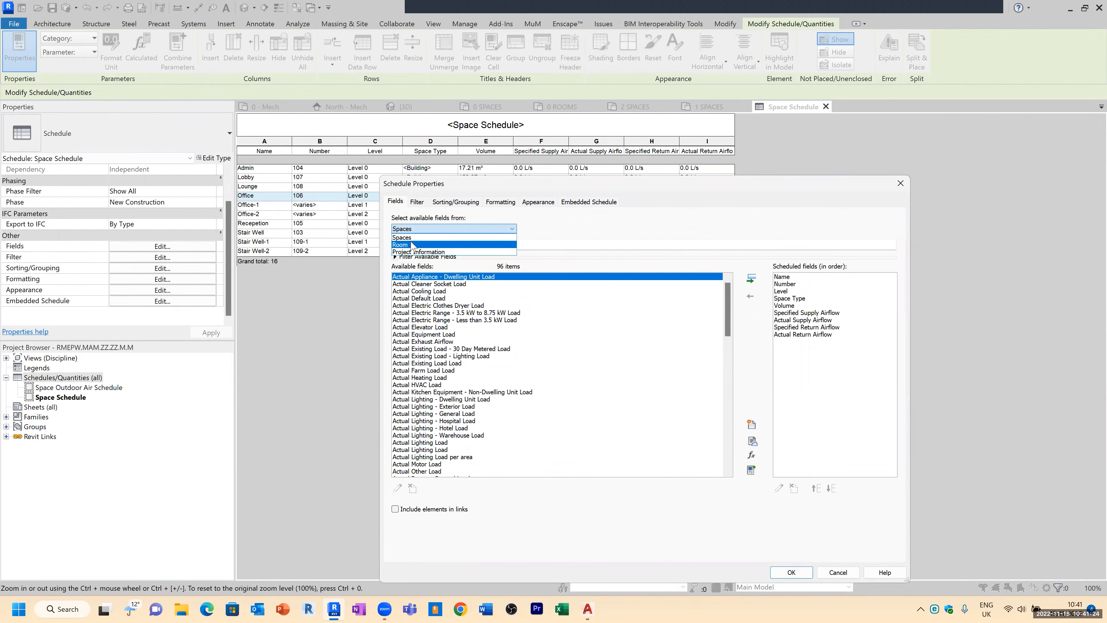
pyautogui.click(403, 237)
pyautogui.click(421, 334)
pyautogui.press('c')
pyautogui.scroll(-4, 423, 459)
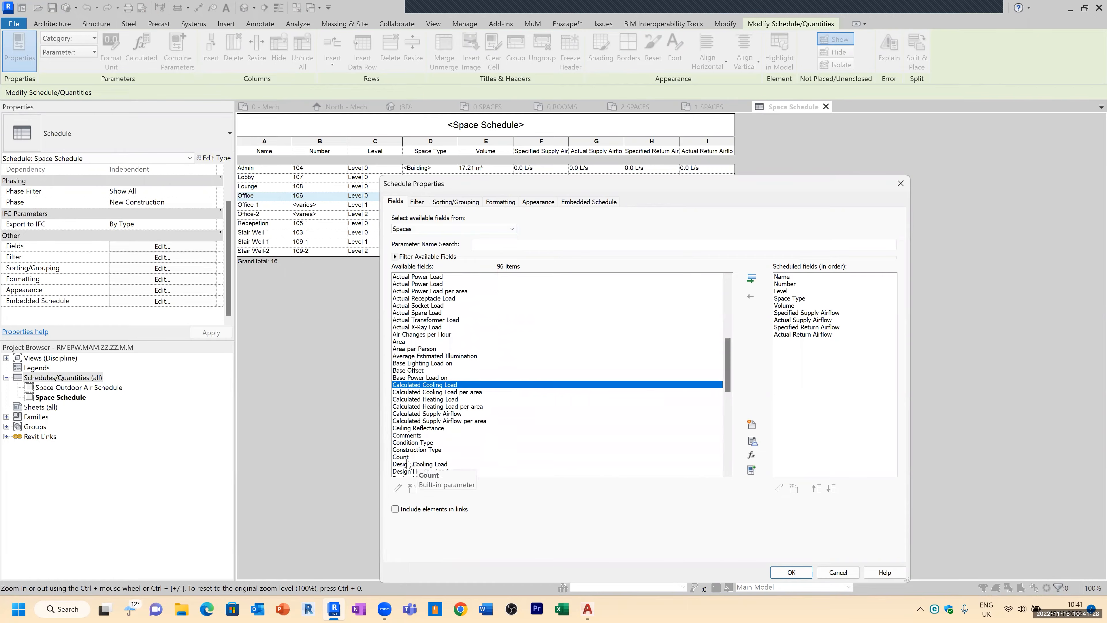
pyautogui.doubleClick(407, 457)
pyautogui.click(816, 488)
pyautogui.click(817, 488)
pyautogui.click(817, 489)
pyautogui.click(817, 489)
pyautogui.click(816, 489)
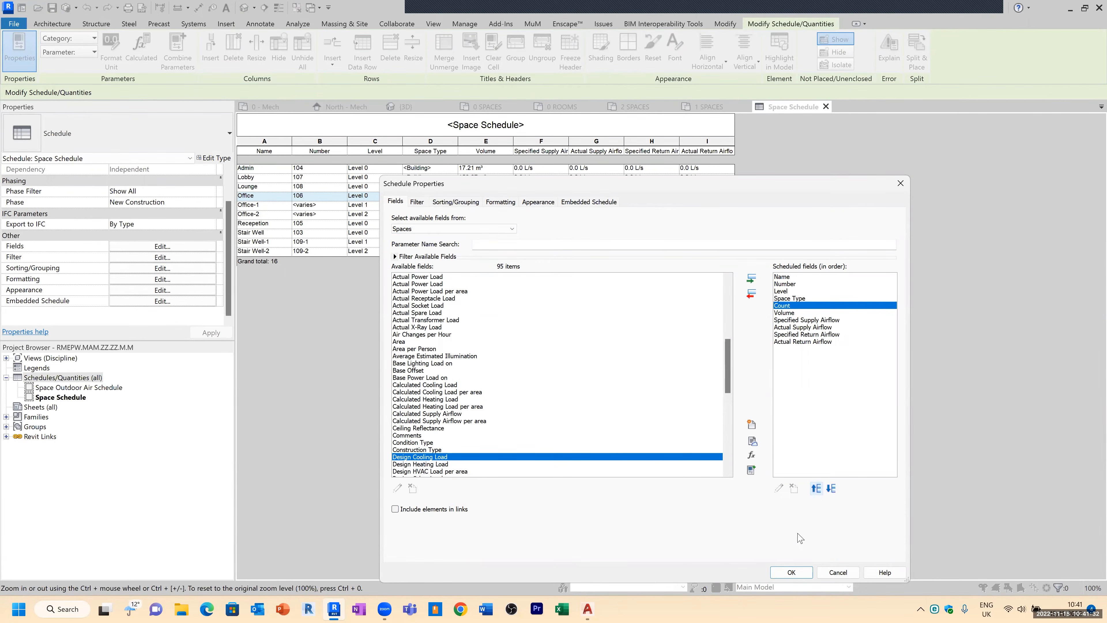
pyautogui.click(804, 573)
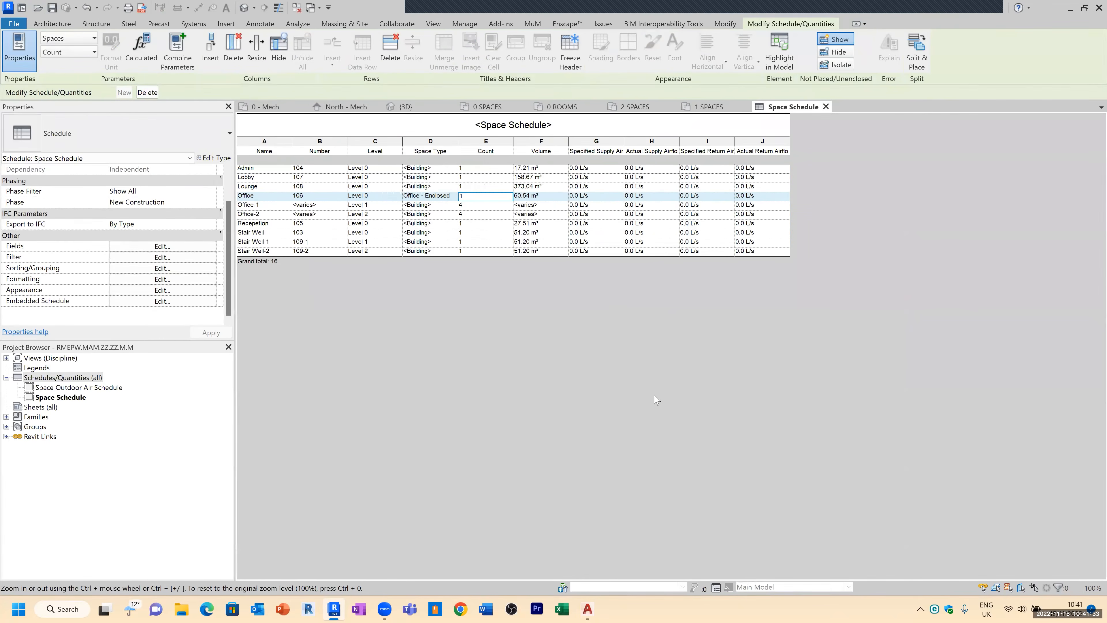
# Step: Rename the Office-1 and Office-2 spaces to Office in the schedule
pyautogui.click(451, 207)
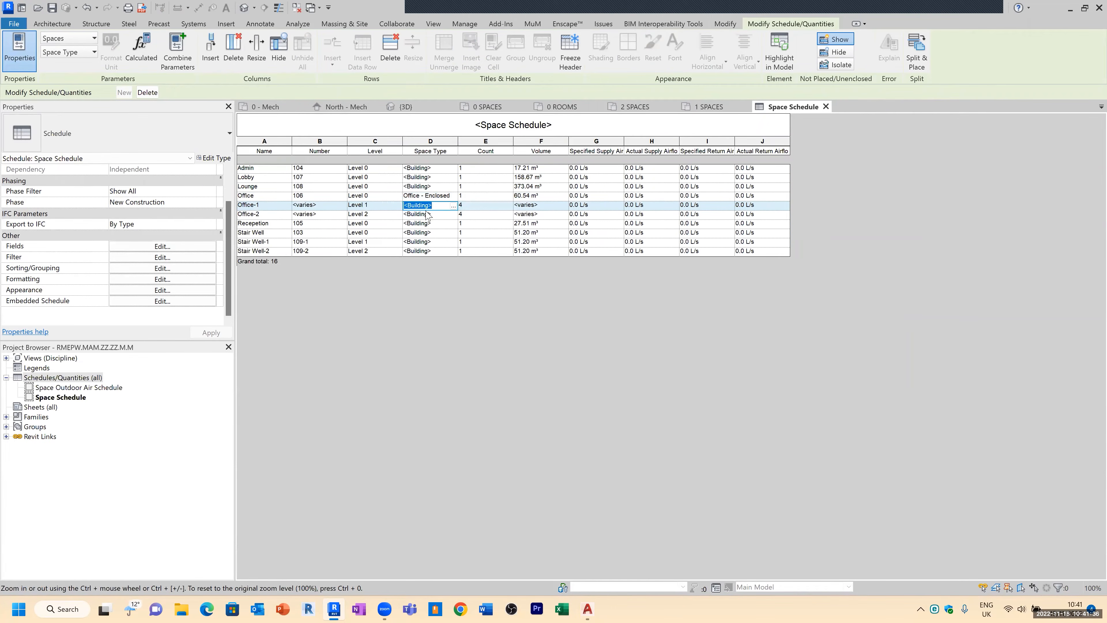
pyautogui.click(264, 208)
pyautogui.click(267, 208)
pyautogui.press('BackSpace')
pyautogui.press('BackSpace')
pyautogui.click(265, 271)
pyautogui.click(269, 207)
pyautogui.click(265, 207)
# Step: Rename the Stair Well-1 and Stair Well-2 spaces to Stair Well in the schedule
pyautogui.press('BackSpace')
pyautogui.press('BackSpace')
pyautogui.click(283, 310)
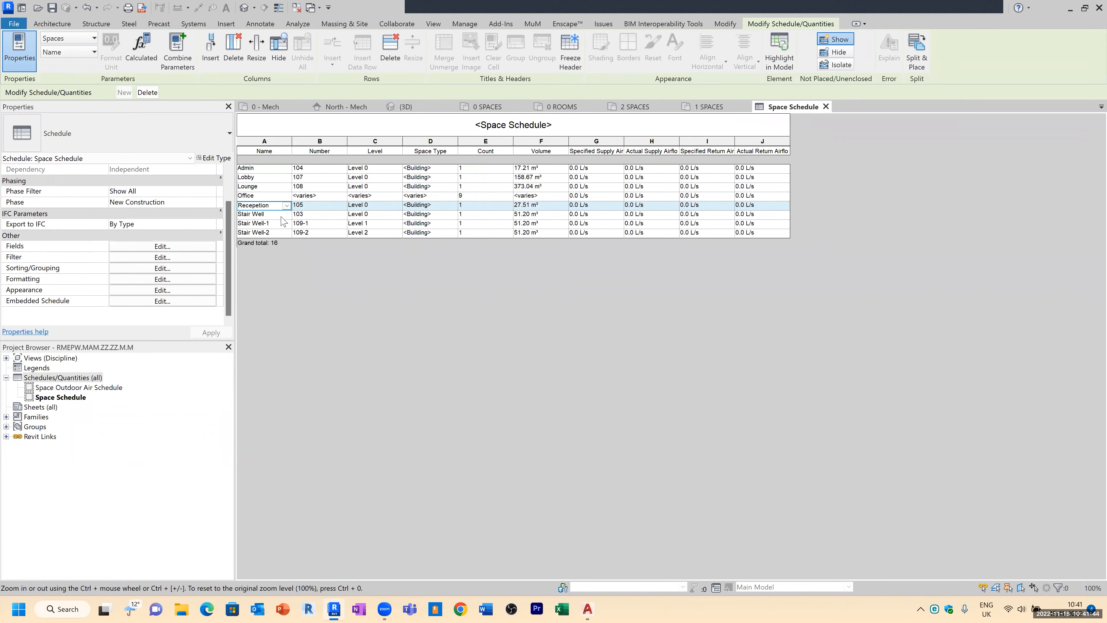
pyautogui.click(275, 224)
pyautogui.click(275, 224)
pyautogui.press('BackSpace')
pyautogui.press('BackSpace')
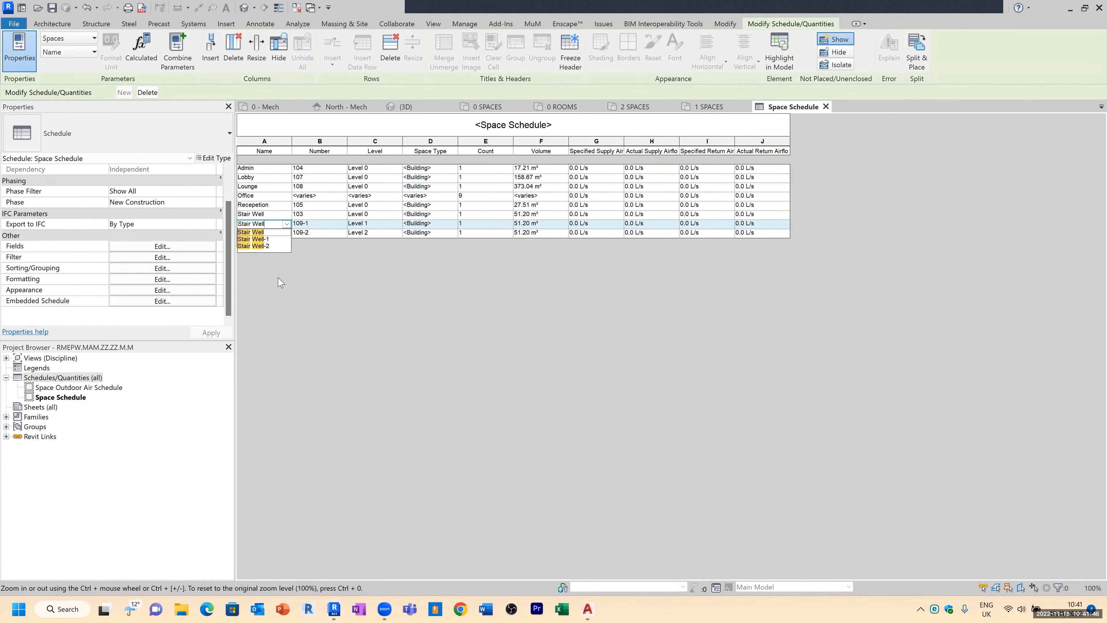
pyautogui.click(282, 281)
pyautogui.press('BackSpace')
pyautogui.press('BackSpace')
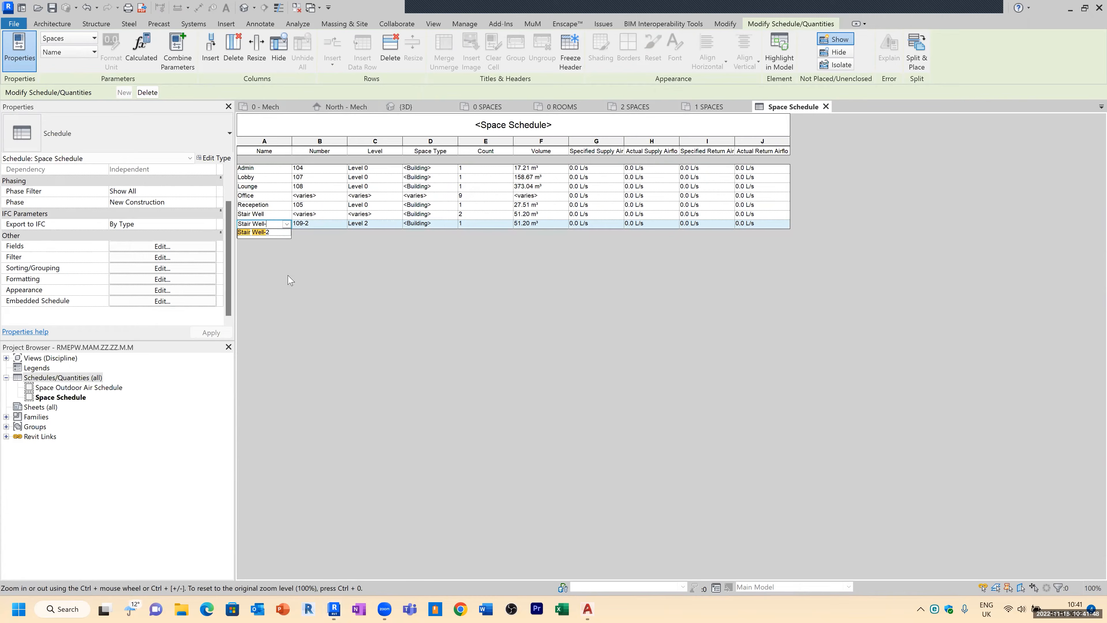
pyautogui.click(291, 279)
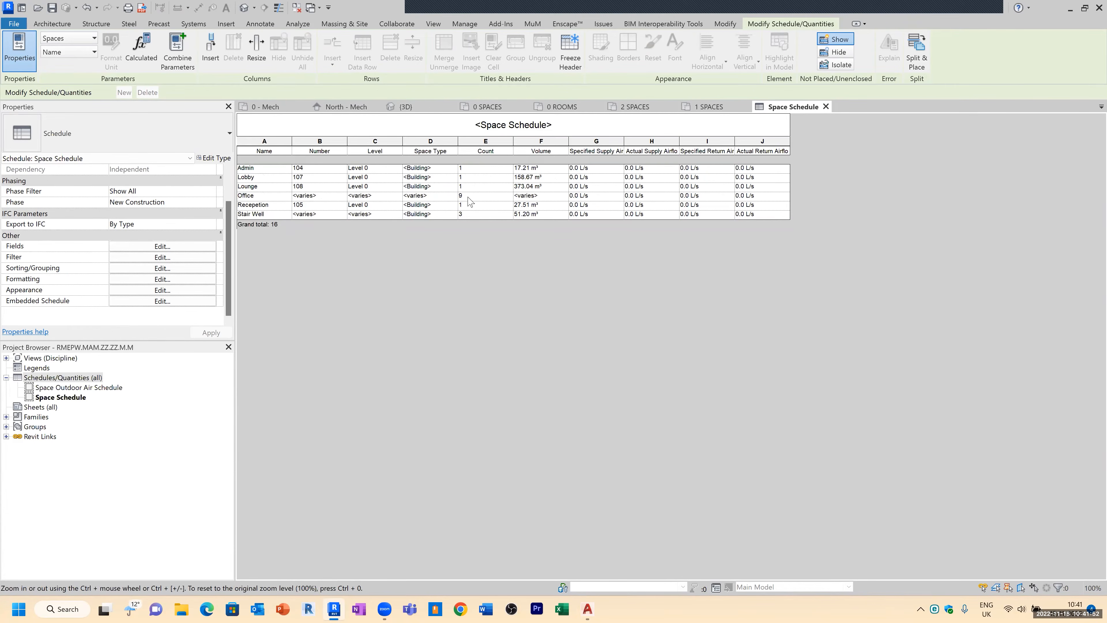
# Step: Set the space type of the Office spaces to Office - Enclosed
pyautogui.click(454, 197)
pyautogui.click(453, 196)
pyautogui.scroll(-4, 469, 300)
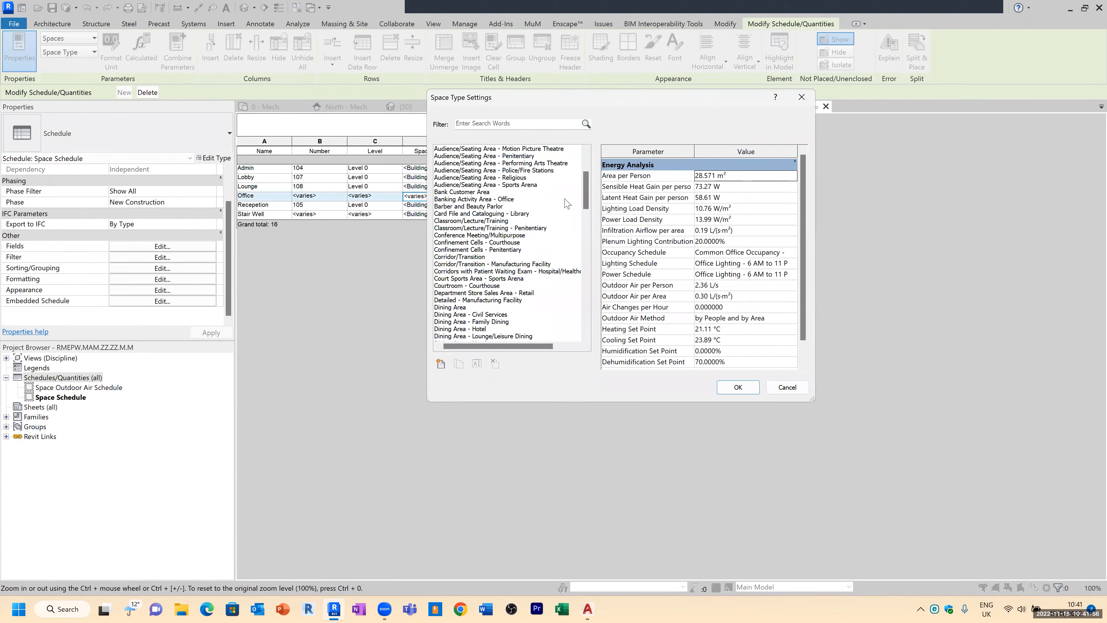
pyautogui.moveTo(585, 190); pyautogui.dragTo(583, 296)
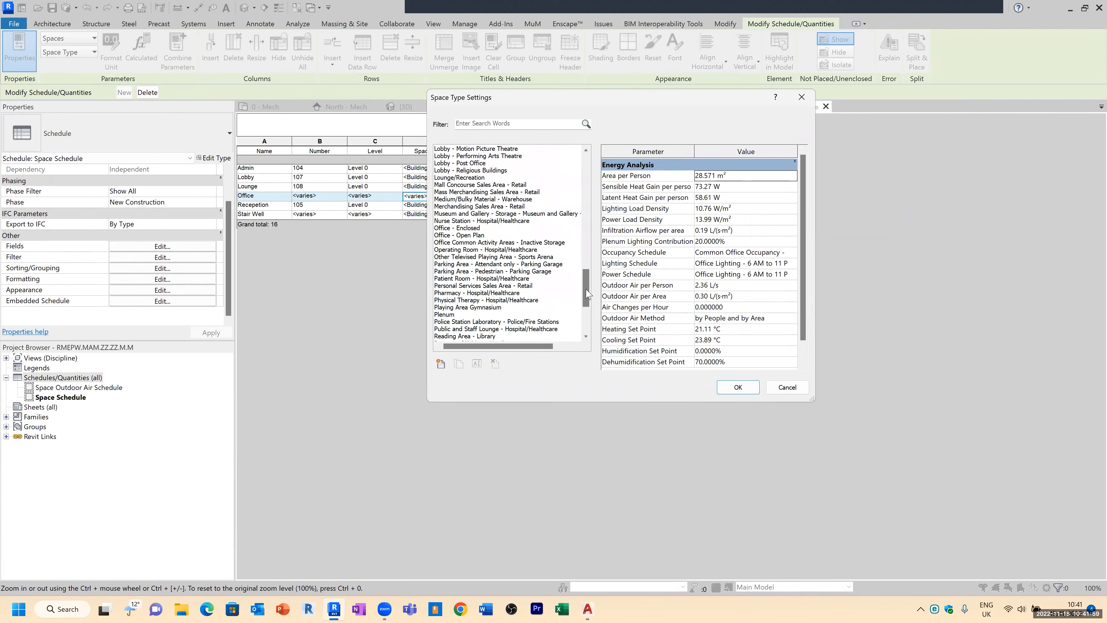
pyautogui.click(467, 229)
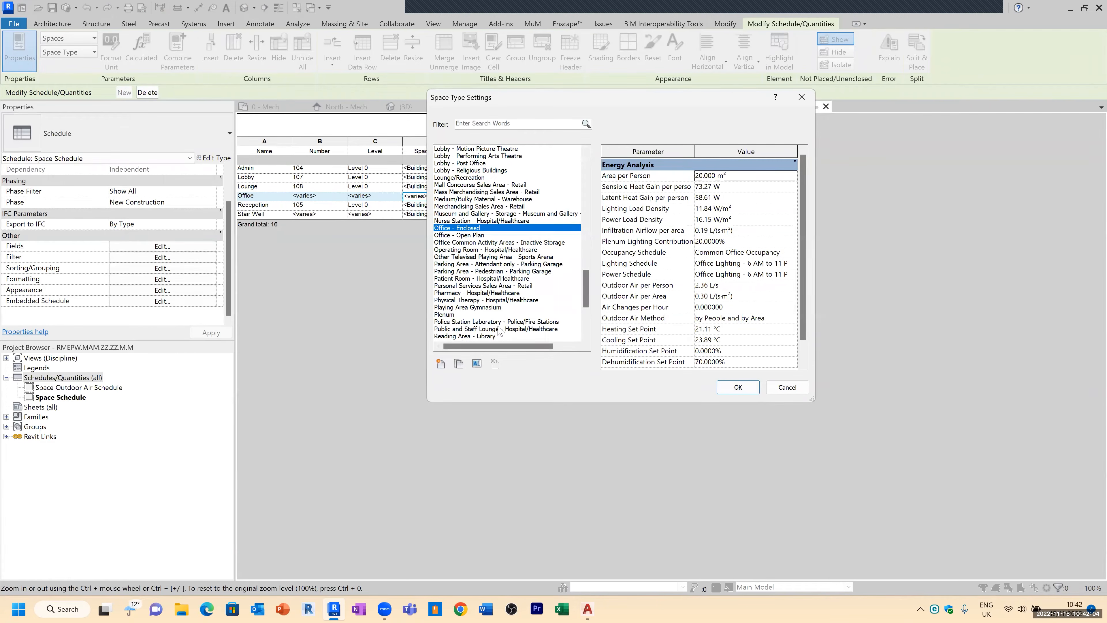
pyautogui.moveTo(586, 290); pyautogui.dragTo(586, 317)
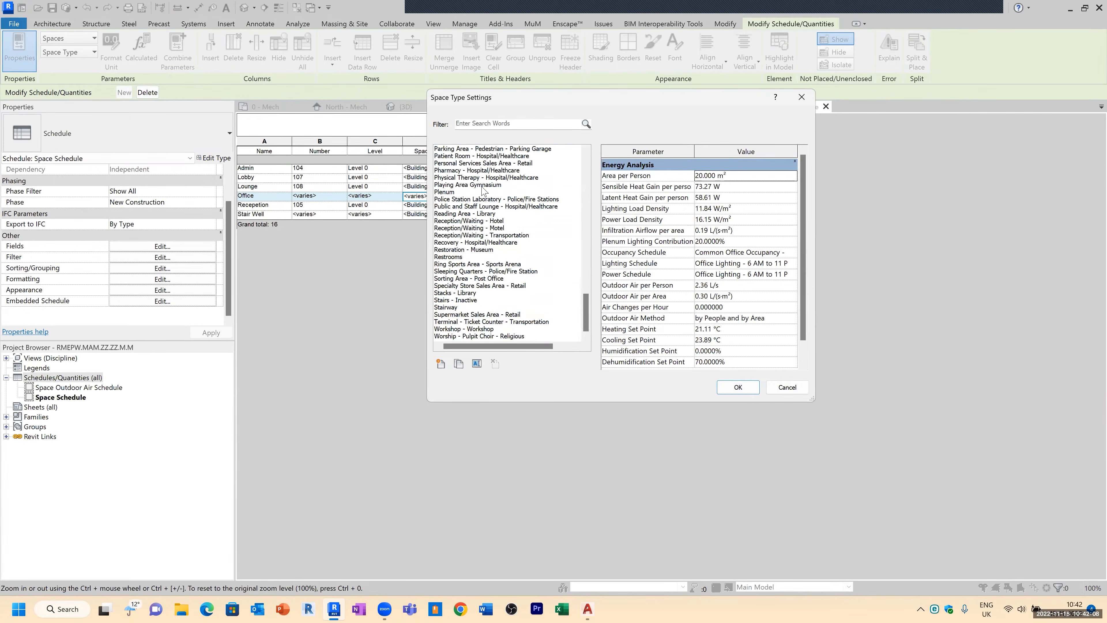
pyautogui.scroll(6, 483, 210)
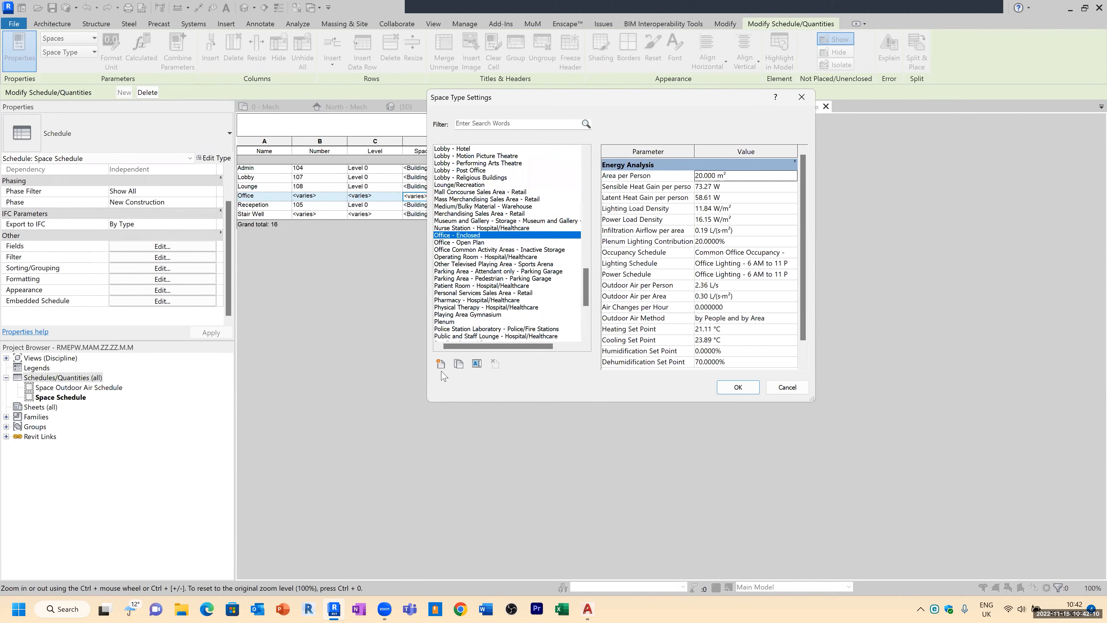
pyautogui.click(441, 363)
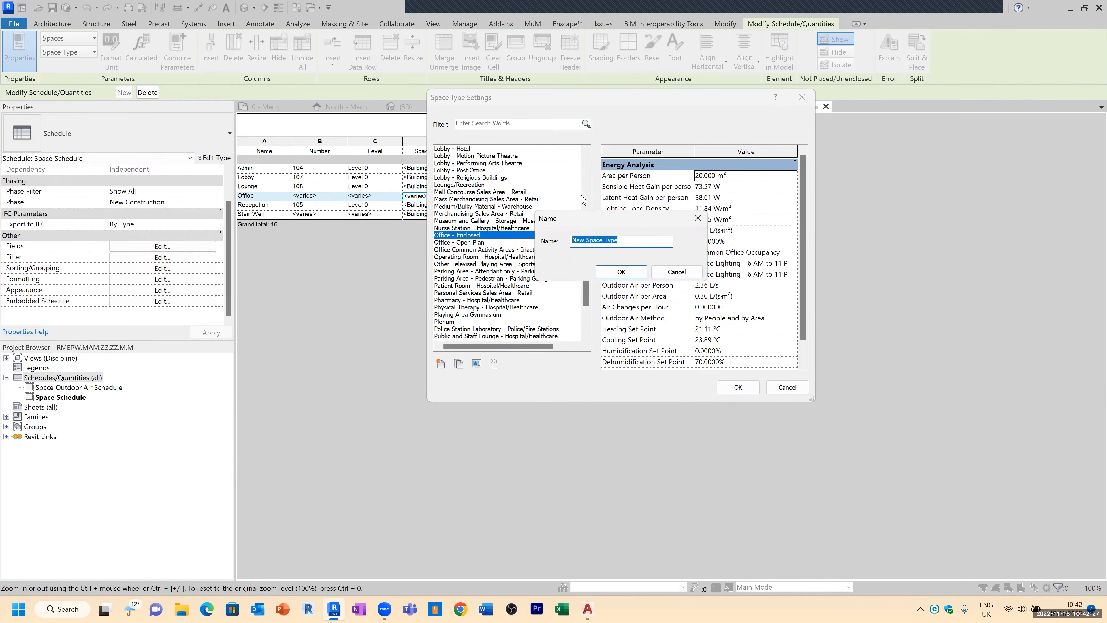
pyautogui.click(675, 278)
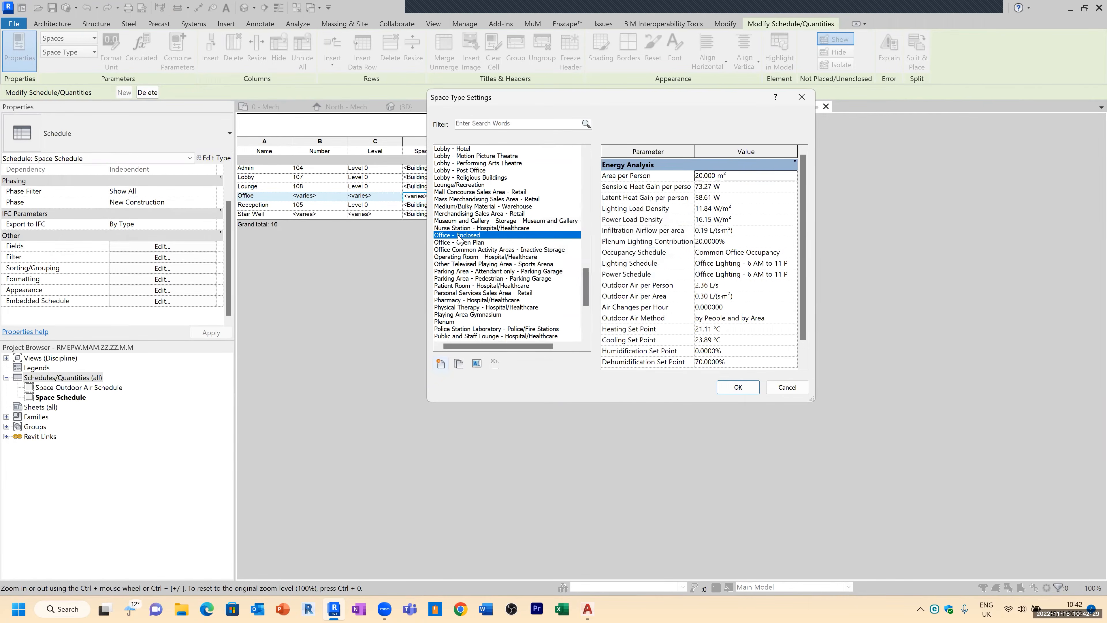
pyautogui.click(732, 389)
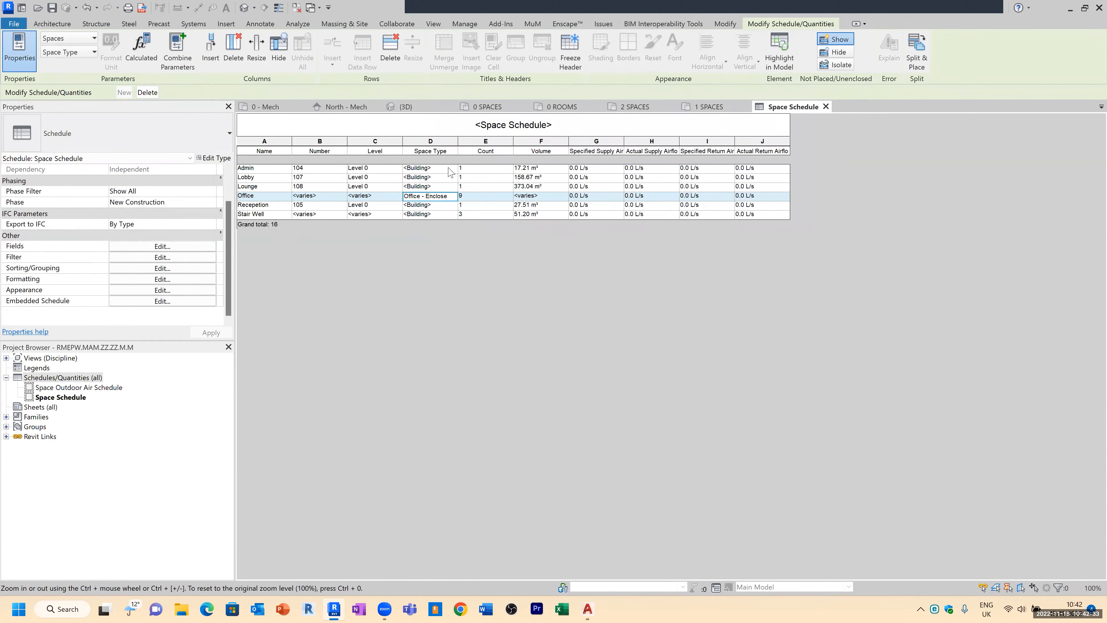
# Step: Set the Admin space's type to Office - Enclosed
pyautogui.doubleClick(451, 170)
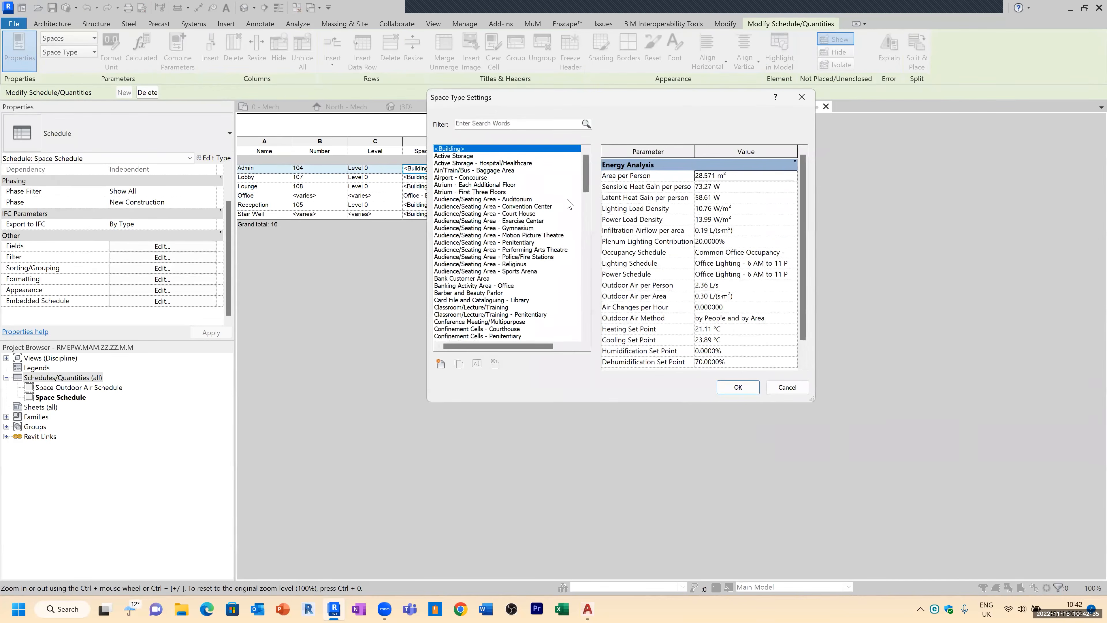
pyautogui.moveTo(586, 175); pyautogui.dragTo(593, 285)
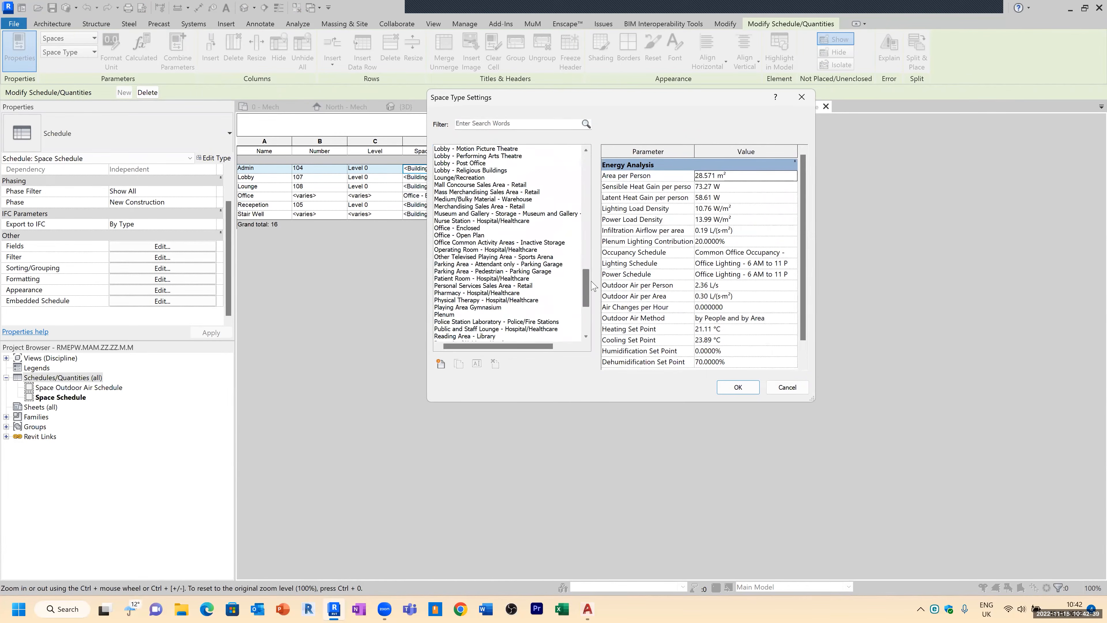
pyautogui.click(476, 229)
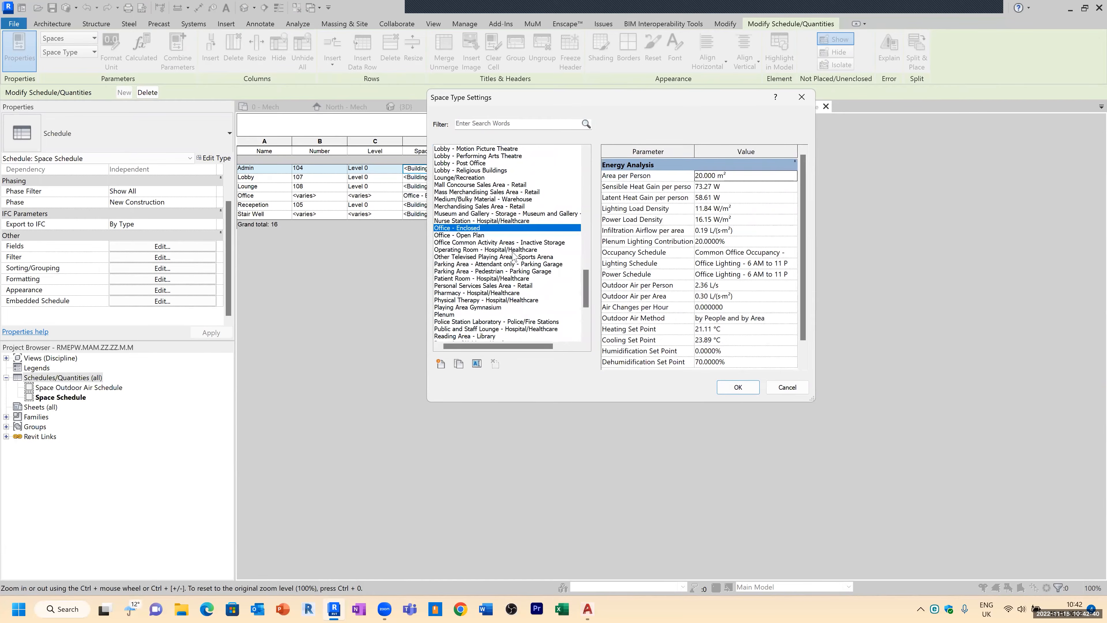
pyautogui.click(738, 386)
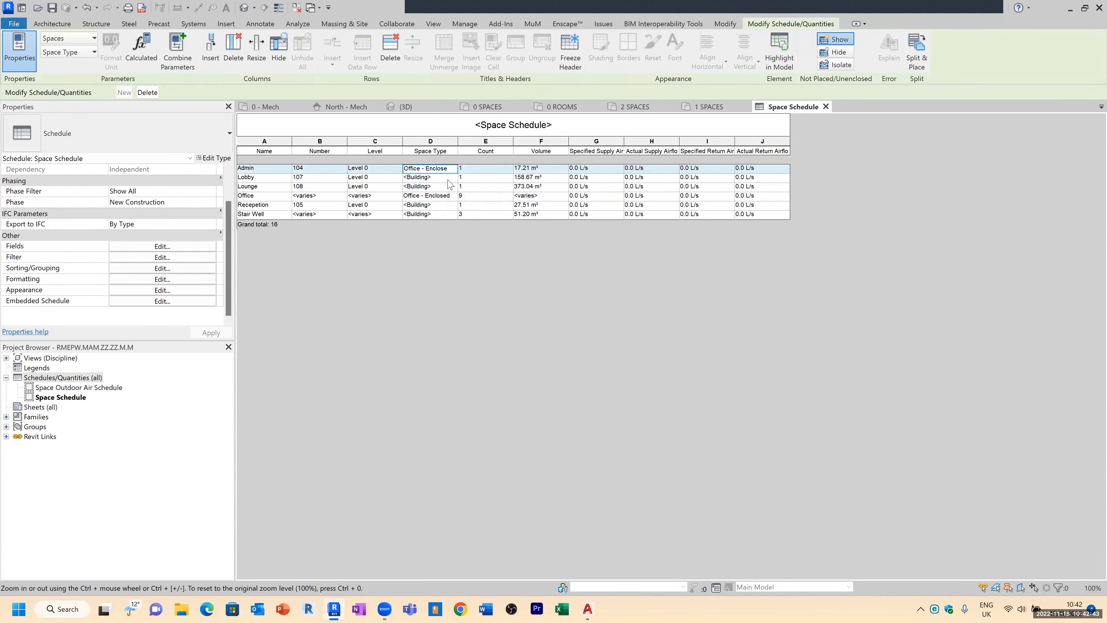
# Step: Set the Lobby space's type to Lobby
pyautogui.click(453, 179)
pyautogui.click(454, 178)
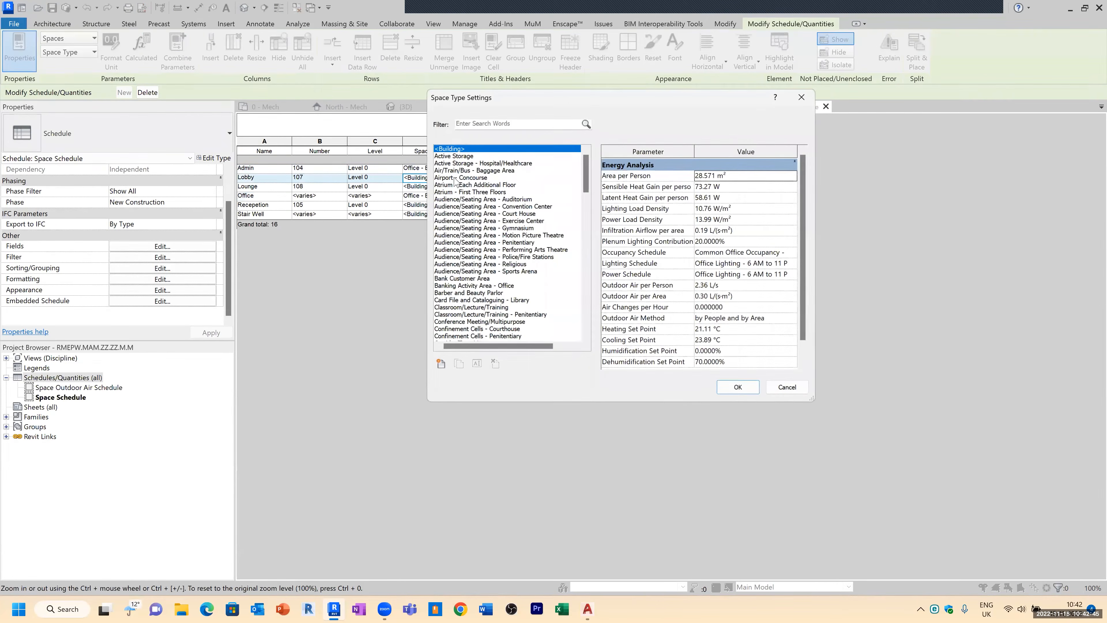
pyautogui.moveTo(590, 168); pyautogui.dragTo(580, 263)
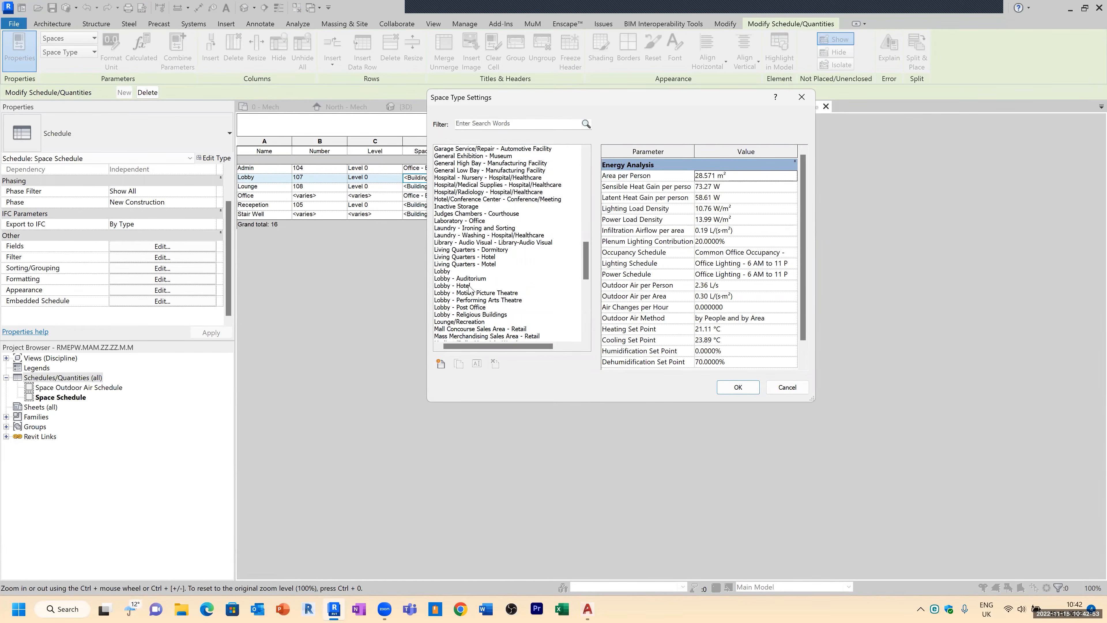
pyautogui.click(451, 272)
pyautogui.click(738, 387)
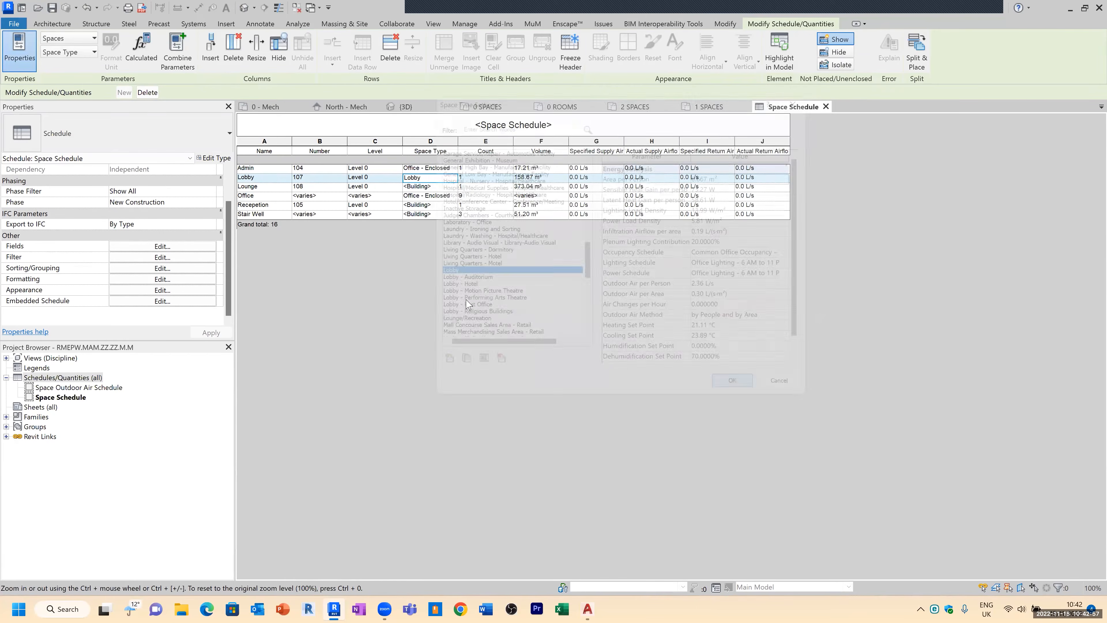
# Step: Set the Lounge space's type to Lounge/Recreation
pyautogui.click(453, 186)
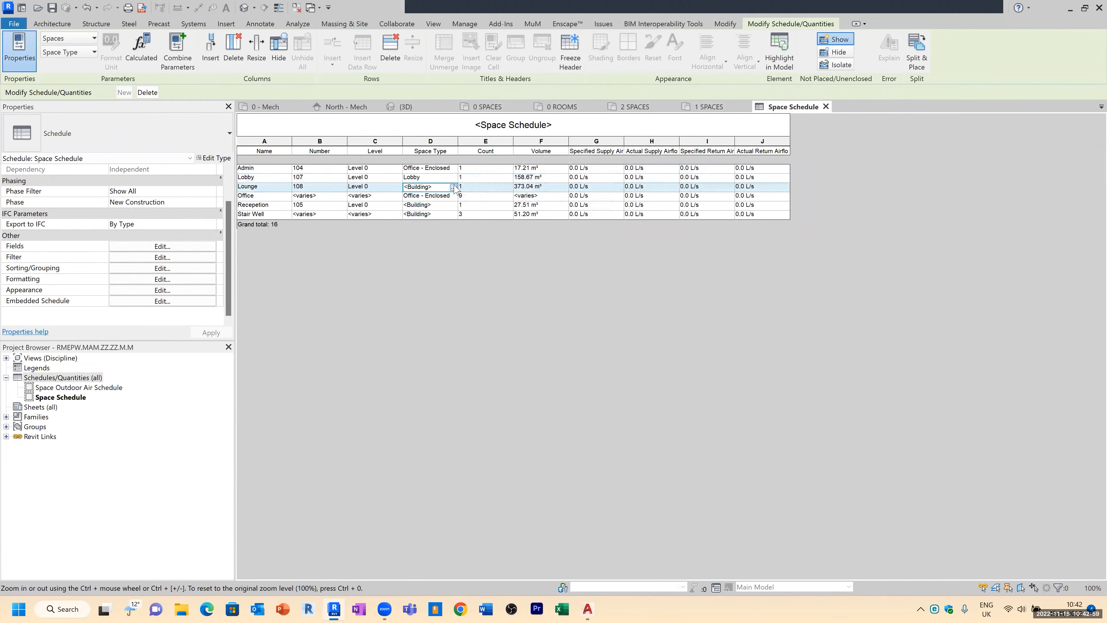
pyautogui.click(453, 186)
pyautogui.press('l')
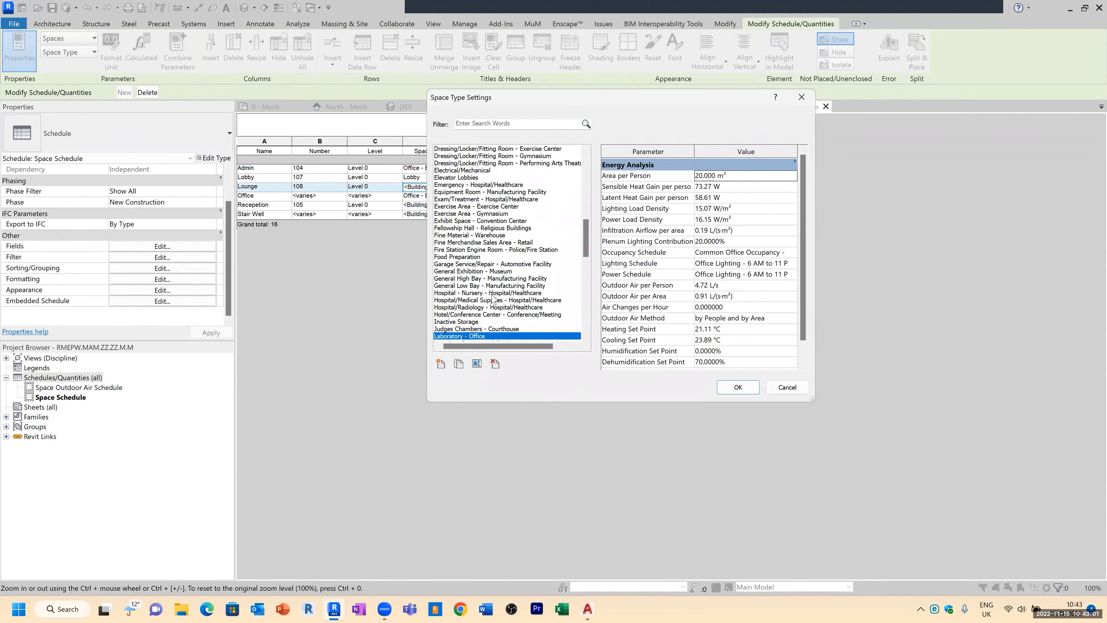
pyautogui.scroll(-5, 472, 314)
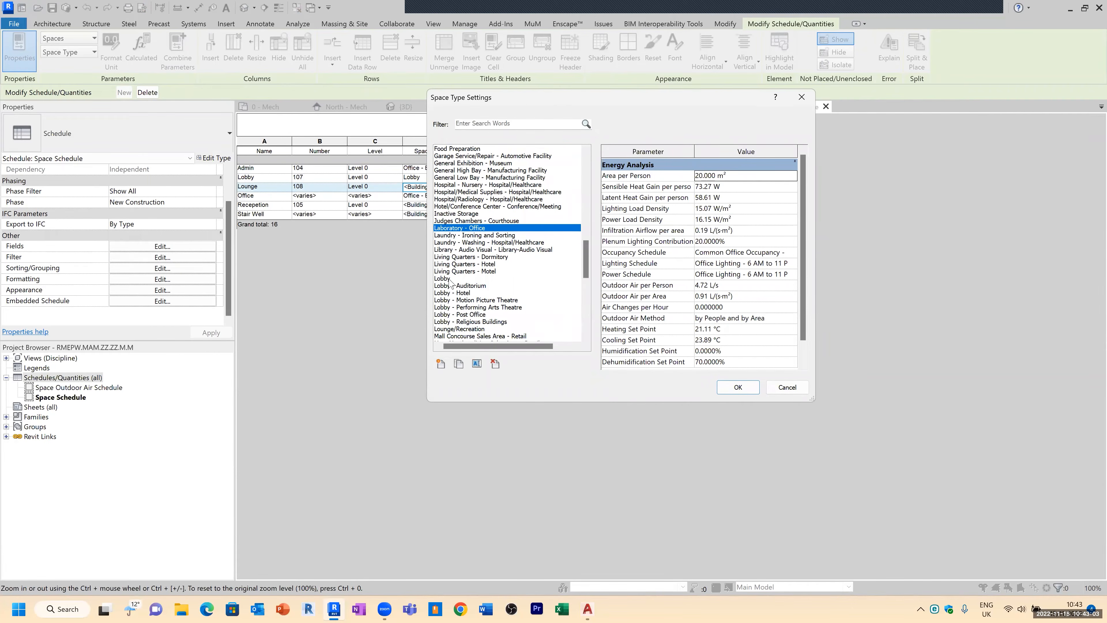
pyautogui.scroll(-2, 471, 321)
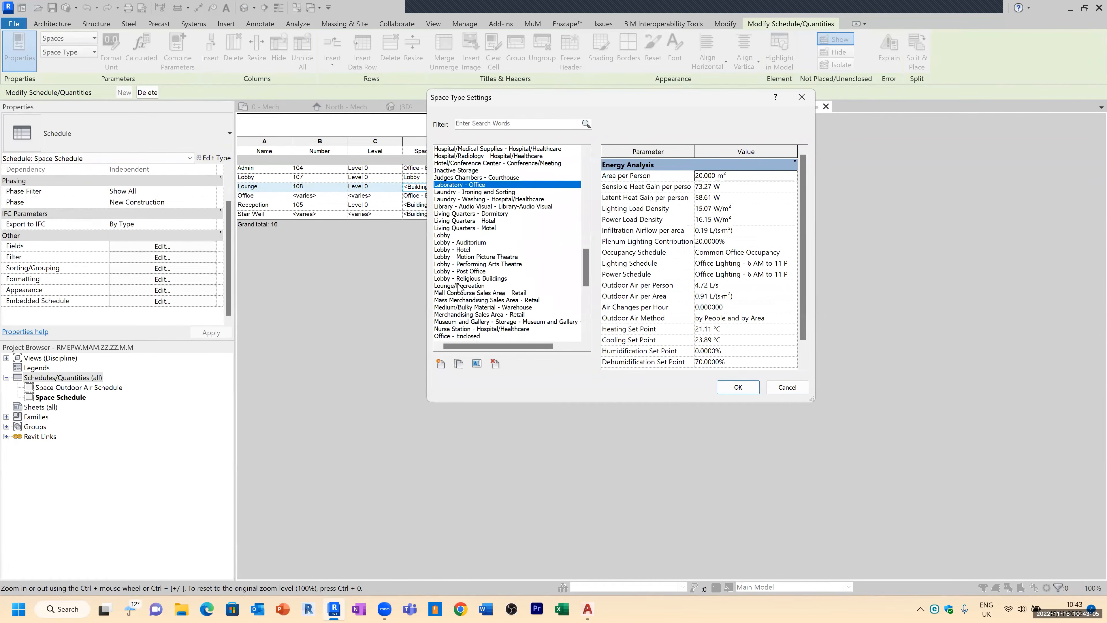
pyautogui.click(469, 286)
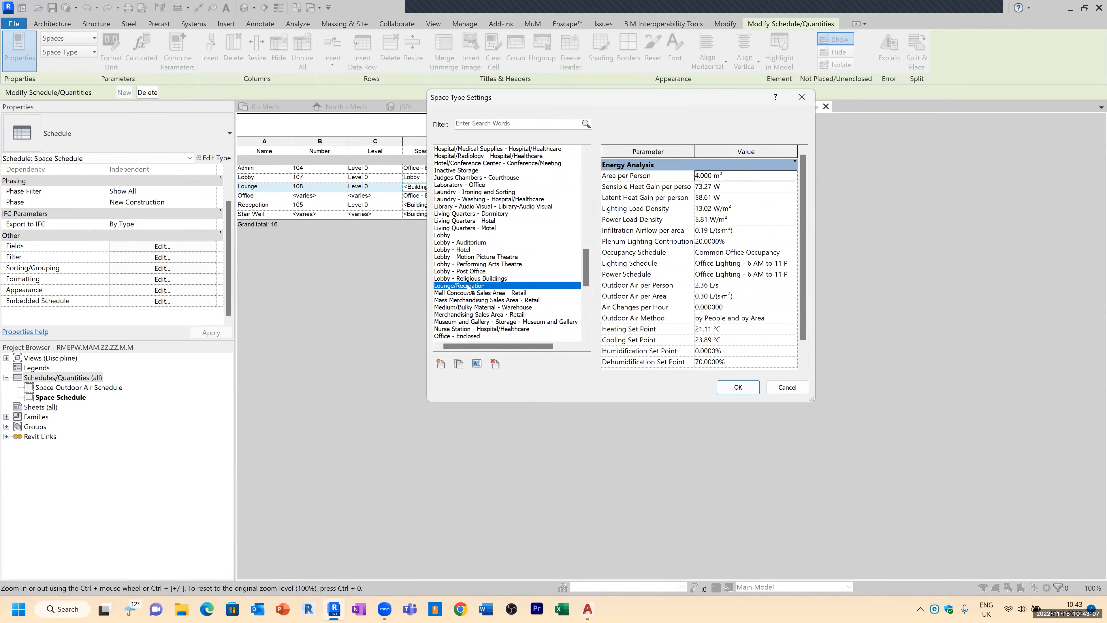
pyautogui.click(738, 387)
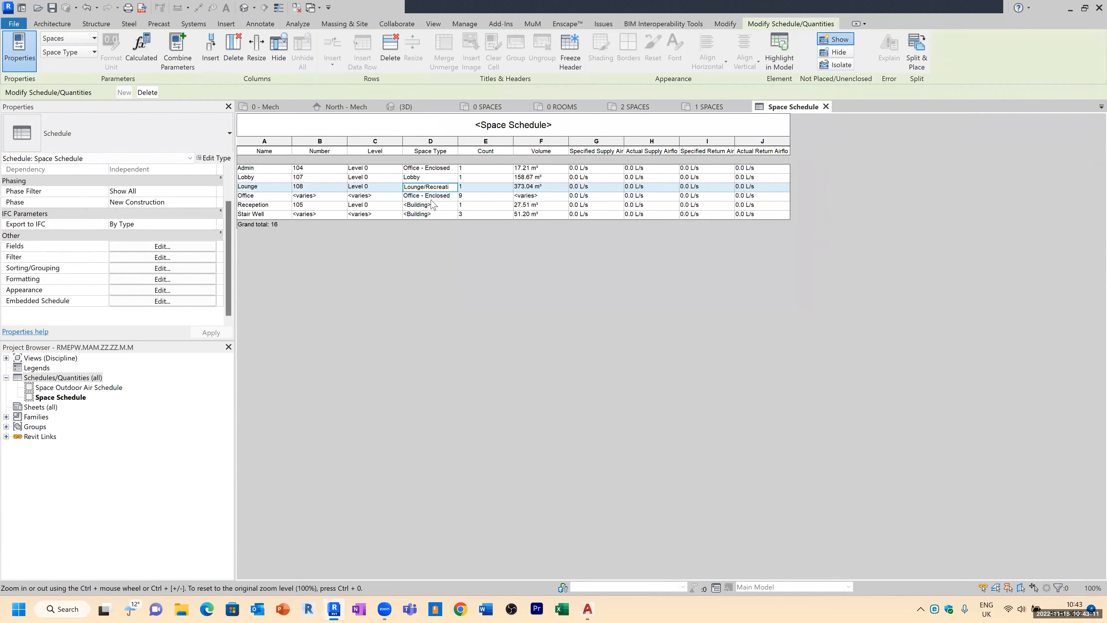
# Step: Set the Reception space's type to Office - Enclosed
pyautogui.click(452, 207)
pyautogui.click(453, 206)
pyautogui.scroll(-10, 480, 290)
pyautogui.scroll(-3, 480, 289)
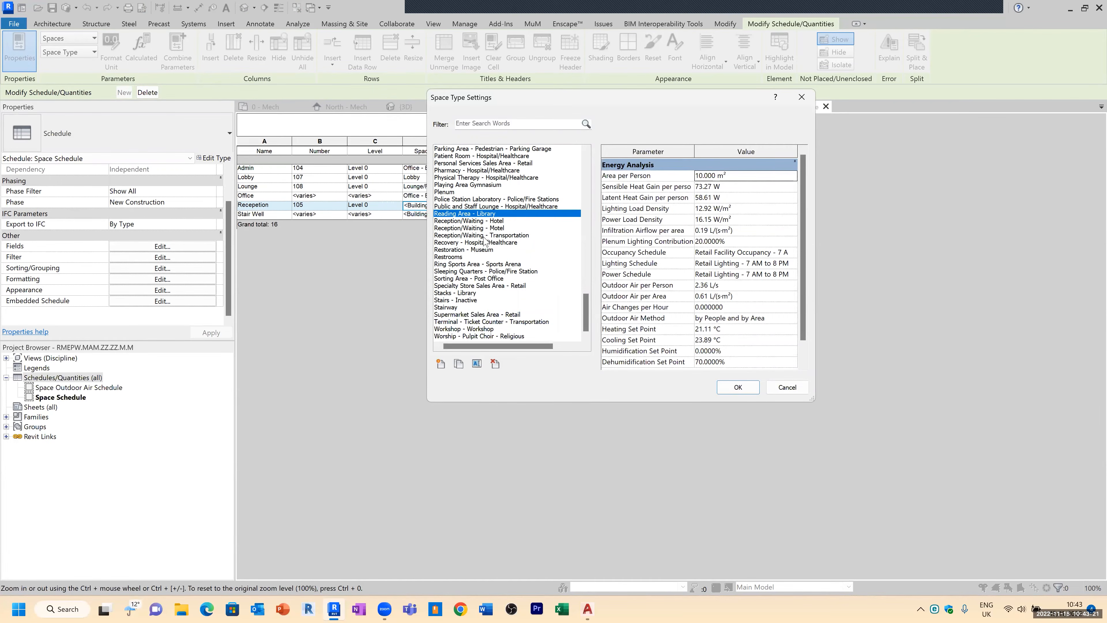
pyautogui.press('o')
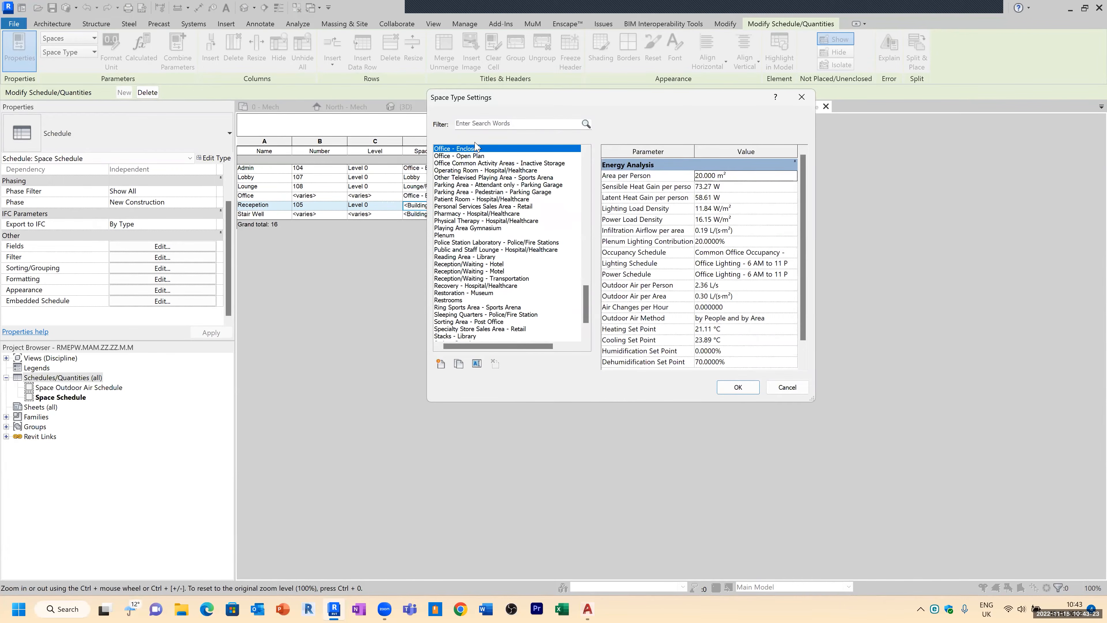
pyautogui.click(746, 387)
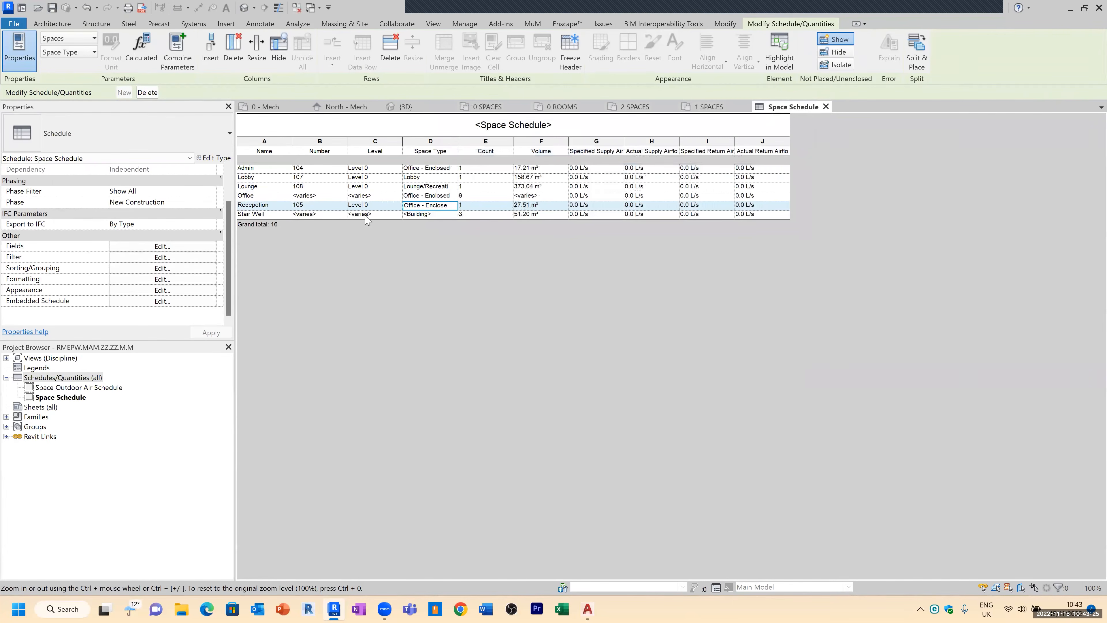
# Step: Set the Stair Well spaces' type to Stairway and widen the Space Type column
pyautogui.click(453, 214)
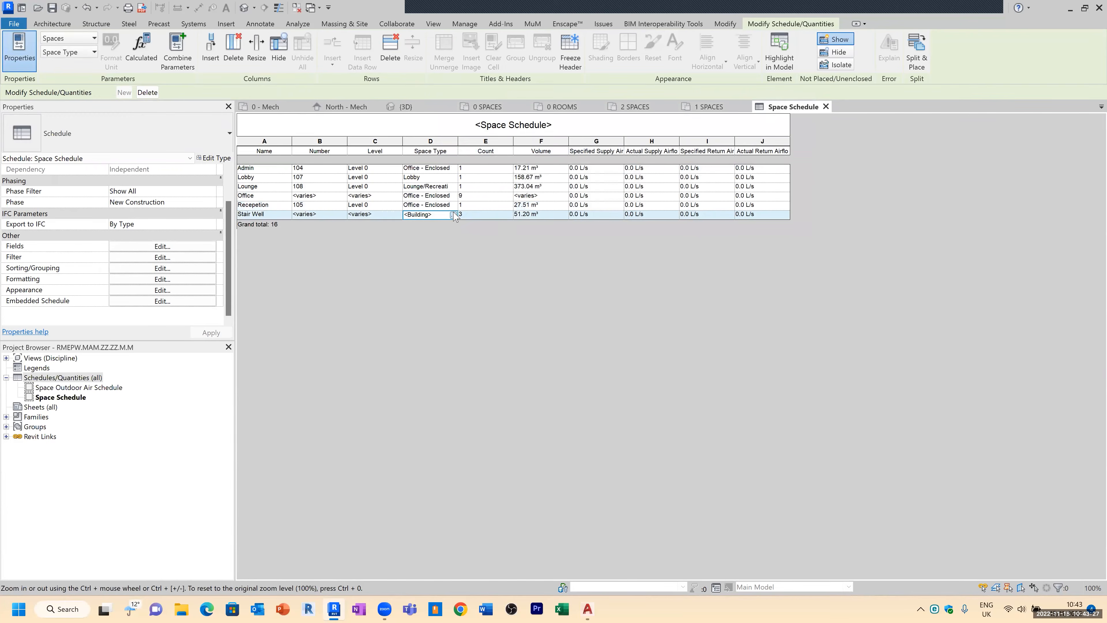
pyautogui.click(454, 214)
pyautogui.press('s')
pyautogui.scroll(-3, 486, 301)
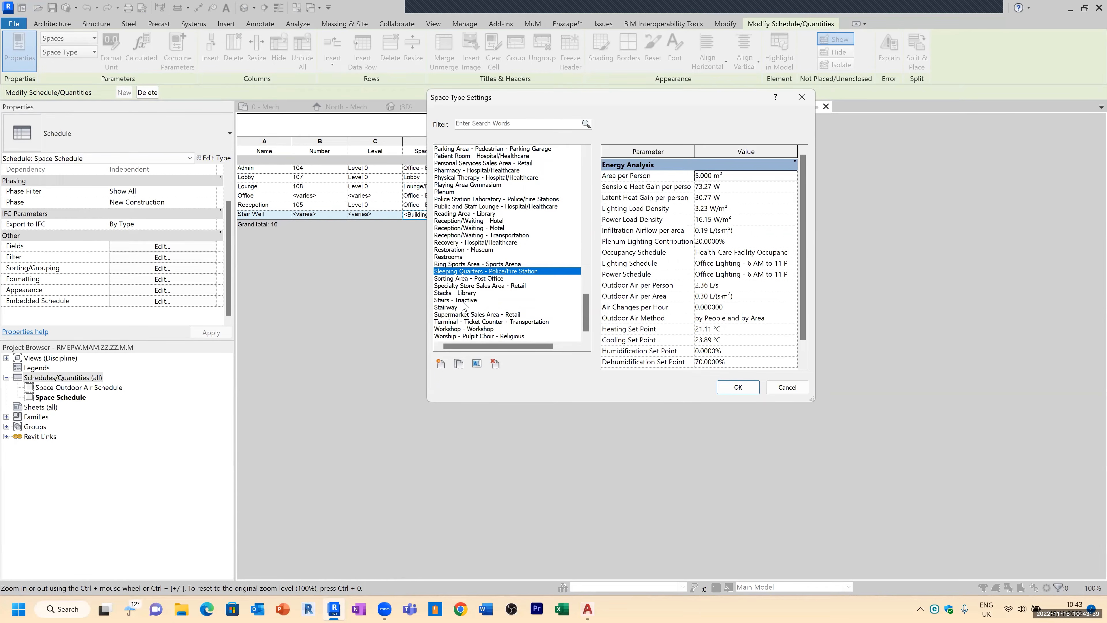
pyautogui.click(443, 307)
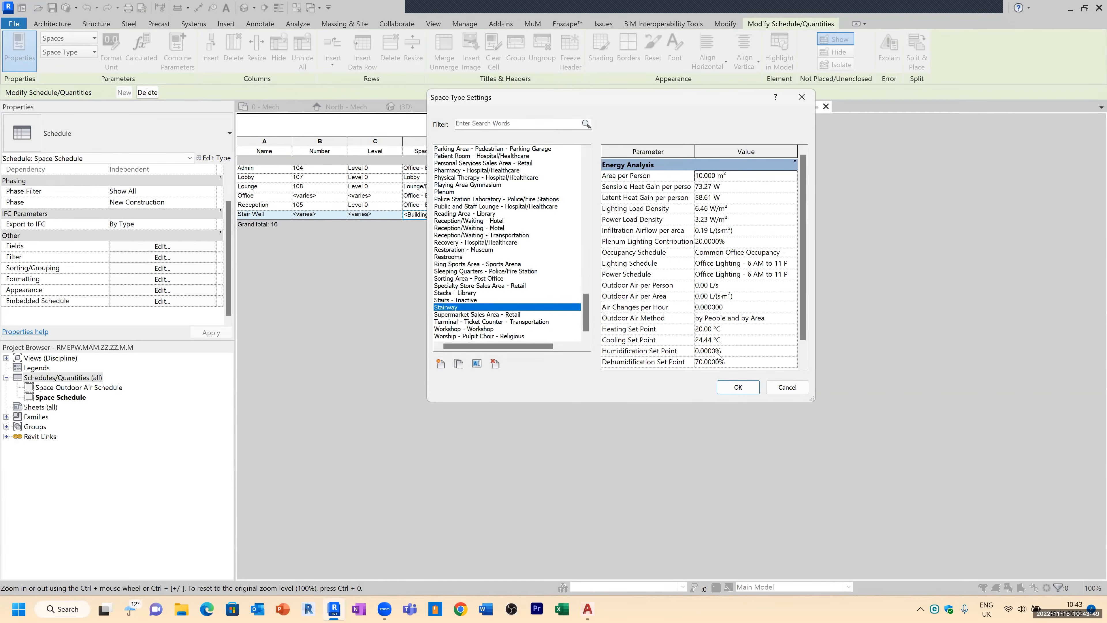
pyautogui.click(745, 385)
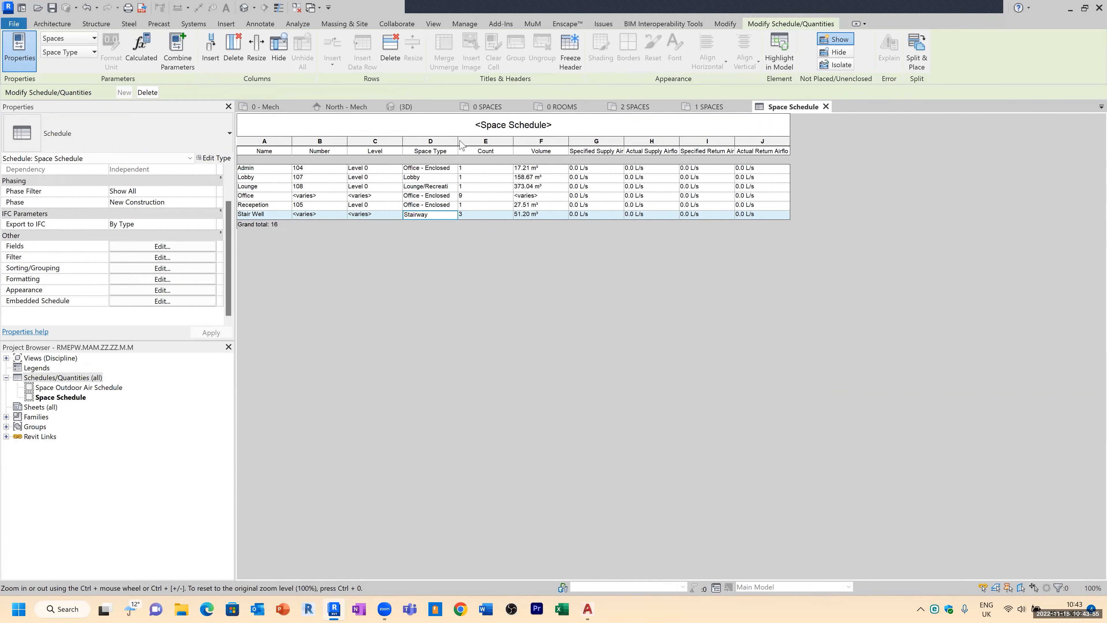
pyautogui.moveTo(457, 141); pyautogui.dragTo(473, 141)
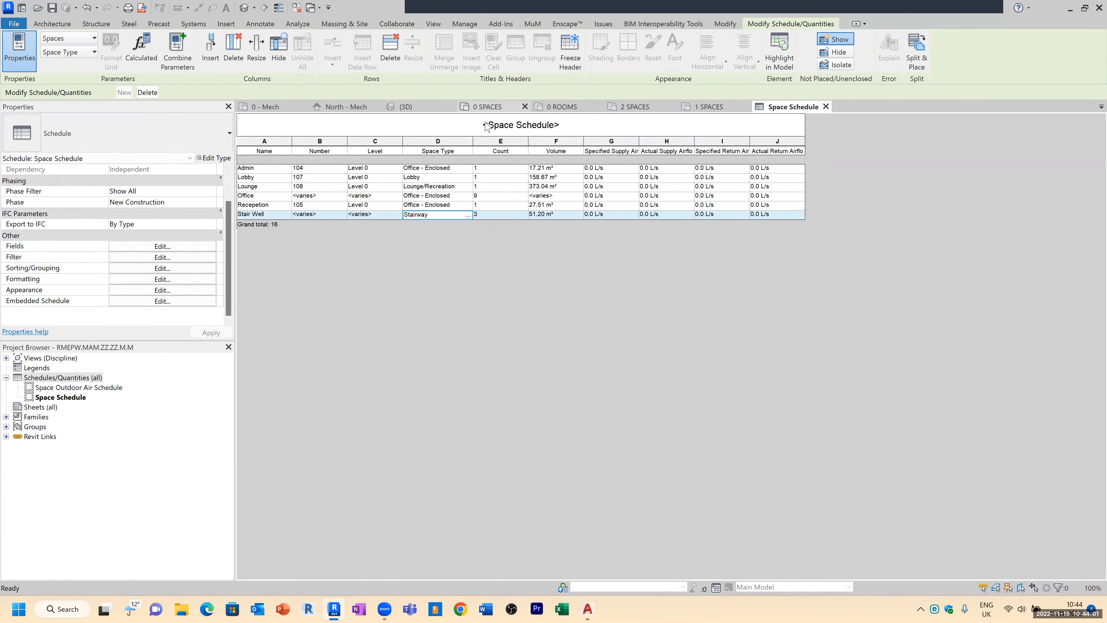
# Step: Switch to the 0 SPACES plan and close all other open views
pyautogui.click(487, 107)
pyautogui.click(469, 170)
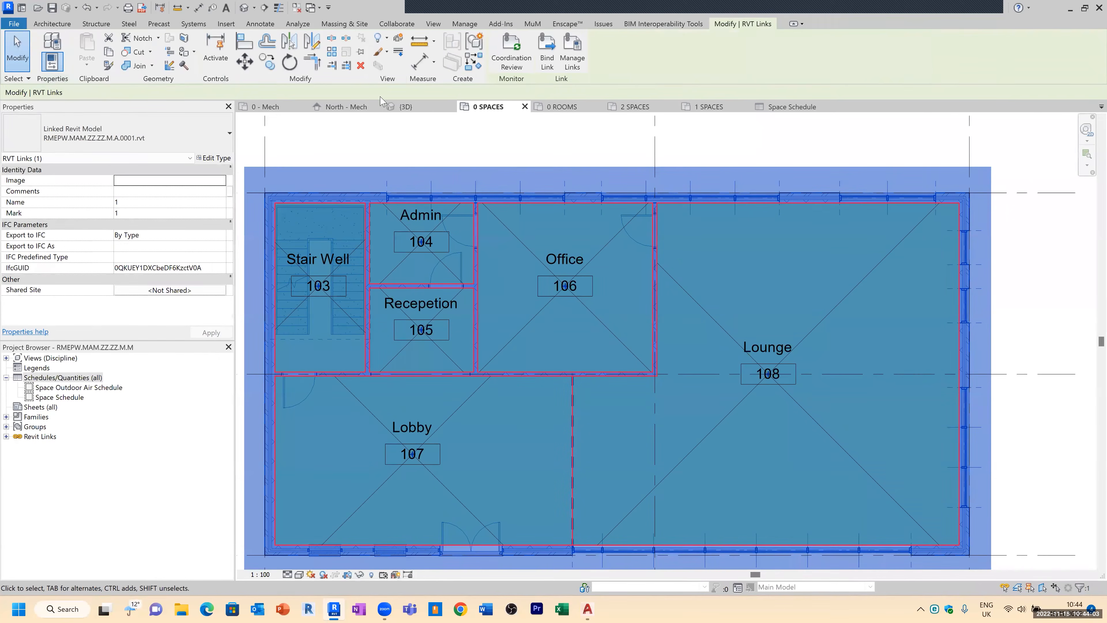
pyautogui.click(298, 10)
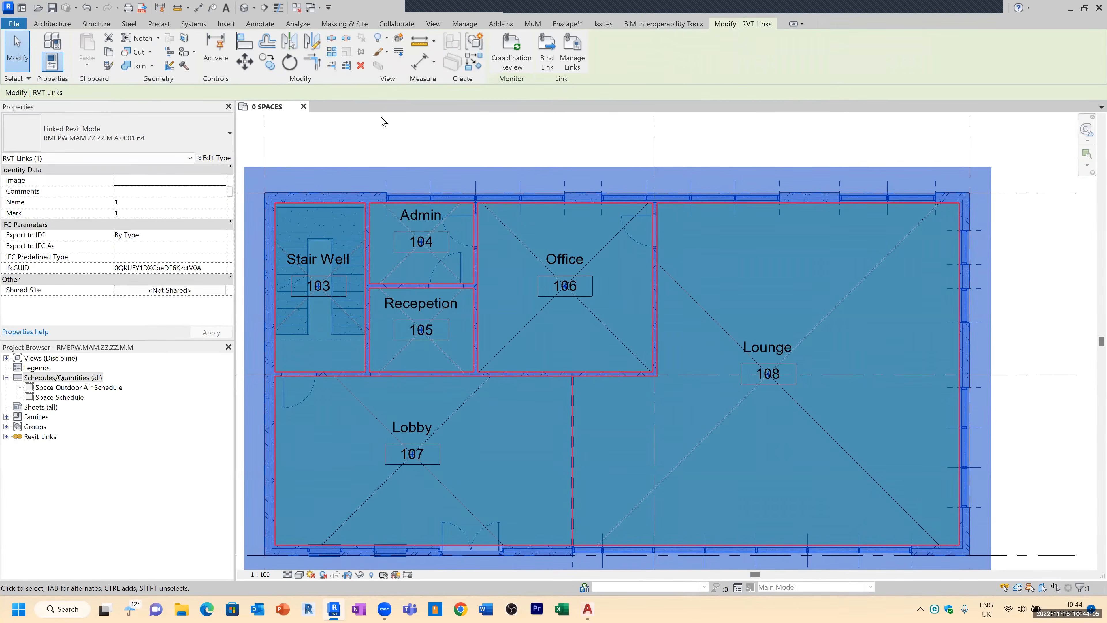
pyautogui.click(365, 142)
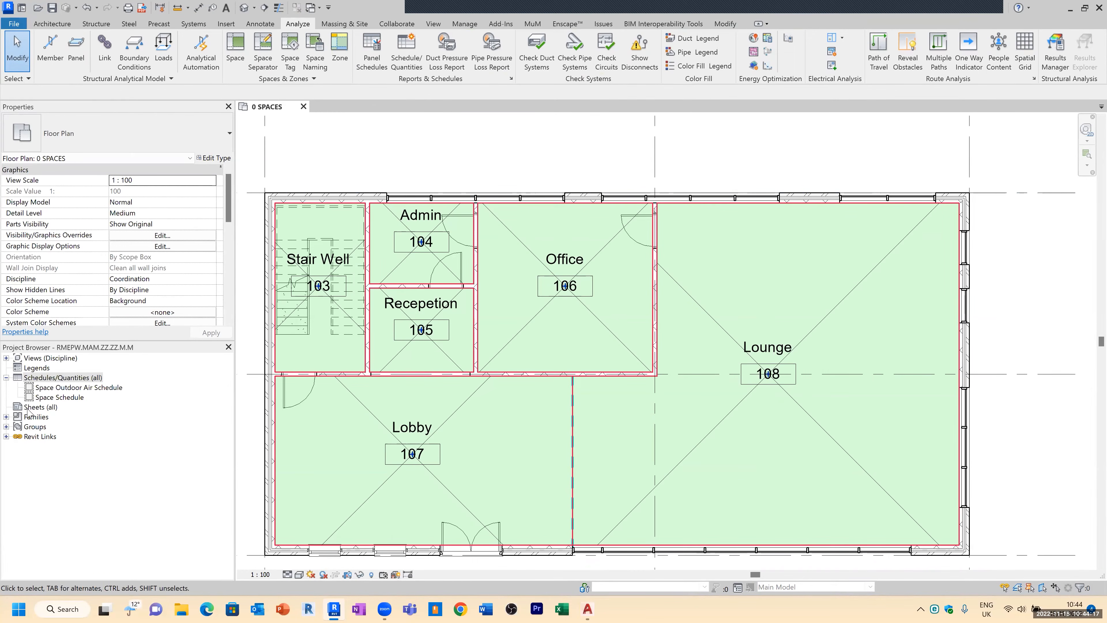
# Step: Open the 0 - Mech floor plan and hide Planting, Furniture and Furniture Systems in its visibility overrides
pyautogui.click(6, 357)
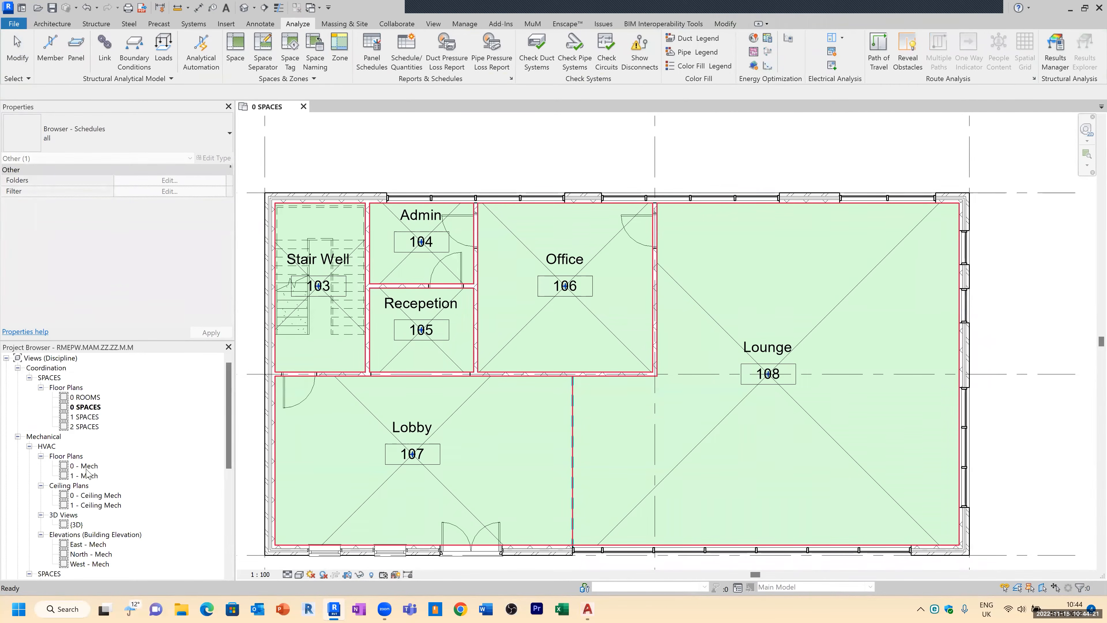
pyautogui.doubleClick(87, 469)
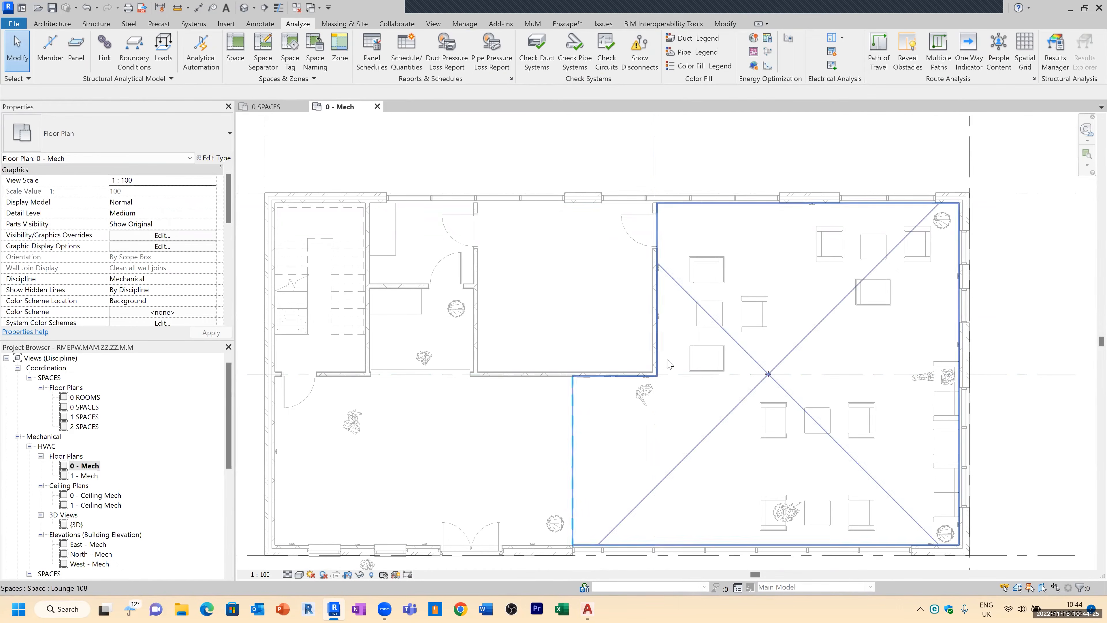
pyautogui.press('v')
pyautogui.press('g')
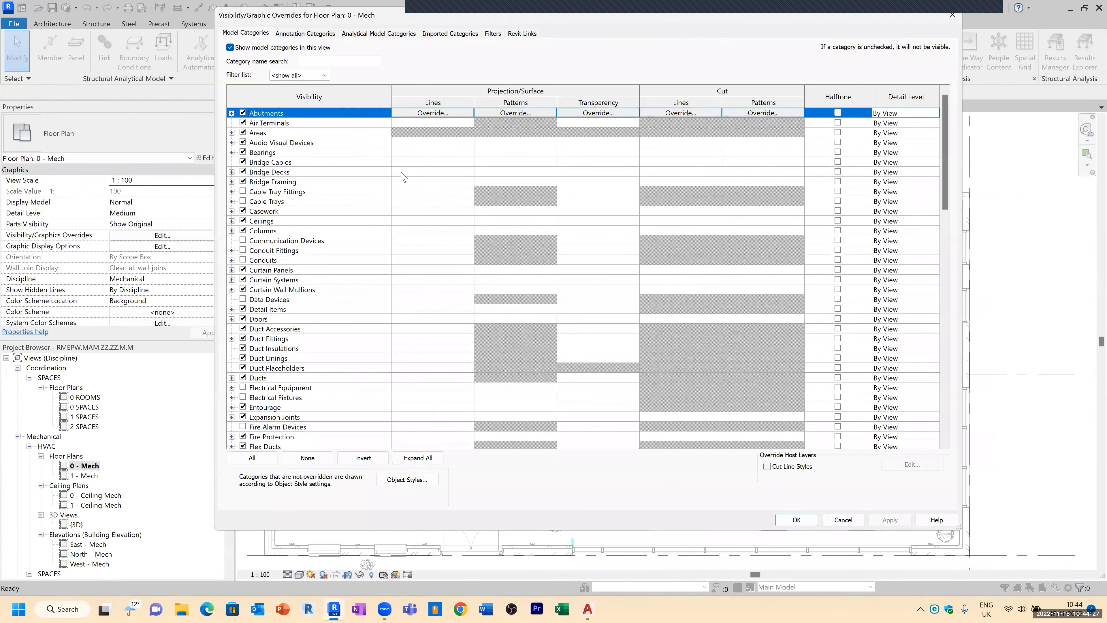
pyautogui.click(270, 292)
pyautogui.press('p')
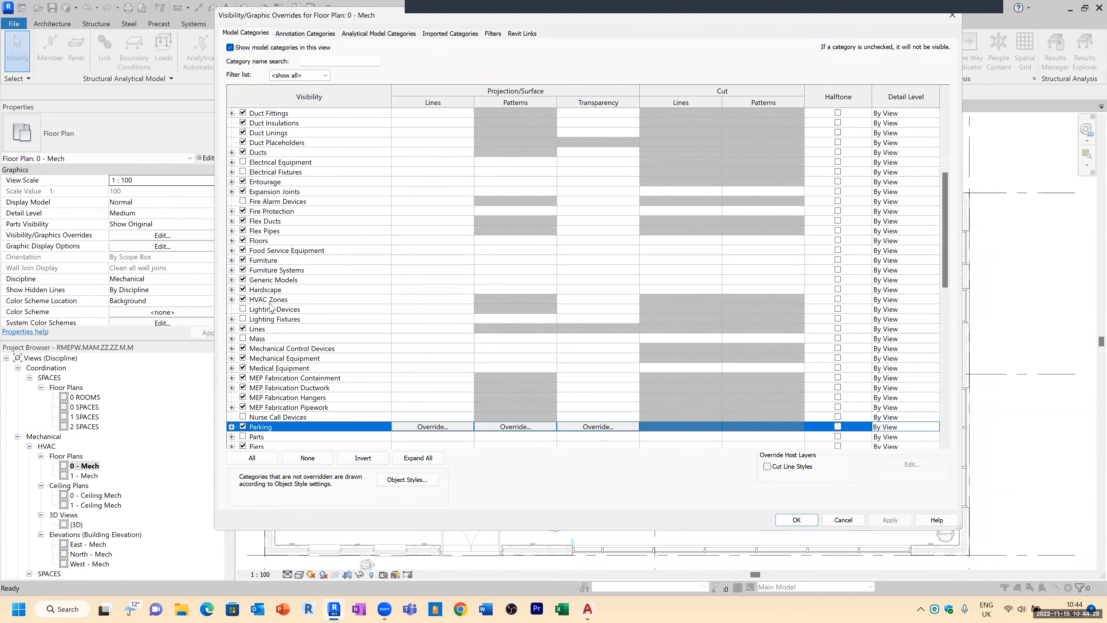
pyautogui.scroll(-2, 258, 431)
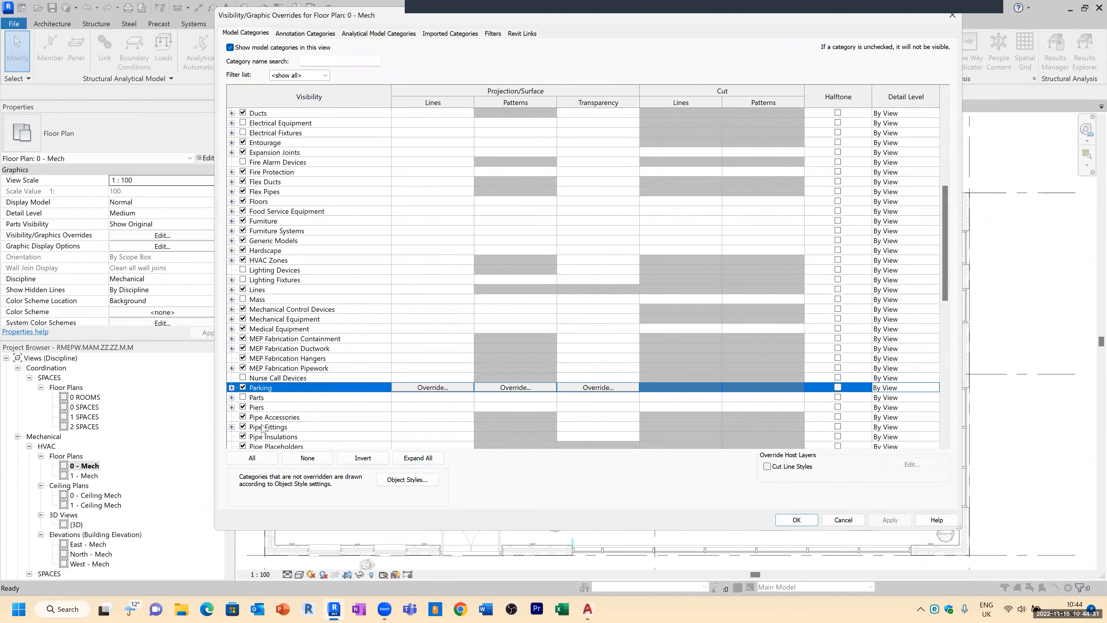
pyautogui.scroll(-2, 262, 430)
pyautogui.click(243, 427)
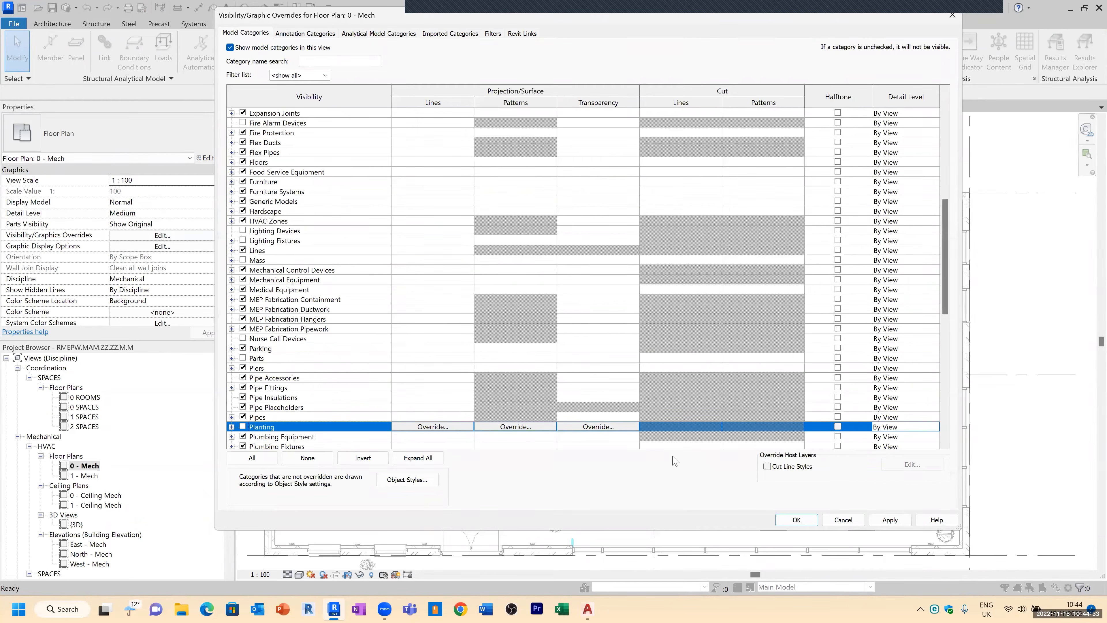
pyautogui.click(244, 181)
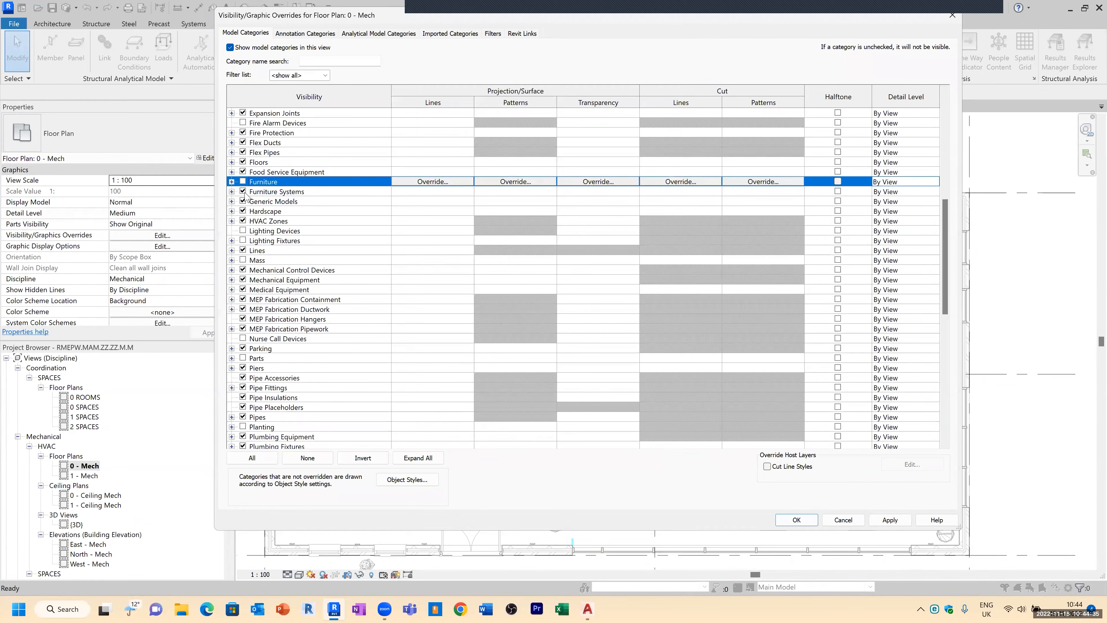
pyautogui.click(244, 191)
pyautogui.click(890, 520)
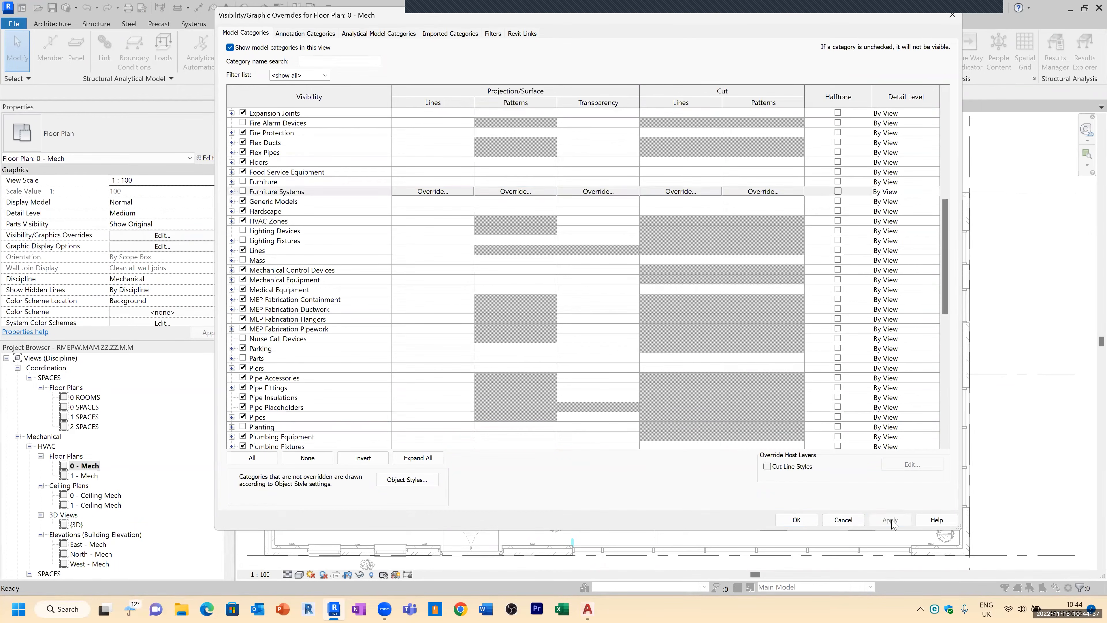
# Step: Try to turn off the Spaces Reference subcategory in the 0 - Mech view's visibility overrides
pyautogui.moveTo(949, 269); pyautogui.dragTo(949, 376)
pyautogui.scroll(2, 949, 377)
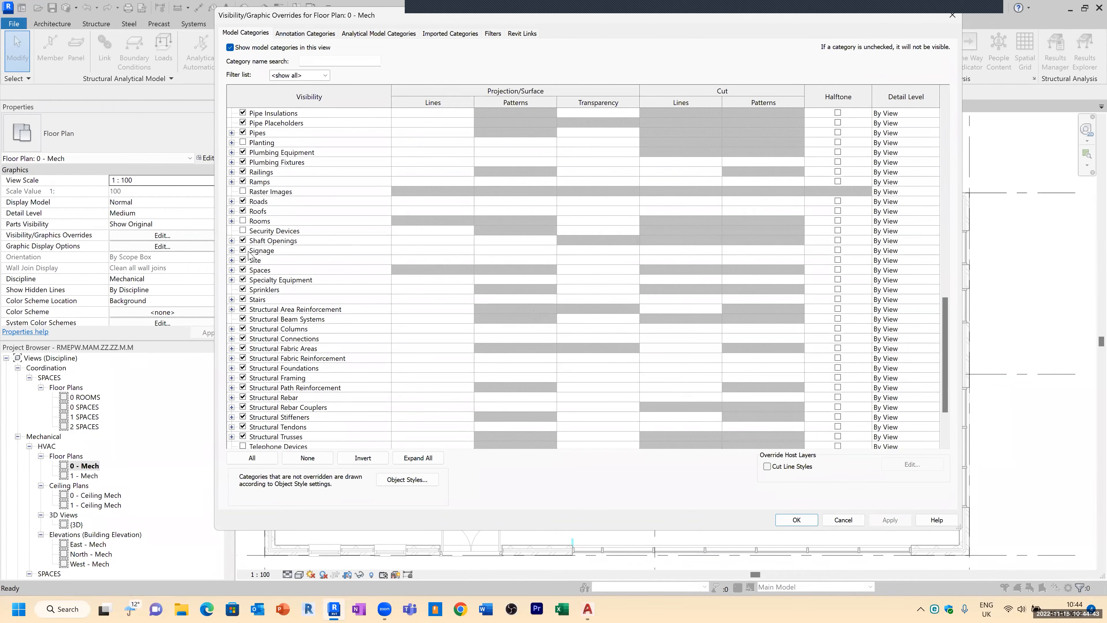
pyautogui.click(232, 269)
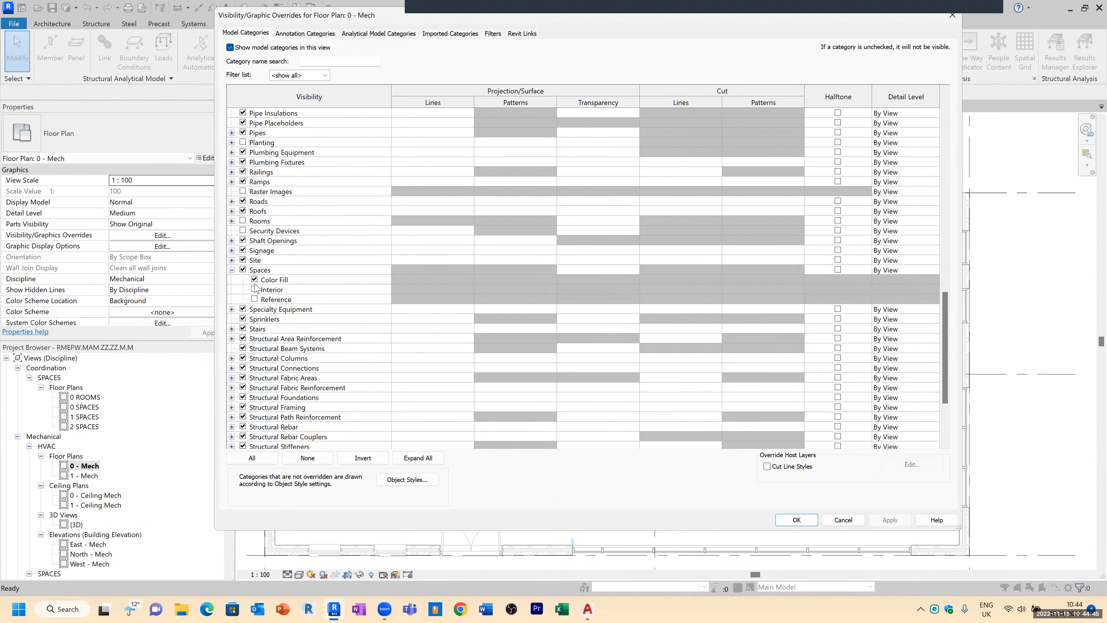
pyautogui.click(255, 298)
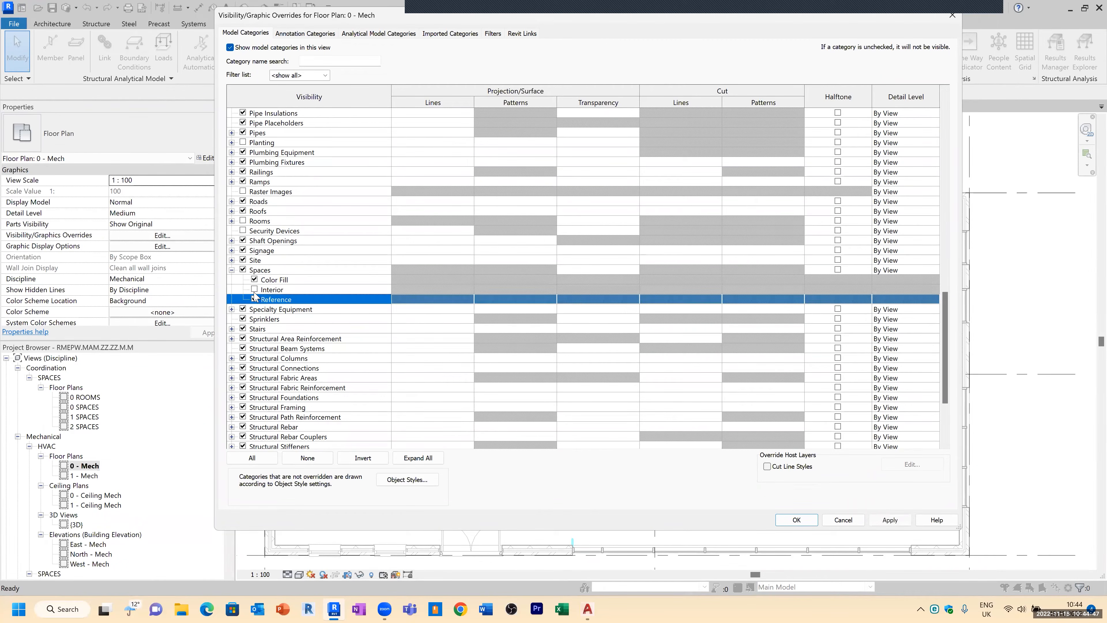
pyautogui.click(889, 521)
pyautogui.click(810, 521)
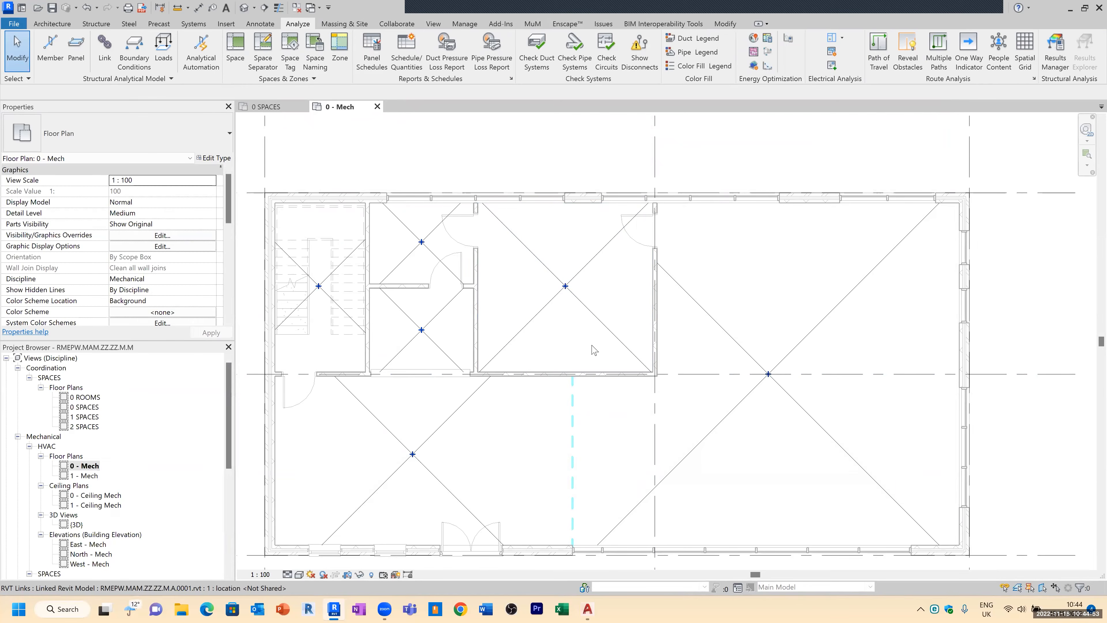
# Step: Place space tags on the Office and Lounge spaces
pyautogui.click(260, 24)
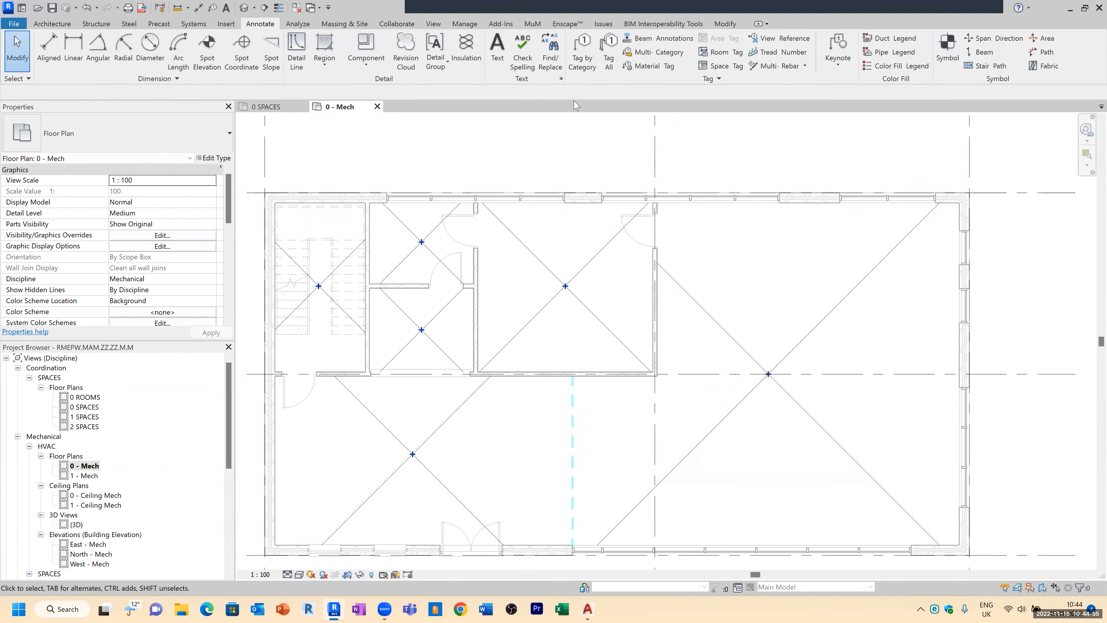
pyautogui.click(720, 66)
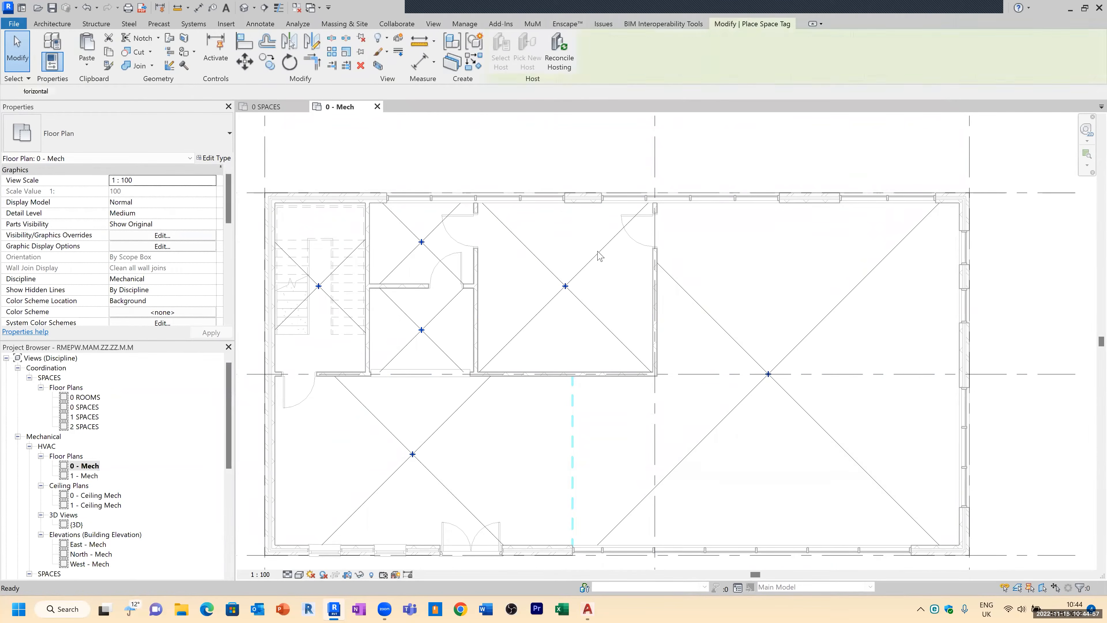
pyautogui.click(566, 248)
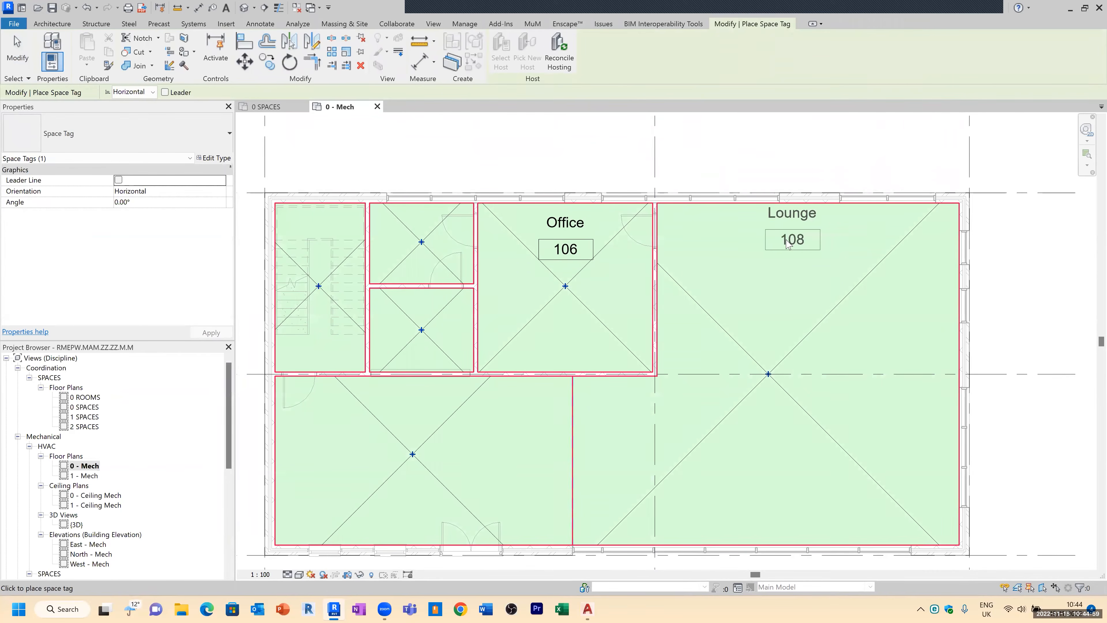
pyautogui.click(787, 250)
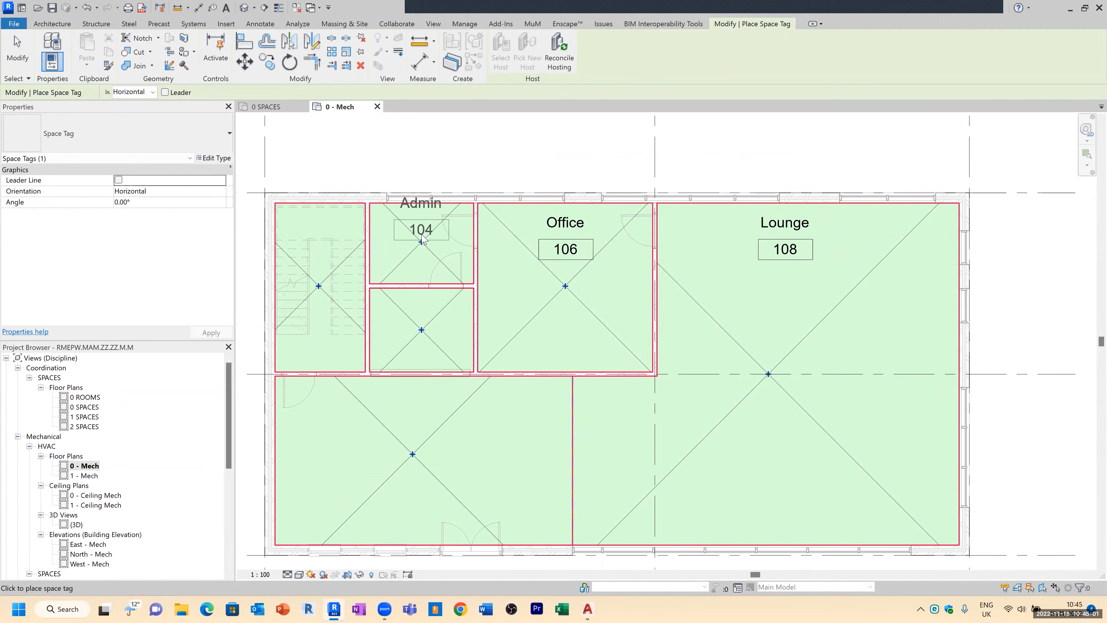
pyautogui.press('Escape')
pyautogui.press('Escape')
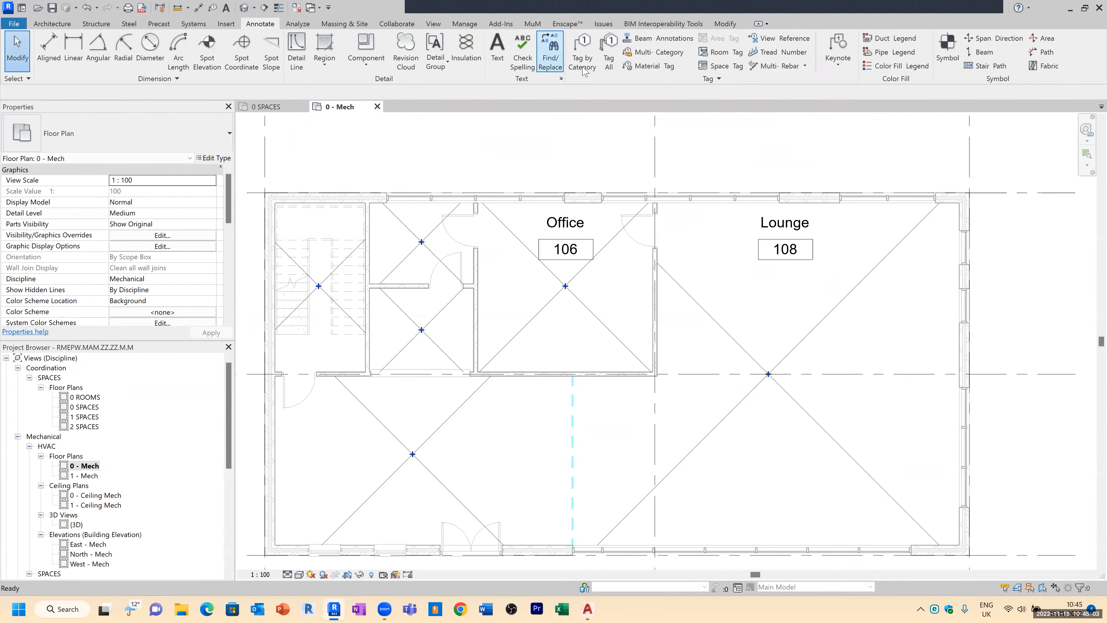
# Step: Tag all untagged spaces in the view with Space Tags and set the view scale to 1:50
pyautogui.click(606, 64)
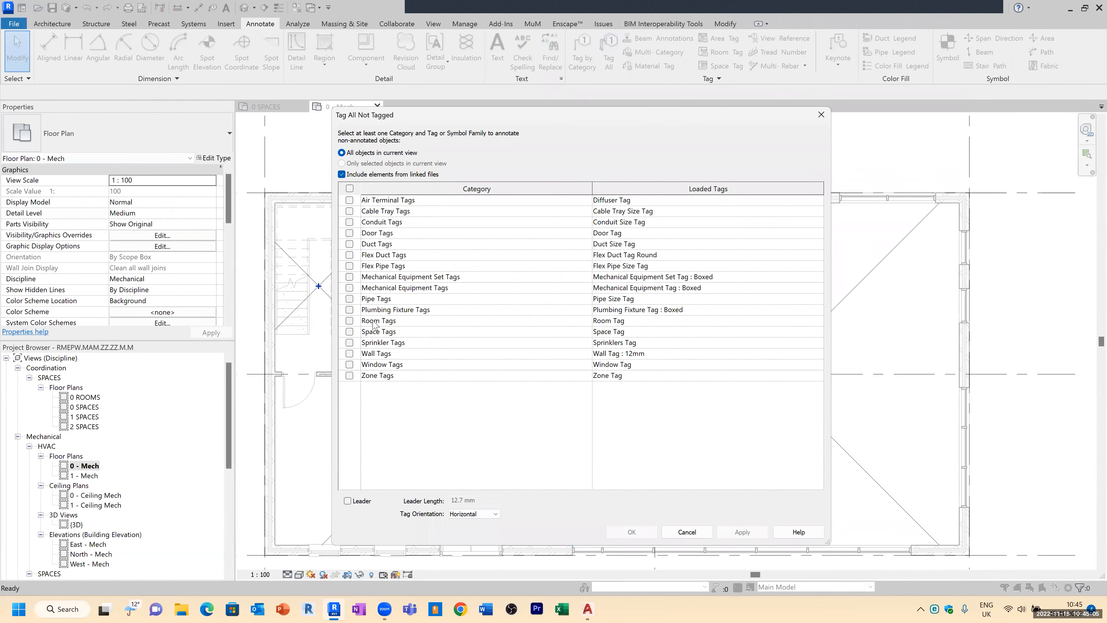
pyautogui.click(350, 332)
pyautogui.click(632, 532)
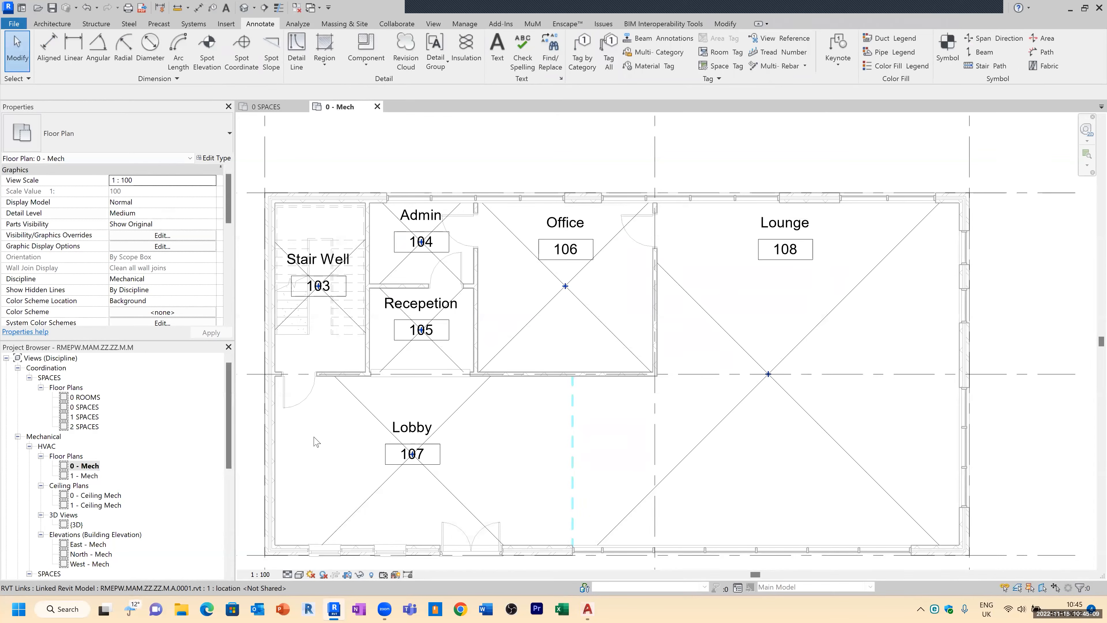
pyautogui.click(260, 574)
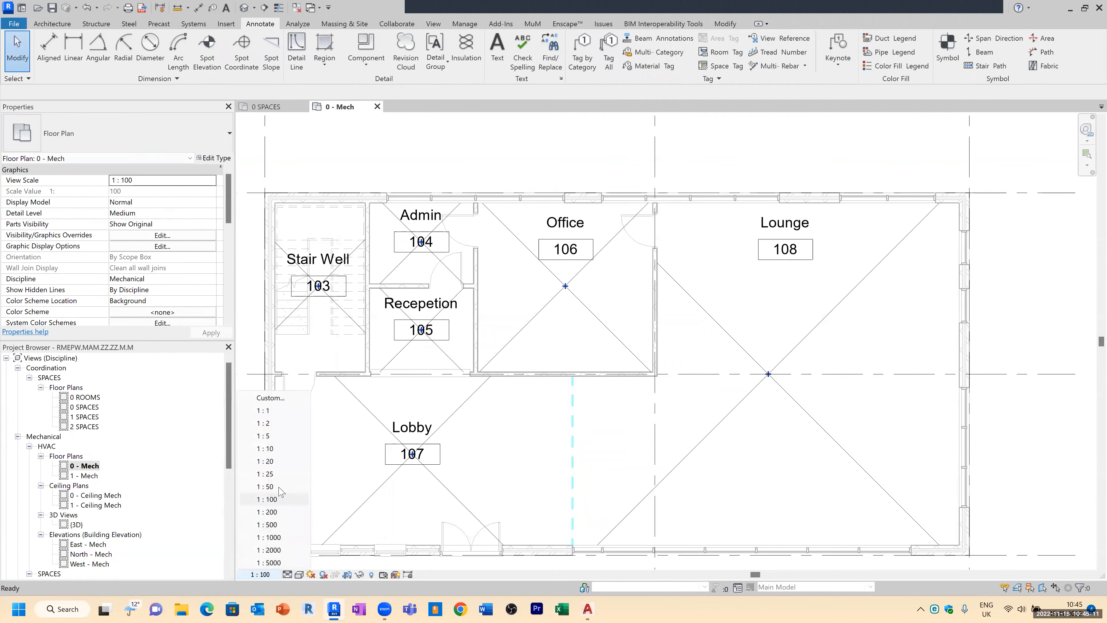
pyautogui.click(281, 487)
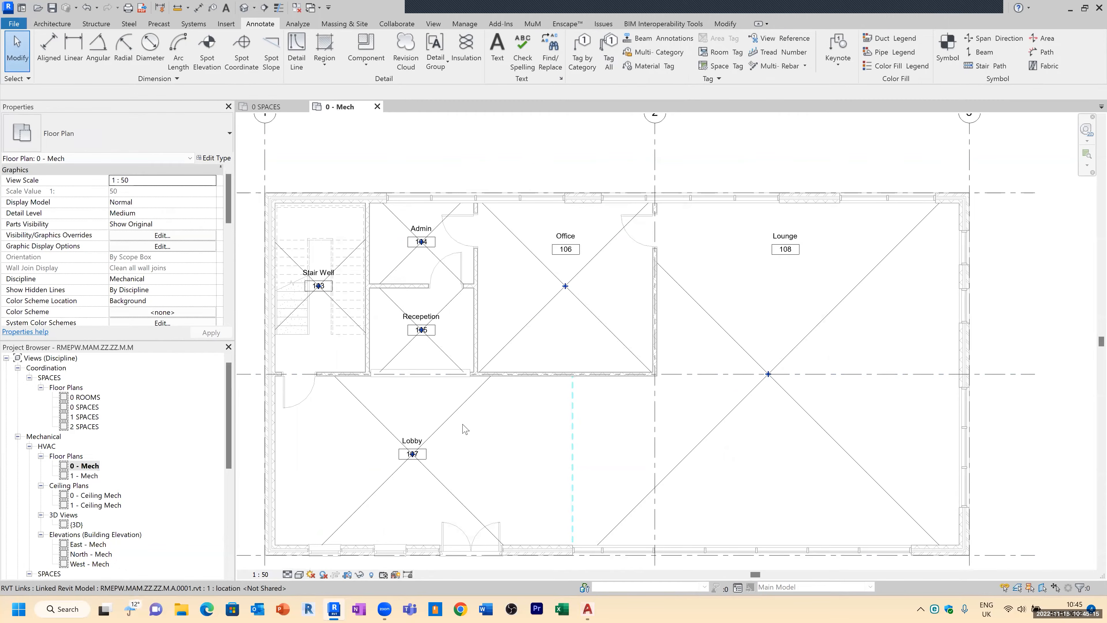
# Step: Hide the Spaces Reference subcategory in the 0 - Mech view's visibility overrides
pyautogui.press('v')
pyautogui.press('g')
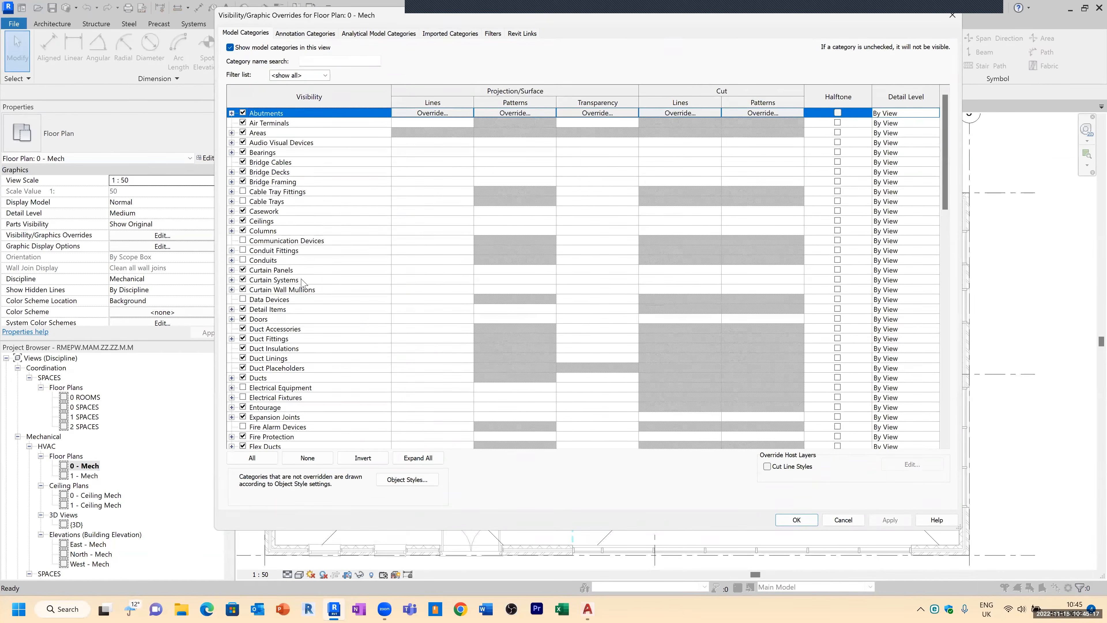
pyautogui.scroll(-8, 304, 282)
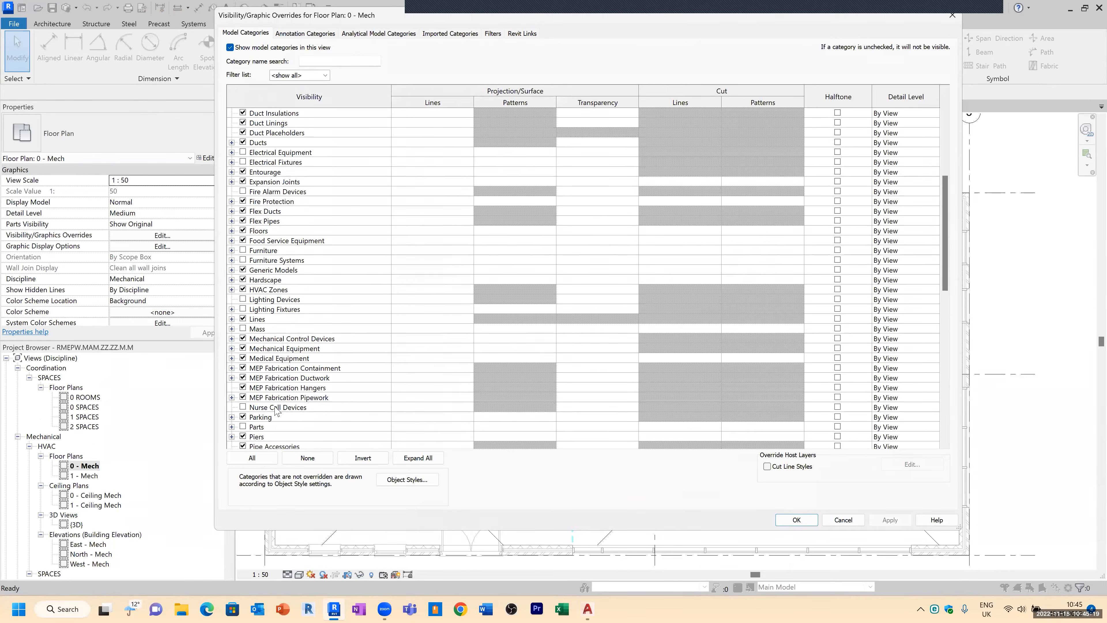
pyautogui.scroll(-8, 276, 412)
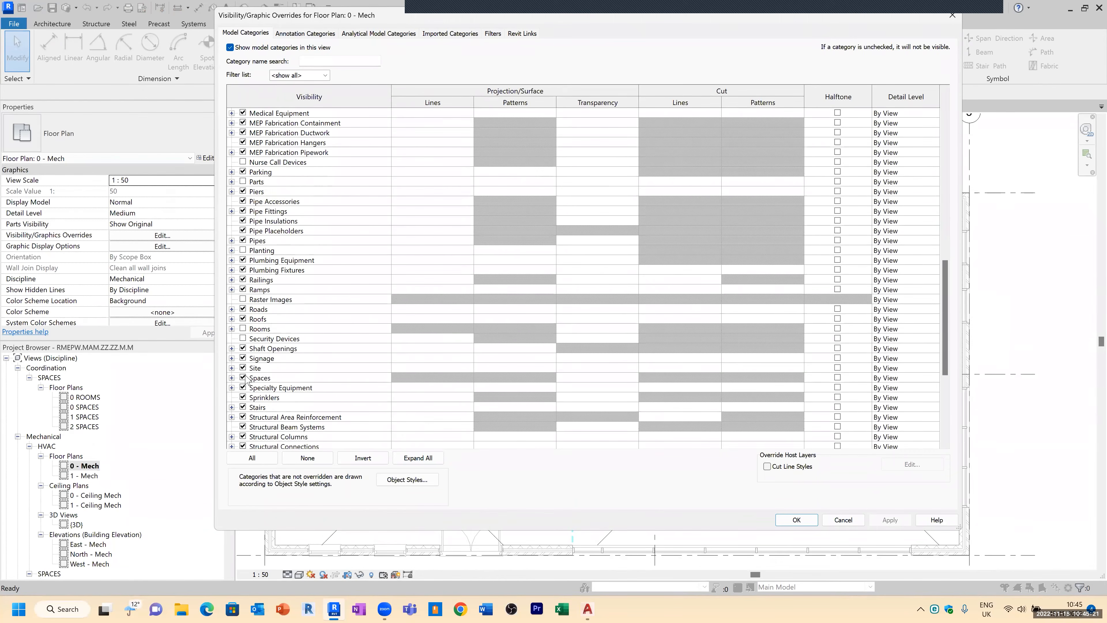
pyautogui.click(232, 377)
pyautogui.click(255, 407)
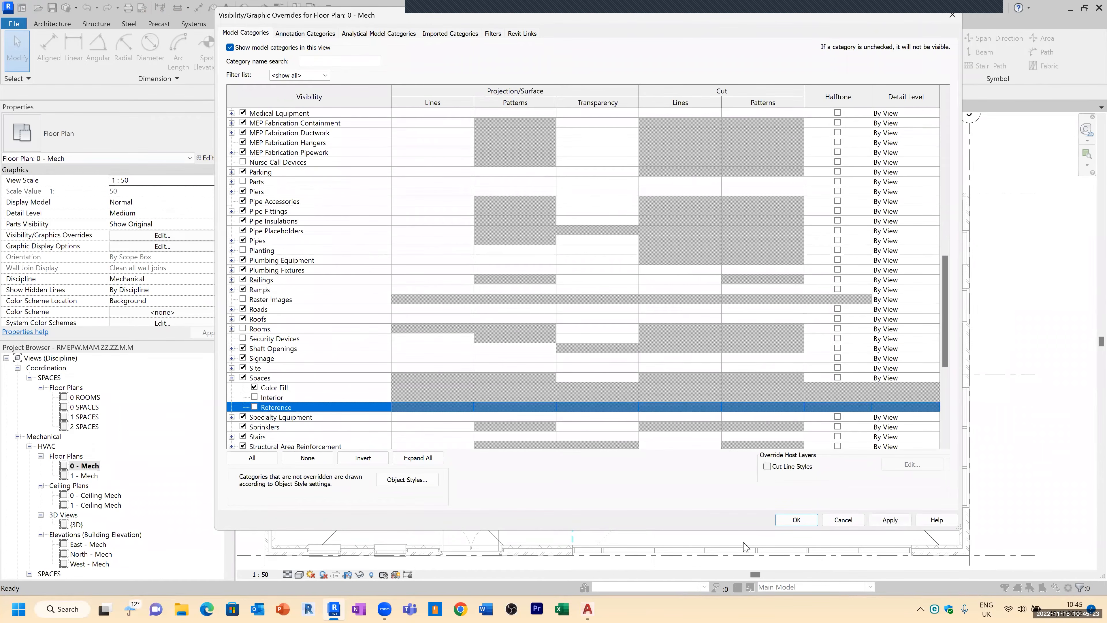
pyautogui.click(801, 519)
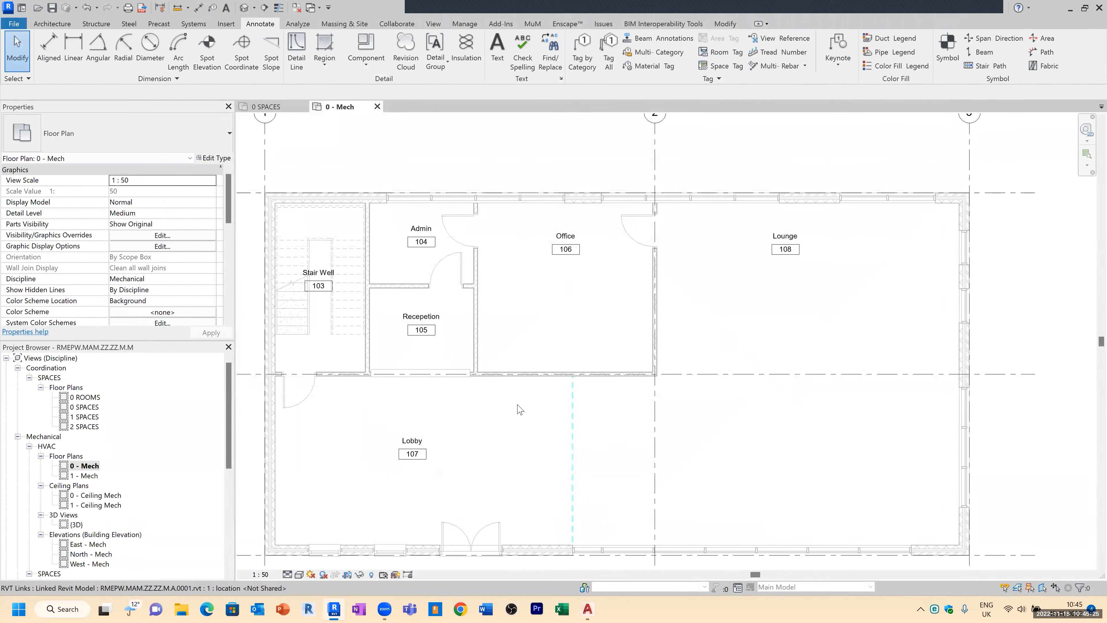
# Step: Set the Office space's Specified Supply Airflow to 160 L/s
pyautogui.scroll(-2, 525, 397)
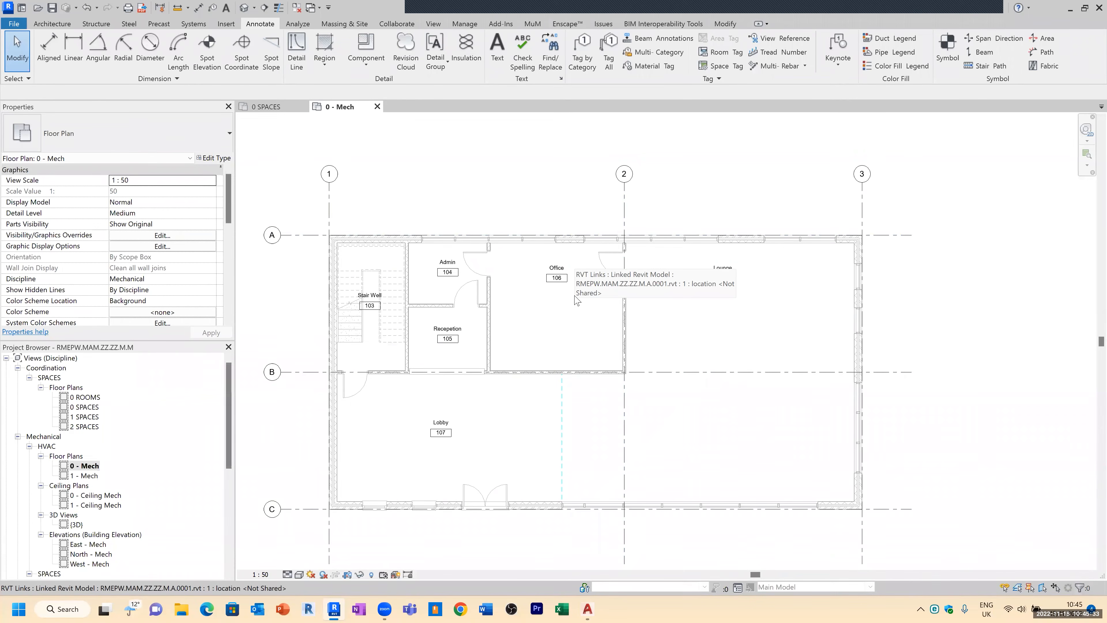
pyautogui.scroll(1, 576, 298)
pyautogui.scroll(-1, 579, 236)
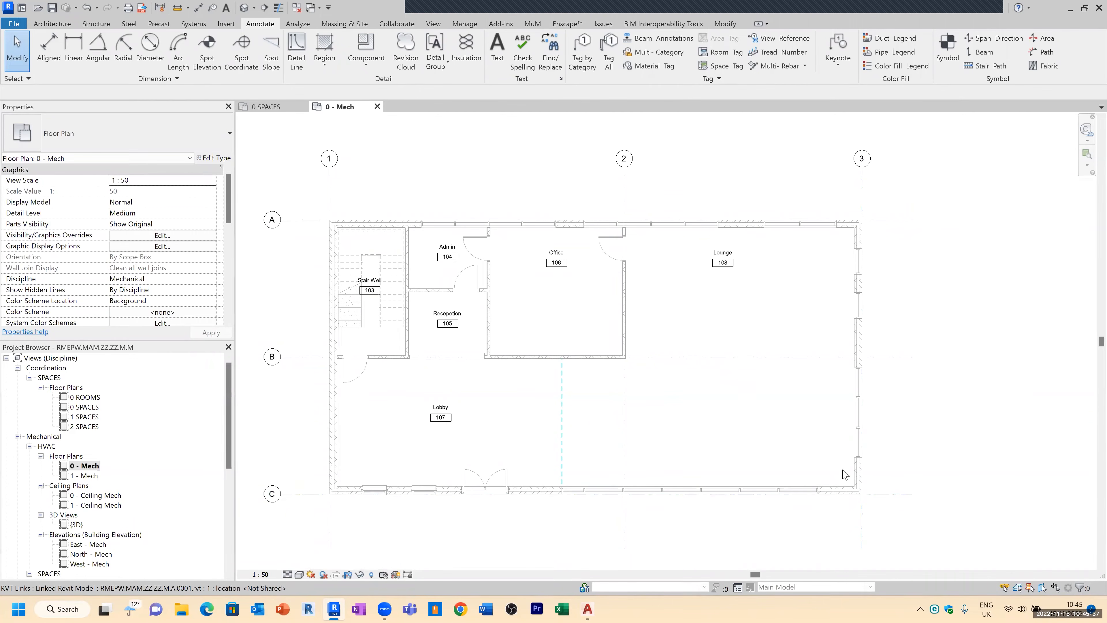
pyautogui.press('ctrl')
pyautogui.press('ctrl')
pyautogui.press('ctrl')
pyautogui.click(593, 307)
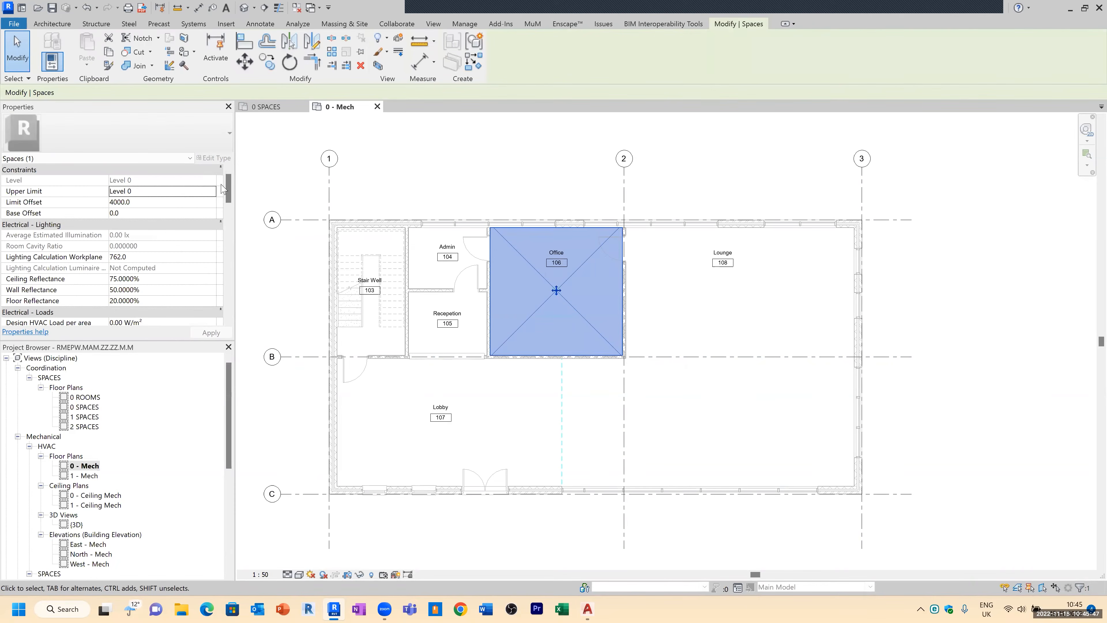
pyautogui.moveTo(228, 189); pyautogui.dragTo(226, 236)
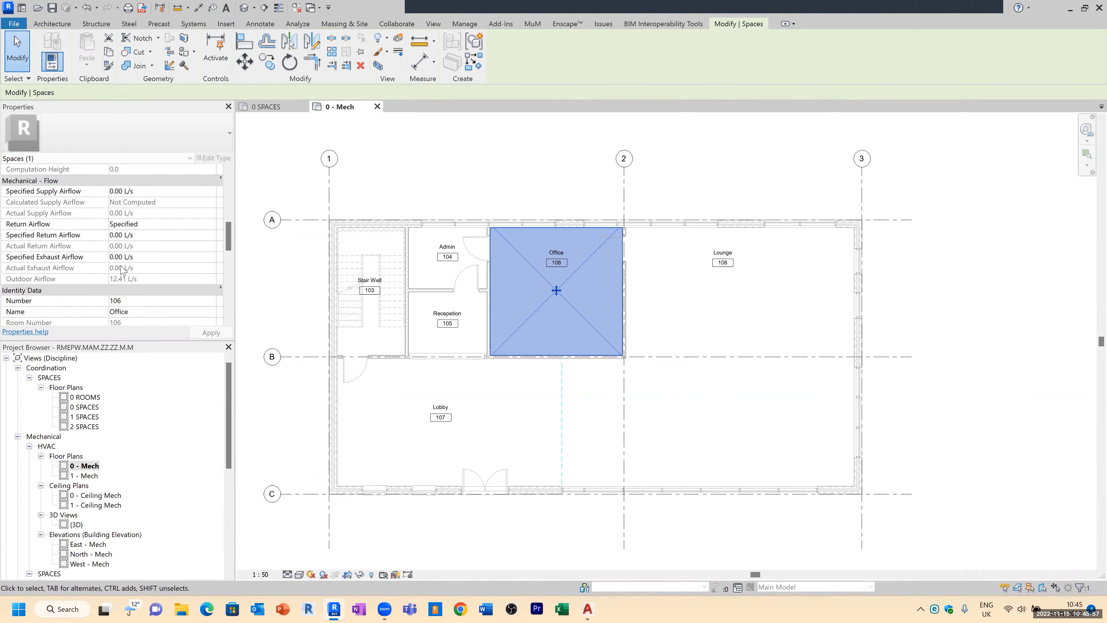
pyautogui.moveTo(143, 192); pyautogui.dragTo(103, 199)
pyautogui.write('160')
pyautogui.press('Return')
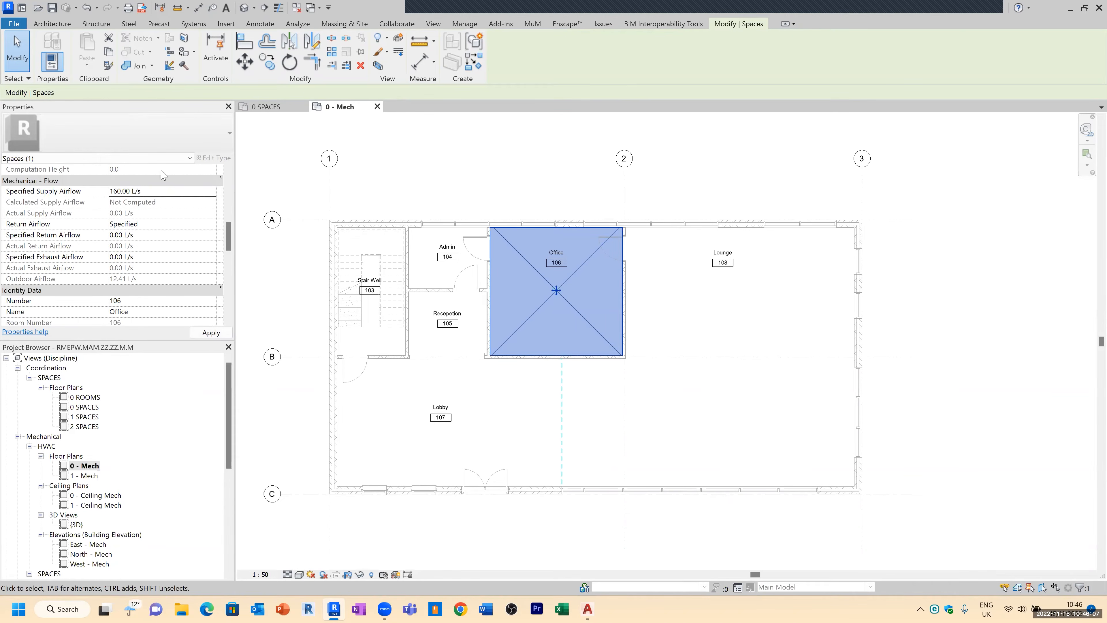
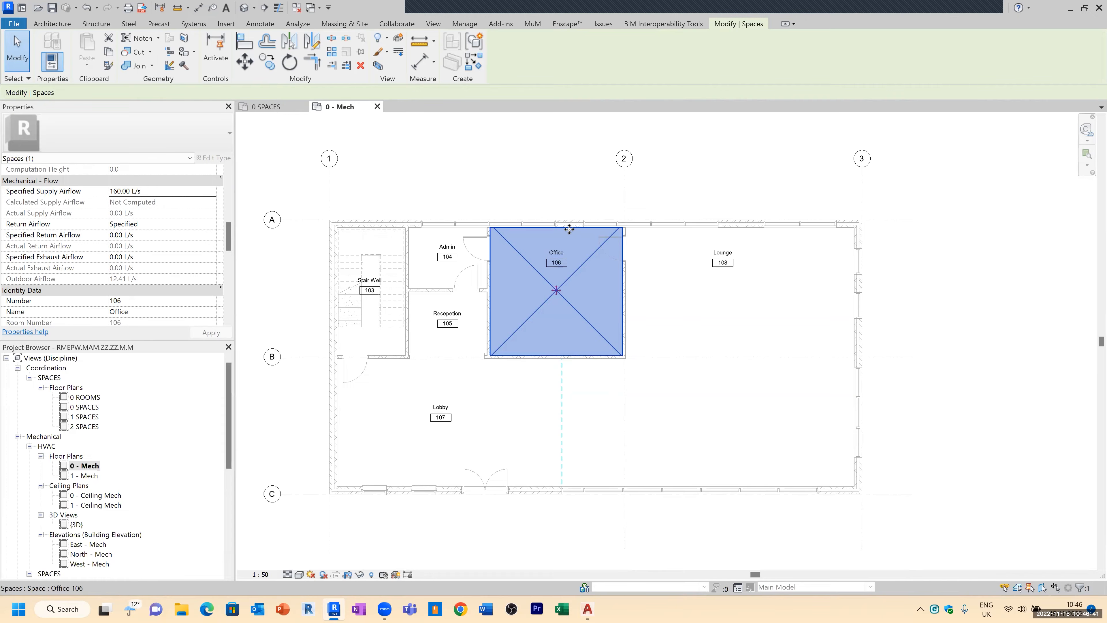
# Step: Set the Admin space's Specified Supply Airflow to 50 L/s
pyautogui.scroll(3, 105, 182)
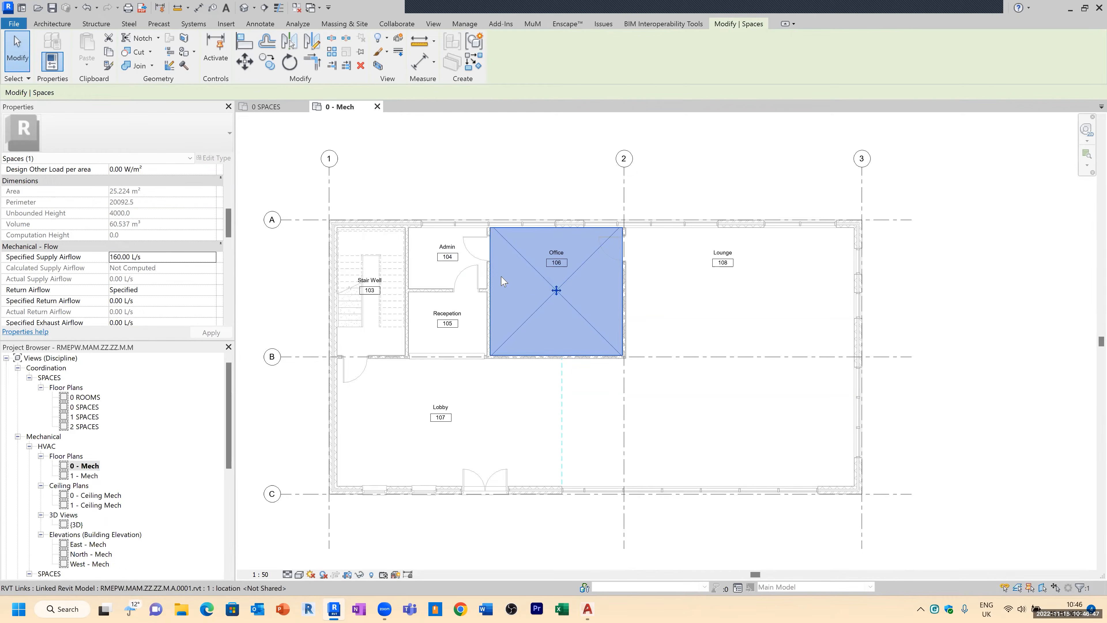
pyautogui.click(438, 268)
pyautogui.click(153, 257)
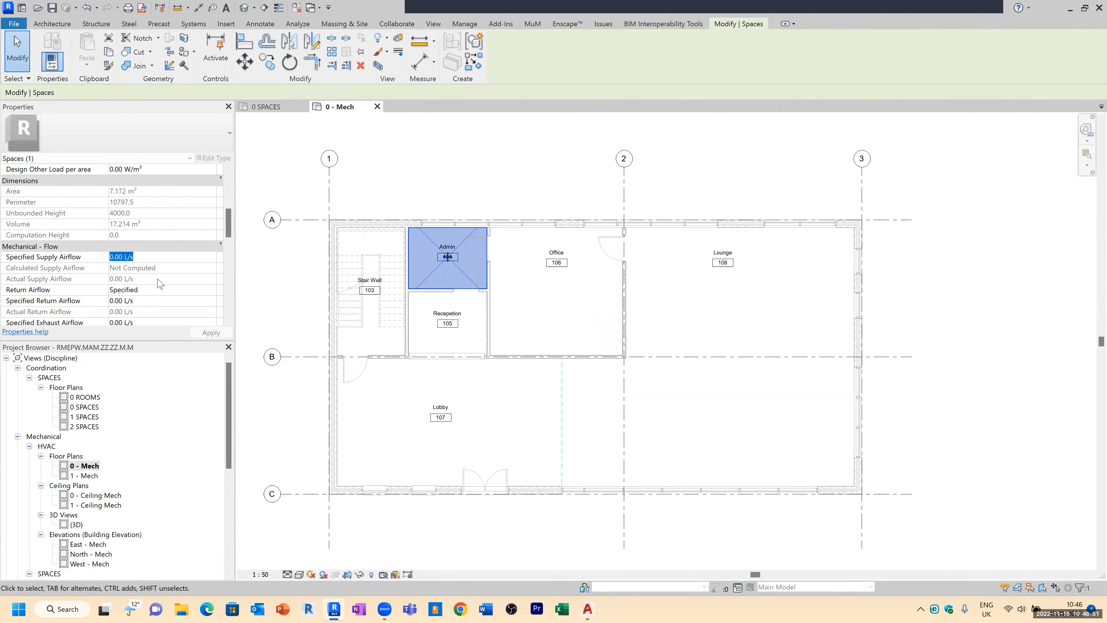
pyautogui.click(561, 174)
# Step: Set the Reception space's Specified Supply Airflow to 50 L/s
pyautogui.click(472, 306)
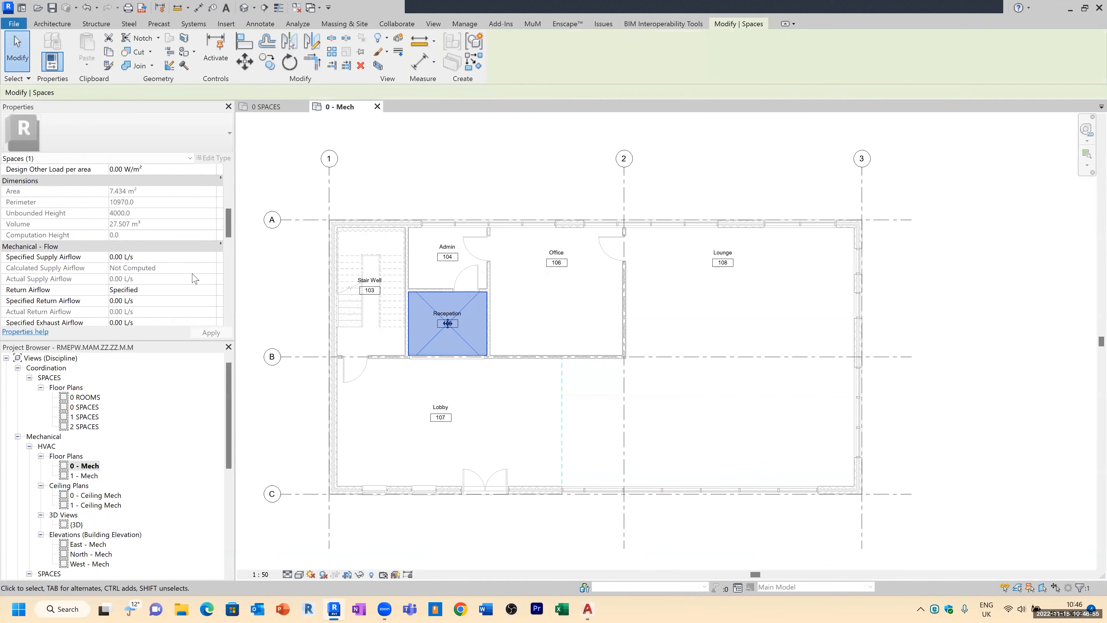
pyautogui.click(152, 257)
pyautogui.write('50')
pyautogui.click(419, 189)
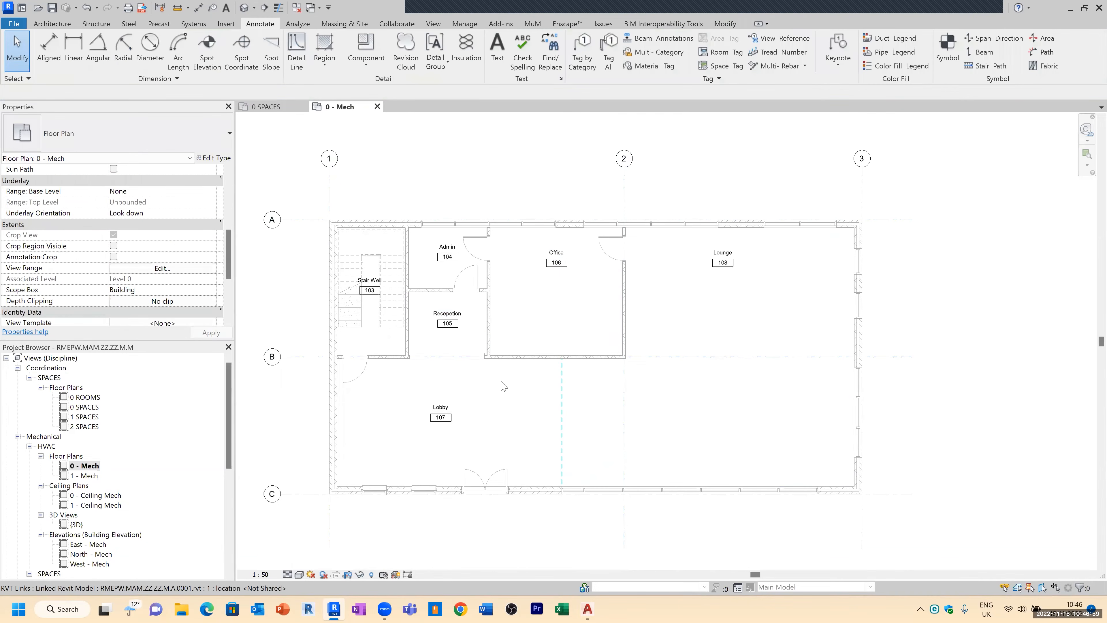
# Step: Set the Lobby space's Specified Supply Airflow to 200 L/s
pyautogui.click(488, 384)
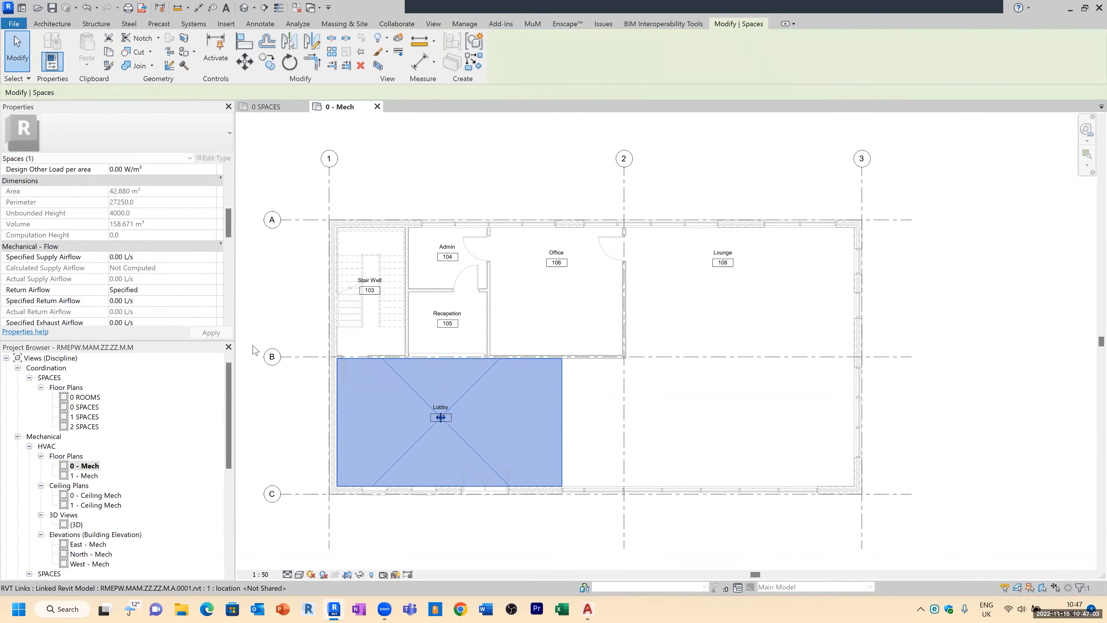
pyautogui.click(157, 260)
pyautogui.write('200')
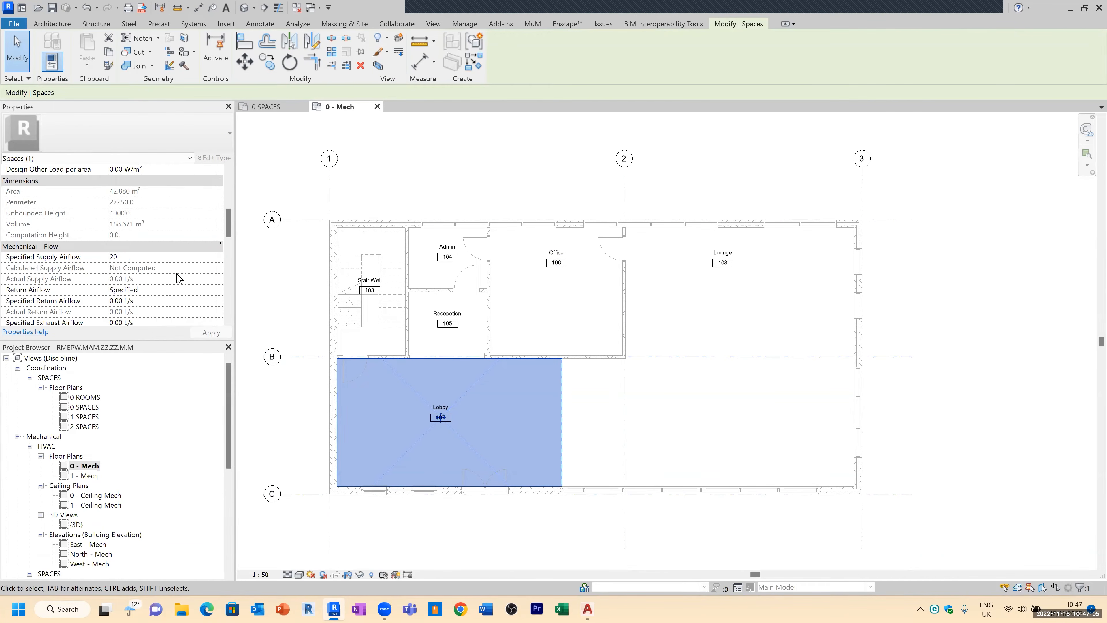
pyautogui.click(637, 337)
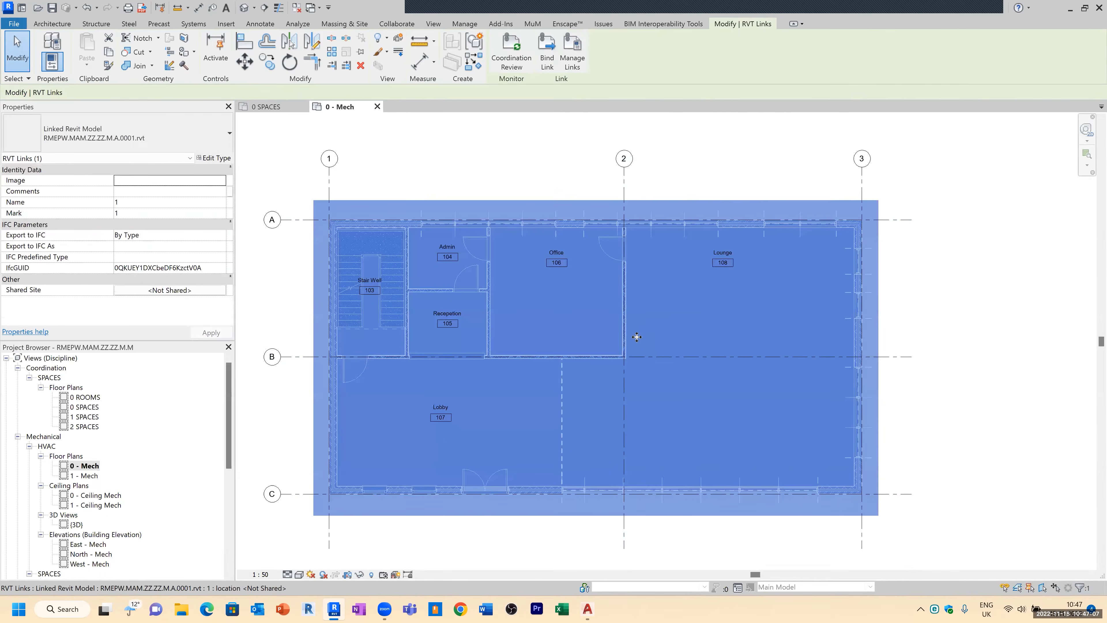
pyautogui.press('Escape')
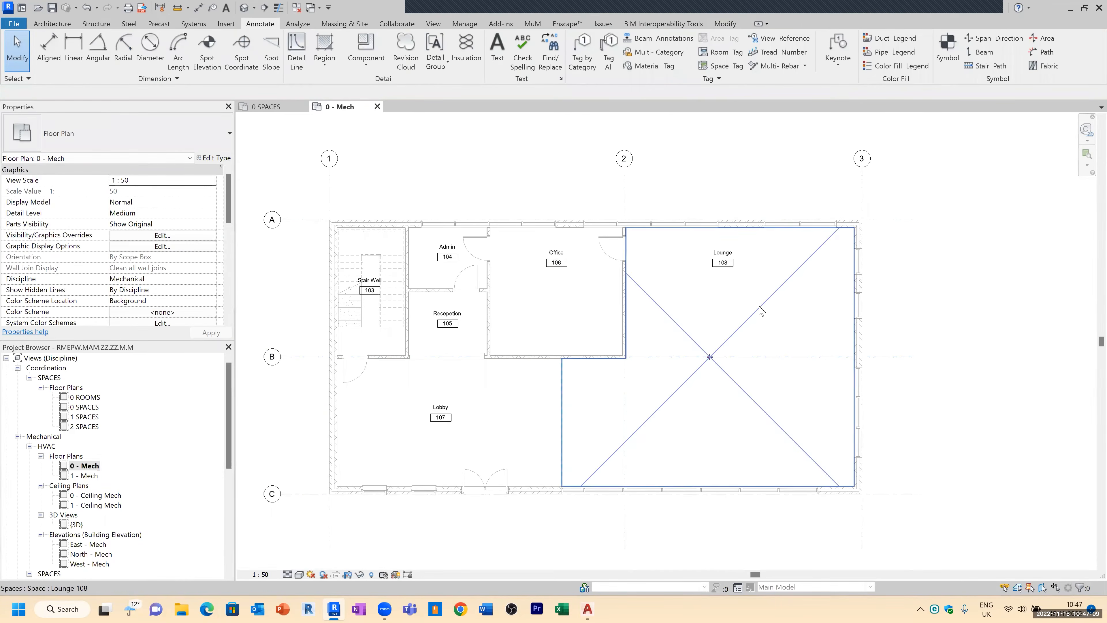
# Step: Set the Lounge space's Specified Supply Airflow to 300 L/s
pyautogui.click(699, 312)
pyautogui.scroll(-5, 163, 262)
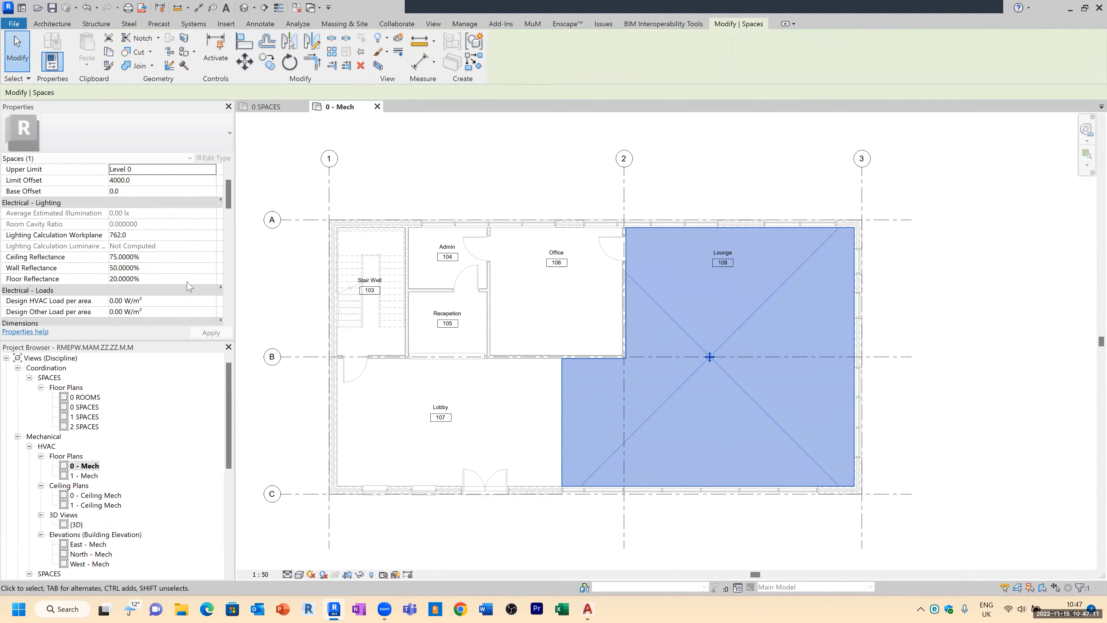
pyautogui.scroll(-2, 161, 277)
pyautogui.click(157, 257)
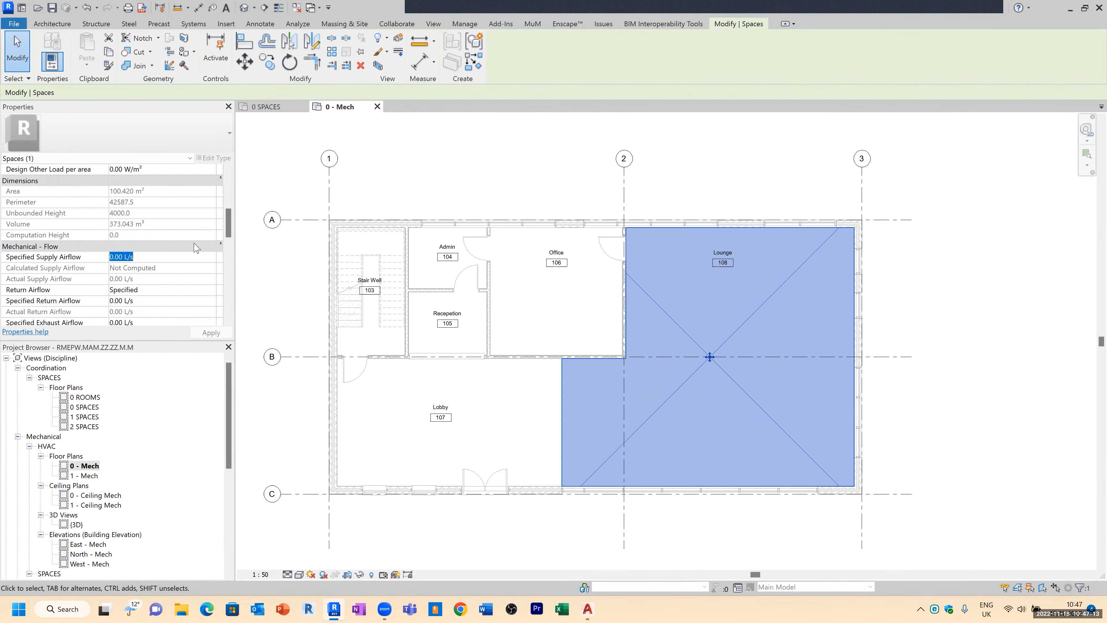
pyautogui.write('300')
pyautogui.click(788, 172)
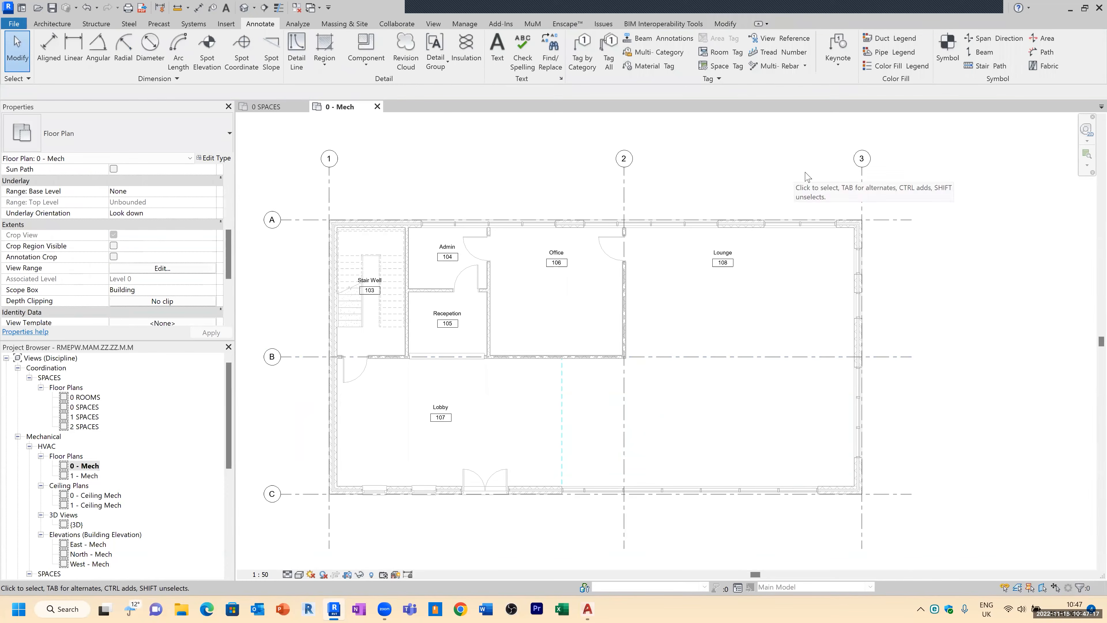
# Step: Start placing Supply Diffuser 600 x 600 Face 300 x 300 Connection air terminals with an elevation from level of 2400
pyautogui.scroll(3, 605, 252)
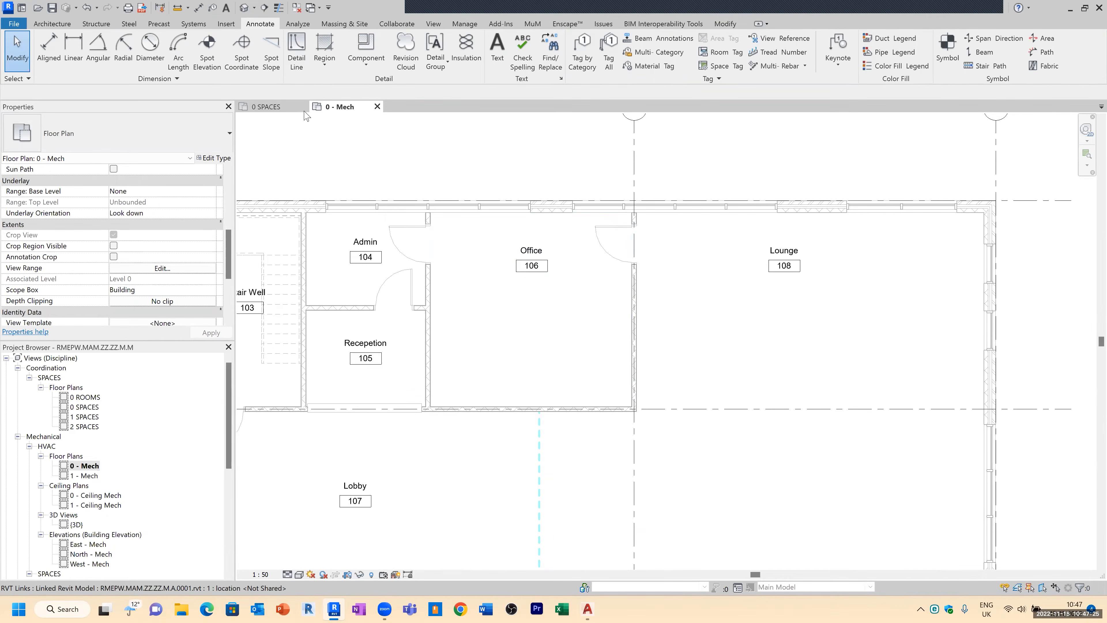
pyautogui.click(195, 25)
pyautogui.click(220, 61)
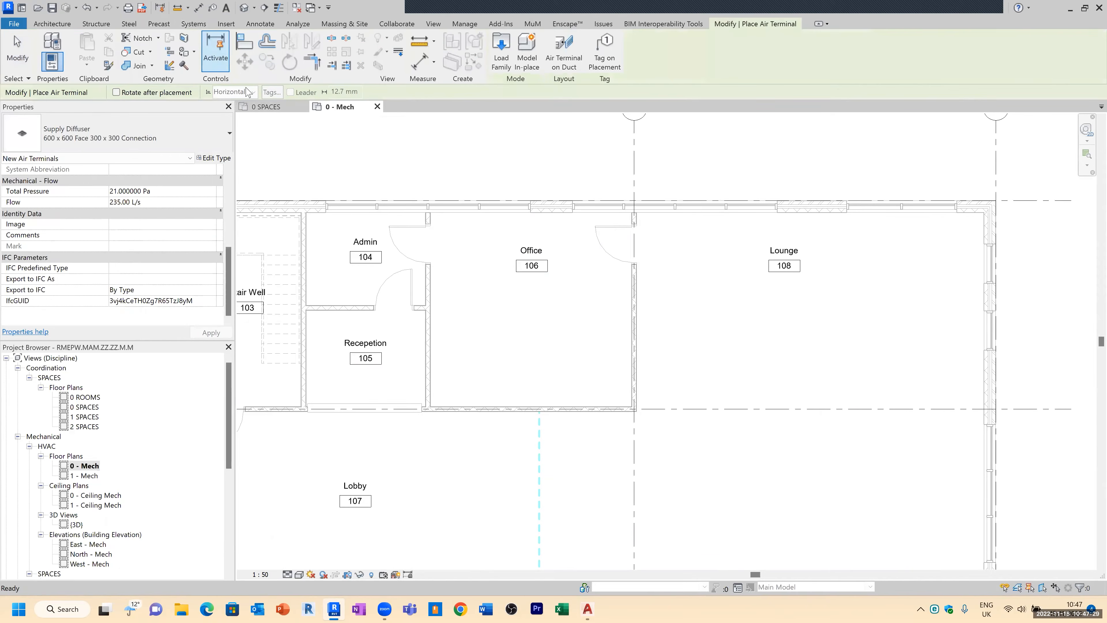
pyautogui.click(131, 139)
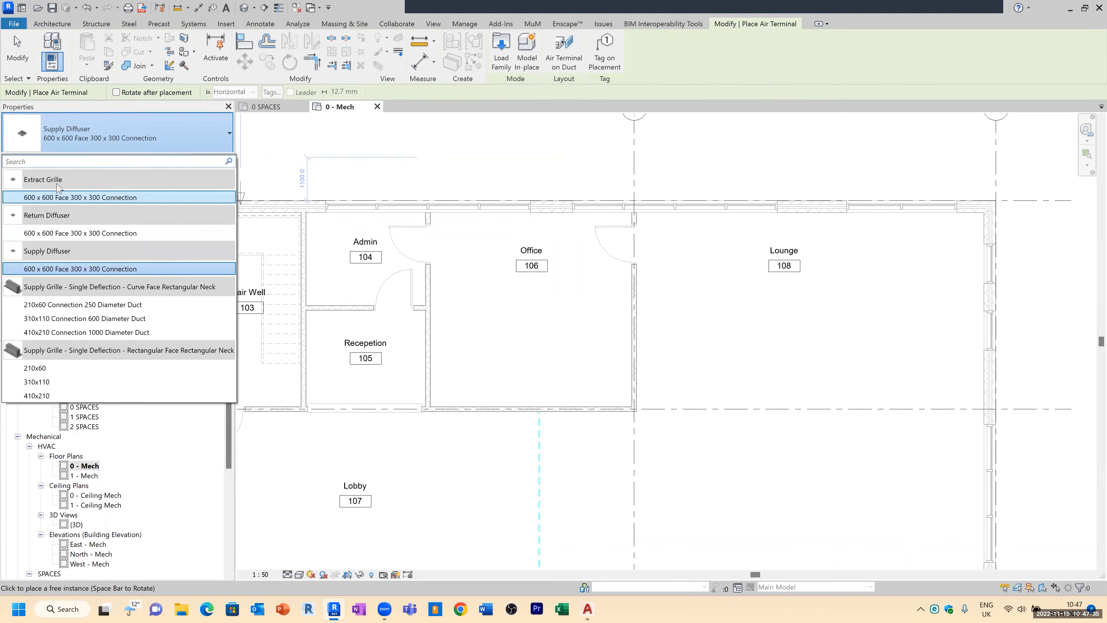
pyautogui.click(87, 269)
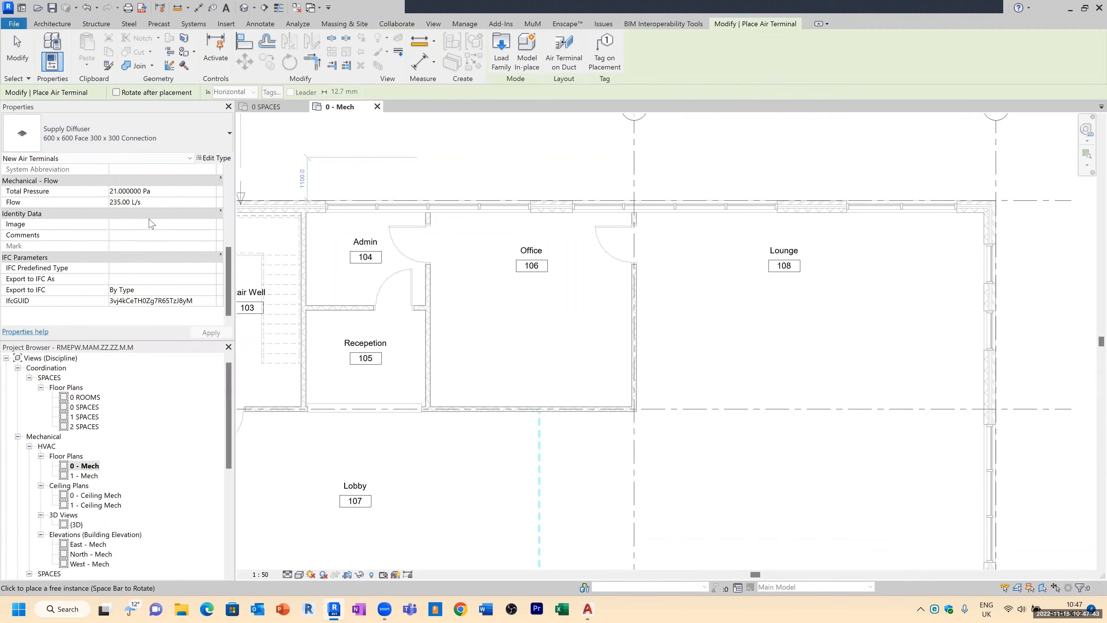
pyautogui.scroll(5, 156, 204)
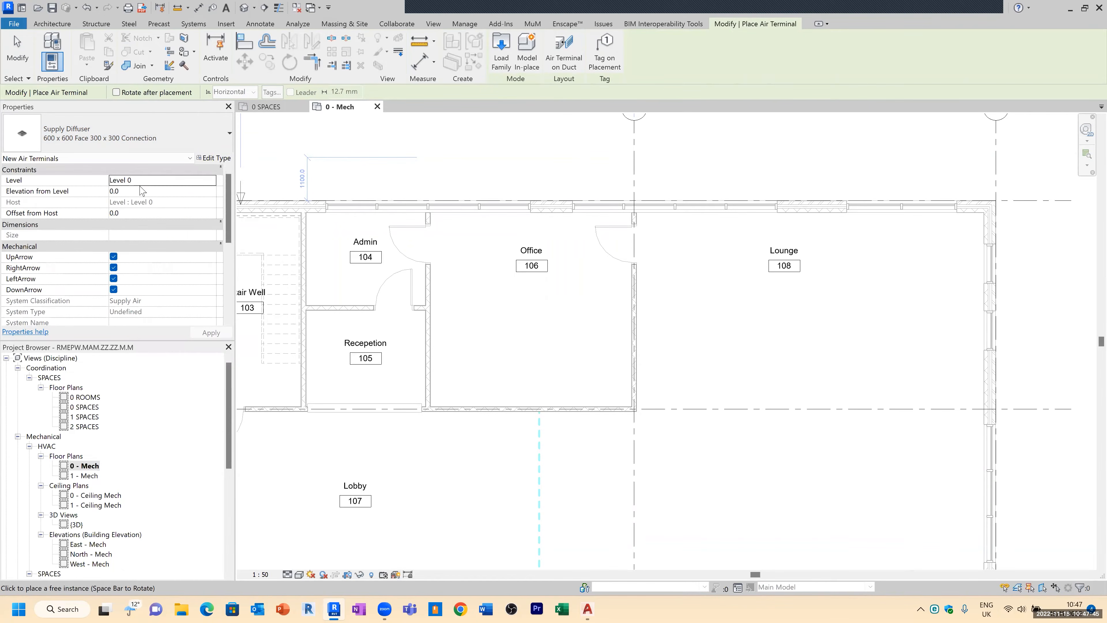
pyautogui.click(166, 194)
pyautogui.click(148, 216)
pyautogui.click(126, 192)
pyautogui.press('Return')
# Step: Place two supply diffusers inside the Office space, one near the upper-left and one near the lower-right
pyautogui.scroll(2, 485, 275)
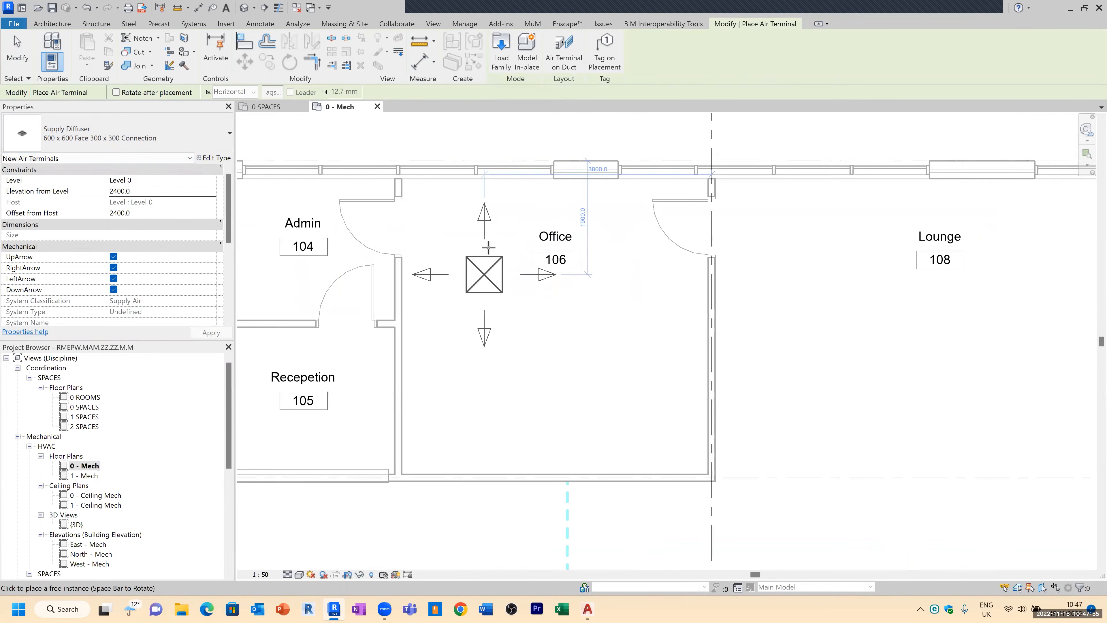
pyautogui.scroll(1, 481, 276)
pyautogui.click(465, 216)
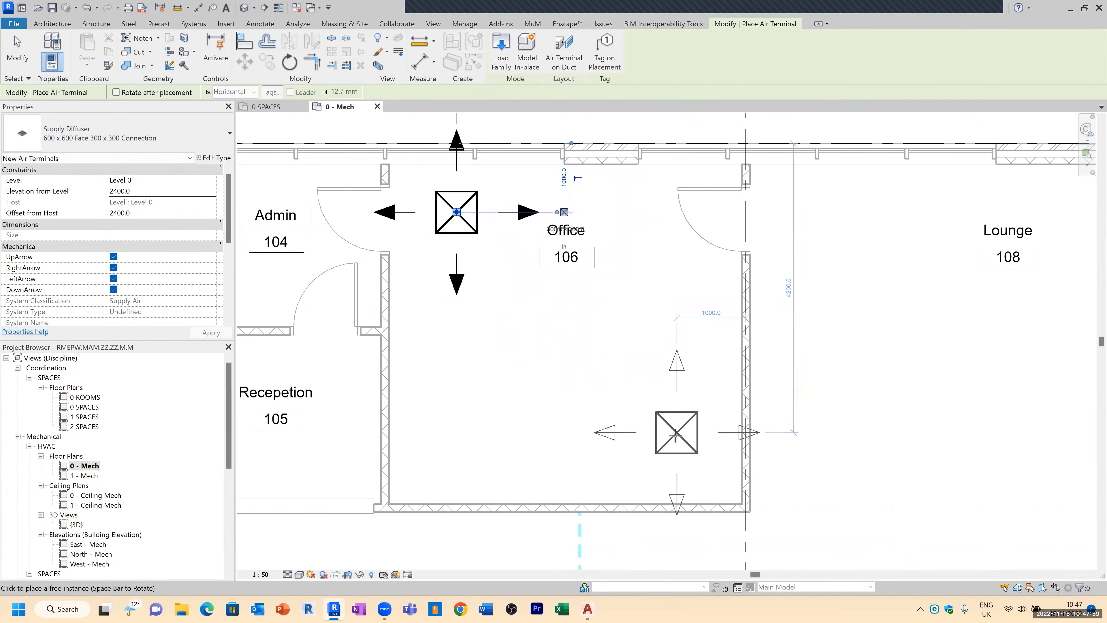
pyautogui.click(676, 439)
pyautogui.press('Escape')
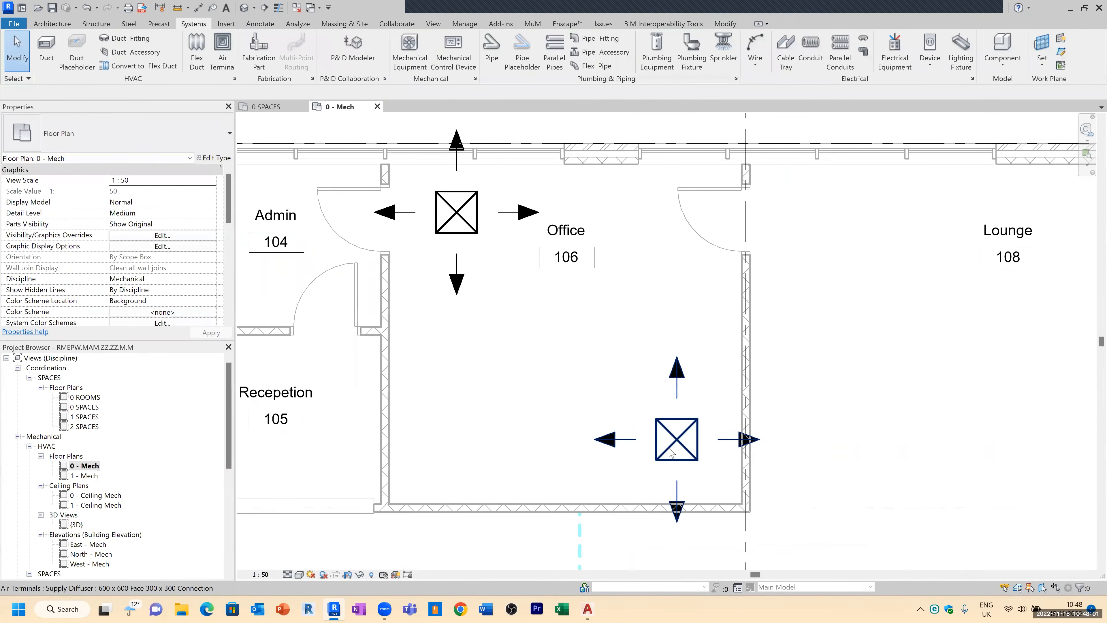
# Step: Inspect the flow of each Office diffuser and the Office space's supply airflow values
pyautogui.scroll(-1, 591, 300)
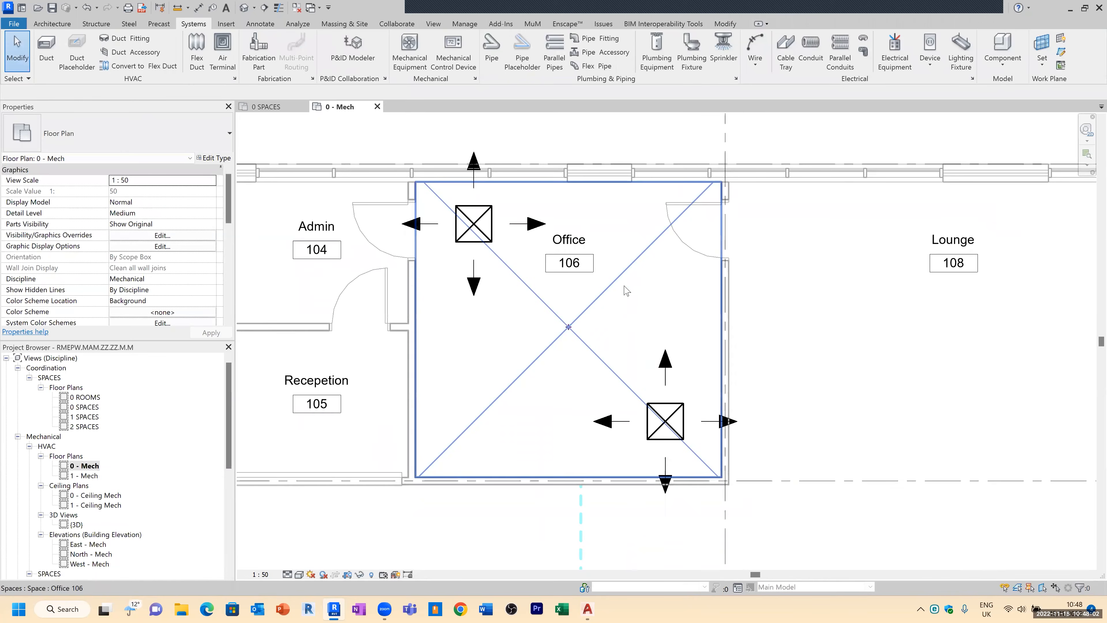
pyautogui.click(655, 408)
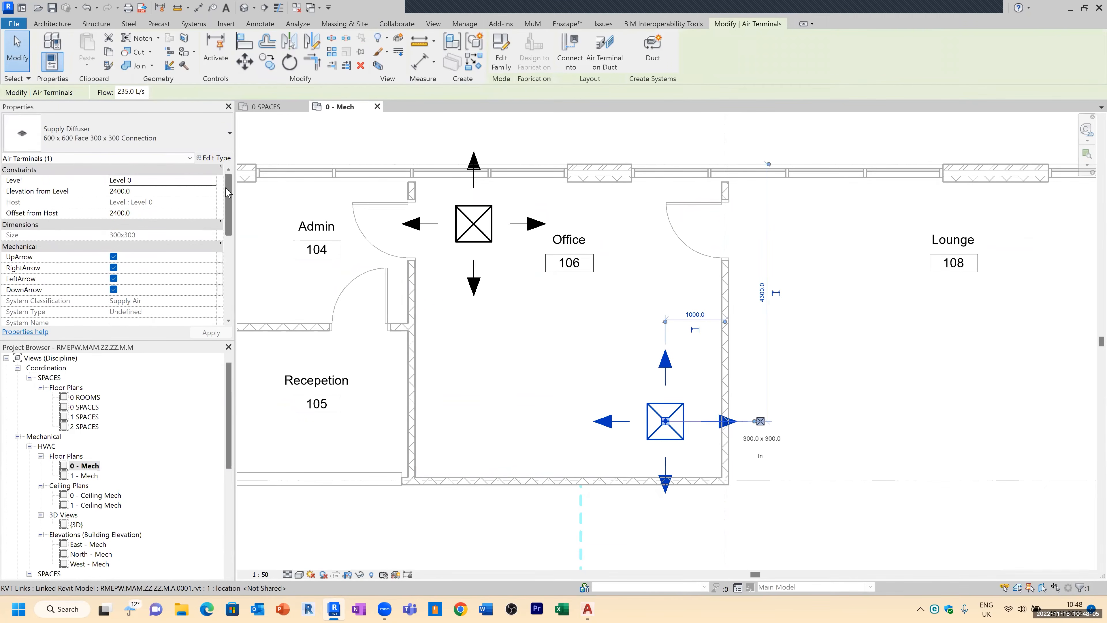
pyautogui.scroll(-4, 211, 207)
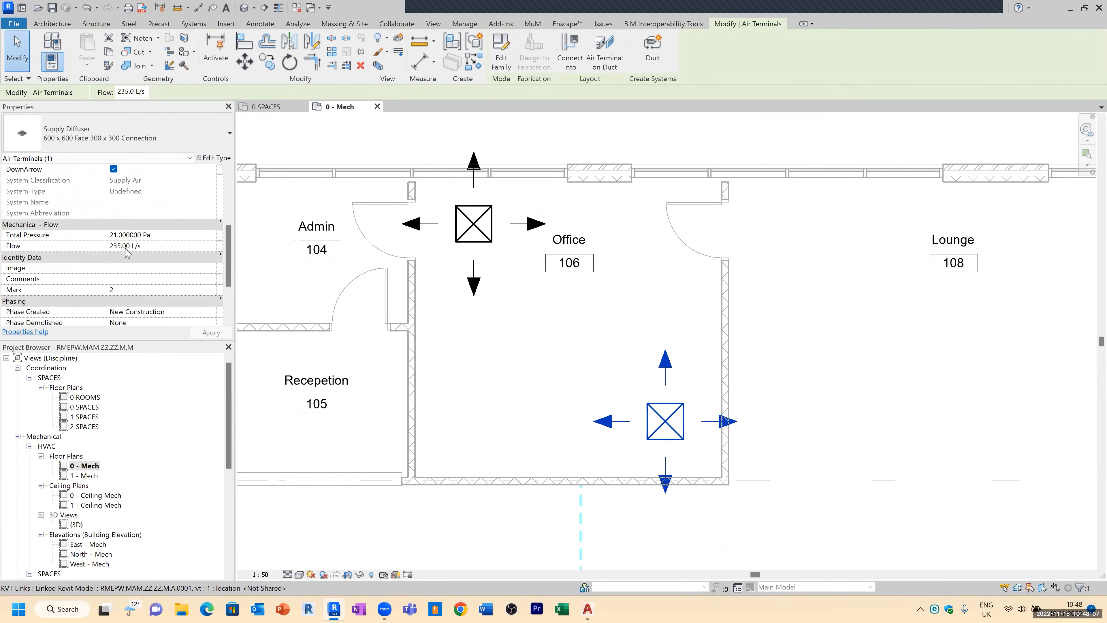
pyautogui.click(489, 251)
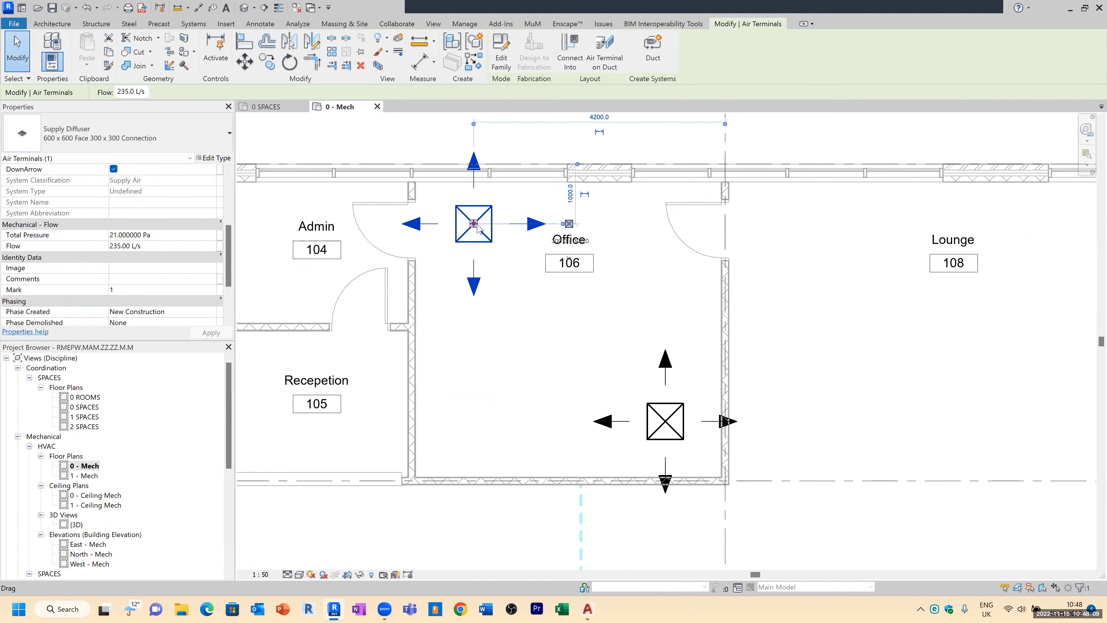
pyautogui.press('Escape')
pyautogui.click(525, 310)
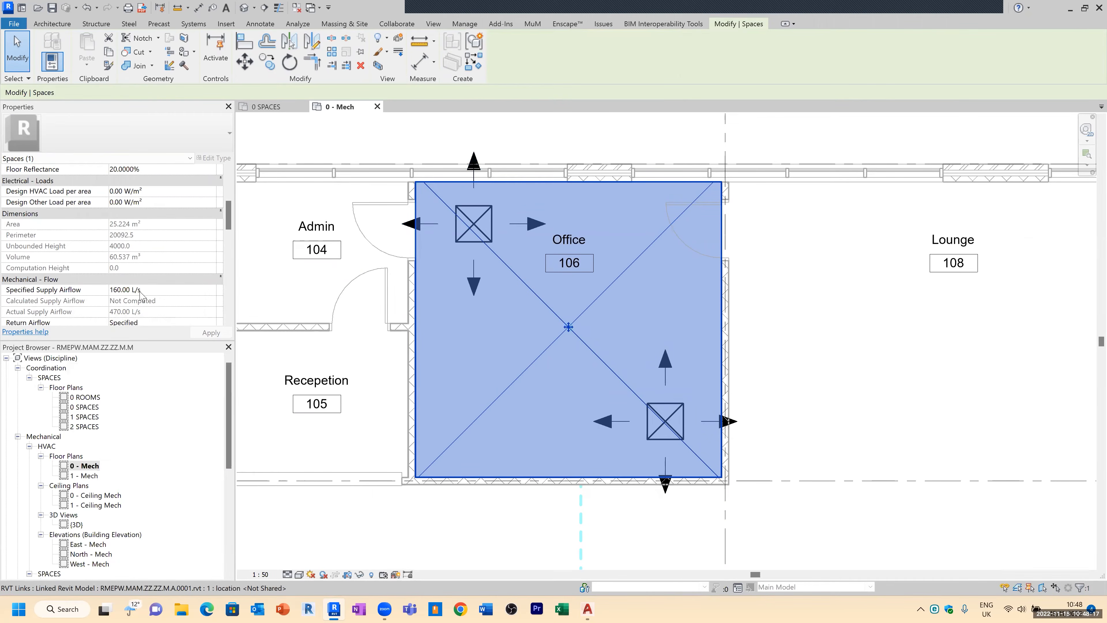
pyautogui.press('Escape')
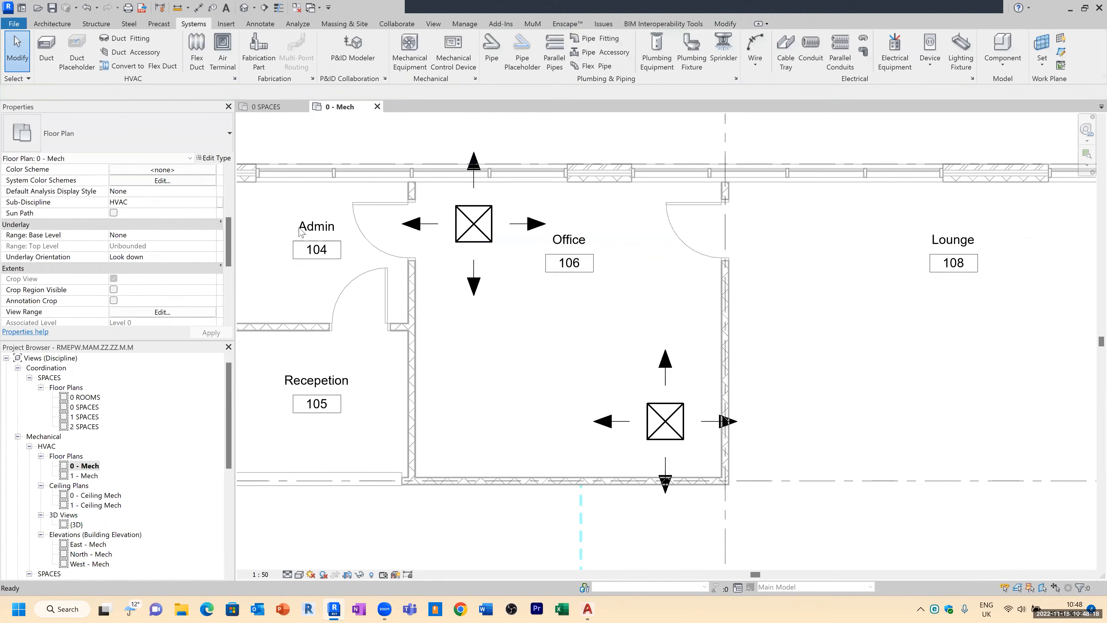
# Step: Set the flow of both Office supply diffusers to 80 L/s
pyautogui.click(494, 227)
pyautogui.keyDown('ctrl'); pyautogui.click(665, 366); pyautogui.keyUp('ctrl')
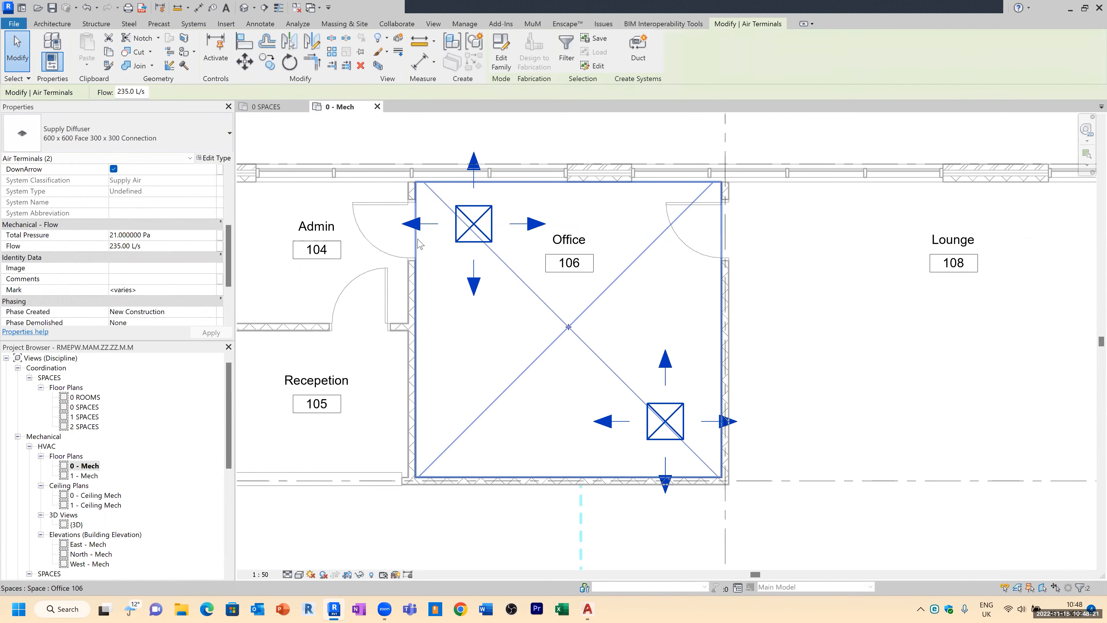
pyautogui.click(190, 247)
pyautogui.write('80')
pyautogui.press('Return')
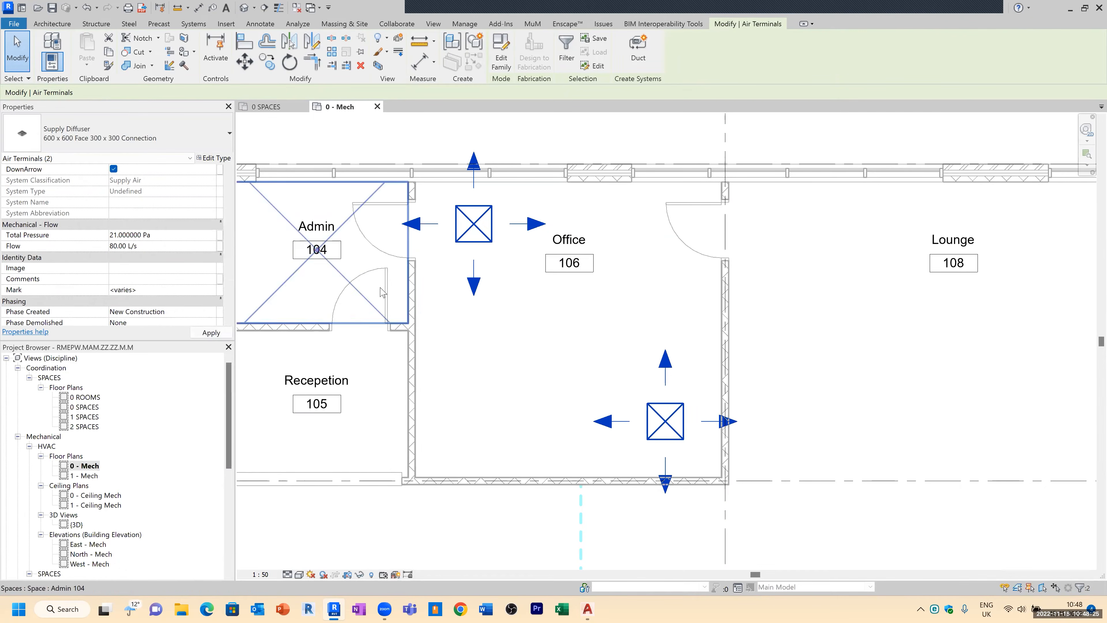
pyautogui.click(650, 336)
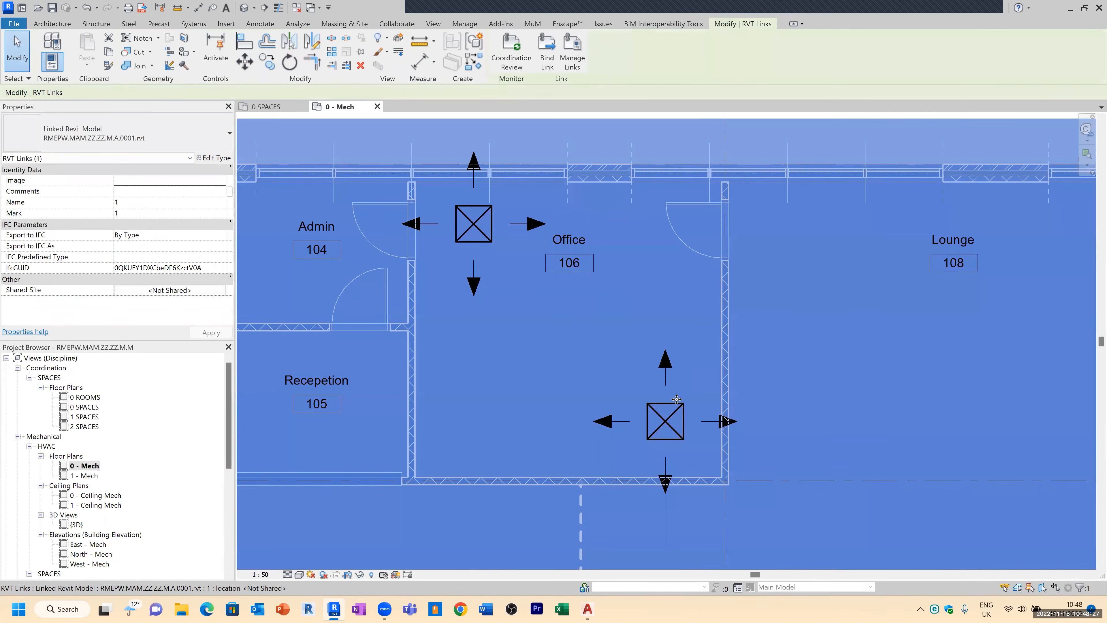
# Step: Review a diffuser's flow and the Office space's airflow properties
pyautogui.click(674, 410)
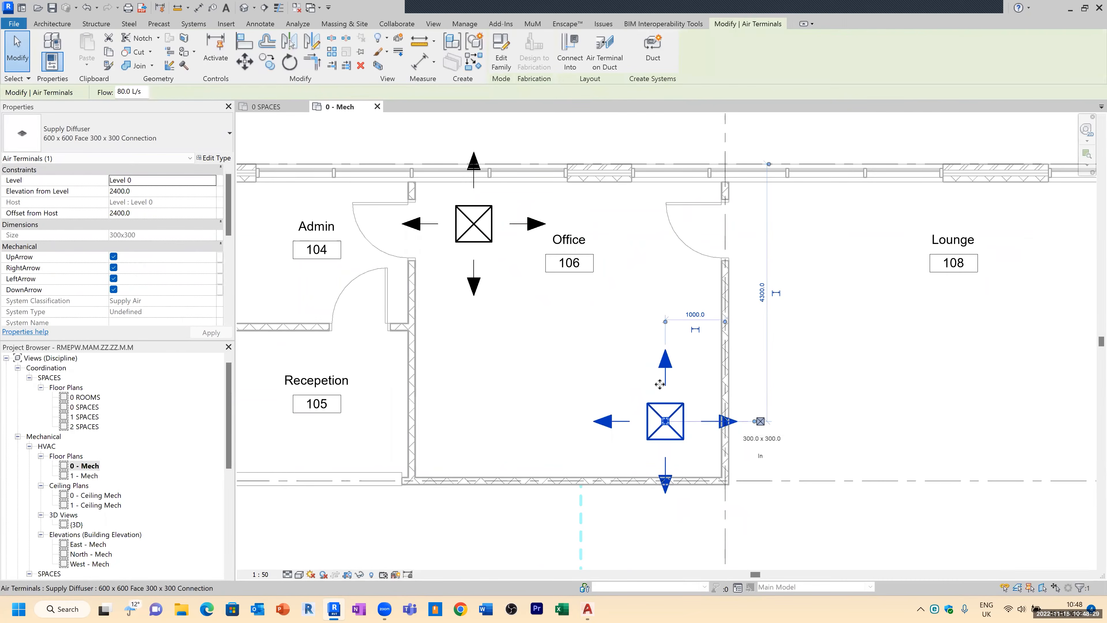
pyautogui.click(490, 240)
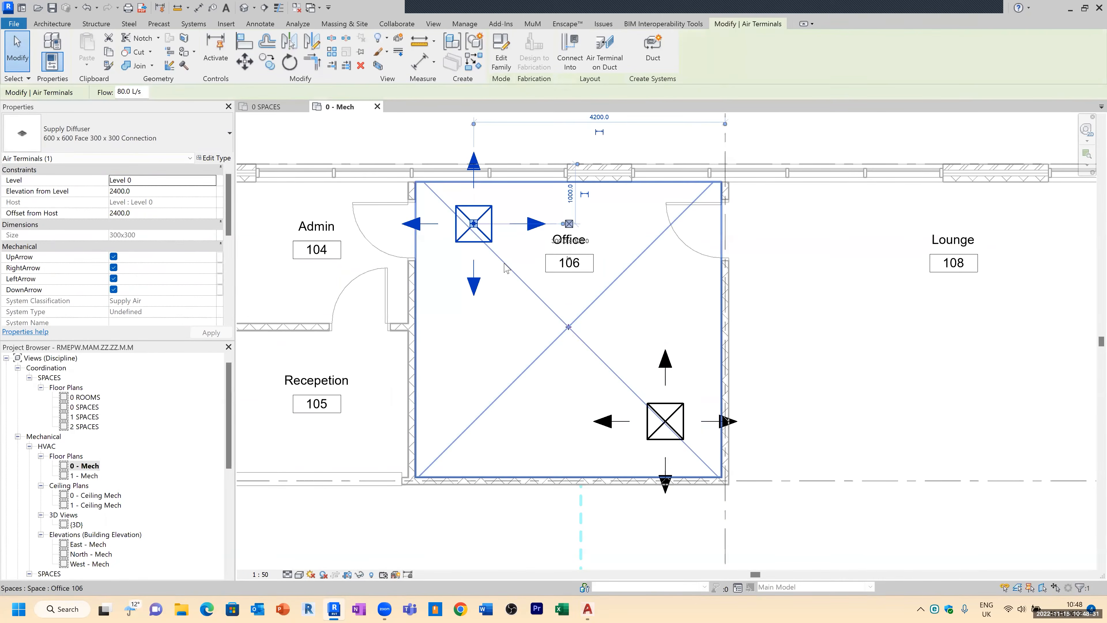
pyautogui.press('Escape')
# Step: Copy the upper Office supply diffuser into the Admin space
pyautogui.scroll(-2, 519, 247)
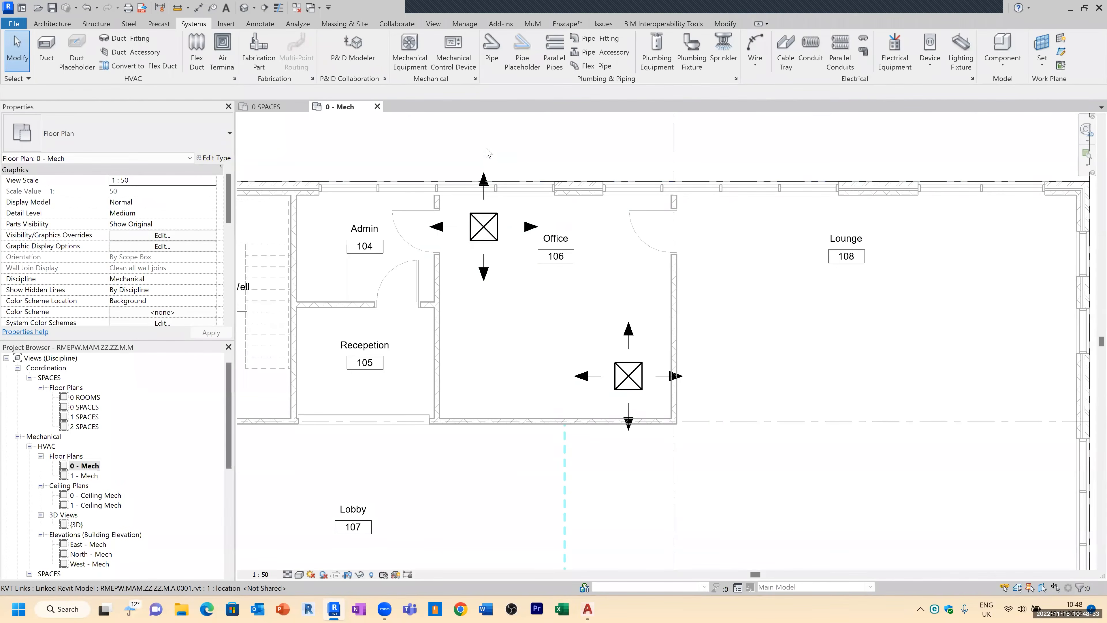
pyautogui.scroll(-1, 497, 152)
pyautogui.click(499, 204)
pyautogui.press('c')
pyautogui.press('o')
pyautogui.click(484, 217)
pyautogui.scroll(2, 392, 233)
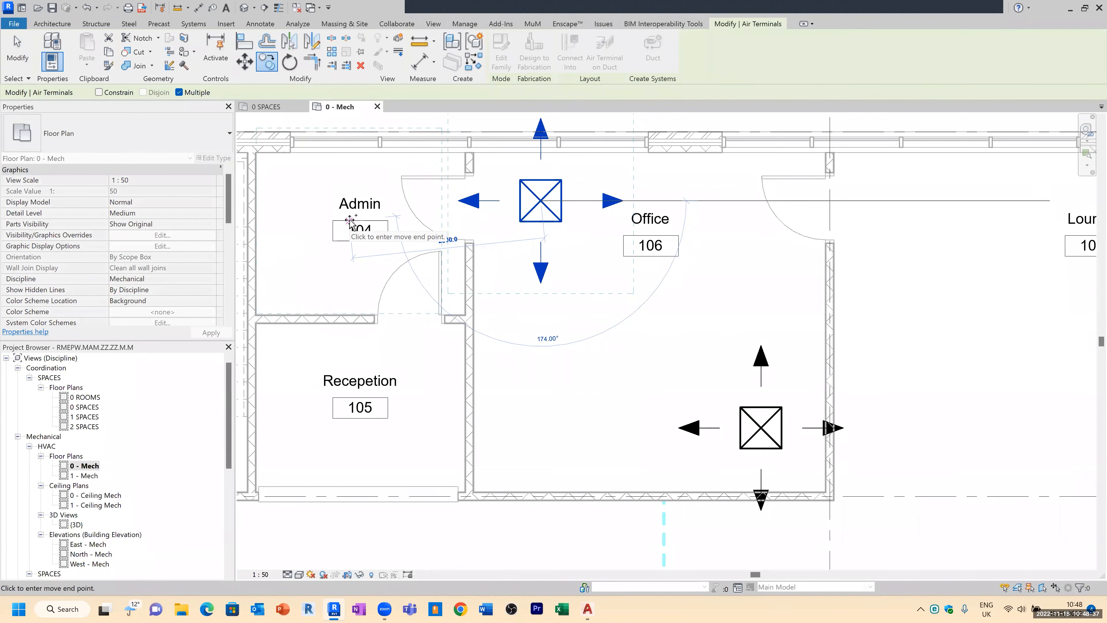
pyautogui.click(314, 264)
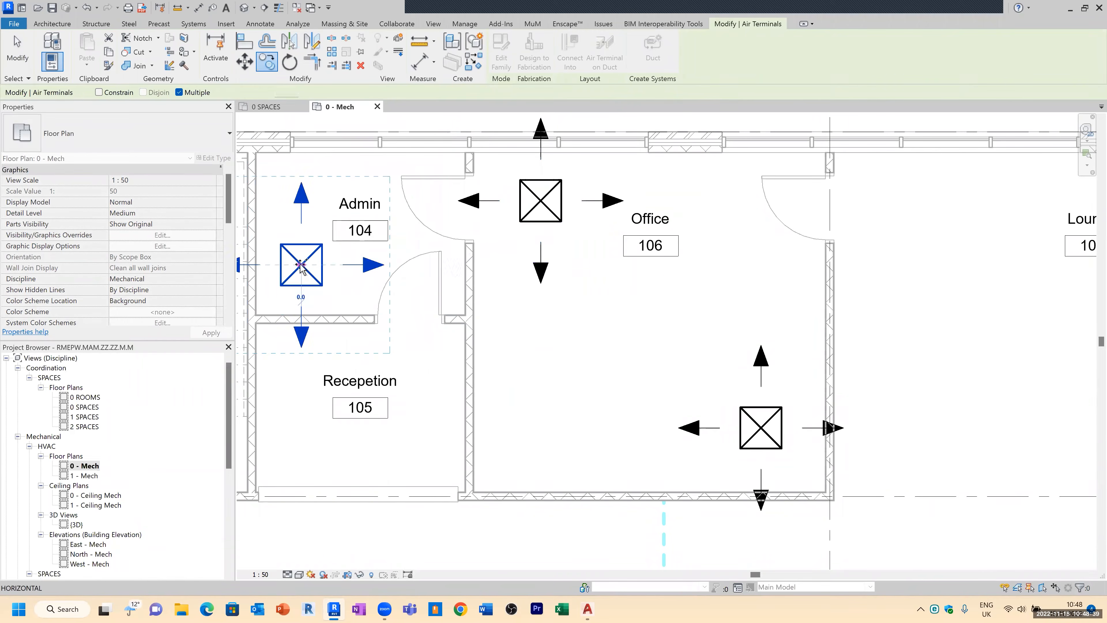
pyautogui.press('Escape')
# Step: Align the Admin supply diffuser's centreline with the upper Office diffuser's horizontal centreline
pyautogui.click(315, 262)
pyautogui.press('Escape')
pyautogui.click(725, 23)
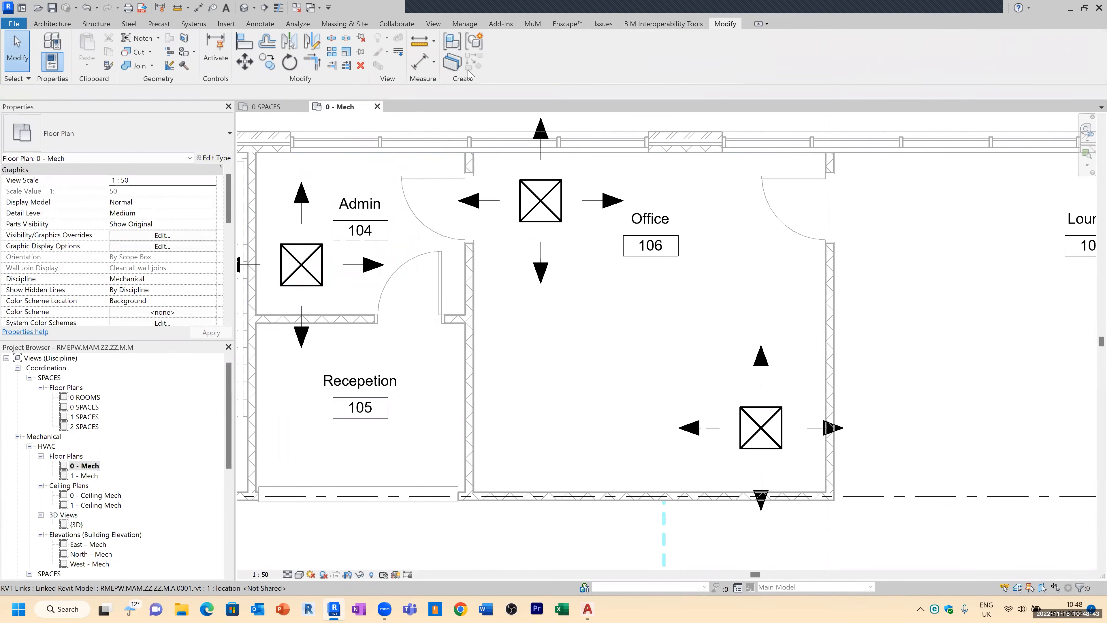
pyautogui.click(255, 48)
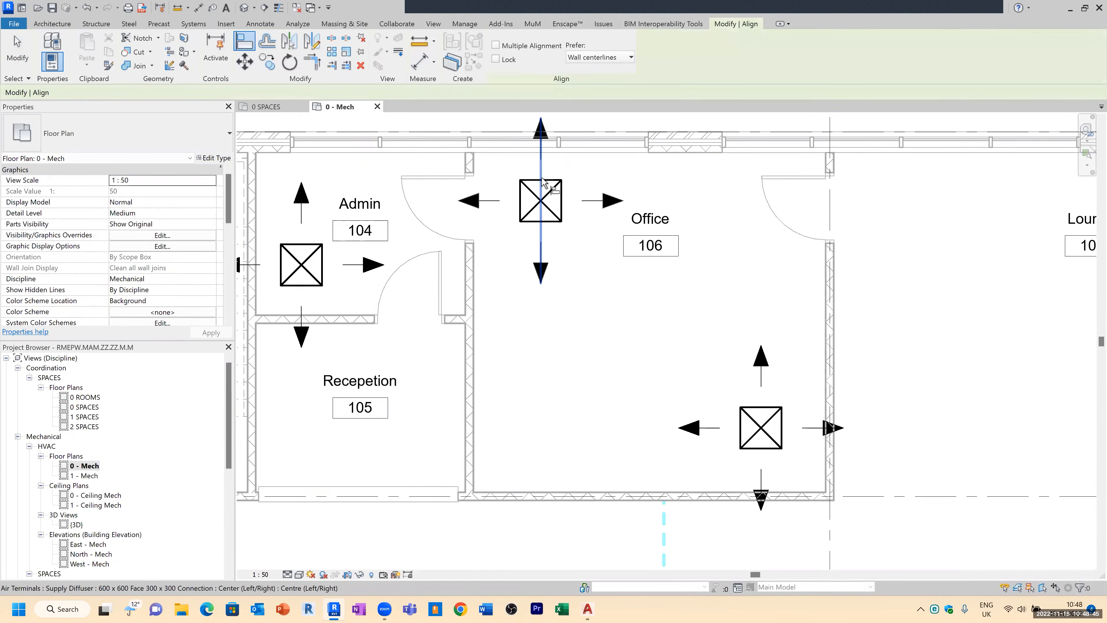
pyautogui.click(532, 201)
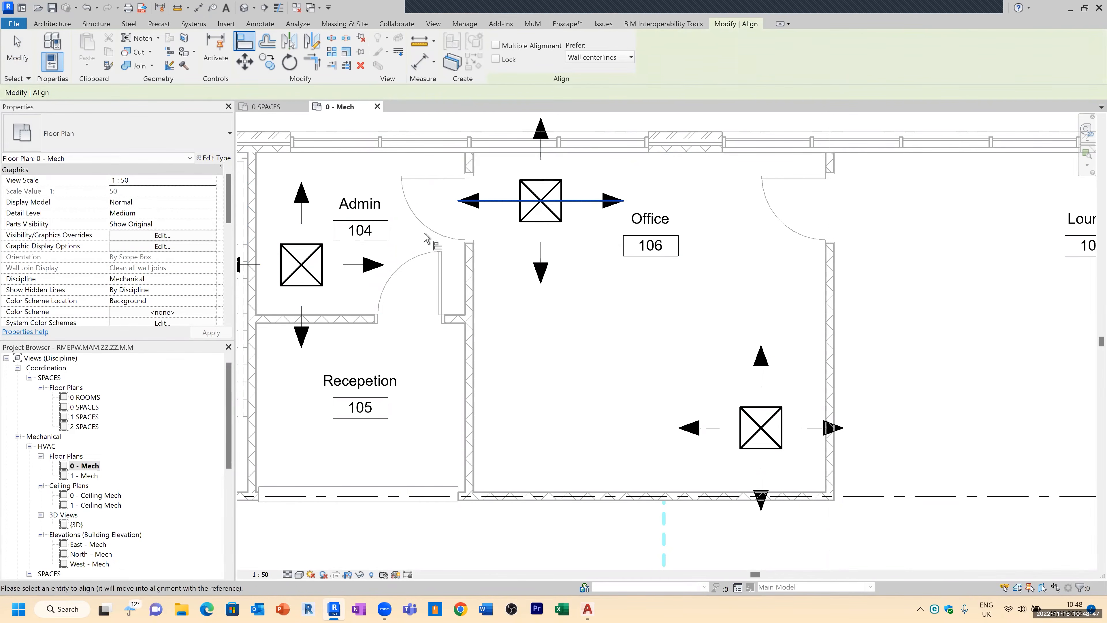
pyautogui.click(323, 265)
pyautogui.press('Escape')
# Step: Move the Admin space tag down clear of the diffuser
pyautogui.press('Escape')
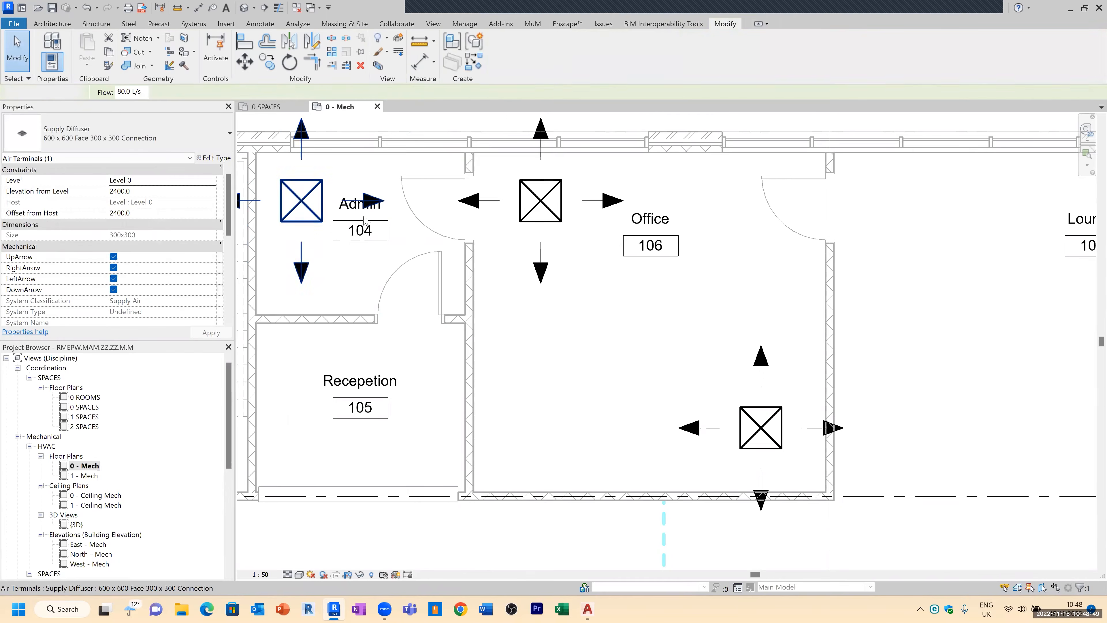
pyautogui.click(365, 231)
pyautogui.moveTo(360, 240); pyautogui.dragTo(361, 287)
pyautogui.press('Escape')
pyautogui.scroll(-1, 409, 370)
pyautogui.moveTo(409, 370); pyautogui.dragTo(486, 315, button='middle')
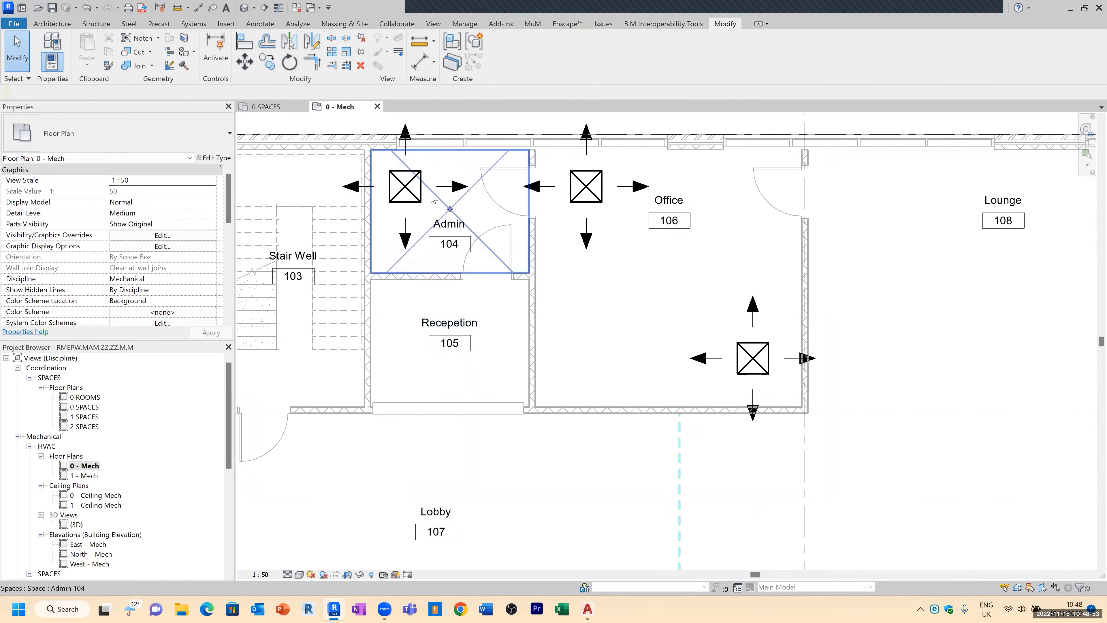
# Step: Copy the Admin supply diffuser into the Reception space
pyautogui.click(425, 178)
pyautogui.press('c')
pyautogui.press('o')
pyautogui.click(404, 177)
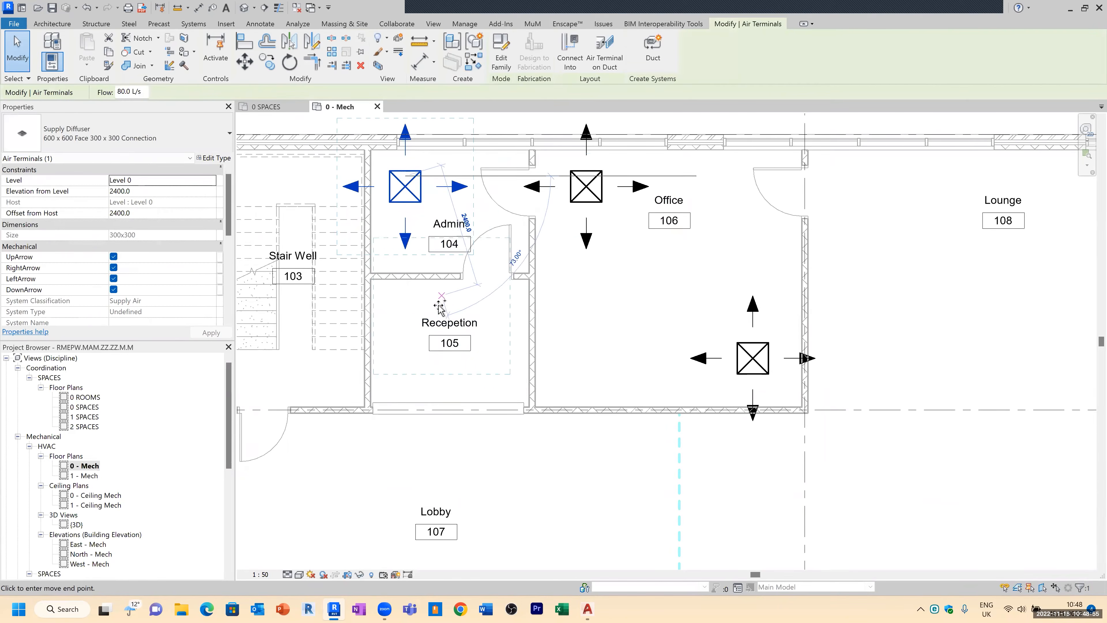
pyautogui.scroll(2, 437, 307)
pyautogui.click(387, 322)
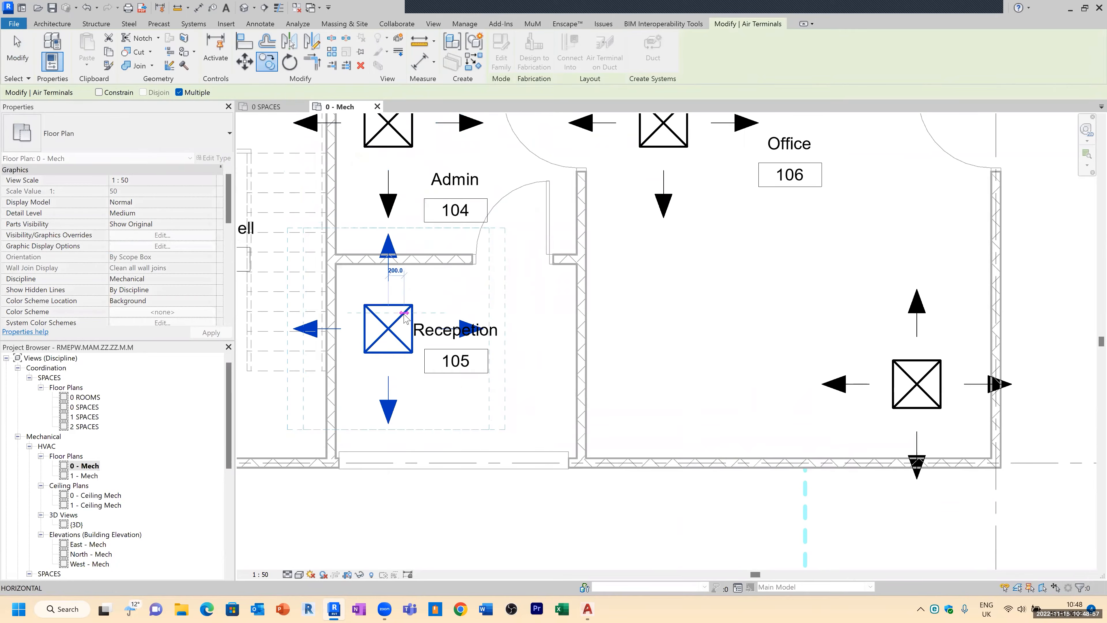
pyautogui.press('Escape')
pyautogui.press('Escape')
# Step: Duplicate the Admin diffuser's type as a new type named 400 x 400 Face 200 x 200 Connection
pyautogui.scroll(-1, 409, 237)
pyautogui.moveTo(414, 266); pyautogui.dragTo(435, 313, button='middle')
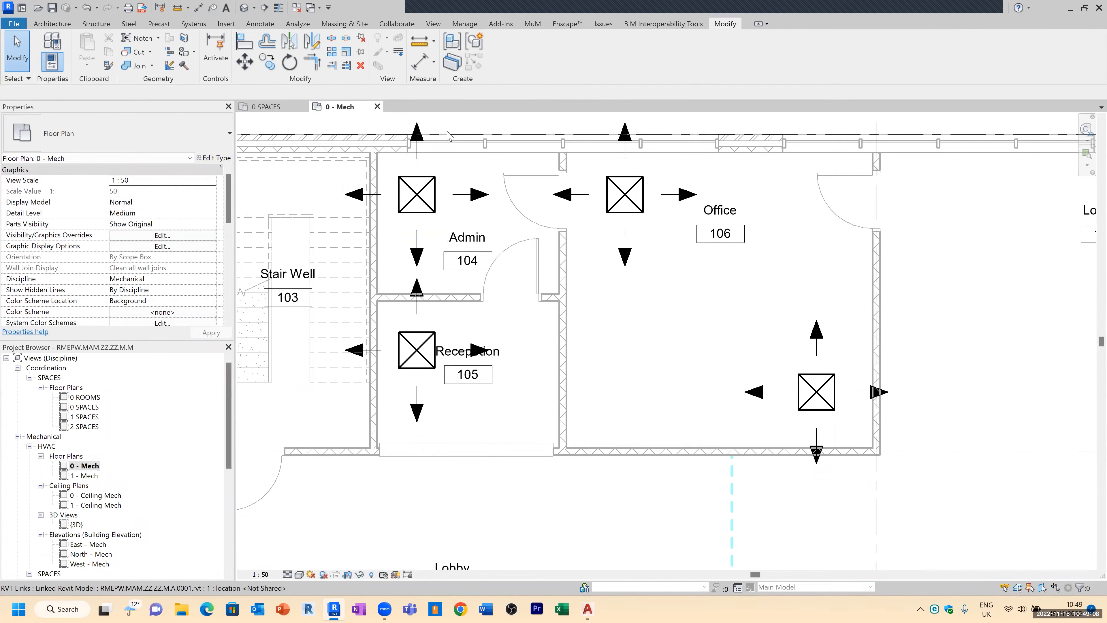
pyautogui.scroll(2, 412, 205)
pyautogui.click(412, 205)
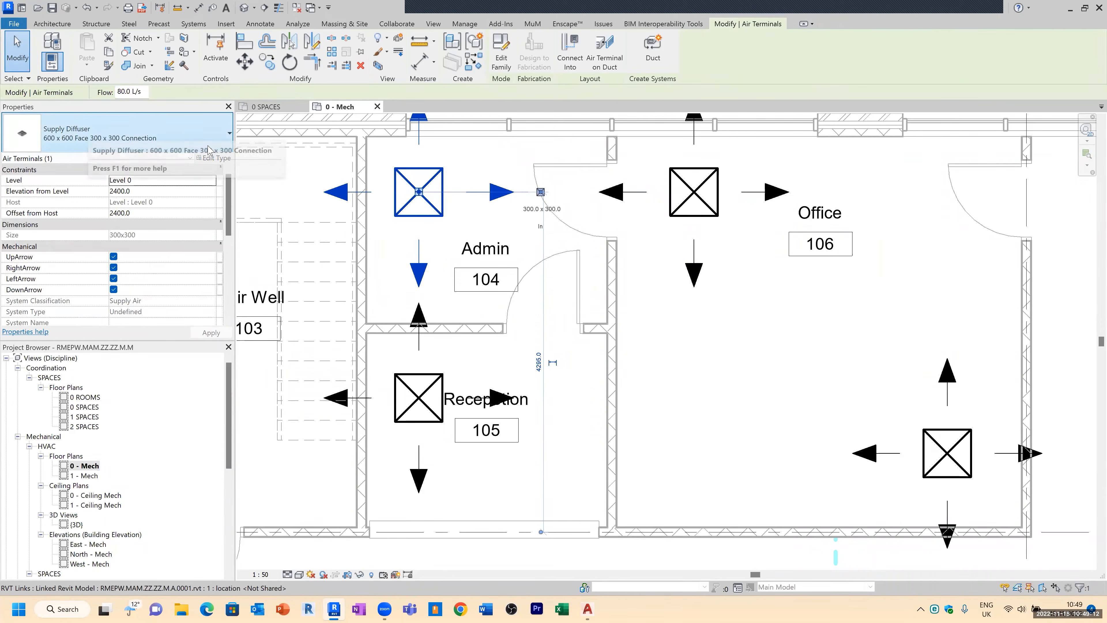
pyautogui.click(214, 158)
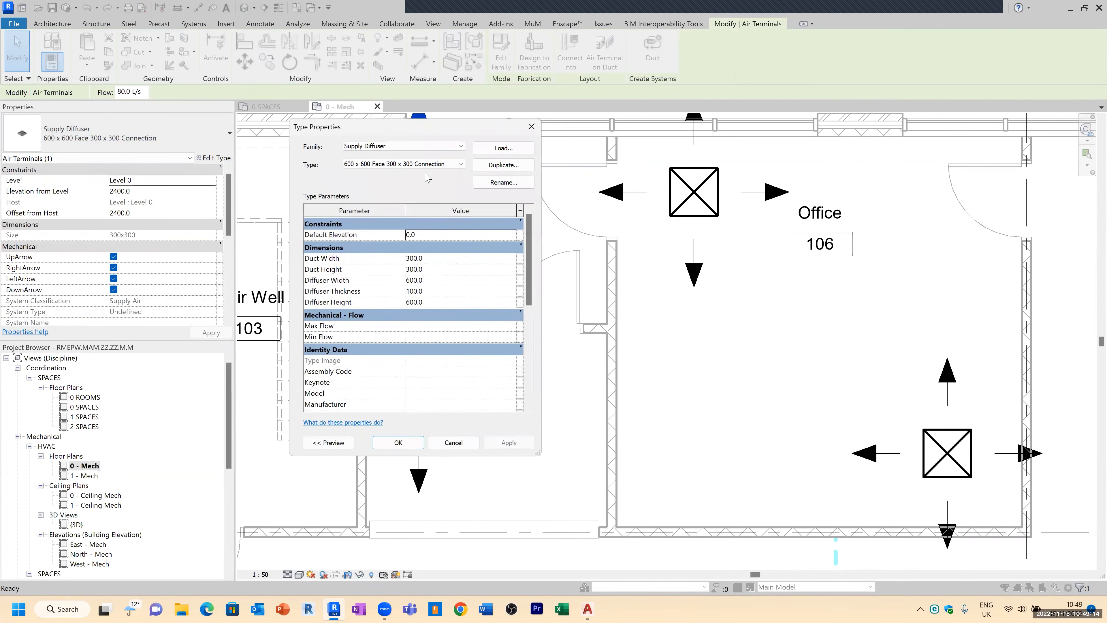
pyautogui.click(504, 165)
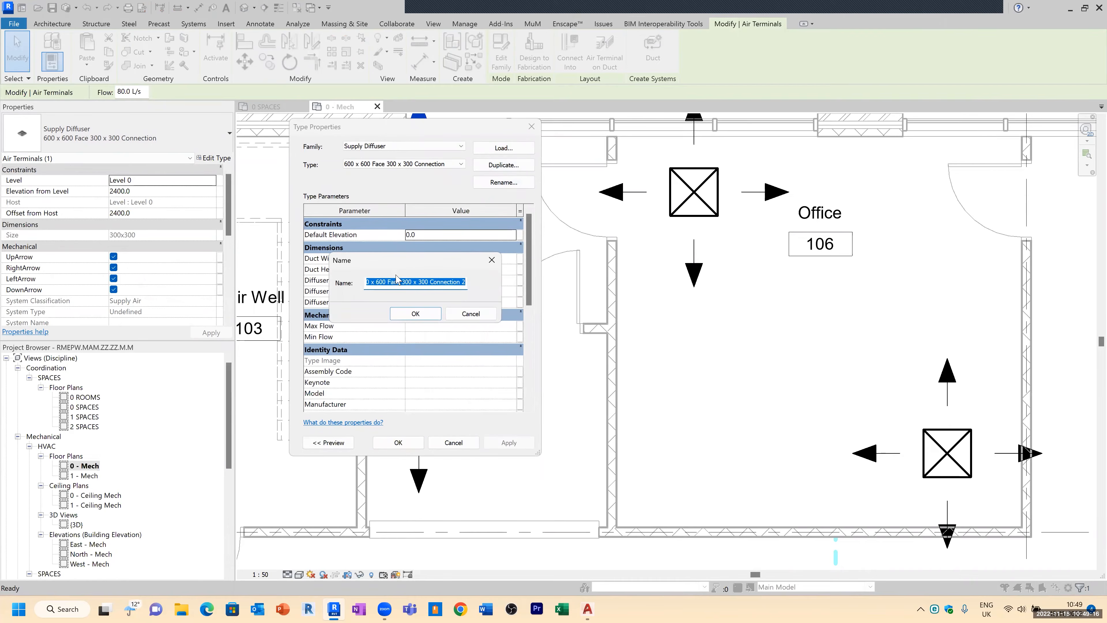
pyautogui.click(385, 281)
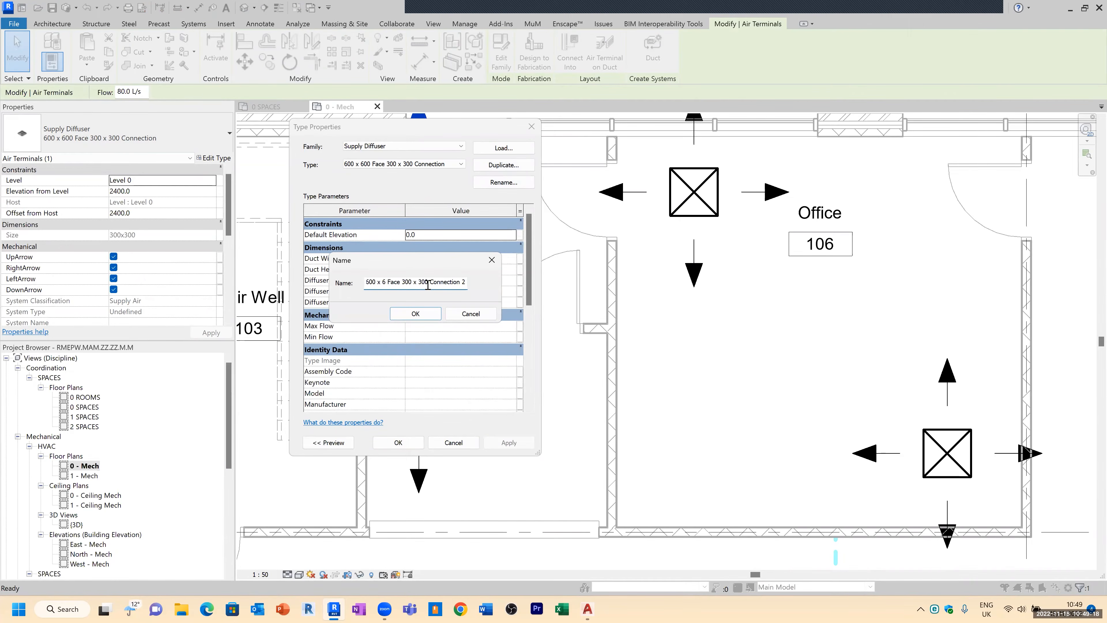
pyautogui.press('BackSpace')
pyautogui.write('400')
pyautogui.press('Home')
pyautogui.press('End')
pyautogui.press('Home')
pyautogui.press('Delete')
pyautogui.write('4')
pyautogui.write('200')
pyautogui.press('BackSpace')
pyautogui.press('BackSpace')
pyautogui.press('BackSpace')
pyautogui.write('200')
pyautogui.press('End')
pyautogui.press('BackSpace')
pyautogui.press('BackSpace')
pyautogui.click(438, 317)
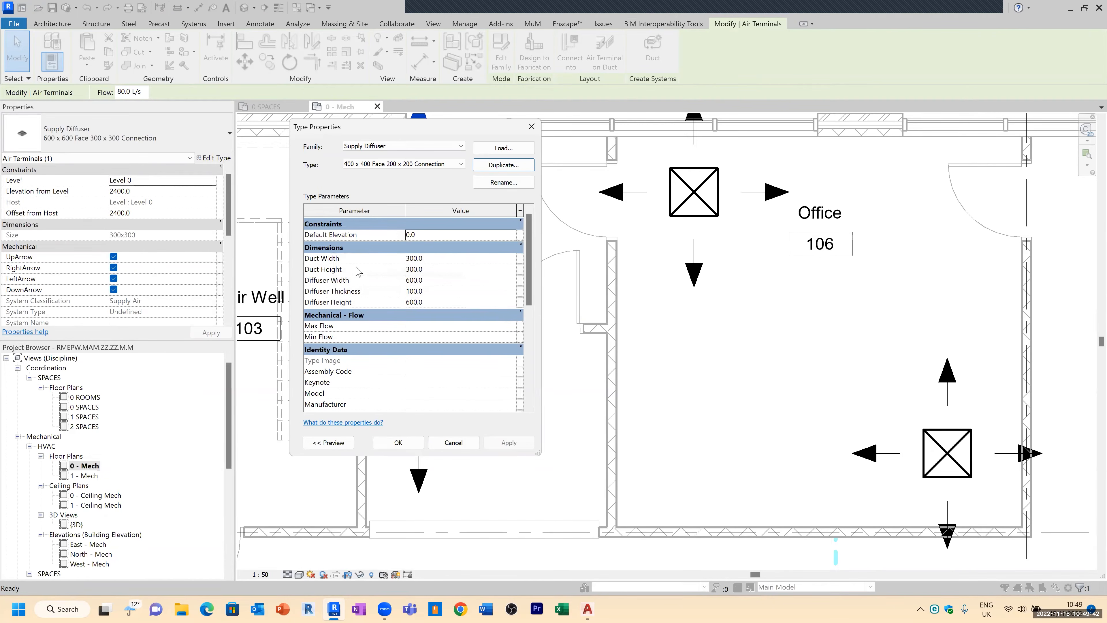
# Step: Set the new type's duct width and height to 200 and diffuser width and height to 400
pyautogui.click(432, 257)
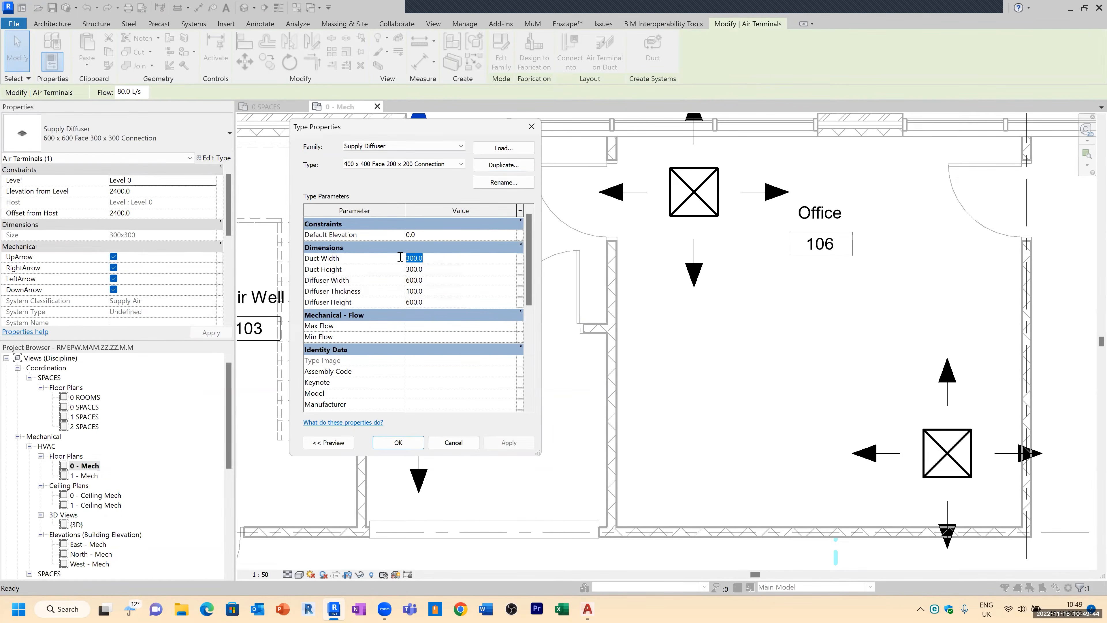
pyautogui.write('20')
pyautogui.click(442, 283)
pyautogui.write('40')
pyautogui.click(439, 302)
pyautogui.write('1')
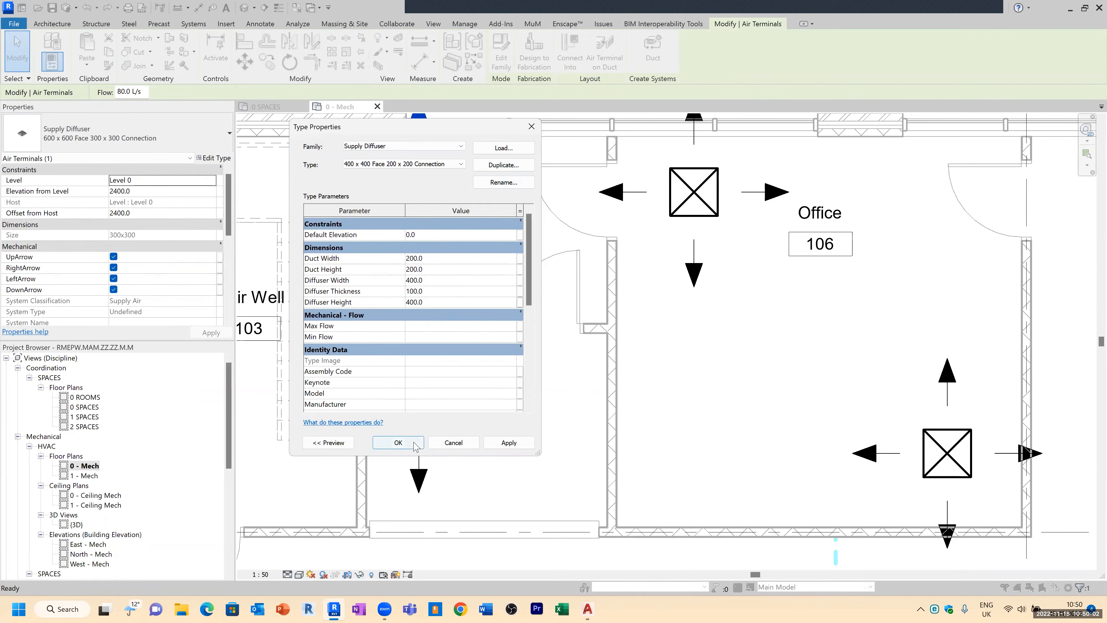
pyautogui.click(398, 442)
pyautogui.press('Escape')
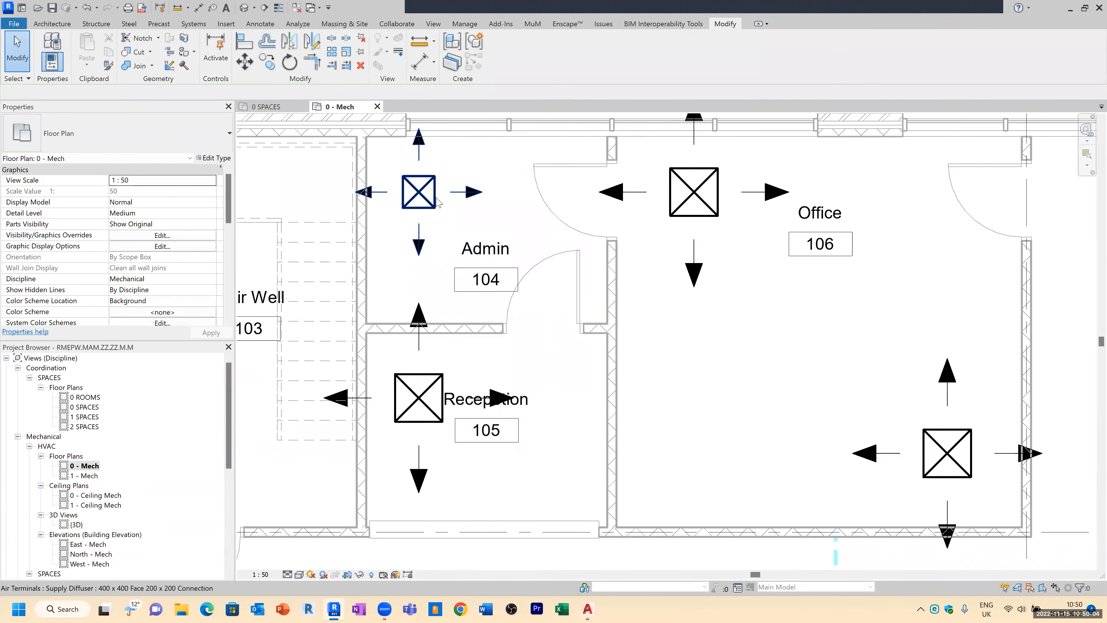
# Step: Change the Reception diffuser to the 400 x 400 Face 200 x 200 Connection type
pyautogui.click(440, 388)
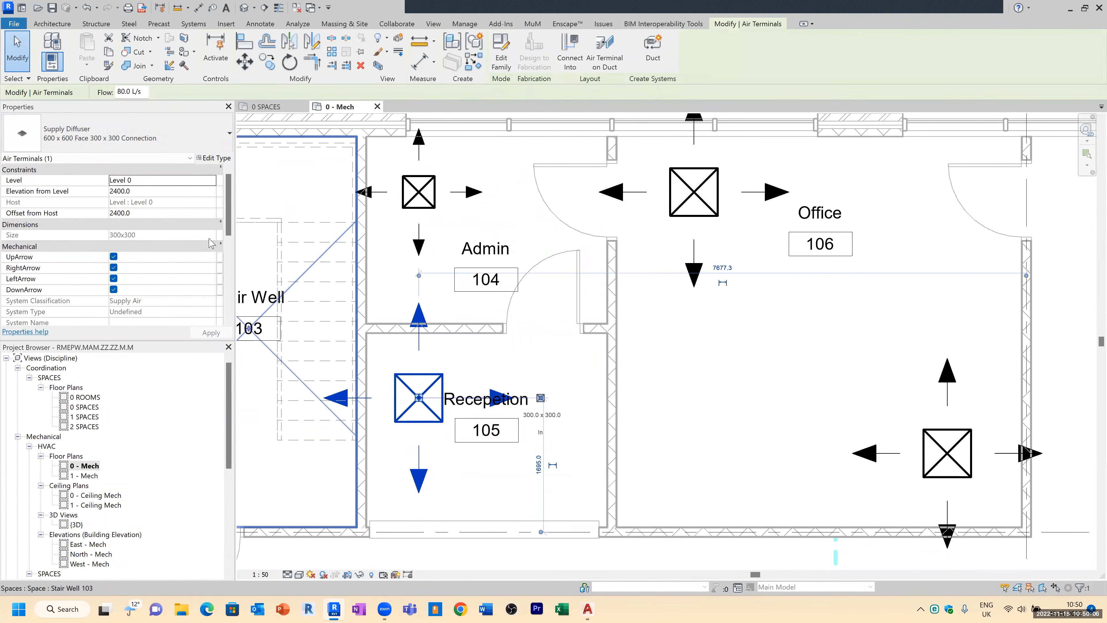
pyautogui.click(140, 144)
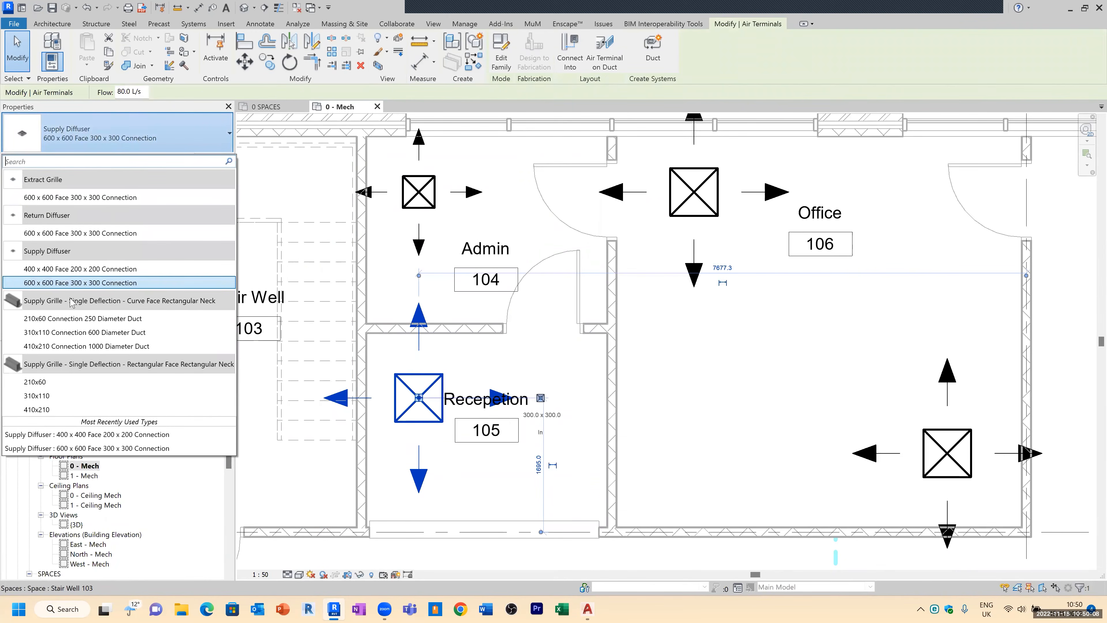
pyautogui.click(106, 269)
pyautogui.scroll(-3, 304, 150)
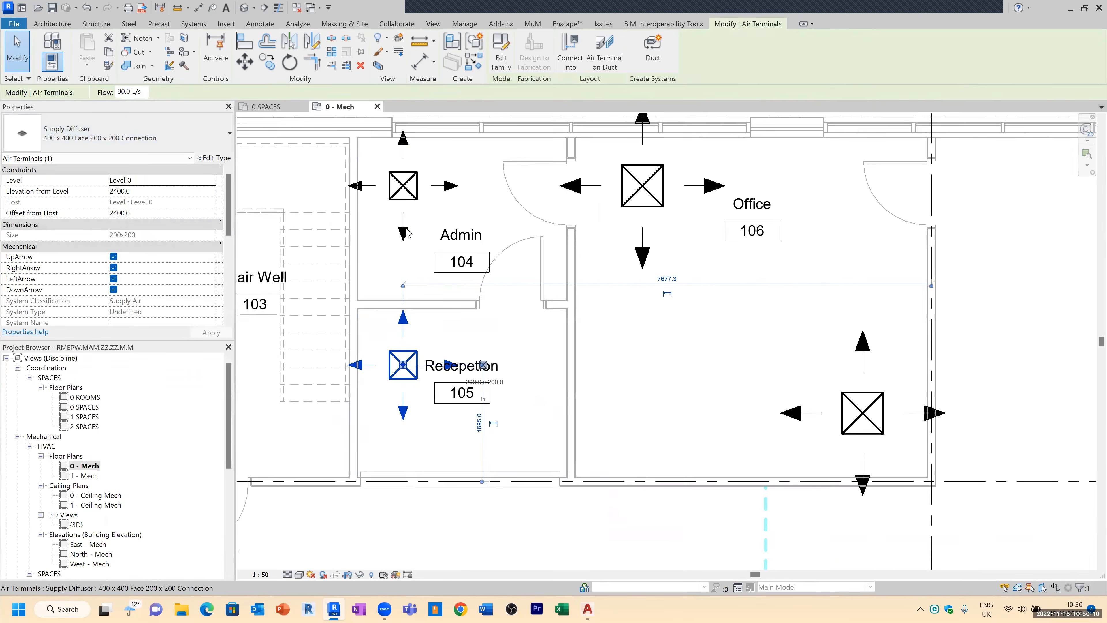
pyautogui.press('Escape')
# Step: Correct the Reception space tag's name spelling to Reception
pyautogui.click(433, 314)
pyautogui.moveTo(421, 349); pyautogui.dragTo(412, 382)
pyautogui.scroll(5, 411, 362)
pyautogui.press('Escape')
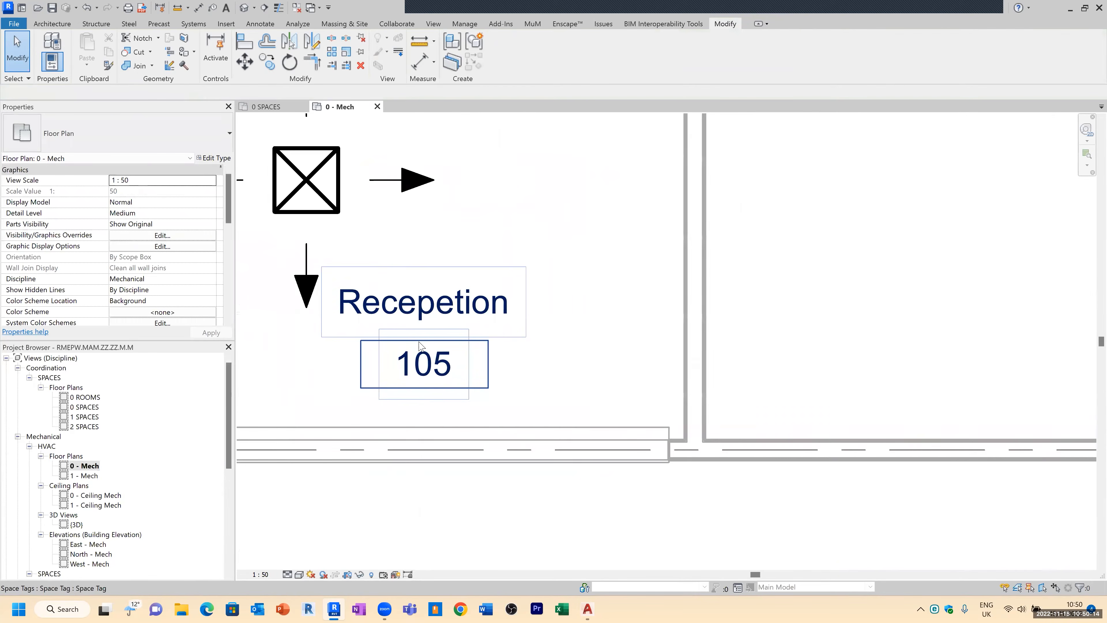
pyautogui.click(422, 313)
pyautogui.click(422, 312)
pyautogui.click(422, 313)
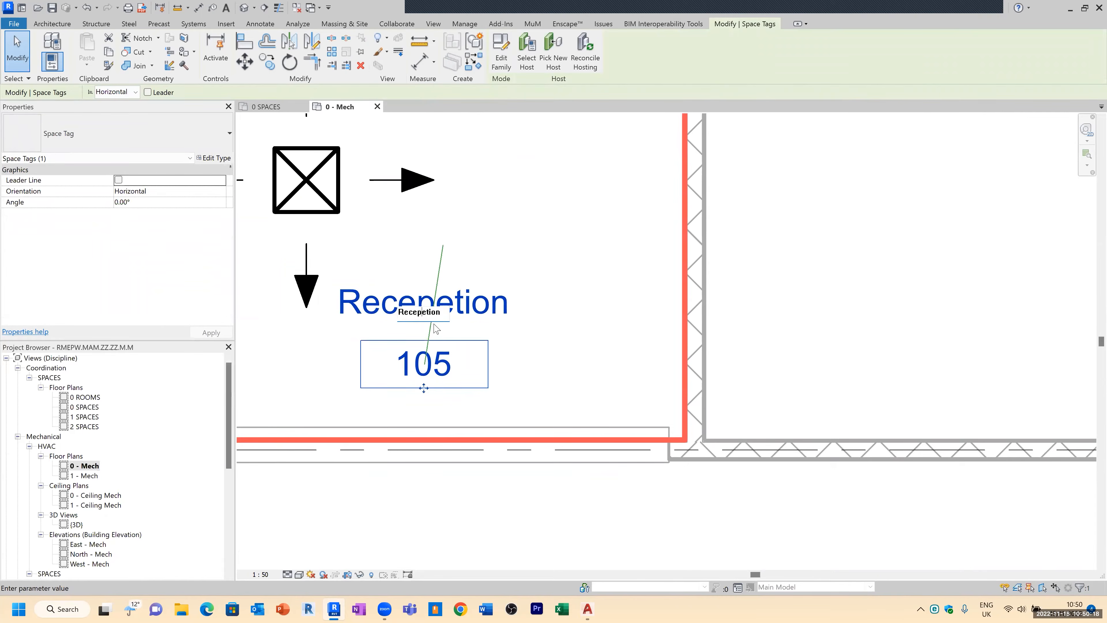
pyautogui.write('T')
pyautogui.press('Delete')
pyautogui.click(515, 364)
pyautogui.scroll(-5, 479, 362)
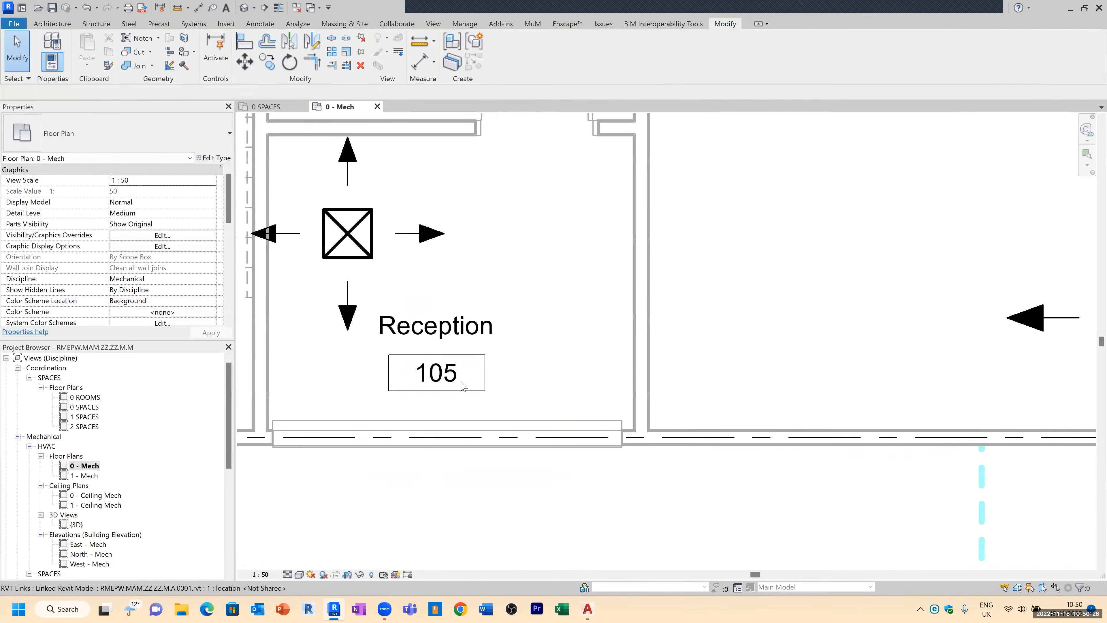
# Step: Copy the lower Office supply diffuser into the Lobby space
pyautogui.scroll(-3, 623, 136)
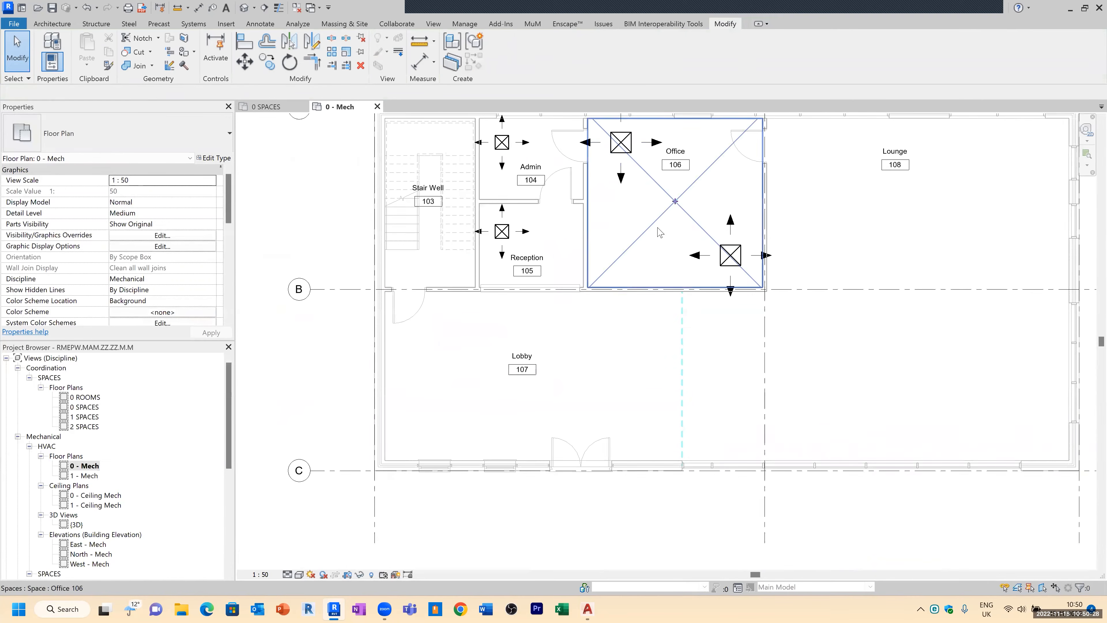
pyautogui.moveTo(665, 229); pyautogui.dragTo(637, 270, button='middle')
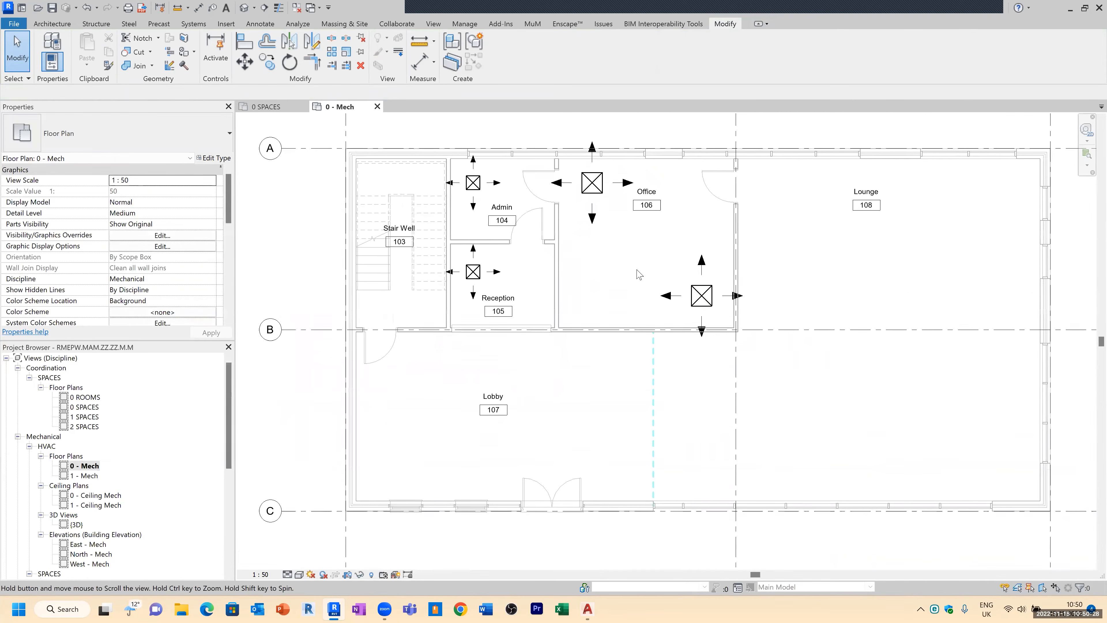
pyautogui.click(703, 295)
pyautogui.press('c')
pyautogui.press('o')
pyautogui.click(701, 296)
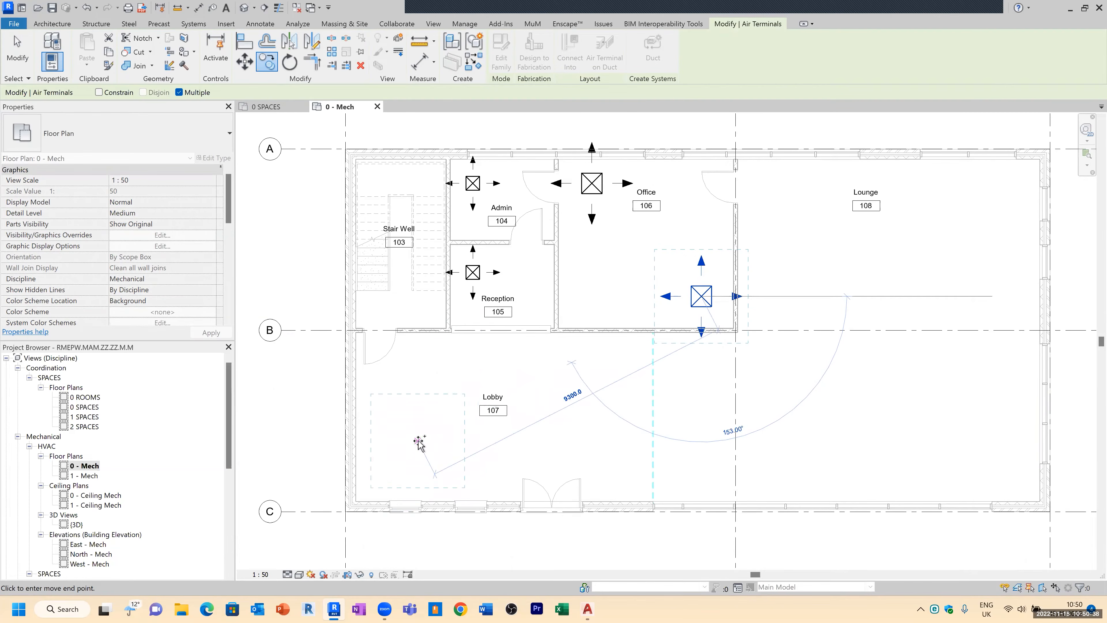
pyautogui.click(423, 381)
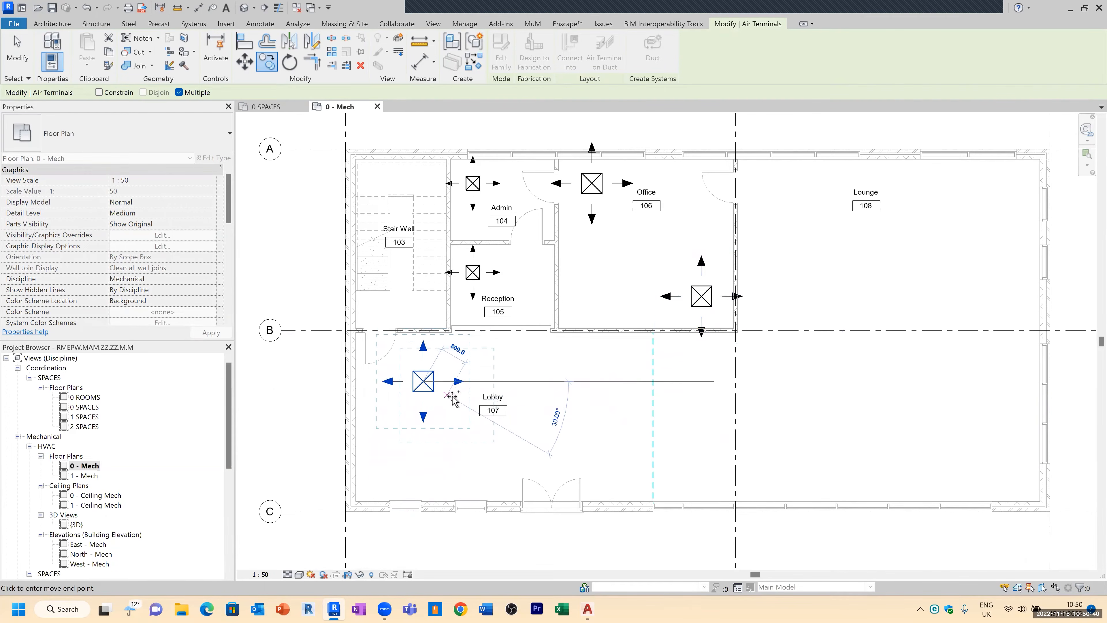
pyautogui.press('Escape')
# Step: Copy the Lobby diffuser with constrained placement three times across the Lobby and once into the Lounge
pyautogui.click(437, 387)
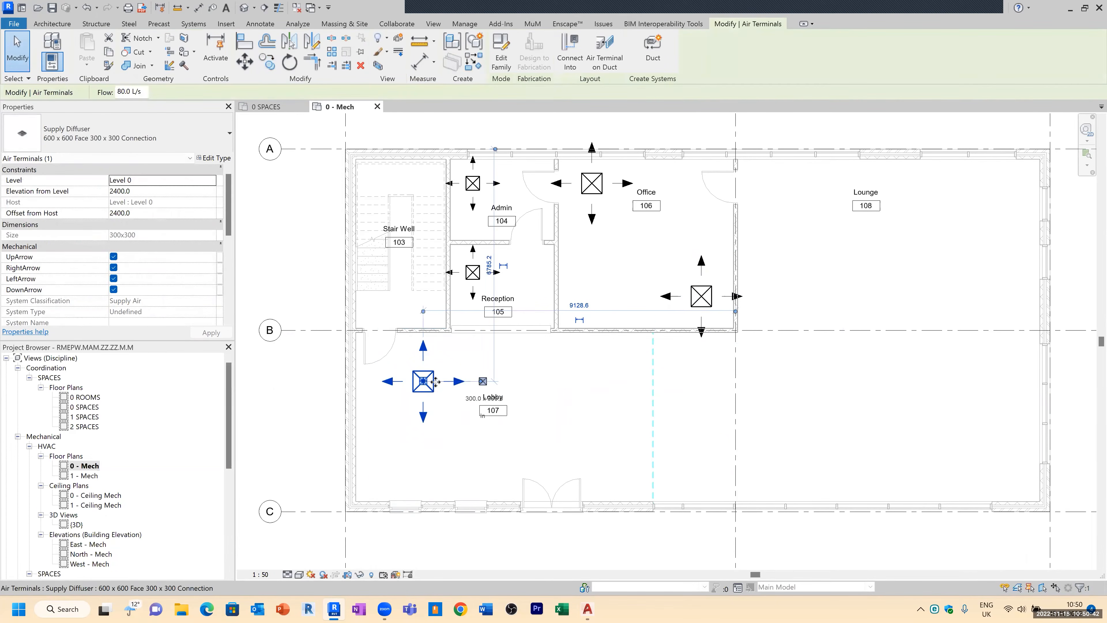
pyautogui.press('c')
pyautogui.press('c')
pyautogui.click(423, 381)
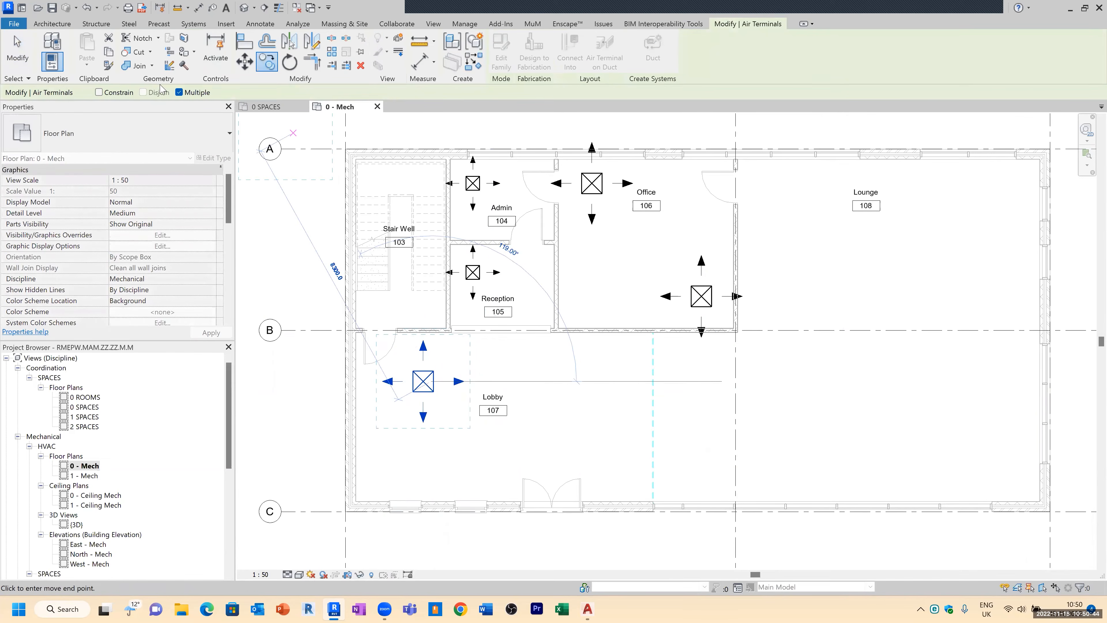
pyautogui.click(99, 92)
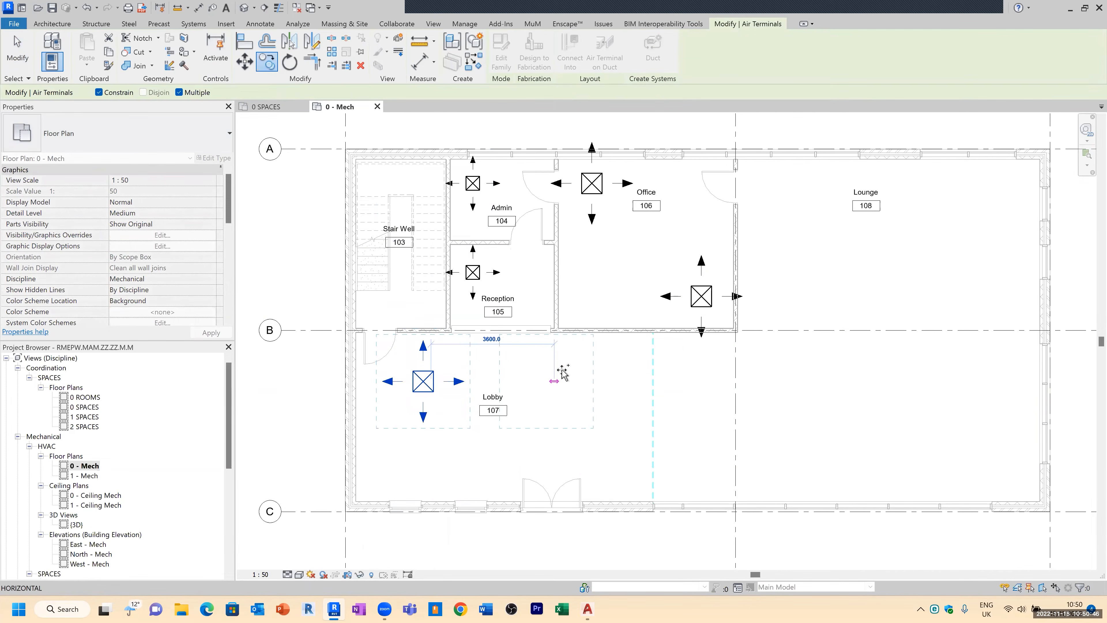
pyautogui.click(612, 375)
pyautogui.click(766, 377)
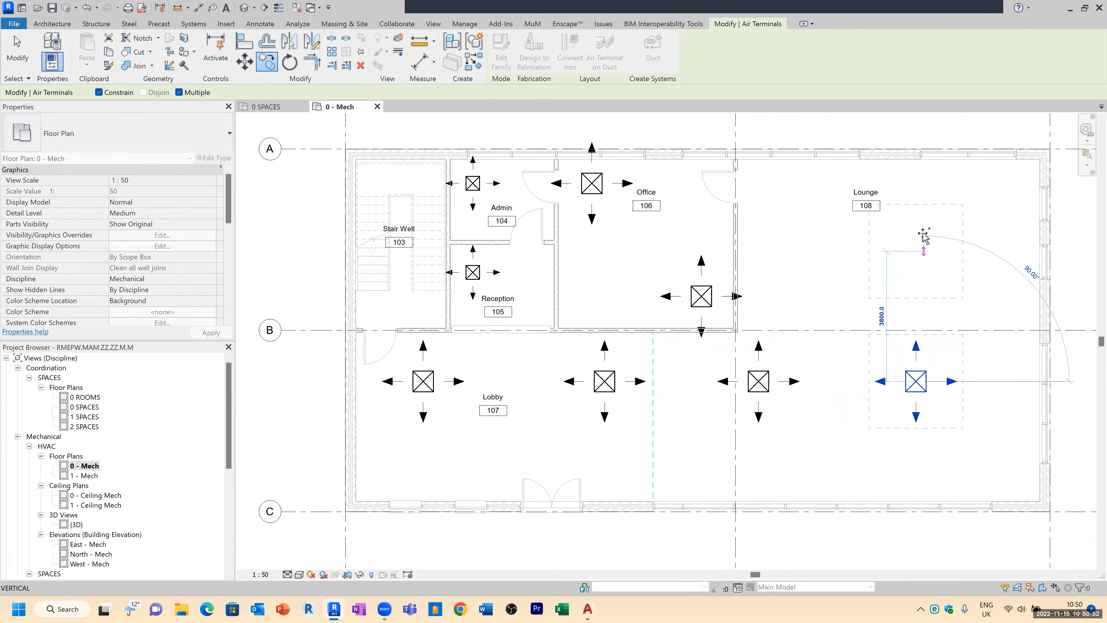
pyautogui.click(917, 206)
pyautogui.press('Escape')
pyautogui.press('Escape')
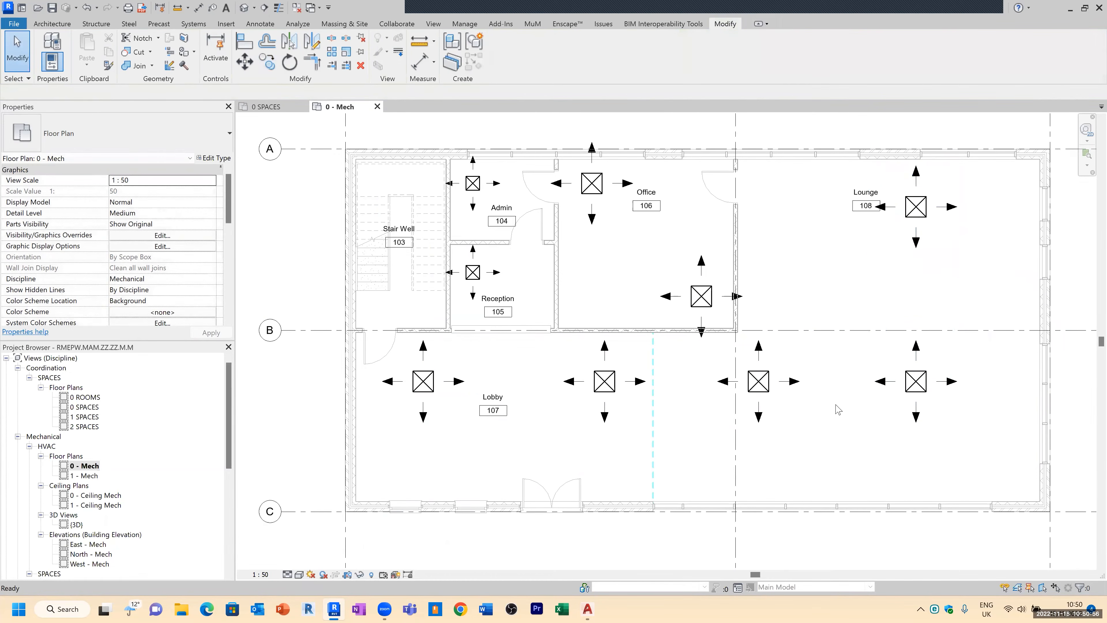
# Step: Review the Lobby space's supply airflow properties
pyautogui.click(539, 426)
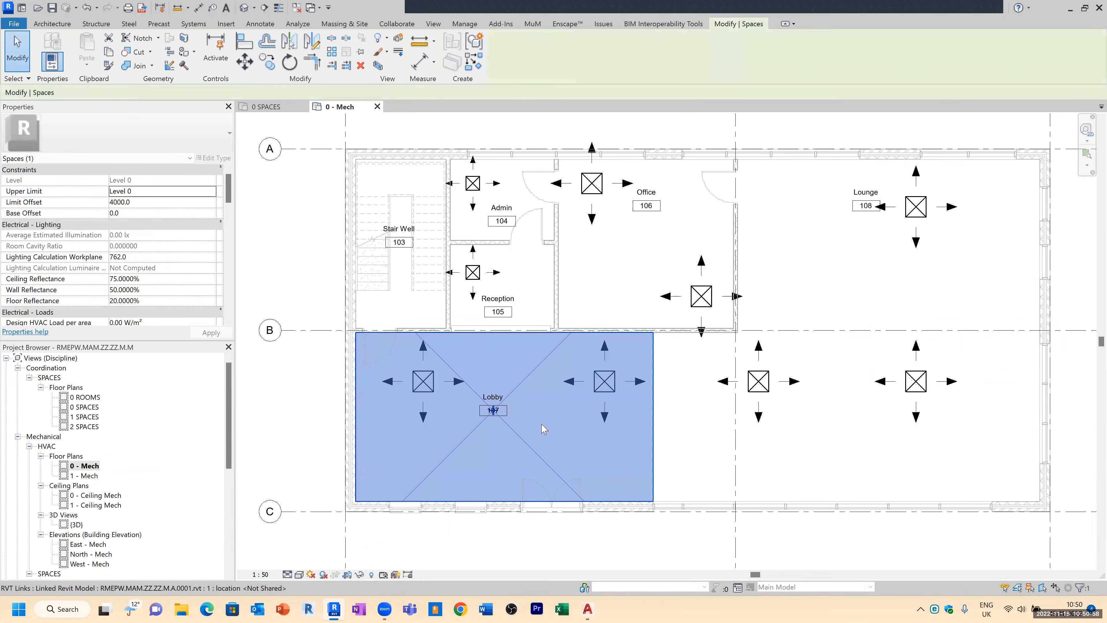
pyautogui.scroll(-3, 230, 208)
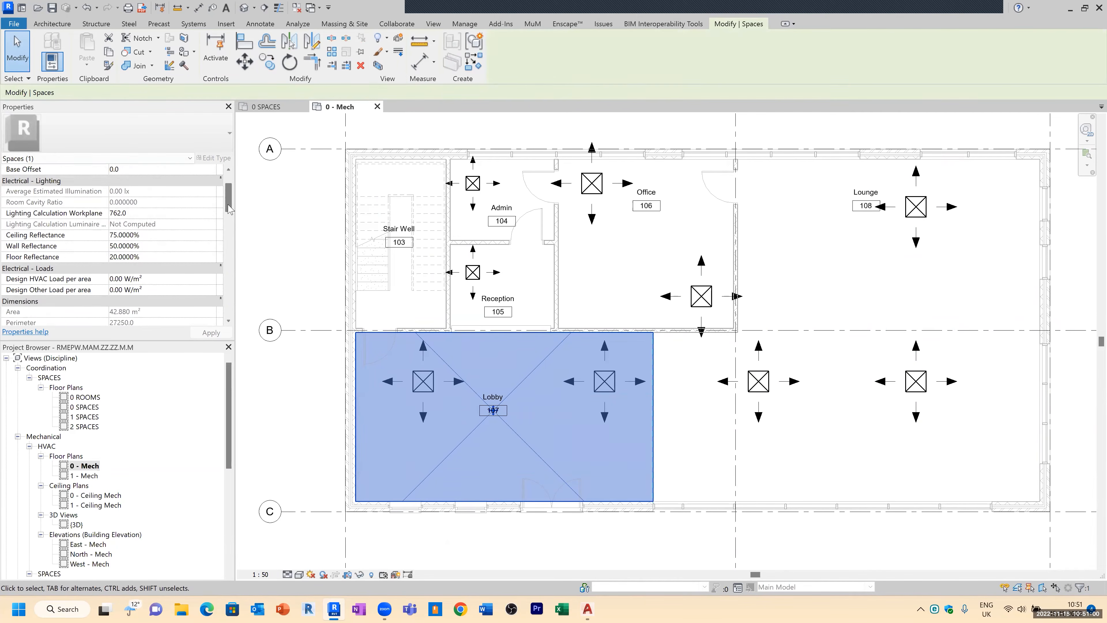
pyautogui.scroll(-1, 230, 231)
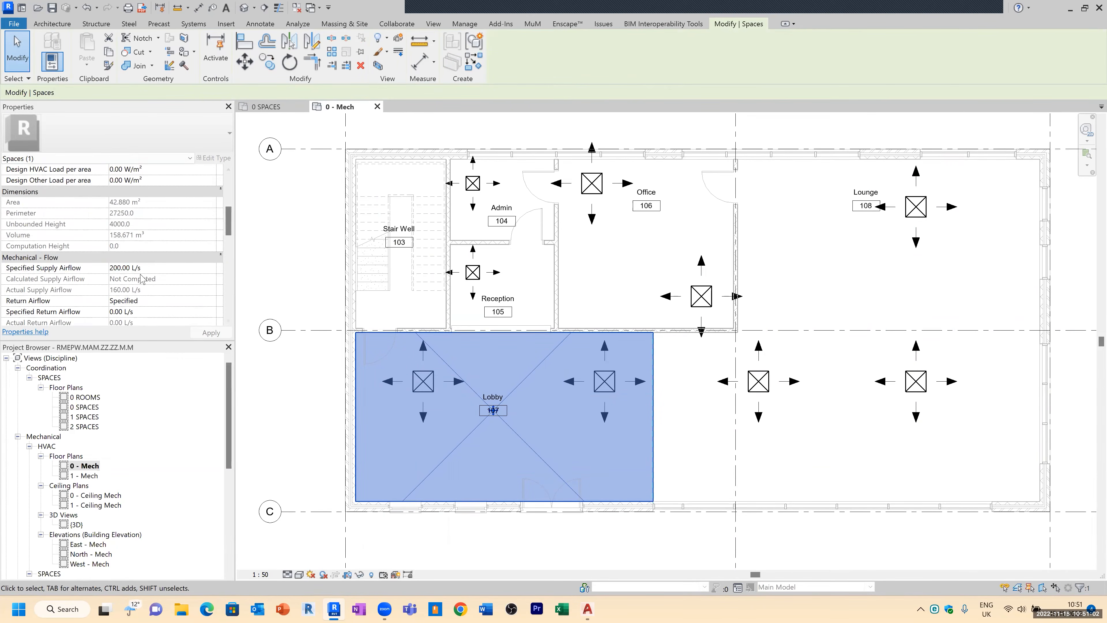
pyautogui.press('Escape')
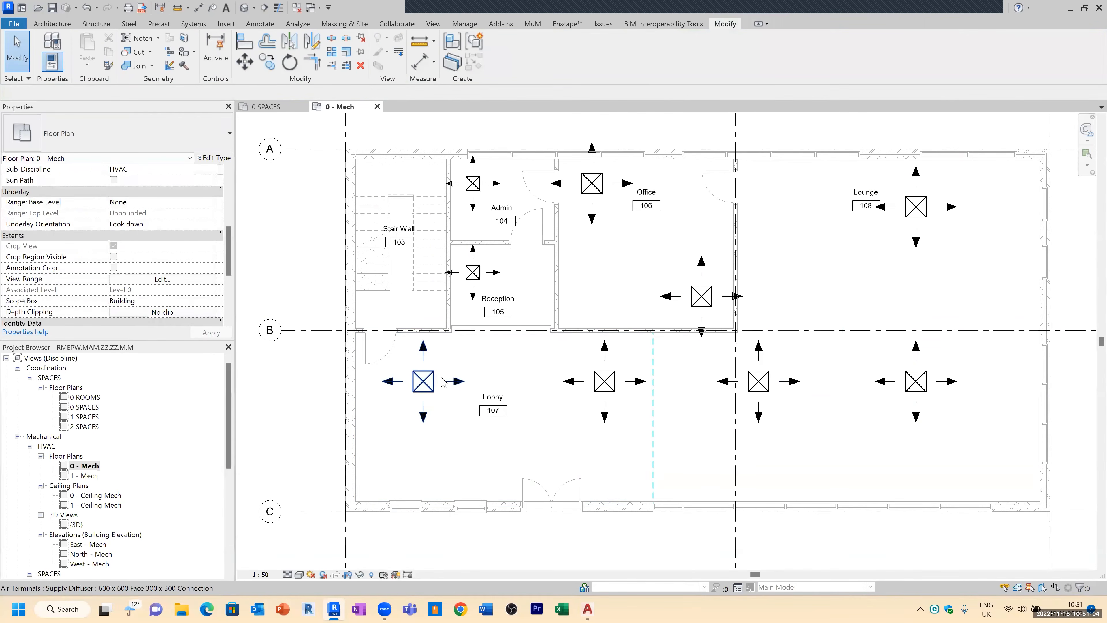
# Step: Set the flow of the two left Lobby supply diffusers to 100 L/s
pyautogui.click(482, 382)
pyautogui.keyDown('ctrl'); pyautogui.click(607, 384); pyautogui.keyUp('ctrl')
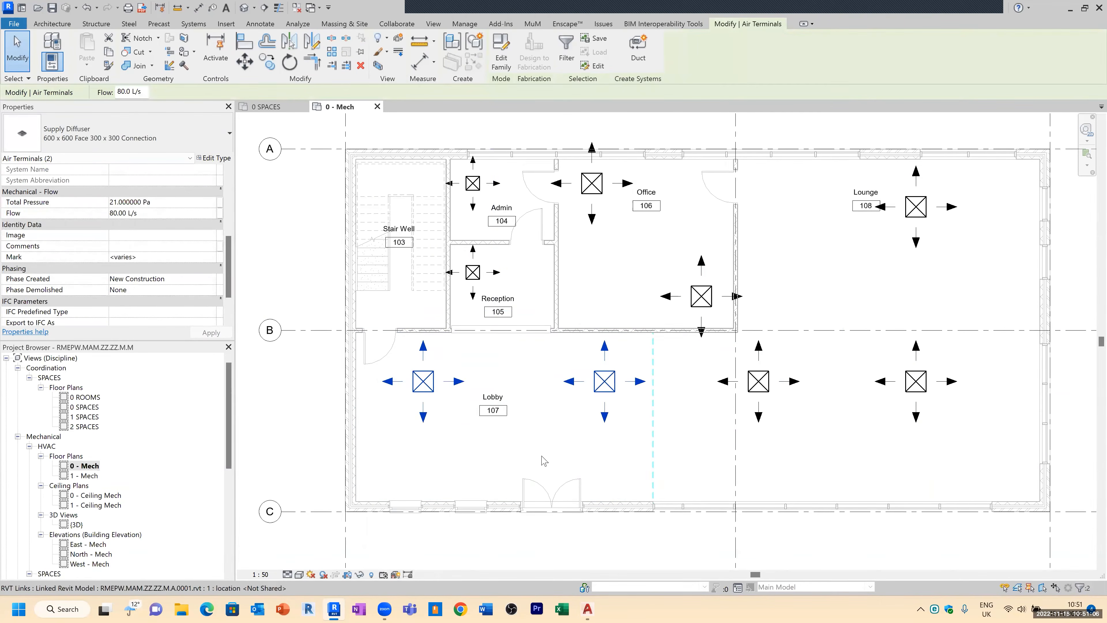
pyautogui.click(150, 213)
pyautogui.write('10')
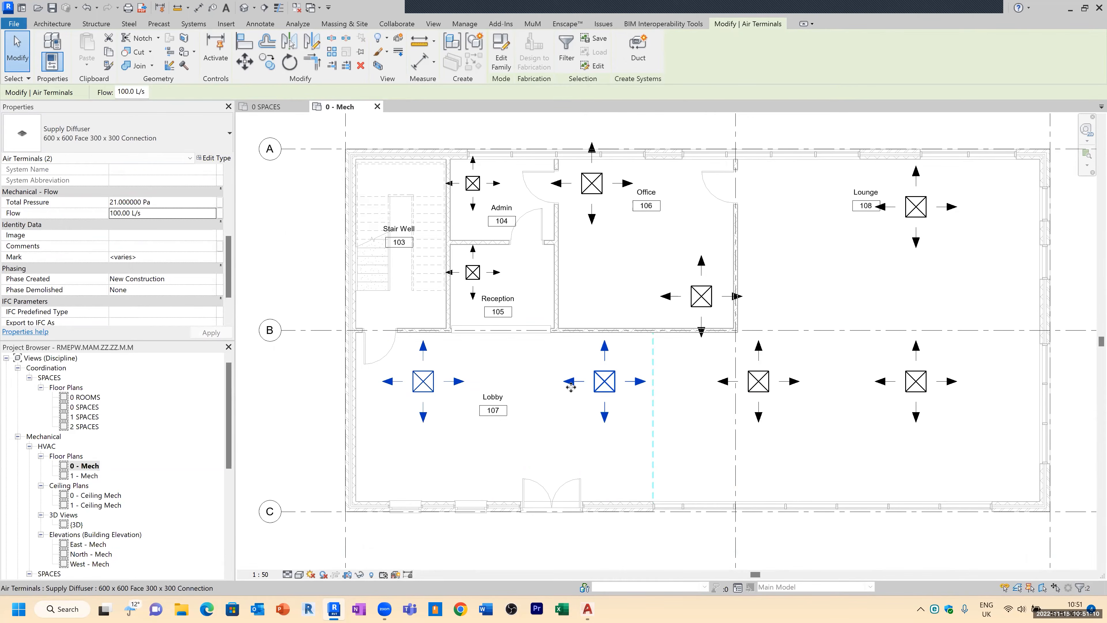
pyautogui.click(572, 403)
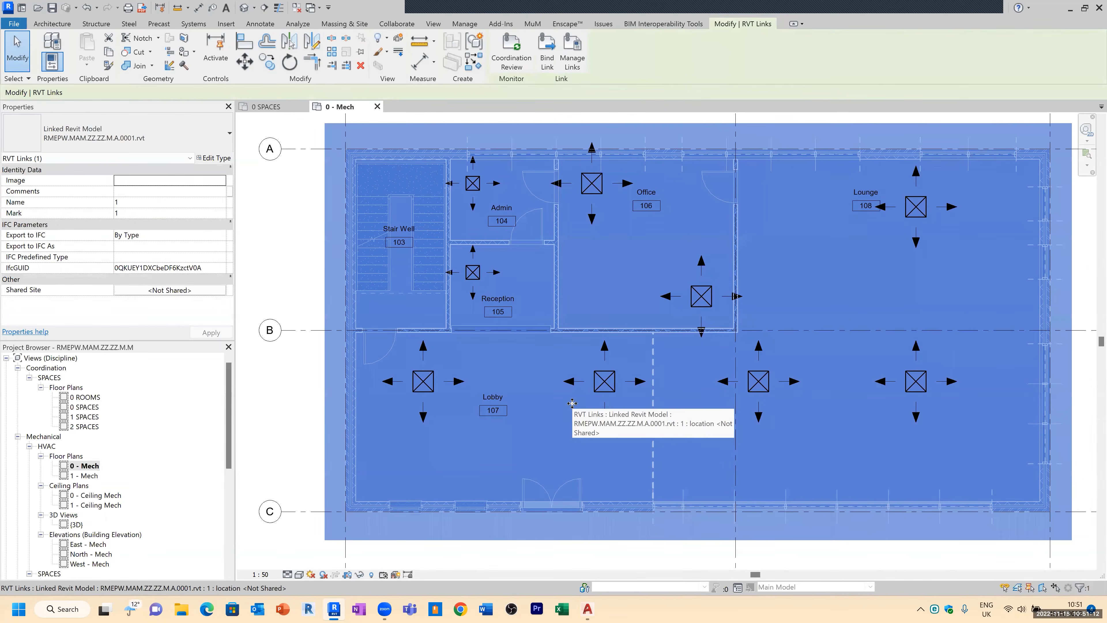
pyautogui.press('Escape')
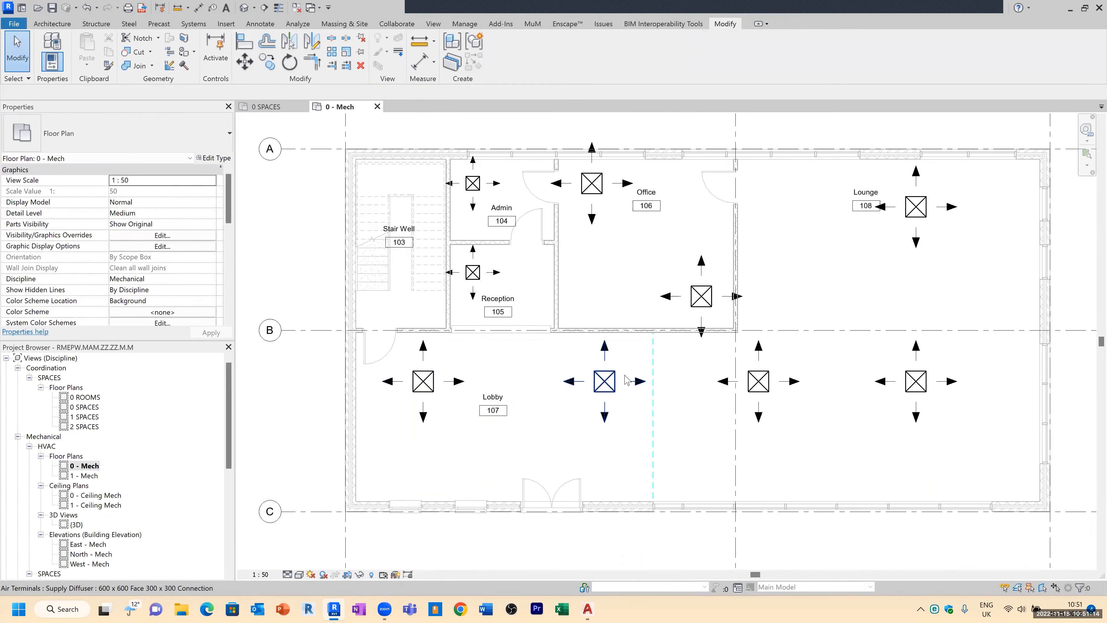
# Step: Check the Lounge space's specified supply airflow in its properties
pyautogui.click(817, 303)
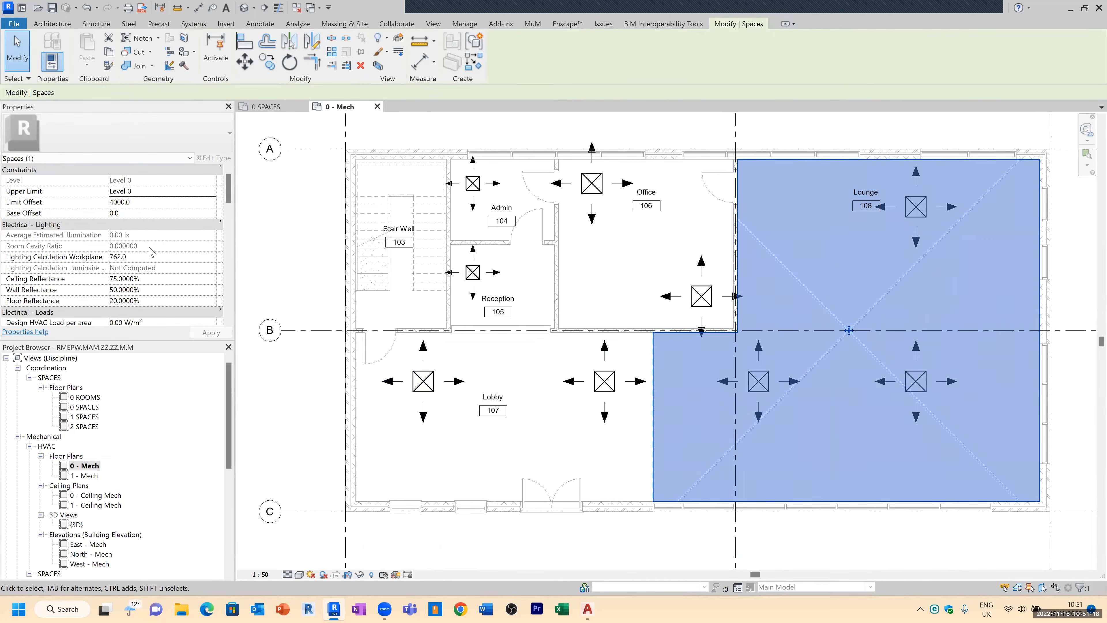
pyautogui.scroll(-5, 153, 255)
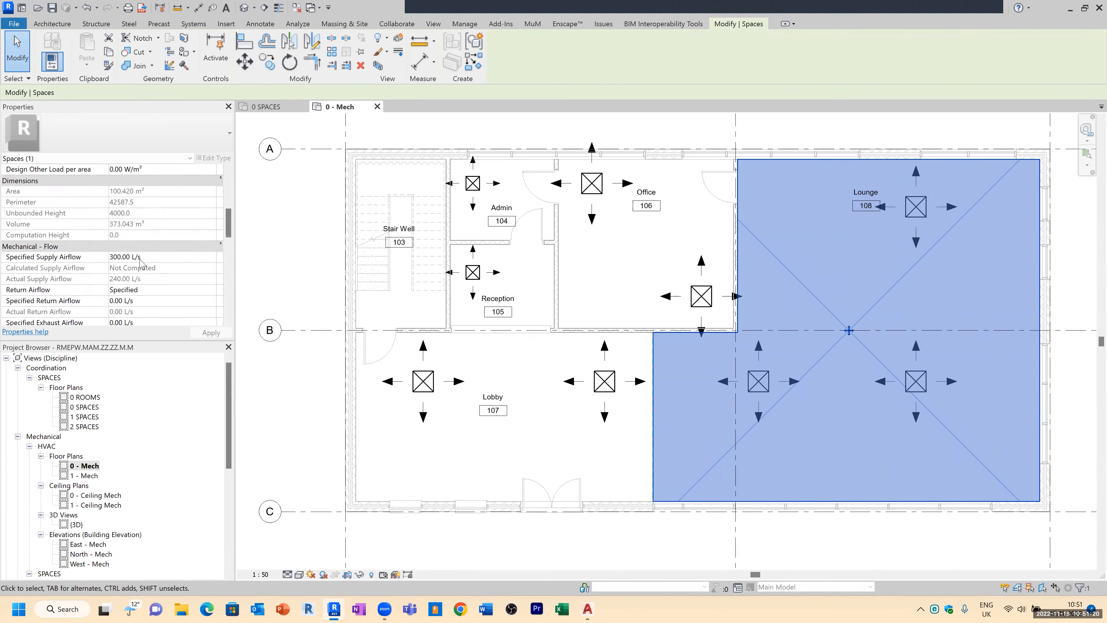
pyautogui.press('Escape')
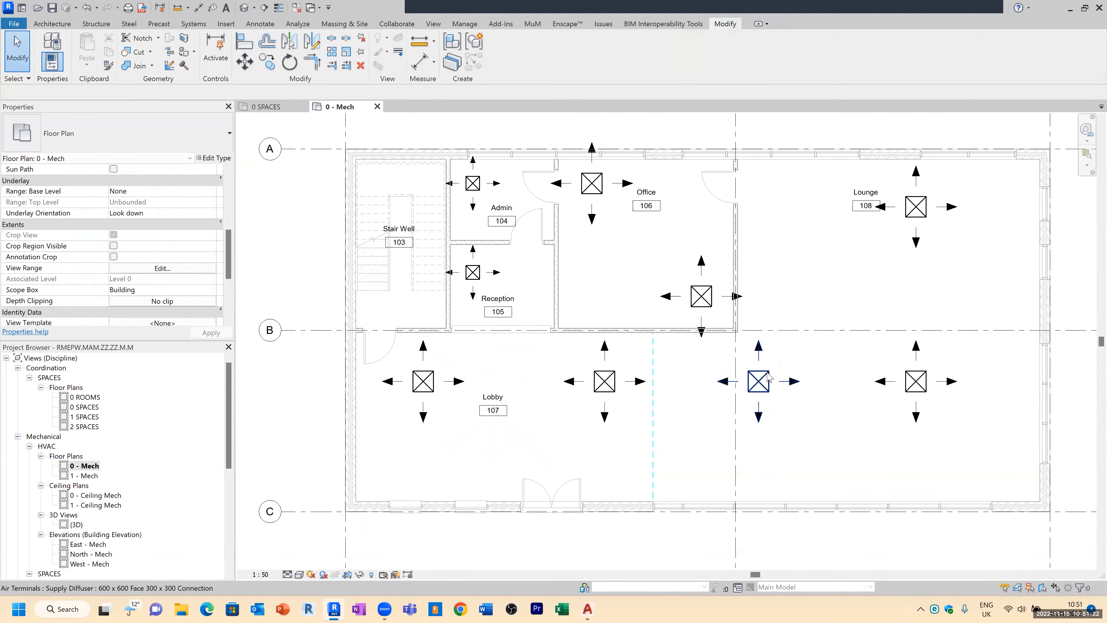
# Step: Set the flow of the two right Lobby diffusers and the Lounge diffuser to 100 L/s
pyautogui.click(769, 377)
pyautogui.keyDown('ctrl'); pyautogui.click(956, 382); pyautogui.keyUp('ctrl')
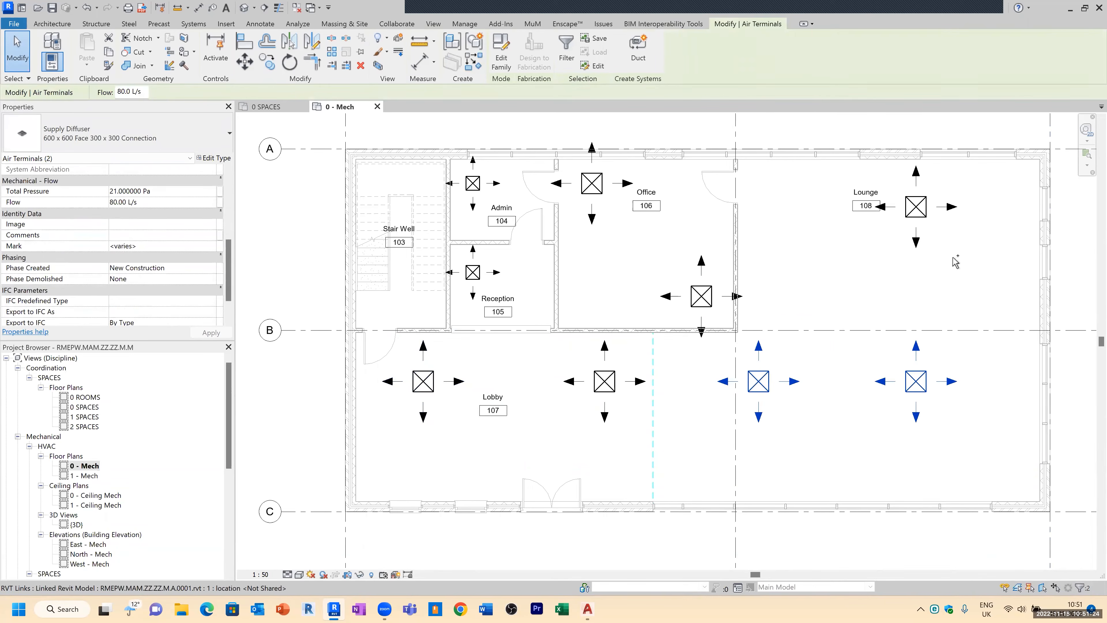
pyautogui.keyDown('ctrl'); pyautogui.click(937, 206); pyautogui.keyUp('ctrl')
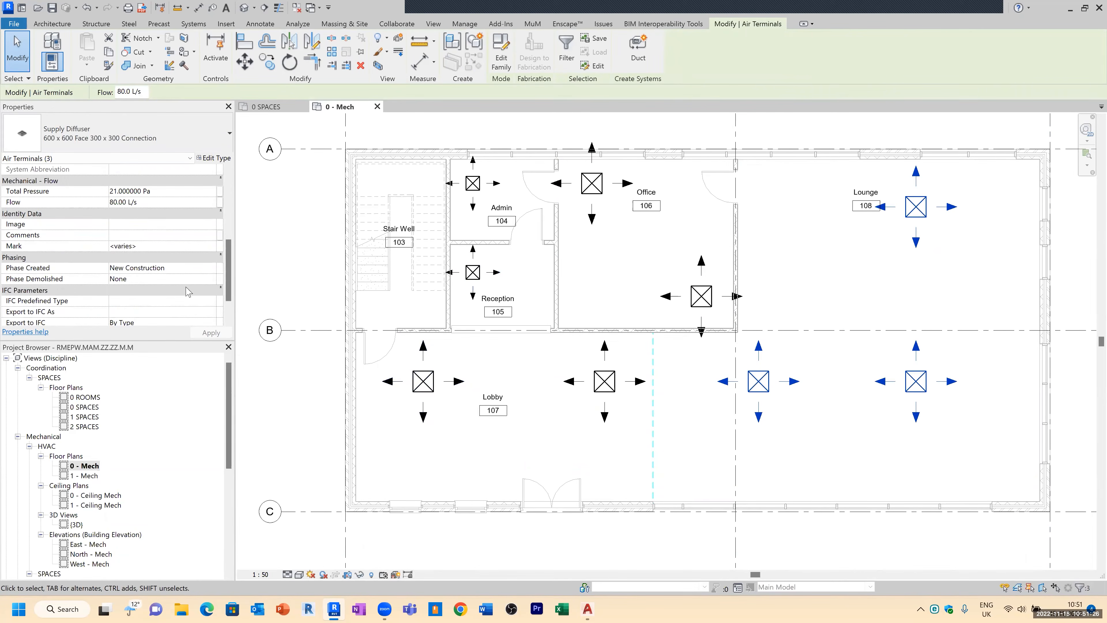
pyautogui.scroll(-1, 157, 274)
pyautogui.click(158, 181)
pyautogui.write('100')
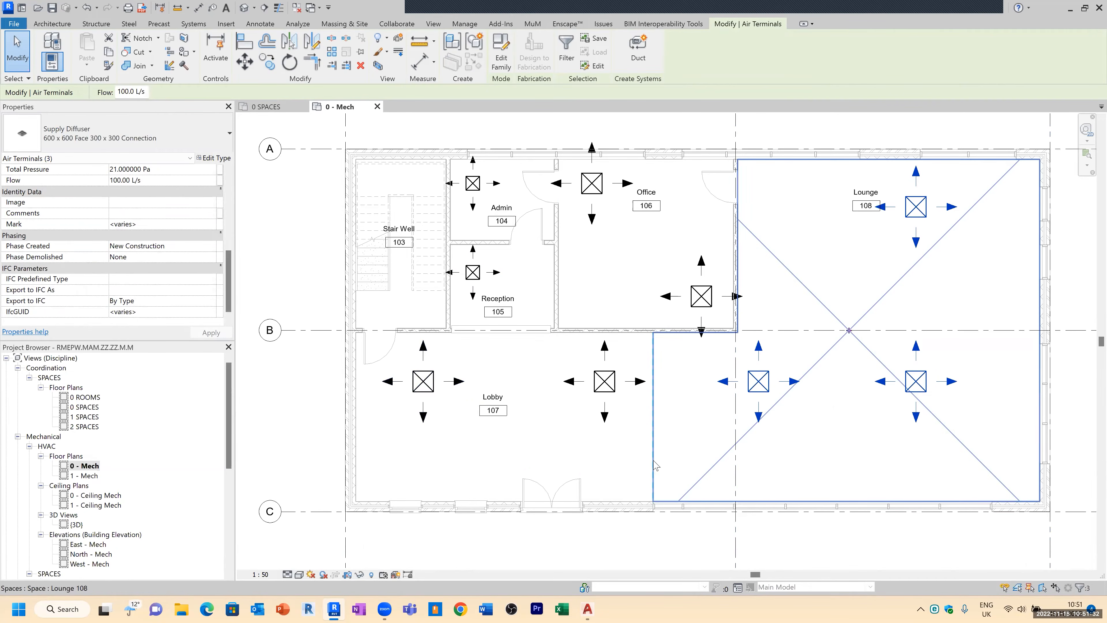
pyautogui.press('Escape')
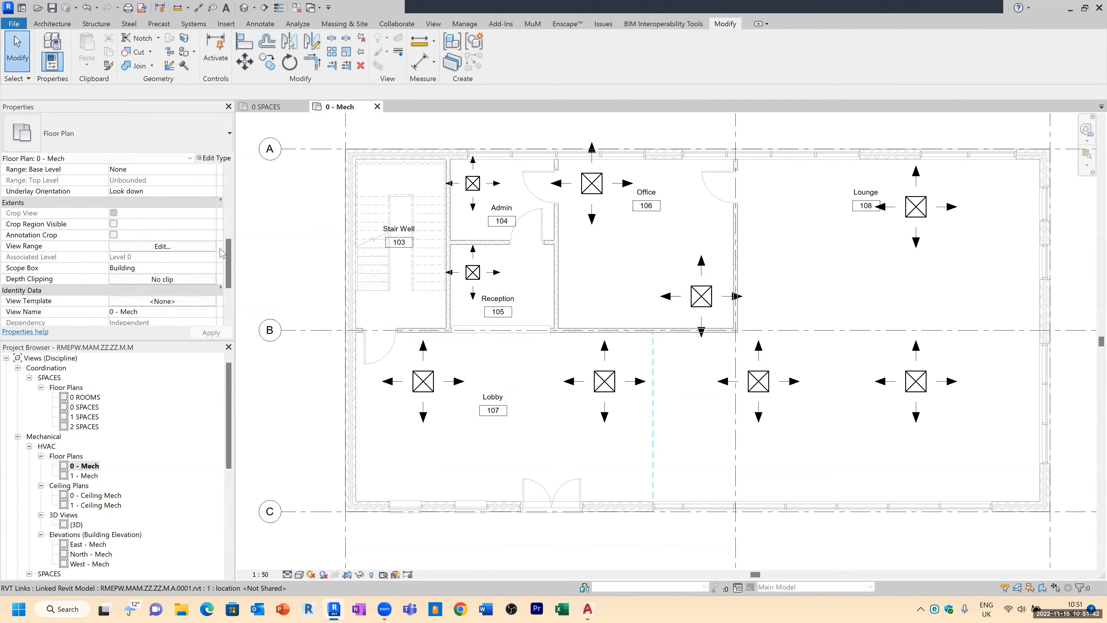
# Step: Select the Lounge, right Lobby and upper Office diffusers together to compare their flow values
pyautogui.moveTo(228, 252)
pyautogui.mouseDown()
pyautogui.moveTo(231, 274)
pyautogui.moveTo(230, 261)
pyautogui.mouseUp()
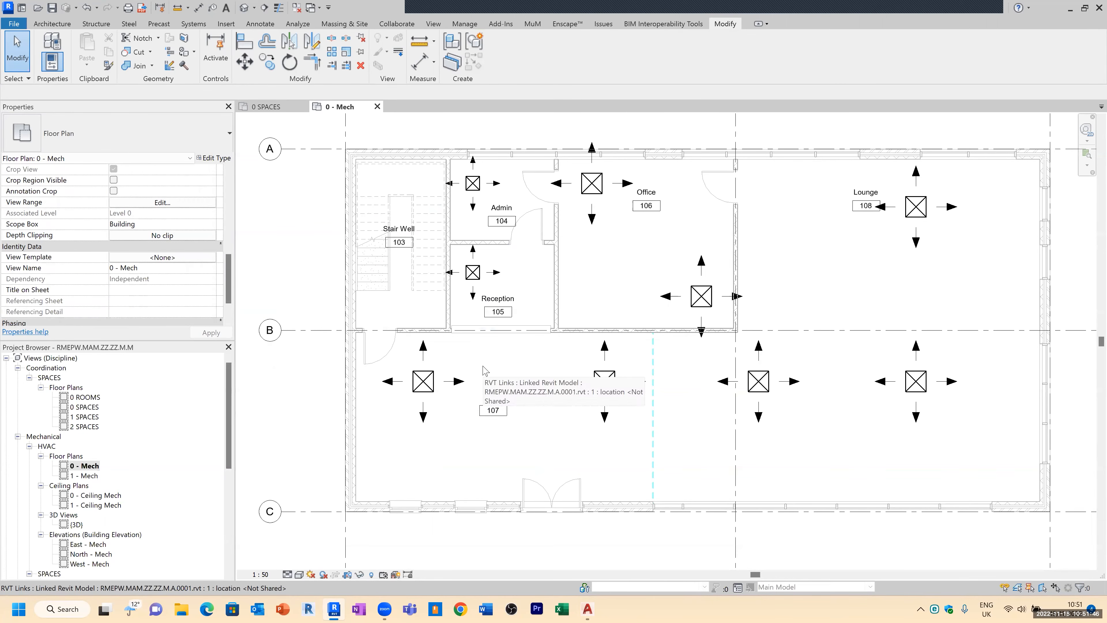
pyautogui.click(757, 381)
pyautogui.keyDown('ctrl'); pyautogui.click(916, 207); pyautogui.keyUp('ctrl')
pyautogui.keyDown('ctrl'); pyautogui.click(602, 193); pyautogui.keyUp('ctrl')
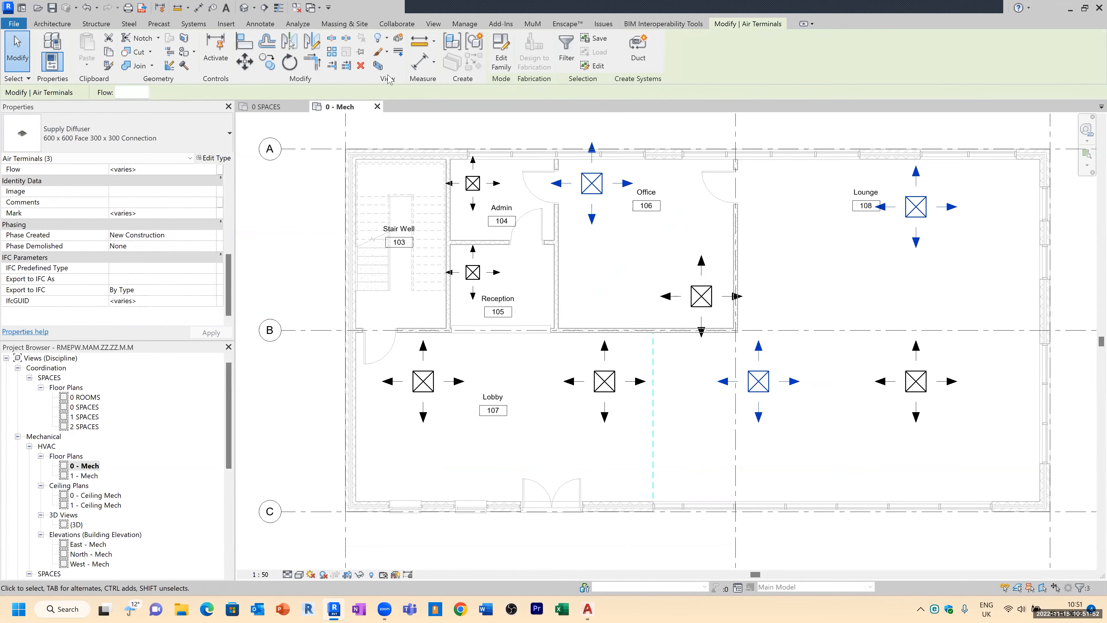
# Step: Inspect the diffusers in the default 3D view, then close it and return to the 0 - Mech plan
pyautogui.click(244, 8)
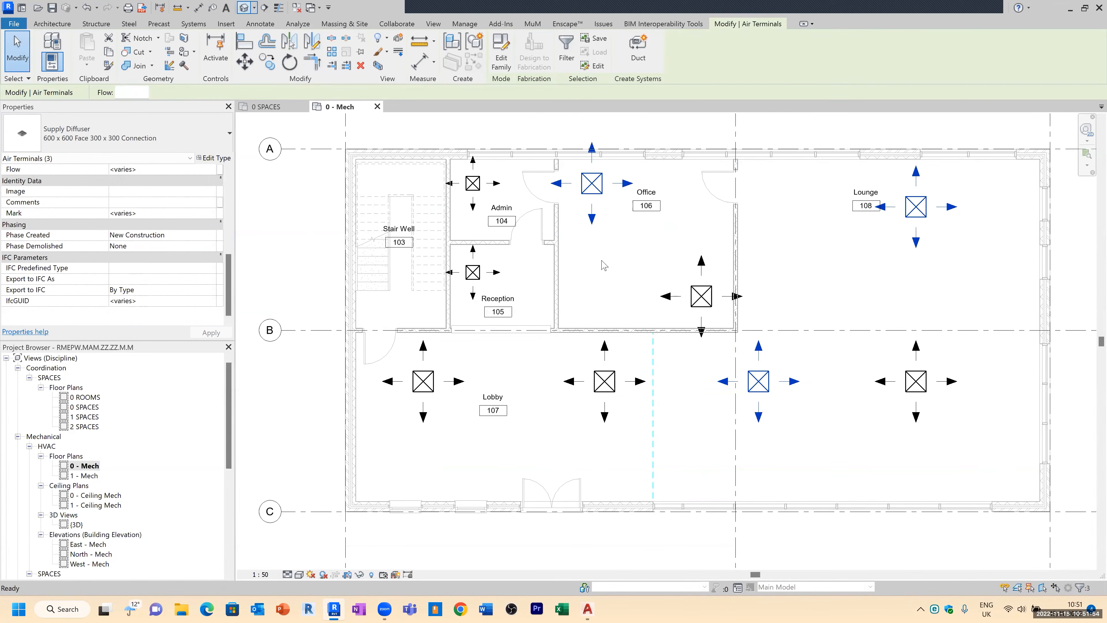
pyautogui.scroll(10, 698, 337)
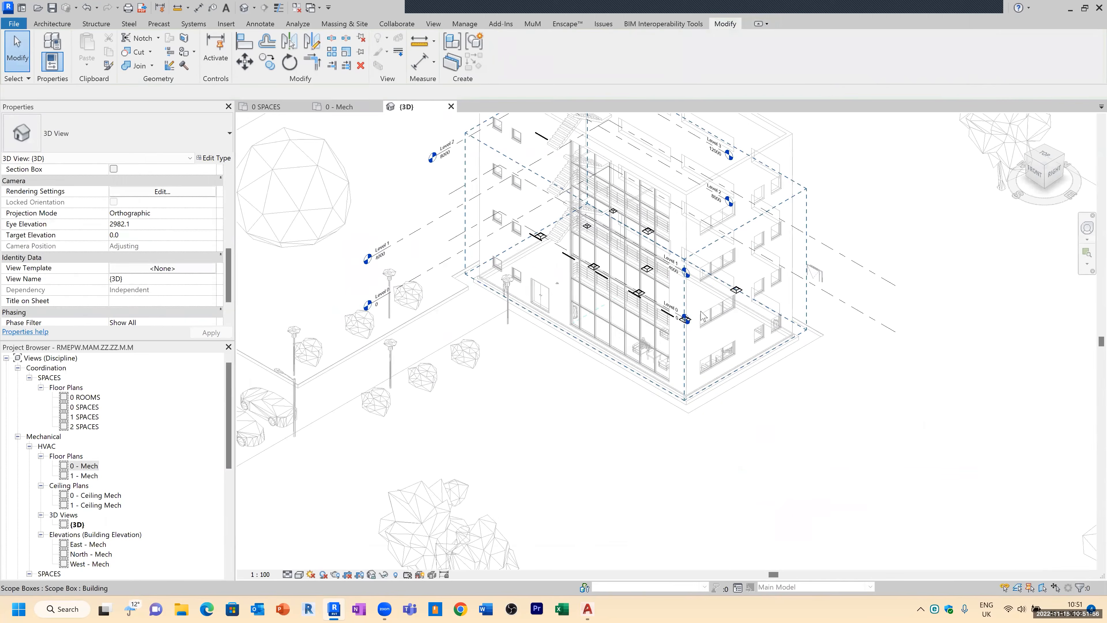
pyautogui.click(523, 268)
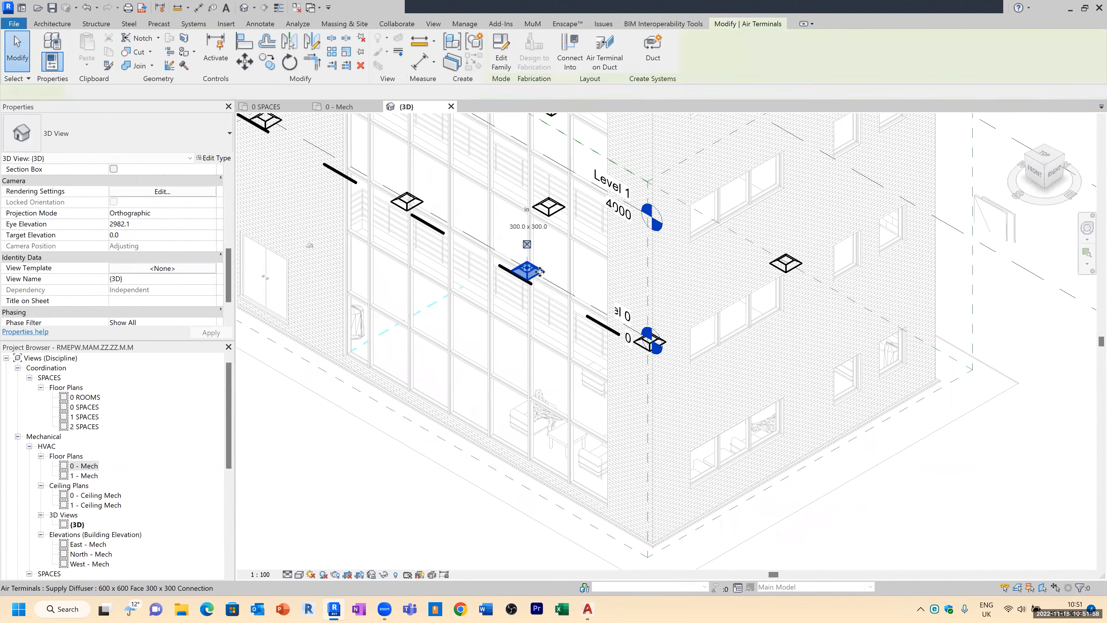
pyautogui.keyDown('shift'); pyautogui.moveTo(561, 223); pyautogui.dragTo(539, 150, button='middle'); pyautogui.keyUp('shift')
pyautogui.click(451, 107)
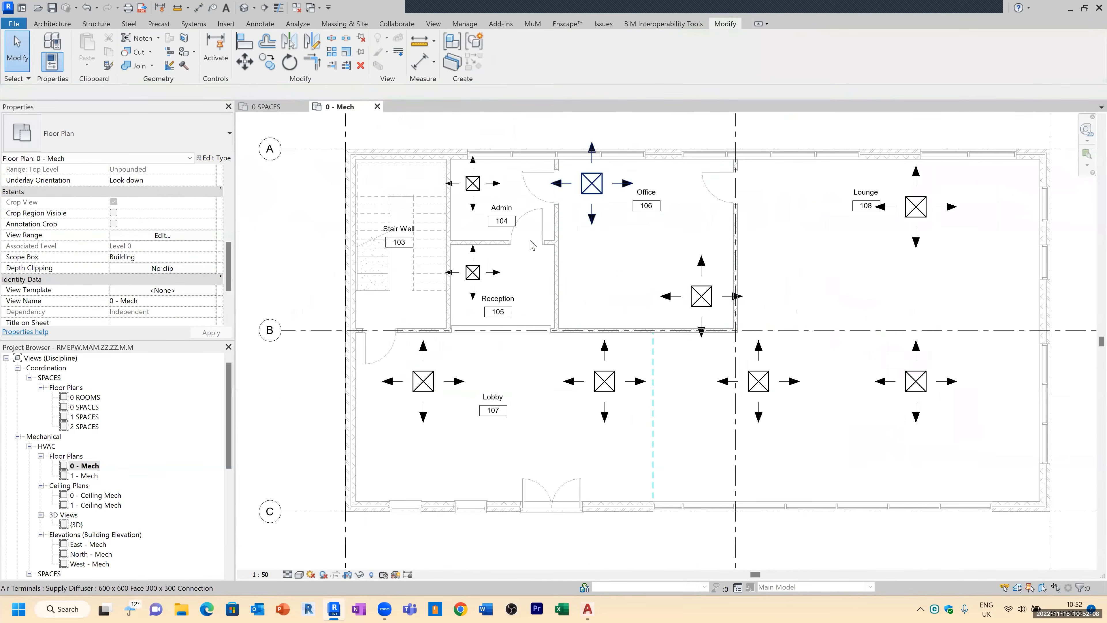
pyautogui.scroll(-4, 596, 362)
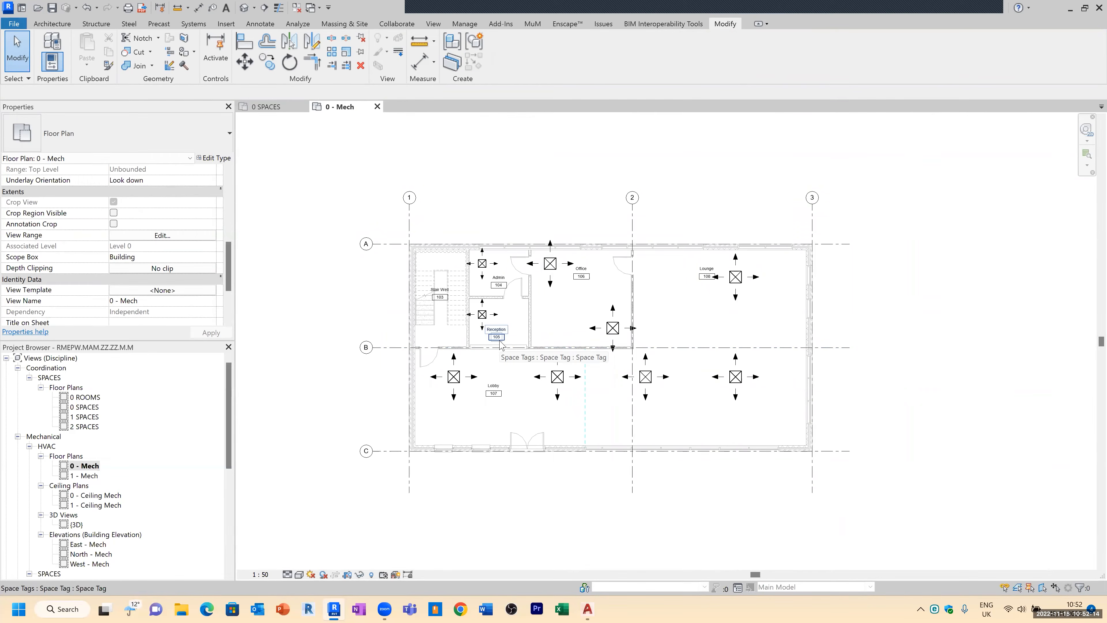
pyautogui.scroll(2, 863, 464)
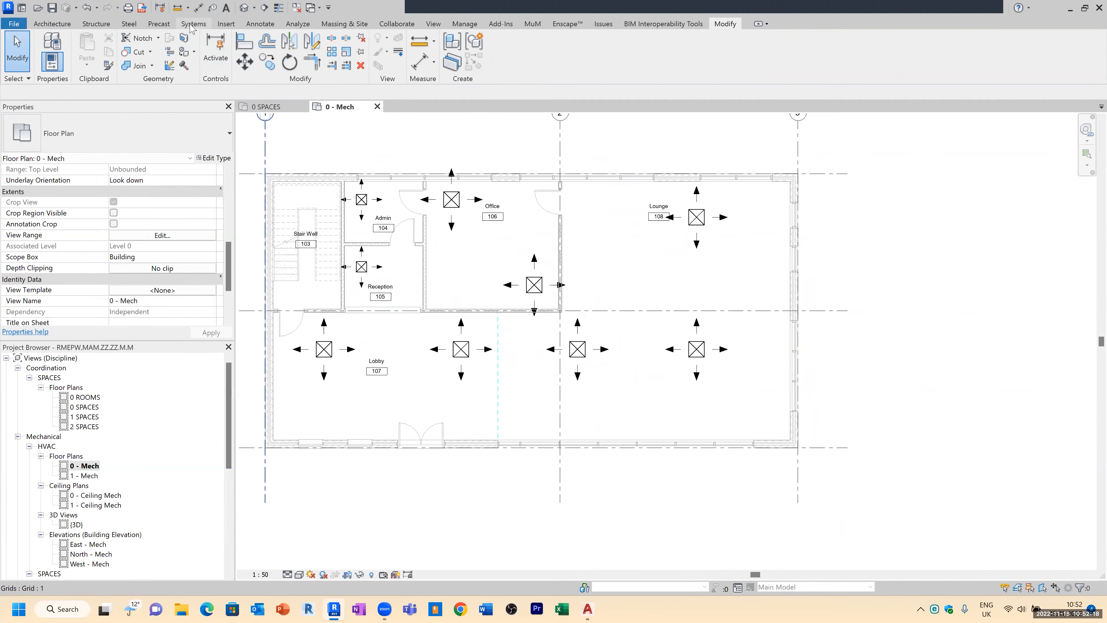
# Step: Start the Duct tool and review the available duct types, then cancel it
pyautogui.click(193, 24)
pyautogui.click(46, 46)
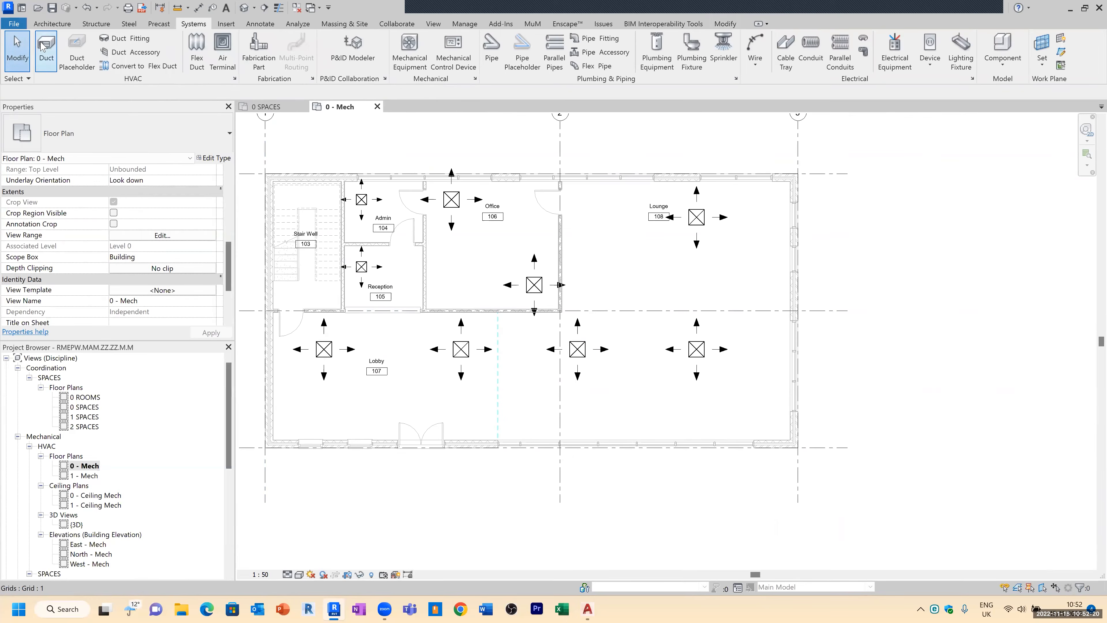
pyautogui.click(109, 133)
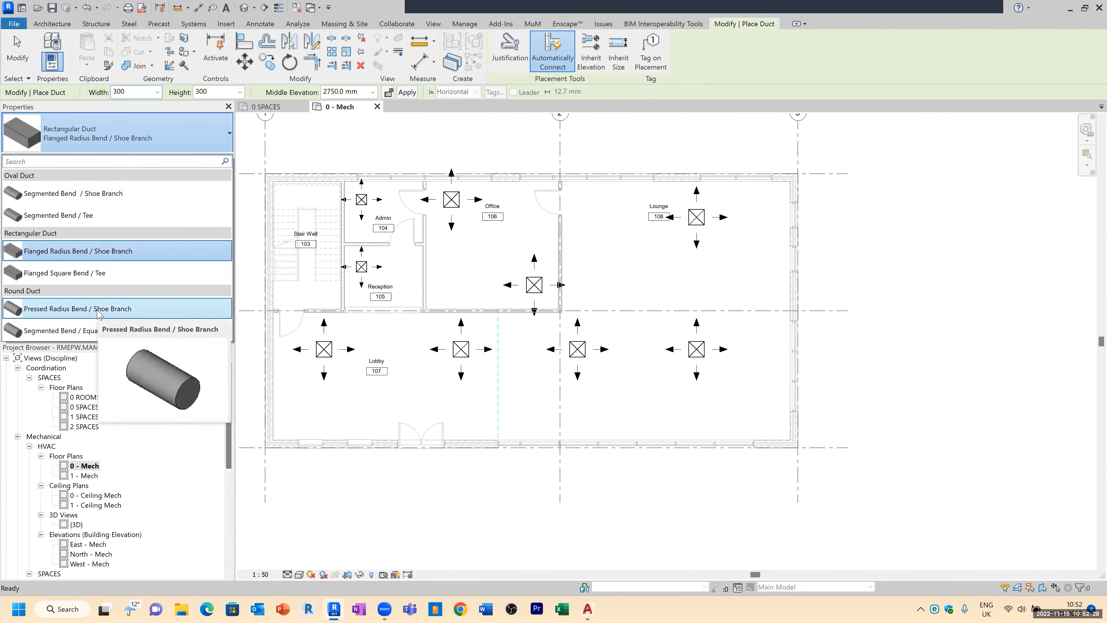
pyautogui.moveTo(115, 316)
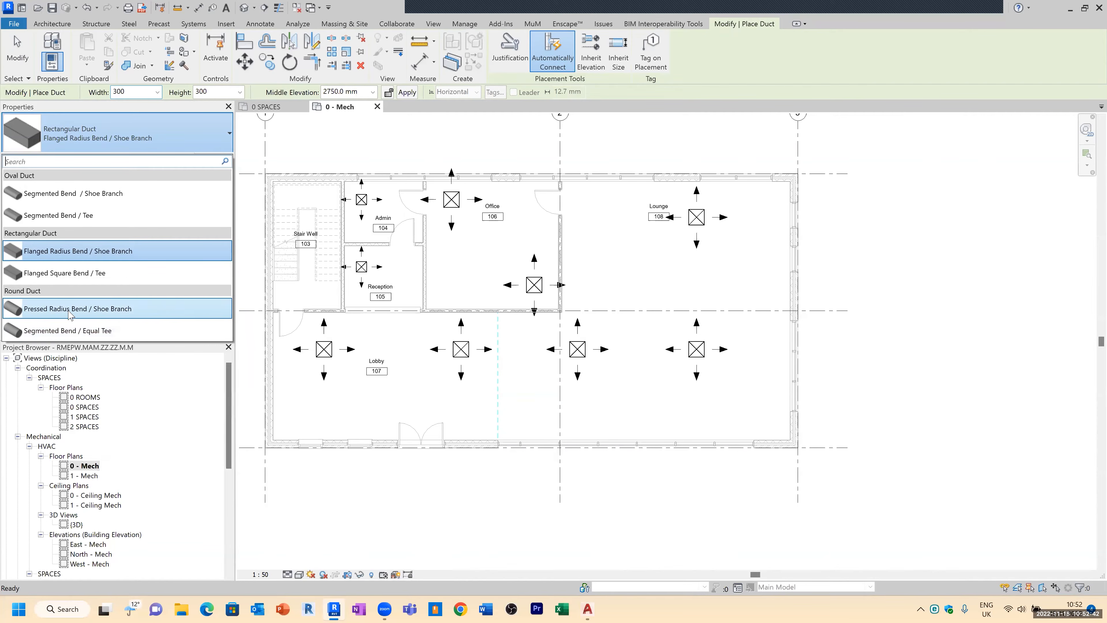
pyautogui.moveTo(69, 312)
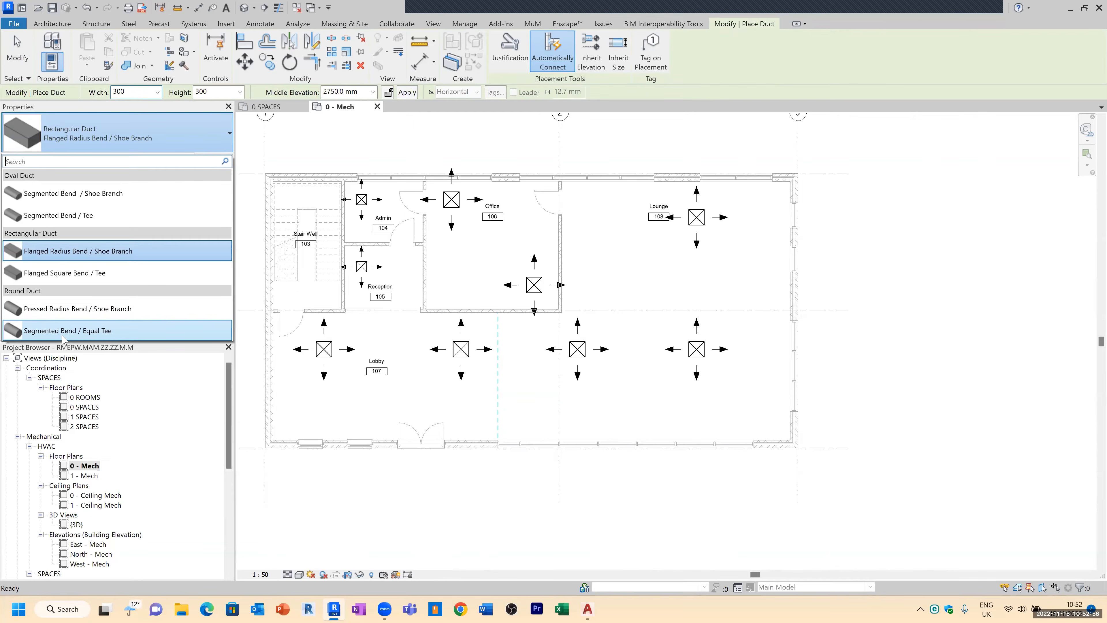
pyautogui.click(232, 390)
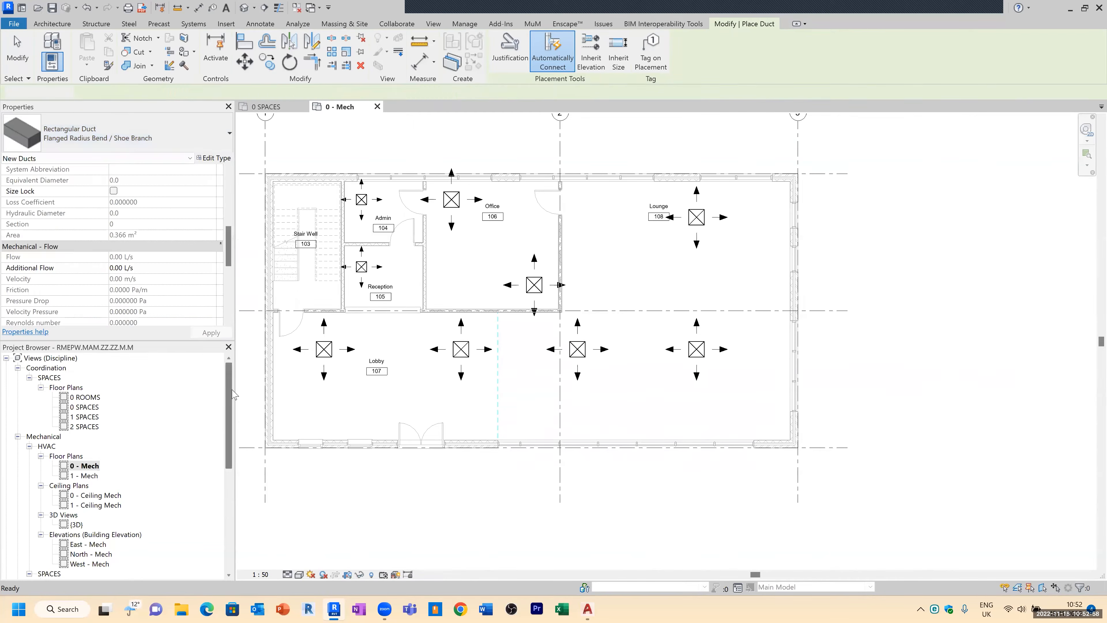
pyautogui.press('Escape')
# Step: Expand the oval, rectangular and round duct families in the project browser and compare them with the Duct tool's type list
pyautogui.scroll(-7, 223, 496)
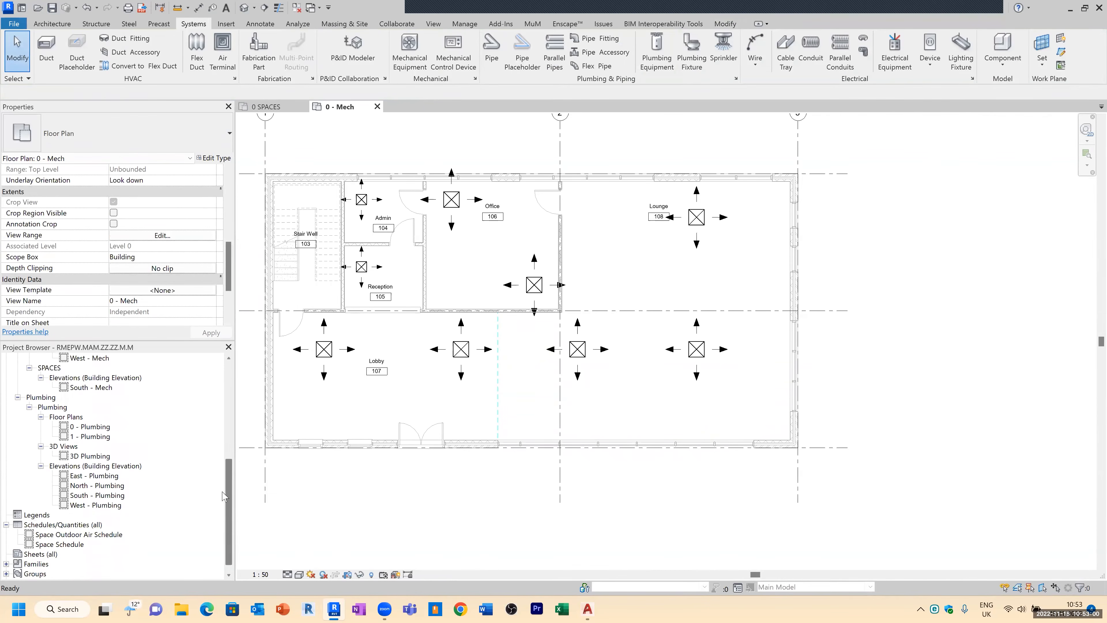
pyautogui.scroll(-1, 223, 496)
pyautogui.click(6, 554)
pyautogui.scroll(-8, 56, 530)
pyautogui.scroll(3, 56, 530)
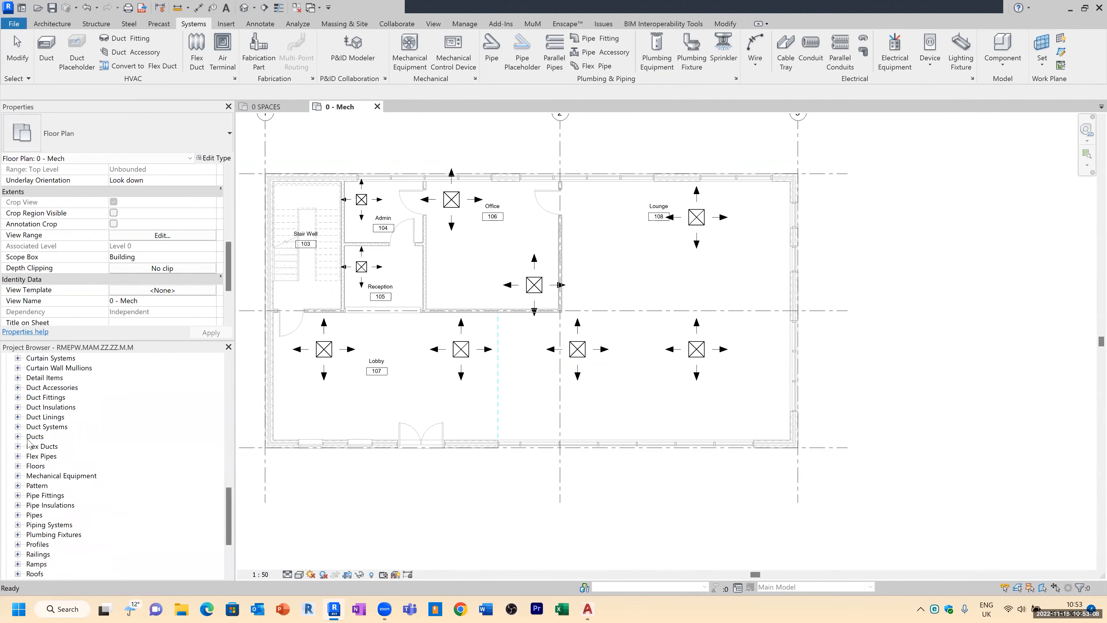
pyautogui.click(18, 437)
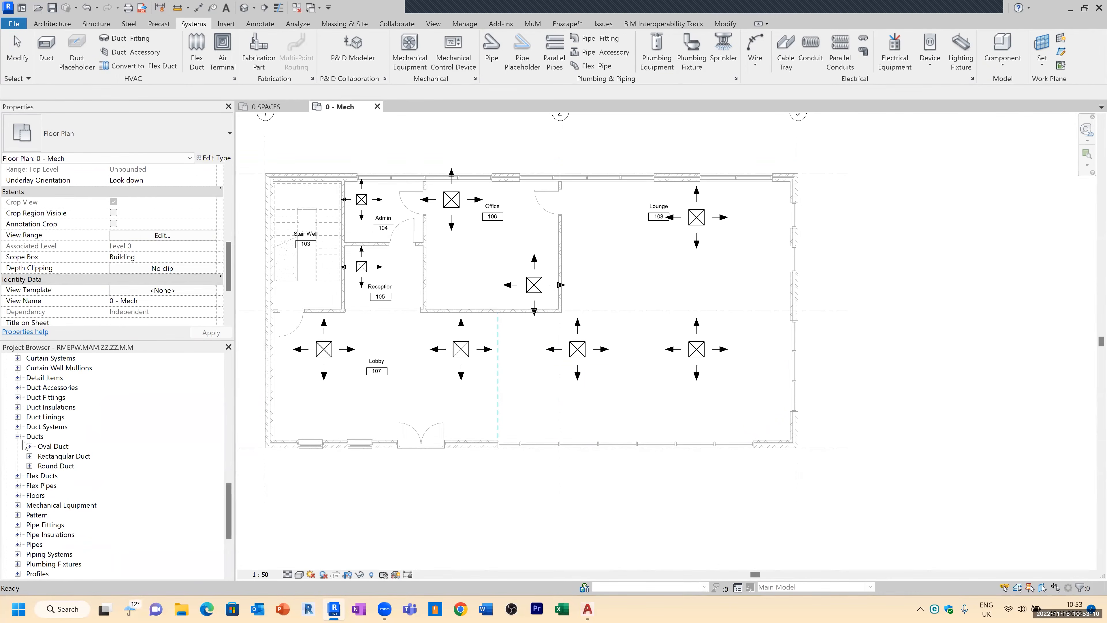
pyautogui.click(29, 466)
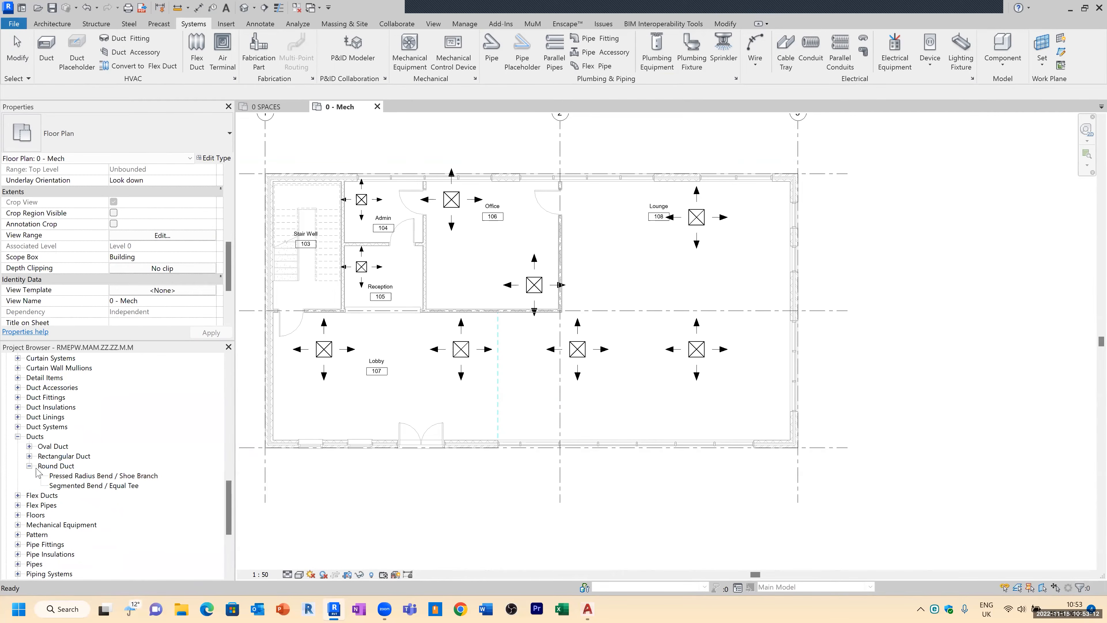
pyautogui.click(29, 456)
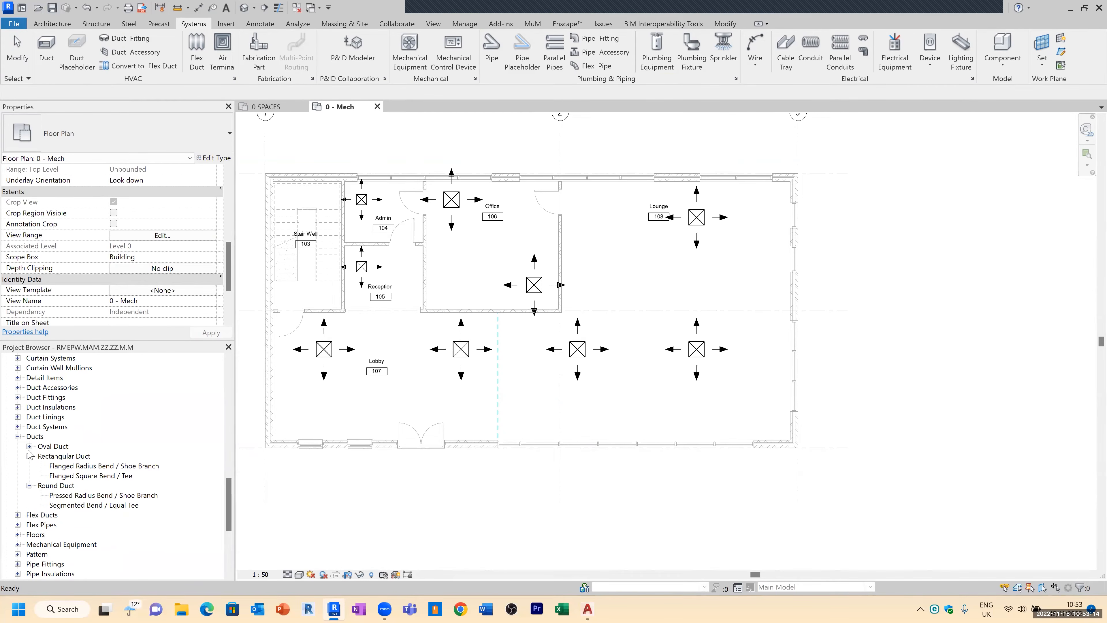
pyautogui.click(29, 446)
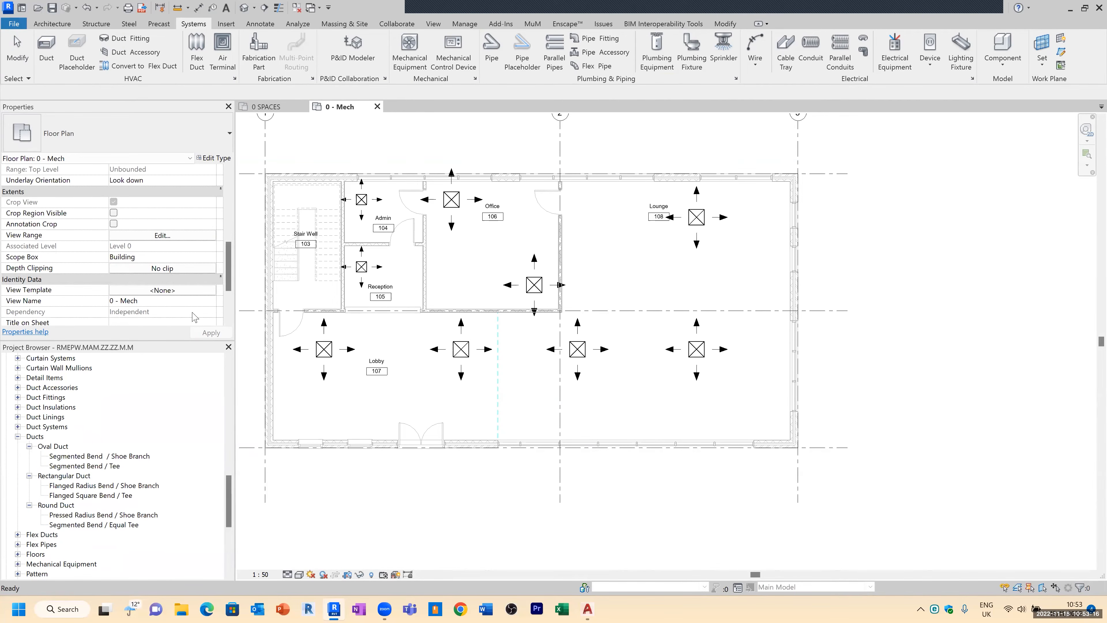
pyautogui.click(46, 47)
pyautogui.click(72, 125)
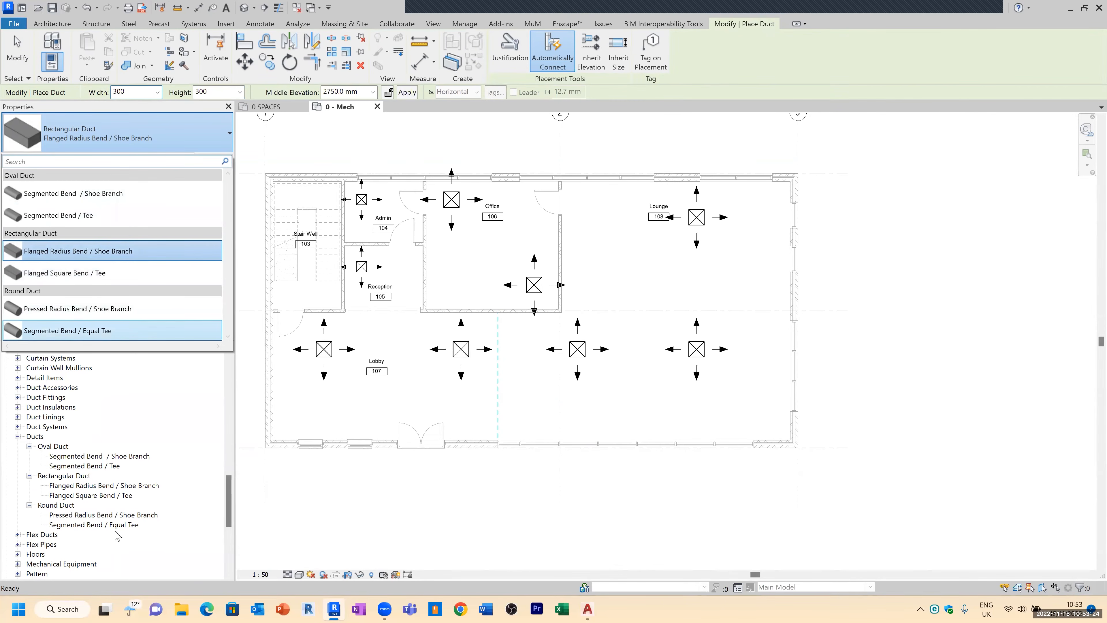
# Step: Rename the round duct type Segmented Bend / Equal Tee to Segmented Bend / Equal Tee MARK
pyautogui.click(108, 526)
pyautogui.rightClick(105, 526)
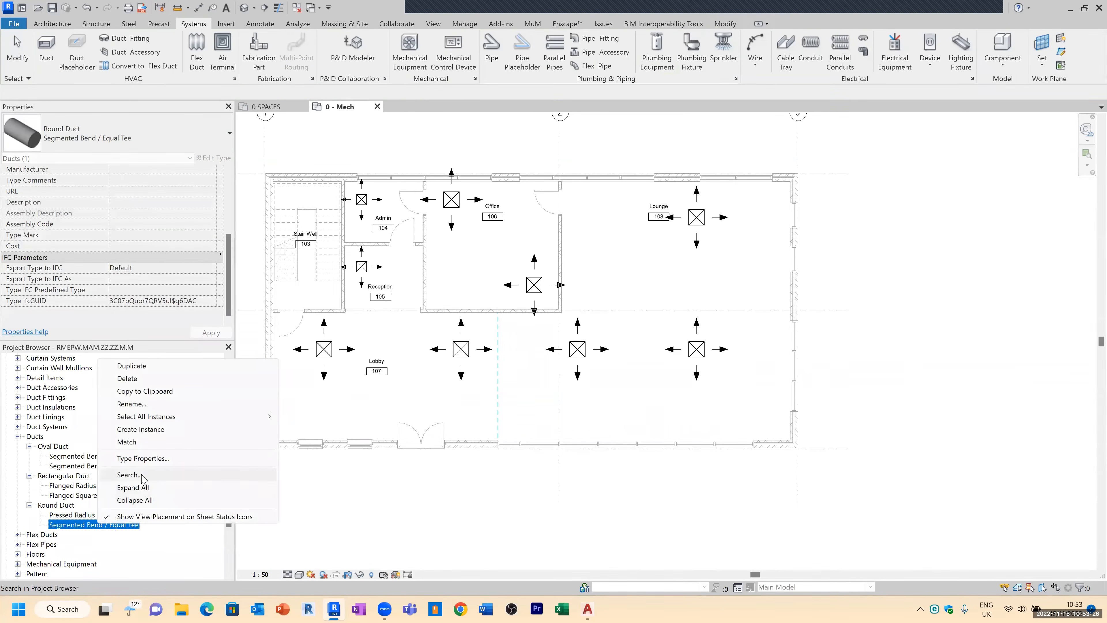
pyautogui.click(142, 404)
pyautogui.click(142, 525)
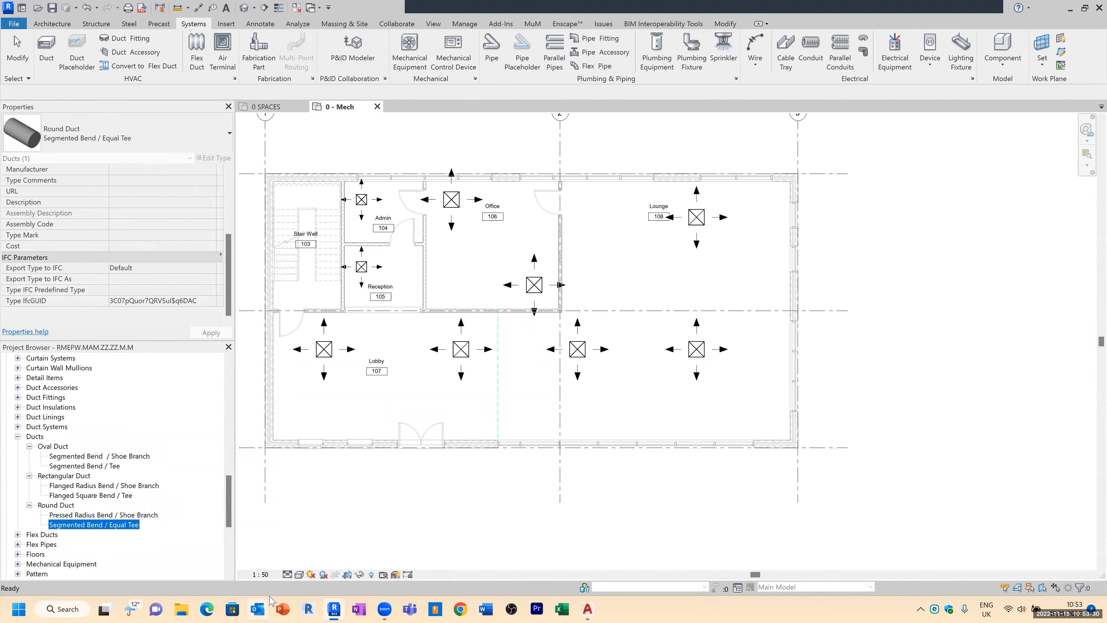
pyautogui.rightClick(66, 528)
pyautogui.rightClick(67, 525)
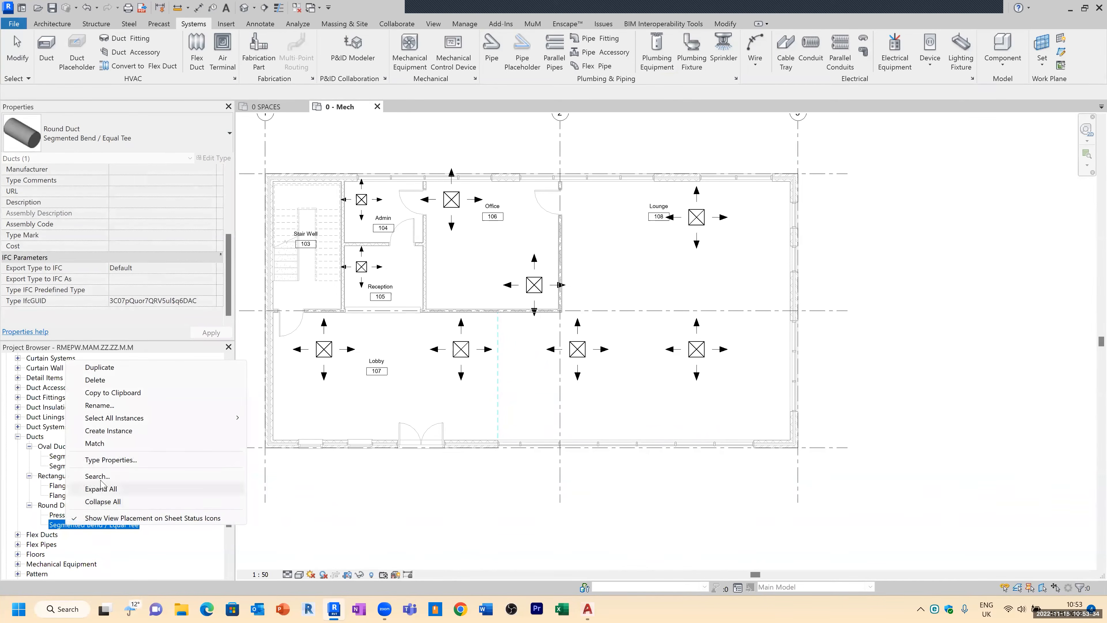
pyautogui.click(108, 406)
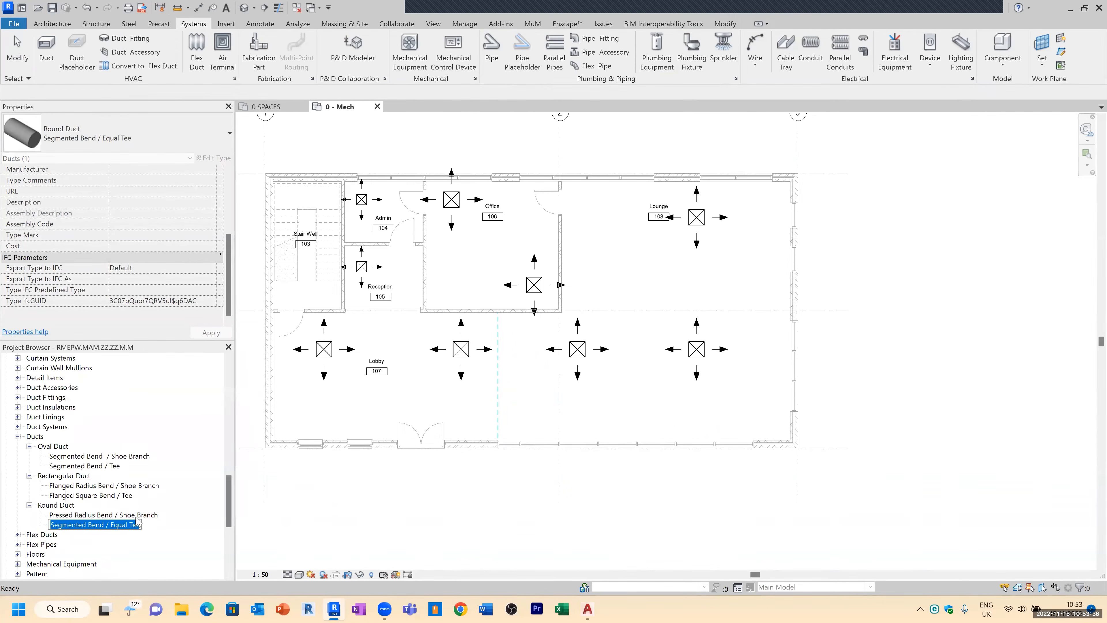
pyautogui.click(140, 525)
pyautogui.write('MA')
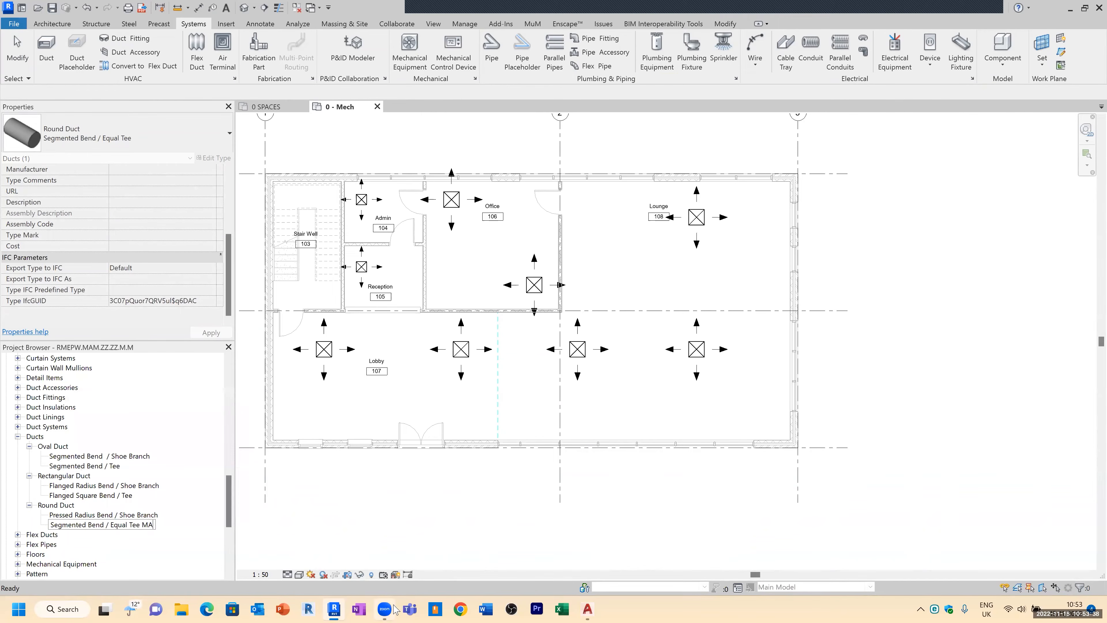
pyautogui.write('RK')
pyautogui.press('Return')
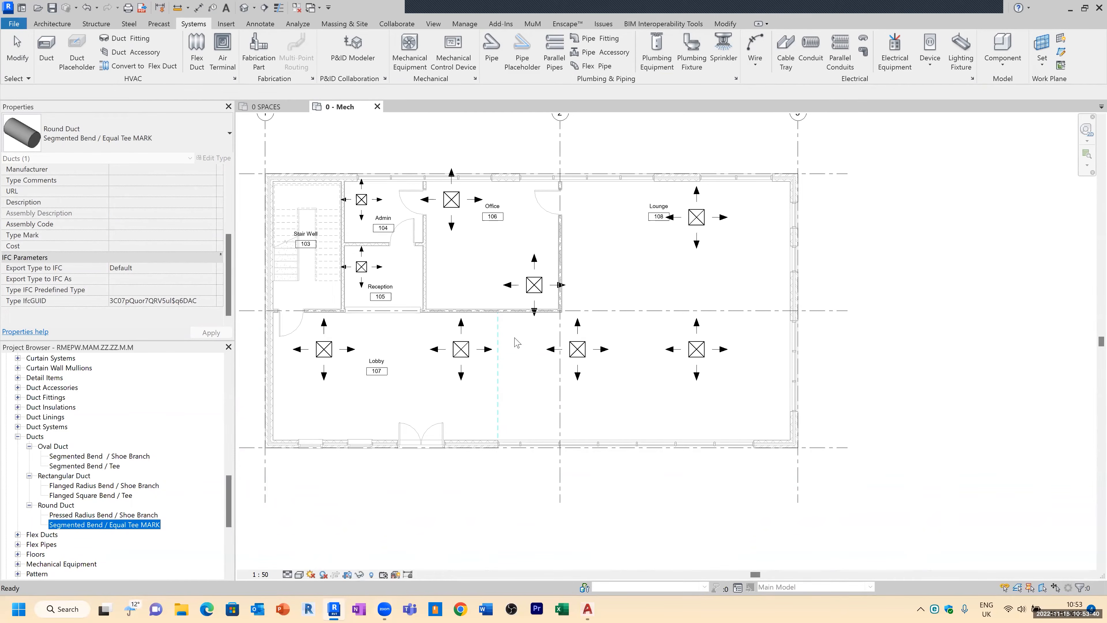
# Step: Open the type properties of the Segmented Bend / Equal Tee MARK round duct type and its routing preferences
pyautogui.click(118, 143)
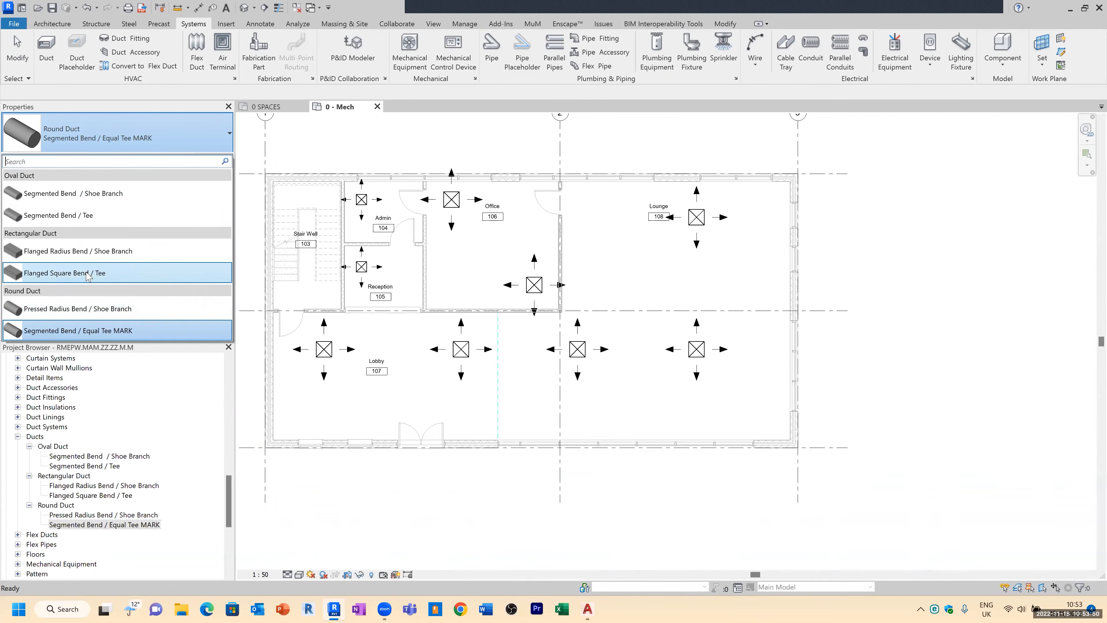
pyautogui.click(191, 406)
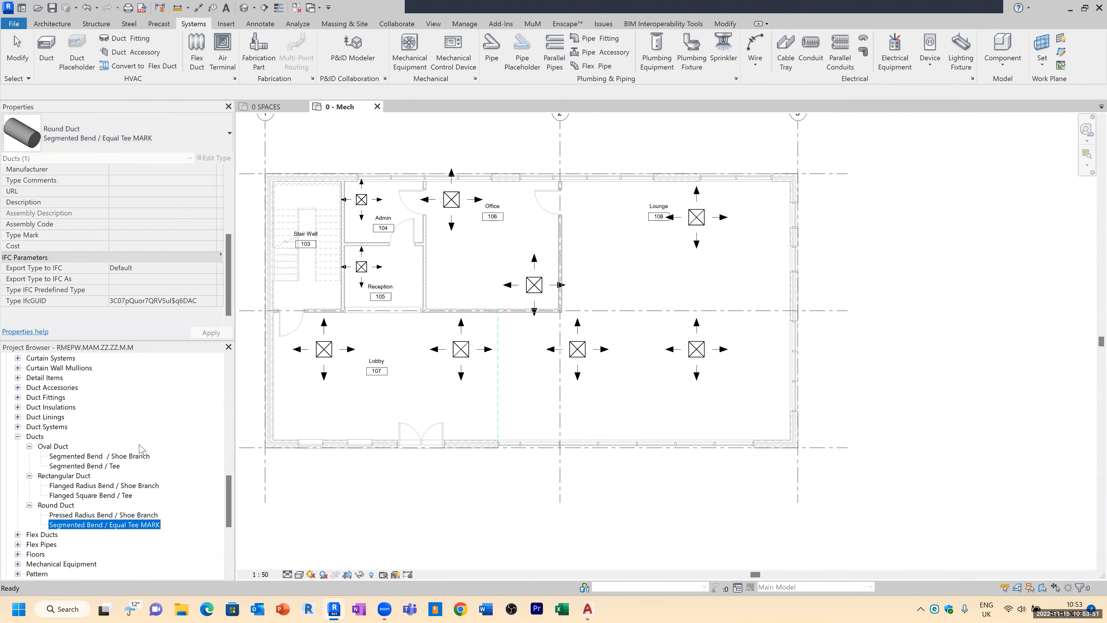
pyautogui.doubleClick(127, 528)
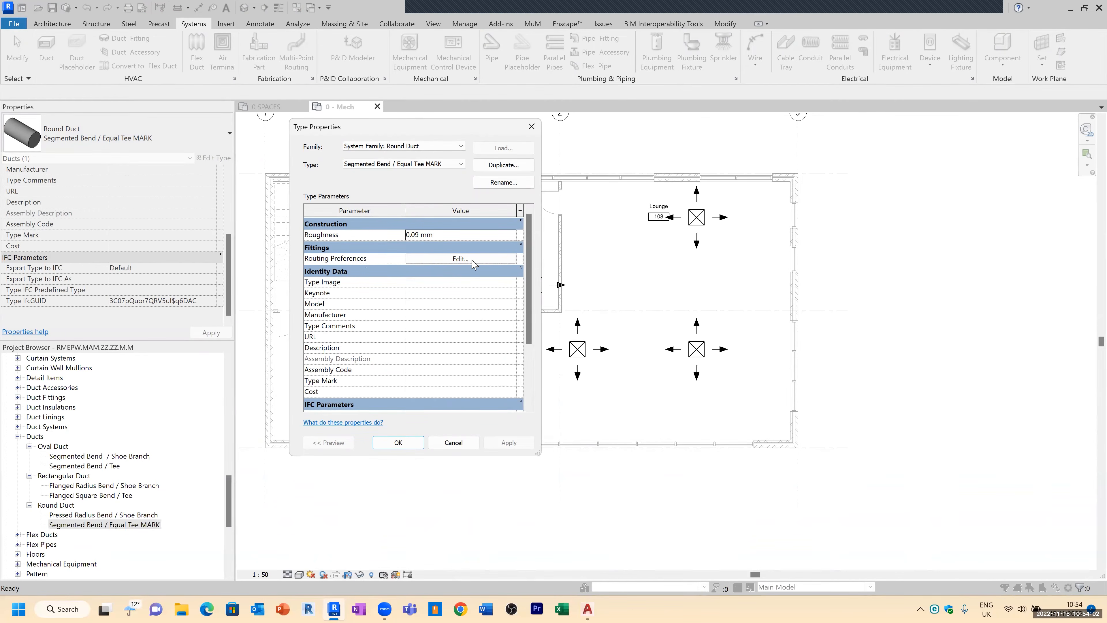
pyautogui.scroll(-3, 436, 327)
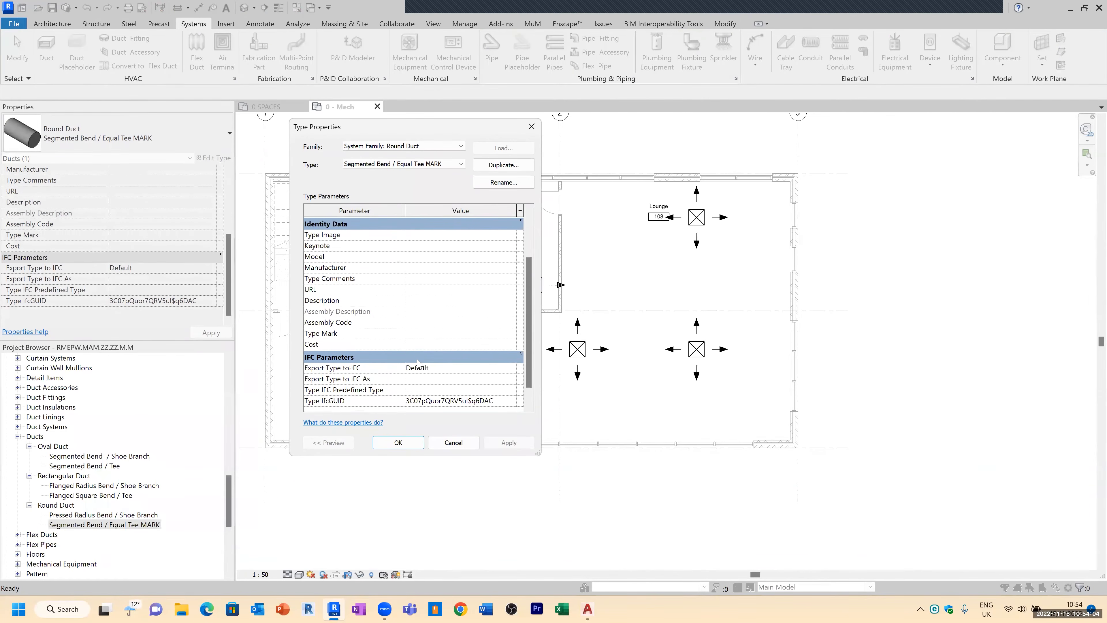
pyautogui.scroll(2, 385, 371)
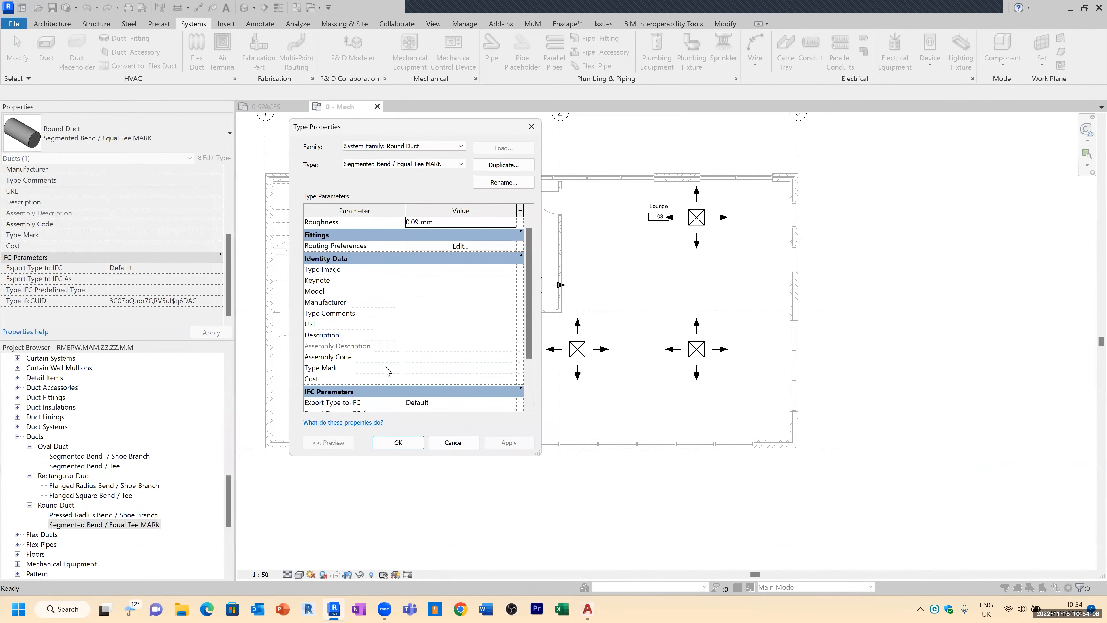
pyautogui.scroll(1, 386, 371)
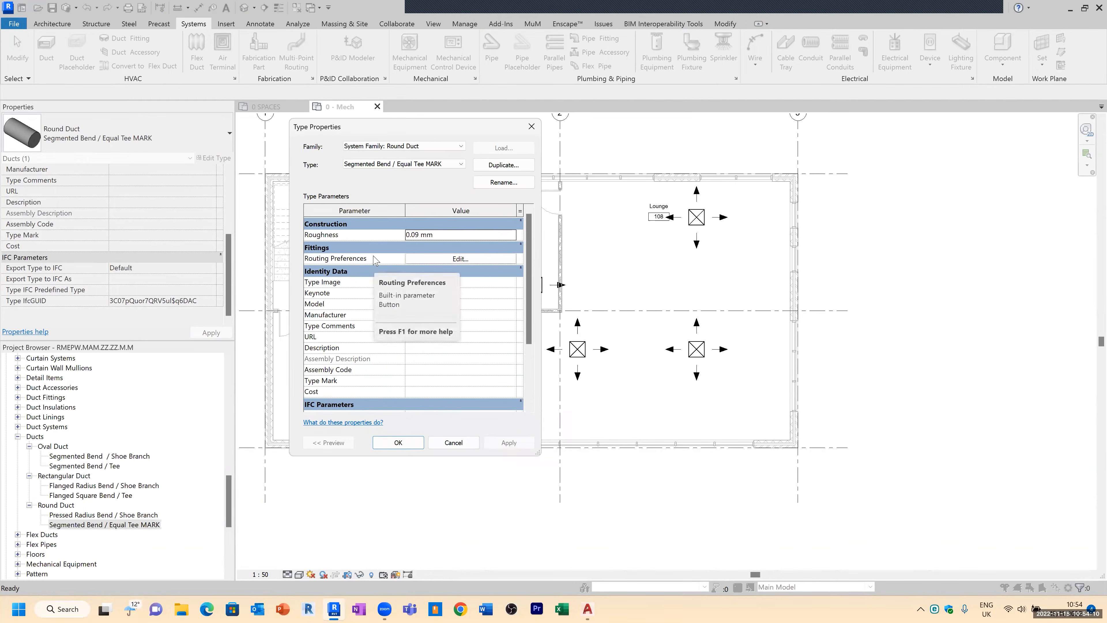
pyautogui.click(420, 261)
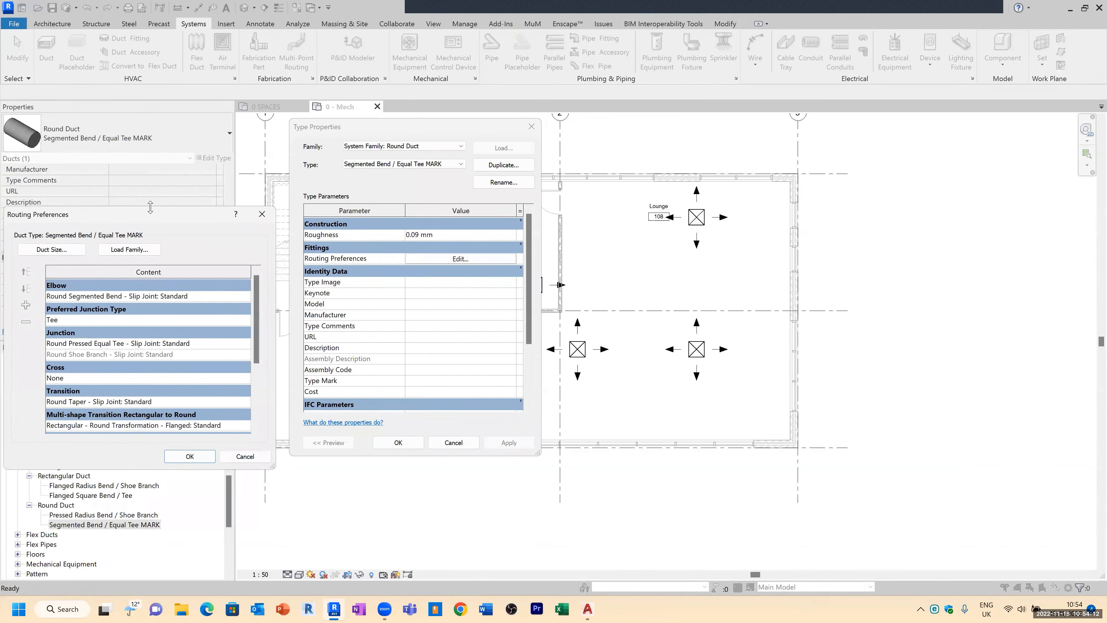
pyautogui.moveTo(168, 218); pyautogui.dragTo(717, 106)
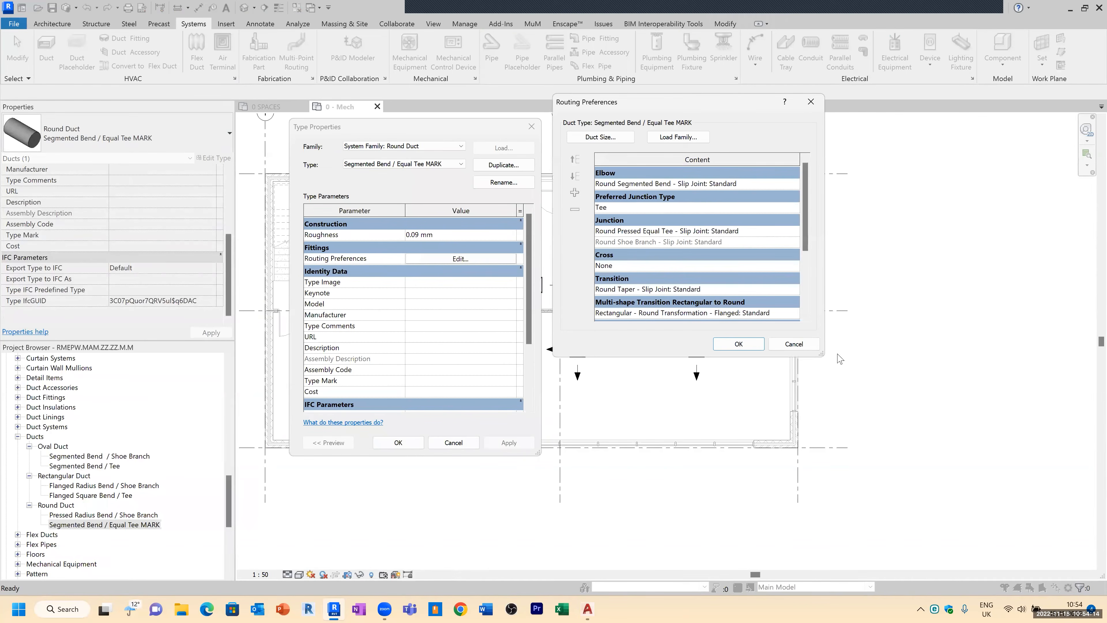
pyautogui.moveTo(822, 356); pyautogui.dragTo(1027, 562)
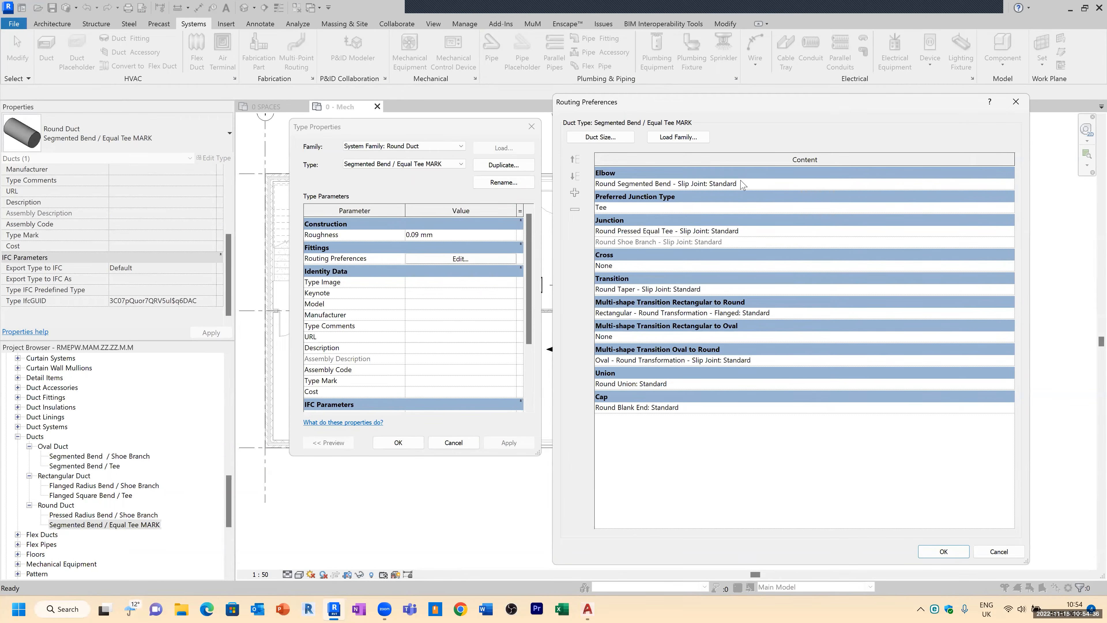
# Step: Add several extra elbow rows to the routing preferences, then delete them again
pyautogui.click(644, 184)
pyautogui.click(575, 193)
pyautogui.click(575, 193)
pyautogui.click(575, 193)
pyautogui.click(575, 193)
pyautogui.click(575, 193)
pyautogui.click(575, 193)
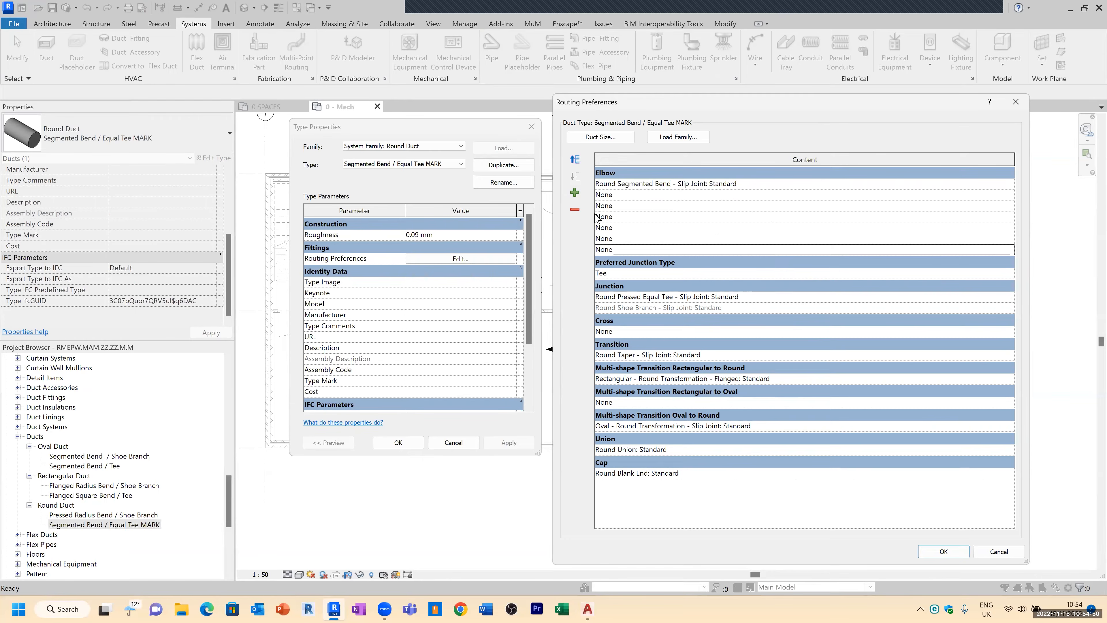
pyautogui.click(575, 210)
pyautogui.click(575, 210)
pyautogui.click(577, 211)
pyautogui.click(576, 211)
pyautogui.click(576, 211)
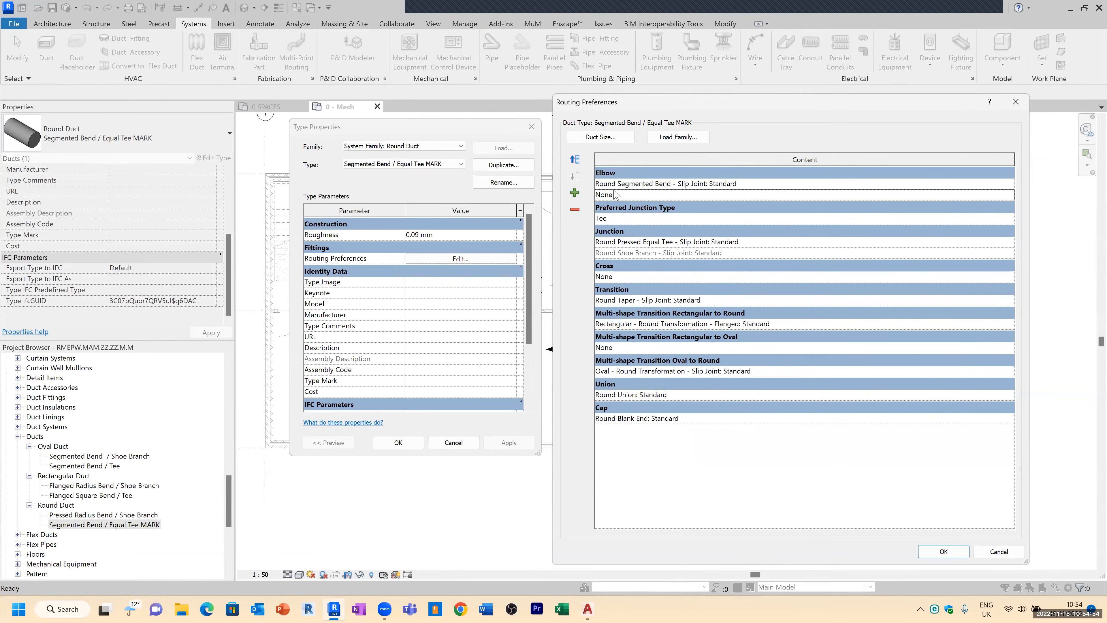
pyautogui.click(575, 210)
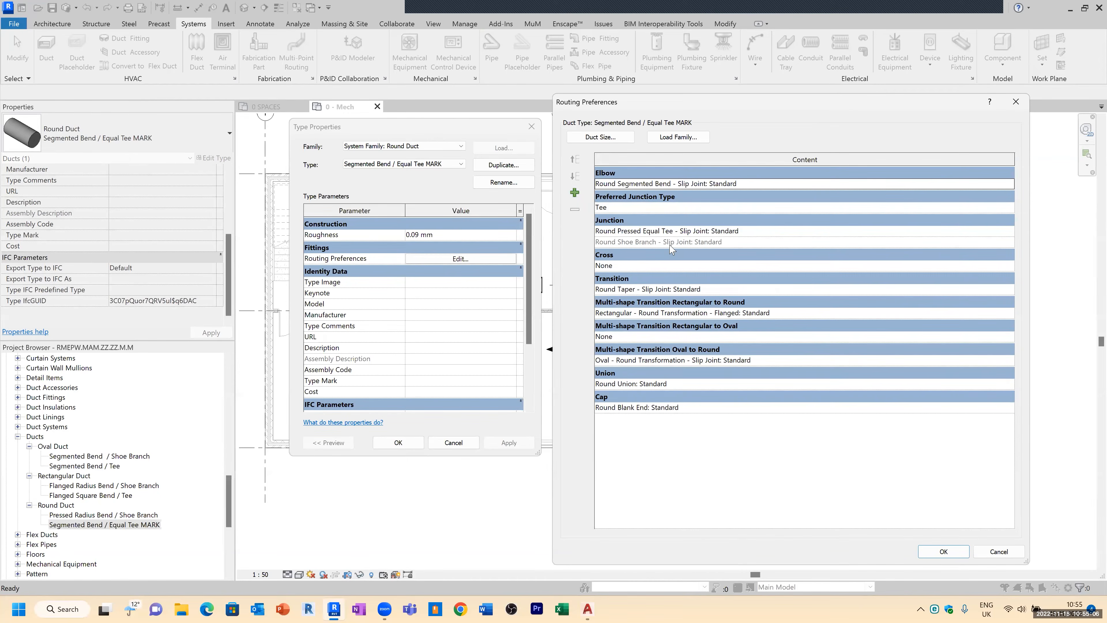
# Step: Review the preferred junction type and cross entries, then close routing preferences and type properties with OK
pyautogui.click(889, 207)
pyautogui.click(1010, 209)
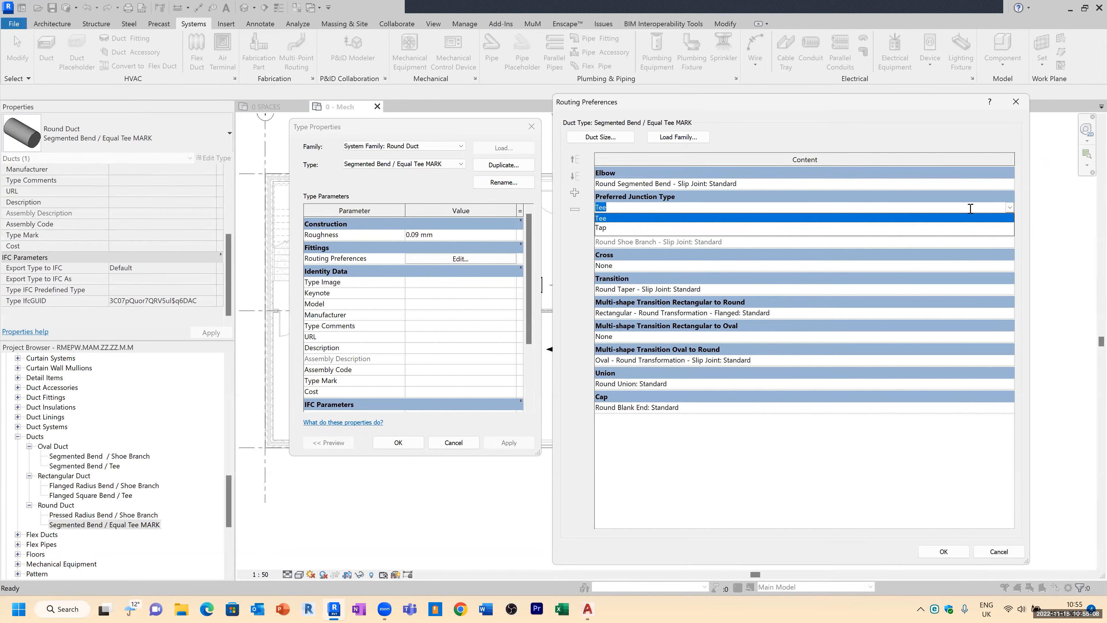
pyautogui.click(616, 205)
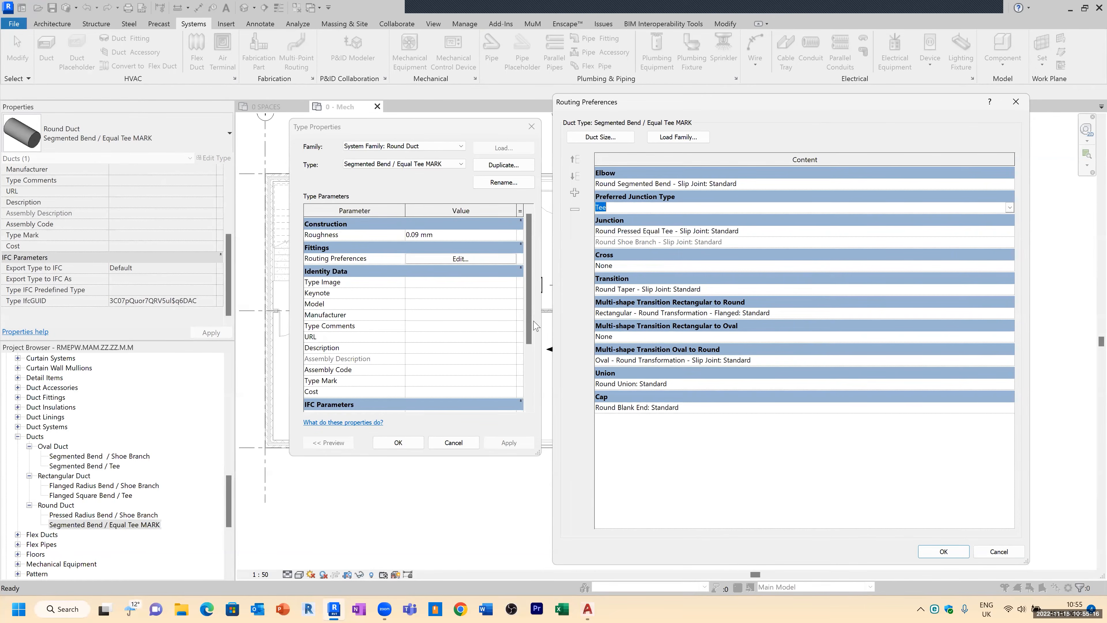
pyautogui.click(621, 266)
pyautogui.moveTo(674, 106); pyautogui.dragTo(666, 72)
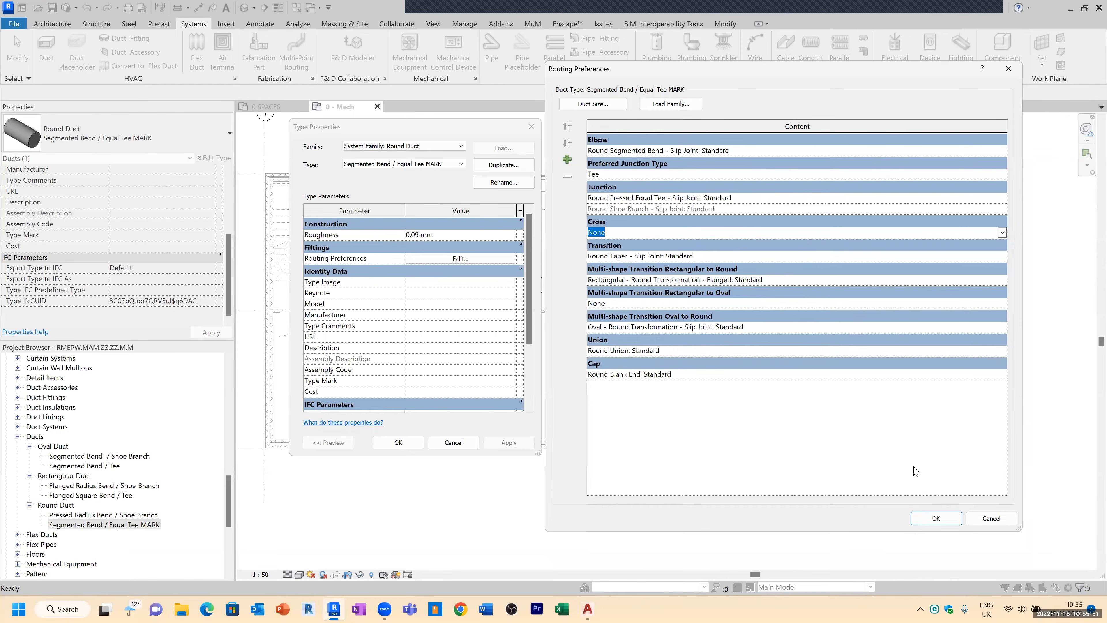
pyautogui.click(936, 519)
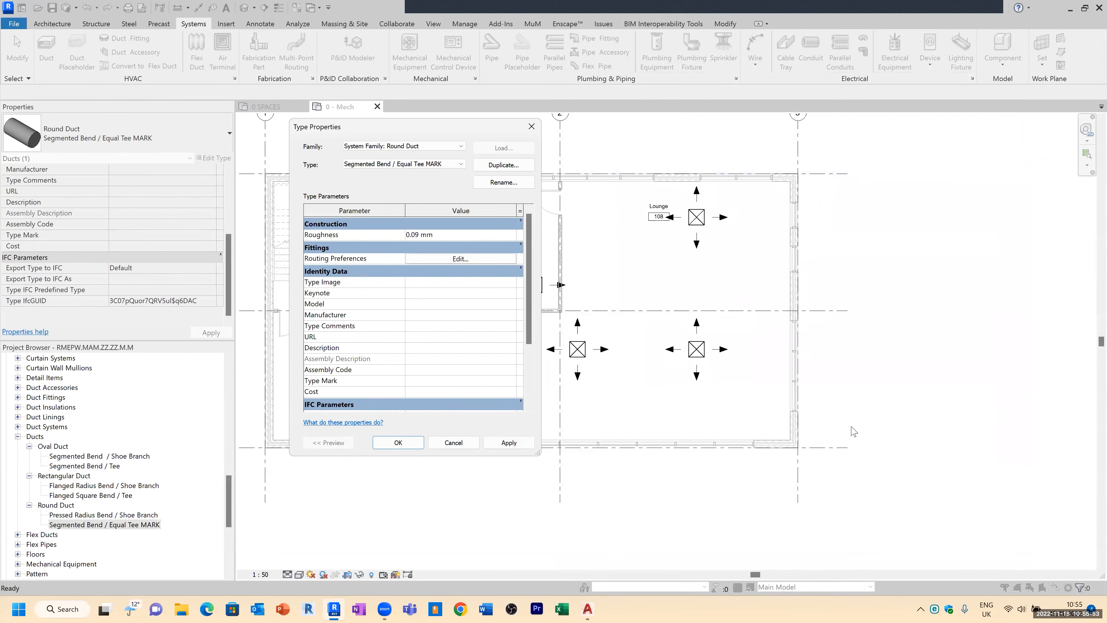
pyautogui.click(393, 445)
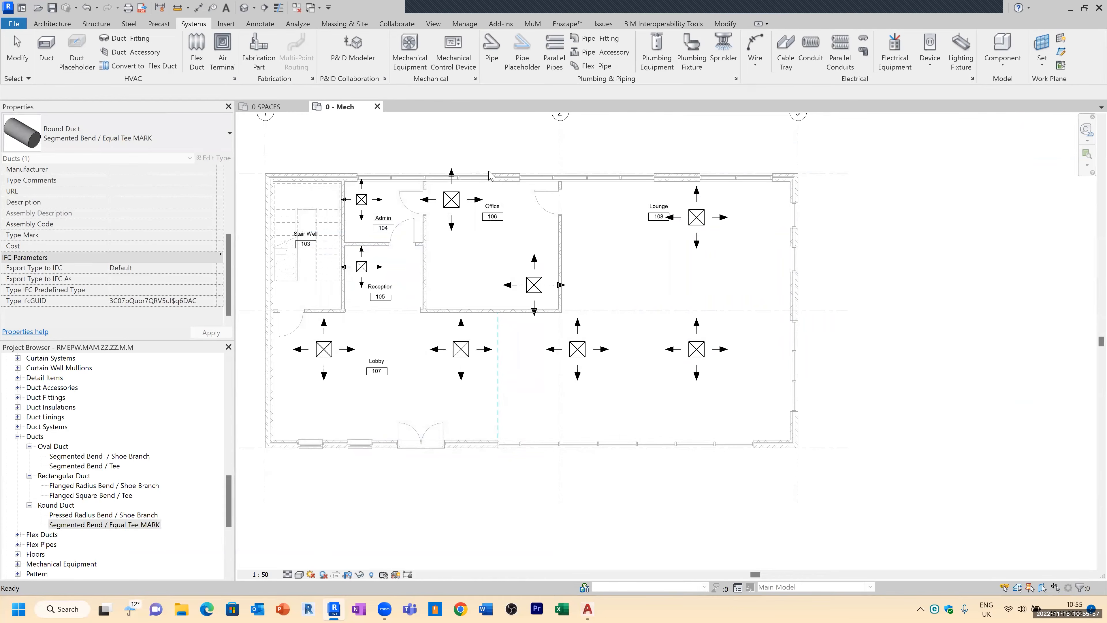
# Step: Open the Building/Space Type Settings from MEP Settings and close it
pyautogui.click(458, 26)
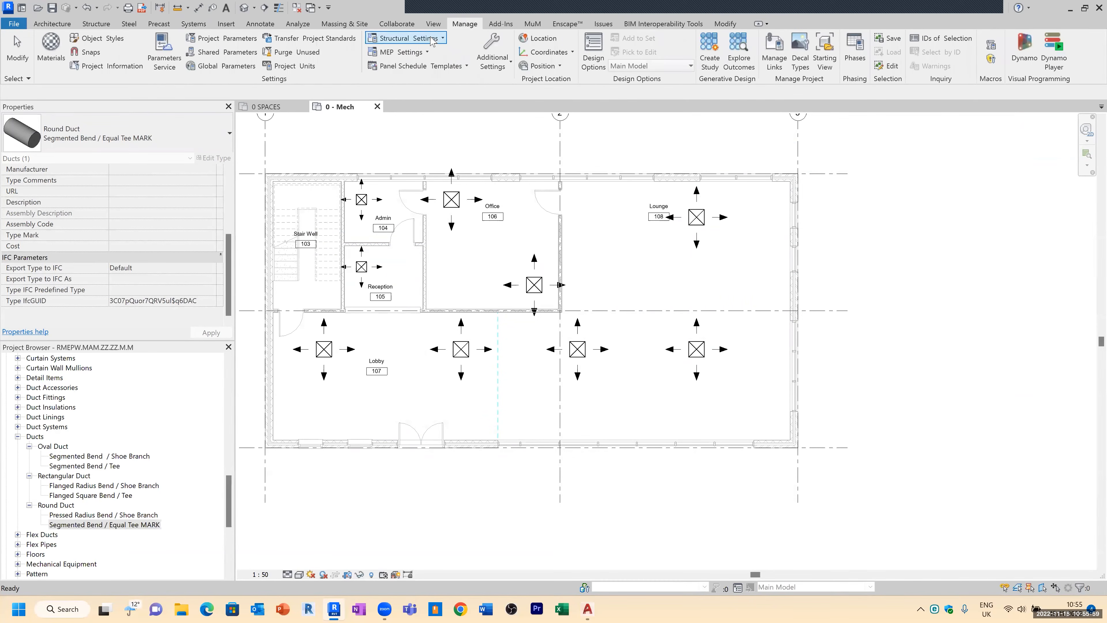
pyautogui.click(421, 52)
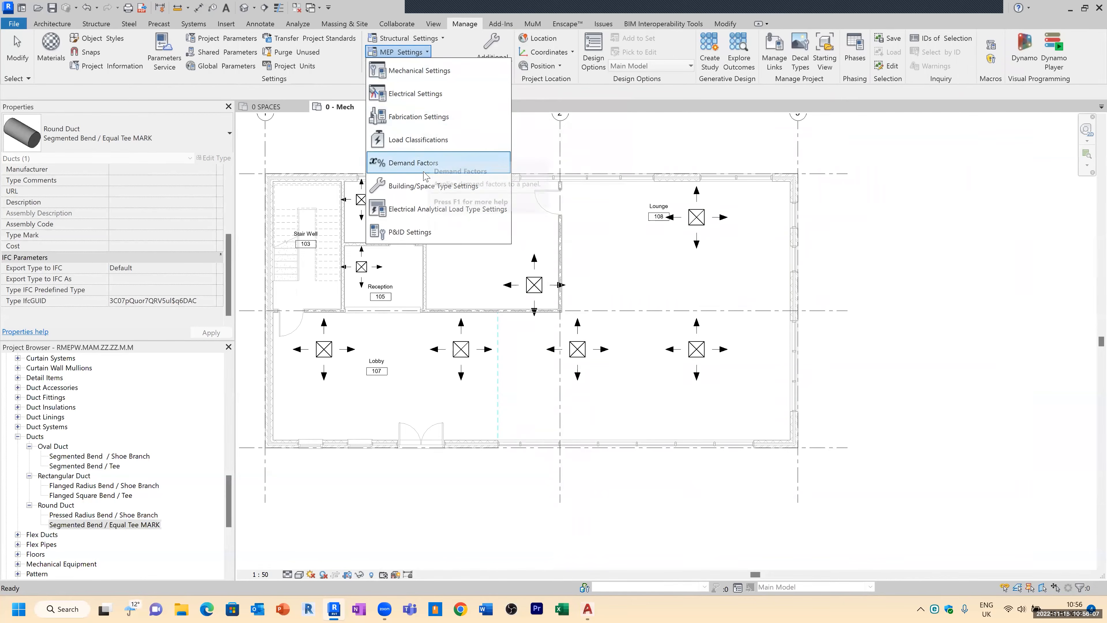
pyautogui.click(419, 187)
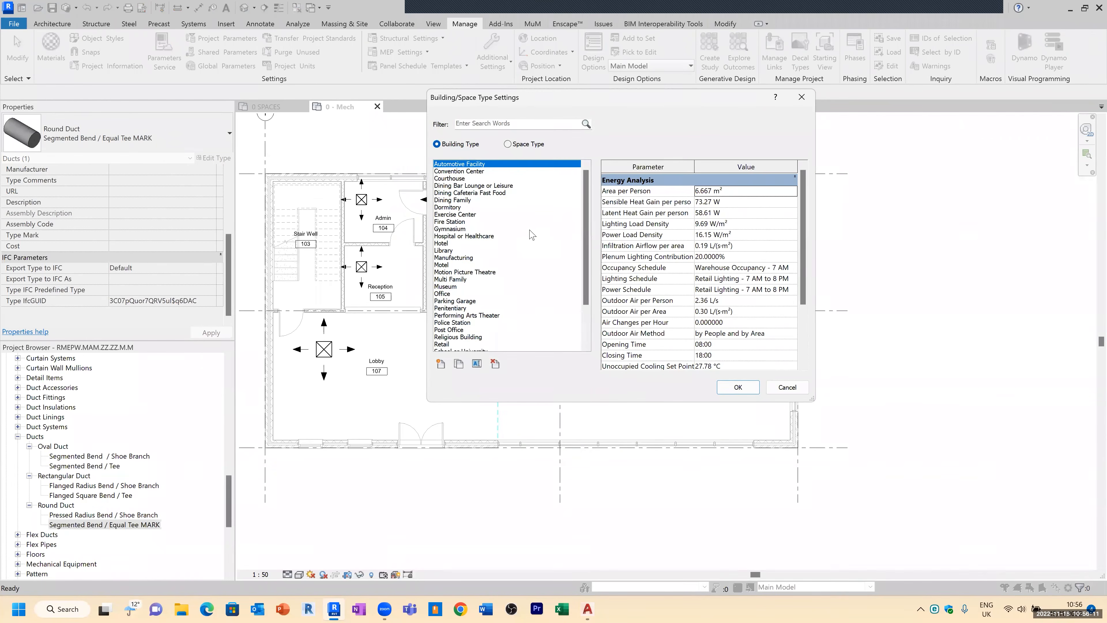
pyautogui.click(801, 97)
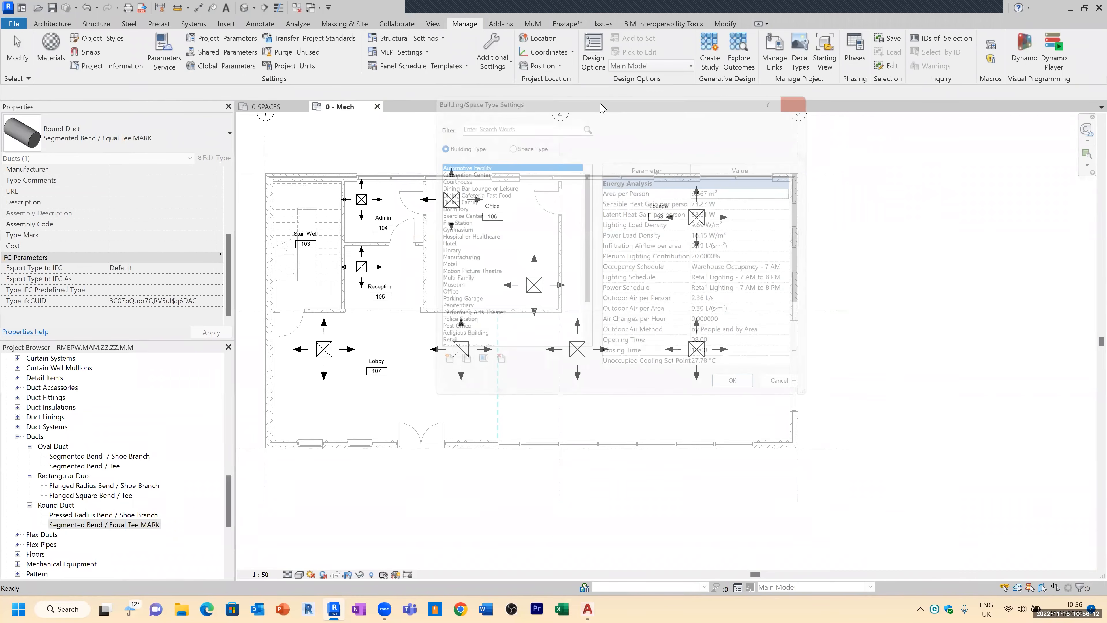
# Step: In Mechanical Settings duct conversion for Supply Air, set the main duct type to Round Duct : Pressed Radius Bend / Shoe Branch and middle elevation 3300
pyautogui.click(418, 57)
pyautogui.click(411, 72)
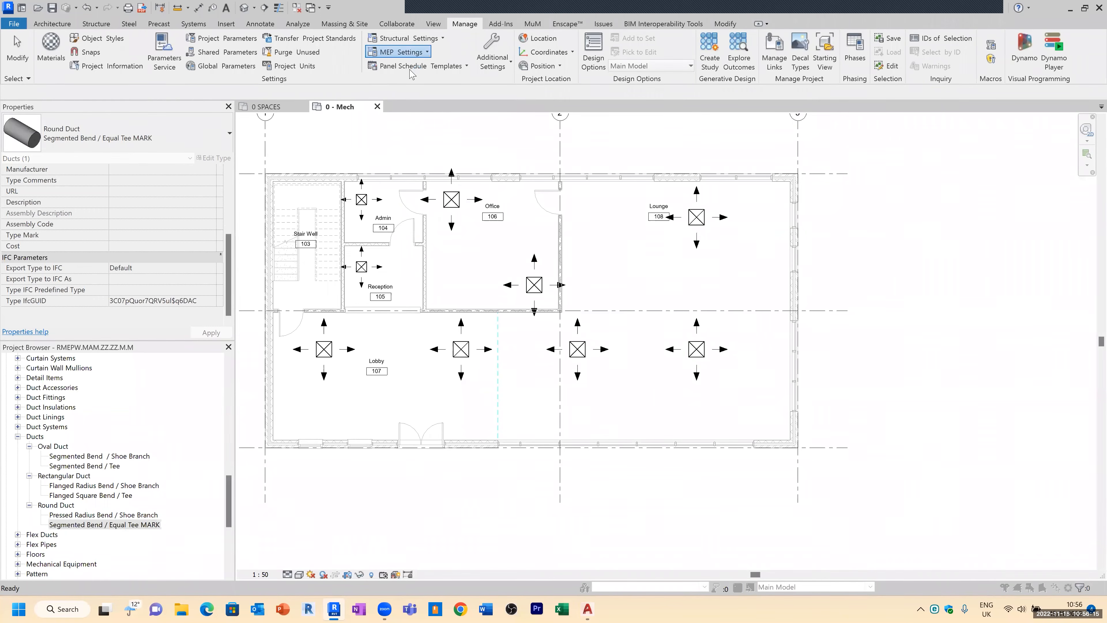
pyautogui.moveTo(305, 172); pyautogui.dragTo(608, 143)
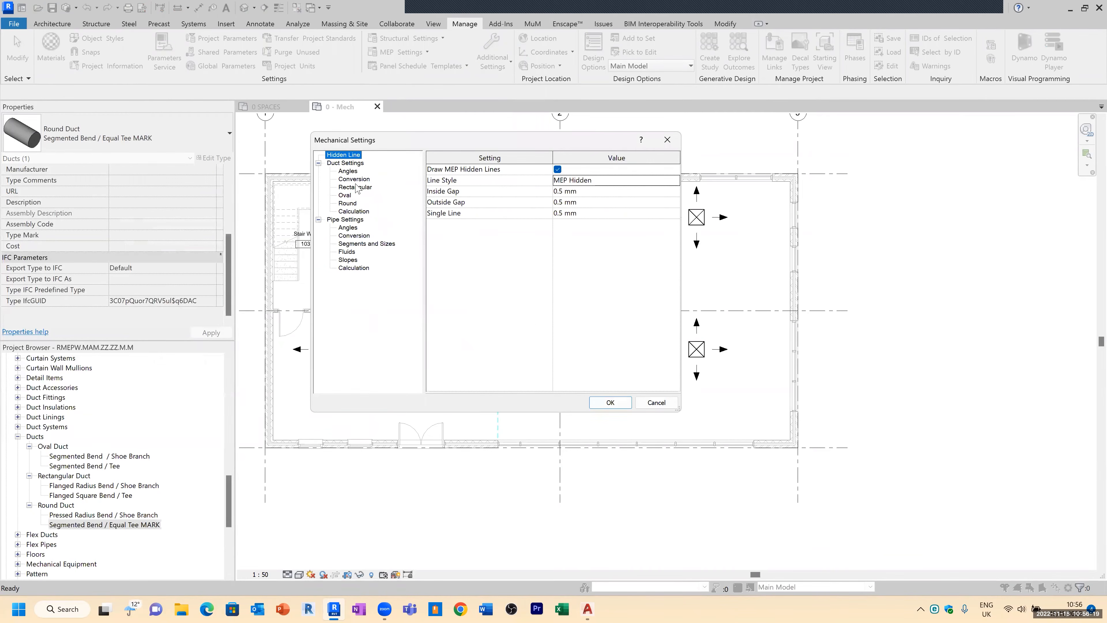
pyautogui.click(355, 180)
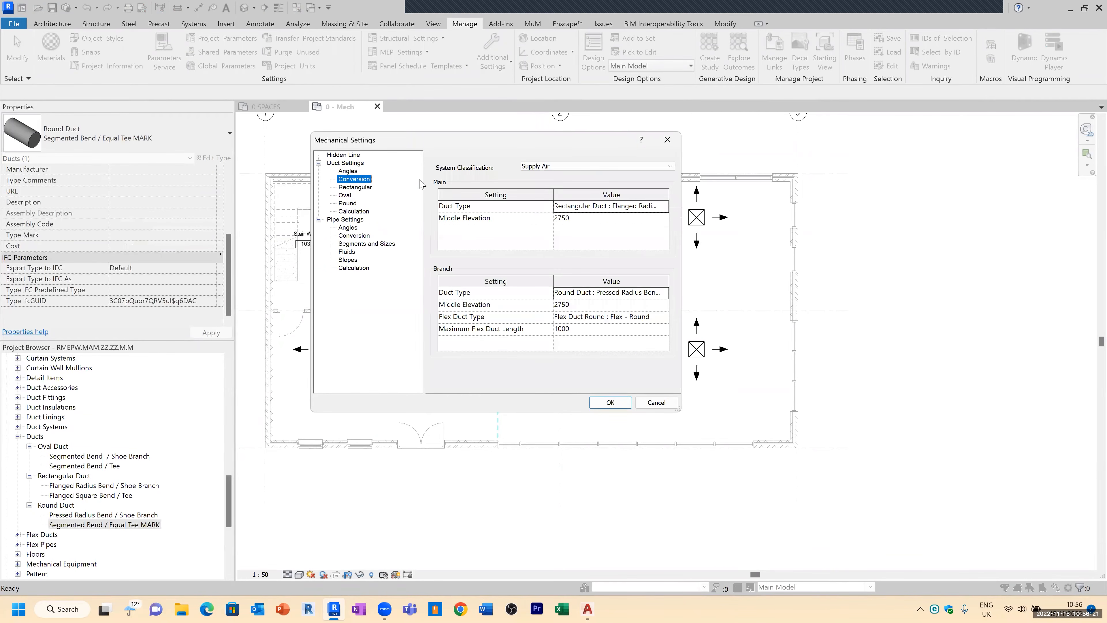
pyautogui.moveTo(486, 144); pyautogui.dragTo(457, 142)
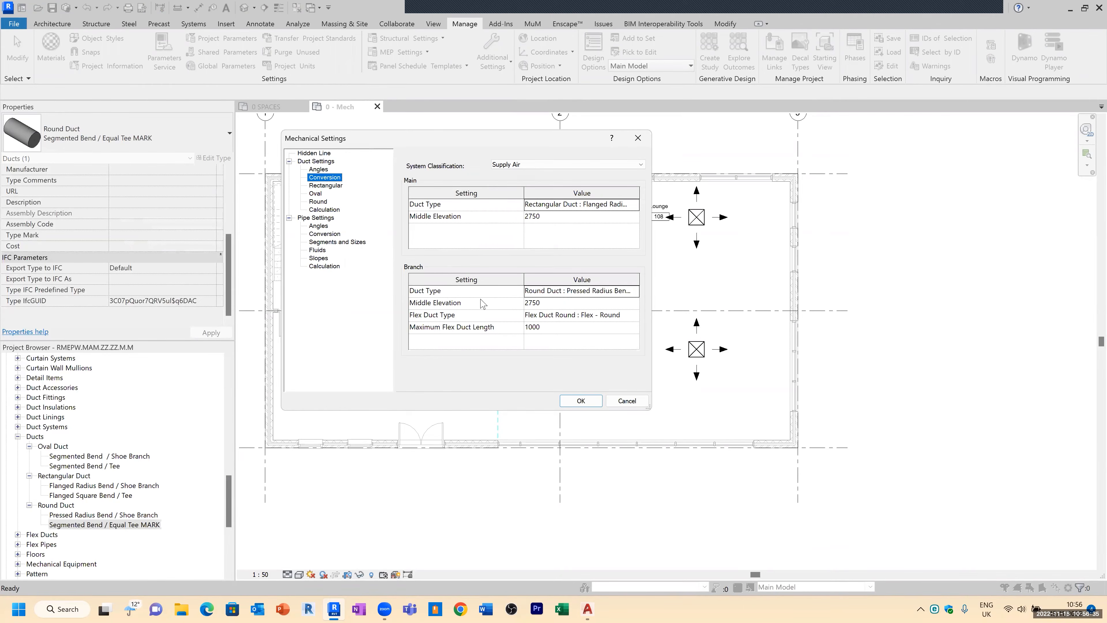
pyautogui.click(635, 209)
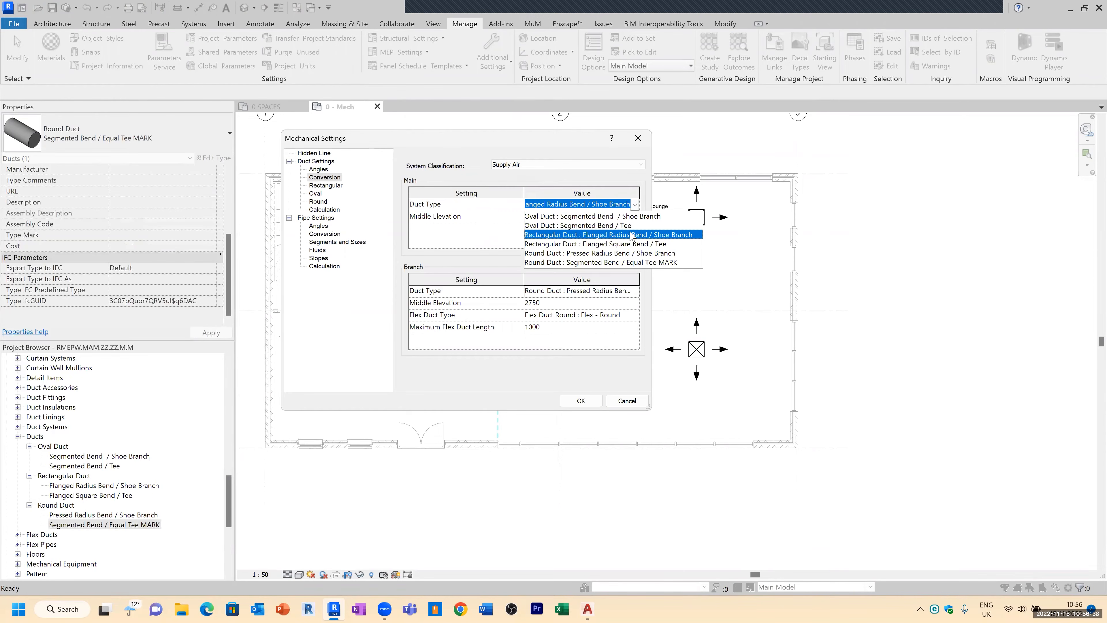
pyautogui.click(628, 205)
pyautogui.click(634, 204)
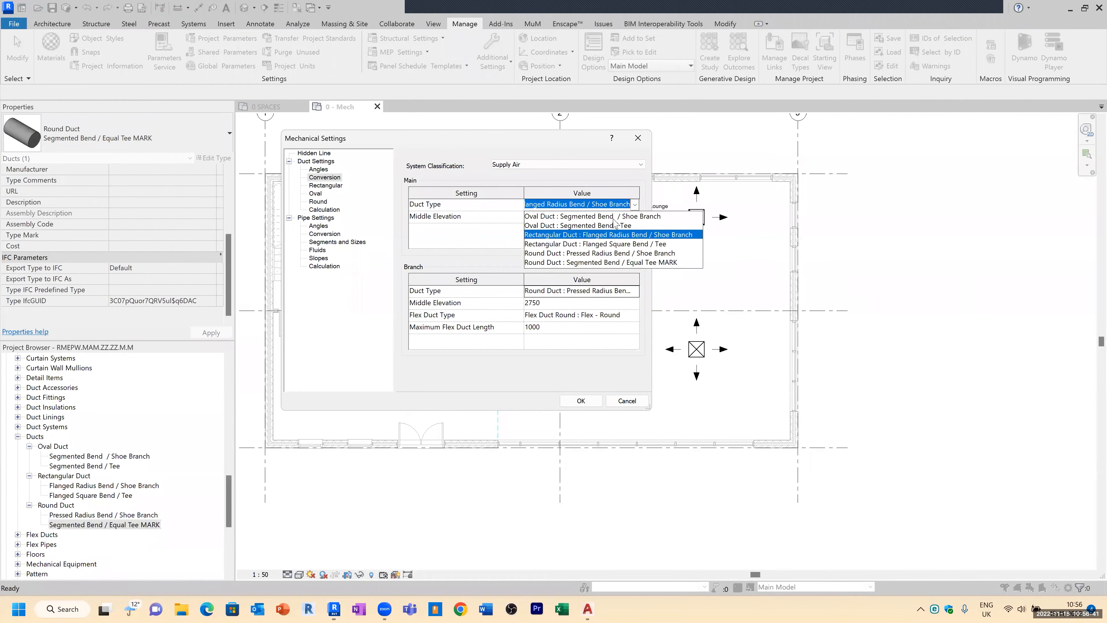
pyautogui.click(611, 254)
pyautogui.click(551, 215)
pyautogui.write('3300')
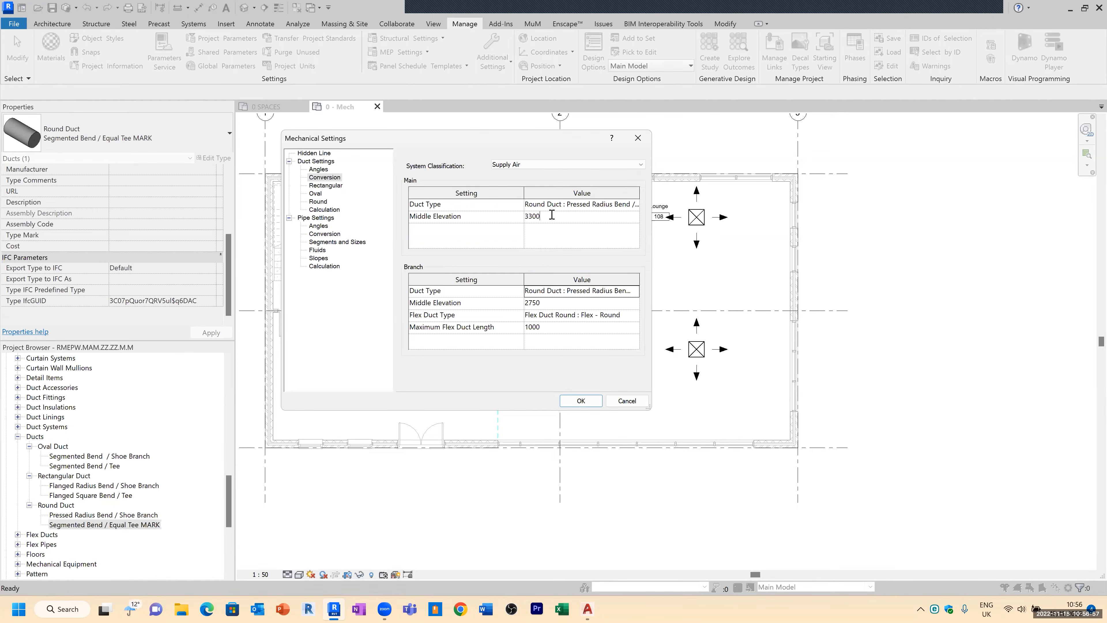
# Step: Set the Supply Air branch duct type to Round Duct : Pressed Radius Bend / Shoe Branch and branch middle elevation to 3300, then confirm
pyautogui.click(632, 290)
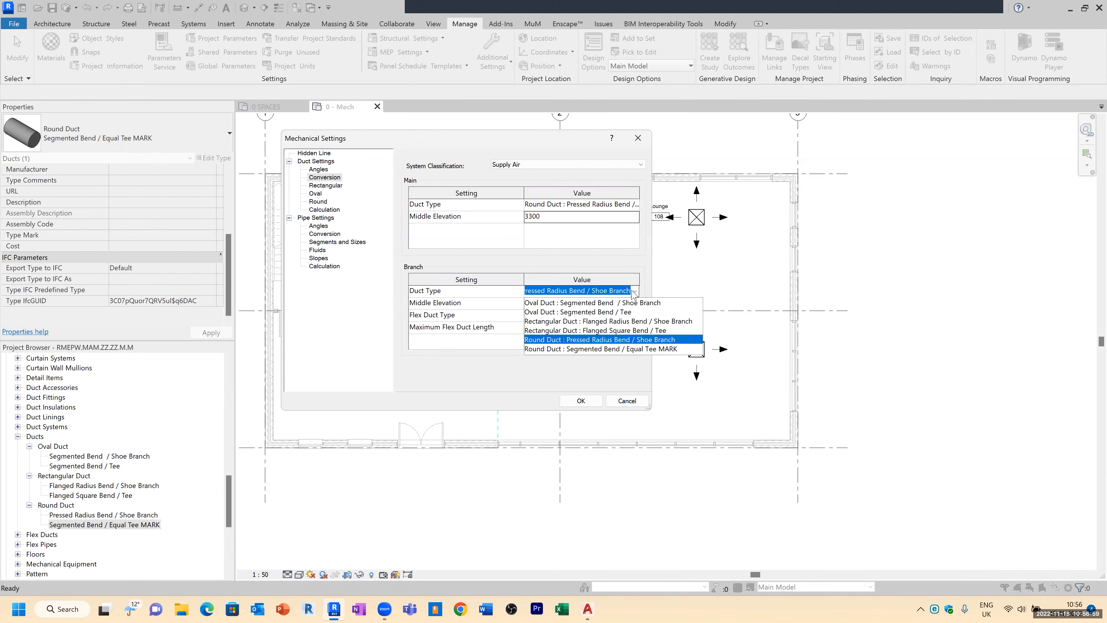
pyautogui.click(642, 340)
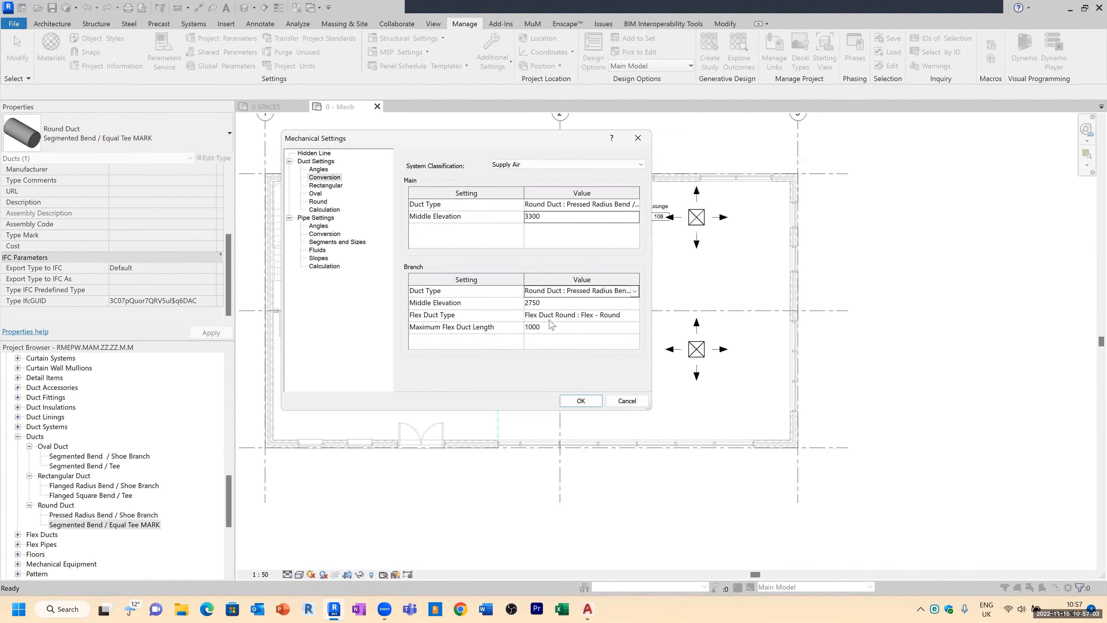
pyautogui.click(547, 305)
pyautogui.write('3300')
pyautogui.click(636, 315)
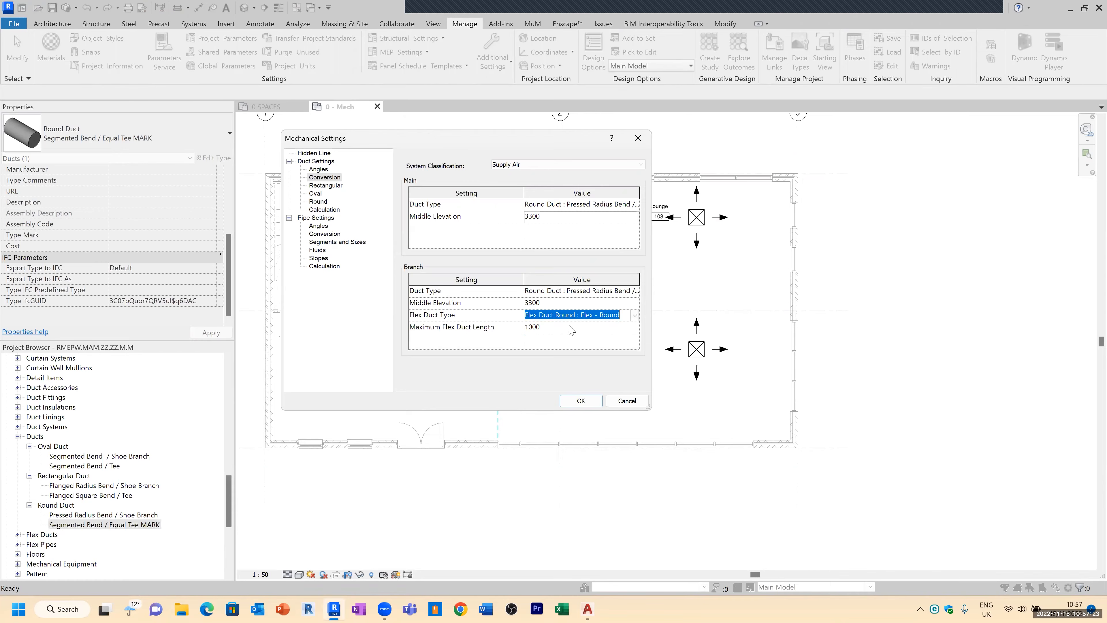
pyautogui.click(570, 326)
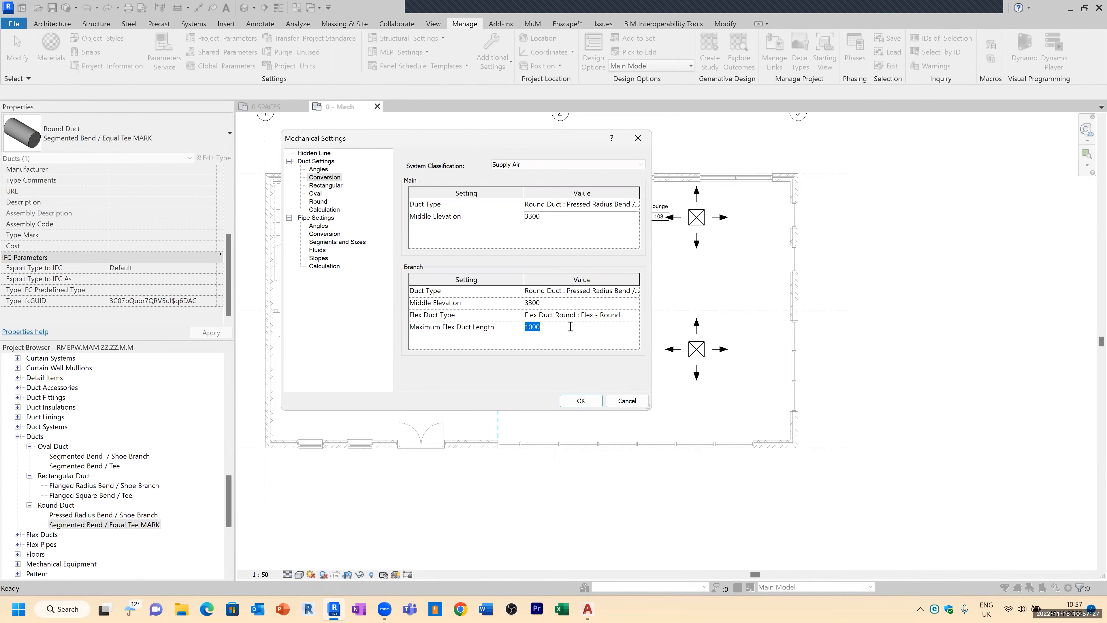
pyautogui.click(549, 329)
pyautogui.click(584, 400)
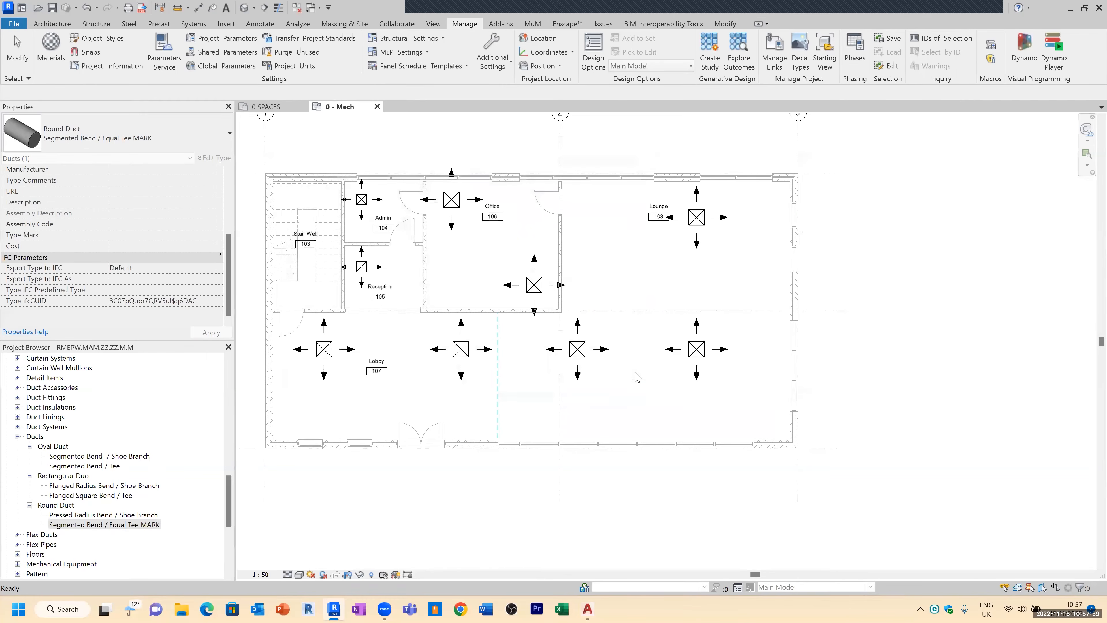
pyautogui.scroll(2, 353, 297)
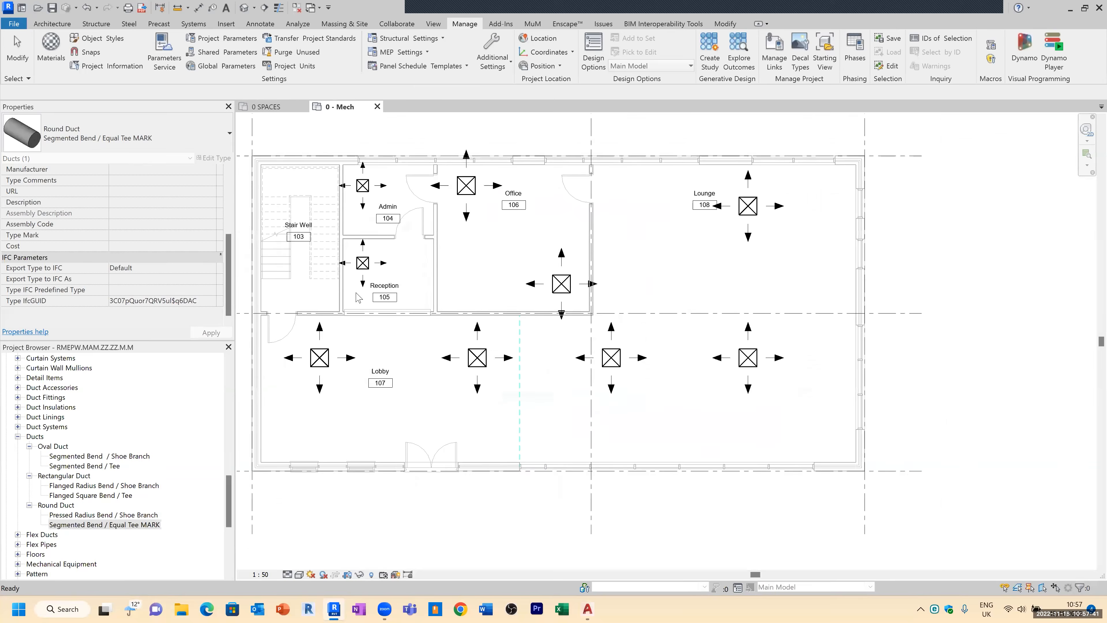
pyautogui.click(328, 367)
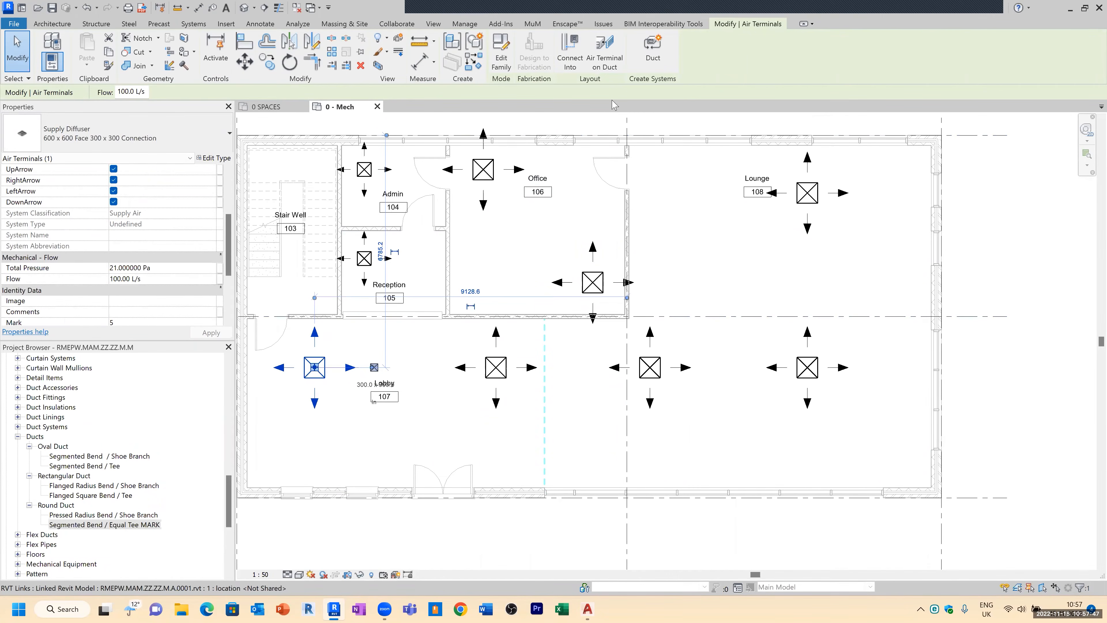
pyautogui.click(289, 440)
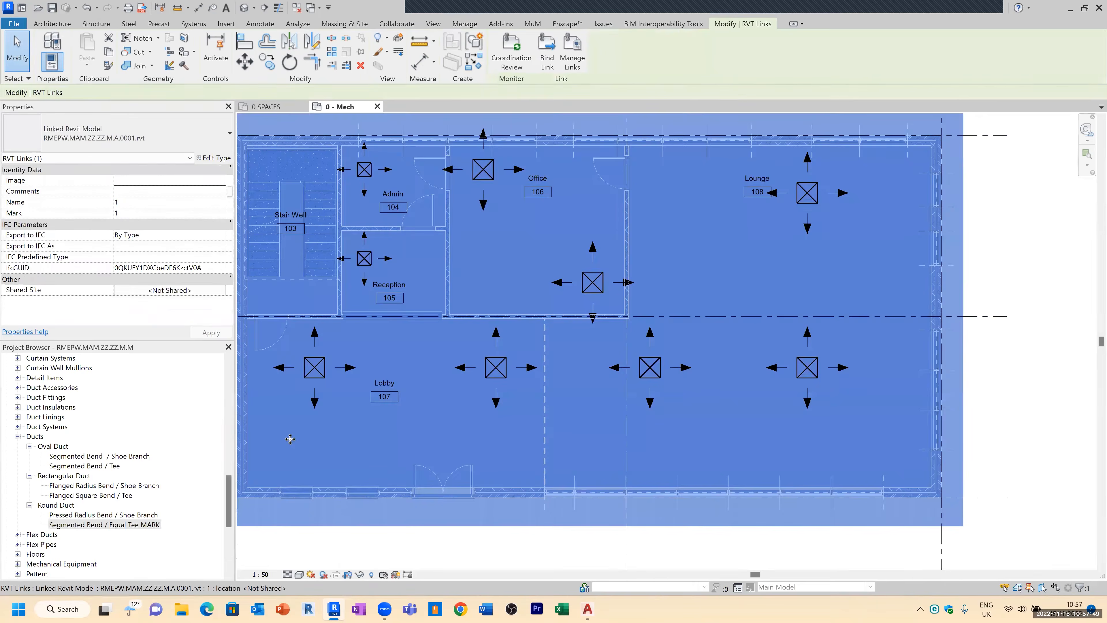
pyautogui.scroll(-2, 287, 440)
pyautogui.press('Escape')
pyautogui.click(336, 411)
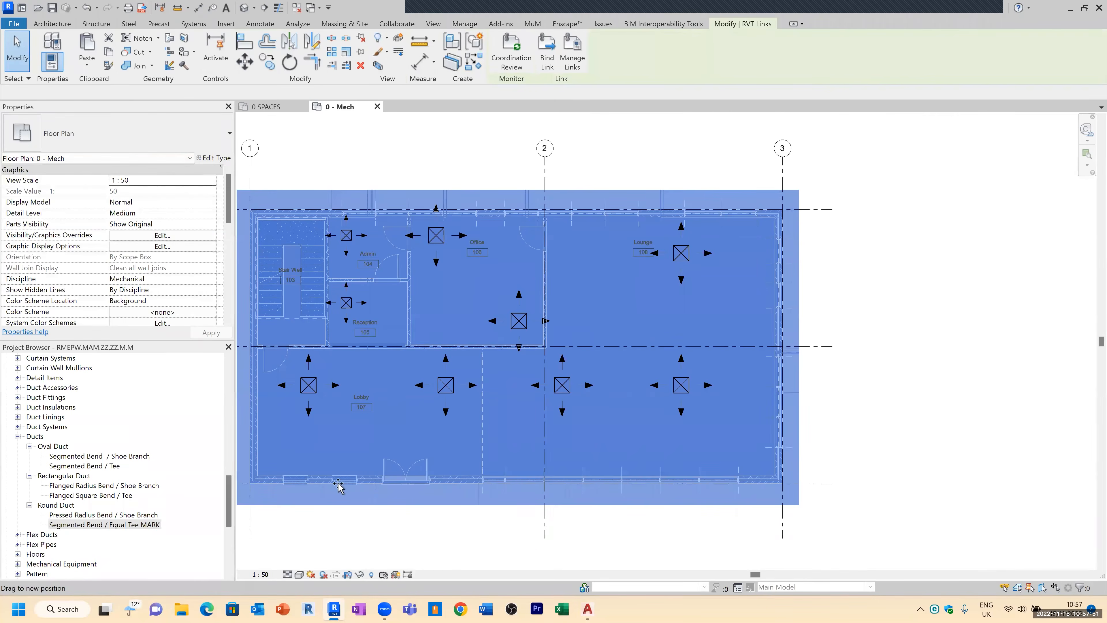
pyautogui.click(283, 530)
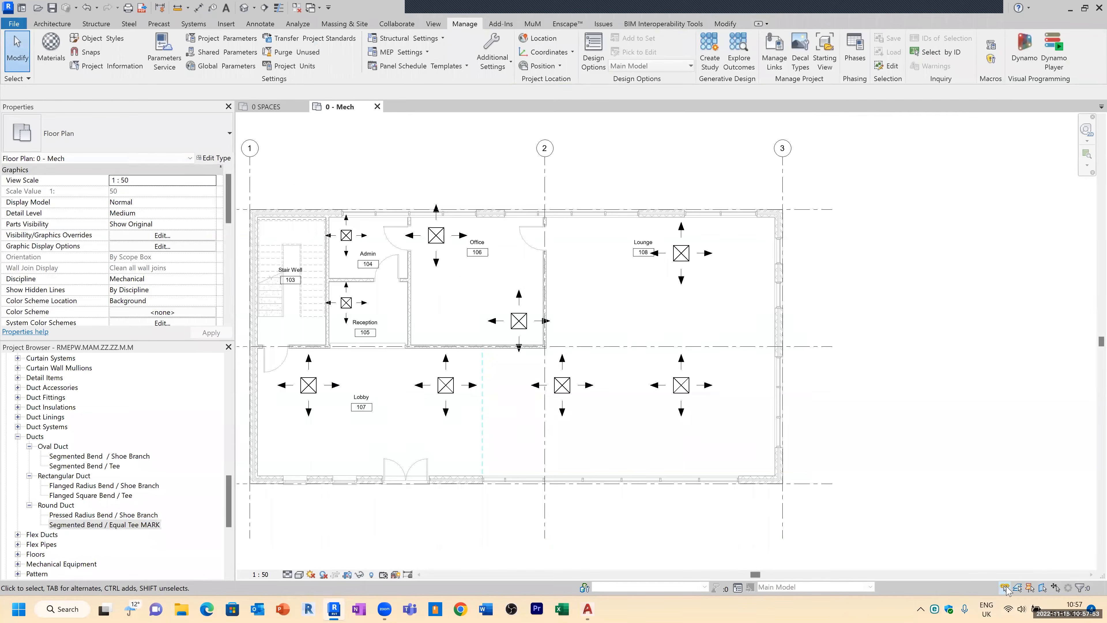
# Step: Select all supply diffusers in the plan, filtering out space tags and spaces so only air terminals remain
pyautogui.moveTo(275, 503); pyautogui.dragTo(724, 190)
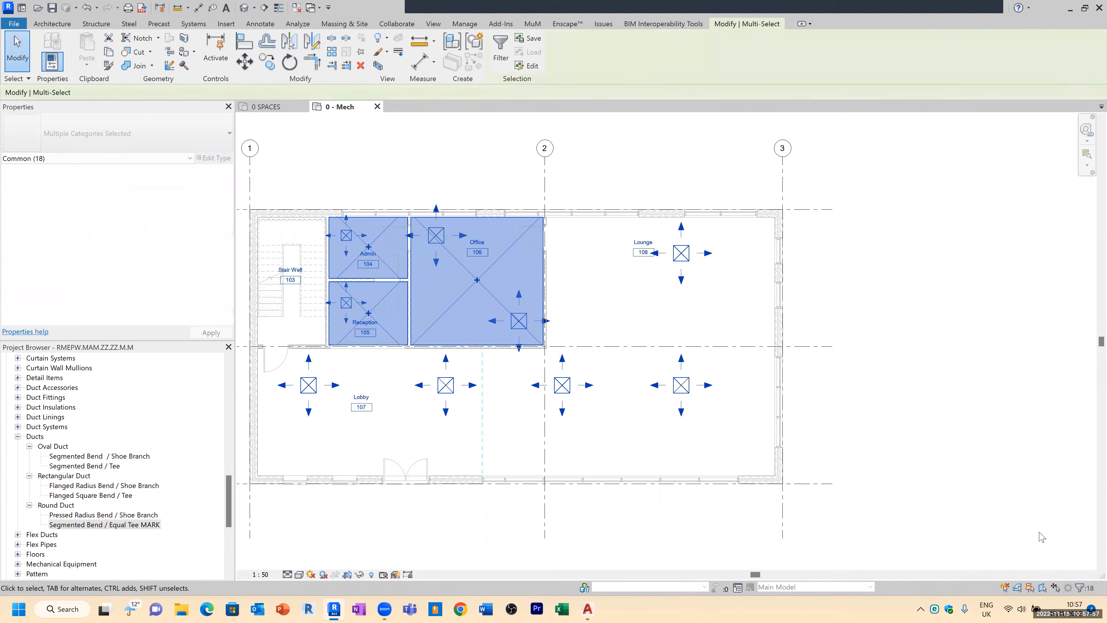
pyautogui.click(1081, 588)
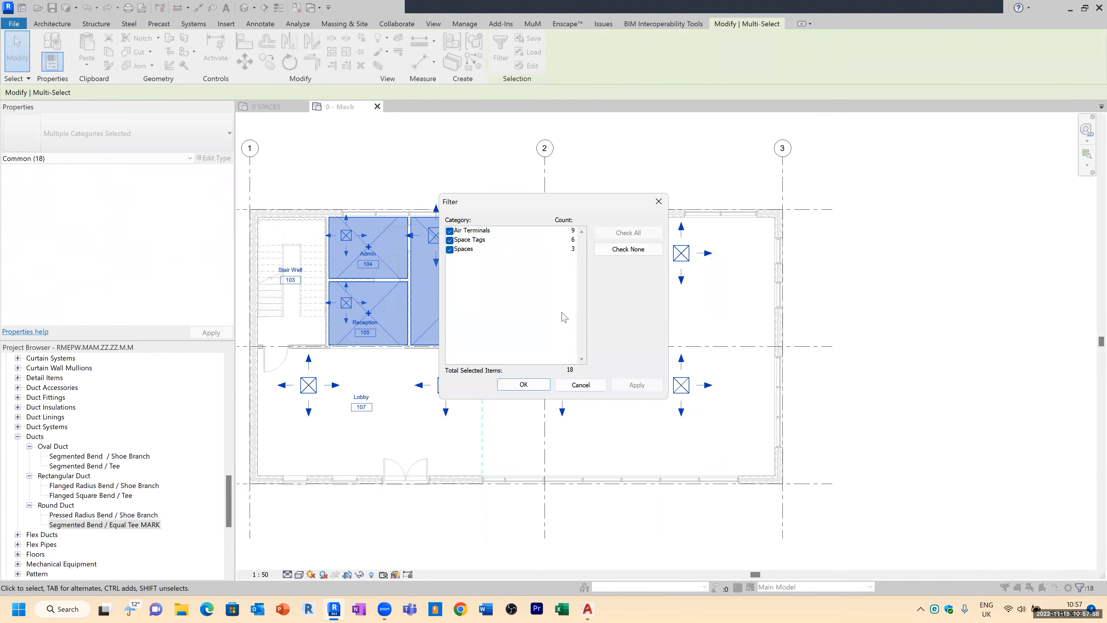
pyautogui.click(455, 241)
pyautogui.click(455, 250)
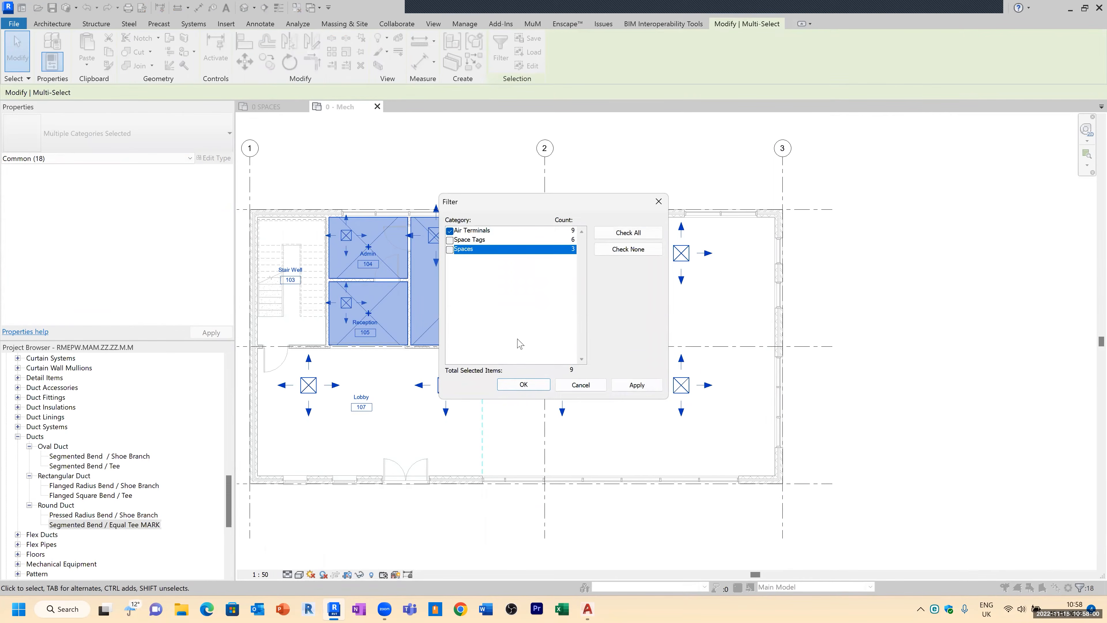
pyautogui.click(524, 385)
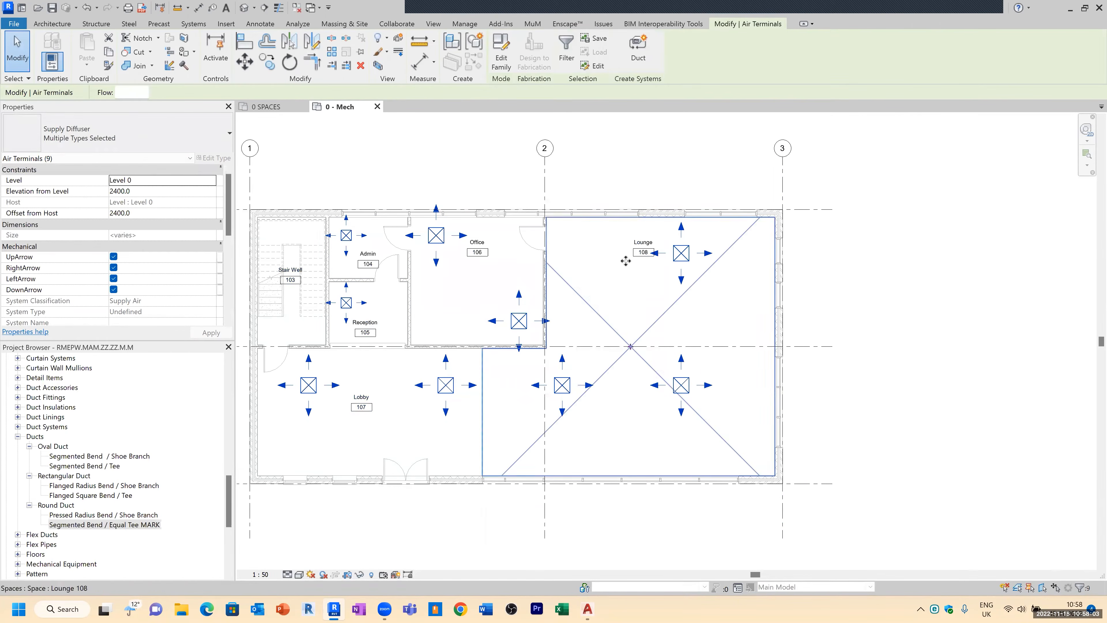
# Step: Create a Supply Air duct system from the selected diffusers and name it MaM Supply Air
pyautogui.click(639, 53)
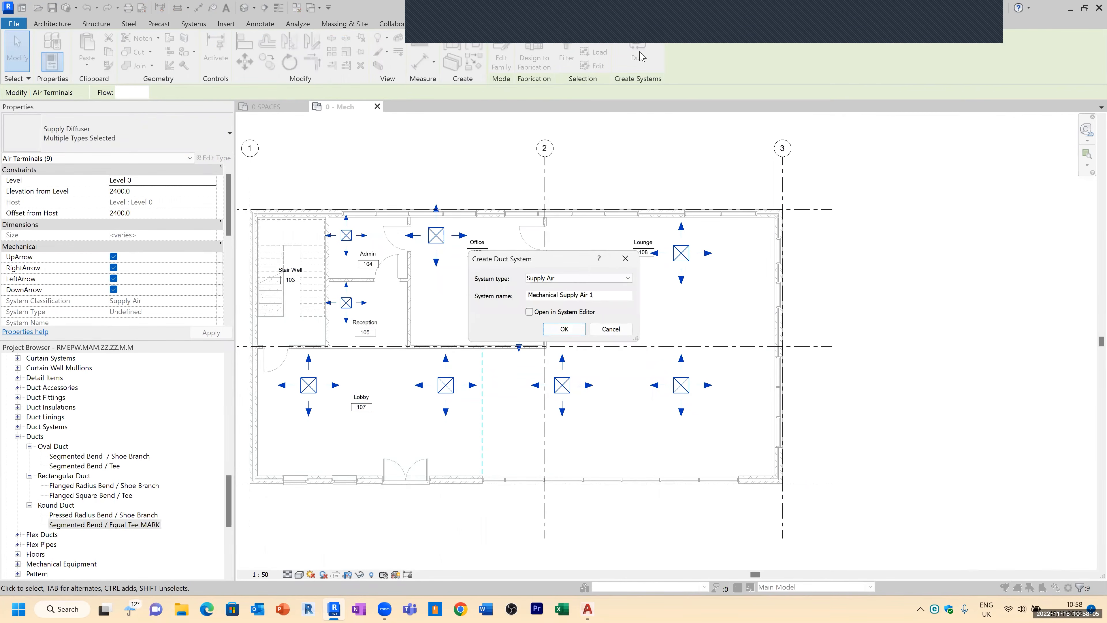
pyautogui.click(569, 279)
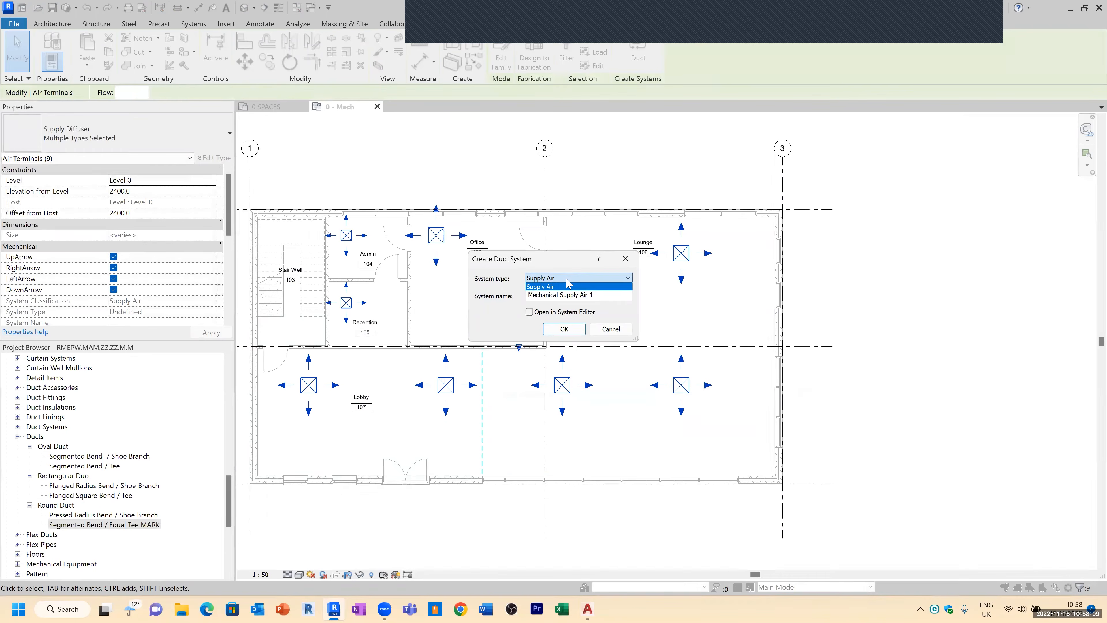
pyautogui.click(568, 283)
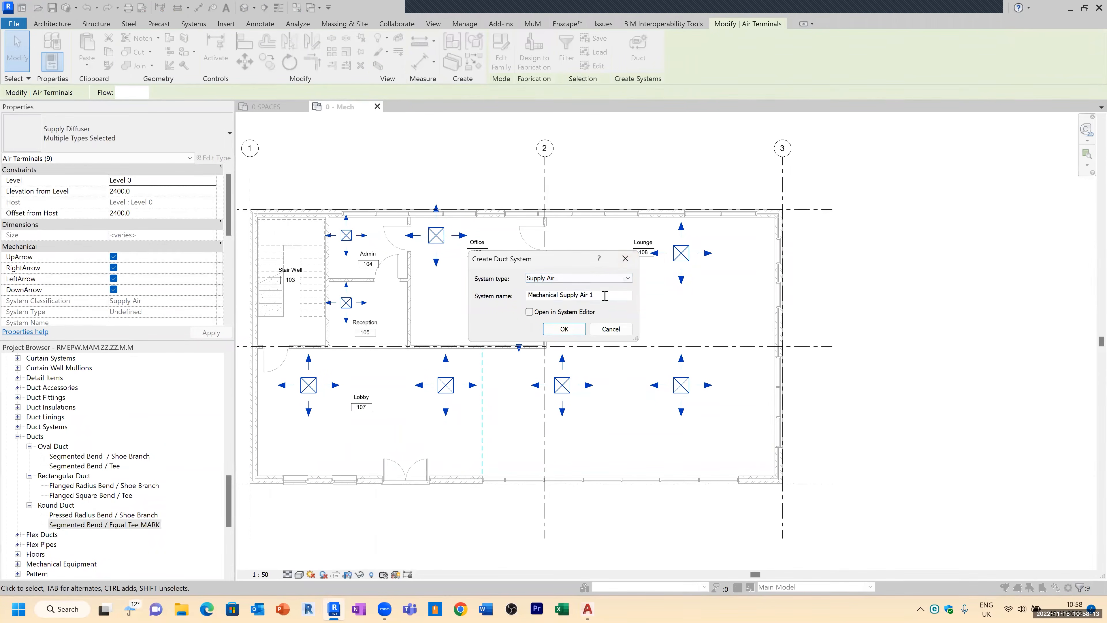
pyautogui.moveTo(593, 296); pyautogui.dragTo(587, 297)
pyautogui.press('BackSpace')
pyautogui.press('BackSpace')
pyautogui.press('BackSpace')
pyautogui.press('BackSpace')
pyautogui.press('BackSpace')
pyautogui.press('BackSpace')
pyautogui.click(569, 328)
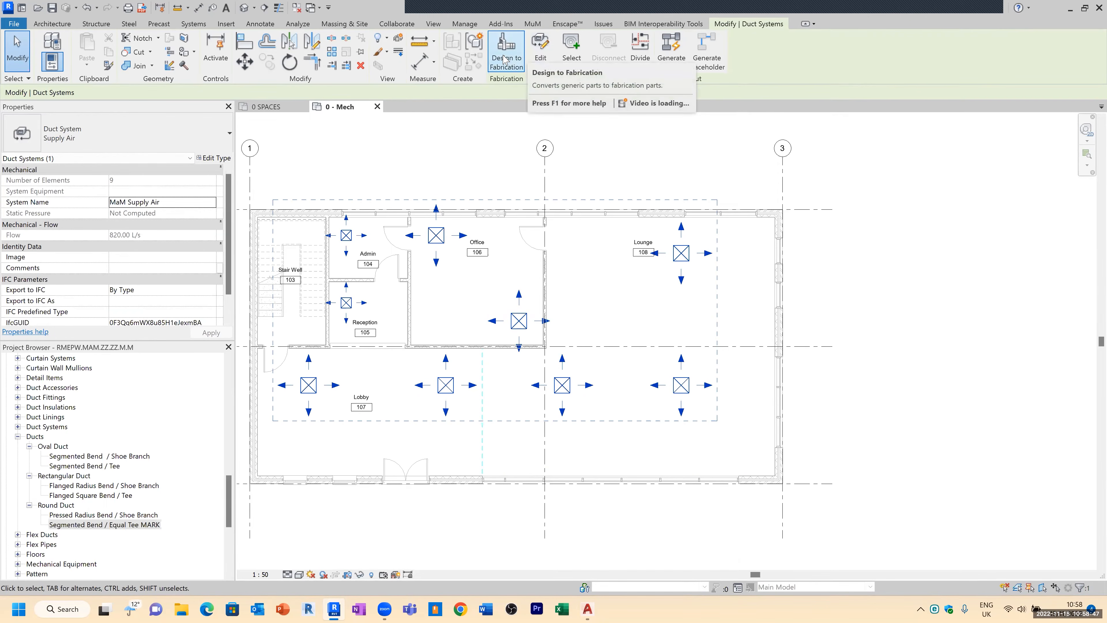
# Step: Start Generate Layout for the supply air system with the Network solution type
pyautogui.click(670, 48)
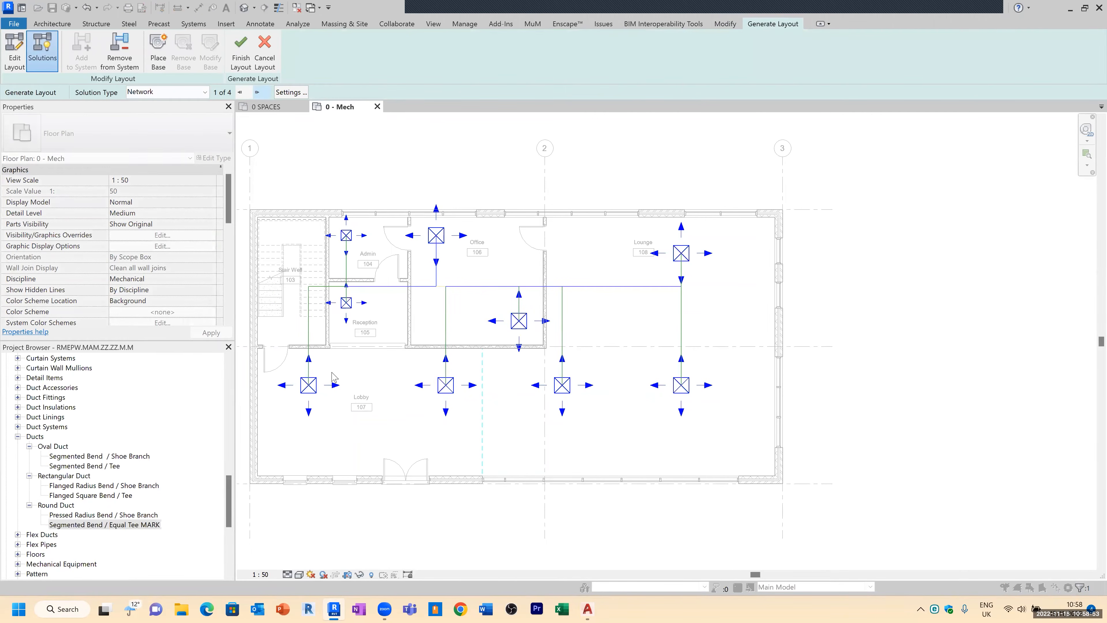
pyautogui.scroll(1, 291, 361)
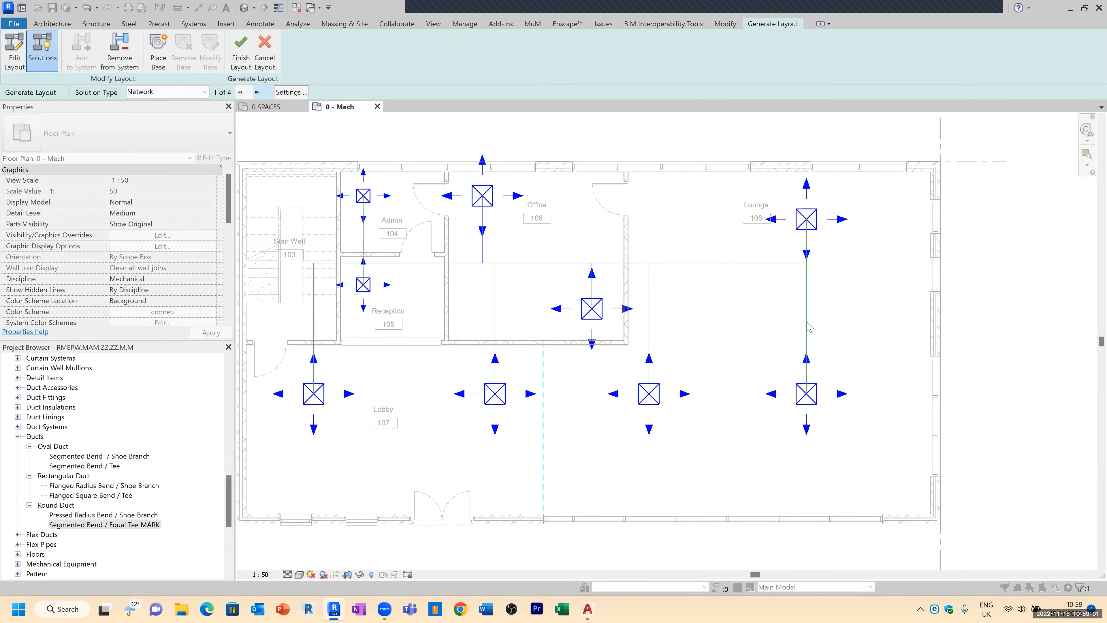
pyautogui.click(198, 88)
pyautogui.click(201, 92)
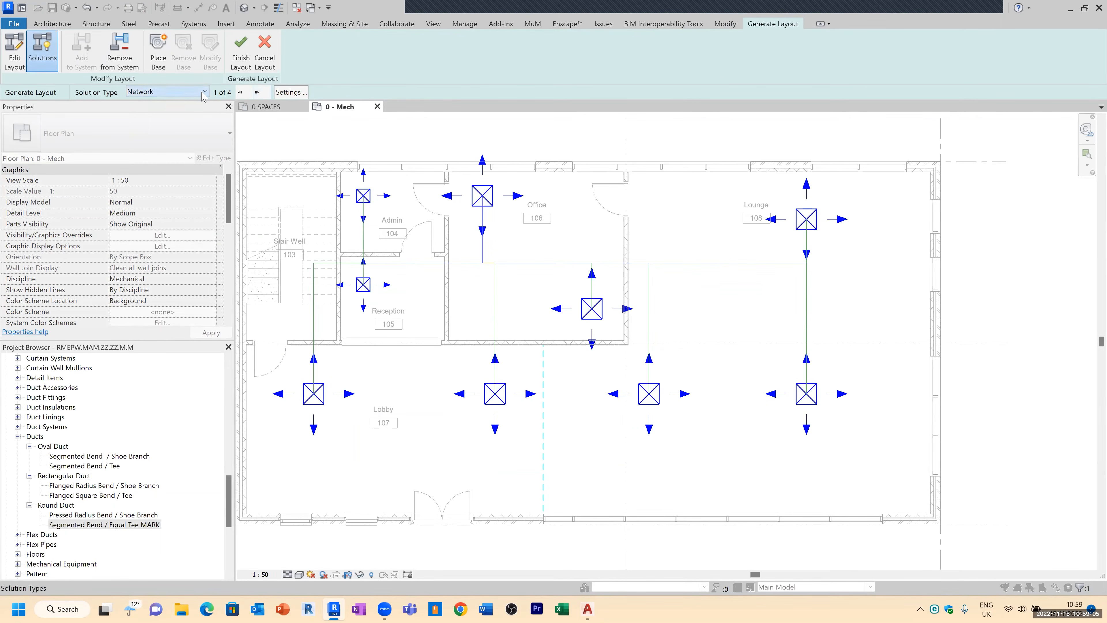
# Step: Edit the layout by moving the main duct route up toward the Office wall
pyautogui.click(21, 53)
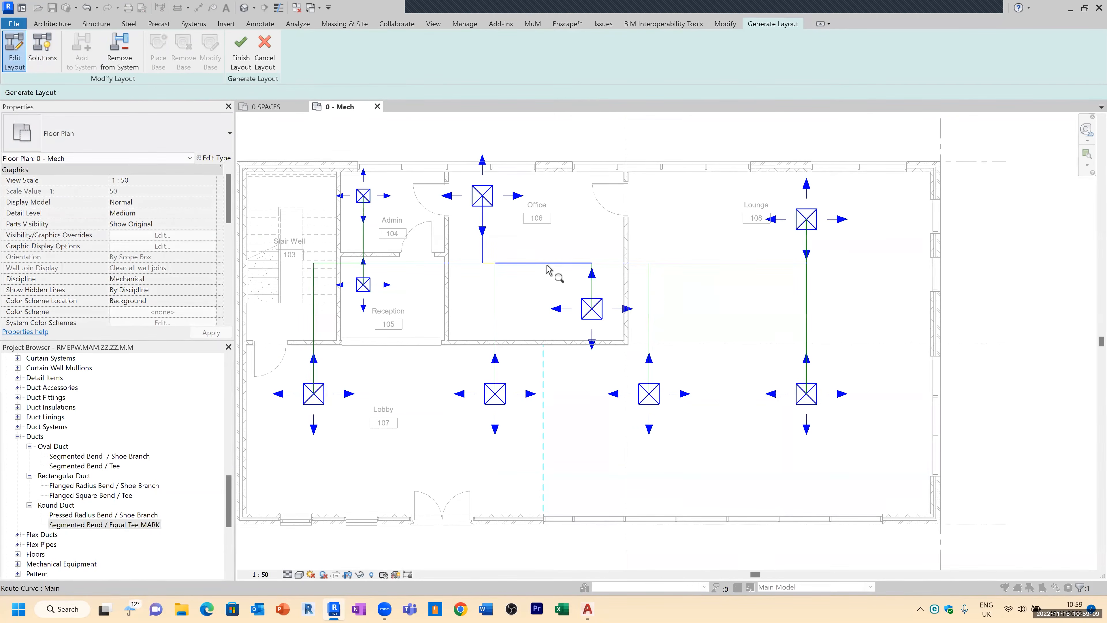
pyautogui.click(719, 265)
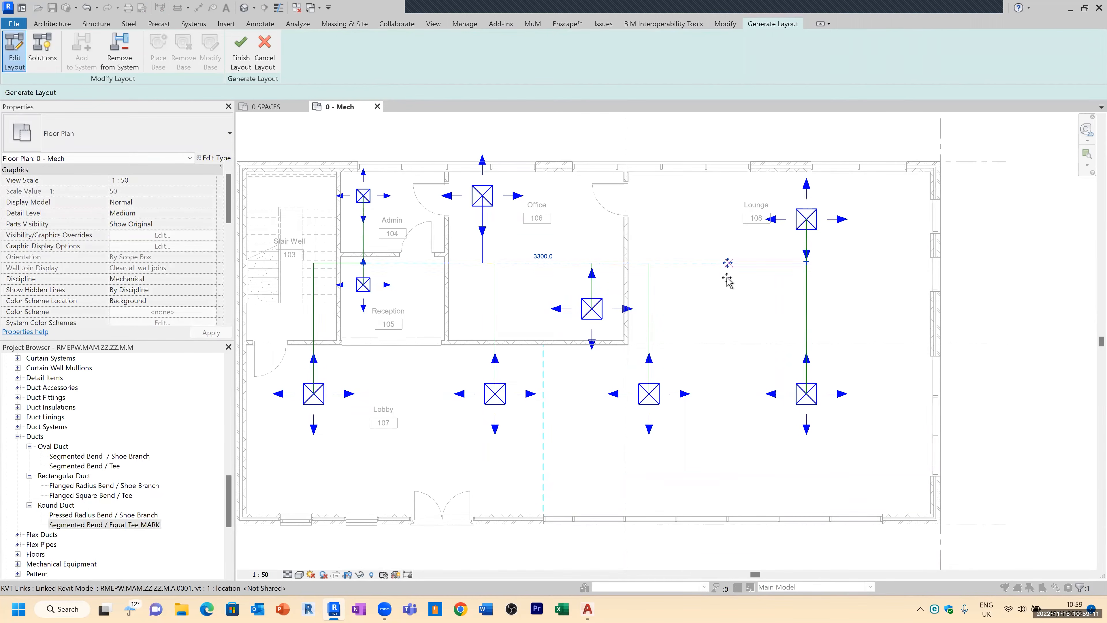
pyautogui.moveTo(727, 281); pyautogui.dragTo(732, 244)
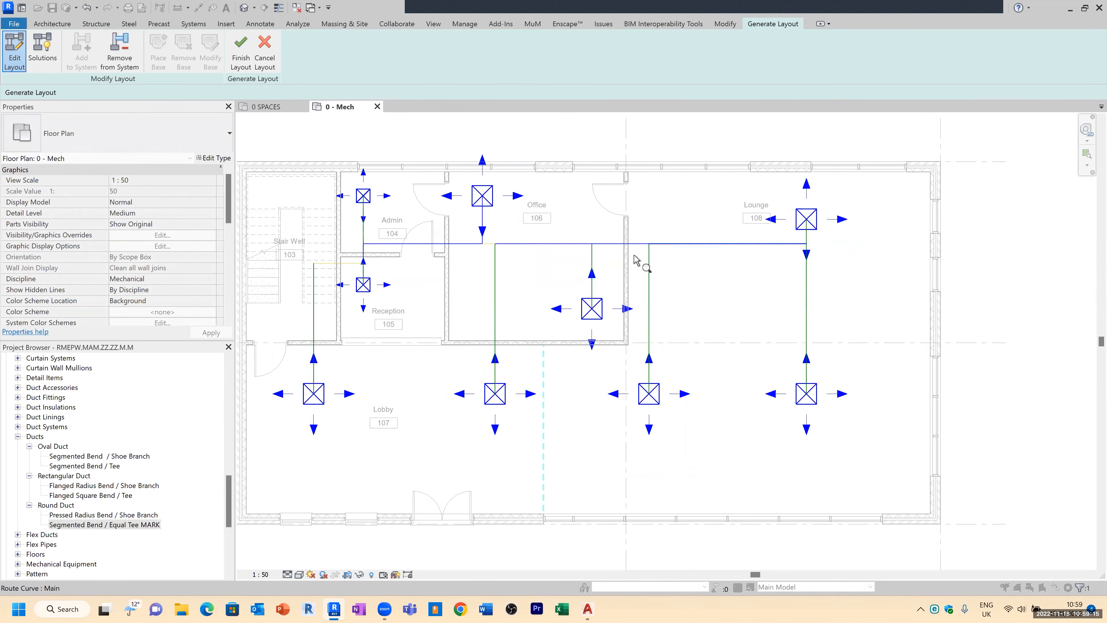
pyautogui.click(354, 264)
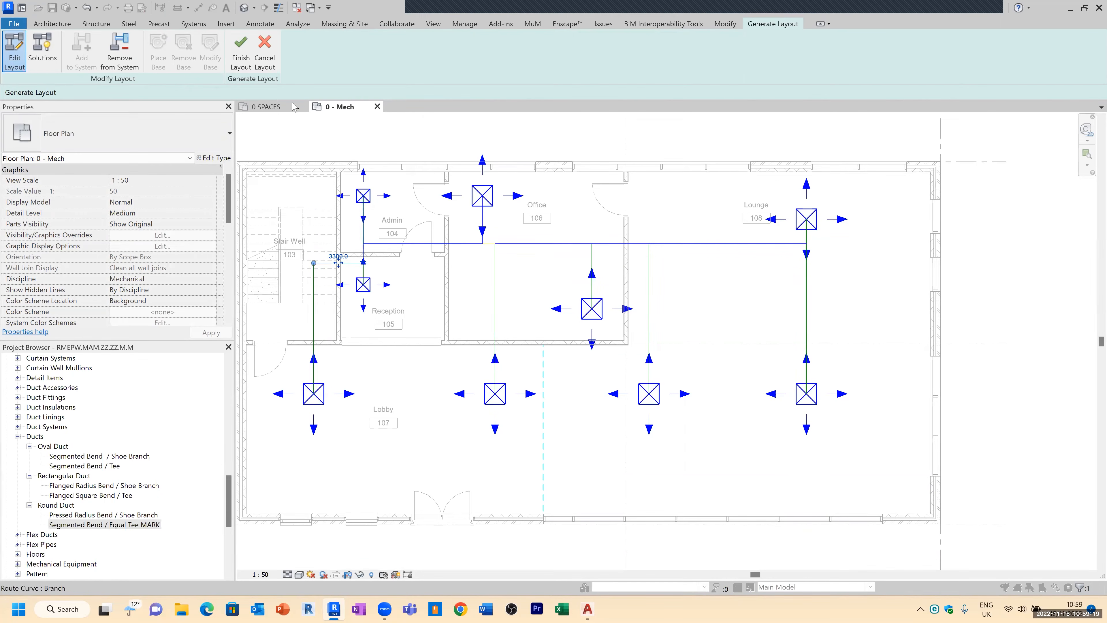
# Step: Compare the Network and Perimeter layout solution types, stepping through the Perimeter solutions
pyautogui.click(43, 52)
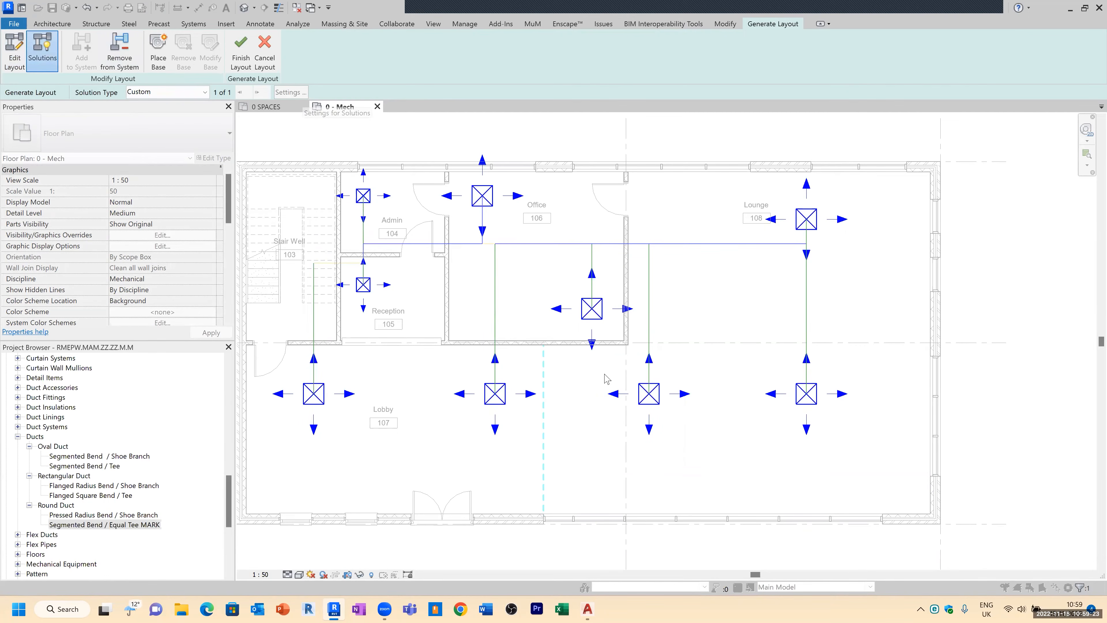
pyautogui.click(205, 92)
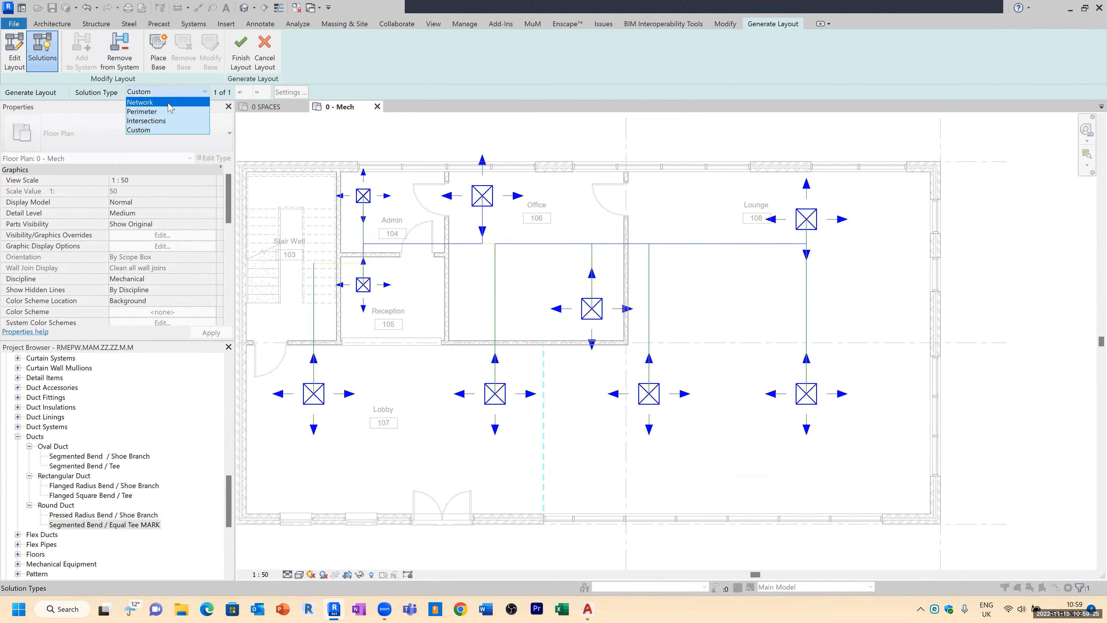
pyautogui.click(157, 104)
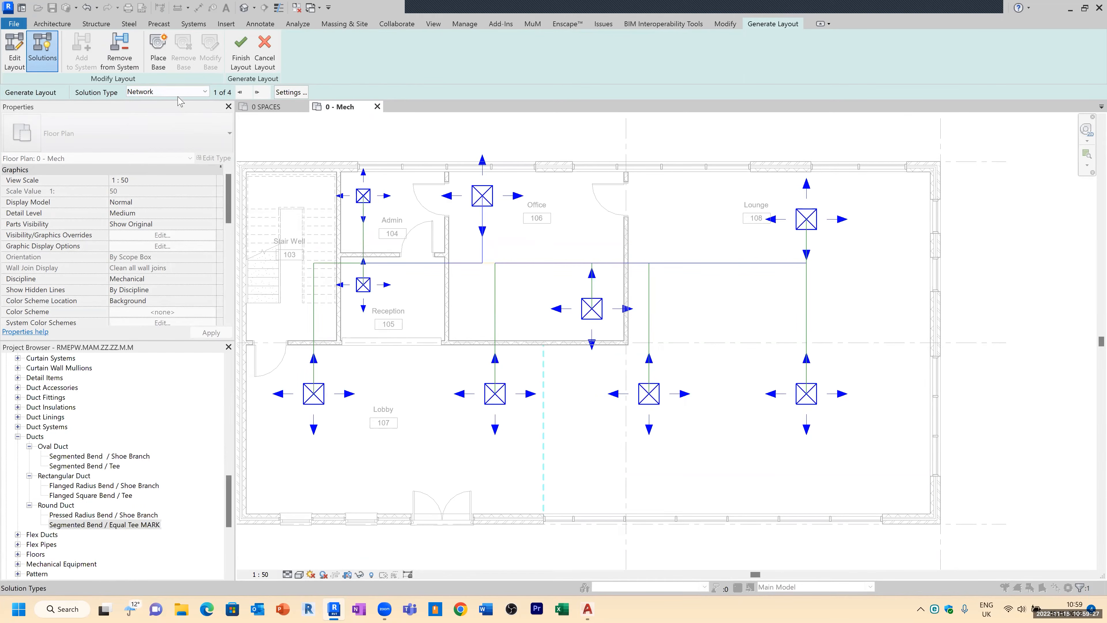
pyautogui.click(180, 92)
pyautogui.click(166, 112)
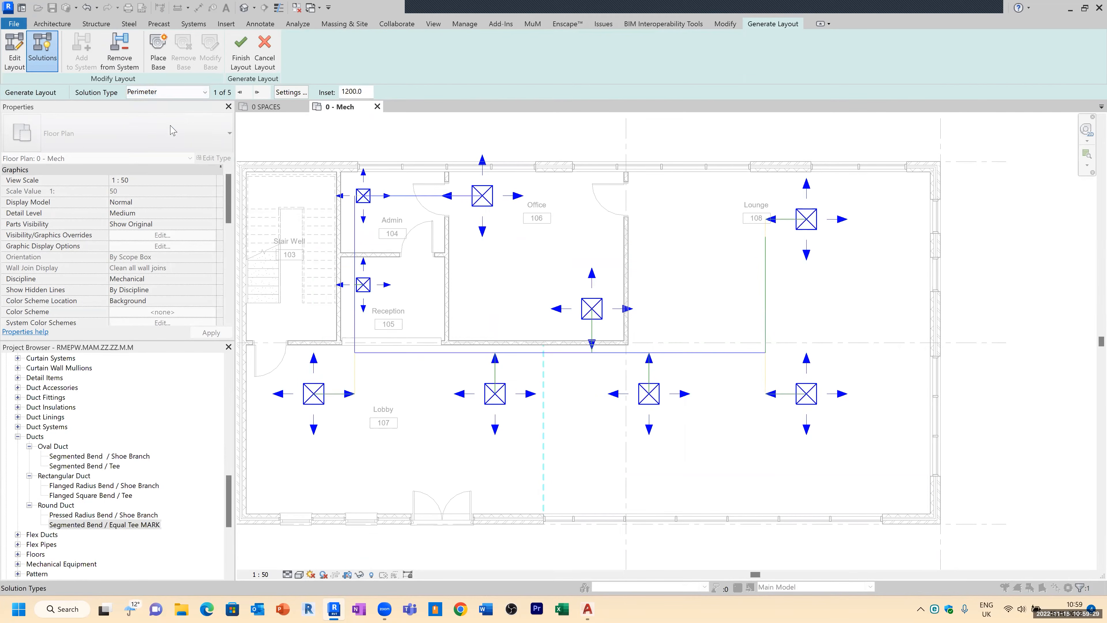
pyautogui.click(257, 92)
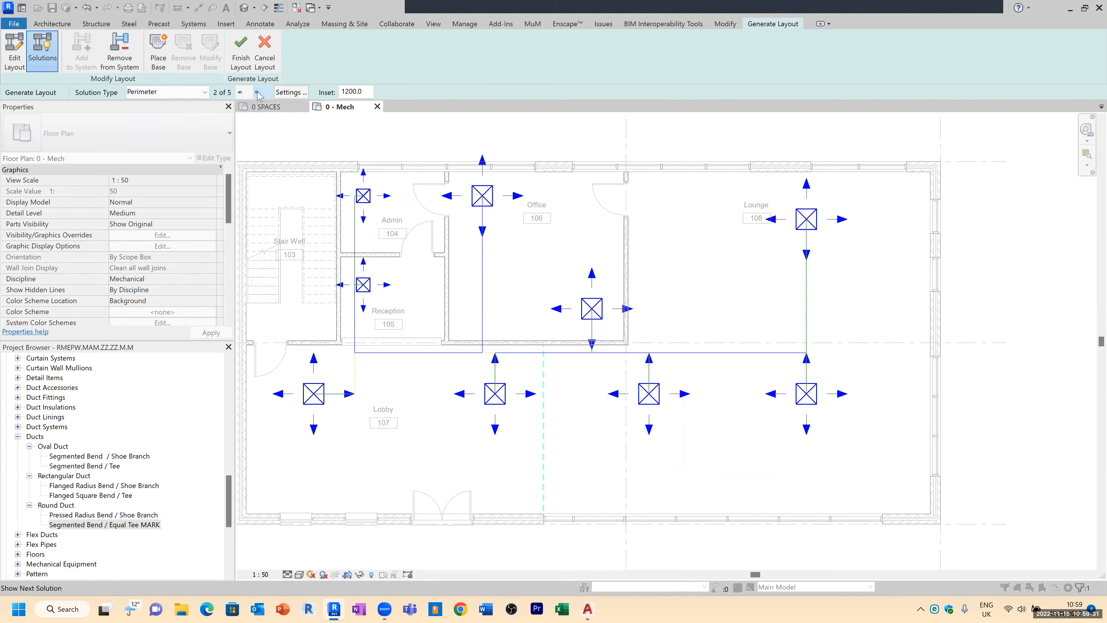
pyautogui.click(257, 93)
pyautogui.click(257, 92)
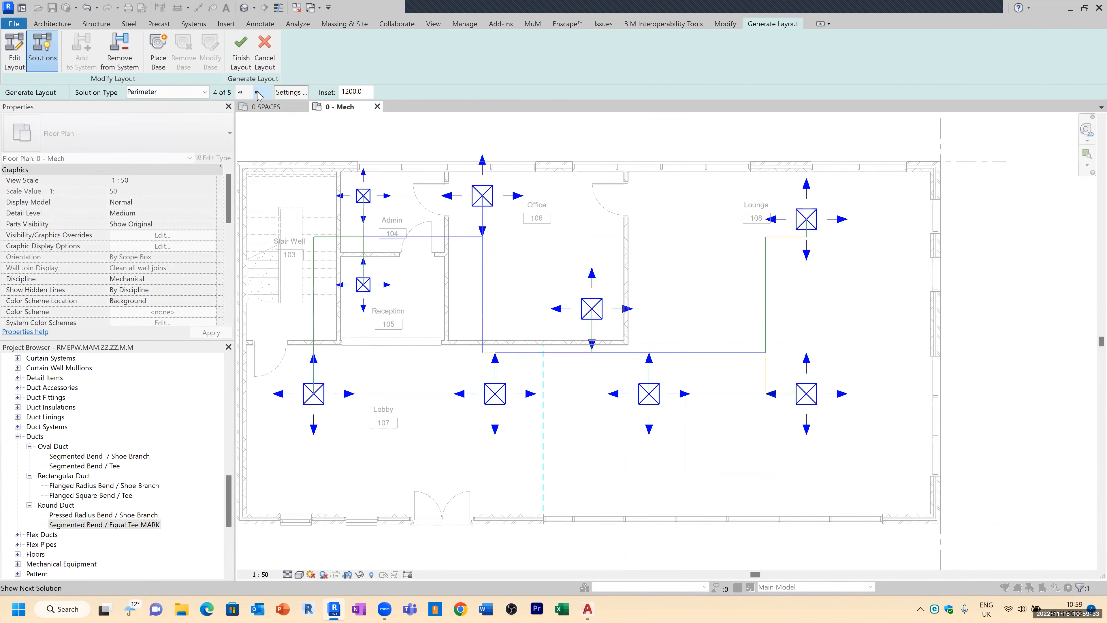
pyautogui.click(257, 93)
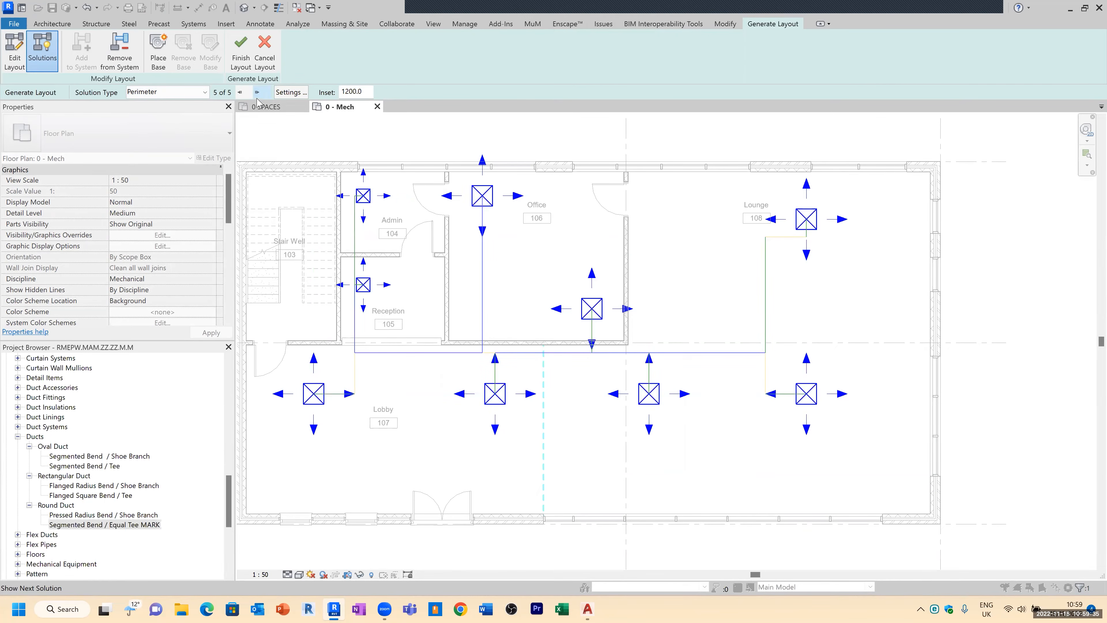
# Step: Set the layout solution type back to Network
pyautogui.click(157, 92)
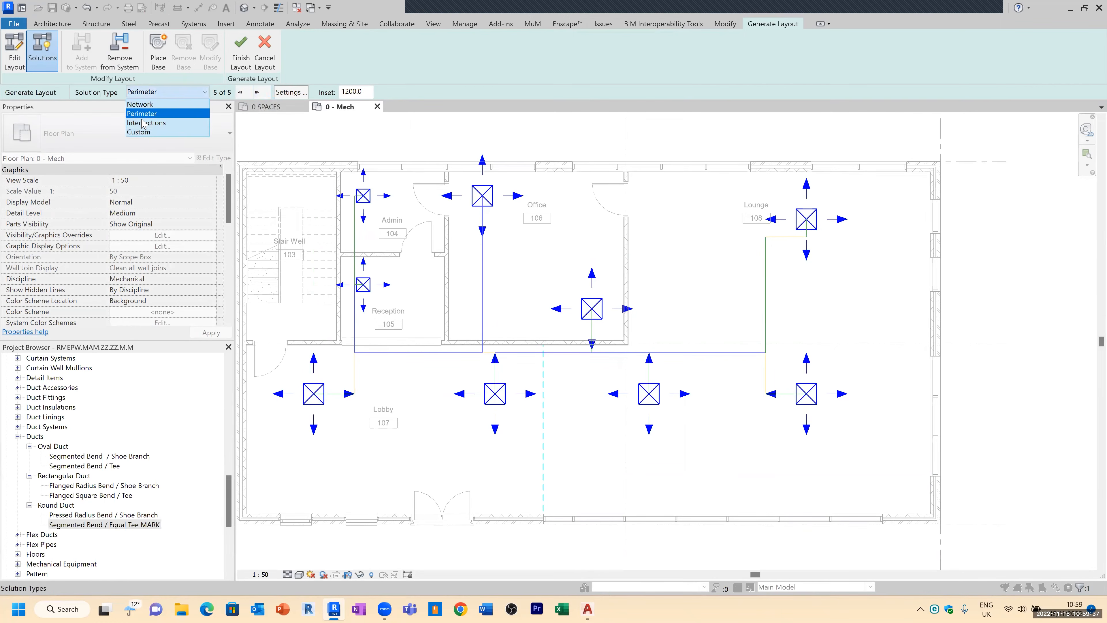
pyautogui.click(144, 105)
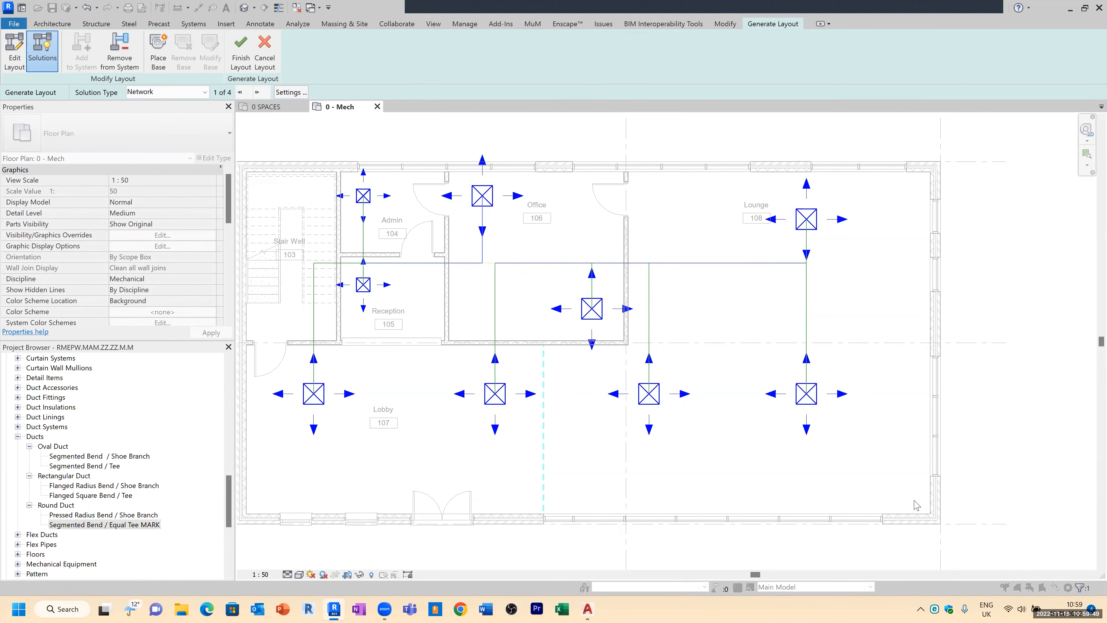
pyautogui.press('ctrl')
pyautogui.press('ctrl')
pyautogui.press('ctrl')
pyautogui.press('ctrl')
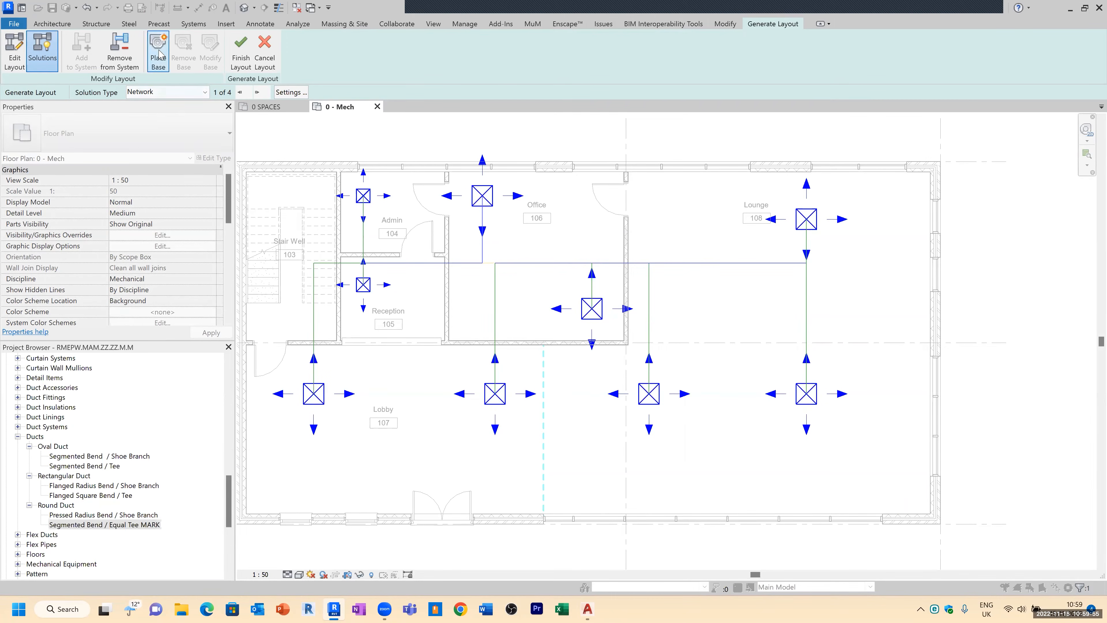
# Step: Place a layout base near the building's lower-right corner and set it to a round shape with a 200 mm diameter
pyautogui.press('ctrl')
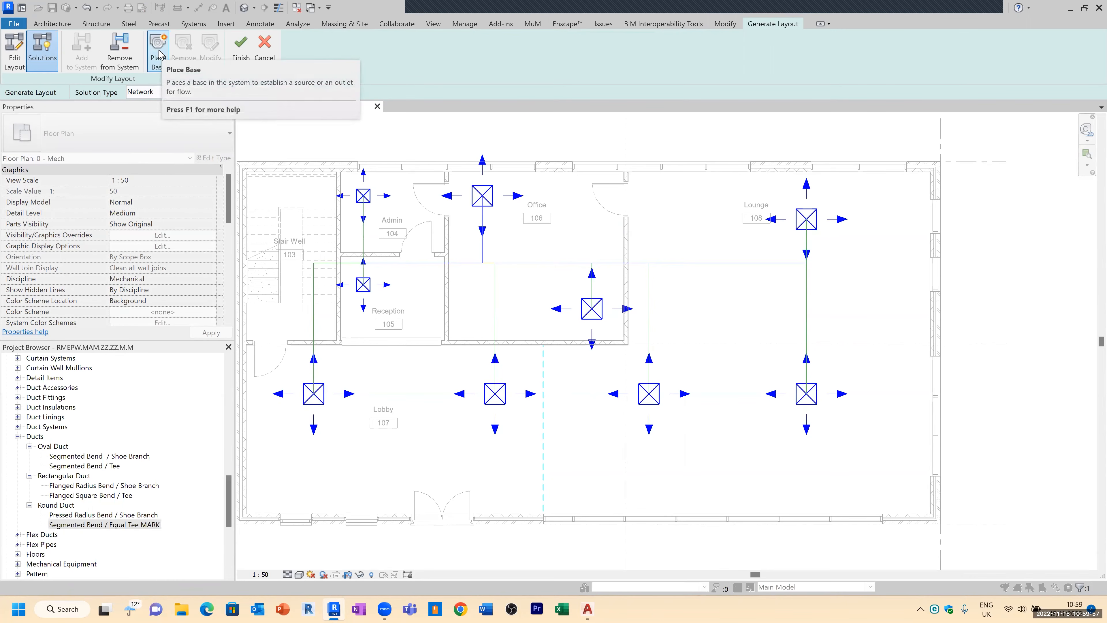
pyautogui.click(158, 53)
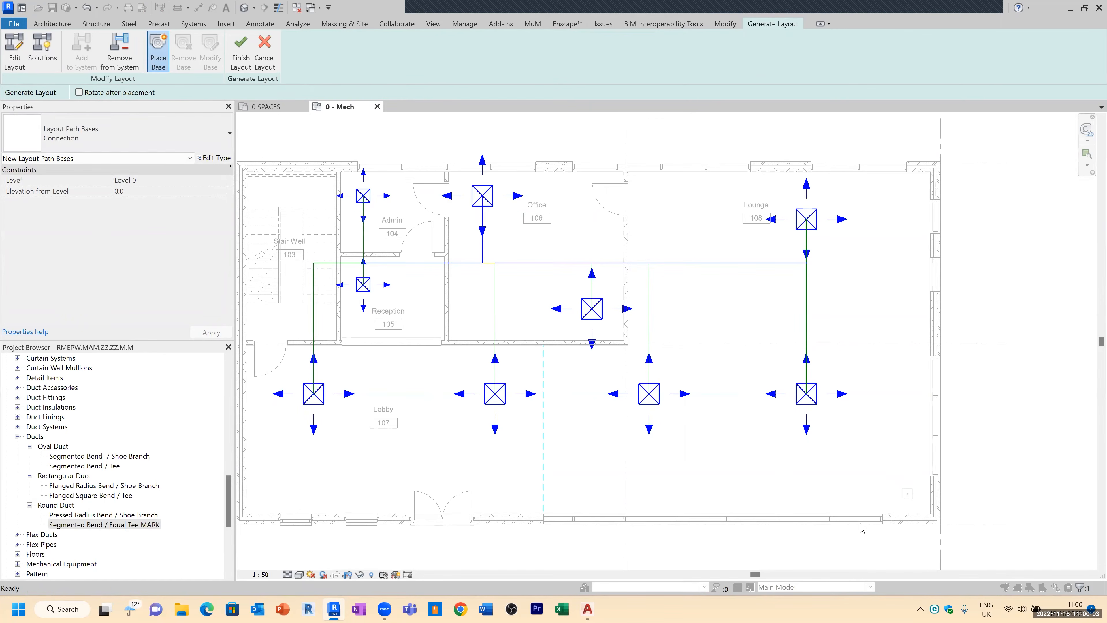
pyautogui.click(908, 494)
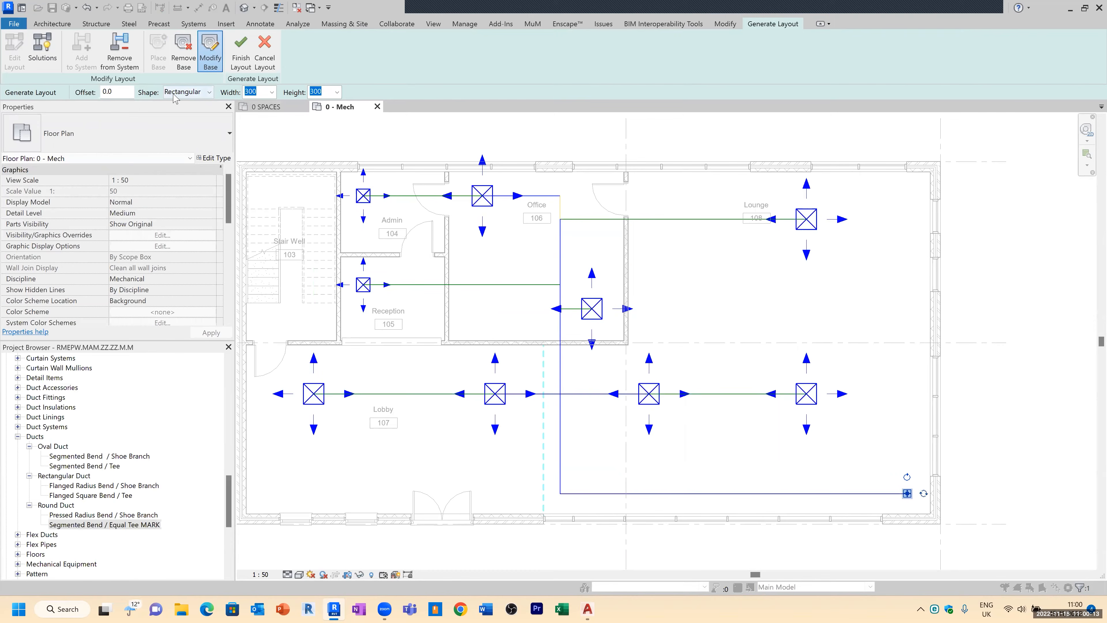
pyautogui.click(202, 94)
pyautogui.click(196, 105)
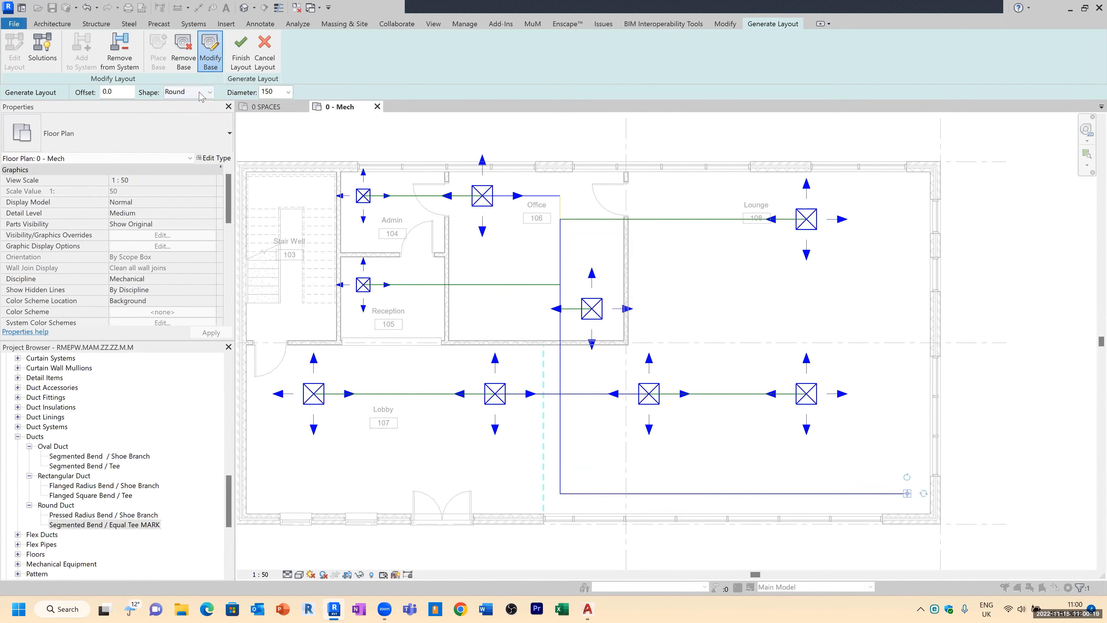
pyautogui.click(211, 92)
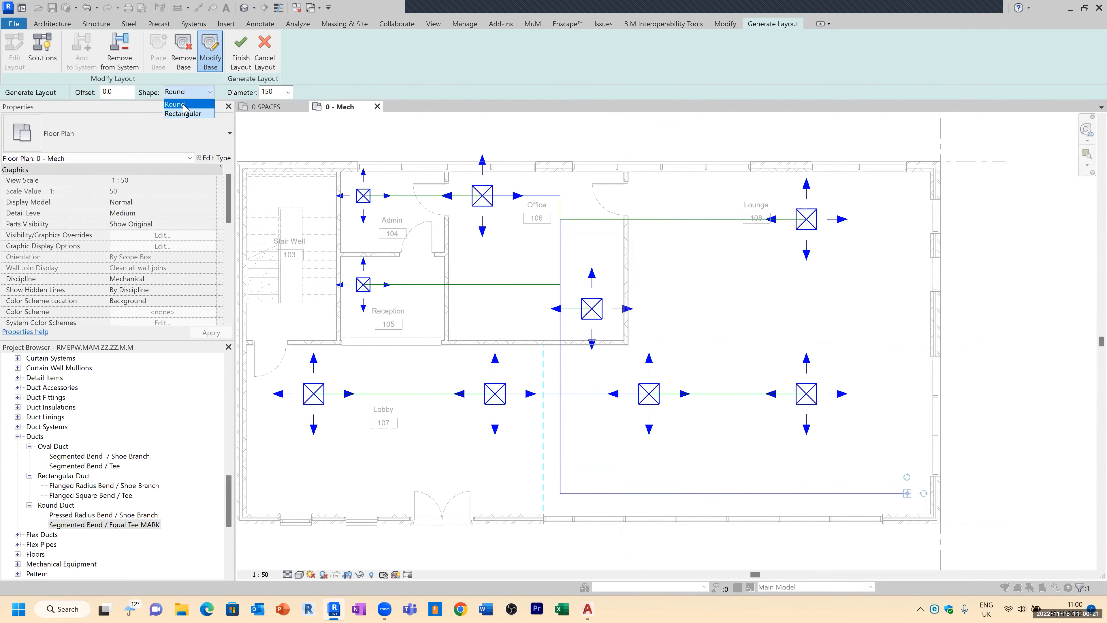
pyautogui.click(184, 104)
pyautogui.click(288, 93)
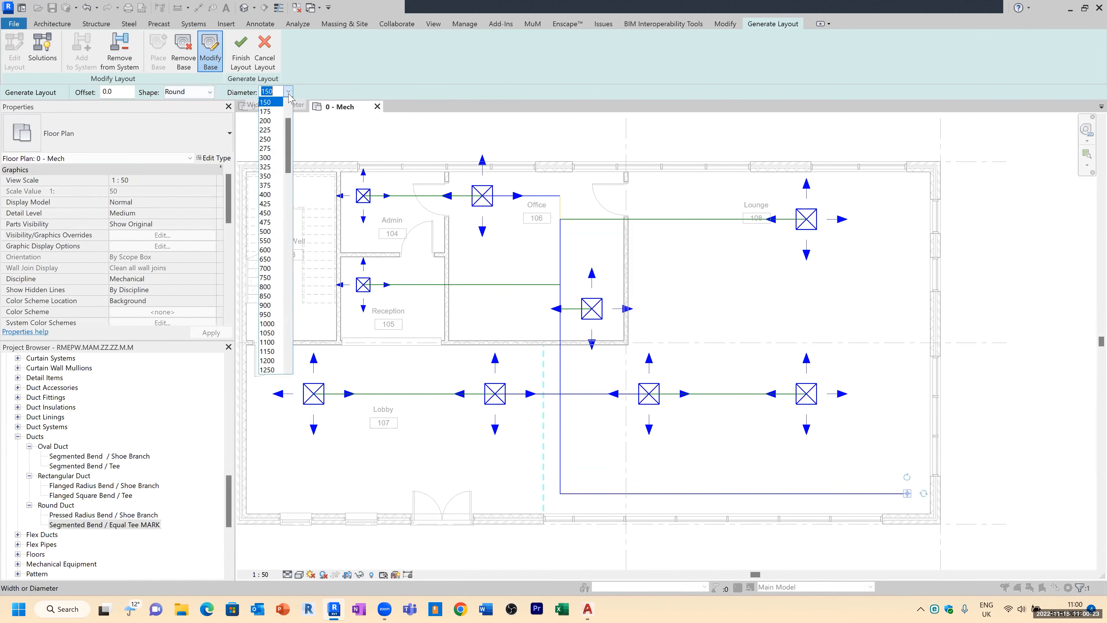
pyautogui.click(271, 121)
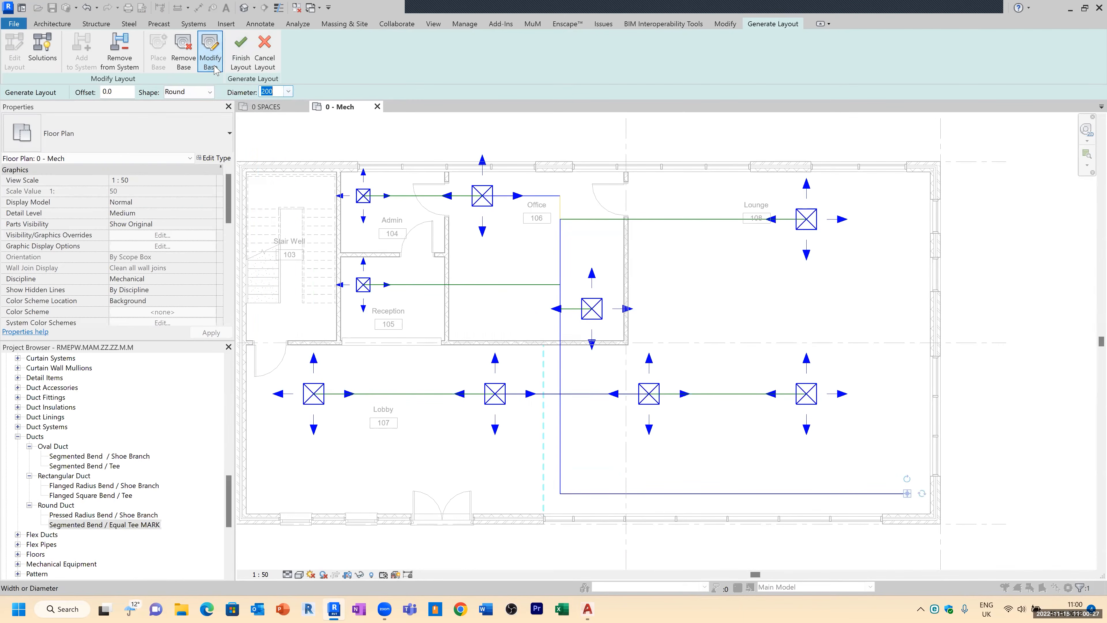
# Step: Display the layout solutions, trying the Custom solution type and returning to Network
pyautogui.click(42, 50)
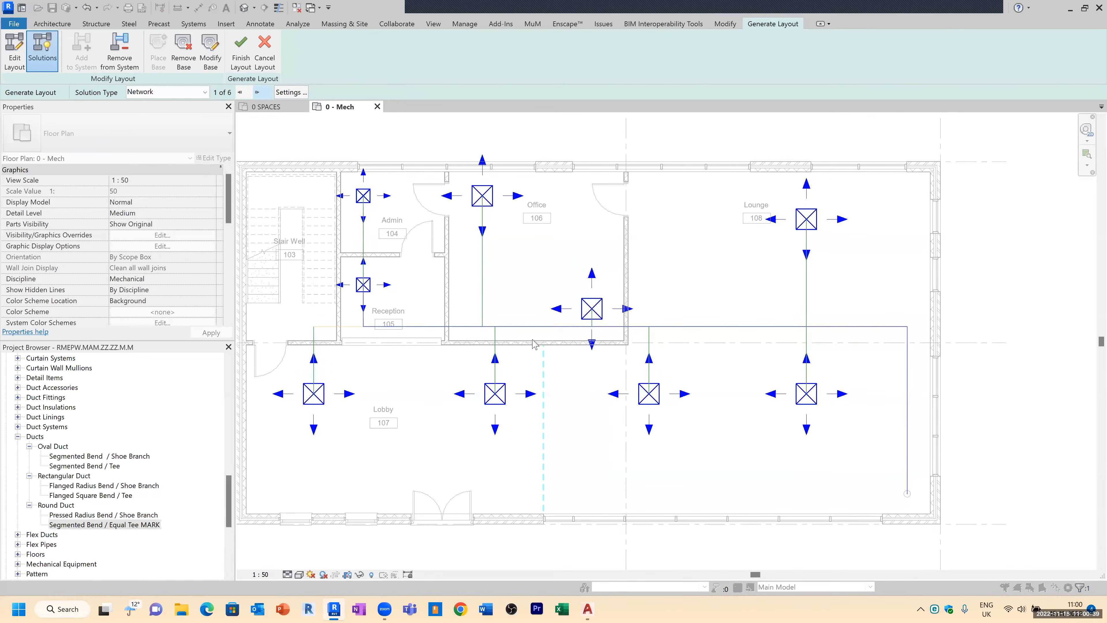
pyautogui.scroll(3, 587, 315)
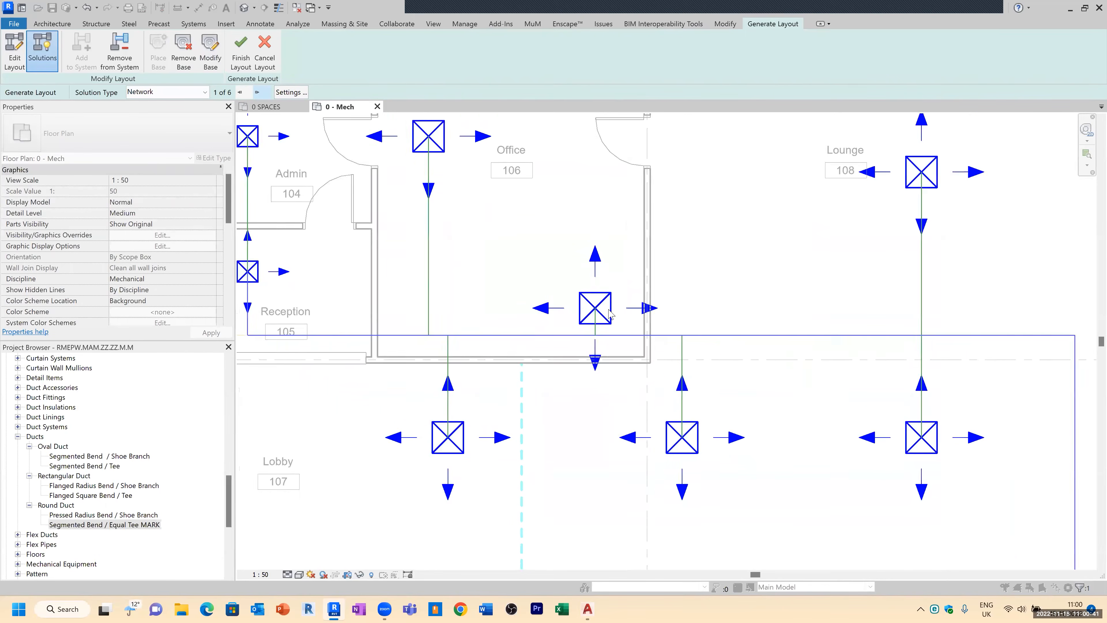
pyautogui.scroll(-3, 589, 320)
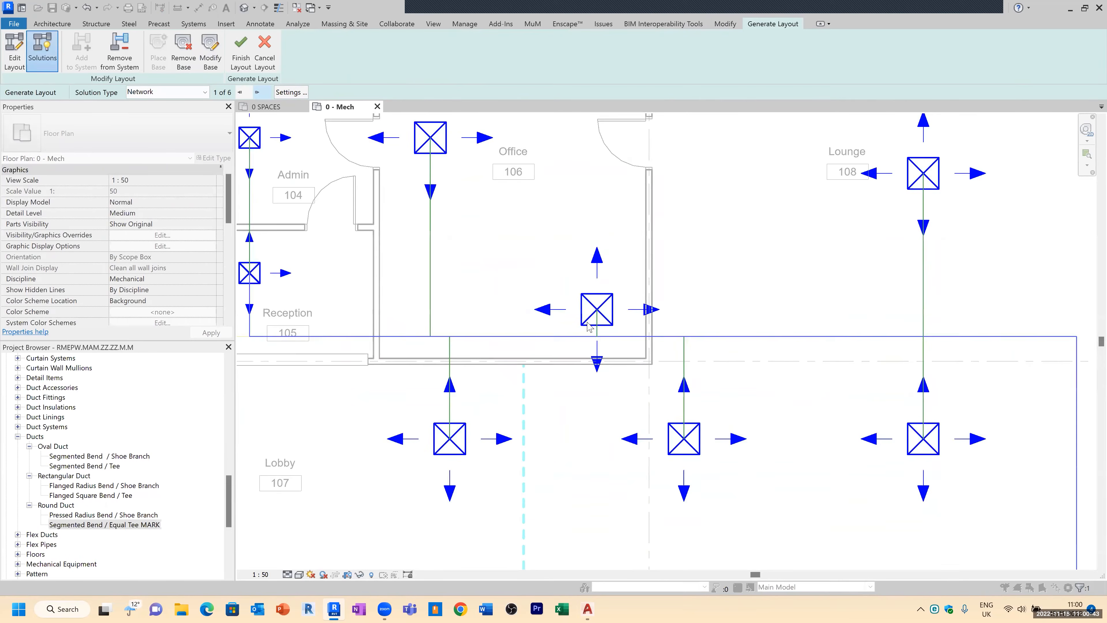
pyautogui.click(201, 93)
pyautogui.click(144, 130)
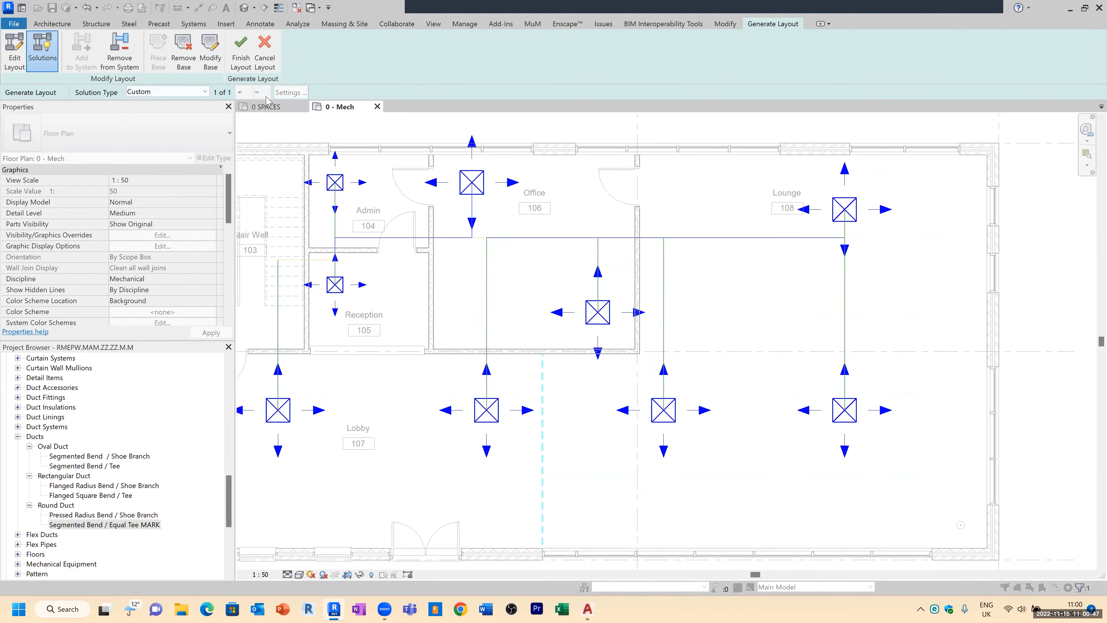
pyautogui.click(205, 92)
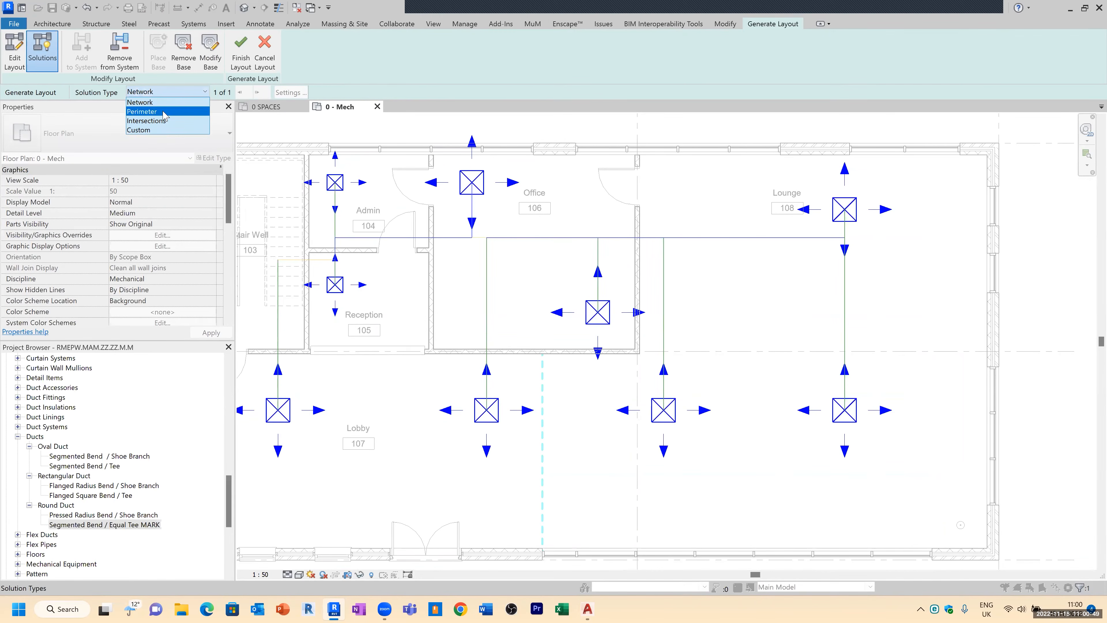
pyautogui.click(160, 103)
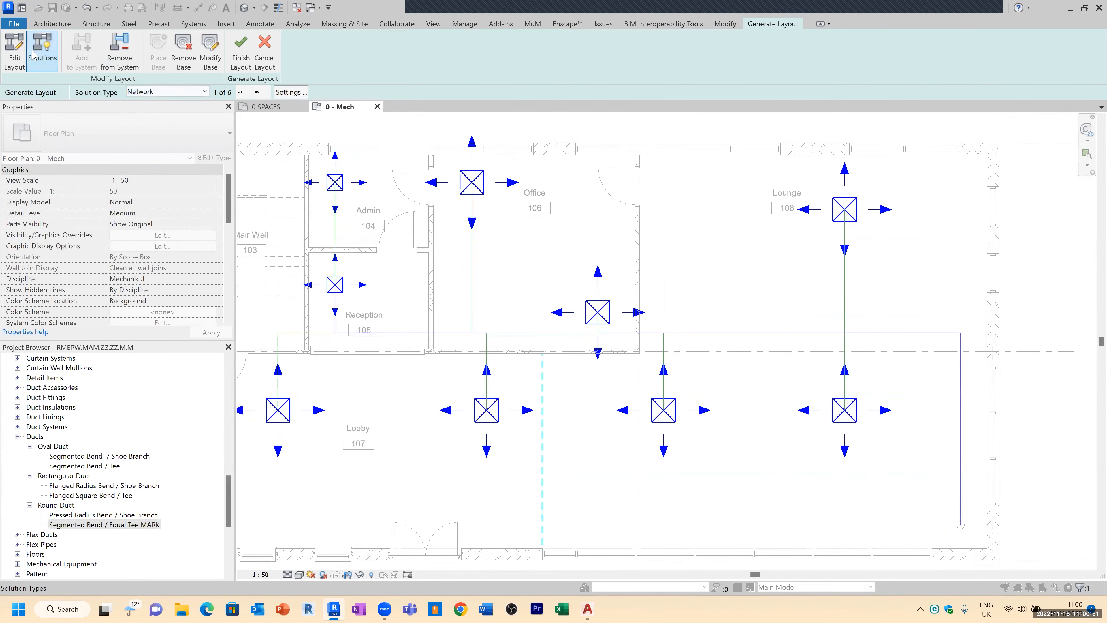
# Step: Edit the custom layout, overwriting the previous solution, and shift the main duct route and Reception branch slightly down along the Lobby wall
pyautogui.click(16, 55)
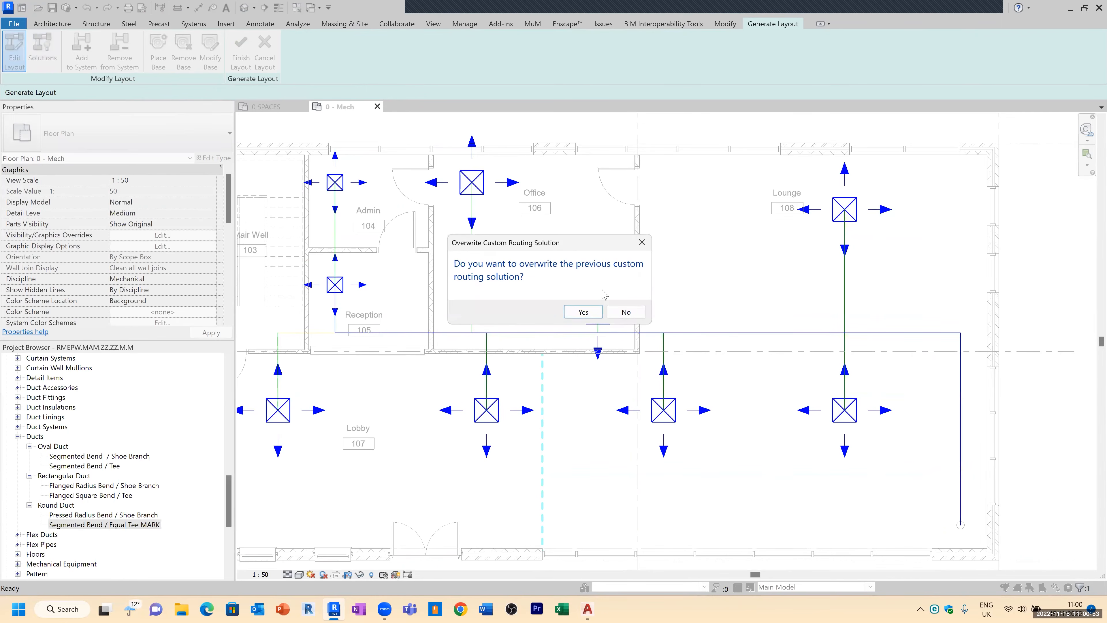
pyautogui.click(583, 312)
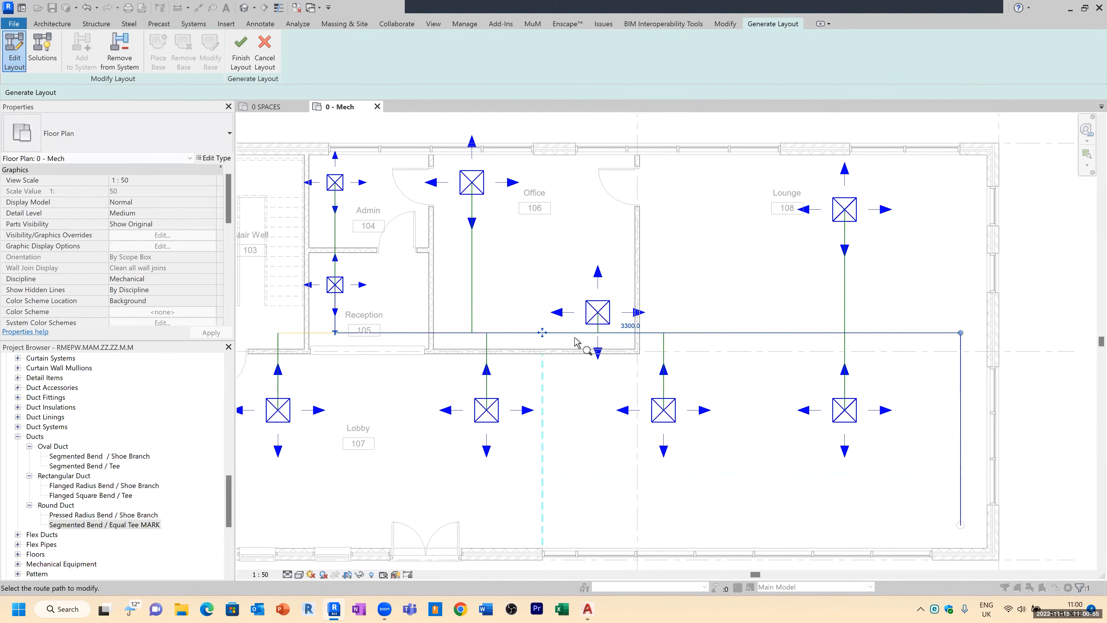
pyautogui.click(543, 335)
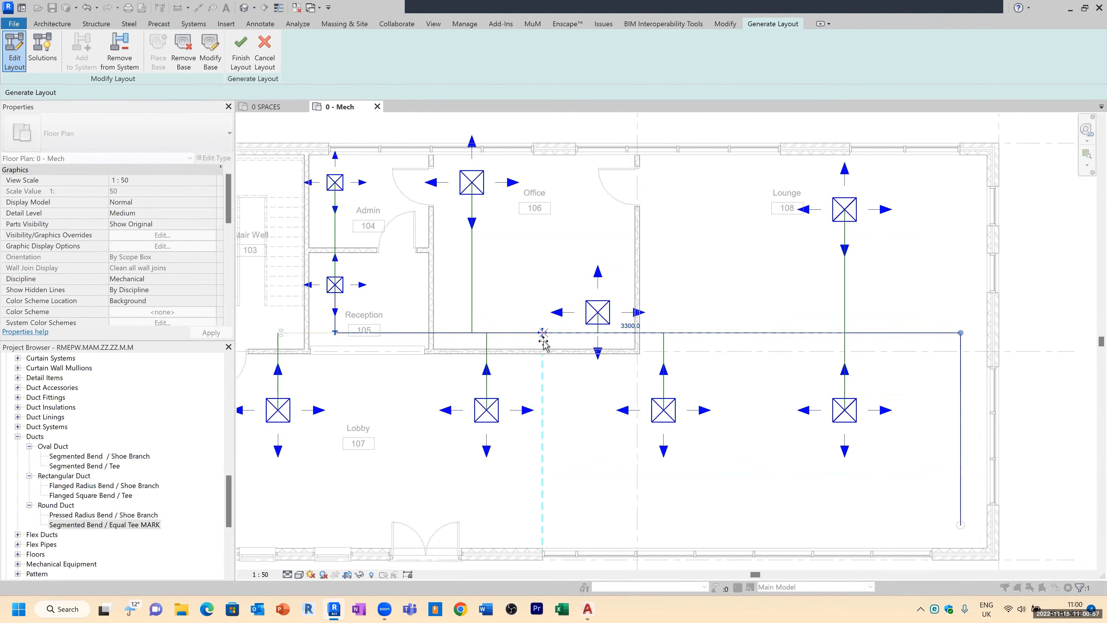
pyautogui.moveTo(543, 340); pyautogui.dragTo(544, 346)
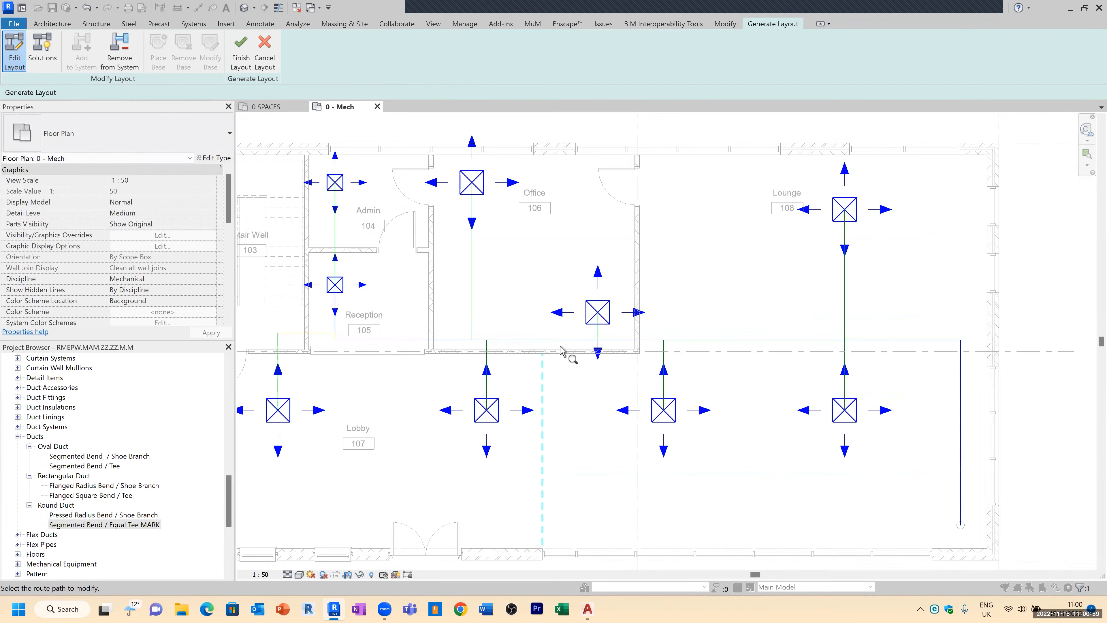
pyautogui.scroll(3, 327, 349)
pyautogui.click(336, 328)
pyautogui.click(330, 334)
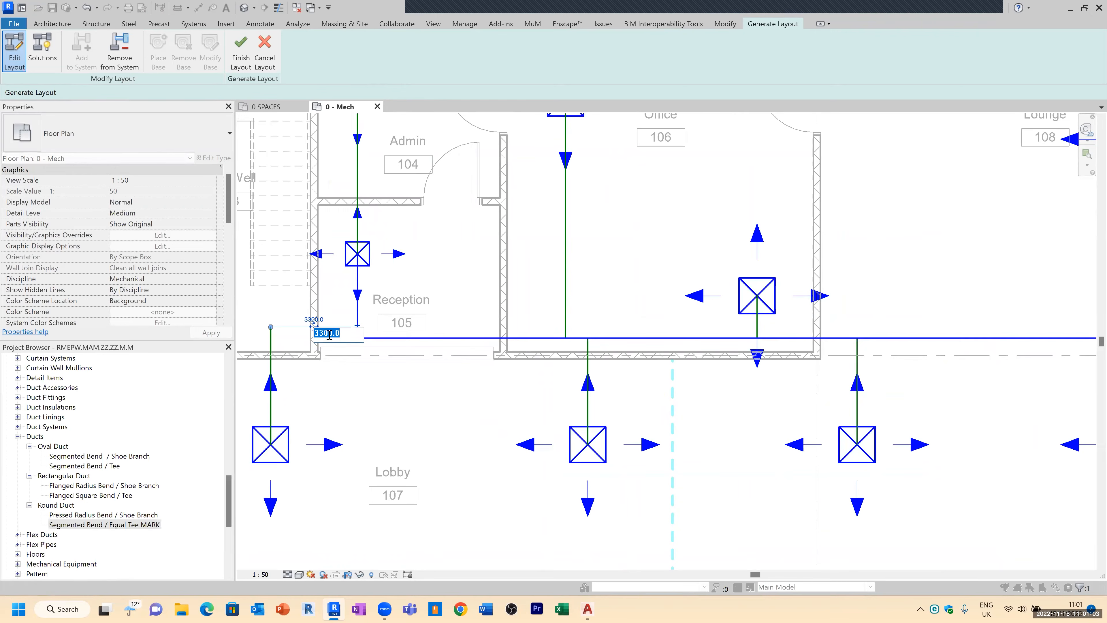
pyautogui.click(318, 329)
pyautogui.click(311, 327)
pyautogui.click(302, 327)
pyautogui.moveTo(313, 326); pyautogui.dragTo(314, 337)
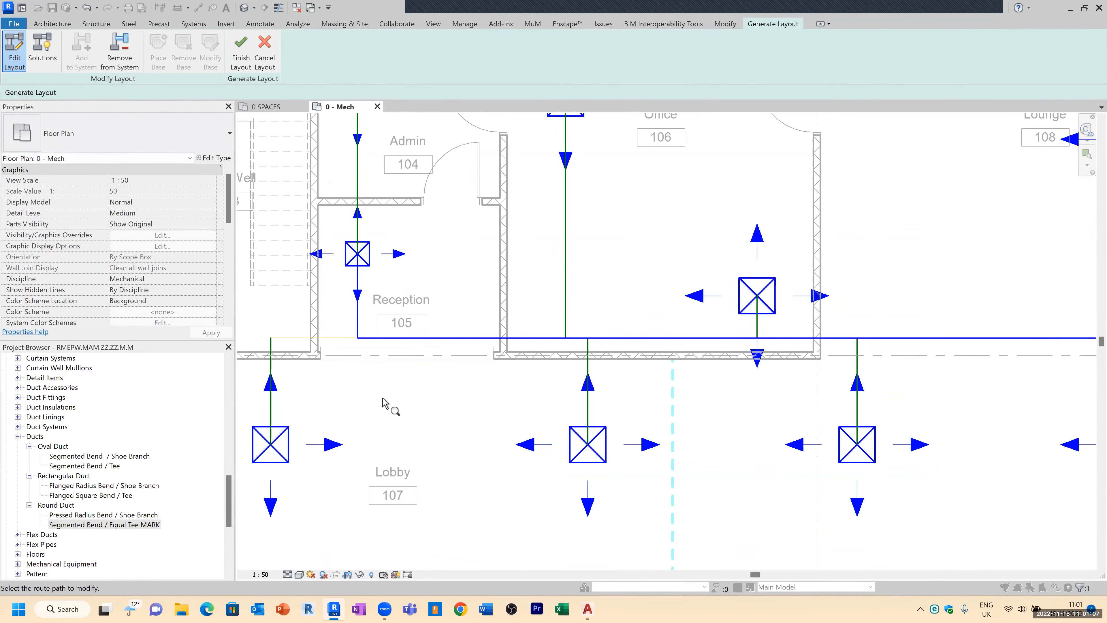
# Step: Finish the layout to generate the supply air ductwork and close the warning dialog
pyautogui.scroll(-1, 437, 401)
pyautogui.scroll(2, 501, 370)
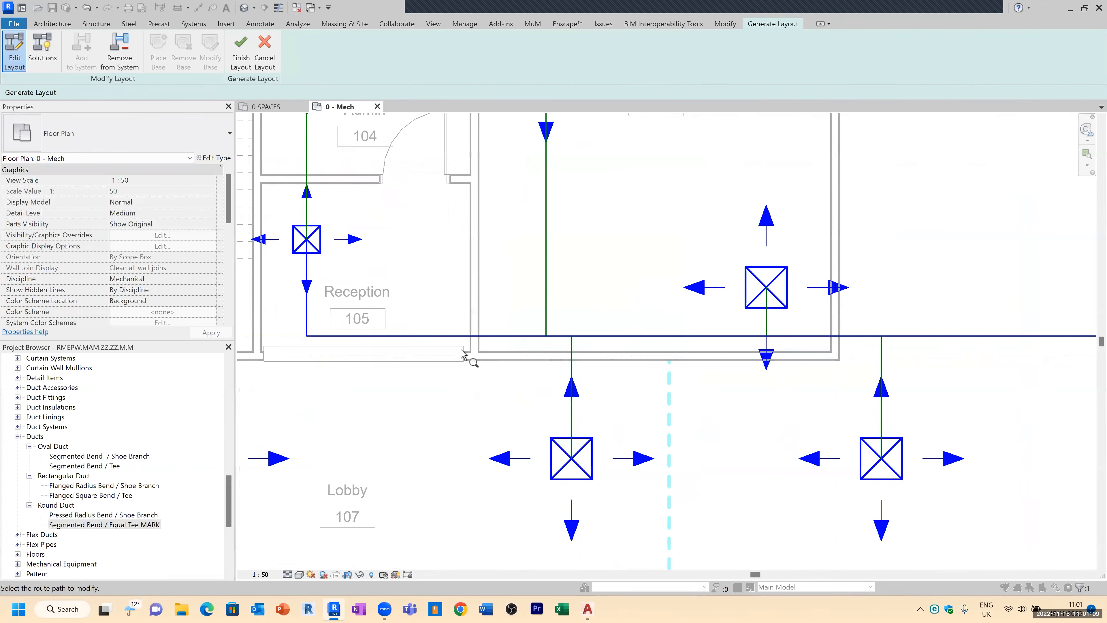
pyautogui.scroll(-2, 305, 366)
pyautogui.scroll(2, 438, 371)
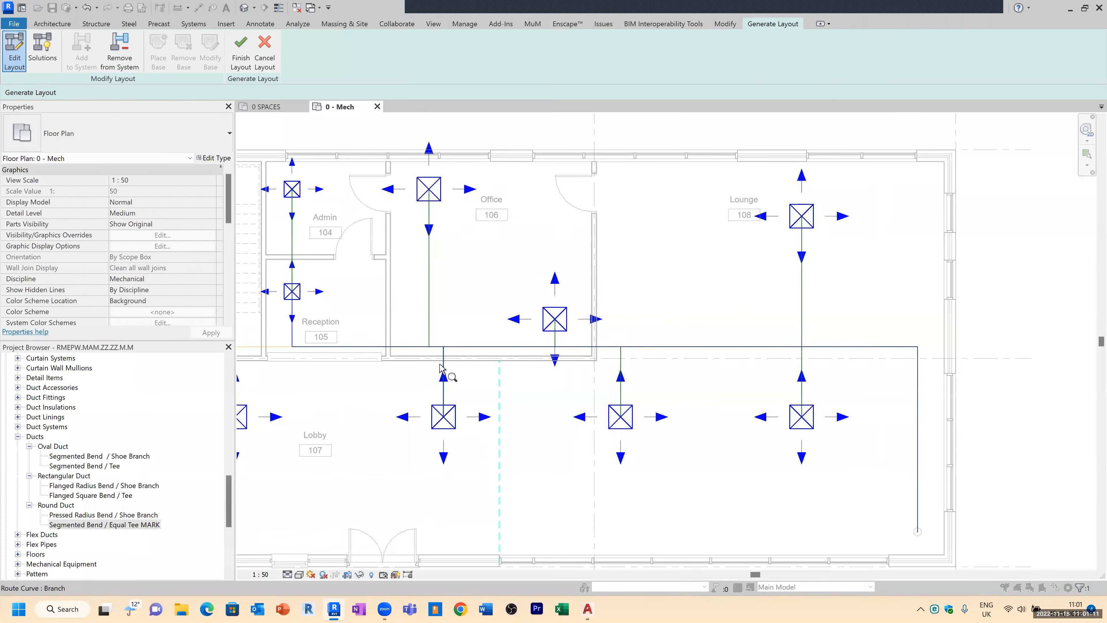
pyautogui.scroll(3, 440, 369)
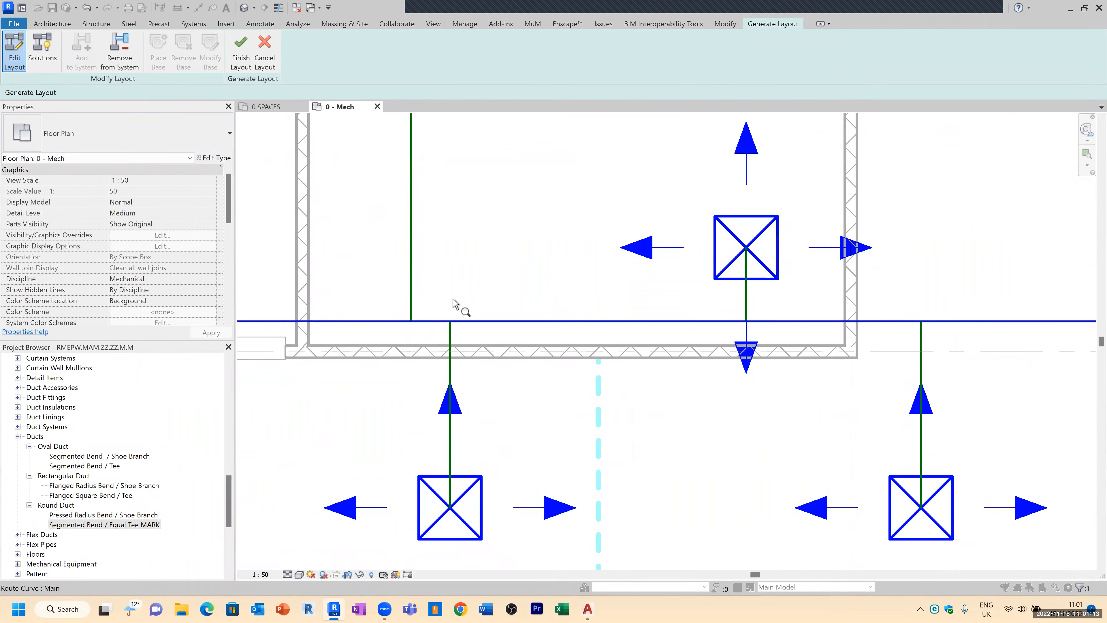
pyautogui.scroll(-2, 444, 327)
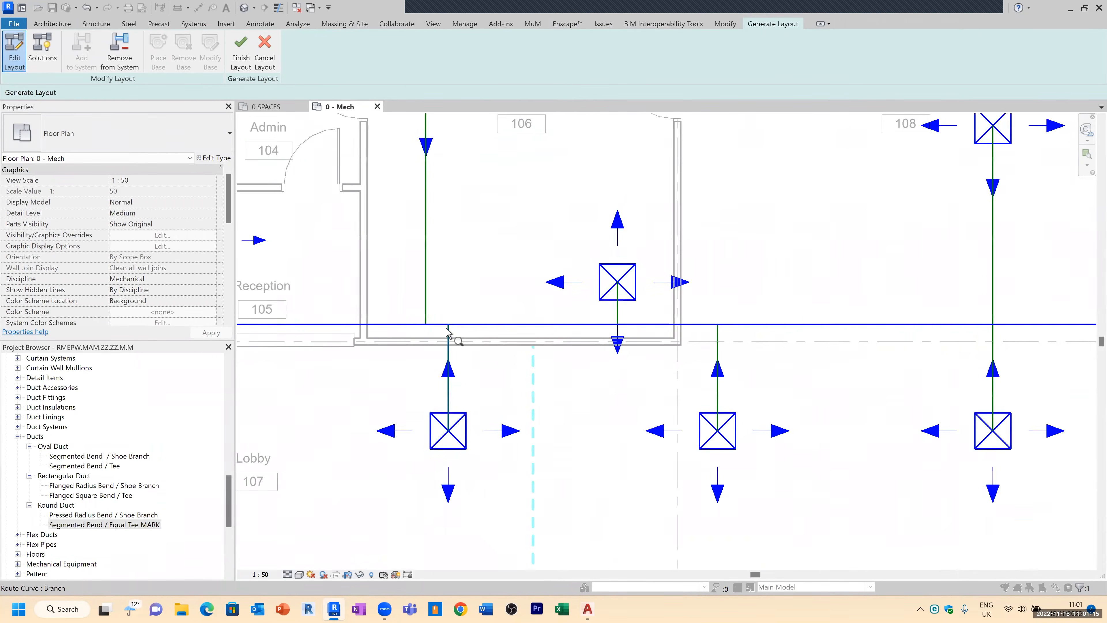
pyautogui.scroll(-1, 444, 331)
pyautogui.scroll(-1, 512, 328)
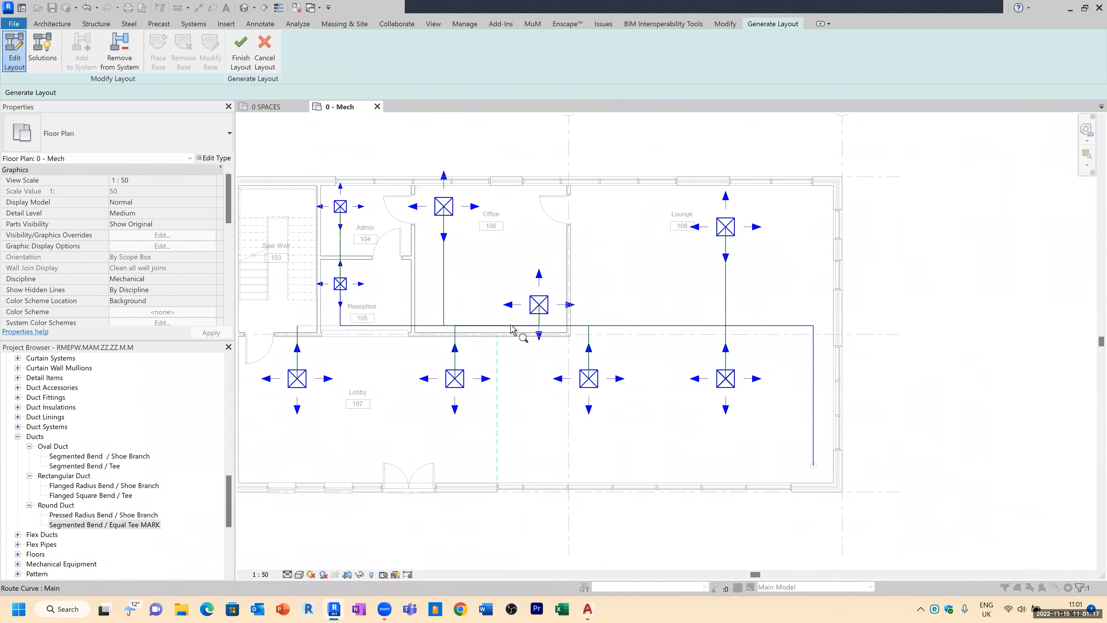
pyautogui.click(244, 58)
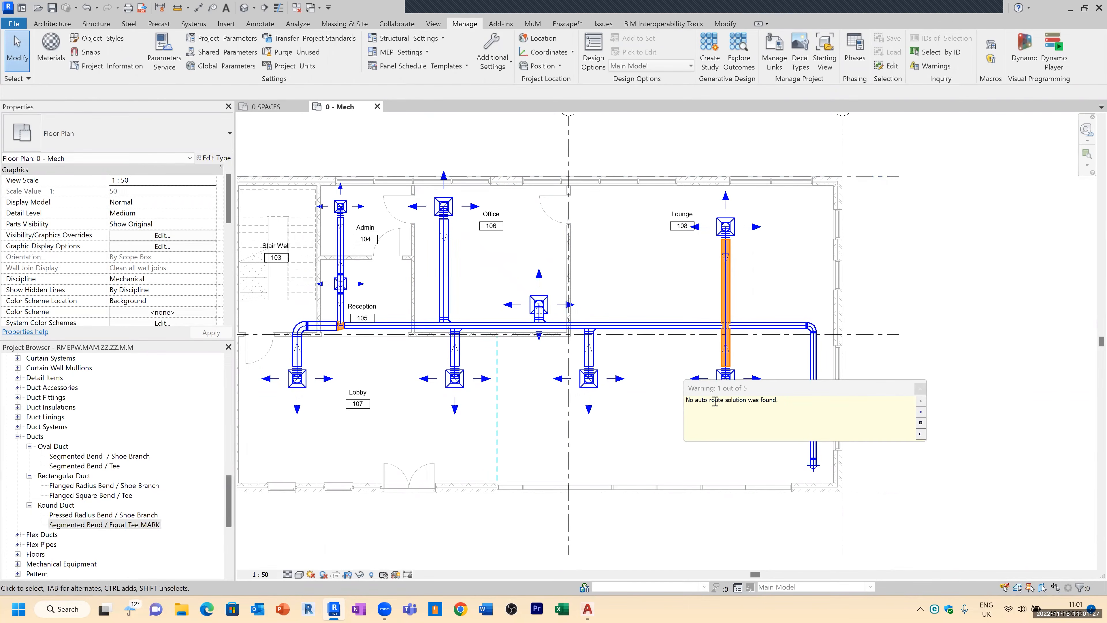
pyautogui.moveTo(774, 389); pyautogui.dragTo(560, 416)
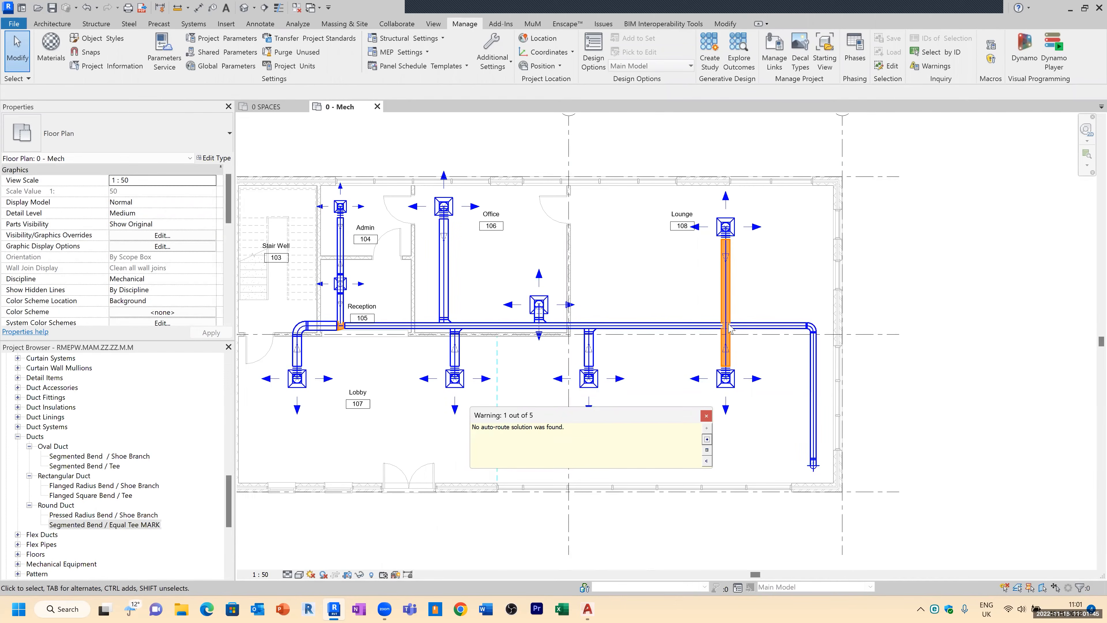
pyautogui.click(706, 415)
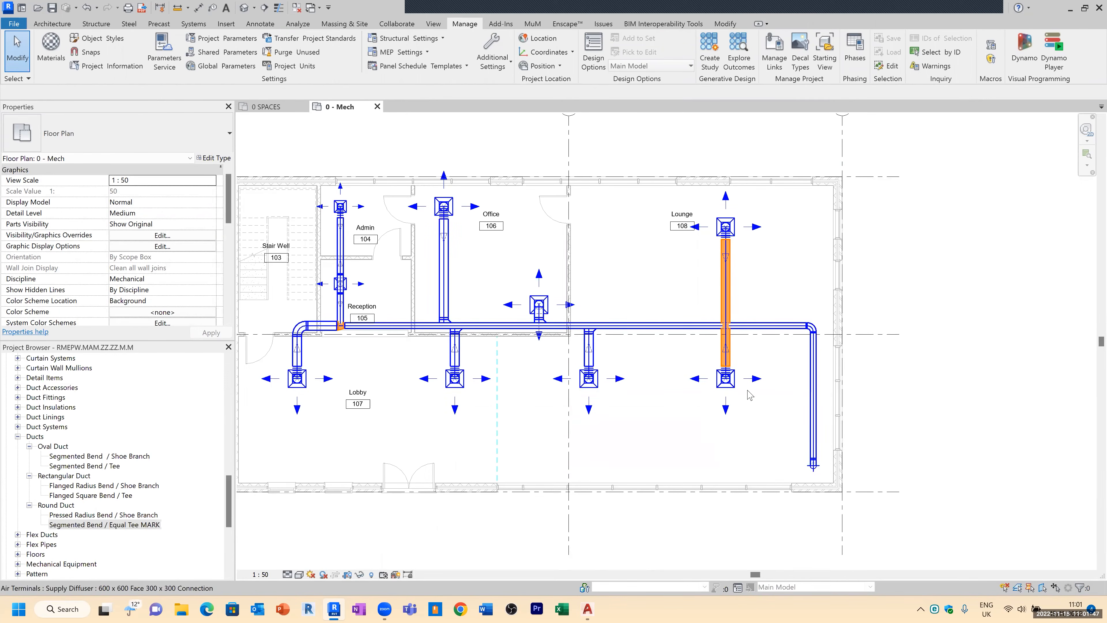
# Step: Split the Lounge branch duct on both sides of the main duct and delete the section crossing it
pyautogui.scroll(4, 720, 328)
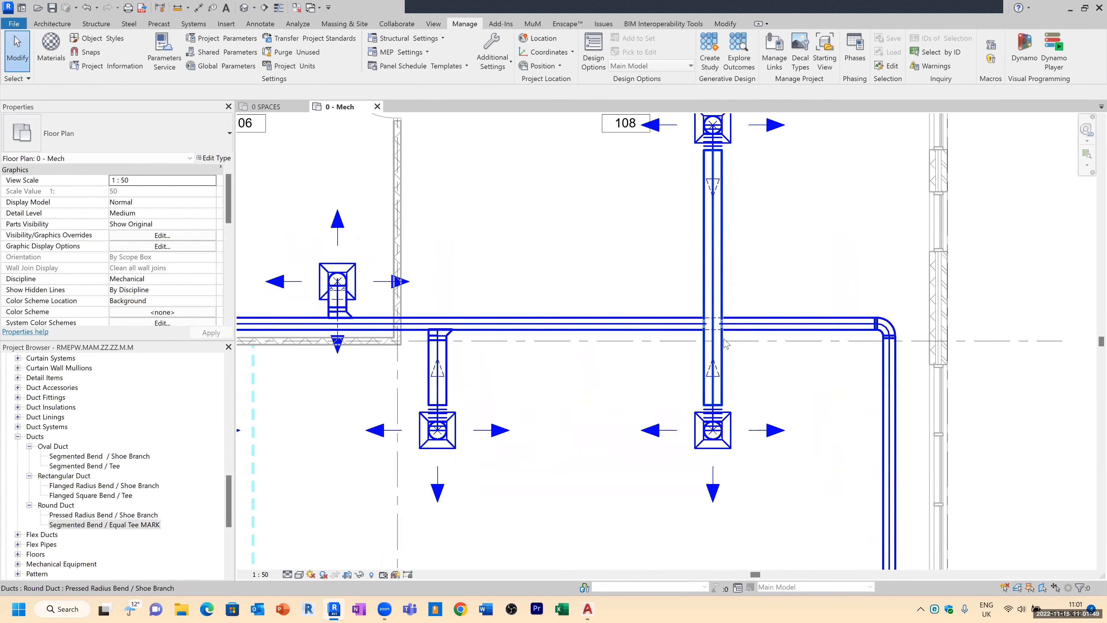
pyautogui.scroll(-2, 715, 336)
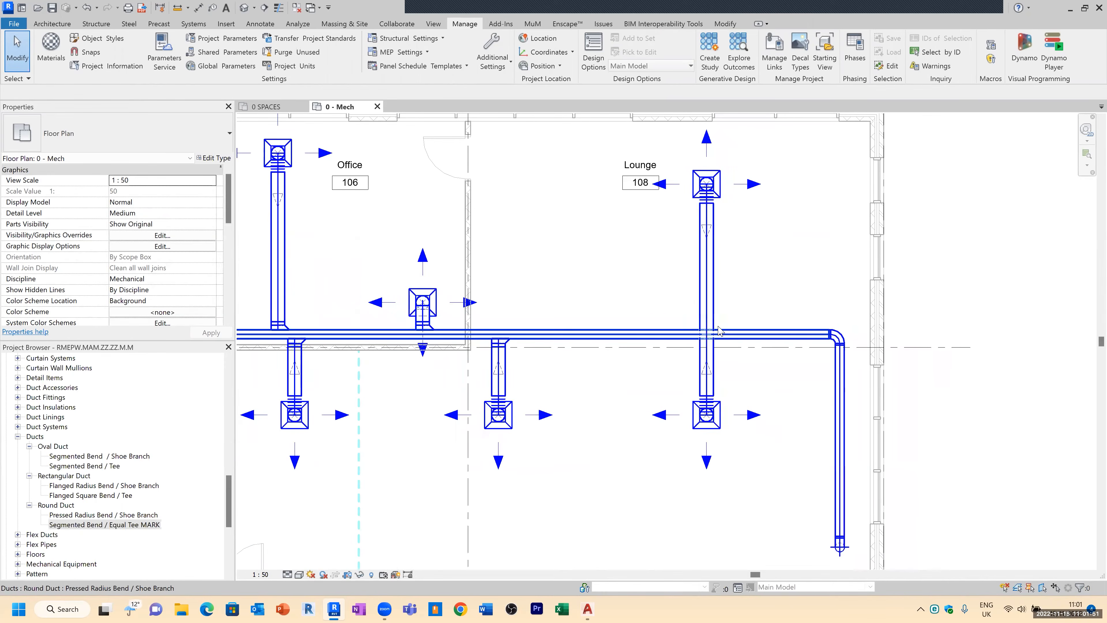
pyautogui.scroll(3, 721, 327)
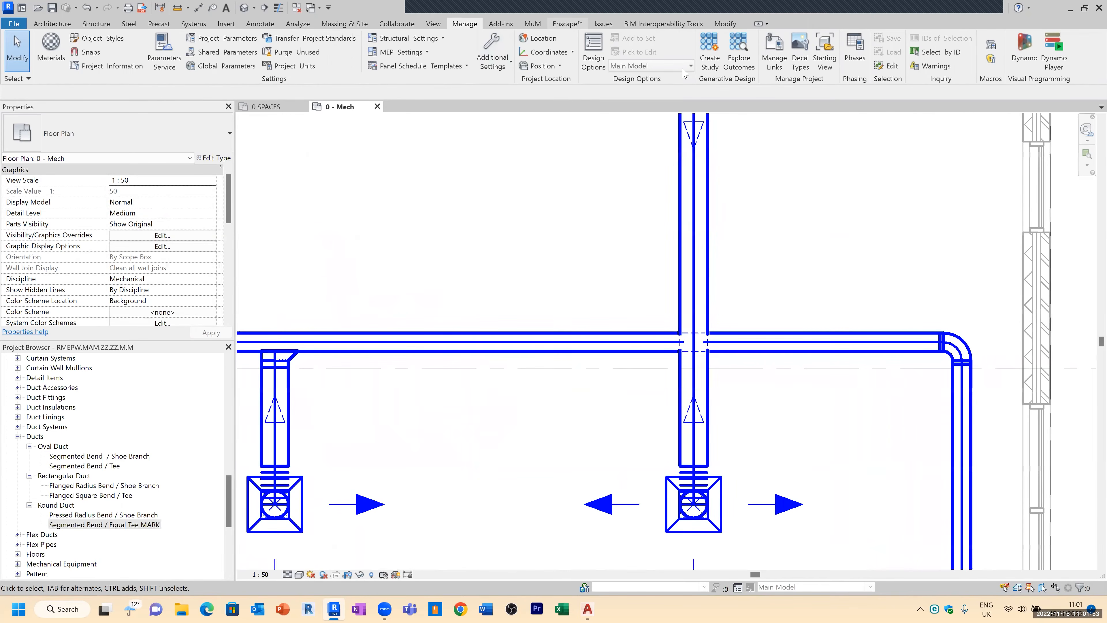
pyautogui.scroll(-1, 550, 174)
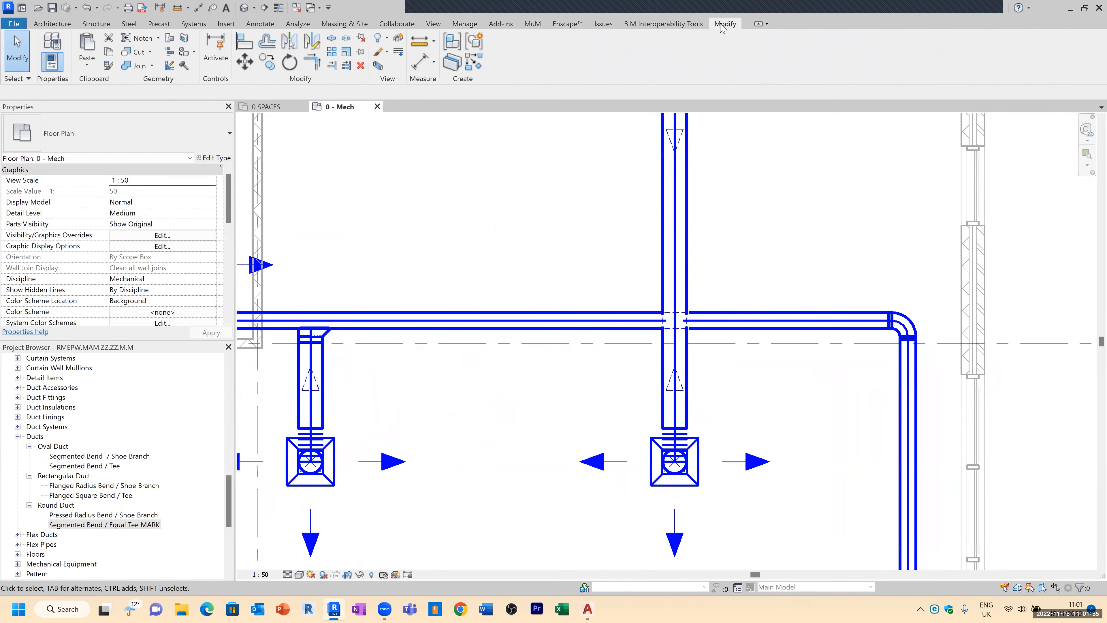
pyautogui.press('s')
pyautogui.press('l')
pyautogui.click(674, 225)
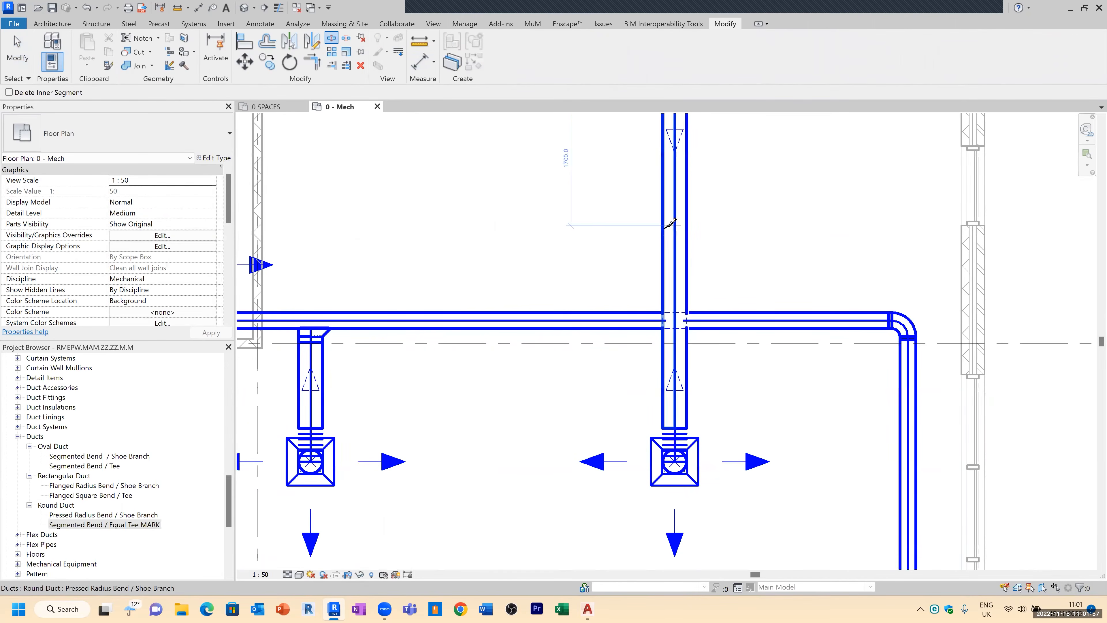
pyautogui.click(675, 373)
pyautogui.press('Escape')
pyautogui.moveTo(643, 390); pyautogui.dragTo(730, 202)
pyautogui.press('Delete')
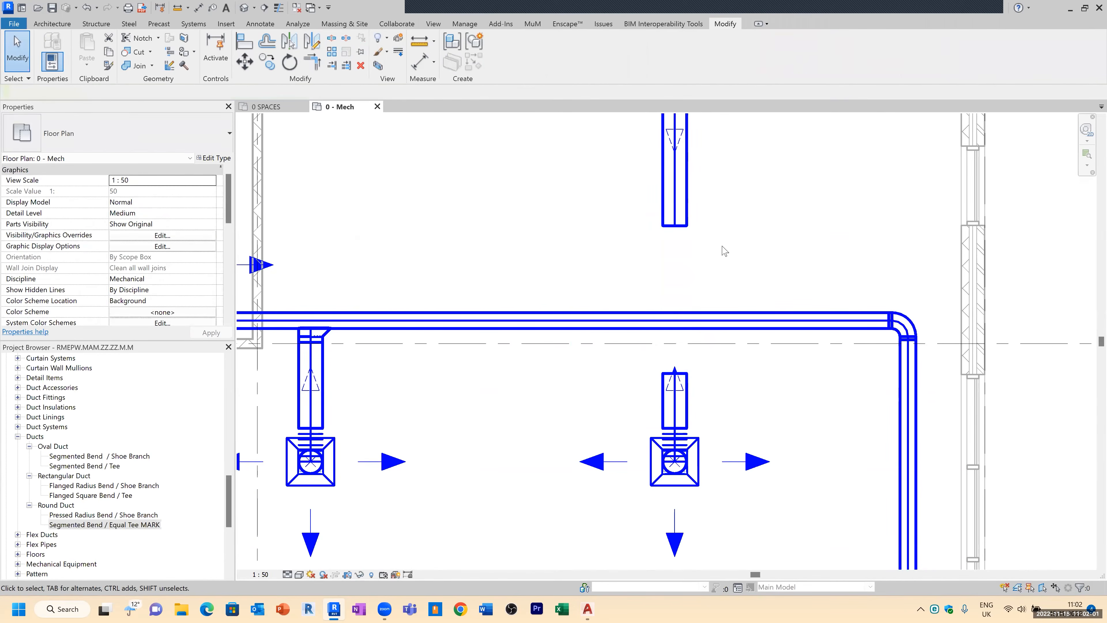
# Step: Select both segments of the split Lounge branch duct and set their diameter to 200 mm
pyautogui.click(720, 326)
pyautogui.press('Escape')
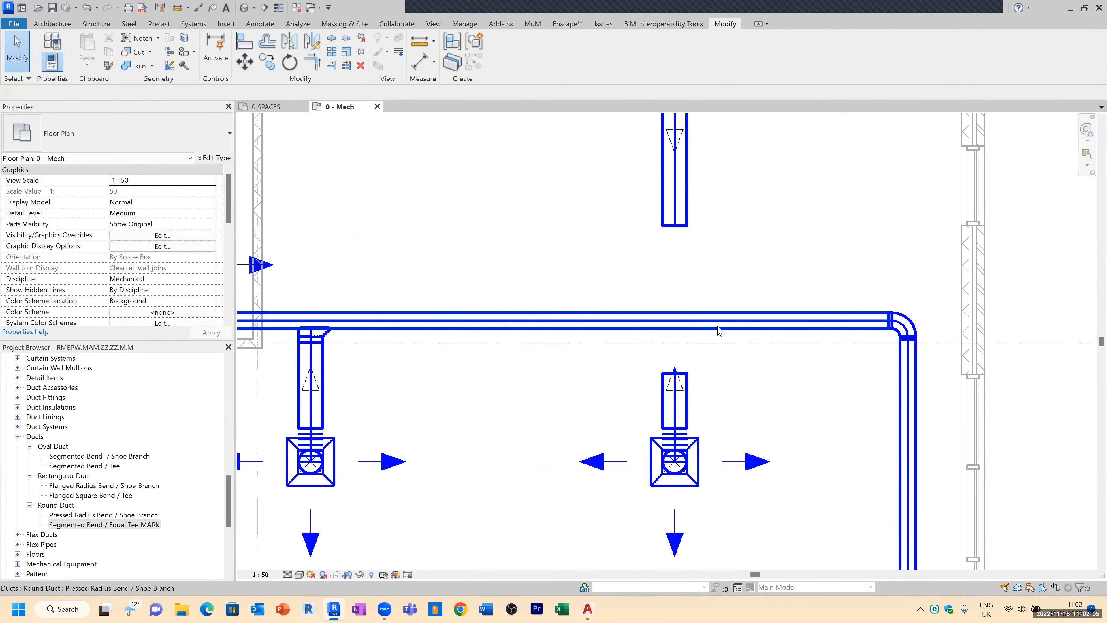
pyautogui.click(720, 330)
pyautogui.click(687, 406)
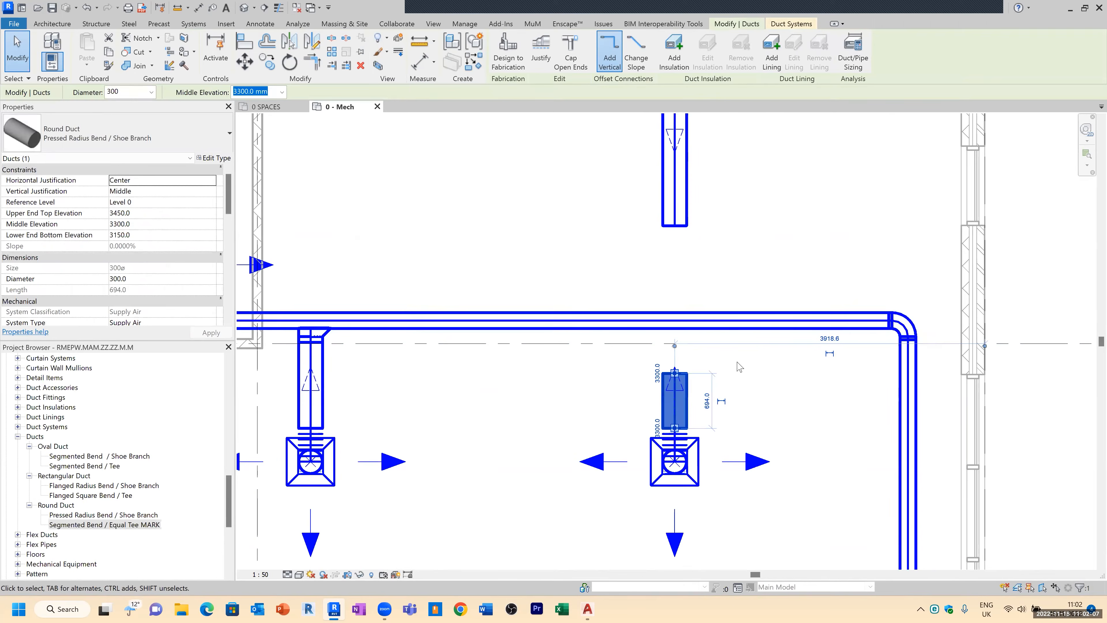
pyautogui.keyDown('ctrl'); pyautogui.click(706, 201); pyautogui.keyUp('ctrl')
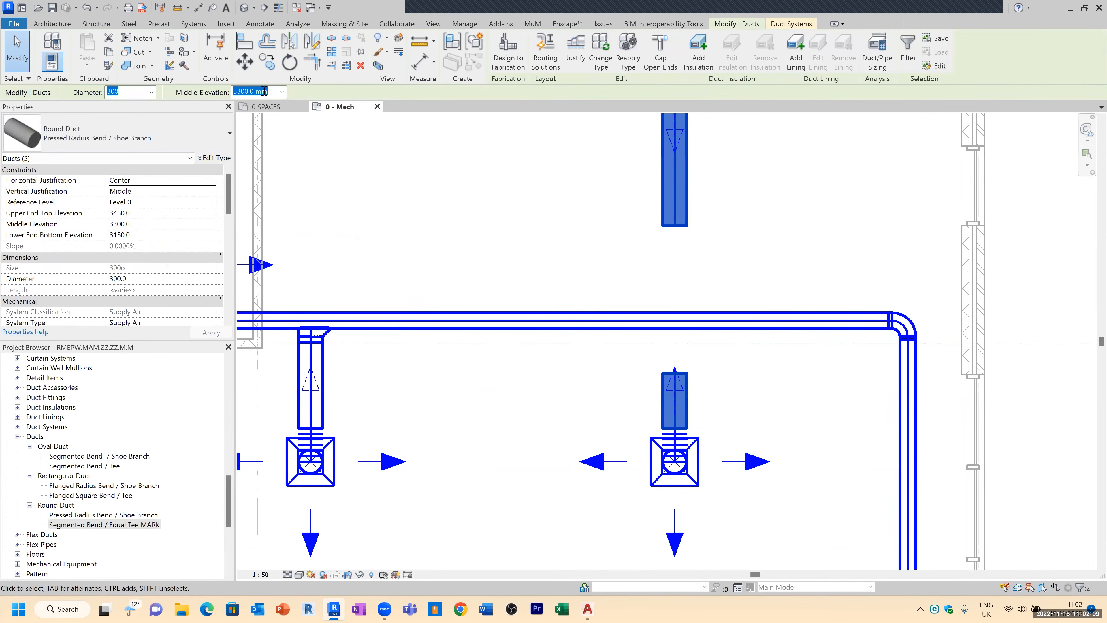
pyautogui.click(151, 92)
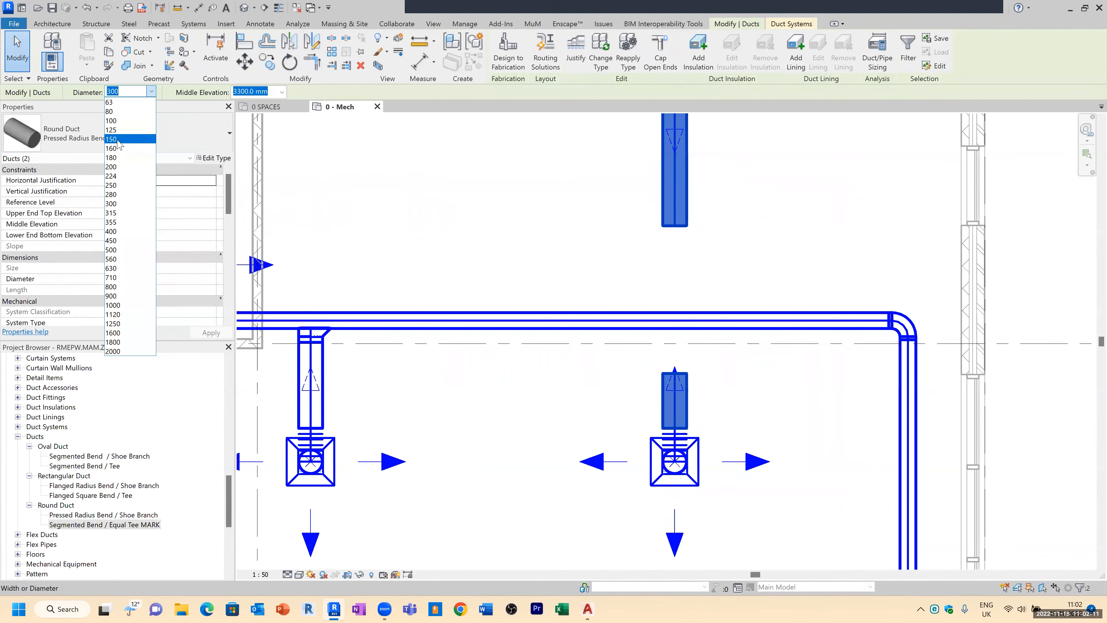
pyautogui.click(115, 168)
pyautogui.press('Escape')
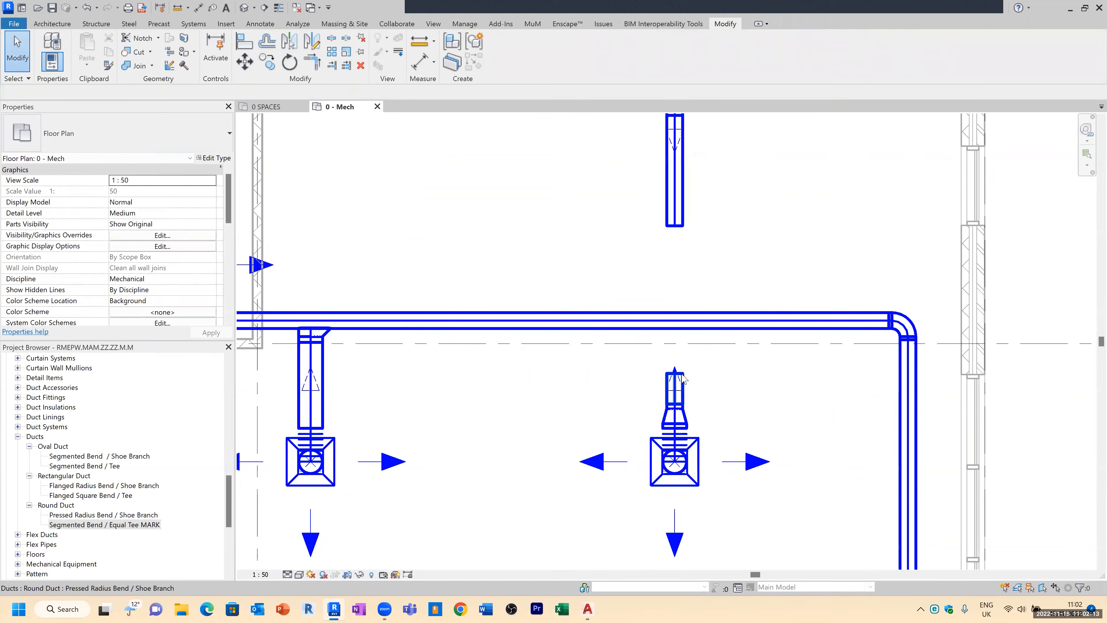
# Step: Drag the ends of the two Lounge branch segments so they meet at the main duct
pyautogui.scroll(2, 688, 378)
pyautogui.click(685, 378)
pyautogui.moveTo(675, 375); pyautogui.dragTo(673, 303)
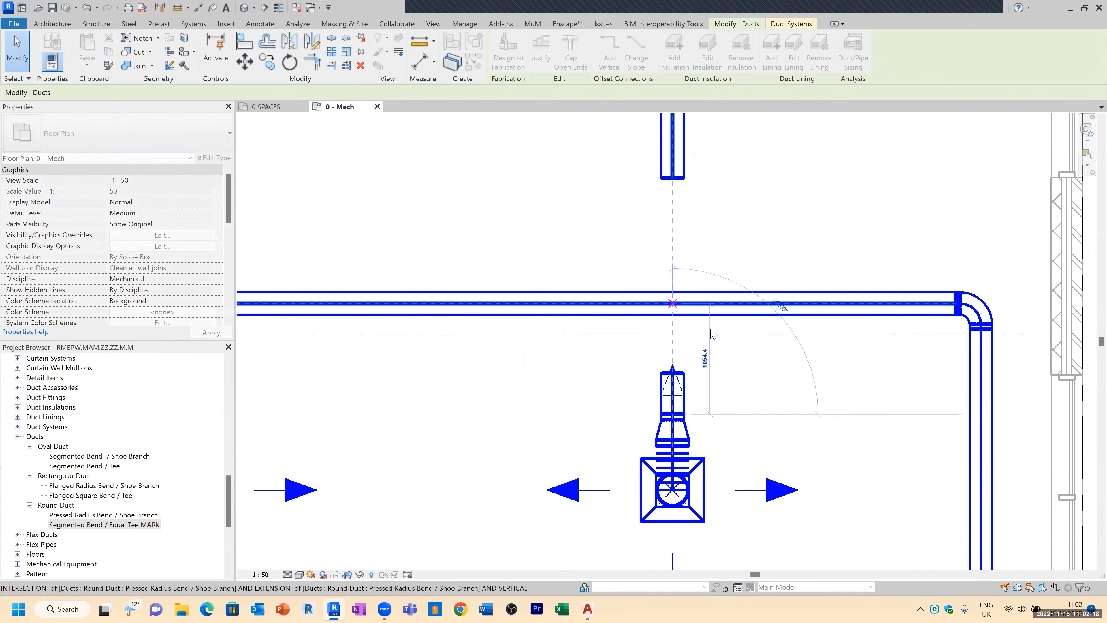
pyautogui.click(669, 180)
pyautogui.moveTo(672, 178); pyautogui.dragTo(707, 296)
pyautogui.press('Escape')
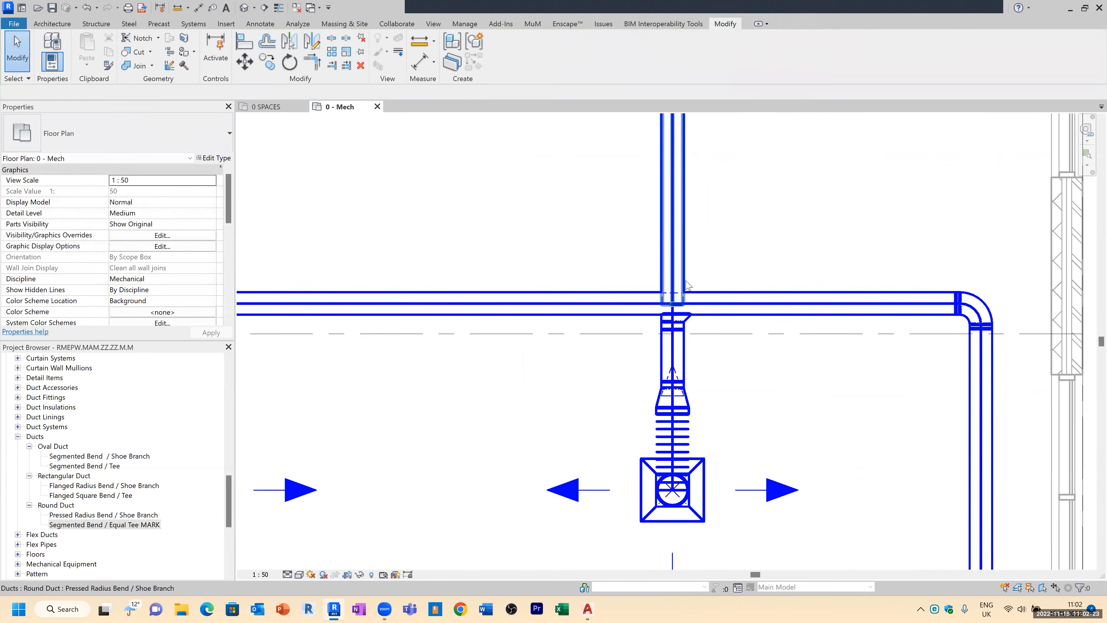
# Step: Pull the upper Lounge branch segment's end back up, clear of the main duct
pyautogui.click(681, 301)
pyautogui.moveTo(673, 303); pyautogui.dragTo(676, 276)
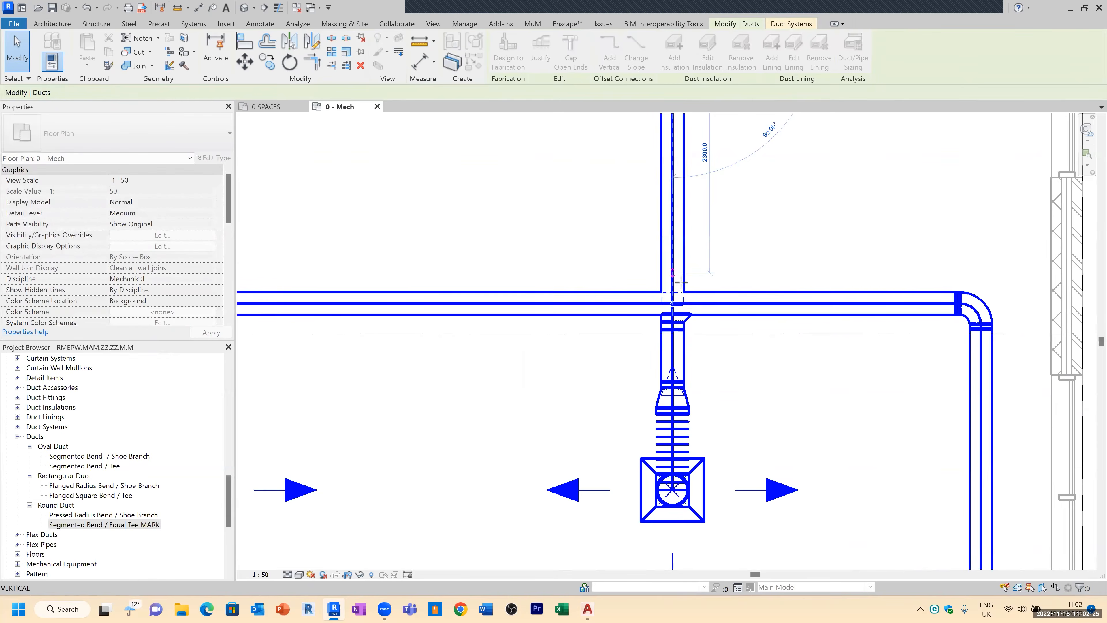
pyautogui.scroll(2, 696, 275)
pyautogui.click(660, 277)
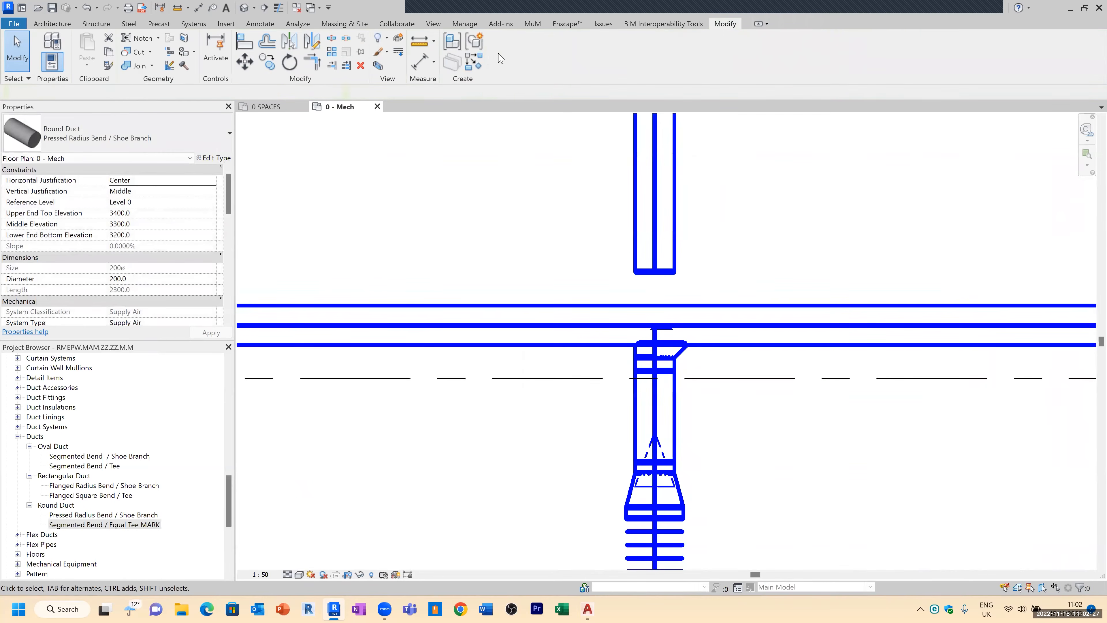
# Step: Extend the upper Lounge branch segment to the main duct with Trim/Extend and dismiss the warning
pyautogui.press('Escape')
pyautogui.click(331, 65)
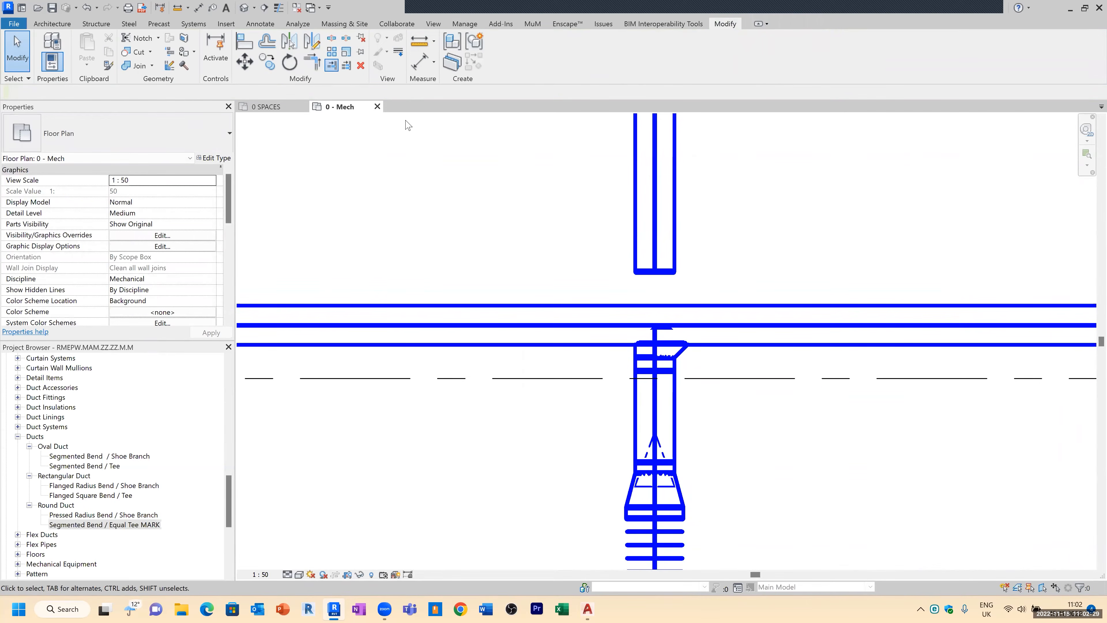
pyautogui.click(611, 315)
pyautogui.click(659, 280)
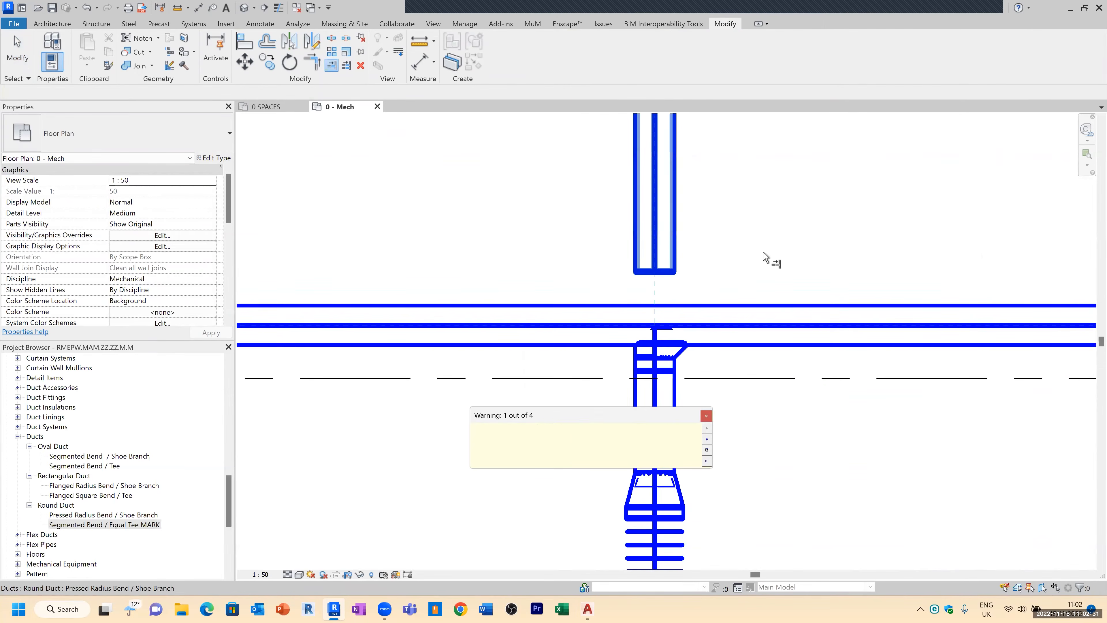
pyautogui.click(707, 415)
pyautogui.press('Escape')
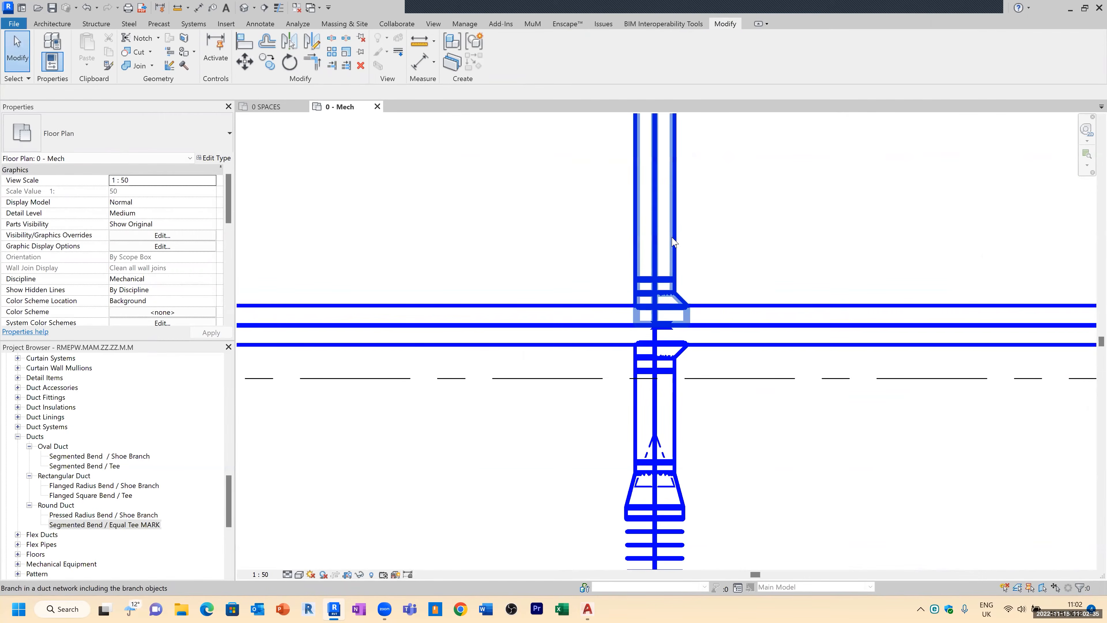
pyautogui.click(673, 242)
pyautogui.scroll(-2, 554, 406)
pyautogui.scroll(-8, 720, 281)
pyautogui.click(691, 261)
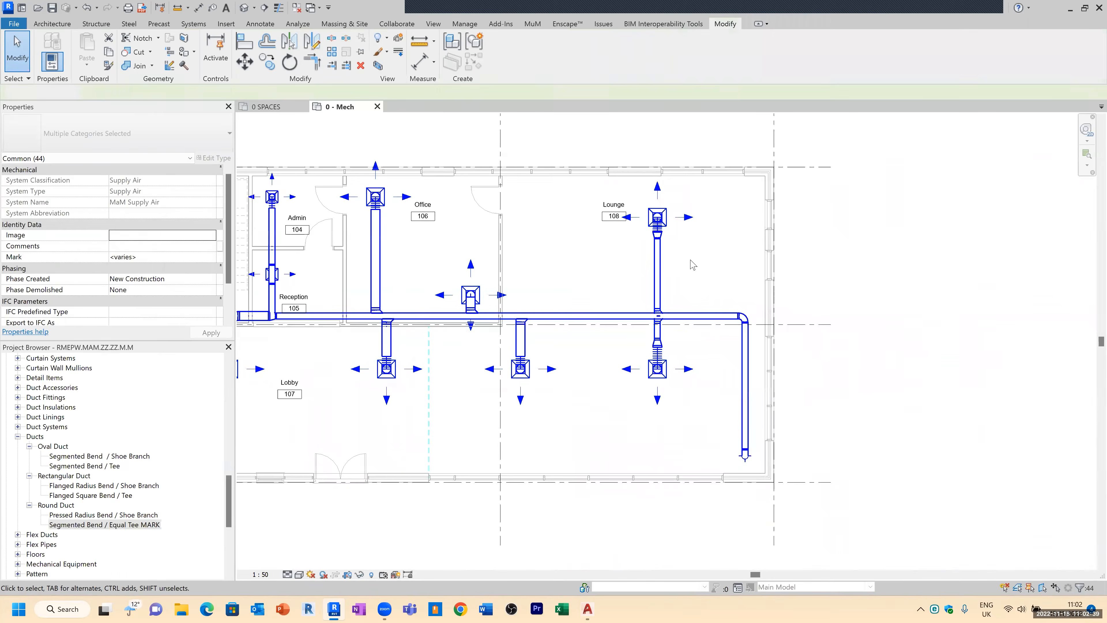
pyautogui.scroll(-1, 736, 261)
pyautogui.press('Tab')
pyautogui.press('Tab')
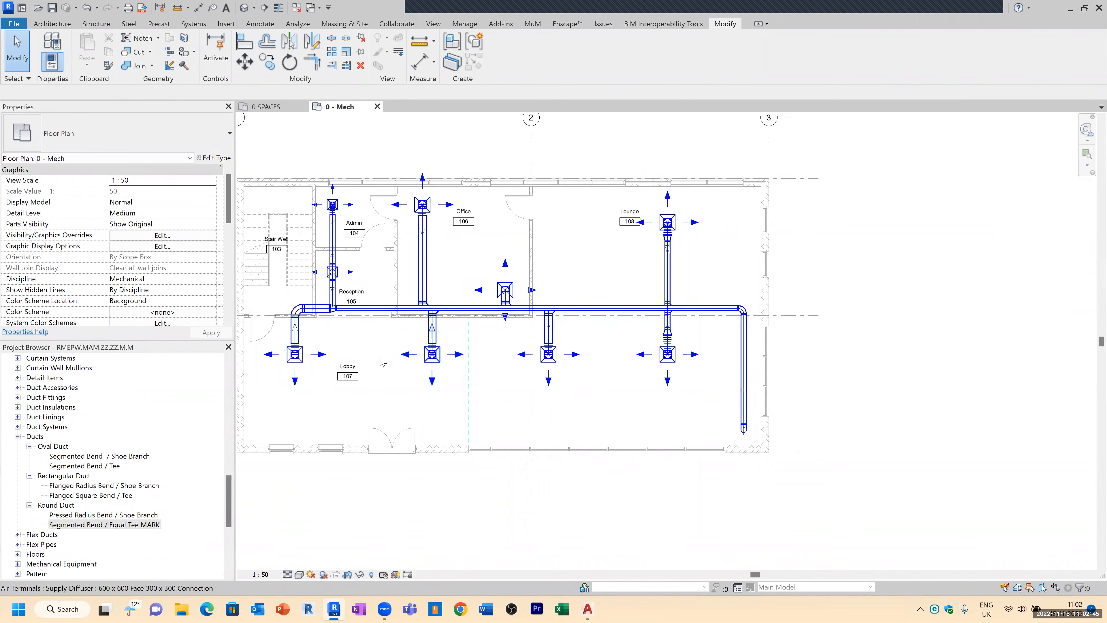
# Step: Nudge the round taper fitting near Reception a few steps to the right along the main duct
pyautogui.scroll(1, 321, 304)
pyautogui.scroll(8, 322, 304)
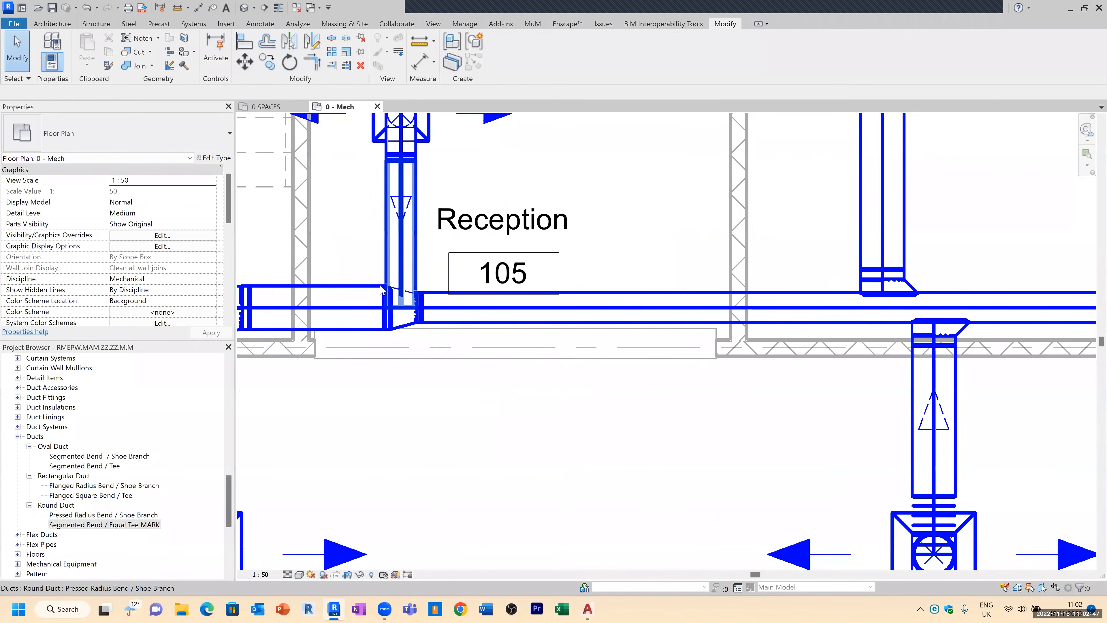
pyautogui.scroll(-2, 417, 308)
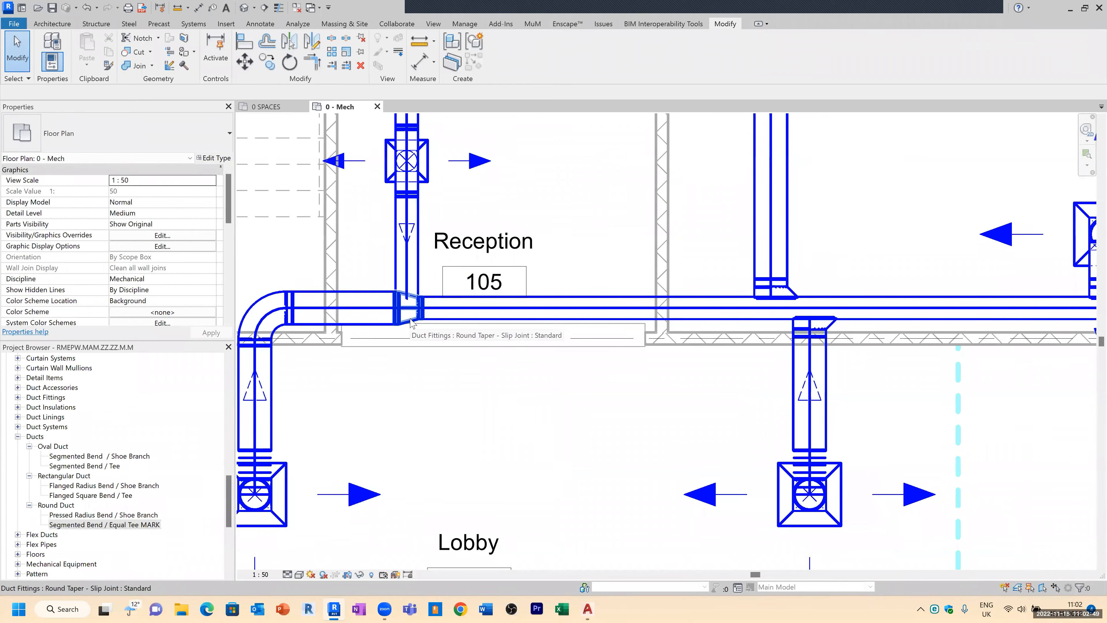
pyautogui.click(410, 311)
pyautogui.press('Right')
pyautogui.press('Right')
pyautogui.press('Right')
pyautogui.press('Right')
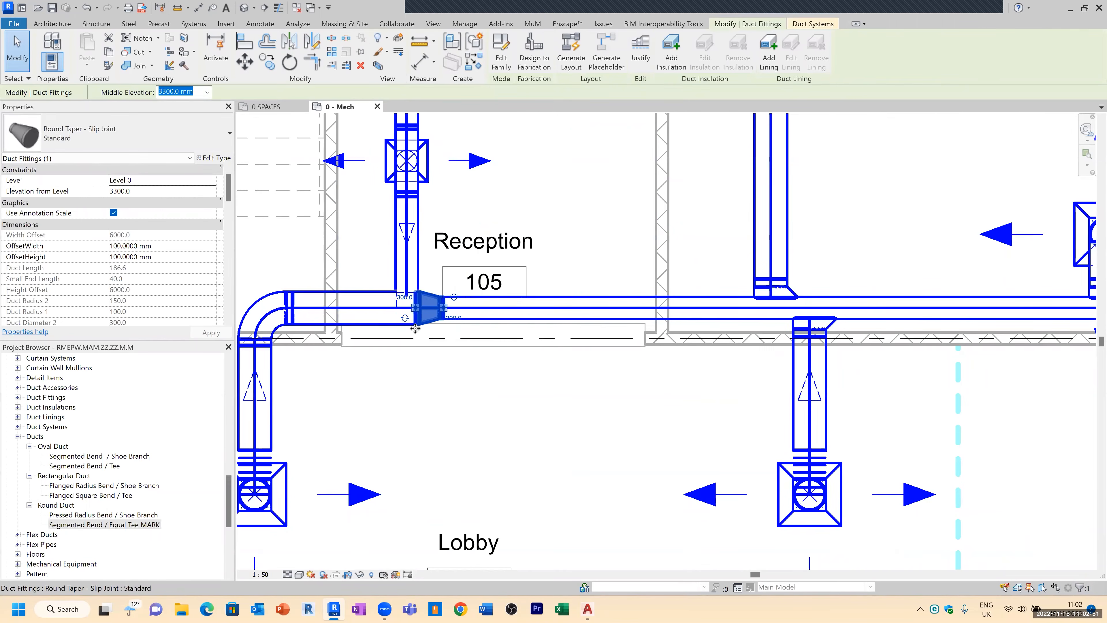
pyautogui.press('Escape')
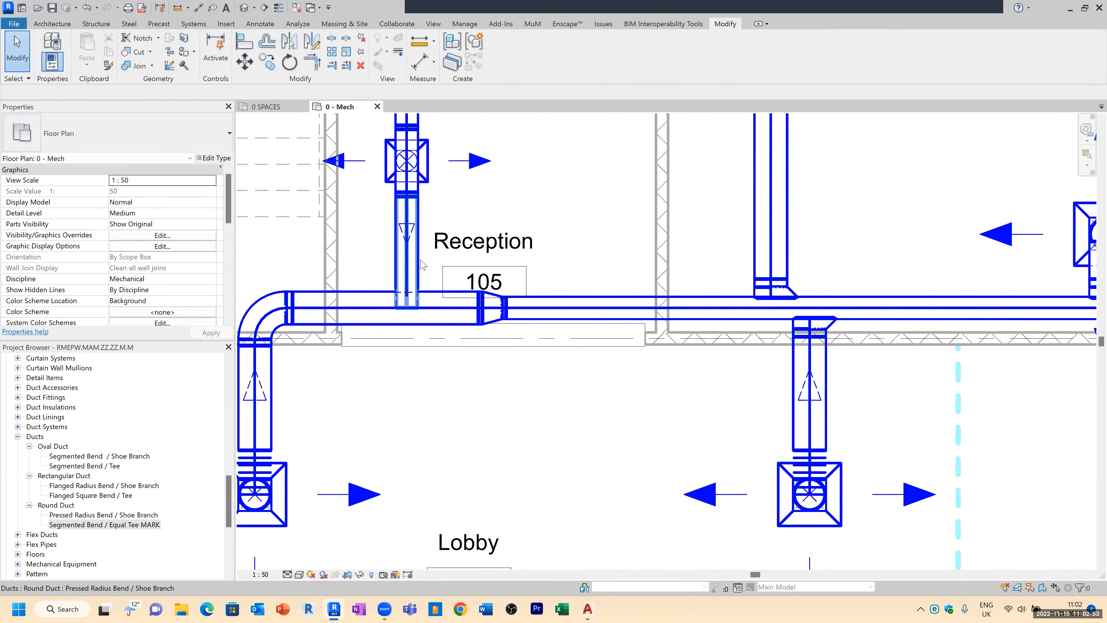
# Step: Connect the Reception branch duct to the main duct with Trim/Extend
pyautogui.click(408, 305)
pyautogui.moveTo(407, 308); pyautogui.dragTo(412, 281)
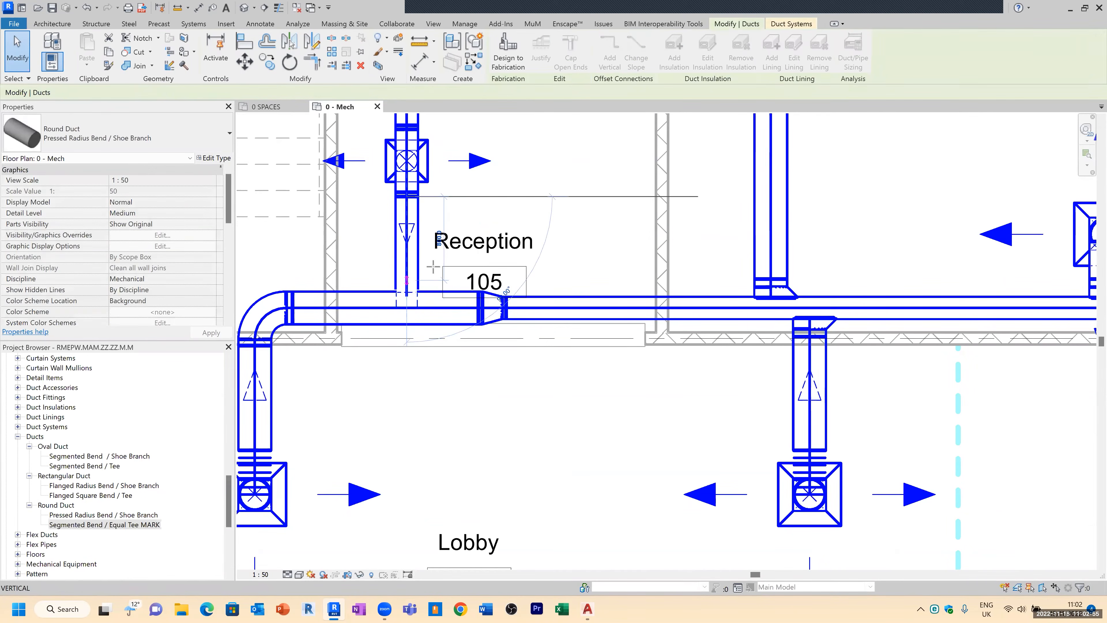
pyautogui.press('Escape')
pyautogui.click(332, 66)
pyautogui.click(365, 287)
pyautogui.click(398, 275)
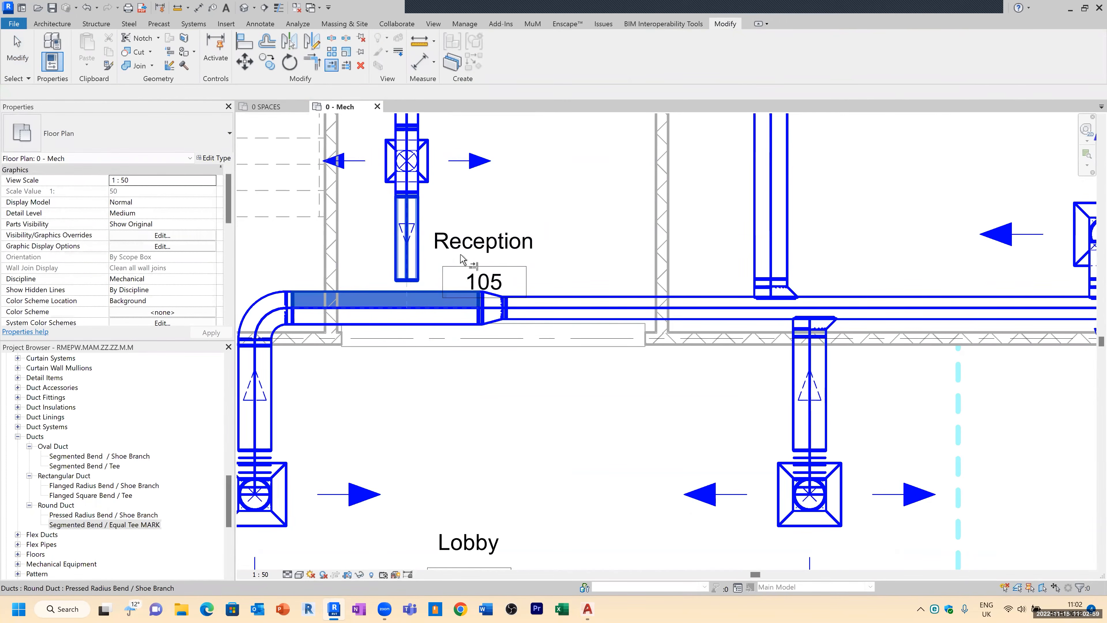
pyautogui.press('Escape')
# Step: Select the whole supply air duct system and open Duct/Pipe Sizing
pyautogui.scroll(-3, 359, 359)
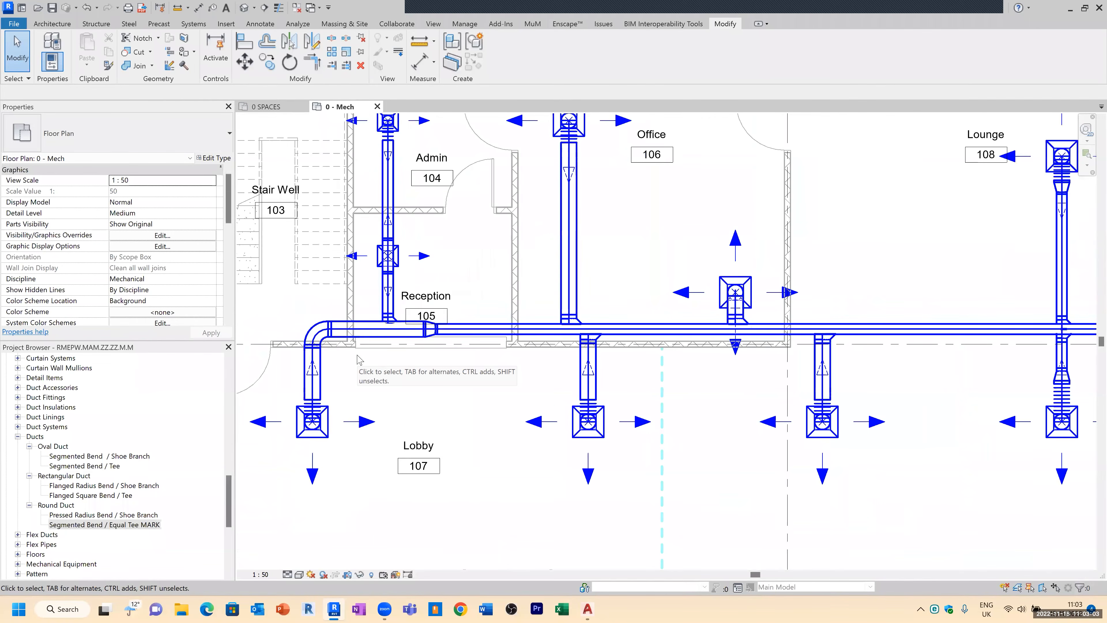
pyautogui.scroll(-2, 359, 359)
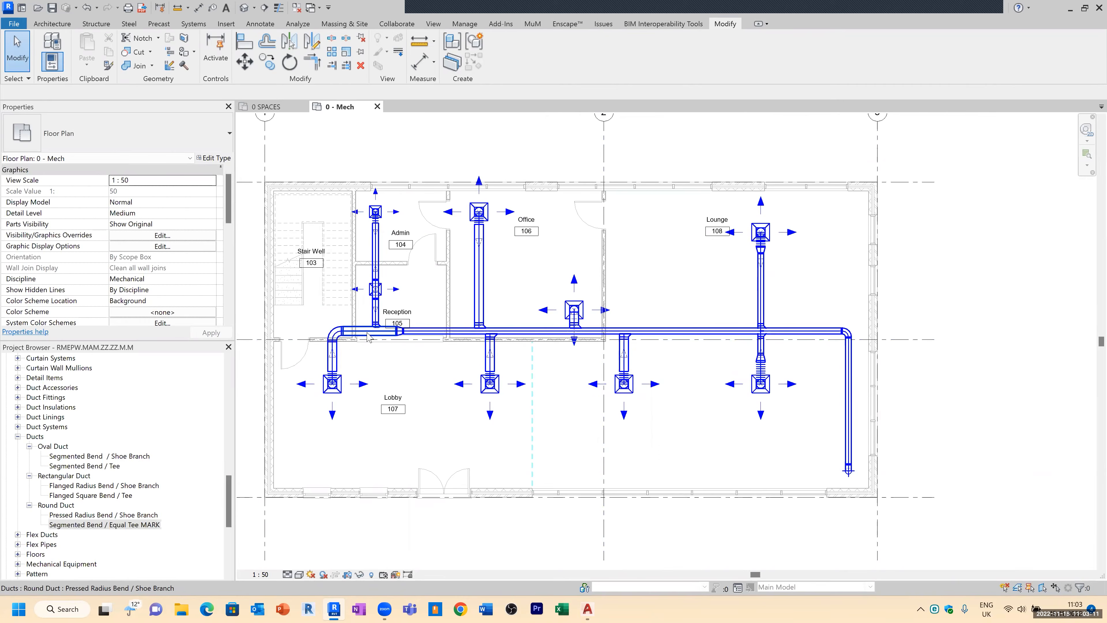
pyautogui.scroll(3, 351, 336)
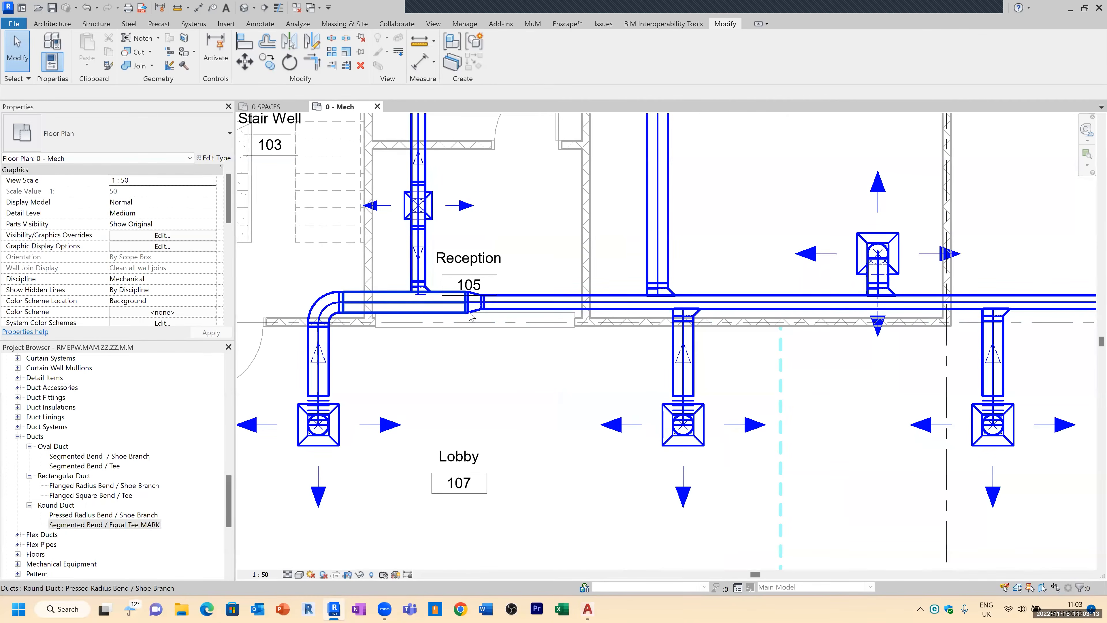
pyautogui.scroll(-4, 470, 317)
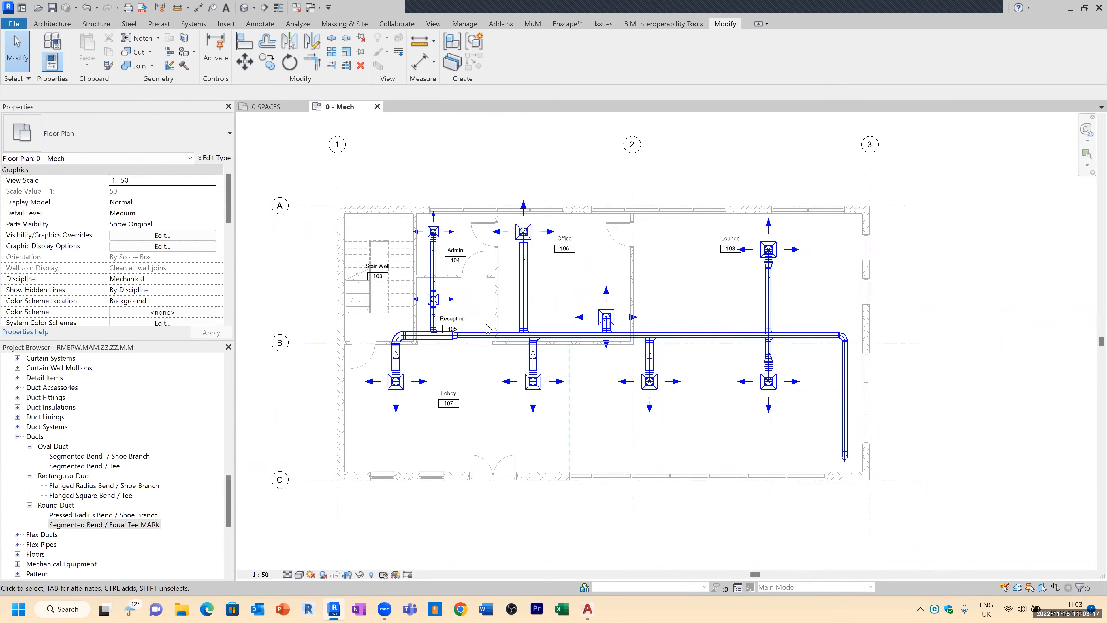
pyautogui.press('Tab')
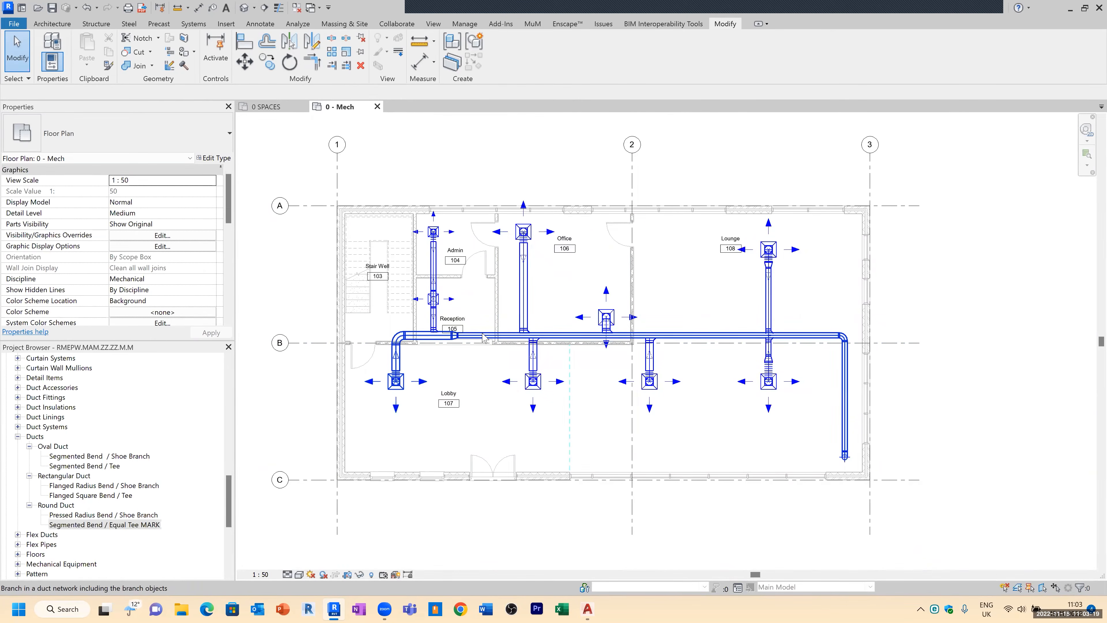
pyautogui.click(484, 337)
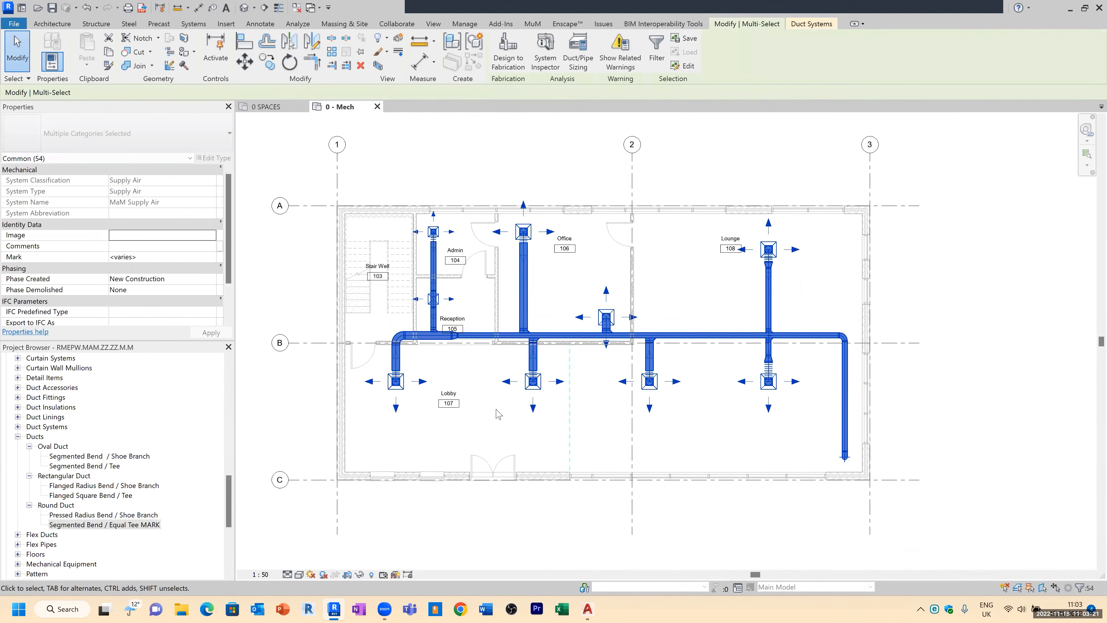
pyautogui.click(583, 70)
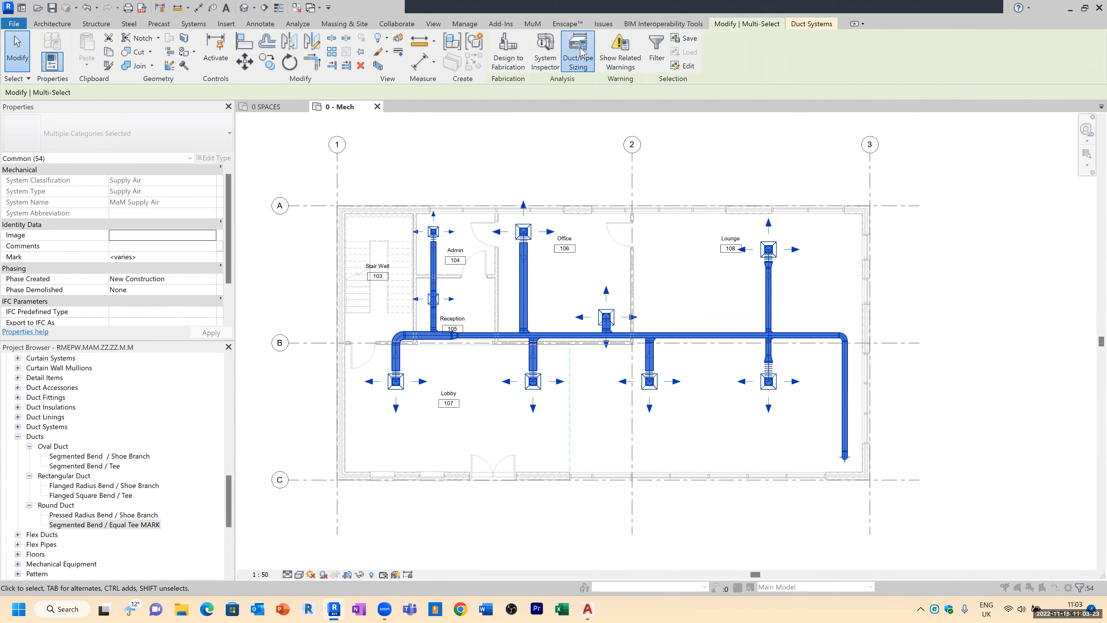
# Step: Keep Velocity as the sizing method and set the velocity to 2 m/s
pyautogui.moveTo(542, 209); pyautogui.dragTo(512, 188)
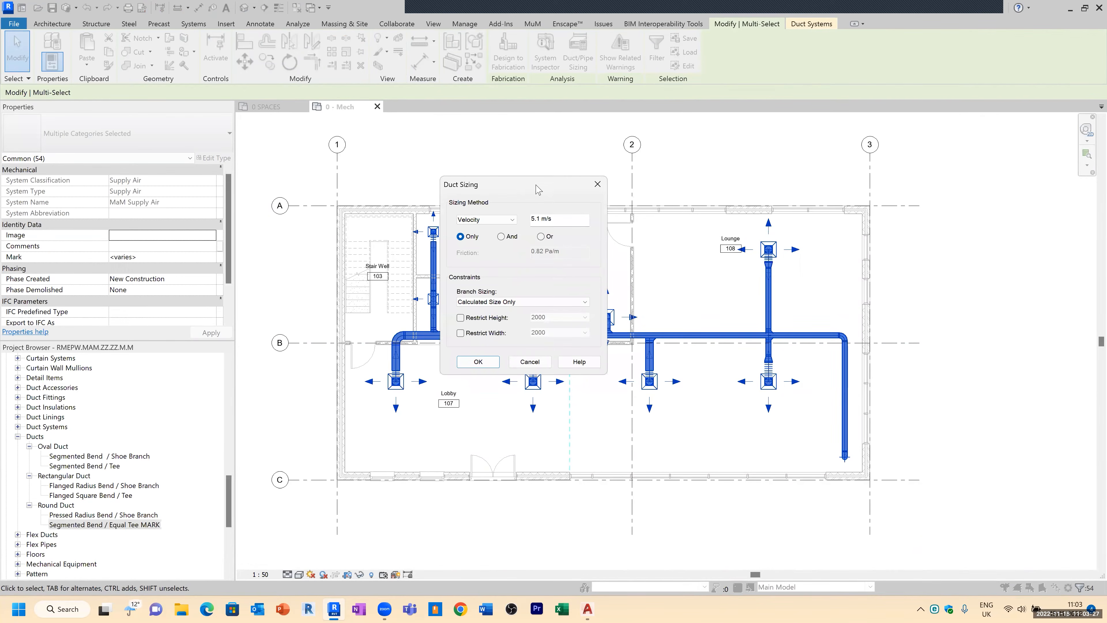
pyautogui.click(514, 220)
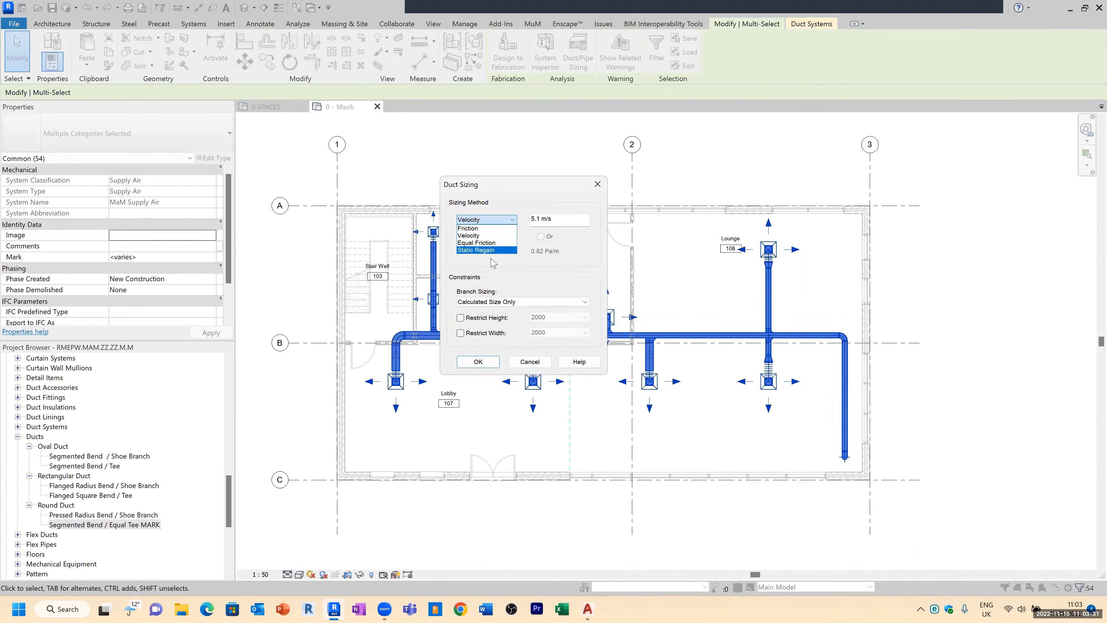
pyautogui.click(550, 229)
pyautogui.moveTo(564, 218); pyautogui.dragTo(529, 218)
pyautogui.write('2')
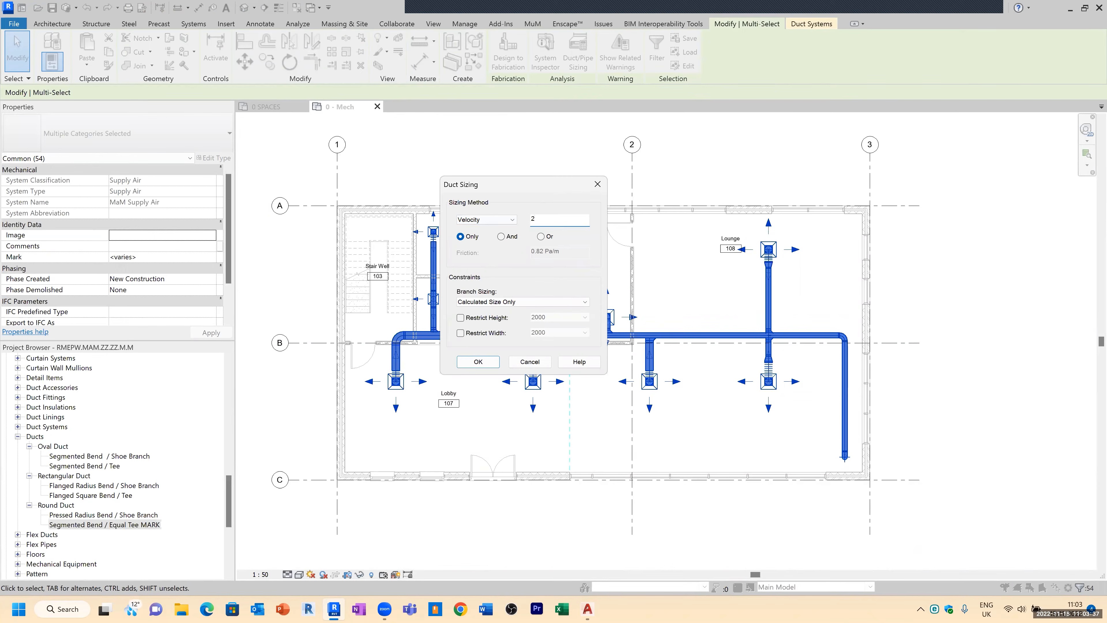
# Step: Try adding a friction criterion of 1 Pa/m alongside velocity, then return to velocity only
pyautogui.click(513, 236)
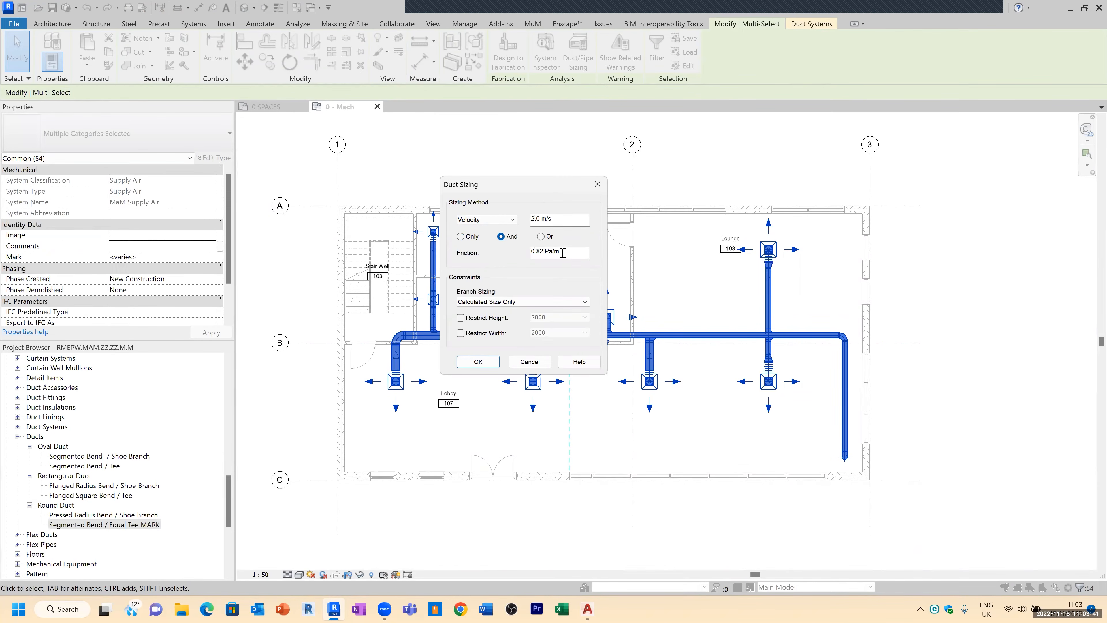
pyautogui.moveTo(561, 252); pyautogui.dragTo(529, 248)
pyautogui.write('1')
pyautogui.click(541, 235)
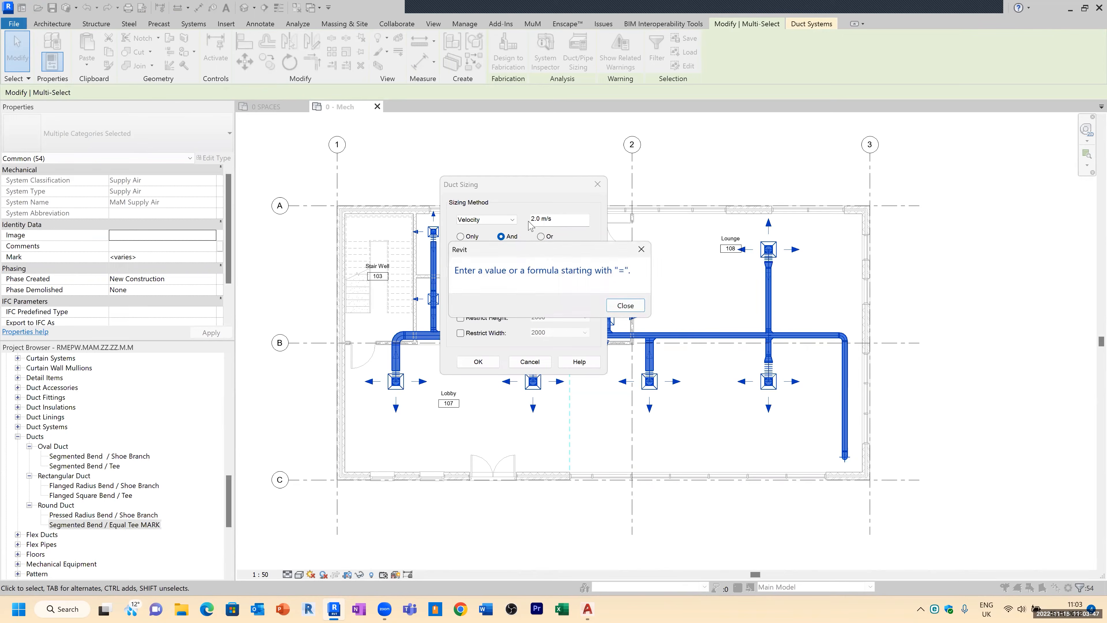
pyautogui.click(635, 309)
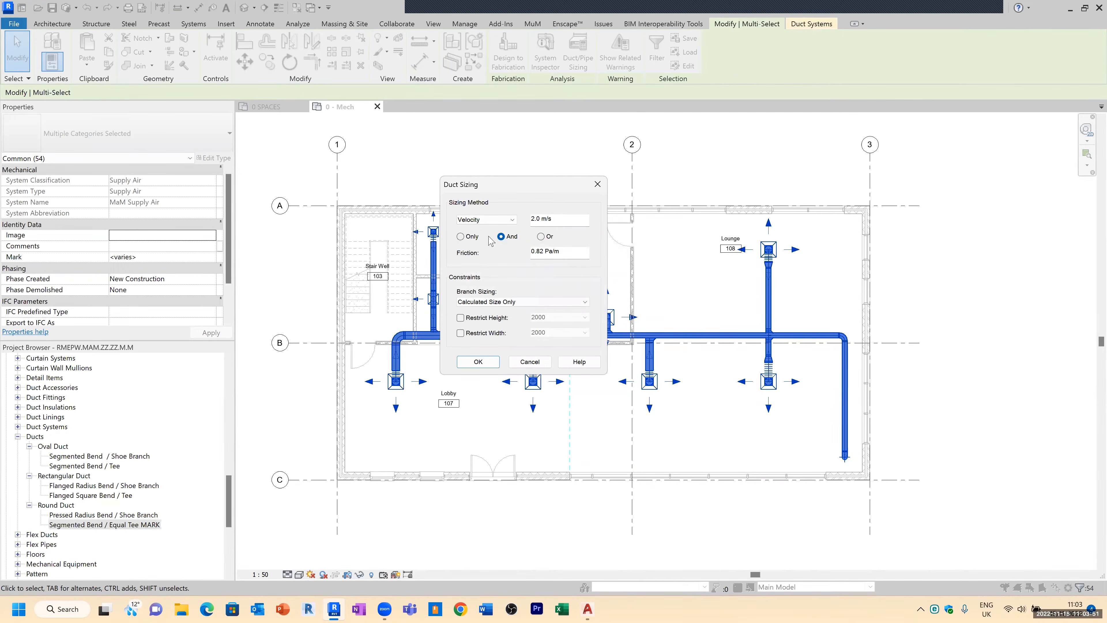
pyautogui.click(462, 237)
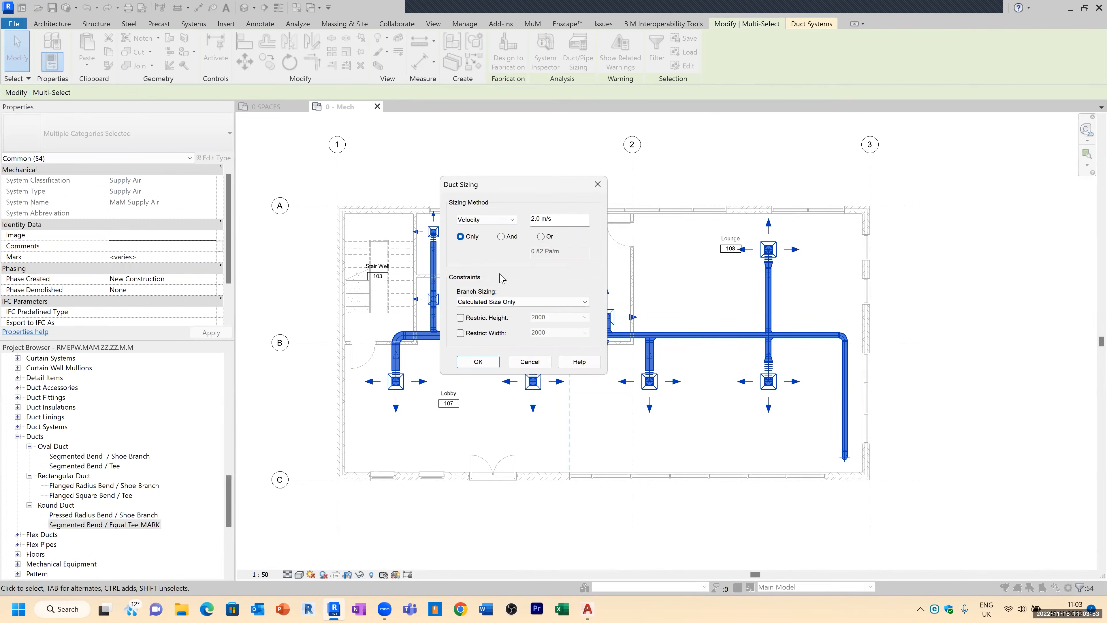
# Step: Keep branch sizing as Calculated Size Only and restrict duct height to 2000
pyautogui.click(506, 301)
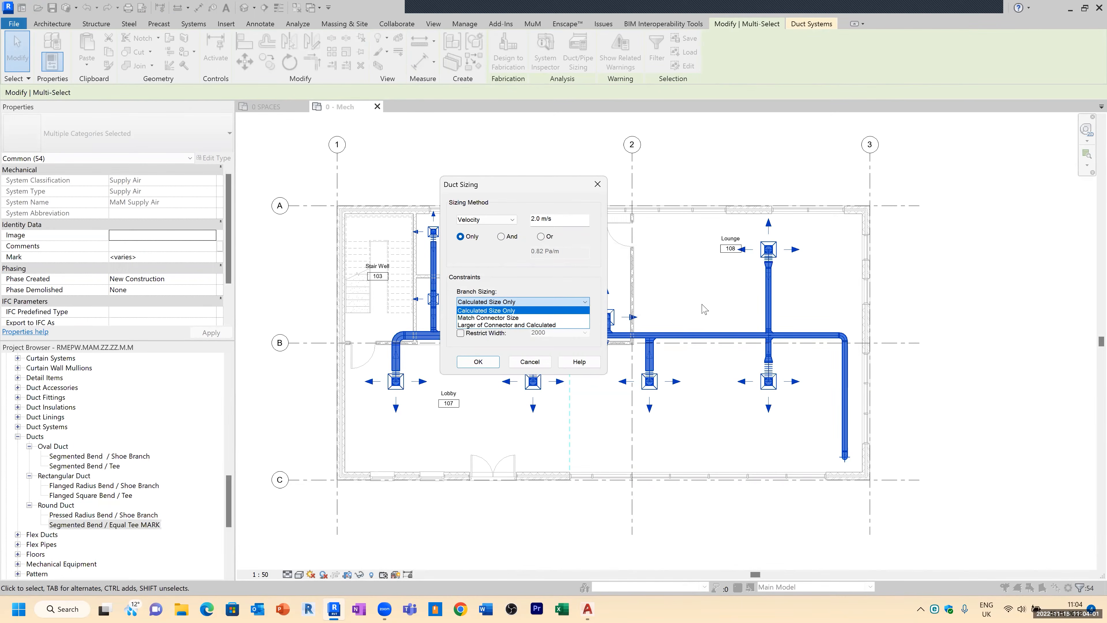
pyautogui.click(511, 311)
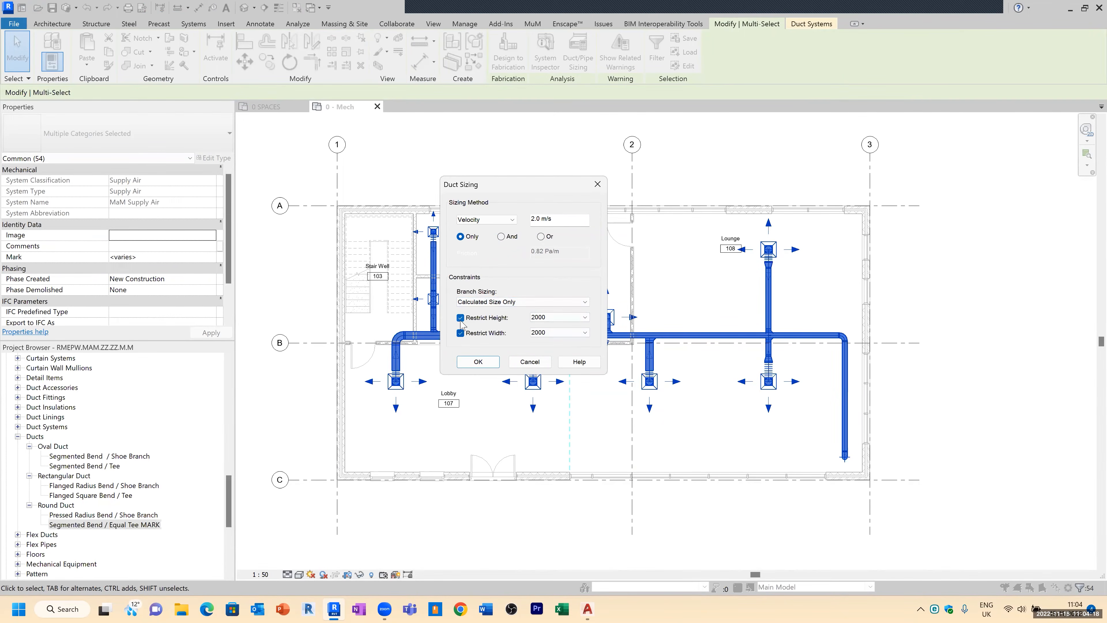
# Step: Apply the duct sizing, dismiss the flex duct warning and inspect the resized main duct near the Office
pyautogui.click(493, 364)
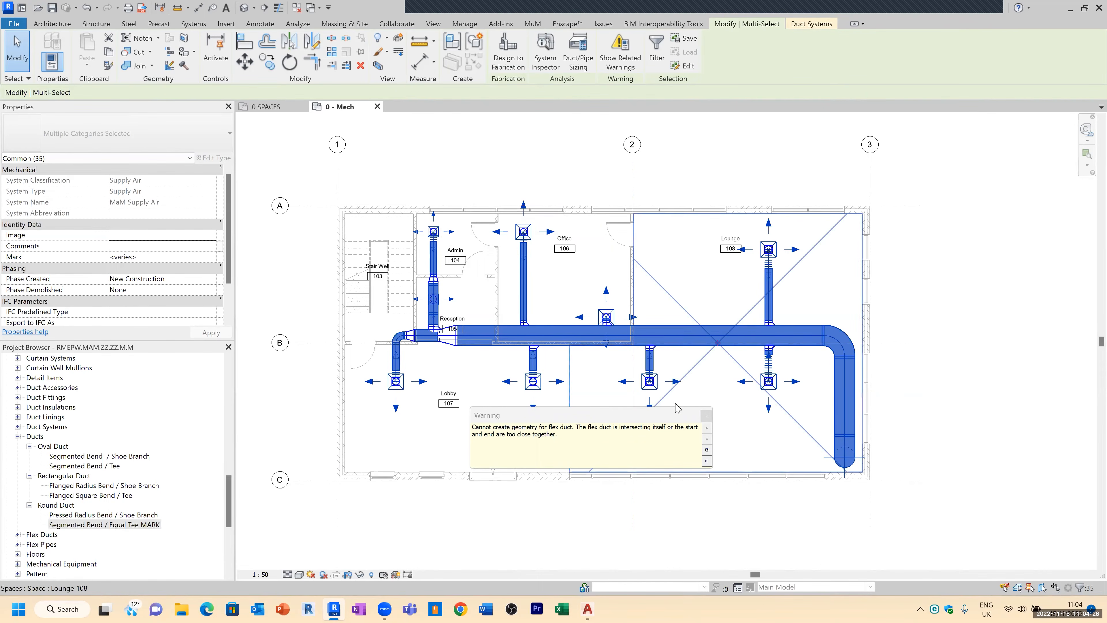
pyautogui.click(706, 417)
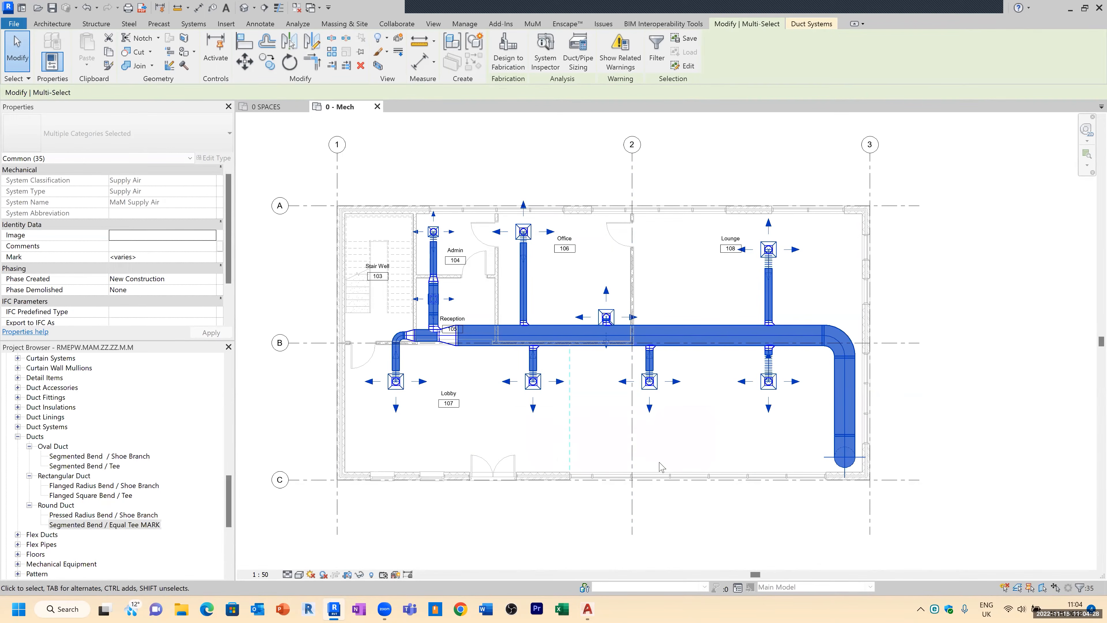
pyautogui.scroll(3, 594, 313)
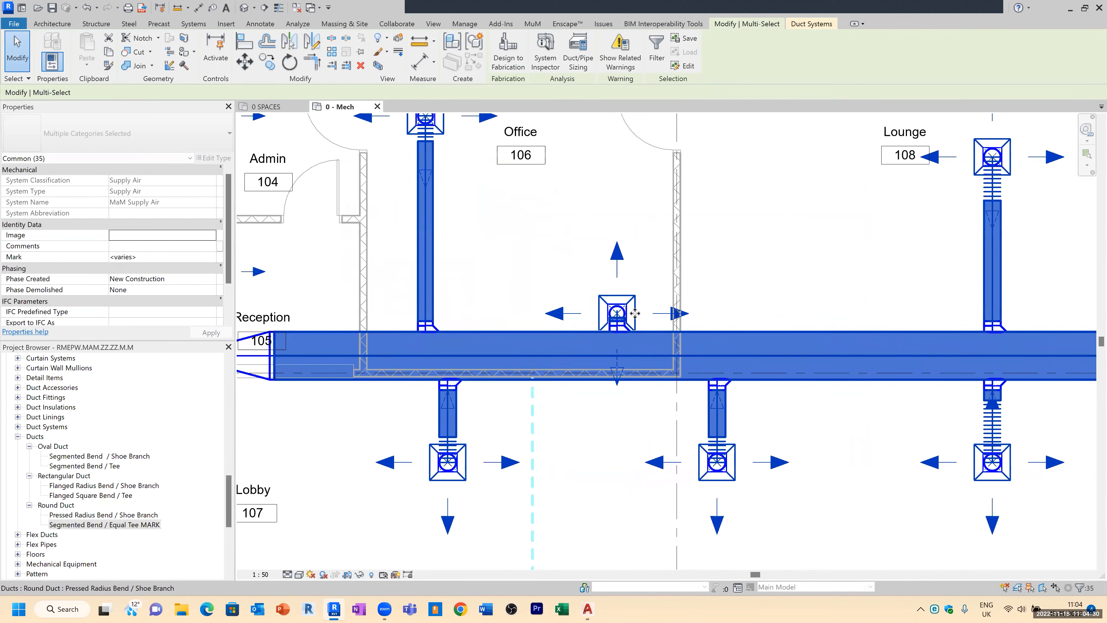
pyautogui.scroll(-2, 617, 328)
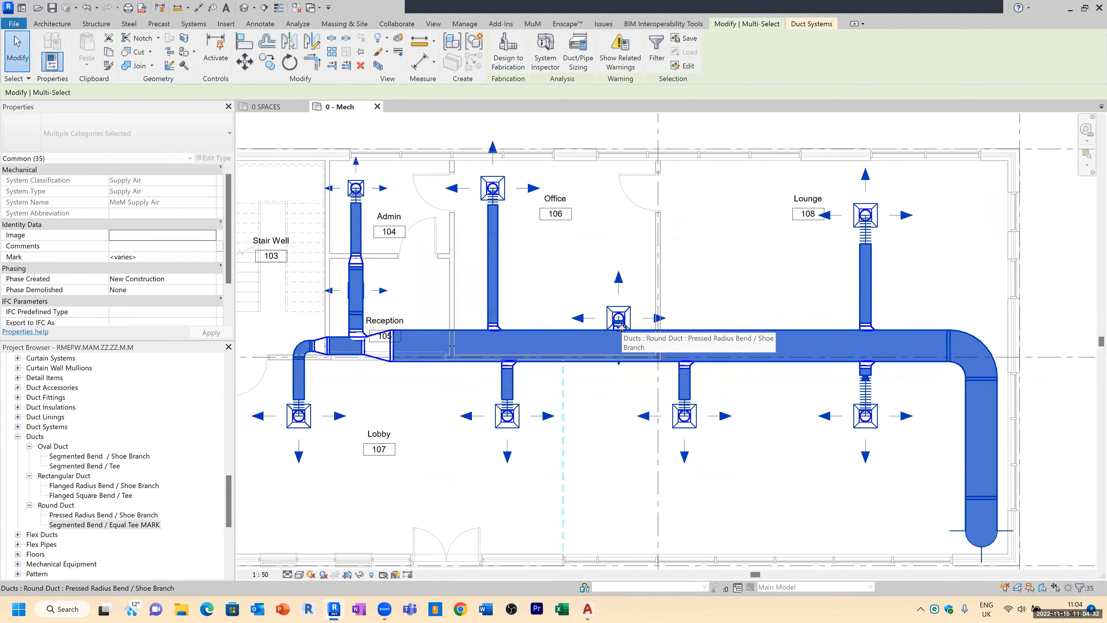
pyautogui.scroll(5, 614, 332)
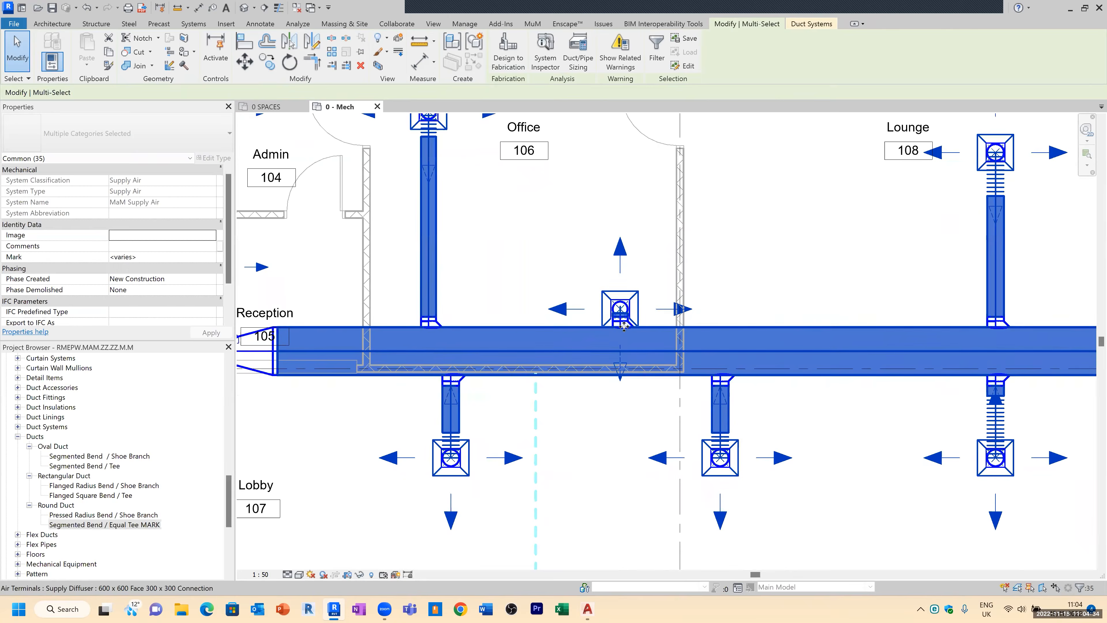
pyautogui.press('Escape')
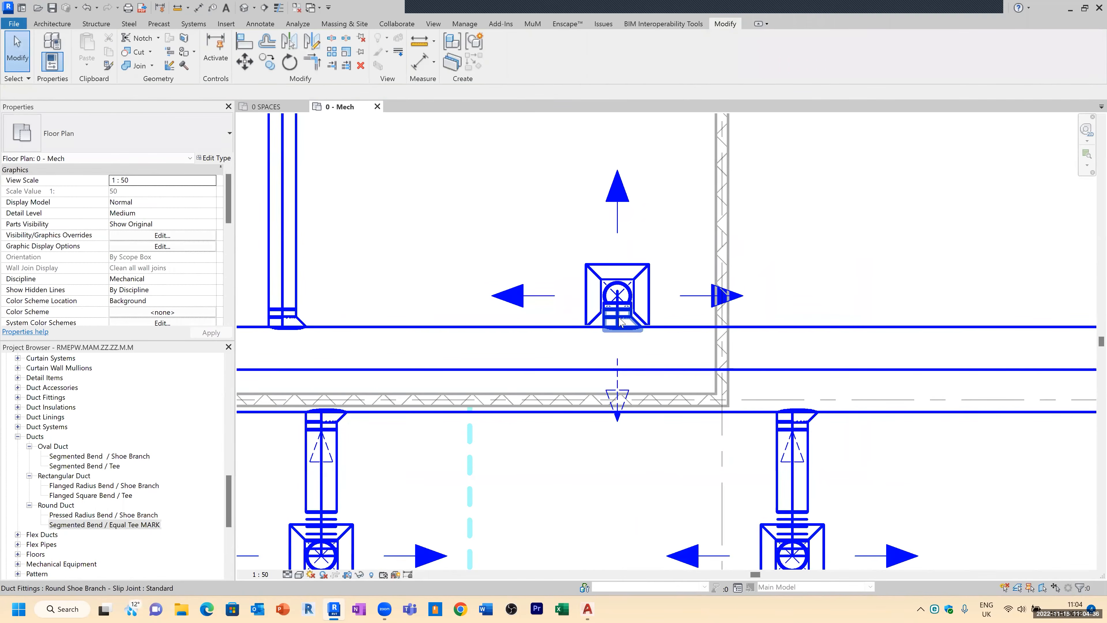
pyautogui.scroll(-2, 608, 286)
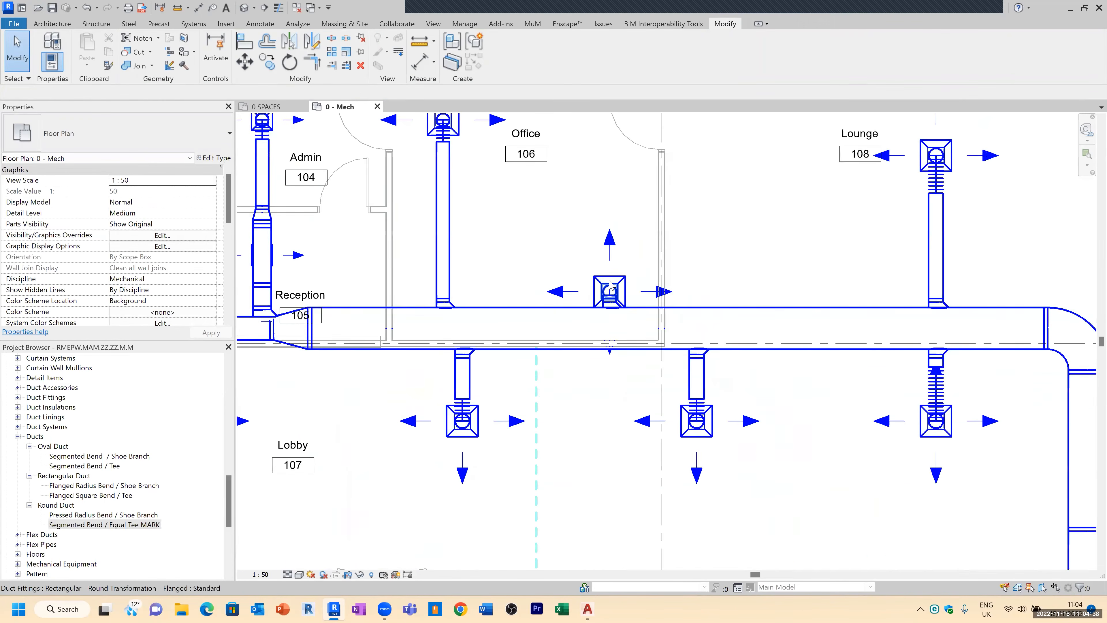
pyautogui.scroll(-1, 609, 286)
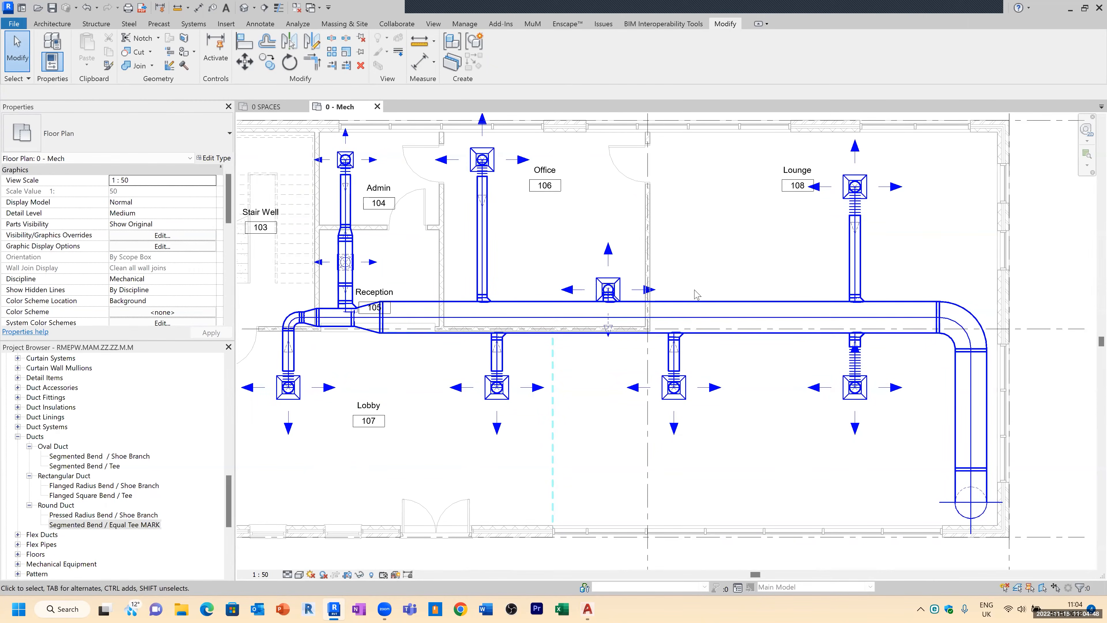
# Step: Select the main trunk duct, elbow and vertical run and resize them at 2.0 m/s velocity
pyautogui.click(690, 309)
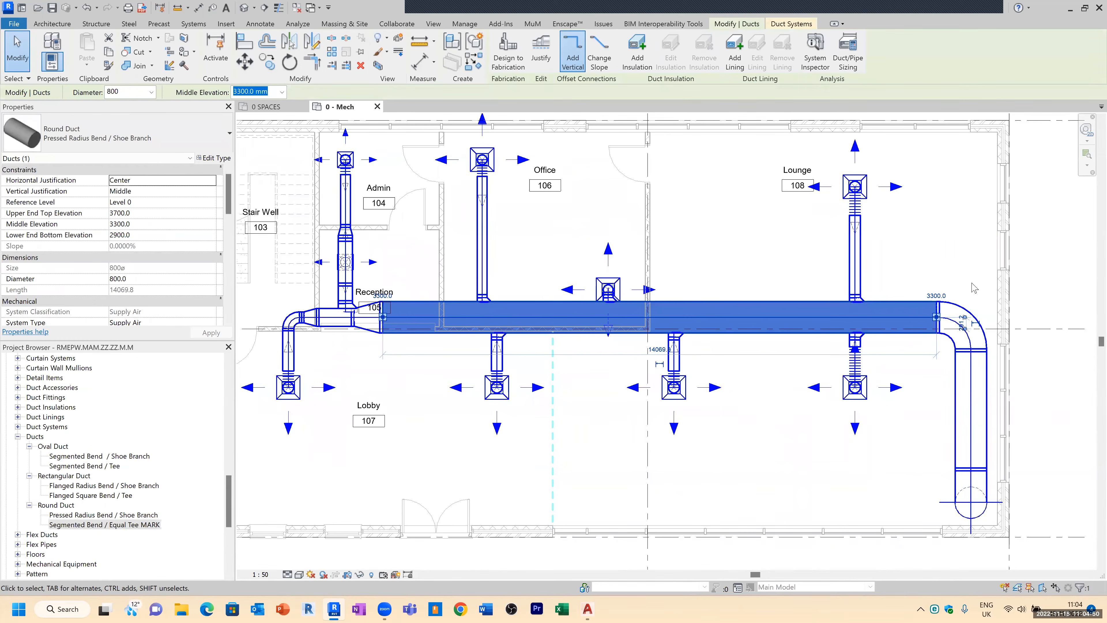
pyautogui.keyDown('ctrl'); pyautogui.click(960, 306); pyautogui.keyUp('ctrl')
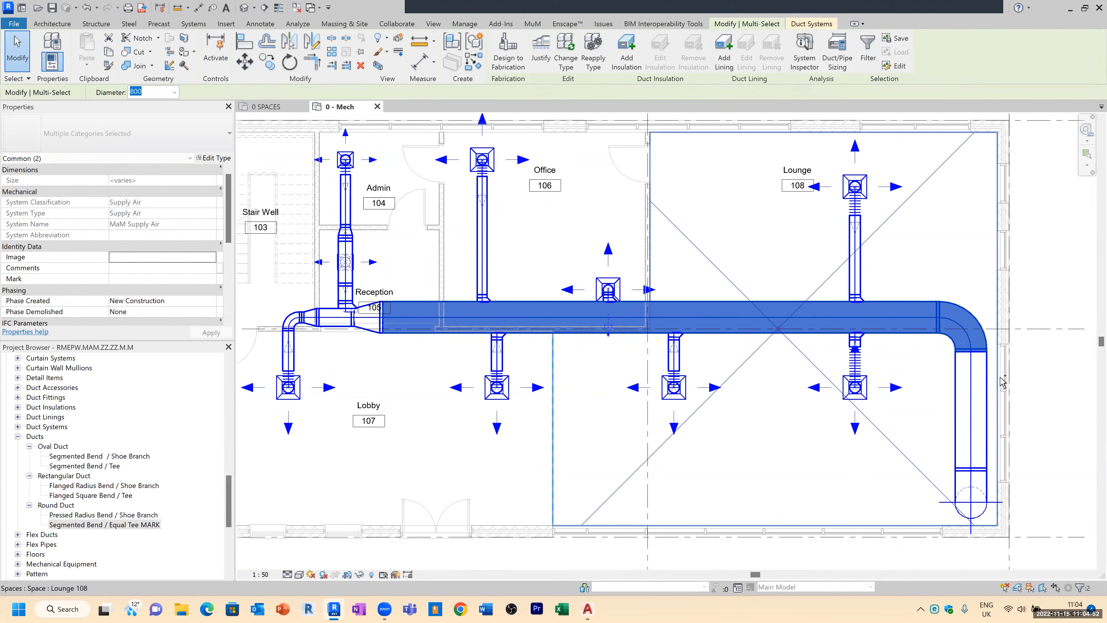
pyautogui.keyDown('ctrl'); pyautogui.click(959, 444); pyautogui.keyUp('ctrl')
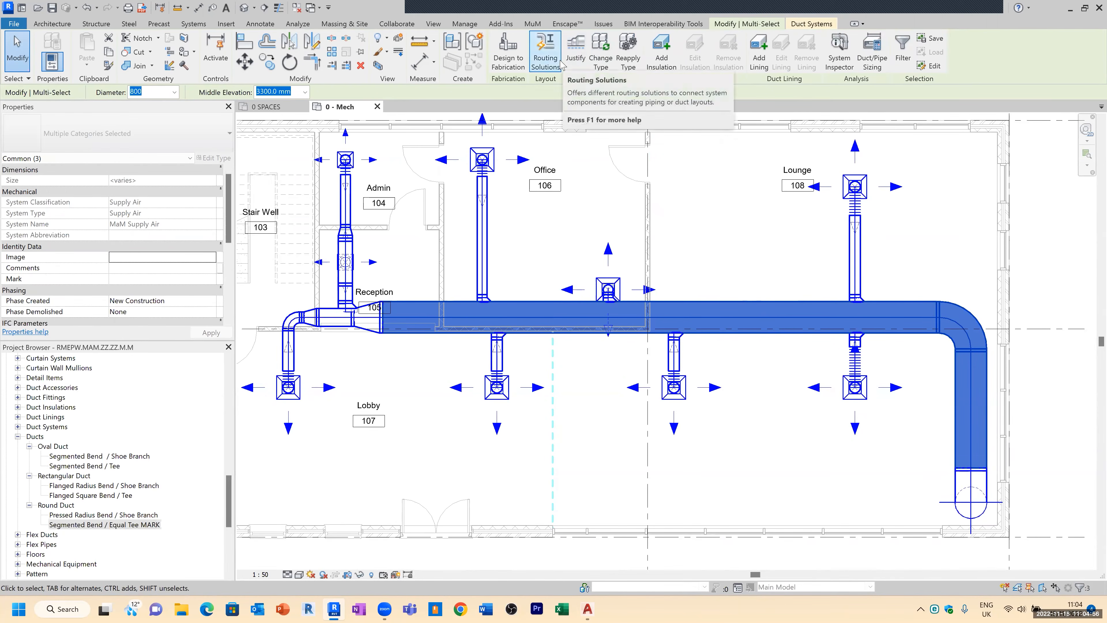
pyautogui.click(872, 57)
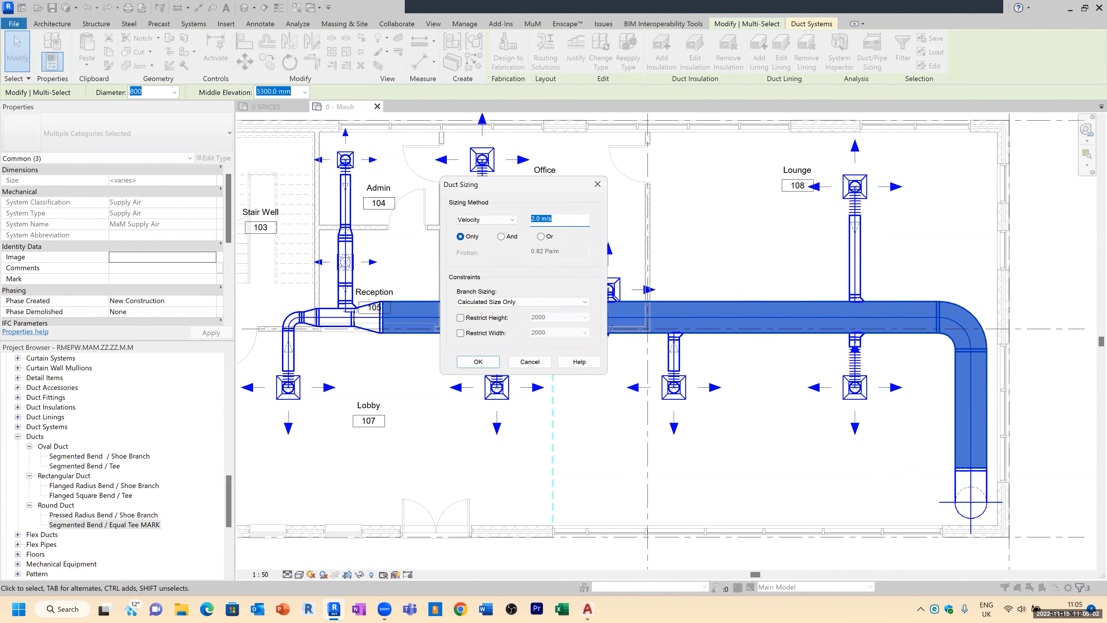
pyautogui.click(478, 362)
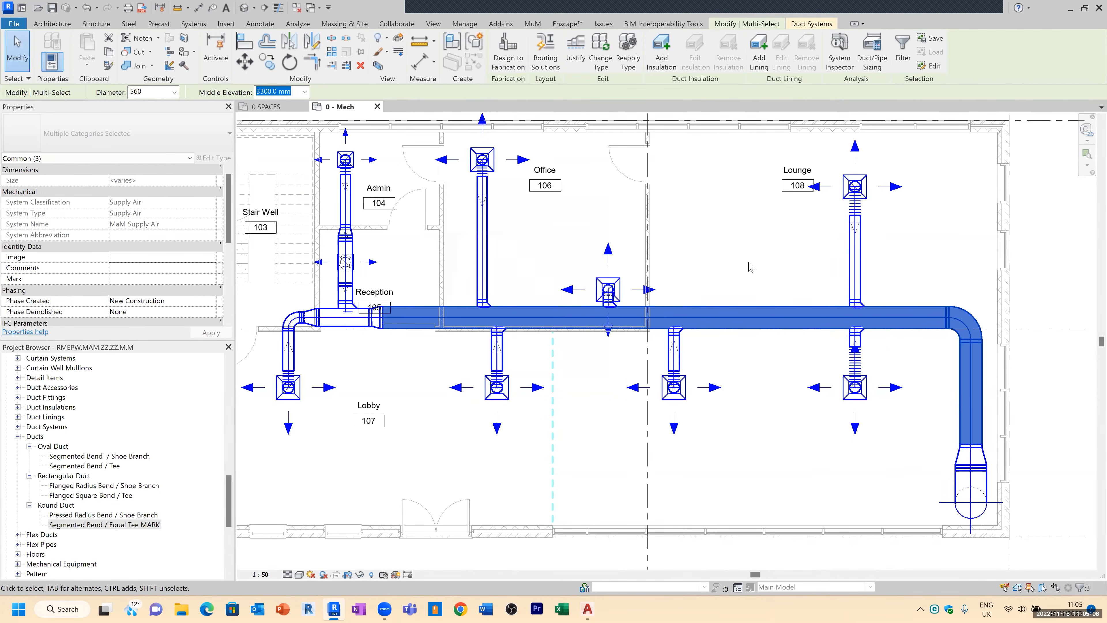
# Step: Re-run Duct/Pipe Sizing on the selected main run with a velocity of 4.0 m/s
pyautogui.click(872, 57)
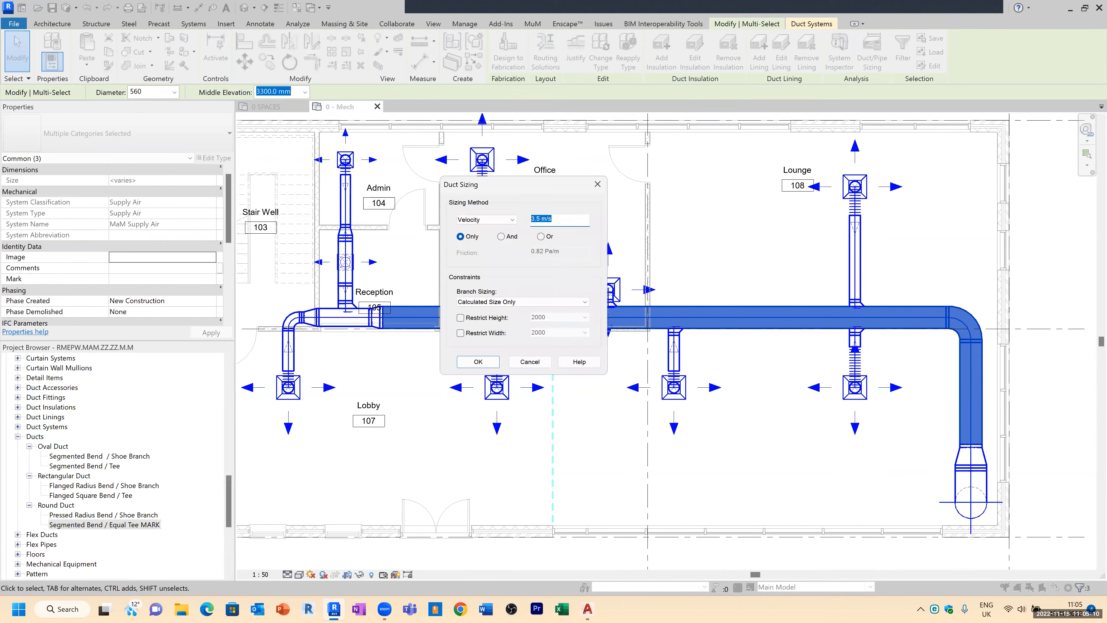
pyautogui.click(530, 361)
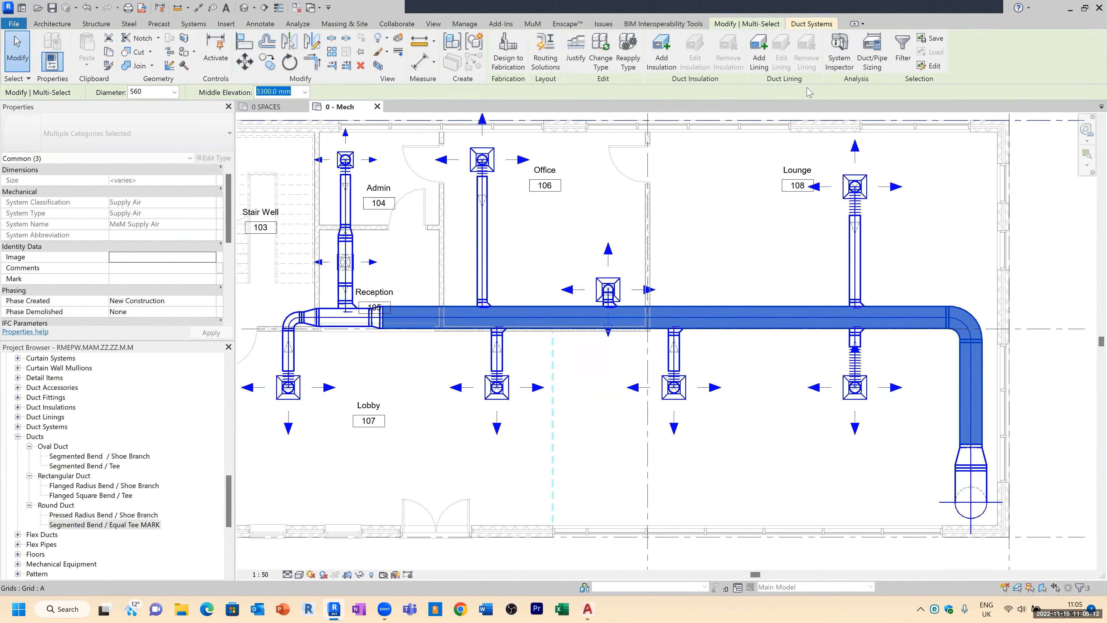
pyautogui.click(872, 56)
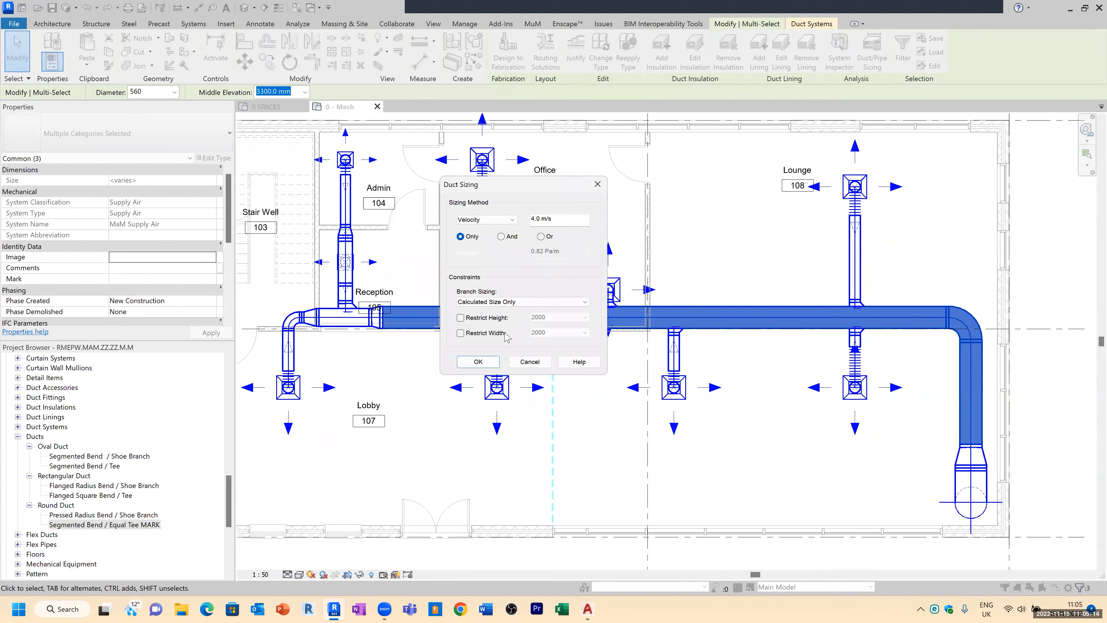
pyautogui.click(478, 362)
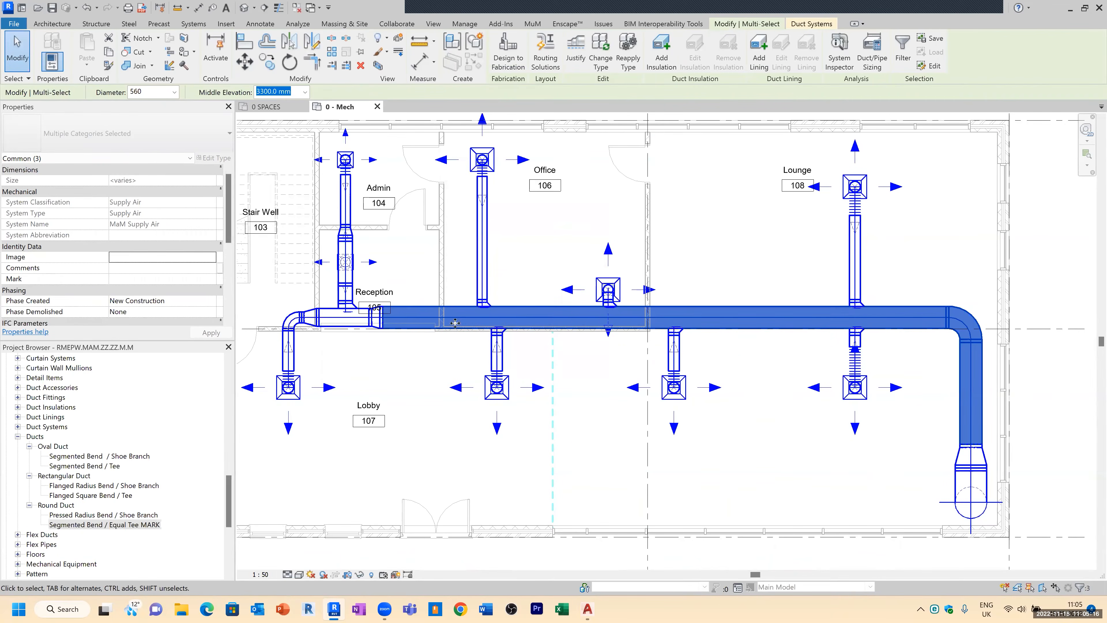
# Step: Nudge the Office supply diffuser upward to lengthen its flex duct connection
pyautogui.click(762, 242)
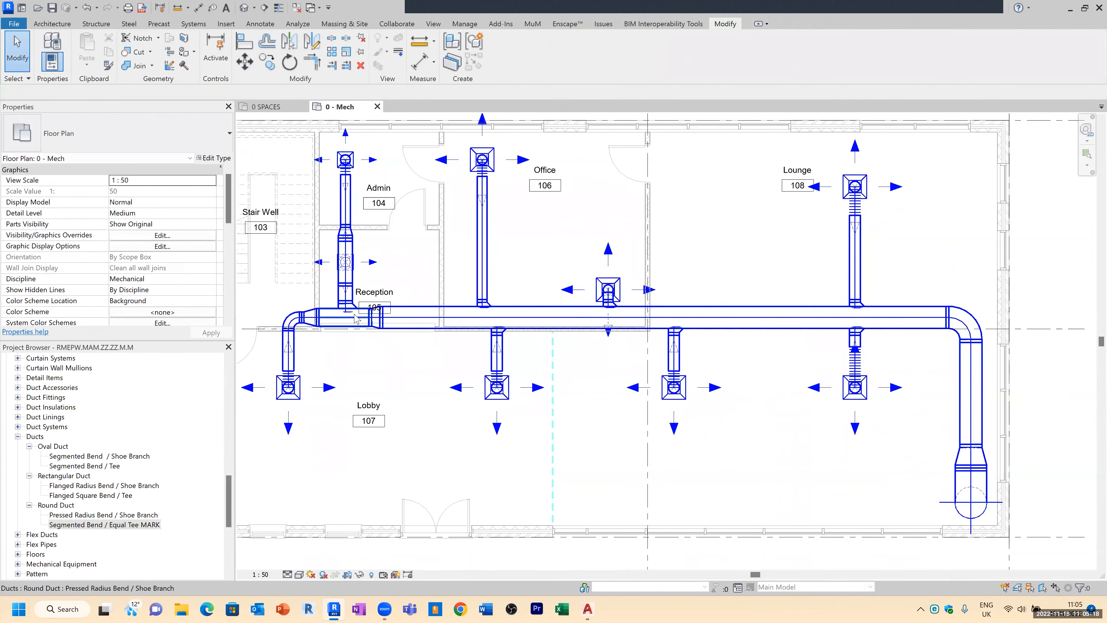
pyautogui.scroll(3, 421, 308)
pyautogui.scroll(-1, 419, 307)
pyautogui.scroll(4, 739, 288)
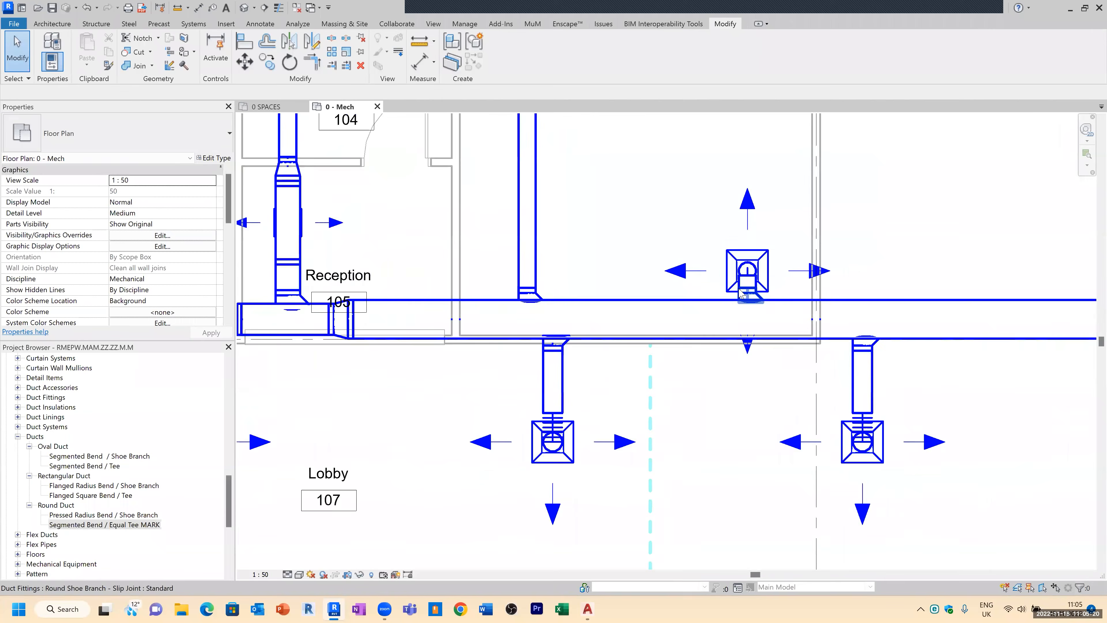
pyautogui.click(785, 235)
pyautogui.click(804, 222)
pyautogui.click(784, 235)
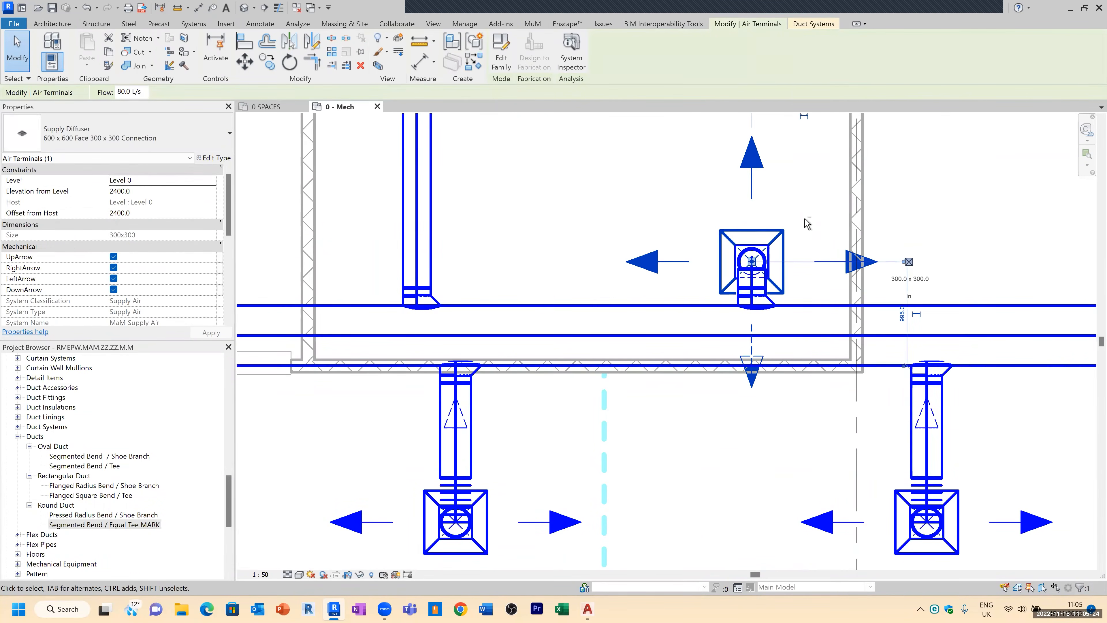
pyautogui.press('Up')
pyautogui.press('Up')
pyautogui.press('Up')
pyautogui.click(806, 223)
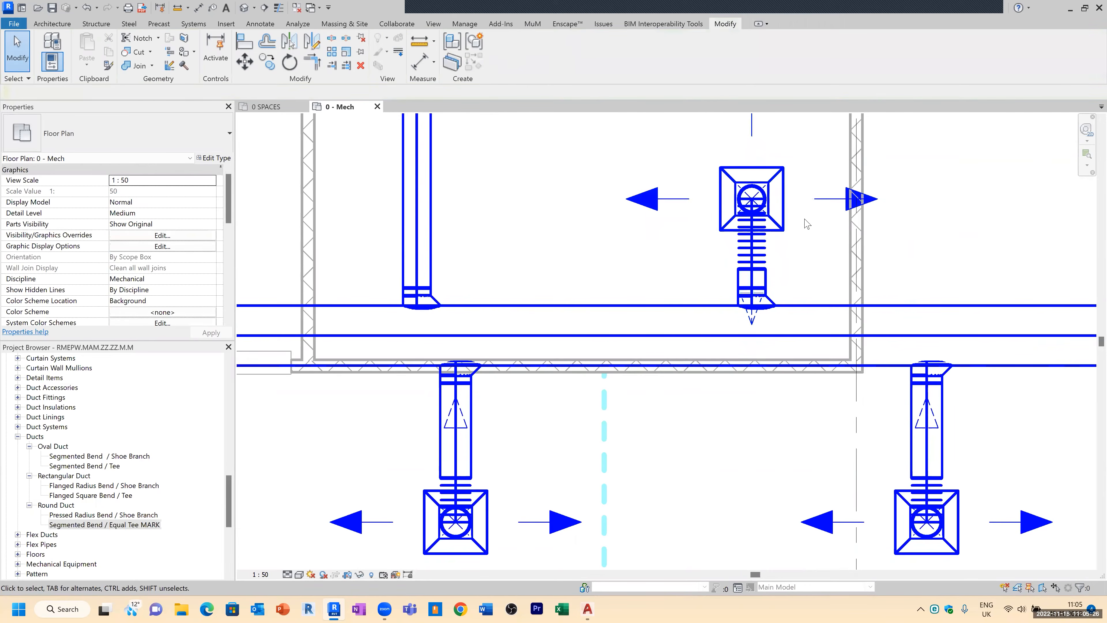
# Step: Select the whole supply system to check its connected elements
pyautogui.press('Tab')
pyautogui.click(575, 325)
pyautogui.scroll(-5, 560, 365)
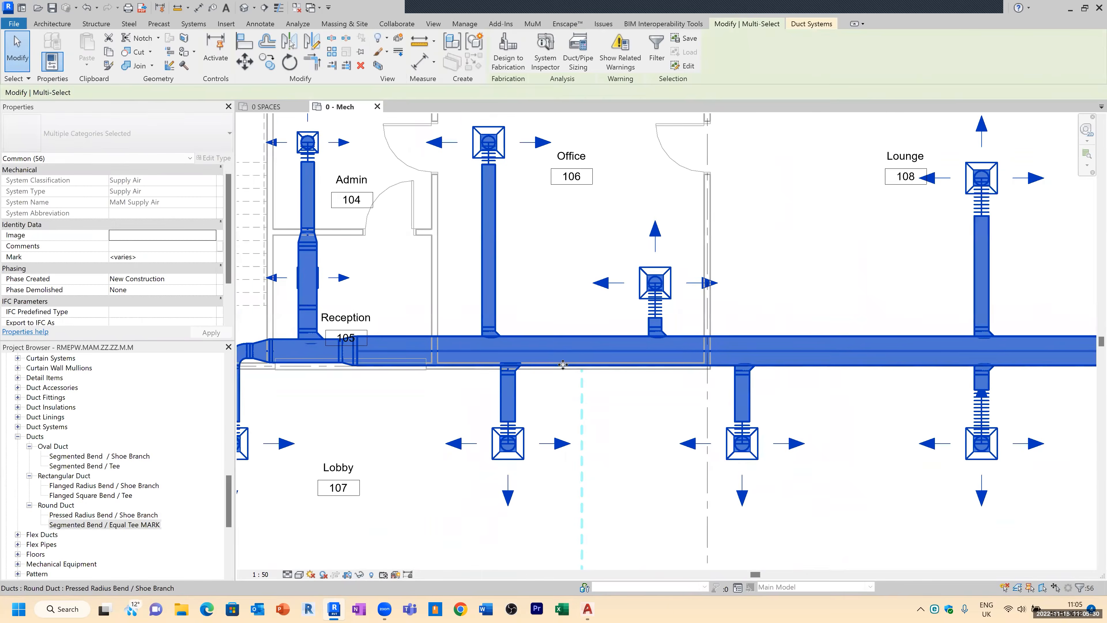
pyautogui.scroll(-1, 562, 371)
pyautogui.click(759, 420)
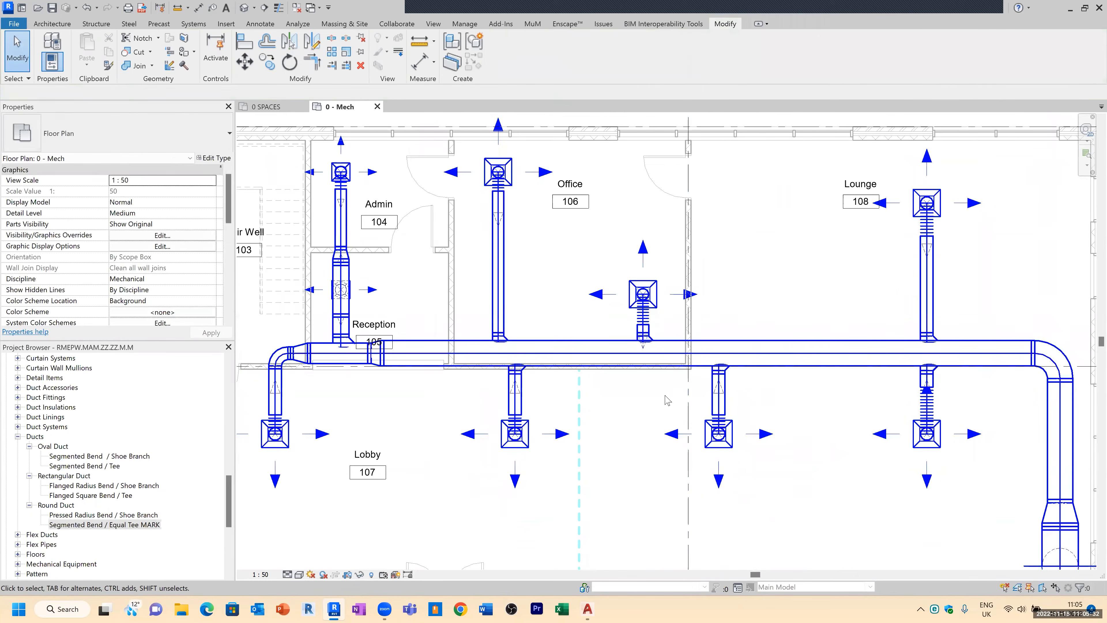
pyautogui.scroll(4, 671, 371)
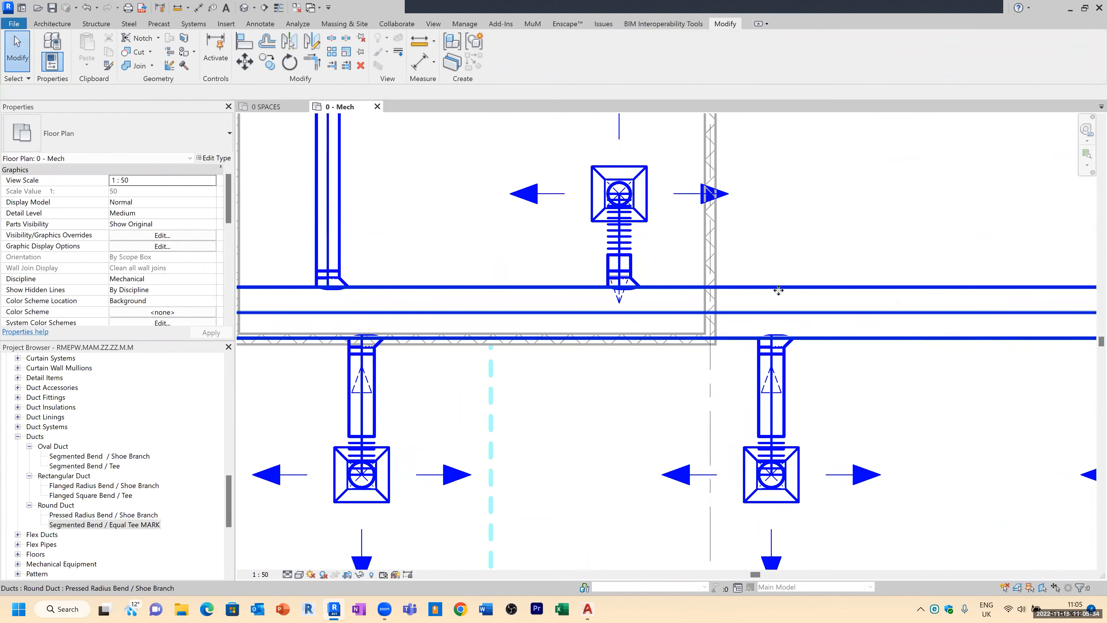
# Step: Nudge the main supply duct upward slightly
pyautogui.click(767, 286)
pyautogui.press('Up')
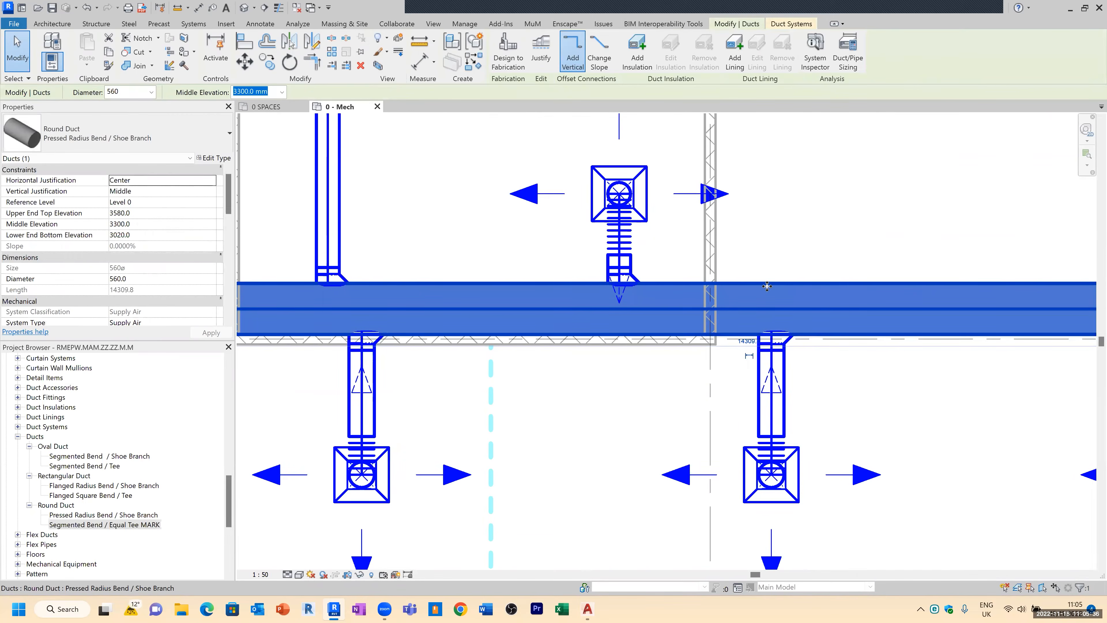
pyautogui.press('Up')
pyautogui.press('Up')
pyautogui.press('Up')
pyautogui.press('Up')
pyautogui.press('Escape')
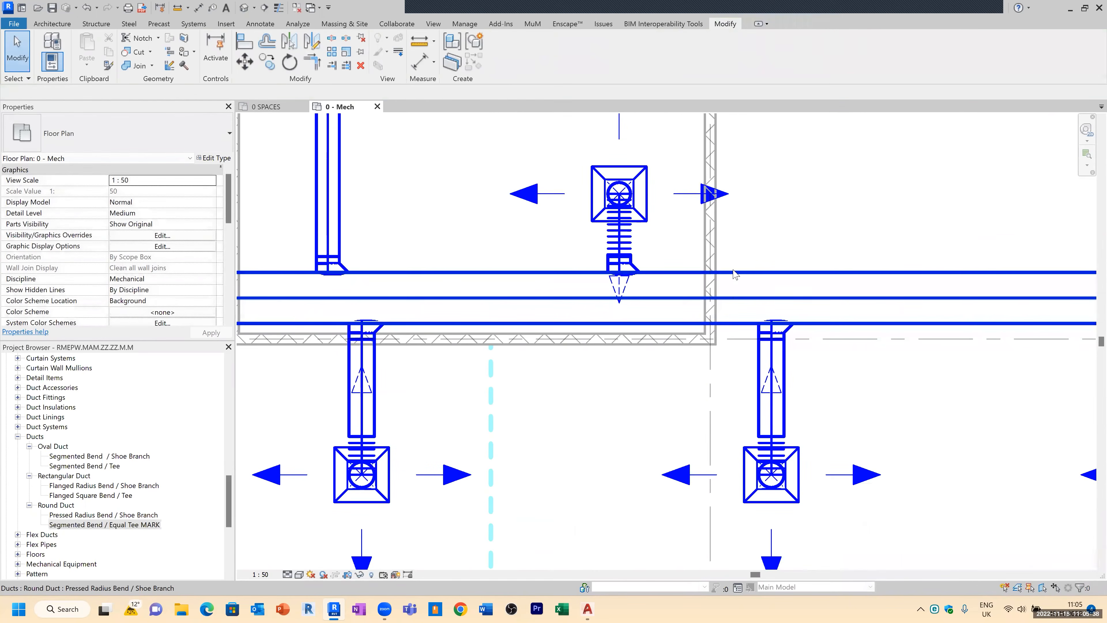
# Step: Nudge the Office supply diffuser upward again
pyautogui.click(658, 185)
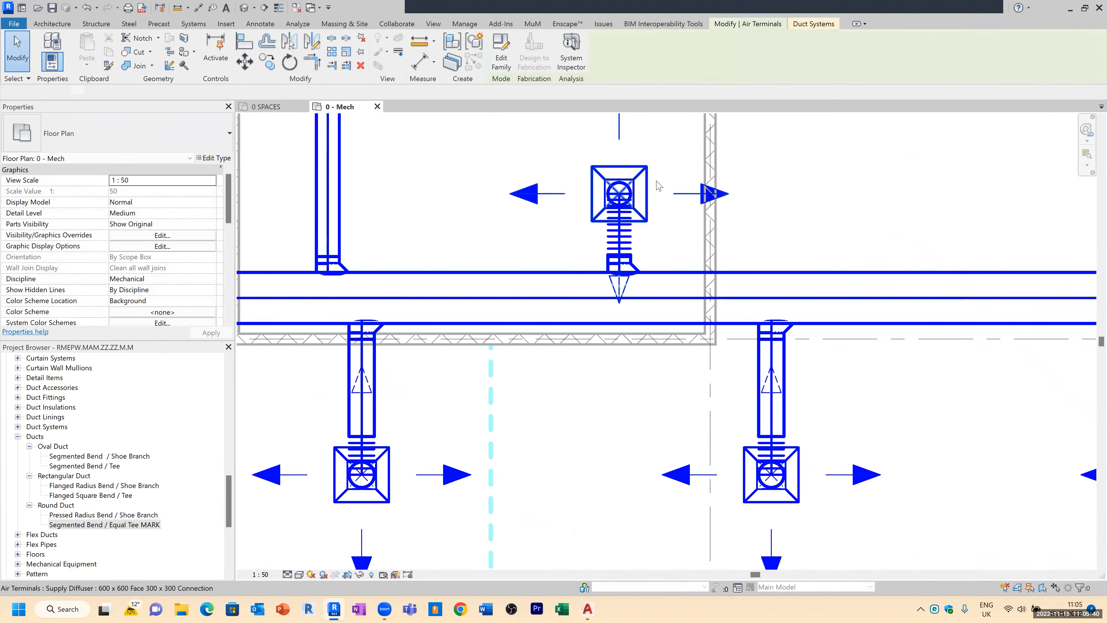
pyautogui.press('Up')
pyautogui.press('Up')
pyautogui.press('Up')
pyautogui.press('Up')
pyautogui.press('Up')
pyautogui.press('Up')
pyautogui.press('Up')
pyautogui.press('Up')
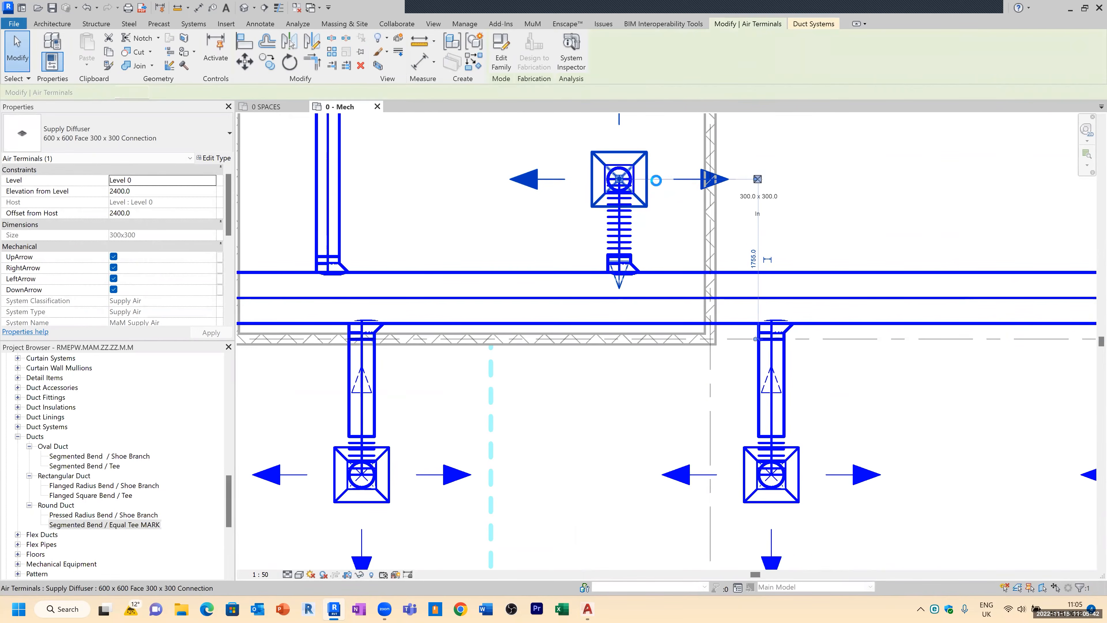
pyautogui.press('Escape')
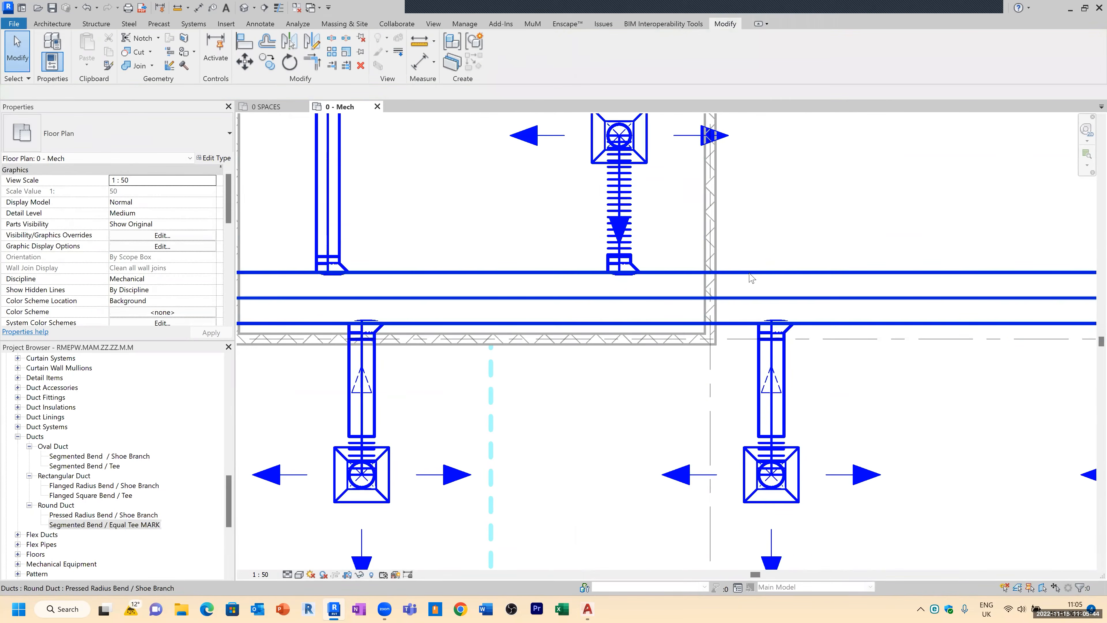
pyautogui.click(749, 272)
pyautogui.press('Up')
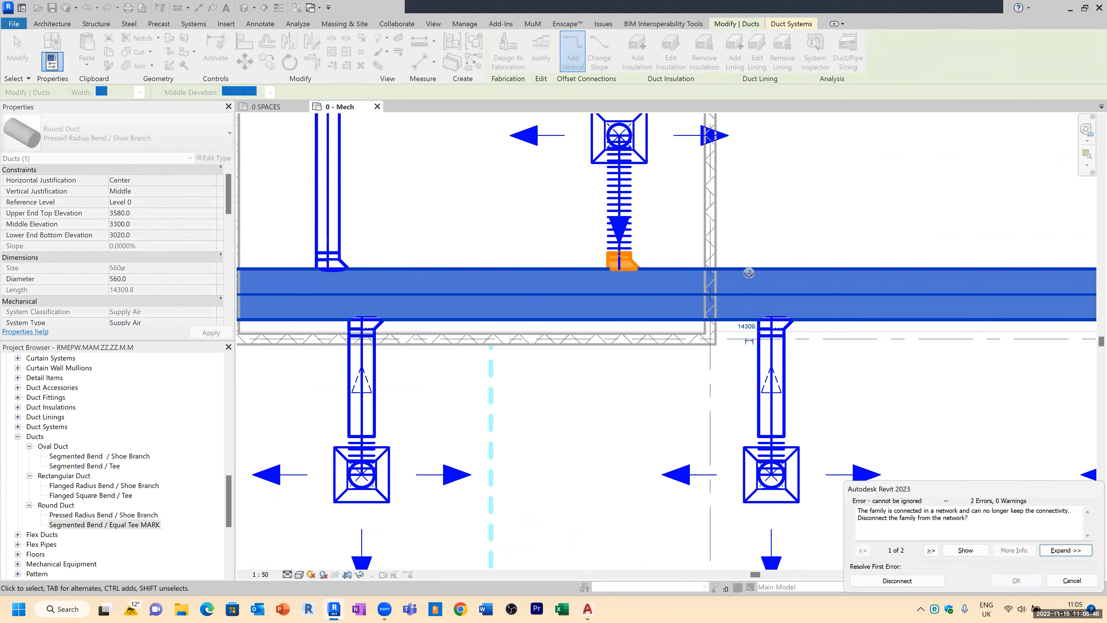
pyautogui.press('Escape')
# Step: Inspect the Office diffuser's flex duct connection to the main duct
pyautogui.moveTo(607, 271); pyautogui.dragTo(625, 315, button='middle')
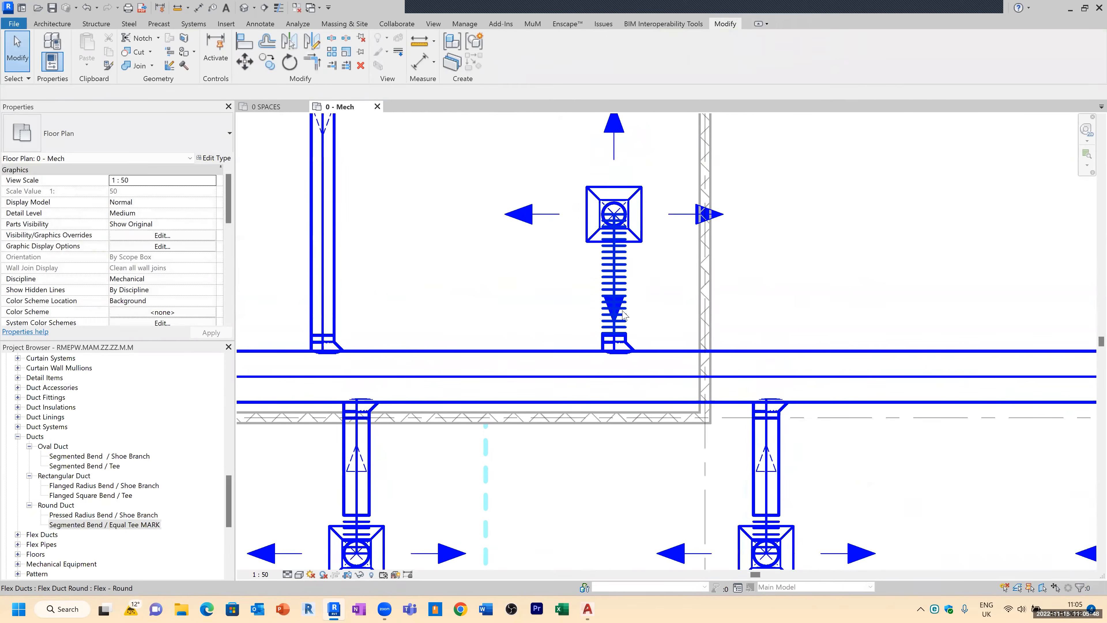
pyautogui.click(645, 273)
pyautogui.press('Escape')
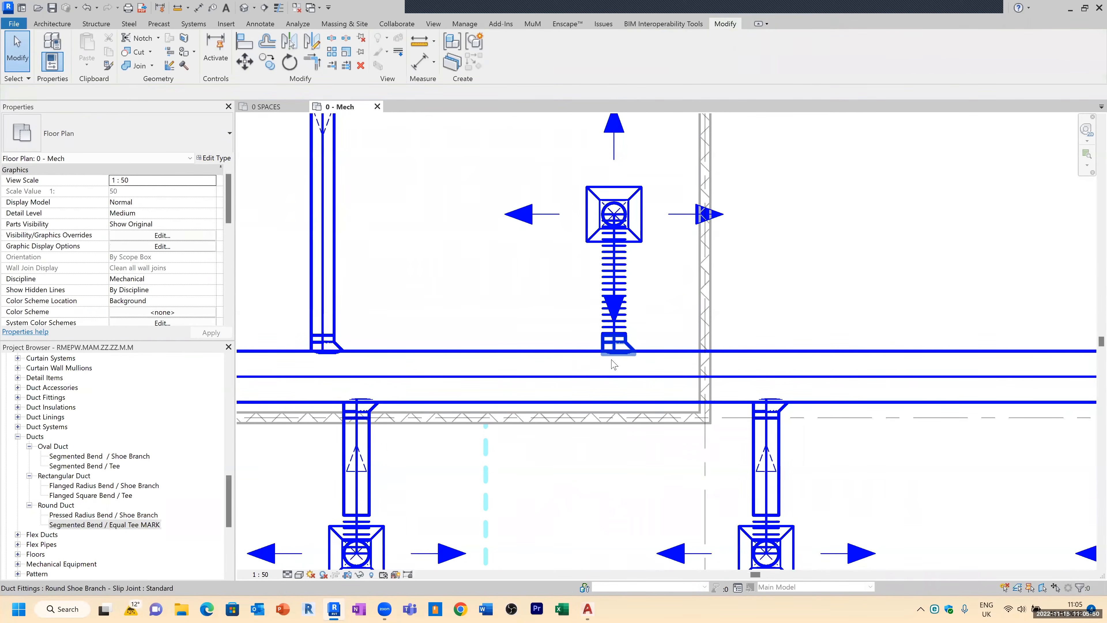
# Step: Nudge the reducer fitting beside the Reception tag to the right along the main duct
pyautogui.scroll(-2, 617, 360)
pyautogui.scroll(-2, 594, 392)
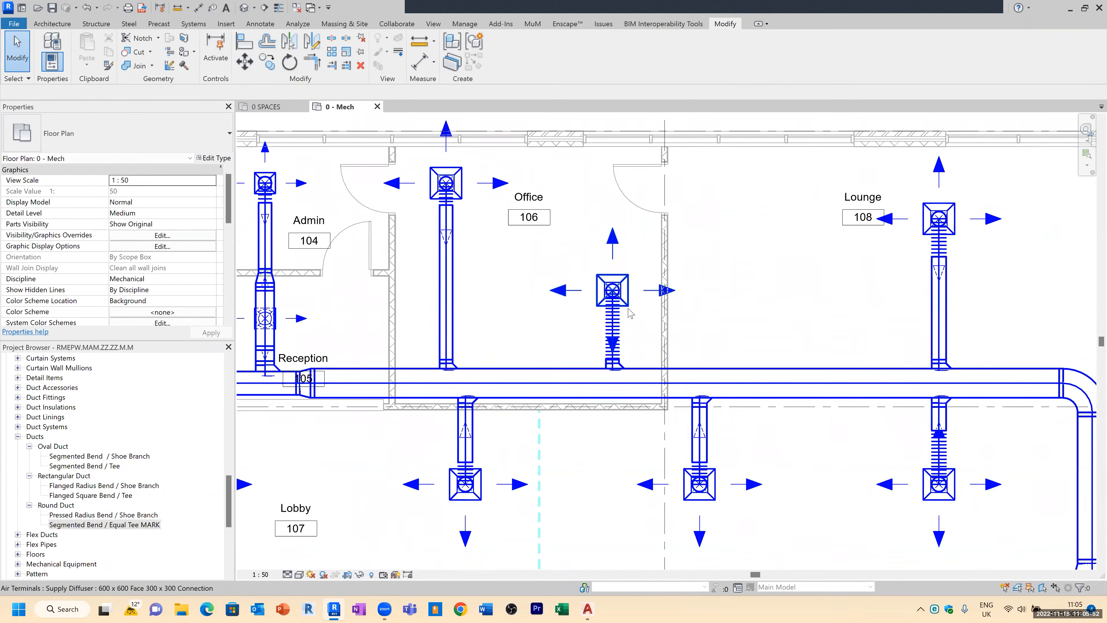
pyautogui.scroll(3, 331, 379)
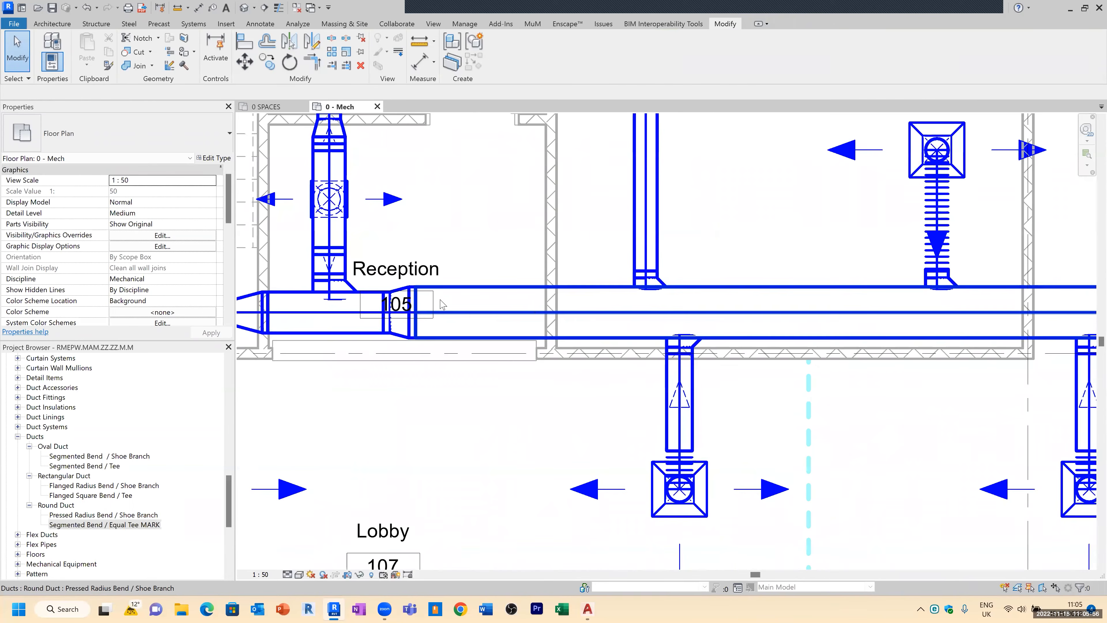
pyautogui.click(403, 342)
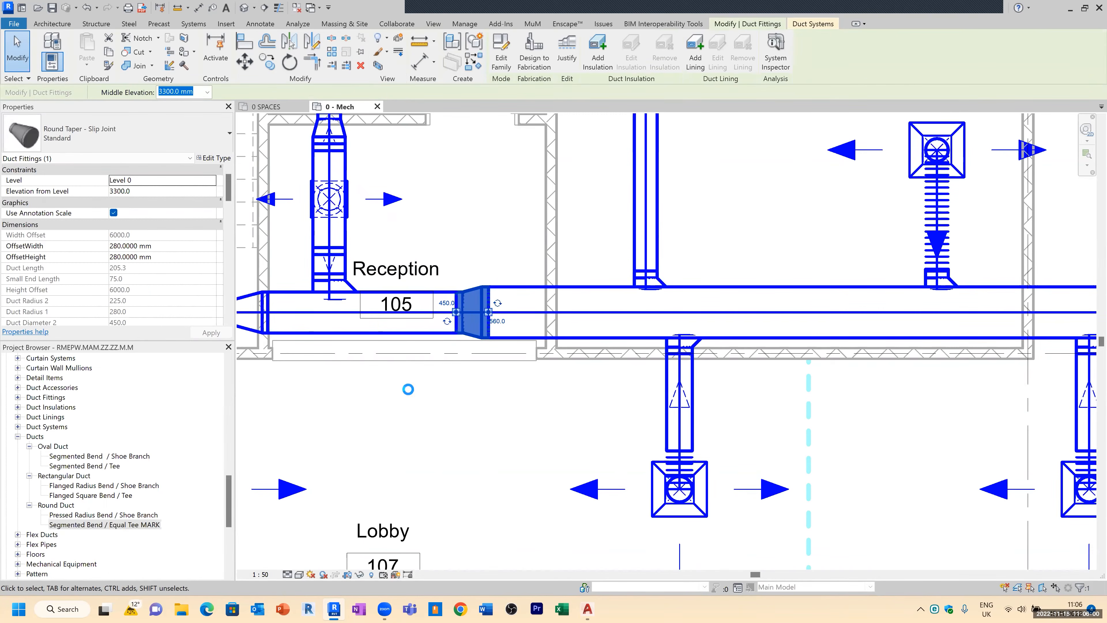
pyautogui.press('Right')
pyautogui.press('Right')
pyautogui.press('Right')
pyautogui.press('Right')
pyautogui.press('Right')
pyautogui.press('Right')
pyautogui.press('Right')
pyautogui.press('Right')
pyautogui.press('Right')
pyautogui.press('Right')
pyautogui.press('Right')
pyautogui.press('Right')
pyautogui.press('Right')
pyautogui.press('Right')
pyautogui.press('Right')
pyautogui.press('Right')
pyautogui.press('Right')
pyautogui.press('Right')
pyautogui.press('Right')
pyautogui.scroll(-2, 501, 322)
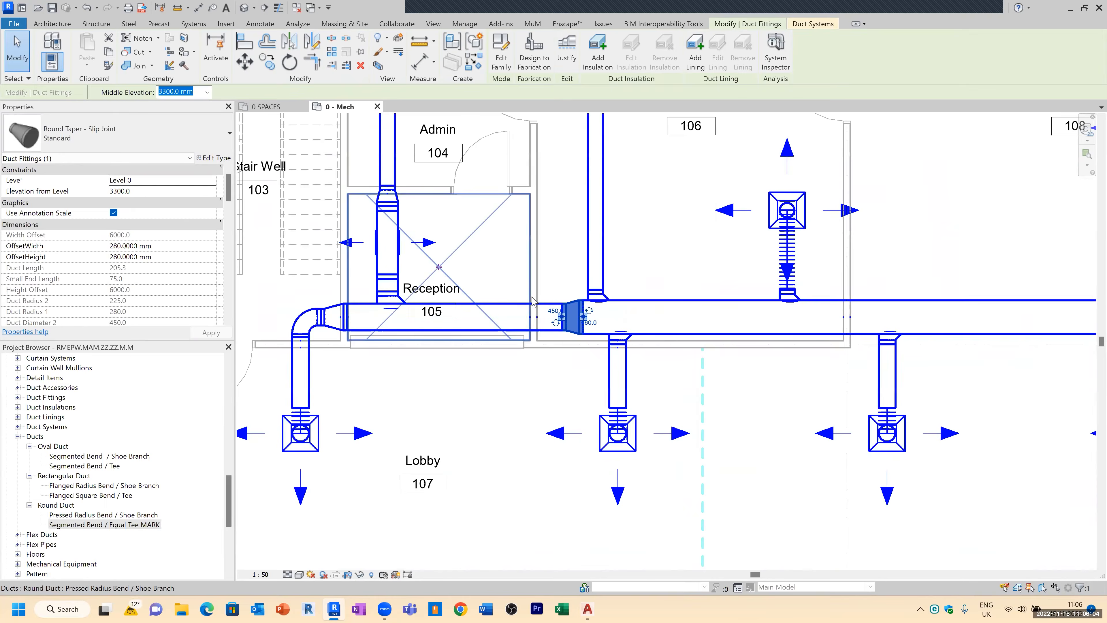
# Step: Move the Reception room tag 105 upward, clear of the main supply duct
pyautogui.press('Escape')
pyautogui.click(434, 313)
pyautogui.moveTo(434, 323); pyautogui.dragTo(462, 263)
pyautogui.press('Escape')
pyautogui.scroll(-3, 434, 387)
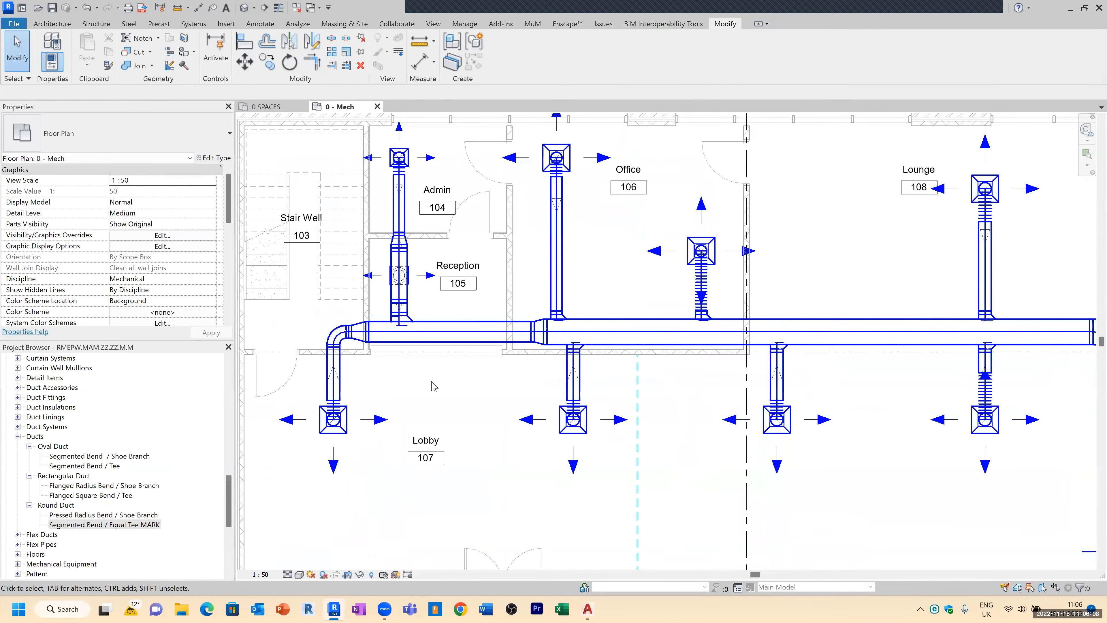
# Step: Select the fittings at the bottom of the east riser and set their diameter to 560
pyautogui.scroll(-2, 433, 387)
pyautogui.scroll(4, 900, 447)
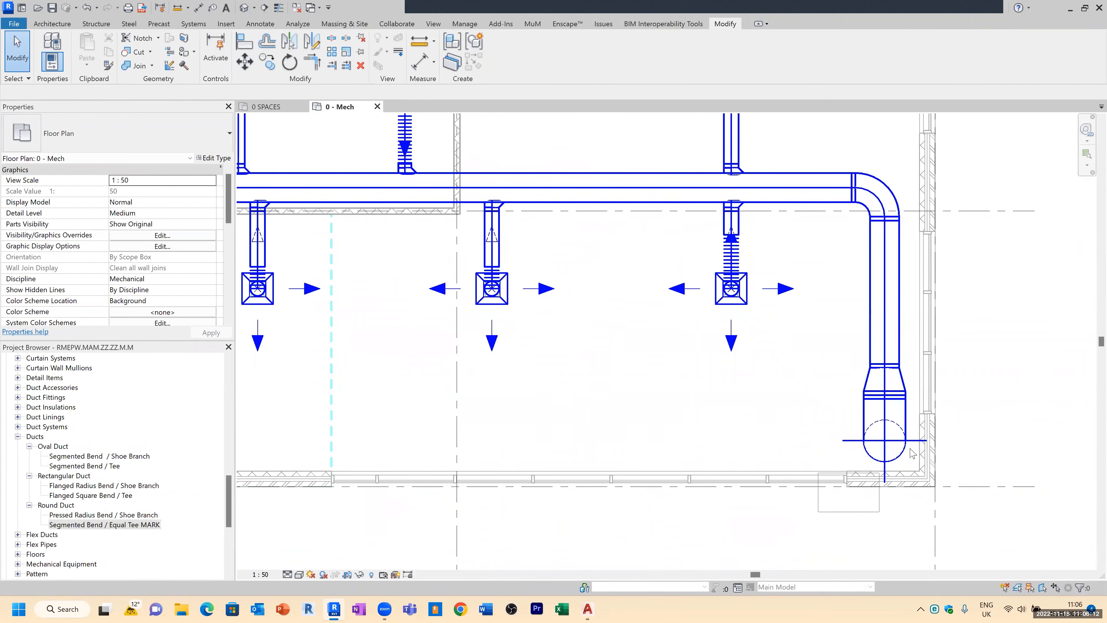
pyautogui.click(897, 340)
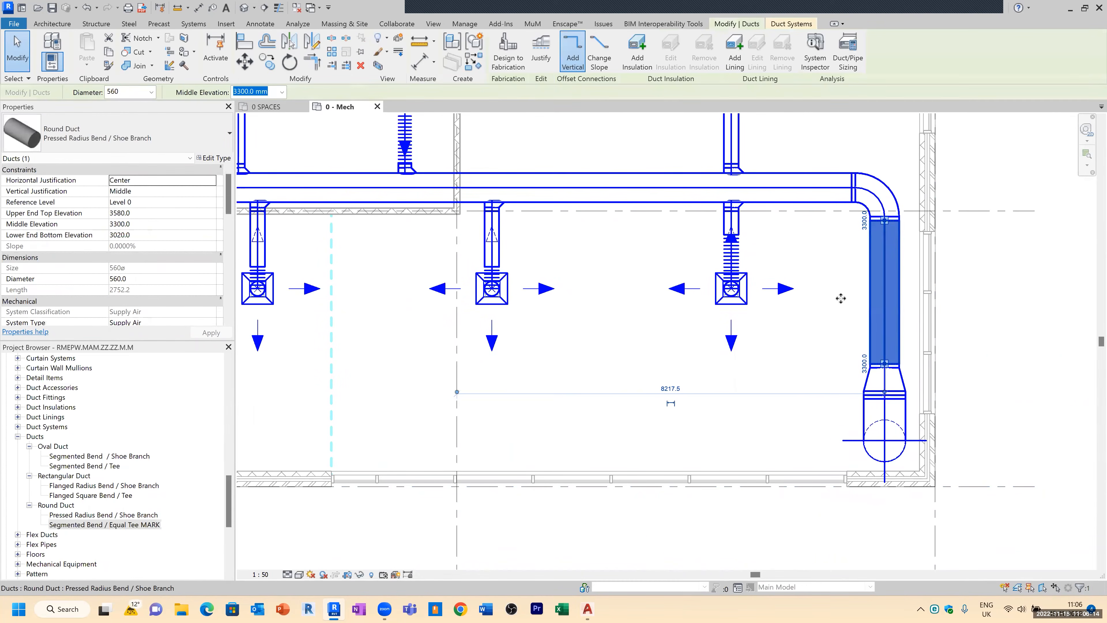
pyautogui.moveTo(825, 516); pyautogui.dragTo(997, 363)
pyautogui.click(174, 93)
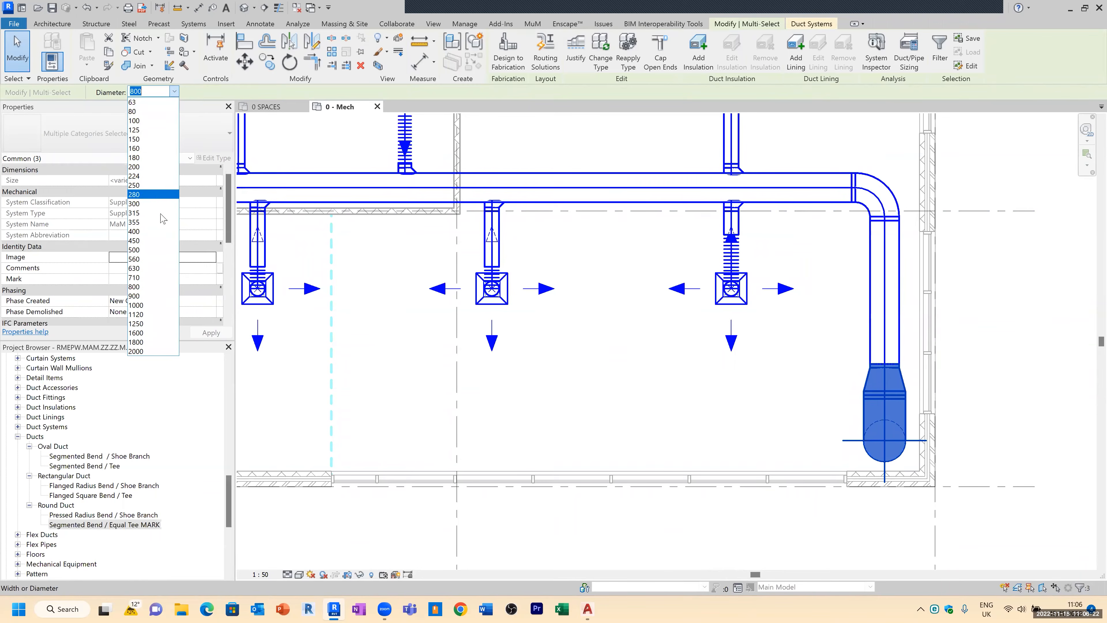
pyautogui.click(150, 258)
pyautogui.click(999, 462)
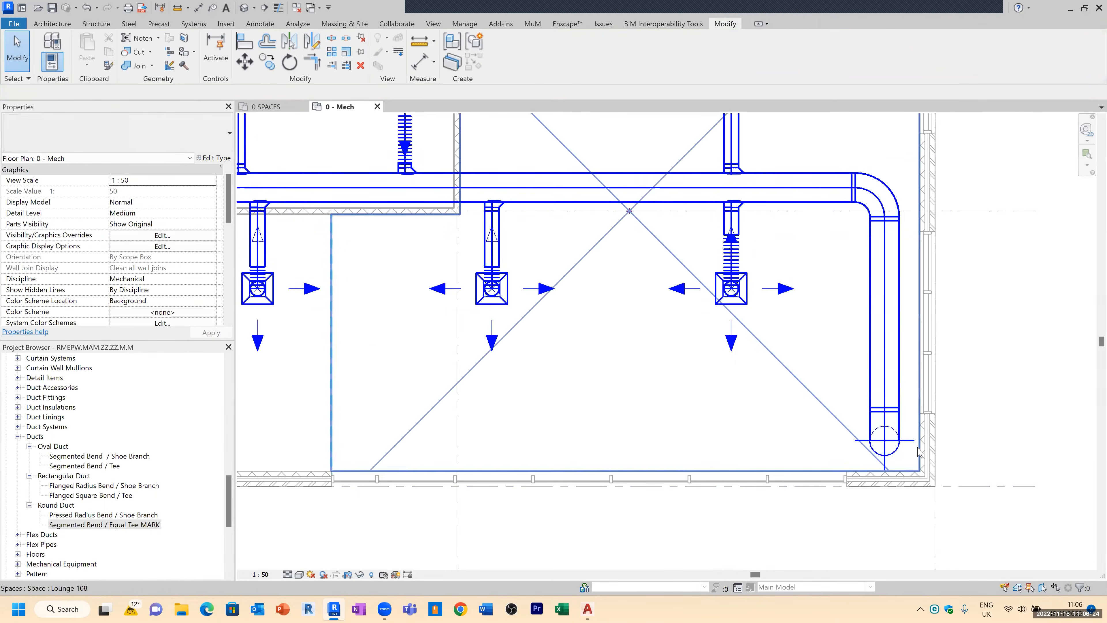
# Step: Draw a vertical section line through the east riser and open the new section view
pyautogui.scroll(-5, 819, 442)
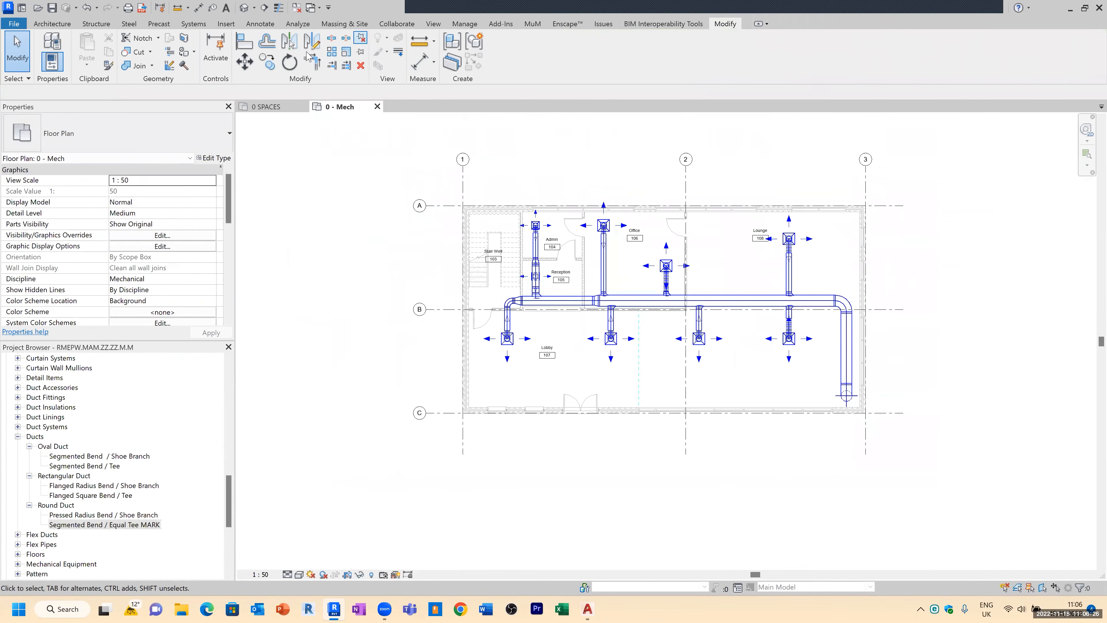
pyautogui.click(263, 8)
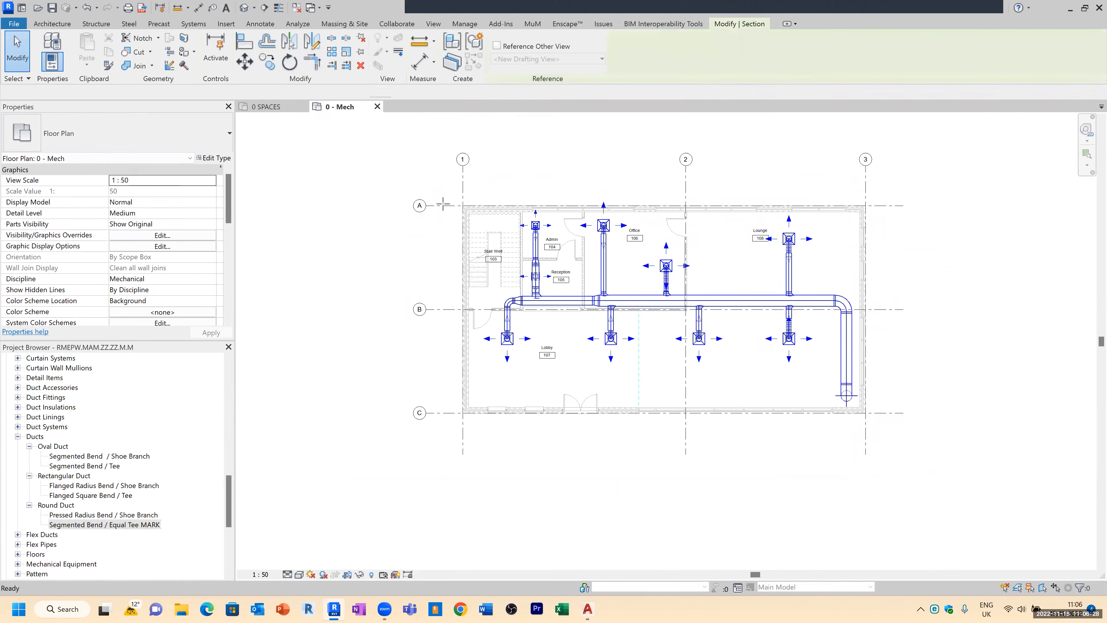
pyautogui.click(827, 196)
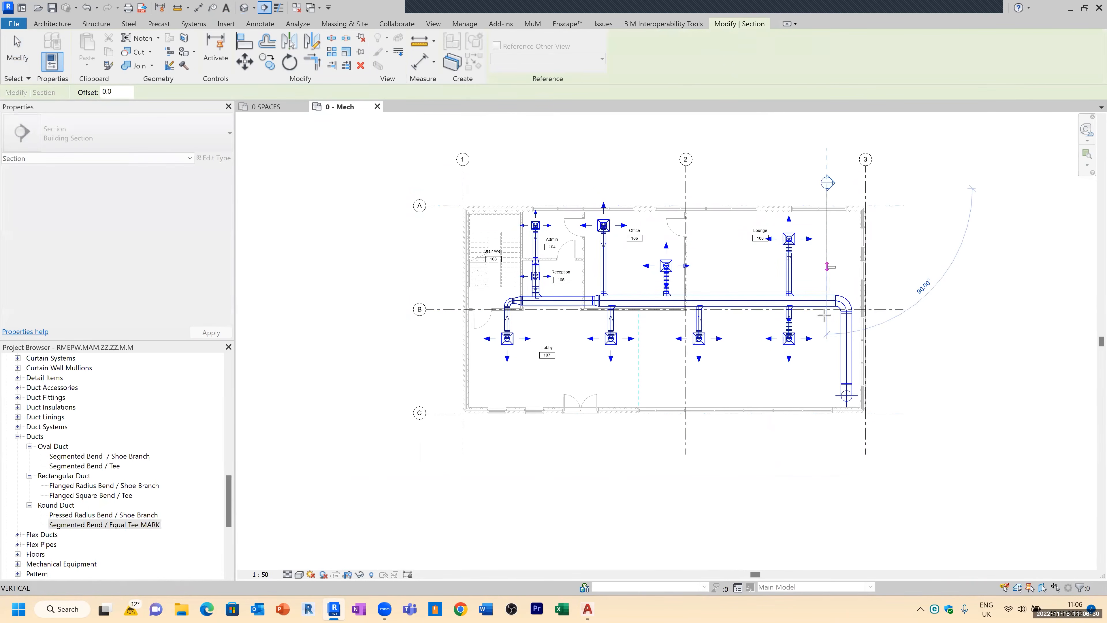
pyautogui.click(857, 461)
pyautogui.press('Escape')
pyautogui.press('Escape')
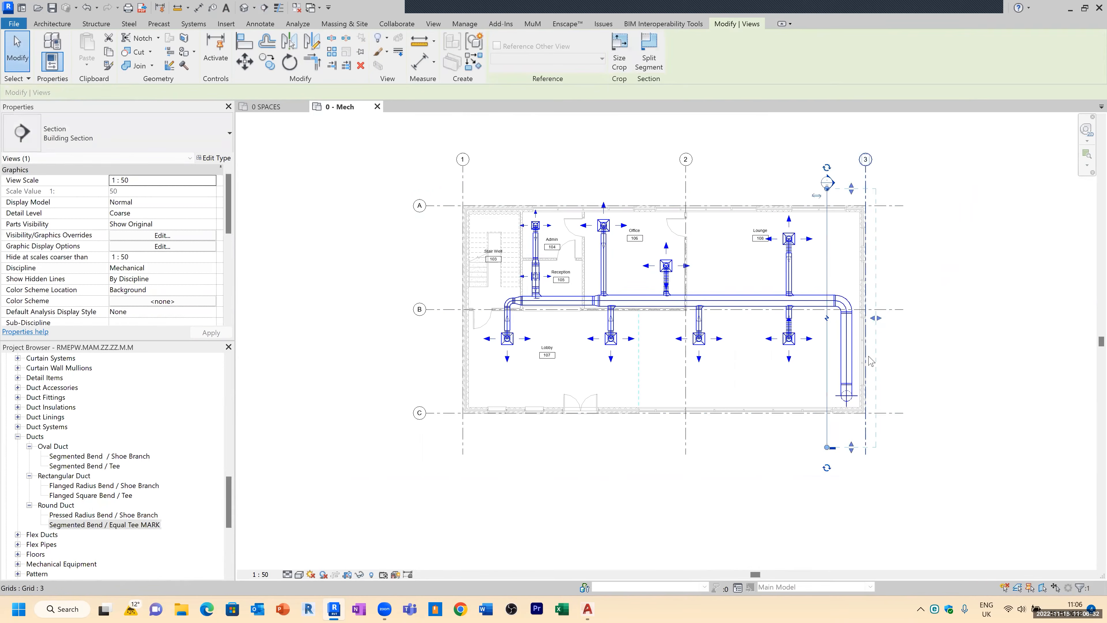
pyautogui.doubleClick(828, 183)
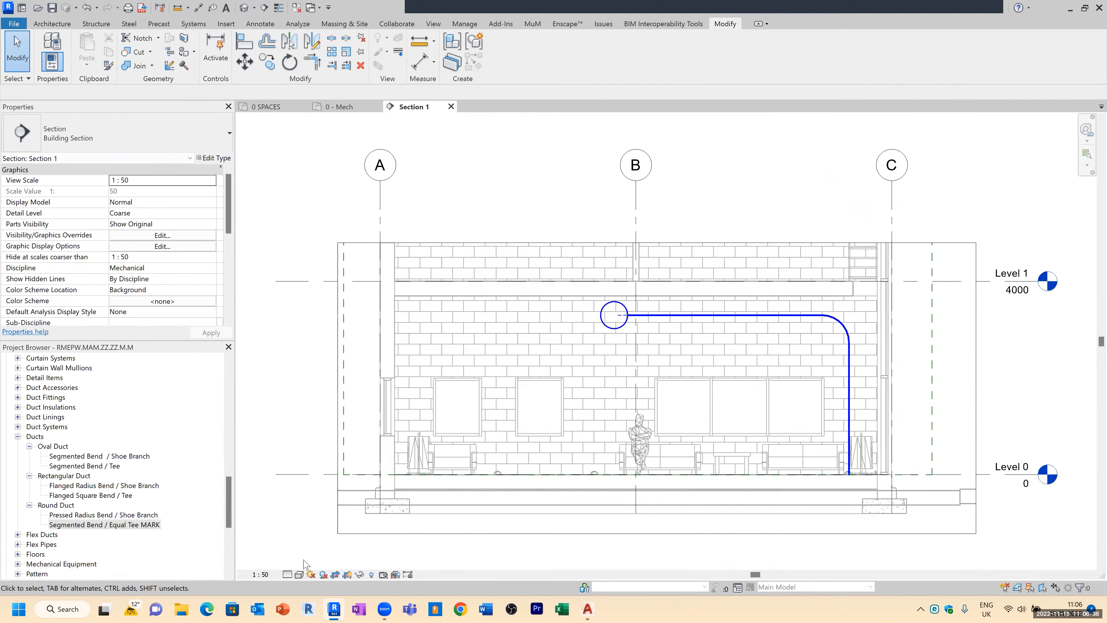
# Step: Set the section's detail level to Fine and delete the elbow at the top of the riser
pyautogui.click(289, 576)
pyautogui.click(300, 563)
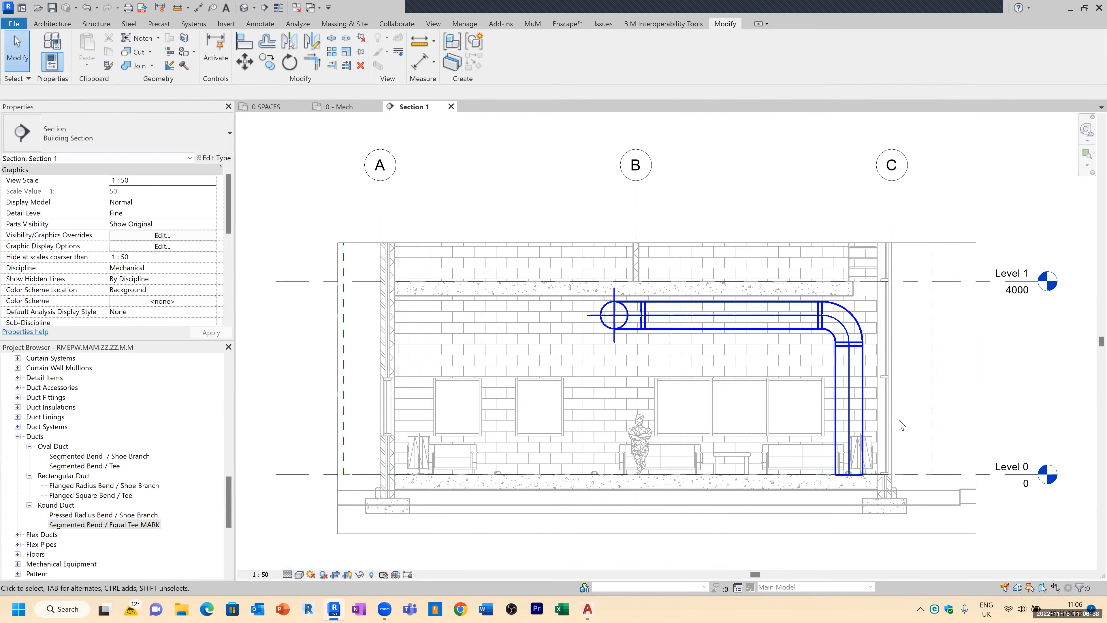
pyautogui.scroll(3, 828, 270)
pyautogui.click(843, 262)
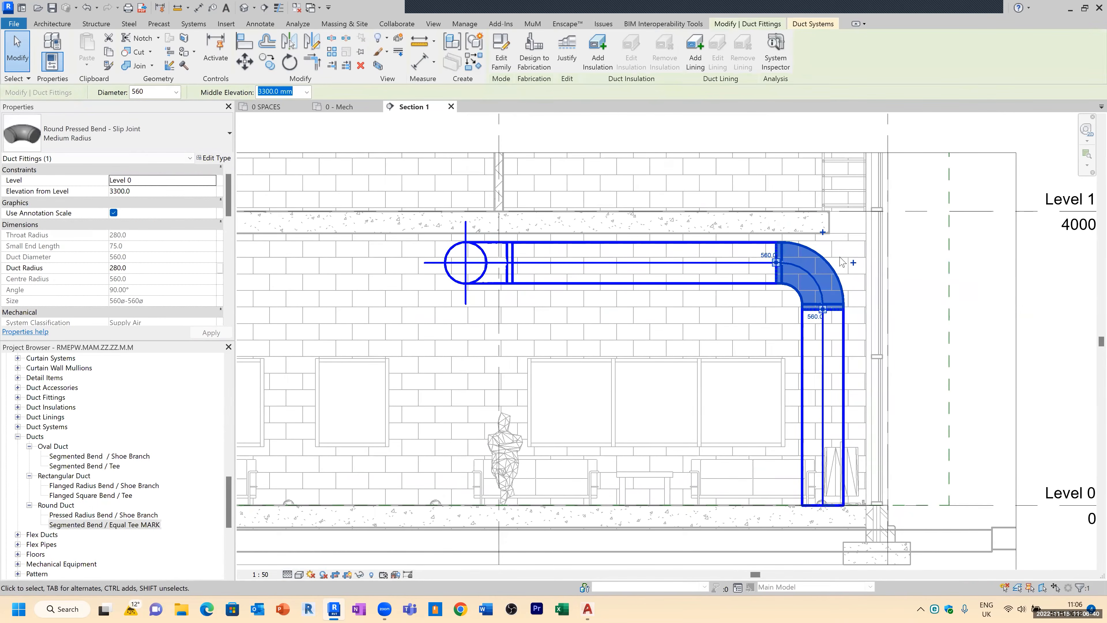
pyautogui.press('Delete')
# Step: Extend the riser upward through the slab and rejoin it to the horizontal duct with Trim/Extend to Corner
pyautogui.click(833, 316)
pyautogui.moveTo(823, 311); pyautogui.dragTo(818, 137)
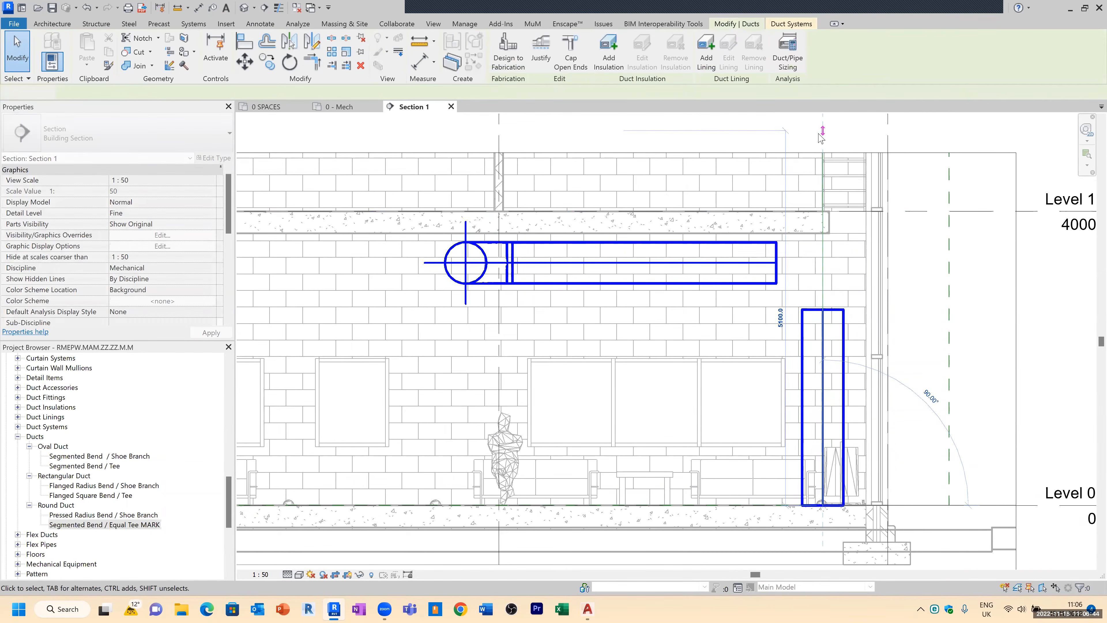
pyautogui.click(312, 62)
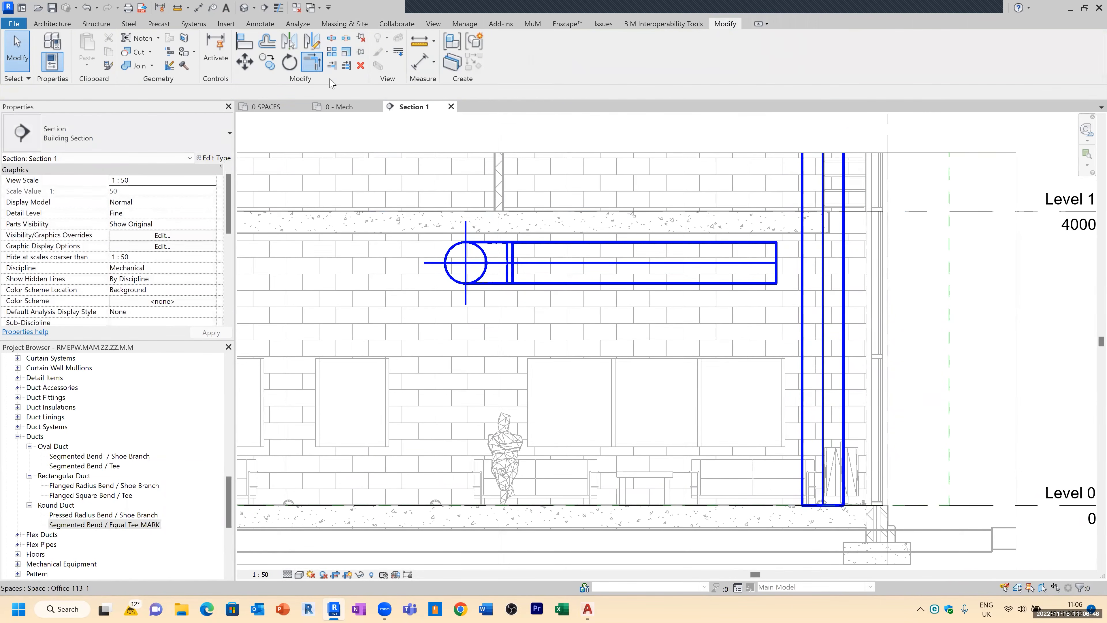
pyautogui.click(758, 267)
pyautogui.click(823, 327)
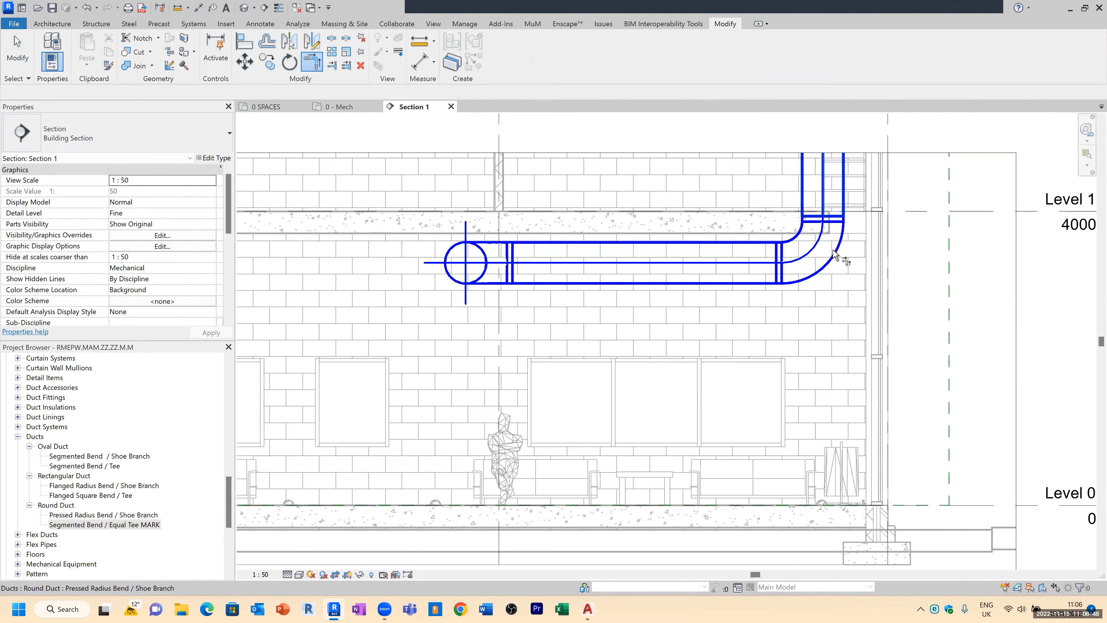
pyautogui.press('Escape')
pyautogui.press('Escape')
# Step: Examine the rebuilt duct bend in the section, then close the section view
pyautogui.scroll(-2, 717, 394)
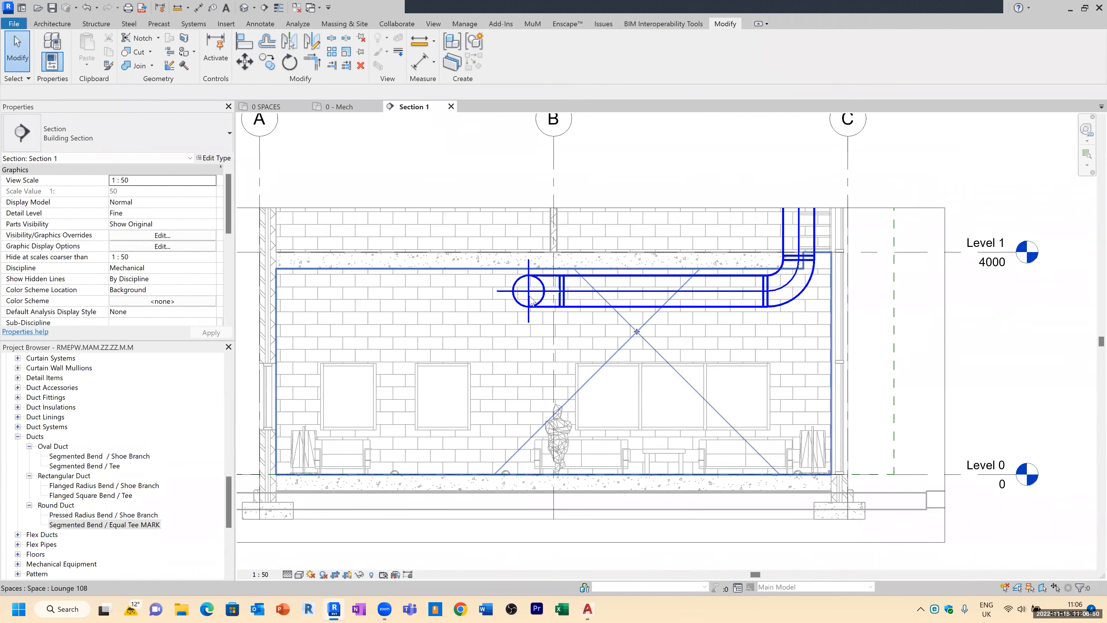
pyautogui.scroll(3, 531, 294)
pyautogui.scroll(-1, 676, 291)
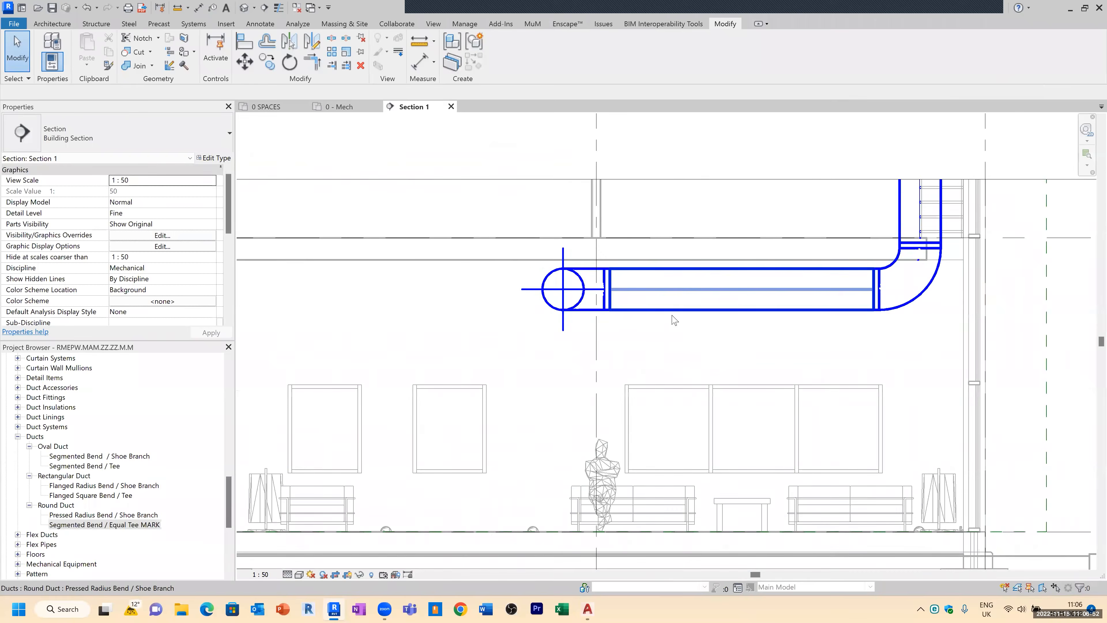
pyautogui.scroll(-2, 608, 471)
pyautogui.scroll(4, 608, 510)
pyautogui.scroll(-2, 604, 508)
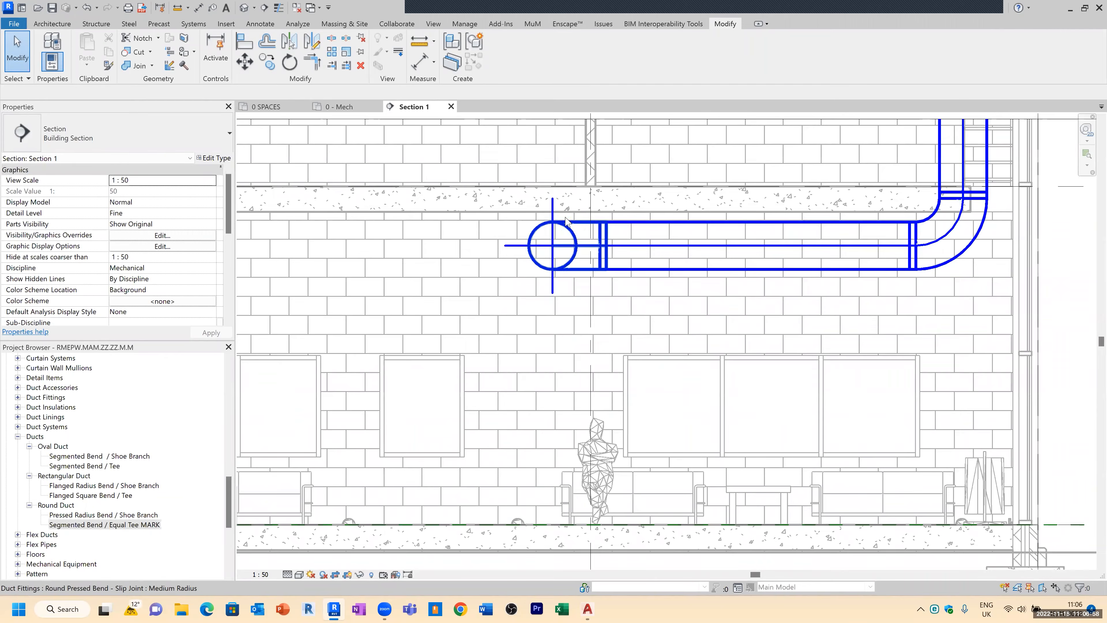
pyautogui.click(451, 107)
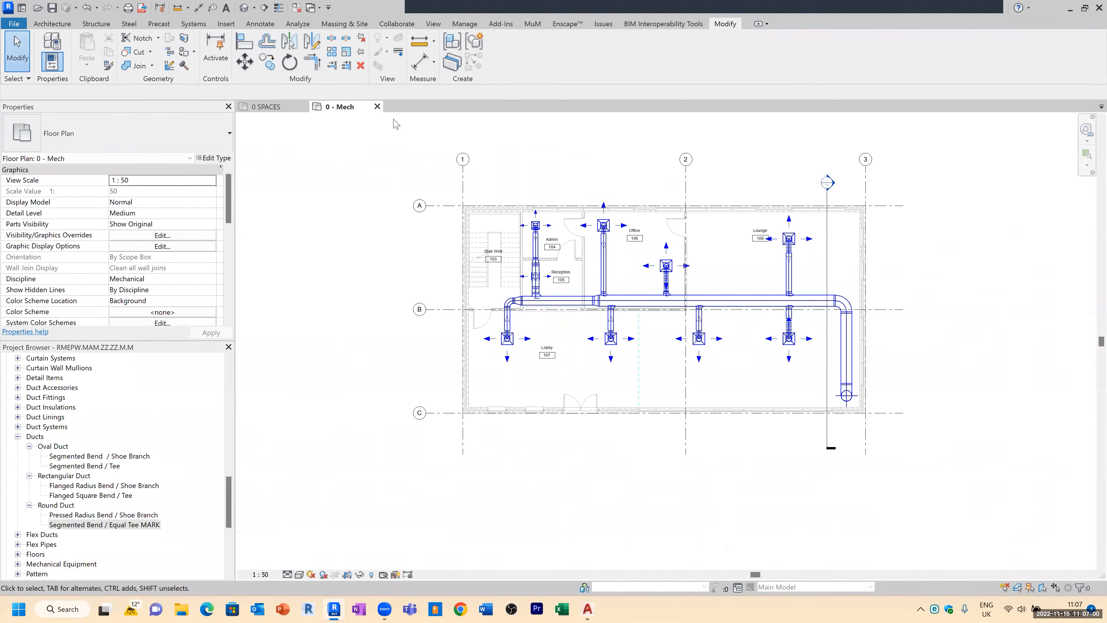
# Step: Open the System Inspector on the main supply duct and start inspecting its sections
pyautogui.scroll(4, 684, 319)
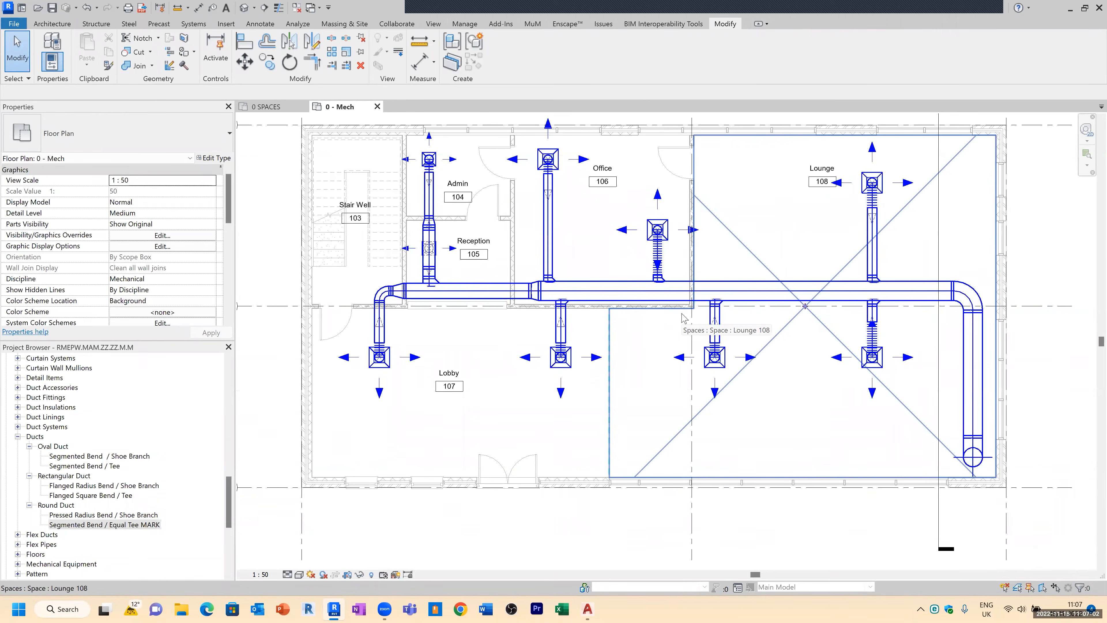
pyautogui.click(596, 287)
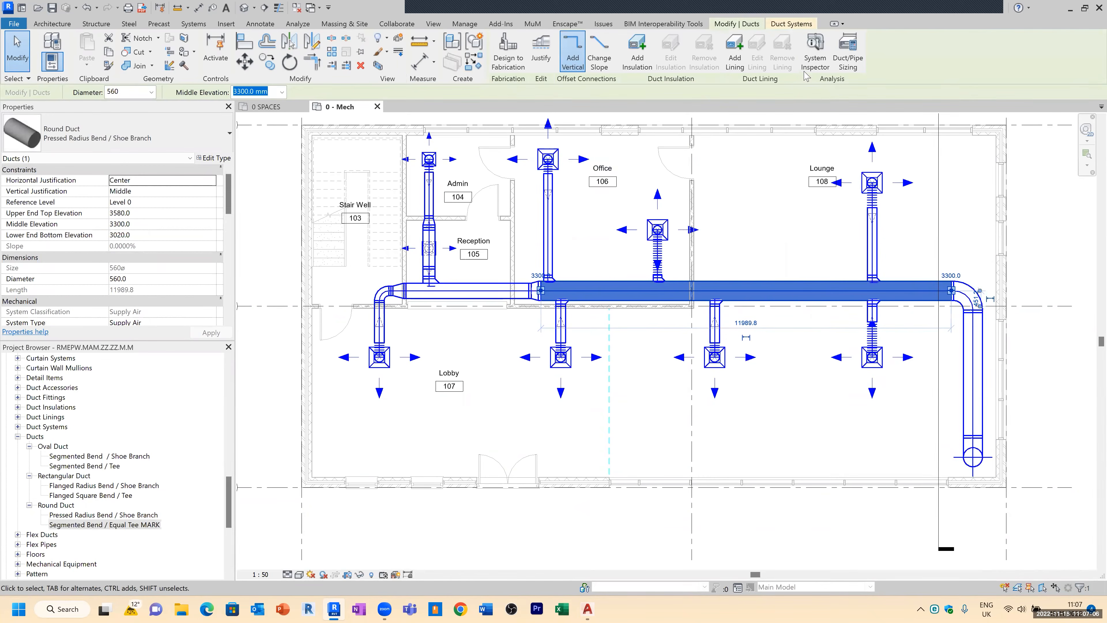
pyautogui.click(815, 55)
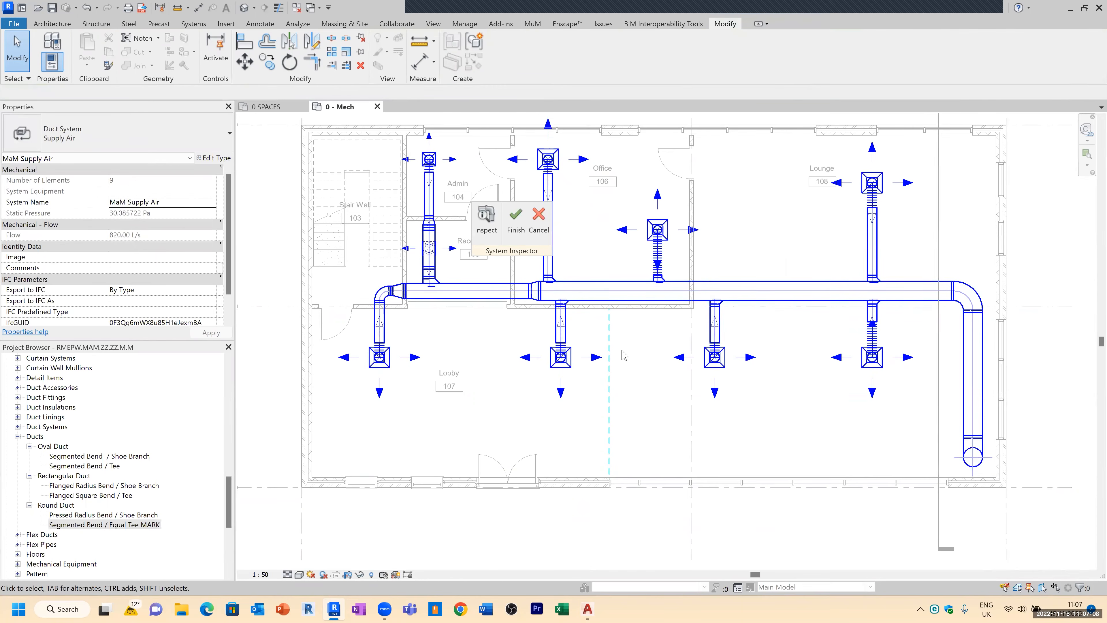
pyautogui.click(485, 221)
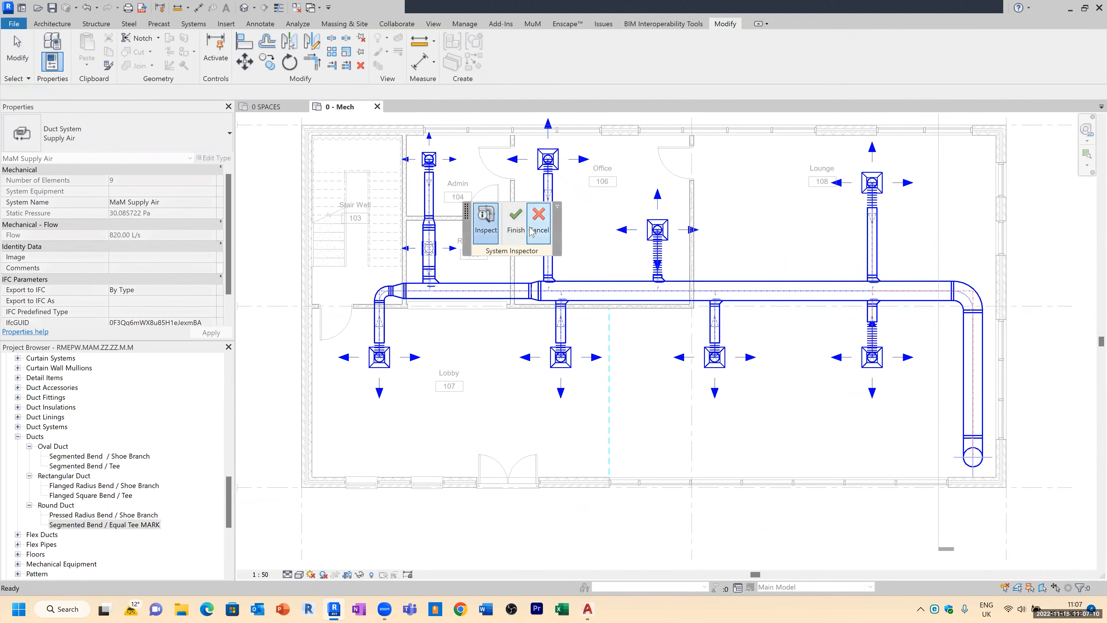
# Step: Inspect flow, static pressure and pressure loss along each section of the supply duct system, then finish the System Inspector
pyautogui.scroll(2, 566, 266)
pyautogui.scroll(2, 580, 281)
pyautogui.scroll(2, 654, 301)
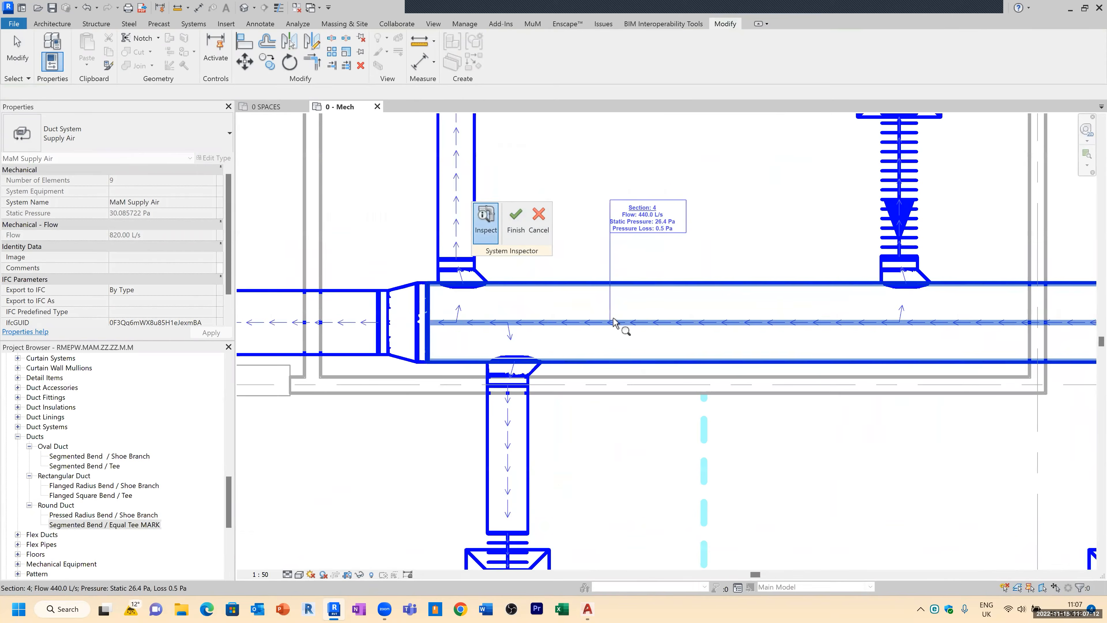
pyautogui.scroll(2, 656, 301)
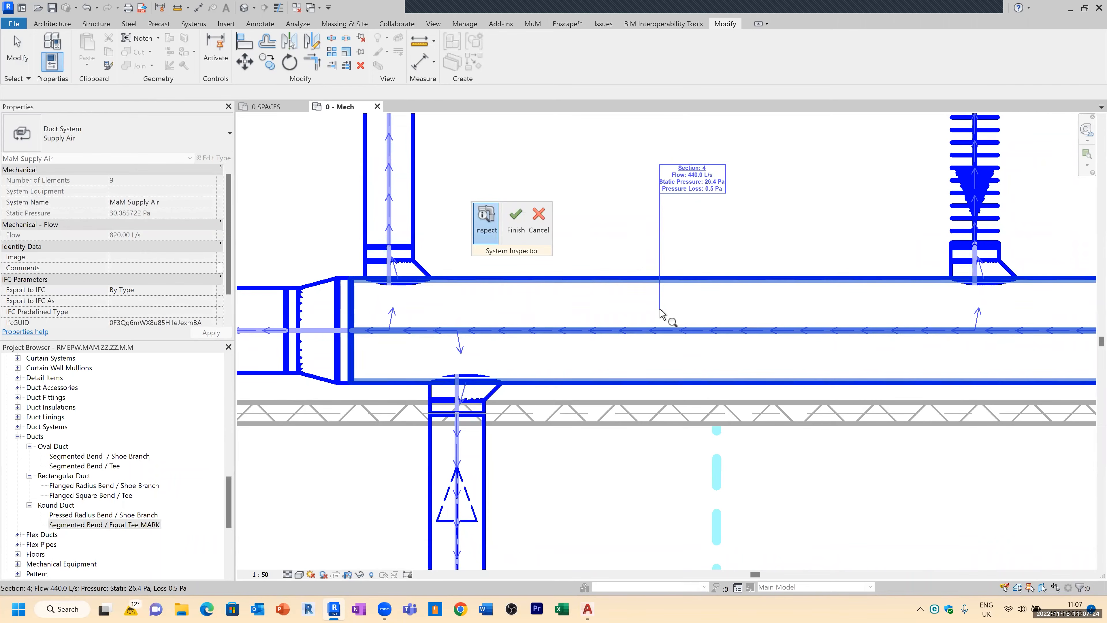
pyautogui.scroll(-3, 660, 311)
pyautogui.moveTo(532, 162)
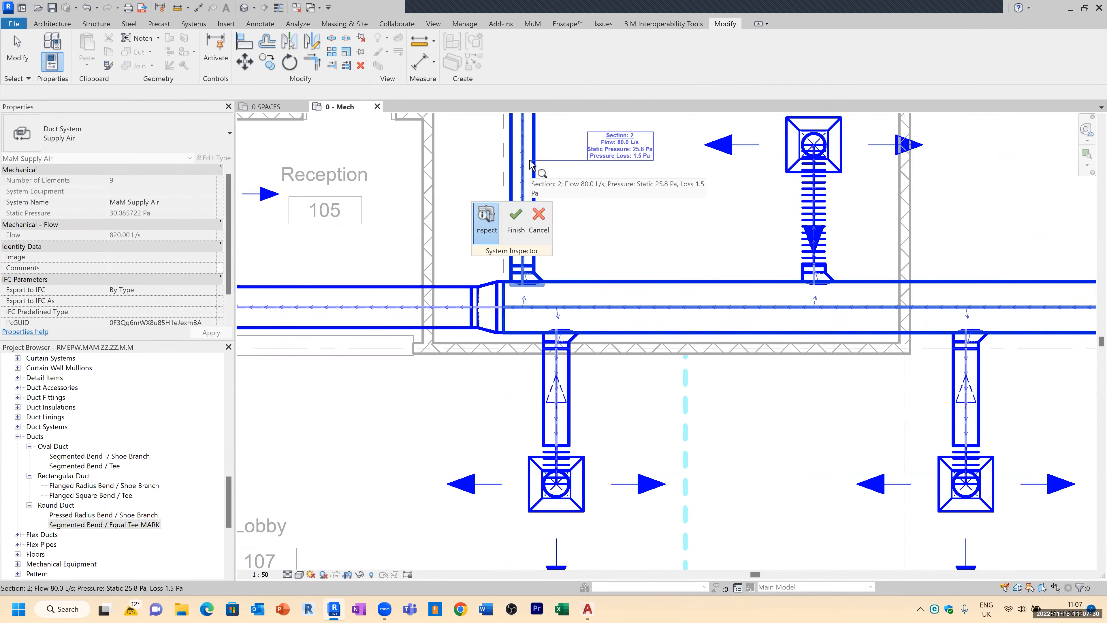
pyautogui.scroll(-2, 532, 196)
pyautogui.moveTo(544, 180); pyautogui.dragTo(533, 371, button='middle')
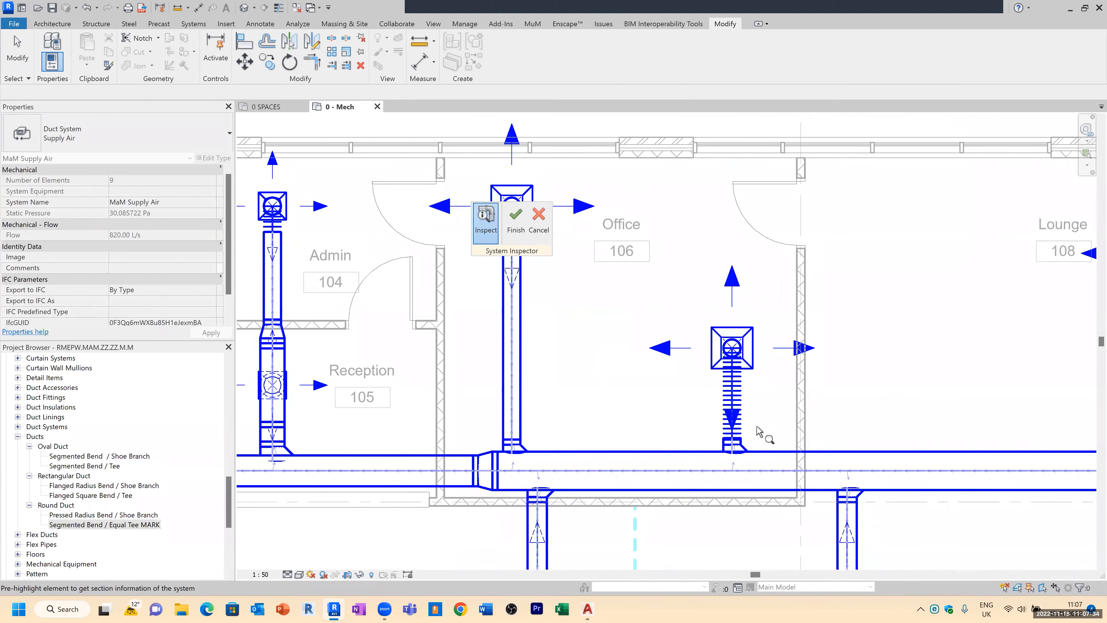
pyautogui.moveTo(934, 442); pyautogui.dragTo(584, 308, button='middle')
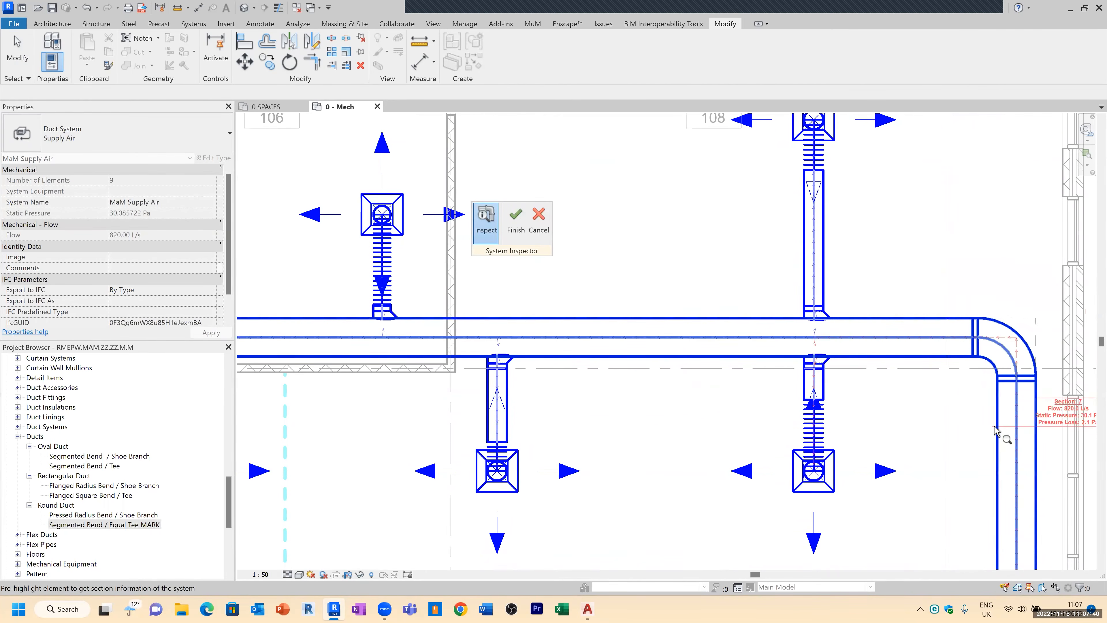
pyautogui.scroll(-4, 1001, 431)
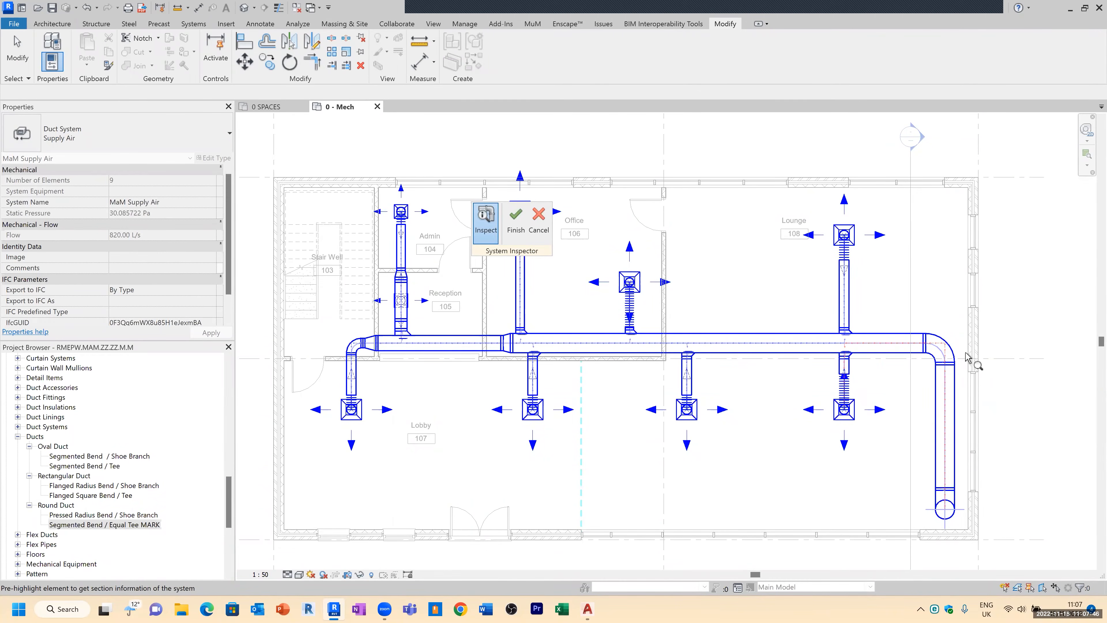
pyautogui.scroll(2, 970, 418)
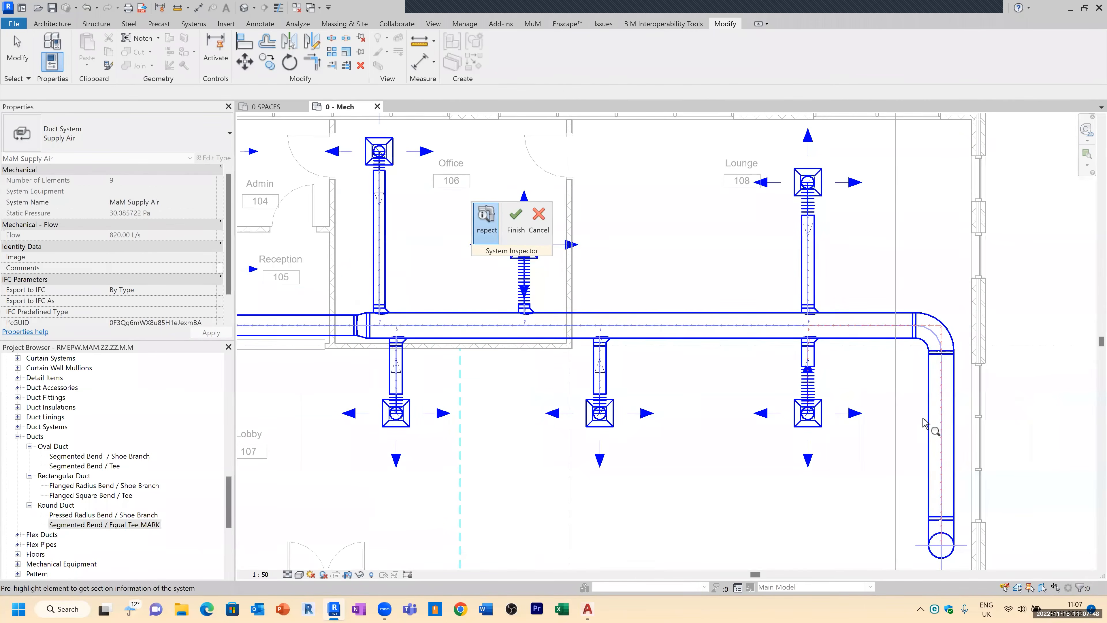
pyautogui.scroll(1, 953, 418)
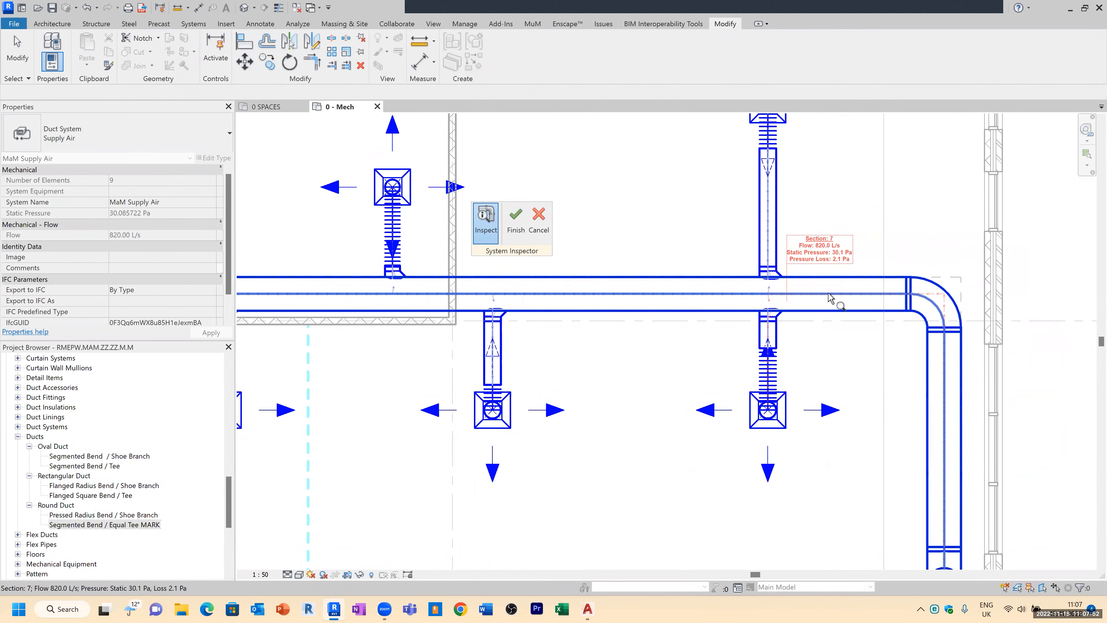
pyautogui.scroll(-3, 697, 309)
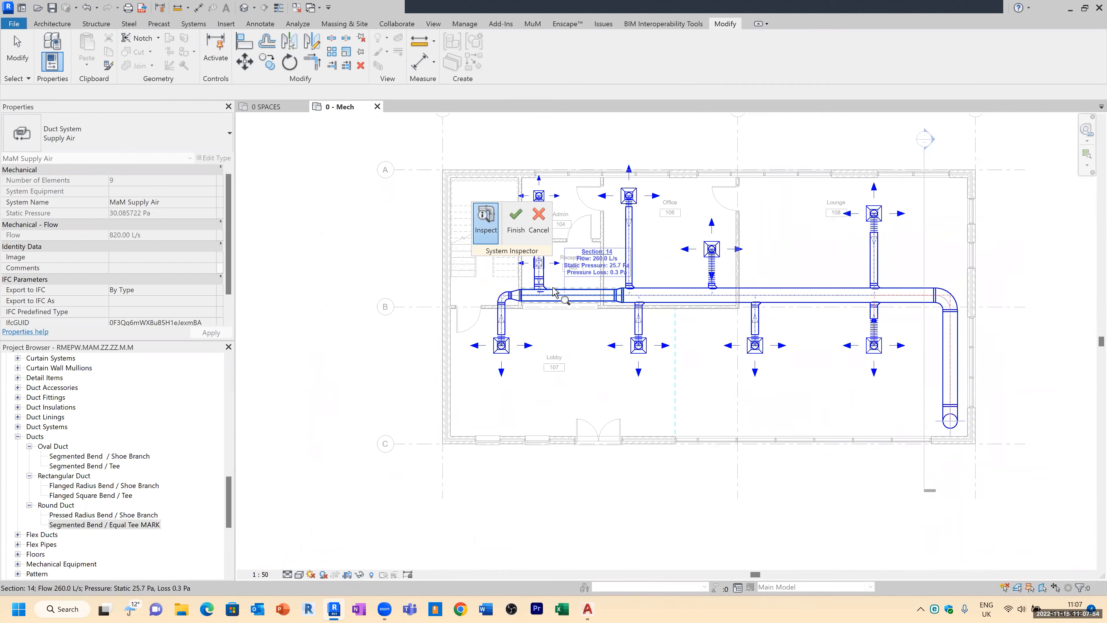
pyautogui.scroll(3, 484, 321)
pyautogui.scroll(3, 485, 320)
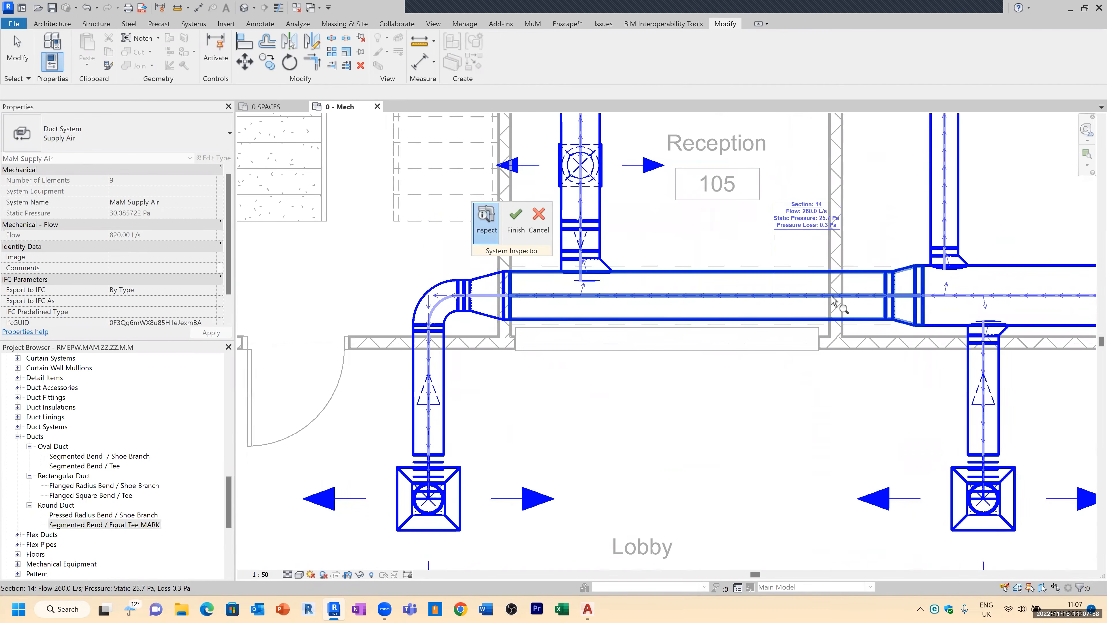
pyautogui.scroll(-2, 849, 293)
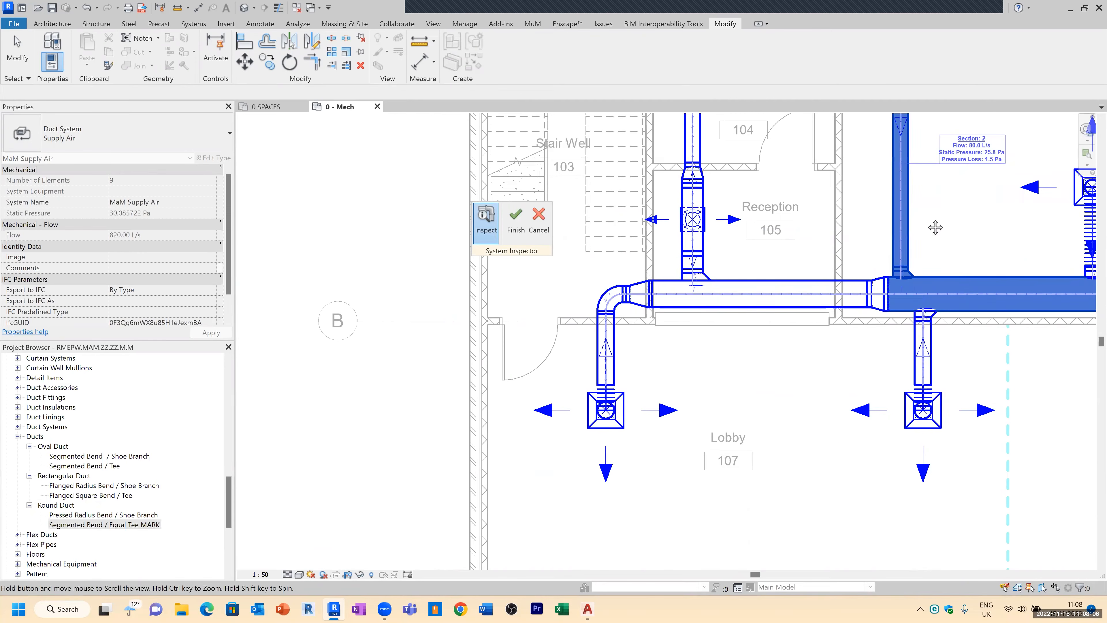
pyautogui.moveTo(972, 174); pyautogui.dragTo(874, 249, button='middle')
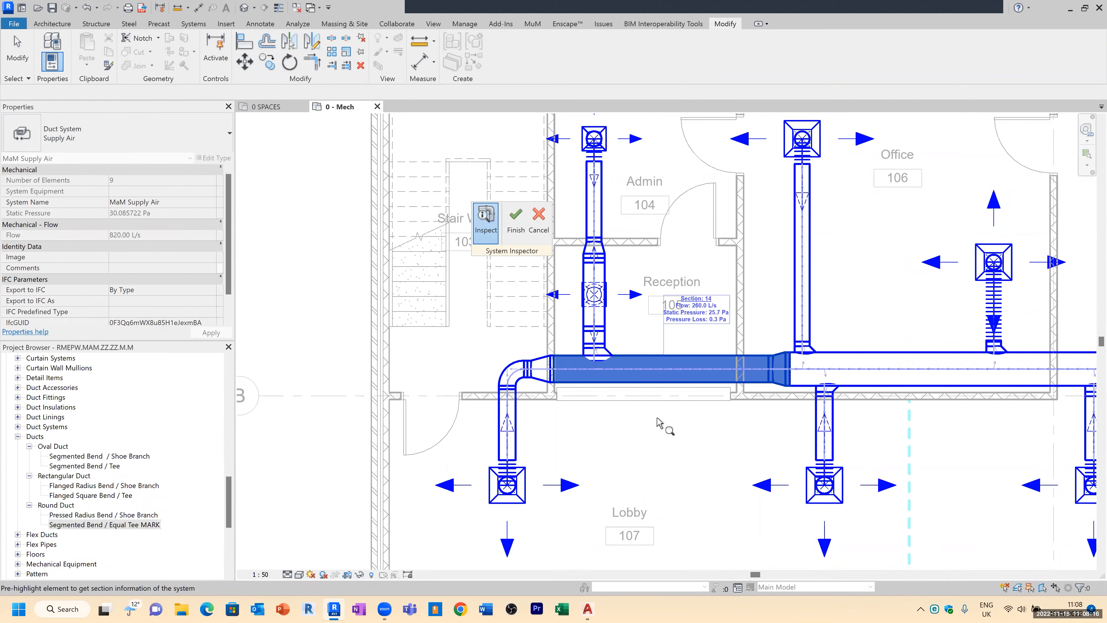
pyautogui.click(516, 216)
pyautogui.press('Escape')
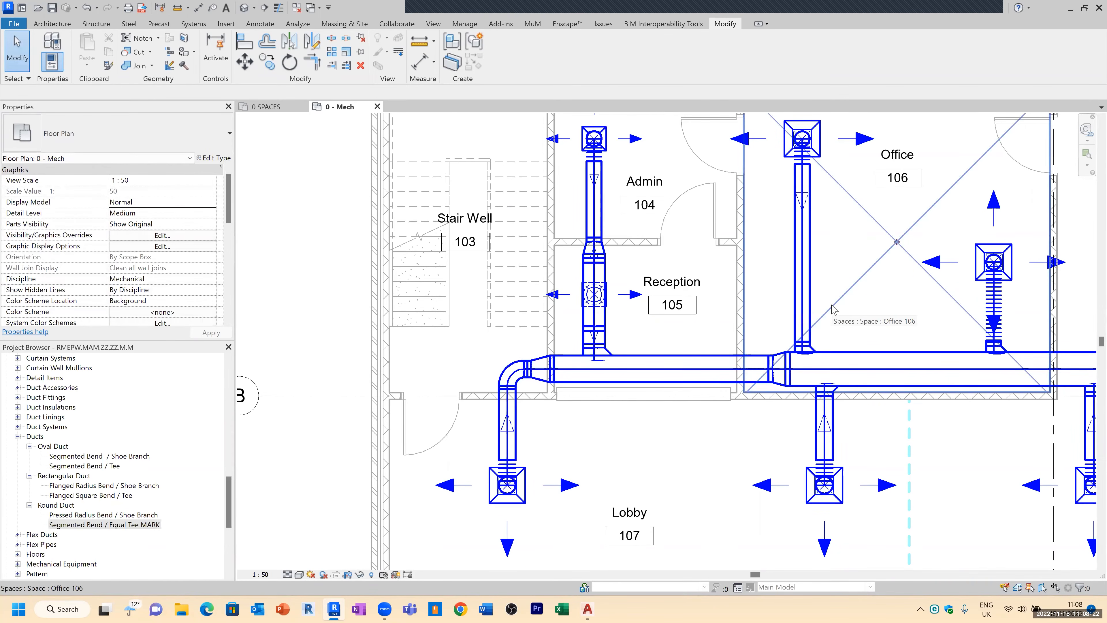
# Step: Tag the main supply duct and the Office branch duct with duct size tags using Tag by Category
pyautogui.scroll(-3, 610, 309)
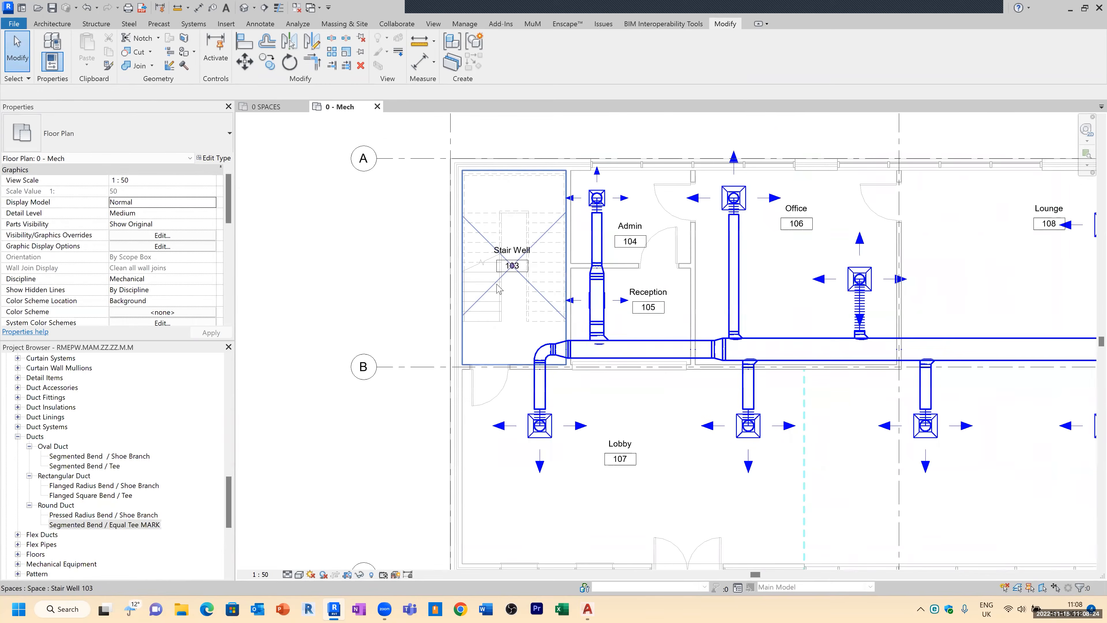
pyautogui.moveTo(824, 323); pyautogui.dragTo(717, 289, button='middle')
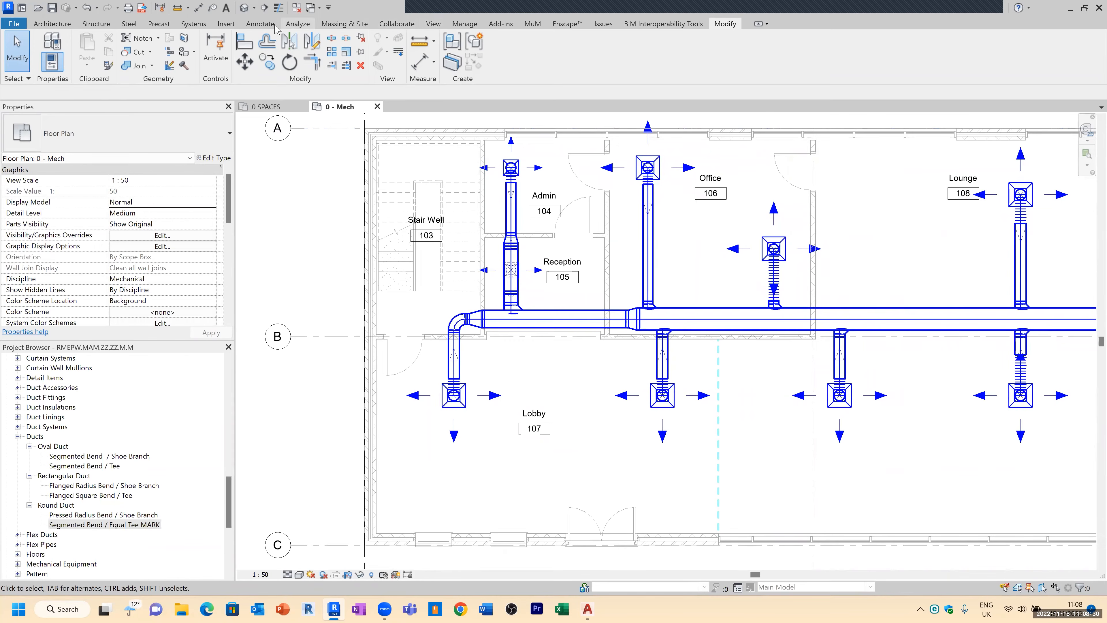
pyautogui.click(260, 24)
pyautogui.click(577, 60)
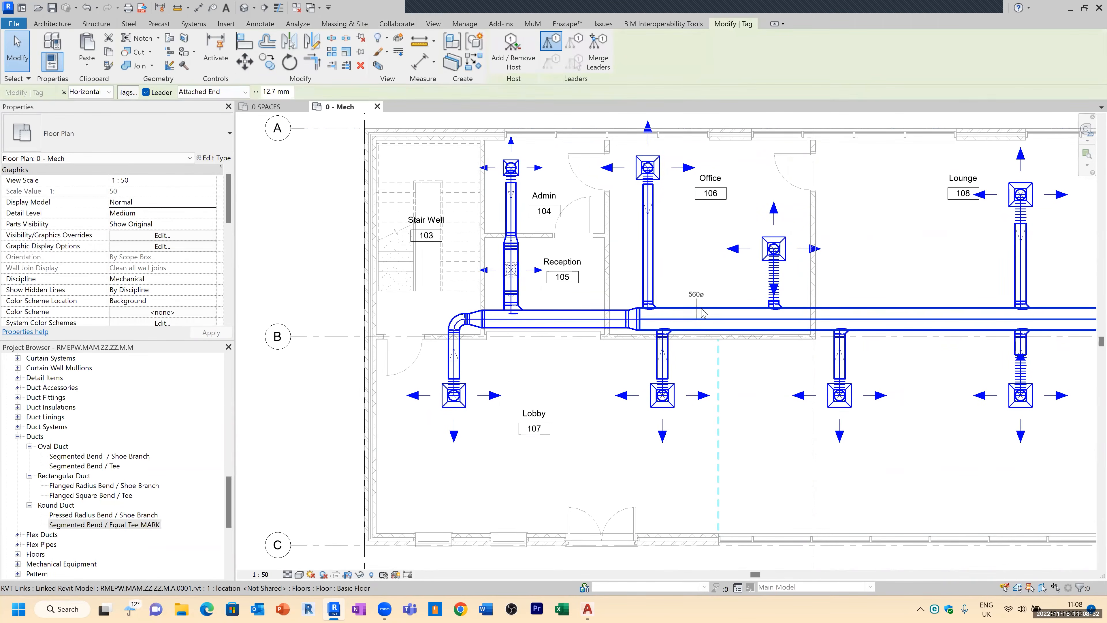
pyautogui.scroll(3, 706, 307)
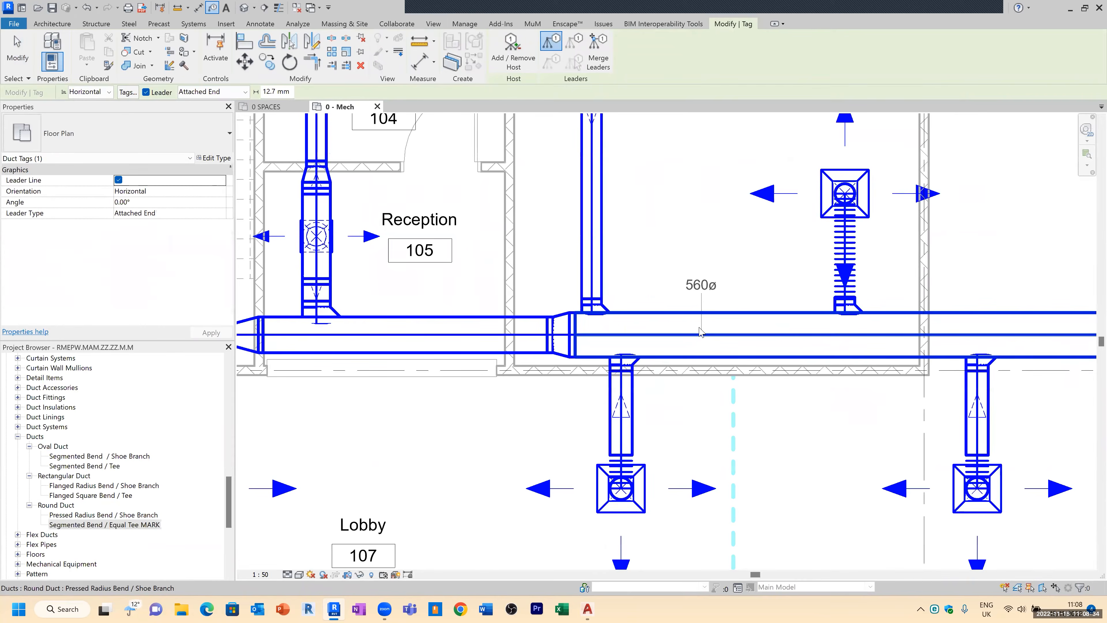
pyautogui.click(706, 307)
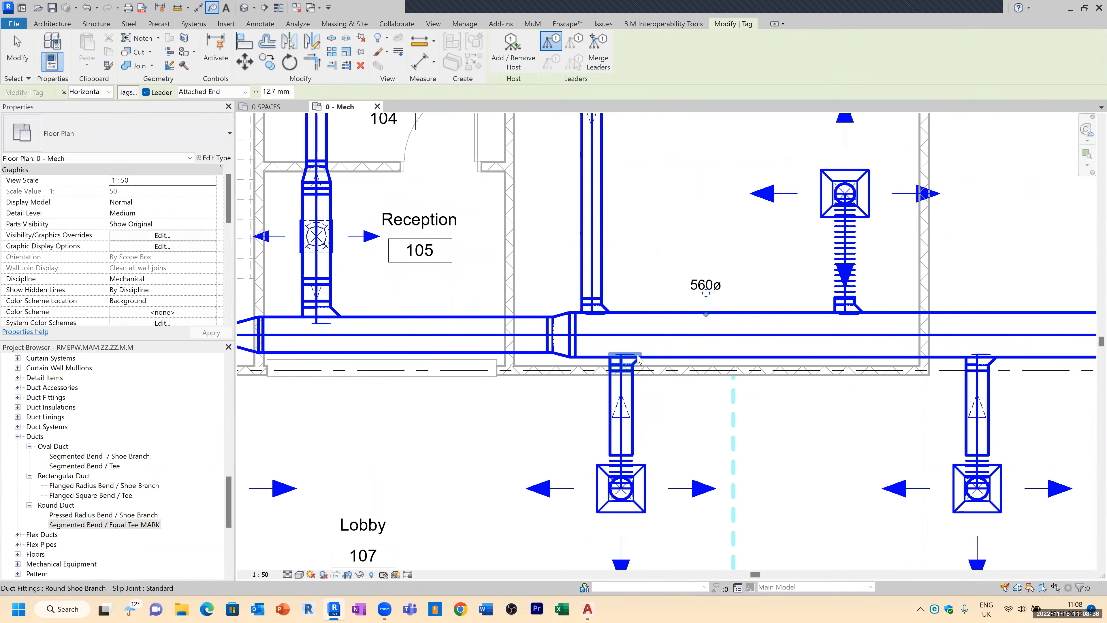
pyautogui.scroll(-1, 635, 355)
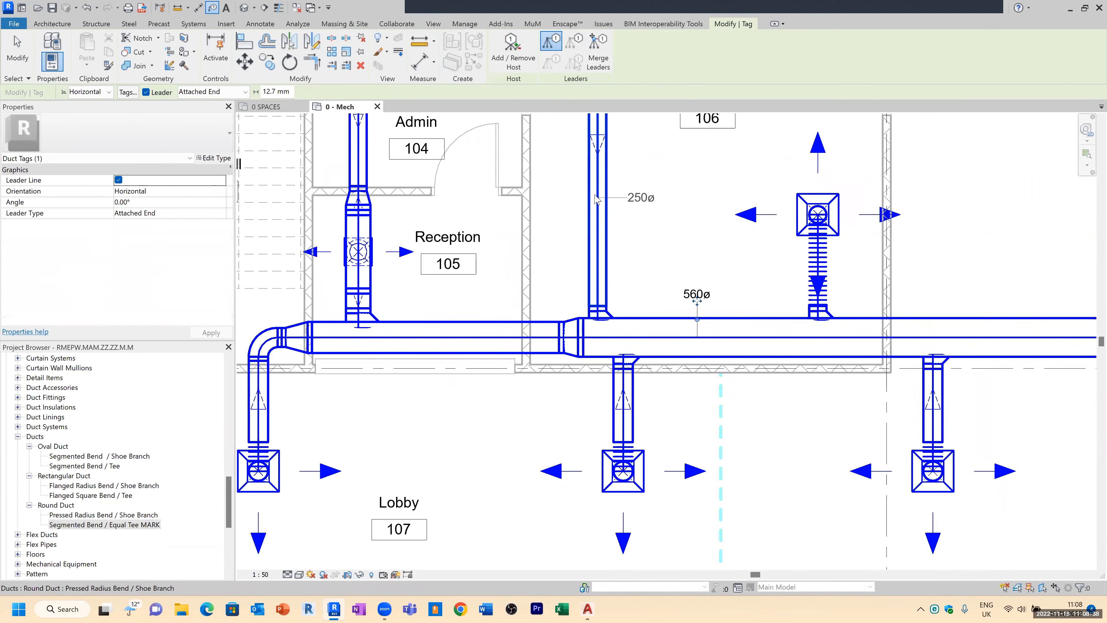
pyautogui.click(589, 197)
pyautogui.press('Escape')
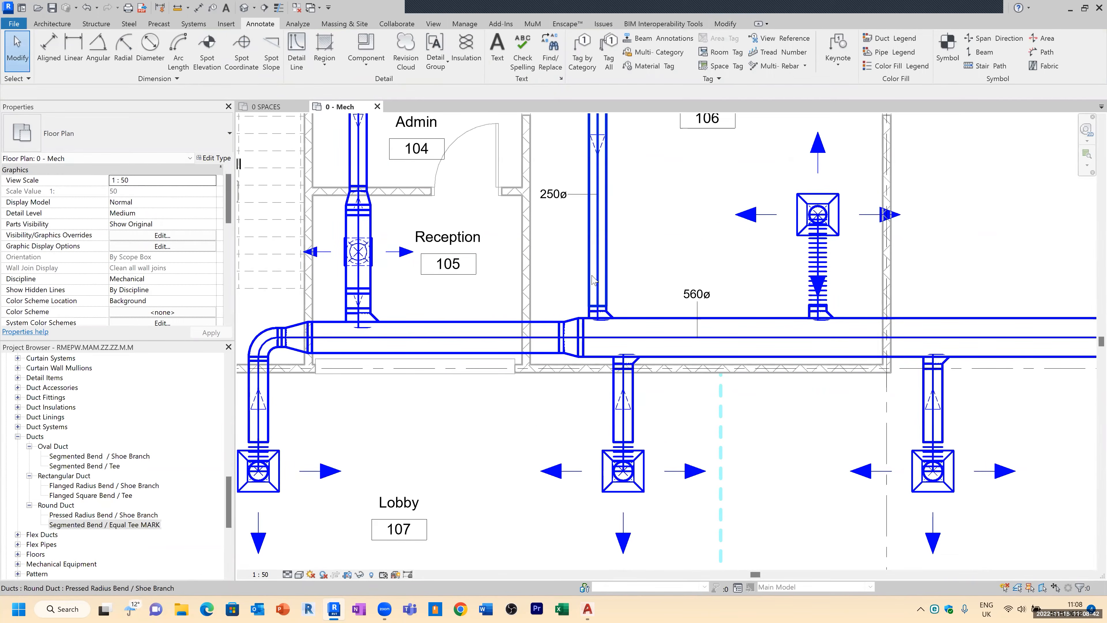
# Step: Tag all untagged ducts in the current view with the Duct Size Tag using Tag All
pyautogui.click(552, 194)
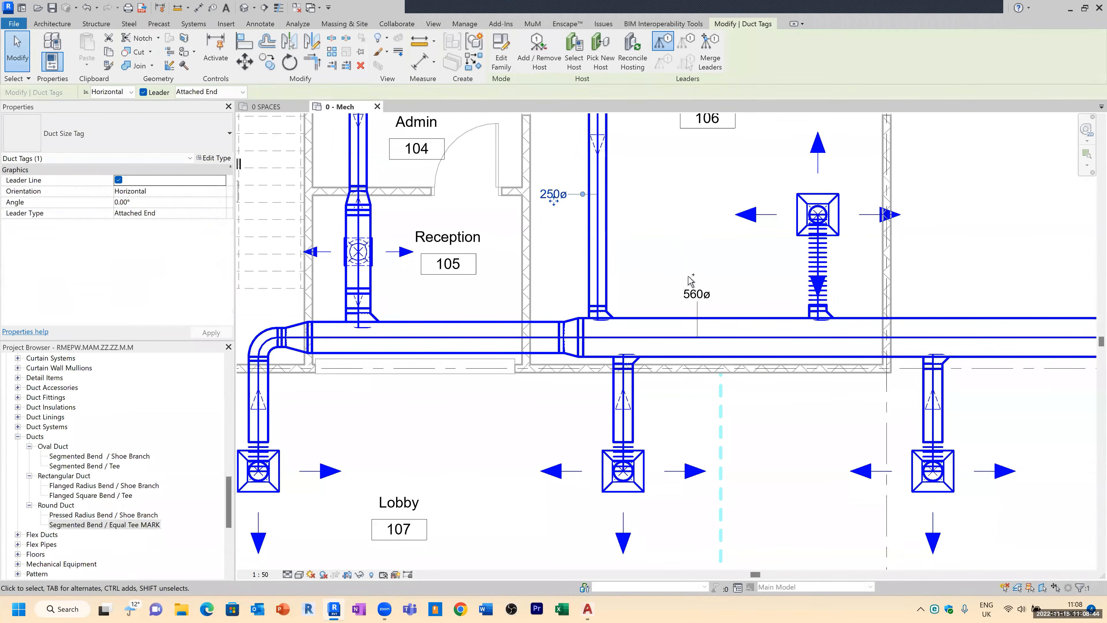
pyautogui.press('Escape')
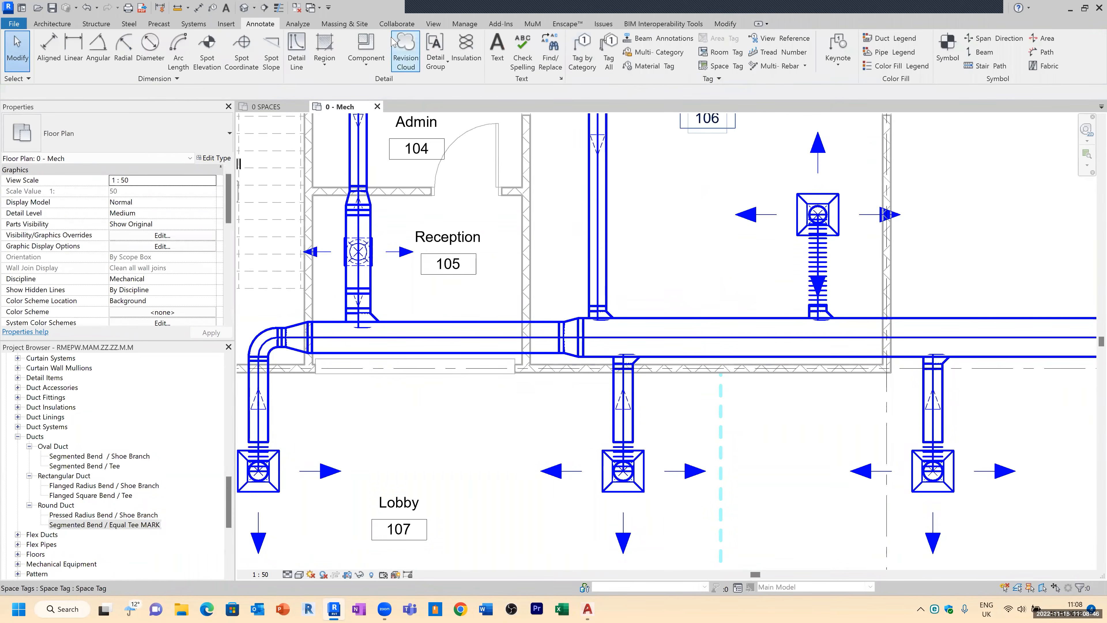
pyautogui.click(609, 52)
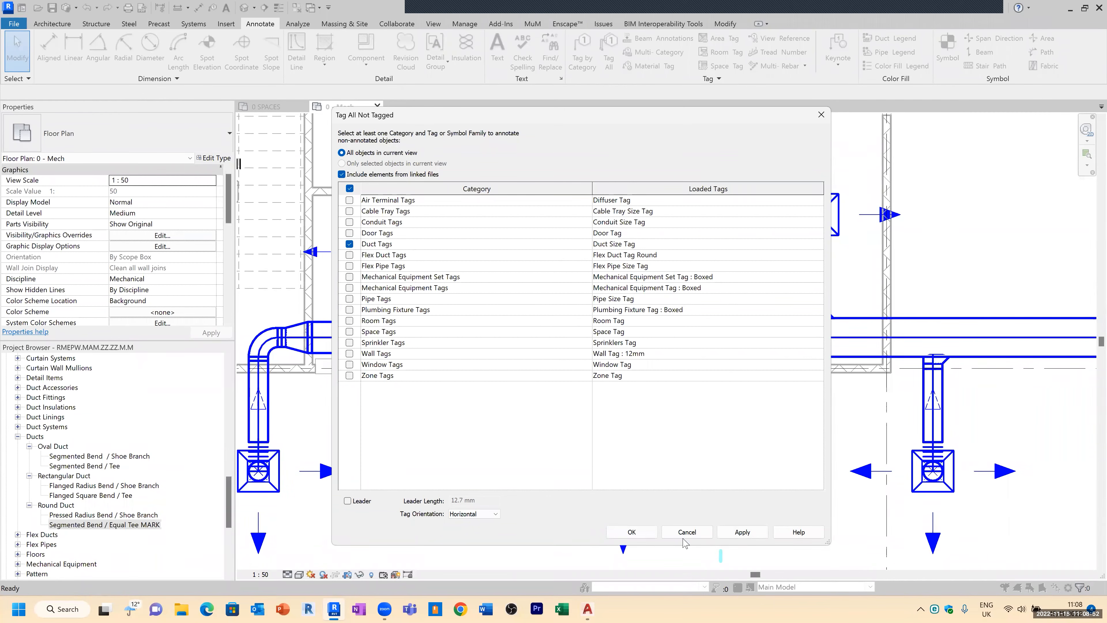
pyautogui.click(741, 535)
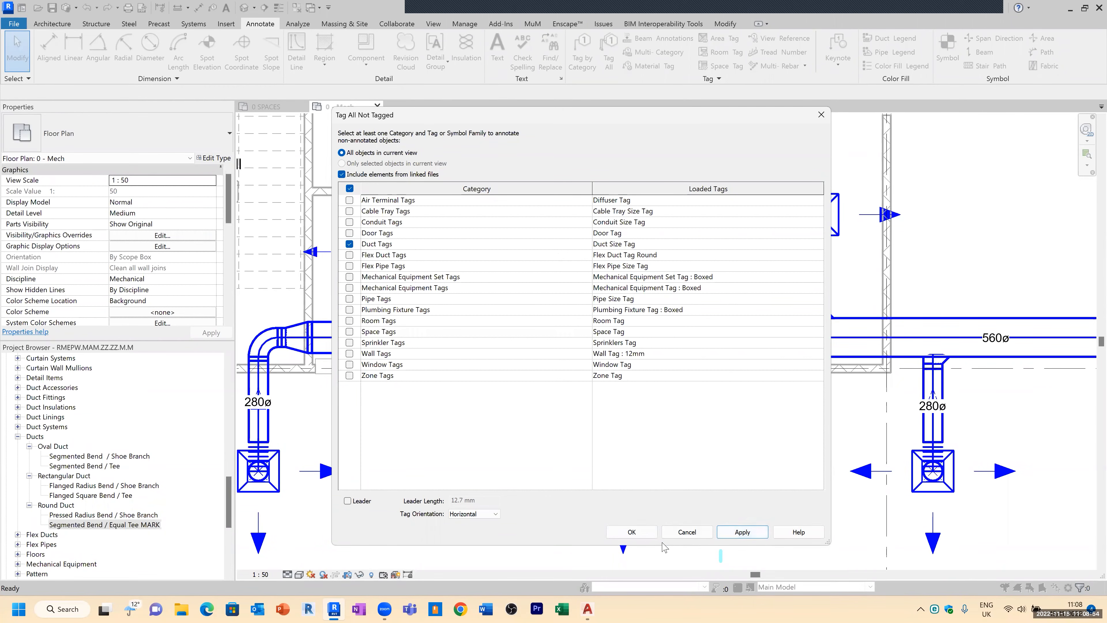
pyautogui.click(652, 539)
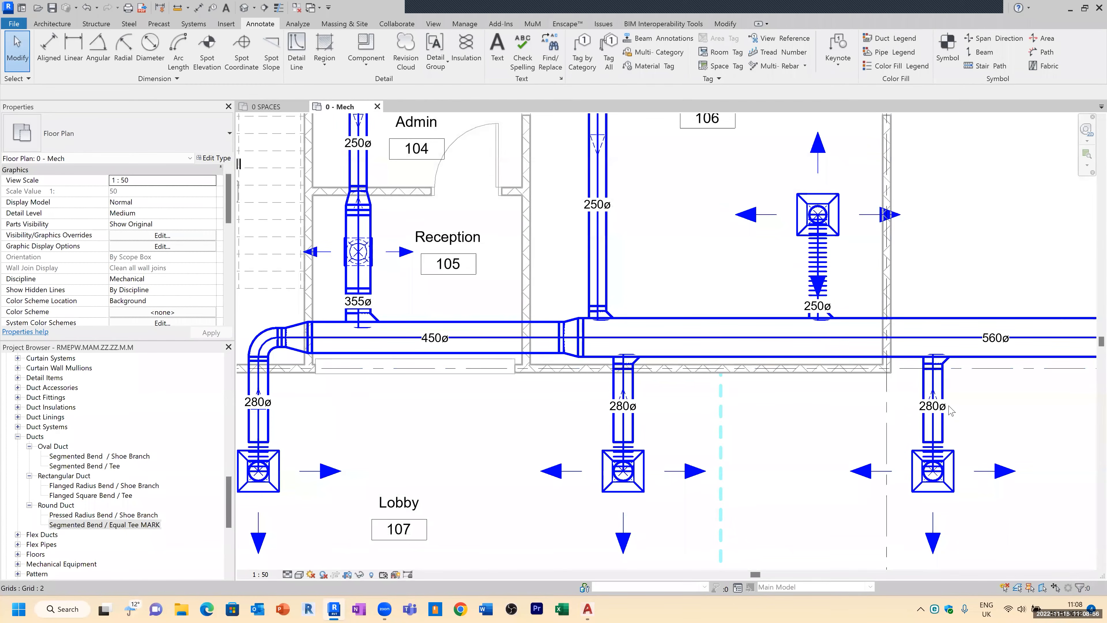
# Step: Try changing the main supply duct's diameter to 400 and undo the change
pyautogui.scroll(-2, 695, 455)
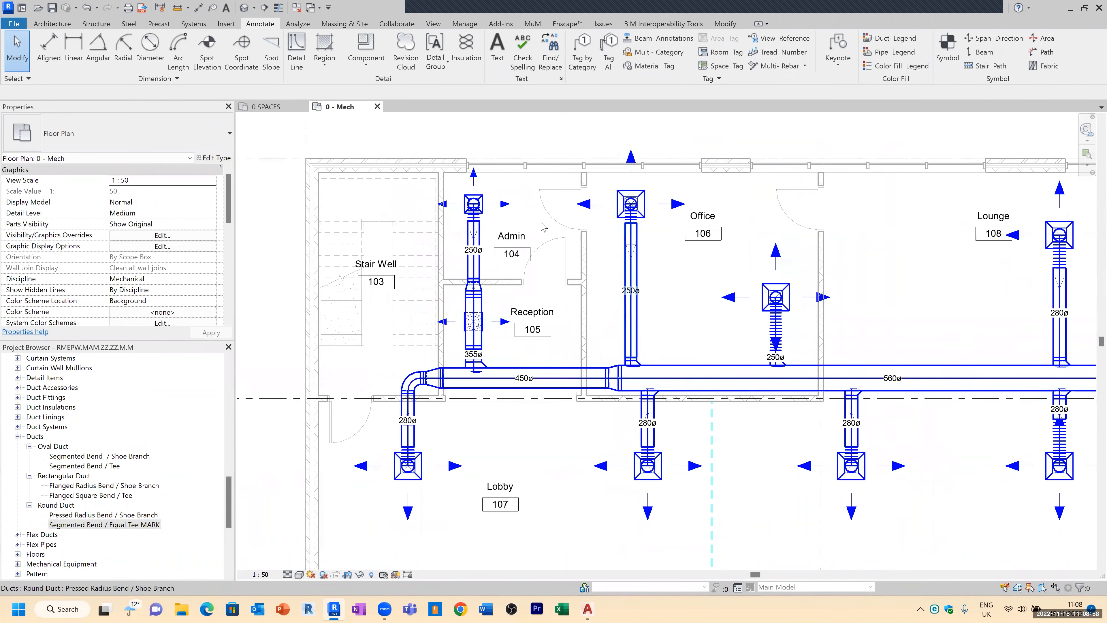
pyautogui.moveTo(897, 339); pyautogui.dragTo(558, 254, button='middle')
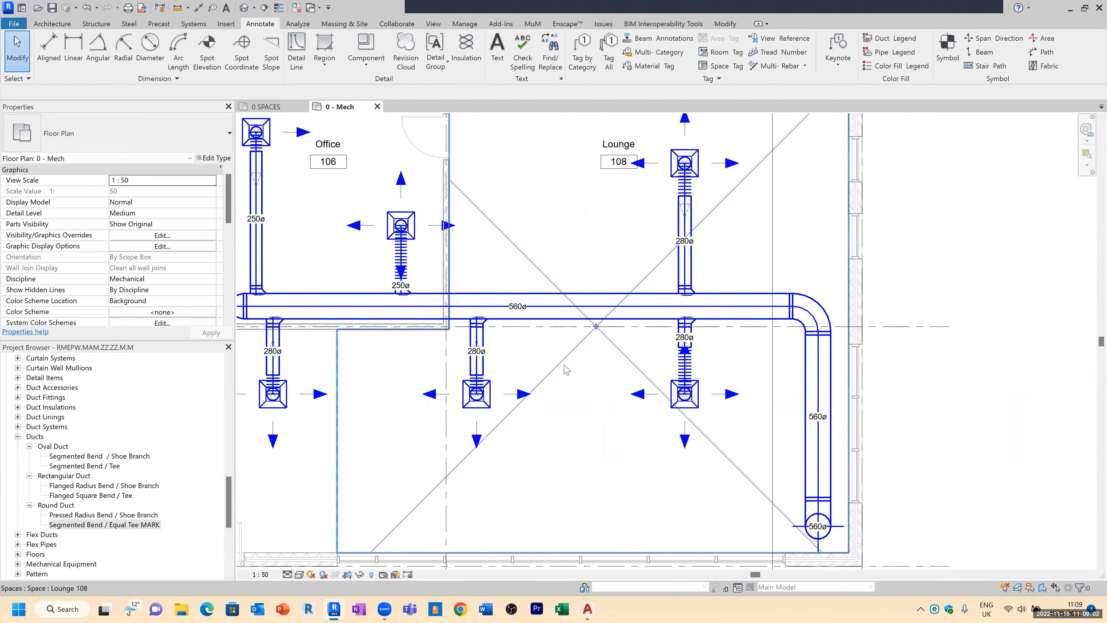
pyautogui.scroll(4, 556, 300)
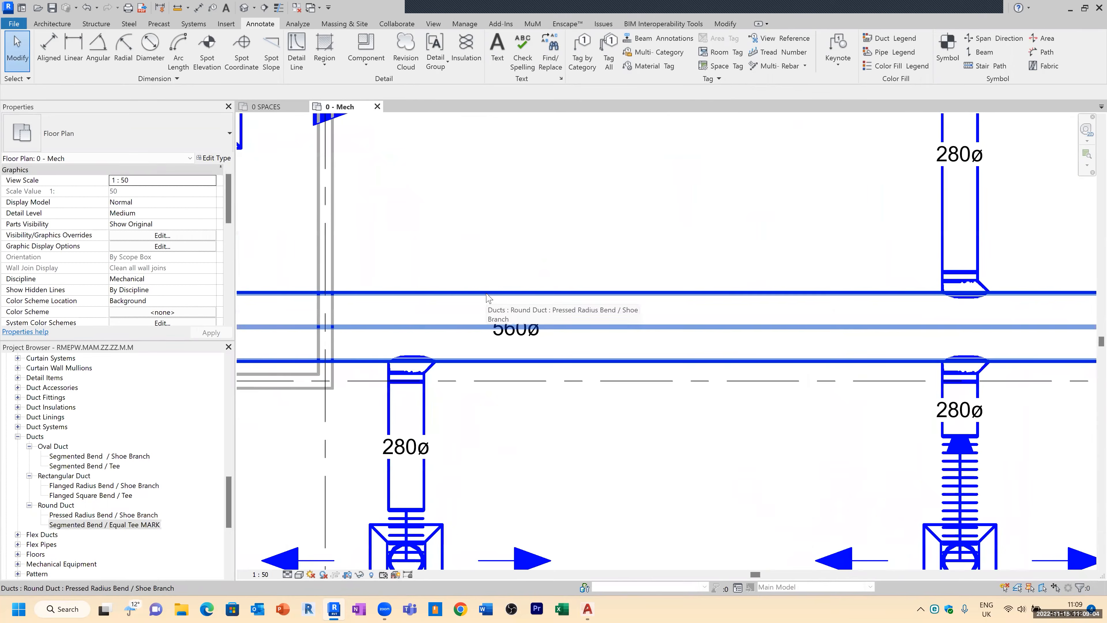
pyautogui.click(552, 306)
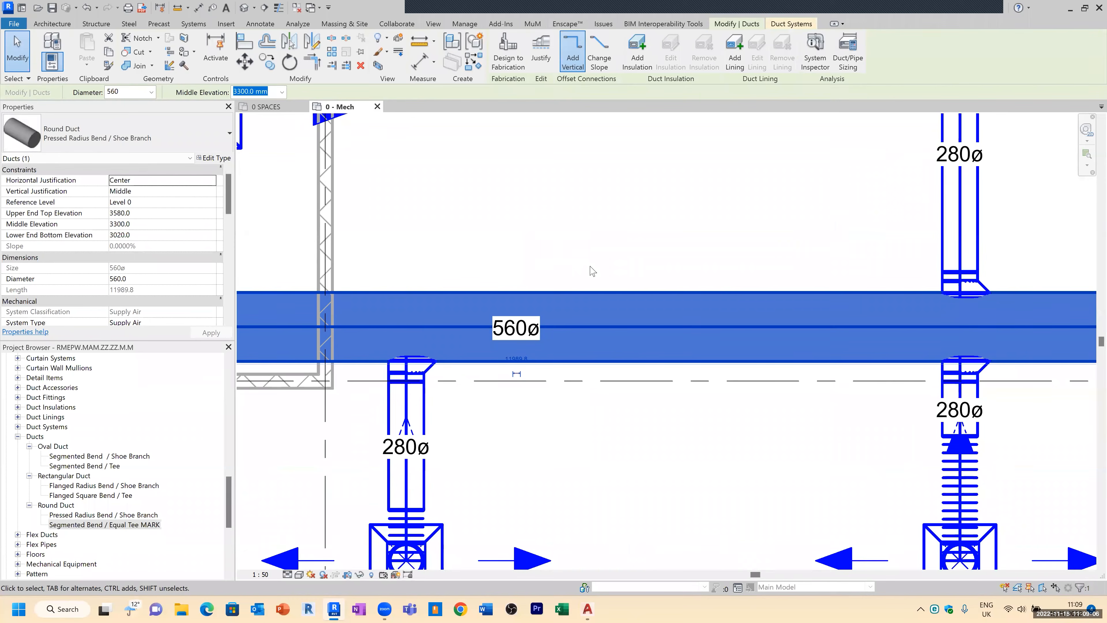
pyautogui.click(151, 92)
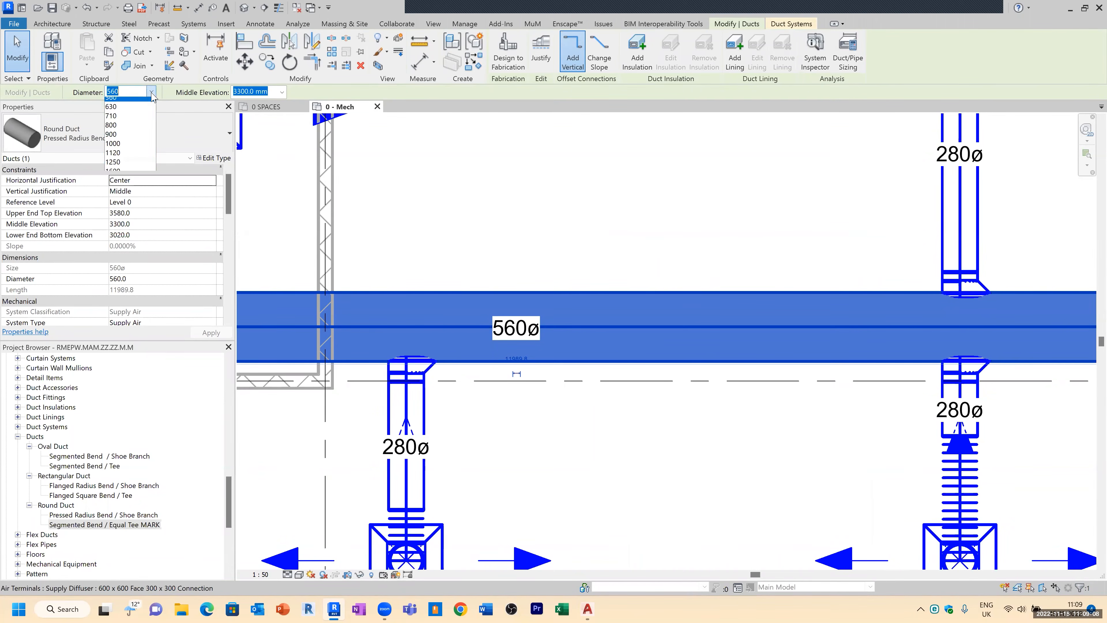
pyautogui.click(125, 231)
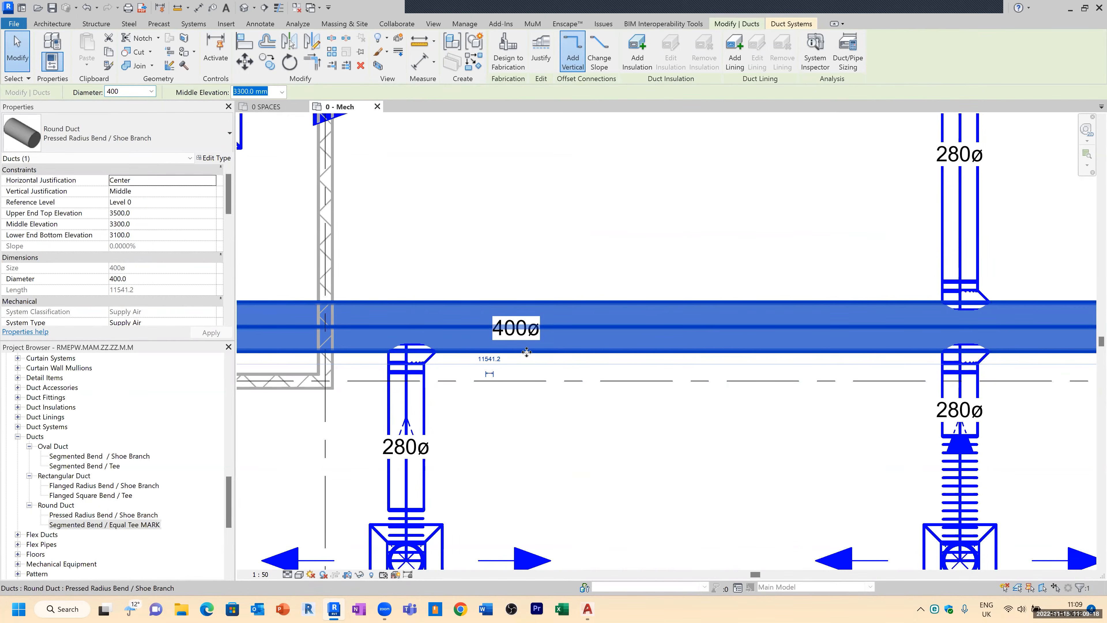
pyautogui.hotkey('ctrl', 'z')
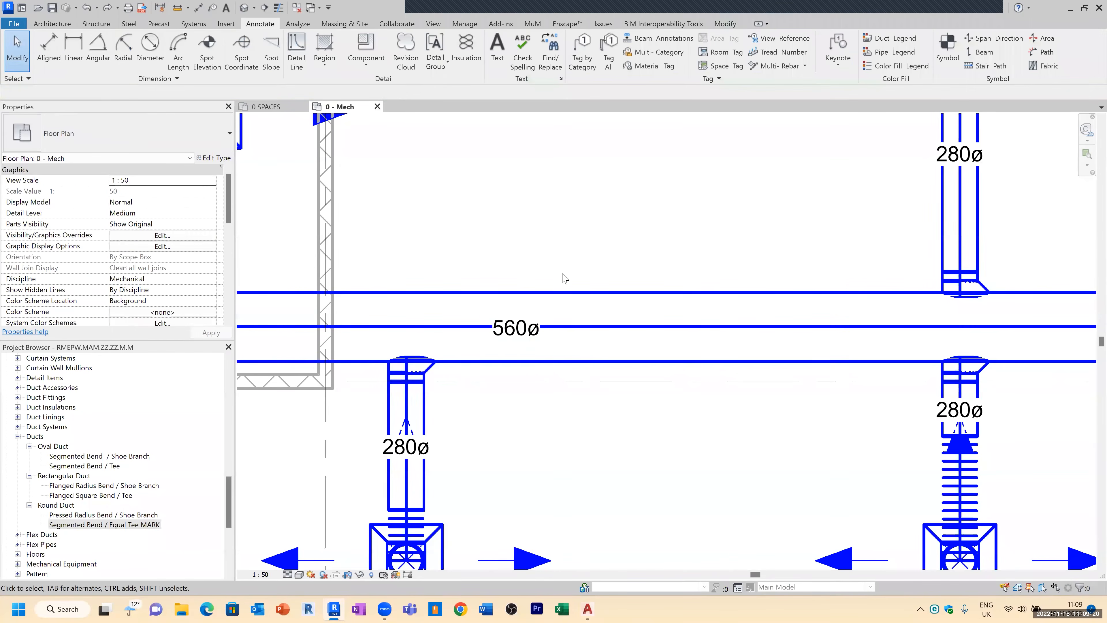
# Step: Drag a duct size tag above the main duct and undo the move
pyautogui.click(537, 345)
pyautogui.moveTo(537, 345); pyautogui.dragTo(518, 257)
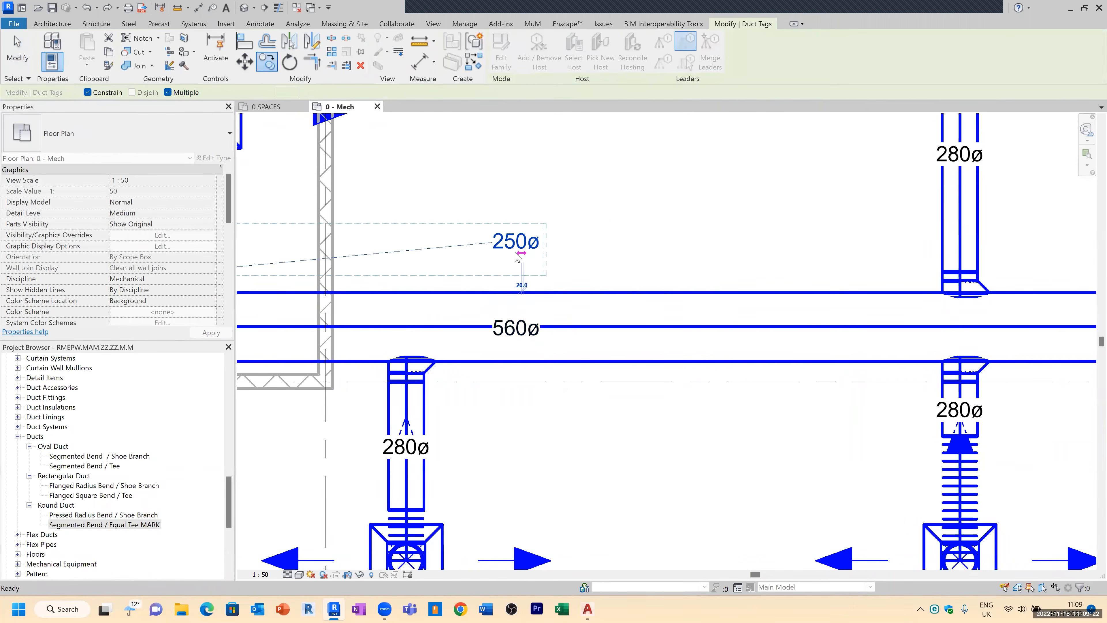
pyautogui.press('Escape')
pyautogui.scroll(2, 518, 253)
pyautogui.hotkey('ctrl', 'z')
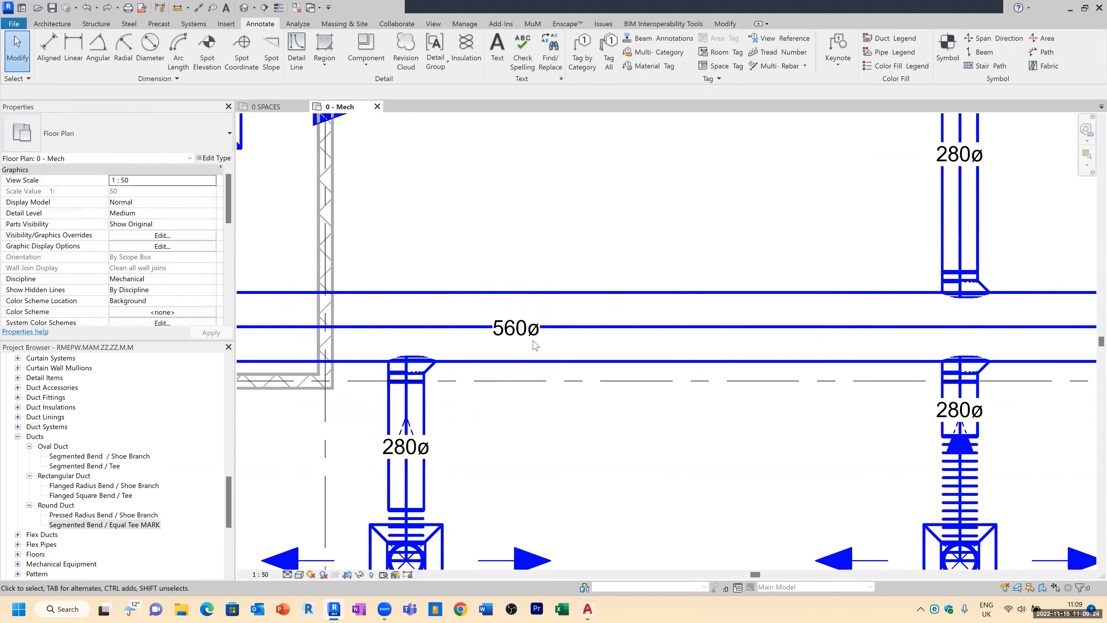
# Step: Try copying the main supply duct's size tag to new positions, then undo the copies
pyautogui.click(530, 344)
pyautogui.press('c')
pyautogui.press('c')
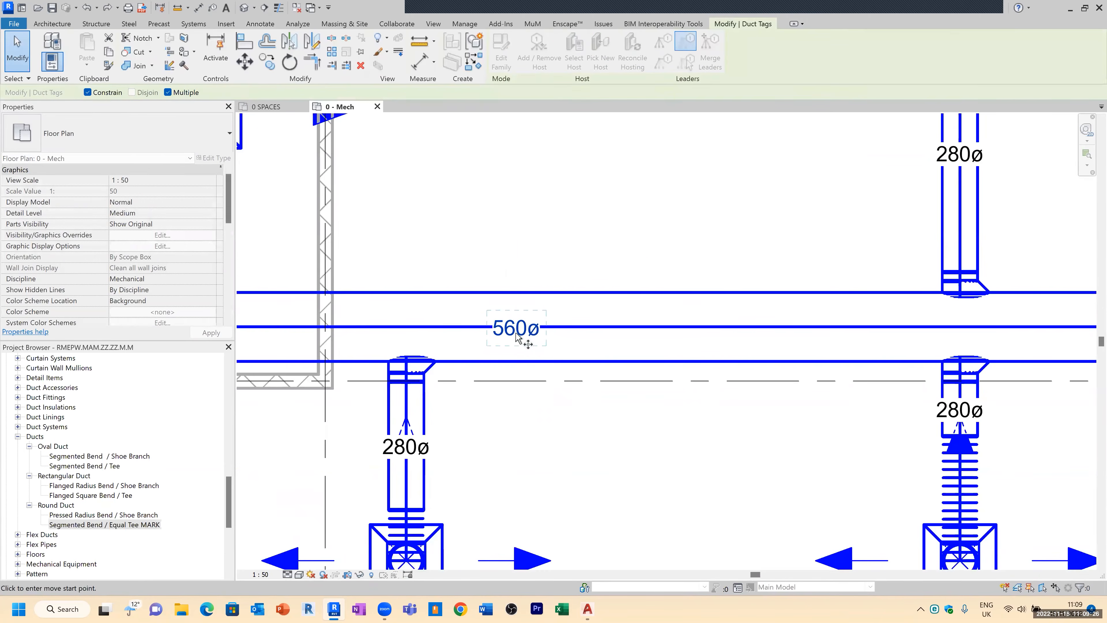
pyautogui.click(526, 342)
pyautogui.scroll(2, 512, 270)
pyautogui.click(520, 268)
pyautogui.press('Escape')
pyautogui.scroll(-4, 553, 262)
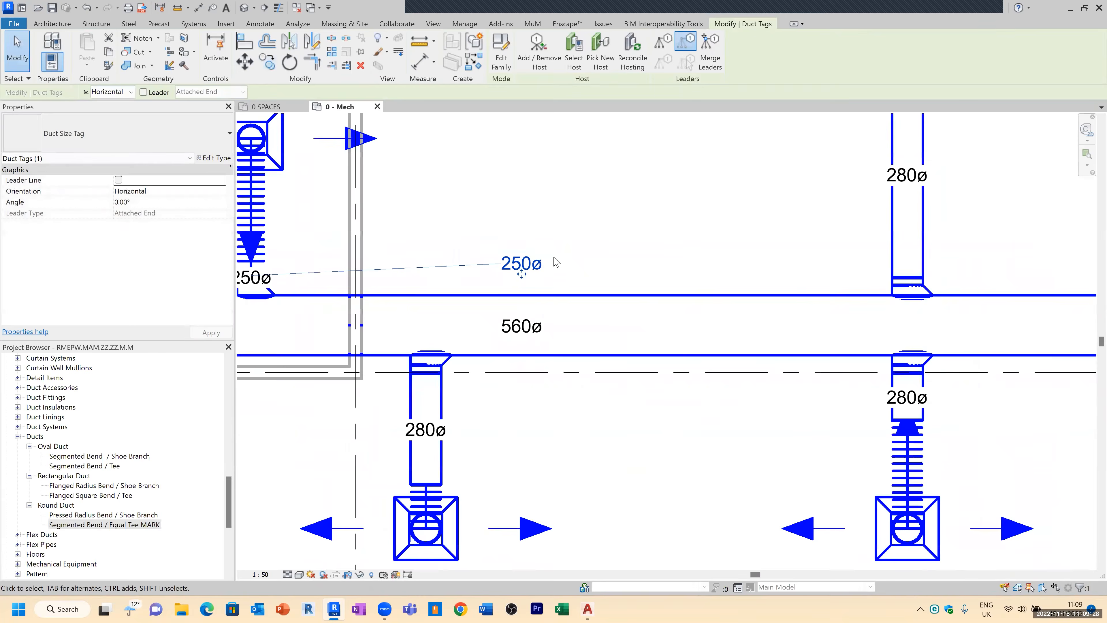
pyautogui.click(671, 226)
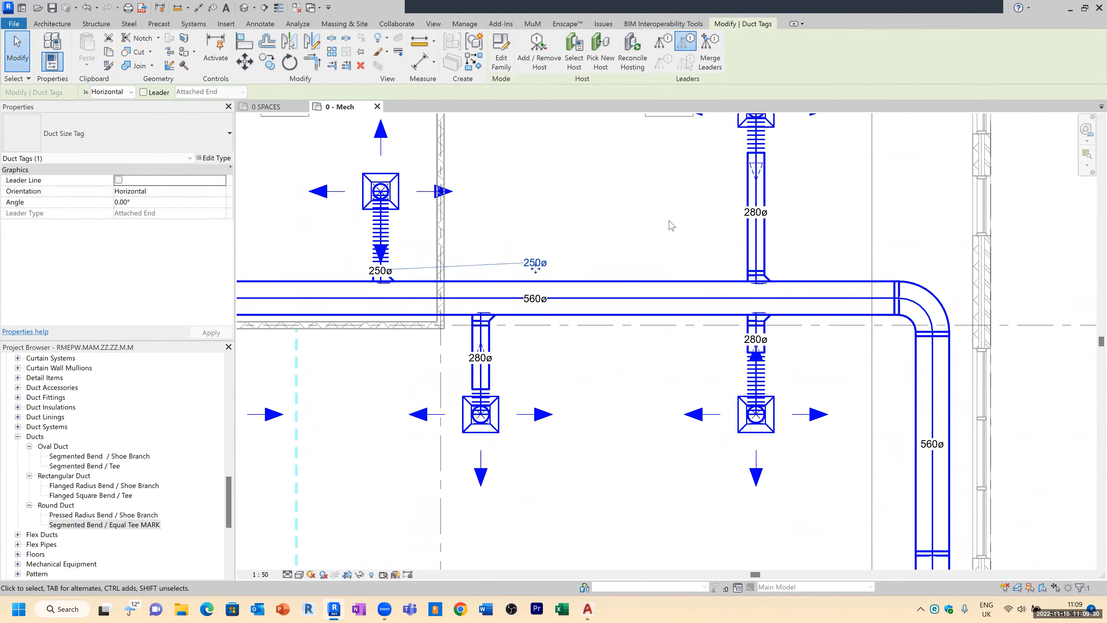
pyautogui.scroll(2, 554, 269)
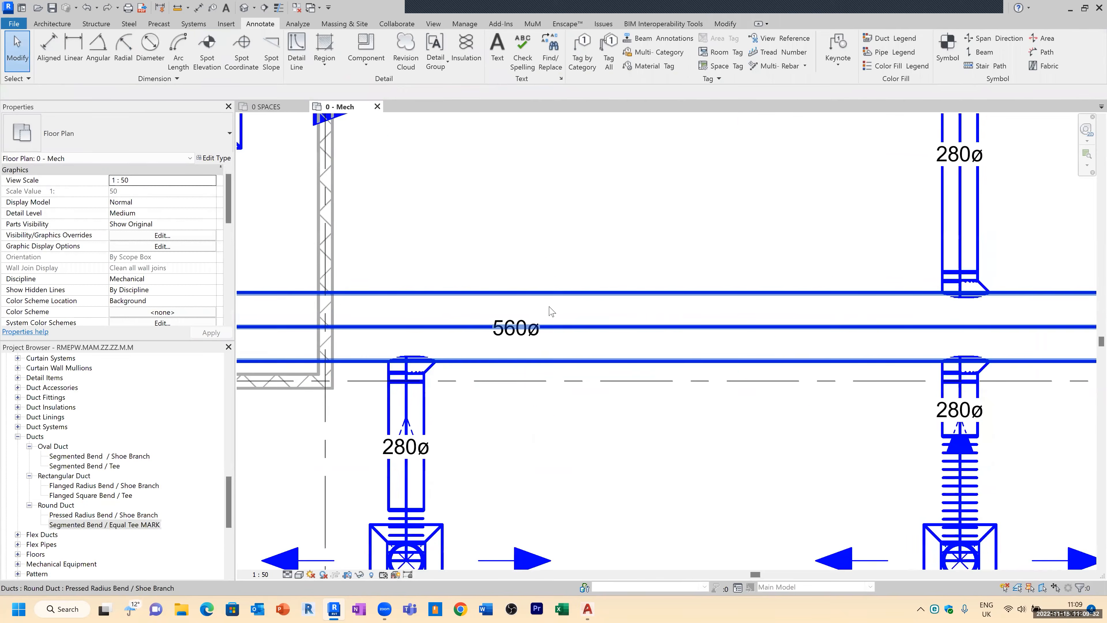
pyautogui.click(518, 336)
pyautogui.scroll(-1, 767, 400)
pyautogui.press('c')
pyautogui.press('o')
pyautogui.click(616, 298)
pyautogui.click(616, 242)
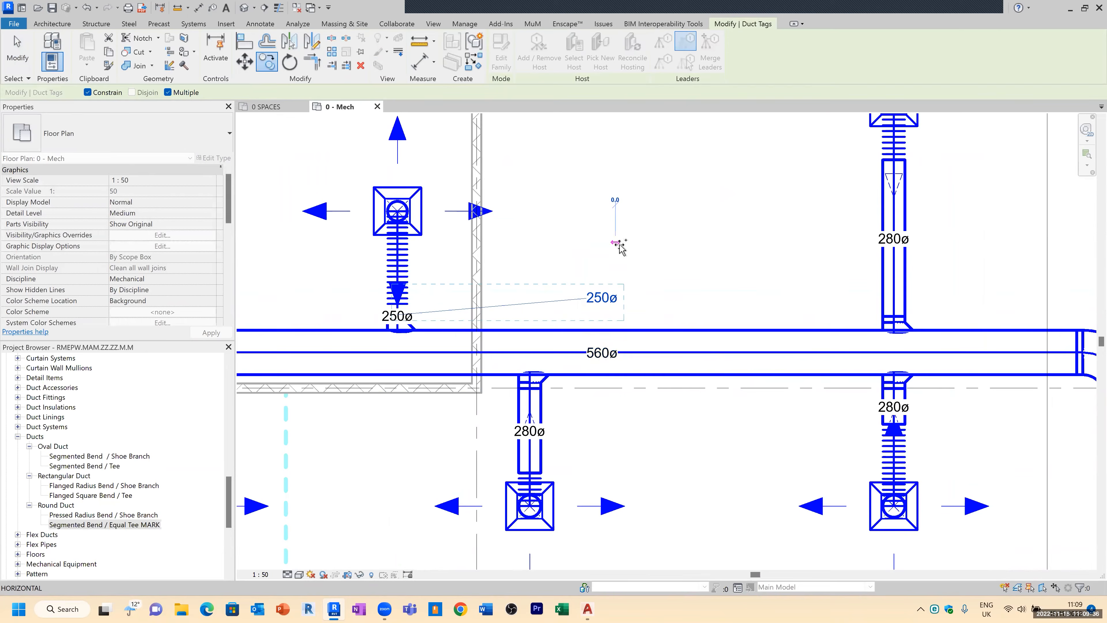
pyautogui.press('Escape')
pyautogui.hotkey('ctrl', 'z')
pyautogui.hotkey('ctrl', 'z')
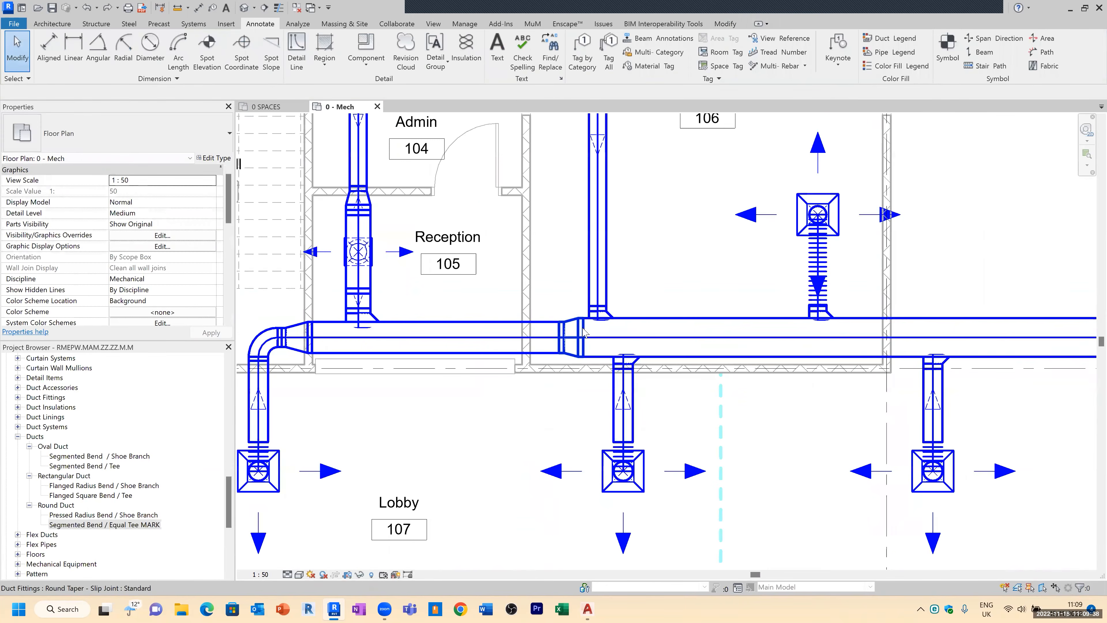
pyautogui.moveTo(731, 309); pyautogui.dragTo(504, 374, button='middle')
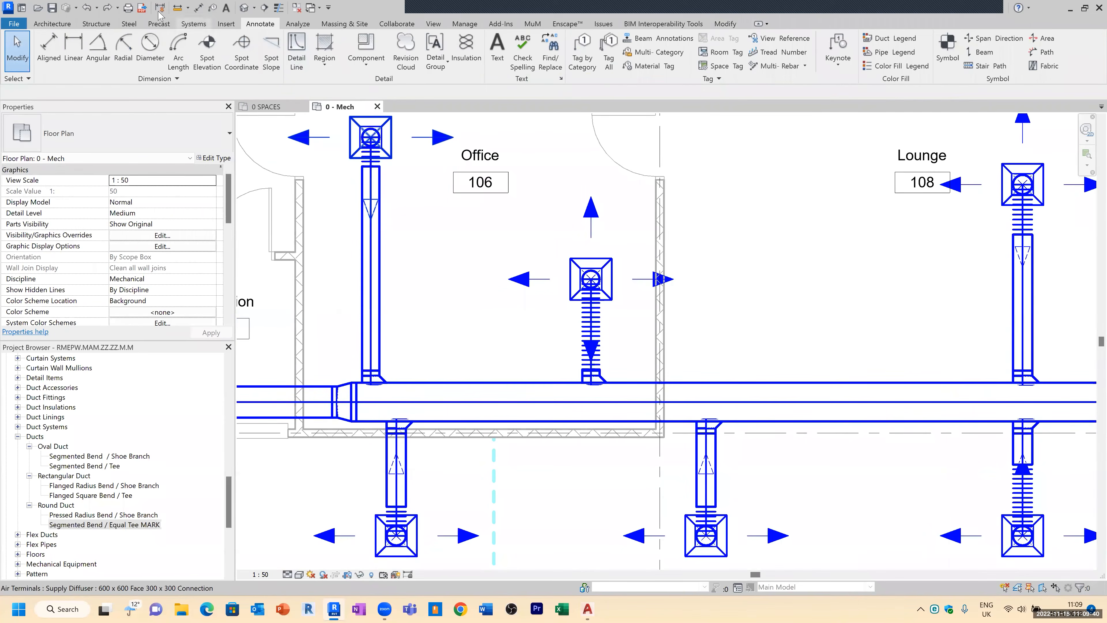
pyautogui.click(108, 8)
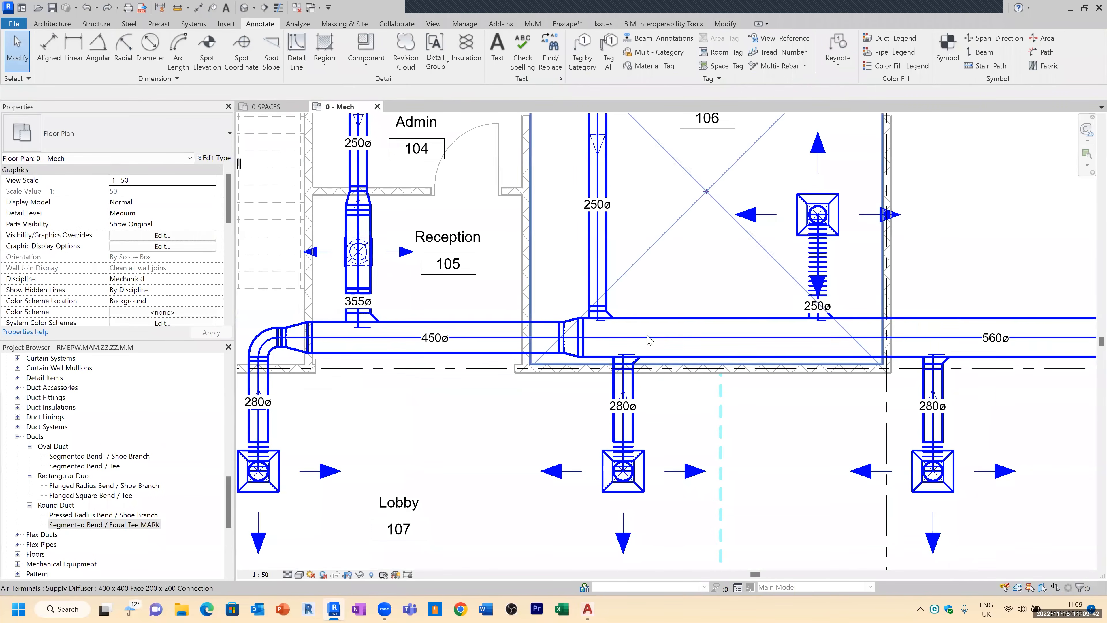
# Step: Open the main supply duct's size tag family for editing and select its tag label
pyautogui.moveTo(1006, 362); pyautogui.dragTo(831, 338, button='middle')
pyautogui.scroll(3, 830, 332)
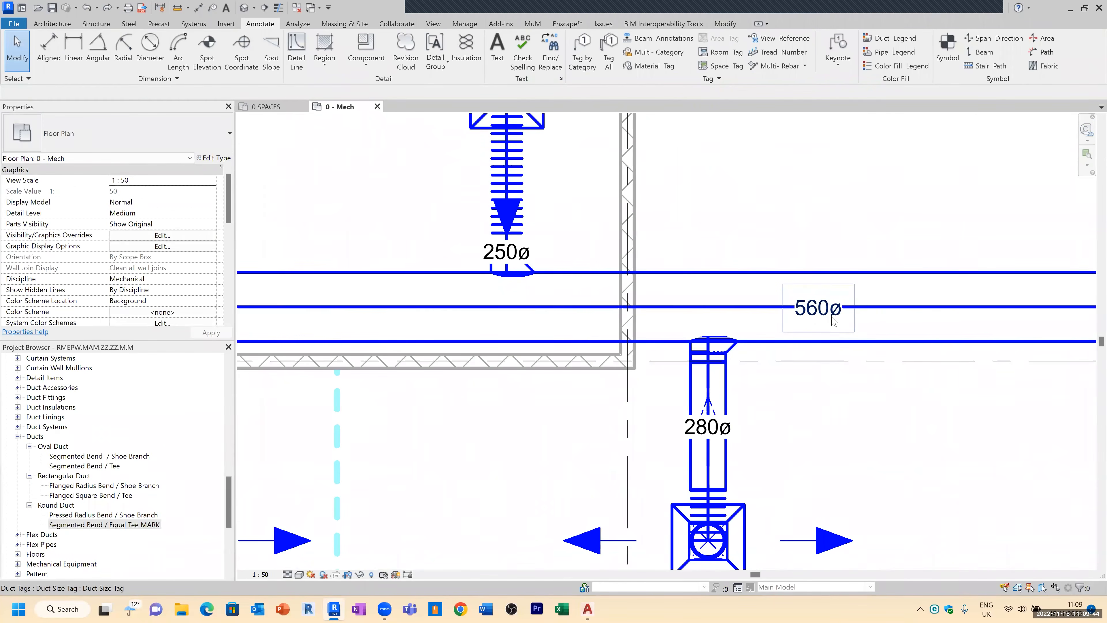
pyautogui.click(834, 321)
pyautogui.scroll(2, 916, 313)
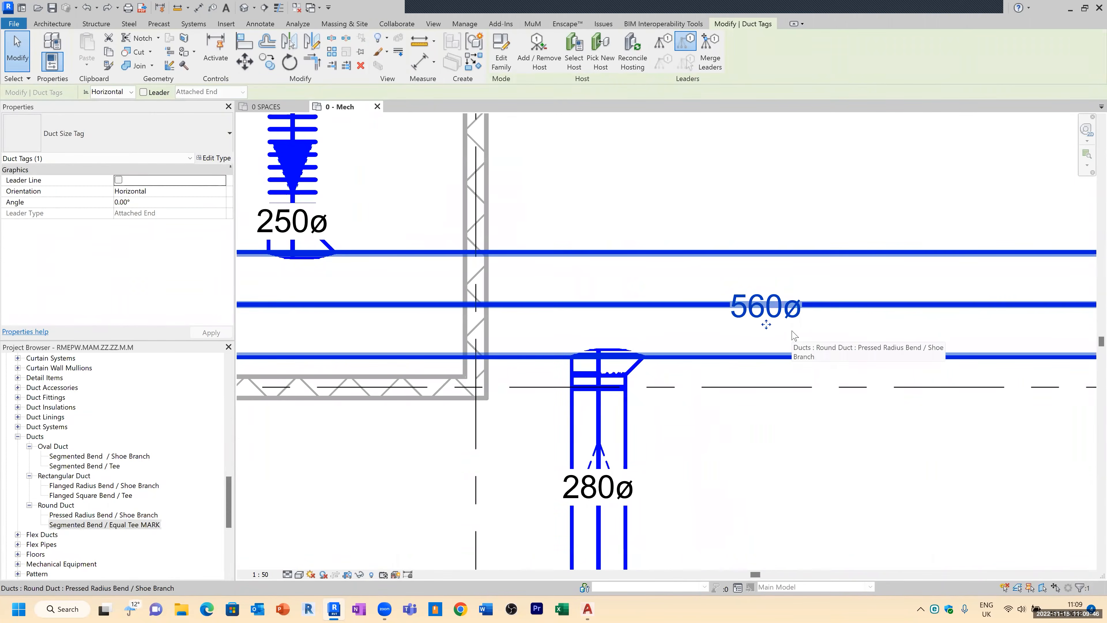
pyautogui.rightClick(781, 326)
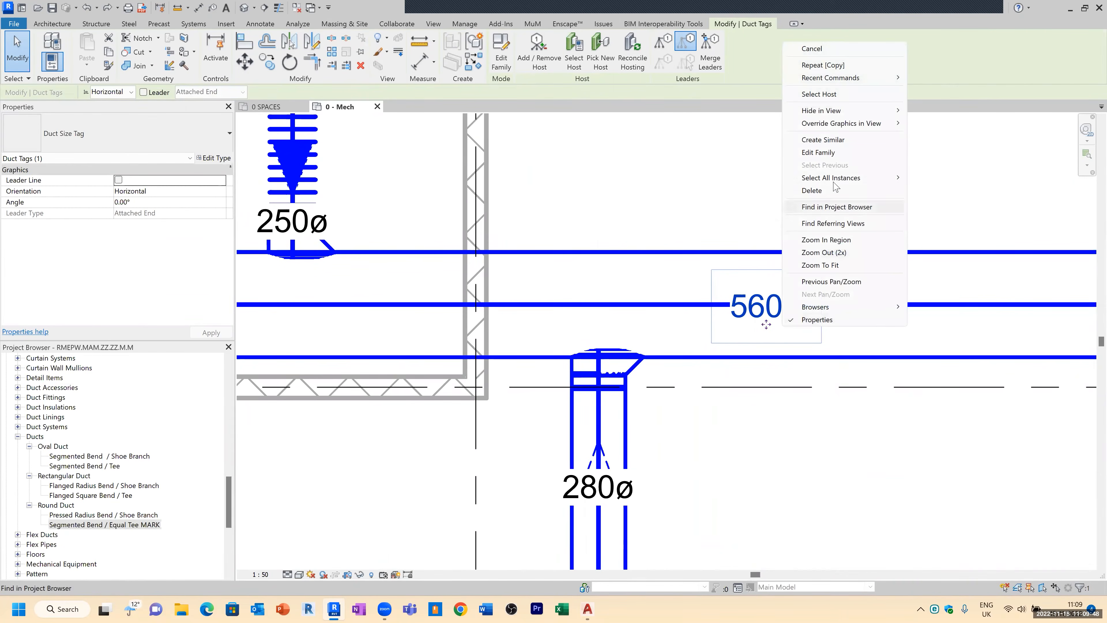
pyautogui.click(834, 152)
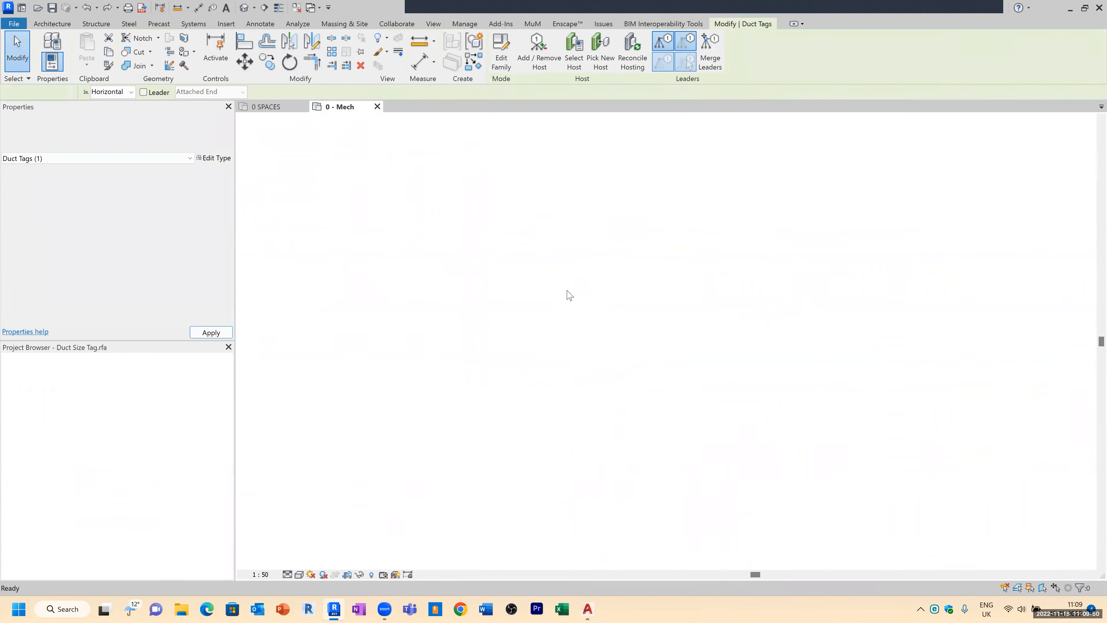
pyautogui.click(620, 296)
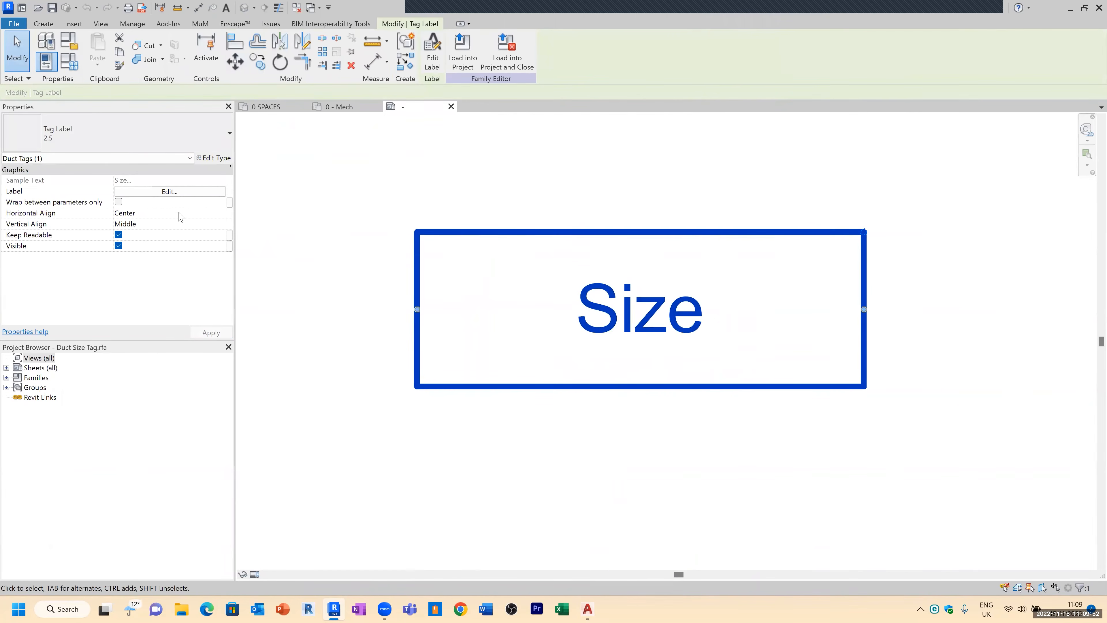
# Step: Add Flow, Friction and Length parameters to the tag label
pyautogui.click(170, 192)
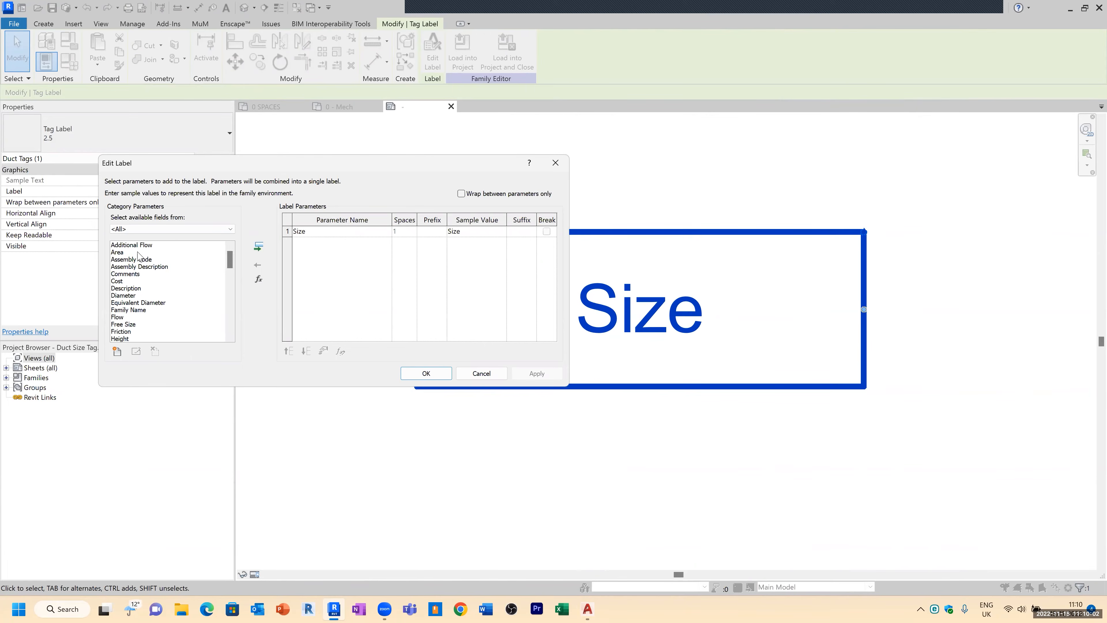
pyautogui.scroll(-1, 143, 290)
pyautogui.click(131, 295)
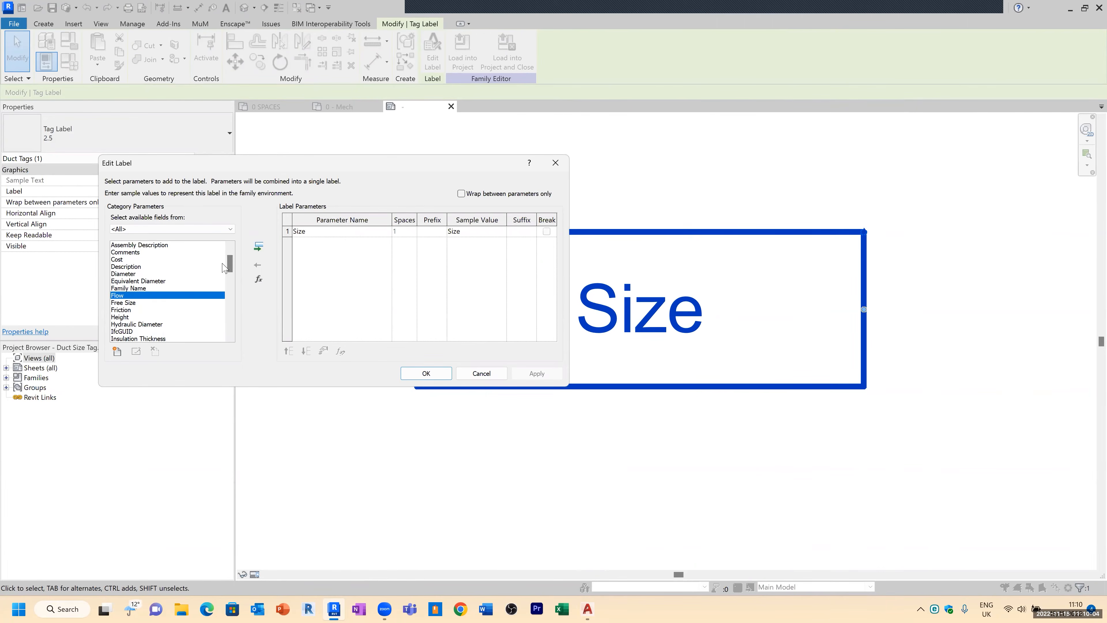
pyautogui.click(259, 246)
pyautogui.scroll(-1, 167, 320)
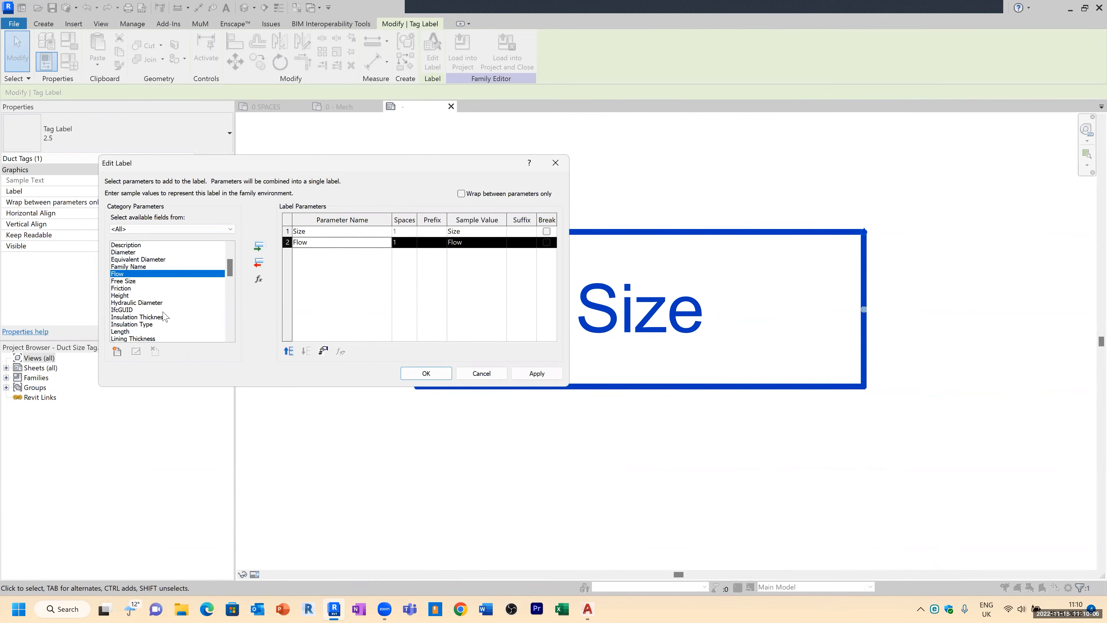
pyautogui.click(128, 288)
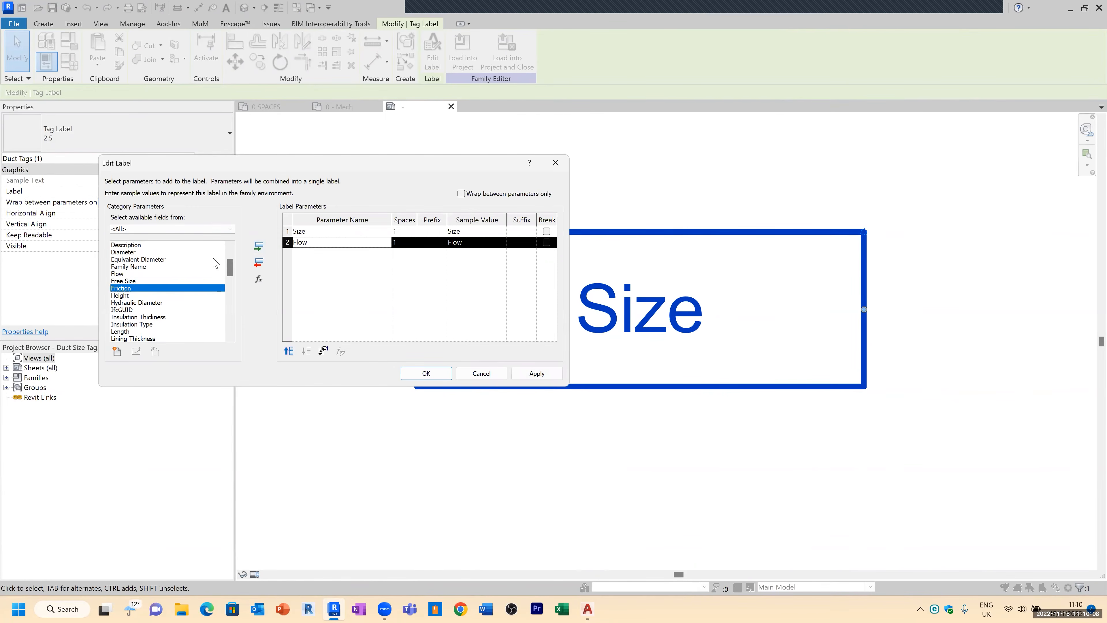
pyautogui.click(259, 246)
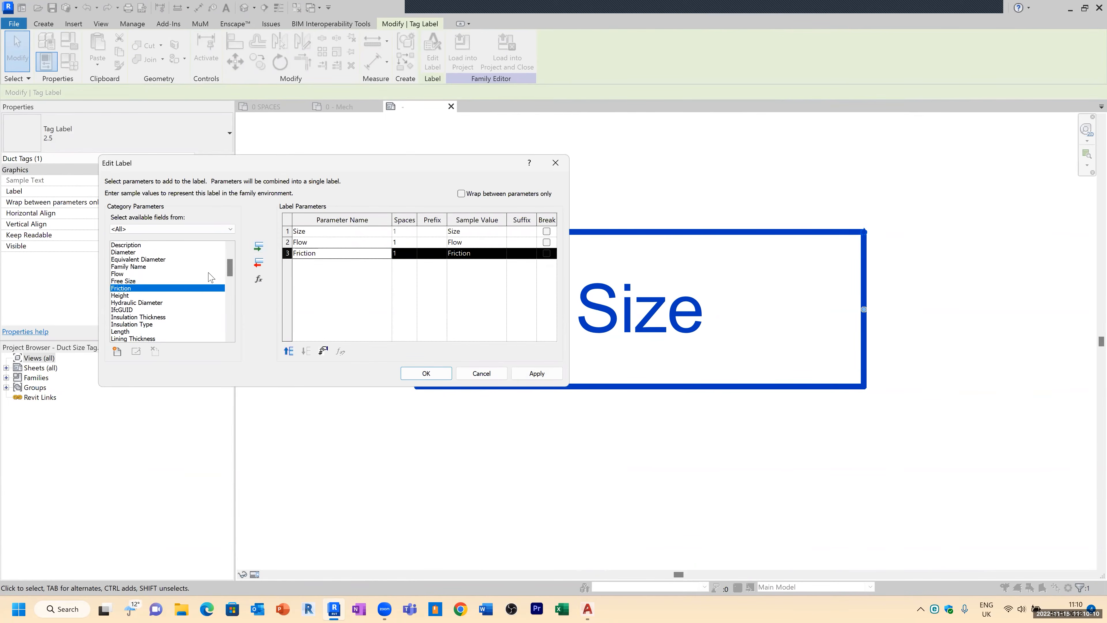
pyautogui.scroll(-2, 155, 298)
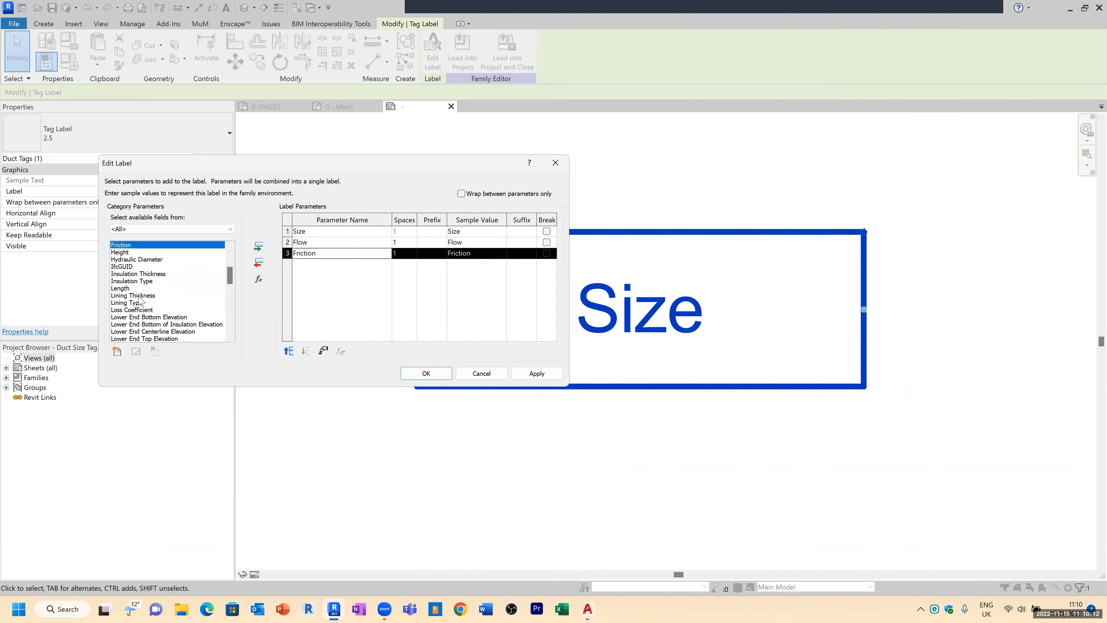
pyautogui.click(126, 288)
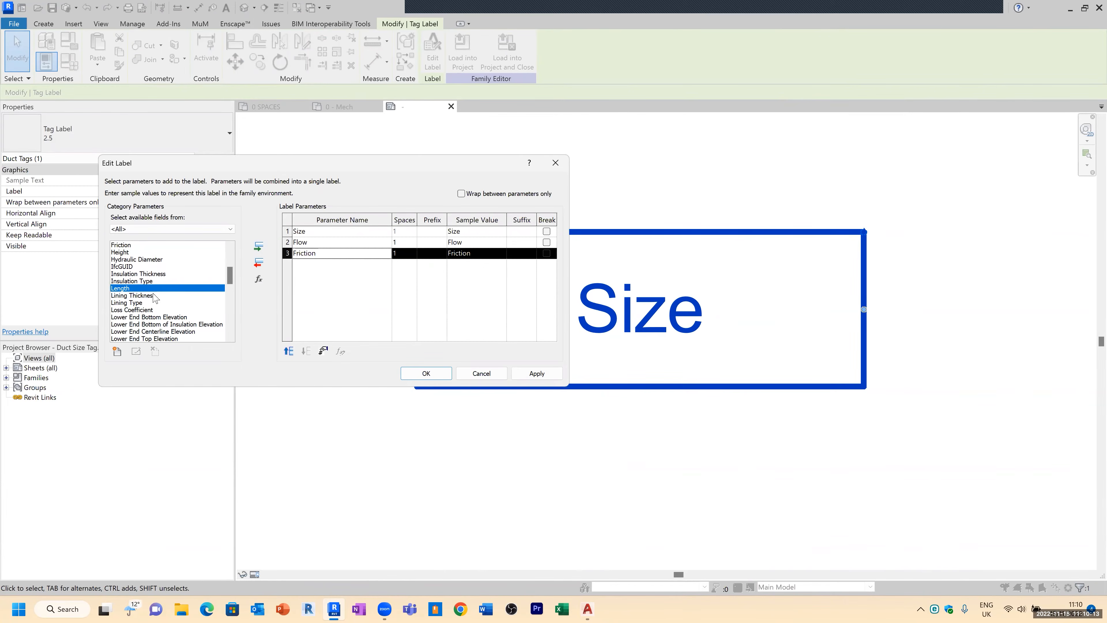
pyautogui.click(259, 247)
pyautogui.scroll(-2, 159, 307)
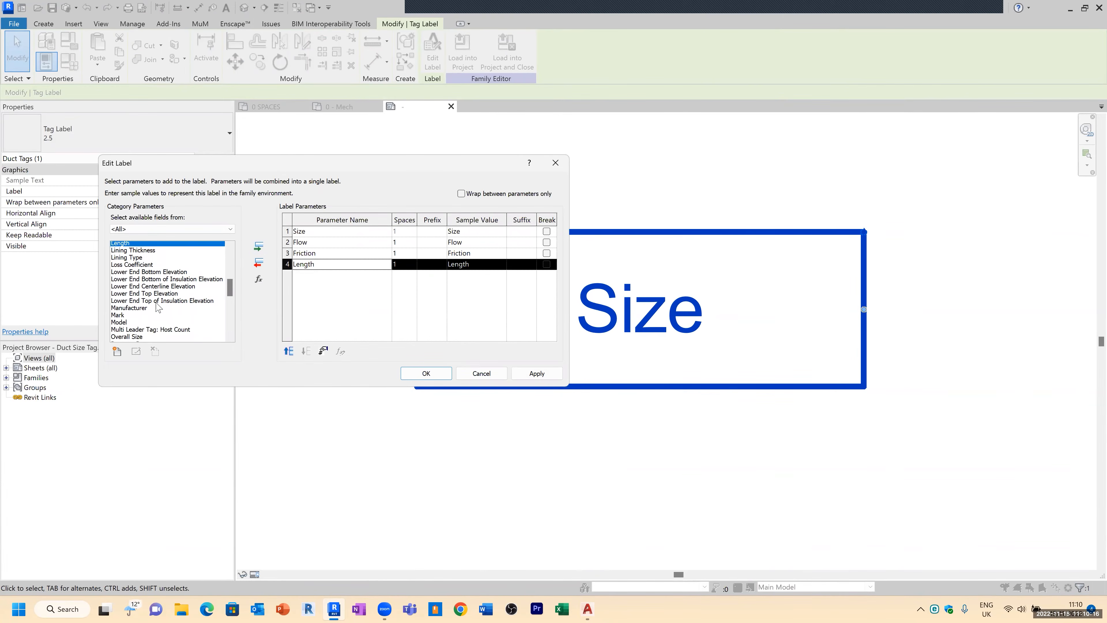
# Step: Add Pressure Drop, System Abbreviation and Velocity parameters to the tag label
pyautogui.scroll(-1, 158, 307)
pyautogui.scroll(-1, 151, 312)
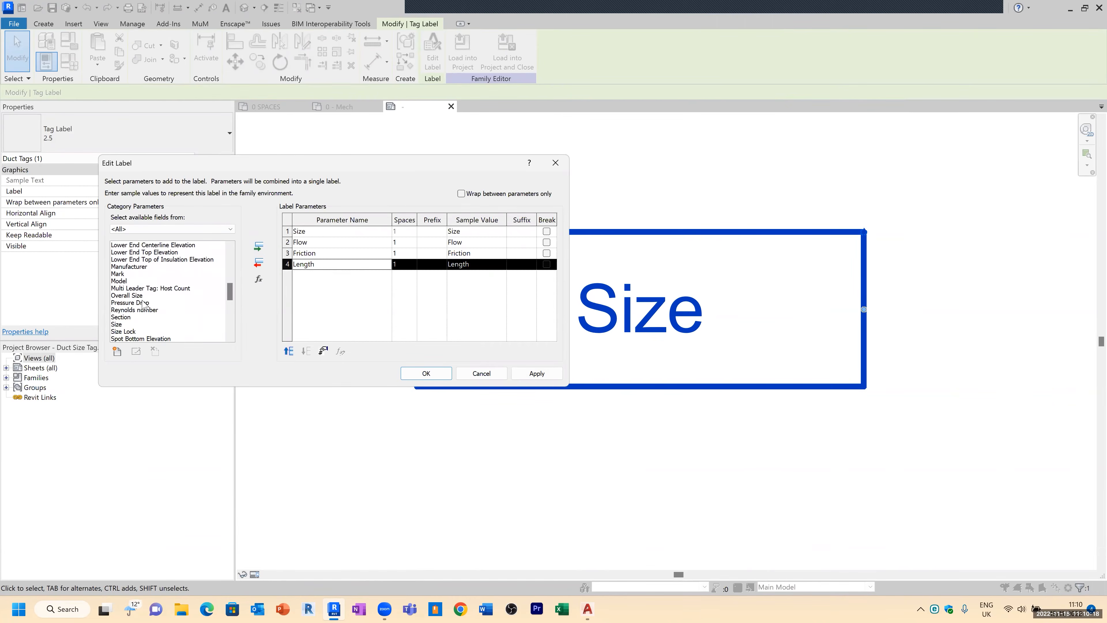
pyautogui.click(144, 304)
pyautogui.click(259, 247)
pyautogui.scroll(-1, 179, 317)
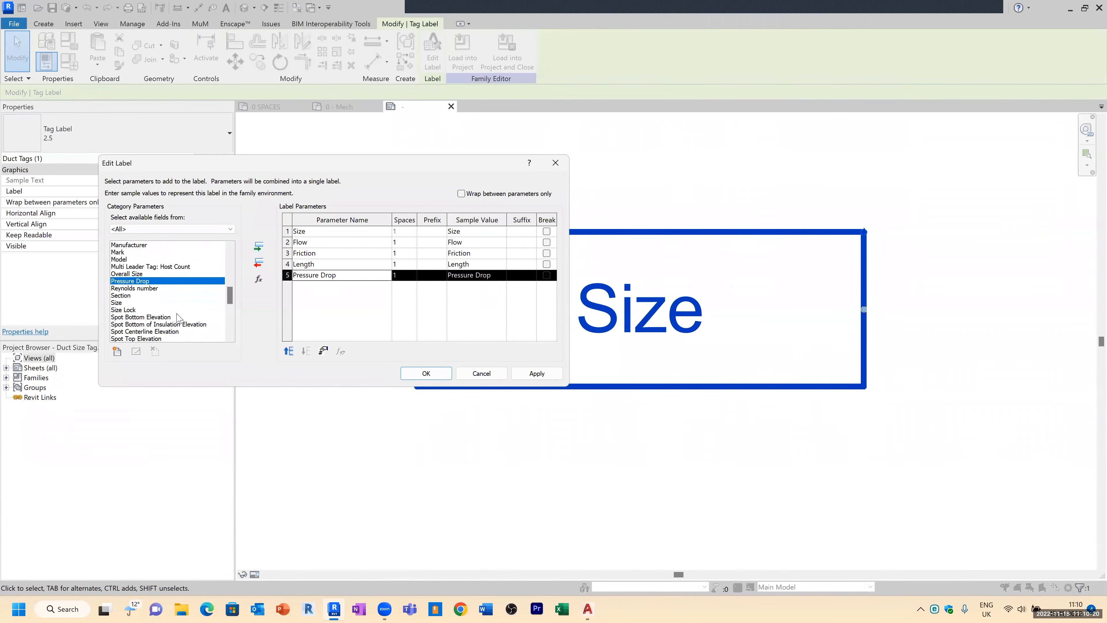
pyautogui.scroll(-1, 169, 312)
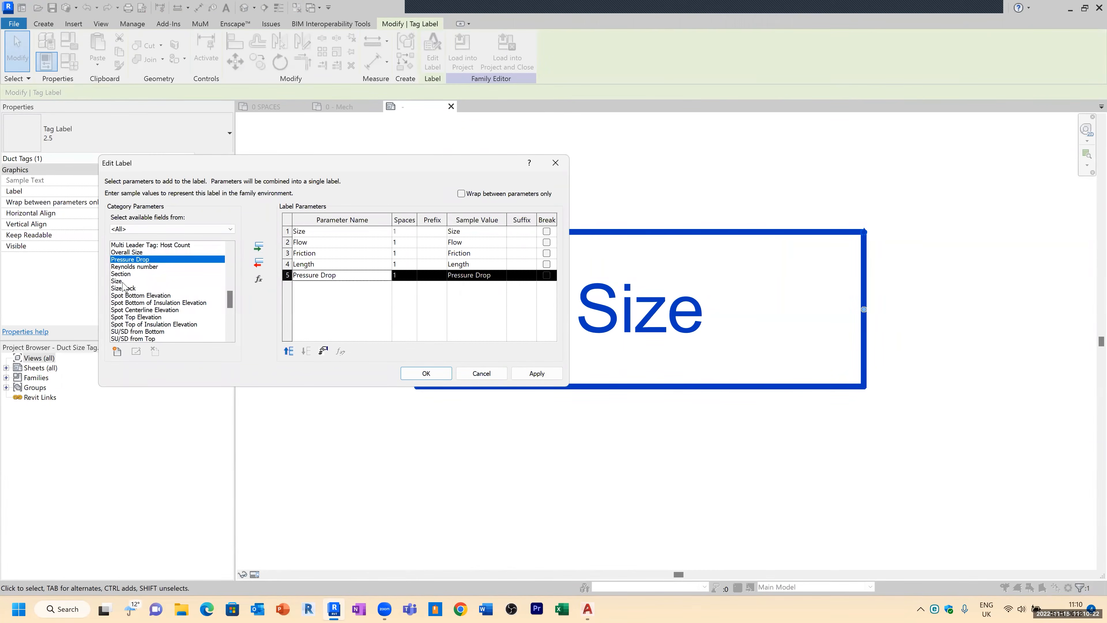
pyautogui.click(123, 282)
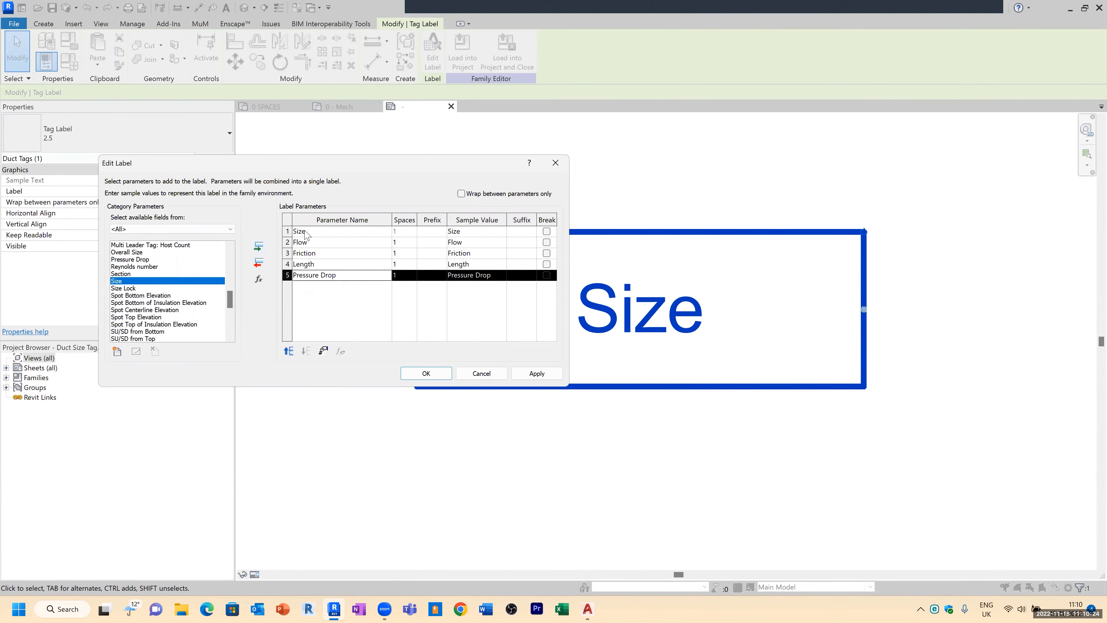
pyautogui.scroll(-3, 157, 321)
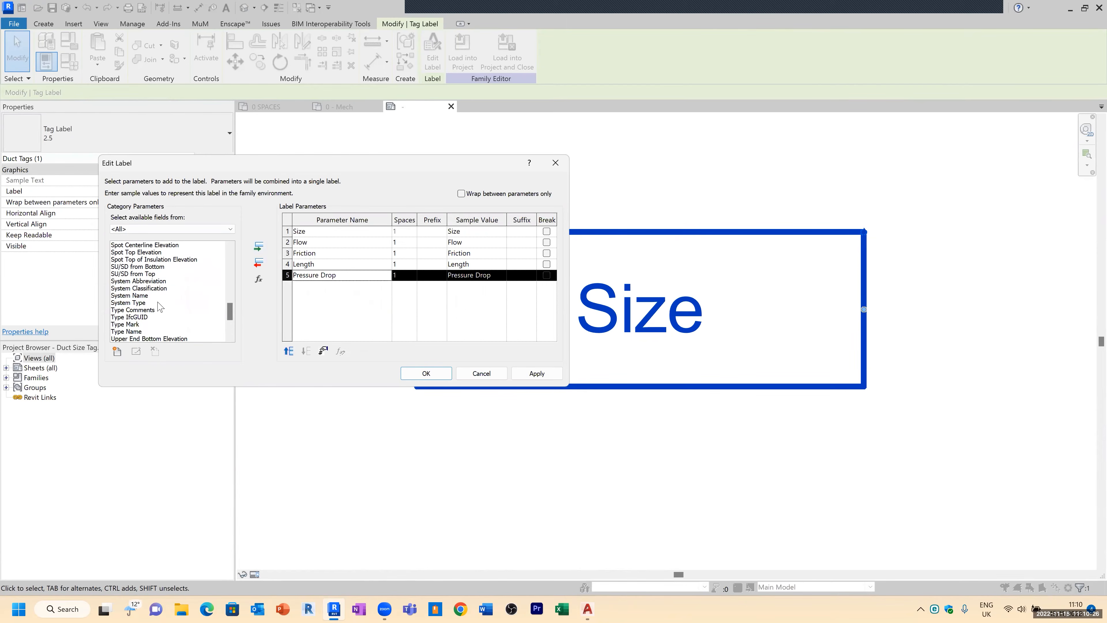
pyautogui.click(142, 281)
pyautogui.click(259, 246)
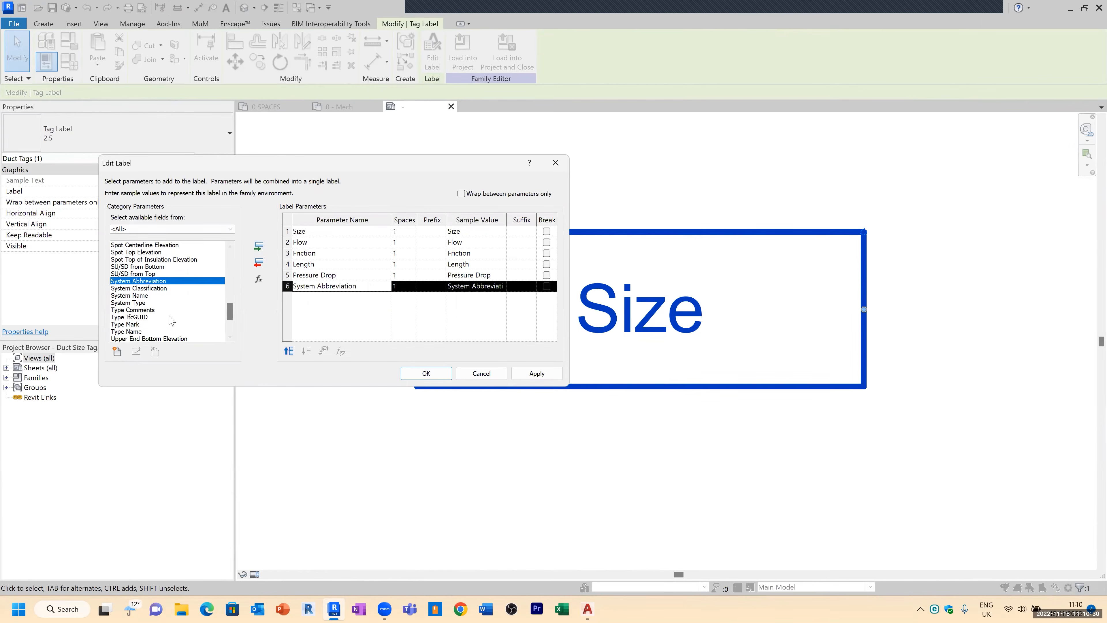
pyautogui.scroll(-1, 158, 313)
pyautogui.scroll(-2, 157, 315)
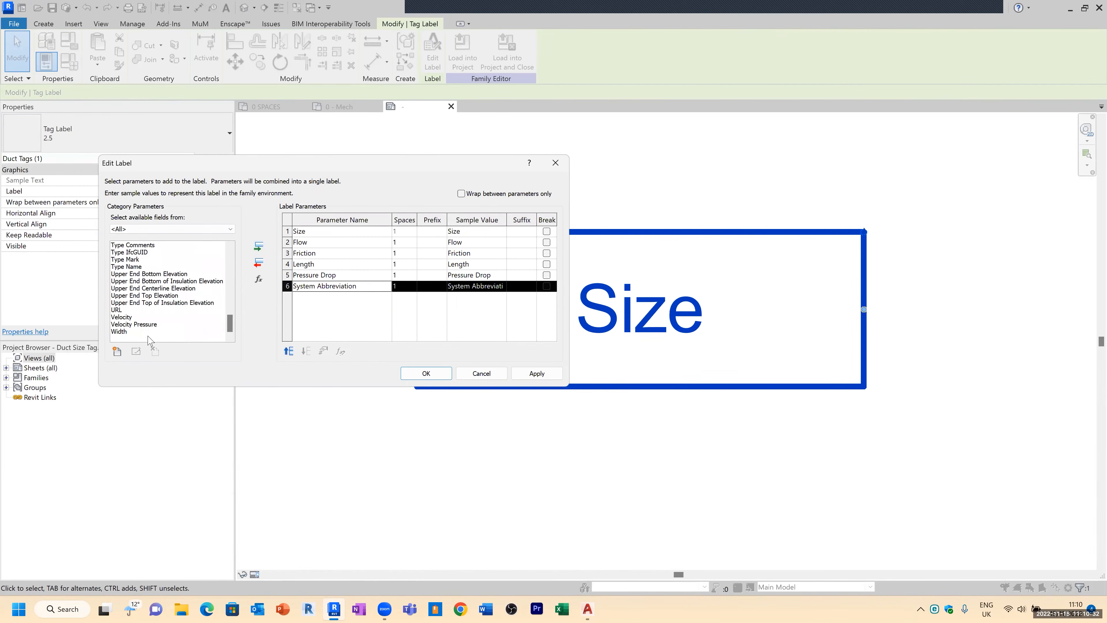
pyautogui.click(136, 317)
pyautogui.click(258, 247)
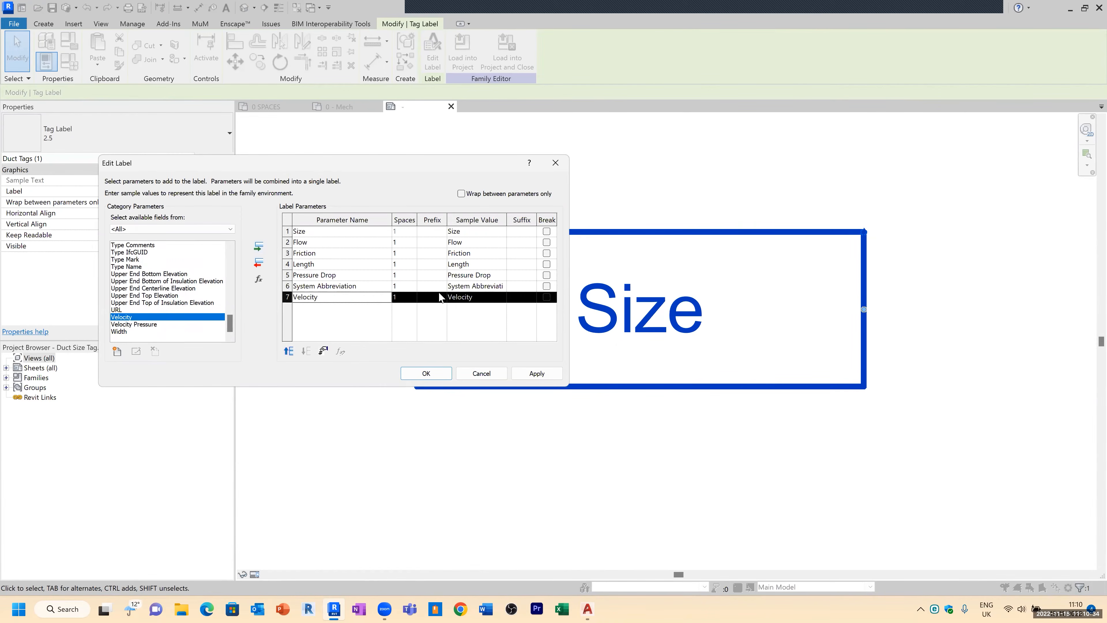
# Step: Enable line breaks after Size, Flow, Friction, Pressure Drop and System Abbreviation, and confirm the label
pyautogui.click(547, 232)
pyautogui.click(547, 243)
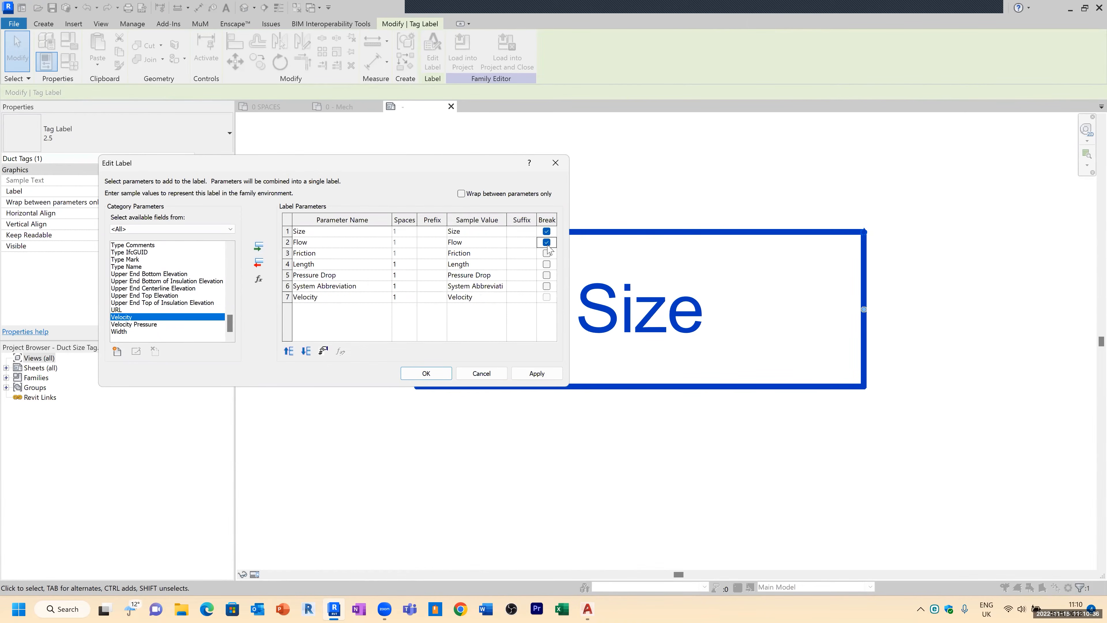
pyautogui.click(546, 275)
pyautogui.click(547, 254)
pyautogui.click(547, 286)
pyautogui.click(425, 373)
# Step: Widen the tag label box so each parameter sits on one line
pyautogui.scroll(-4, 494, 366)
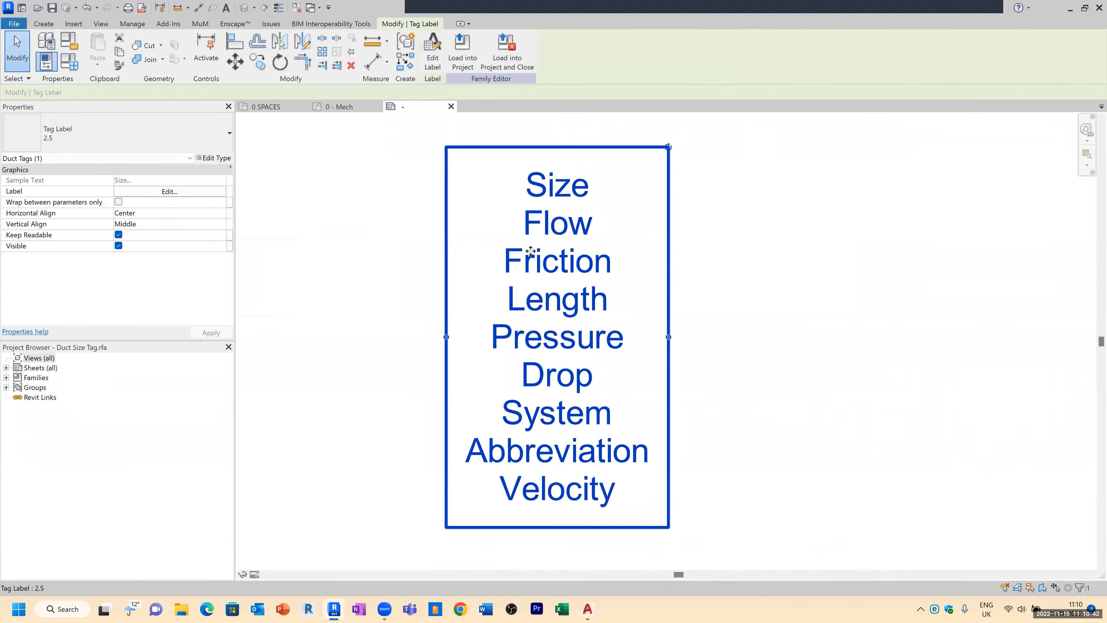
pyautogui.scroll(-2, 530, 251)
pyautogui.moveTo(622, 308); pyautogui.dragTo(723, 308)
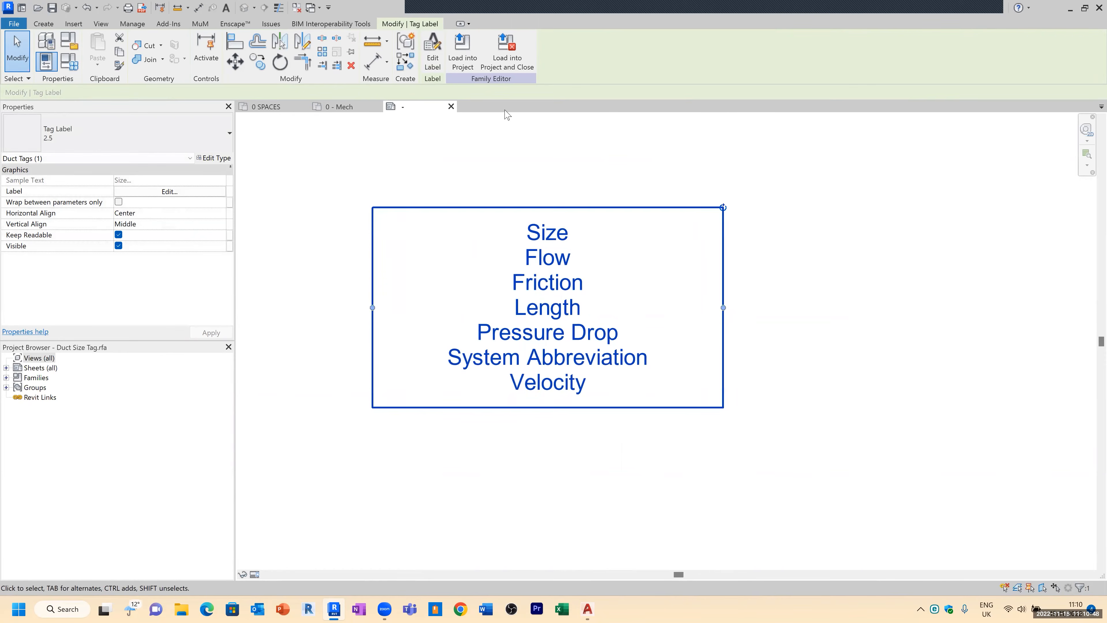
# Step: Load the edited duct size tag family back into the project
pyautogui.click(462, 51)
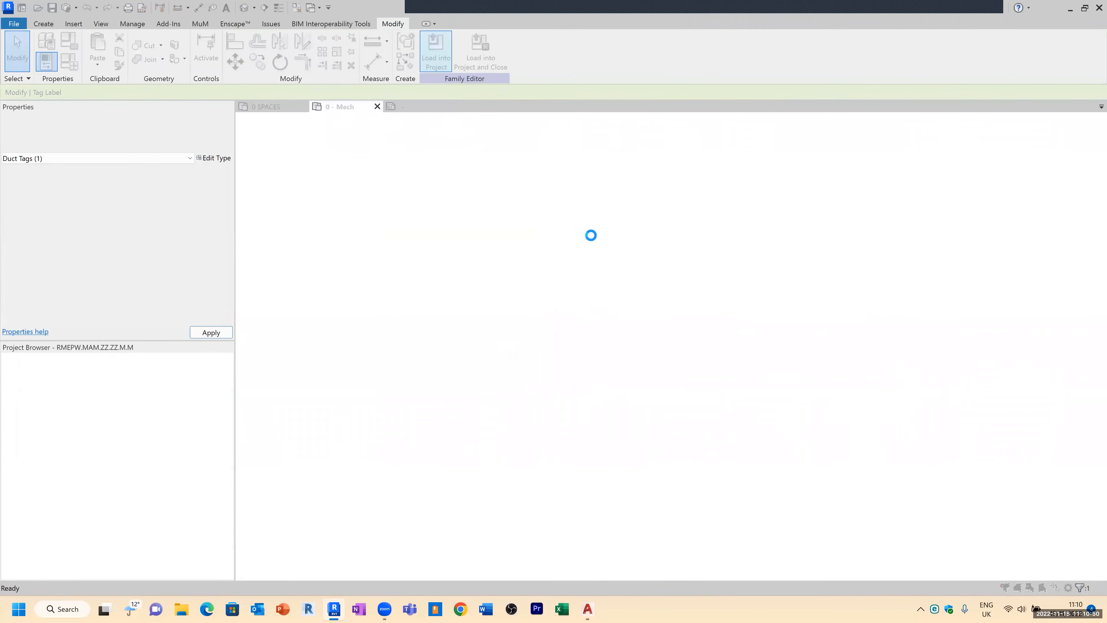
pyautogui.click(507, 290)
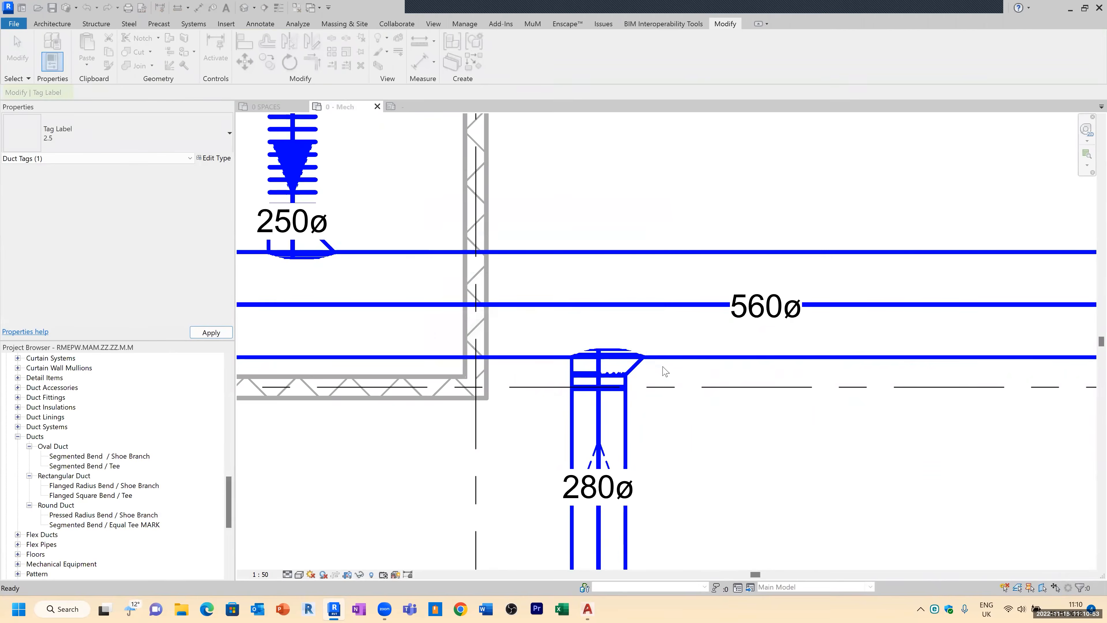
pyautogui.scroll(-3, 614, 304)
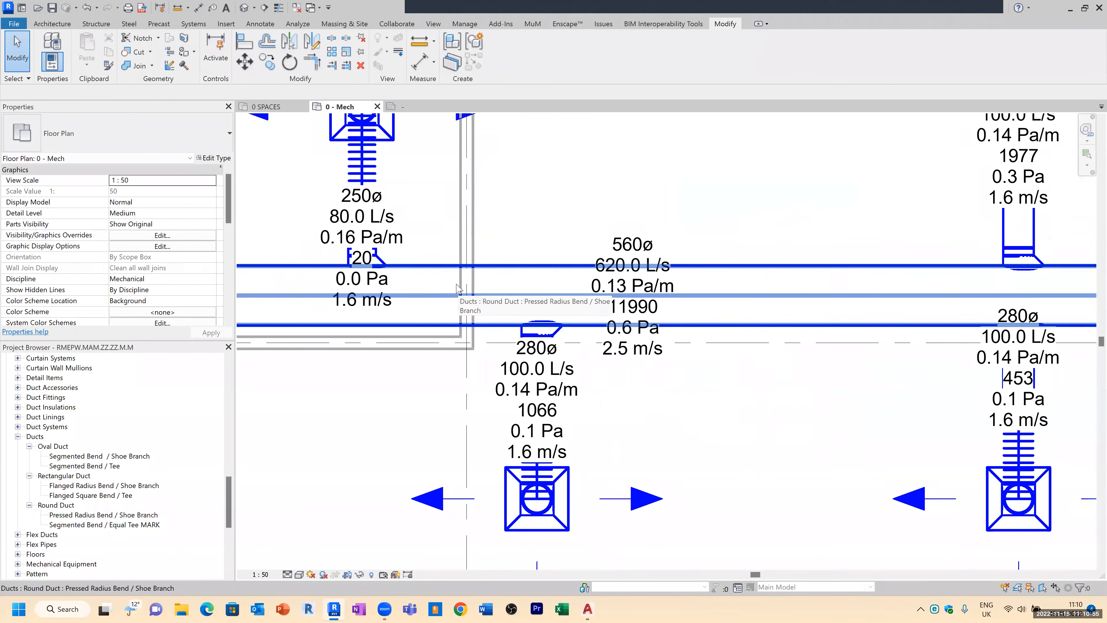
# Step: Reposition the duct size tags along the main duct so each sits clear of its branch duct
pyautogui.click(639, 353)
pyautogui.moveTo(633, 360); pyautogui.dragTo(710, 361)
pyautogui.click(653, 404)
pyautogui.click(576, 411)
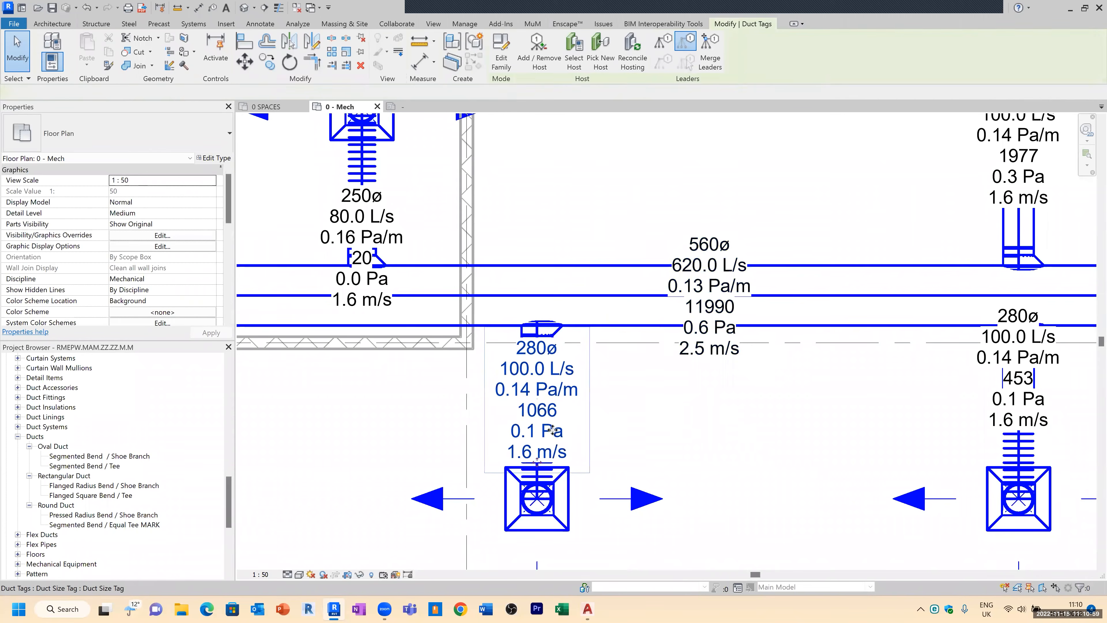
pyautogui.moveTo(438, 466); pyautogui.dragTo(347, 517)
pyautogui.press('Escape')
pyautogui.click(344, 464)
pyautogui.click(366, 527)
pyautogui.scroll(-1, 856, 500)
pyautogui.click(430, 454)
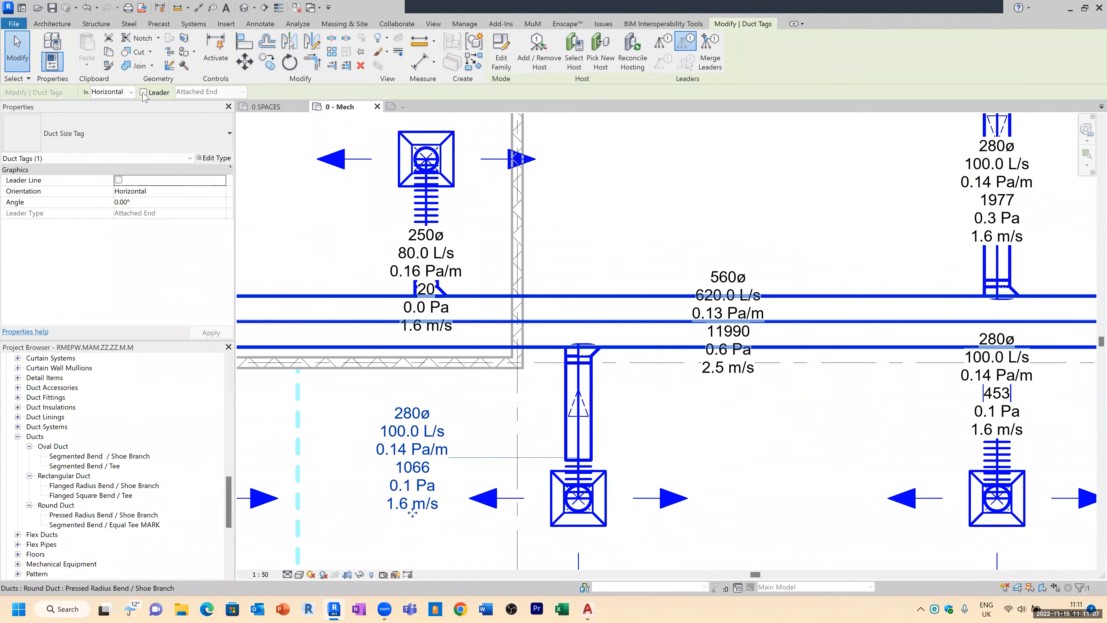
pyautogui.press('Escape')
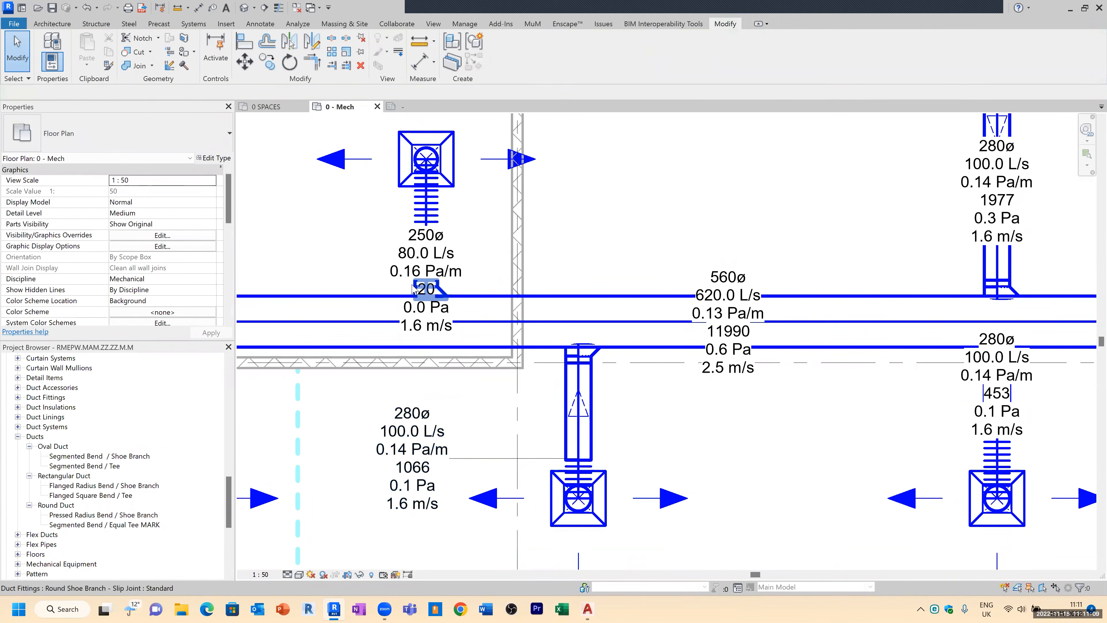
# Step: Move the Lounge branch tag and the riser duct tag to the left of their ducts
pyautogui.scroll(-2, 414, 289)
pyautogui.scroll(-1, 719, 415)
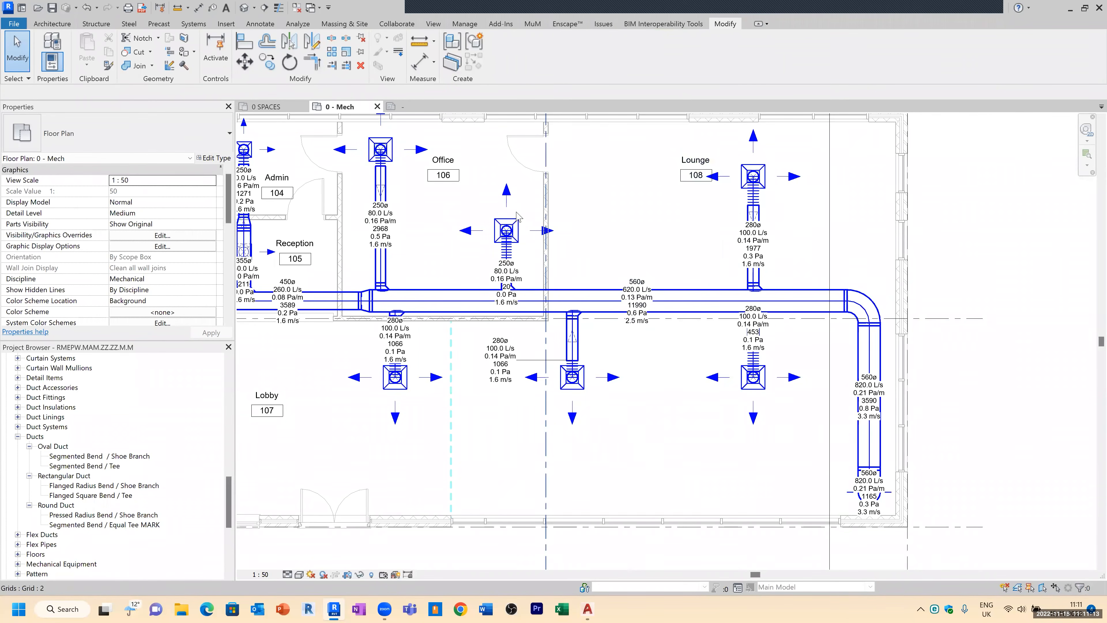
pyautogui.scroll(1, 613, 284)
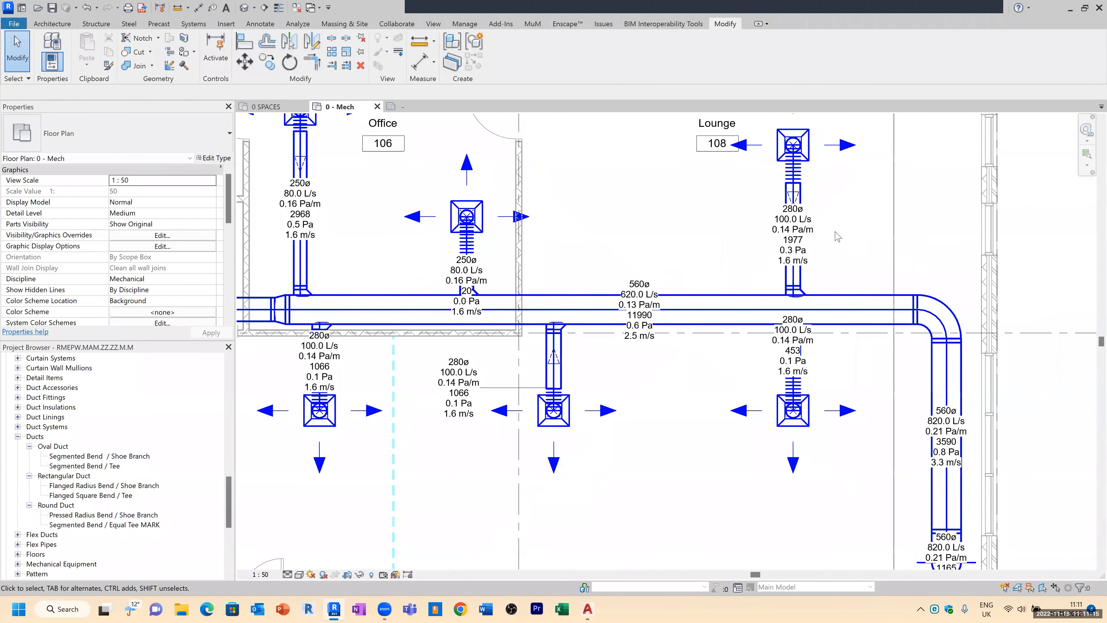
pyautogui.click(810, 238)
pyautogui.click(813, 240)
pyautogui.moveTo(787, 264); pyautogui.dragTo(739, 270)
pyautogui.click(865, 390)
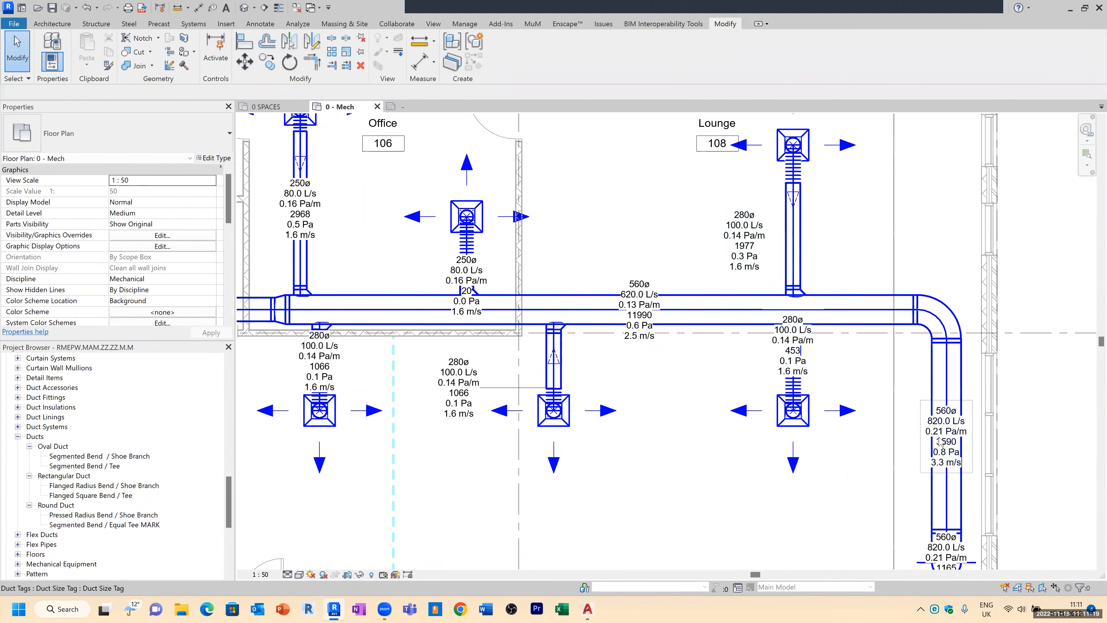
pyautogui.click(969, 440)
pyautogui.moveTo(947, 468); pyautogui.dragTo(897, 474)
pyautogui.click(874, 483)
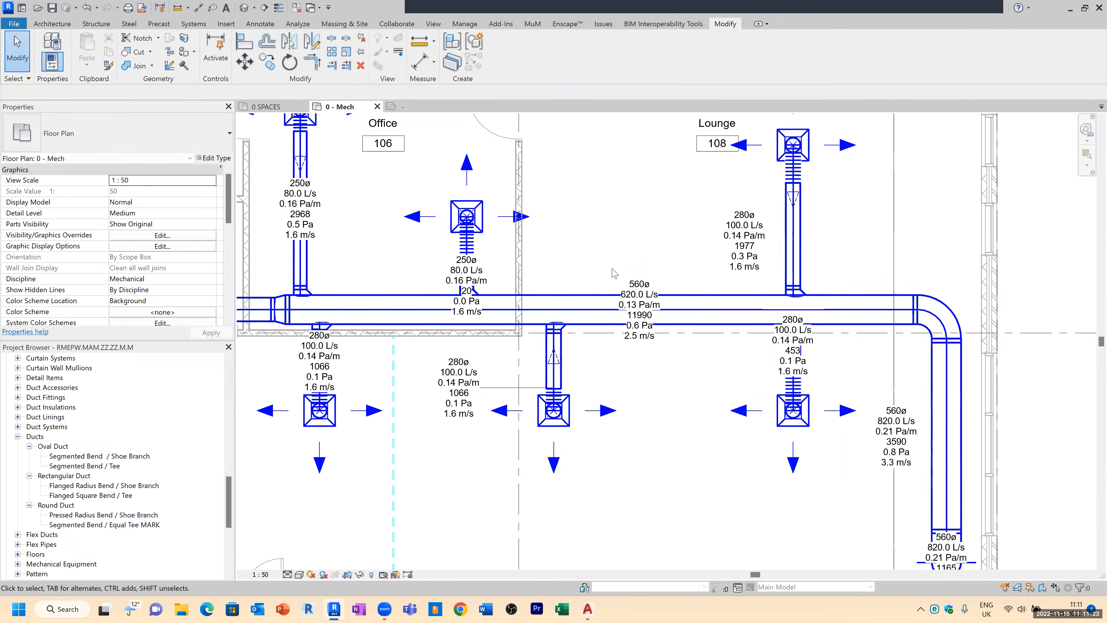
# Step: Duplicate the 0 - Mech floor plan with detailing
pyautogui.scroll(-2, 612, 275)
pyautogui.scroll(-1, 635, 243)
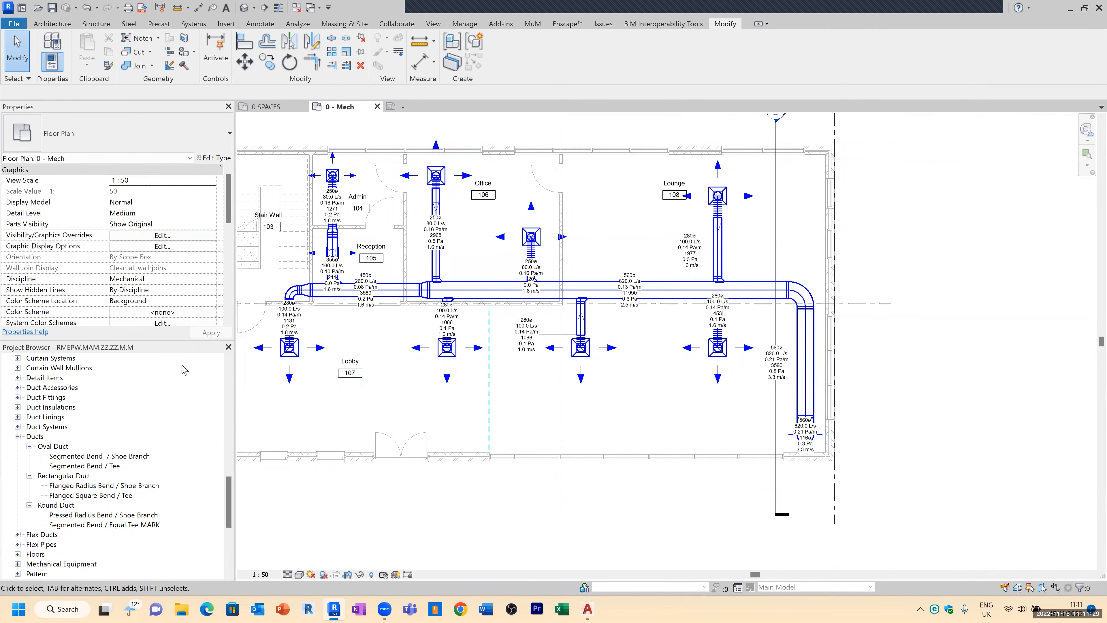
pyautogui.moveTo(228, 488); pyautogui.dragTo(231, 356)
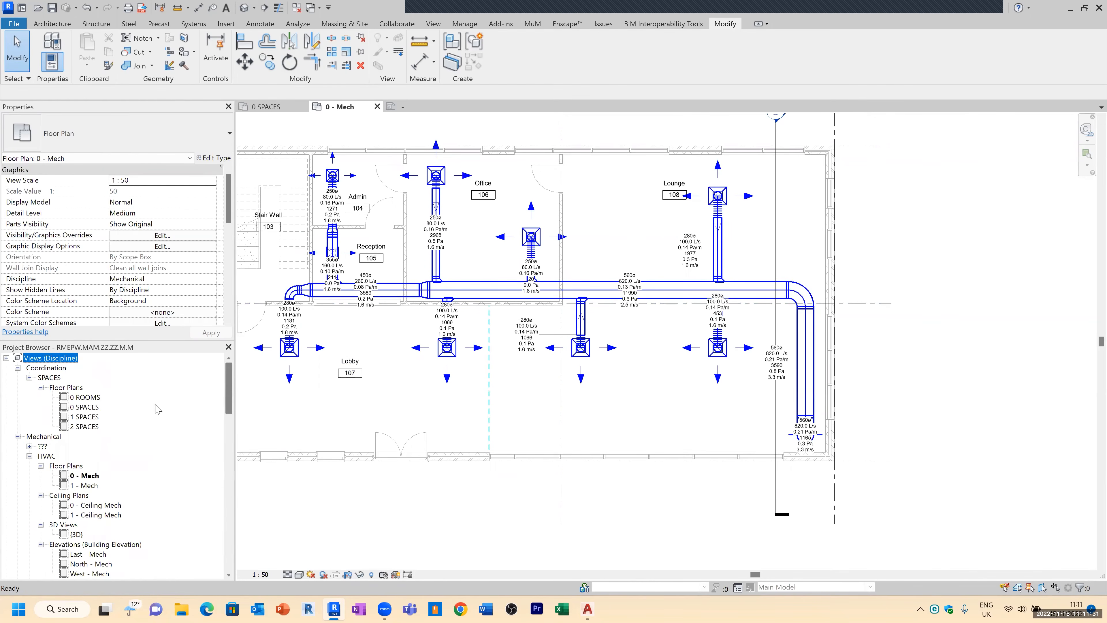
pyautogui.rightClick(89, 476)
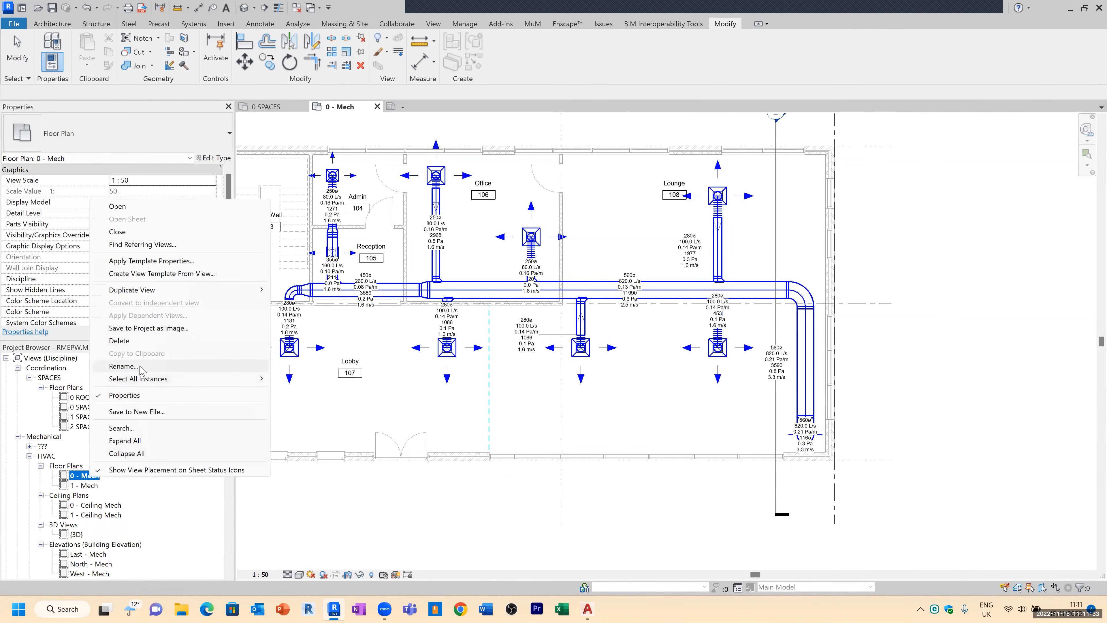
pyautogui.moveTo(183, 290)
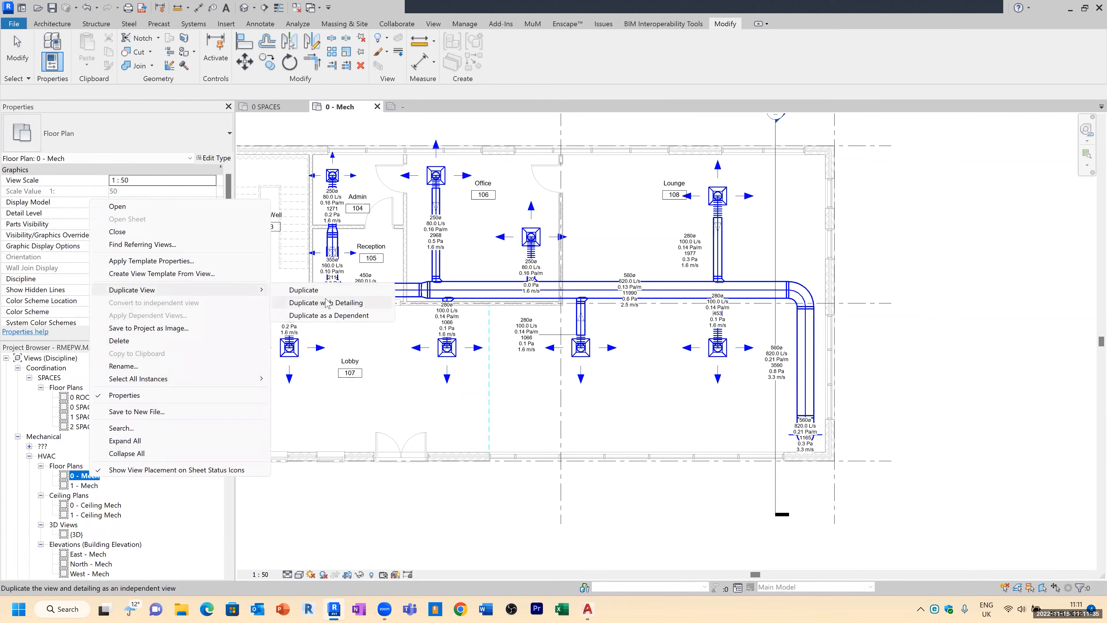
pyautogui.click(333, 304)
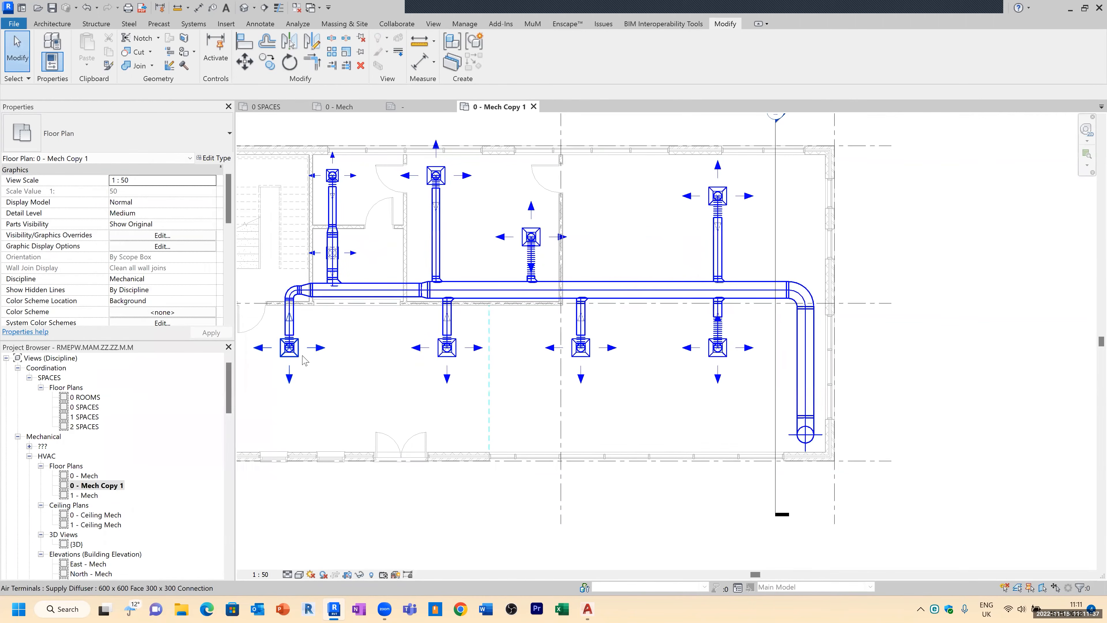
# Step: Rename the duplicated view as 0 - Mech VELOCITY
pyautogui.rightClick(105, 485)
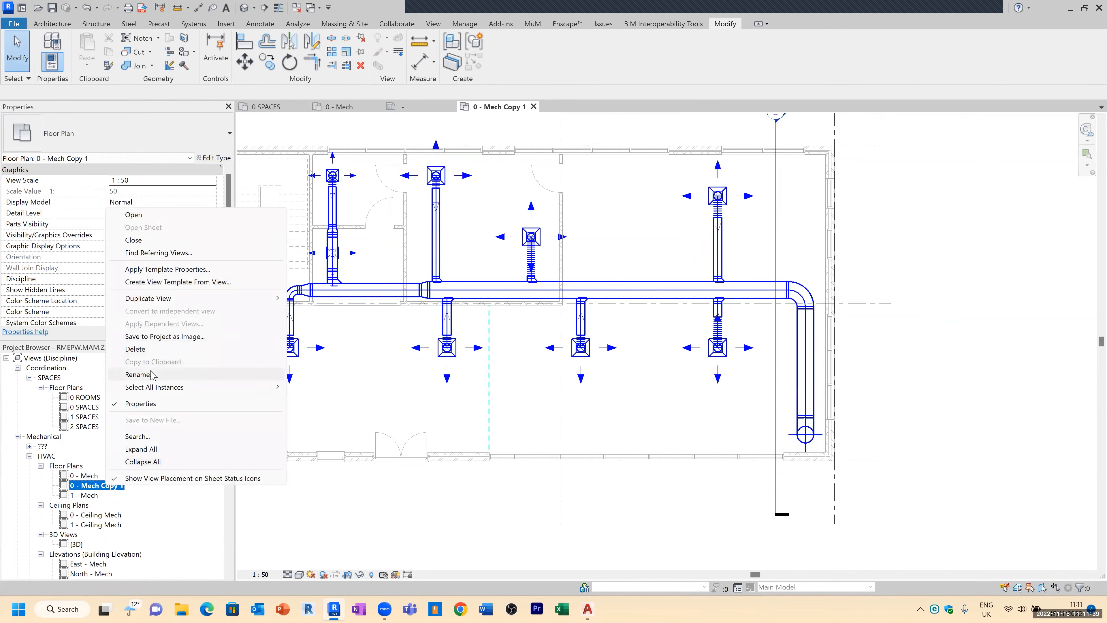
pyautogui.click(140, 374)
pyautogui.moveTo(101, 485); pyautogui.dragTo(149, 489)
pyautogui.write('ch VELOCITY')
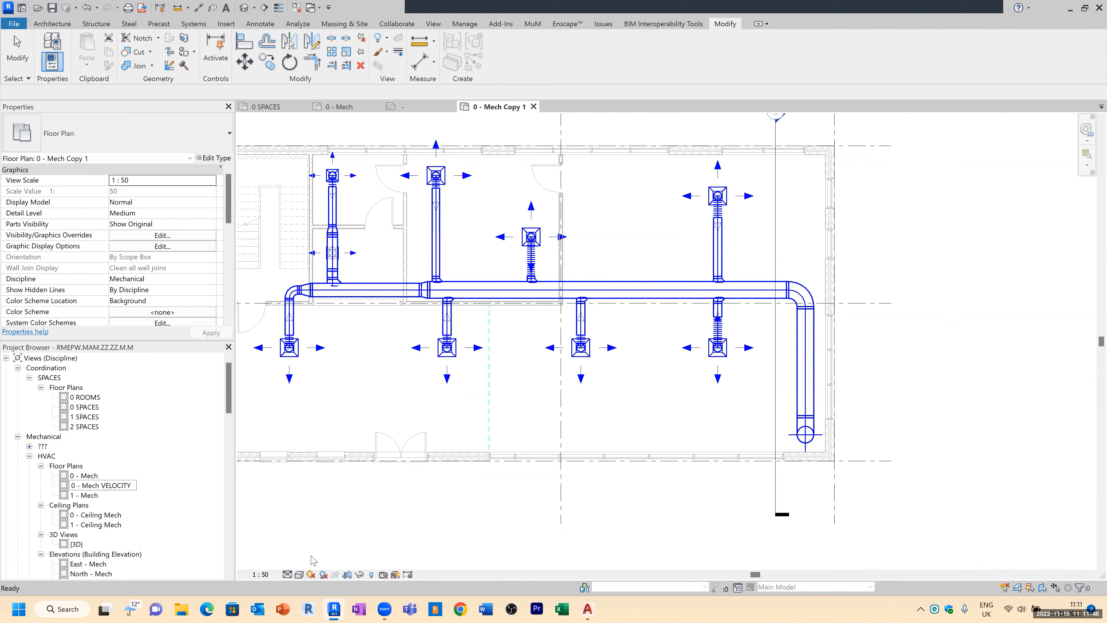
pyautogui.press('Return')
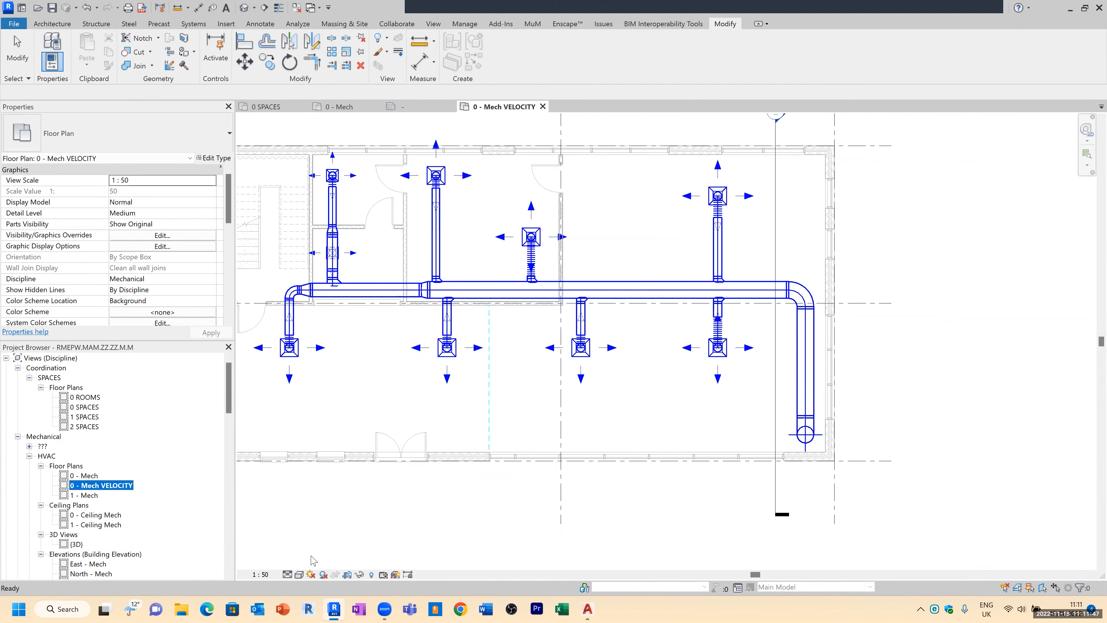
# Step: Duplicate the 0 - Mech VELOCITY view with detailing and rename the copy 0 - Mech VOLUME
pyautogui.rightClick(112, 487)
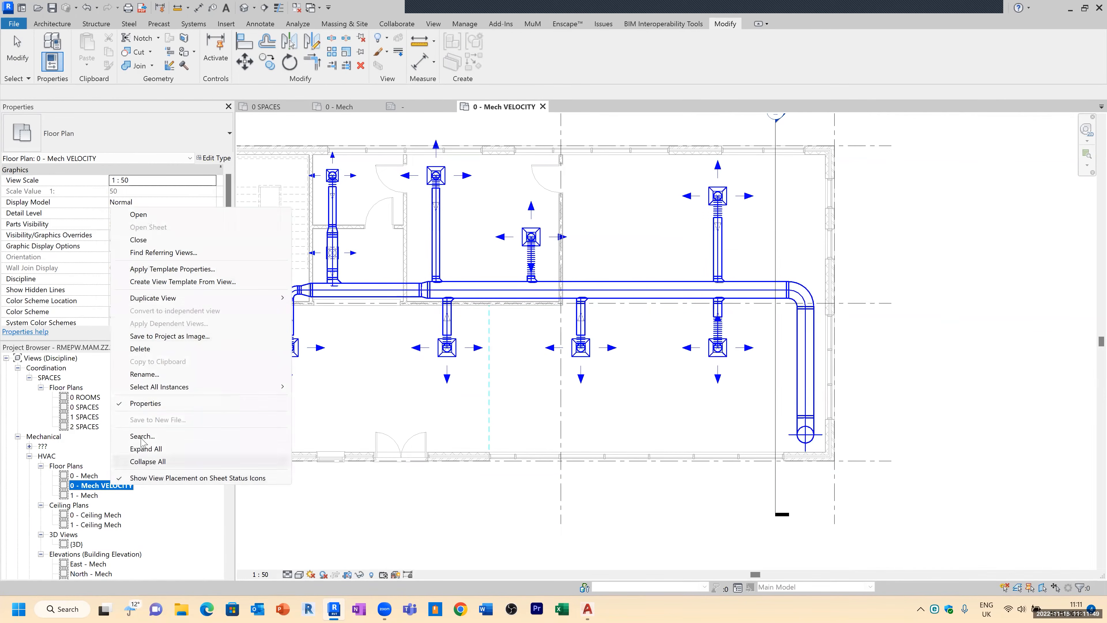
pyautogui.moveTo(162, 299)
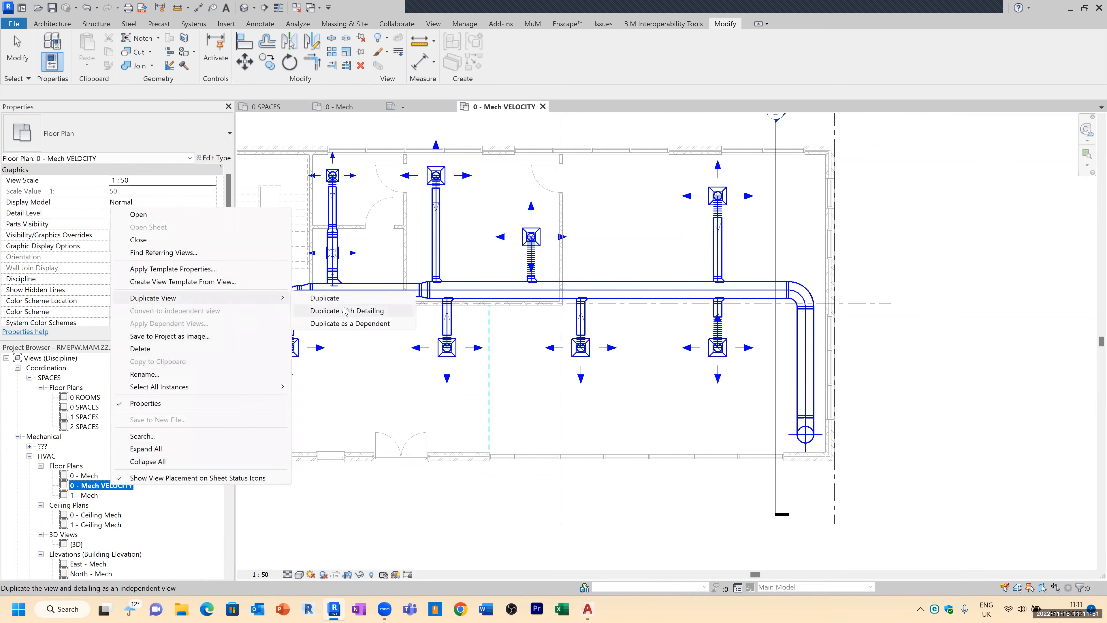
pyautogui.click(345, 311)
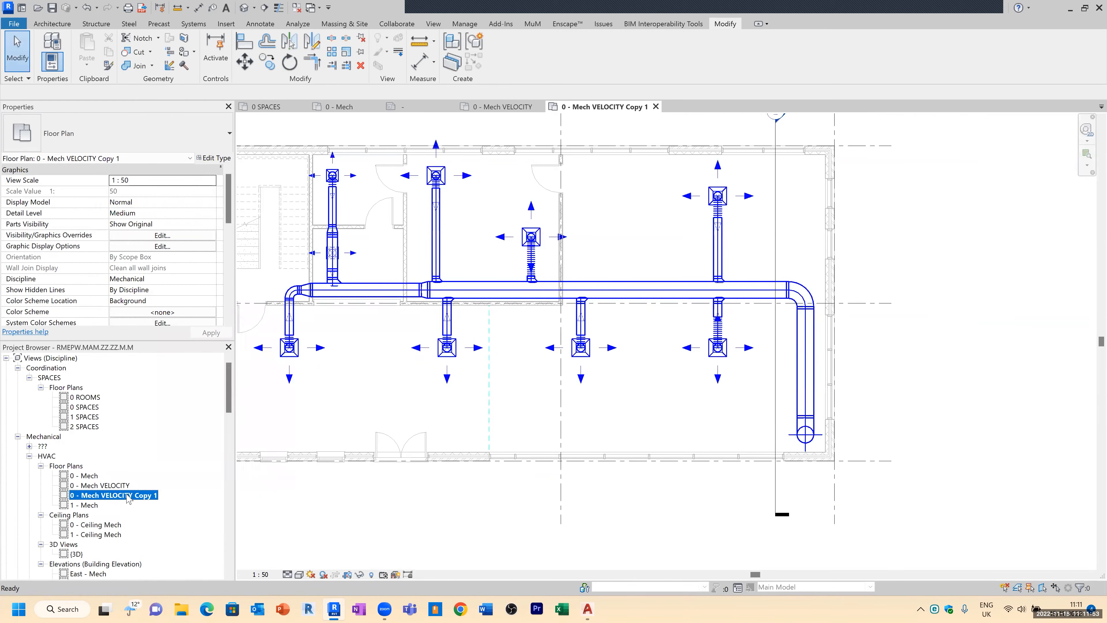
pyautogui.rightClick(121, 492)
pyautogui.click(139, 383)
pyautogui.moveTo(105, 495); pyautogui.dragTo(209, 496)
pyautogui.press('BackSpace')
pyautogui.press('BackSpace')
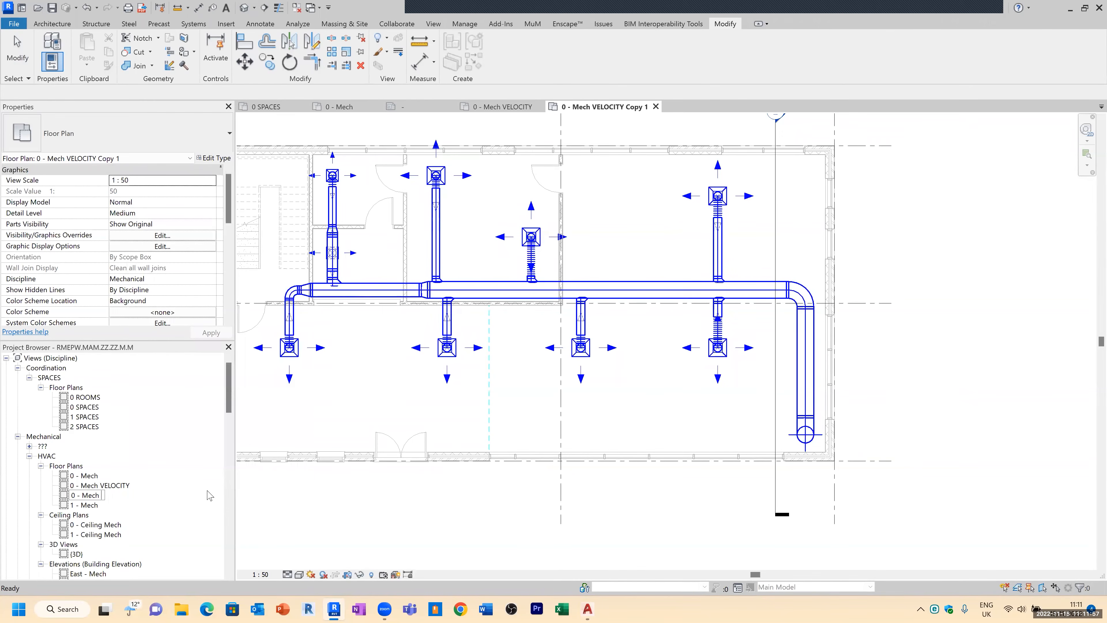
pyautogui.write('VOLUME')
pyautogui.press('Return')
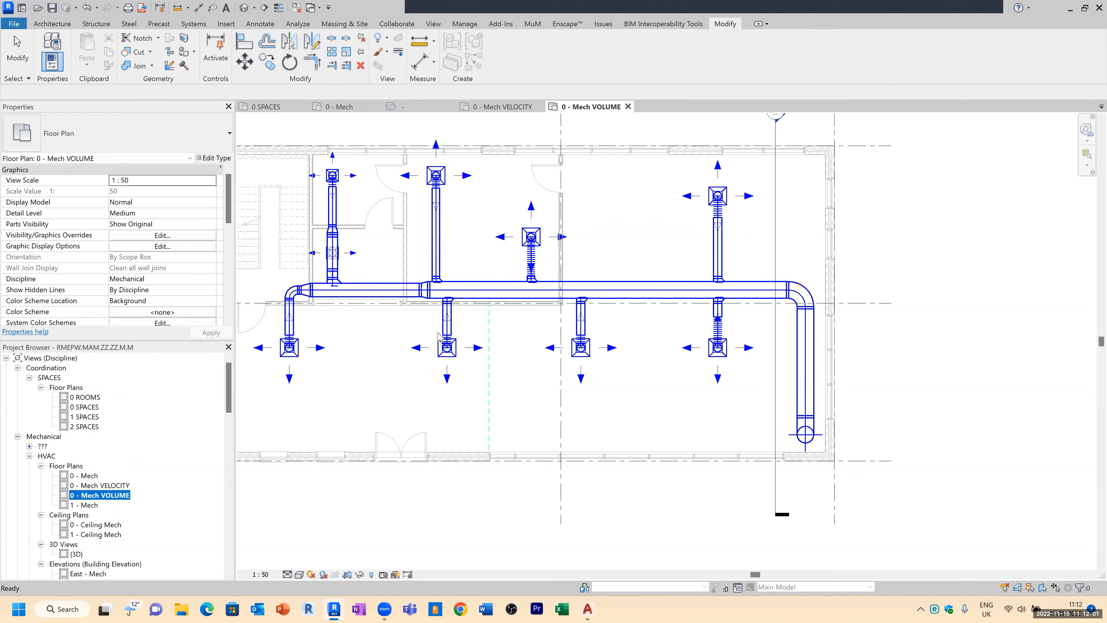
# Step: Place a duct colour fill legend below the plan using the Duct Colour Fill - Flow scheme
pyautogui.click(560, 269)
pyautogui.moveTo(634, 269); pyautogui.dragTo(694, 307, button='middle')
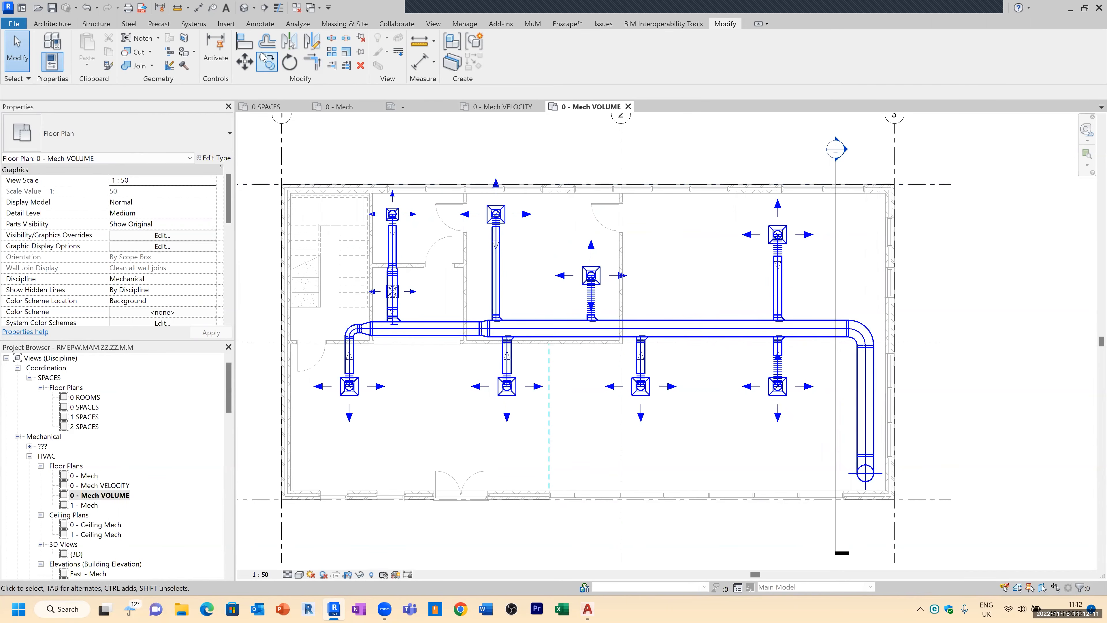
pyautogui.click(264, 27)
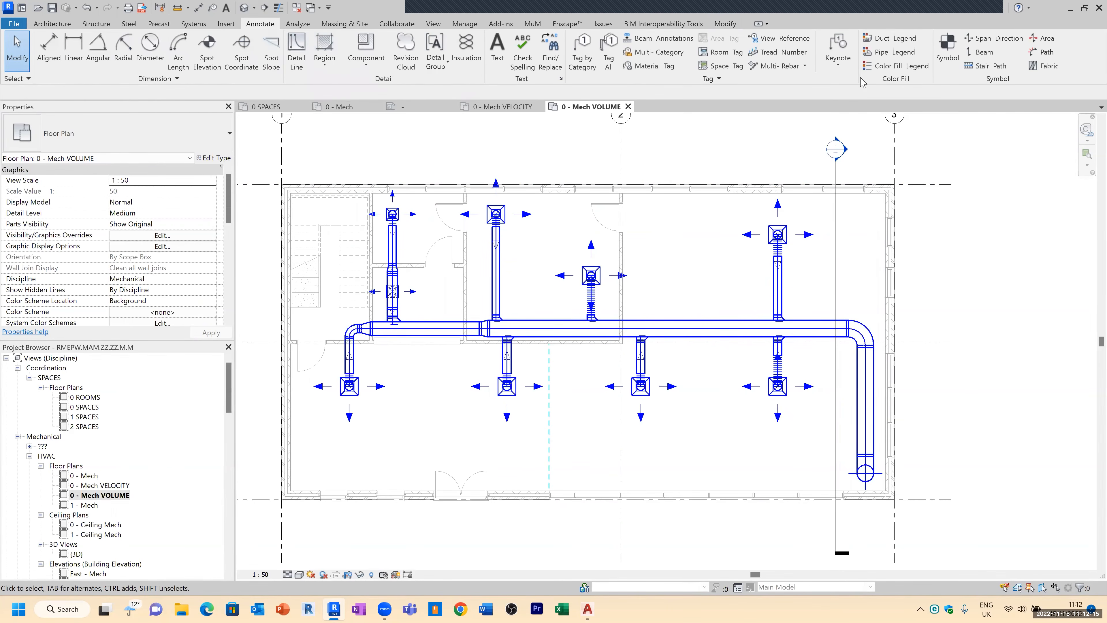
pyautogui.click(895, 40)
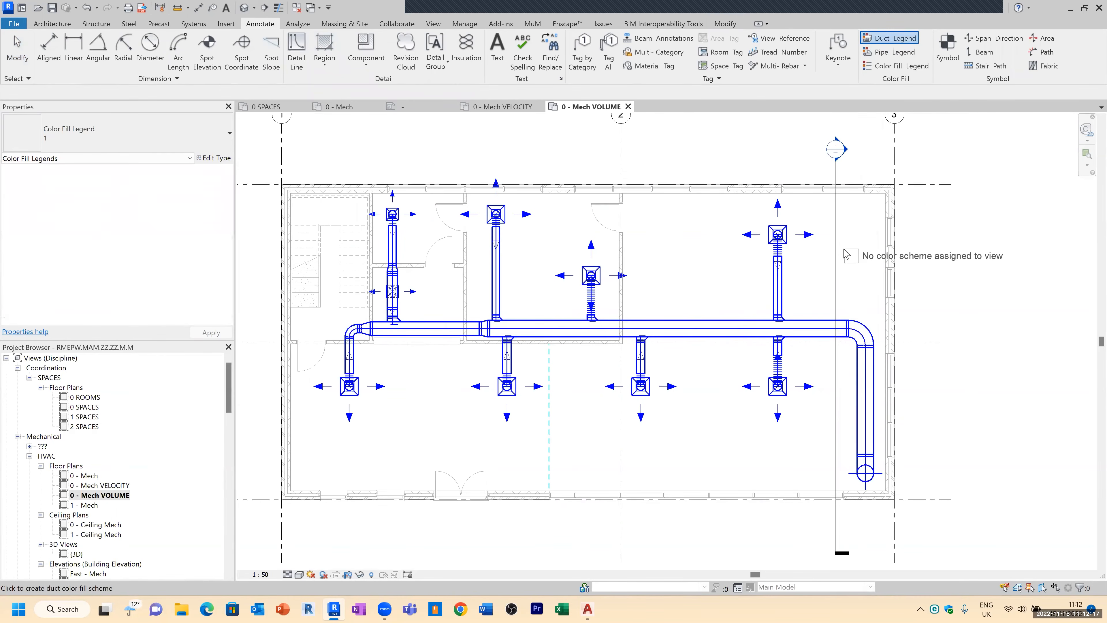
pyautogui.scroll(-3, 904, 272)
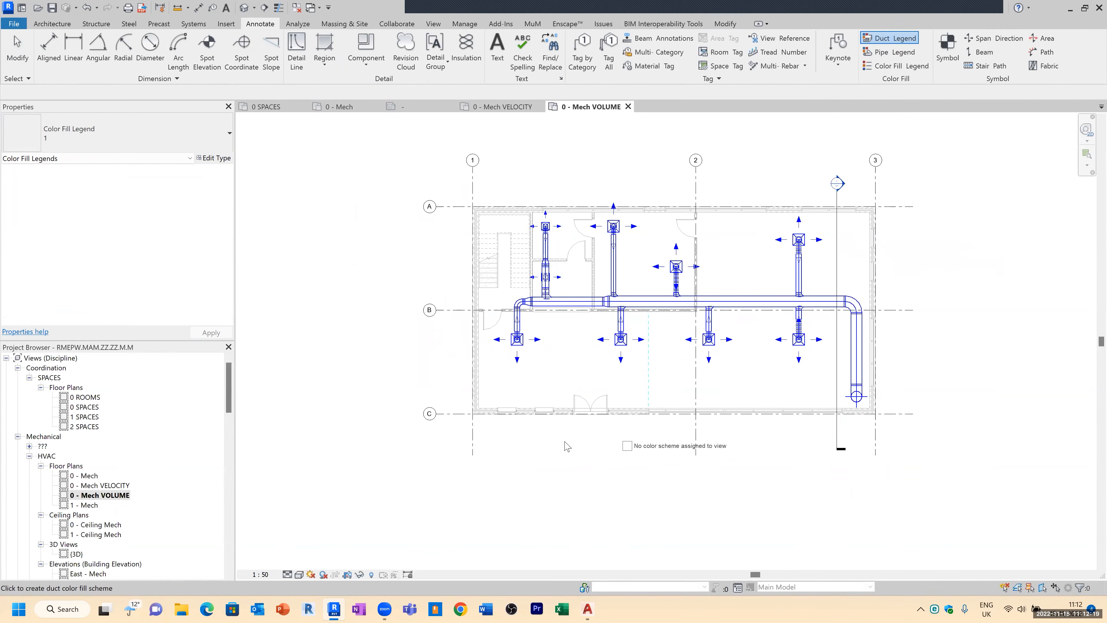
pyautogui.click(550, 474)
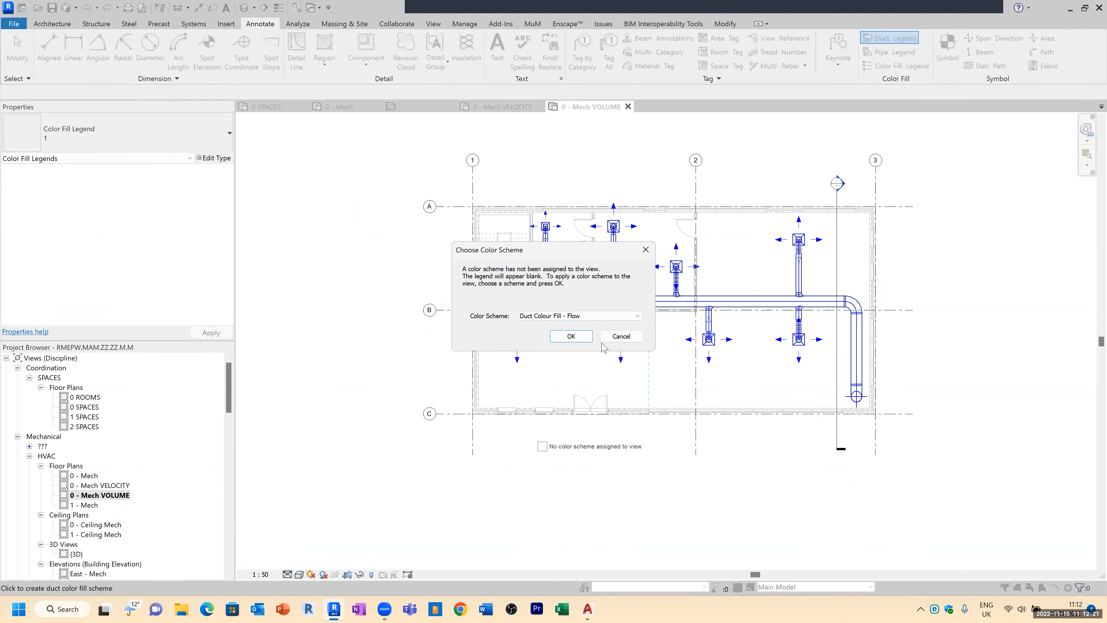
pyautogui.click(598, 317)
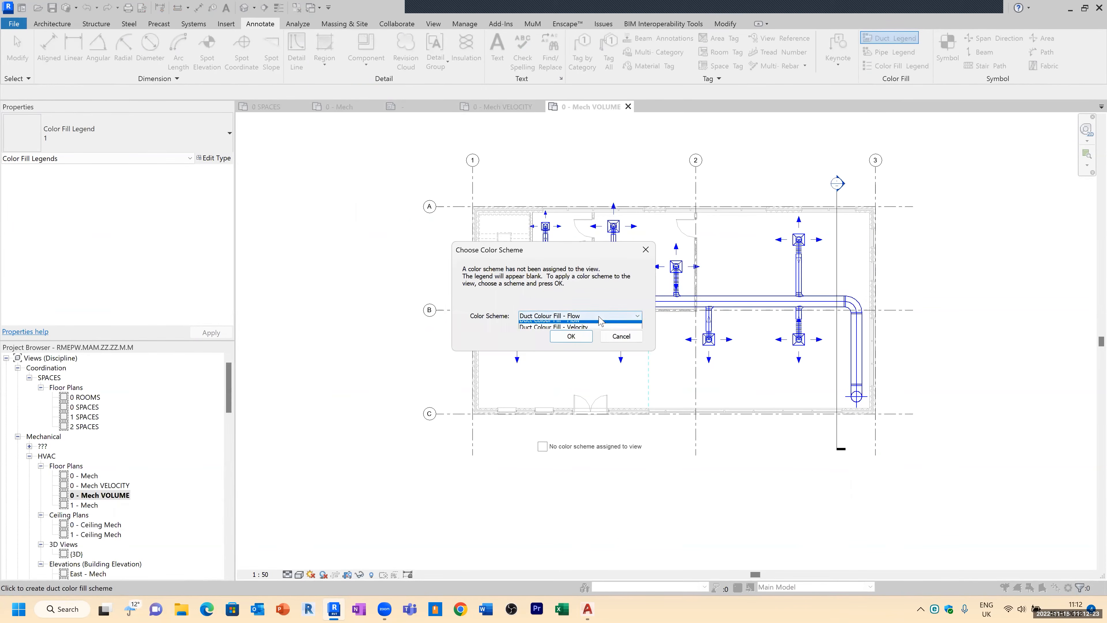
pyautogui.click(599, 317)
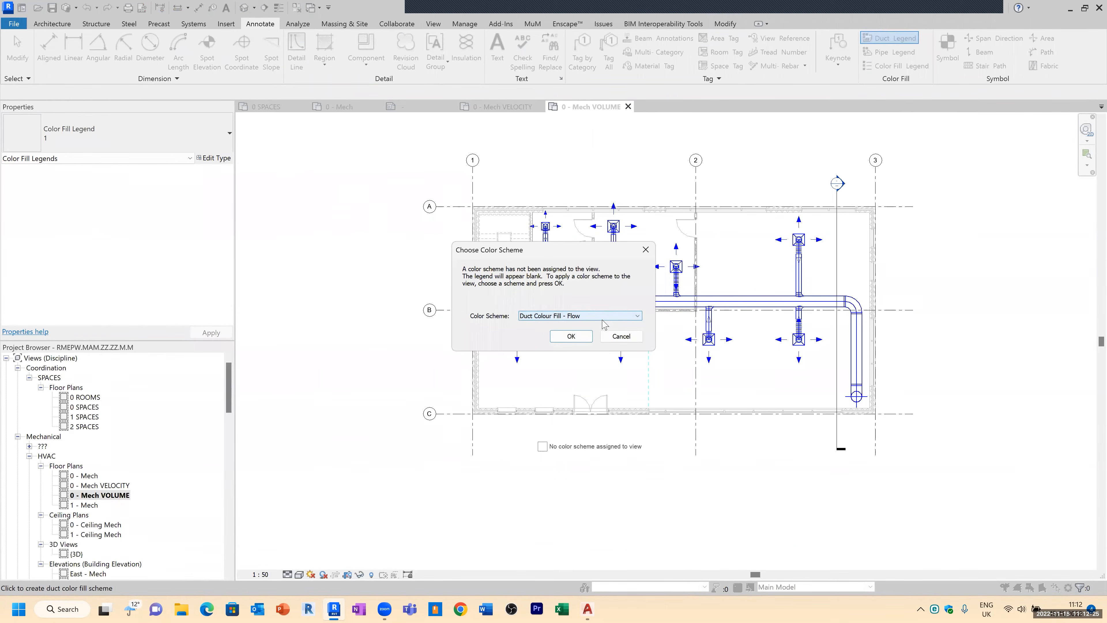
pyautogui.click(573, 338)
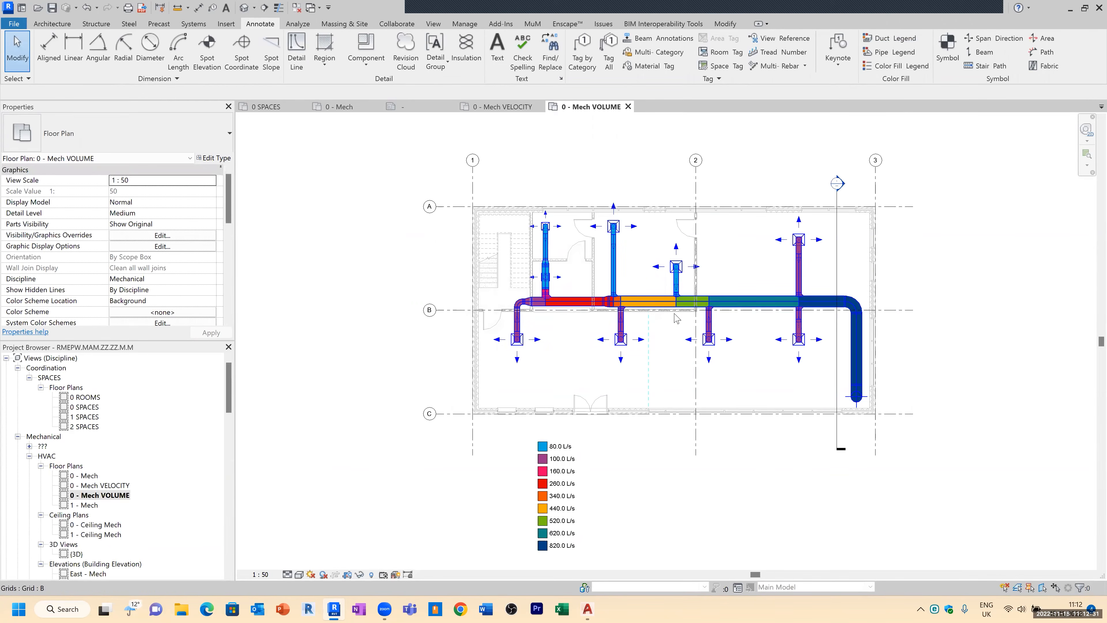
# Step: Move the flow colour fill legend to the right side of the plan
pyautogui.scroll(2, 551, 565)
pyautogui.scroll(1, 551, 565)
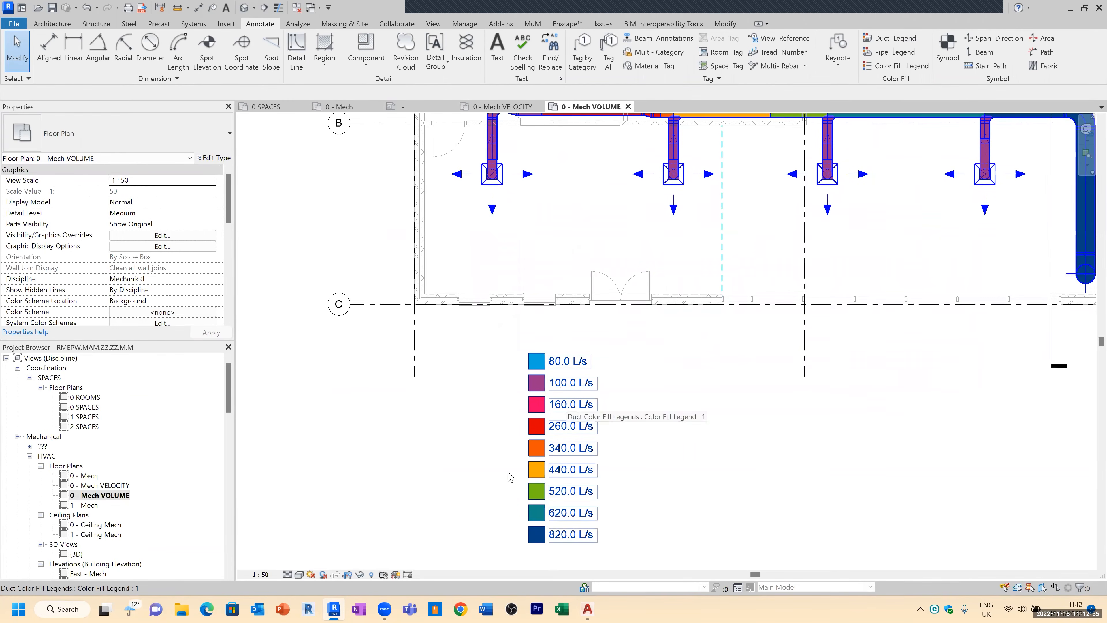
pyautogui.scroll(-3, 553, 506)
pyautogui.click(547, 478)
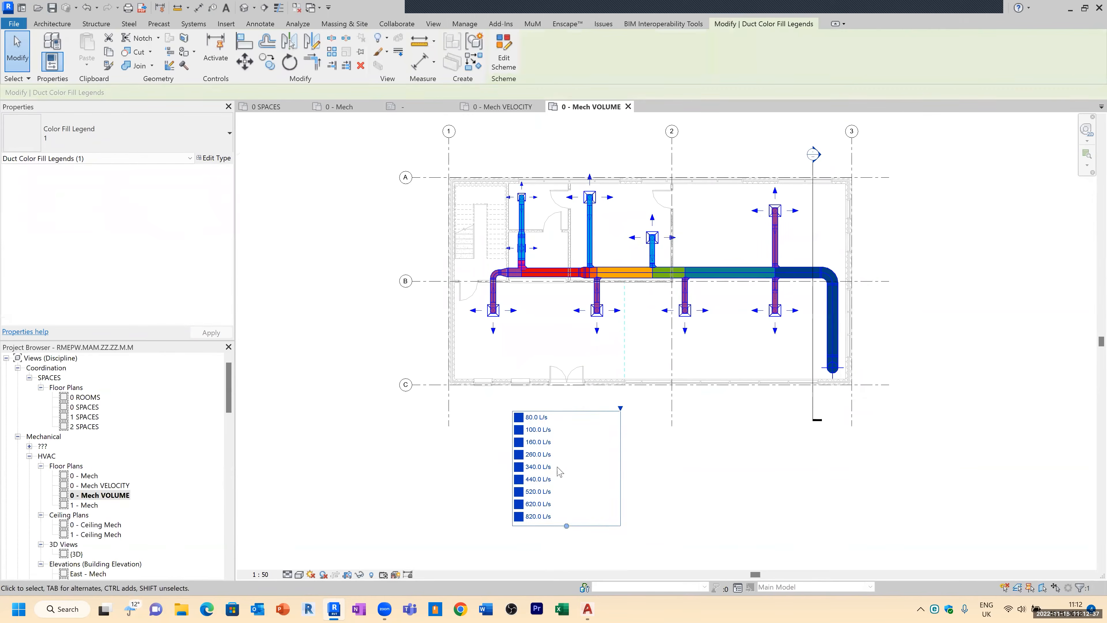
pyautogui.moveTo(534, 468)
pyautogui.mouseDown()
pyautogui.moveTo(790, 316)
pyautogui.moveTo(895, 275)
pyautogui.mouseUp()
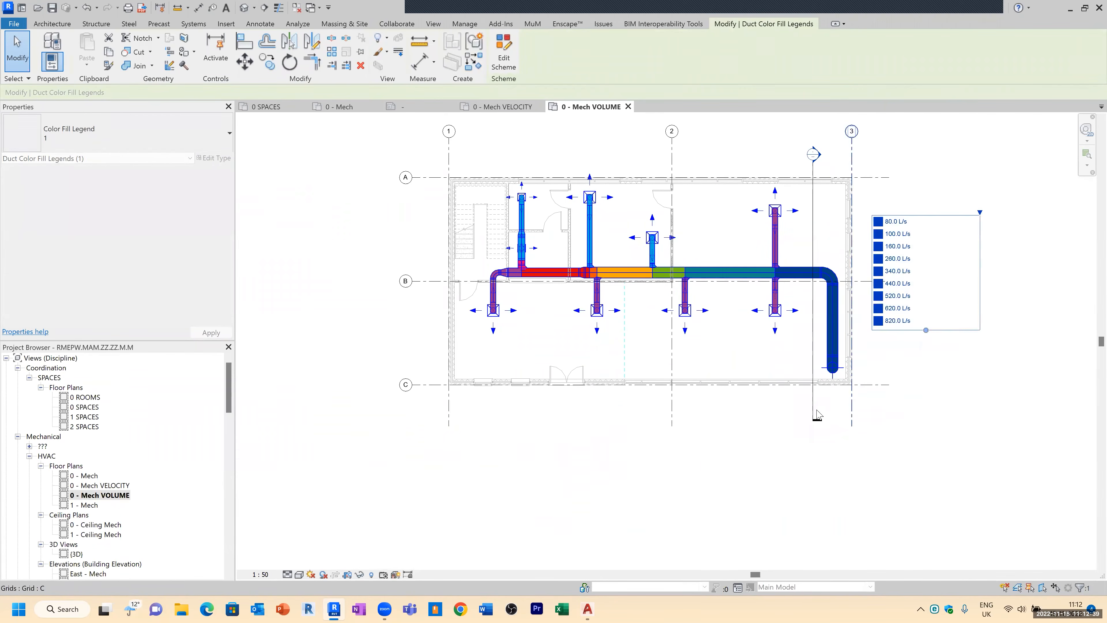
pyautogui.click(754, 448)
pyautogui.moveTo(734, 419); pyautogui.dragTo(711, 434, button='middle')
pyautogui.scroll(4, 867, 251)
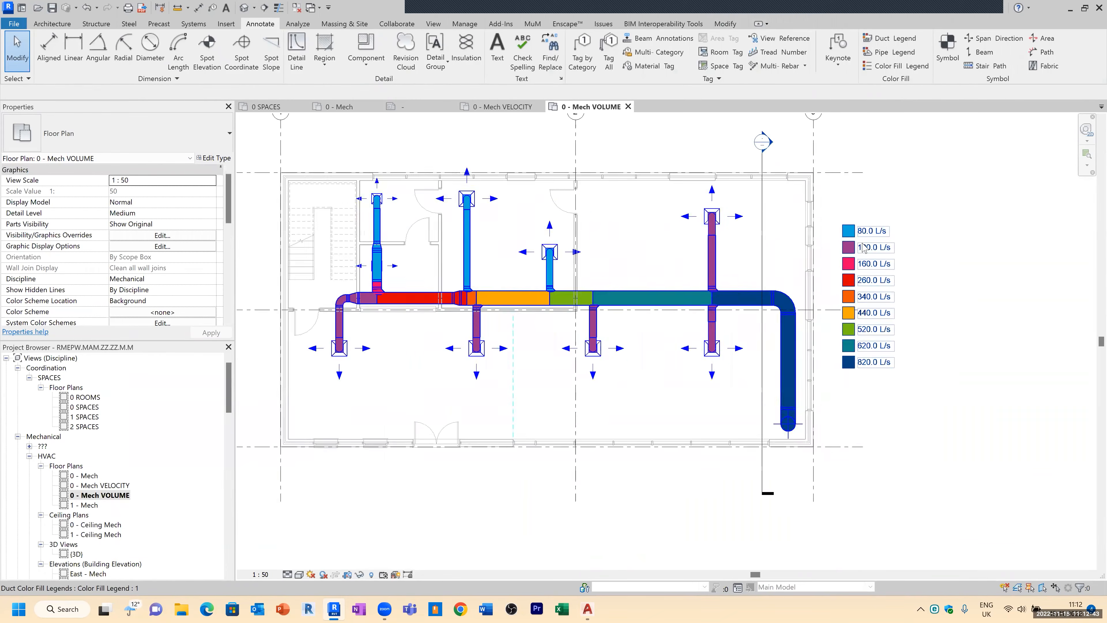
pyautogui.moveTo(519, 245); pyautogui.dragTo(688, 255, button='middle')
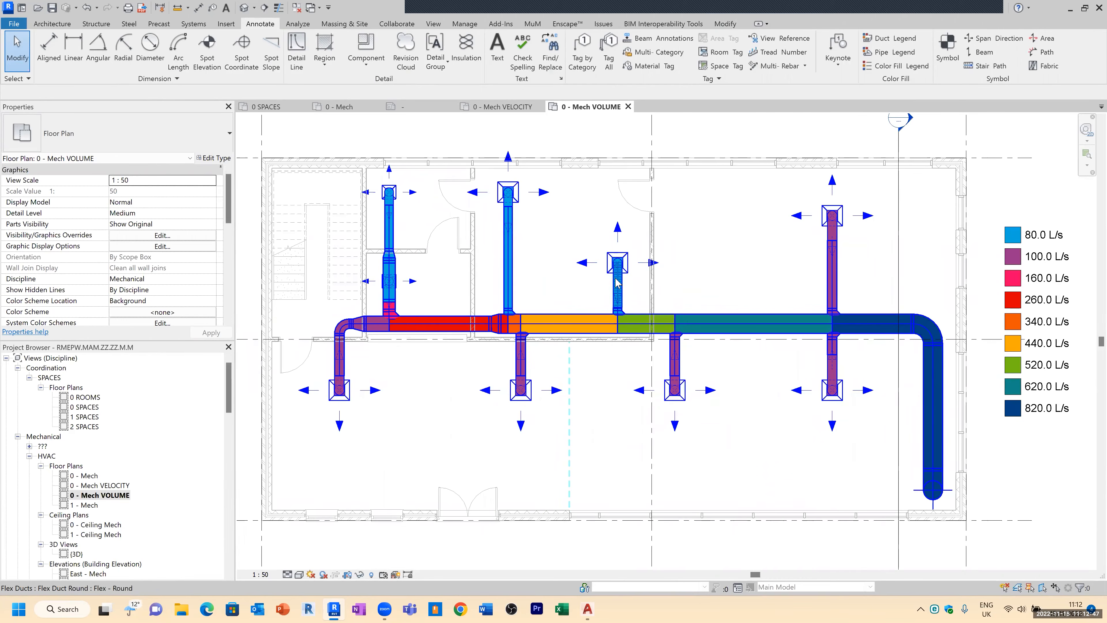
pyautogui.scroll(-1, 430, 354)
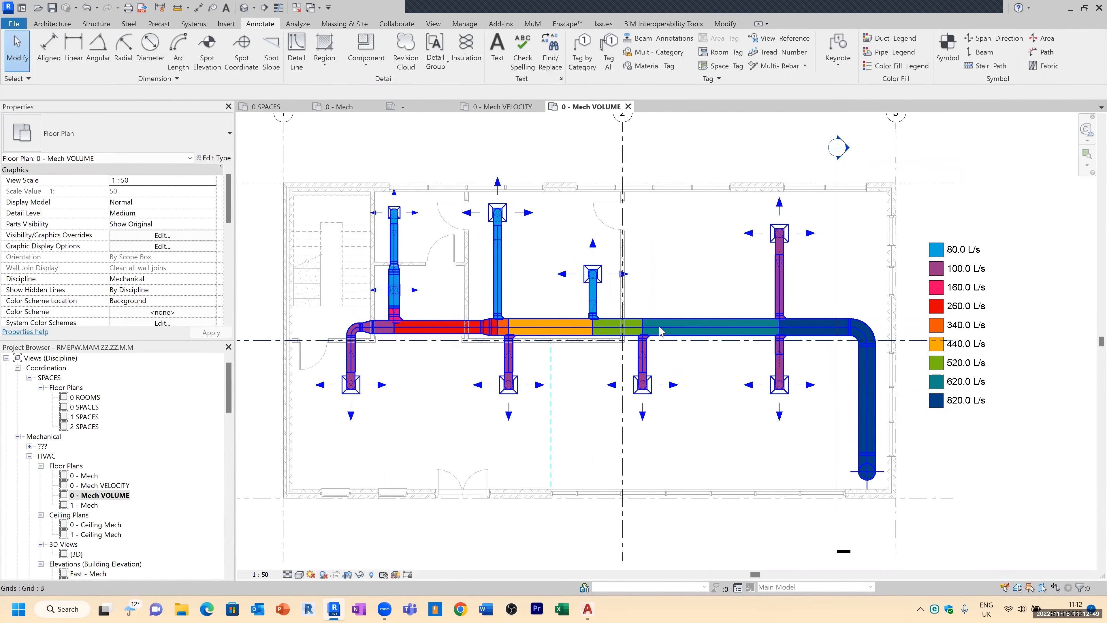
# Step: Open the 0 - Mech VELOCITY view and place a duct colour fill legend using the Duct Colour Fill - Velocity scheme
pyautogui.doubleClick(121, 485)
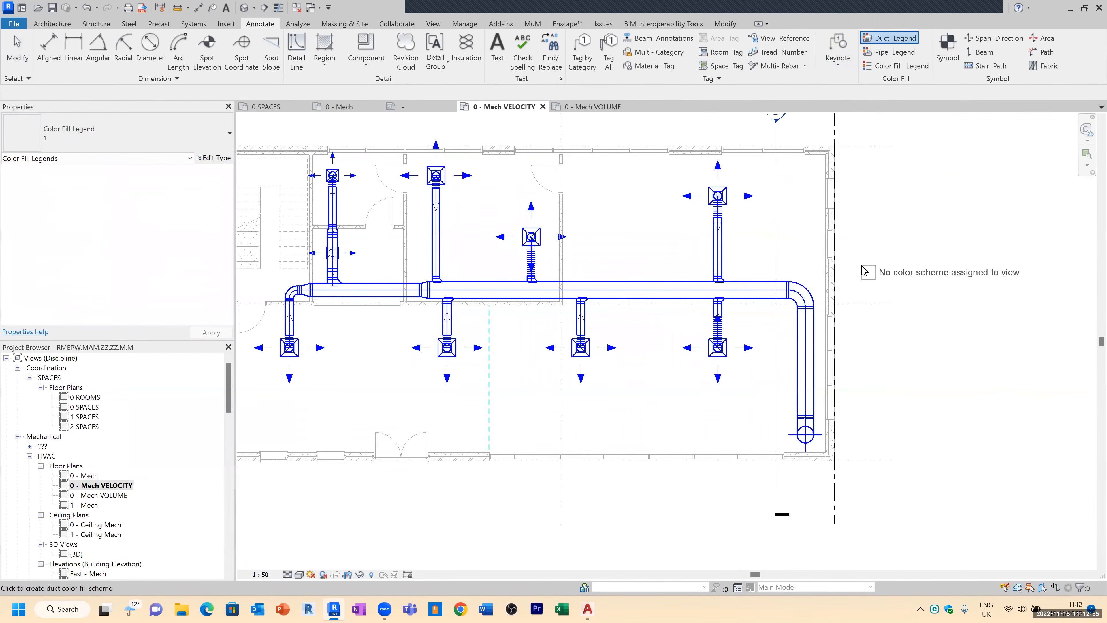
pyautogui.click(878, 243)
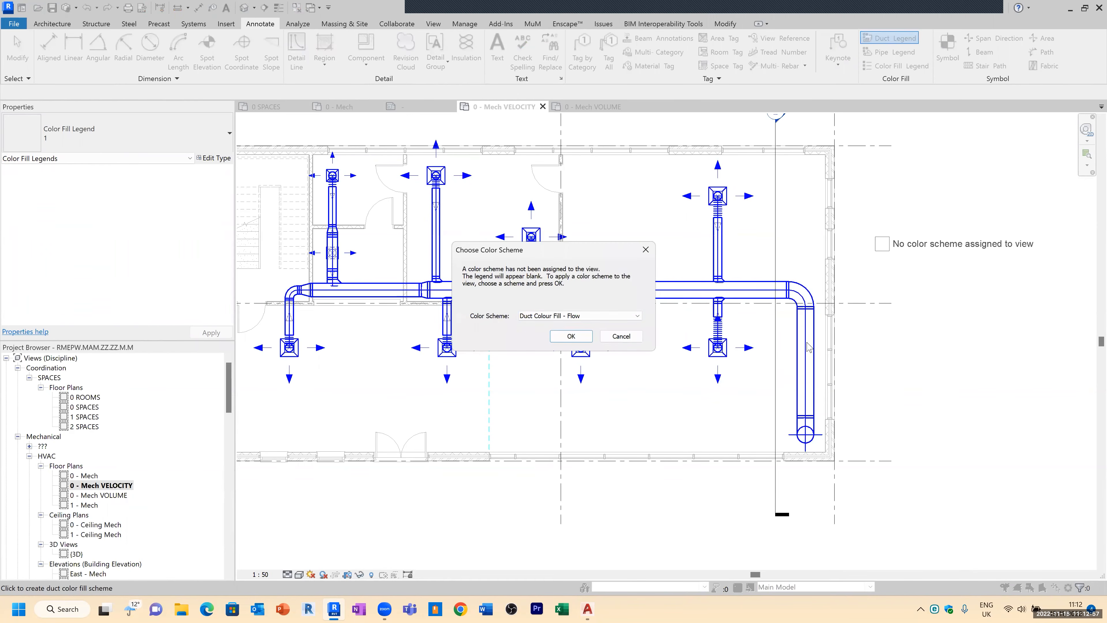
pyautogui.click(637, 316)
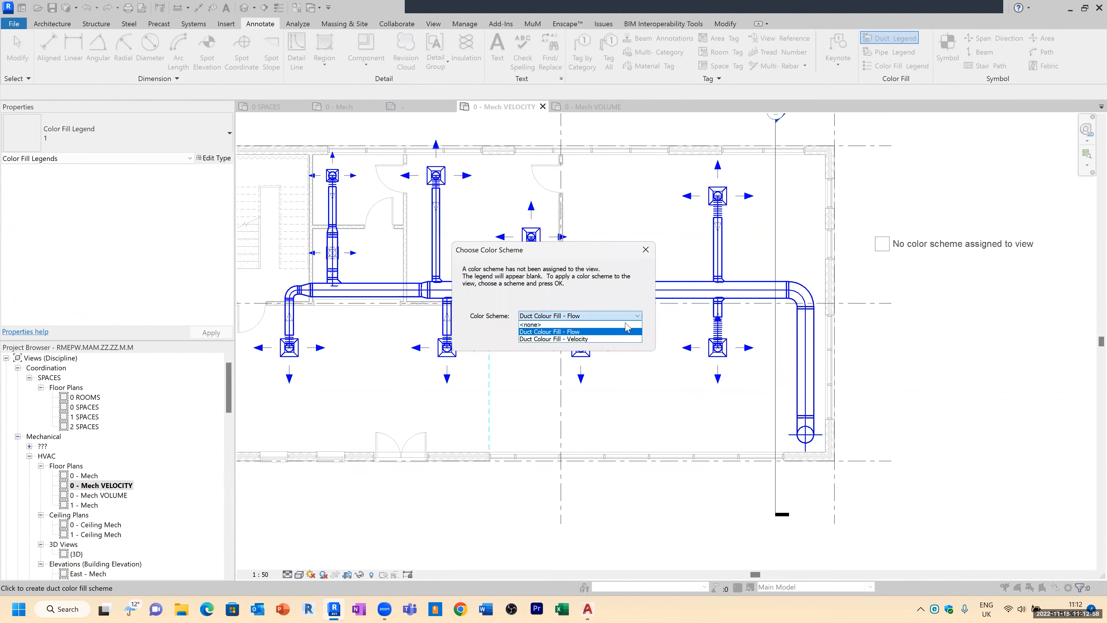
pyautogui.click(593, 340)
pyautogui.click(579, 338)
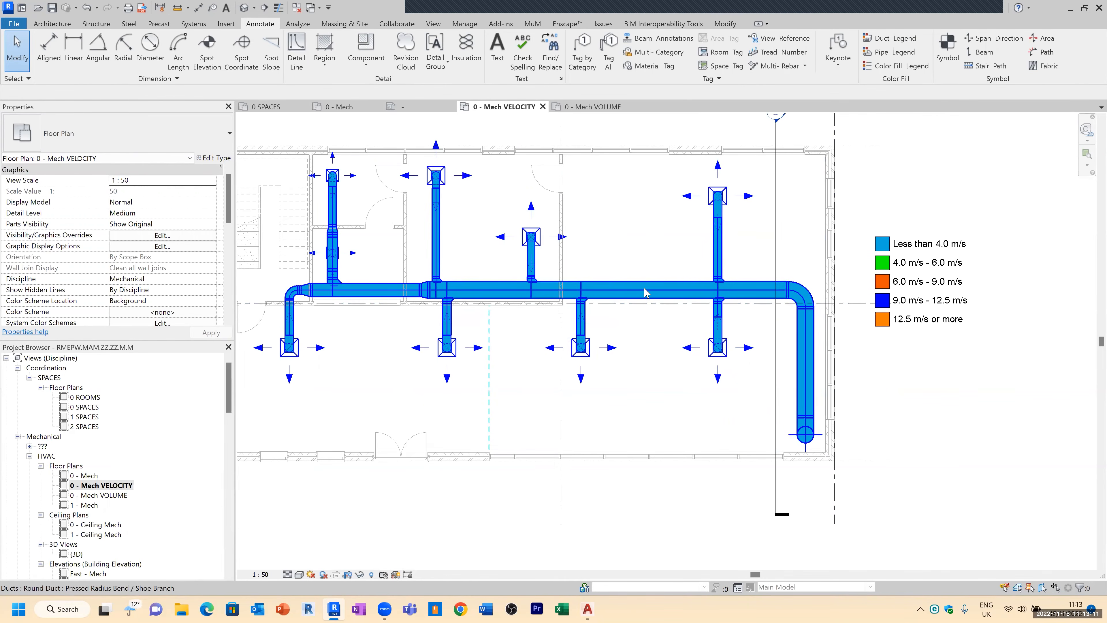
# Step: Edit the velocity legend's colour scheme and add five new lower velocity ranges at the top of the table
pyautogui.click(900, 244)
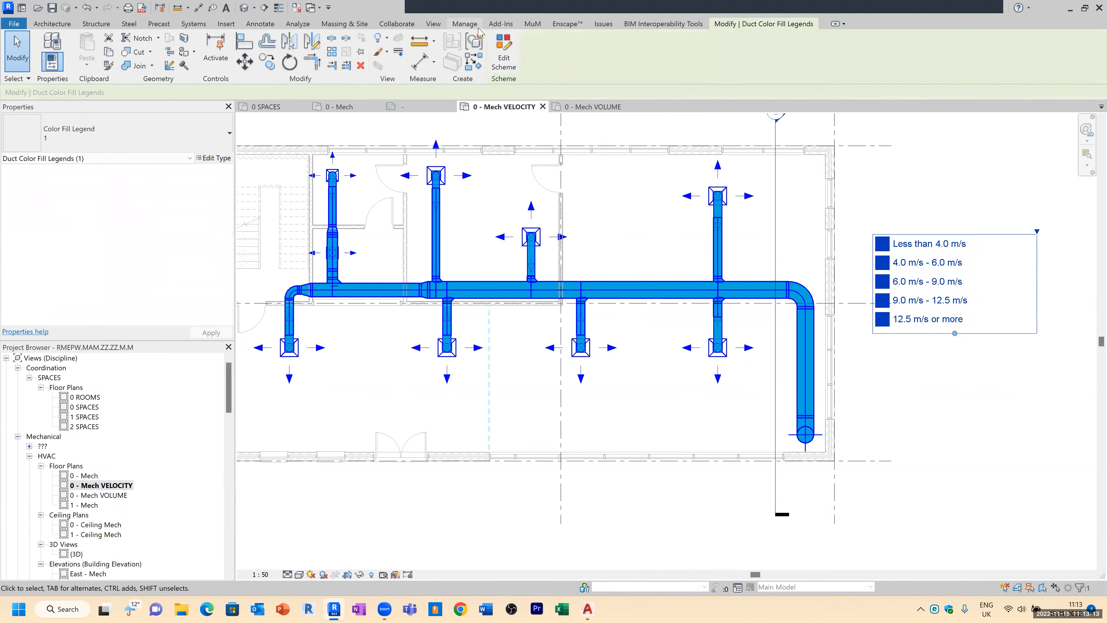
pyautogui.click(503, 52)
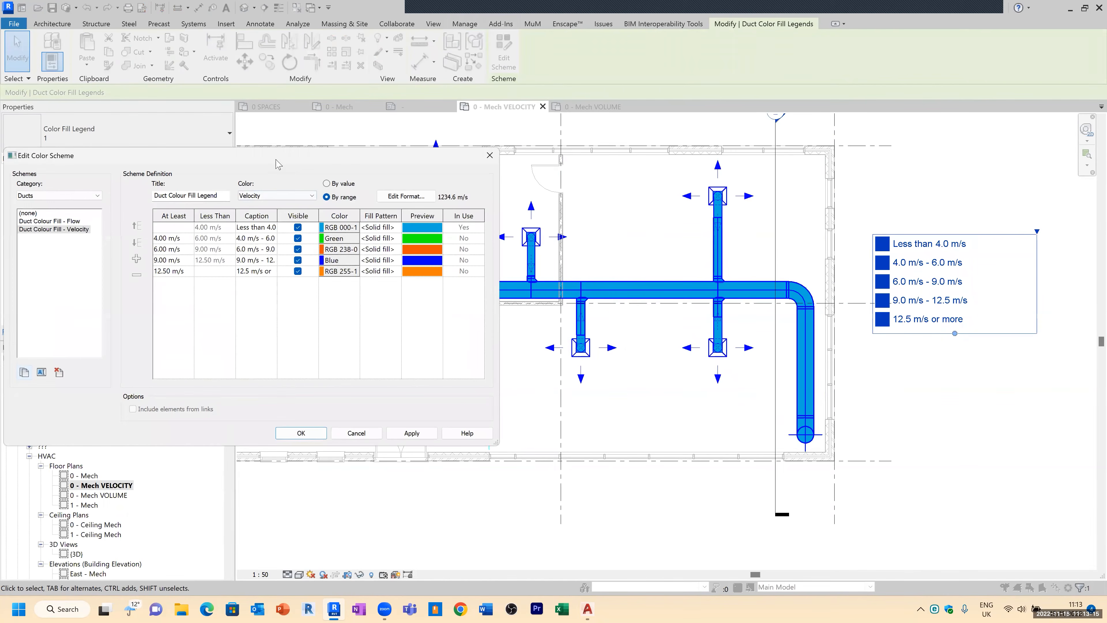
pyautogui.moveTo(276, 163); pyautogui.dragTo(433, 160)
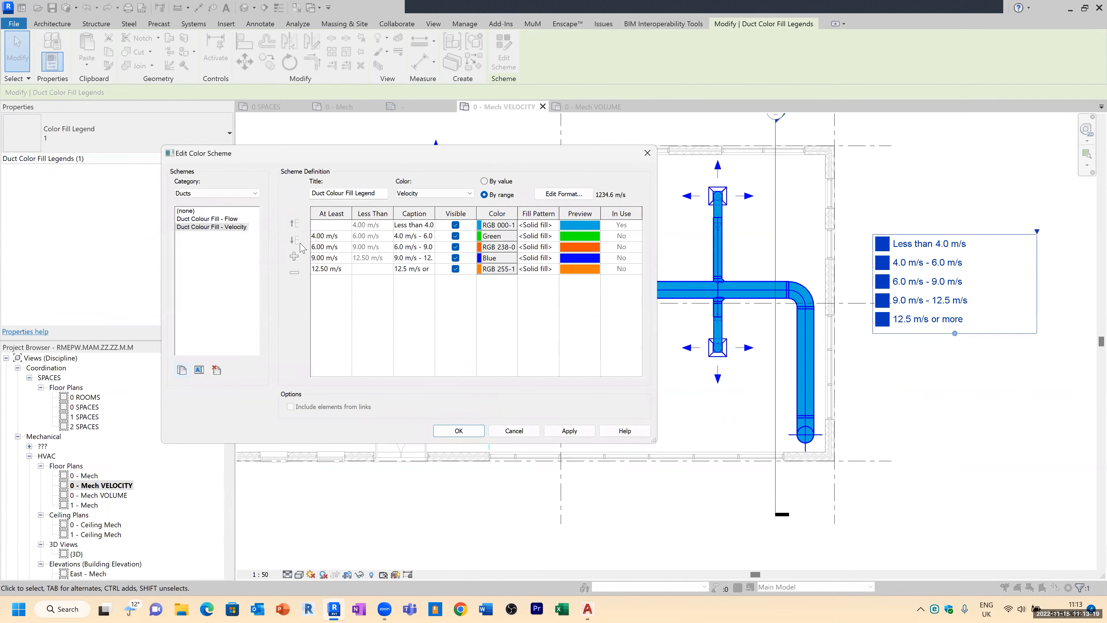
pyautogui.click(254, 239)
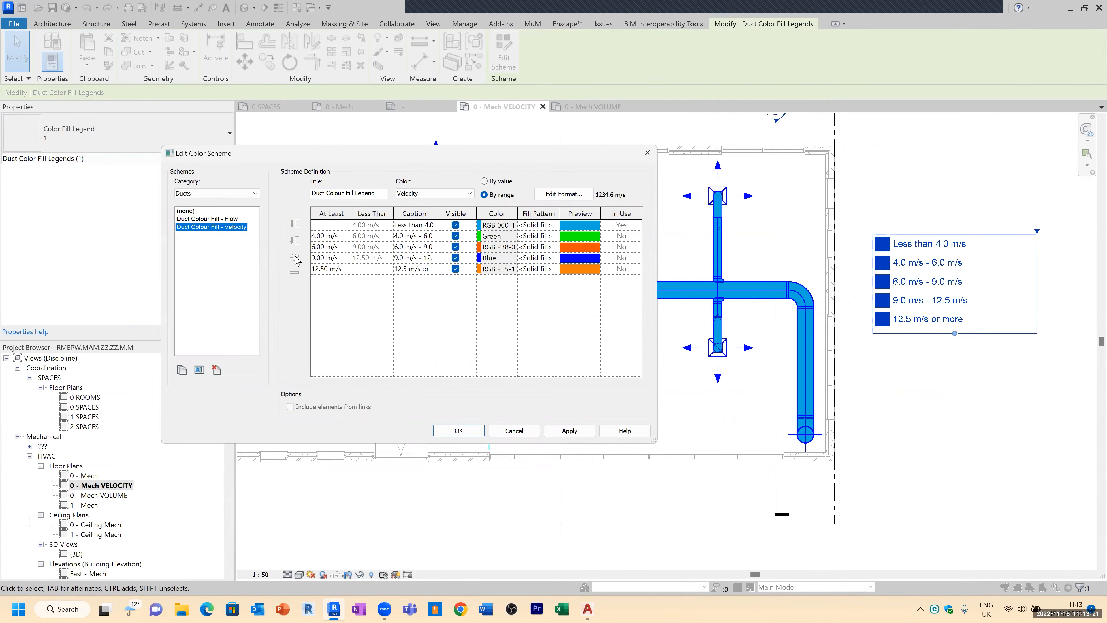
pyautogui.click(343, 228)
pyautogui.click(294, 257)
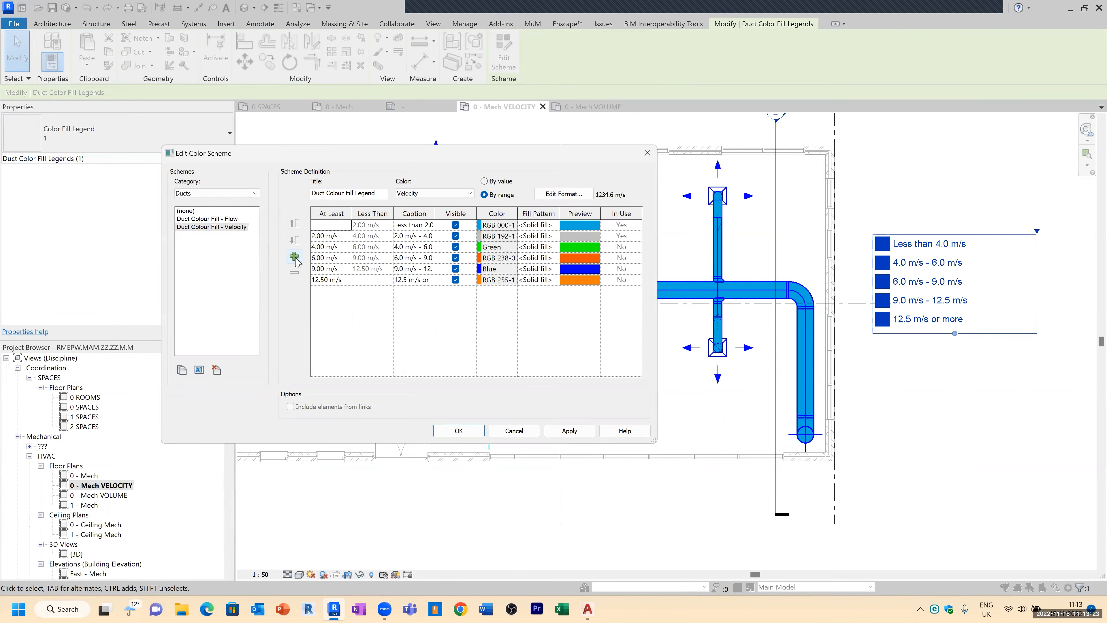
pyautogui.click(294, 257)
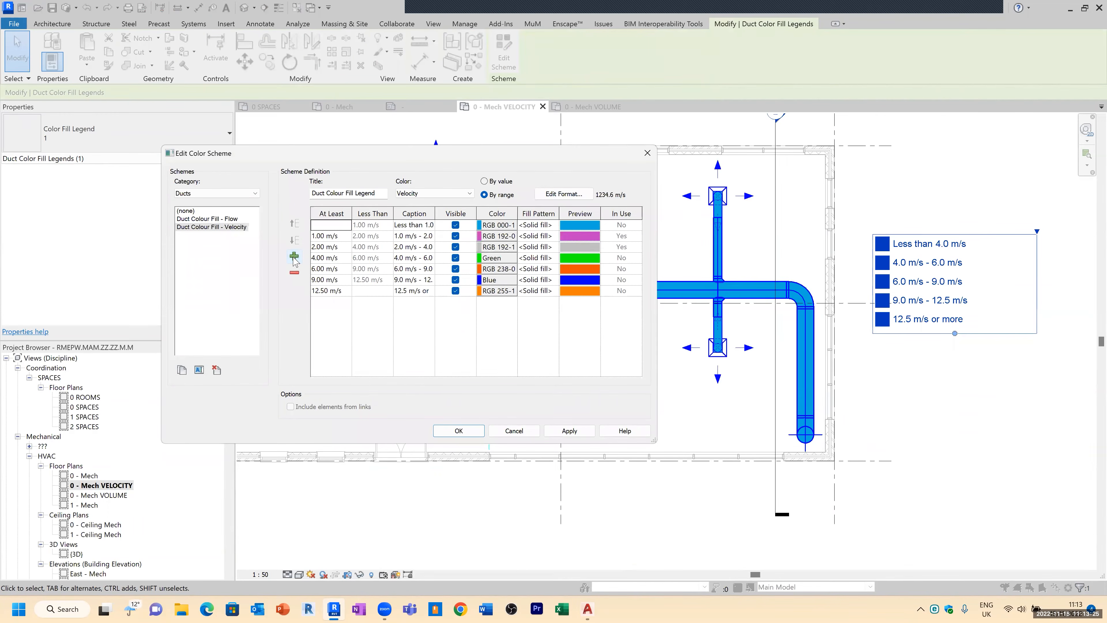
pyautogui.click(294, 257)
pyautogui.click(294, 257)
pyautogui.click(295, 257)
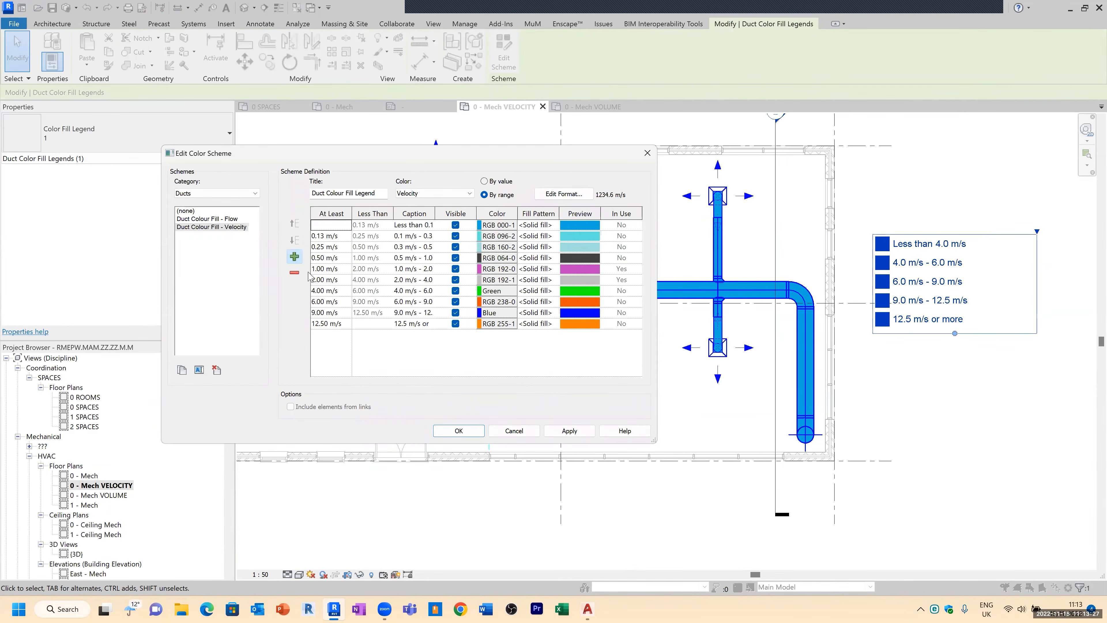
# Step: Remove the 12.50 m/s and 9.00 m/s ranges from the velocity scheme and apply the changes
pyautogui.click(294, 272)
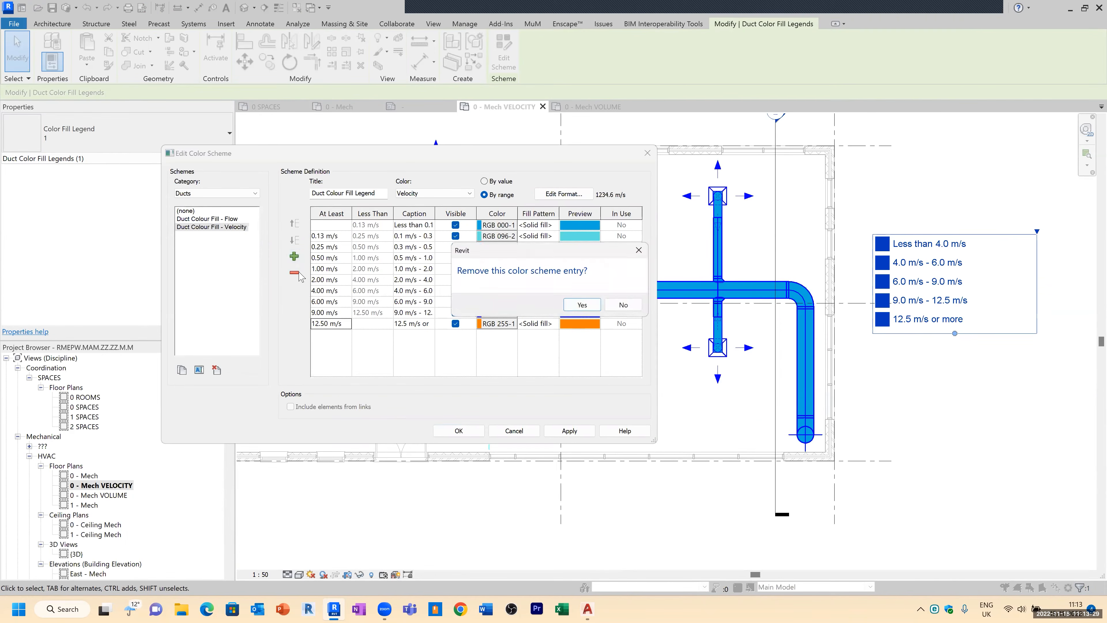
pyautogui.click(582, 305)
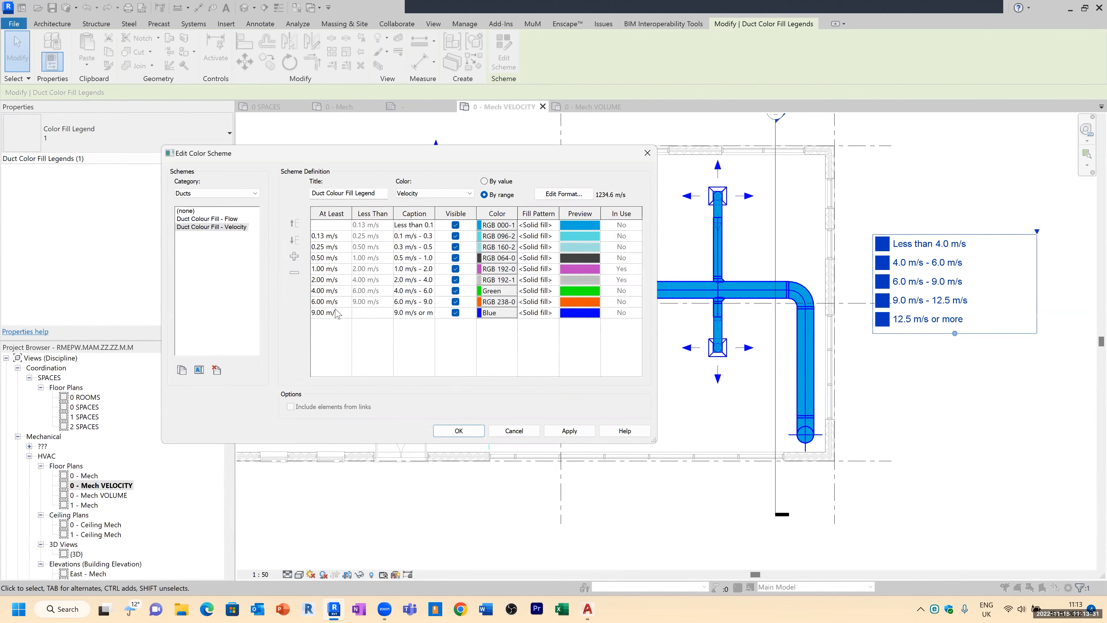
pyautogui.click(344, 315)
pyautogui.click(294, 273)
pyautogui.click(585, 308)
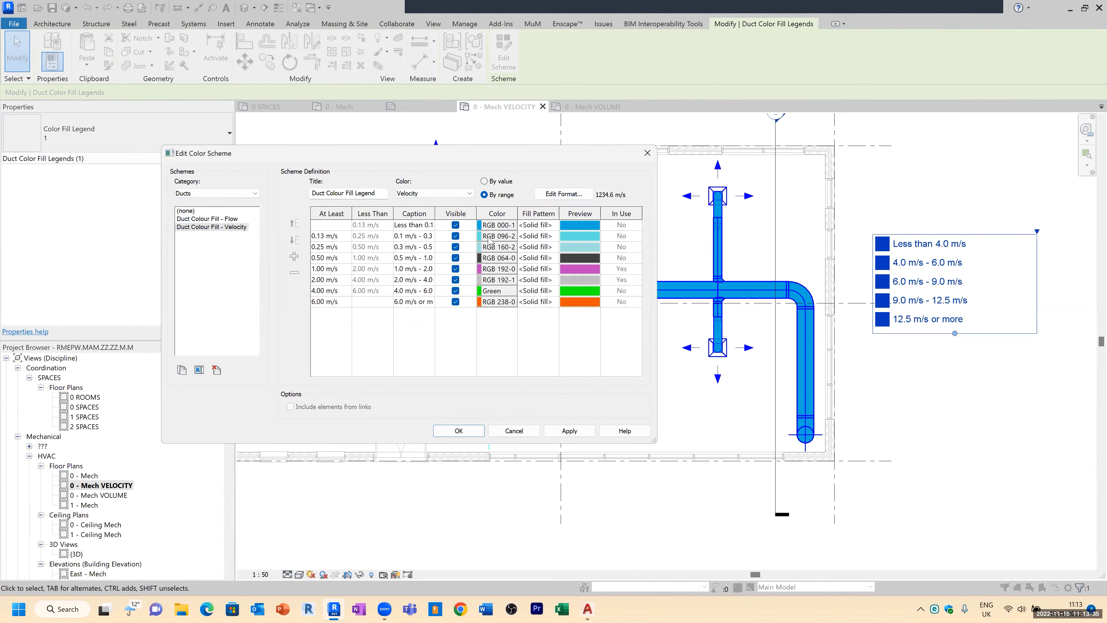
pyautogui.click(568, 431)
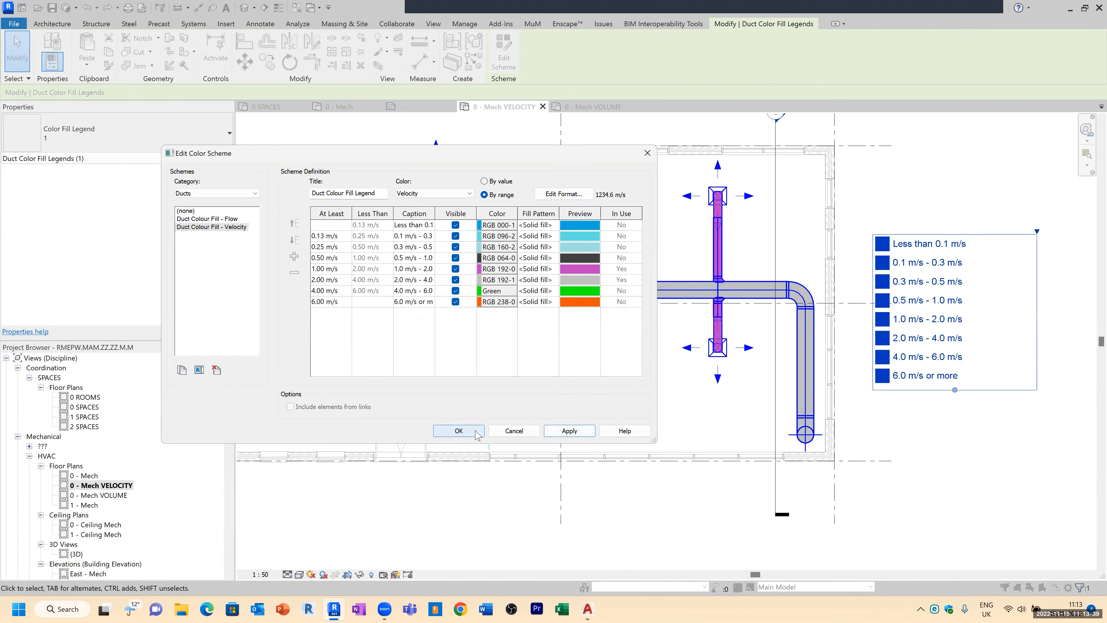
pyautogui.click(479, 430)
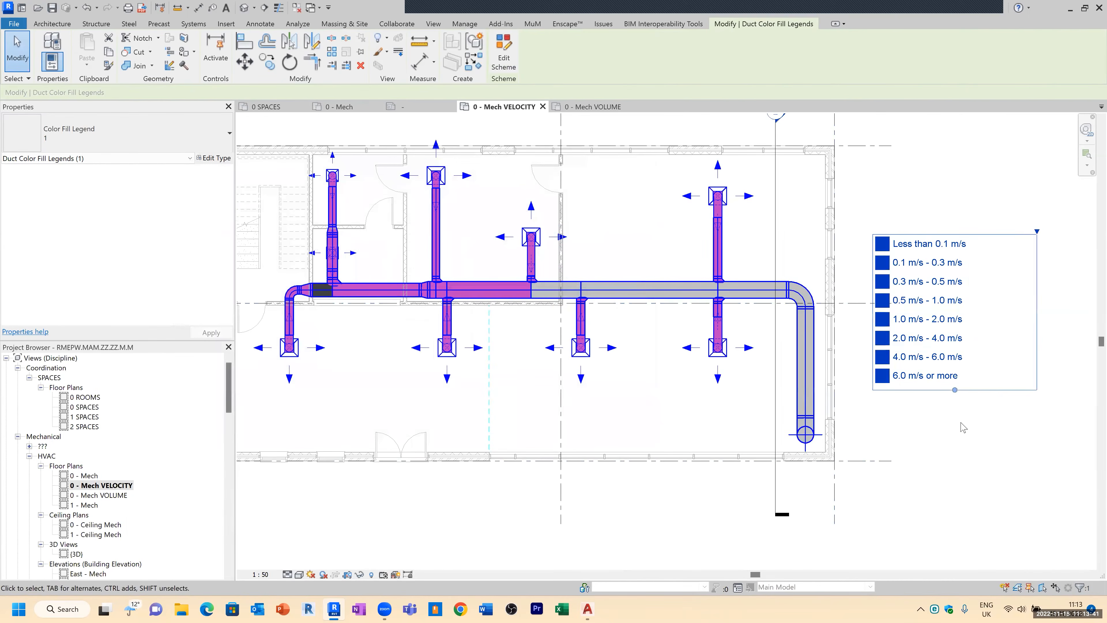
pyautogui.click(960, 481)
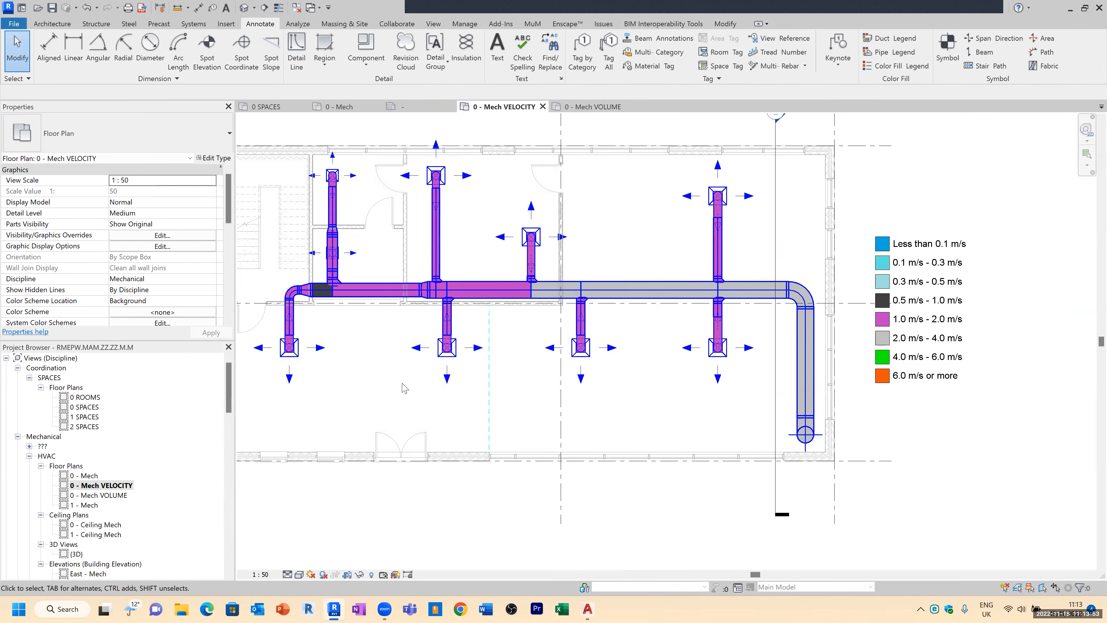
# Step: Reopen the velocity legend's colour scheme and switch it from By range to By value
pyautogui.scroll(3, 322, 288)
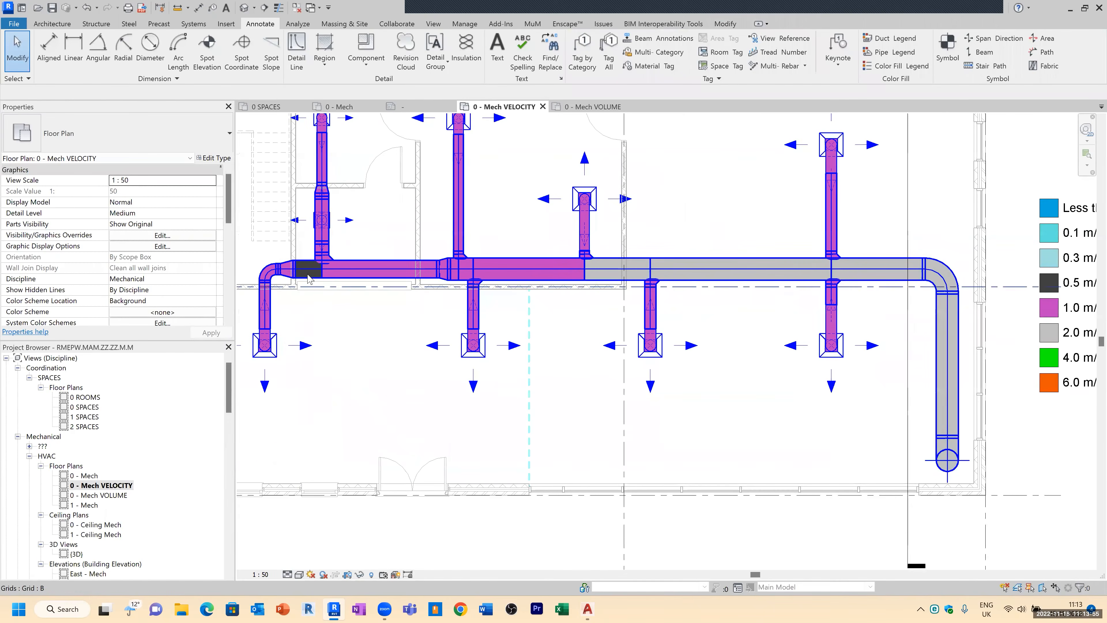
pyautogui.scroll(-3, 314, 276)
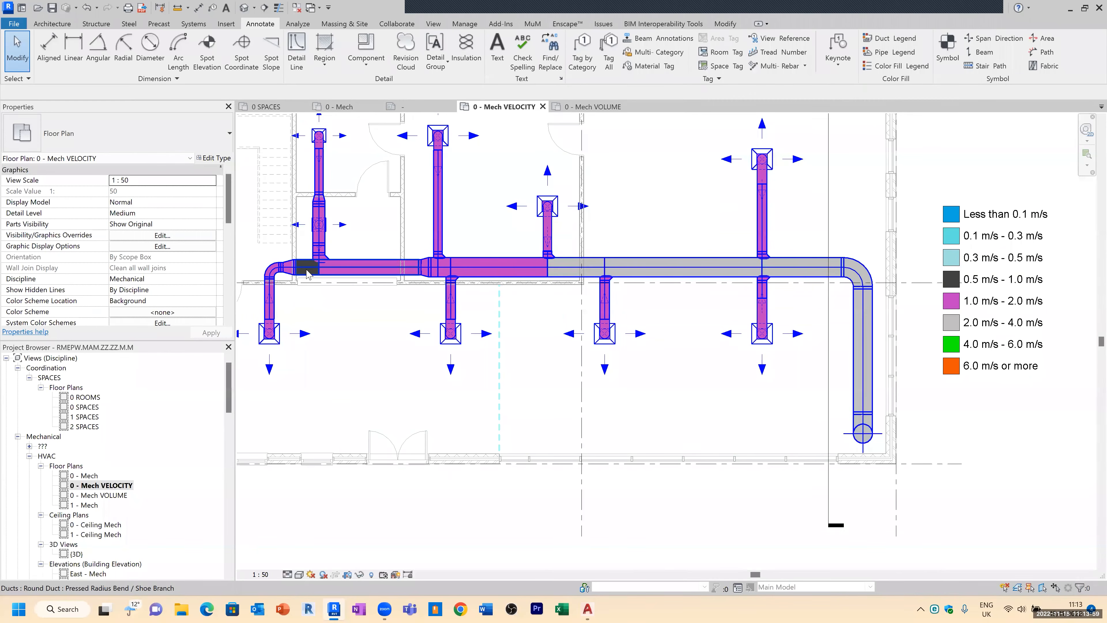
pyautogui.click(1003, 227)
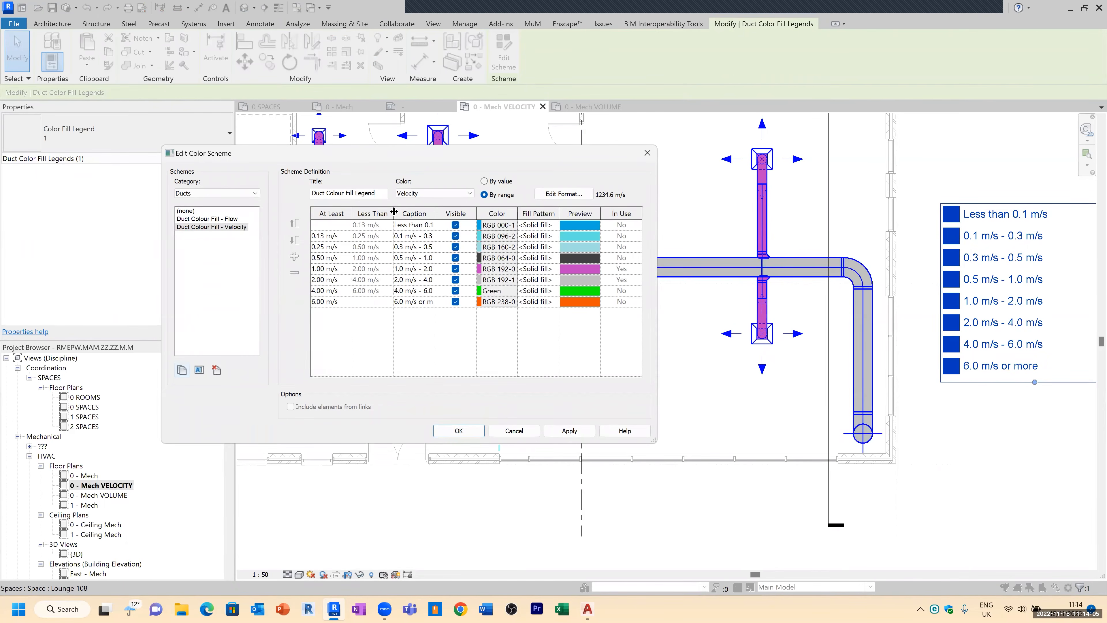
pyautogui.moveTo(394, 212); pyautogui.dragTo(428, 213)
pyautogui.click(334, 227)
pyautogui.click(336, 235)
pyautogui.click(395, 227)
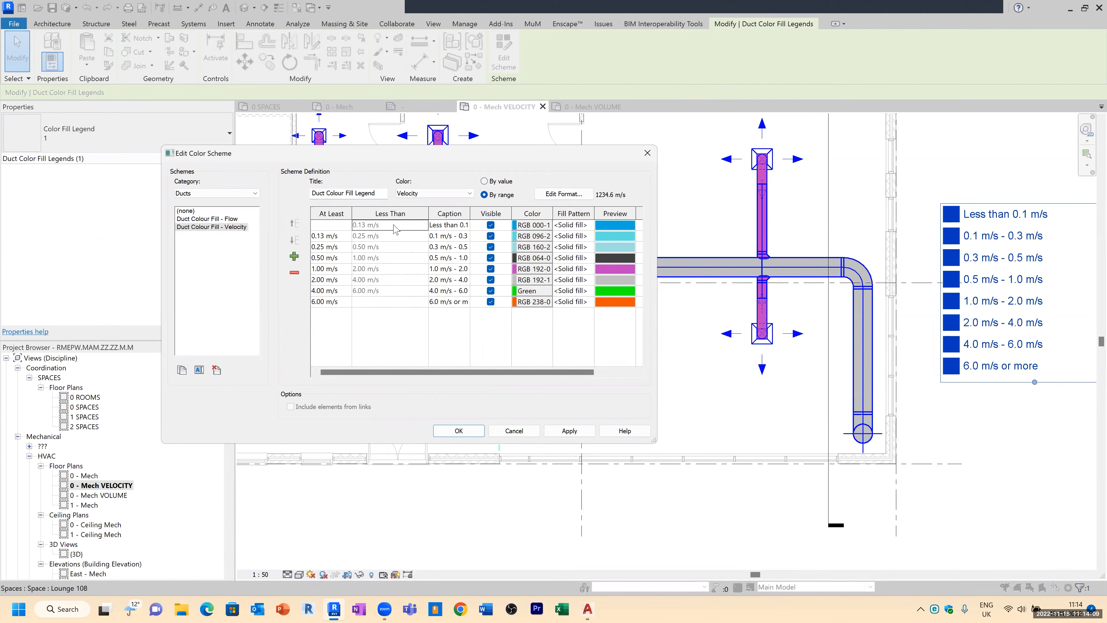
pyautogui.click(346, 239)
pyautogui.click(392, 238)
pyautogui.click(343, 248)
pyautogui.click(494, 182)
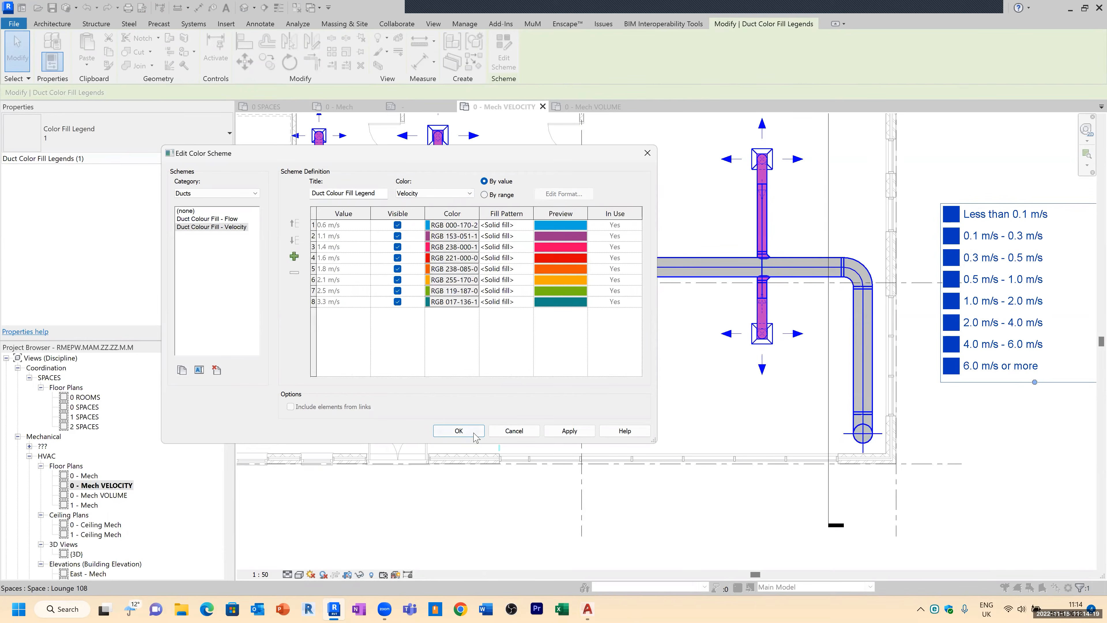
pyautogui.click(459, 430)
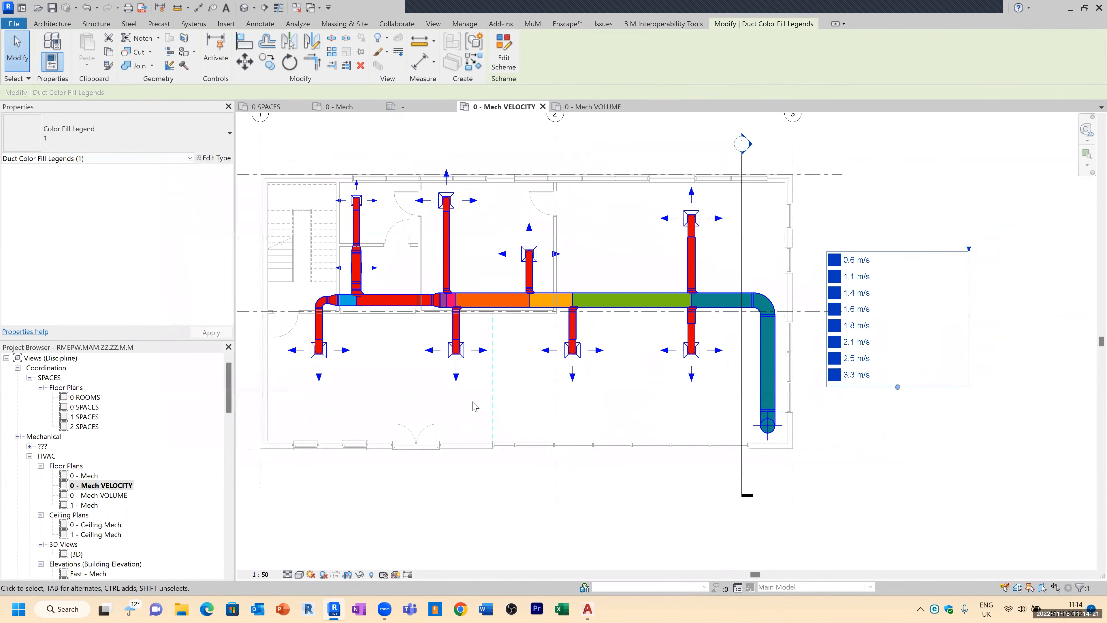
# Step: Split the main supply duct at two points between the second and third branch takeoffs
pyautogui.click(946, 207)
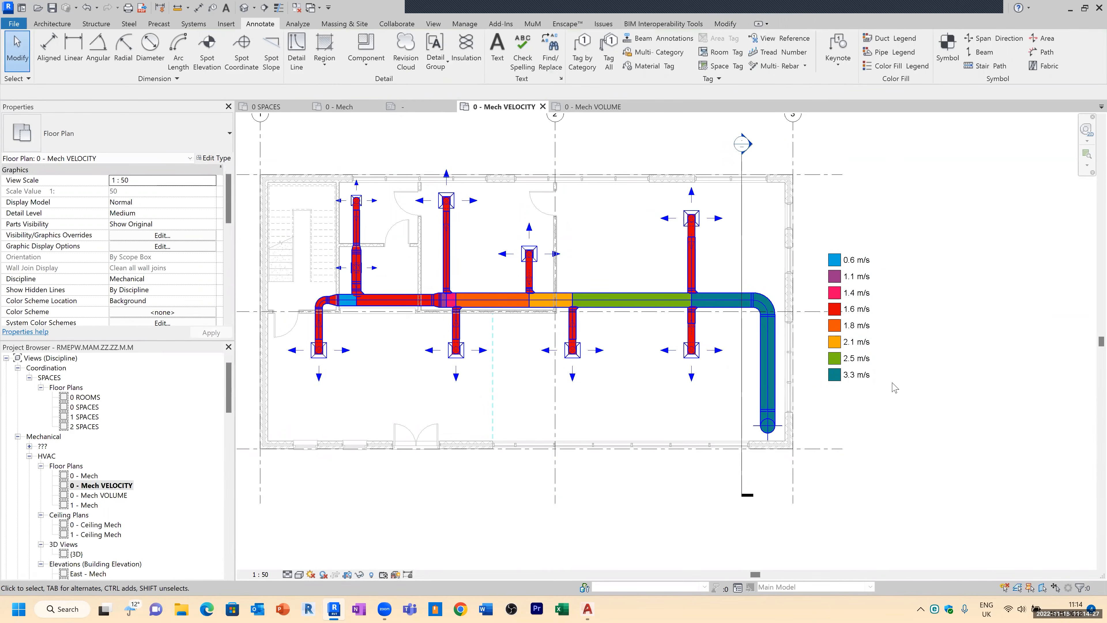
pyautogui.scroll(-2, 944, 279)
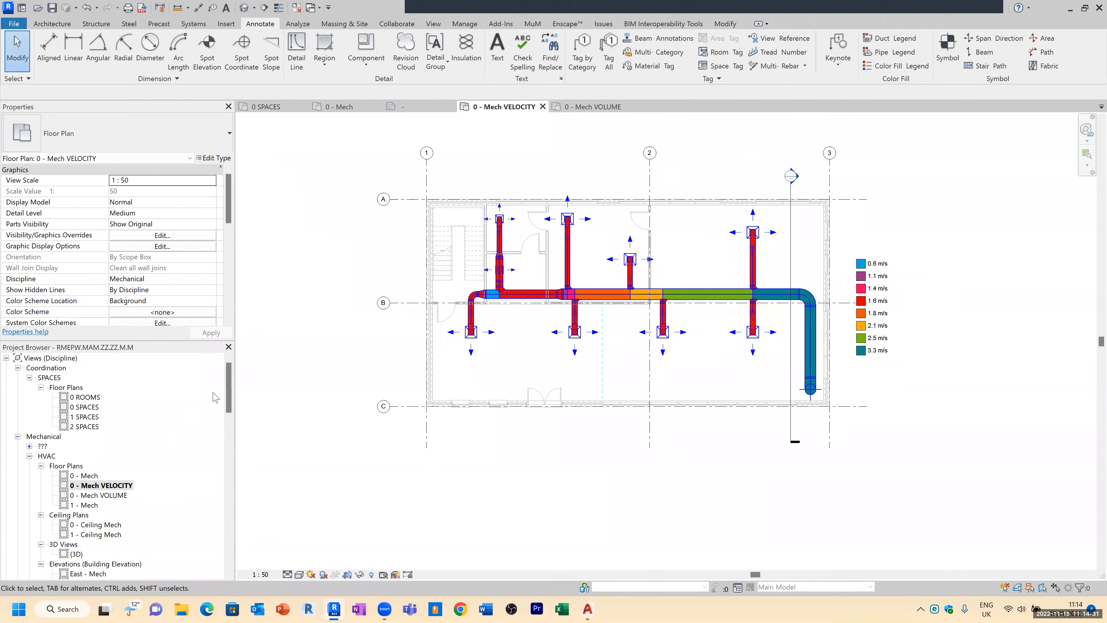
pyautogui.click(102, 485)
pyautogui.scroll(2, 591, 282)
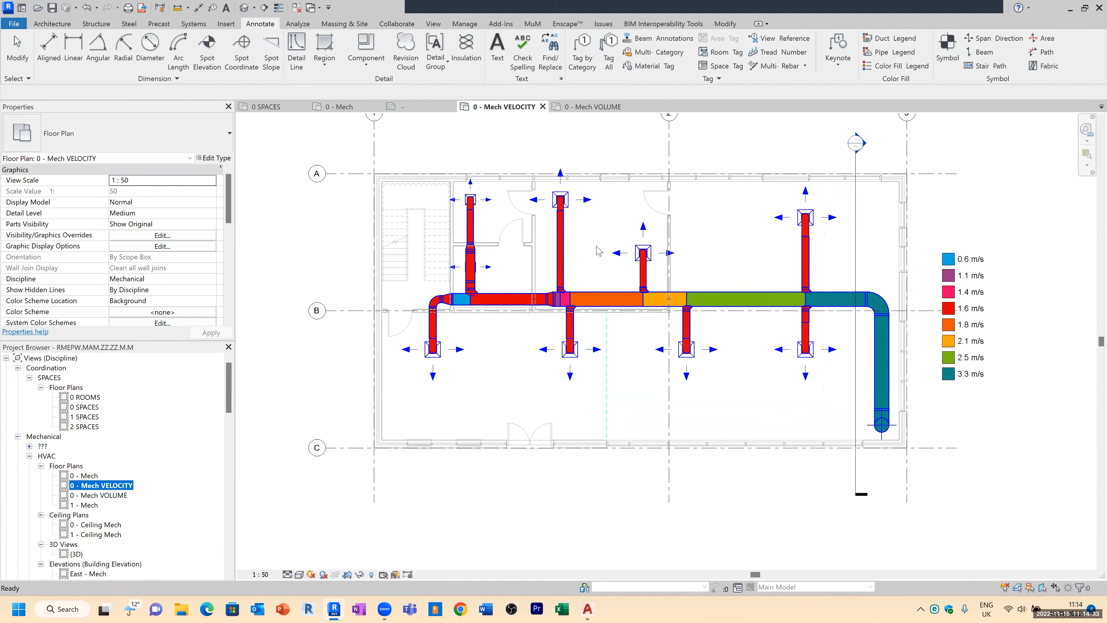
pyautogui.scroll(2, 594, 275)
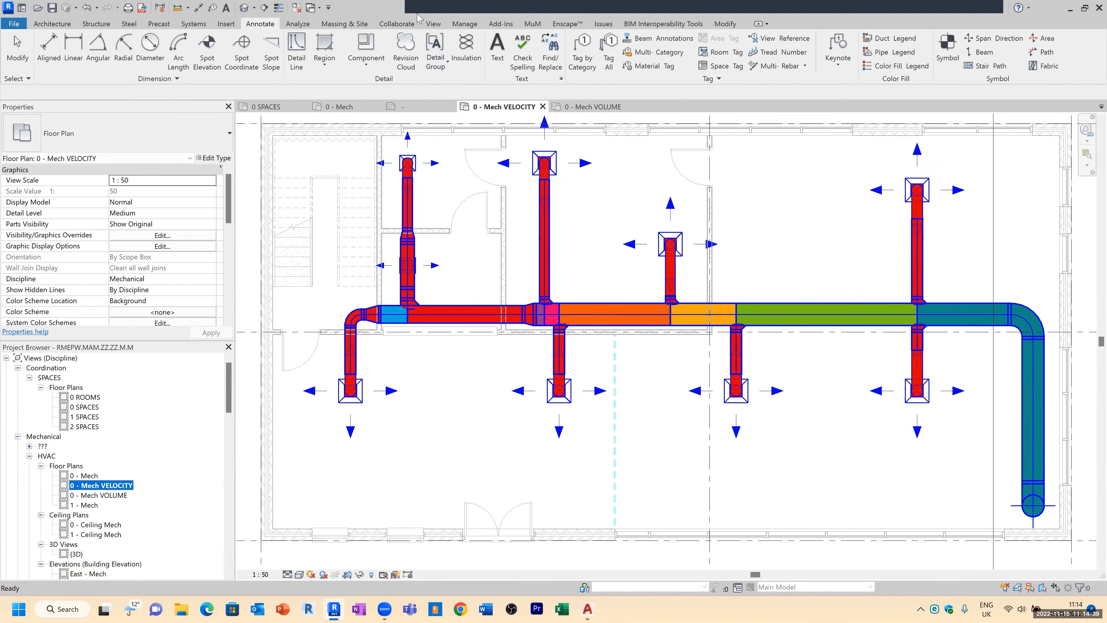
pyautogui.click(724, 25)
pyautogui.click(331, 38)
pyautogui.click(604, 304)
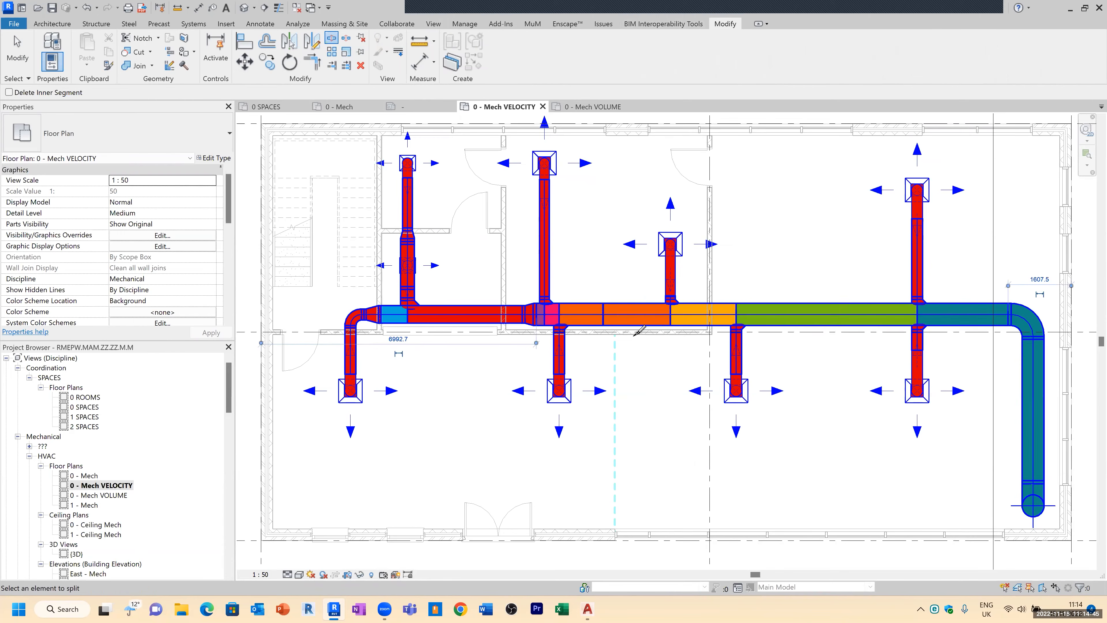
pyautogui.click(629, 310)
pyautogui.press('Escape')
# Step: Delete the short duct segment between the two split points and undo the deletion
pyautogui.scroll(2, 611, 336)
pyautogui.moveTo(592, 348); pyautogui.dragTo(646, 276)
pyautogui.press('Delete')
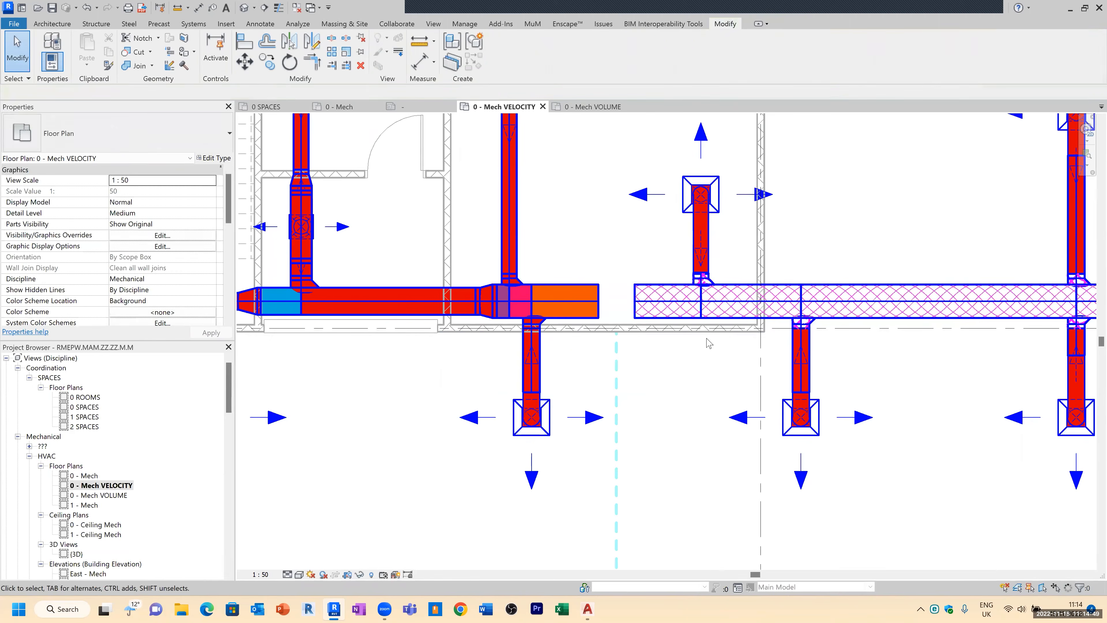
pyautogui.scroll(-2, 601, 430)
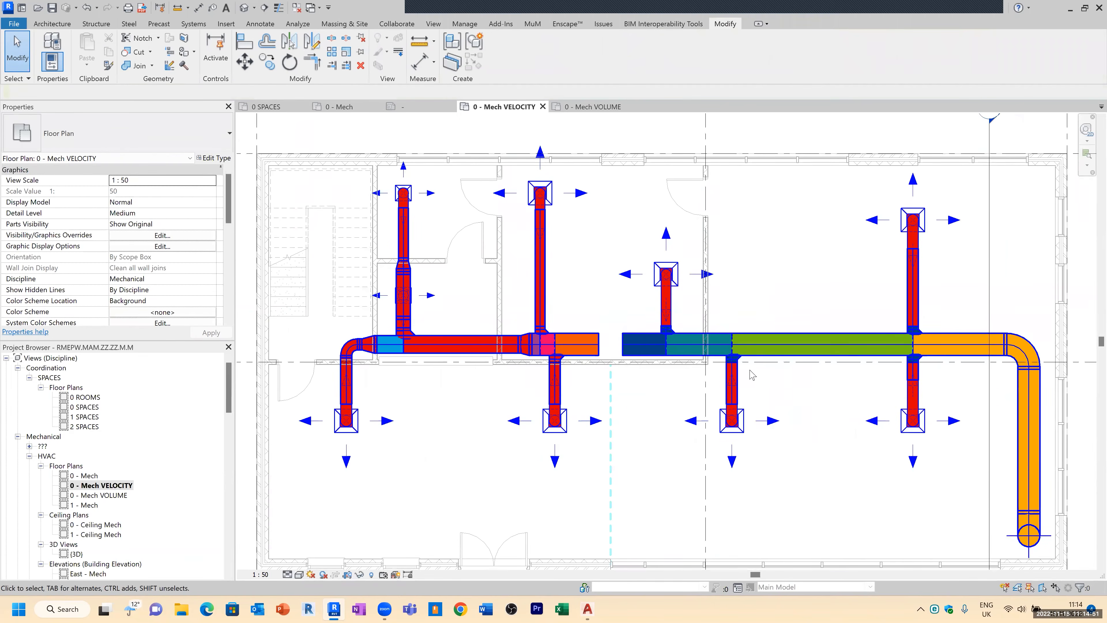
pyautogui.scroll(1, 612, 333)
pyautogui.hotkey('ctrl', 'z')
pyautogui.scroll(-3, 615, 336)
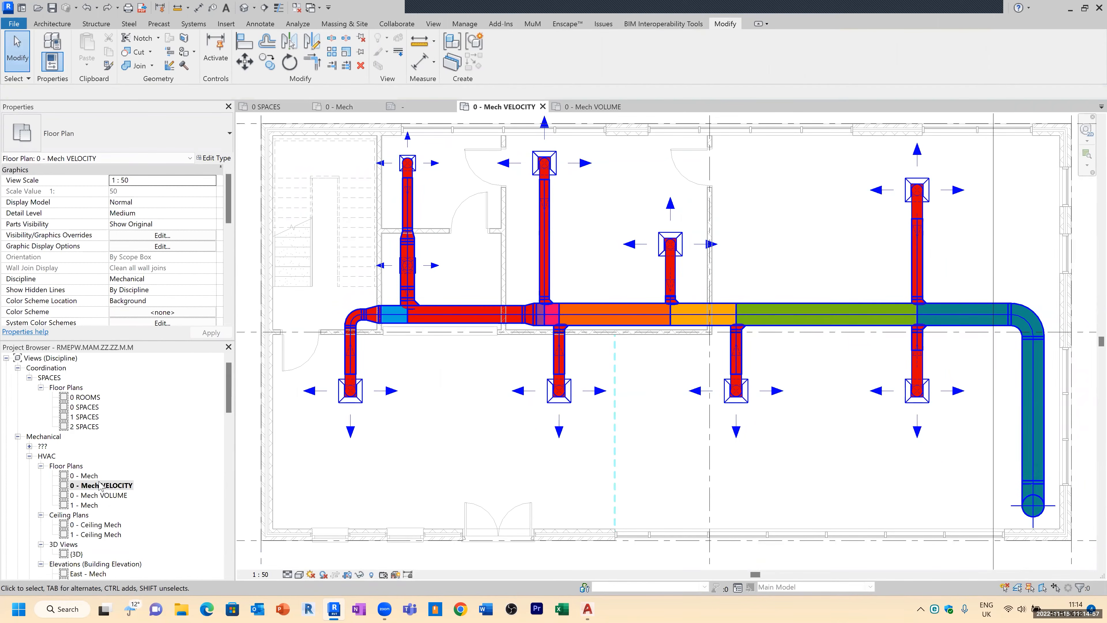
# Step: Open the 0 - Mech VOLUME view, delete a main duct segment and undo the deletion
pyautogui.doubleClick(121, 497)
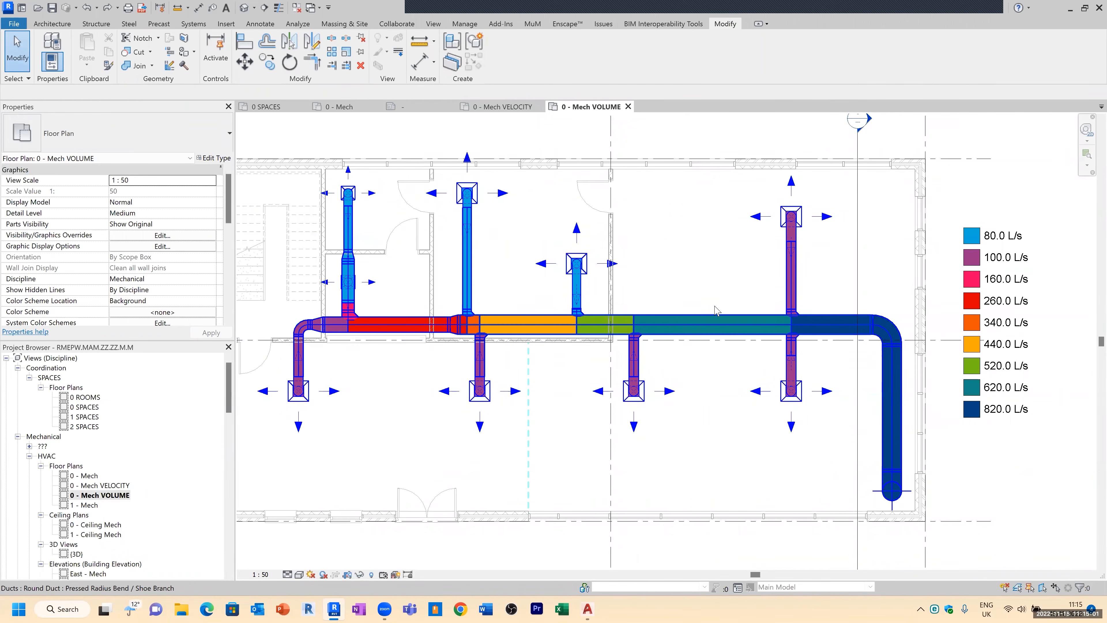
pyautogui.click(708, 324)
pyautogui.press('Delete')
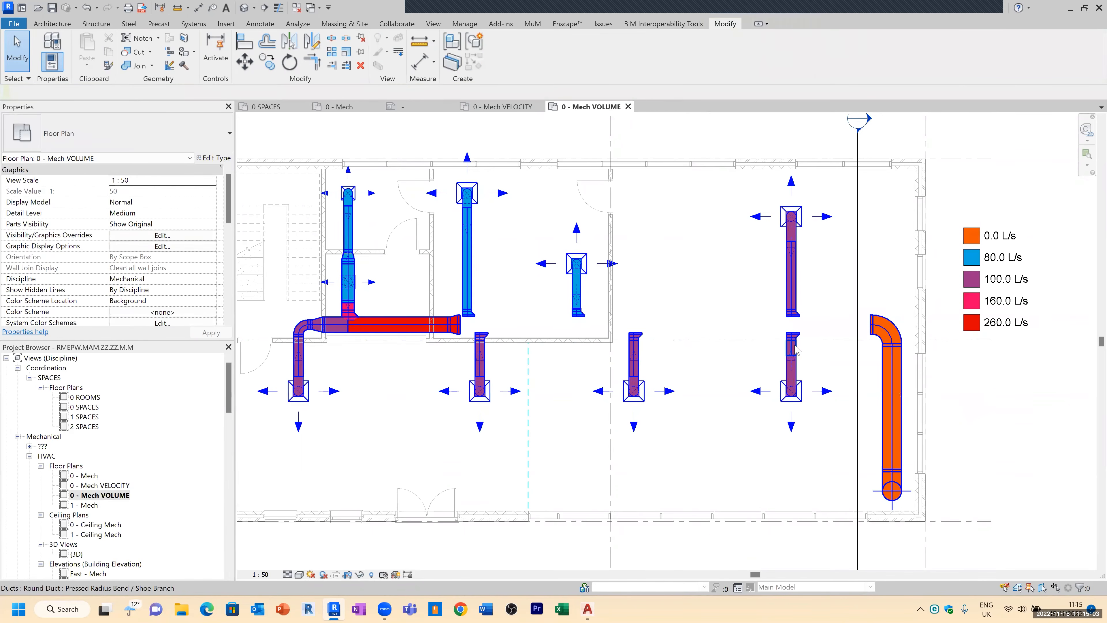
pyautogui.hotkey('ctrl', 'z')
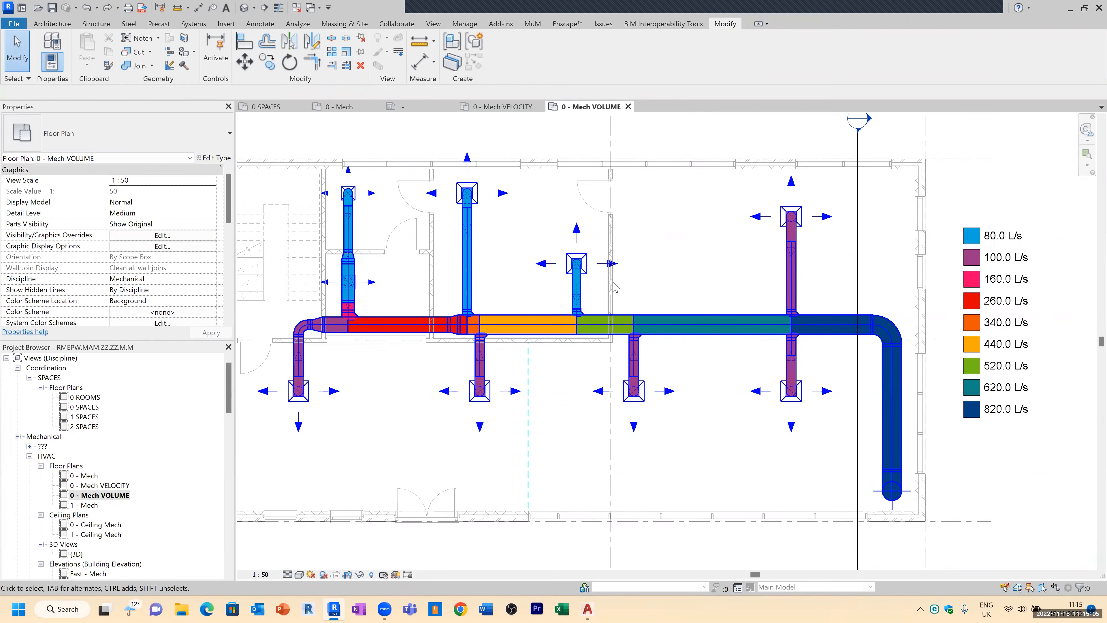
# Step: Split the upper branch duct at the fourth takeoff and delete a short segment of it
pyautogui.scroll(3, 603, 285)
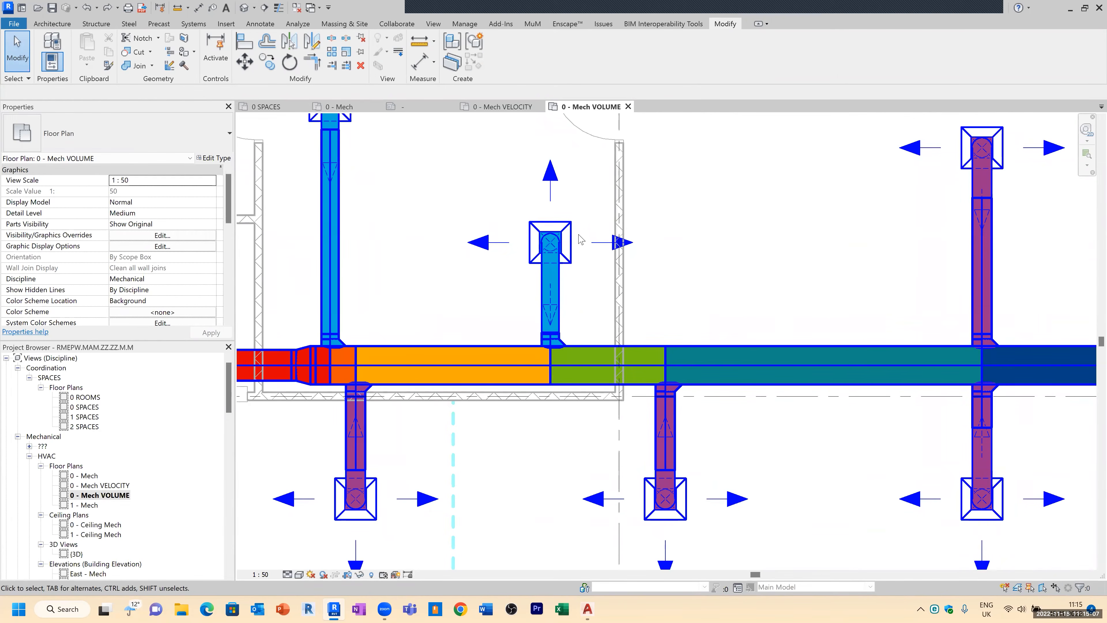
pyautogui.scroll(4, 553, 346)
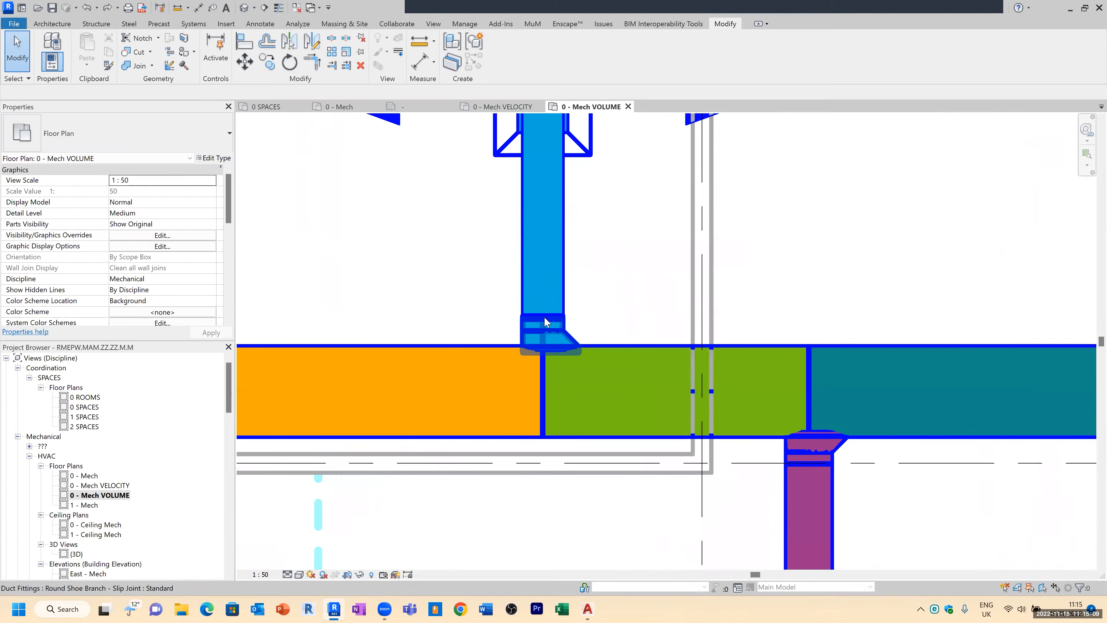
pyautogui.scroll(-3, 266, 332)
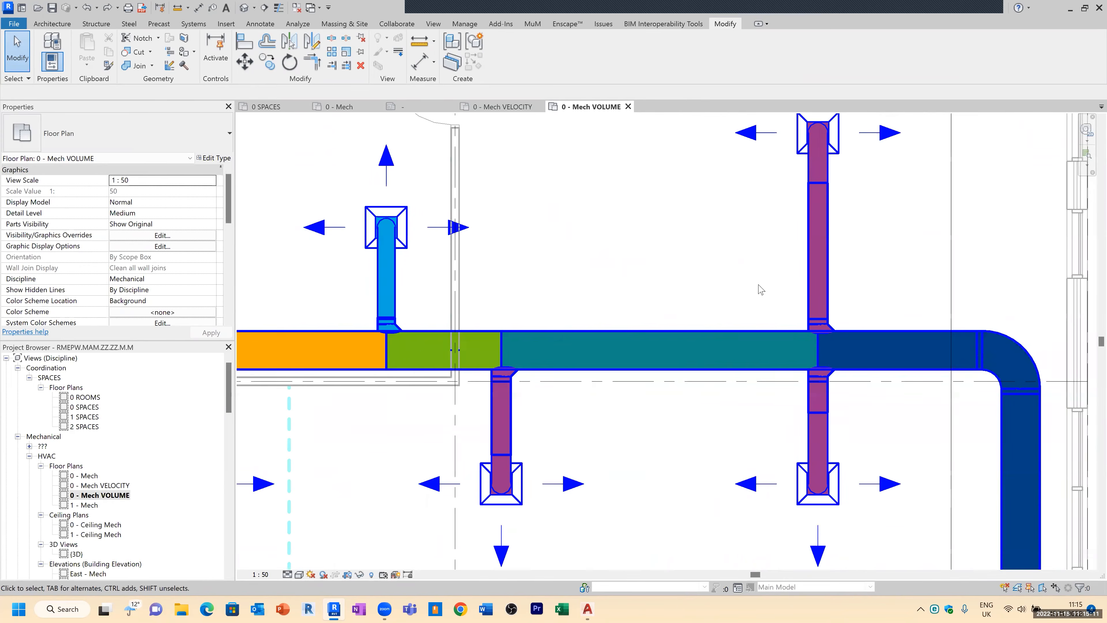
pyautogui.scroll(2, 837, 244)
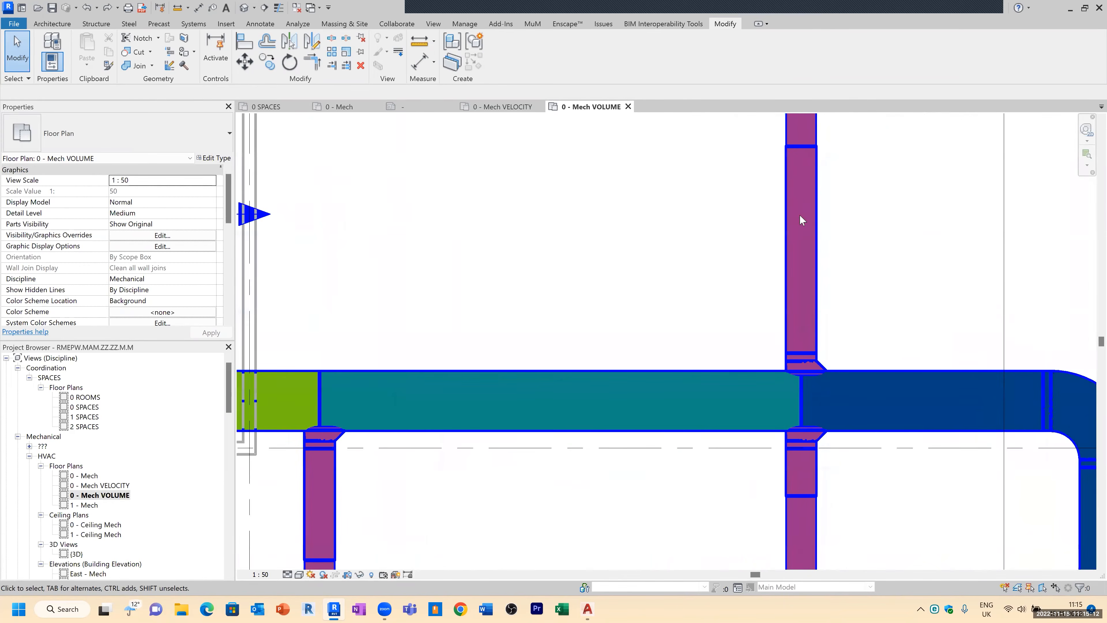
pyautogui.click(332, 38)
pyautogui.click(810, 269)
pyautogui.press('Escape')
pyautogui.moveTo(755, 299); pyautogui.dragTo(857, 202)
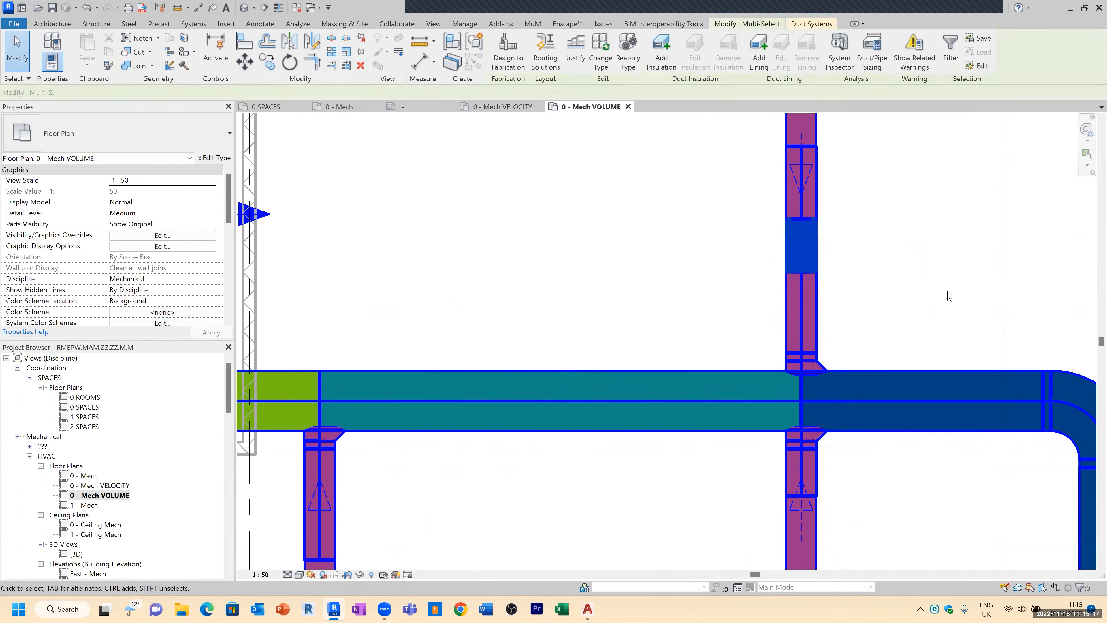
pyautogui.press('Delete')
# Step: Try sizing the main supply duct by velocity at 4.0 m/s, then undo the sizing and the branch segment deletion
pyautogui.scroll(-2, 444, 261)
pyautogui.scroll(-2, 479, 224)
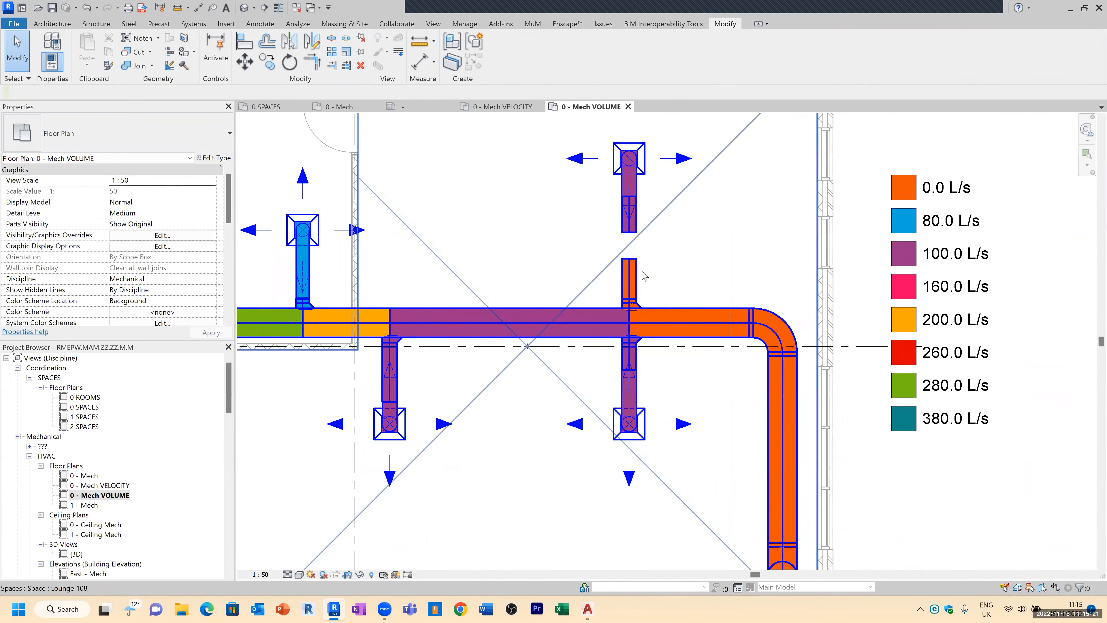
pyautogui.press('Tab')
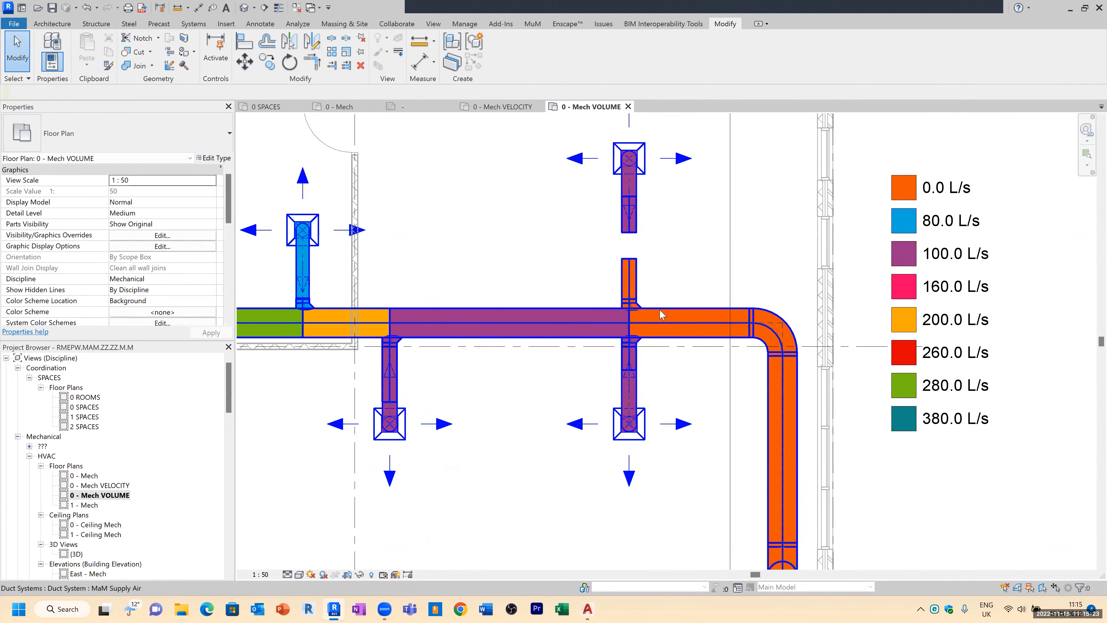
pyautogui.click(661, 314)
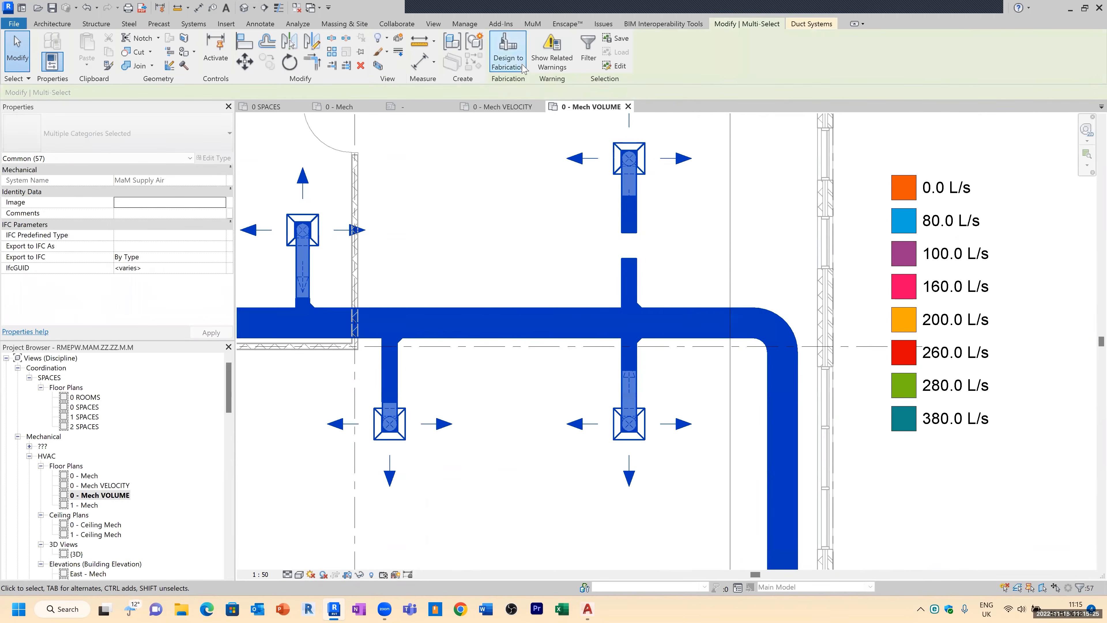
pyautogui.press('Escape')
pyautogui.click(676, 311)
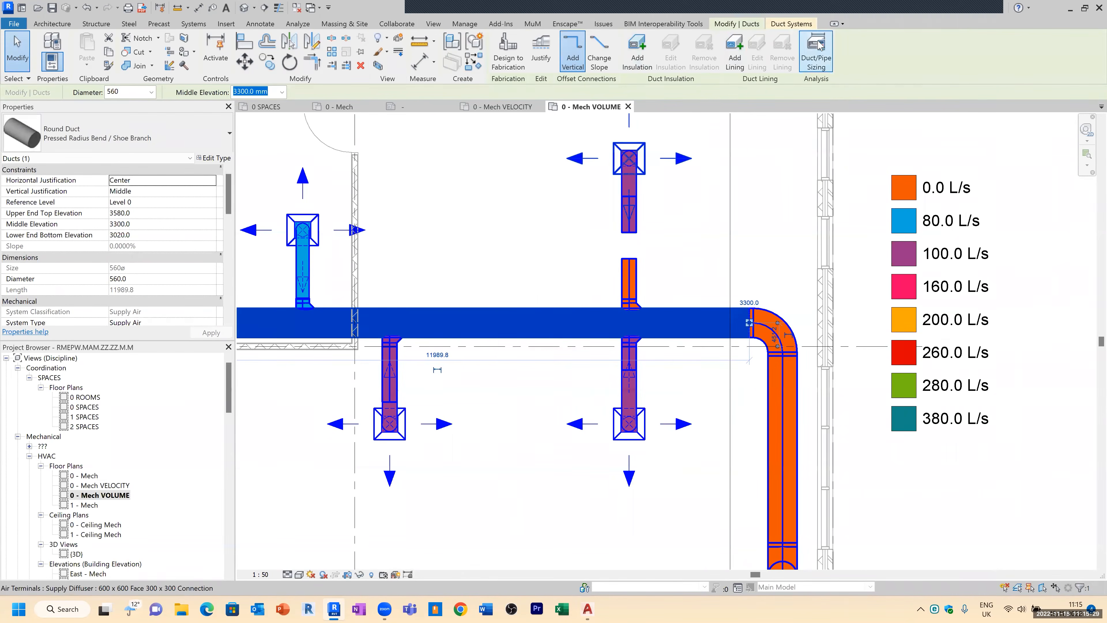
pyautogui.click(816, 52)
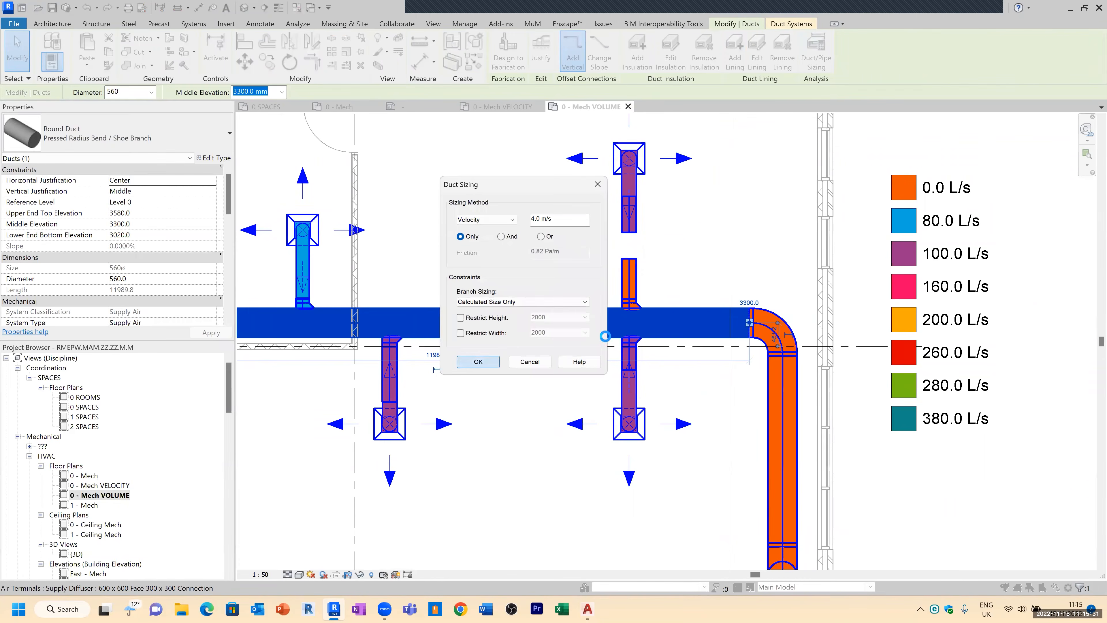
pyautogui.click(487, 360)
pyautogui.click(768, 285)
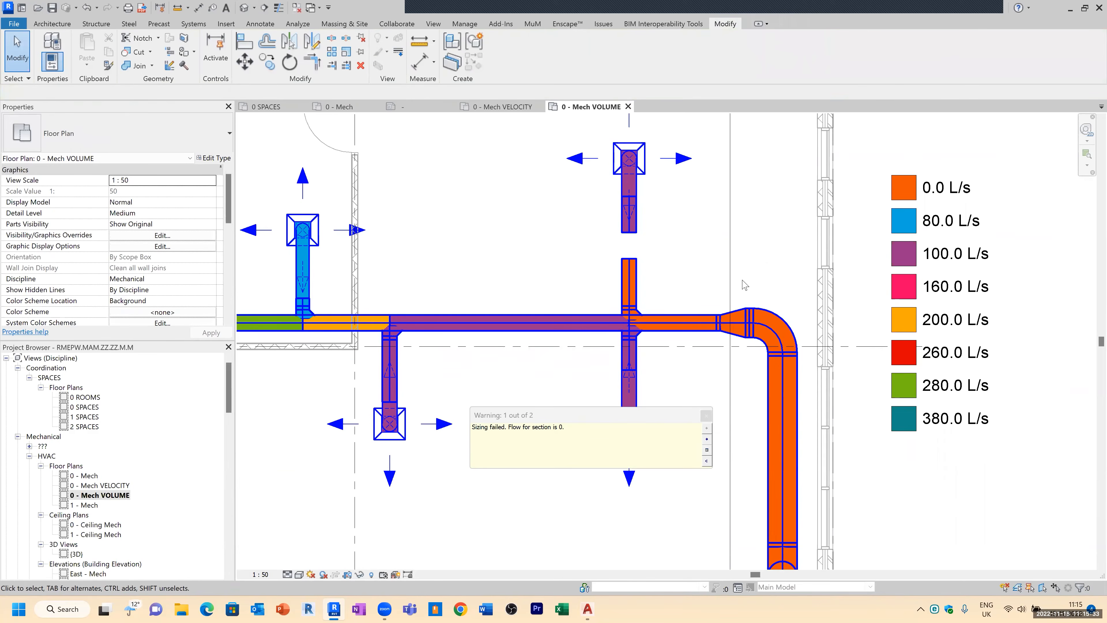
pyautogui.hotkey('ctrl', 'z')
pyautogui.hotkey('ctrl', 'z')
pyautogui.scroll(-3, 653, 323)
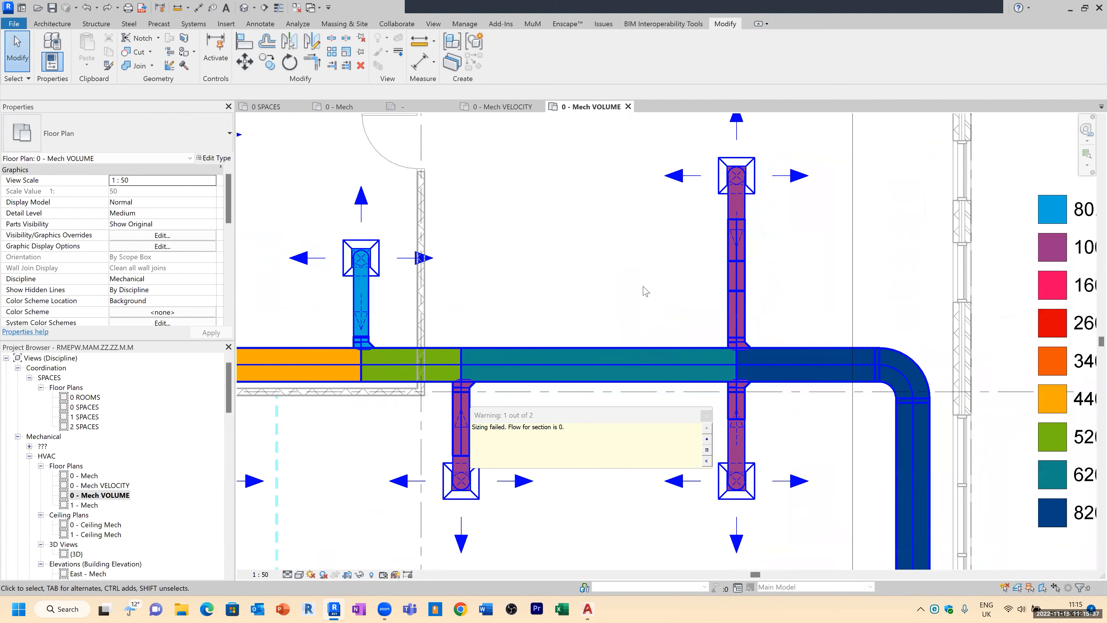
pyautogui.scroll(3, 648, 291)
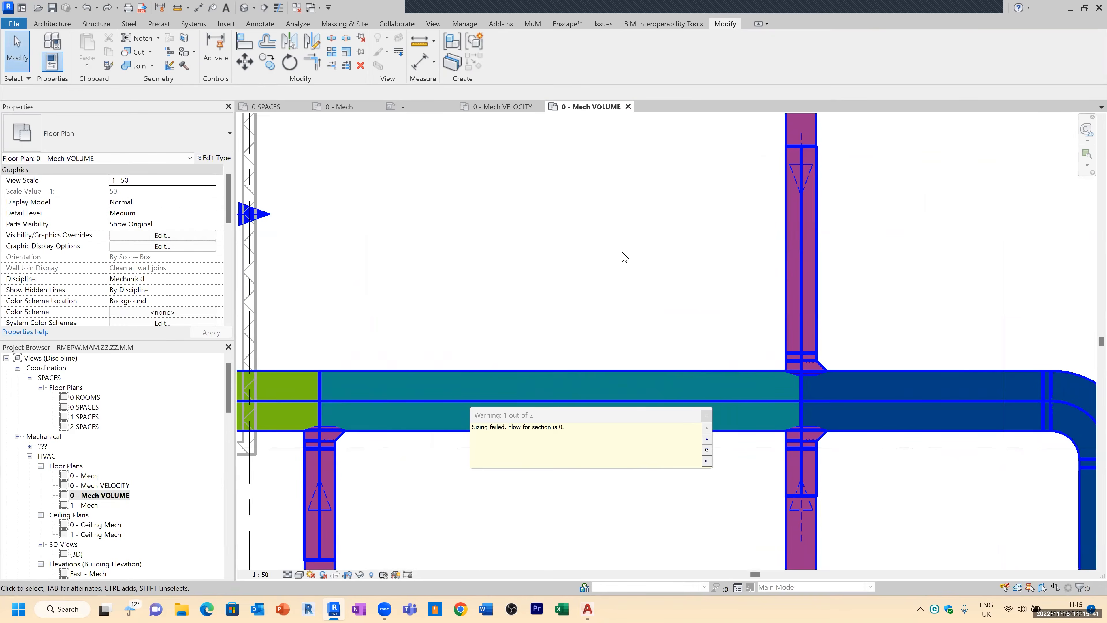
pyautogui.scroll(-2, 626, 258)
pyautogui.scroll(-2, 659, 323)
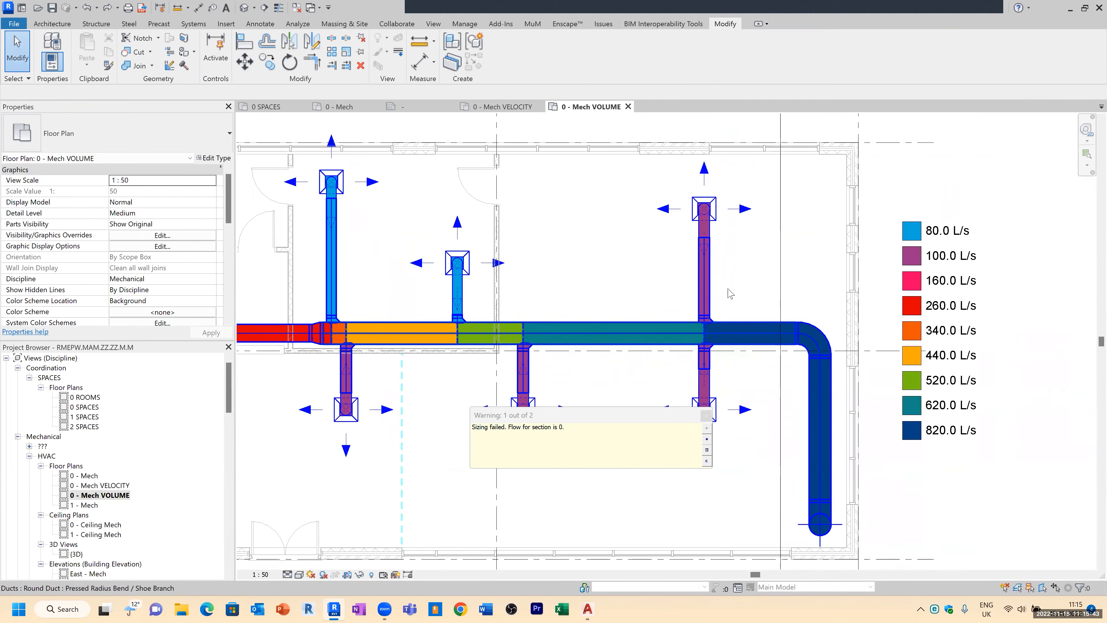
pyautogui.click(706, 415)
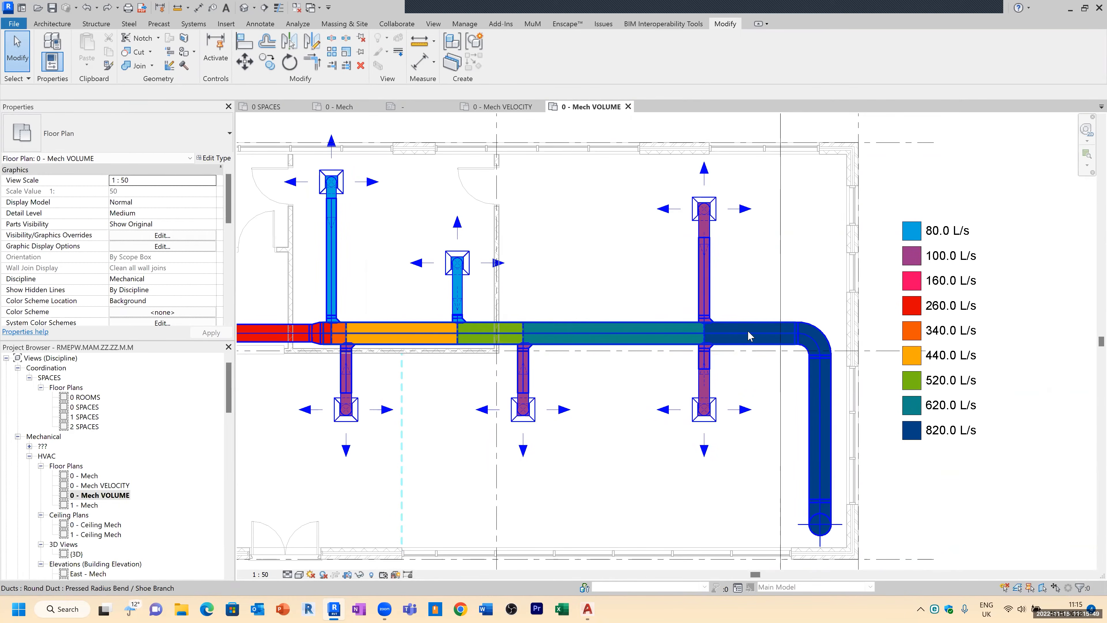
# Step: Split the main duct twice just before the final bend and remove the segment between the splits
pyautogui.scroll(3, 748, 332)
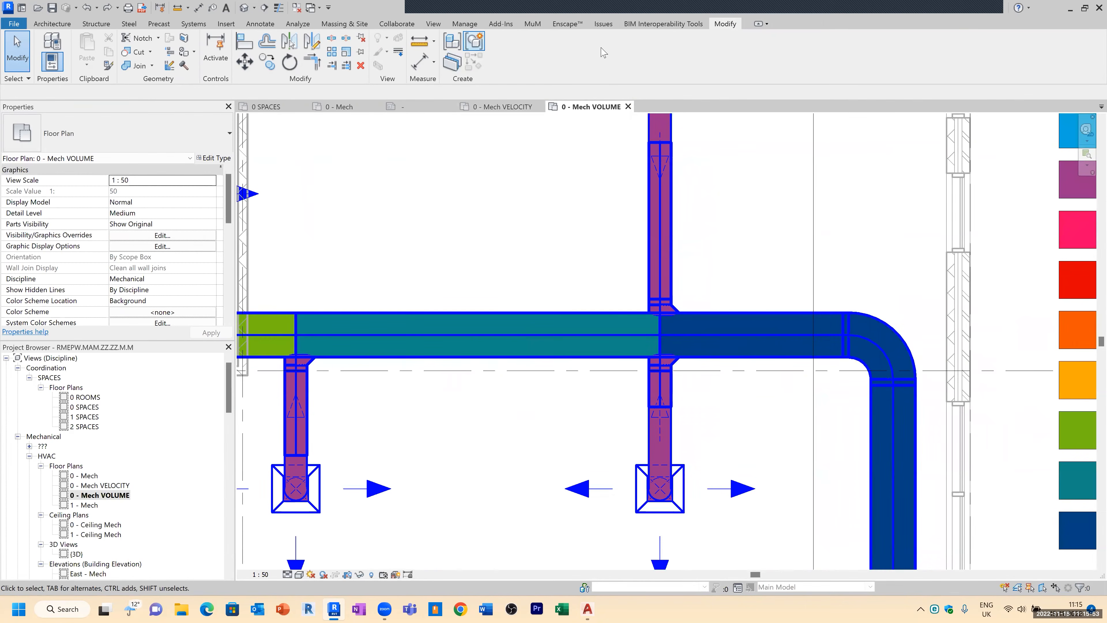
pyautogui.click(332, 39)
pyautogui.click(725, 323)
pyautogui.click(757, 321)
pyautogui.press('Escape')
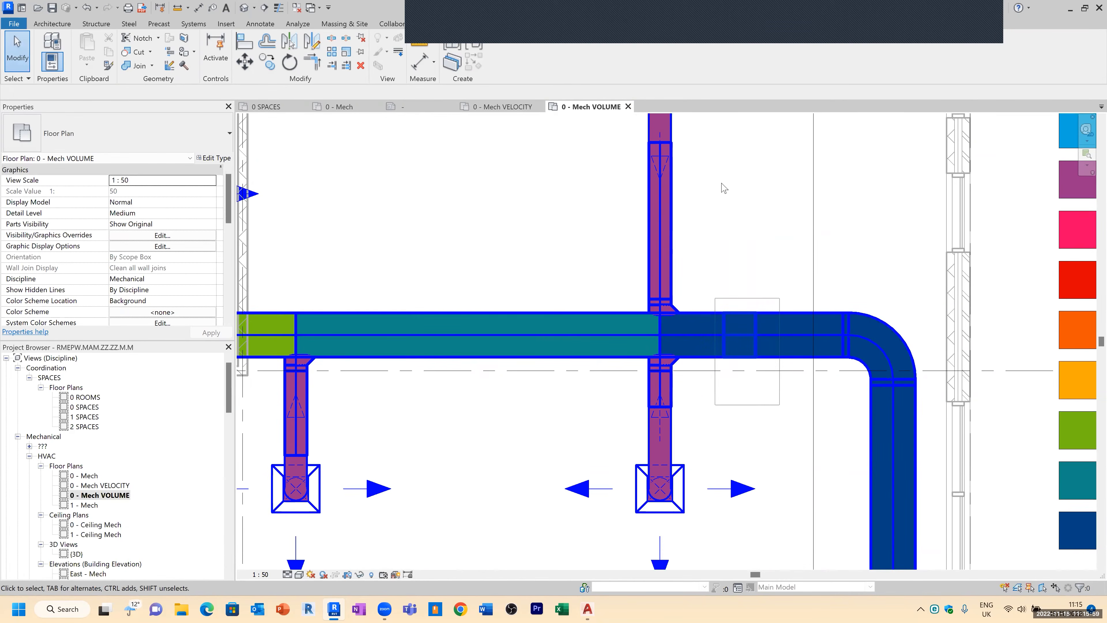
pyautogui.scroll(-2, 722, 182)
pyautogui.moveTo(832, 301); pyautogui.dragTo(779, 272, button='middle')
pyautogui.scroll(-1, 779, 271)
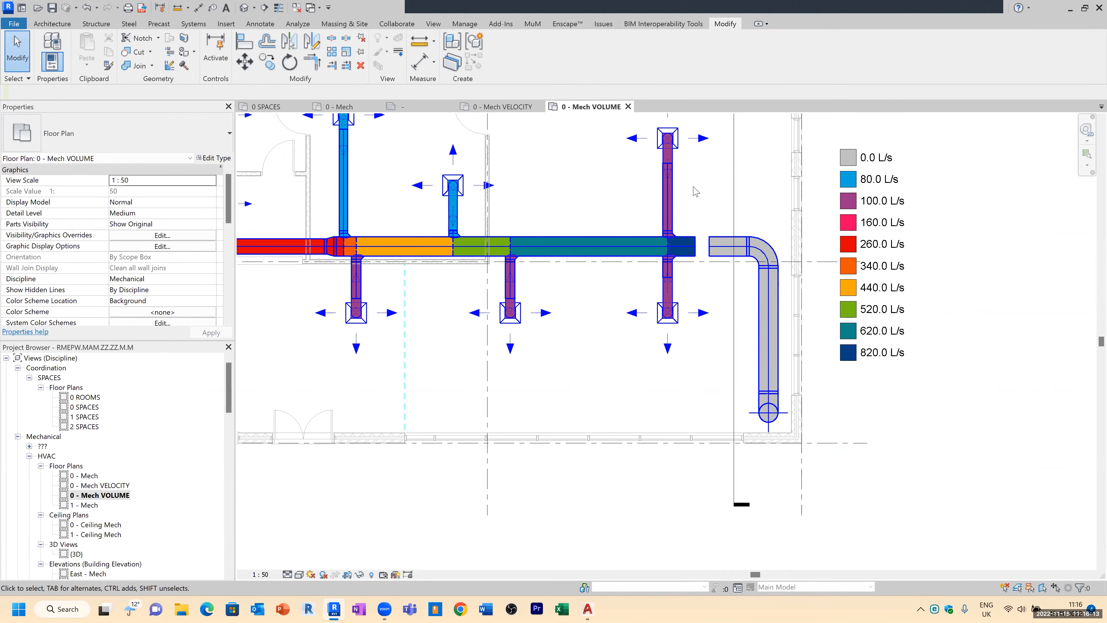
# Step: Drag the main duct's open end back onto the bend and undo the reconnection
pyautogui.scroll(3, 702, 244)
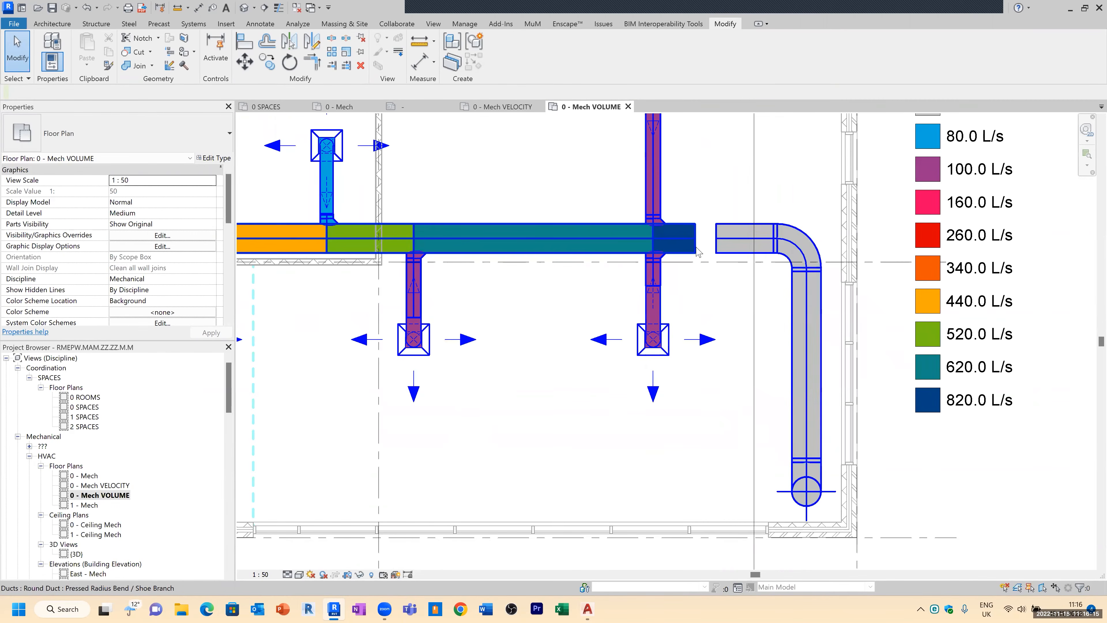
pyautogui.click(696, 248)
pyautogui.moveTo(697, 244); pyautogui.dragTo(732, 238)
pyautogui.press('Escape')
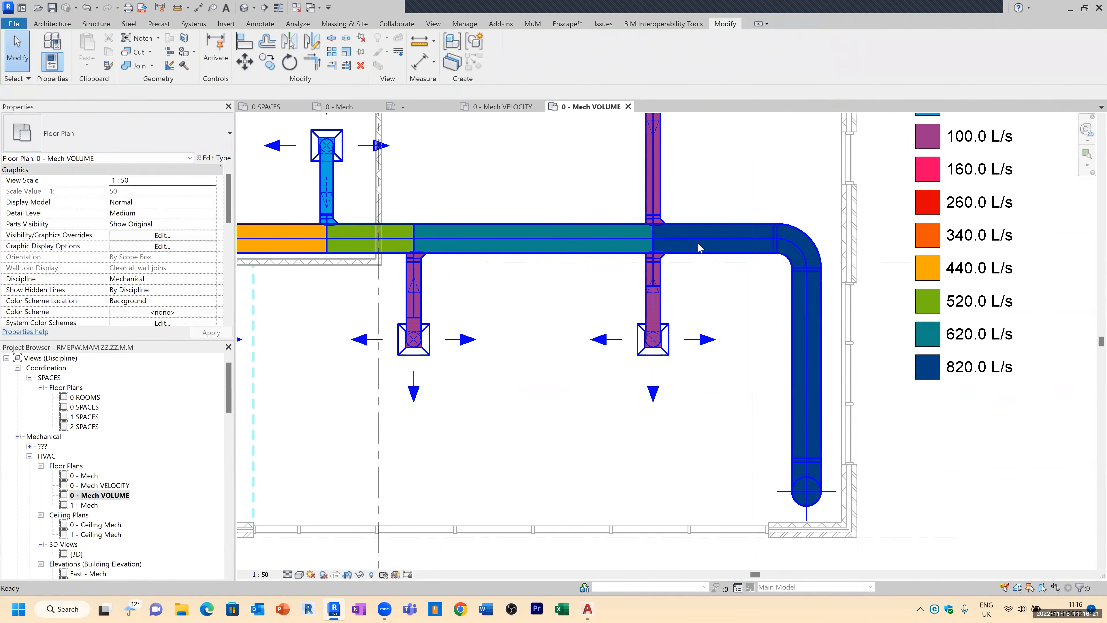
pyautogui.hotkey('ctrl', 'z')
# Step: Delete the short duct stub left on the bend side of the gap
pyautogui.moveTo(699, 255); pyautogui.dragTo(653, 321, button='middle')
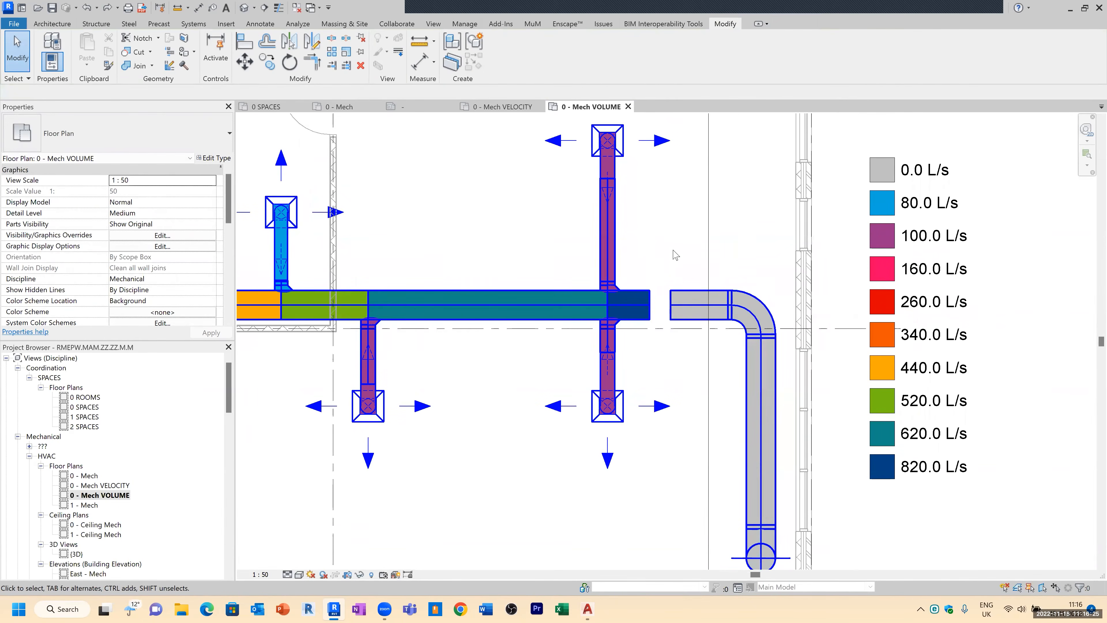
pyautogui.scroll(1, 694, 334)
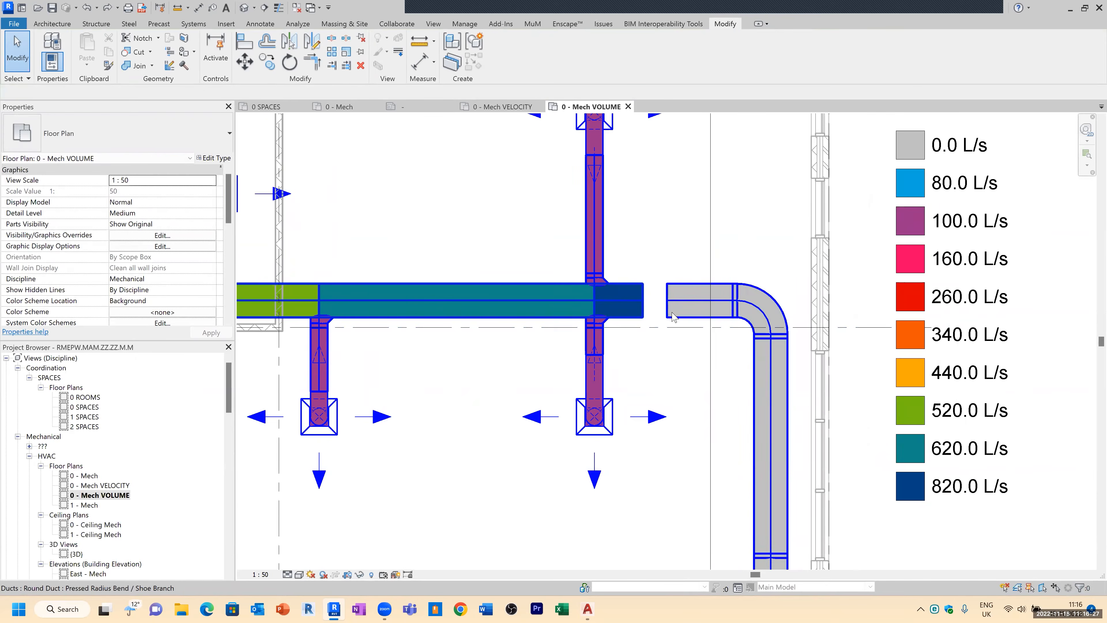
pyautogui.click(665, 311)
pyautogui.press('Delete')
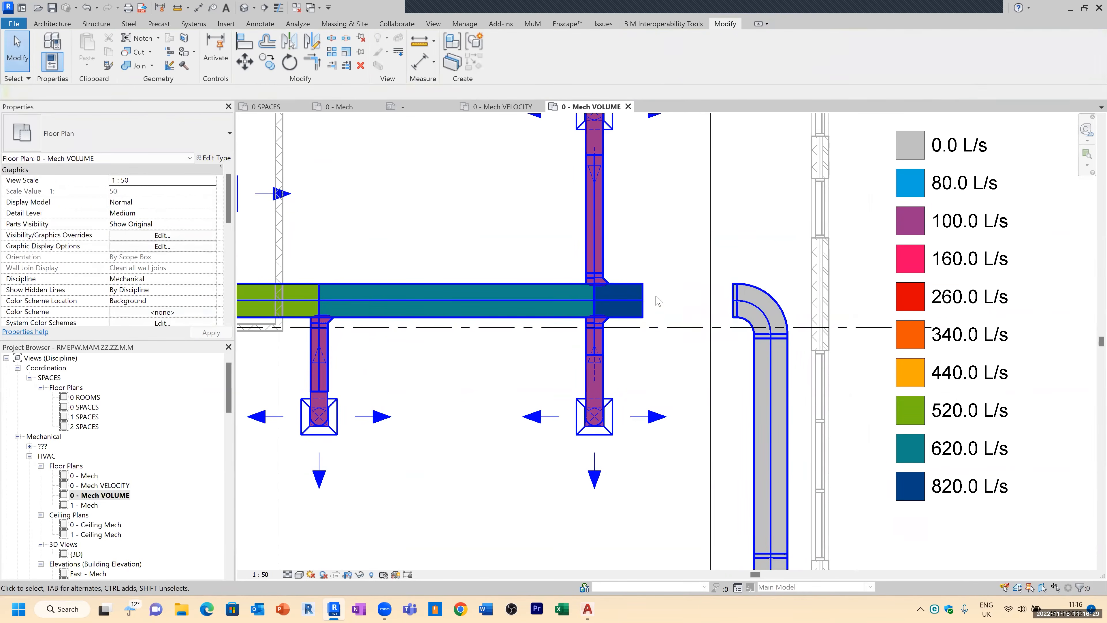
# Step: Extend the main duct's open end to reconnect it to the bend fitting
pyautogui.click(646, 304)
pyautogui.moveTo(642, 300); pyautogui.dragTo(735, 313)
pyautogui.press('Escape')
pyautogui.scroll(-3, 729, 262)
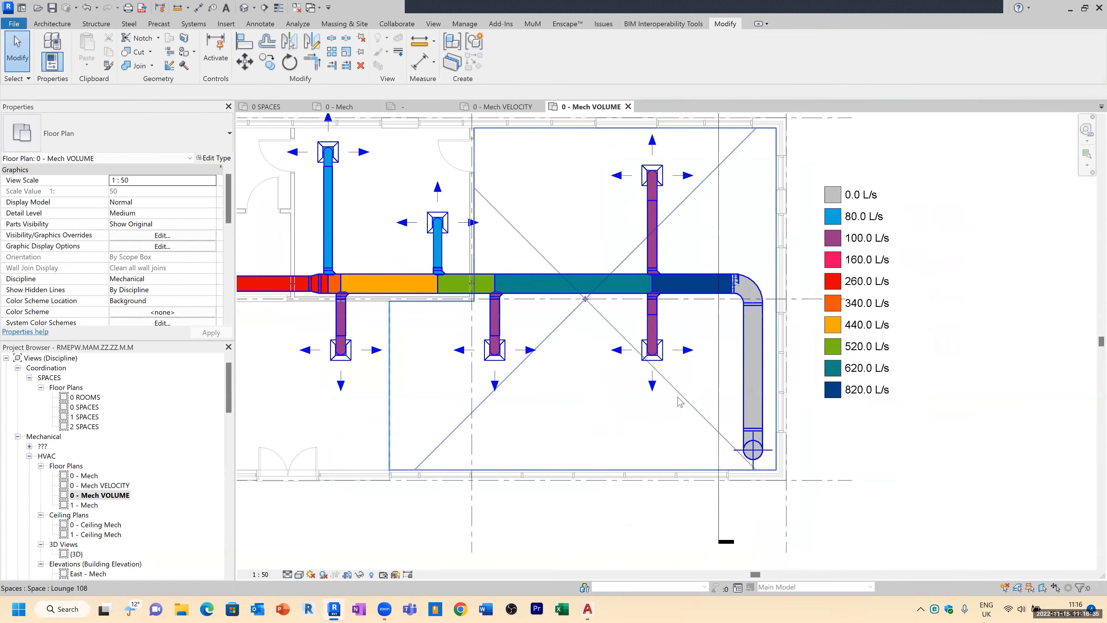
pyautogui.scroll(-1, 677, 392)
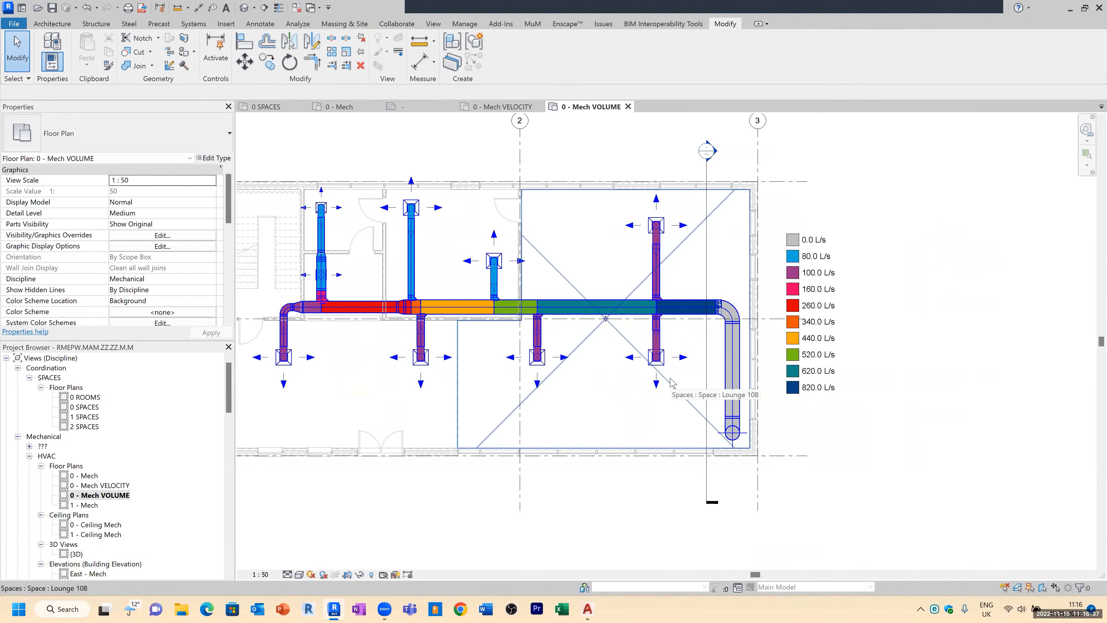
pyautogui.scroll(2, 705, 322)
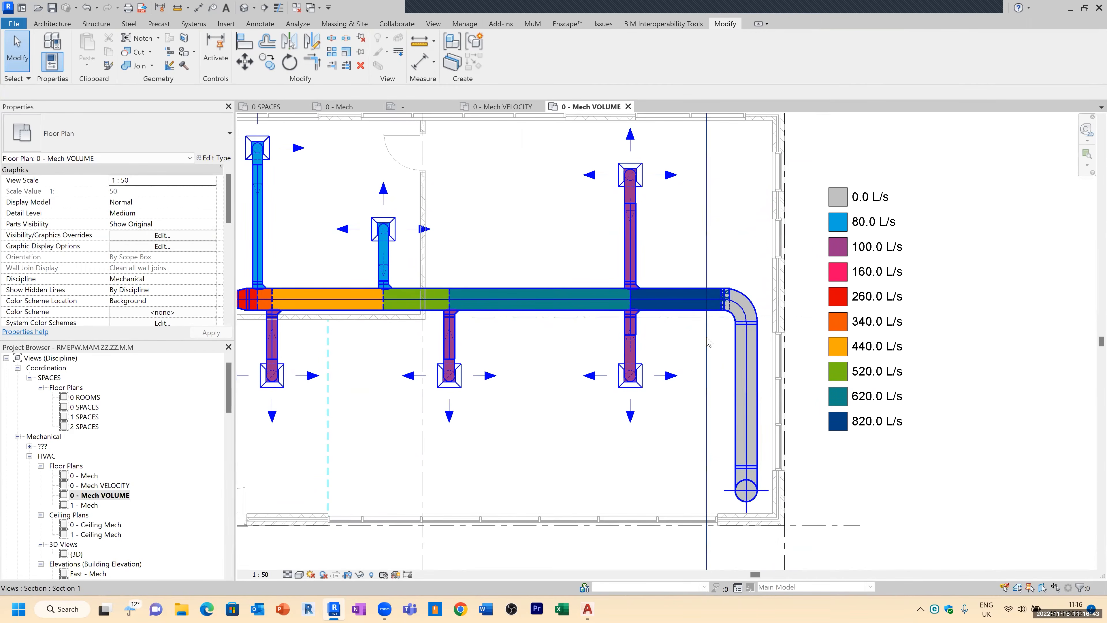
pyautogui.scroll(-2, 708, 342)
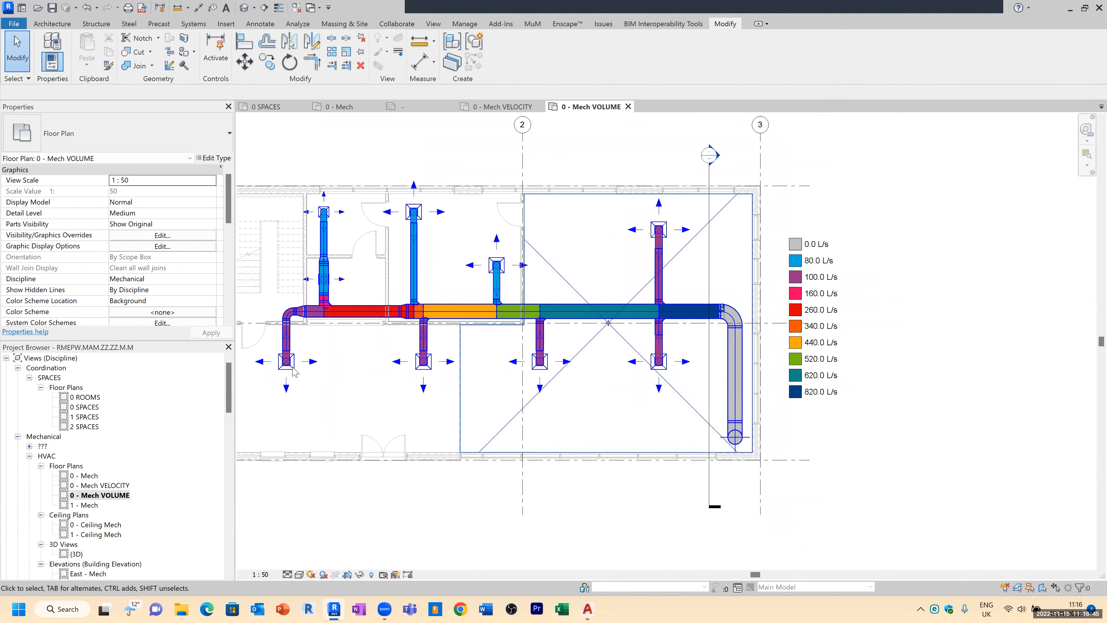
# Step: Open the 0 - Mech plan and zoom in to inspect the duct tags at the riser end
pyautogui.doubleClick(86, 476)
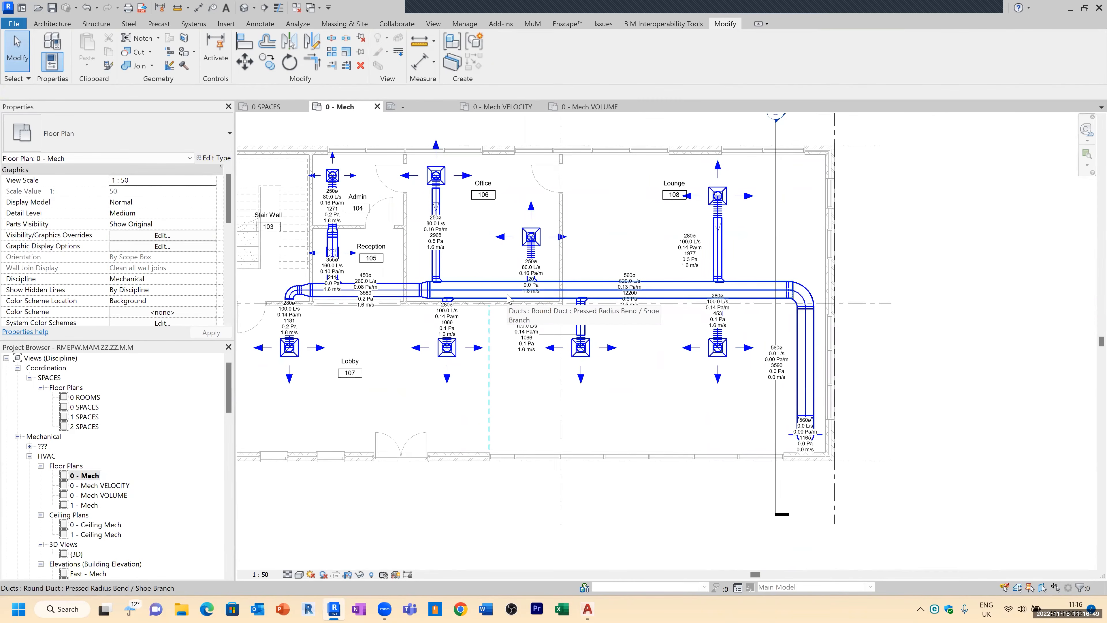
pyautogui.scroll(5, 811, 414)
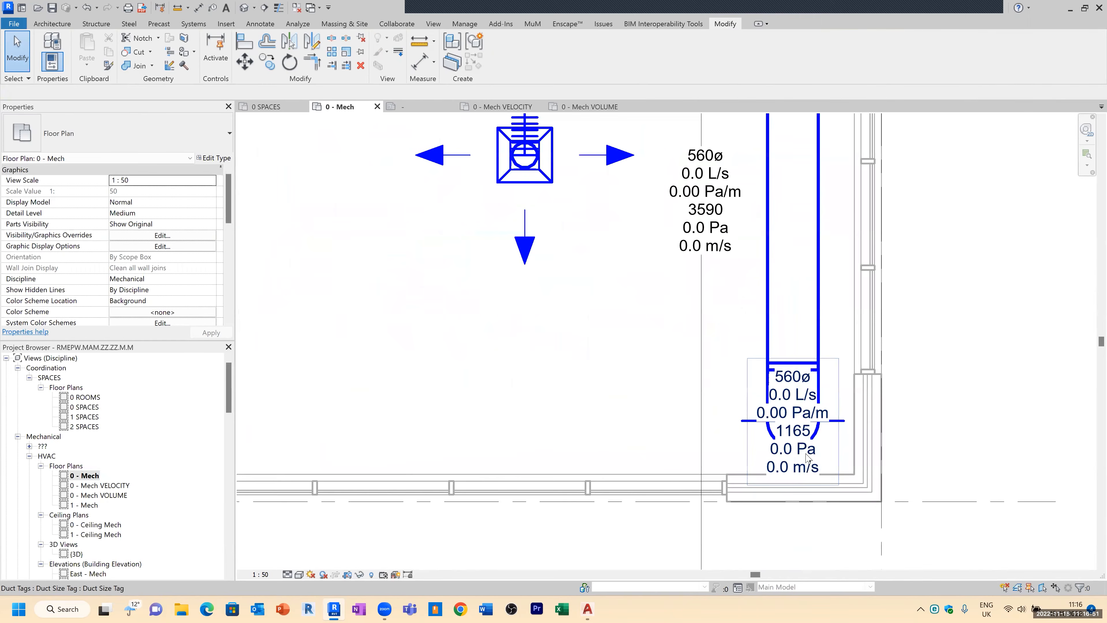
pyautogui.scroll(-5, 808, 460)
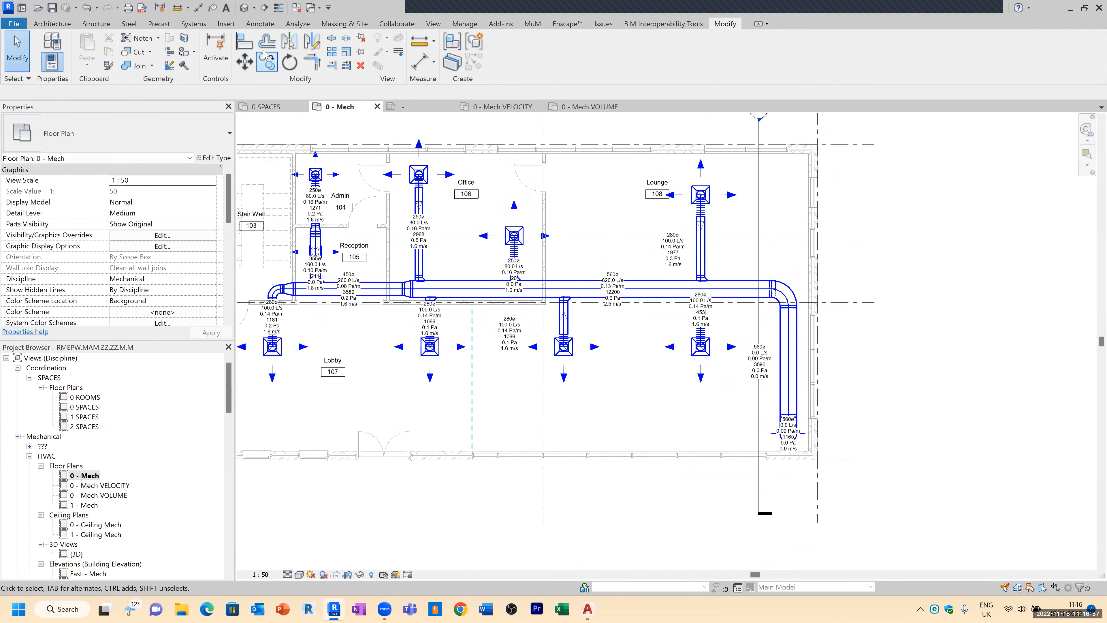
# Step: Open the {3D} view and set its visibility to show only duct accessories, fittings, insulations, linings, placeholders and ducts
pyautogui.click(244, 7)
pyautogui.scroll(5, 578, 340)
pyautogui.press('v')
pyautogui.press('g')
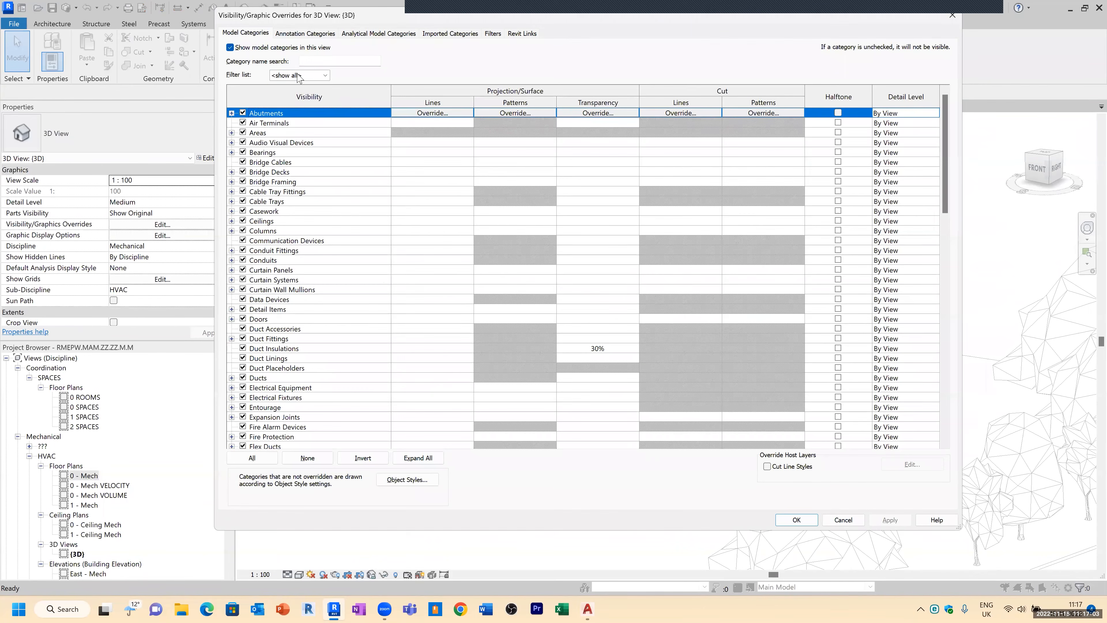
pyautogui.click(298, 75)
pyautogui.click(250, 346)
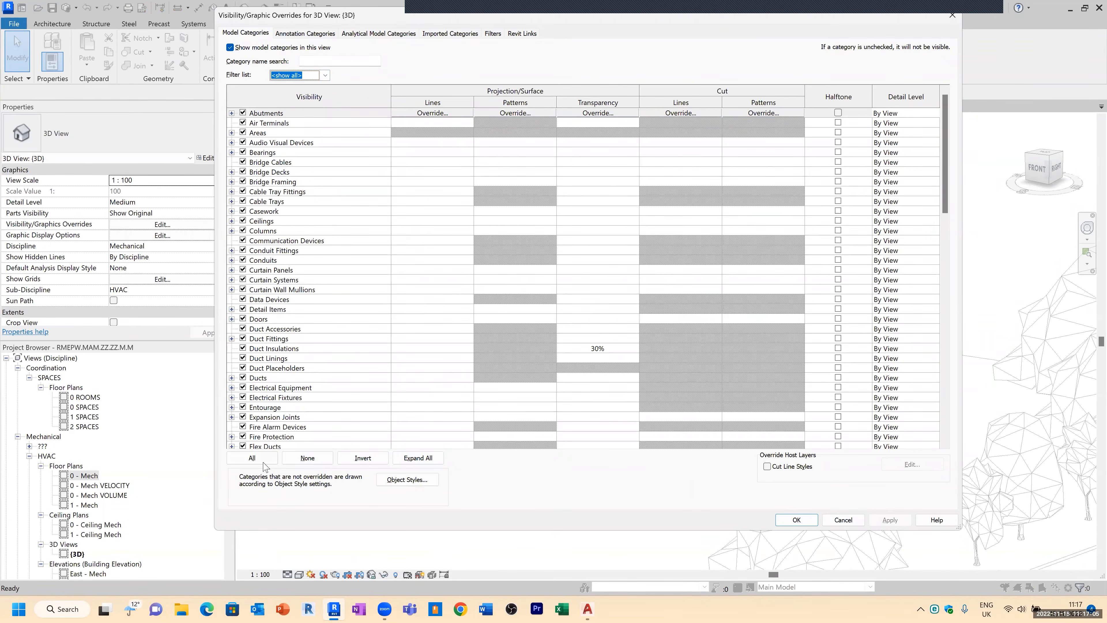
pyautogui.click(257, 458)
pyautogui.click(273, 341)
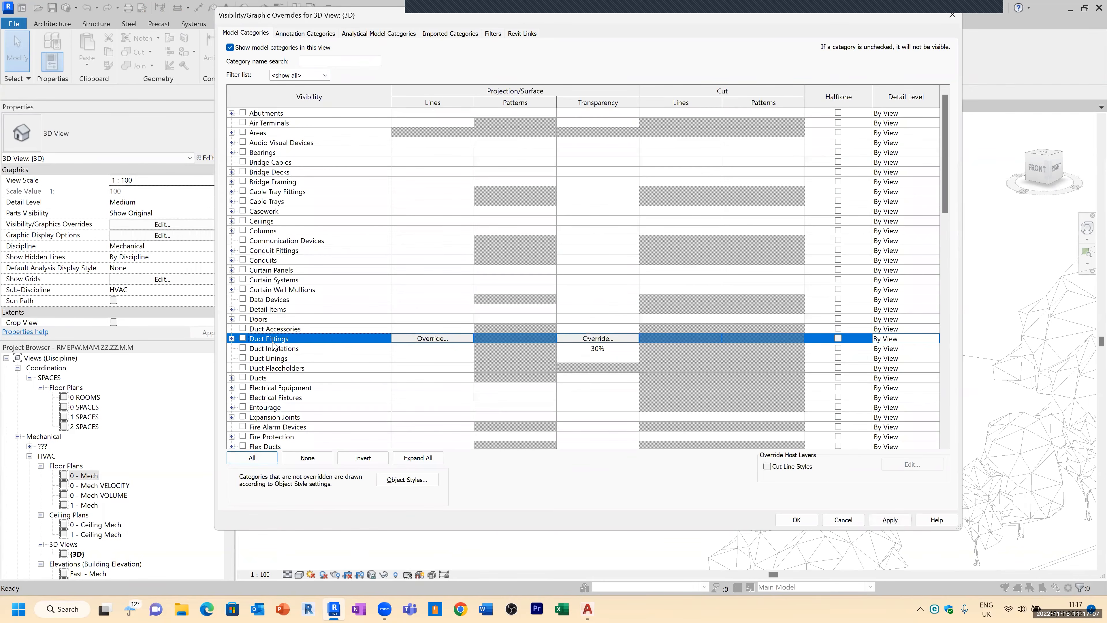
pyautogui.moveTo(267, 330); pyautogui.dragTo(247, 385)
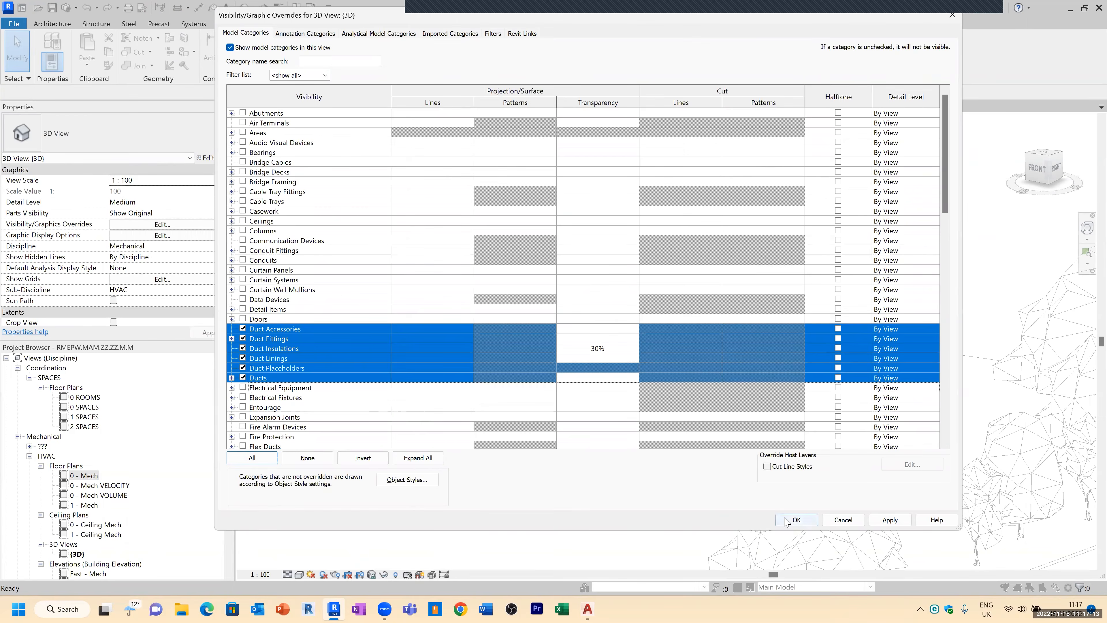
pyautogui.click(796, 520)
# Step: Reopen the 3D view's visibility/graphics overrides and switch off all annotation categories
pyautogui.scroll(3, 627, 403)
pyautogui.press('v')
pyautogui.press('g')
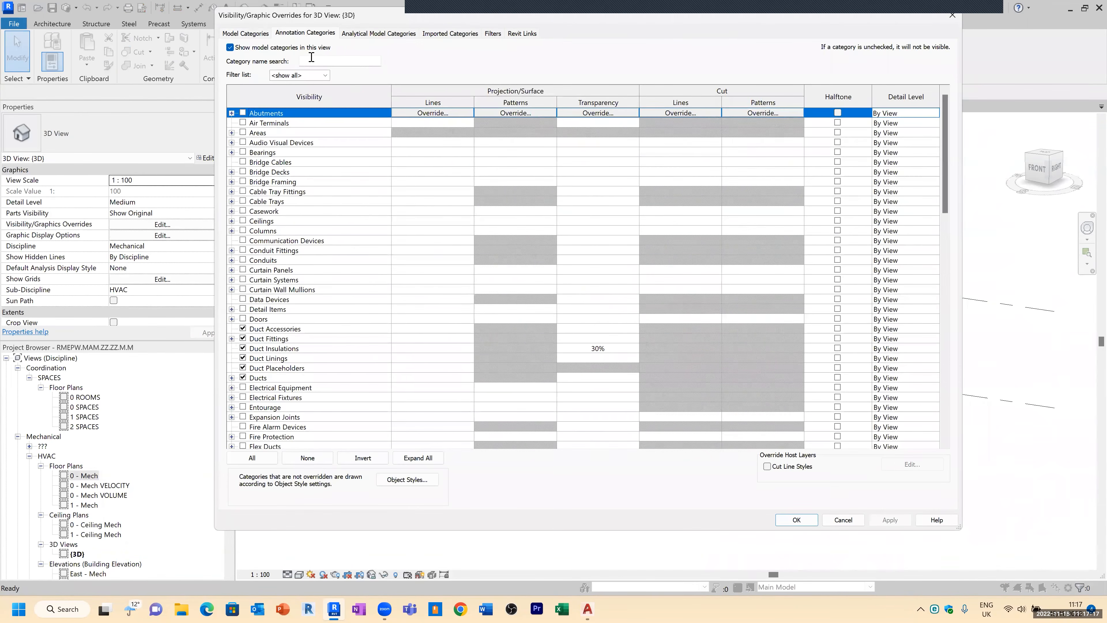
pyautogui.click(305, 33)
pyautogui.click(252, 457)
pyautogui.click(249, 417)
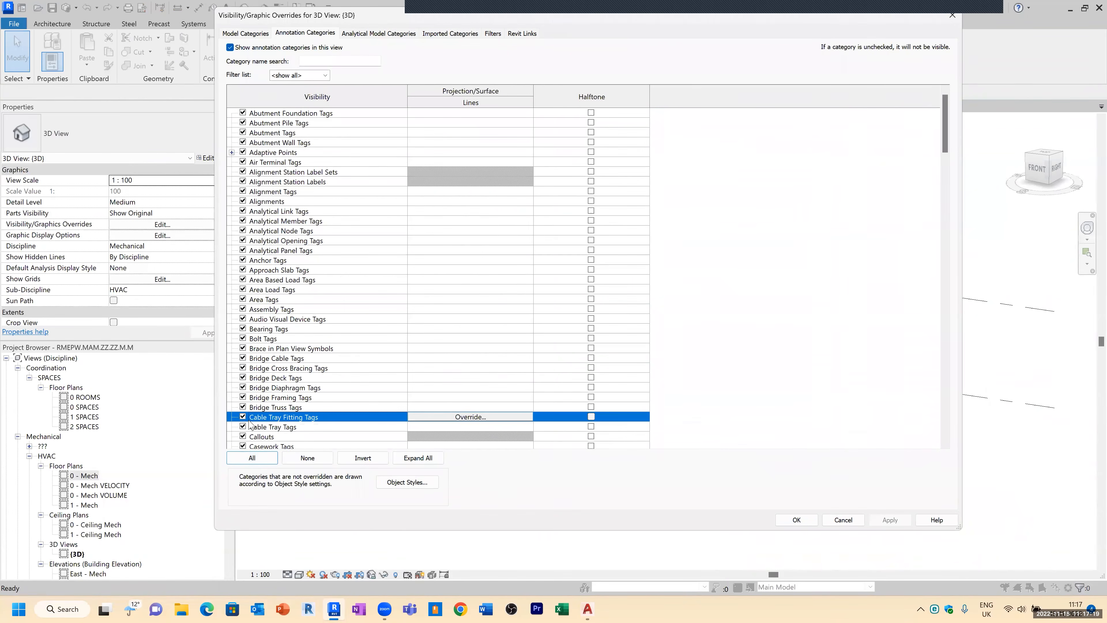
pyautogui.click(249, 457)
pyautogui.click(242, 436)
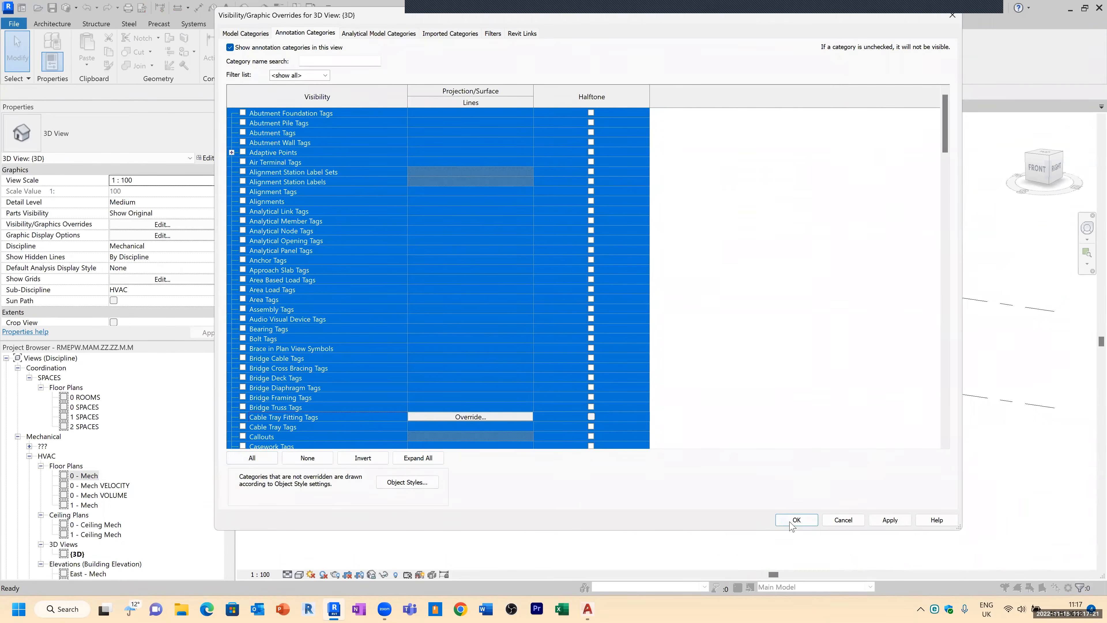
pyautogui.click(790, 522)
# Step: Make the Flex Ducts category visible in the 3D view as well
pyautogui.keyDown('shift'); pyautogui.moveTo(625, 380); pyautogui.dragTo(506, 375, button='middle'); pyautogui.keyUp('shift')
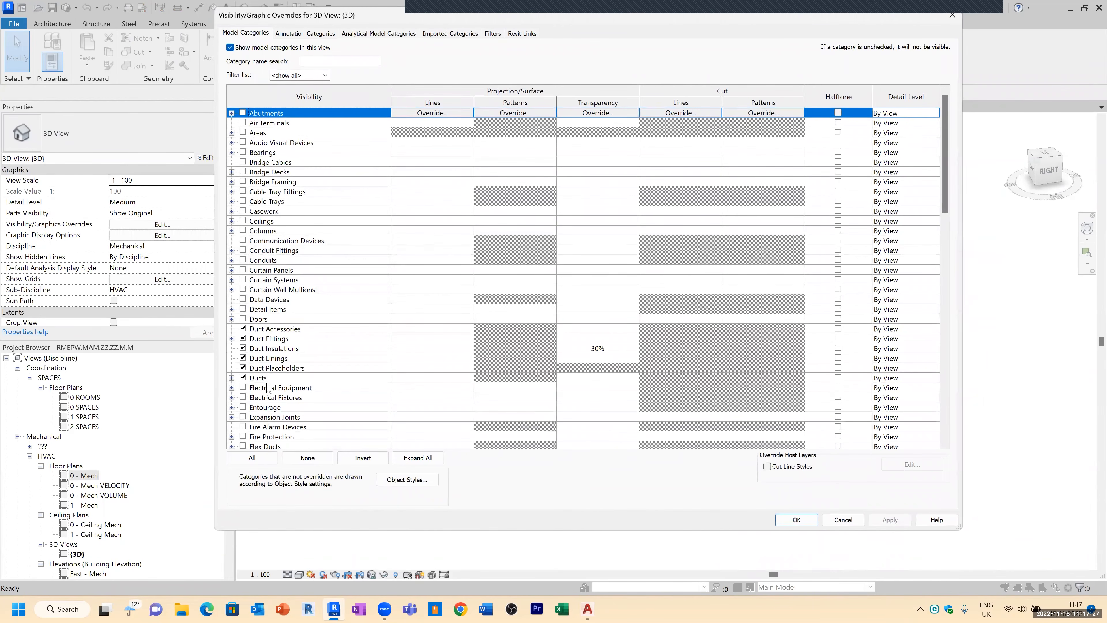
pyautogui.scroll(-1, 268, 411)
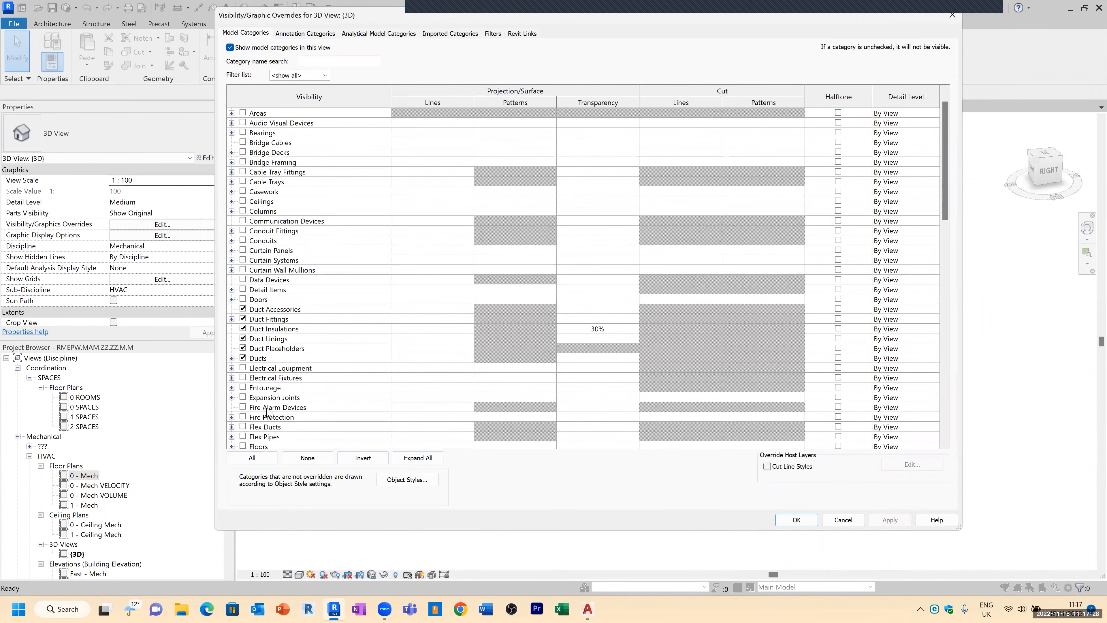
pyautogui.click(243, 427)
pyautogui.click(796, 519)
pyautogui.moveTo(593, 421)
pyautogui.keyDown('shift'); pyautogui.mouseDown(button='middle')
pyautogui.moveTo(576, 450)
pyautogui.moveTo(469, 448)
pyautogui.moveTo(511, 453)
pyautogui.moveTo(610, 412)
pyautogui.mouseUp(button='middle'); pyautogui.keyUp('shift')
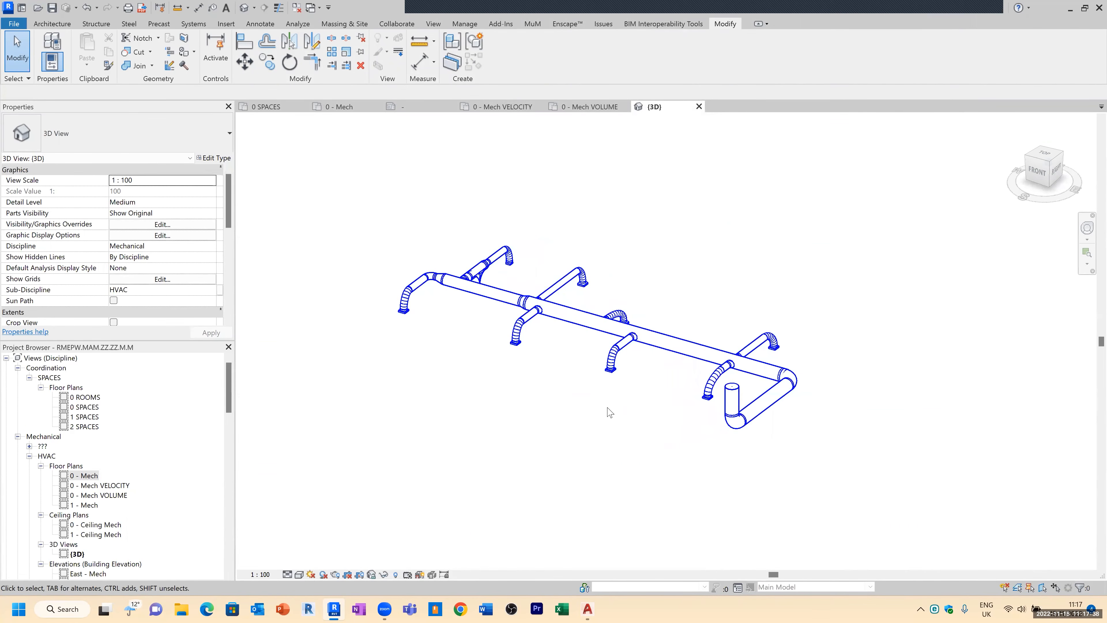
# Step: Open the view filters and create a new rule-based filter named DUCT FLOW
pyautogui.press('v')
pyautogui.press('v')
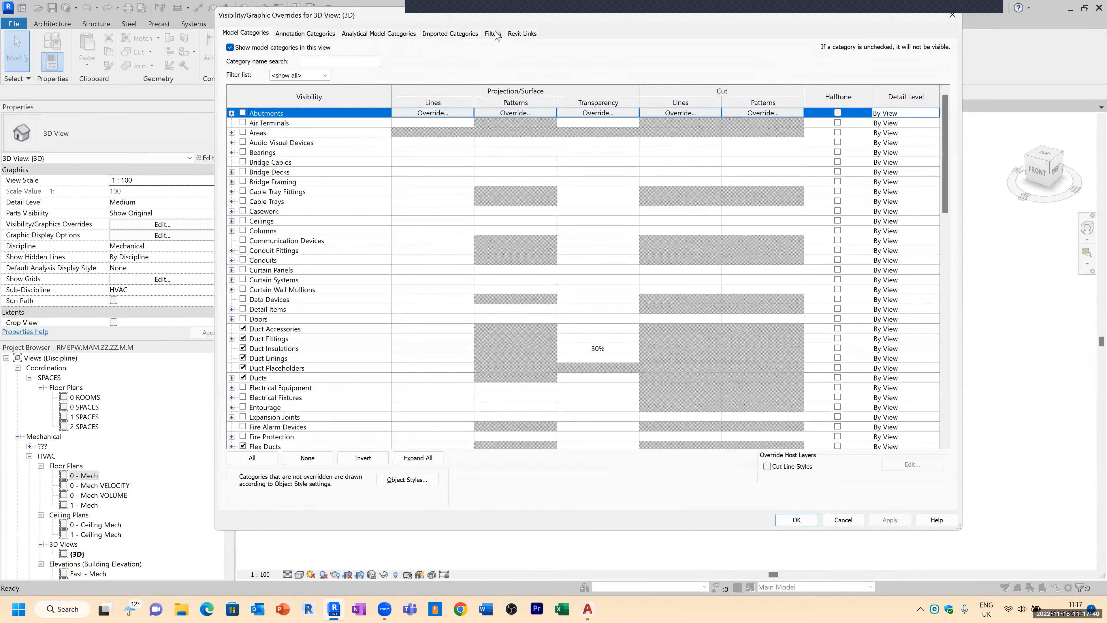
pyautogui.click(493, 33)
pyautogui.click(273, 432)
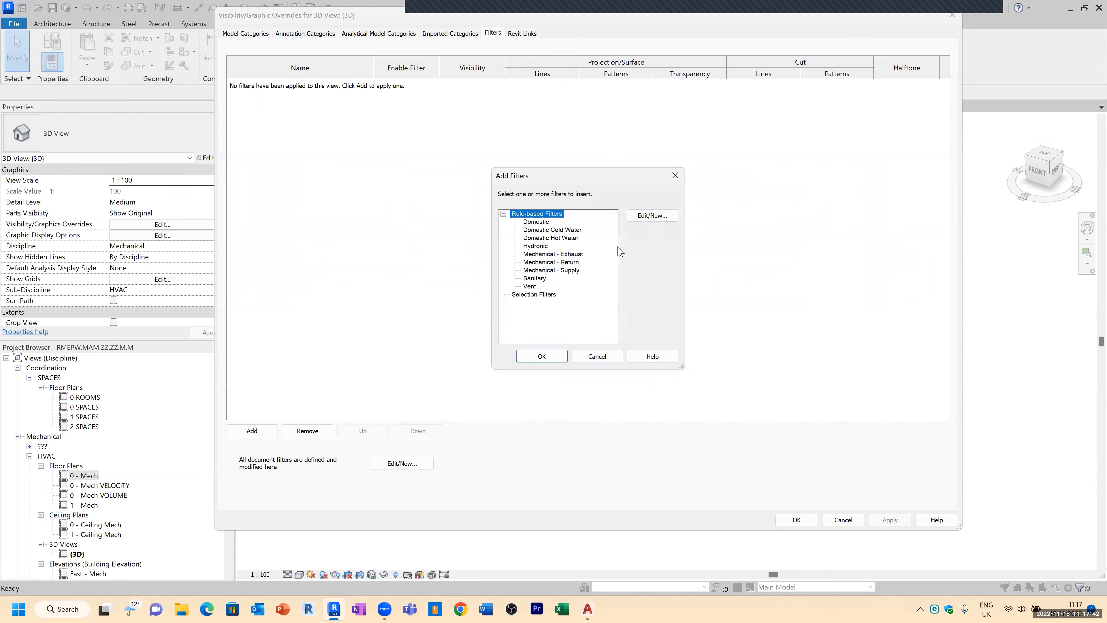
pyautogui.click(651, 218)
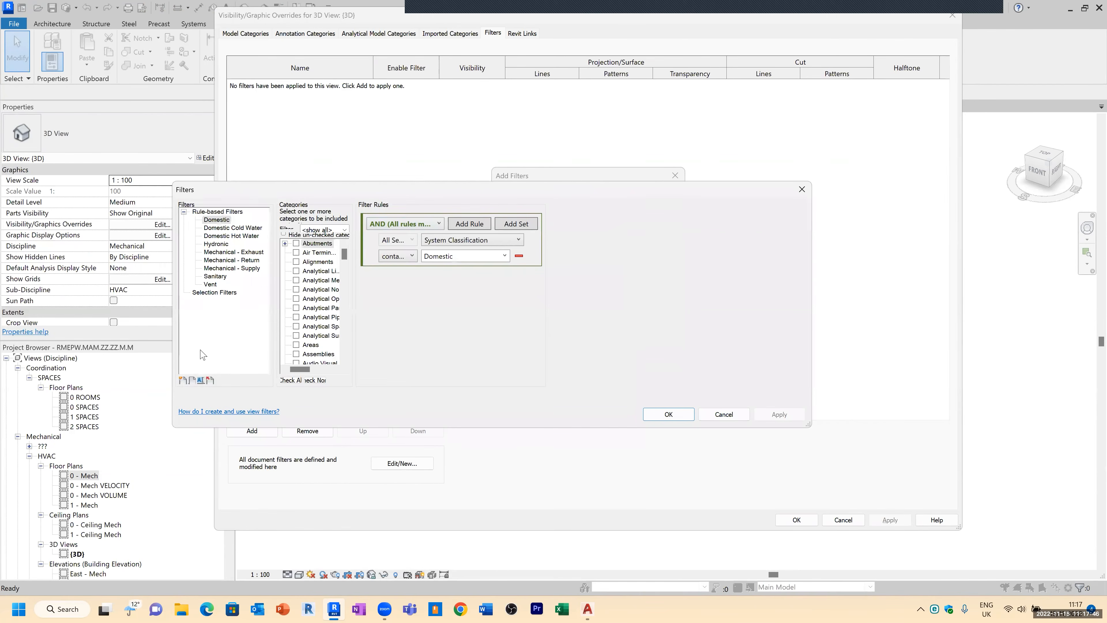
pyautogui.click(183, 380)
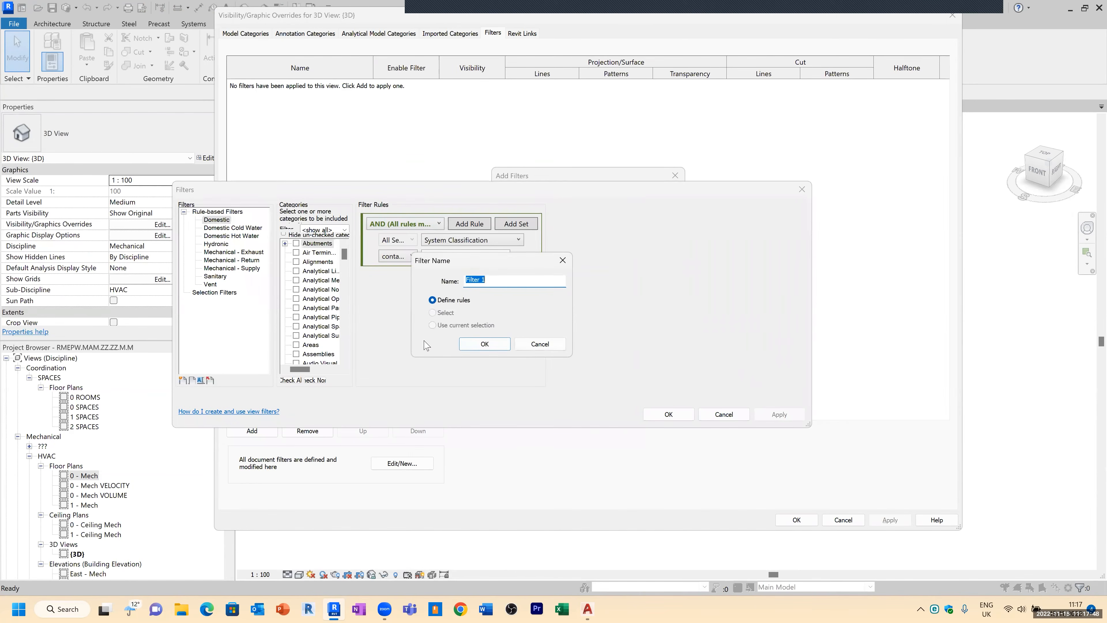
pyautogui.write('d')
pyautogui.press('BackSpace')
pyautogui.press('BackSpace')
pyautogui.press('BackSpace')
pyautogui.write('DU')
pyautogui.click(488, 344)
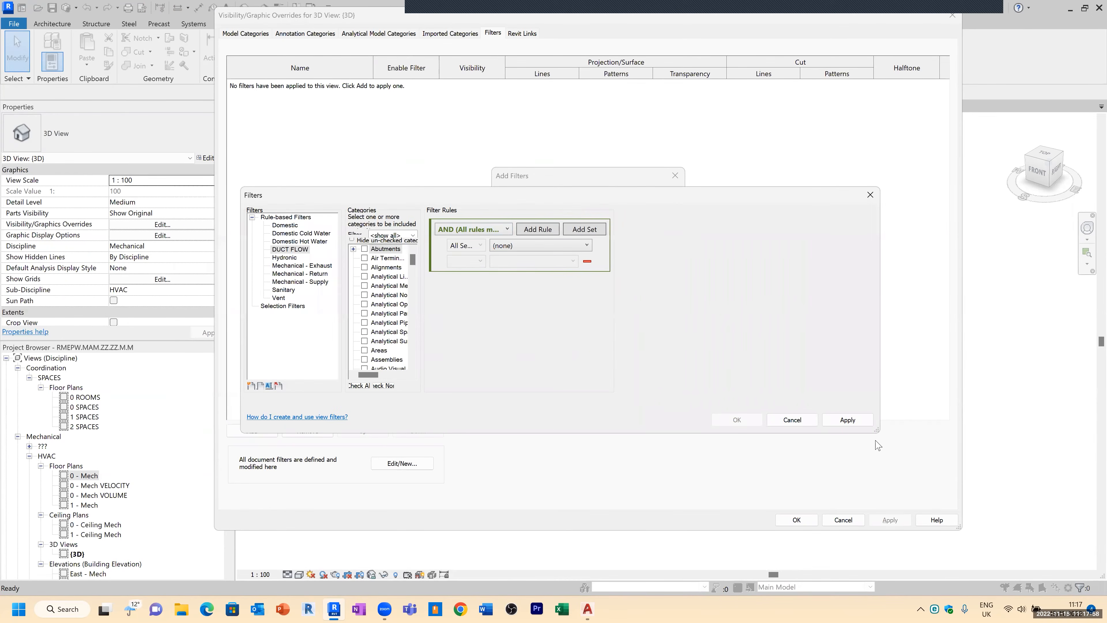
# Step: Assign the Ducts category to the DUCT FLOW filter
pyautogui.moveTo(454, 307); pyautogui.dragTo(530, 316)
pyautogui.click(428, 324)
pyautogui.press('d')
pyautogui.scroll(-2, 409, 343)
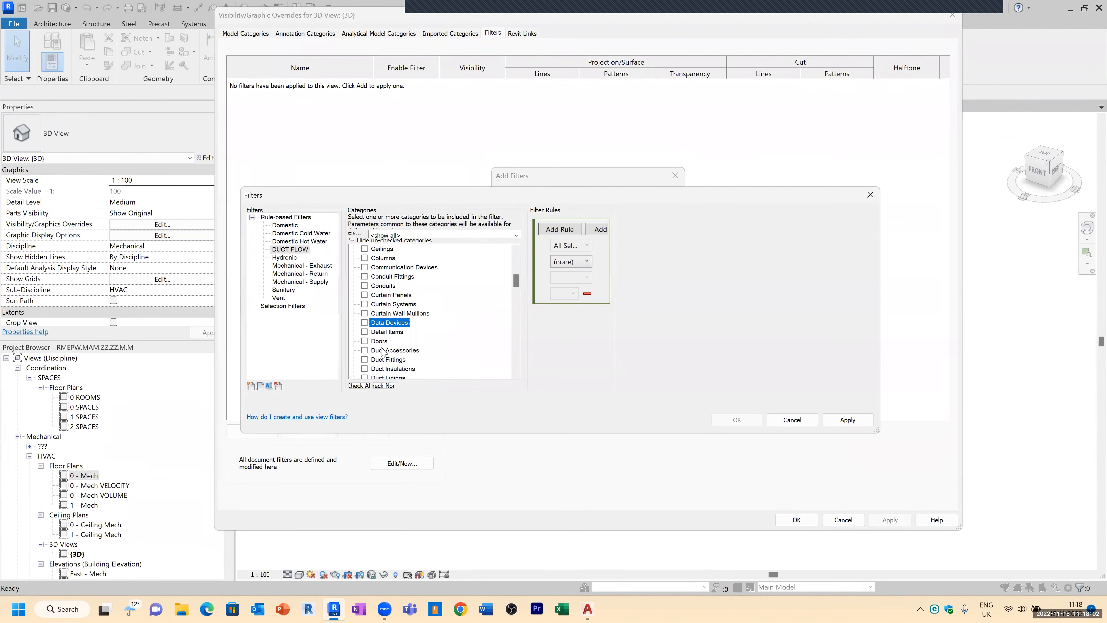
pyautogui.scroll(-2, 388, 347)
pyautogui.scroll(-1, 381, 360)
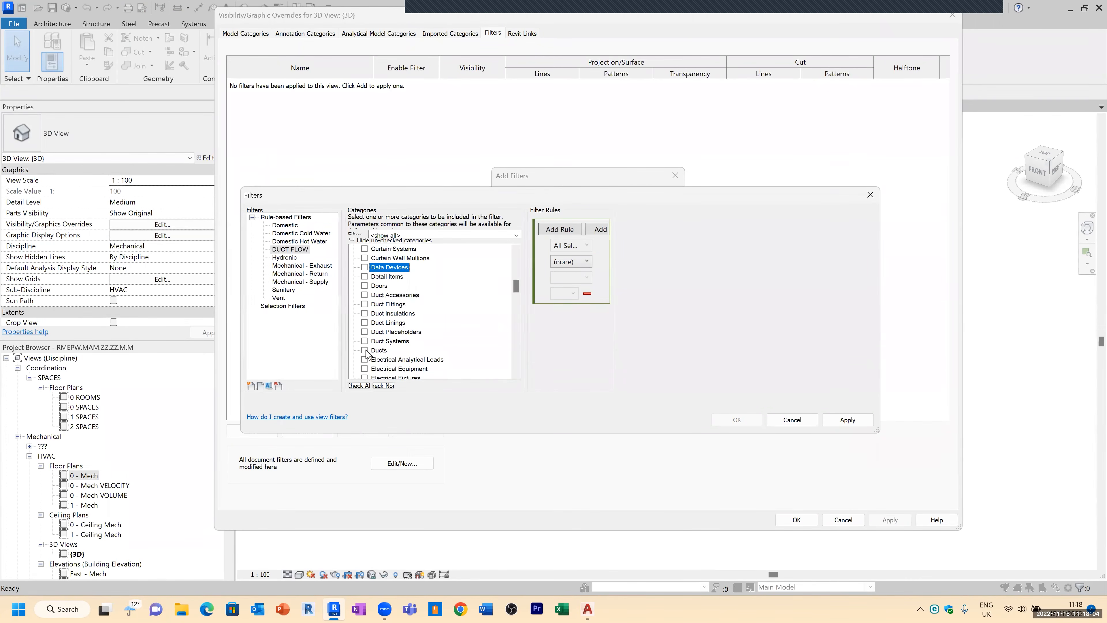
pyautogui.click(364, 351)
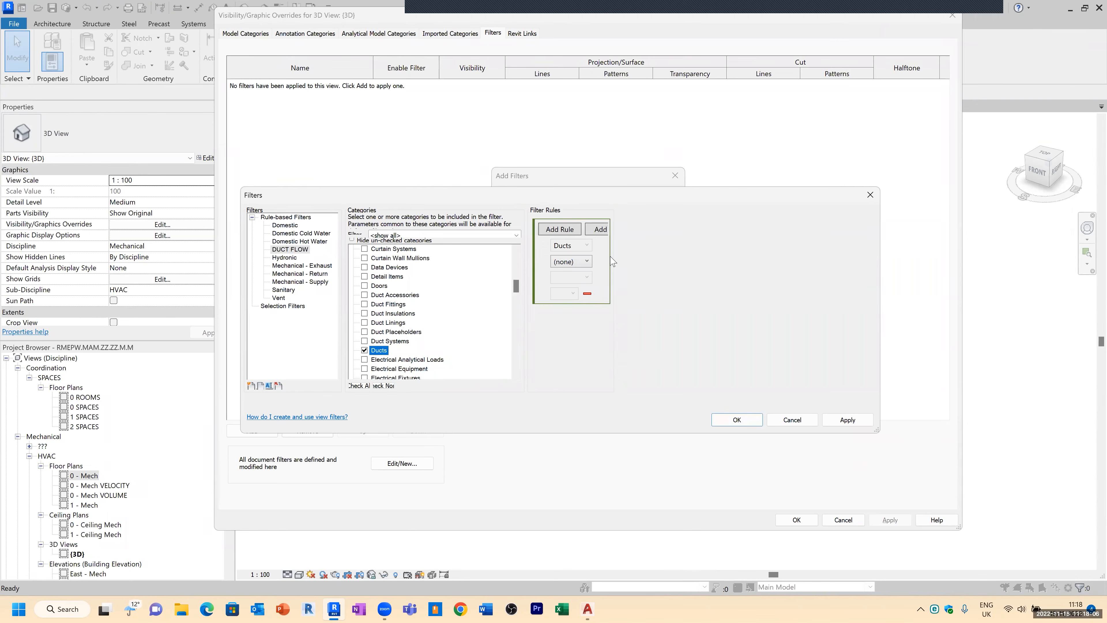
# Step: Define the DUCT FLOW filter rule as Flow is less than
pyautogui.moveTo(529, 282); pyautogui.dragTo(440, 282)
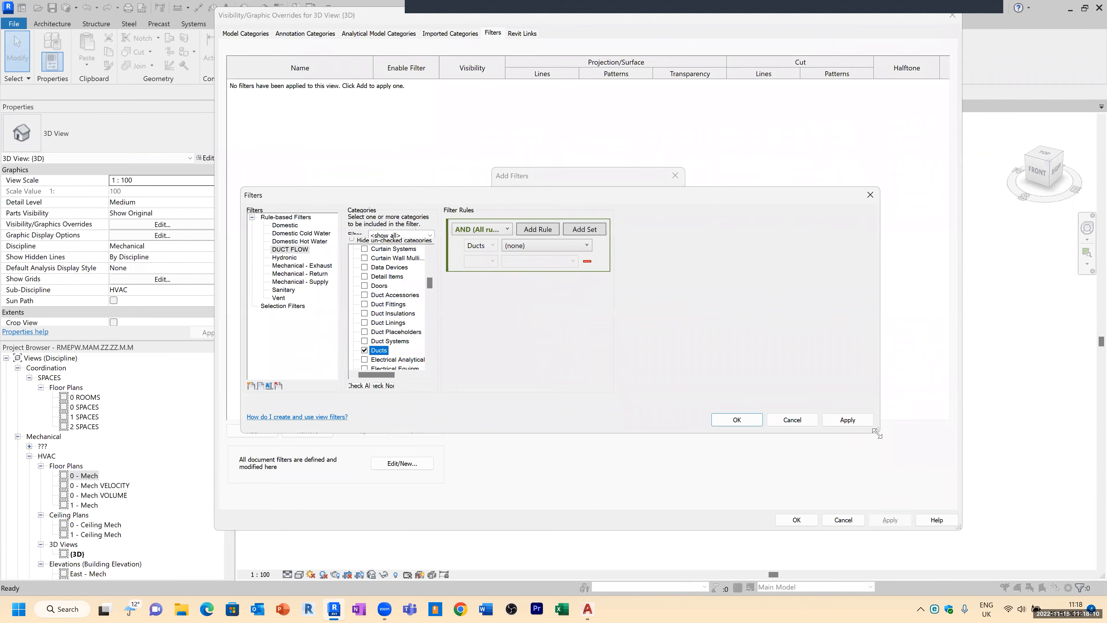
pyautogui.click(492, 244)
pyautogui.click(525, 252)
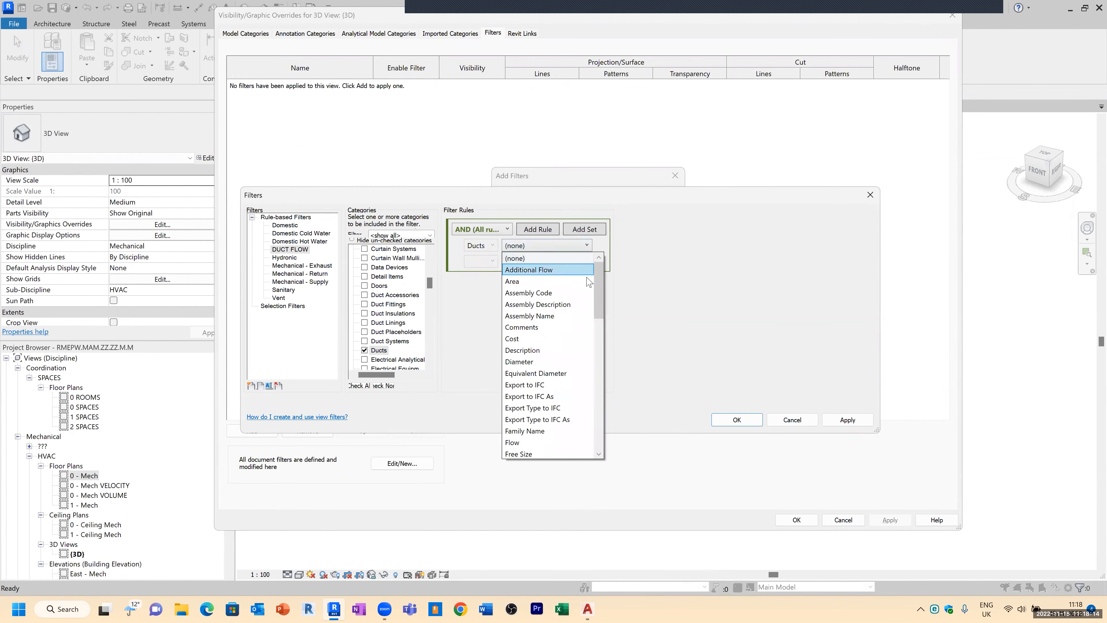
pyautogui.moveTo(603, 287); pyautogui.dragTo(603, 300)
pyautogui.scroll(-1, 550, 349)
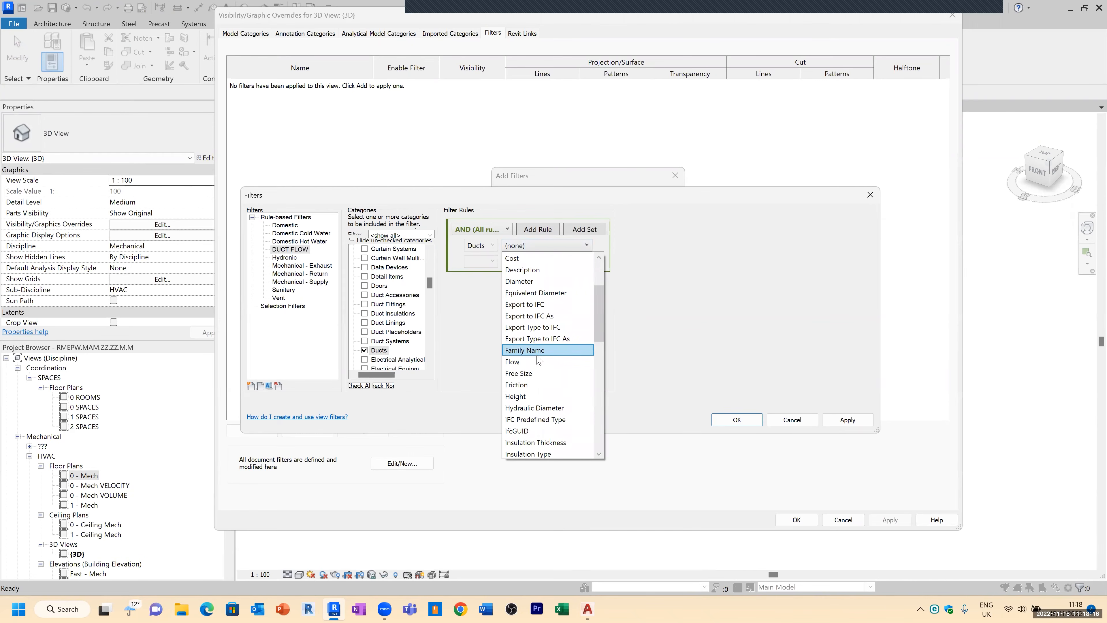
pyautogui.click(535, 364)
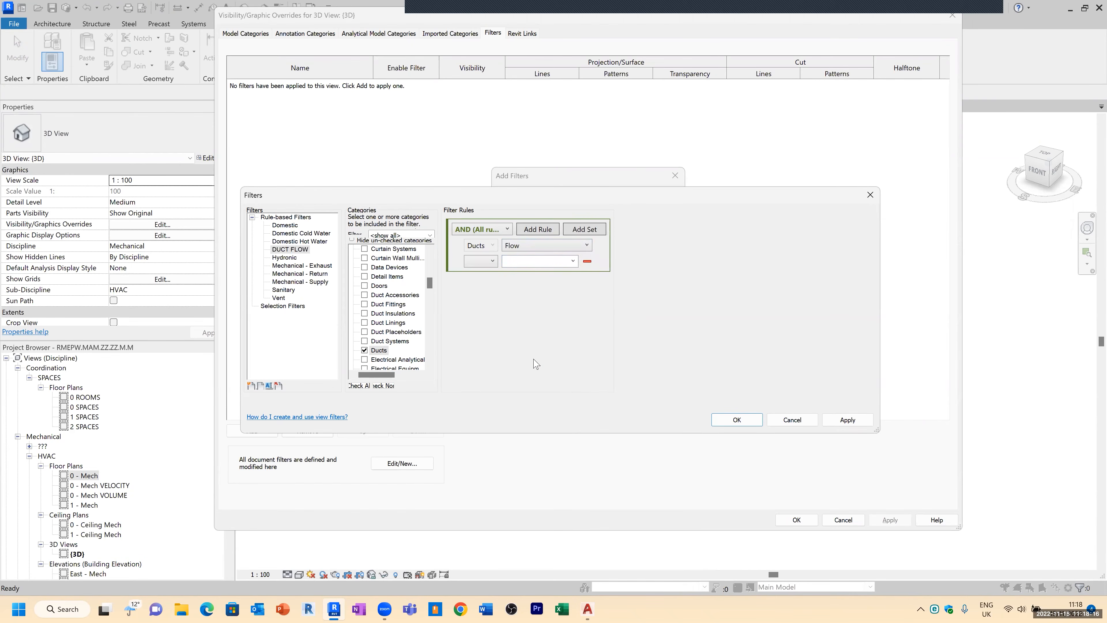
pyautogui.click(492, 261)
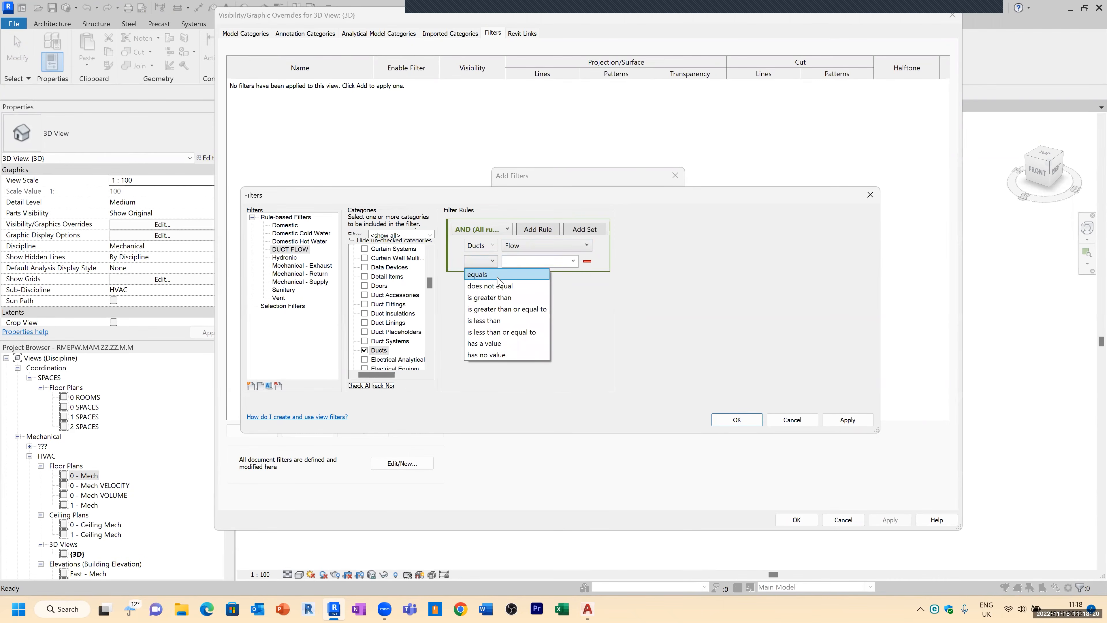
pyautogui.click(499, 321)
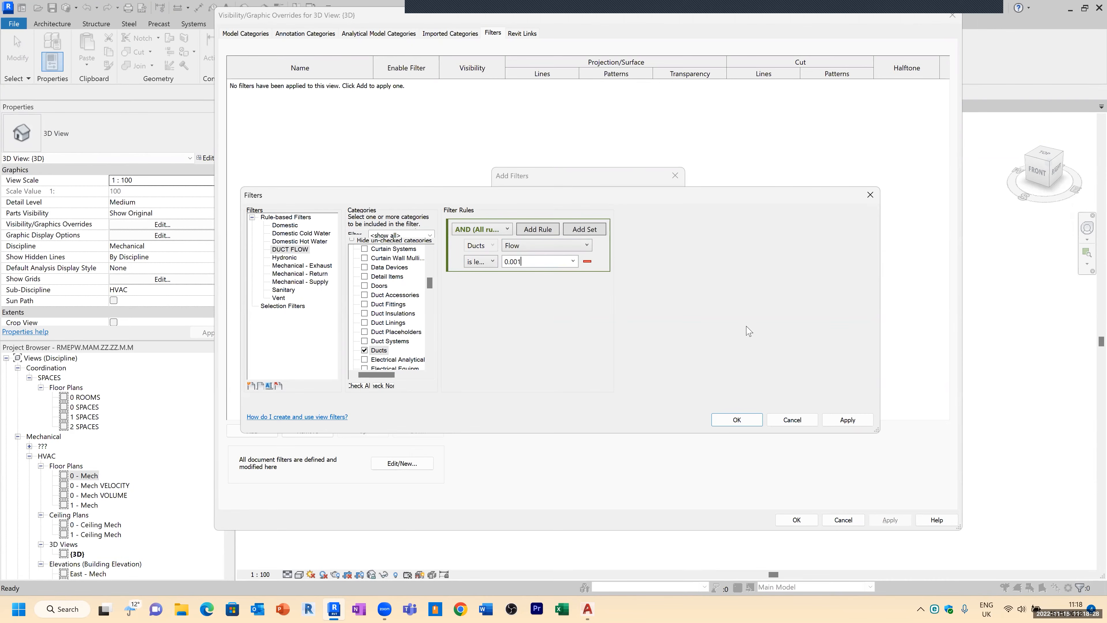
# Step: Save the edited filter rules and add the DUCT FLOW filter to the 3D view's overrides
pyautogui.click(753, 417)
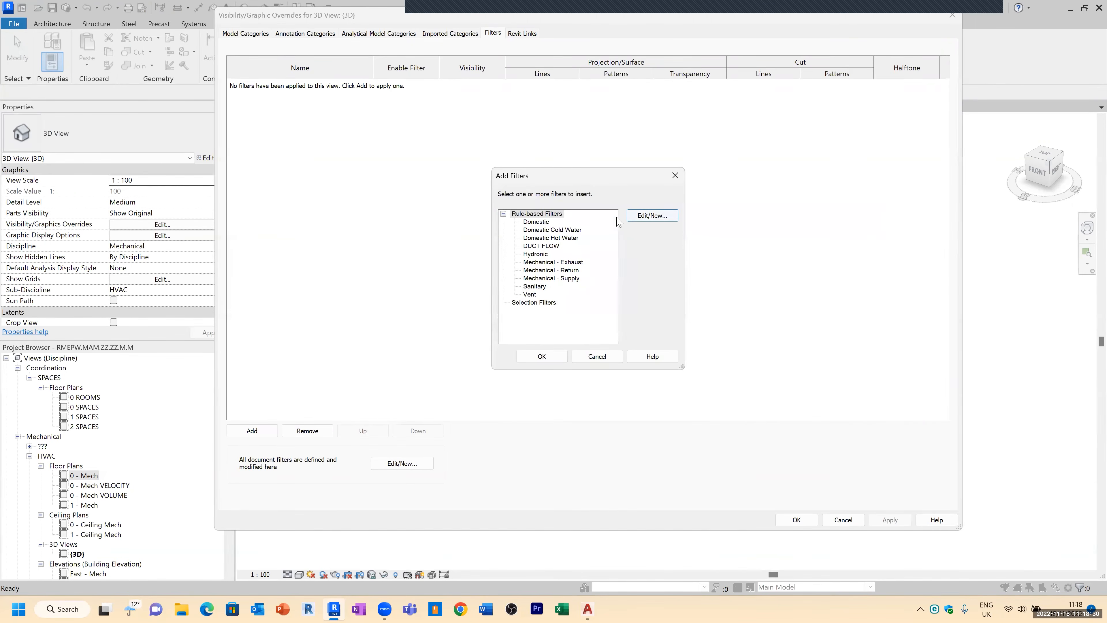
pyautogui.click(543, 247)
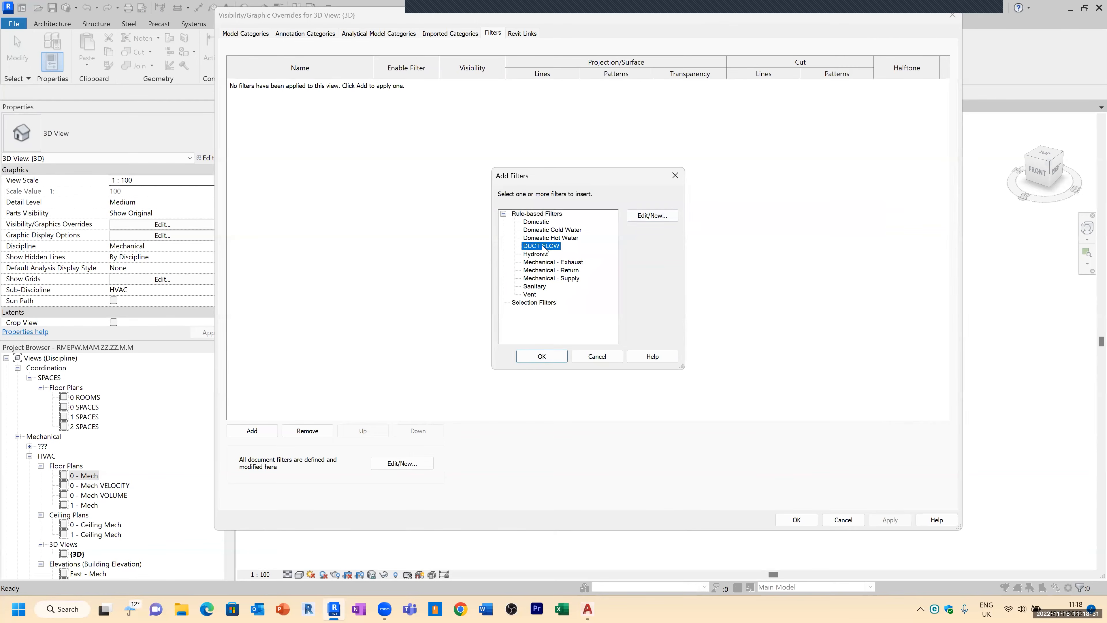
pyautogui.click(537, 356)
# Step: Override the DUCT FLOW filter's surface pattern with a red solid fill and apply the view overrides
pyautogui.click(613, 85)
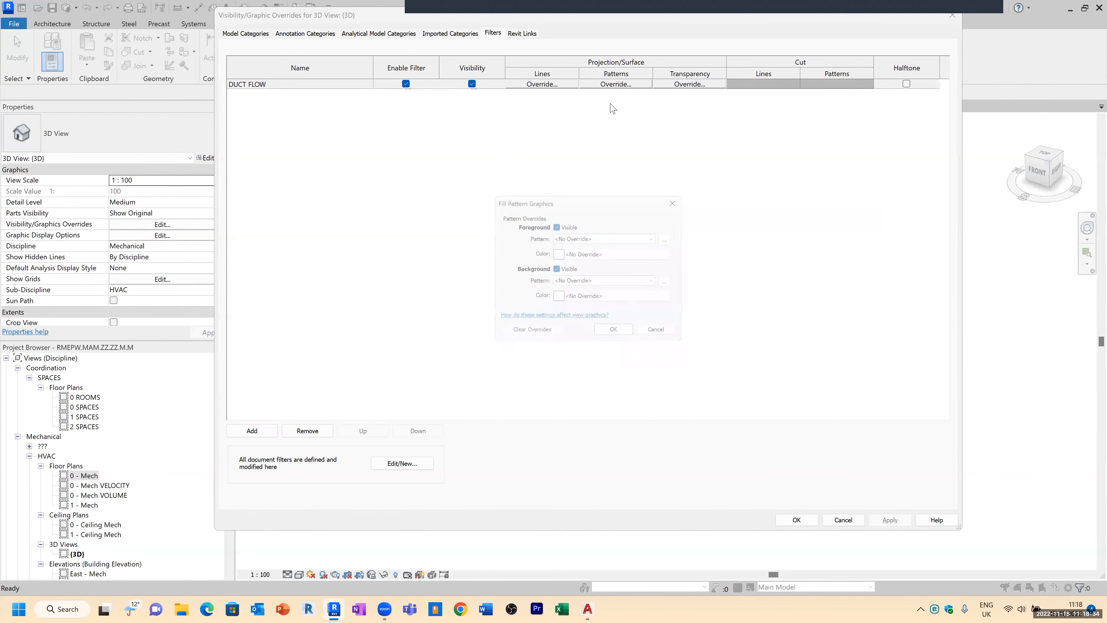
pyautogui.click(588, 238)
pyautogui.click(612, 259)
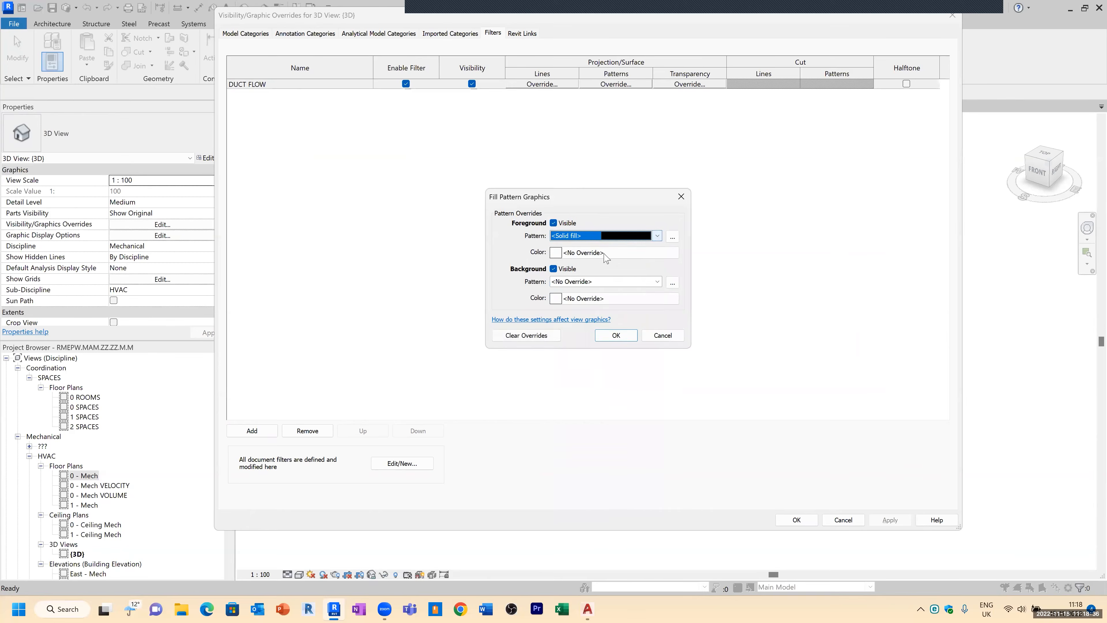
pyautogui.click(606, 252)
pyautogui.click(466, 206)
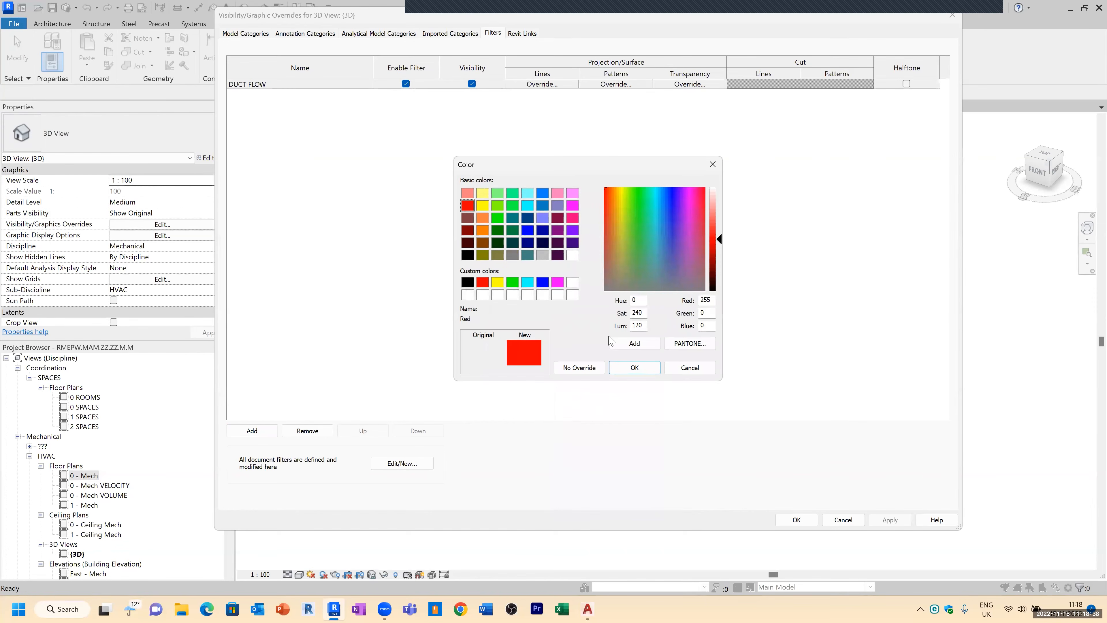
pyautogui.click(635, 367)
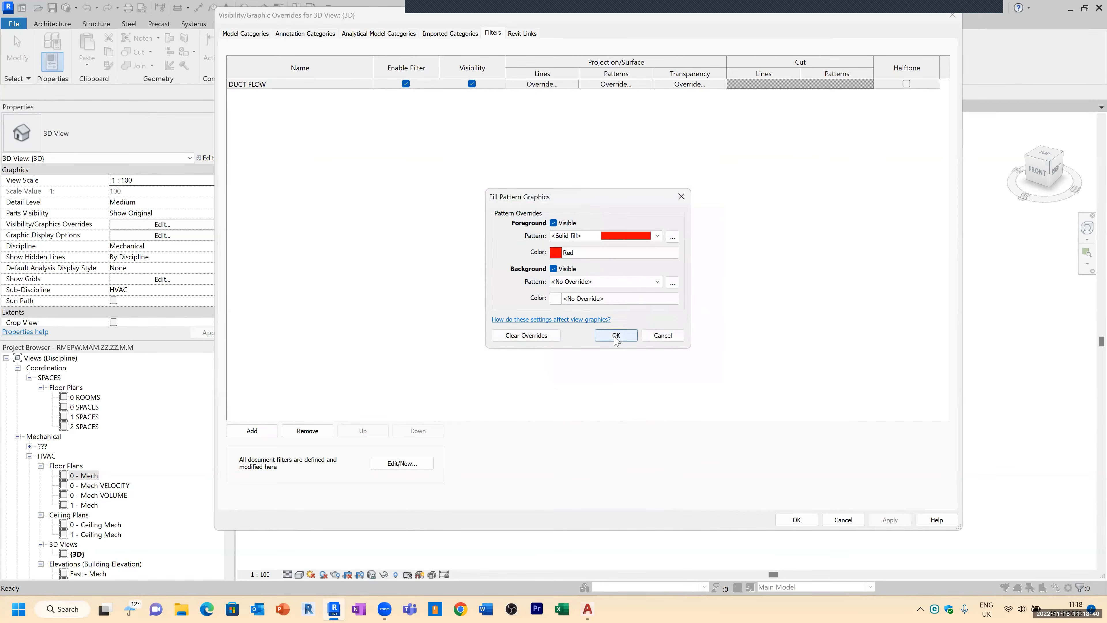
pyautogui.click(616, 335)
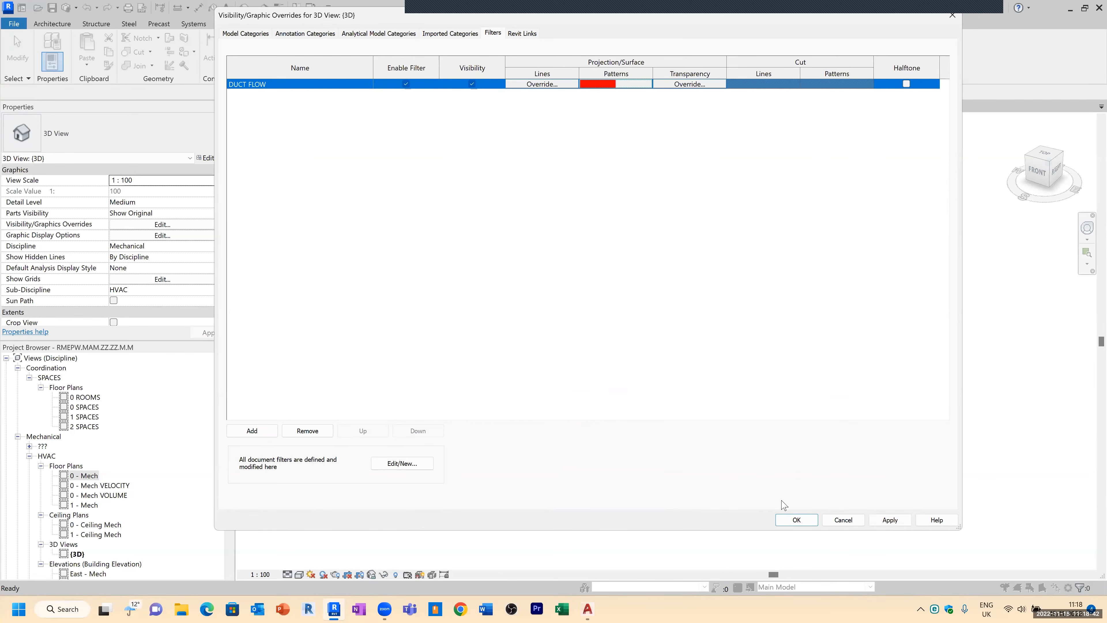
pyautogui.click(798, 520)
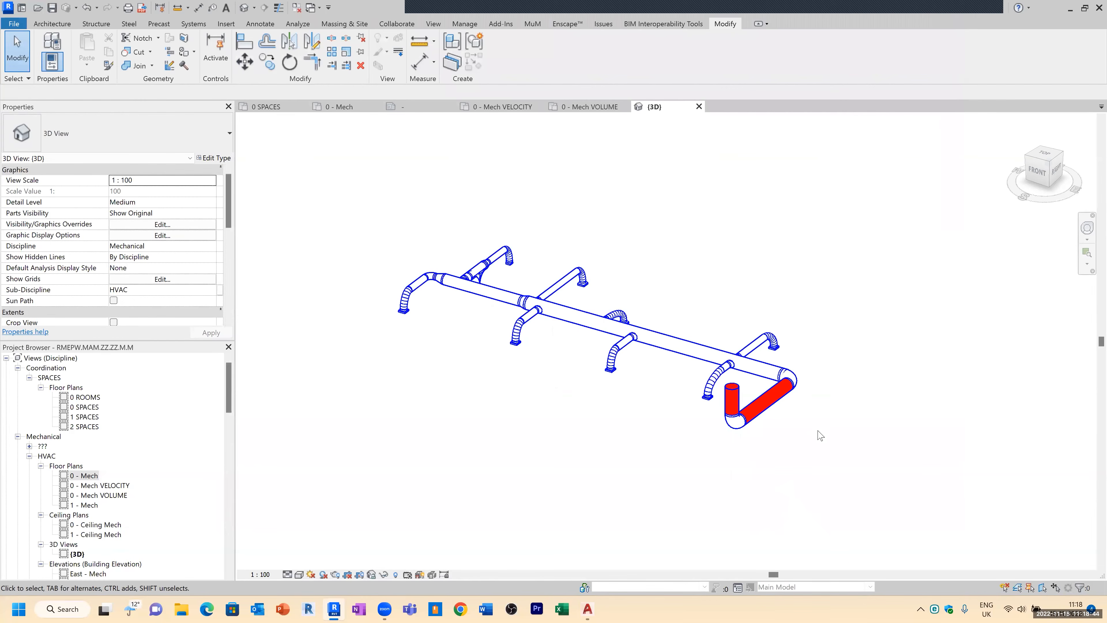
# Step: Drag the end of the main supply duct away to disconnect it from the bend at the red duct
pyautogui.keyDown('shift'); pyautogui.moveTo(837, 427); pyautogui.dragTo(693, 382, button='middle'); pyautogui.keyUp('shift')
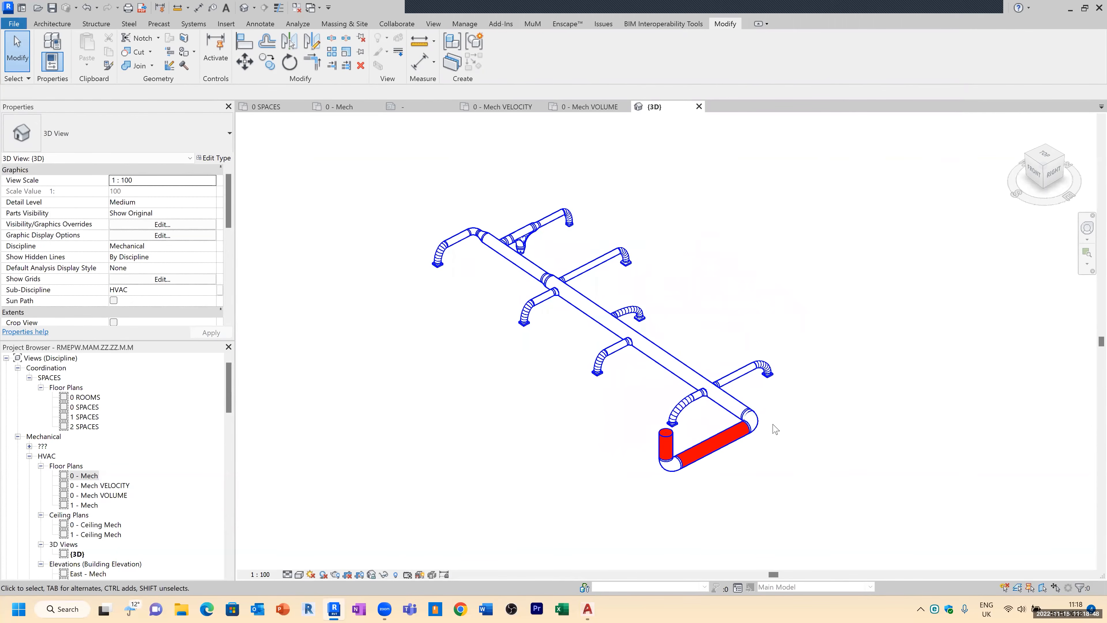
pyautogui.keyDown('shift'); pyautogui.moveTo(669, 467); pyautogui.dragTo(636, 506, button='middle'); pyautogui.keyUp('shift')
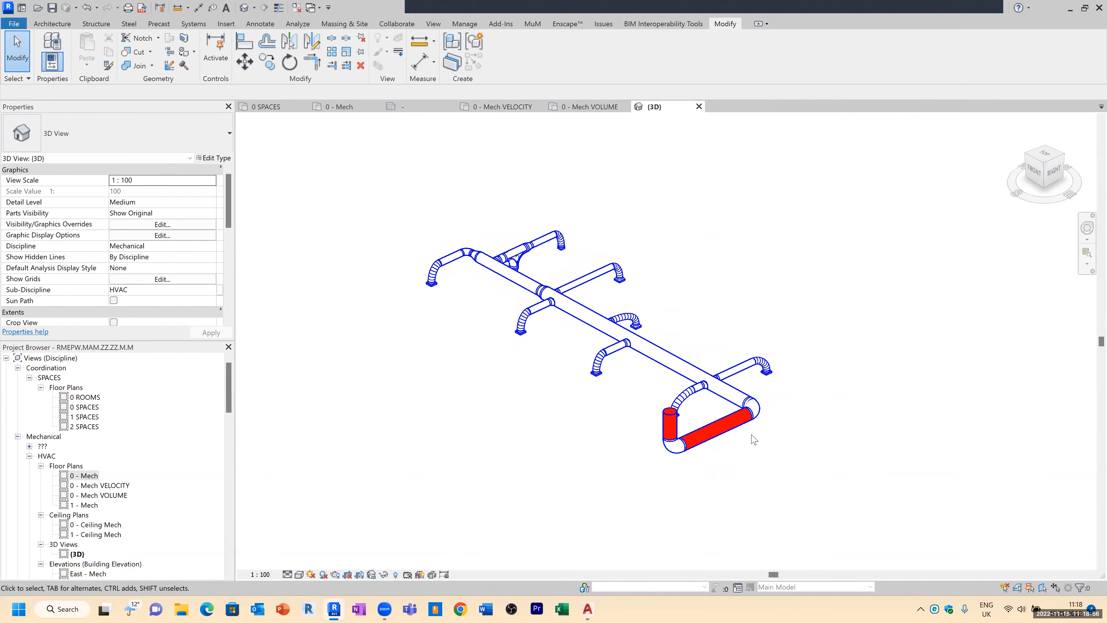
pyautogui.scroll(3, 757, 416)
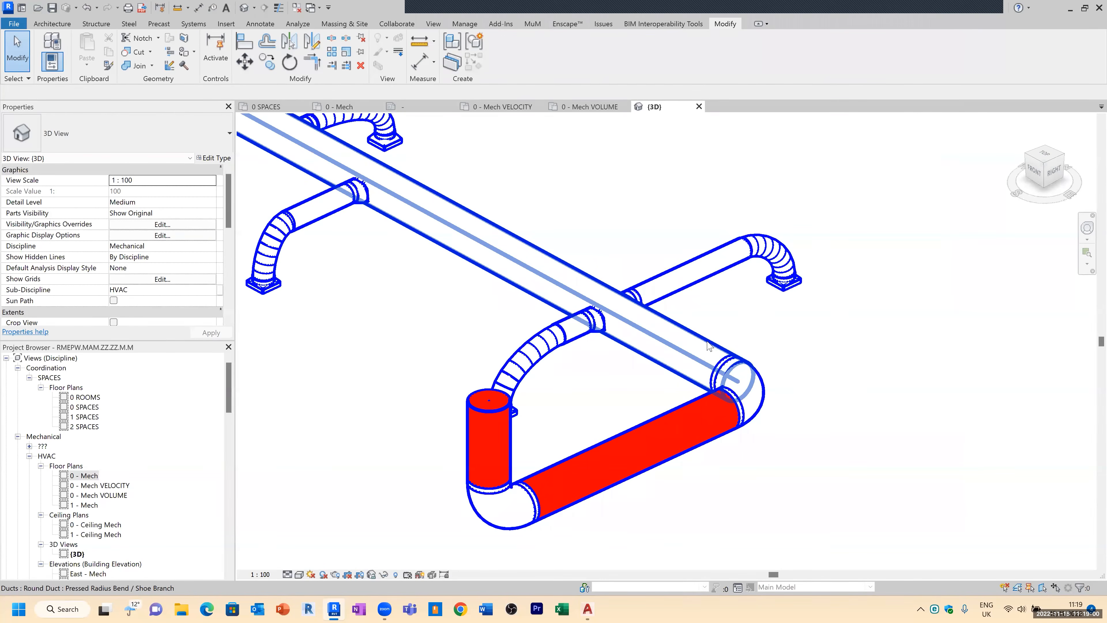
pyautogui.click(757, 353)
pyautogui.keyDown('shift'); pyautogui.moveTo(756, 354); pyautogui.dragTo(830, 378, button='middle'); pyautogui.keyUp('shift')
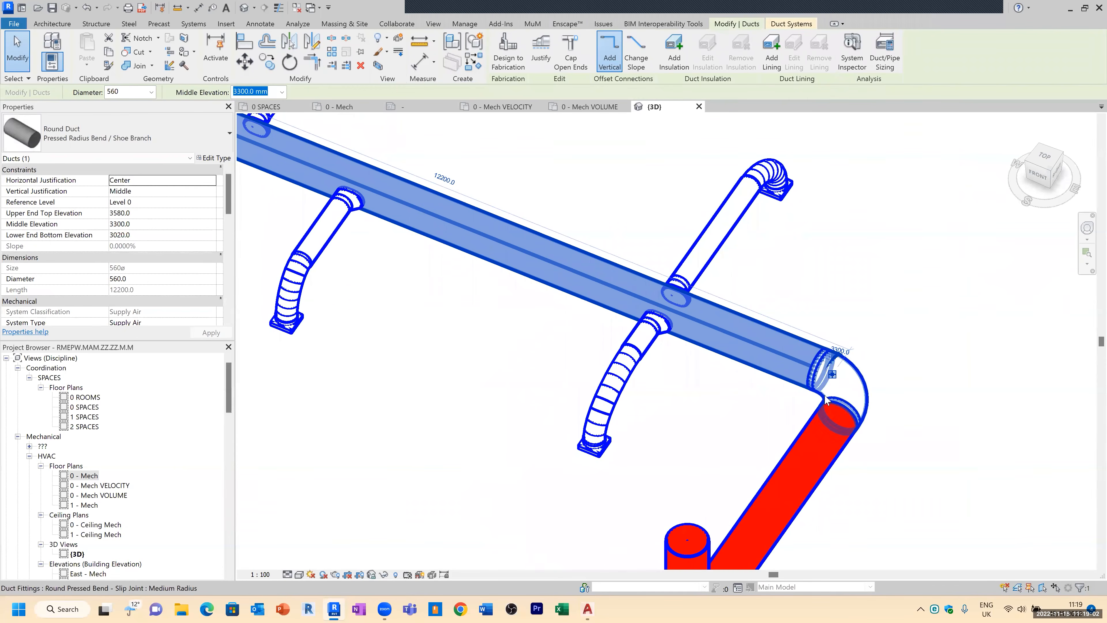
pyautogui.moveTo(831, 379); pyautogui.dragTo(785, 356)
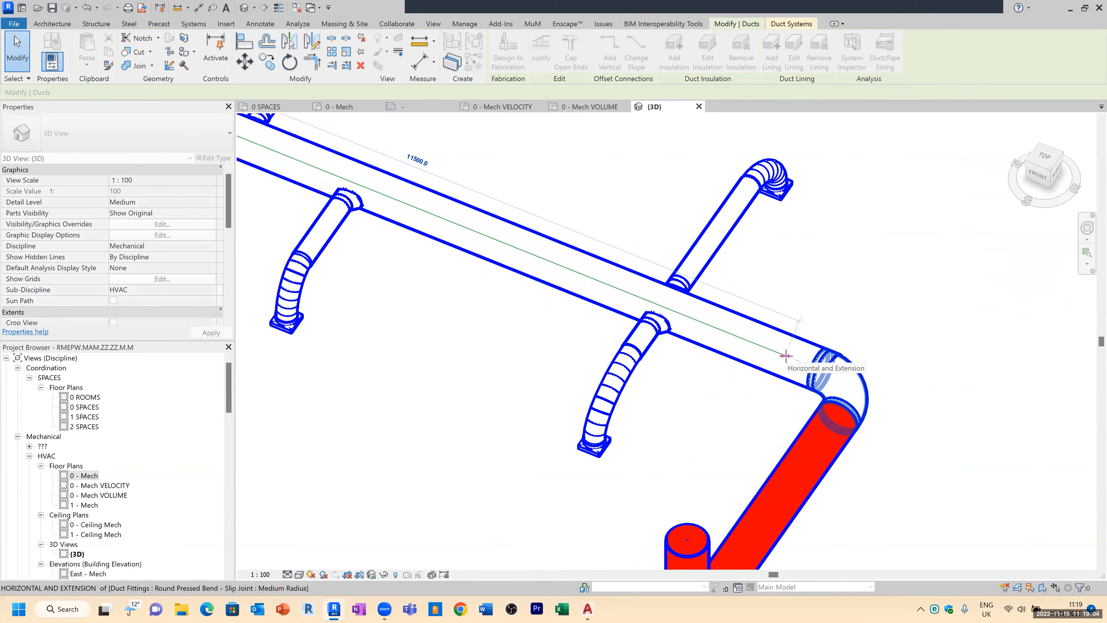
# Step: Delete the loose elbow fitting left between the main duct and the red duct
pyautogui.click(893, 357)
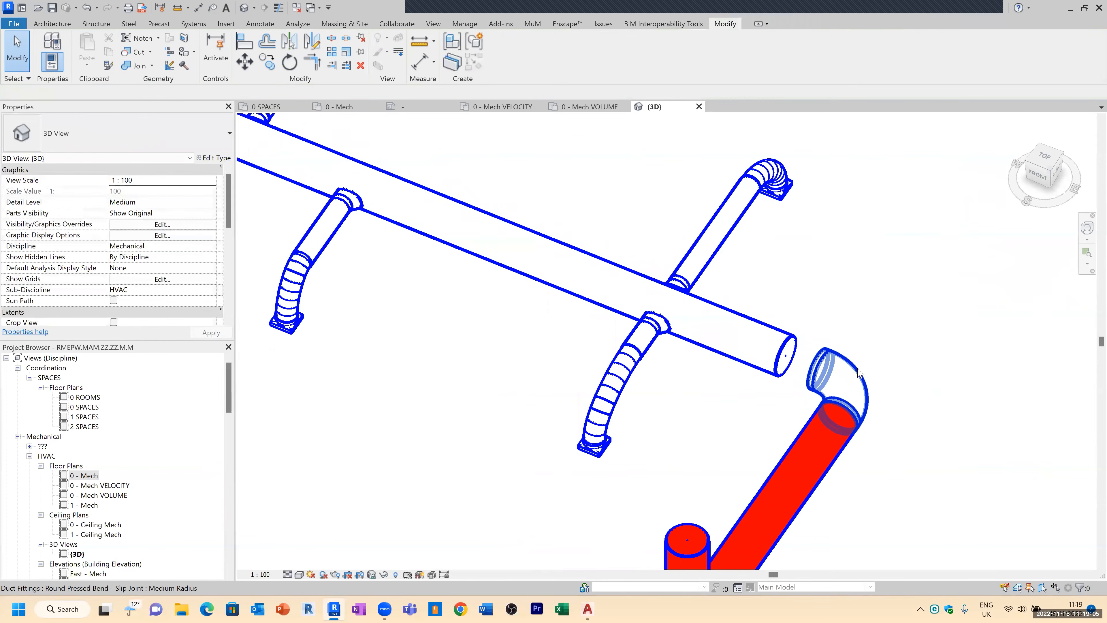
pyautogui.click(878, 352)
pyautogui.press('Delete')
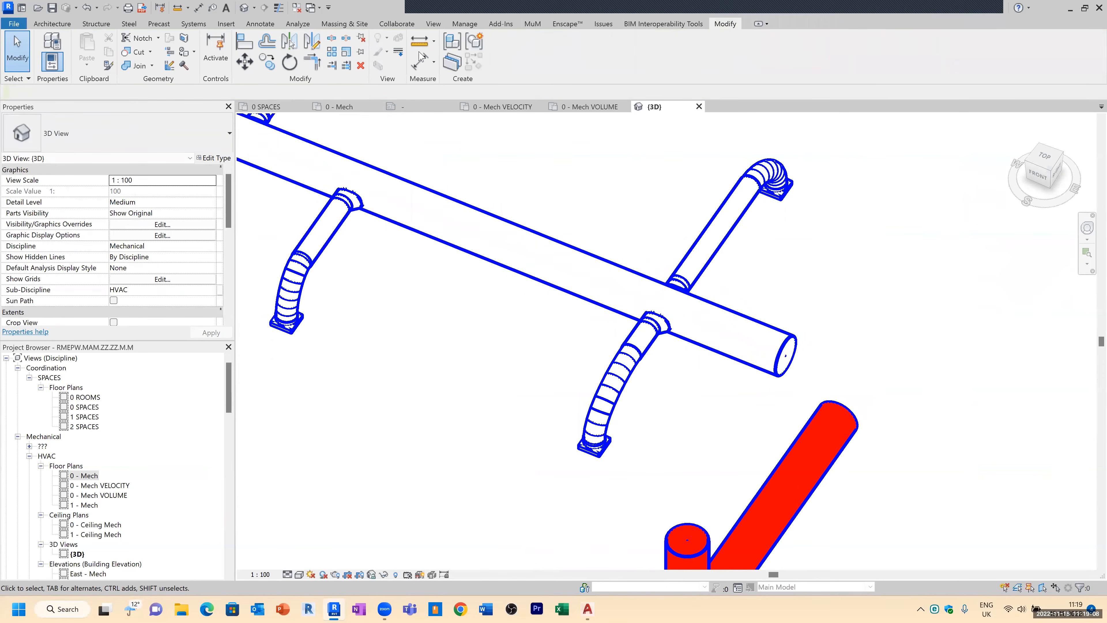
# Step: Reconnect the main duct to the red riser duct with Trim/Extend to Corner
pyautogui.click(312, 61)
pyautogui.click(778, 342)
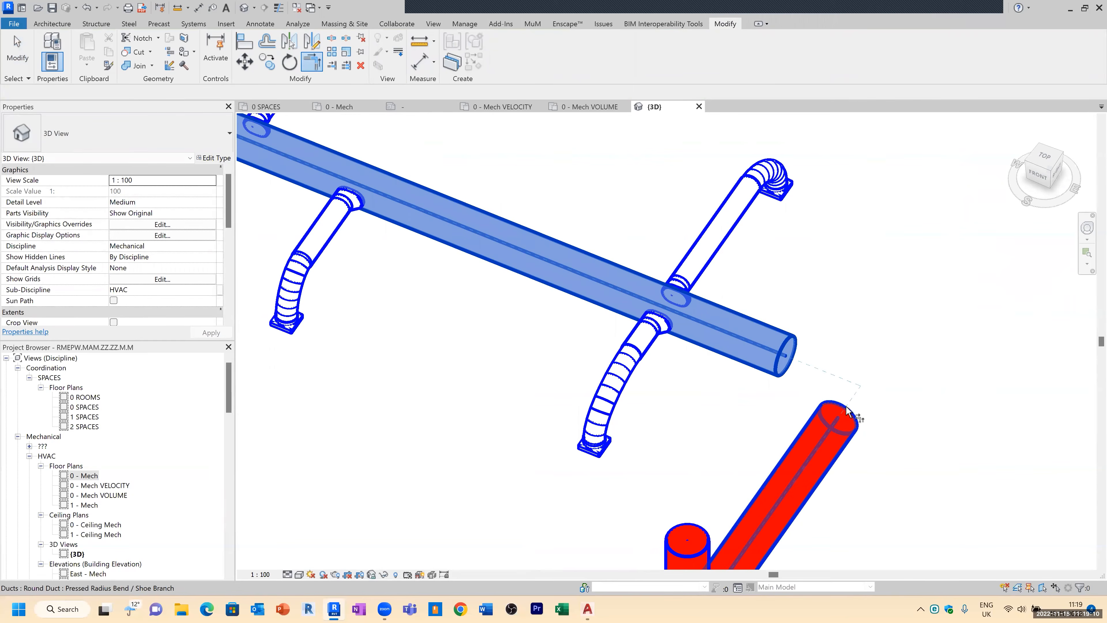
pyautogui.click(846, 406)
pyautogui.scroll(-5, 950, 384)
pyautogui.press('Escape')
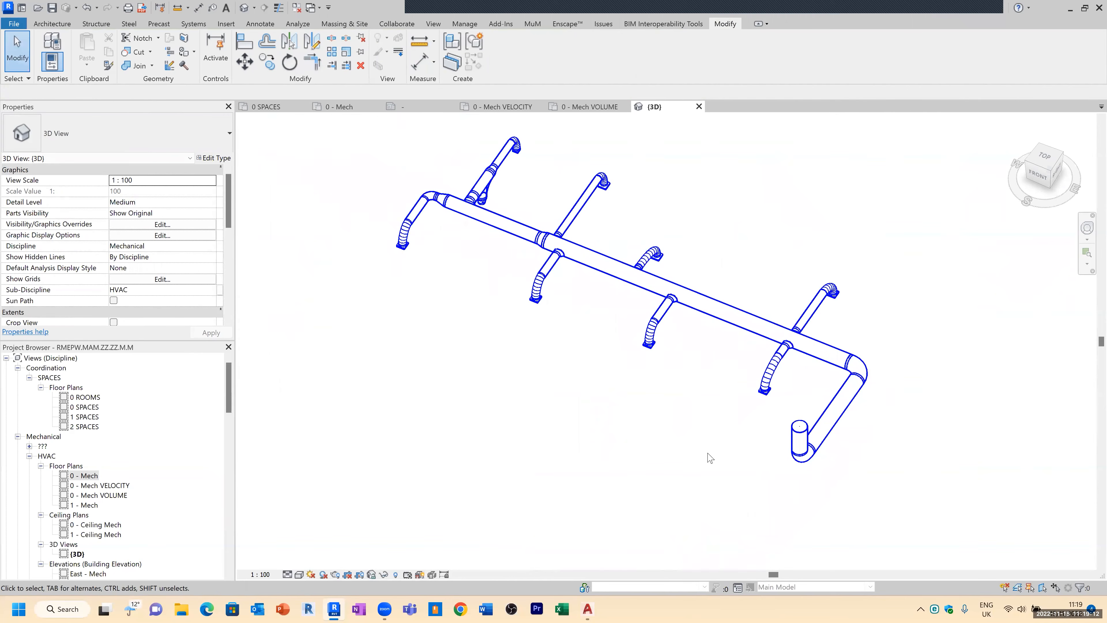
# Step: Open the view's filter settings and duplicate the DUCT FLOW filter
pyautogui.keyDown('shift'); pyautogui.moveTo(666, 431); pyautogui.dragTo(602, 486, button='middle'); pyautogui.keyUp('shift')
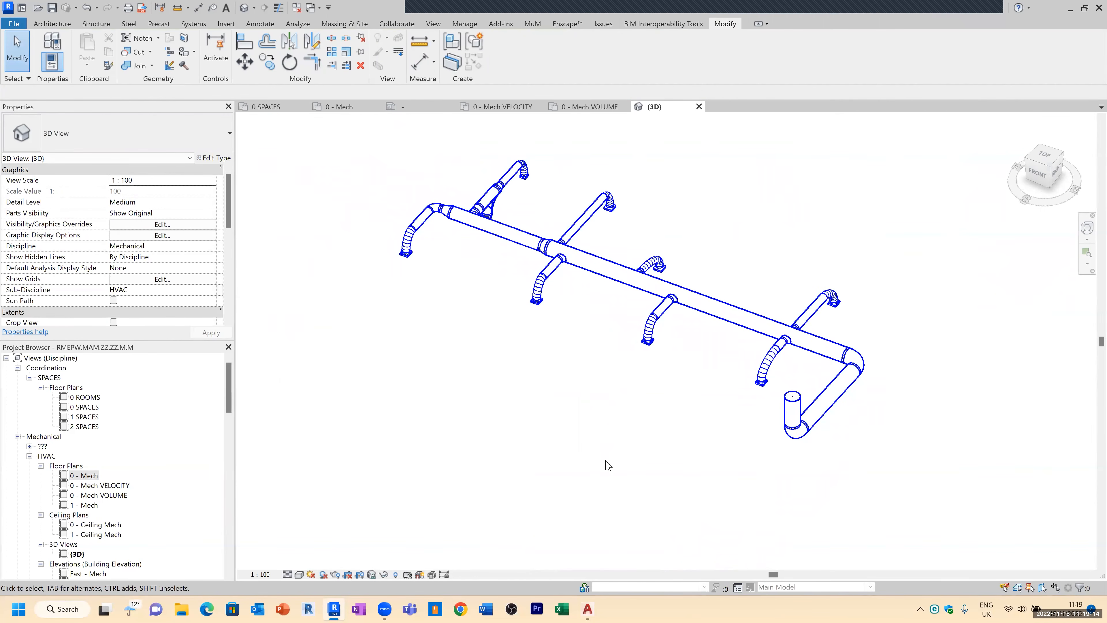
pyautogui.press('v')
pyautogui.press('v')
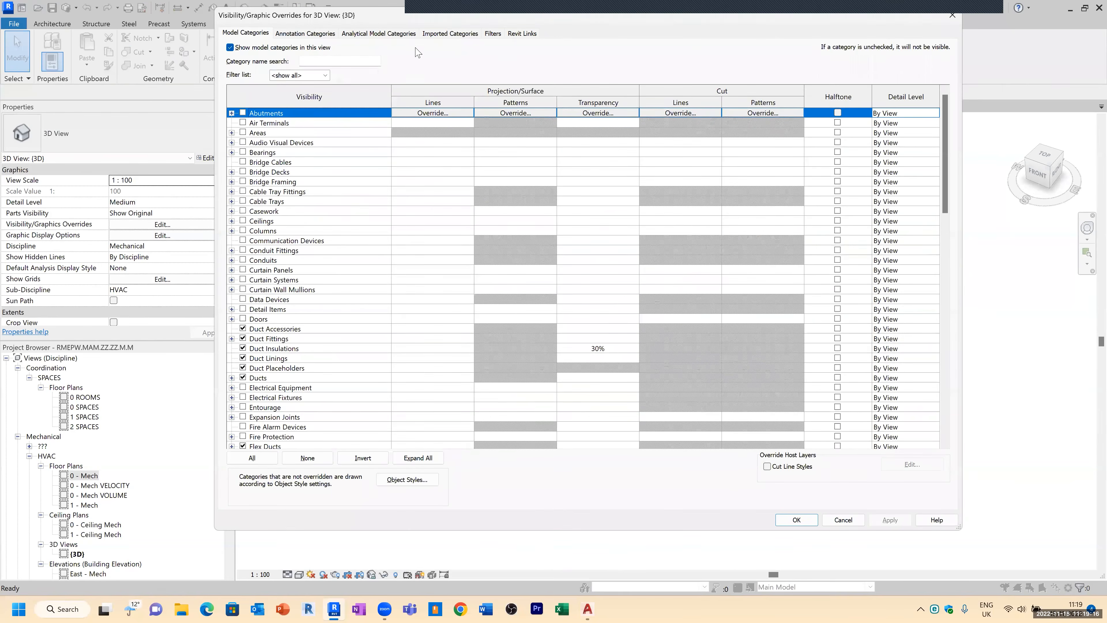
pyautogui.click(492, 33)
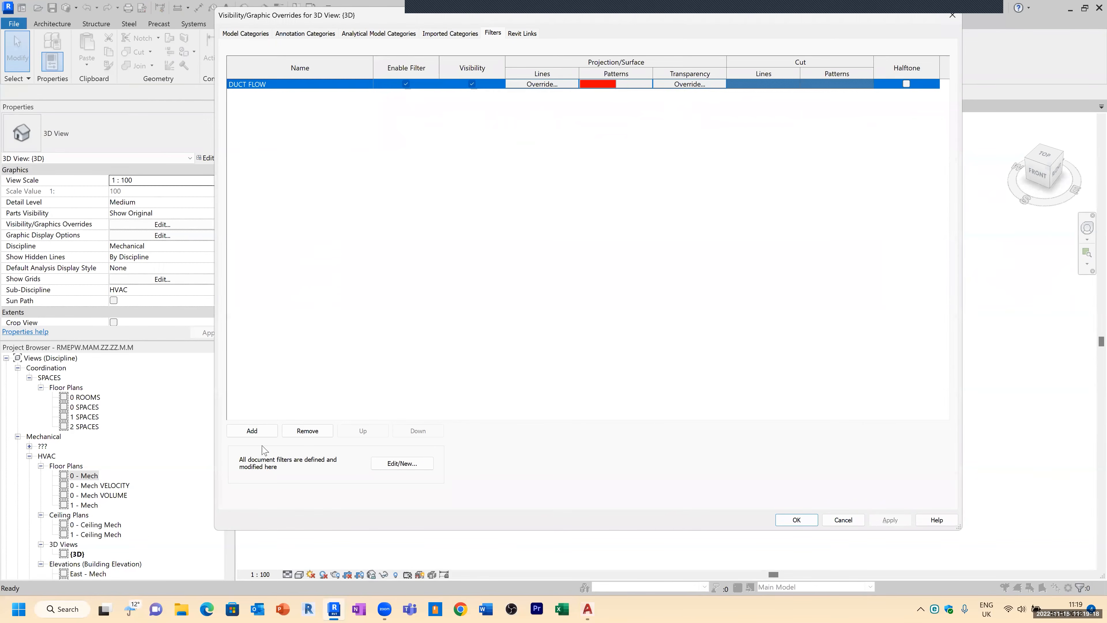
pyautogui.click(264, 431)
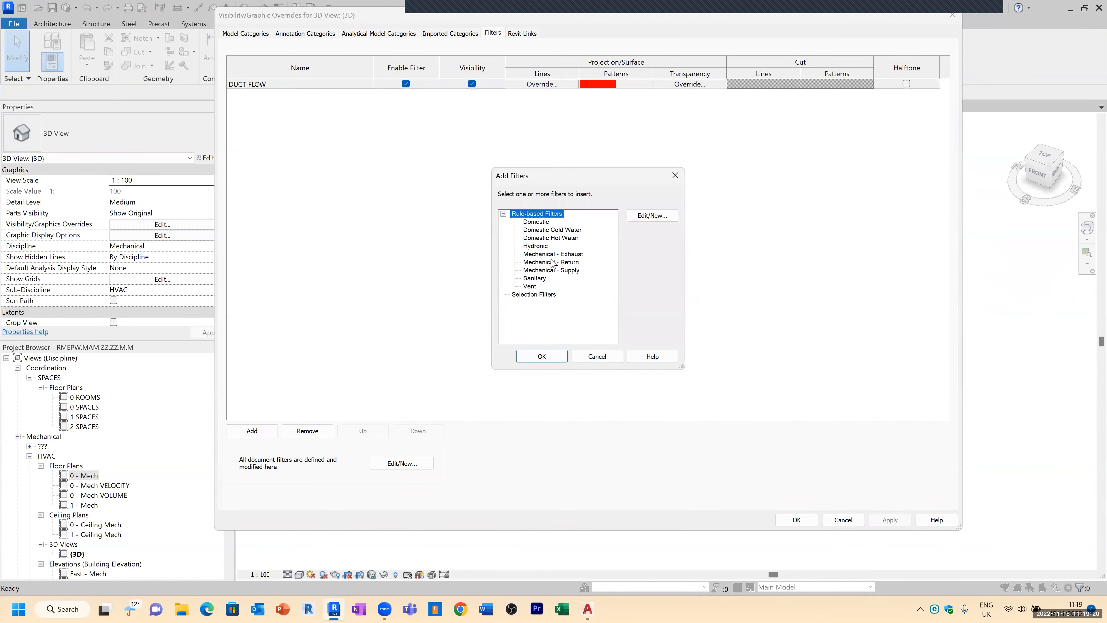
pyautogui.click(647, 217)
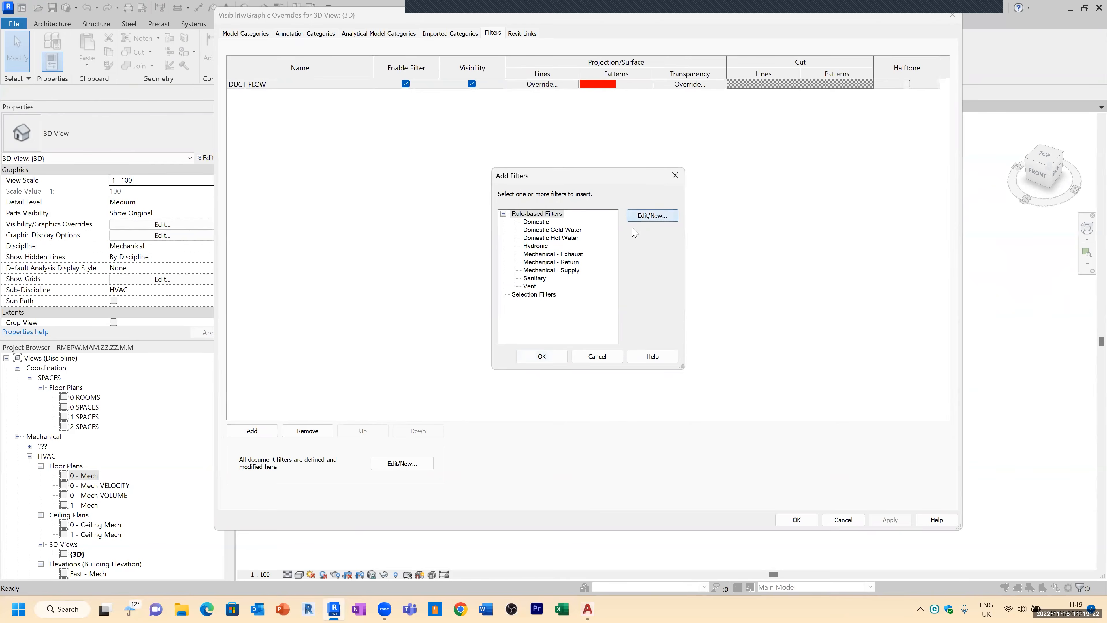
pyautogui.click(298, 249)
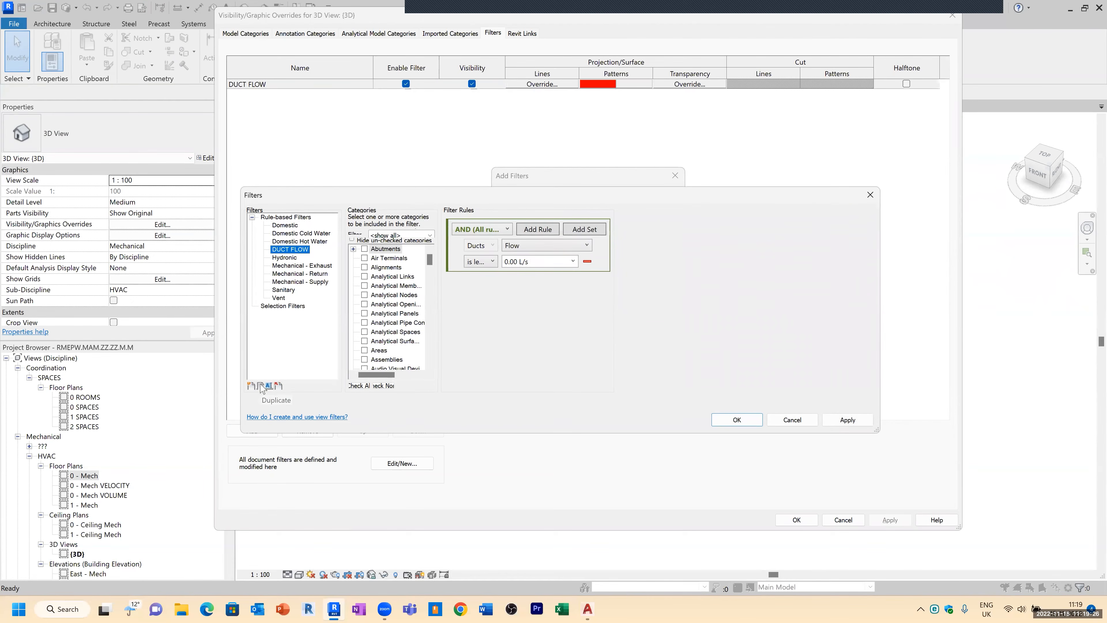
pyautogui.click(260, 386)
# Step: Rename the duplicated filter as DUCT FLOW GREEN
pyautogui.rightClick(309, 306)
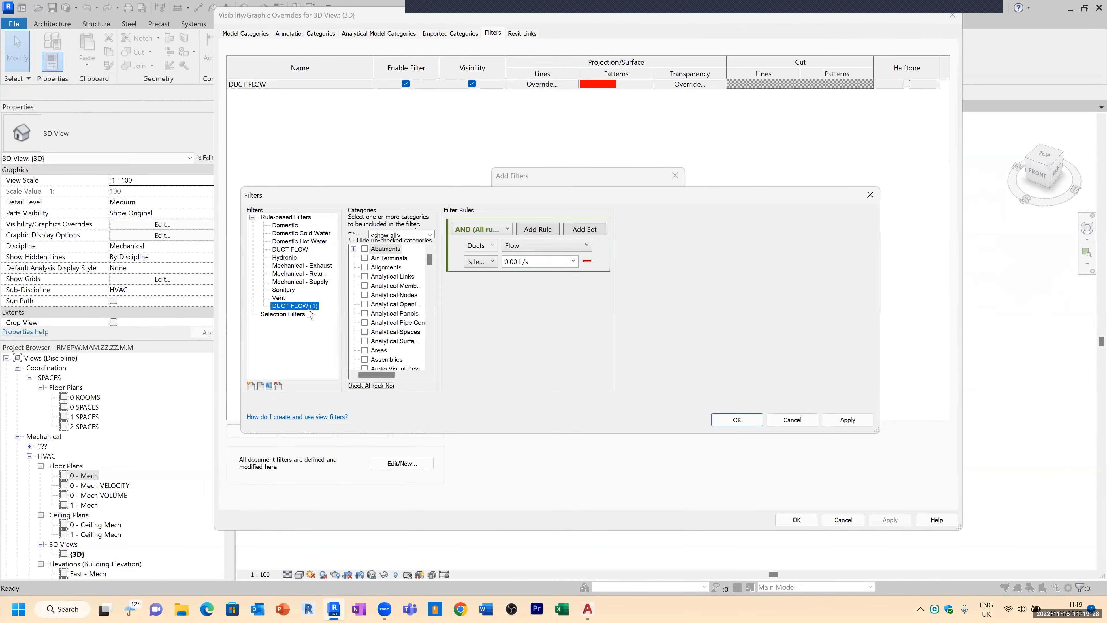
pyautogui.click(336, 324)
pyautogui.click(584, 314)
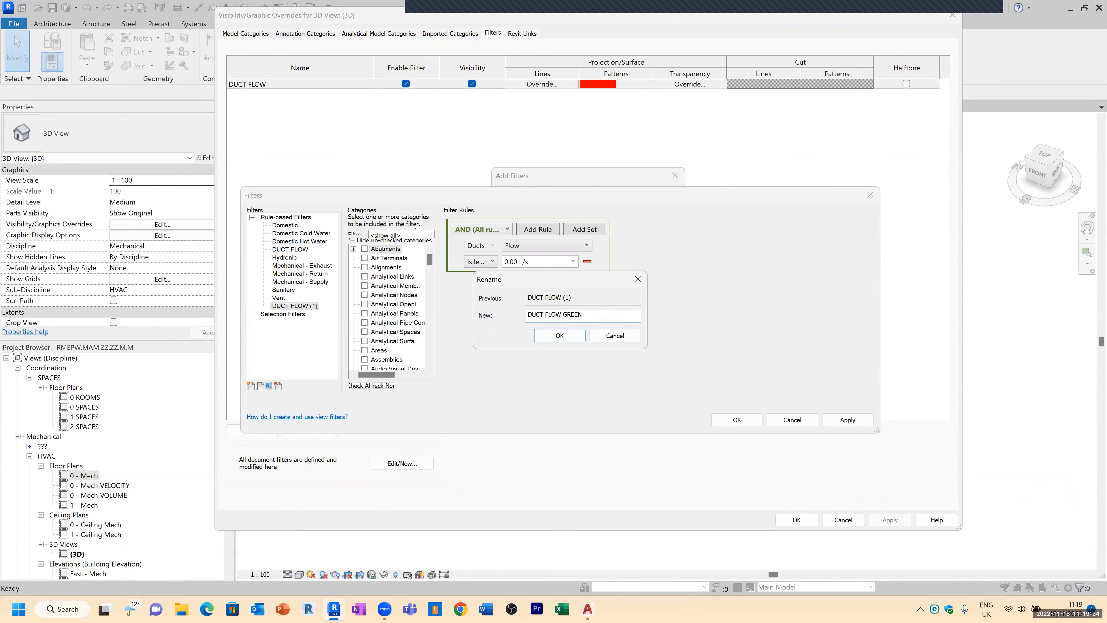
pyautogui.click(560, 336)
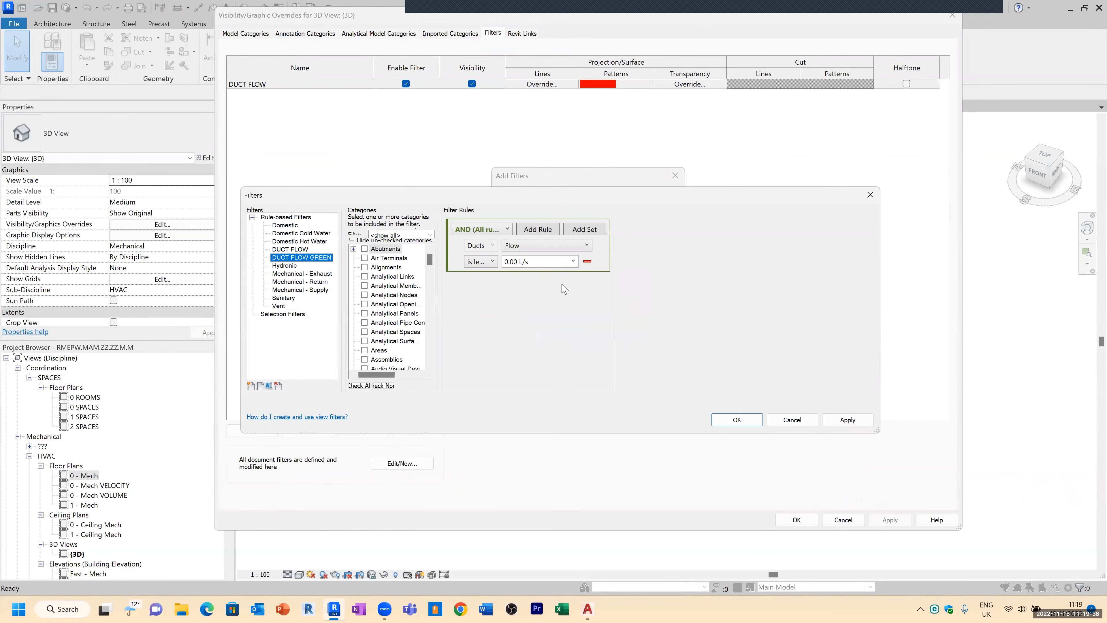
# Step: Set the DUCT FLOW GREEN rule to Flow is greater than 0 and add the filter to the view
pyautogui.click(493, 262)
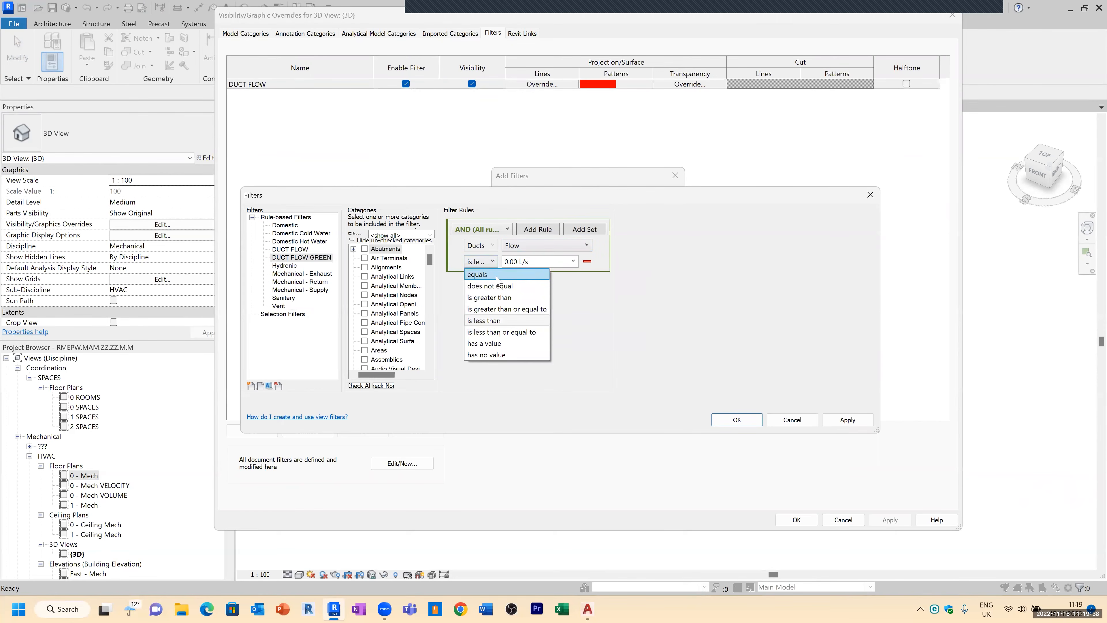
pyautogui.click(497, 298)
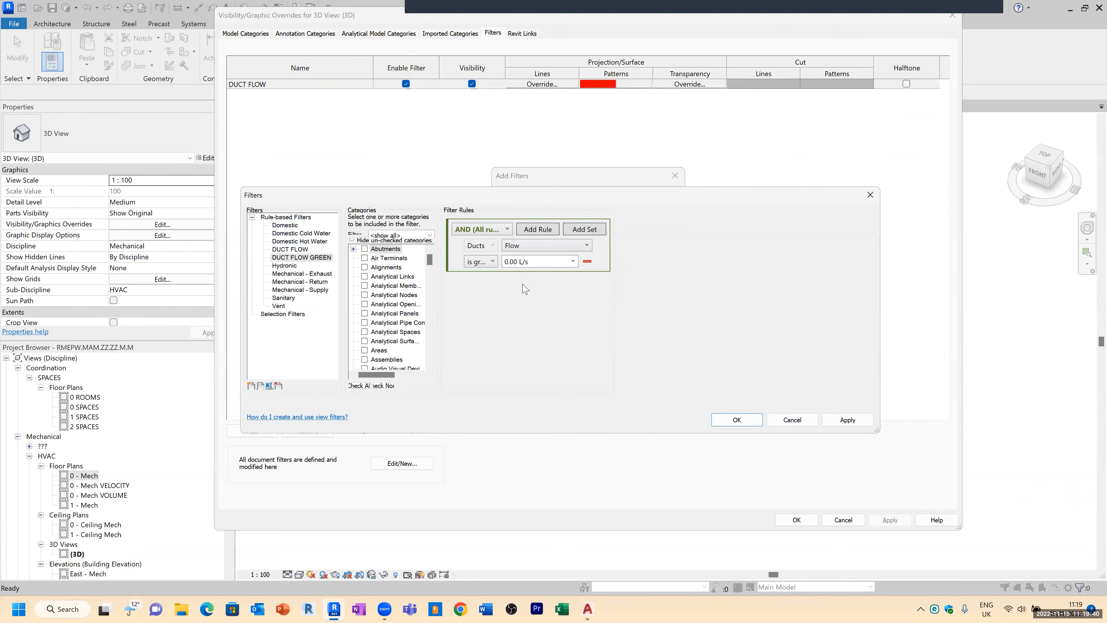
pyautogui.click(534, 262)
pyautogui.write('0')
pyautogui.click(742, 419)
pyautogui.doubleClick(567, 246)
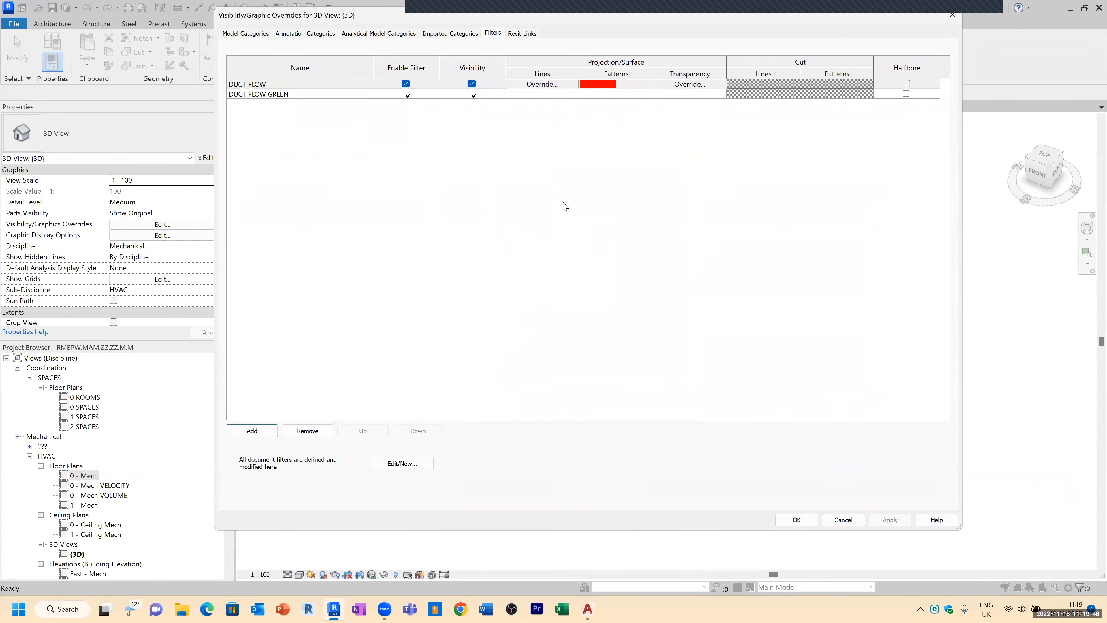
# Step: Override the DUCT FLOW GREEN filter's surface pattern with a green solid fill and apply the view overrides
pyautogui.click(599, 95)
pyautogui.click(599, 94)
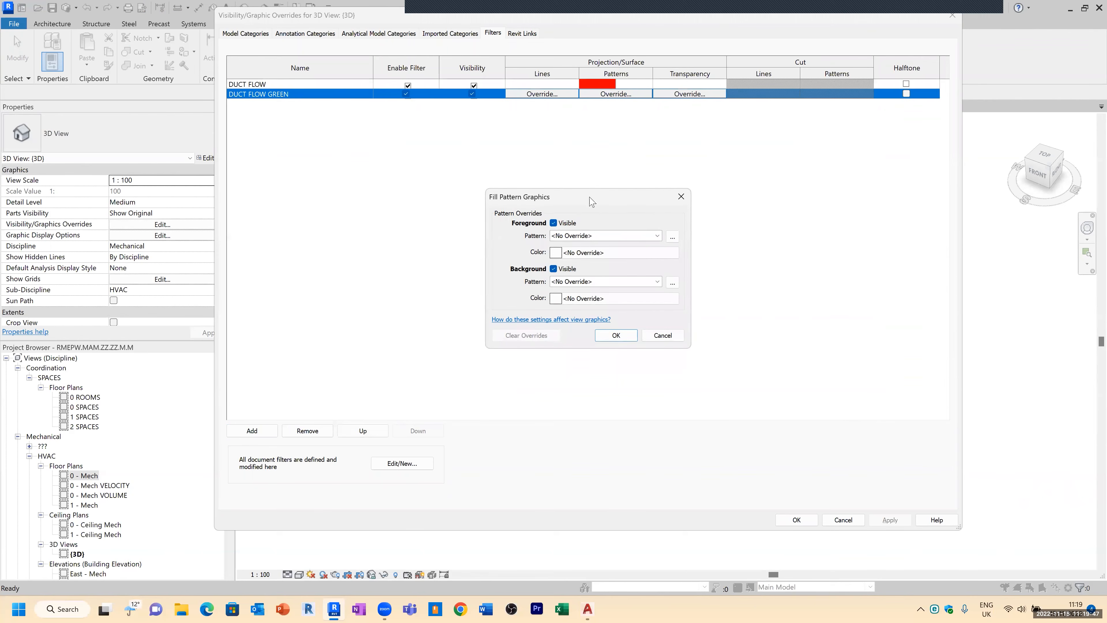
pyautogui.click(586, 238)
pyautogui.click(605, 251)
pyautogui.click(597, 254)
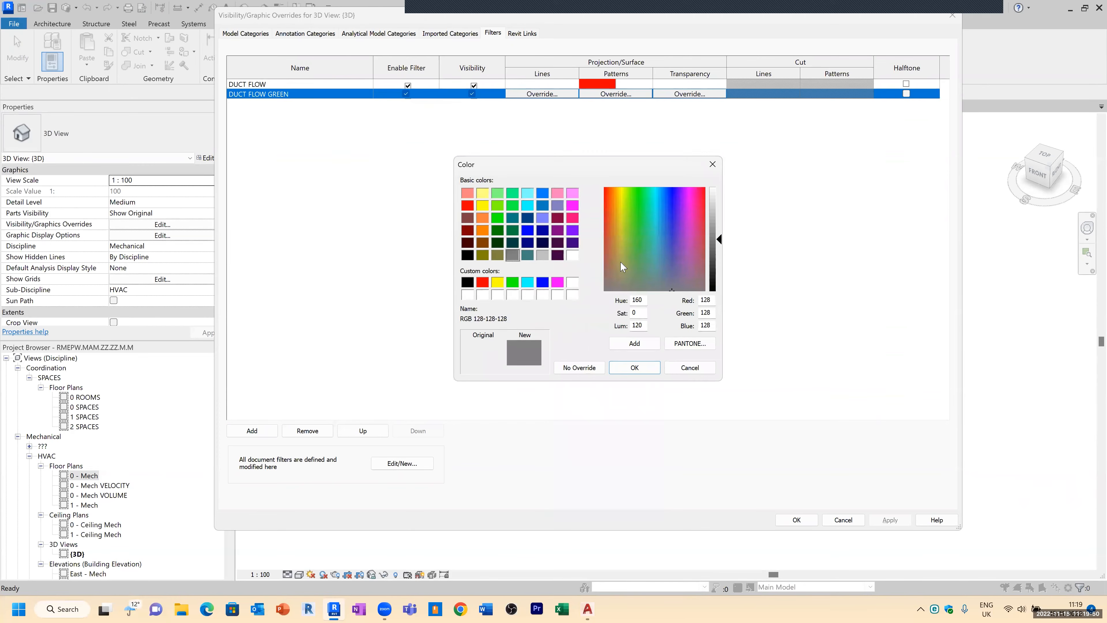
pyautogui.click(498, 218)
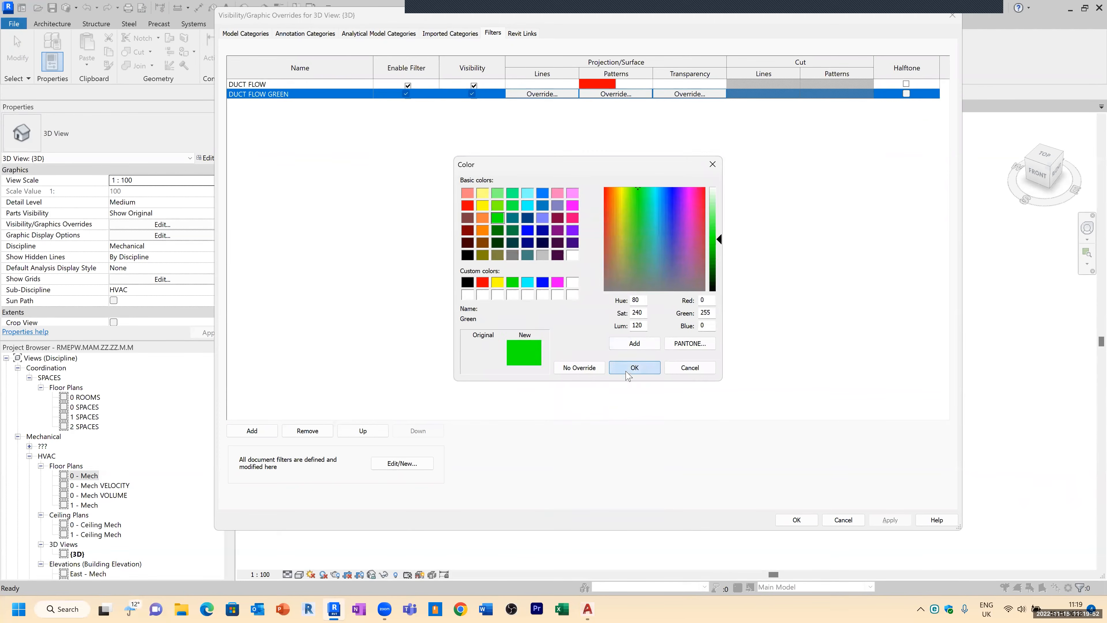
pyautogui.click(635, 367)
pyautogui.click(627, 342)
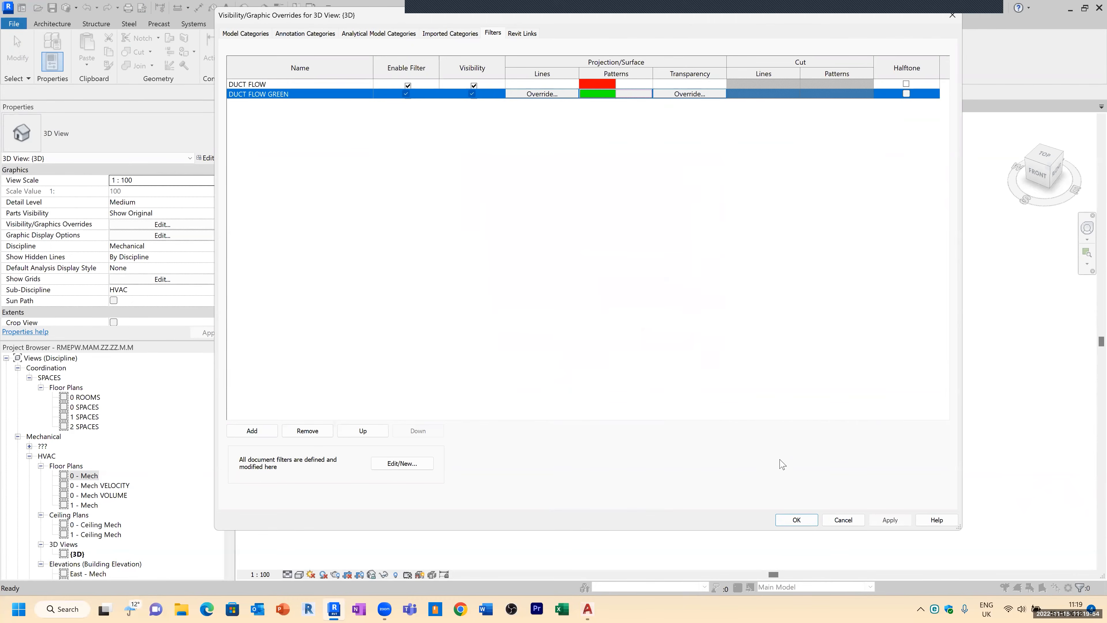
pyautogui.click(796, 520)
pyautogui.keyDown('shift'); pyautogui.moveTo(853, 423); pyautogui.dragTo(858, 369, button='middle'); pyautogui.keyUp('shift')
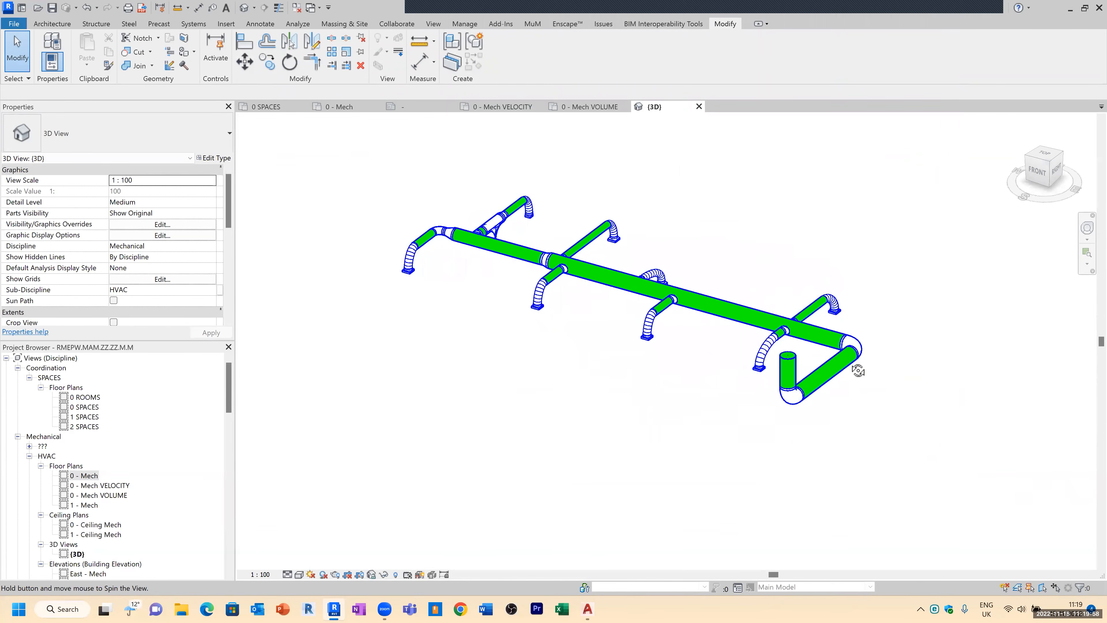
pyautogui.scroll(3, 868, 374)
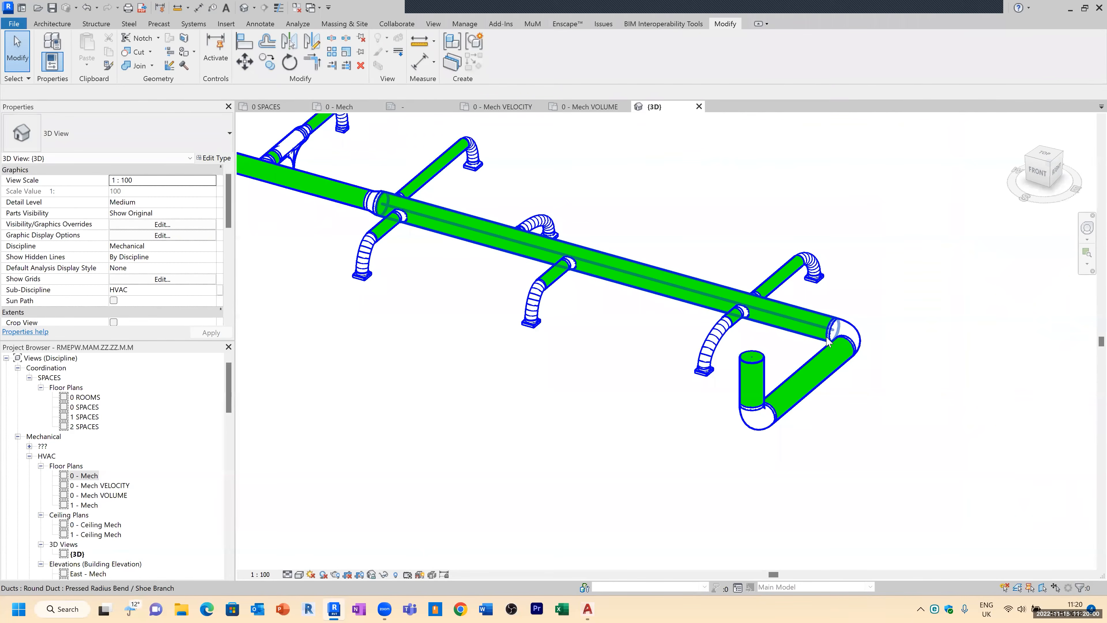
# Step: Inspect the ducts at the end of the main run in the 3D view
pyautogui.click(823, 339)
pyautogui.moveTo(822, 329); pyautogui.dragTo(811, 324)
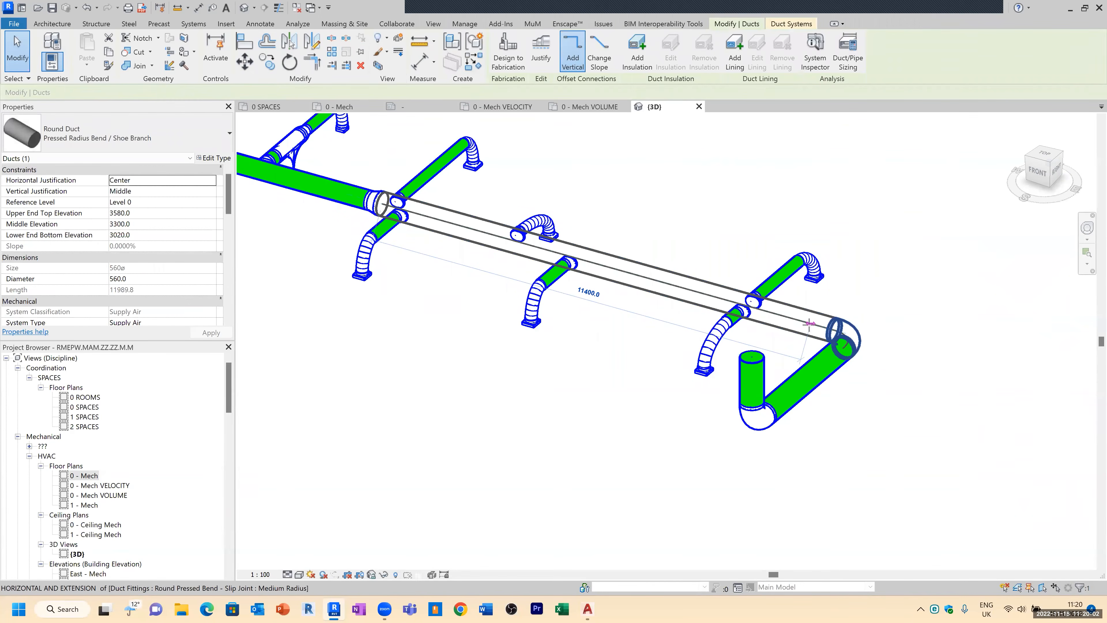
pyautogui.click(872, 391)
pyautogui.keyDown('shift'); pyautogui.moveTo(856, 418); pyautogui.dragTo(754, 397, button='middle'); pyautogui.keyUp('shift')
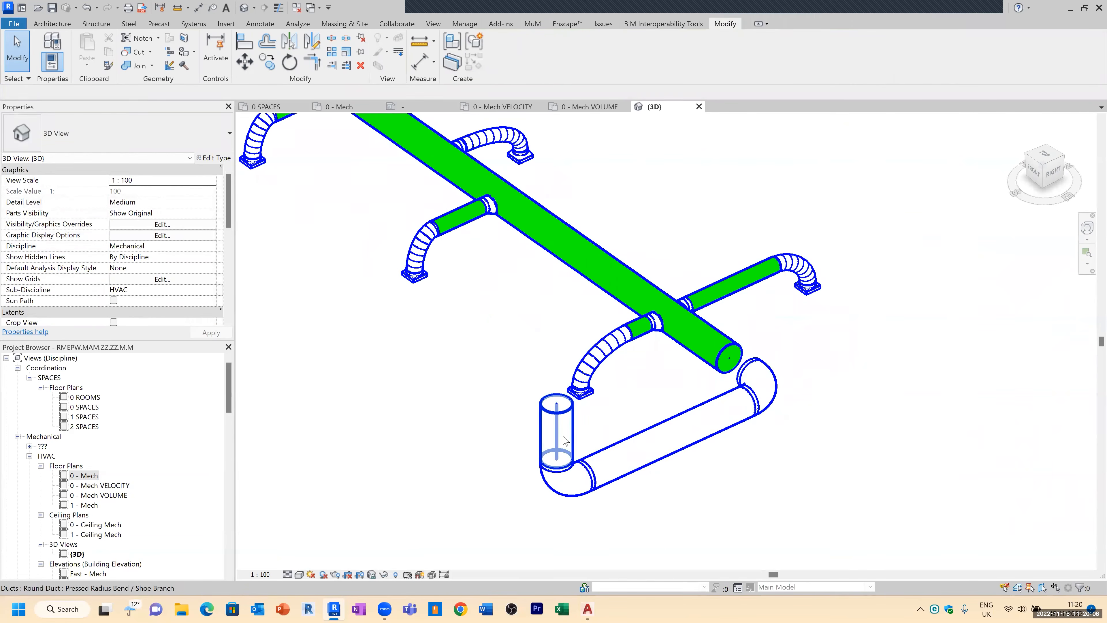
pyautogui.scroll(-3, 660, 461)
pyautogui.moveTo(673, 458)
pyautogui.keyDown('shift'); pyautogui.mouseDown(button='middle')
pyautogui.moveTo(618, 478)
pyautogui.moveTo(668, 456)
pyautogui.mouseUp(button='middle'); pyautogui.keyUp('shift')
# Step: Open the view's filter overrides and review the DUCT FLOW filter's rule without changing it
pyautogui.press('v')
pyautogui.press('v')
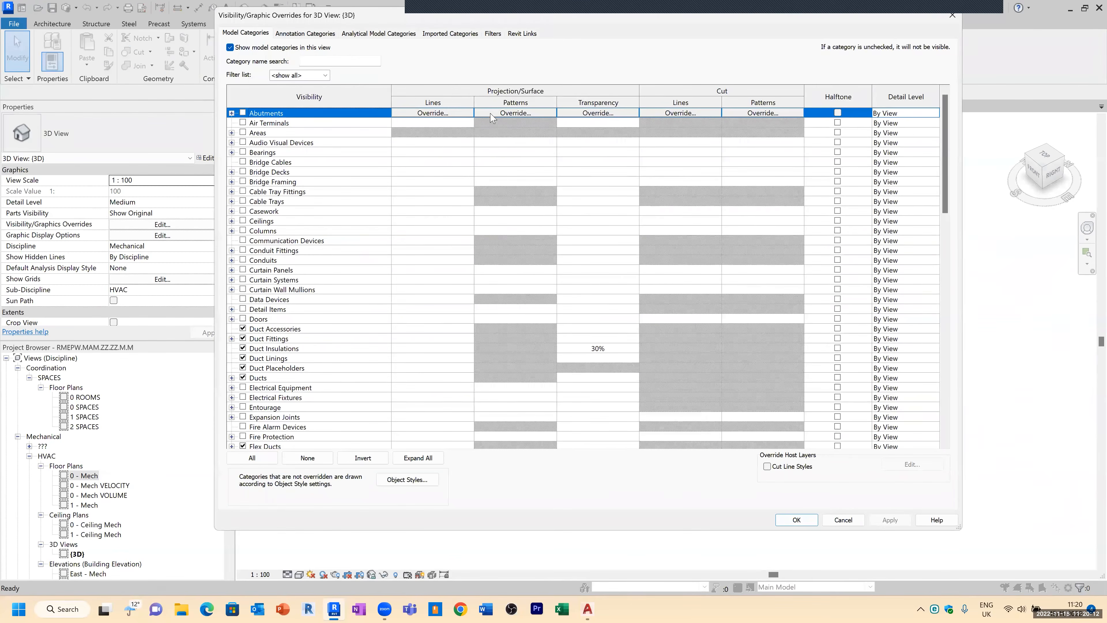
pyautogui.click(492, 34)
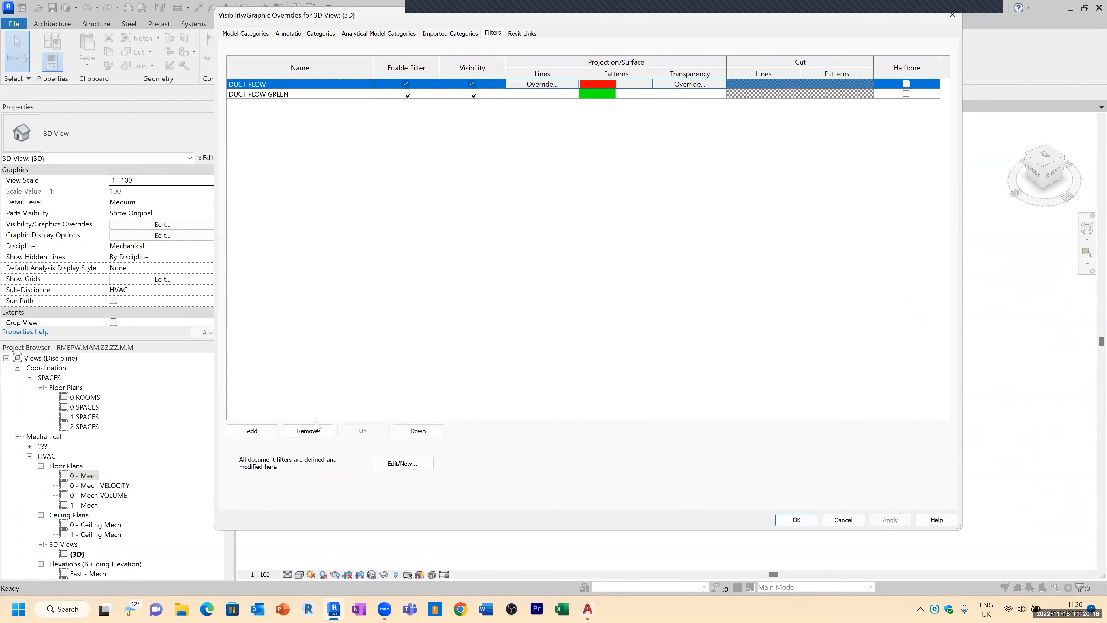
pyautogui.click(402, 463)
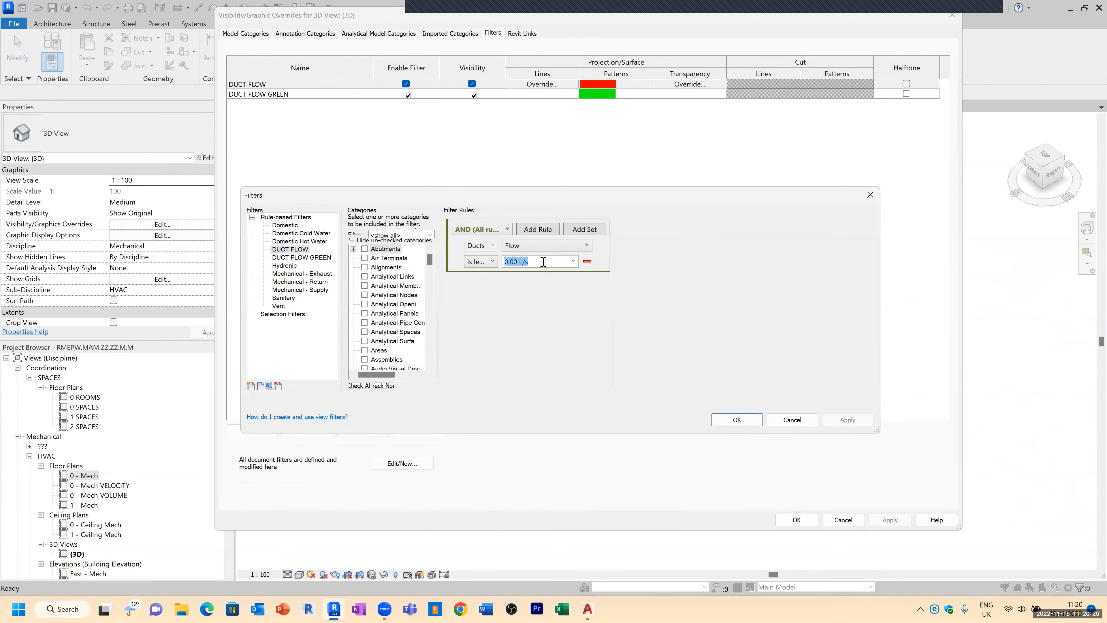
pyautogui.click(538, 262)
pyautogui.click(742, 421)
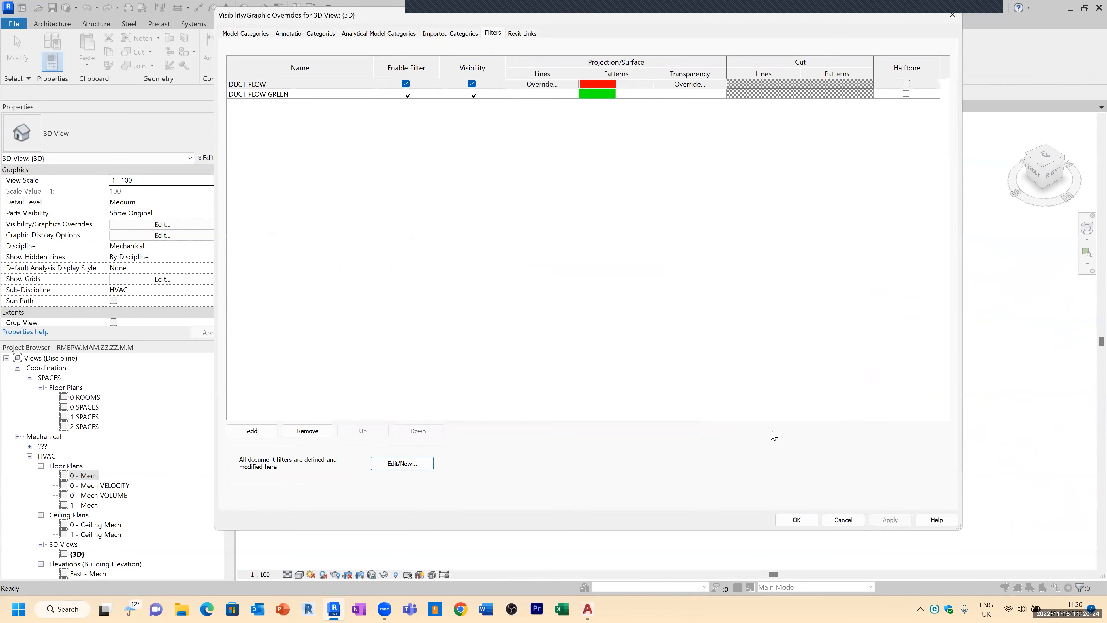
pyautogui.click(797, 520)
# Step: Delete the loose elbow fitting between the end of the main duct and the red duct
pyautogui.keyDown('shift'); pyautogui.moveTo(625, 373); pyautogui.dragTo(817, 346, button='middle'); pyautogui.keyUp('shift')
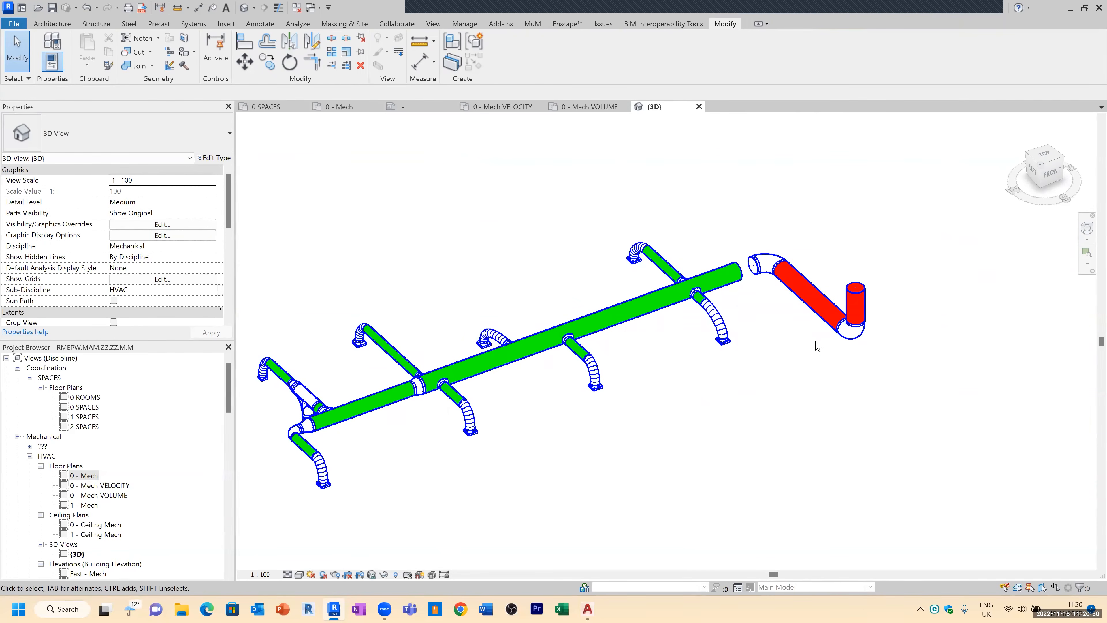
pyautogui.scroll(3, 737, 305)
pyautogui.click(791, 319)
pyautogui.press('Delete')
pyautogui.press('f')
pyautogui.press('d')
pyautogui.press('Escape')
# Step: Use Trim/Extend to connect the main duct to the red duct
pyautogui.press('Escape')
pyautogui.press('t')
pyautogui.press('r')
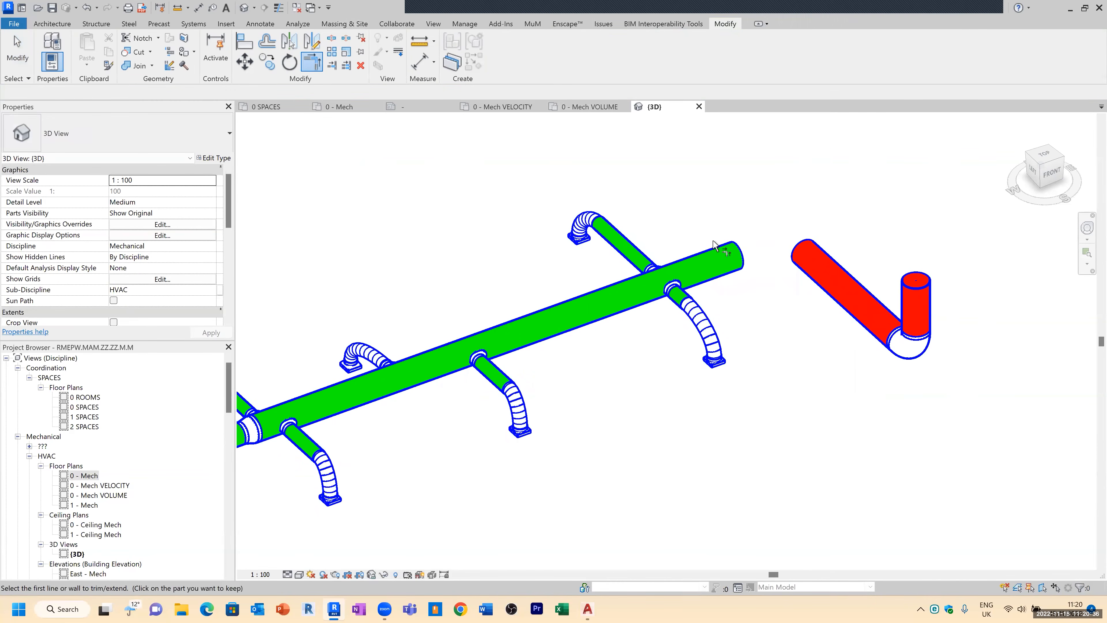
pyautogui.click(715, 259)
pyautogui.click(797, 245)
pyautogui.press('Escape')
pyautogui.scroll(-2, 681, 386)
pyautogui.scroll(-2, 700, 409)
pyautogui.keyDown('shift'); pyautogui.moveTo(712, 413); pyautogui.dragTo(469, 474, button='middle'); pyautogui.keyUp('shift')
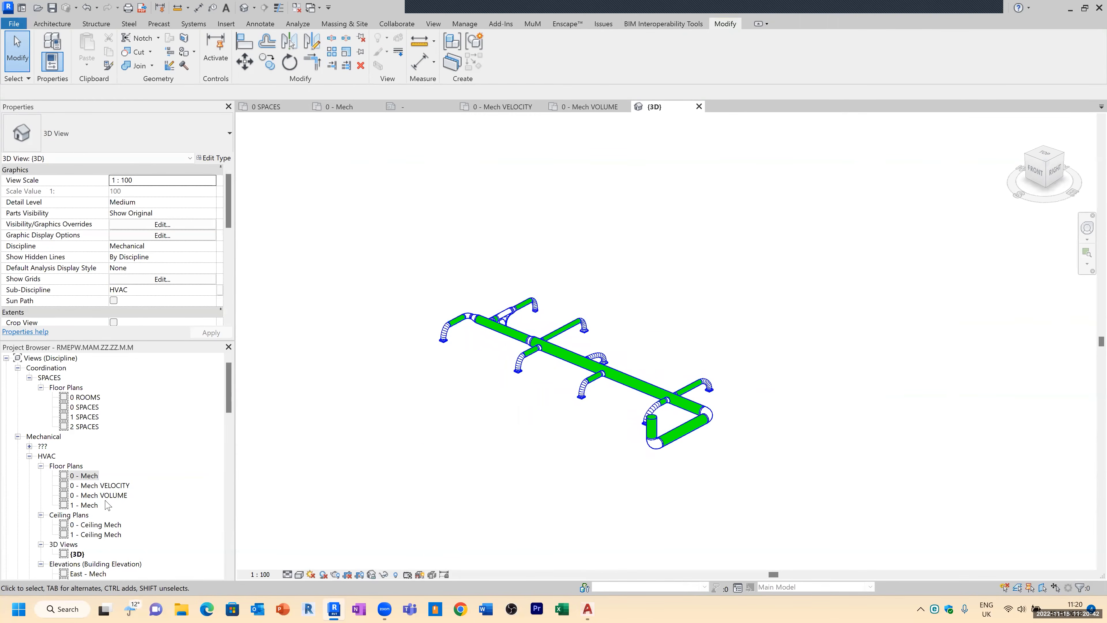
# Step: Rename the 3D view as DUCT FLOW CHECK
pyautogui.click(78, 554)
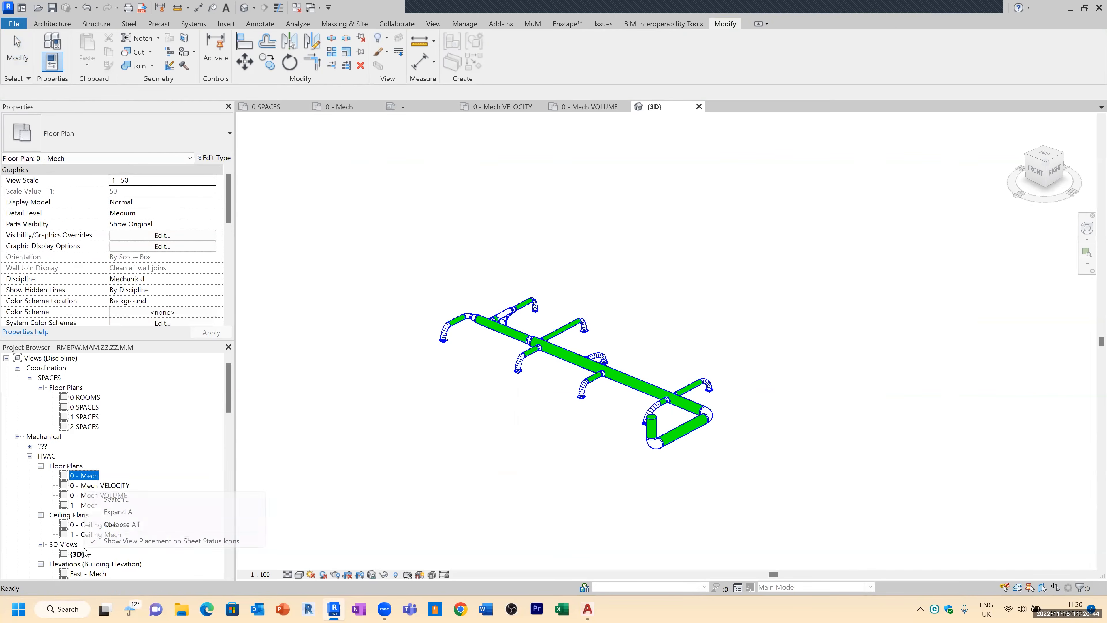
pyautogui.rightClick(78, 554)
pyautogui.click(133, 443)
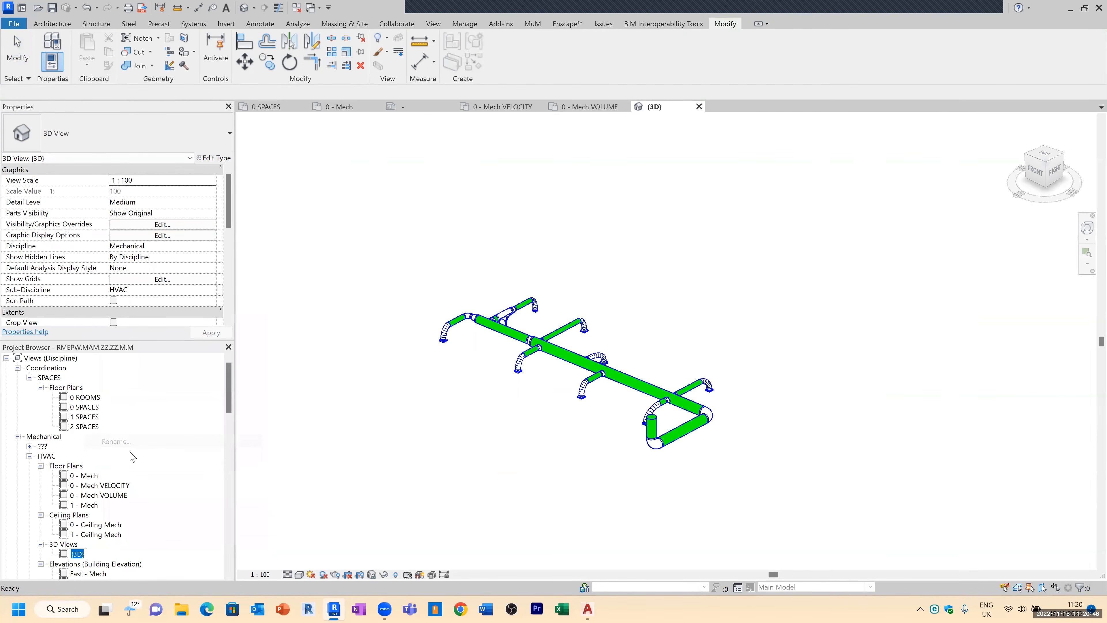
pyautogui.write('d')
pyautogui.write('UCT FLOW CHWECK')
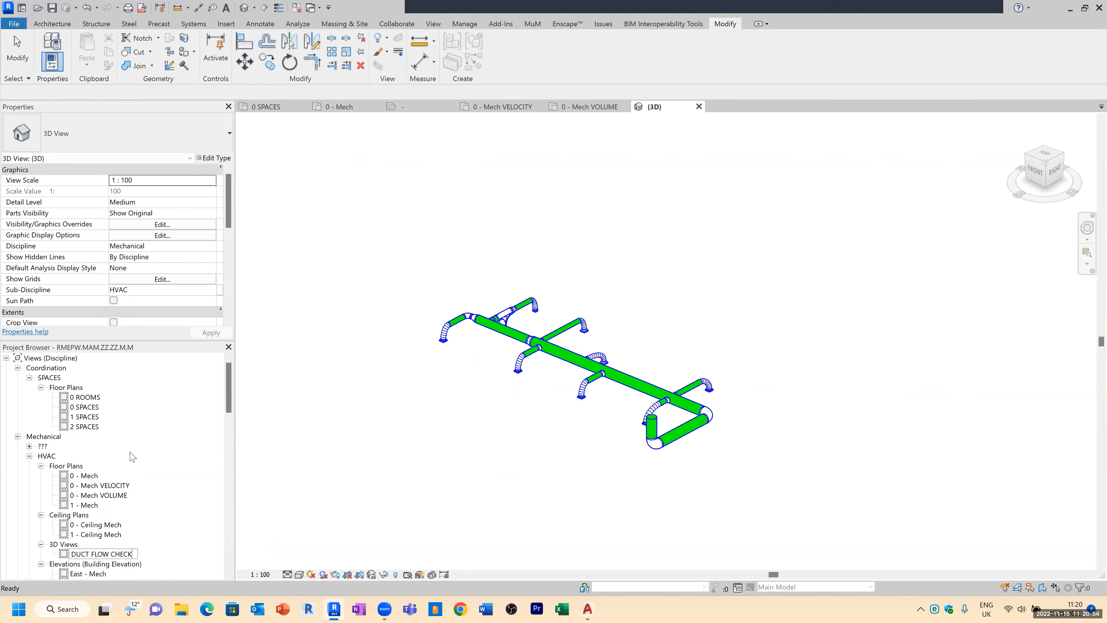
pyautogui.press('Return')
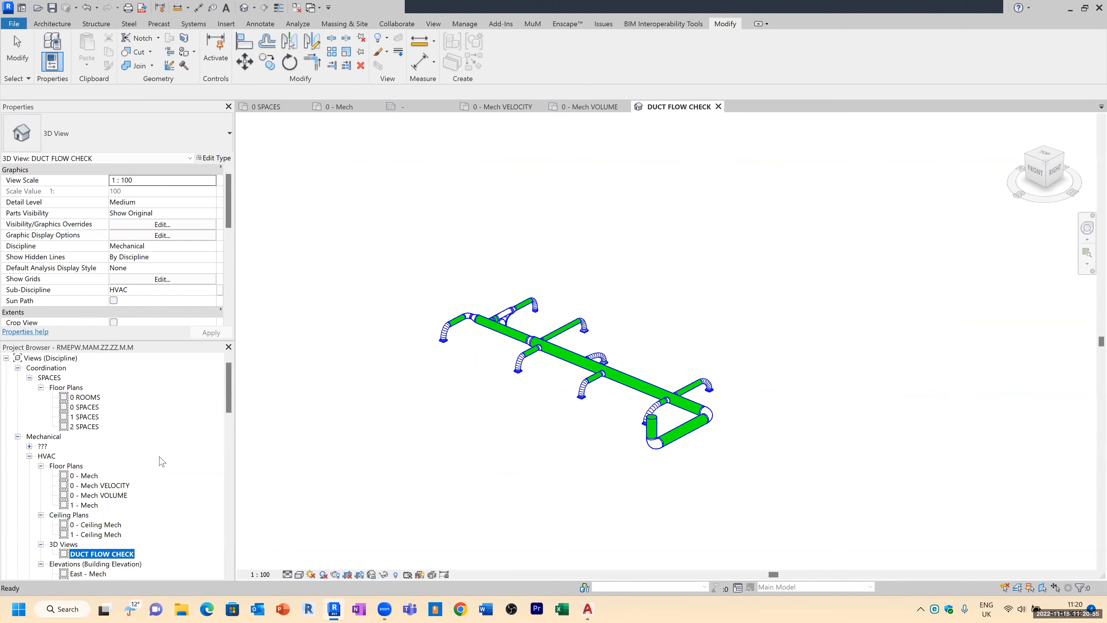
# Step: Create a view template named DUCT FLOW CHECK from the 3D view
pyautogui.rightClick(127, 555)
pyautogui.click(186, 353)
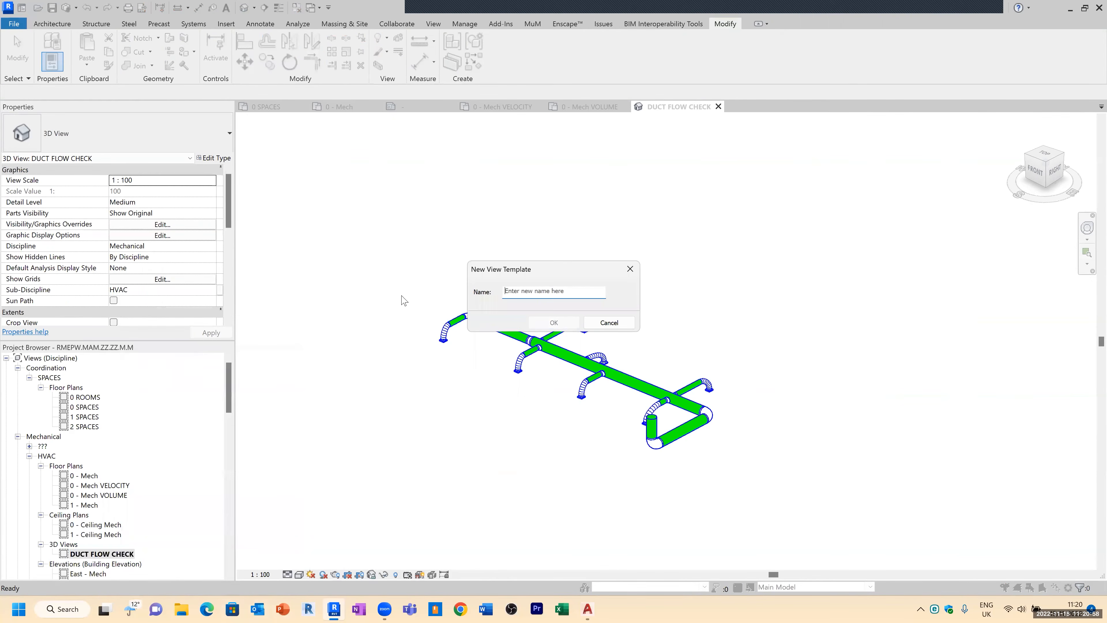
pyautogui.write('DUCT FLOW CHECK')
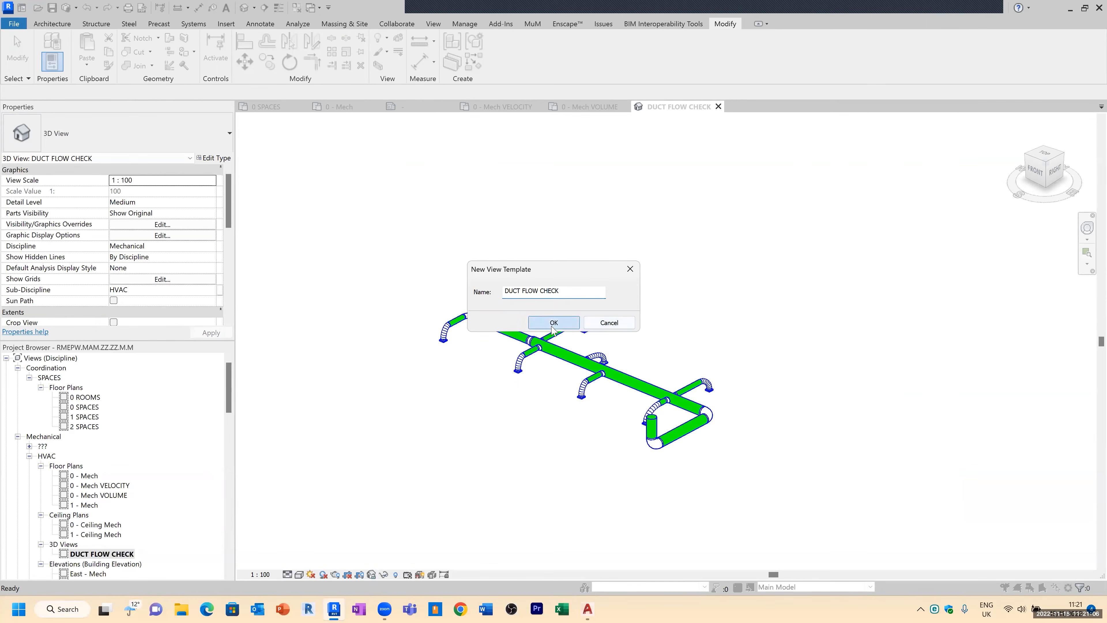
pyautogui.click(563, 326)
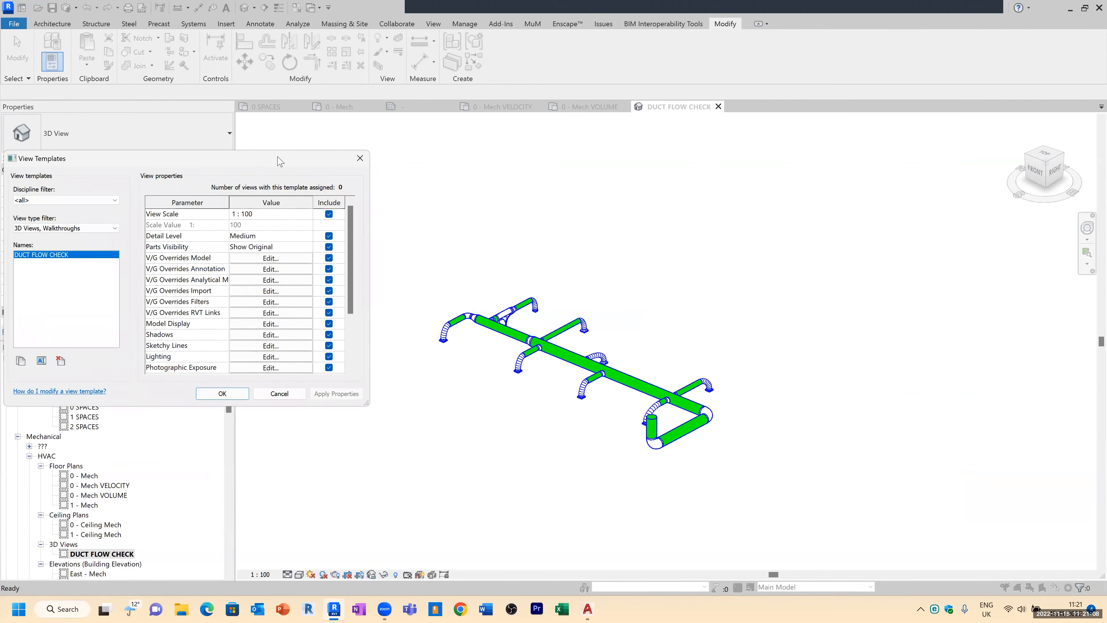
pyautogui.moveTo(278, 157); pyautogui.dragTo(583, 157)
pyautogui.click(547, 394)
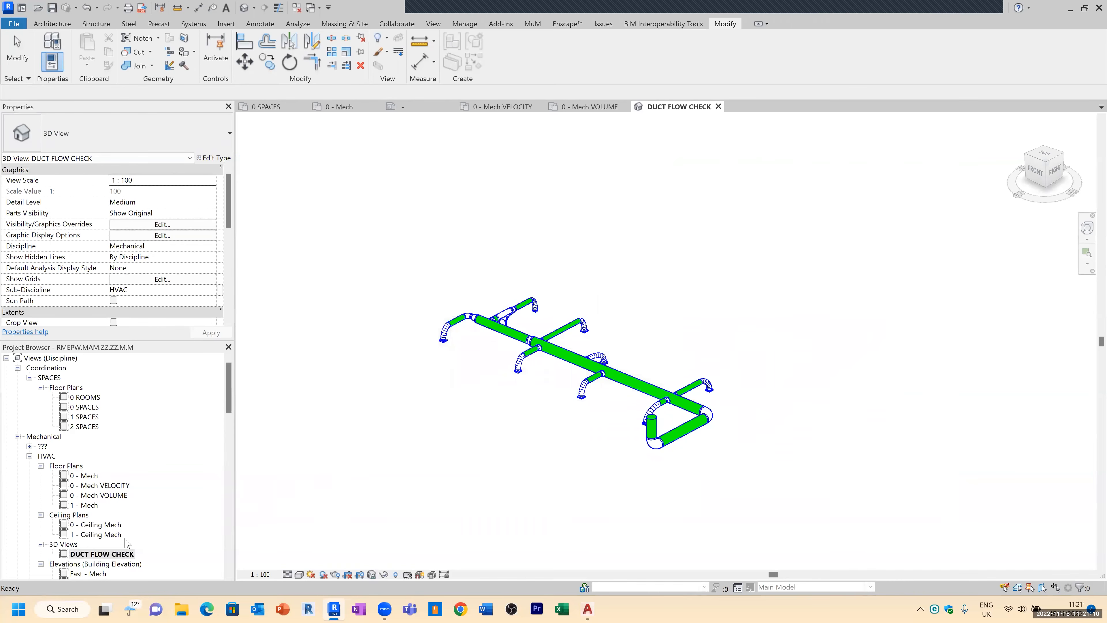
# Step: Create a new sheet using the A1 metric title block
pyautogui.scroll(-2, 122, 541)
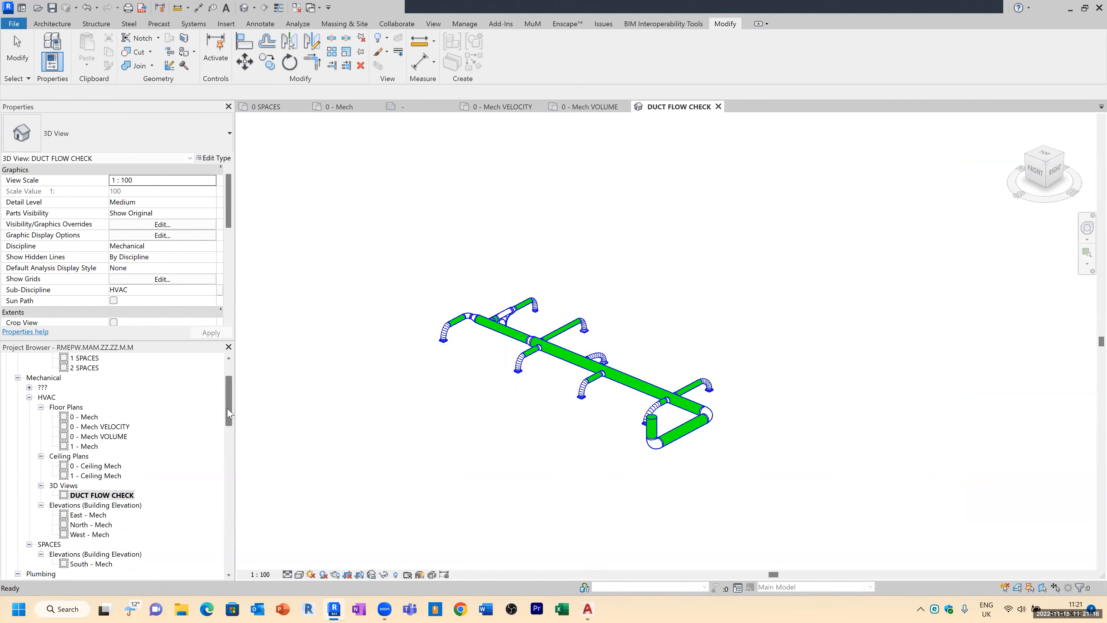
pyautogui.scroll(-12, 42, 387)
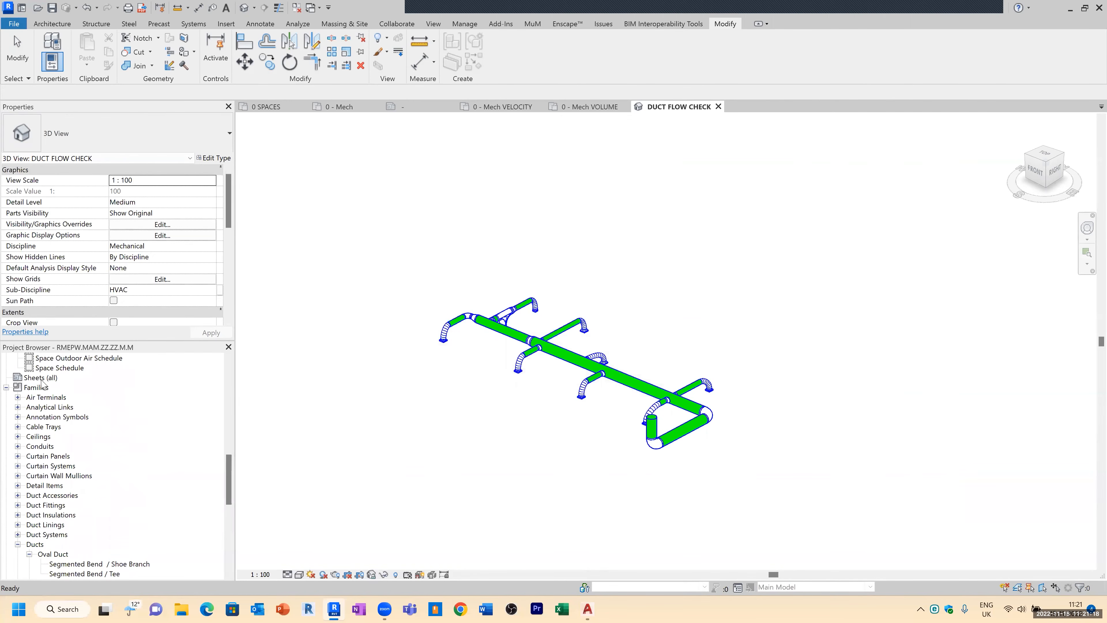
pyautogui.click(41, 380)
pyautogui.rightClick(53, 378)
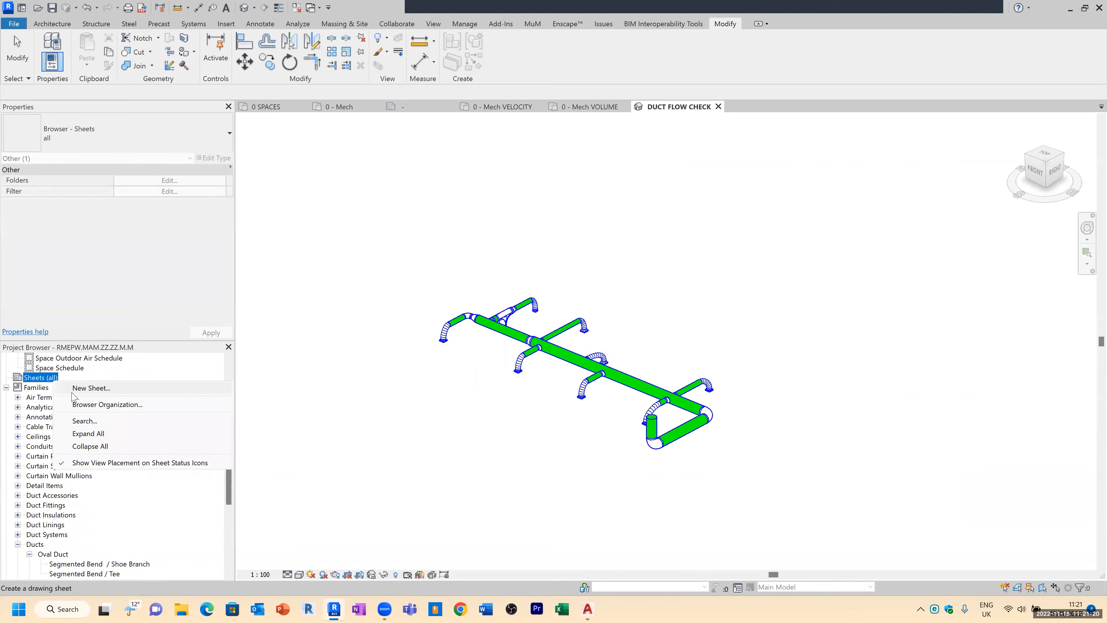
pyautogui.click(72, 387)
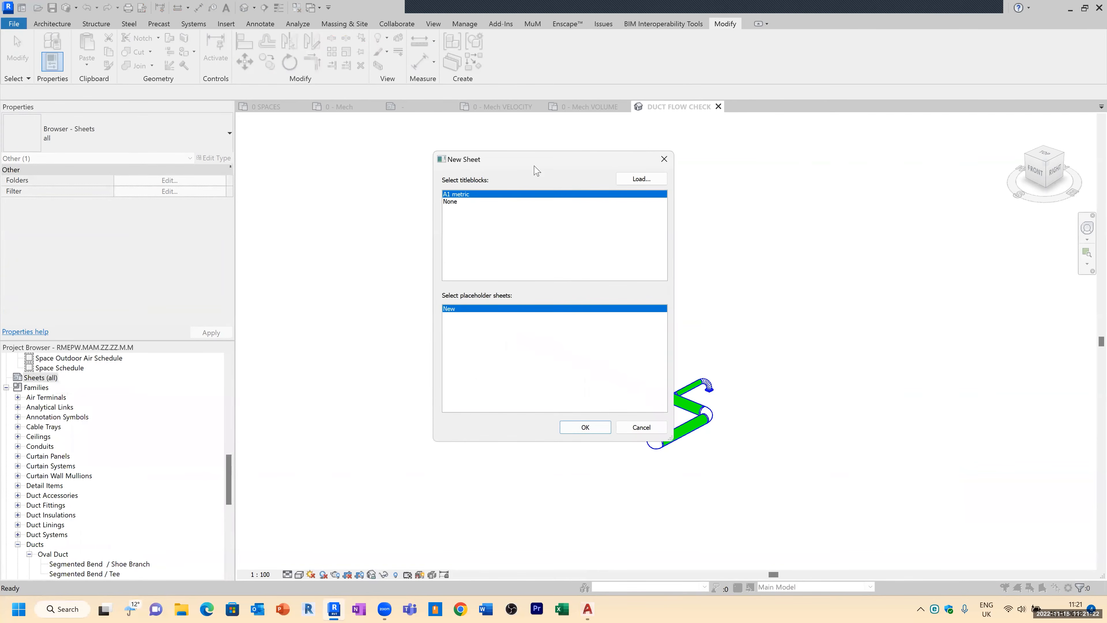
pyautogui.moveTo(535, 163); pyautogui.dragTo(471, 193)
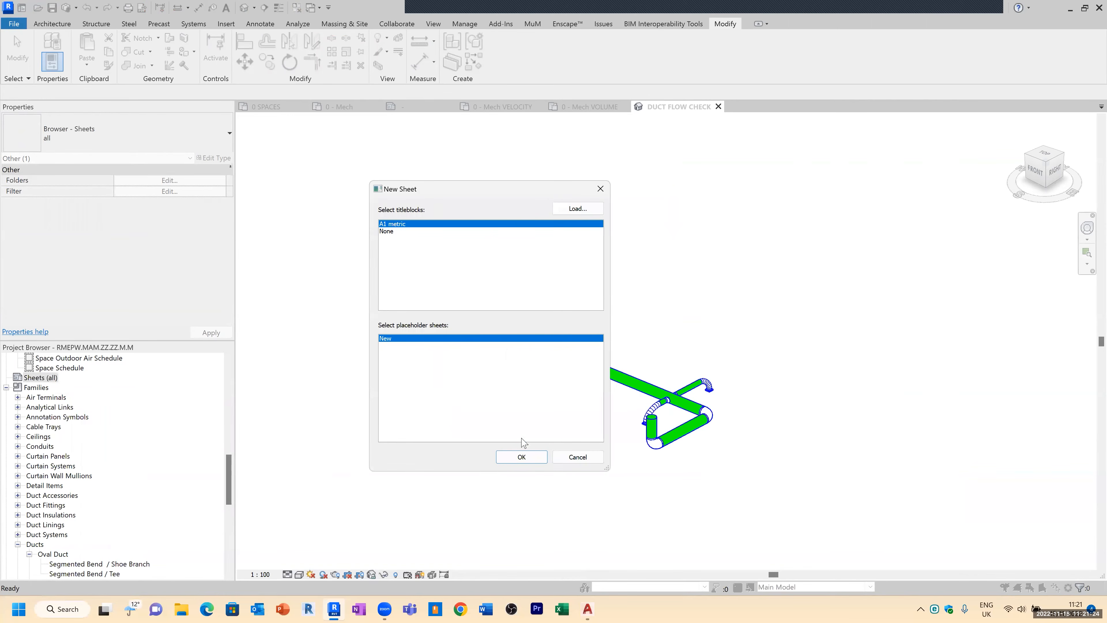
pyautogui.click(512, 461)
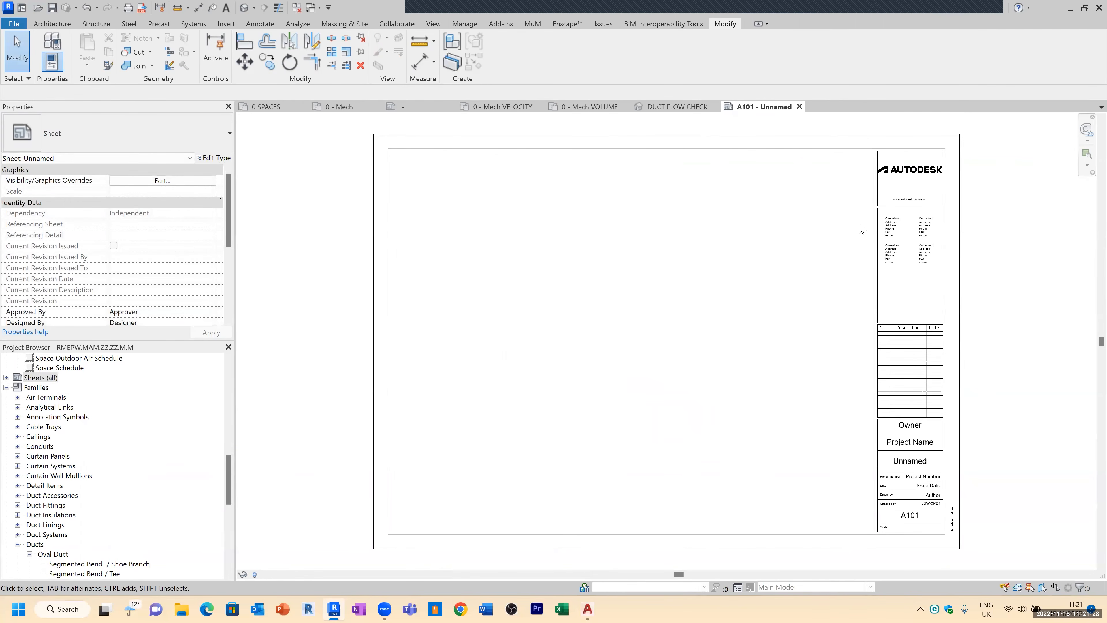
# Step: Rename the sheet with number M 001 and name MECHANICAL SERVICES LEVEL 01
pyautogui.click(6, 378)
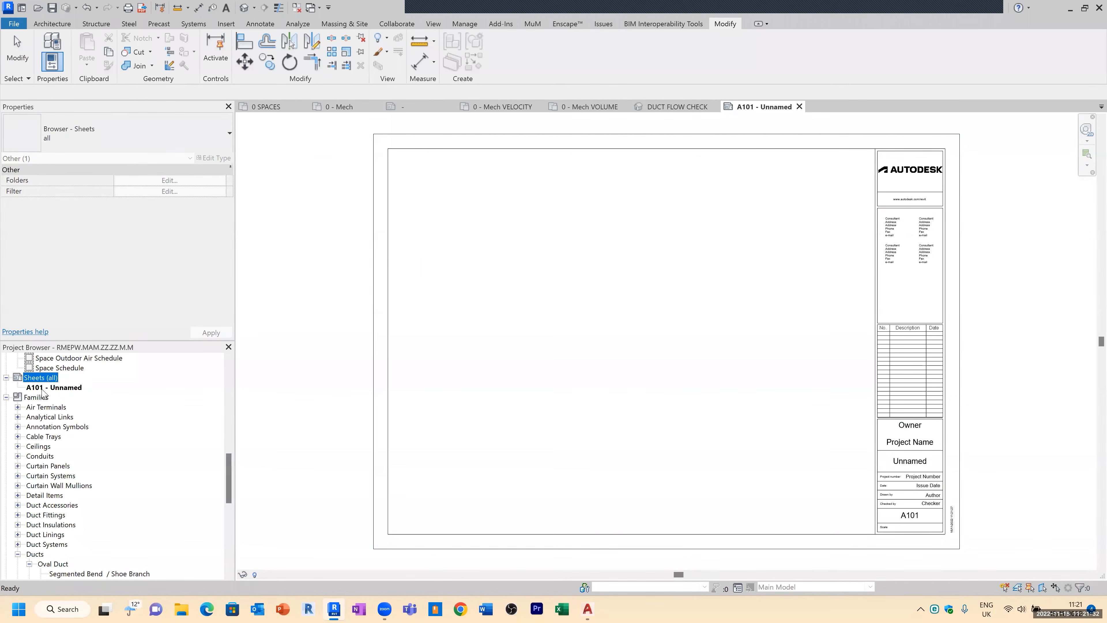
pyautogui.rightClick(57, 389)
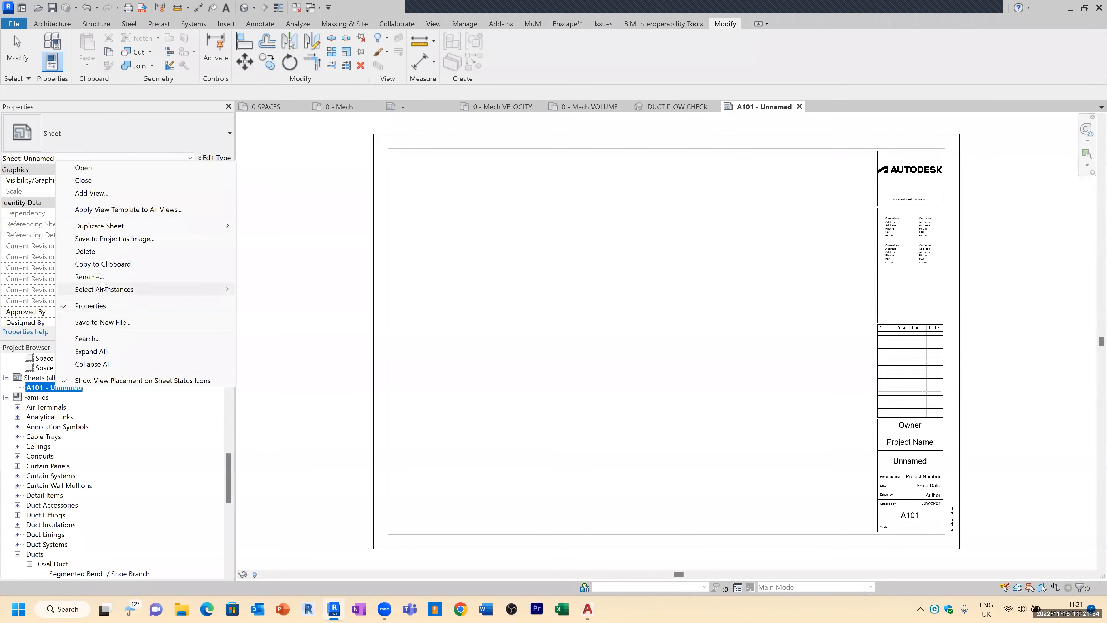
pyautogui.click(131, 277)
pyautogui.write('m')
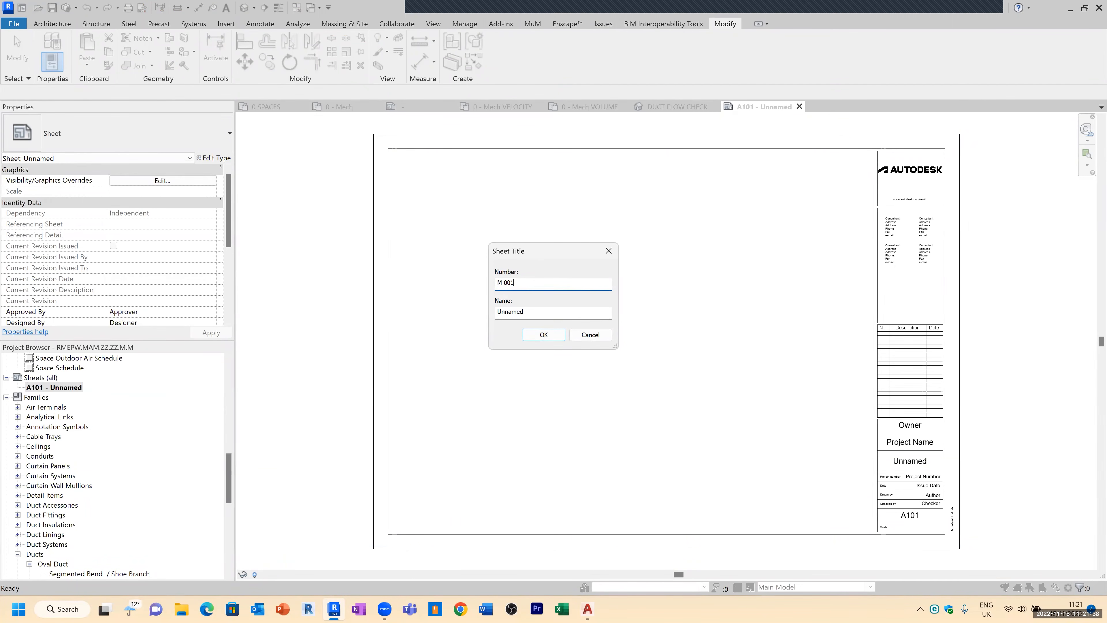
pyautogui.moveTo(534, 314); pyautogui.dragTo(477, 312)
pyautogui.write('MECHANICAL SERVICES LEVEL 01')
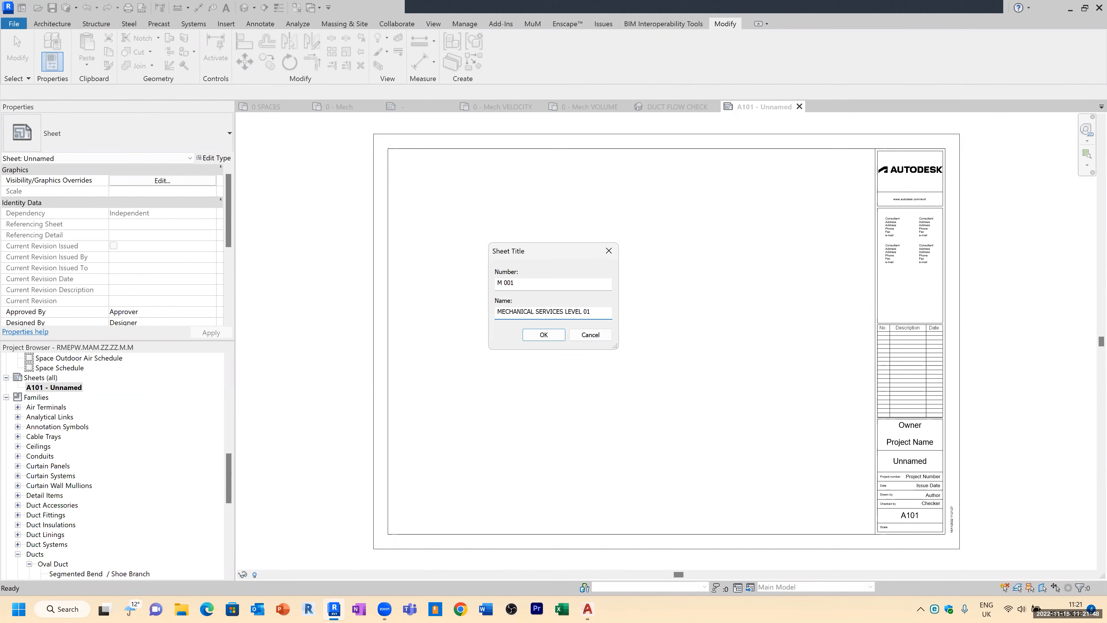
pyautogui.press('Return')
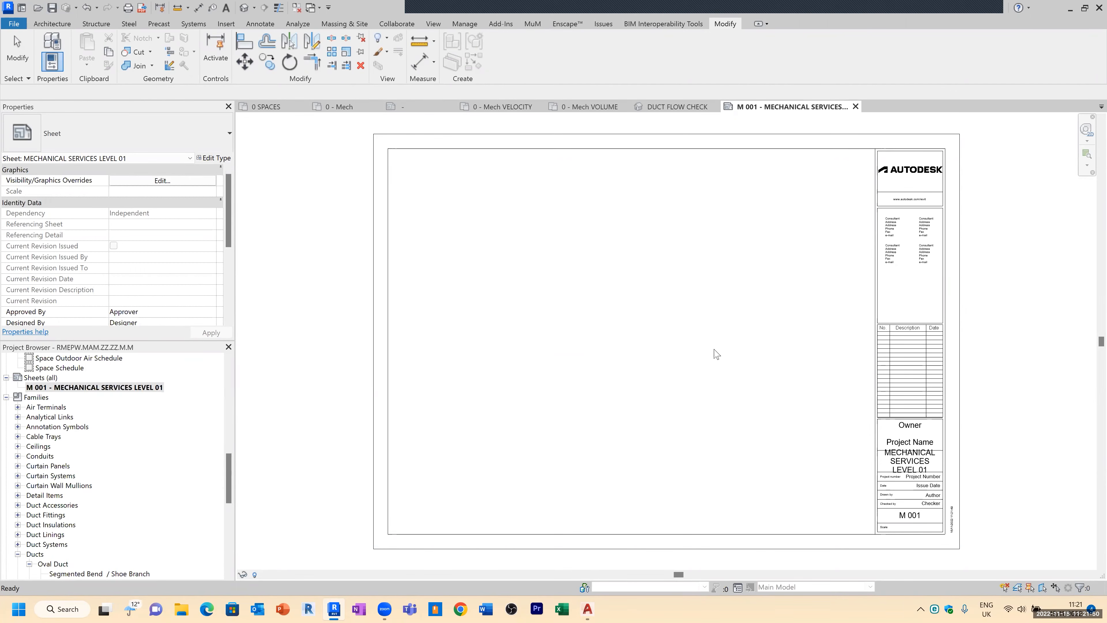
# Step: Change the sheet name to MECHANICAL SERVICES LEVEL 00
pyautogui.click(226, 466)
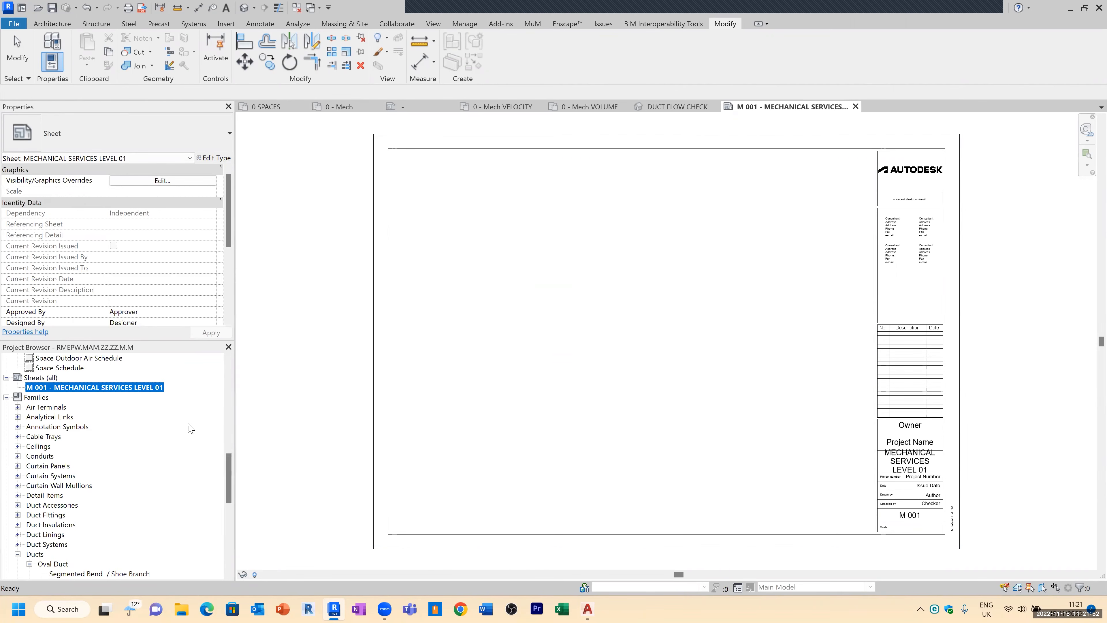
pyautogui.rightClick(150, 388)
pyautogui.click(157, 286)
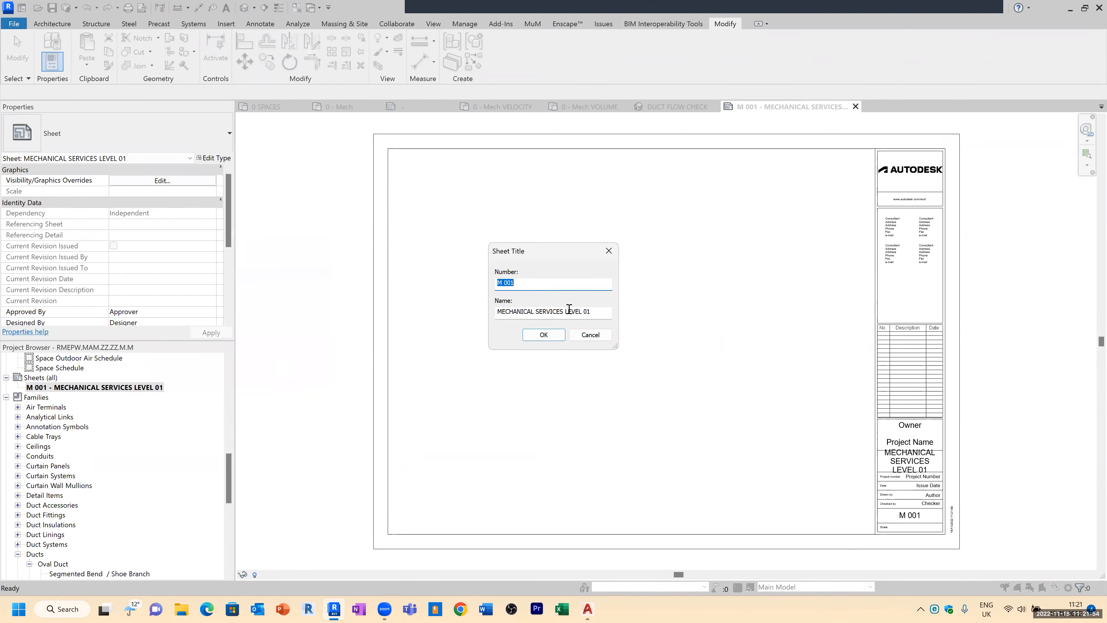
pyautogui.click(595, 311)
pyautogui.click(544, 334)
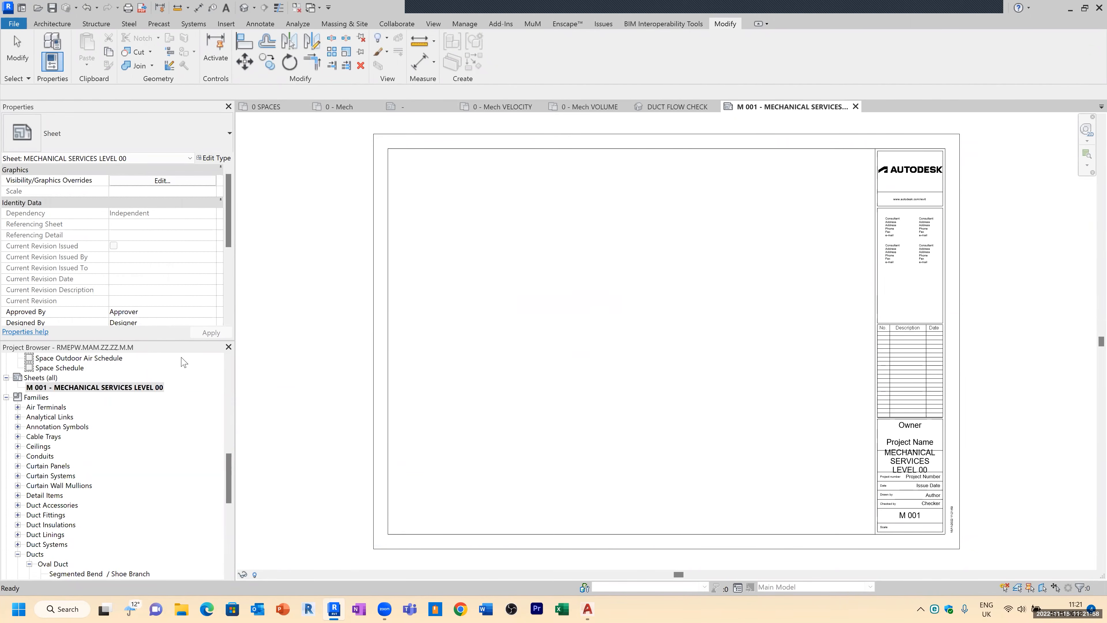
# Step: Place the 0 - Mech floor plan view on the sheet
pyautogui.scroll(10, 237, 442)
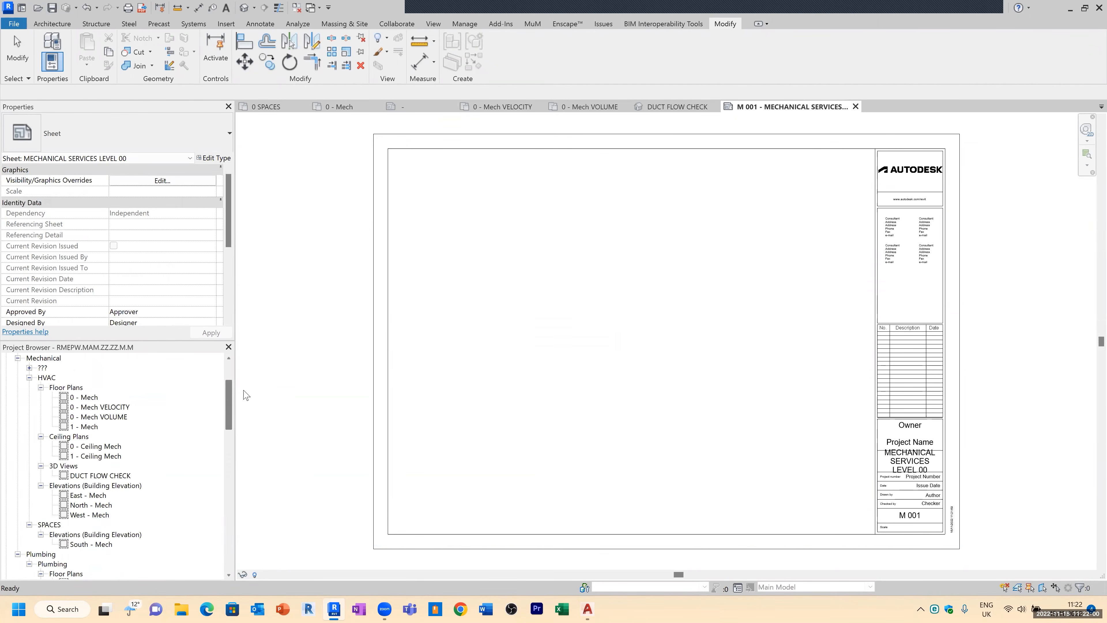
pyautogui.moveTo(92, 403); pyautogui.dragTo(595, 331)
pyautogui.click(613, 321)
pyautogui.press('Escape')
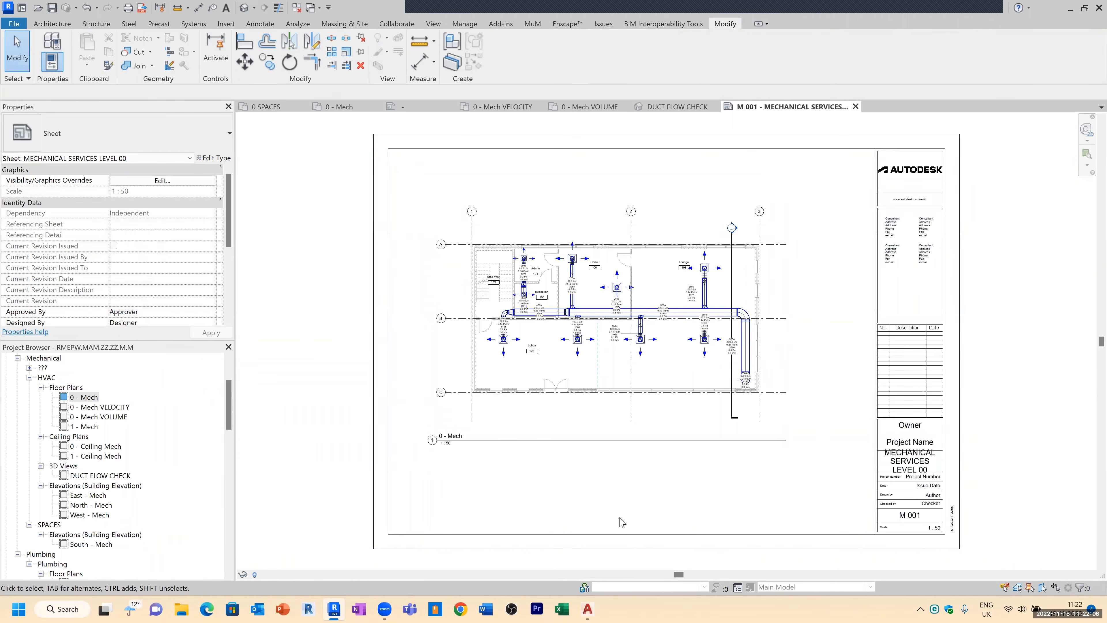
# Step: Shorten the viewport title line and move the title closer beneath the plan
pyautogui.click(758, 442)
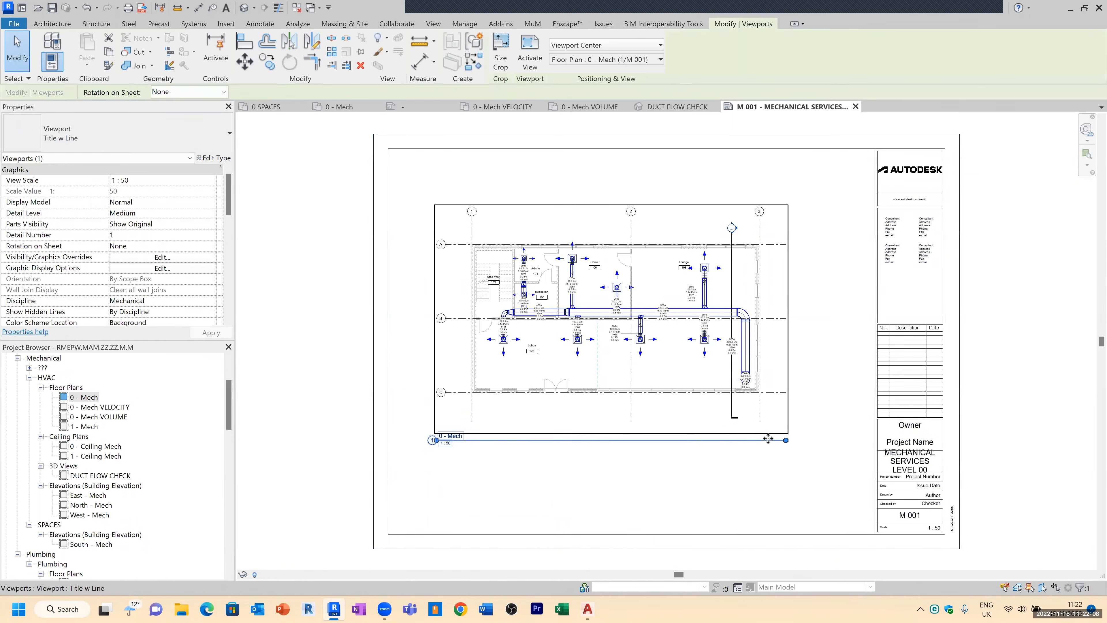
pyautogui.moveTo(757, 445); pyautogui.dragTo(625, 444)
pyautogui.click(525, 465)
pyautogui.click(503, 440)
pyautogui.click(621, 516)
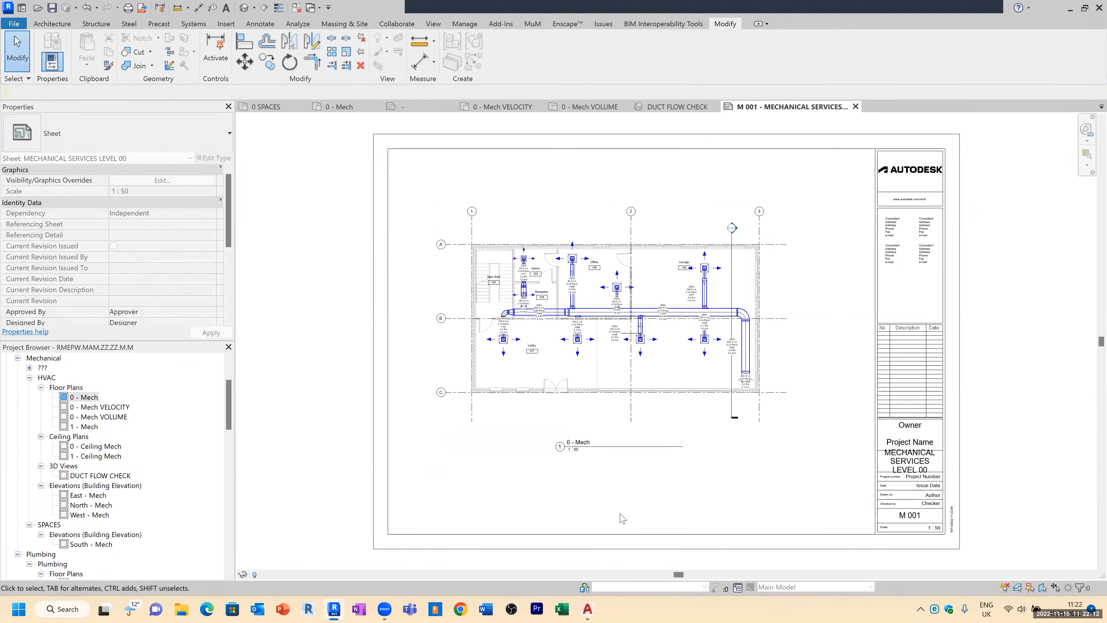
pyautogui.scroll(1, 606, 357)
pyautogui.scroll(1, 608, 361)
pyautogui.scroll(-1, 612, 349)
pyautogui.click(602, 279)
pyautogui.click(360, 51)
pyautogui.click(828, 468)
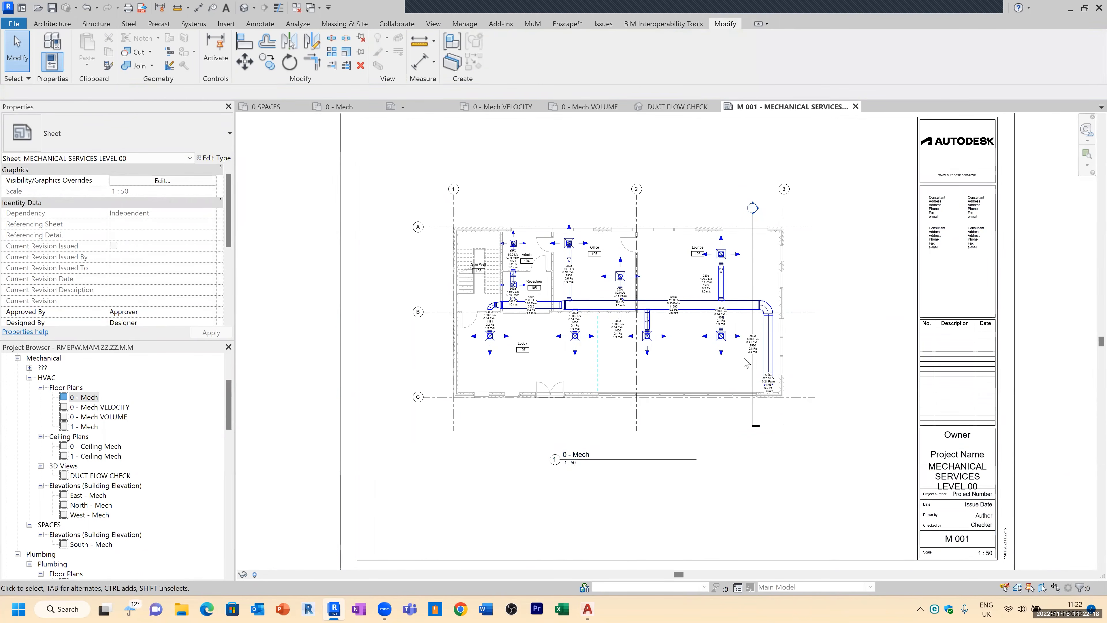
pyautogui.scroll(-1, 731, 330)
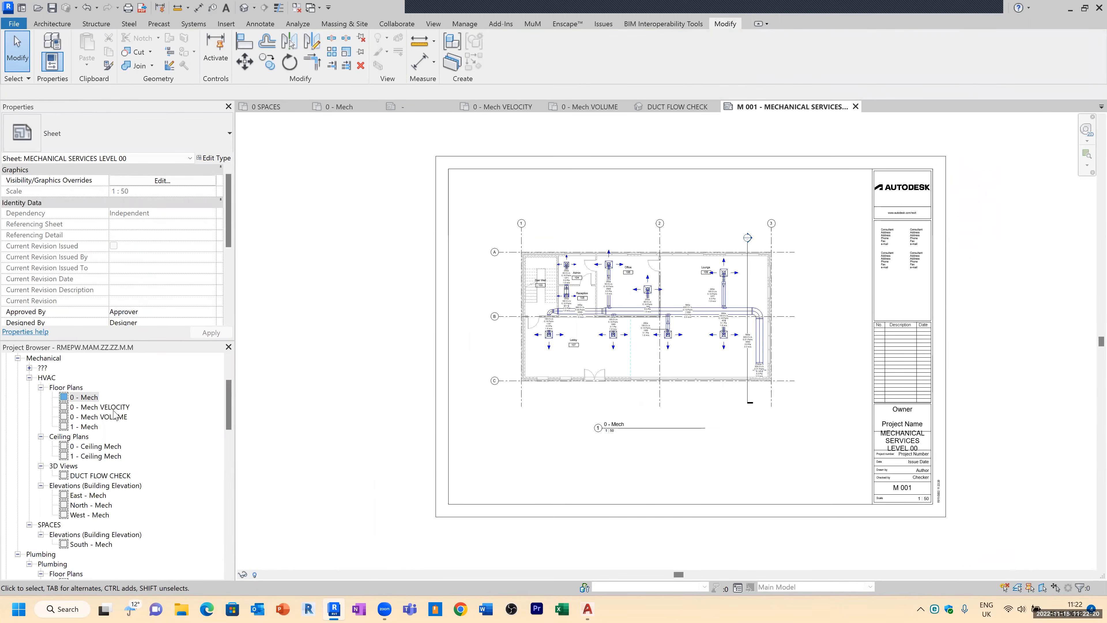
pyautogui.scroll(-2, 91, 516)
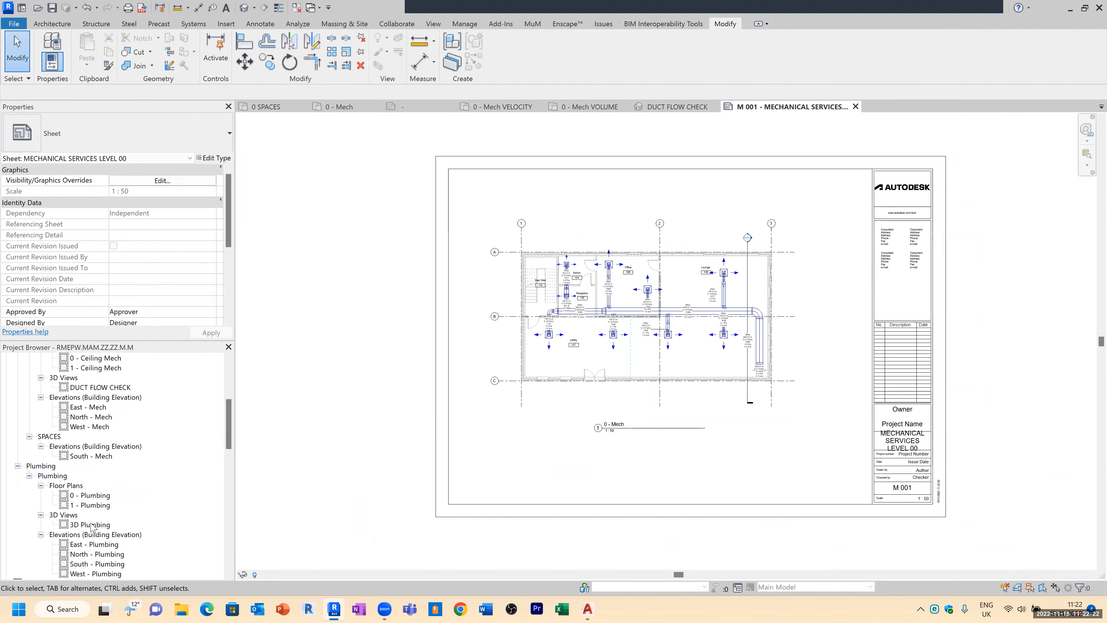
pyautogui.scroll(-5, 90, 530)
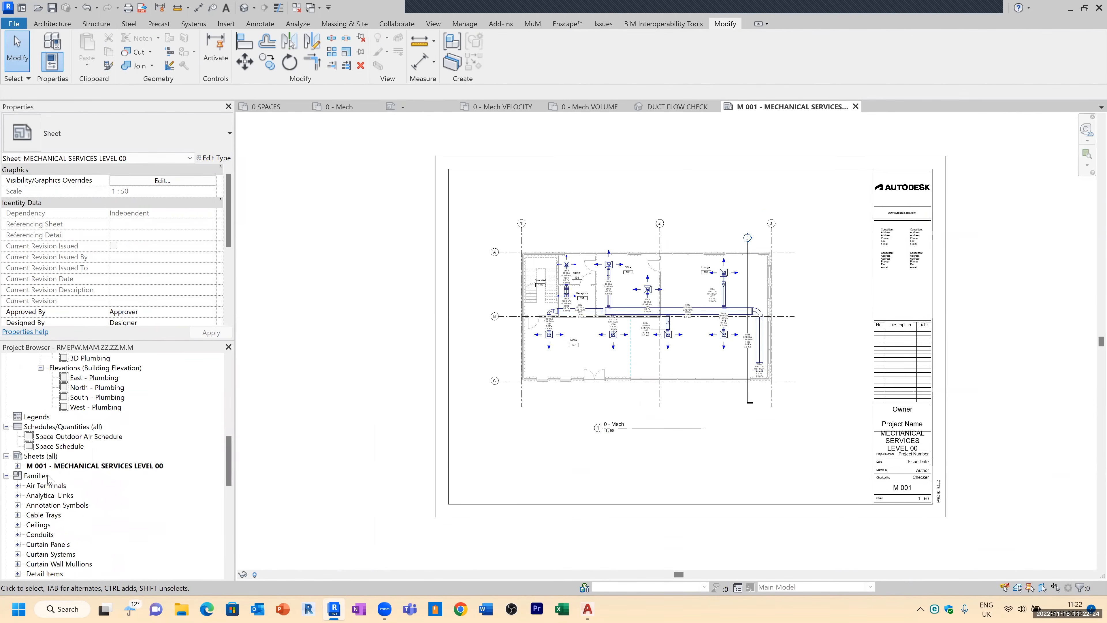
pyautogui.rightClick(39, 457)
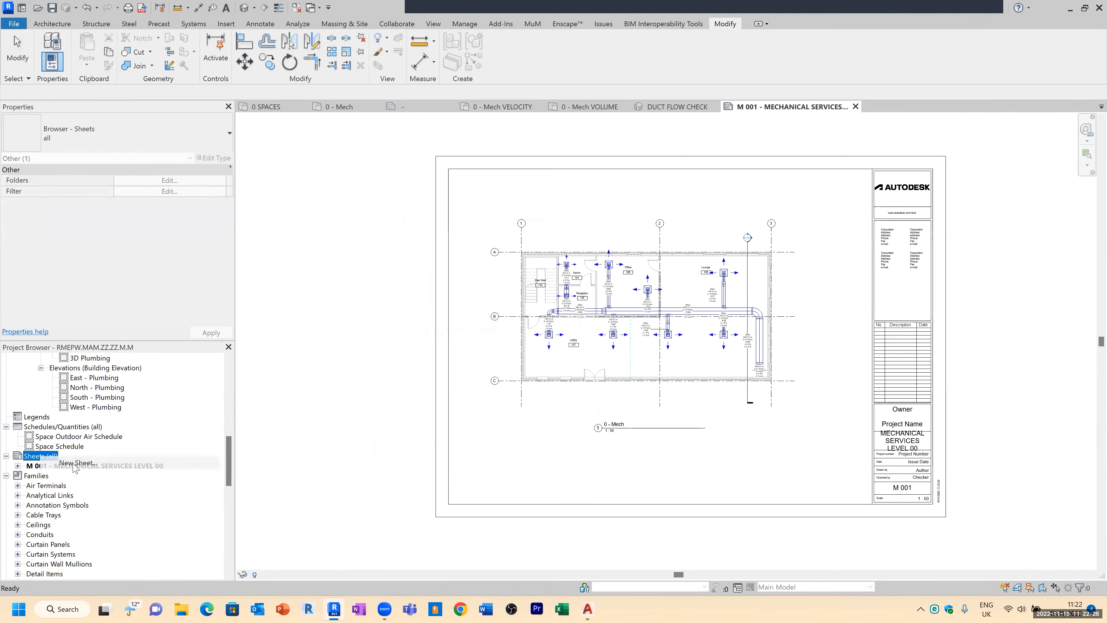
pyautogui.click(73, 466)
pyautogui.press('Escape')
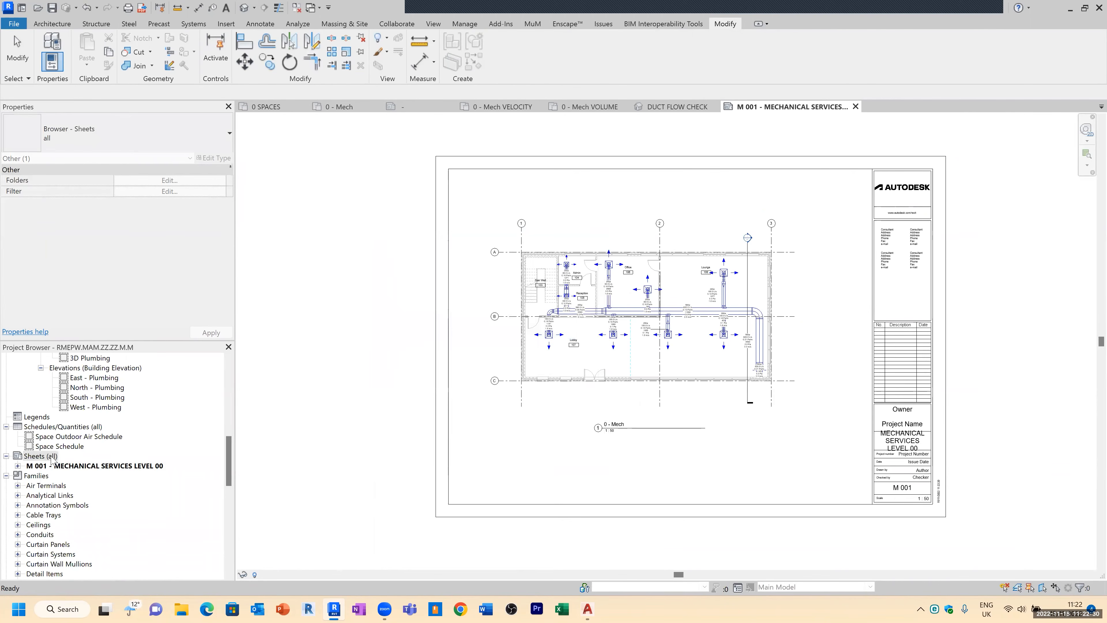
# Step: Create a new sheet list schedule with the fields Sheet Name, Sheet Number, Designed By and Drawn By
pyautogui.scroll(4, 61, 439)
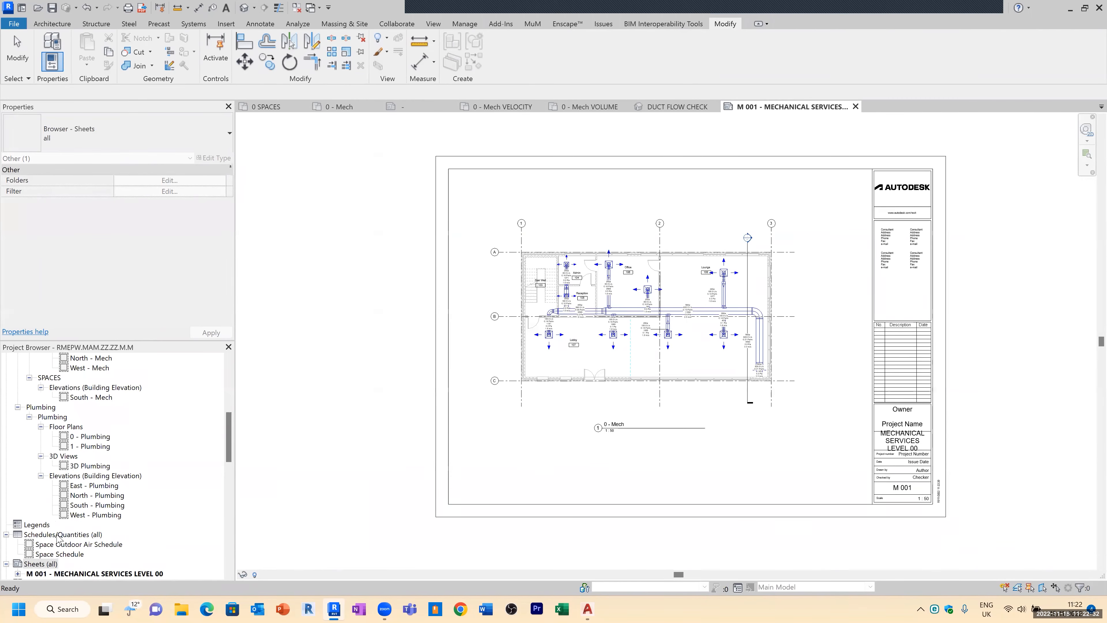
pyautogui.rightClick(72, 535)
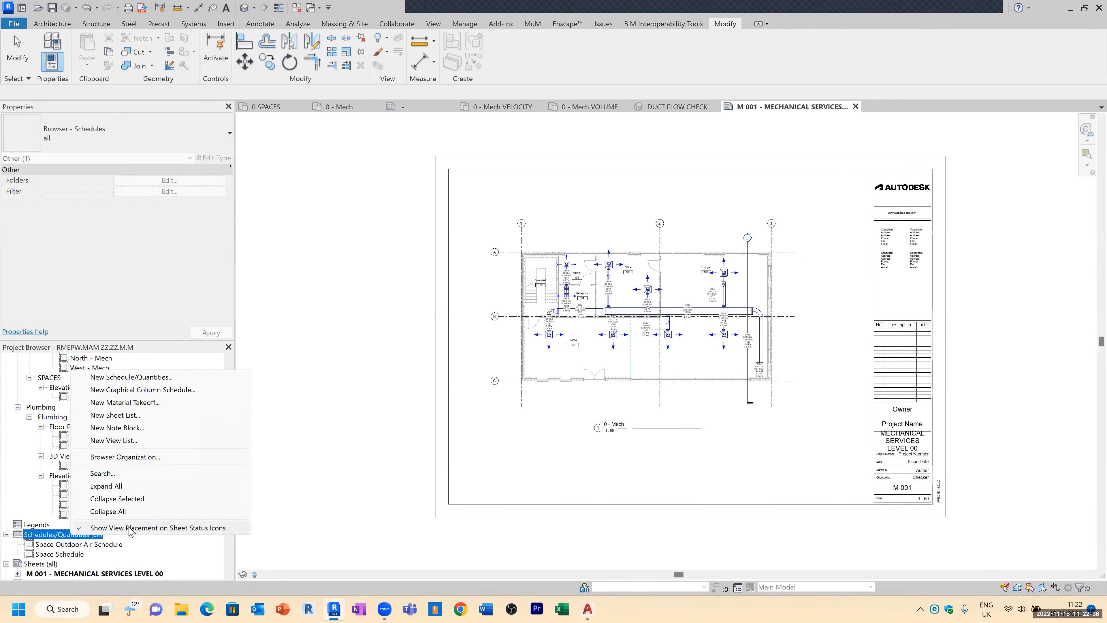
pyautogui.click(131, 415)
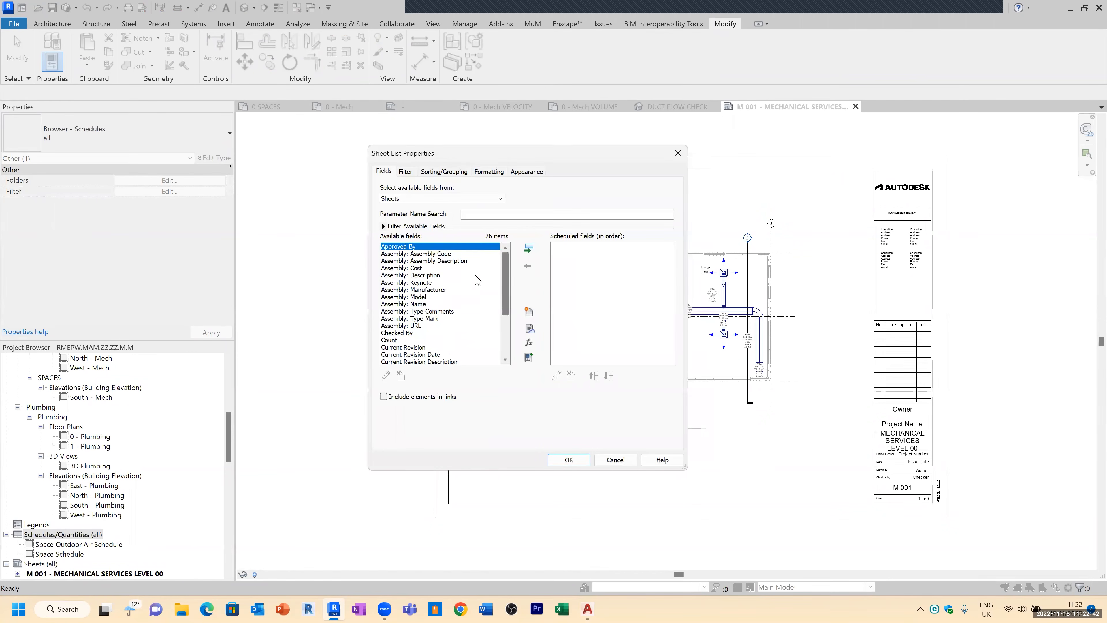
pyautogui.click(431, 297)
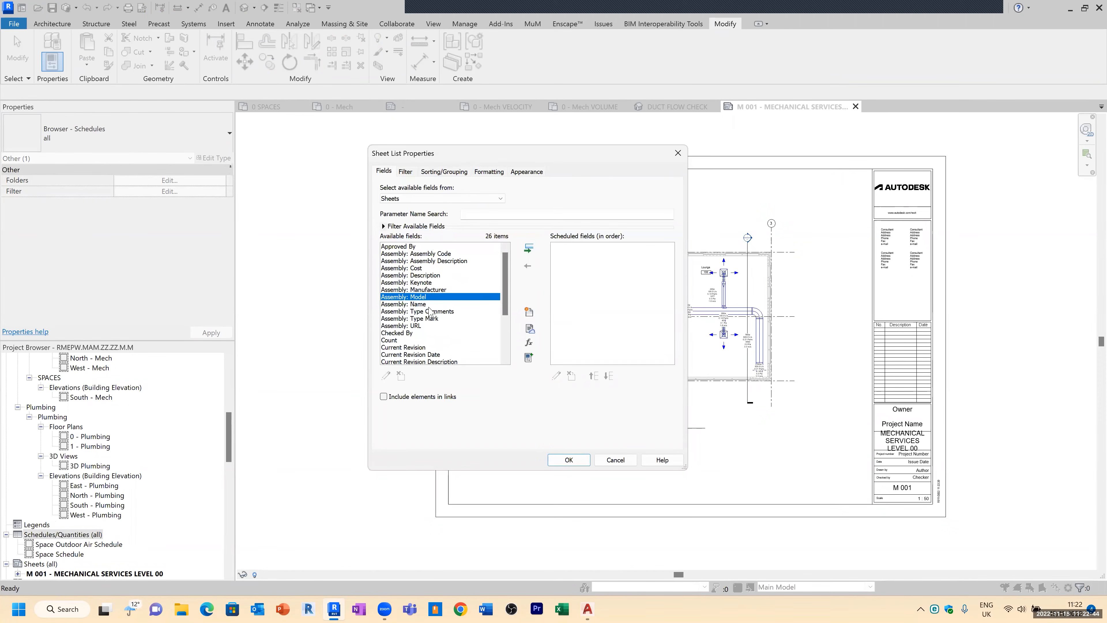
pyautogui.click(409, 202)
pyautogui.moveTo(506, 288); pyautogui.dragTo(505, 323)
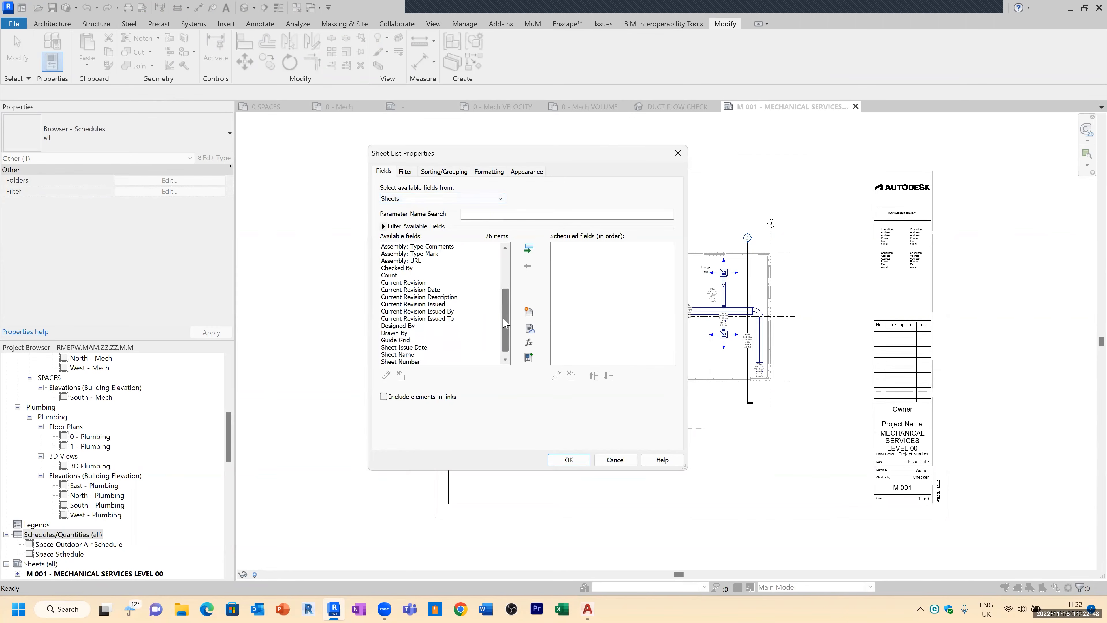
pyautogui.doubleClick(418, 355)
pyautogui.doubleClick(420, 355)
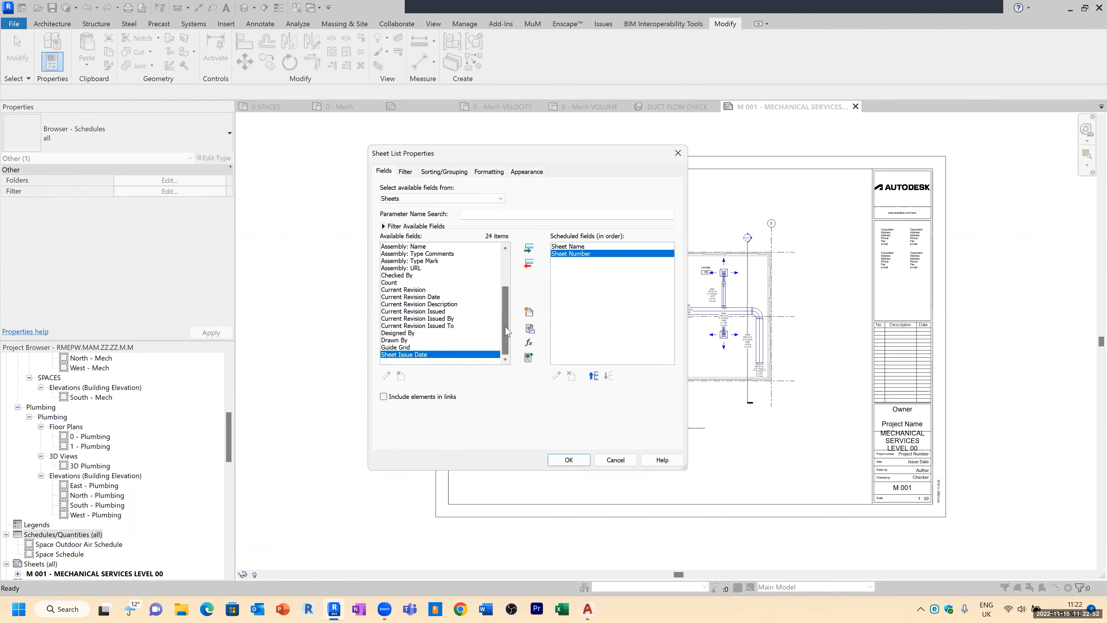
pyautogui.doubleClick(411, 334)
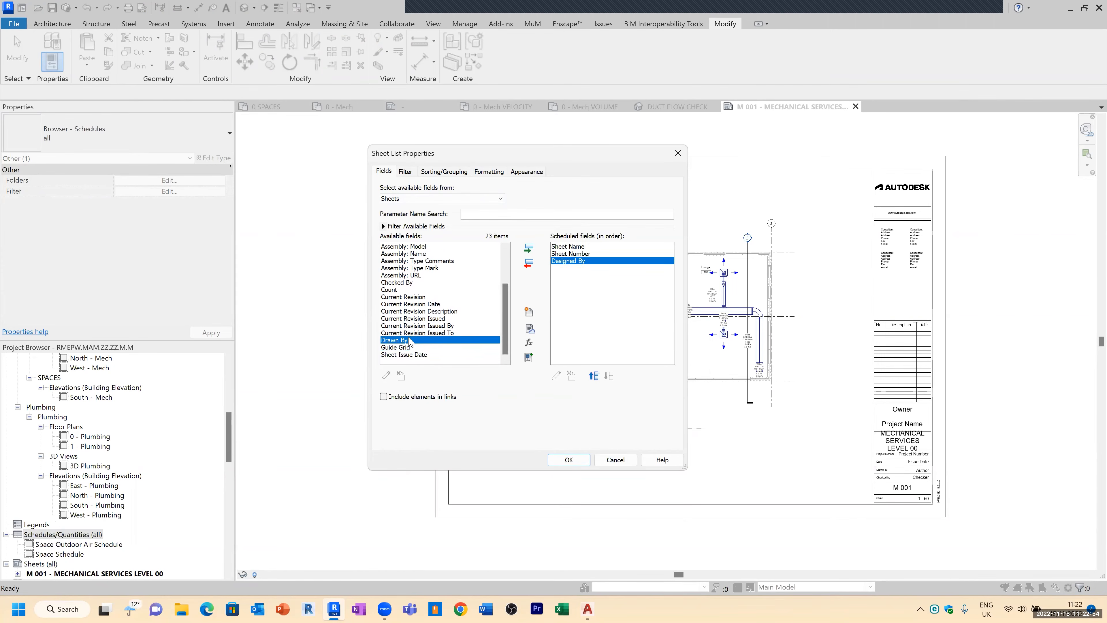
pyautogui.doubleClick(412, 339)
pyautogui.moveTo(506, 301); pyautogui.dragTo(506, 268)
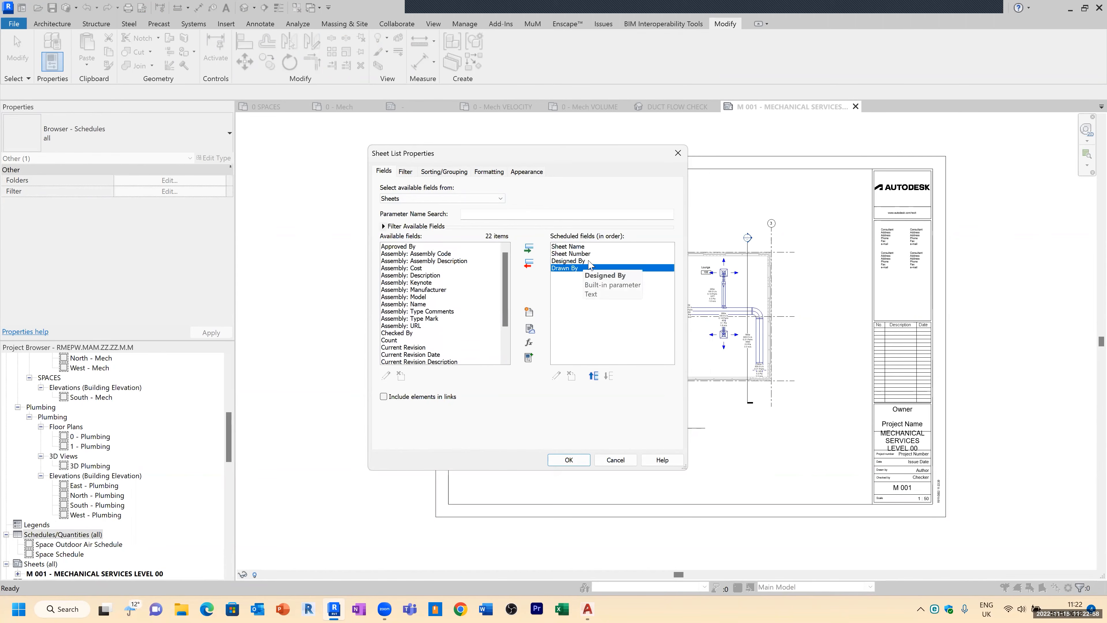
pyautogui.click(582, 460)
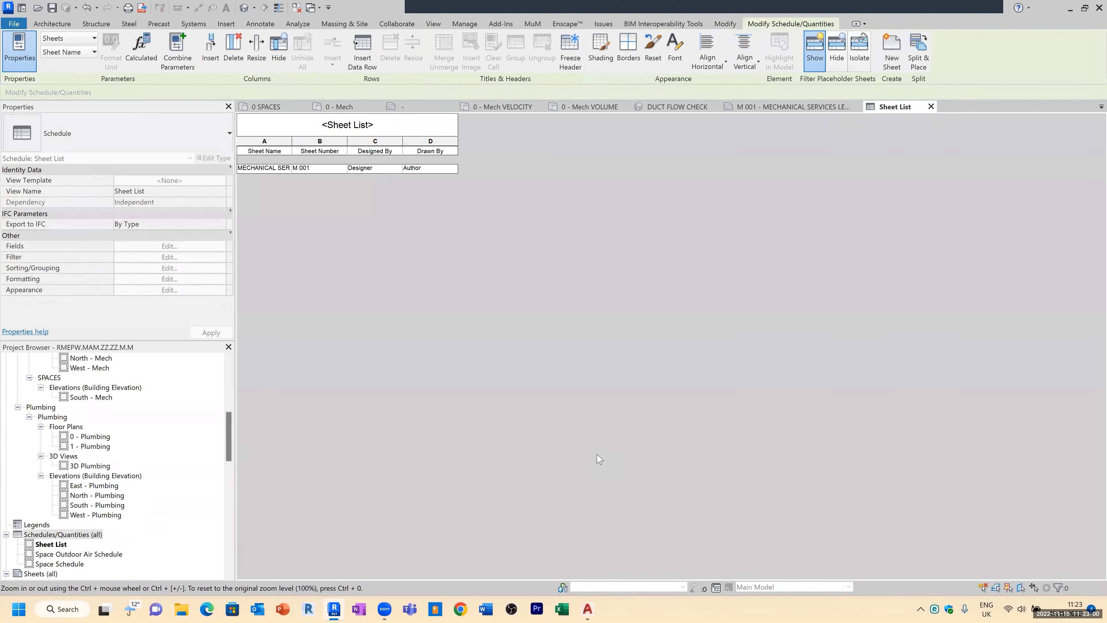
# Step: Widen the Sheet Name column and insert six new sheet rows into the sheet list
pyautogui.moveTo(291, 141); pyautogui.dragTo(354, 142)
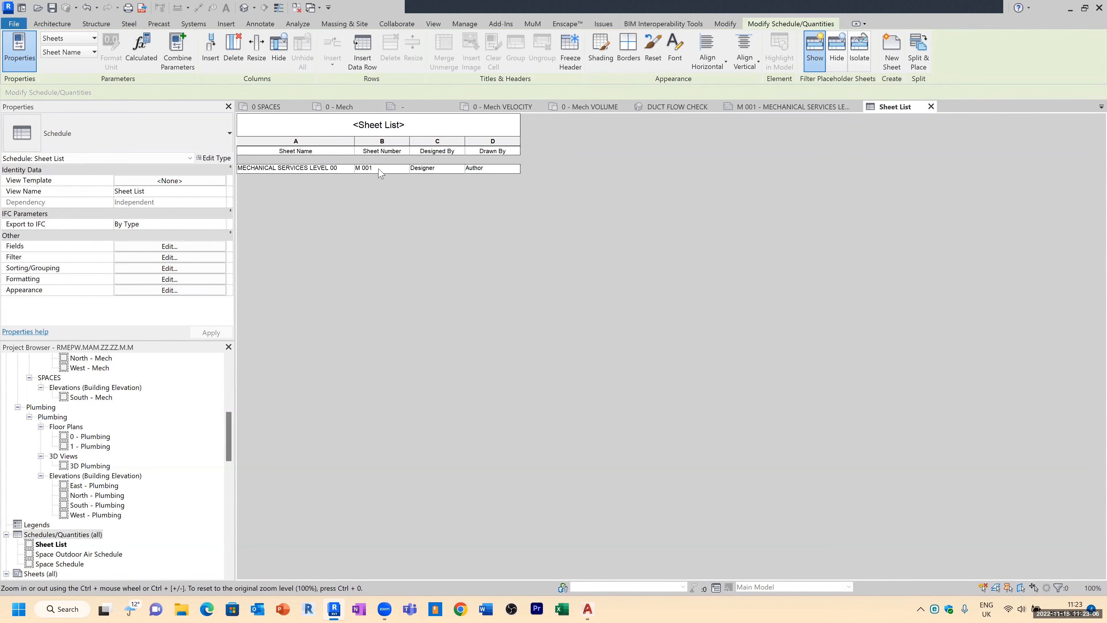
pyautogui.click(363, 51)
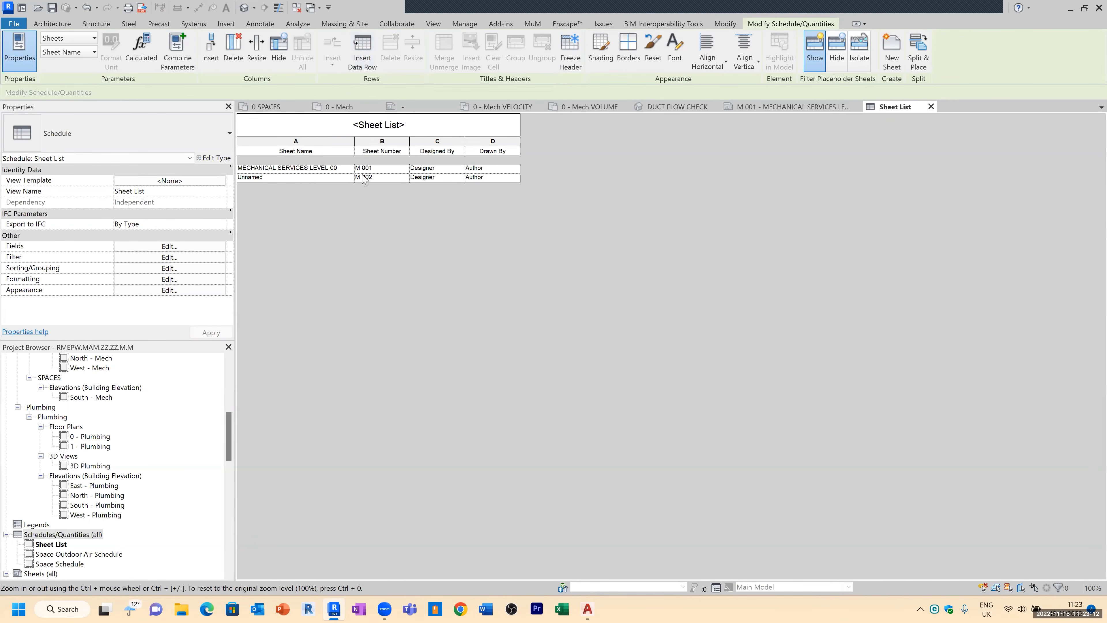
pyautogui.click(365, 53)
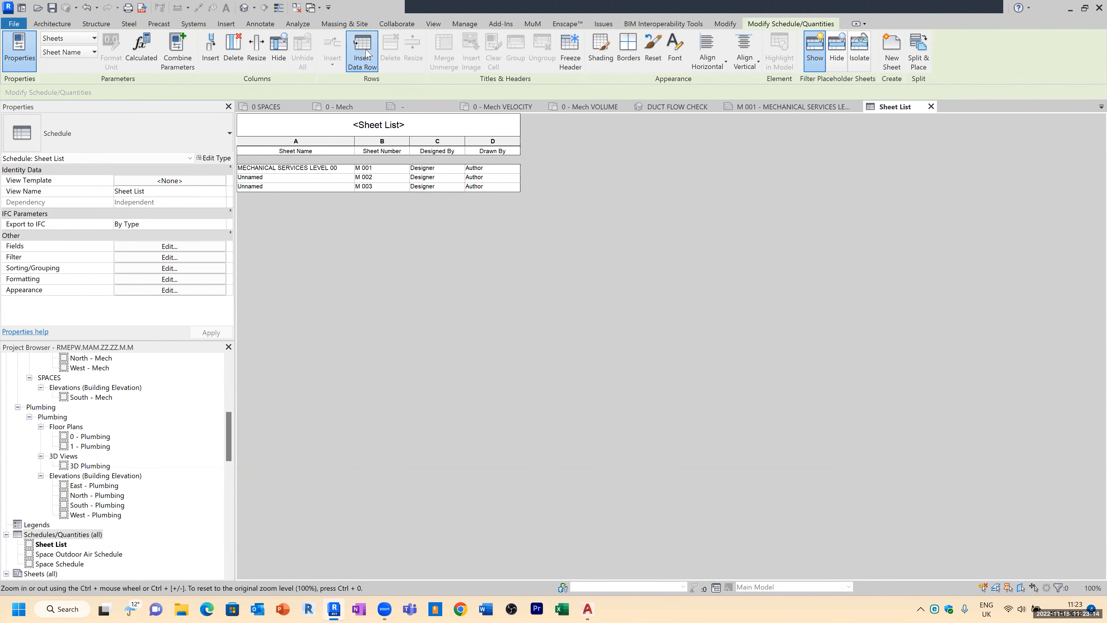
pyautogui.click(367, 54)
pyautogui.click(366, 54)
pyautogui.click(366, 53)
pyautogui.click(366, 54)
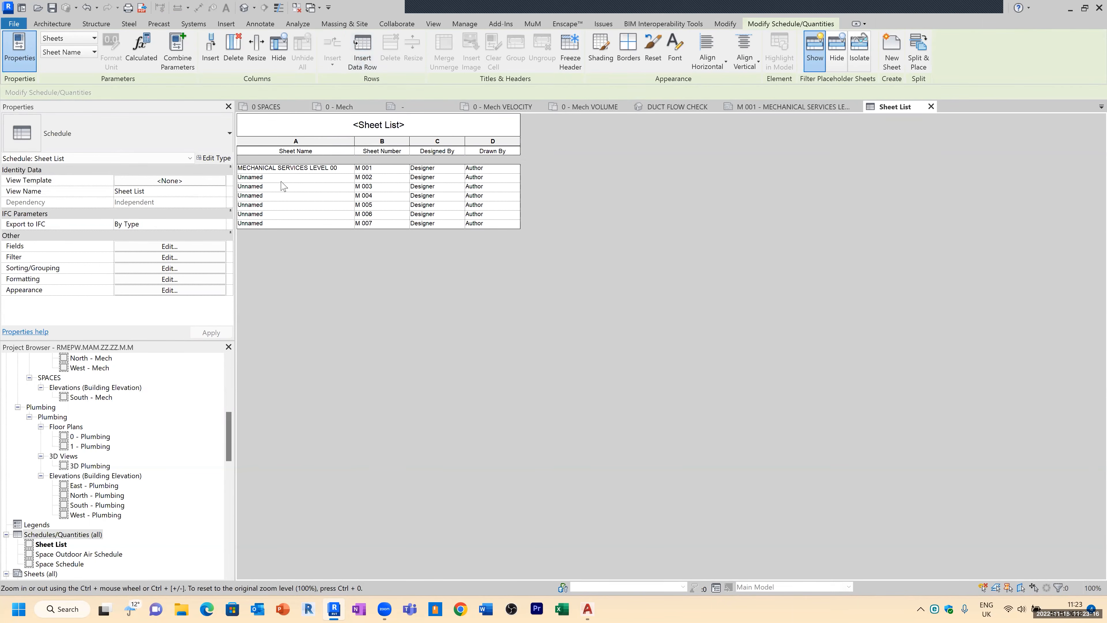
# Step: Name sheets M 002 and M 003 as MECHANICAL SERVICES LEVEL 01 and MECHANICAL SERVICES LEVEL 02
pyautogui.click(288, 177)
pyautogui.click(349, 178)
pyautogui.click(339, 186)
pyautogui.press('BackSpace')
pyautogui.write('1')
pyautogui.click(297, 212)
pyautogui.click(347, 187)
pyautogui.click(349, 187)
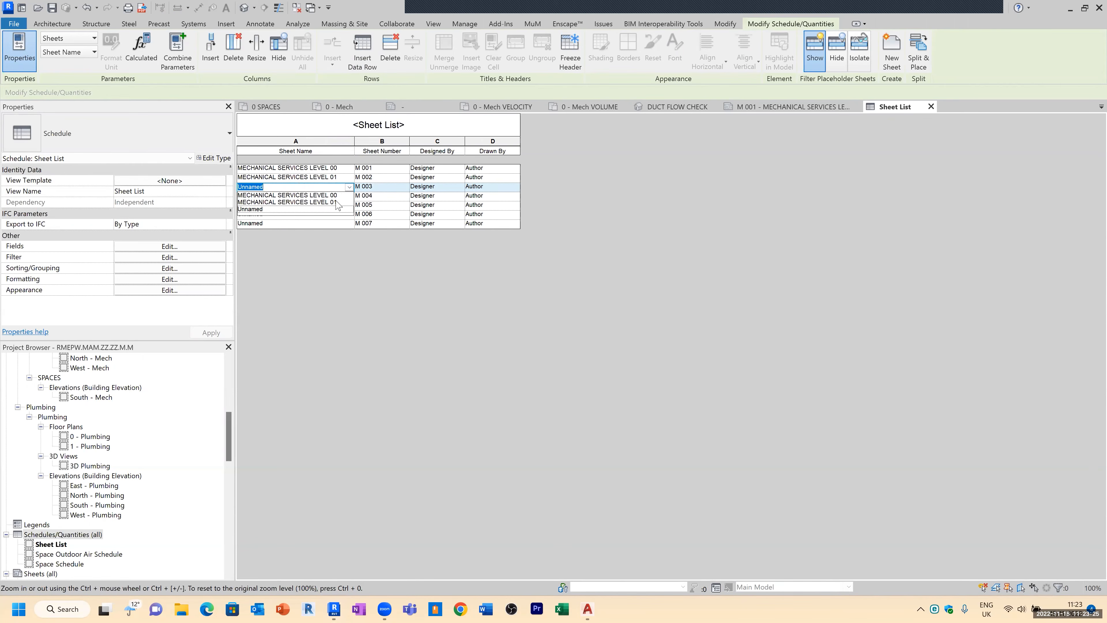
pyautogui.click(337, 202)
pyautogui.press('BackSpace')
pyautogui.write('2')
# Step: Name sheet M 004 as MECHANICAL SERVICES SECTION
pyautogui.click(336, 196)
pyautogui.click(350, 196)
pyautogui.click(349, 196)
pyautogui.click(324, 205)
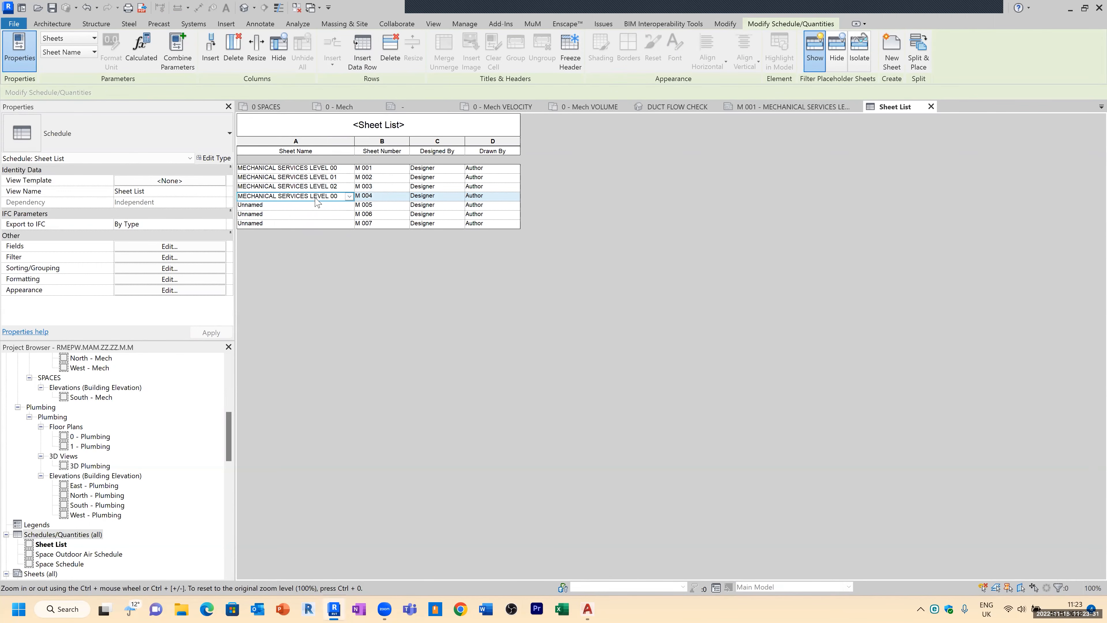
pyautogui.moveTo(312, 196); pyautogui.dragTo(351, 202)
pyautogui.press('BackSpace')
pyautogui.press('BackSpace')
pyautogui.press('BackSpace')
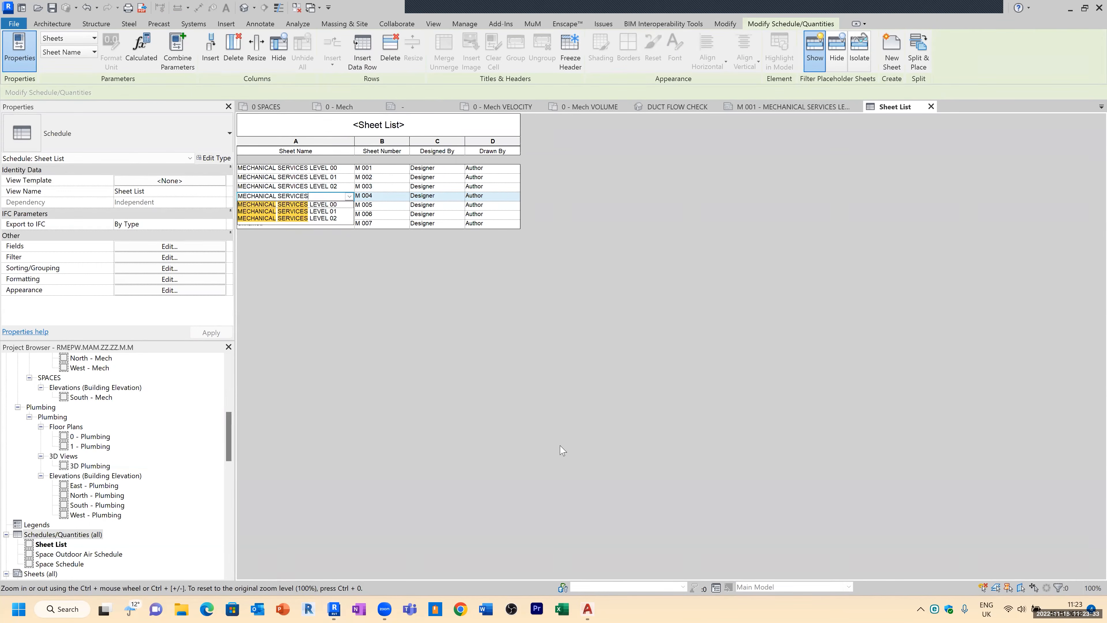
pyautogui.write('SECTION')
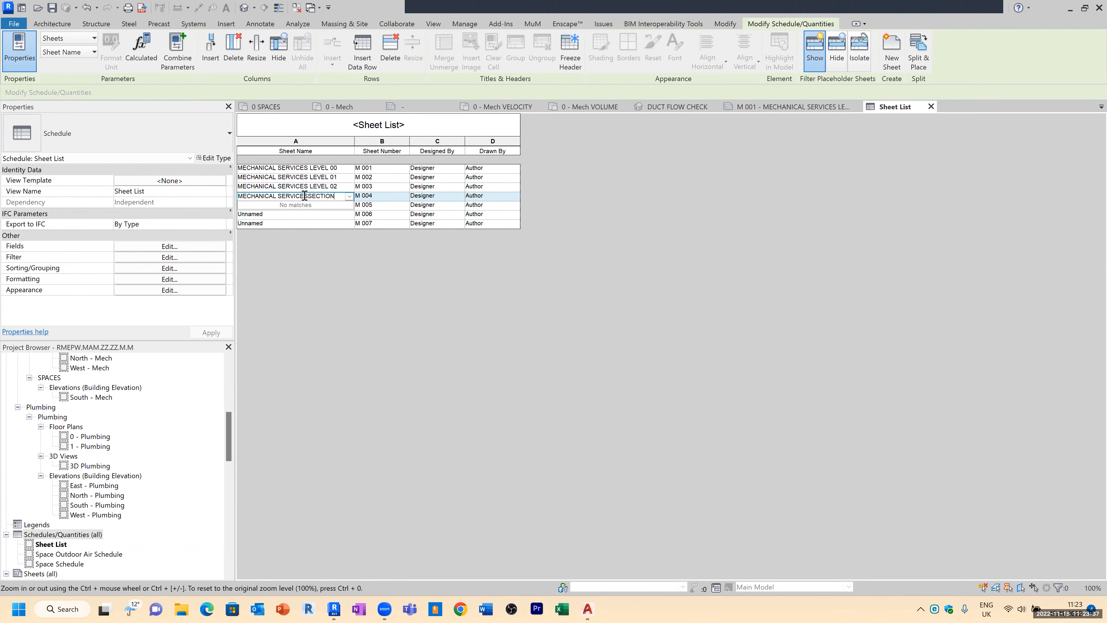
pyautogui.moveTo(311, 196); pyautogui.dragTo(318, 205)
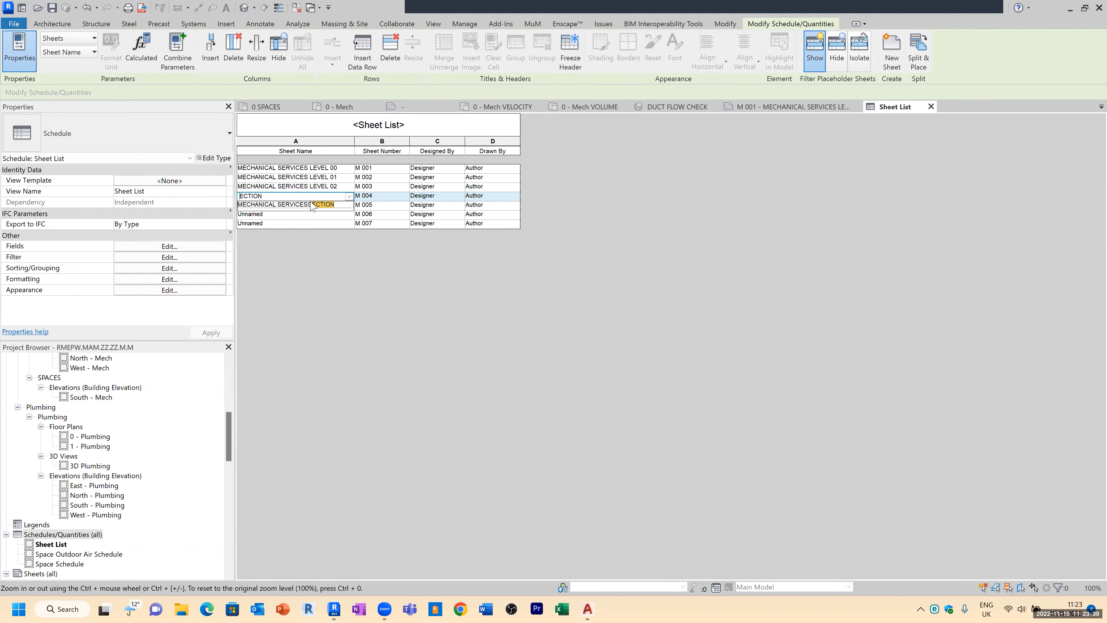
pyautogui.click(317, 198)
pyautogui.press('BackSpace')
pyautogui.click(318, 205)
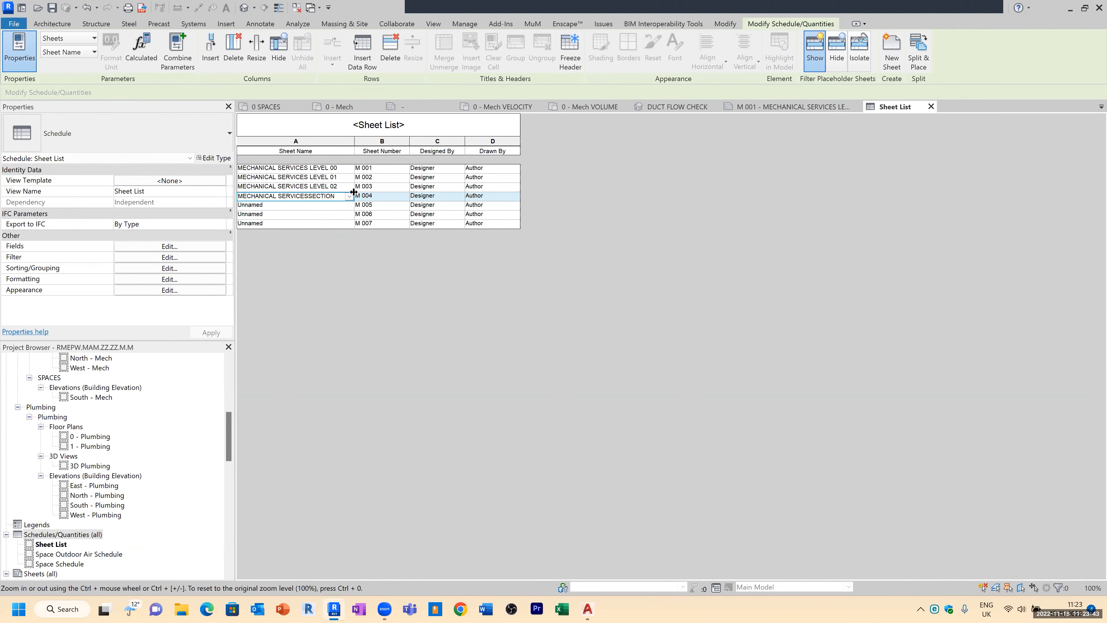
pyautogui.click(343, 191)
pyautogui.click(335, 196)
# Step: Name sheet M 005 as MECHANICAL SERVICES VOLUME
pyautogui.click(336, 213)
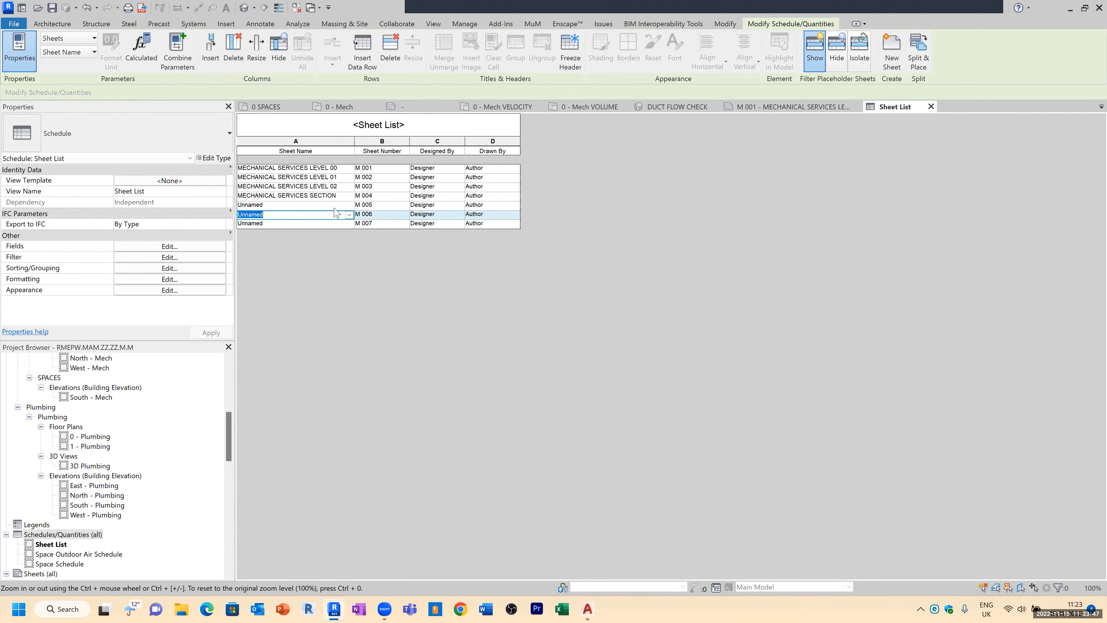
pyautogui.click(342, 203)
pyautogui.click(349, 205)
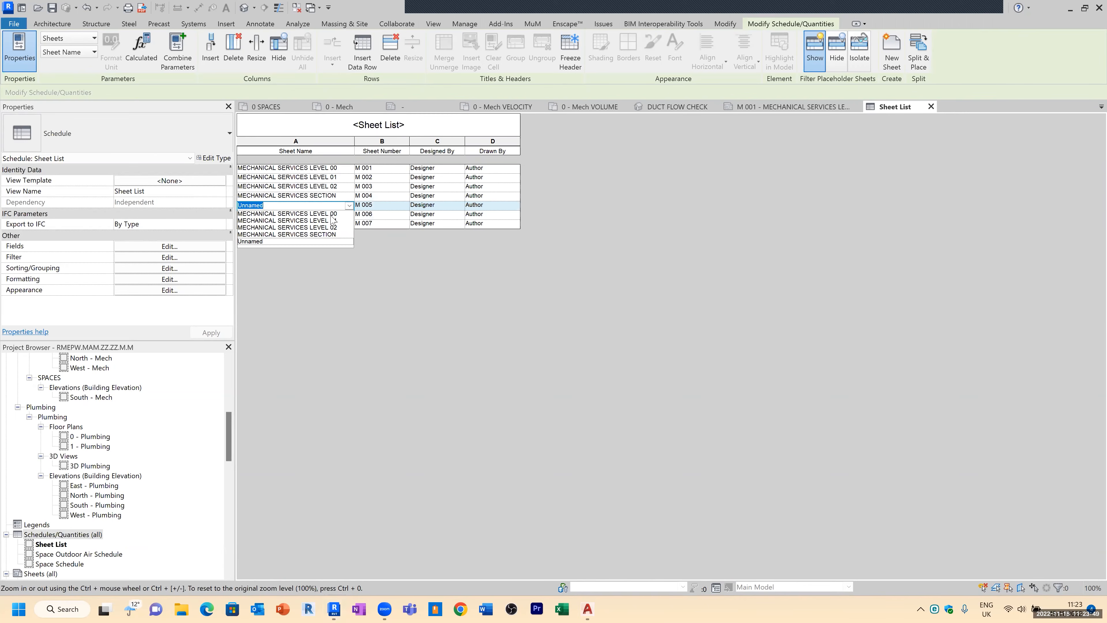
pyautogui.click(329, 214)
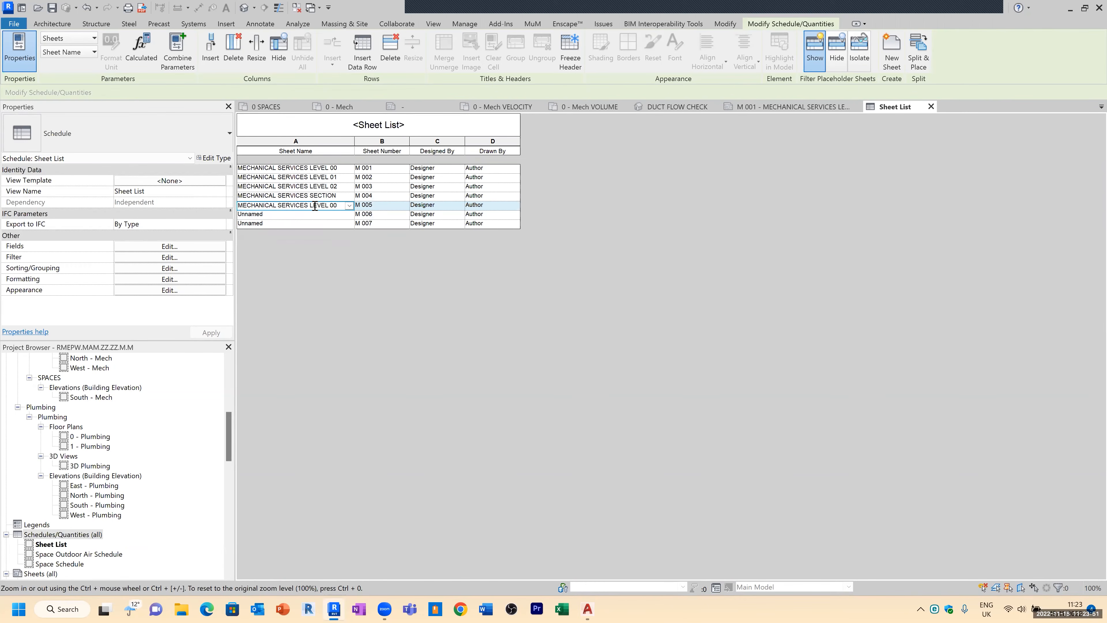
pyautogui.write('VOLUM')
# Step: Name sheet M 006 as MECHANICAL SERVICES VELOCITY
pyautogui.click(340, 223)
pyautogui.click(350, 215)
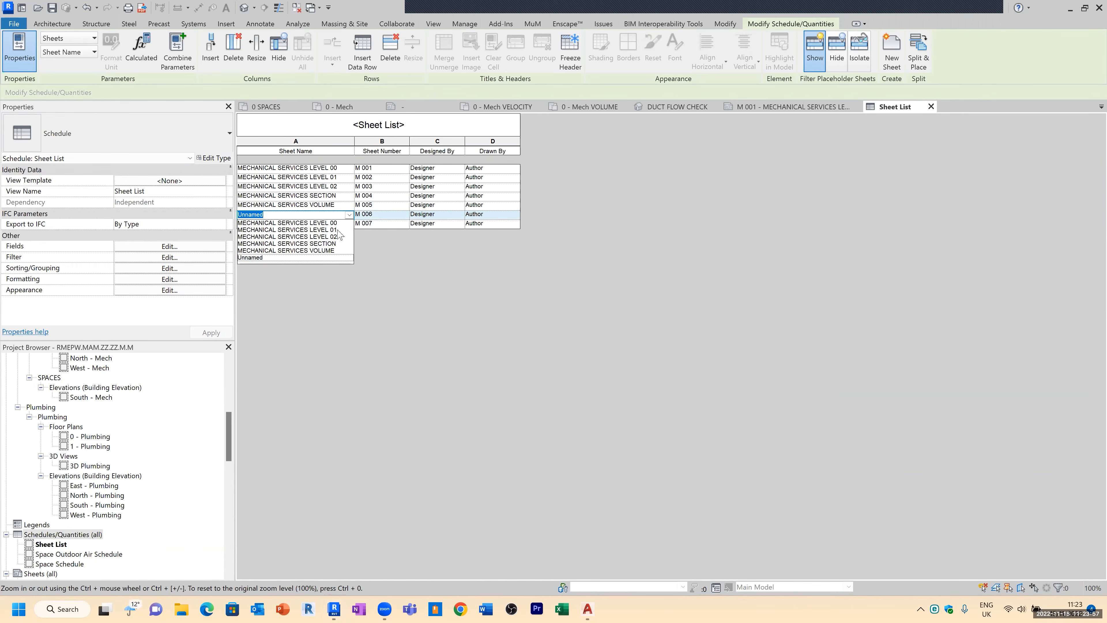
pyautogui.click(332, 250)
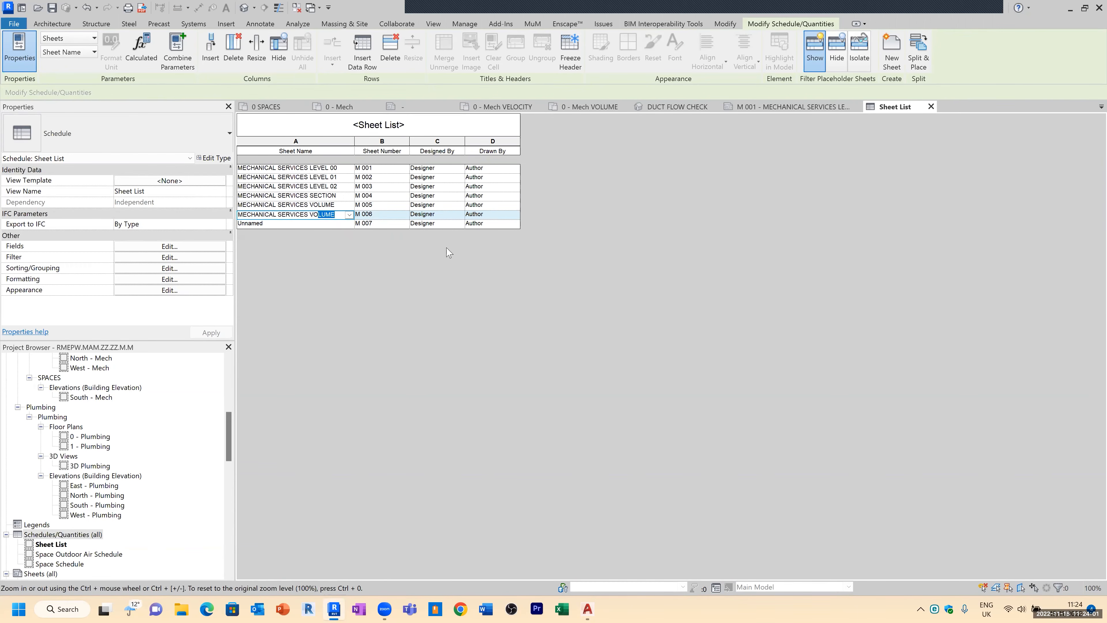
pyautogui.press('BackSpace')
pyautogui.press('BackSpace')
pyautogui.write('ELO')
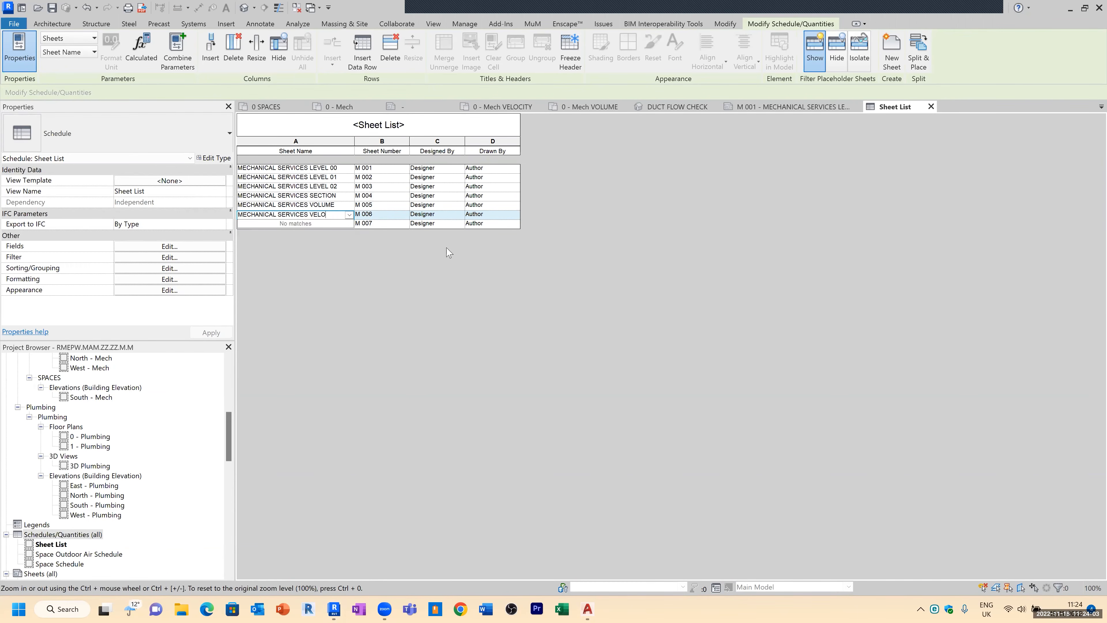
pyautogui.click(622, 298)
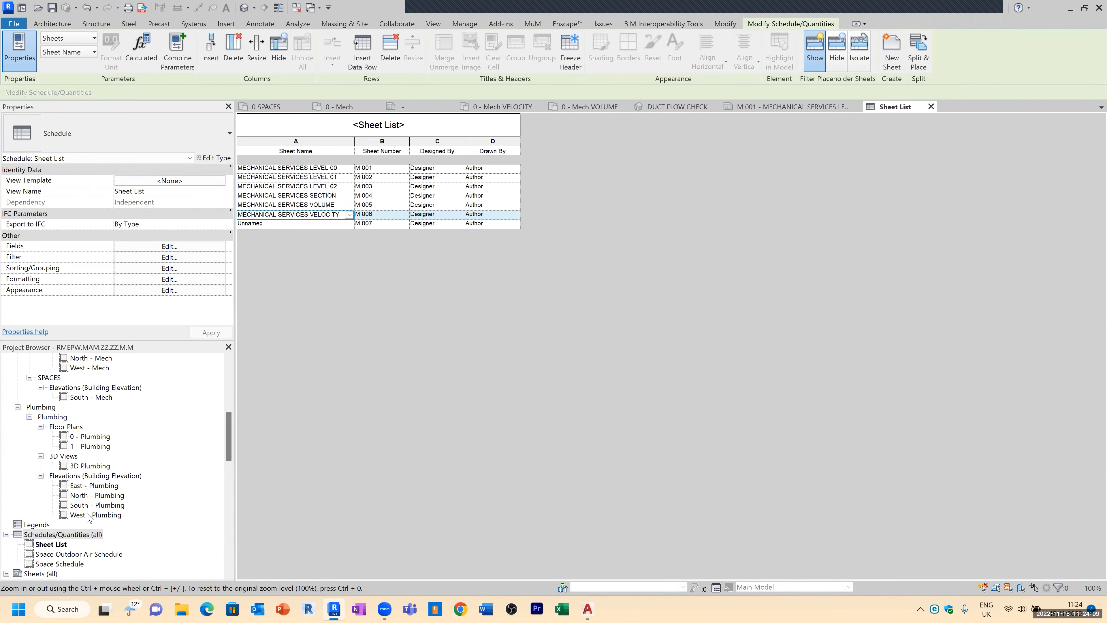
# Step: Create new sheets from all placeholder sheets M 002 to M 007 using the A1 metric title block
pyautogui.scroll(-3, 72, 530)
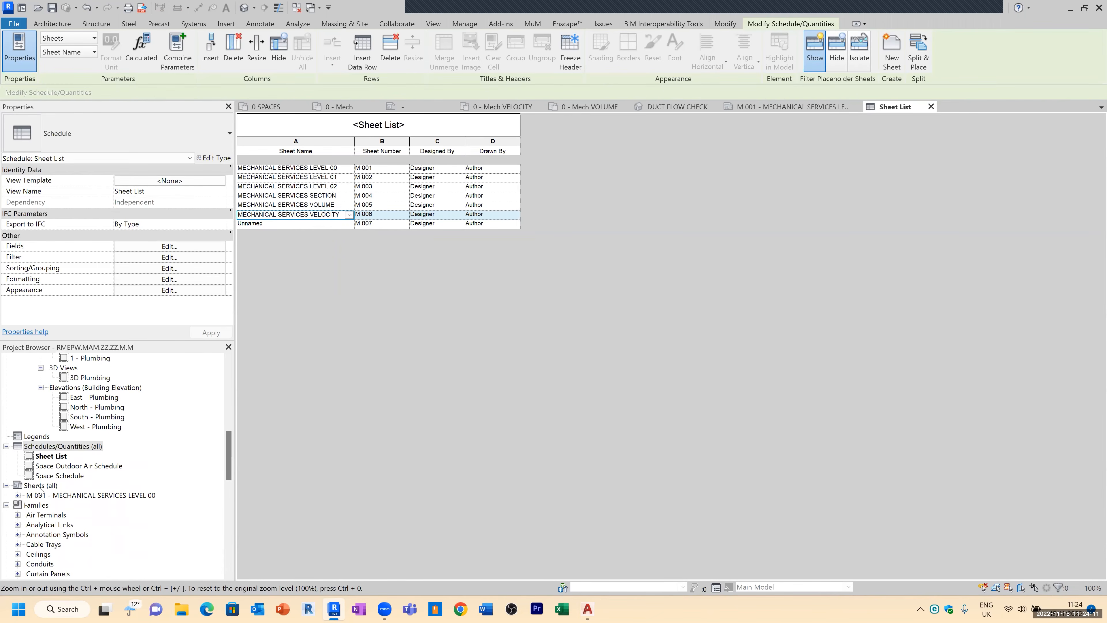
pyautogui.scroll(-1, 38, 488)
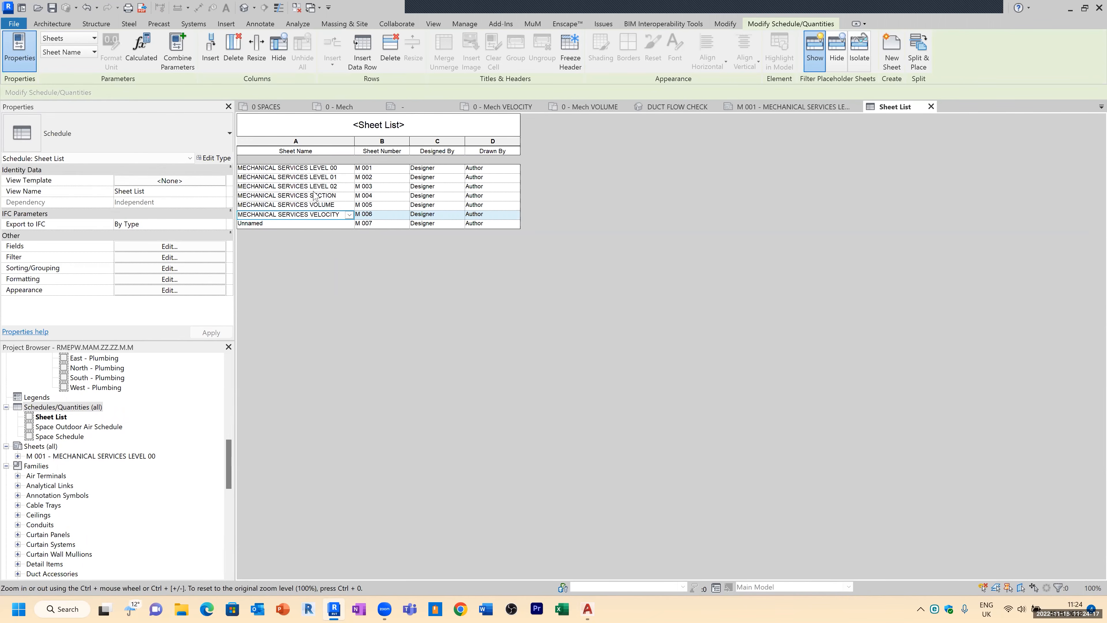
pyautogui.click(386, 212)
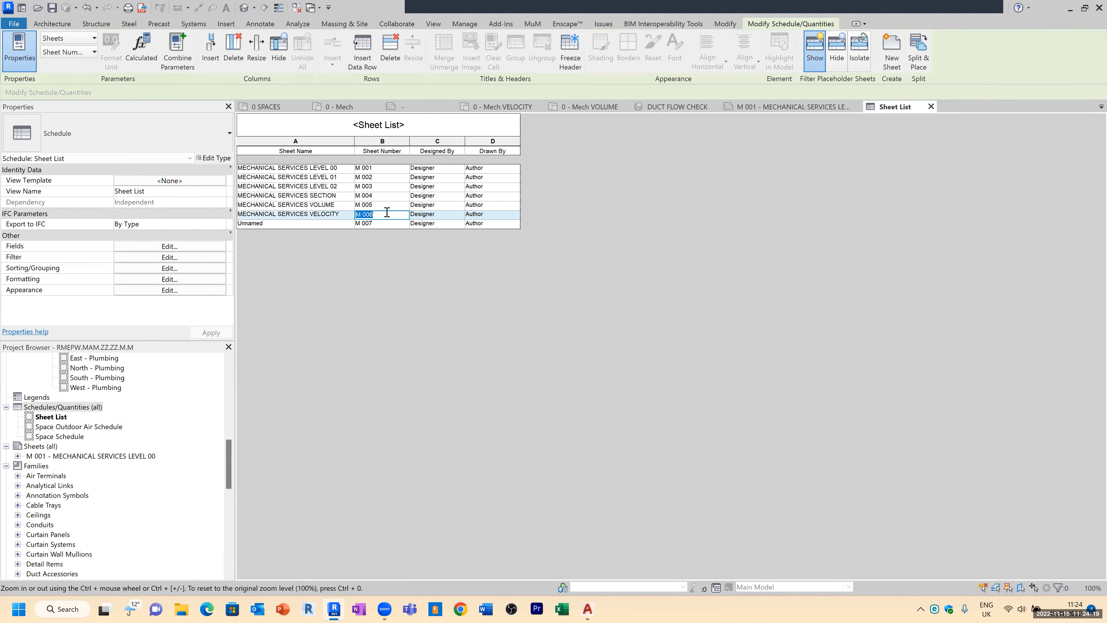
pyautogui.click(383, 224)
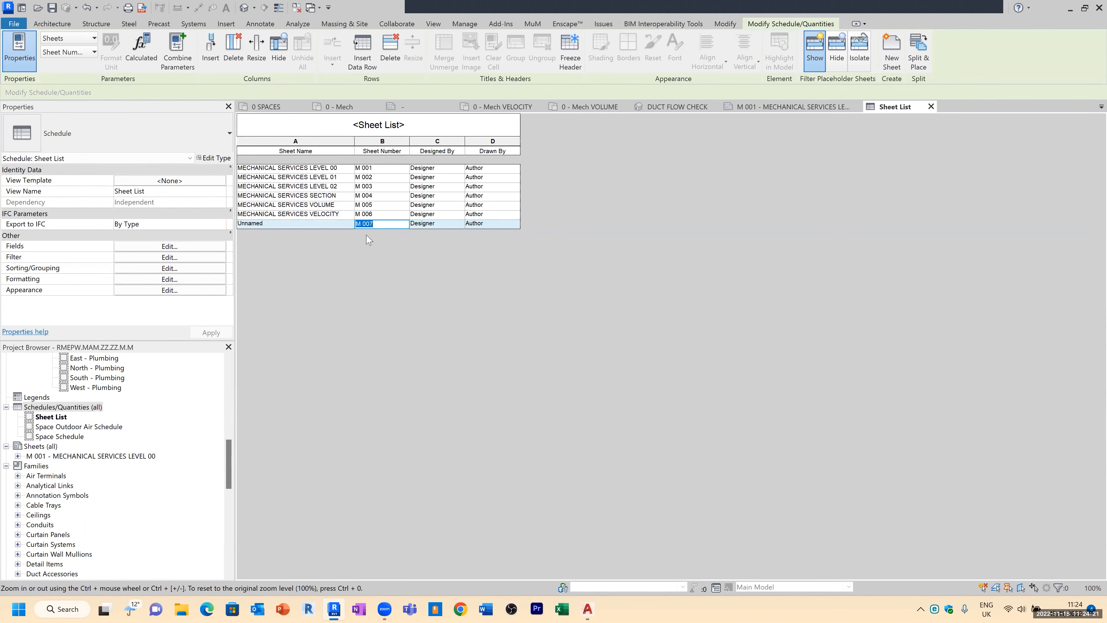
pyautogui.click(376, 170)
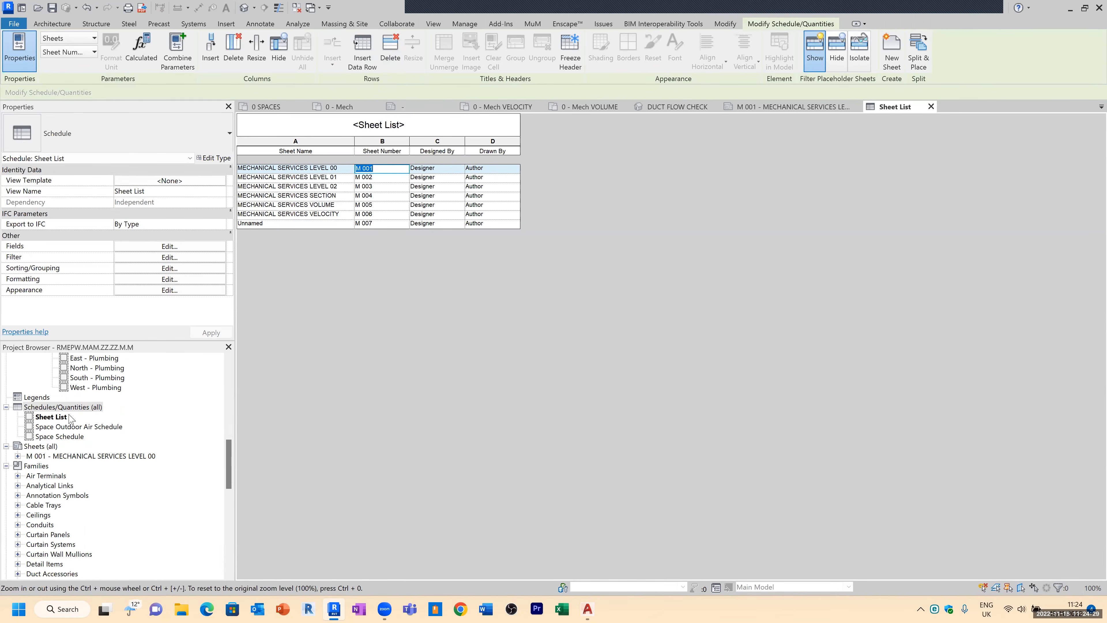
pyautogui.rightClick(45, 447)
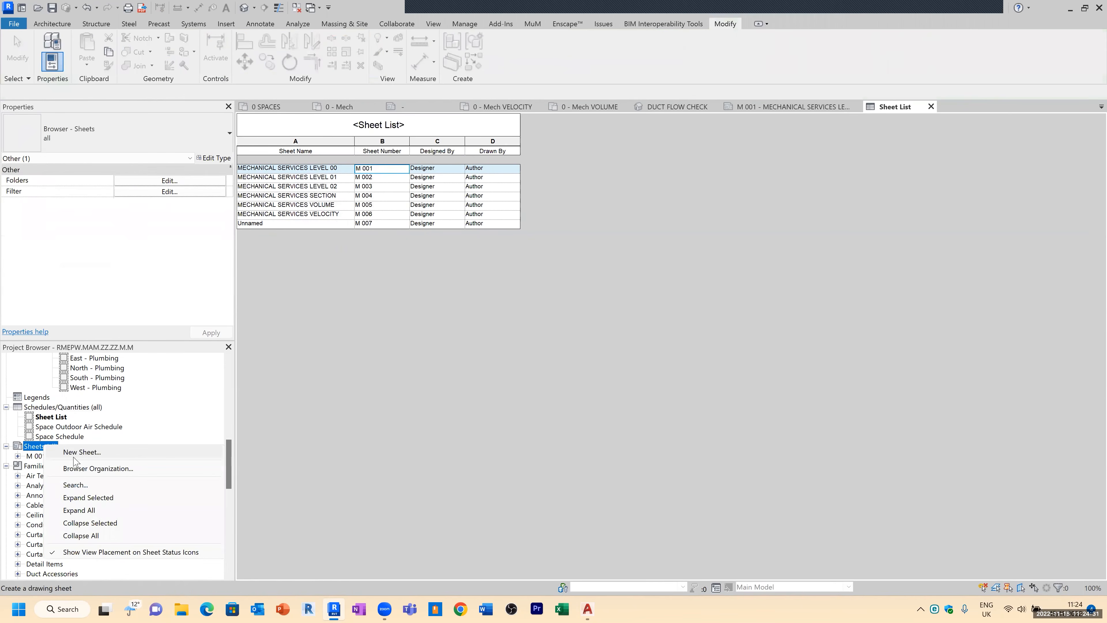
pyautogui.click(82, 452)
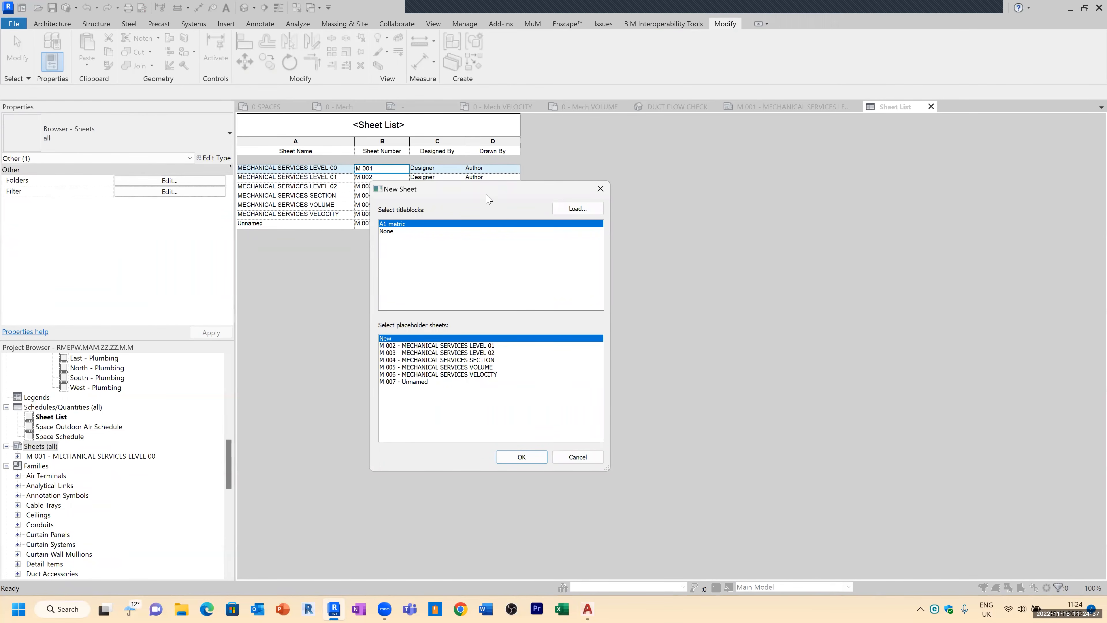
pyautogui.moveTo(679, 181); pyautogui.dragTo(678, 179)
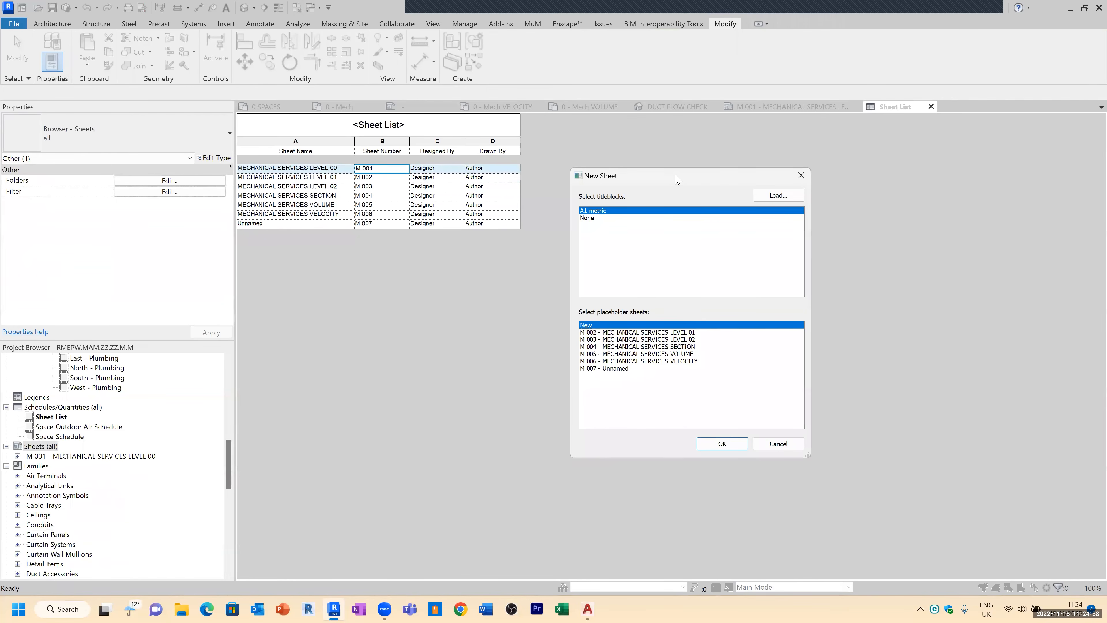
pyautogui.click(687, 333)
pyautogui.keyDown('shift'); pyautogui.click(684, 369); pyautogui.keyUp('shift')
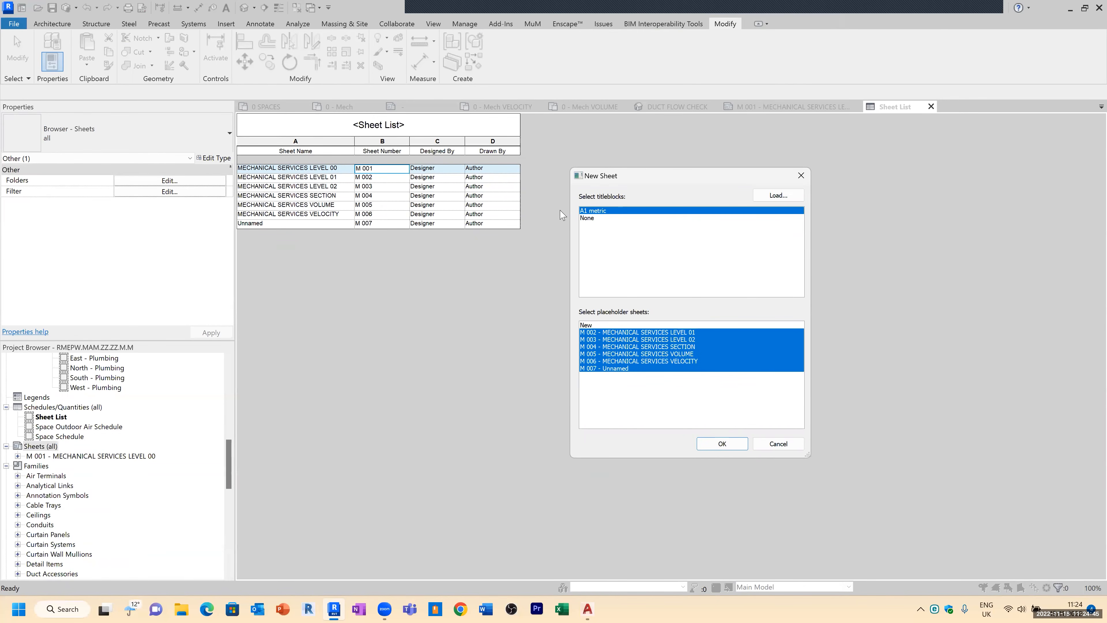
pyautogui.click(720, 444)
# Step: Inspect the newly created sheets and the title block of sheet M 002
pyautogui.click(70, 477)
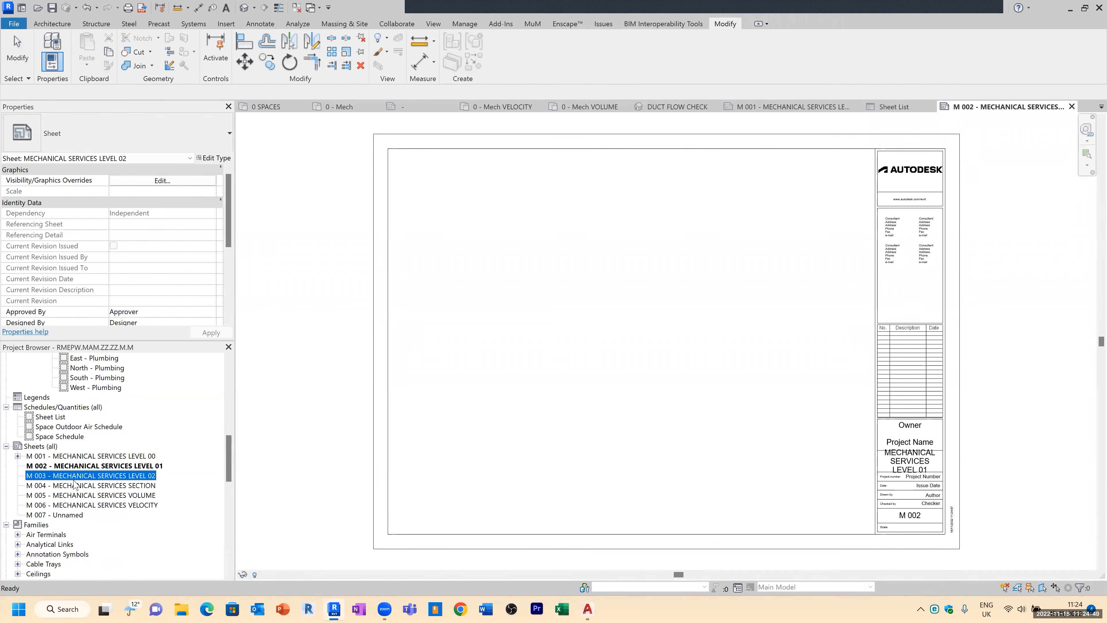
pyautogui.click(78, 486)
pyautogui.click(83, 495)
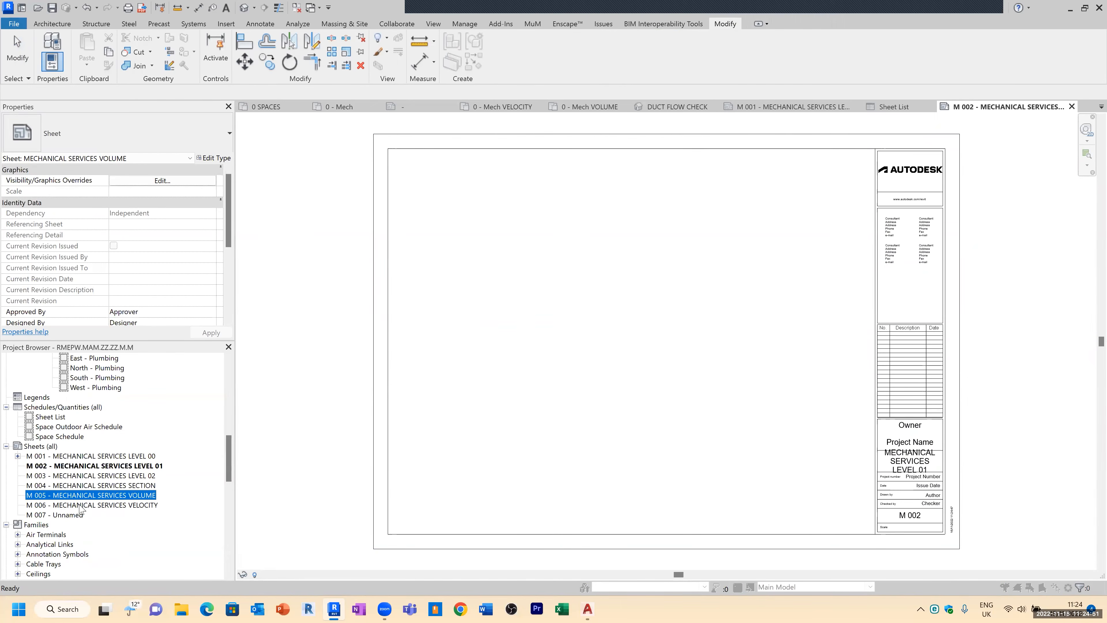
pyautogui.press('Escape')
pyautogui.click(144, 476)
pyautogui.scroll(3, 936, 470)
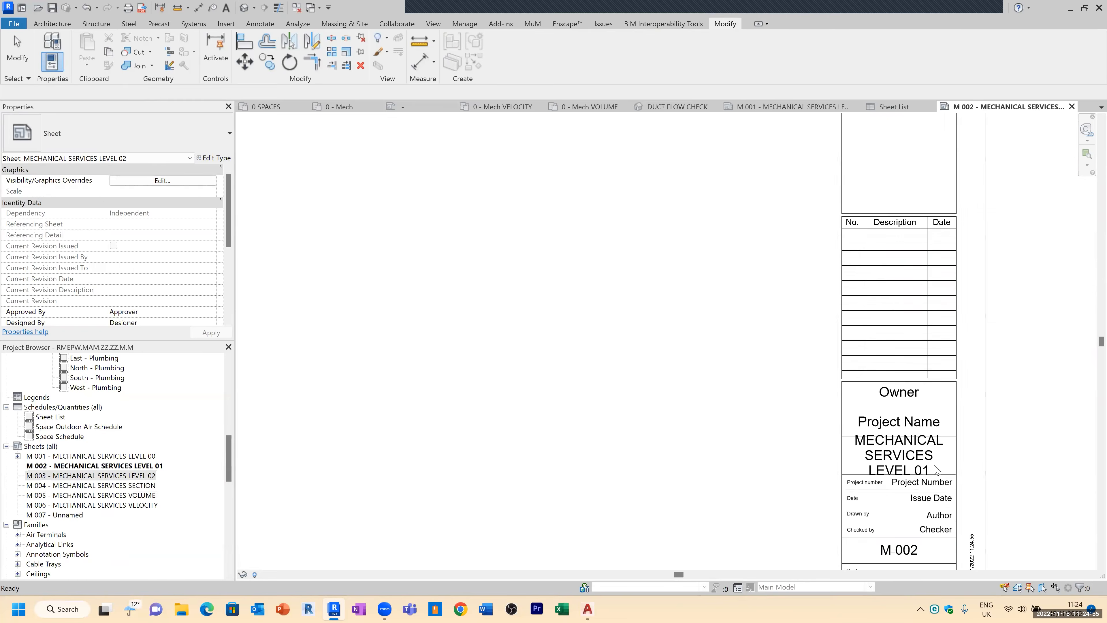
pyautogui.scroll(3, 935, 470)
pyautogui.scroll(-2, 851, 510)
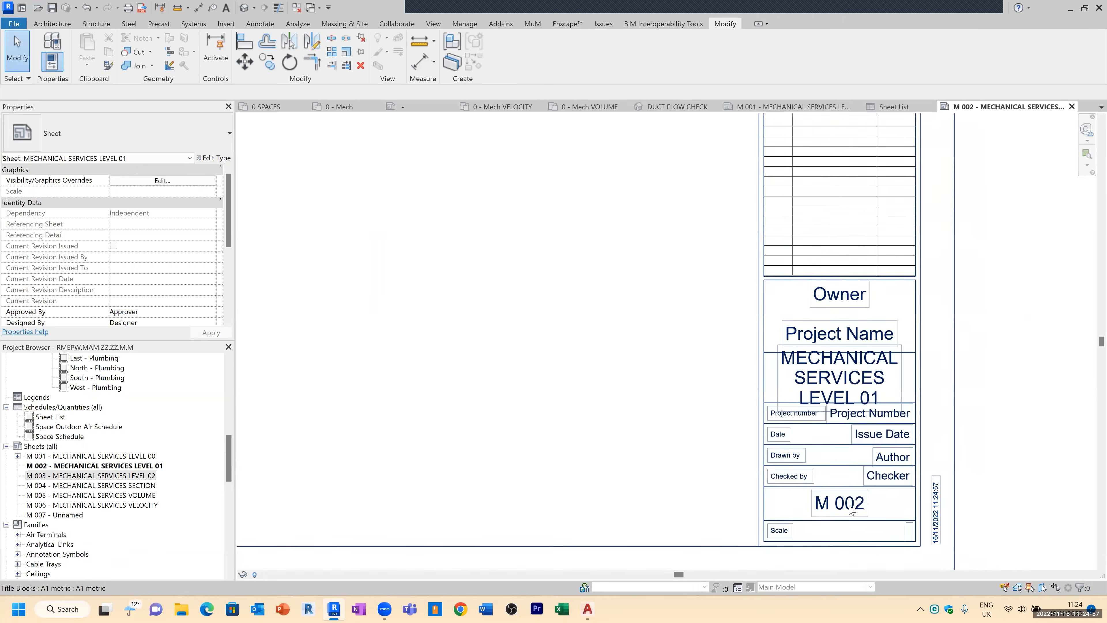
pyautogui.scroll(1, 851, 510)
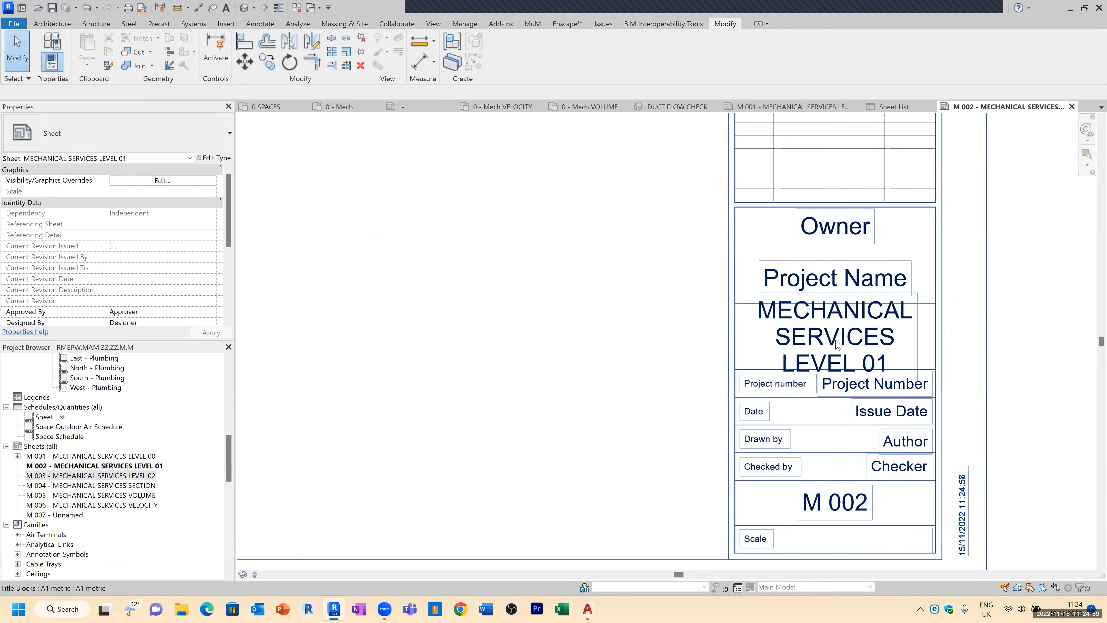
pyautogui.scroll(-5, 836, 344)
pyautogui.scroll(-2, 843, 361)
pyautogui.scroll(-2, 291, 487)
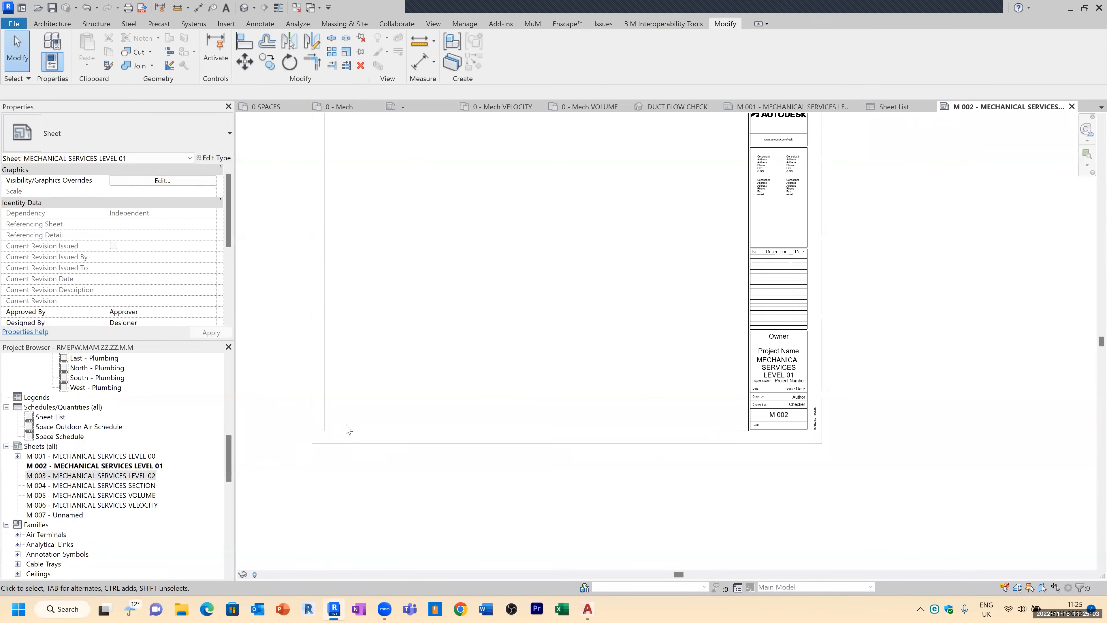
pyautogui.moveTo(507, 309); pyautogui.dragTo(534, 354, button='middle')
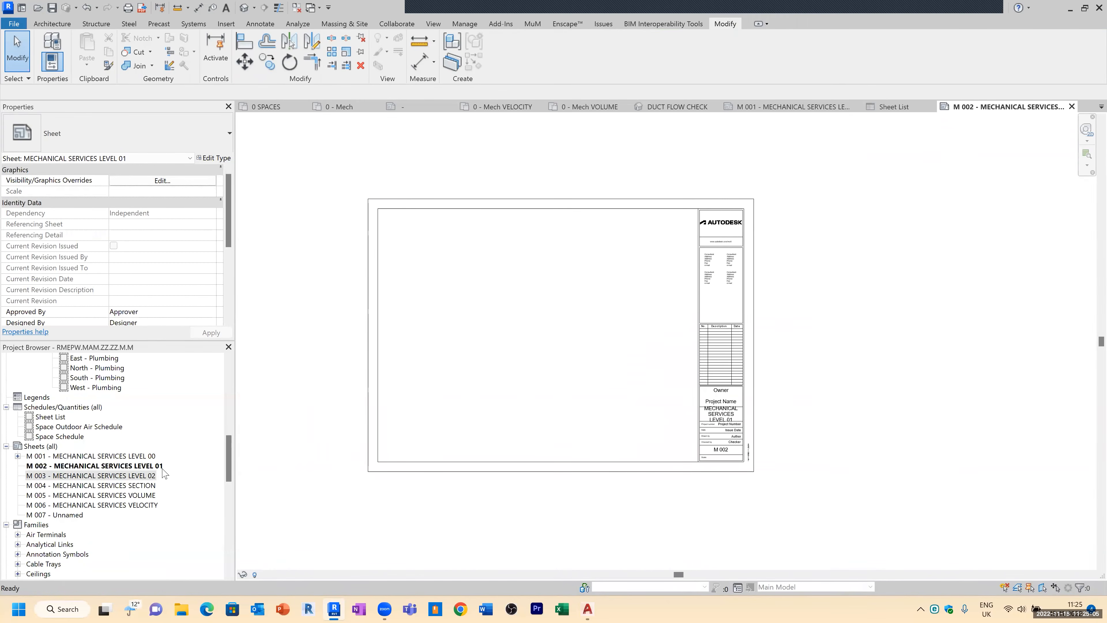
pyautogui.moveTo(231, 452)
pyautogui.mouseDown()
pyautogui.moveTo(234, 390)
pyautogui.moveTo(228, 461)
pyautogui.mouseUp()
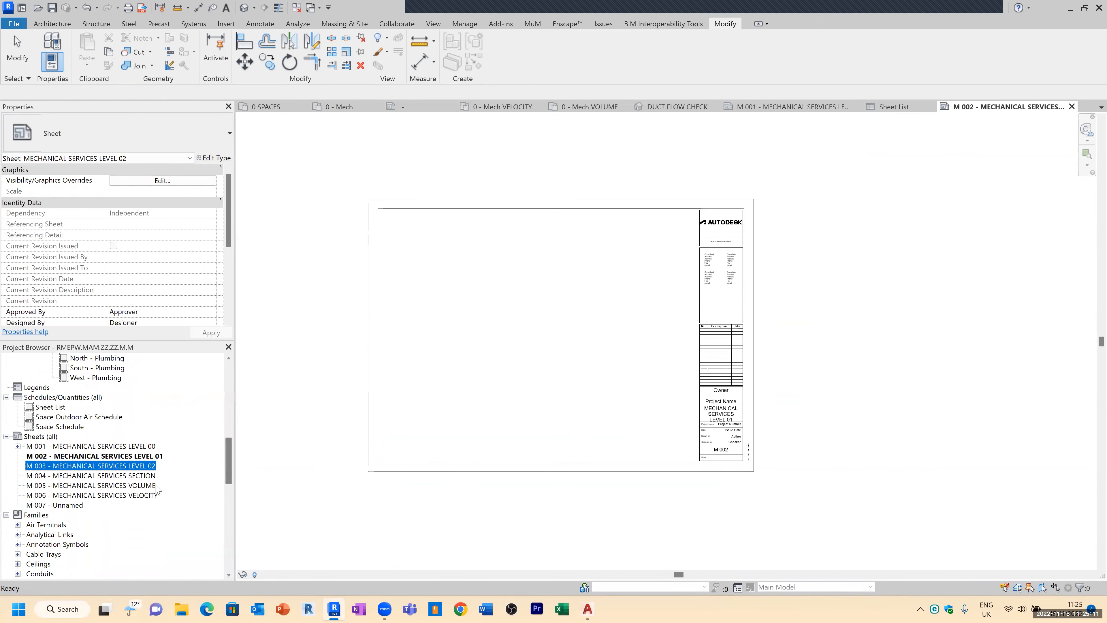
# Step: Open sheet M 005 and place the 0 - Mech VOLUME floor plan on it
pyautogui.click(139, 485)
pyautogui.doubleClick(140, 485)
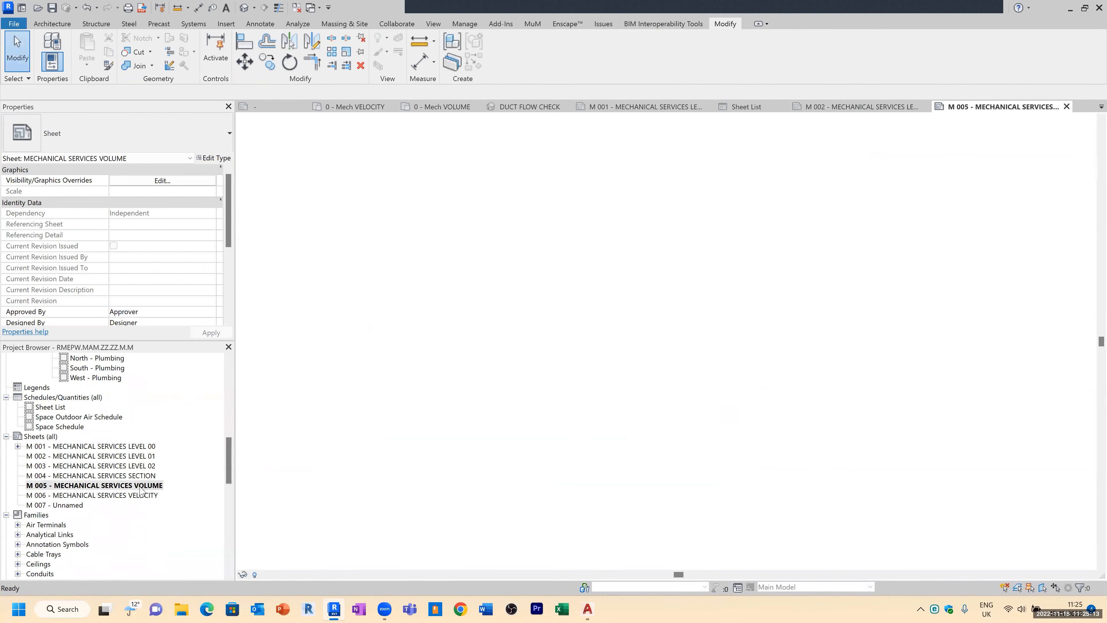
pyautogui.moveTo(228, 457); pyautogui.dragTo(568, 273)
pyautogui.click(123, 417)
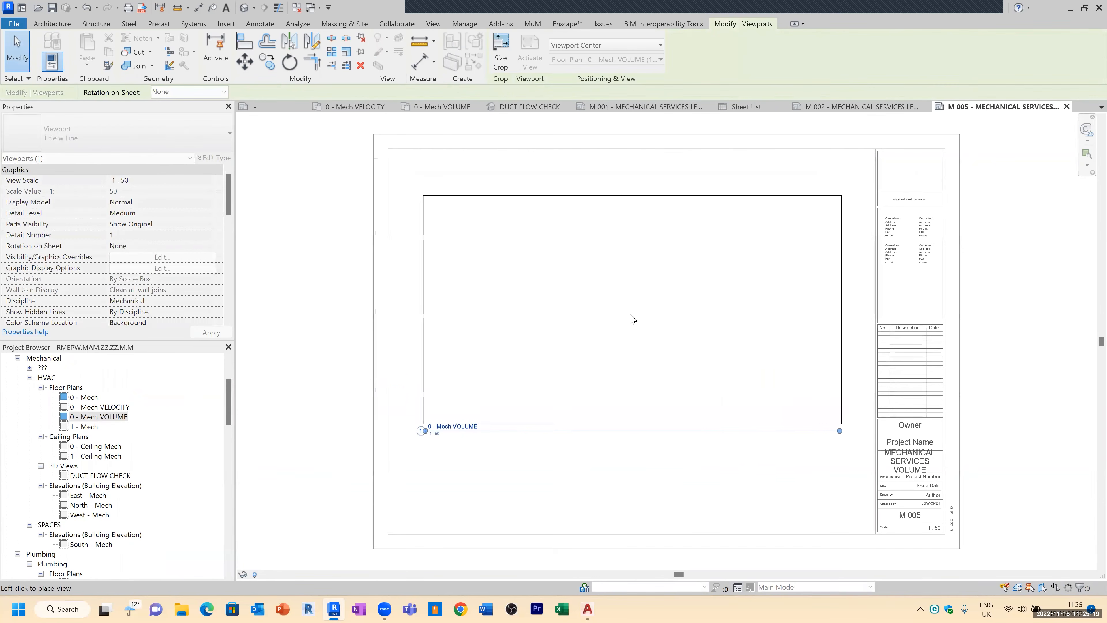
pyautogui.click(625, 332)
pyautogui.press('Escape')
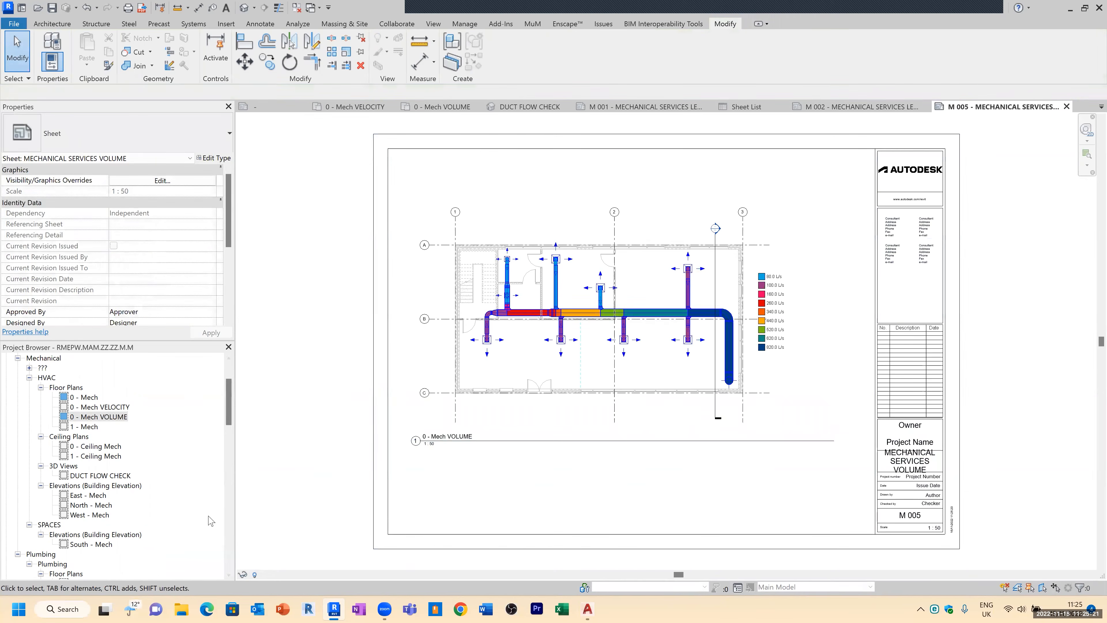
# Step: Open sheet M 006 and place the 0 - Mech VELOCITY floor plan on it
pyautogui.scroll(-7, 196, 517)
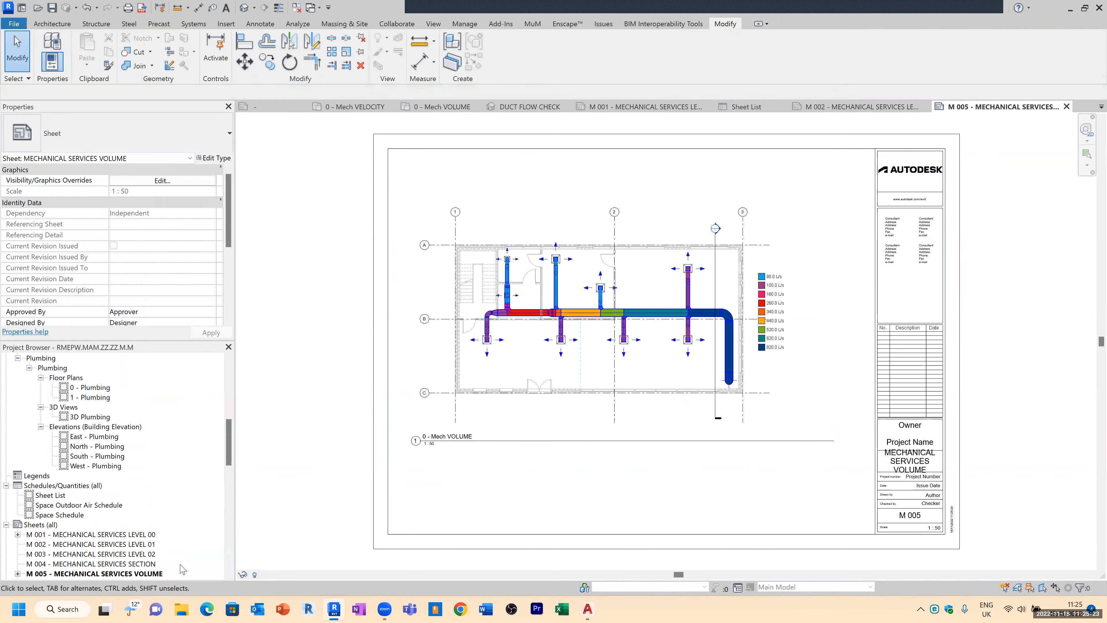
pyautogui.scroll(-1, 182, 569)
pyautogui.doubleClick(156, 554)
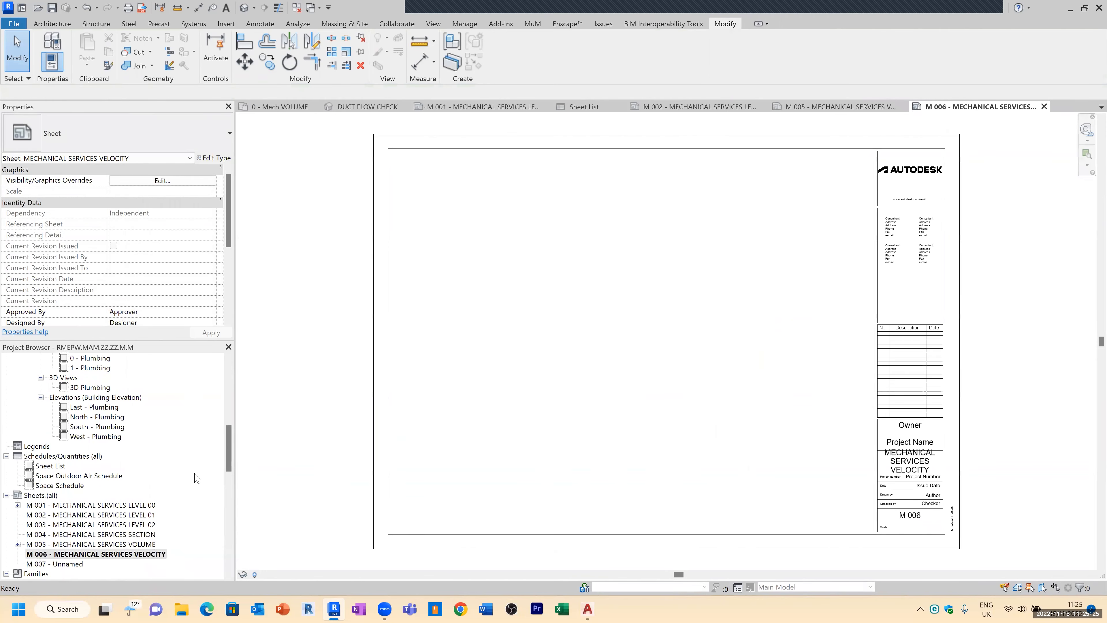
pyautogui.scroll(7, 183, 462)
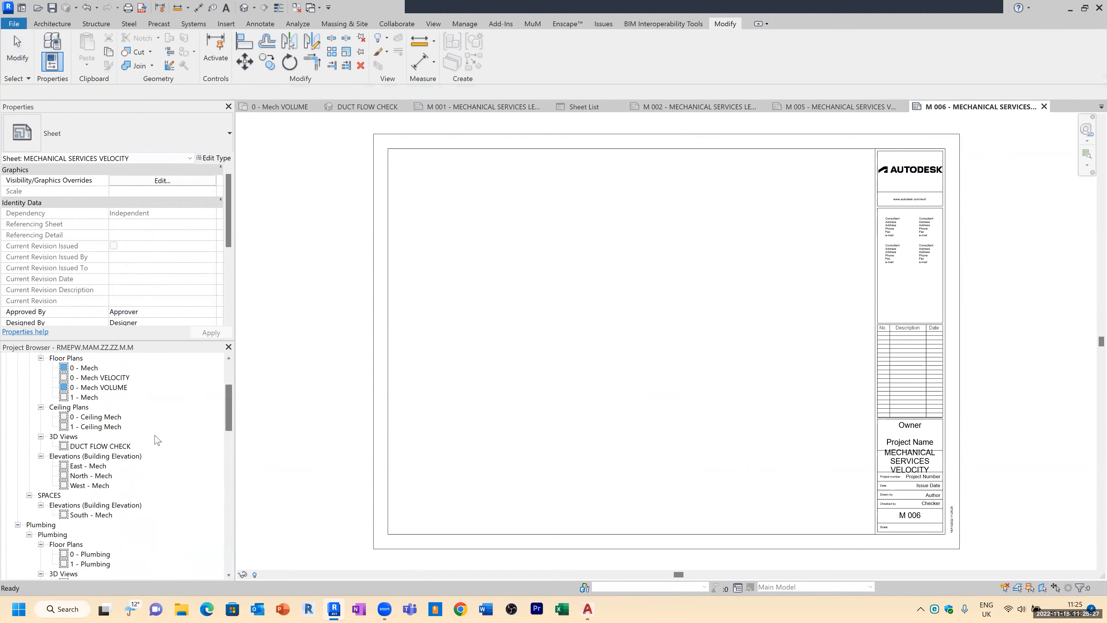
pyautogui.moveTo(131, 378); pyautogui.dragTo(592, 319)
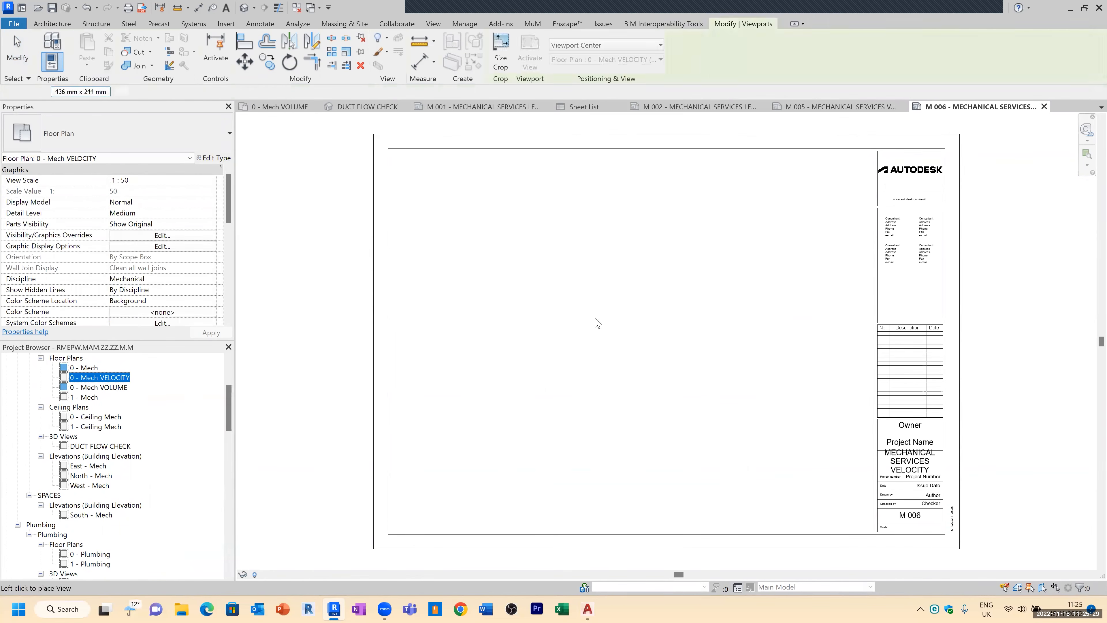
pyautogui.click(631, 330)
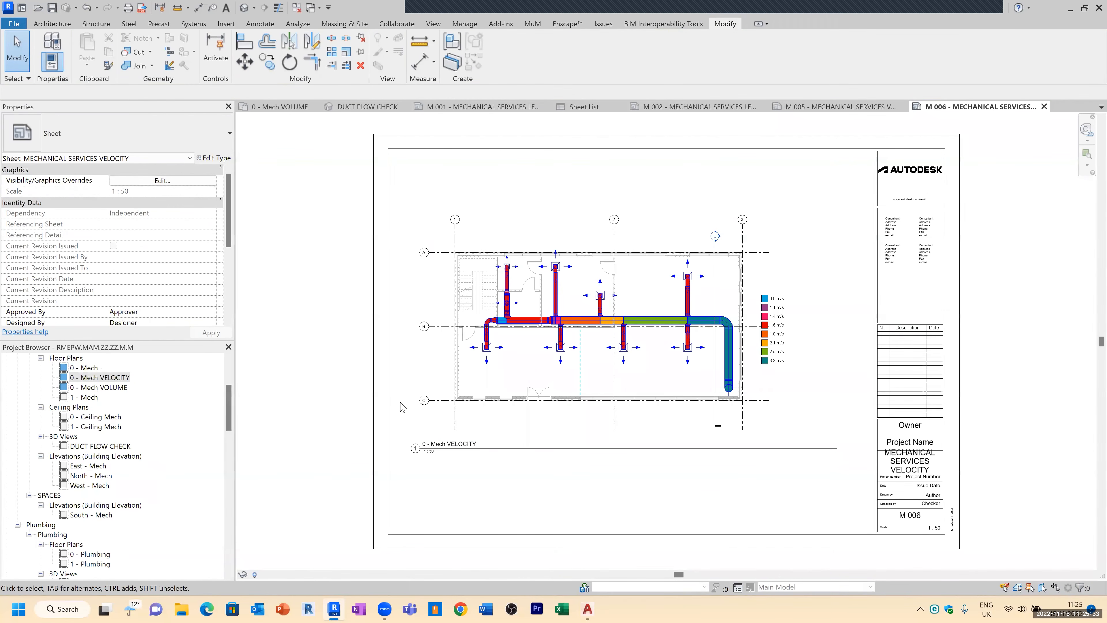
# Step: Duplicate sheet M 006 with its views, using Duplicate with Detailing, and choose not to save at the reminder
pyautogui.moveTo(230, 418); pyautogui.dragTo(230, 396)
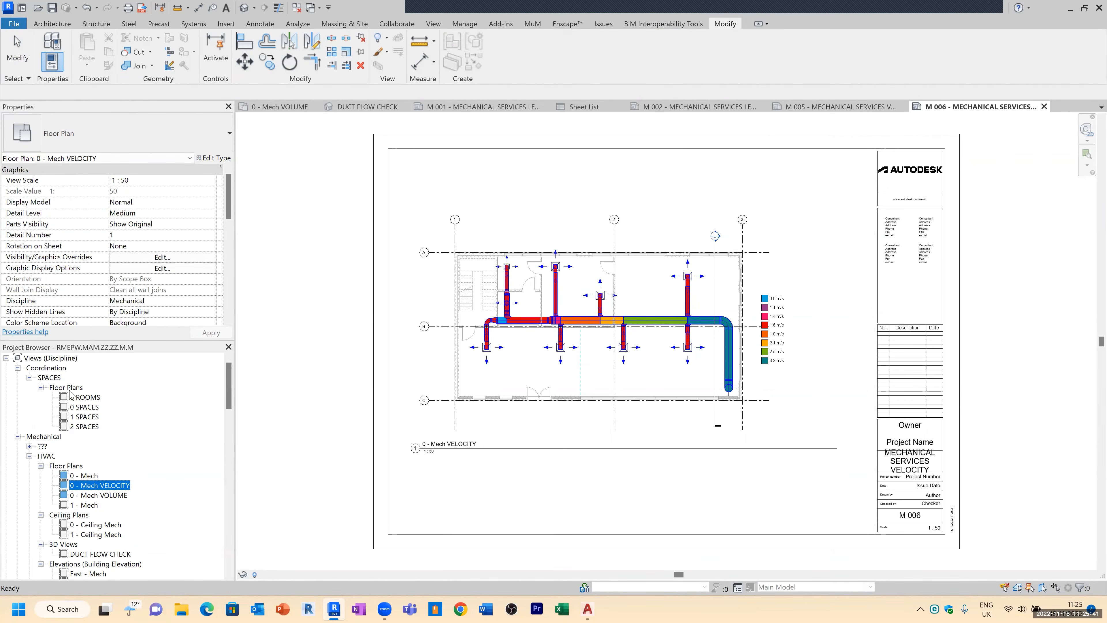
pyautogui.scroll(-1, 80, 476)
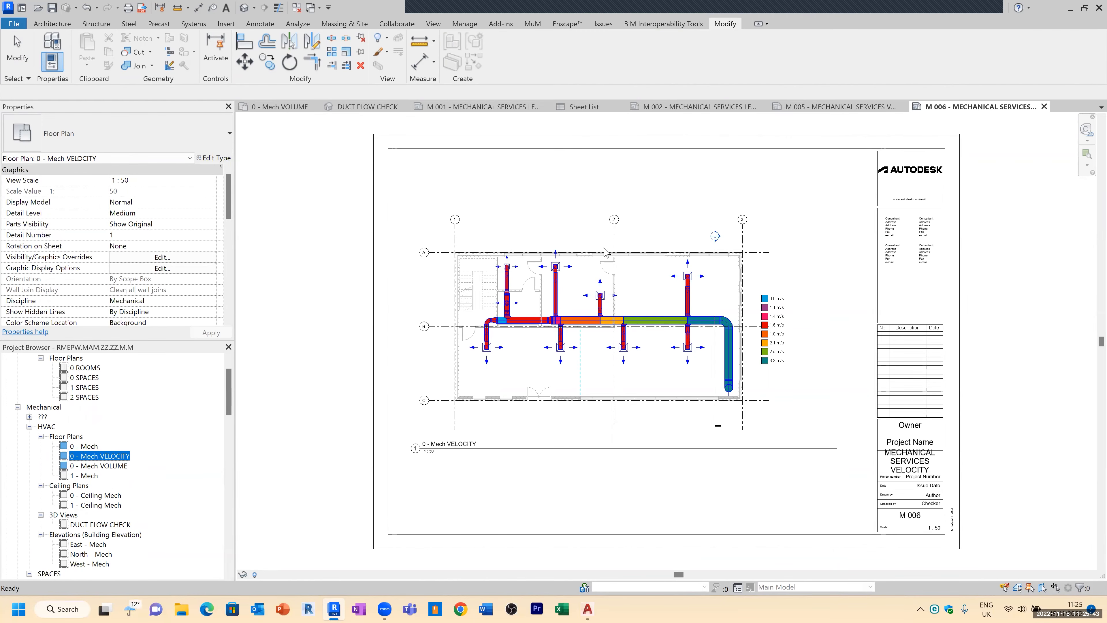
pyautogui.scroll(-1, 90, 475)
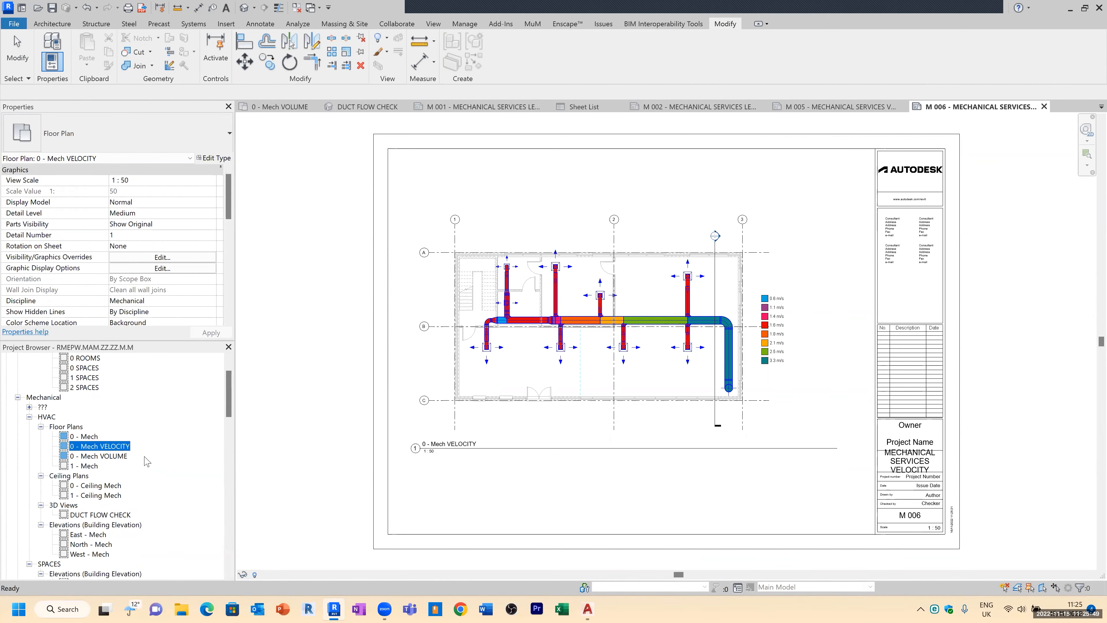
pyautogui.scroll(-2, 72, 452)
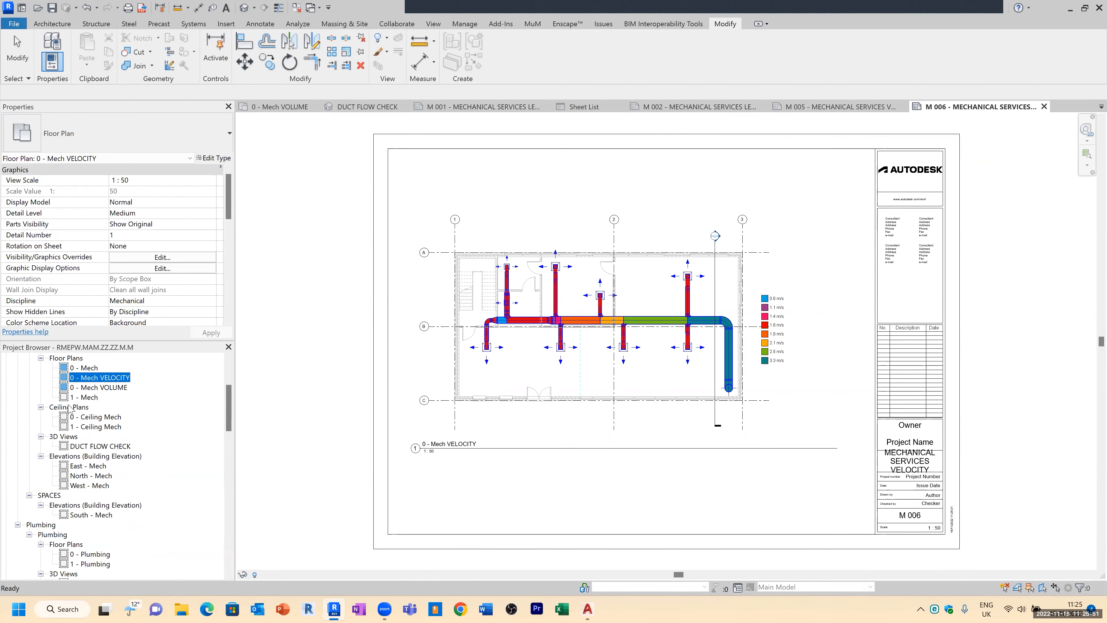
pyautogui.scroll(-1, 73, 476)
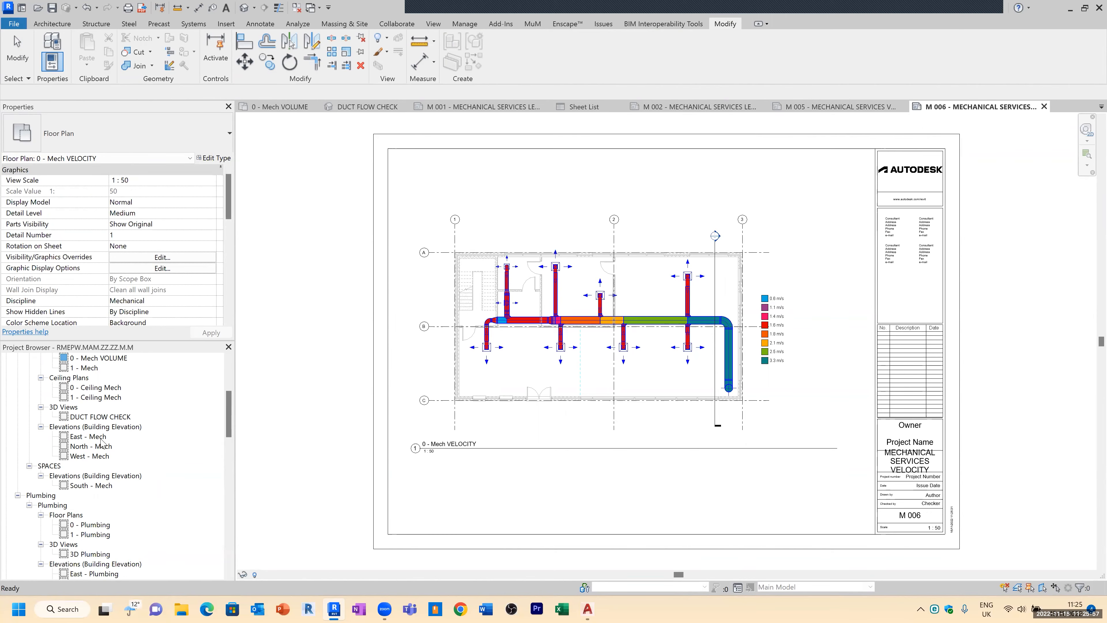
pyautogui.scroll(-7, 164, 406)
pyautogui.scroll(-3, 155, 371)
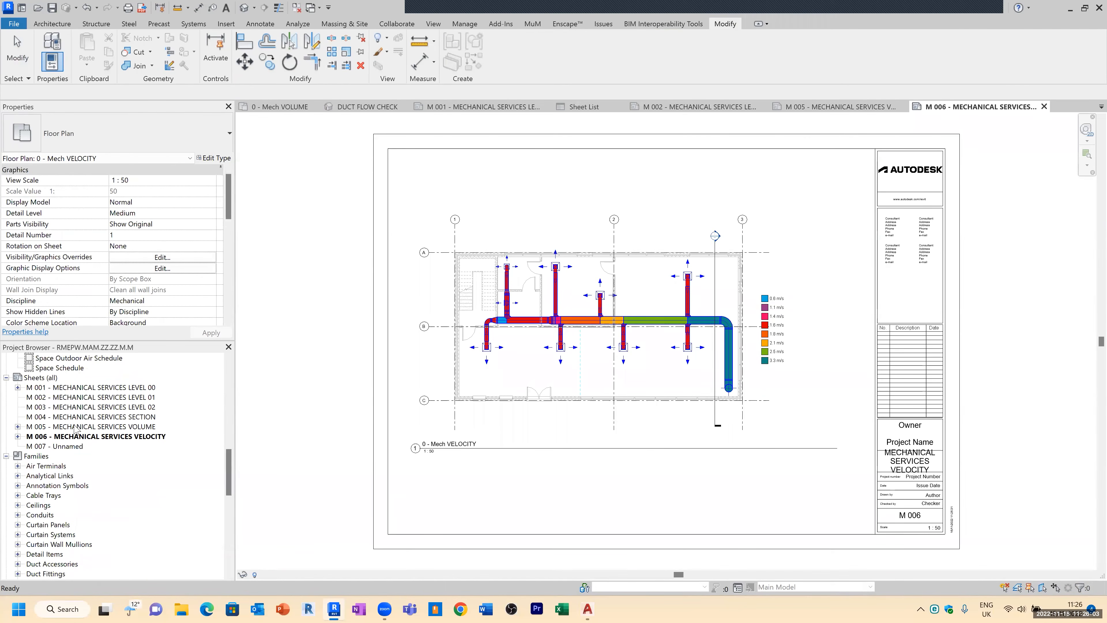
pyautogui.rightClick(97, 437)
pyautogui.moveTo(175, 262)
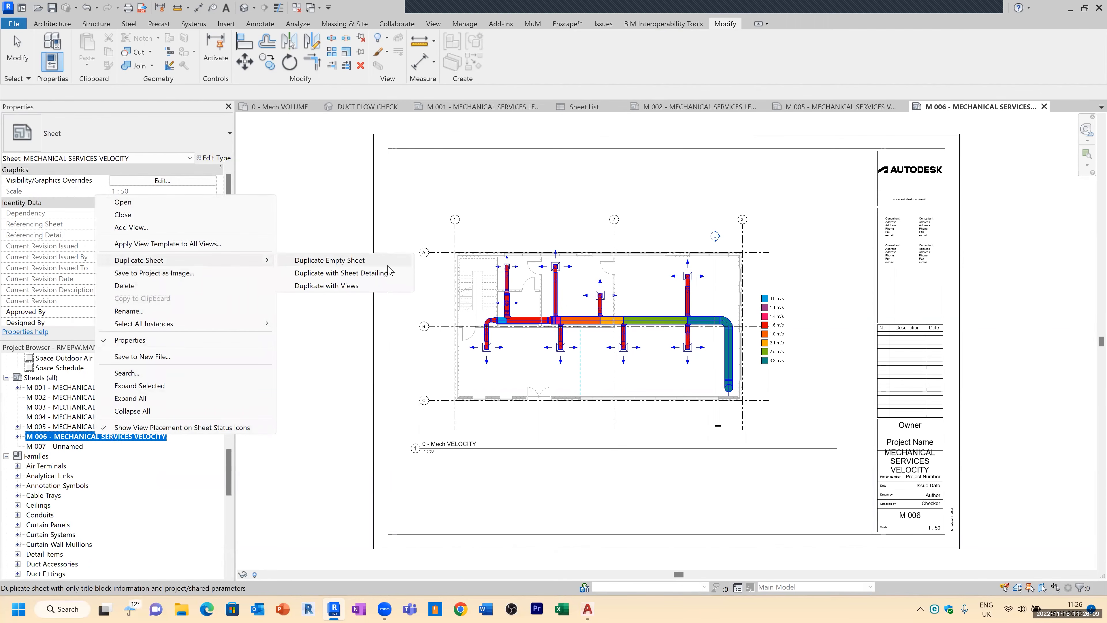
pyautogui.click(344, 286)
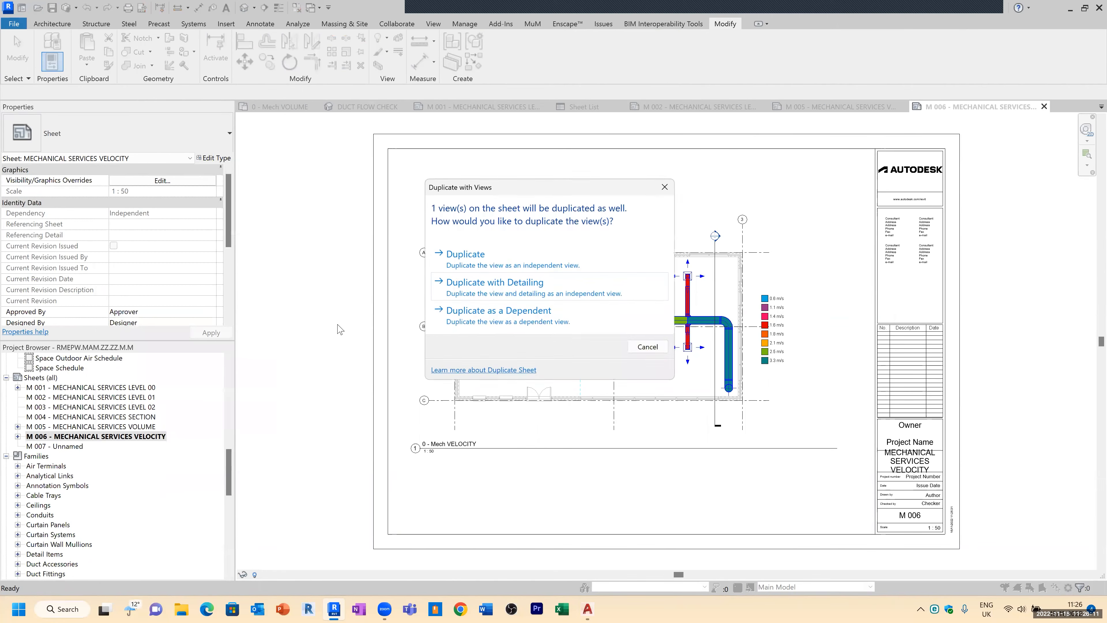
pyautogui.click(510, 290)
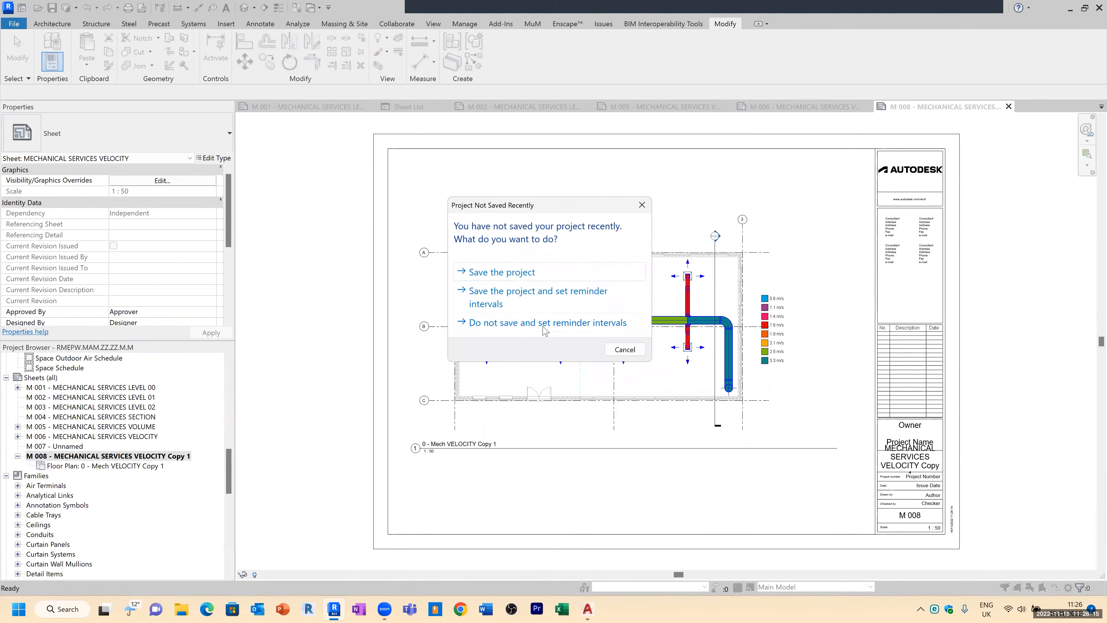
pyautogui.click(544, 327)
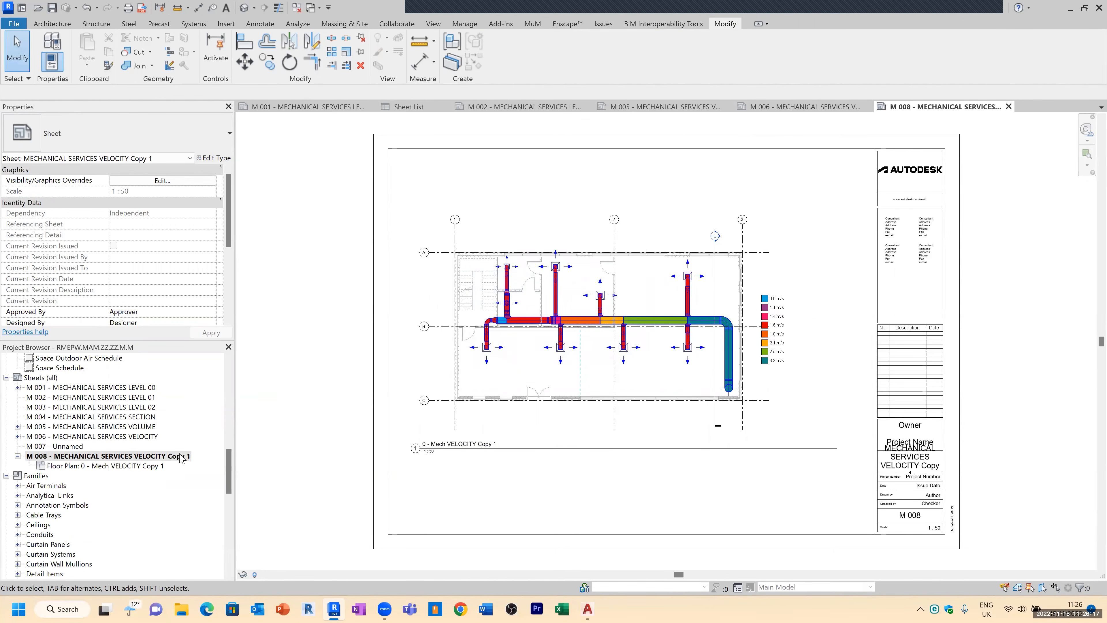
# Step: Examine sheet M 008 and its placed floor plan view in the project browser
pyautogui.click(154, 437)
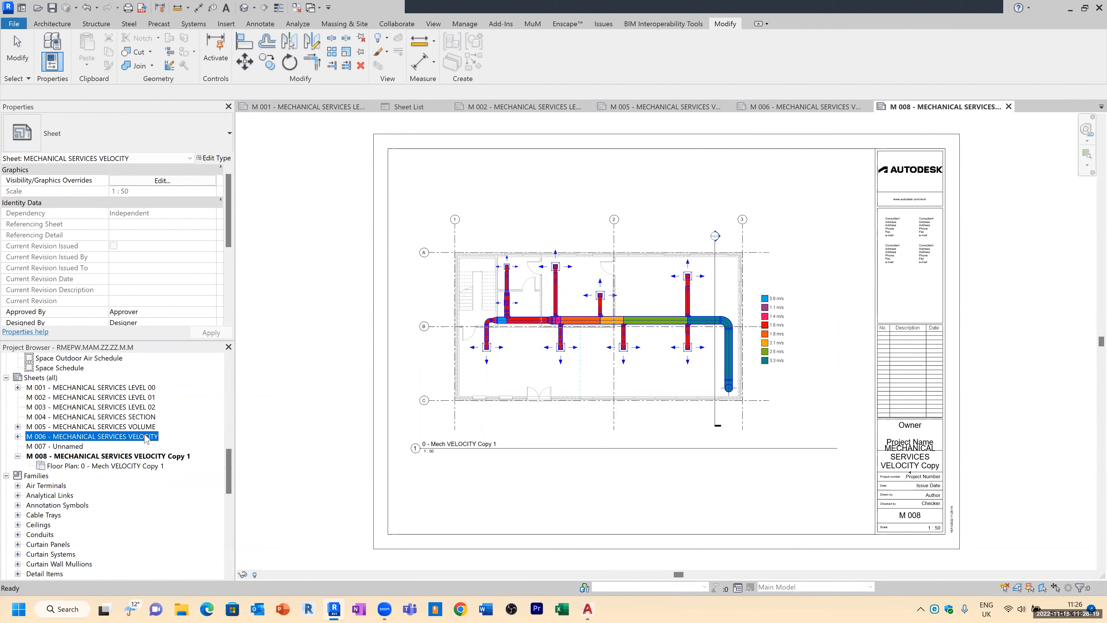
pyautogui.click(173, 456)
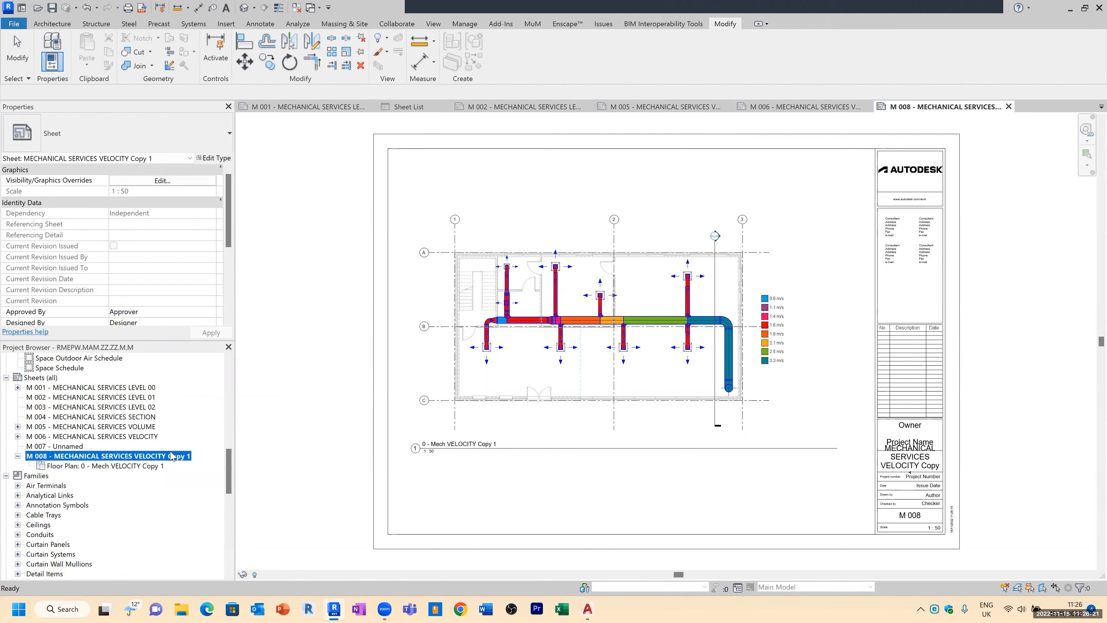
pyautogui.click(149, 466)
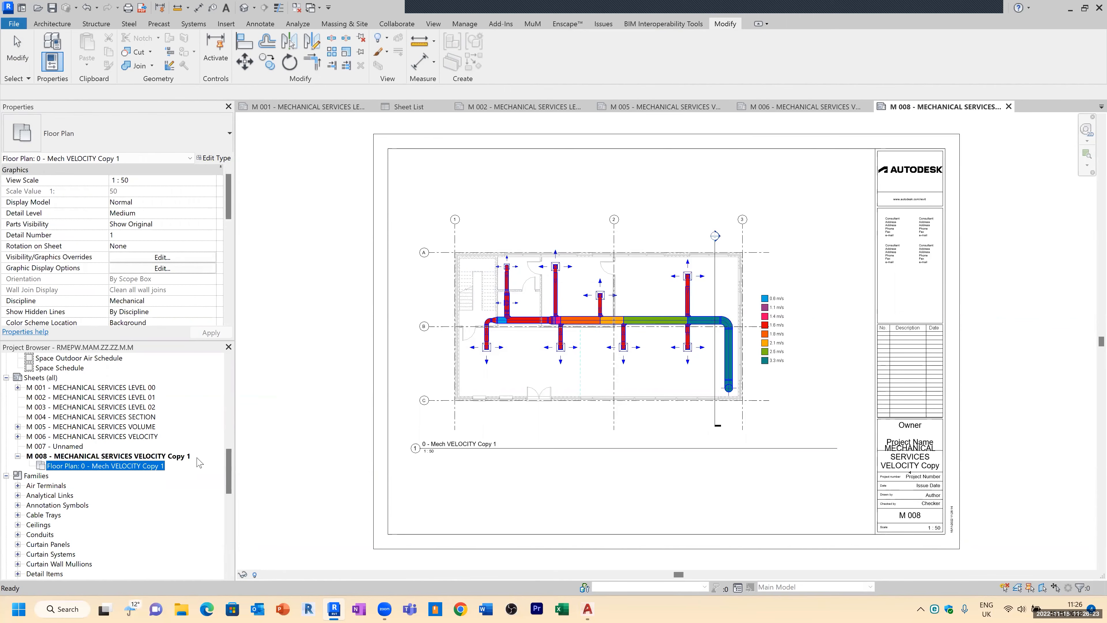
pyautogui.moveTo(230, 454); pyautogui.dragTo(232, 378)
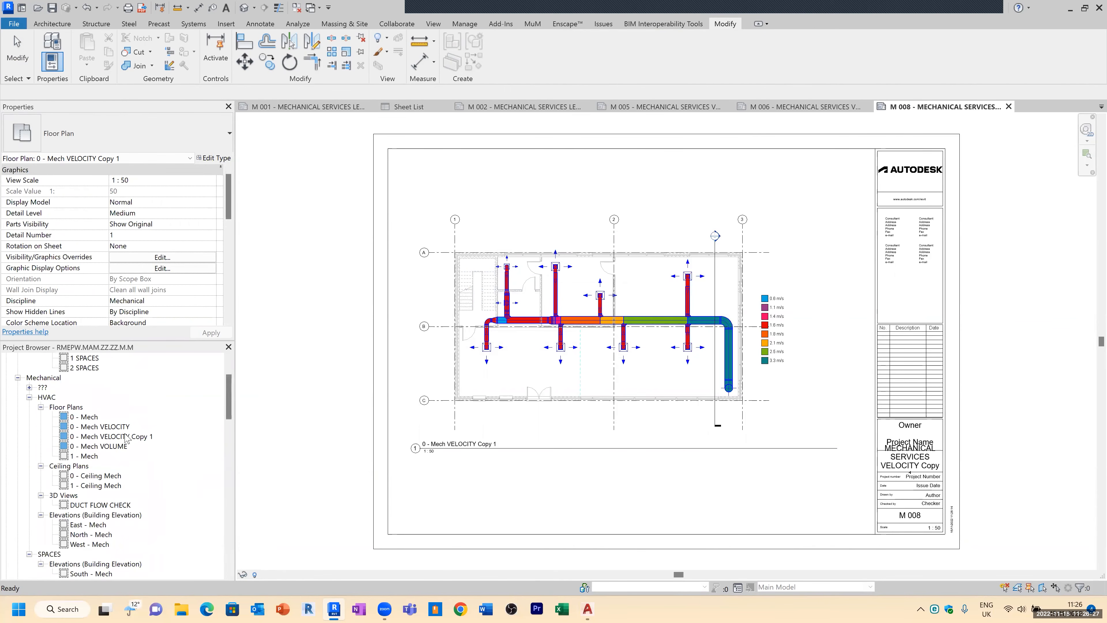
pyautogui.scroll(-12, 127, 435)
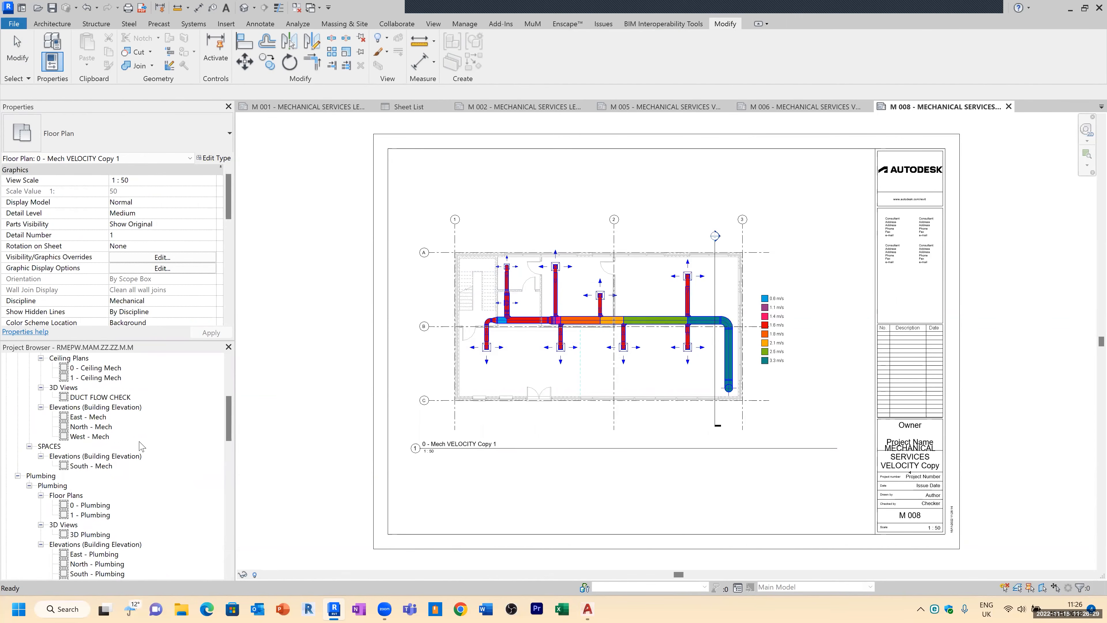
pyautogui.scroll(-3, 144, 461)
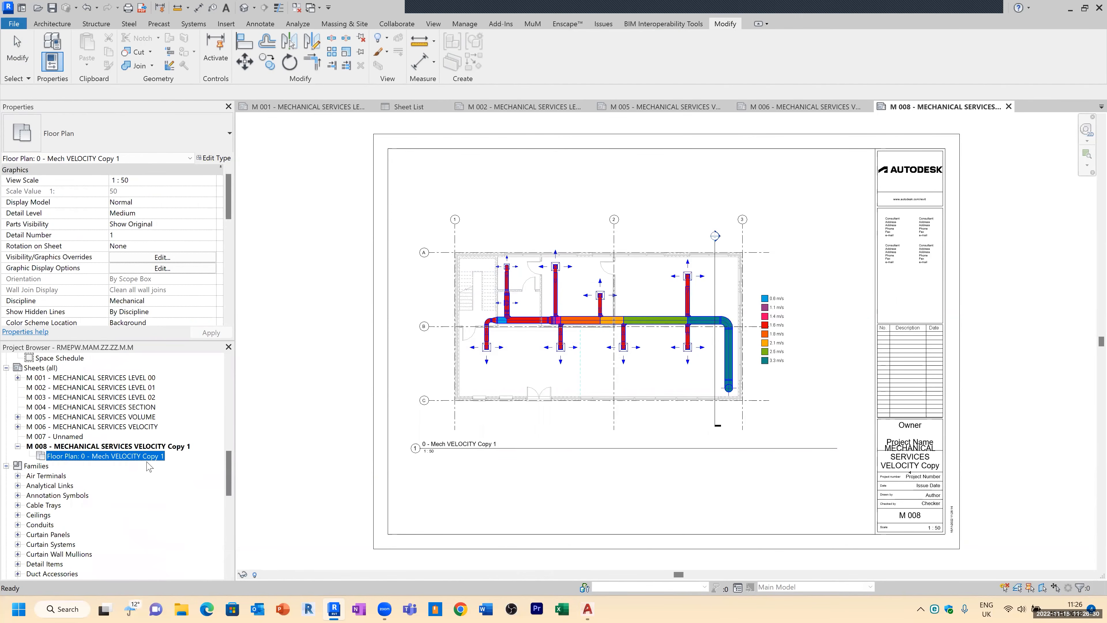
pyautogui.click(138, 446)
pyautogui.click(139, 456)
pyautogui.click(151, 447)
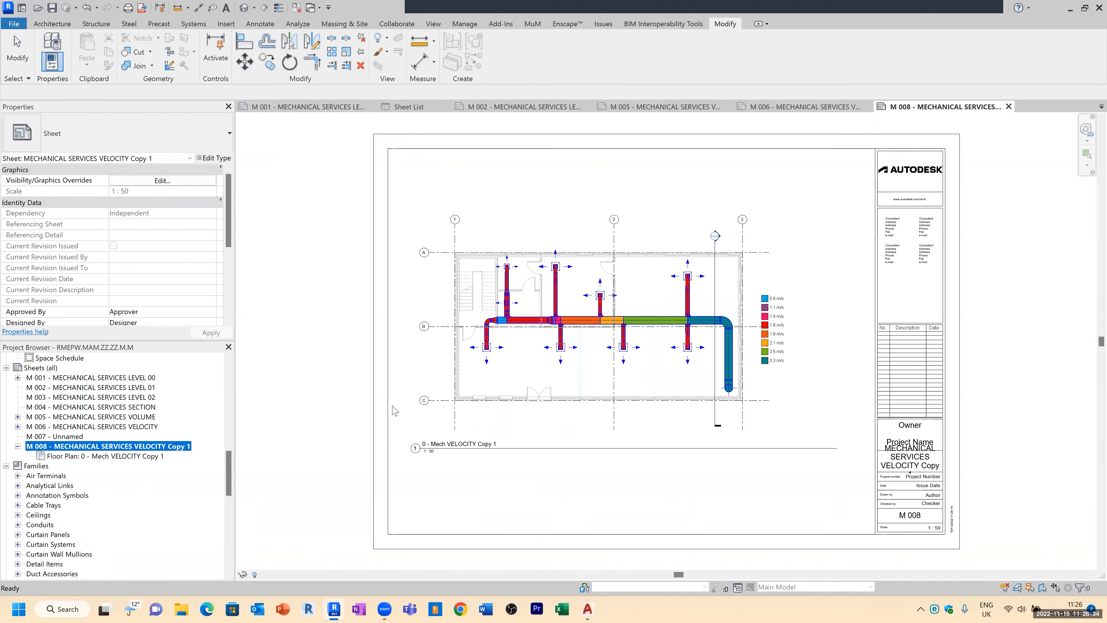
# Step: Try switching the M 008 viewport to the 0 - Ceiling Mech view, then undo the change
pyautogui.click(496, 358)
pyautogui.click(631, 62)
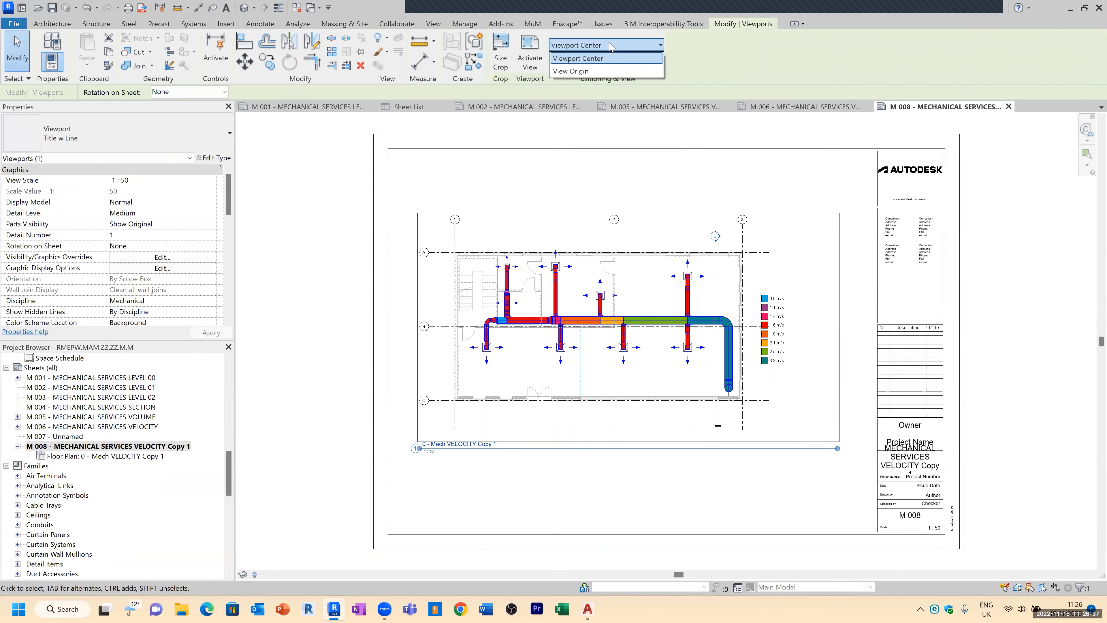
pyautogui.click(627, 74)
pyautogui.click(627, 61)
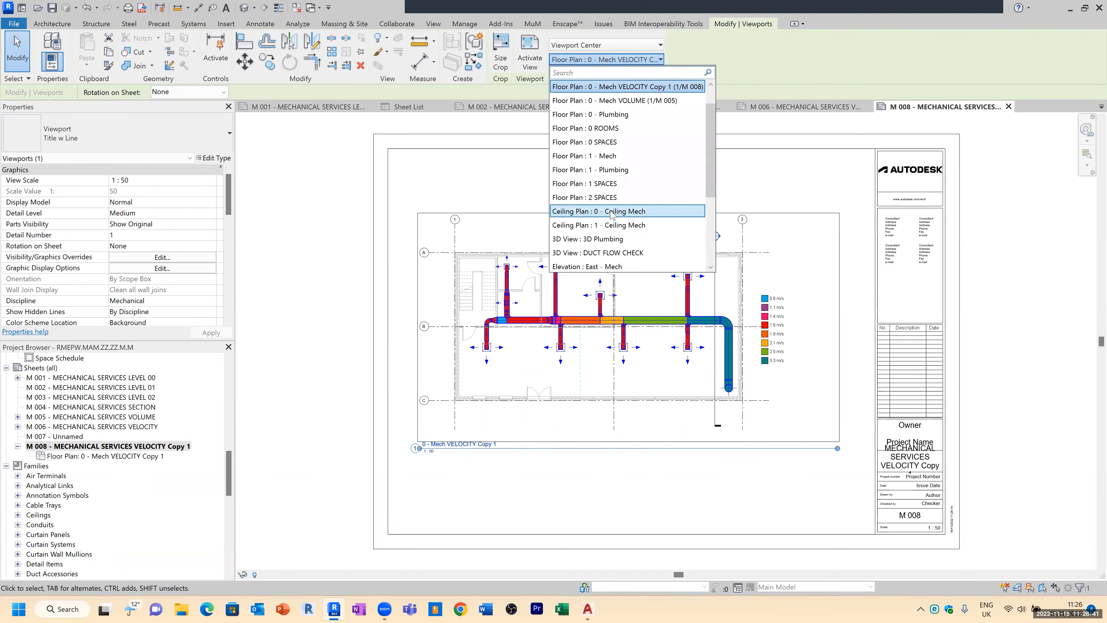
pyautogui.click(620, 211)
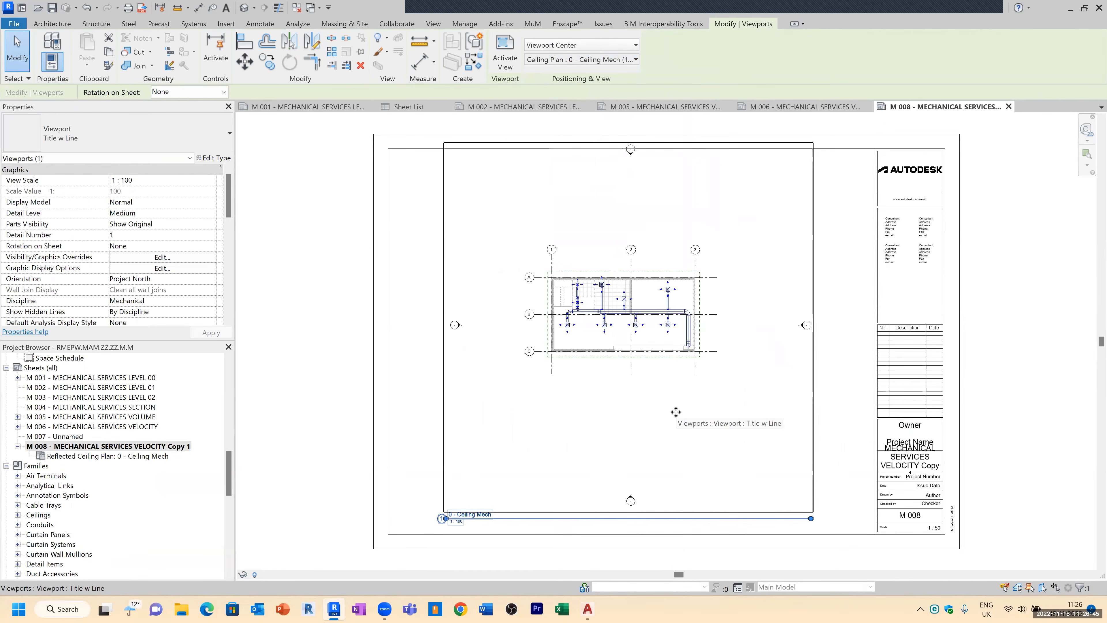
pyautogui.hotkey('ctrl', 'z')
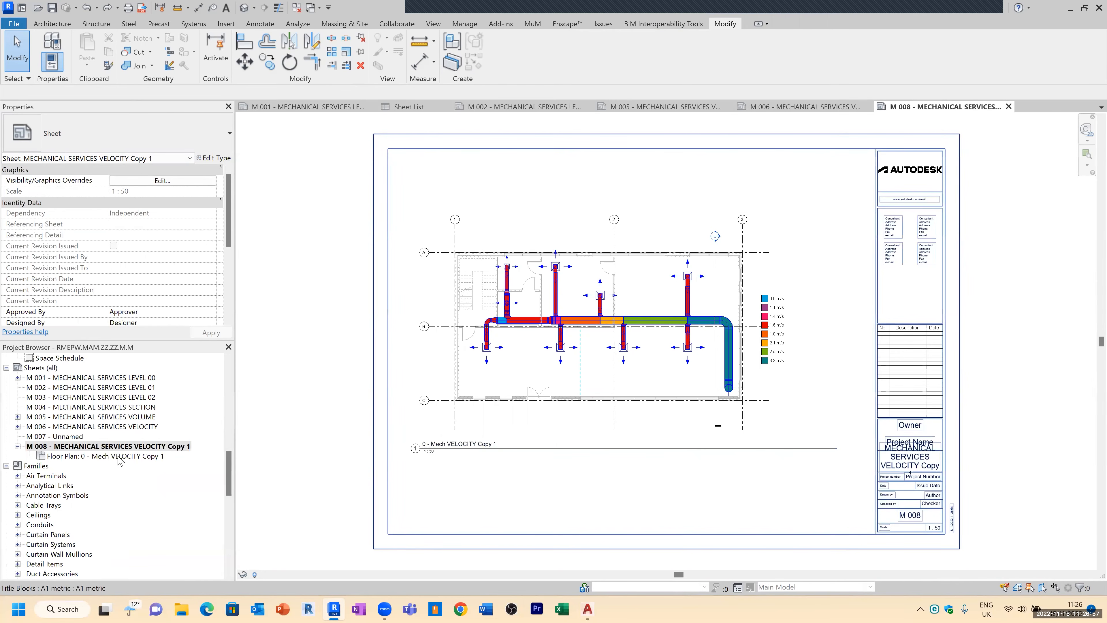
# Step: Open sheet M 004 and place the Section 1 building section view on it
pyautogui.doubleClick(144, 406)
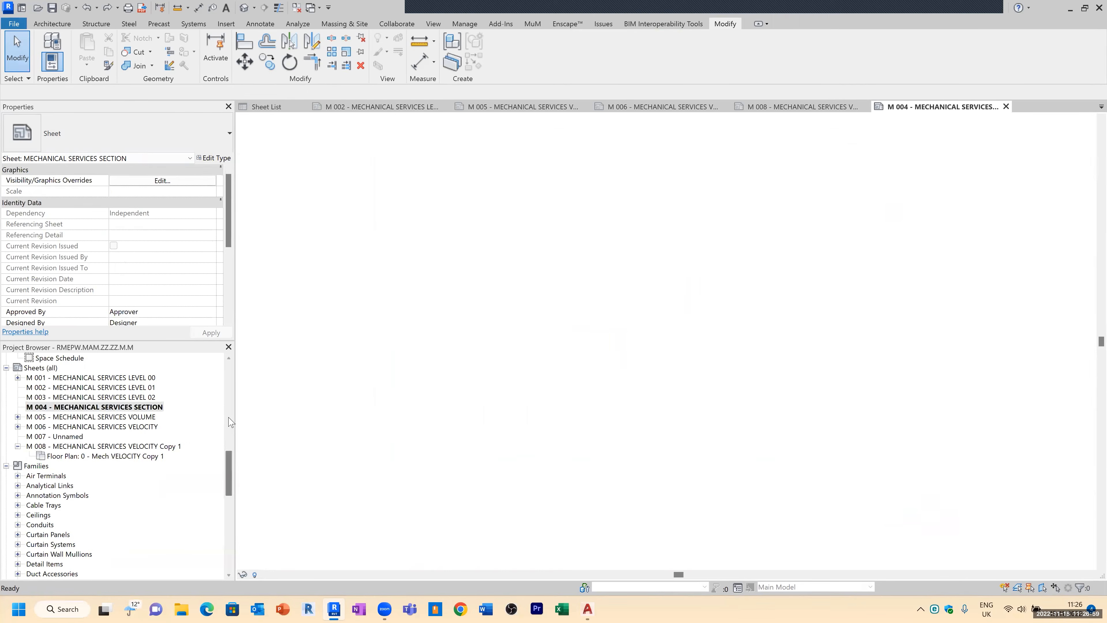
pyautogui.moveTo(230, 464); pyautogui.dragTo(230, 433)
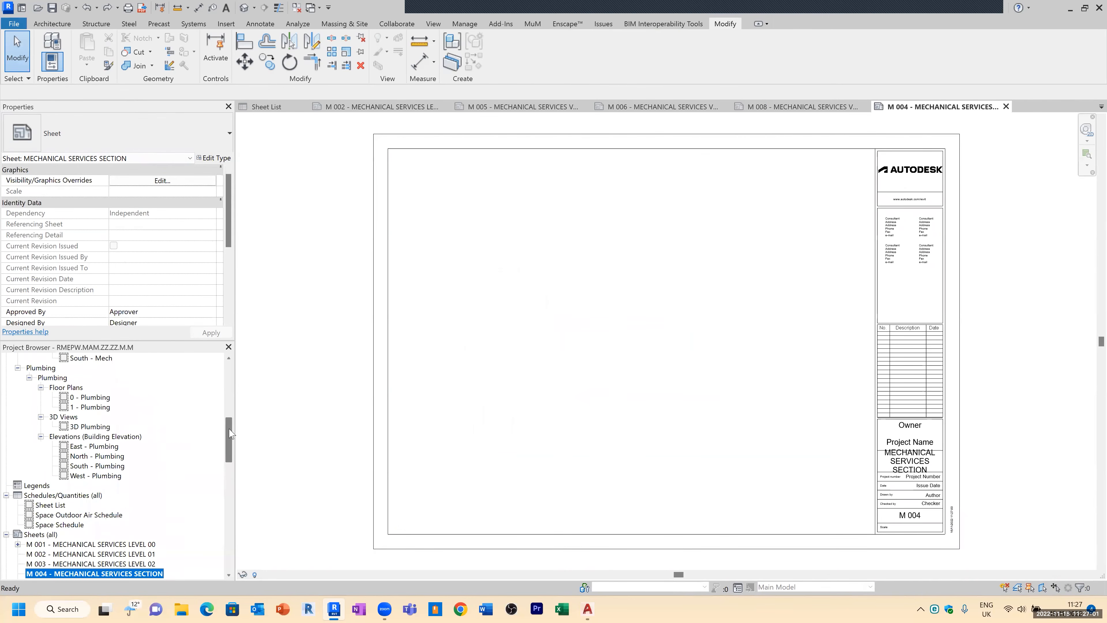
pyautogui.scroll(6, 77, 414)
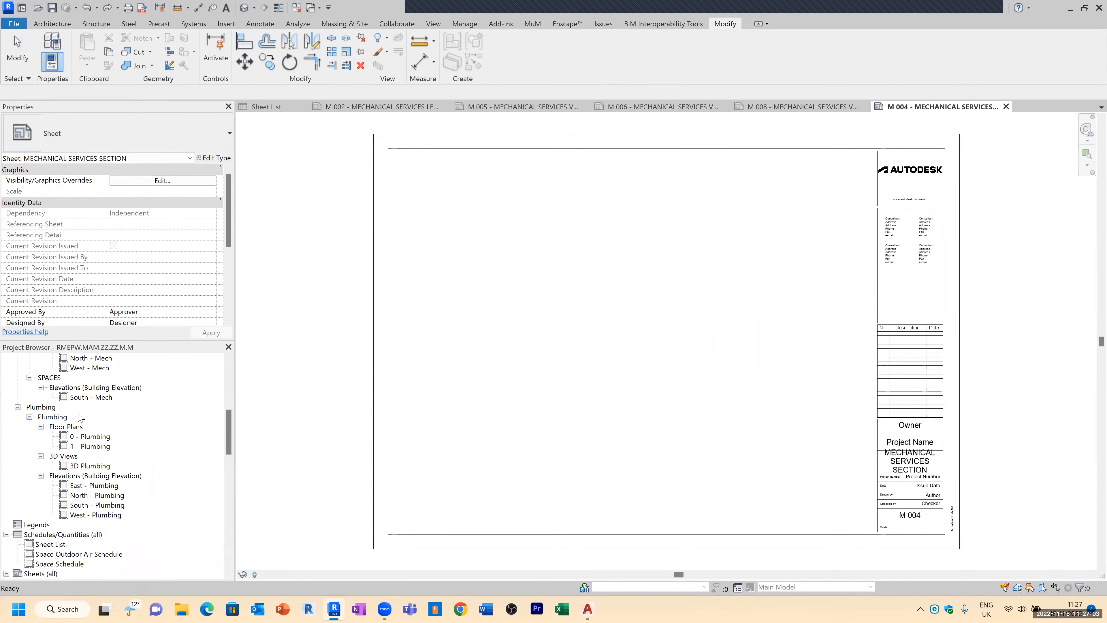
pyautogui.scroll(3, 87, 412)
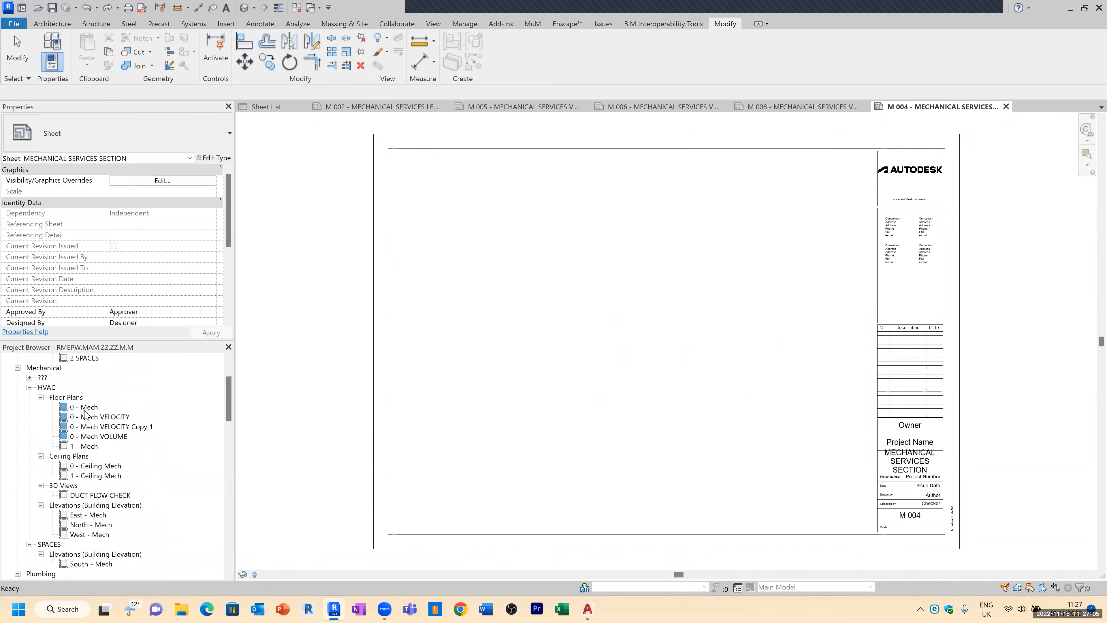
pyautogui.click(29, 397)
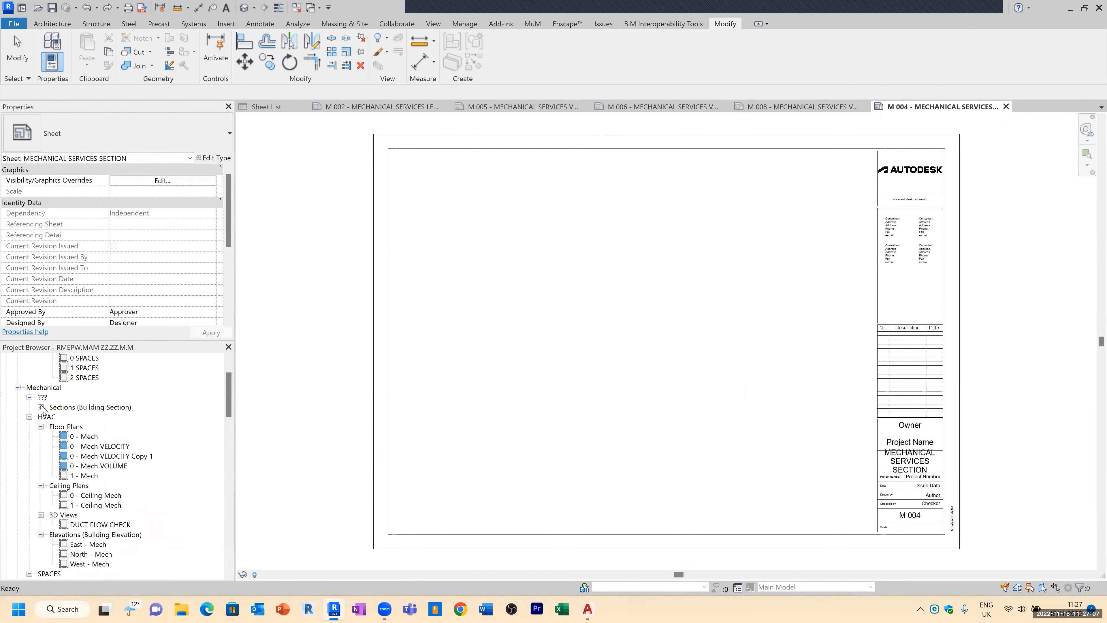
pyautogui.click(40, 407)
pyautogui.click(84, 417)
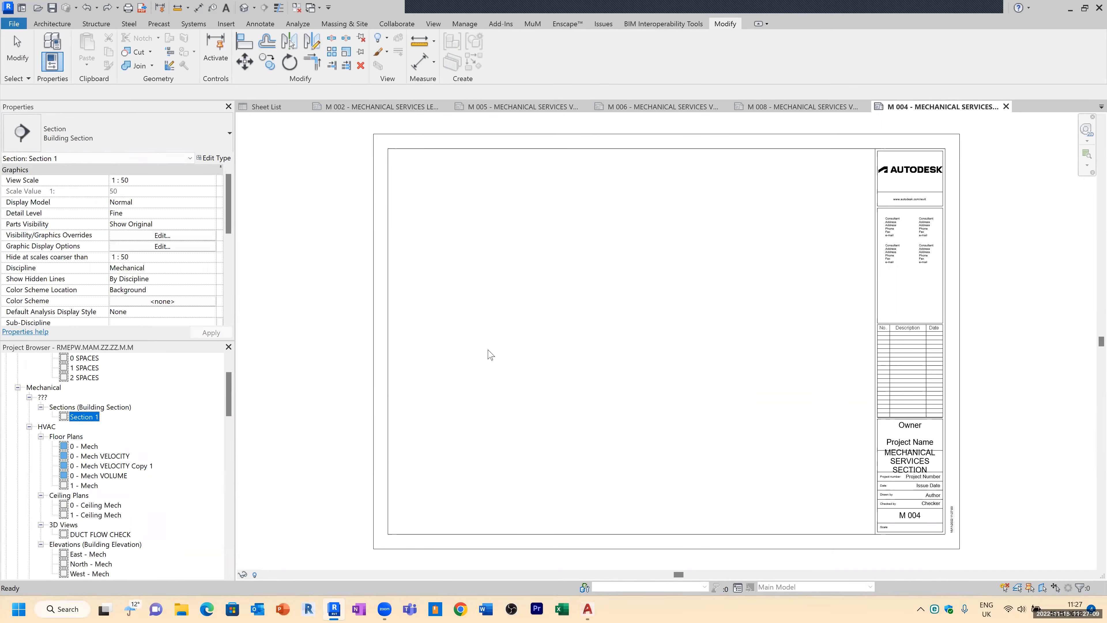
pyautogui.moveTo(488, 349); pyautogui.dragTo(491, 351)
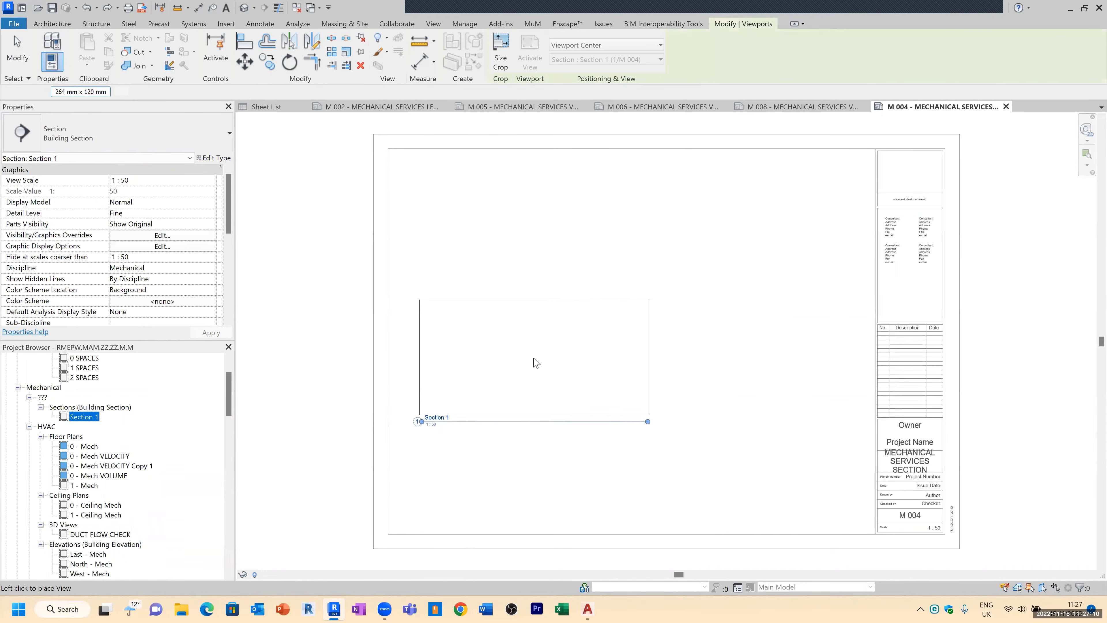
pyautogui.click(544, 248)
# Step: Assign the Mechanical Section view template to the Section 1 viewport on sheet M 004
pyautogui.scroll(3, 545, 247)
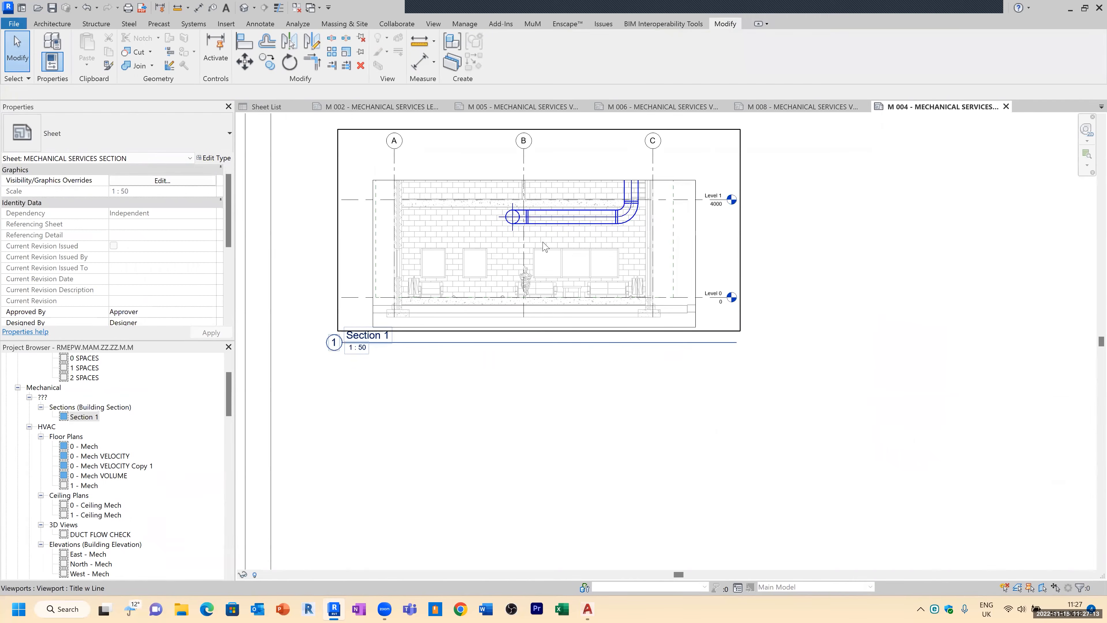
pyautogui.click(544, 247)
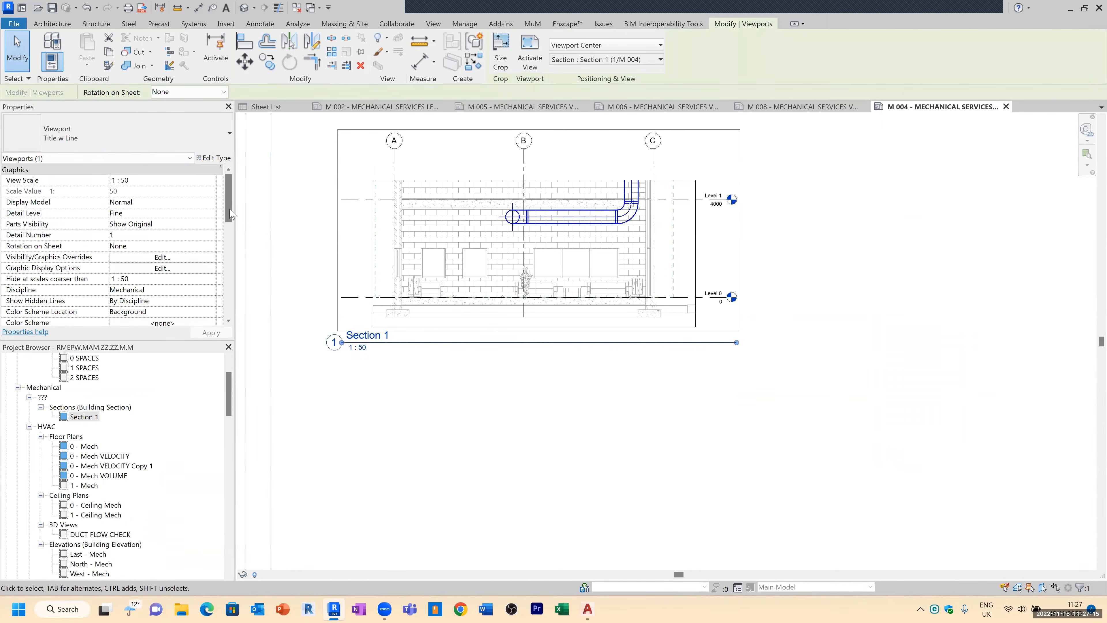
pyautogui.scroll(-3, 229, 247)
pyautogui.scroll(-5, 229, 247)
pyautogui.click(162, 268)
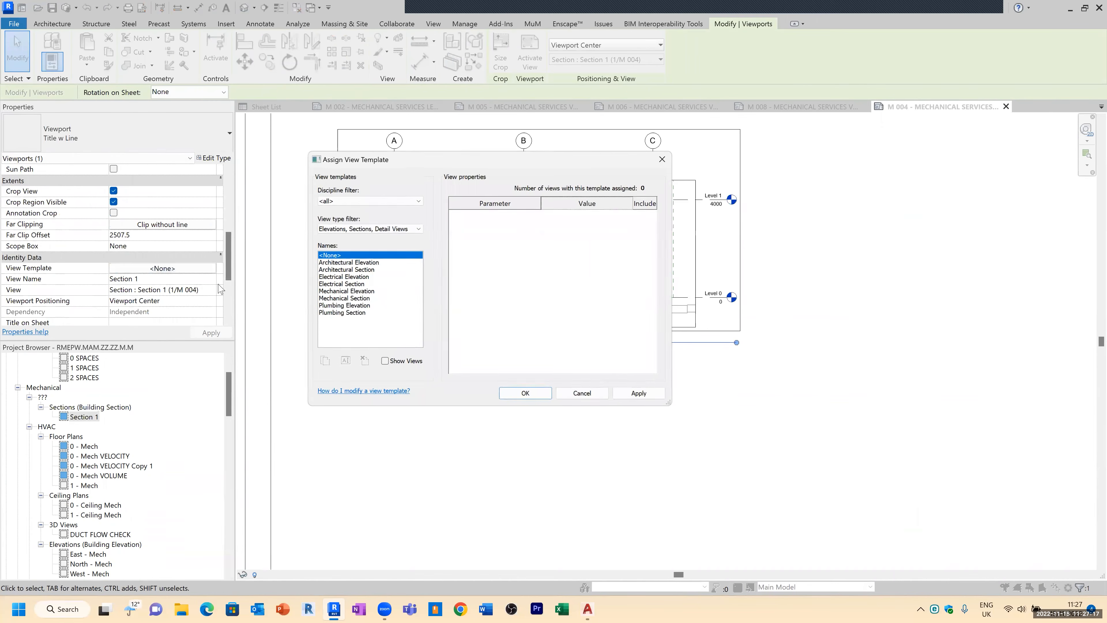
pyautogui.click(357, 299)
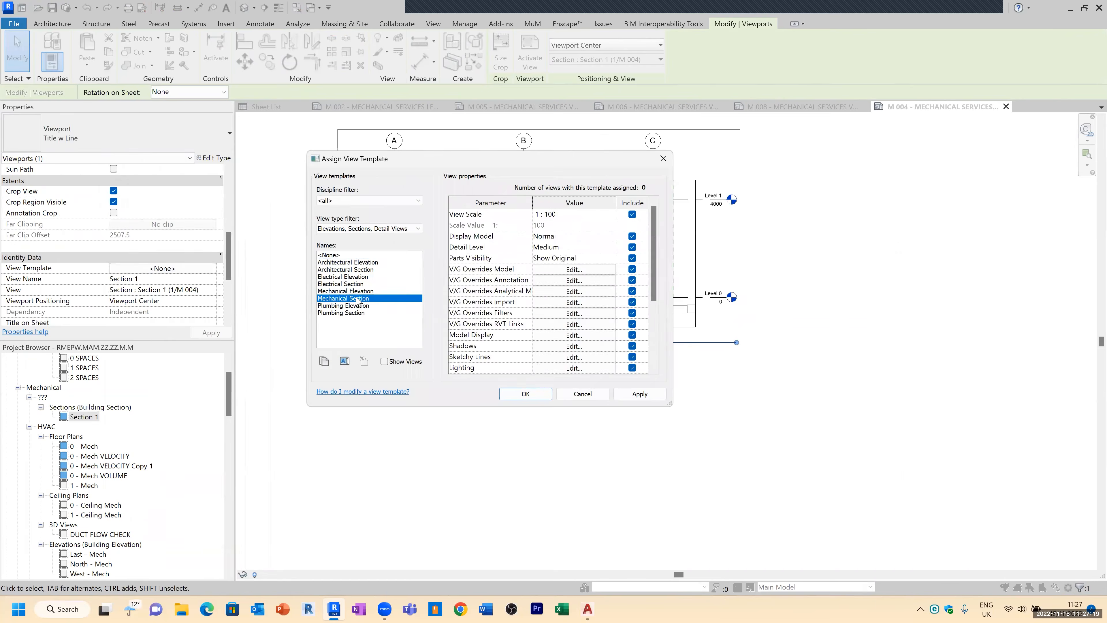
pyautogui.click(525, 393)
pyautogui.click(405, 361)
pyautogui.click(375, 311)
pyautogui.scroll(3, 375, 310)
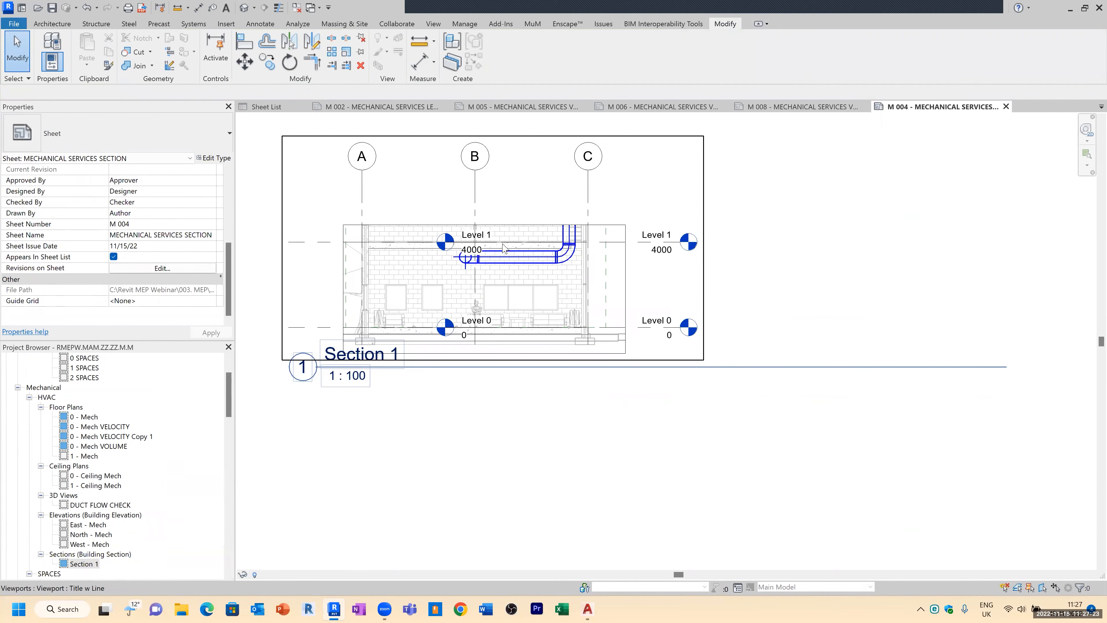
pyautogui.scroll(-1, 702, 172)
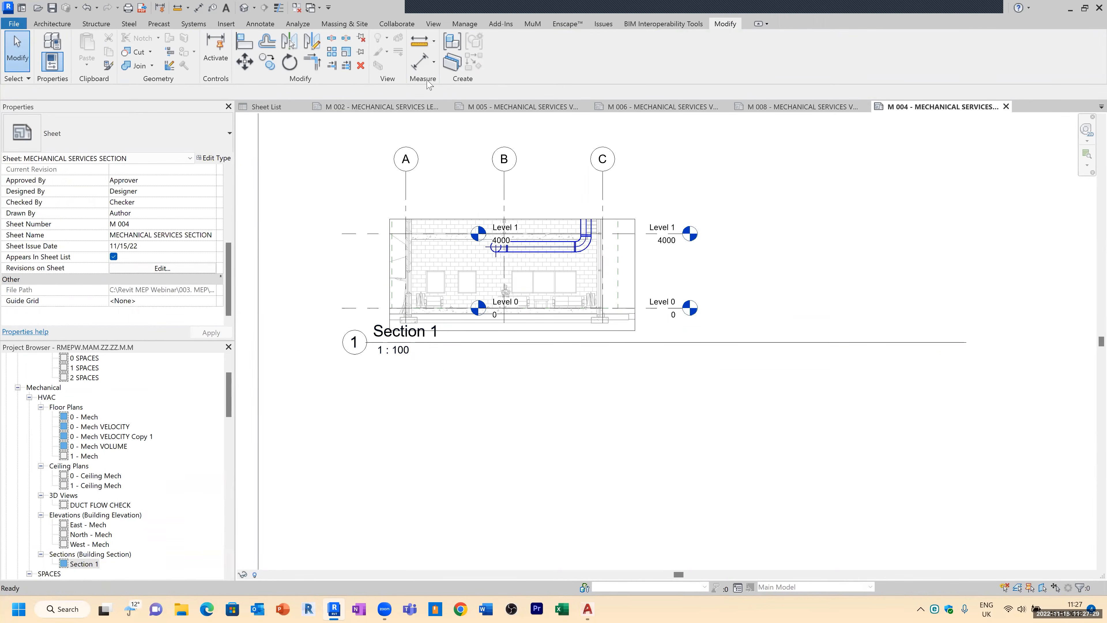
# Step: Edit the Mechanical Section view template's model visibility, turning off the Furniture Systems and Planting categories
pyautogui.click(465, 24)
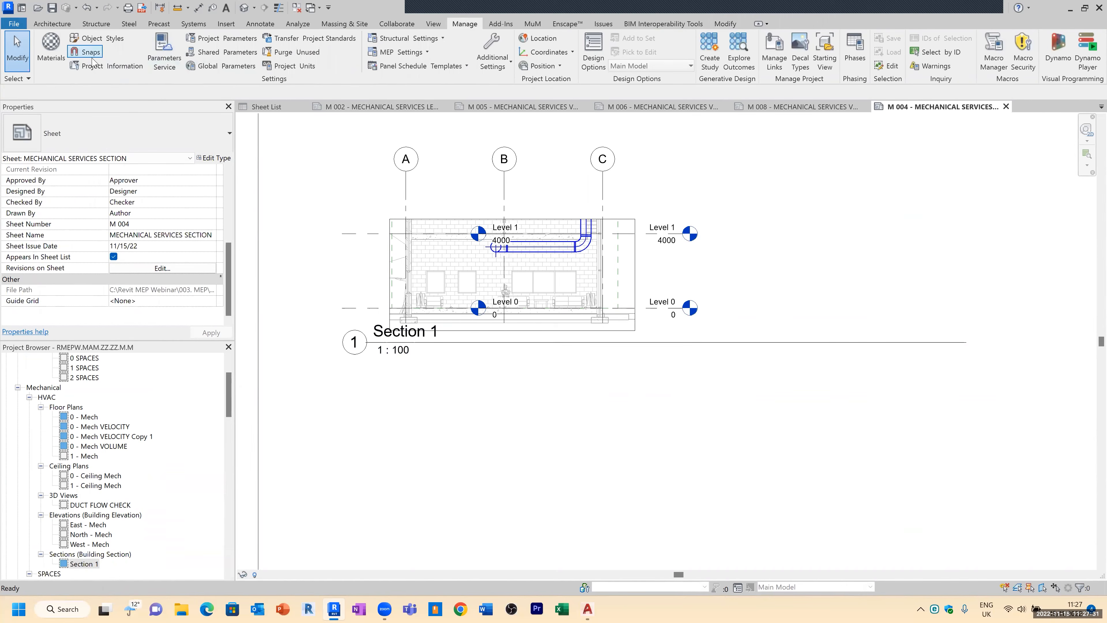
pyautogui.click(433, 23)
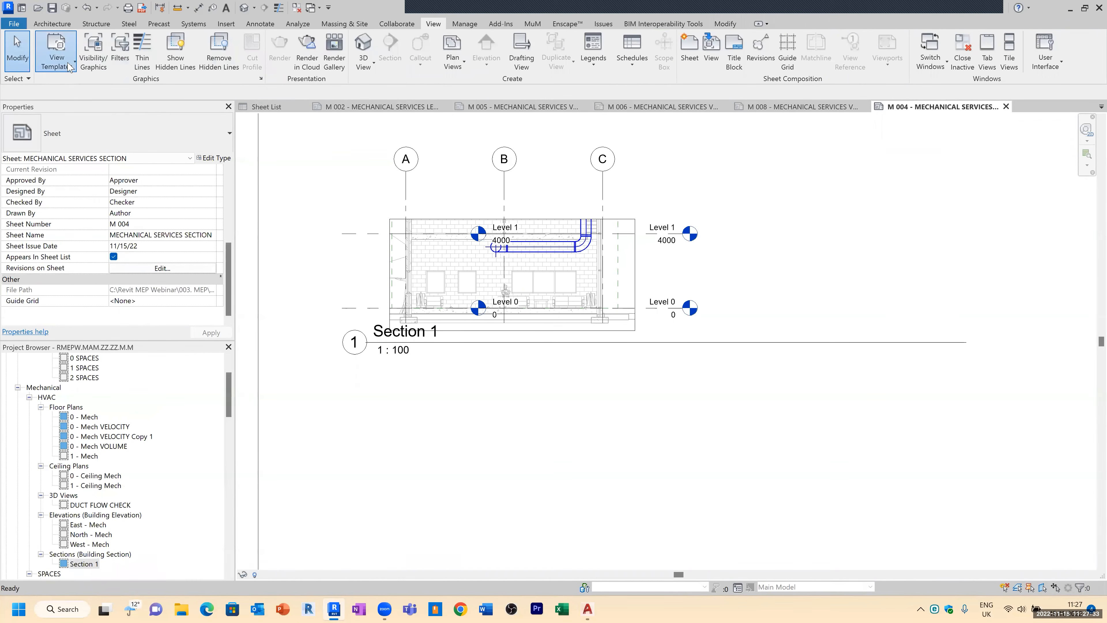
pyautogui.click(57, 57)
pyautogui.click(88, 131)
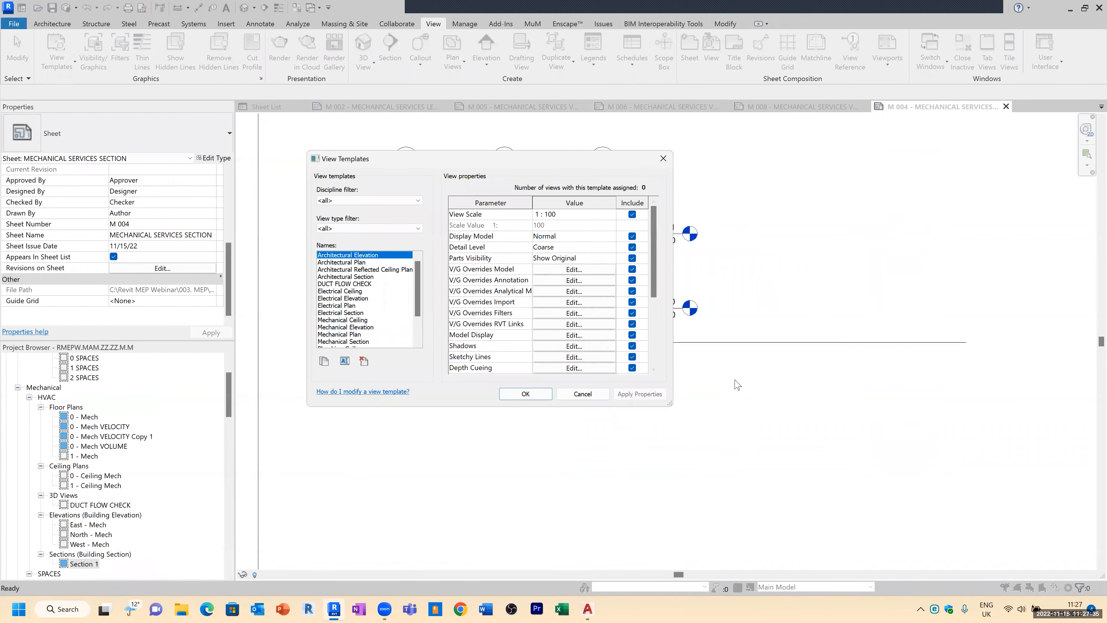
pyautogui.moveTo(672, 402); pyautogui.dragTo(920, 539)
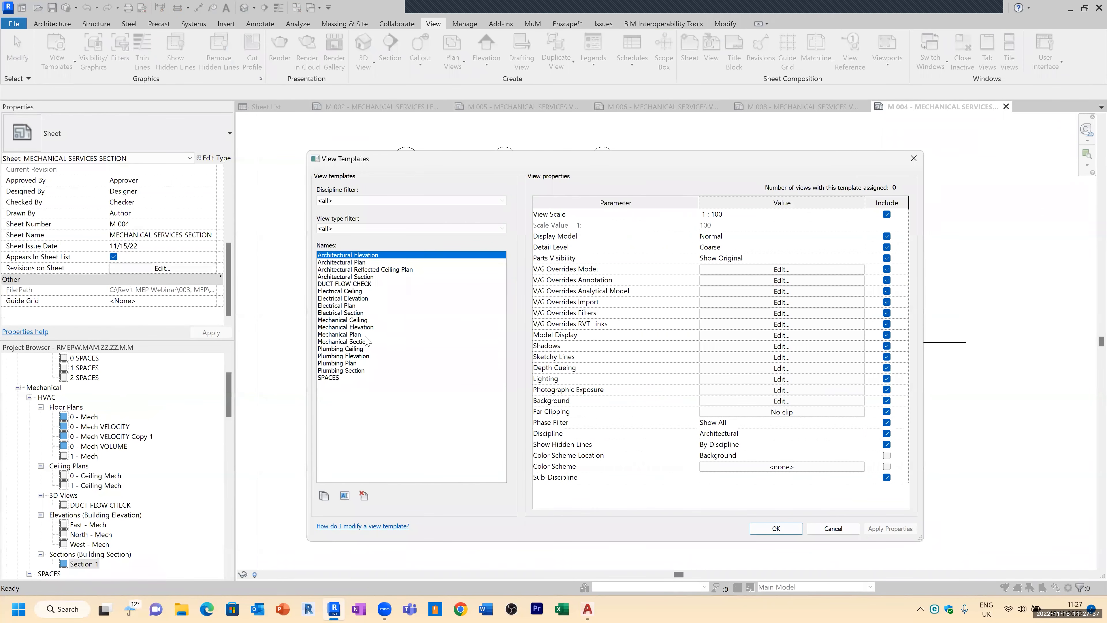
pyautogui.click(418, 341)
pyautogui.click(741, 271)
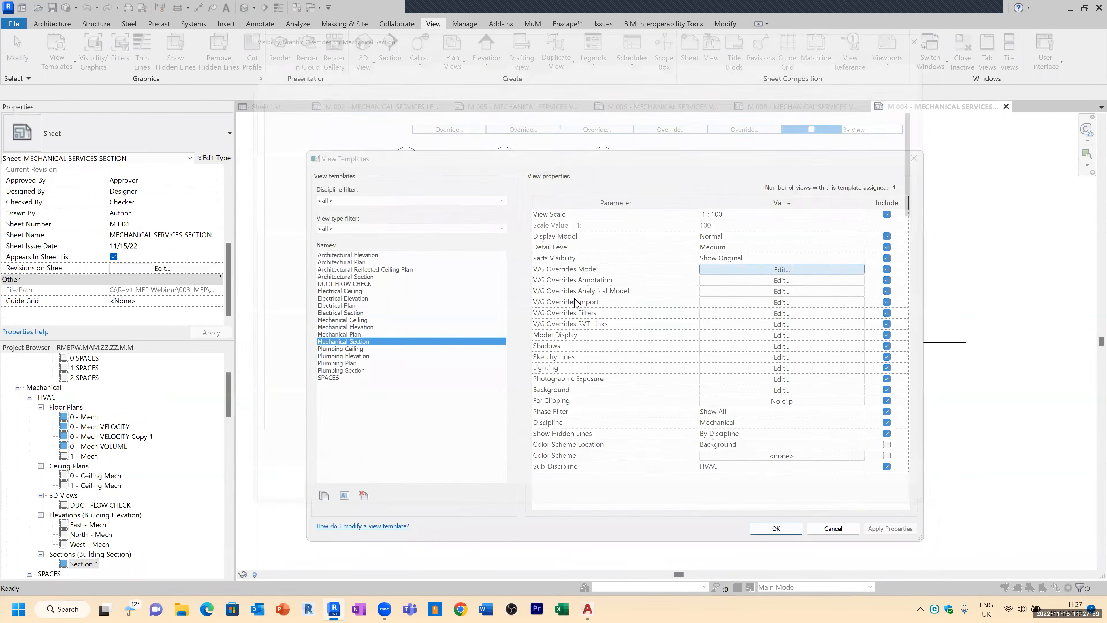
pyautogui.click(281, 290)
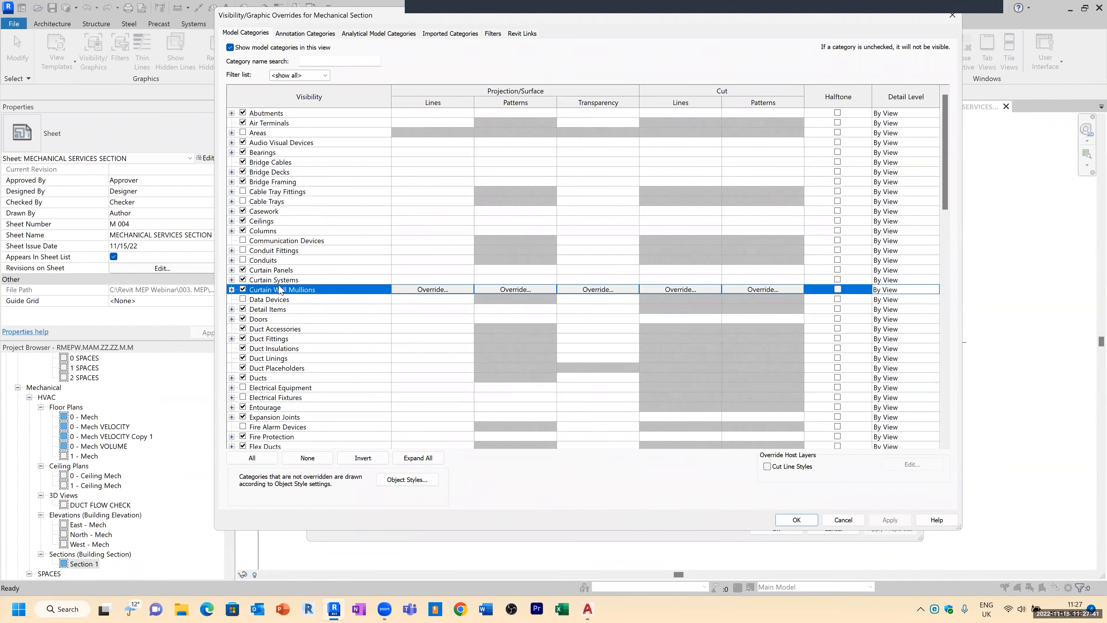
pyautogui.click(287, 426)
pyautogui.scroll(-1, 288, 424)
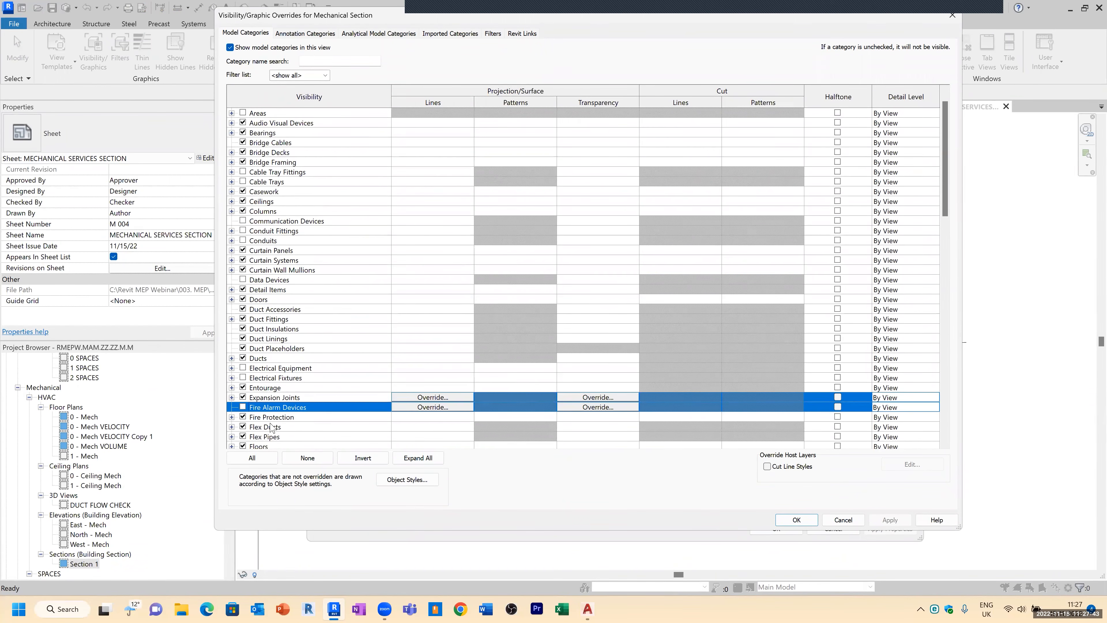
pyautogui.scroll(-2, 288, 425)
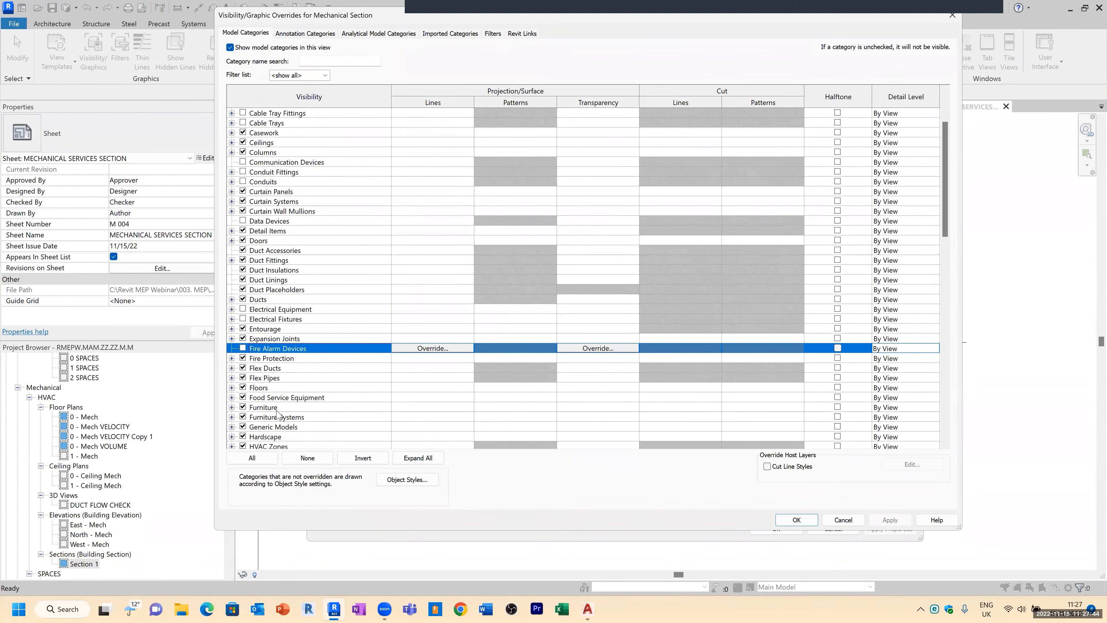
pyautogui.click(243, 417)
pyautogui.scroll(-15, 270, 418)
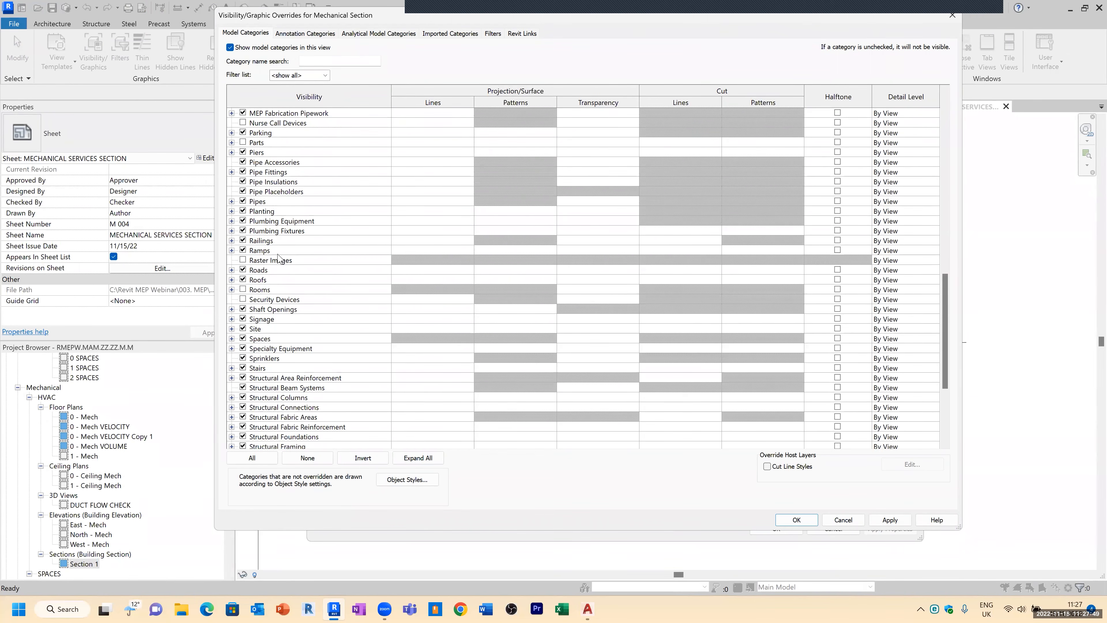
pyautogui.click(243, 211)
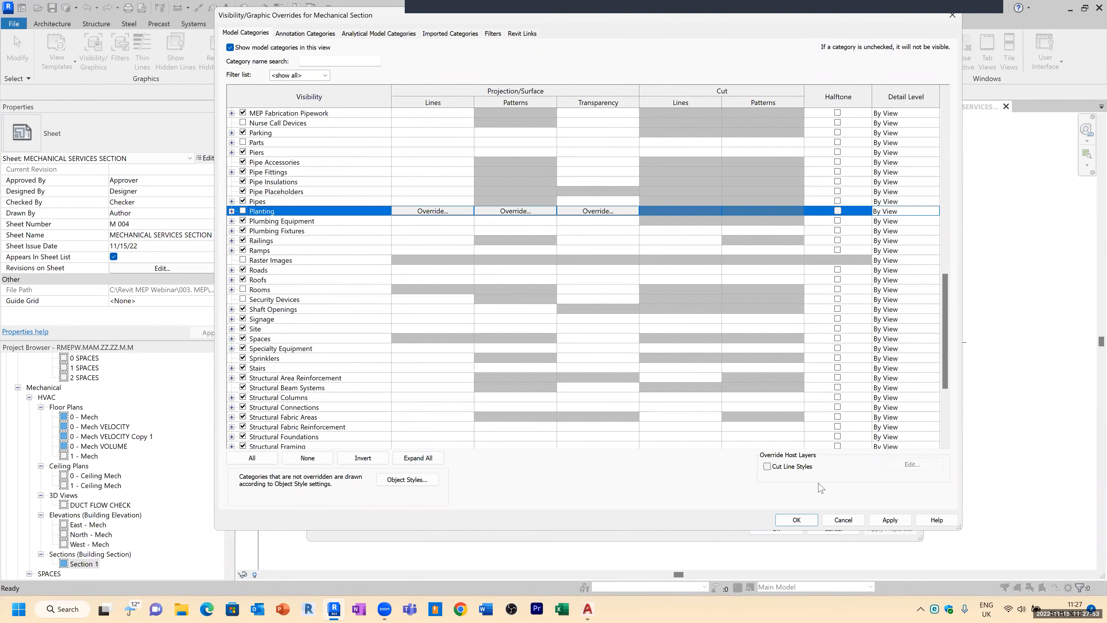
pyautogui.click(797, 519)
# Step: Set the Mechanical Section view template's view scale to 1 : 50 and apply it
pyautogui.click(860, 217)
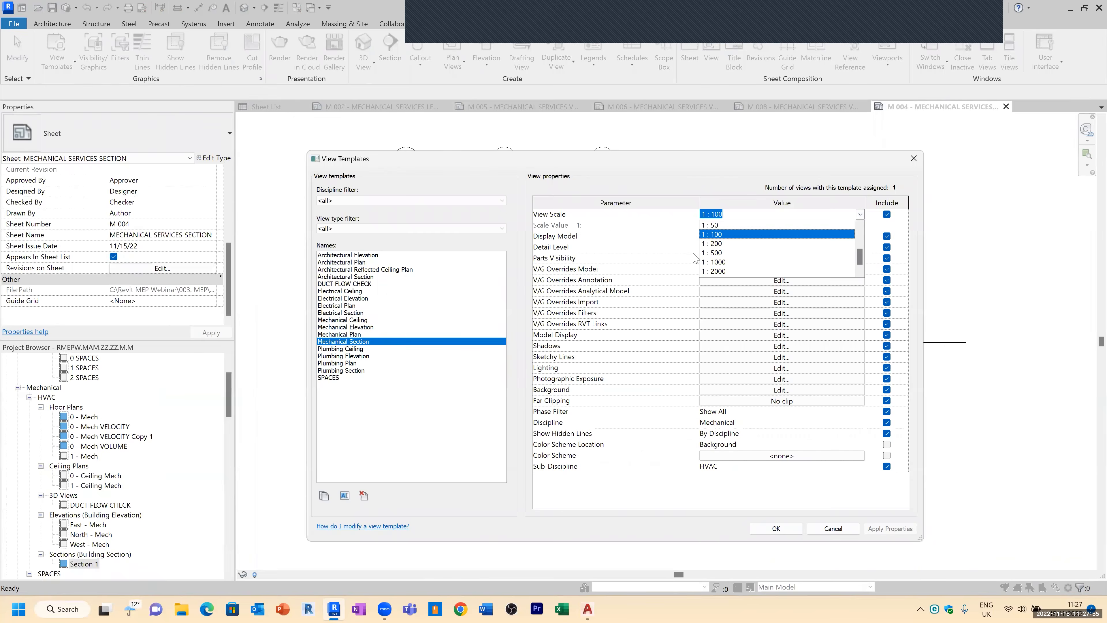
pyautogui.click(725, 226)
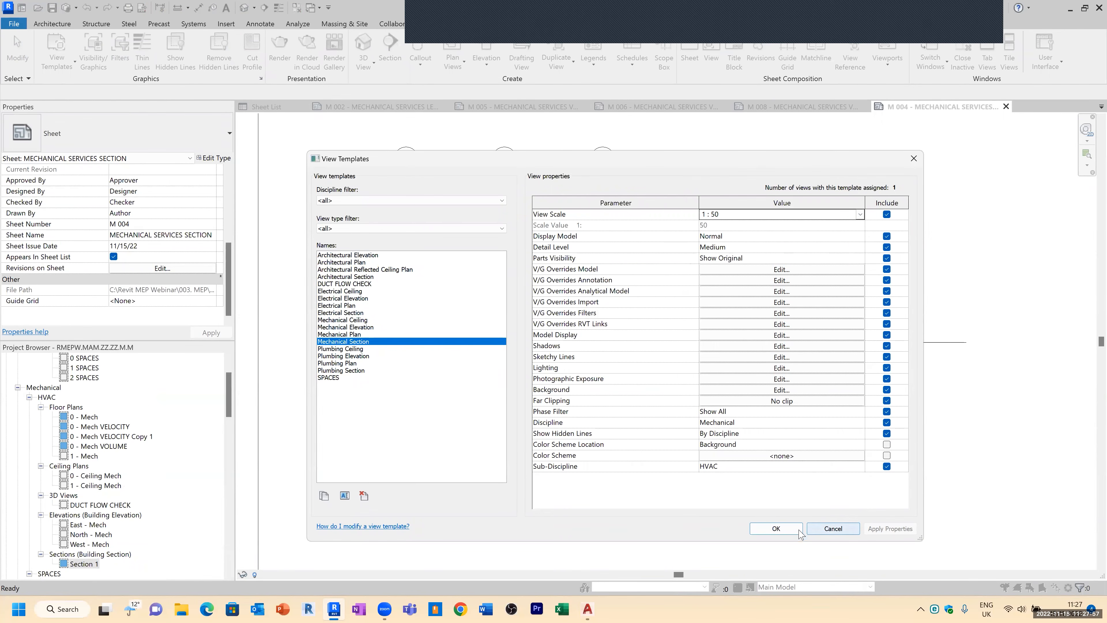
pyautogui.press('Return')
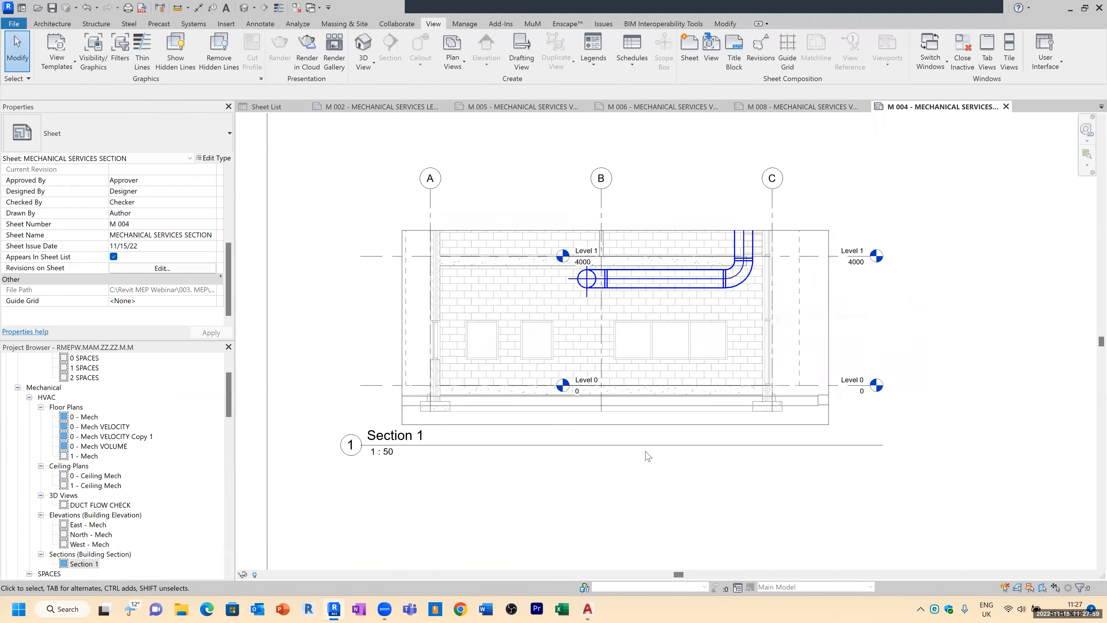
# Step: Save the project with the updated section sheet
pyautogui.click(539, 489)
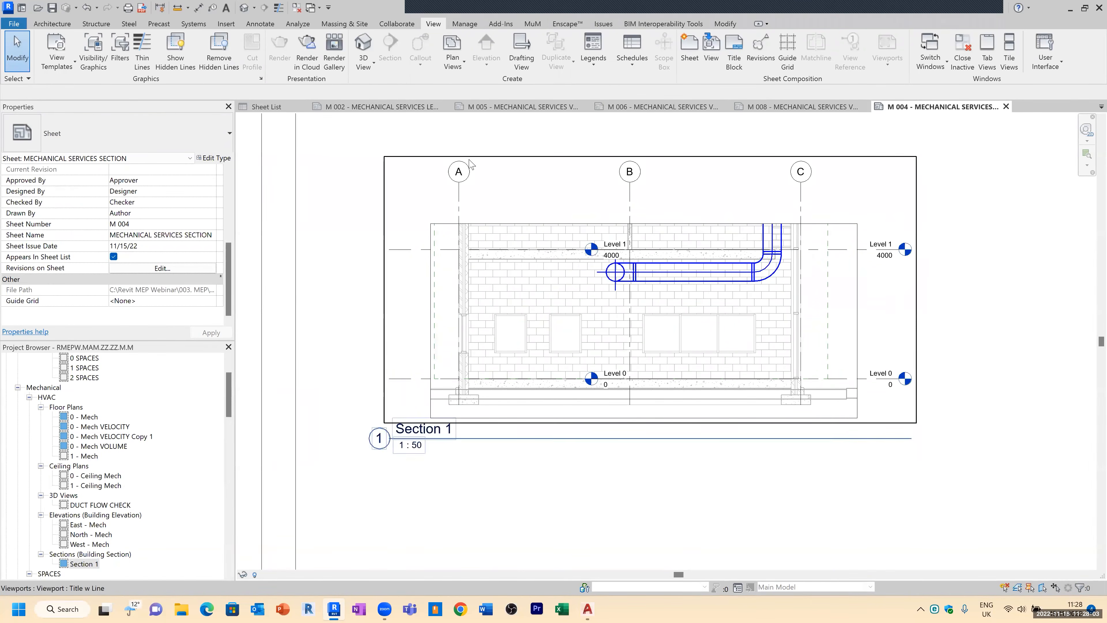
pyautogui.scroll(-5, 348, 312)
pyautogui.press('z')
pyautogui.press('e')
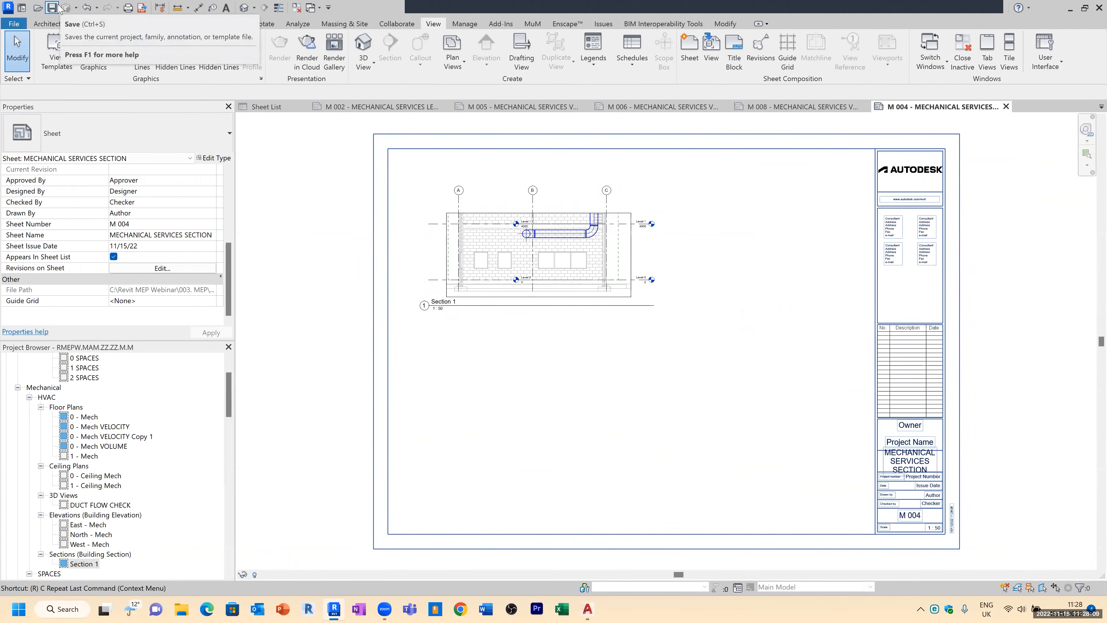
pyautogui.click(55, 8)
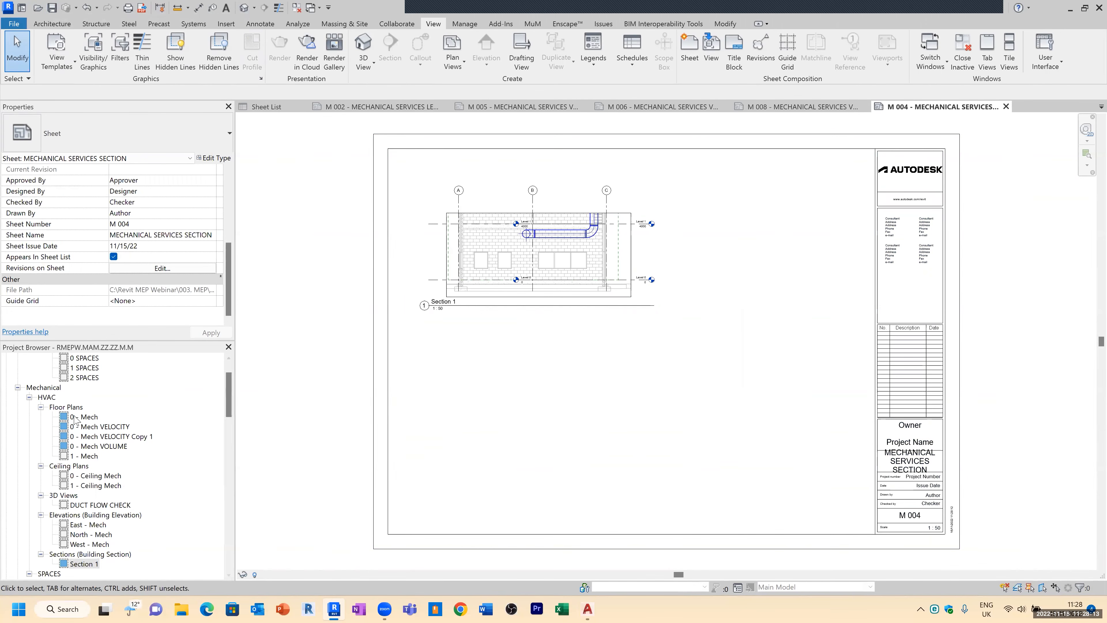
# Step: Review the 0 - Mech, 0 - Mech VOLUME and 0 - Mech VELOCITY plans and the DUCT FLOW CHECK 3D view
pyautogui.doubleClick(88, 418)
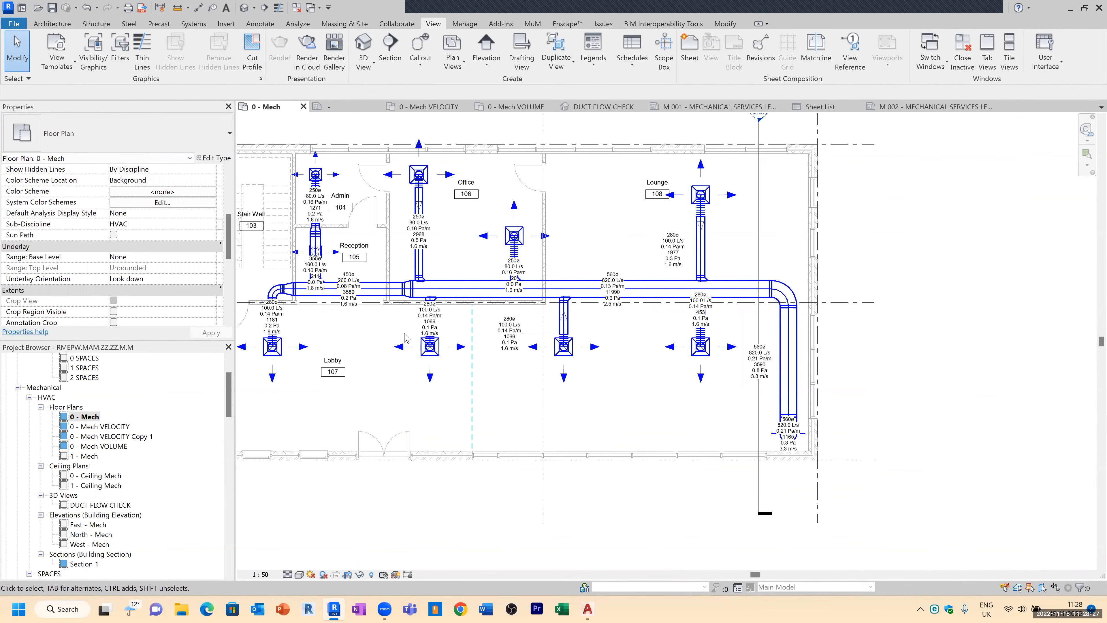
pyautogui.click(202, 25)
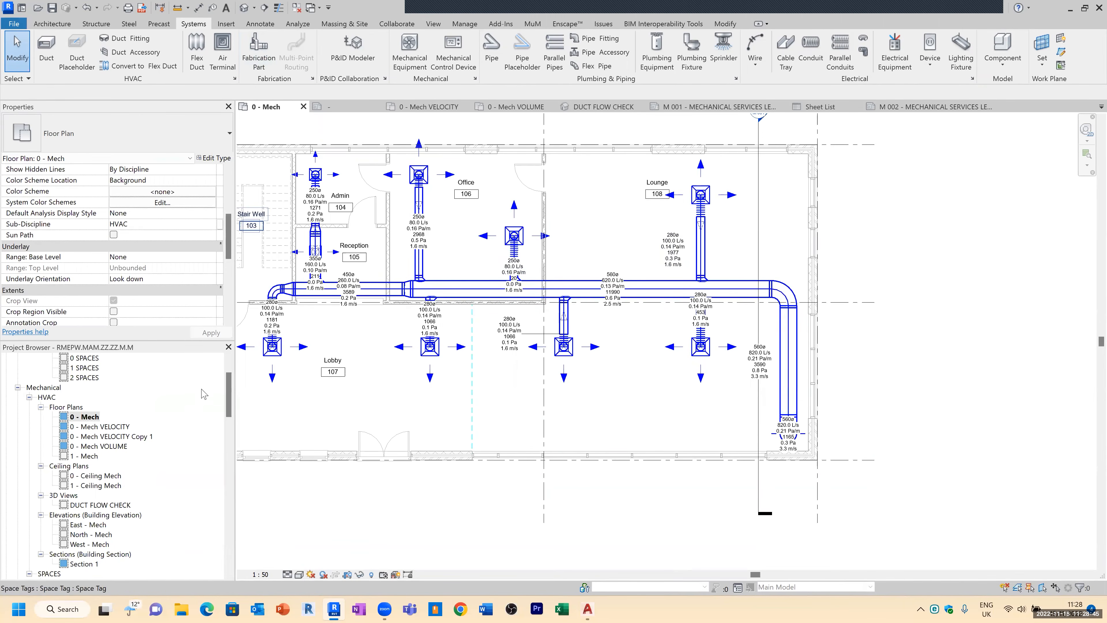
pyautogui.moveTo(230, 388); pyautogui.dragTo(229, 395)
pyautogui.doubleClick(116, 408)
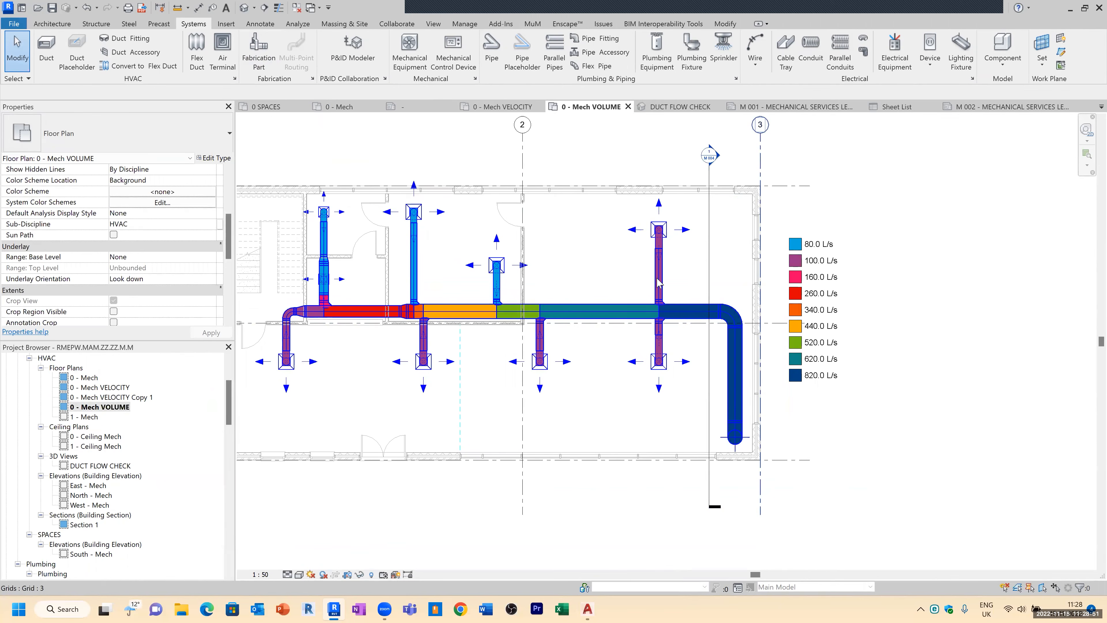
pyautogui.doubleClick(111, 388)
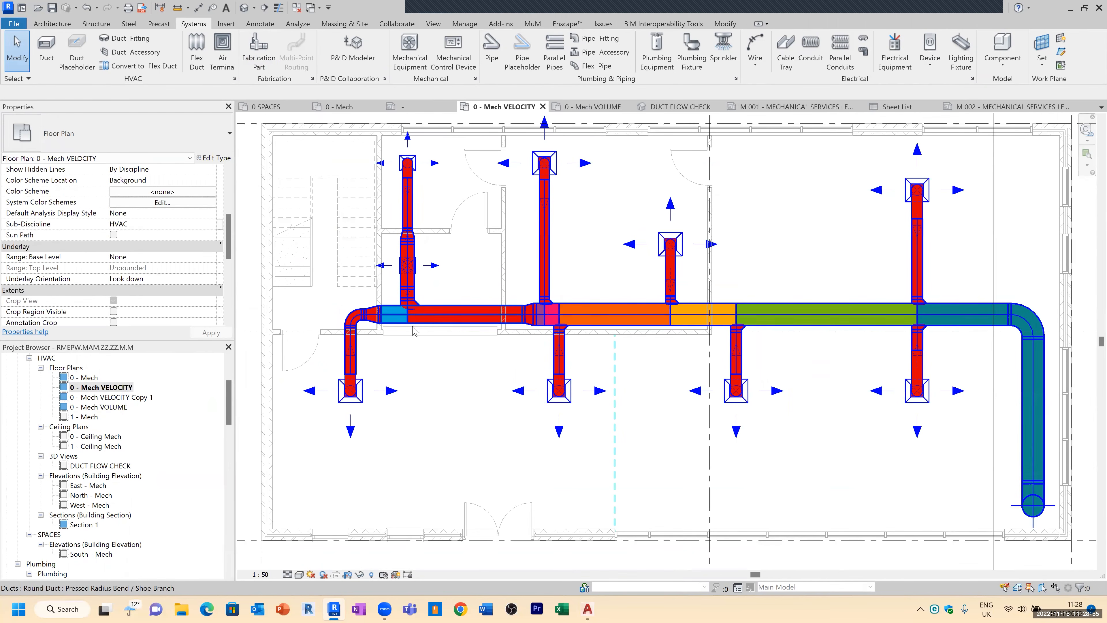
pyautogui.scroll(-3, 417, 318)
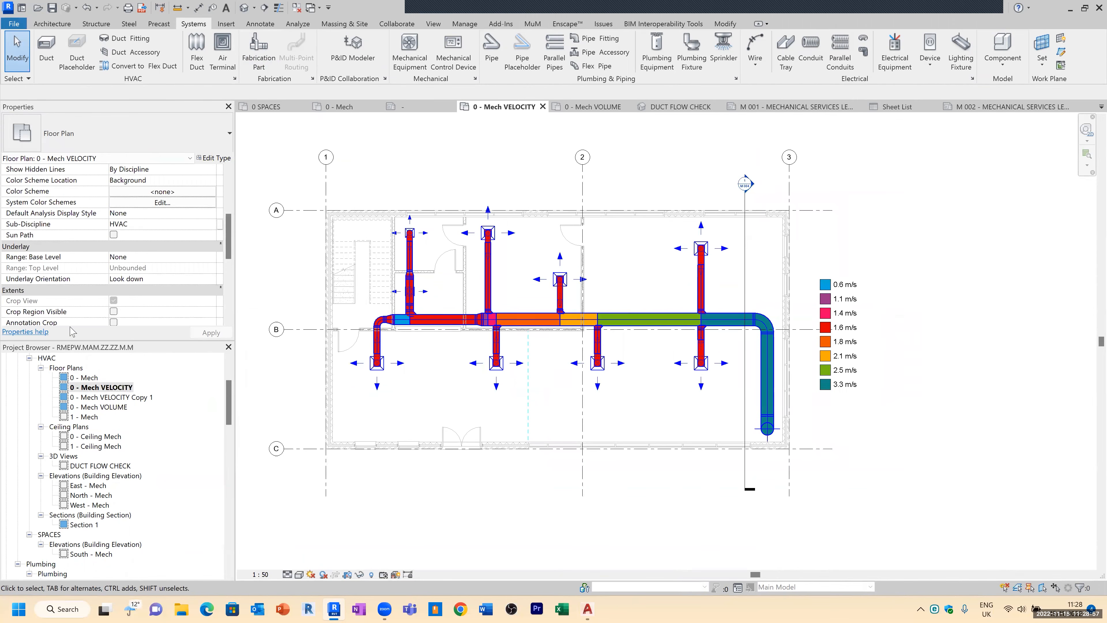
pyautogui.click(121, 467)
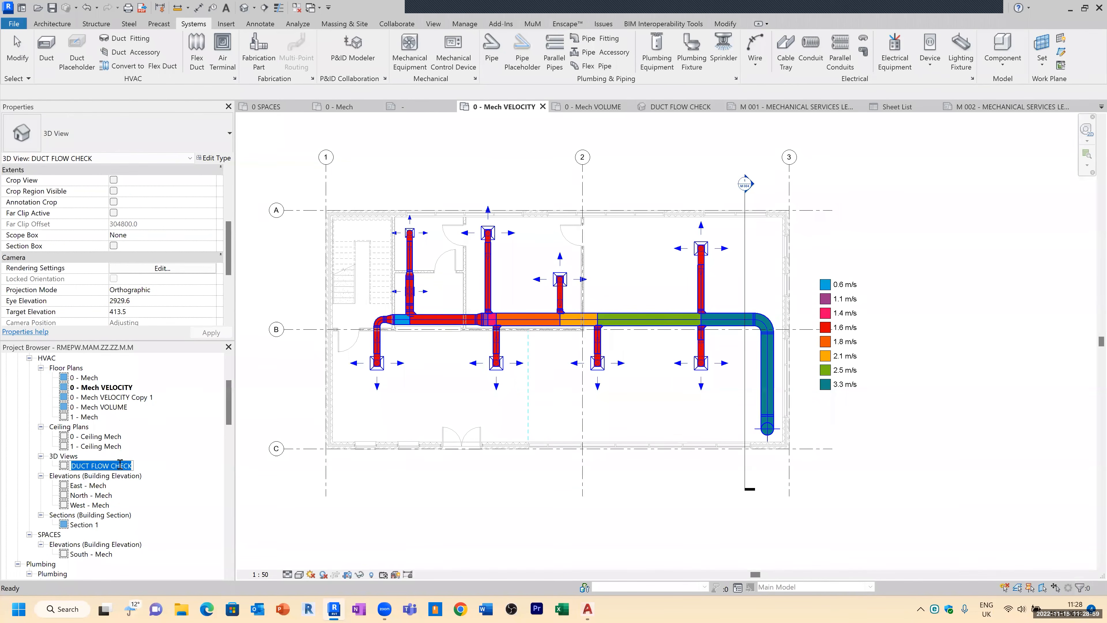
pyautogui.doubleClick(113, 470)
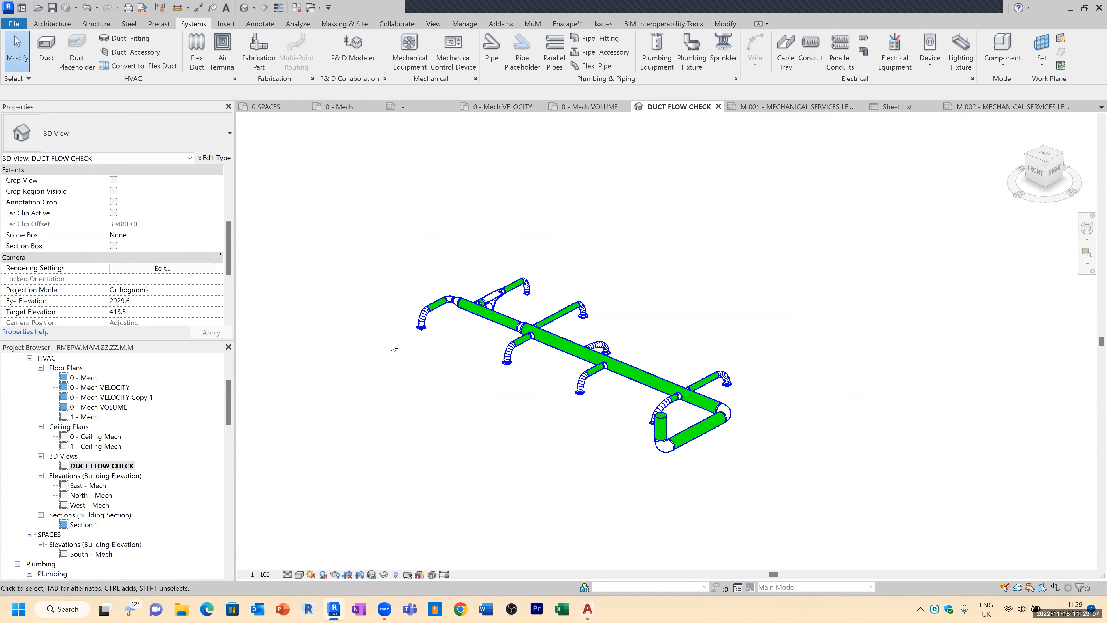
pyautogui.scroll(-1, 386, 354)
# Step: Save the project as a new project file named FABRICATION
pyautogui.click(19, 25)
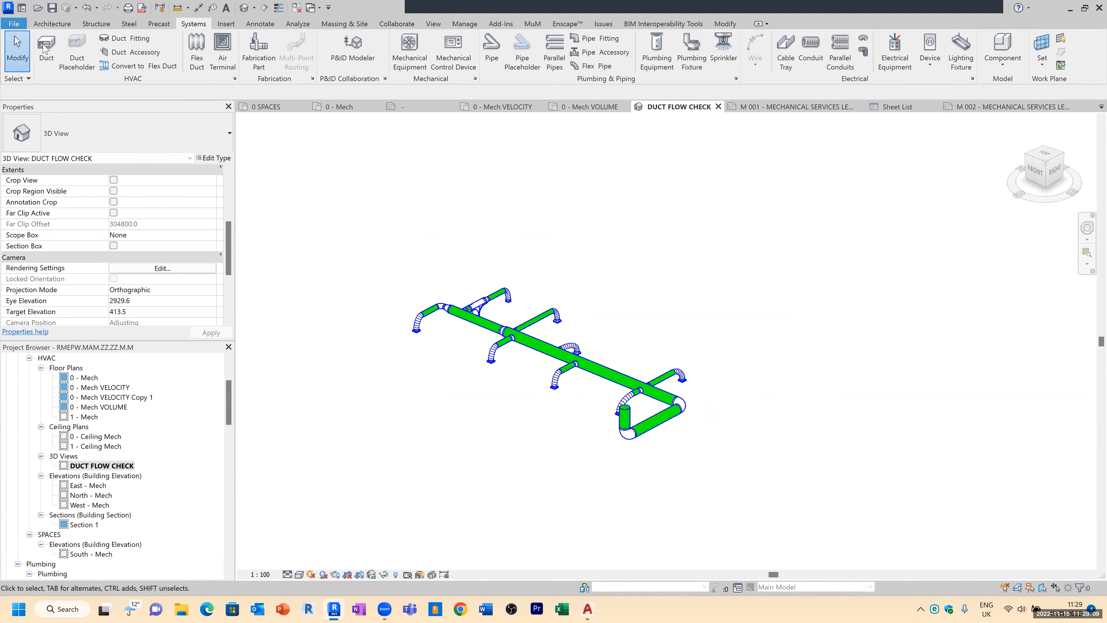
pyautogui.moveTo(55, 169)
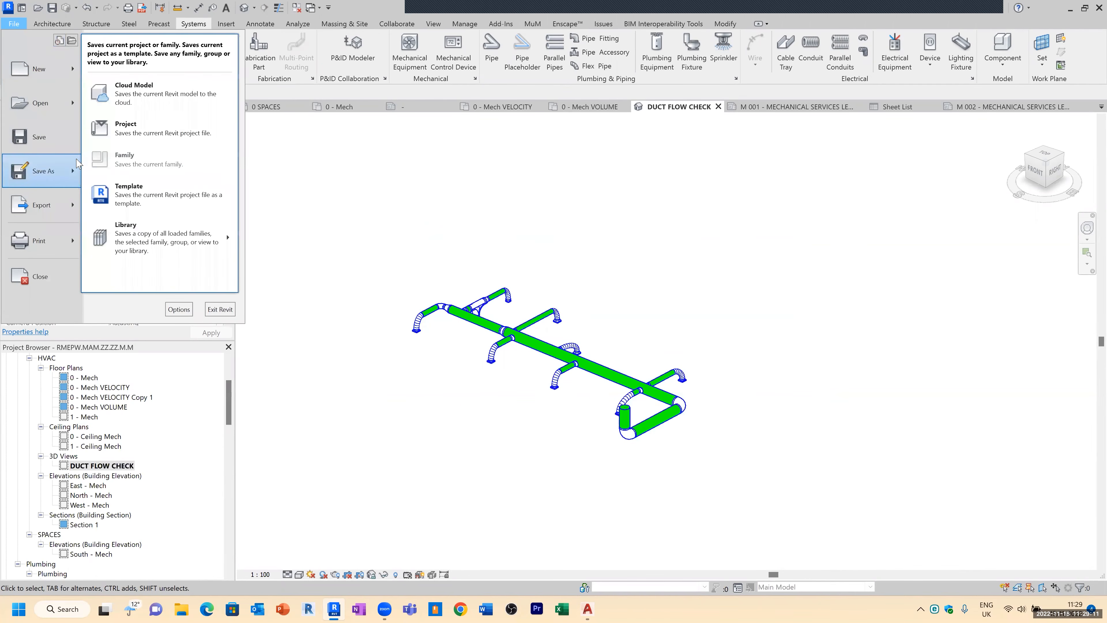
pyautogui.click(115, 131)
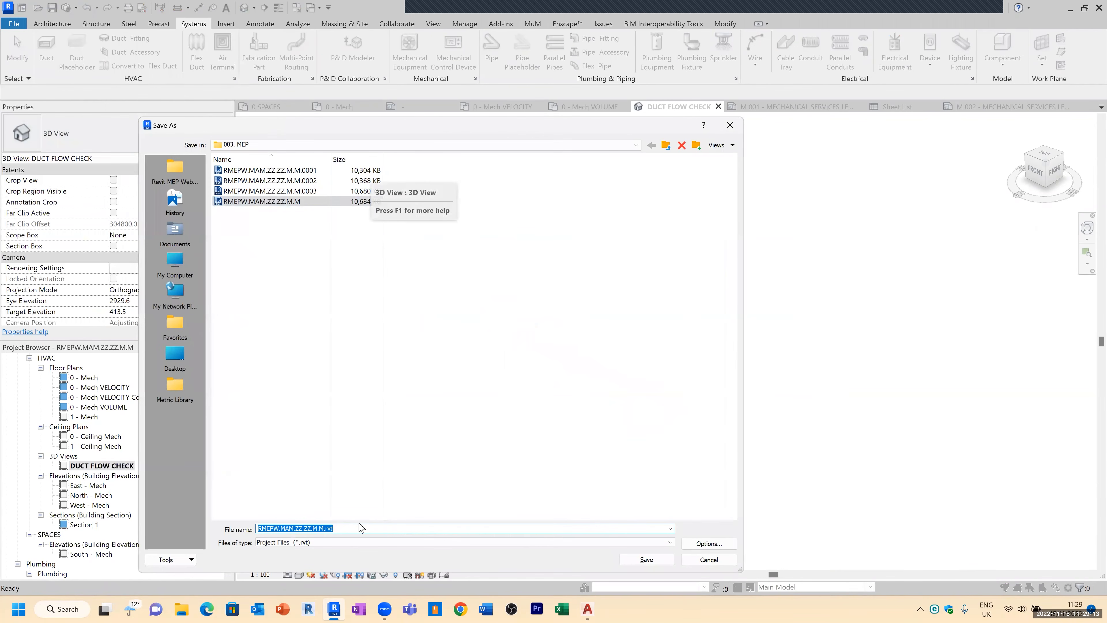
pyautogui.write('FABRICATION')
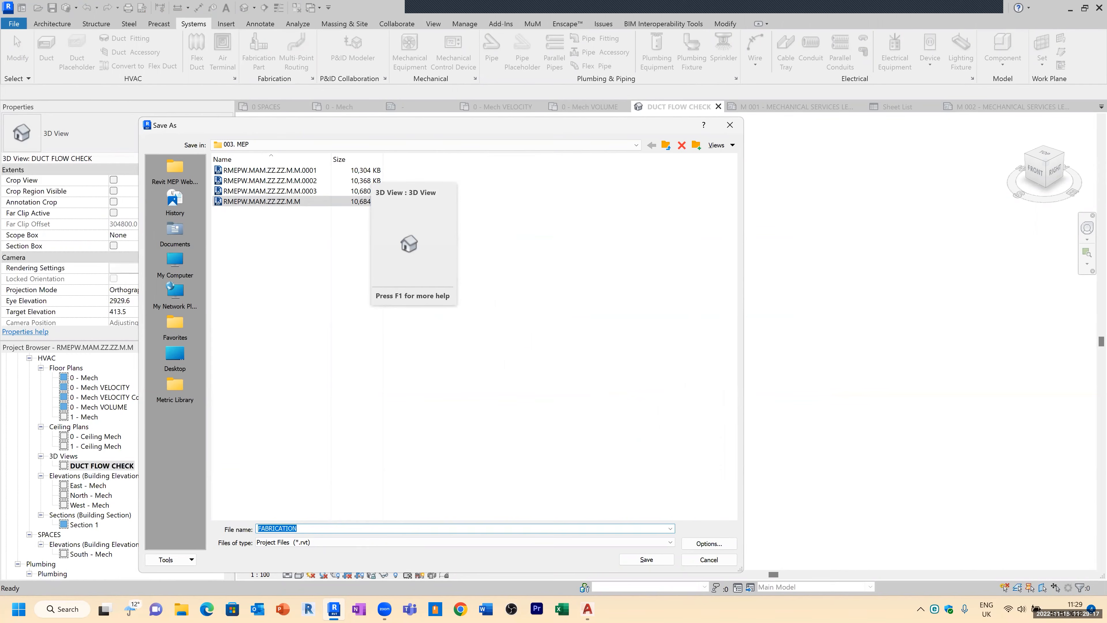
pyautogui.press('Return')
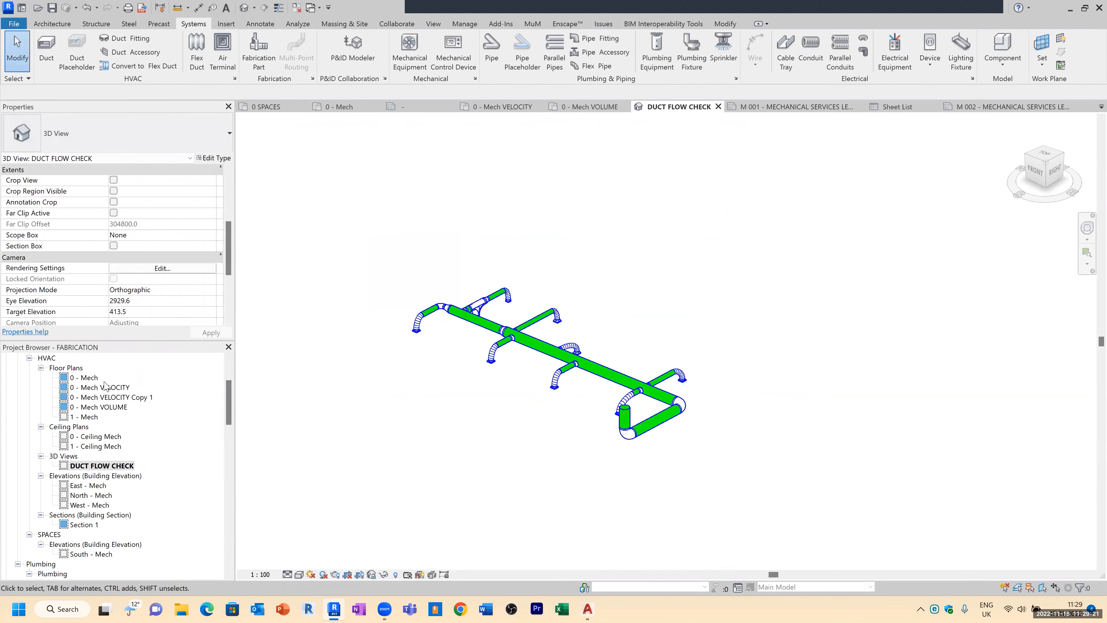
# Step: Open the 0 - Mech floor plan and close all other open views
pyautogui.doubleClick(88, 378)
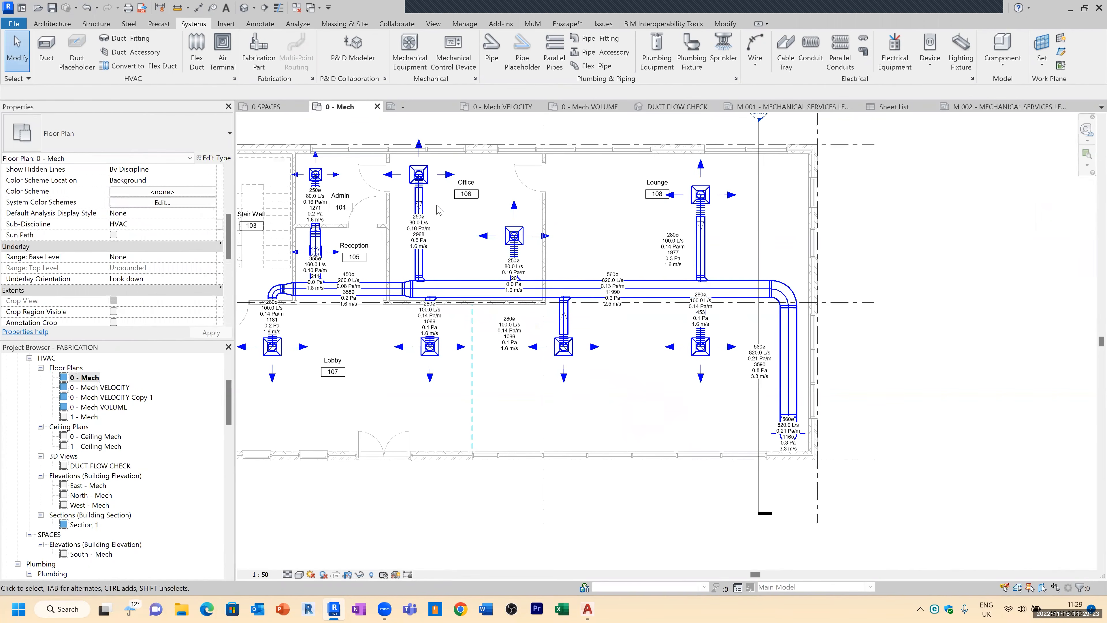
pyautogui.click(300, 8)
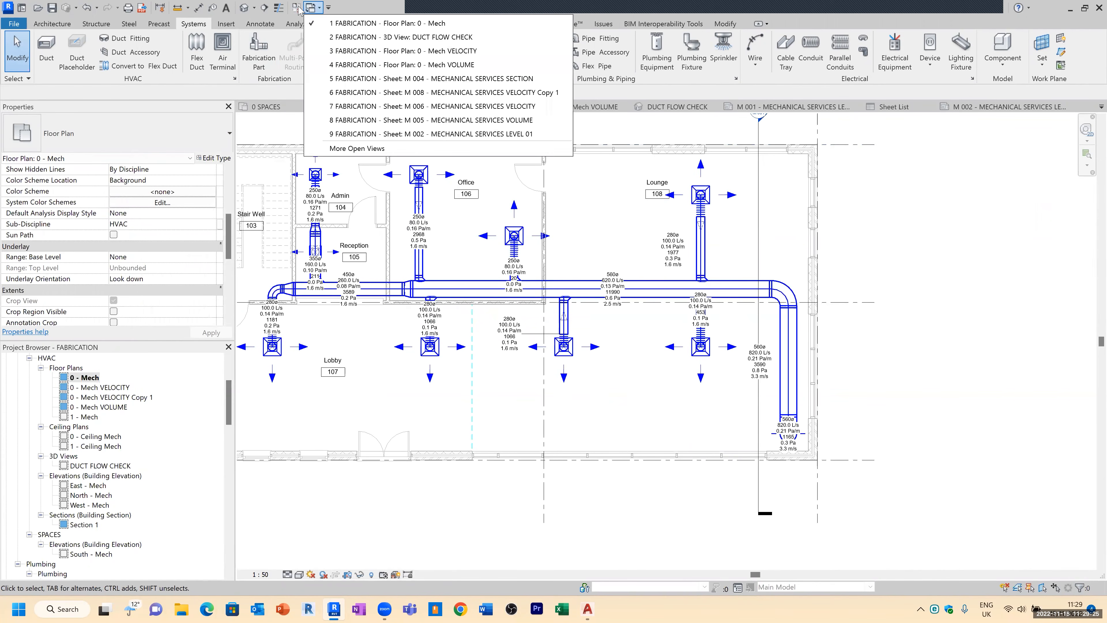
pyautogui.click(299, 9)
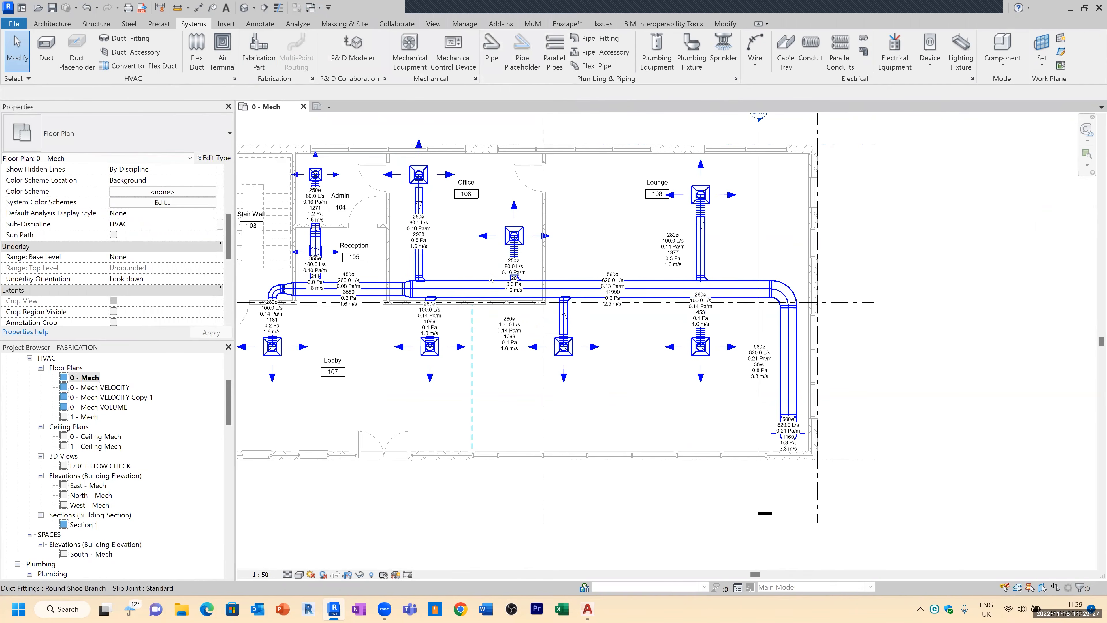
pyautogui.press('v')
pyautogui.press('g')
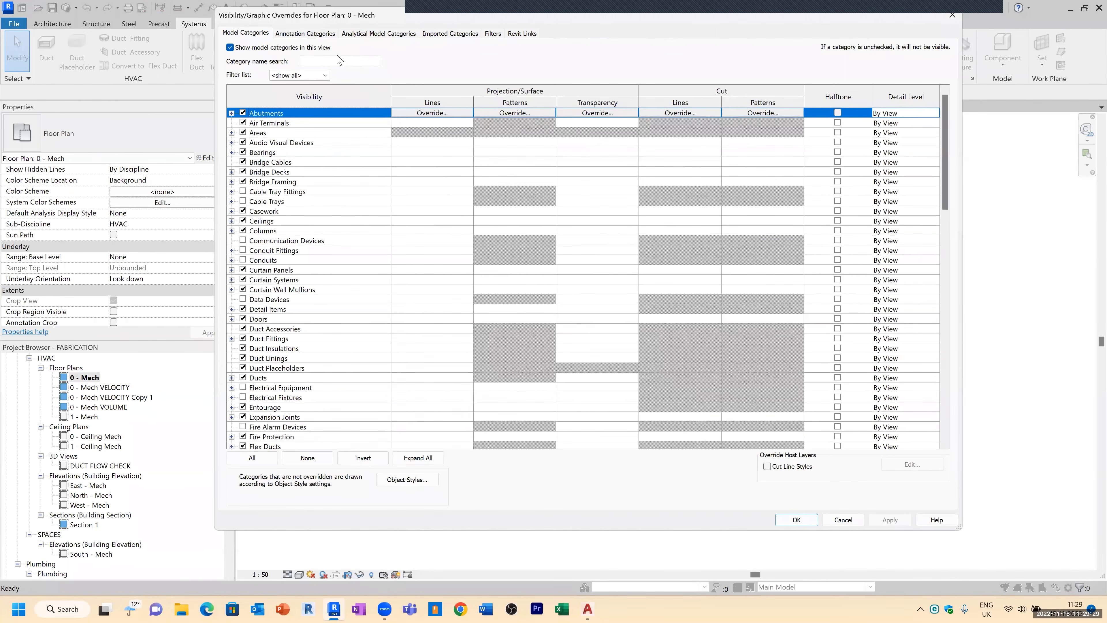
pyautogui.click(309, 34)
pyautogui.press('Escape')
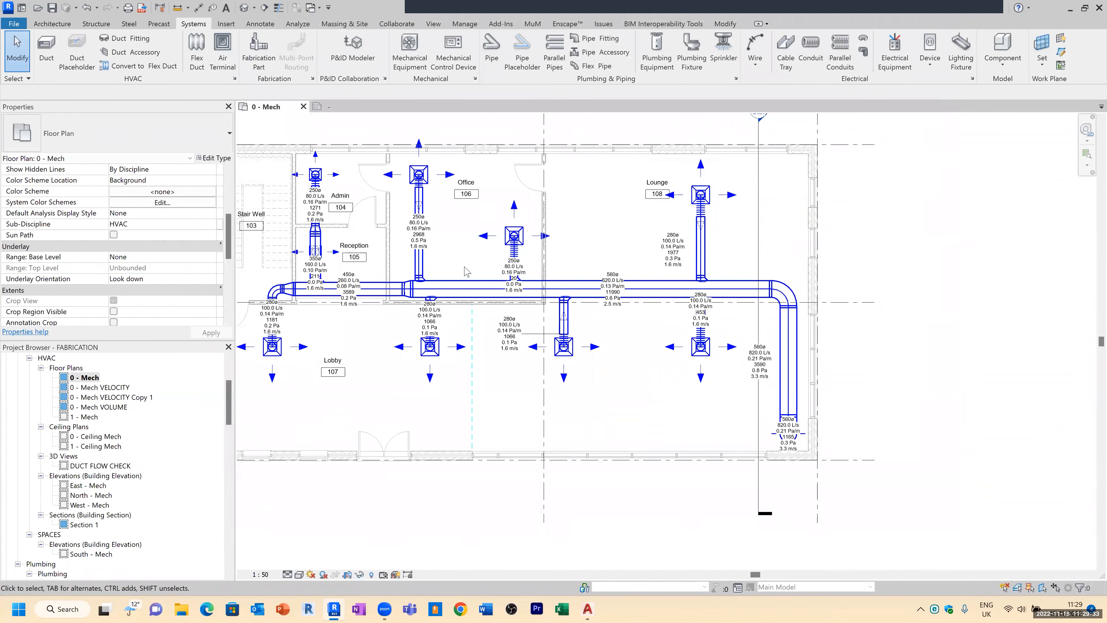
# Step: Open the Fabrication Part palette and set the fabrication configuration to Revit MEP Metric Content V2.3
pyautogui.click(258, 50)
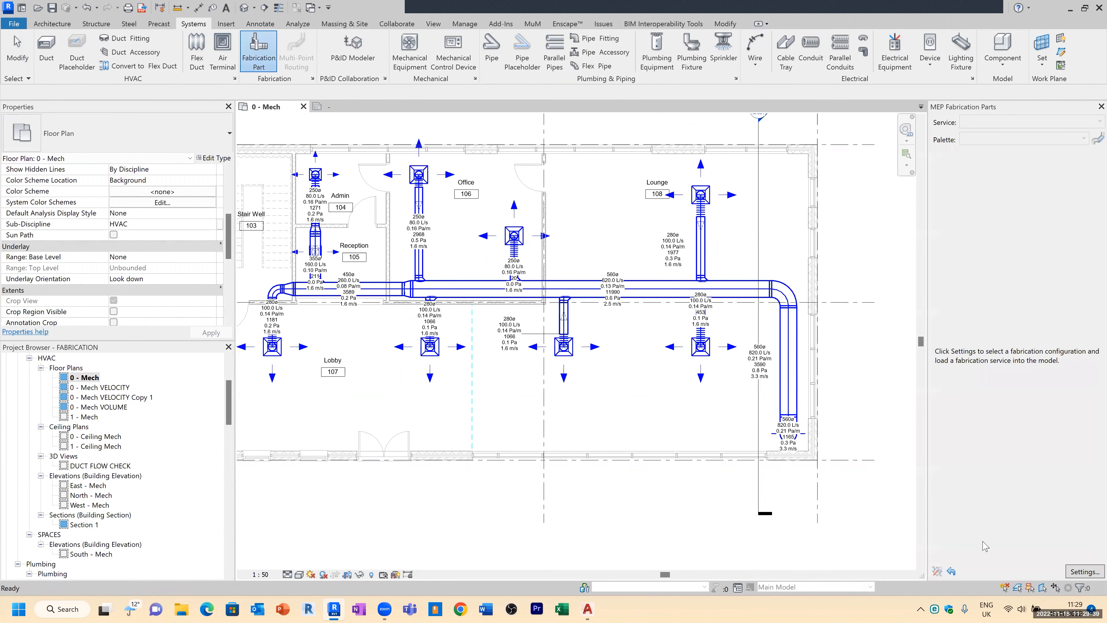
pyautogui.click(1083, 572)
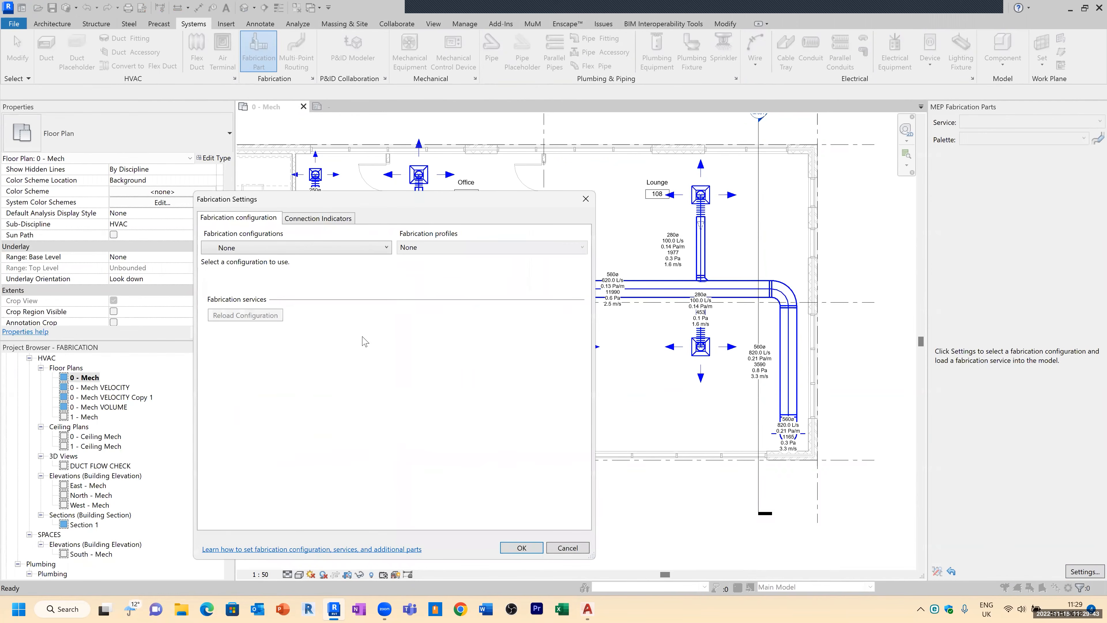
pyautogui.click(266, 249)
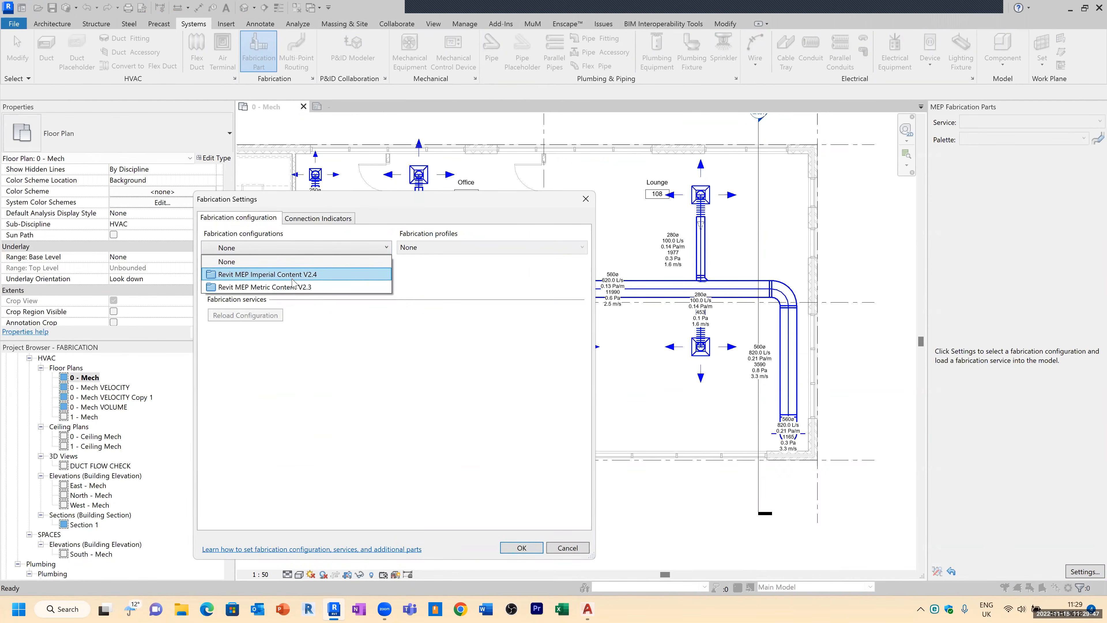
pyautogui.click(276, 291)
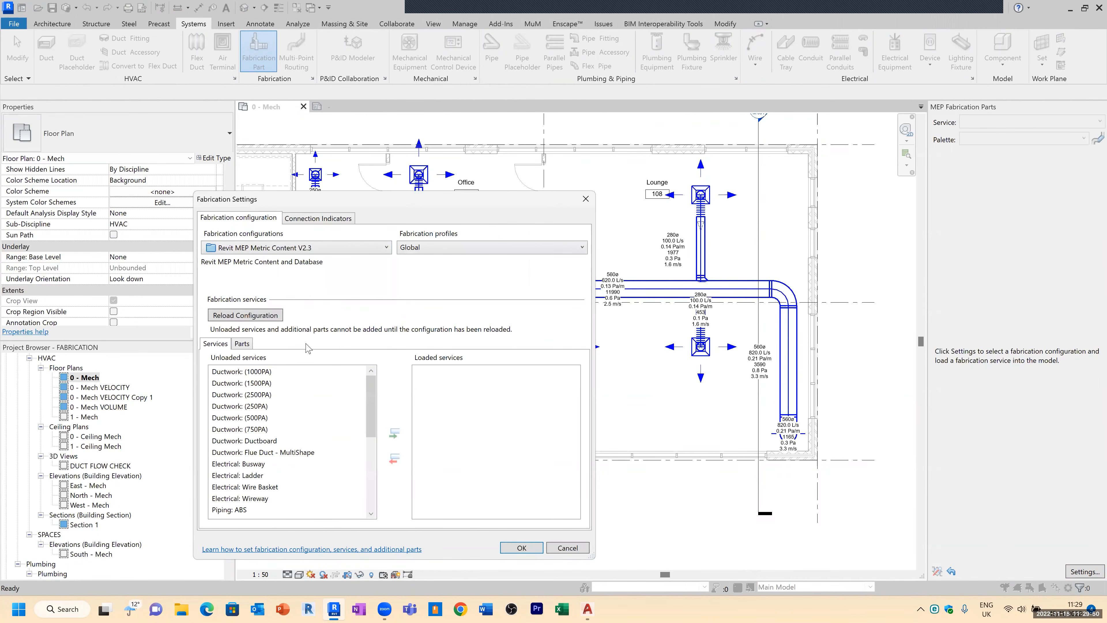
pyautogui.moveTo(369, 397)
pyautogui.mouseDown()
pyautogui.moveTo(366, 475)
pyautogui.moveTo(378, 398)
pyautogui.mouseUp()
pyautogui.click(278, 406)
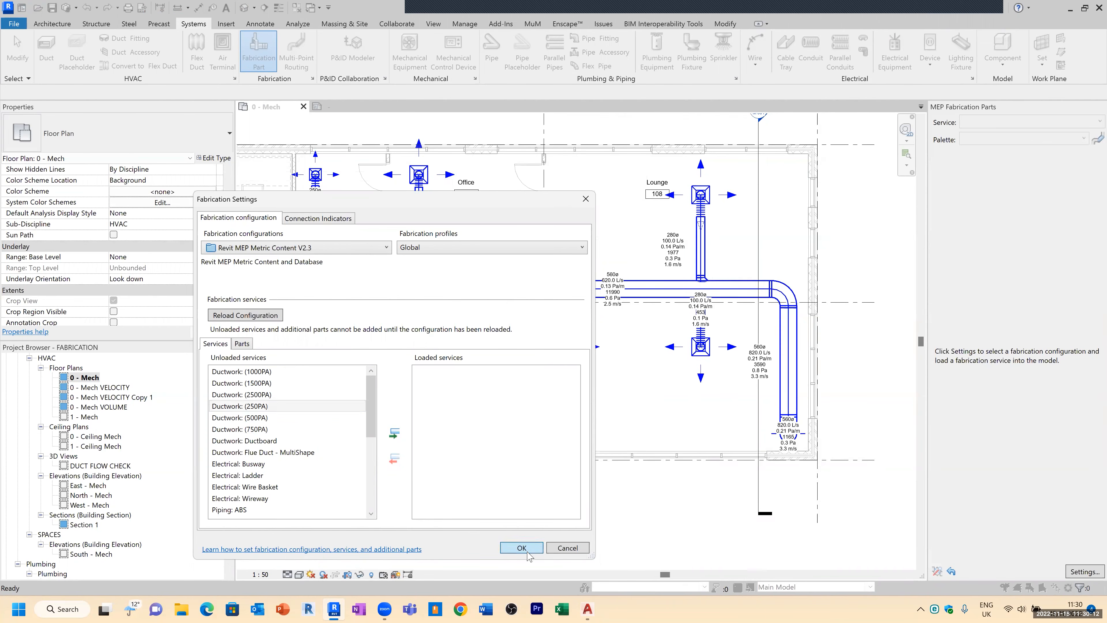
pyautogui.click(536, 546)
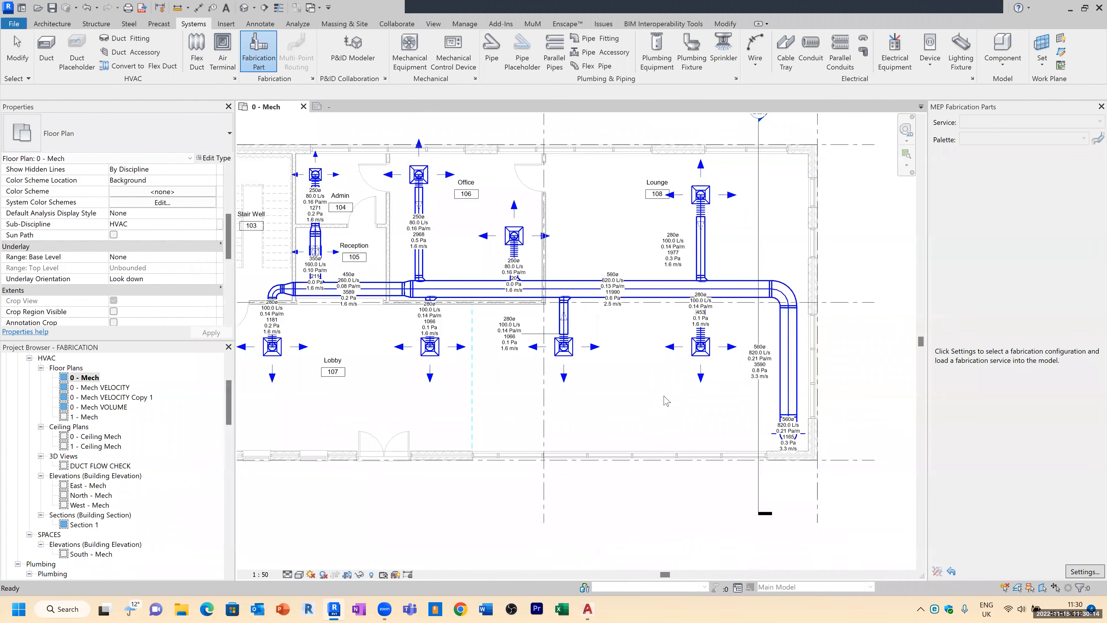
# Step: Reload the metric fabrication configuration and load the Ductwork (2500PA) service
pyautogui.click(1084, 573)
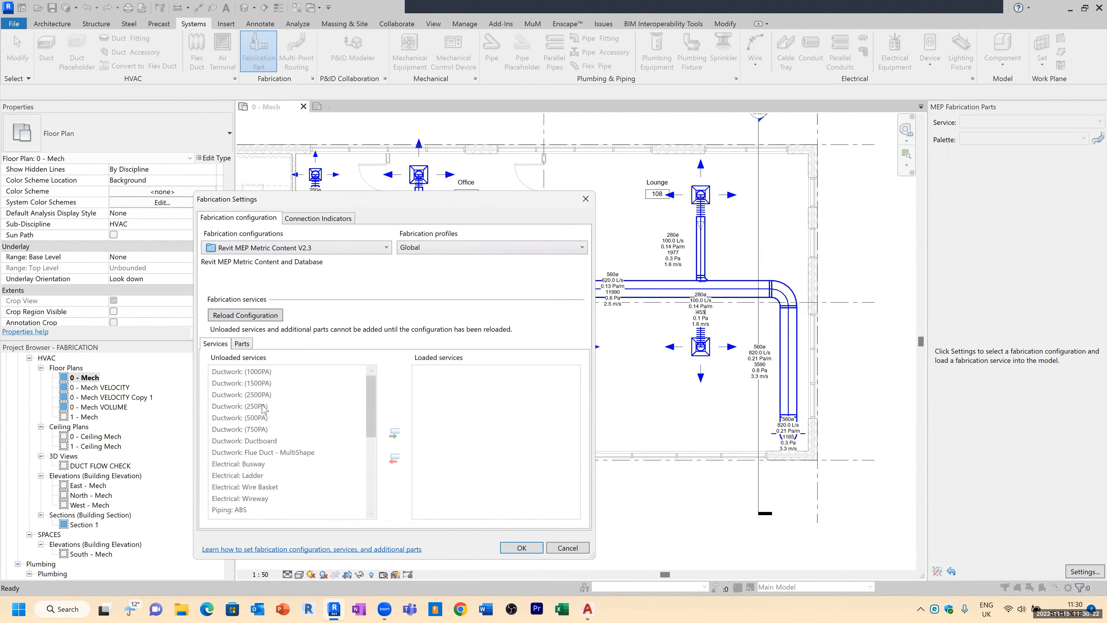
pyautogui.click(311, 219)
pyautogui.click(261, 219)
pyautogui.click(283, 248)
pyautogui.click(272, 287)
pyautogui.click(245, 316)
pyautogui.click(281, 395)
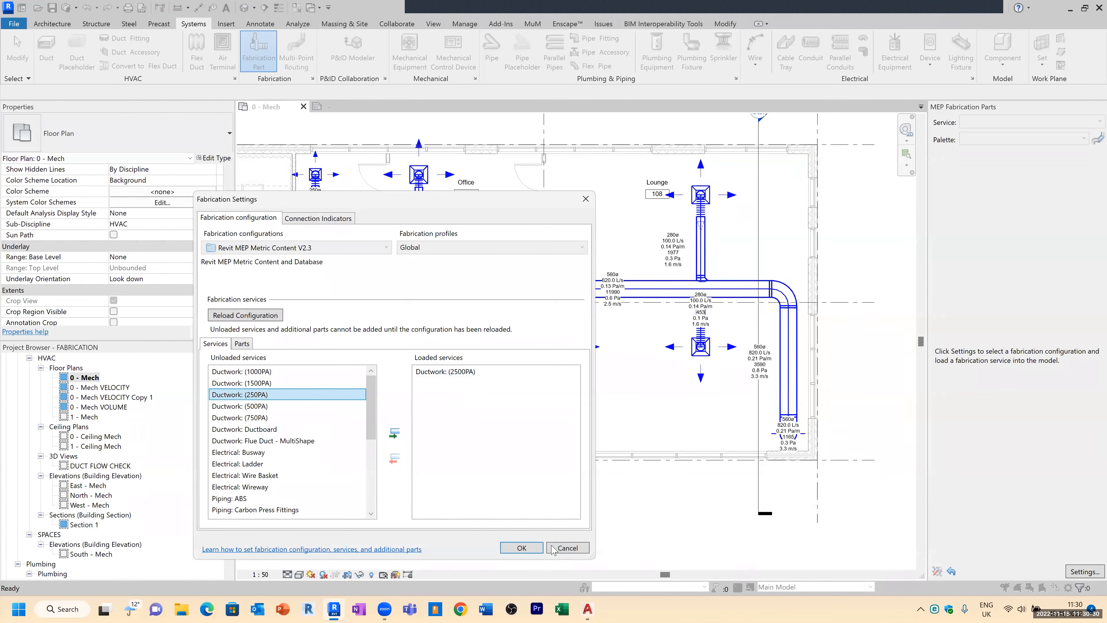
pyautogui.click(530, 550)
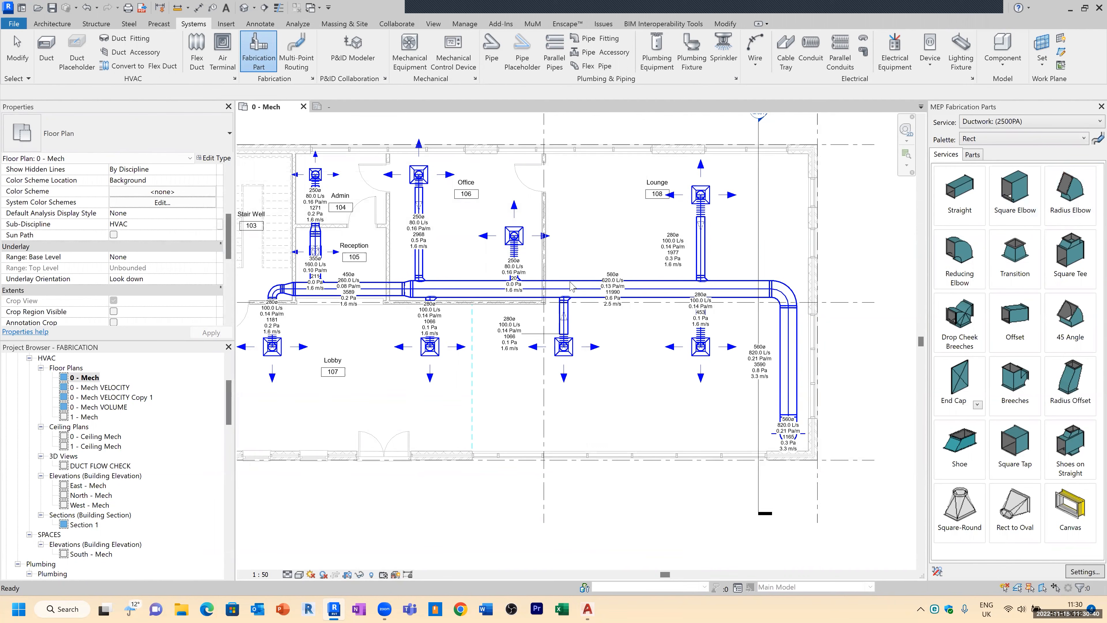
# Step: Select the whole duct network and convert it to fabrication parts with Design to Fabrication, disconnecting the connected families
pyautogui.press('Tab')
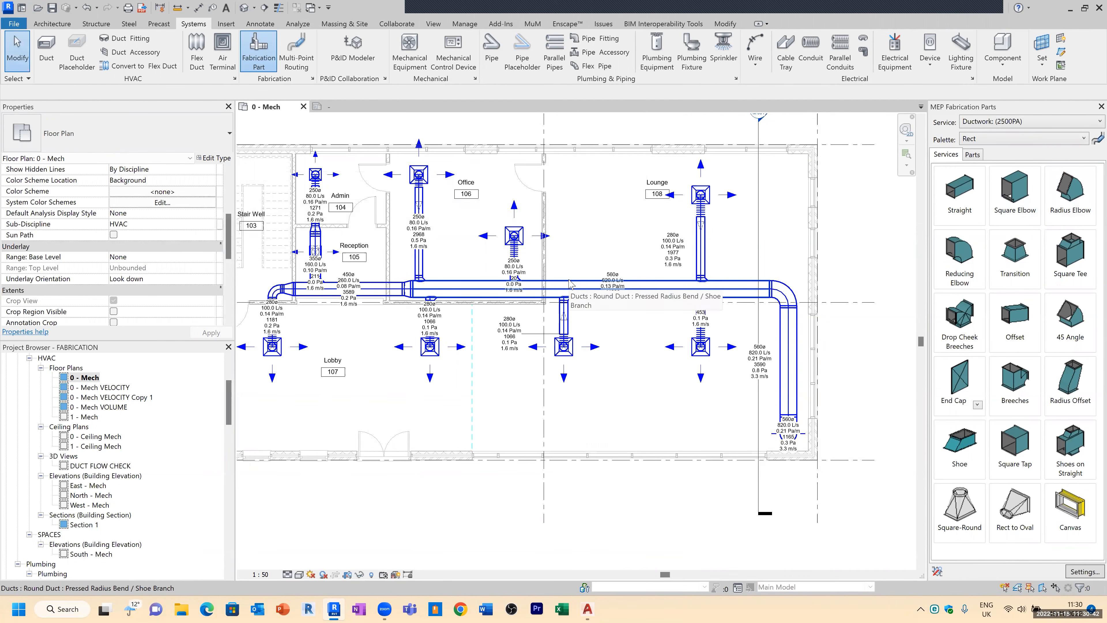
pyautogui.click(571, 285)
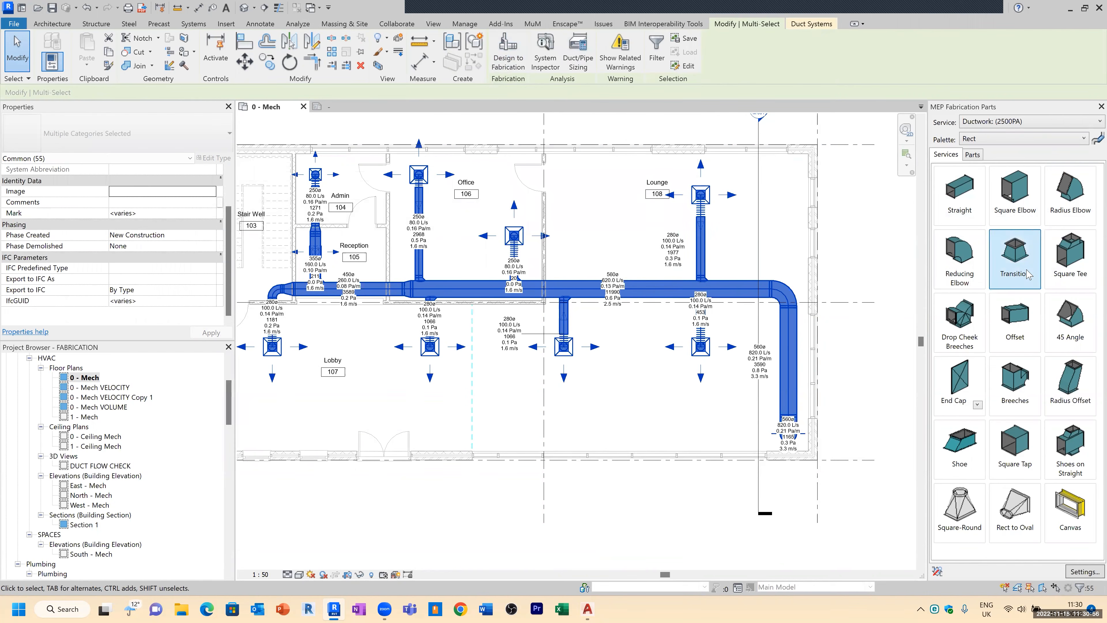
pyautogui.click(511, 59)
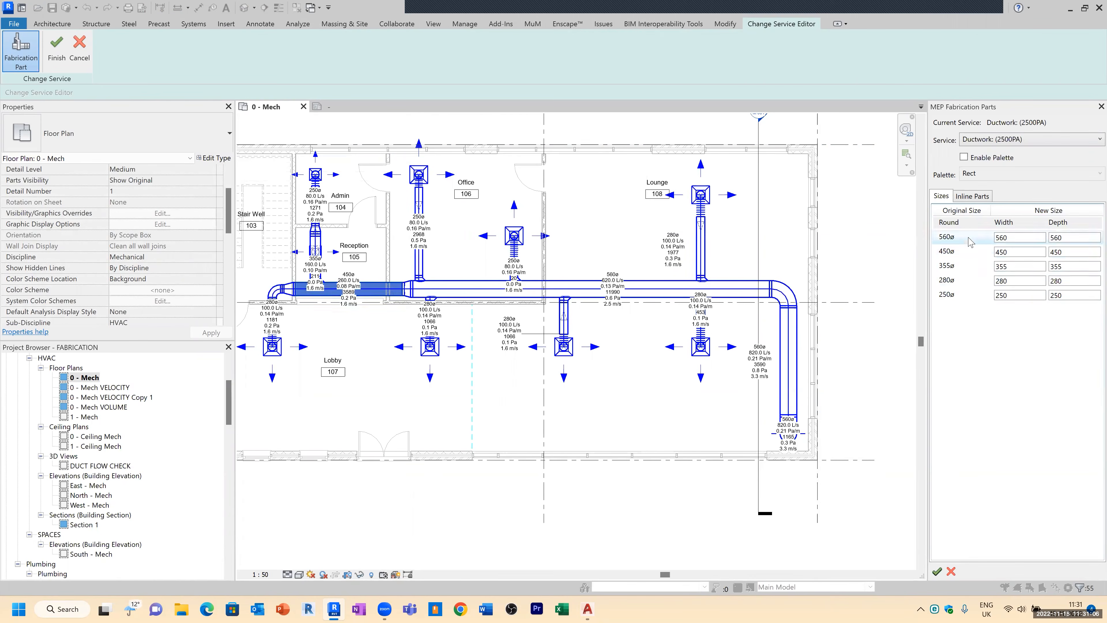
pyautogui.click(974, 195)
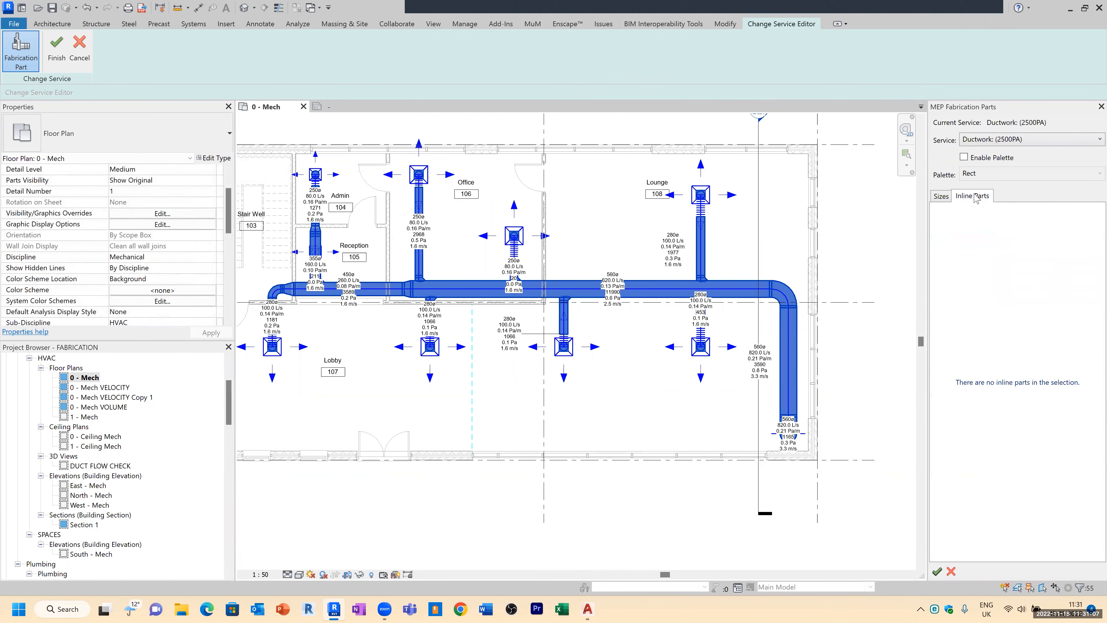
pyautogui.click(943, 197)
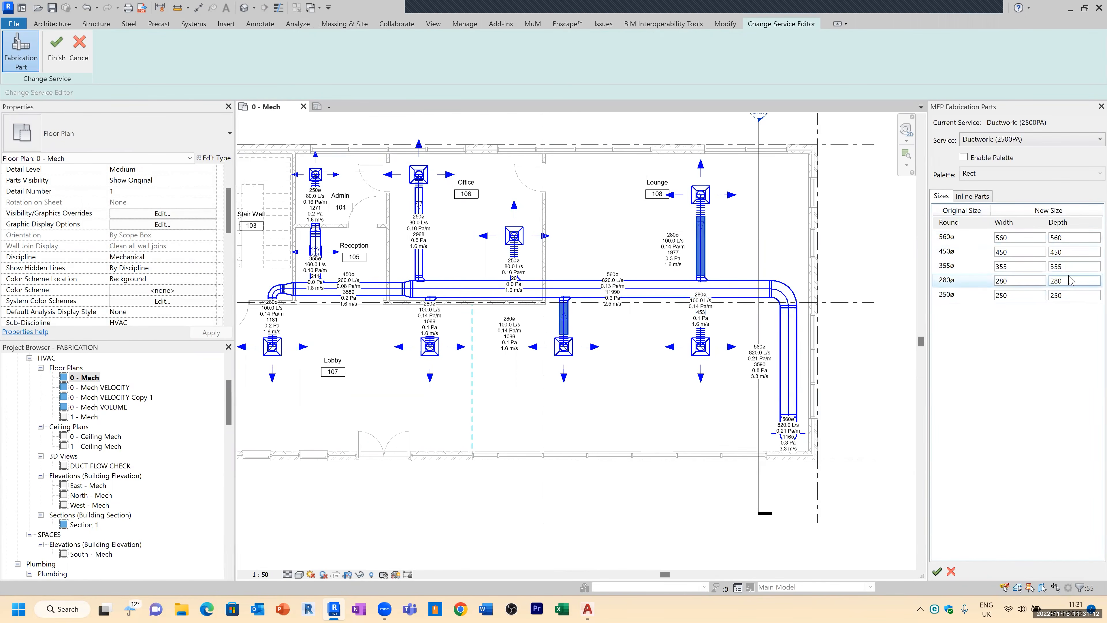
pyautogui.click(57, 51)
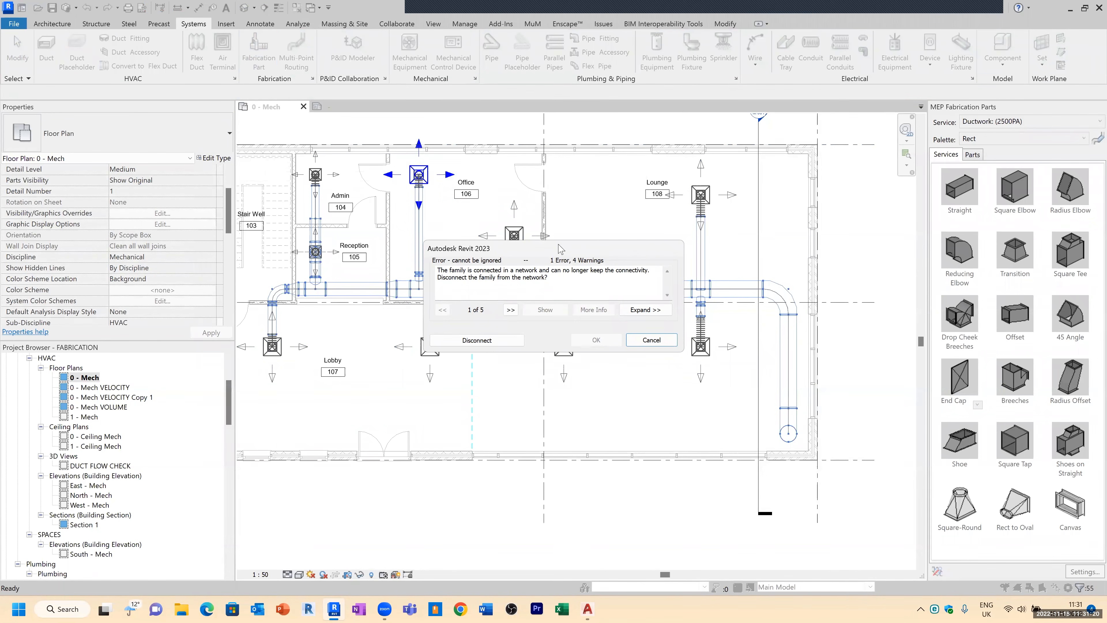
pyautogui.moveTo(561, 249); pyautogui.dragTo(490, 379)
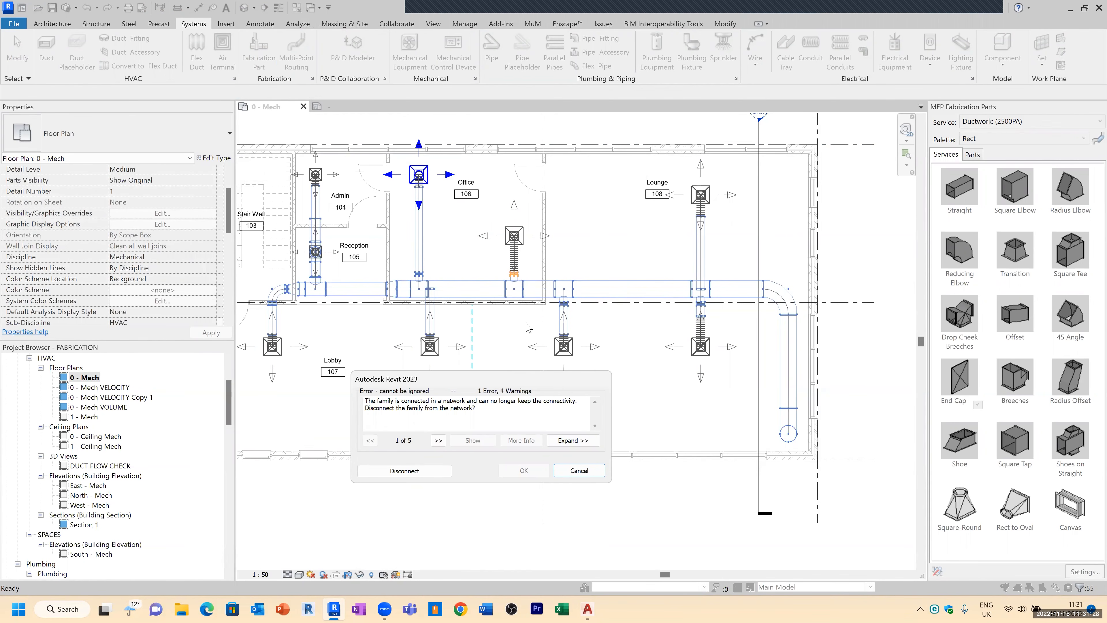
pyautogui.click(428, 470)
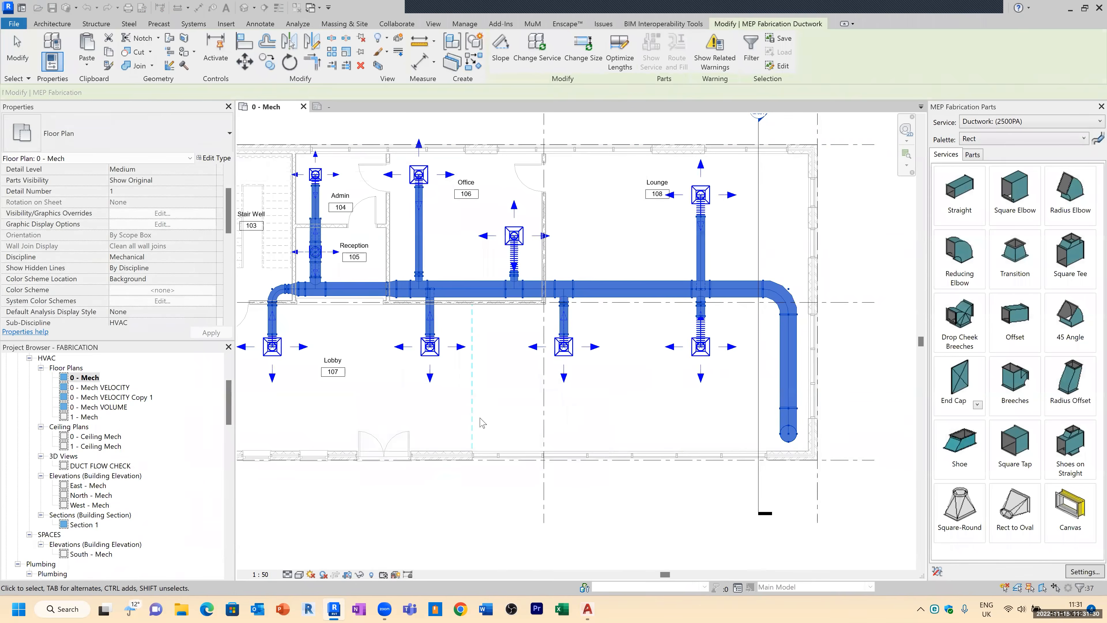
# Step: Try to stretch a flex duct end back onto the fabrication main duct, then undo the change
pyautogui.click(652, 415)
pyautogui.scroll(5, 523, 262)
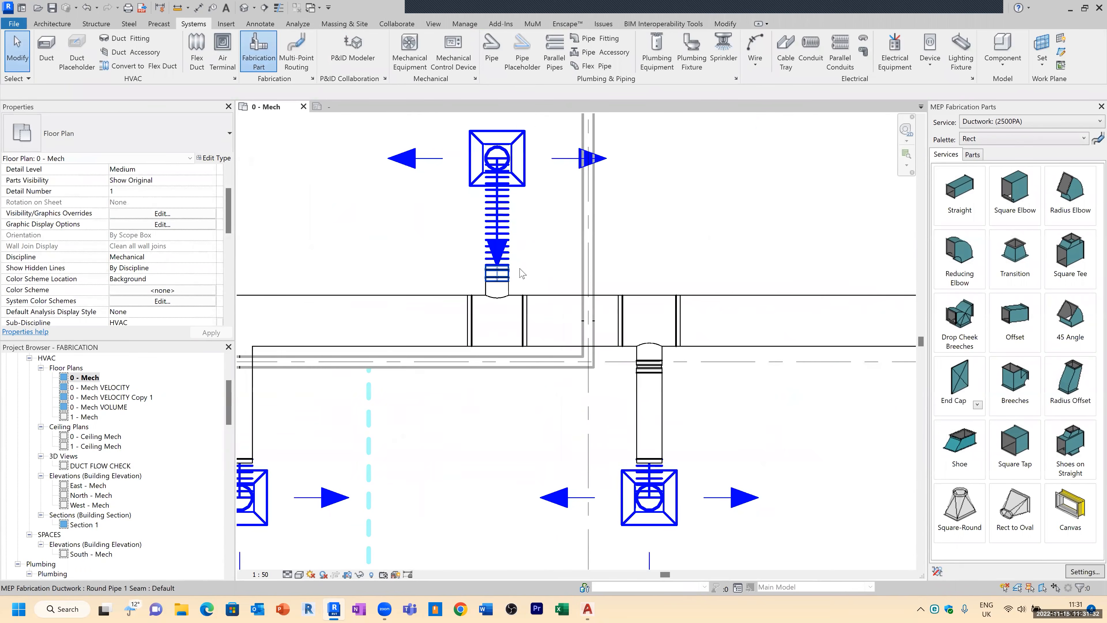
pyautogui.scroll(1, 521, 261)
pyautogui.click(509, 216)
pyautogui.moveTo(501, 278); pyautogui.dragTo(504, 245)
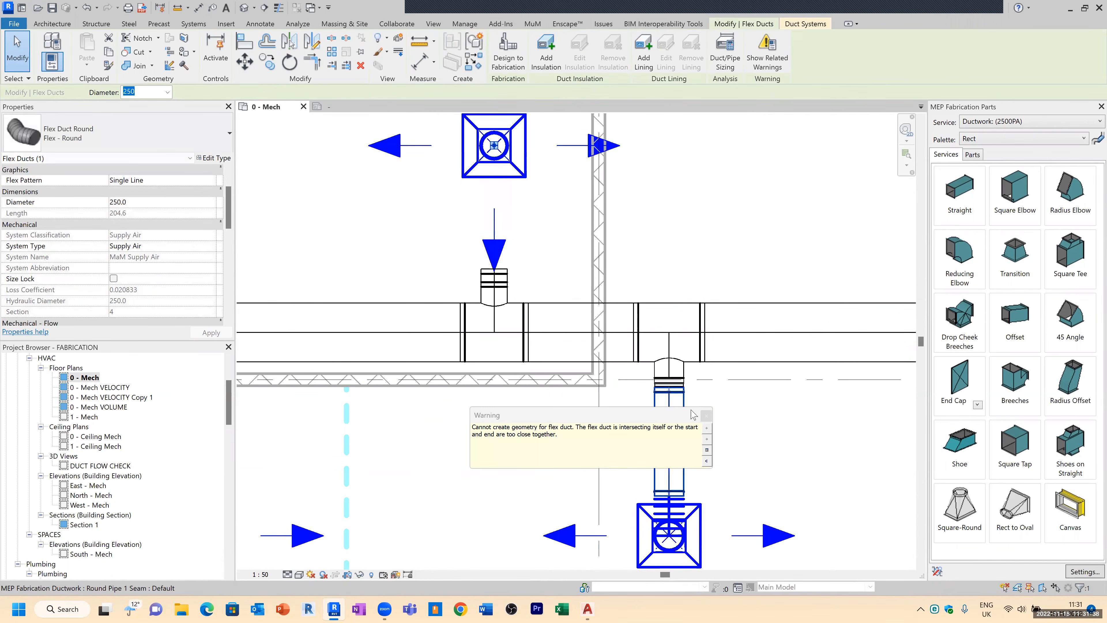
pyautogui.click(706, 416)
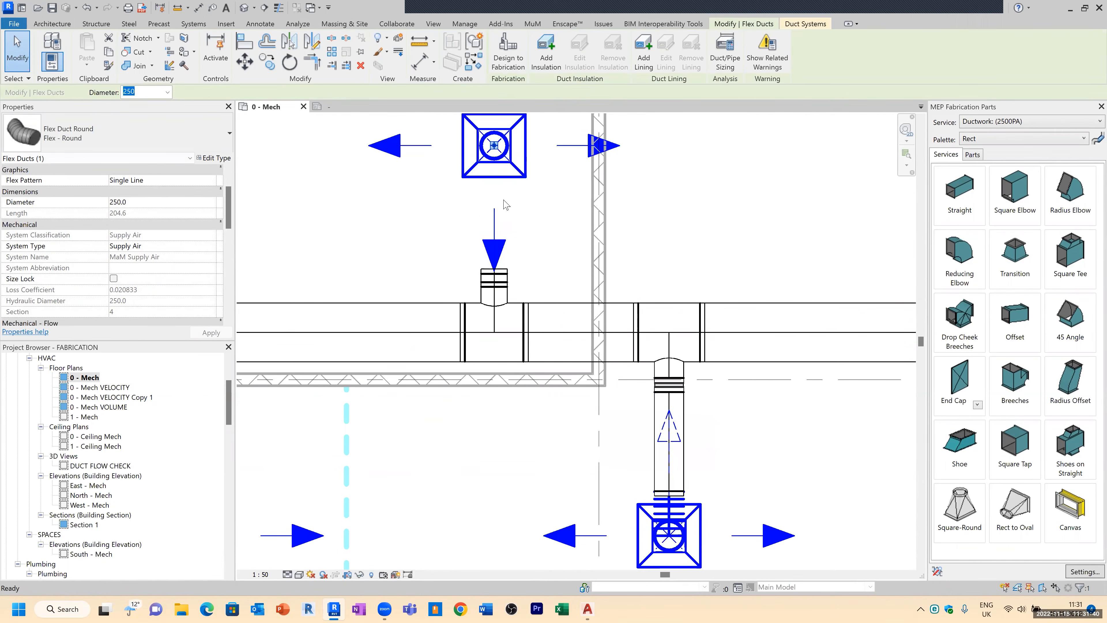
pyautogui.hotkey('ctrl', 'z')
# Step: Examine the flex duct connections along the converted fabrication main duct in the plan
pyautogui.moveTo(495, 287)
pyautogui.mouseDown()
pyautogui.moveTo(539, 272)
pyautogui.moveTo(497, 270)
pyautogui.mouseUp()
pyautogui.click(531, 263)
pyautogui.scroll(-3, 480, 328)
pyautogui.scroll(-3, 552, 356)
pyautogui.scroll(6, 686, 404)
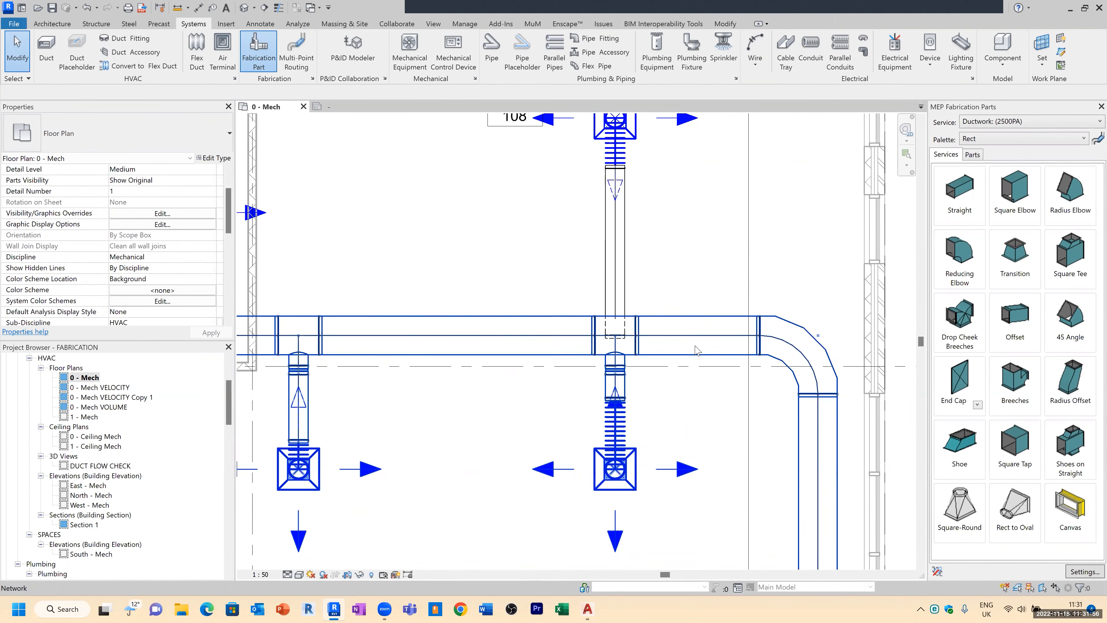
pyautogui.scroll(-3, 596, 279)
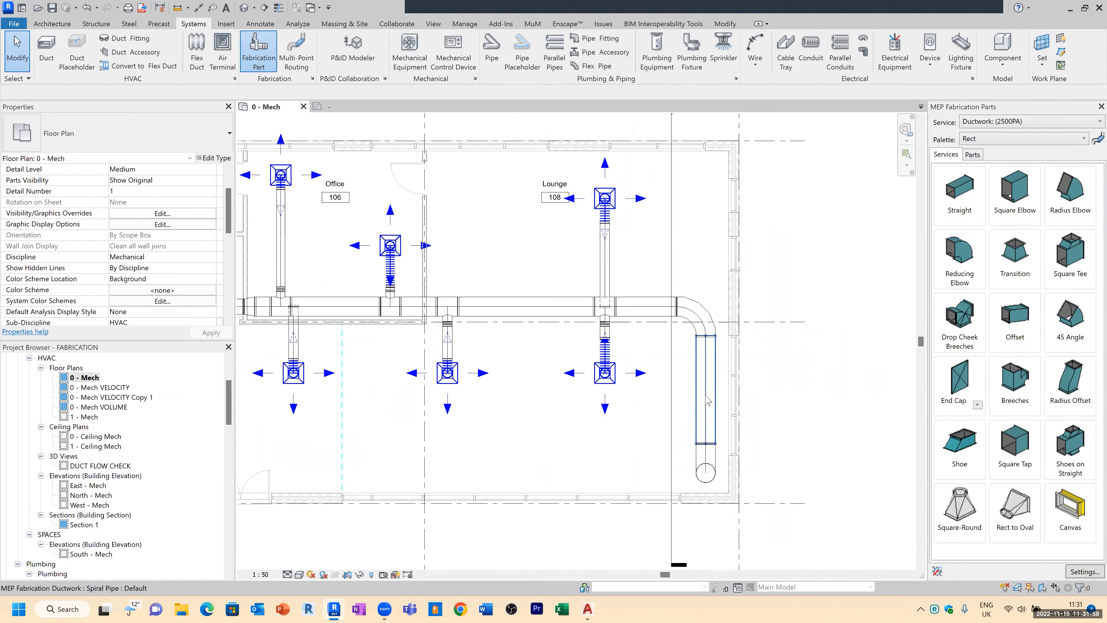
pyautogui.moveTo(436, 268); pyautogui.dragTo(455, 264, button='middle')
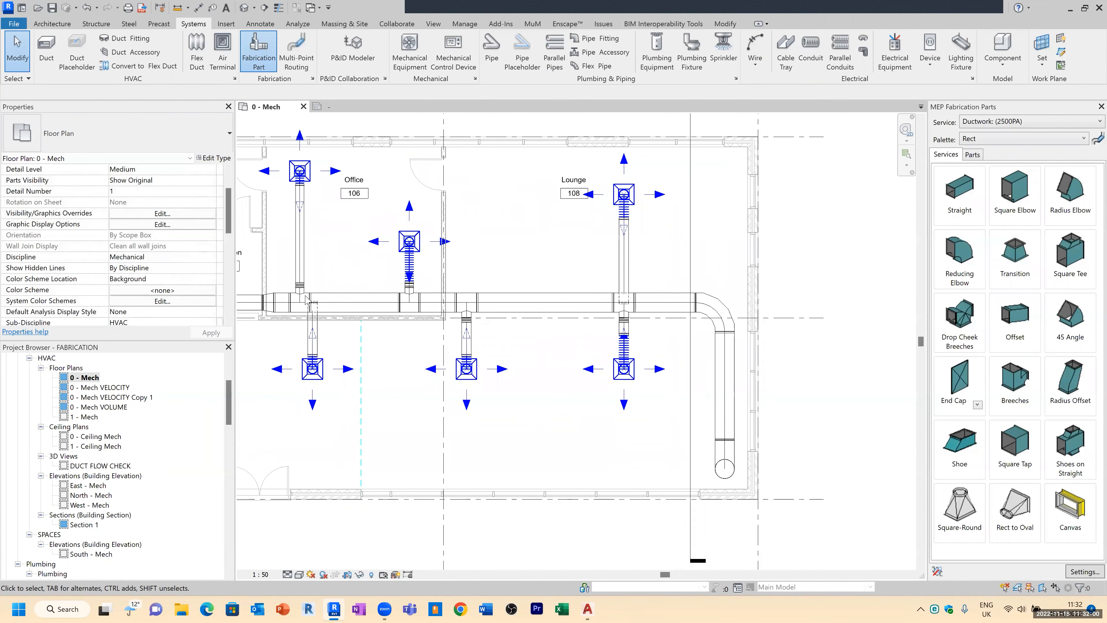
# Step: Open the DUCT FLOW CHECK 3D view
pyautogui.scroll(-3, 225, 417)
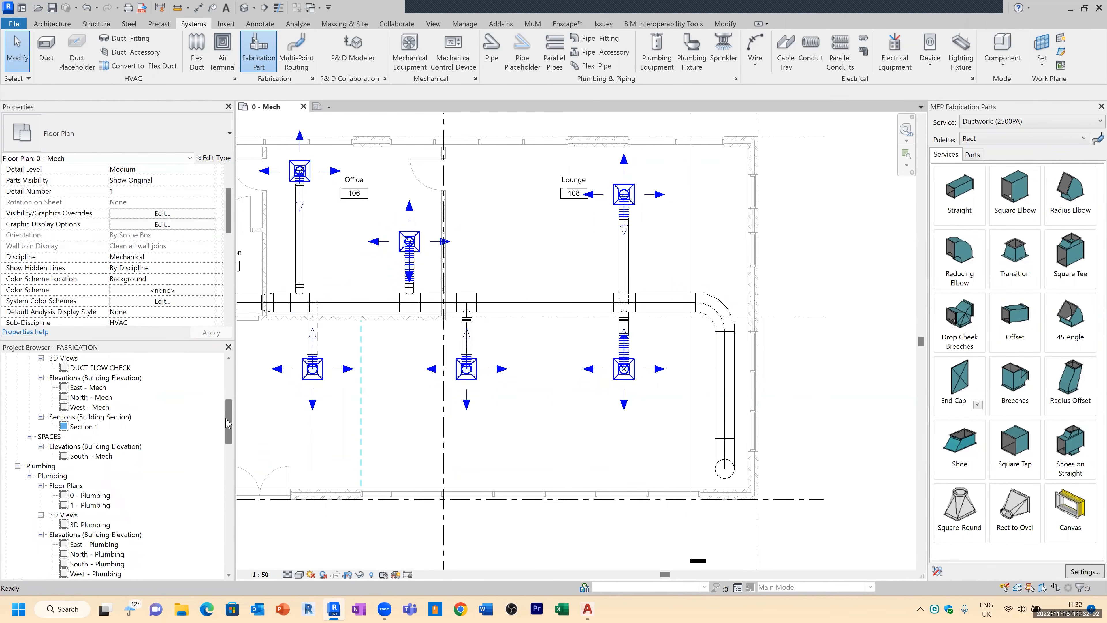
pyautogui.moveTo(226, 423); pyautogui.dragTo(225, 427)
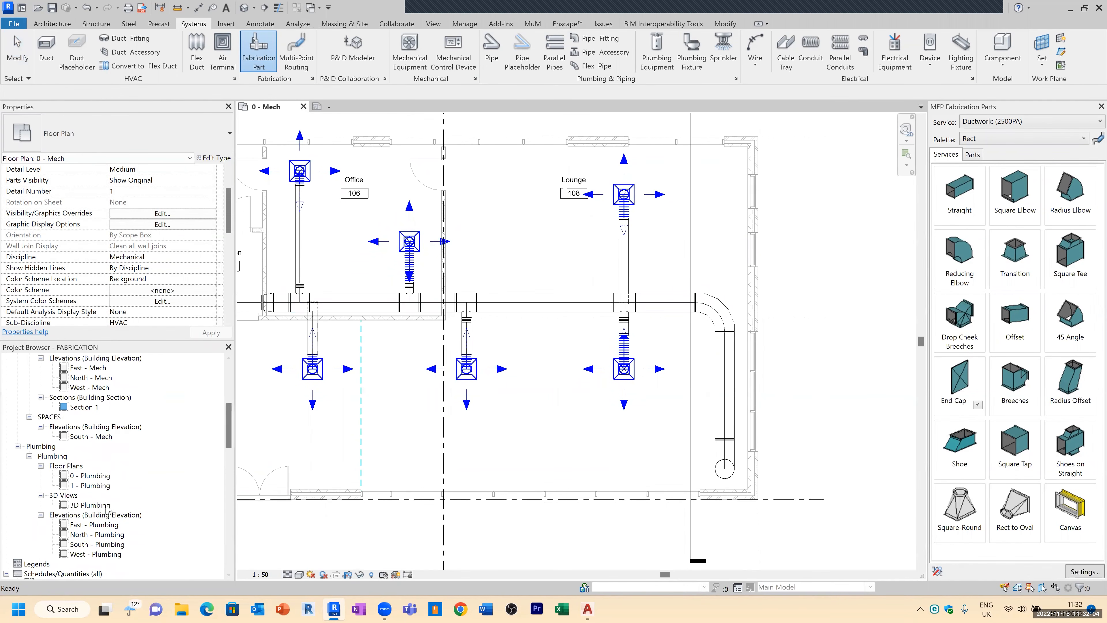
pyautogui.scroll(1, 123, 455)
pyautogui.scroll(2, 120, 454)
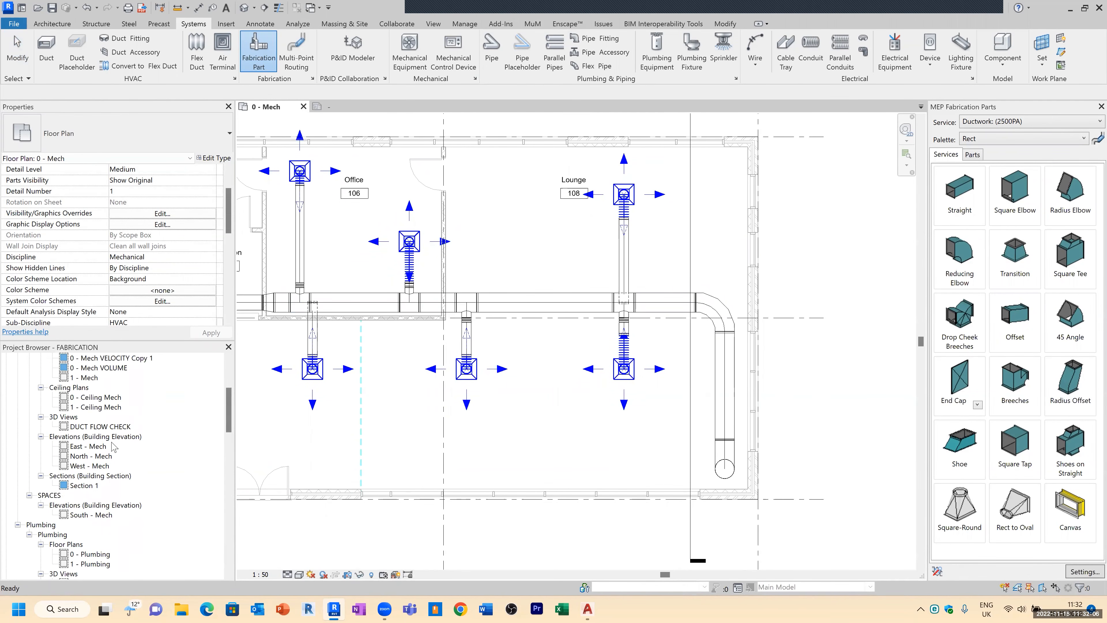
pyautogui.doubleClick(101, 427)
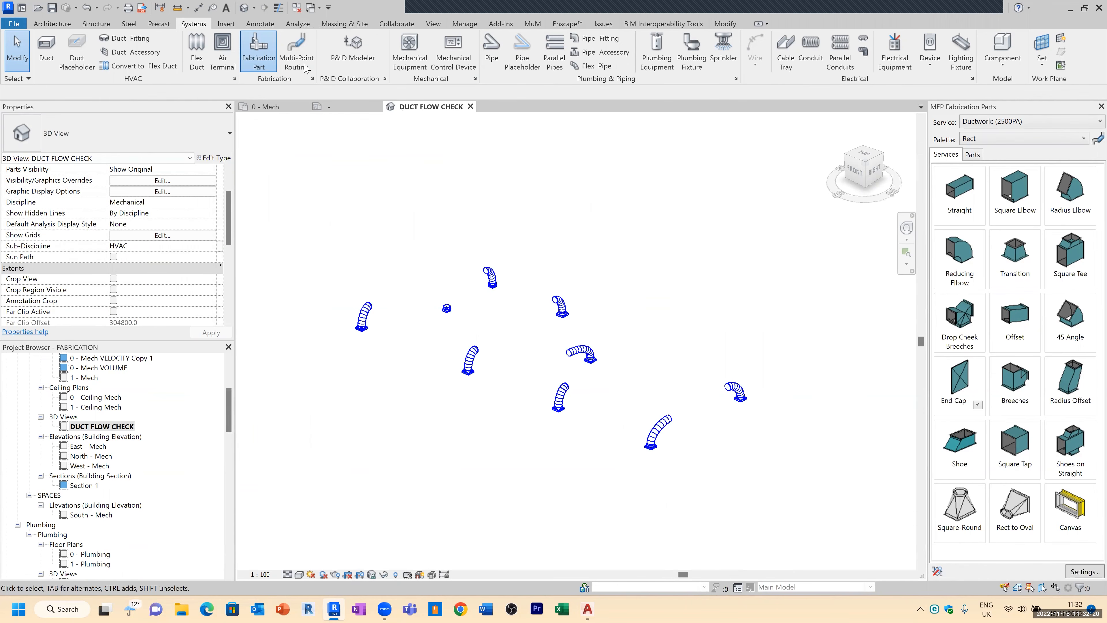
# Step: Turn on the MEP Fabrication Ductwork category in the 3D view's visibility/graphics overrides
pyautogui.press('v')
pyautogui.press('g')
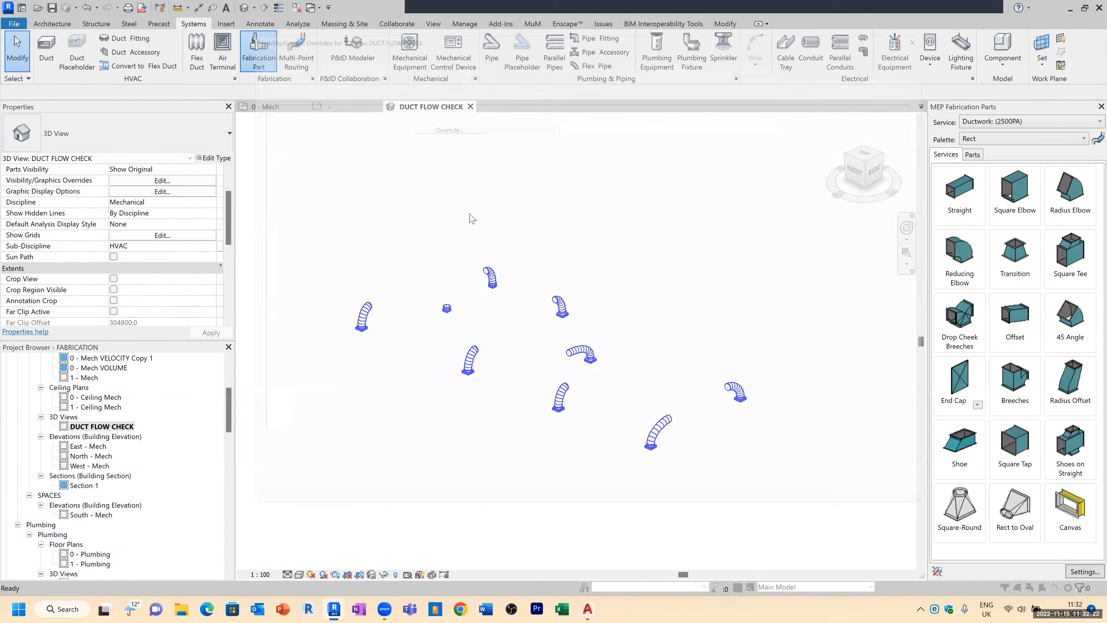
pyautogui.scroll(-6, 328, 361)
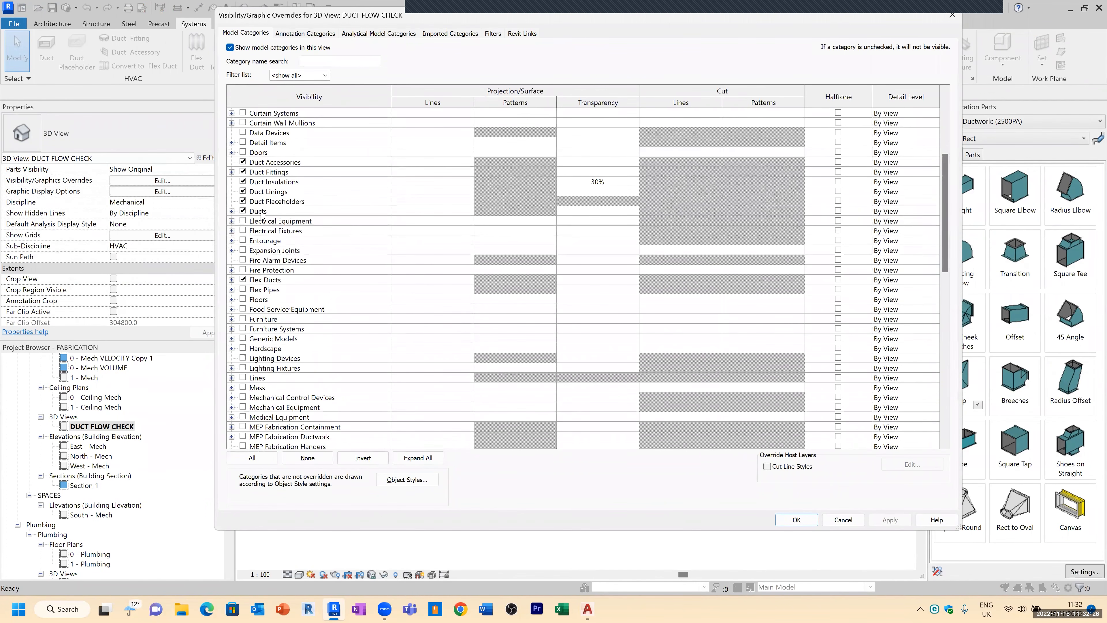
pyautogui.click(260, 212)
pyautogui.scroll(-2, 327, 406)
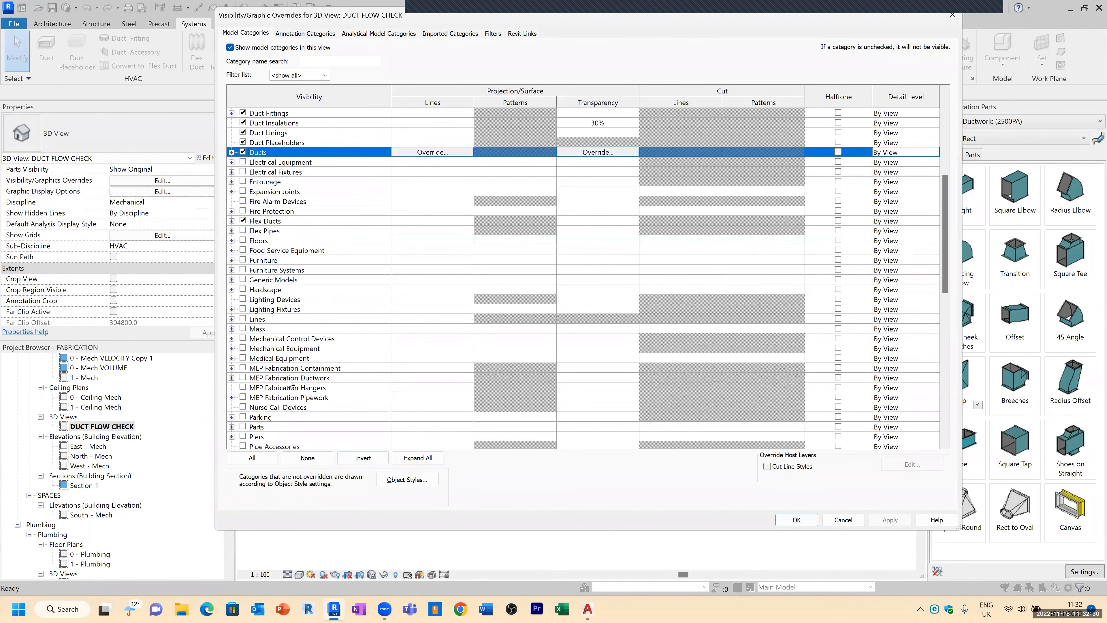
pyautogui.click(242, 378)
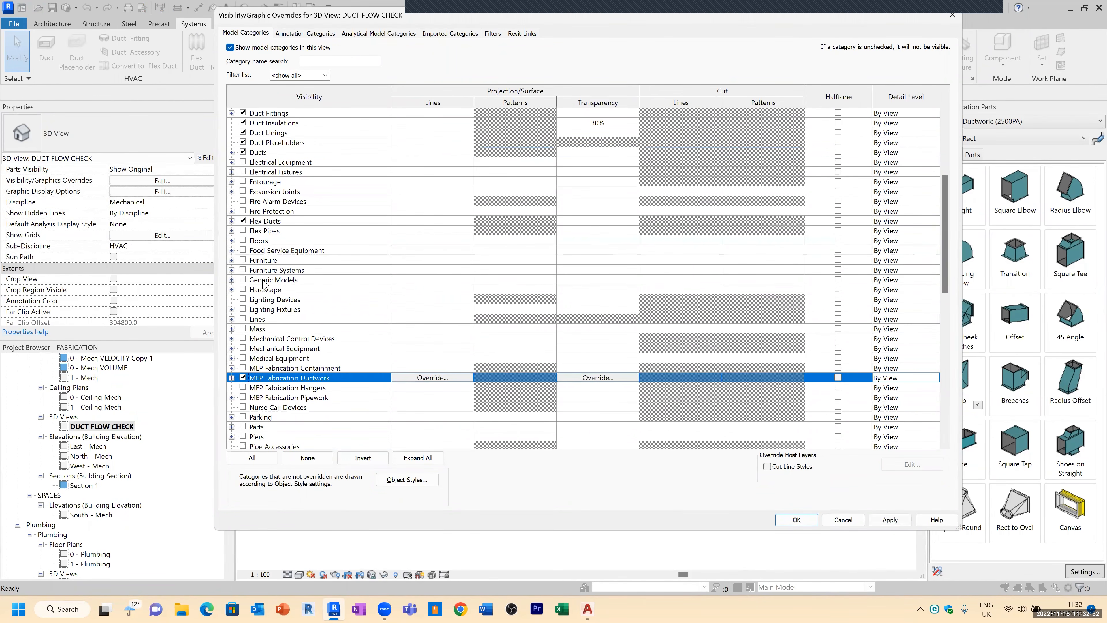
pyautogui.click(787, 522)
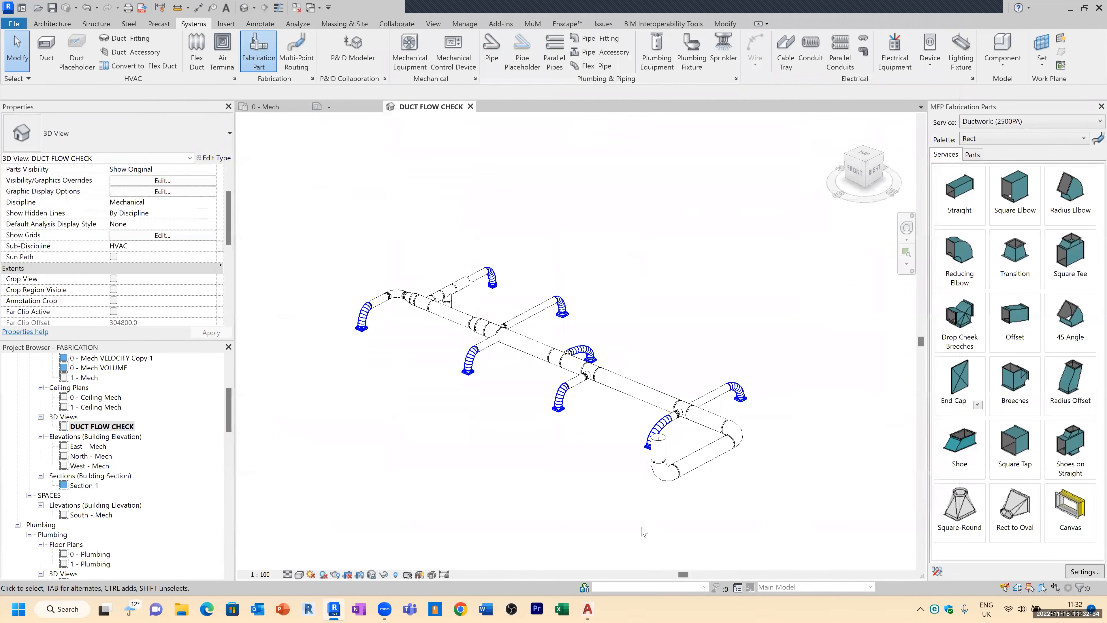
# Step: Select a spiral pipe segment in the 3D view and review its fabrication properties
pyautogui.keyDown('shift'); pyautogui.moveTo(714, 453); pyautogui.dragTo(611, 462, button='middle'); pyautogui.keyUp('shift')
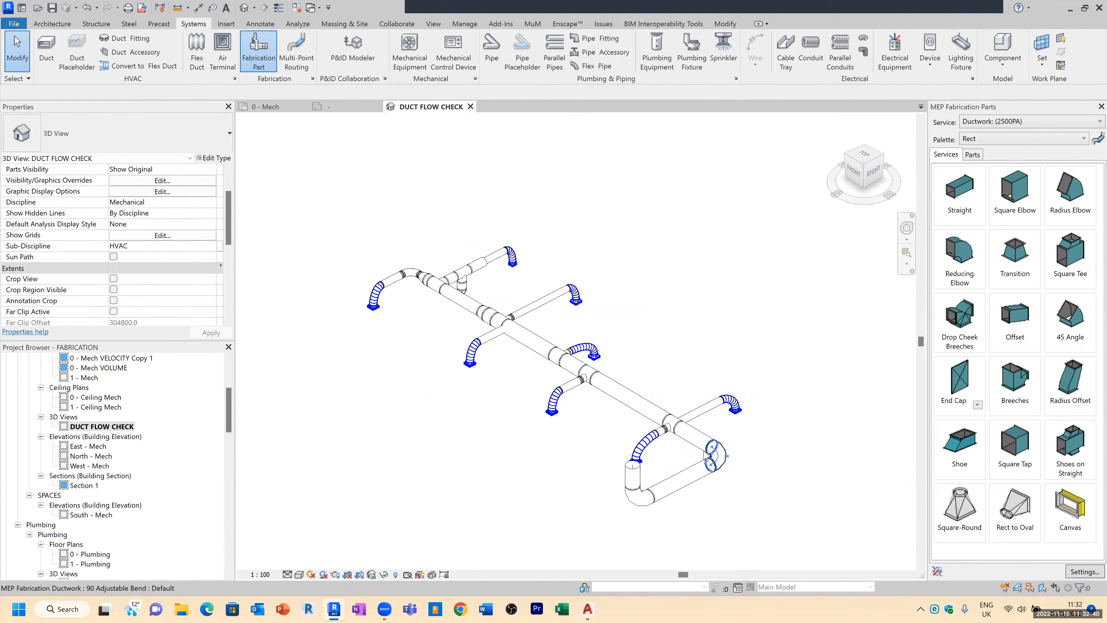
pyautogui.click(632, 399)
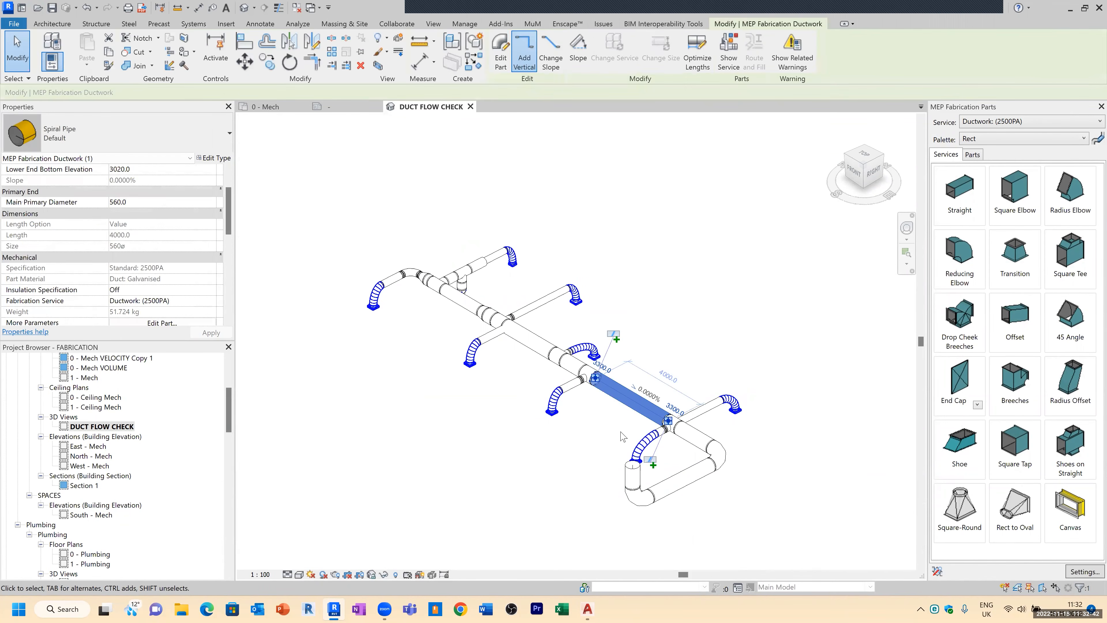
pyautogui.moveTo(229, 219)
pyautogui.mouseDown()
pyautogui.moveTo(227, 267)
pyautogui.moveTo(227, 233)
pyautogui.mouseUp()
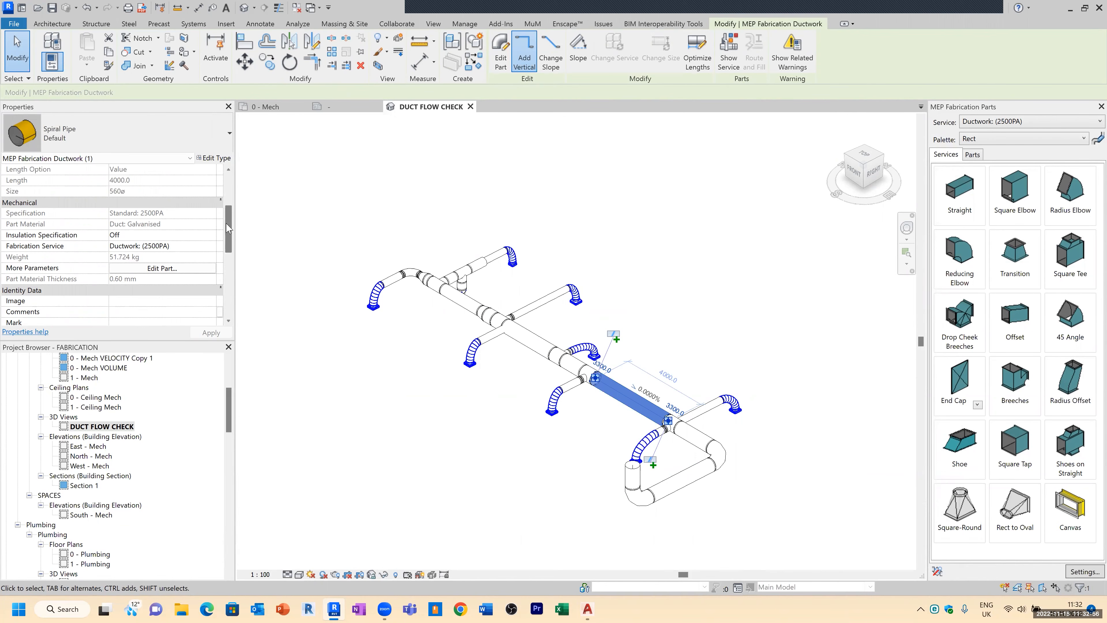
pyautogui.moveTo(228, 224); pyautogui.dragTo(227, 297)
pyautogui.click(230, 241)
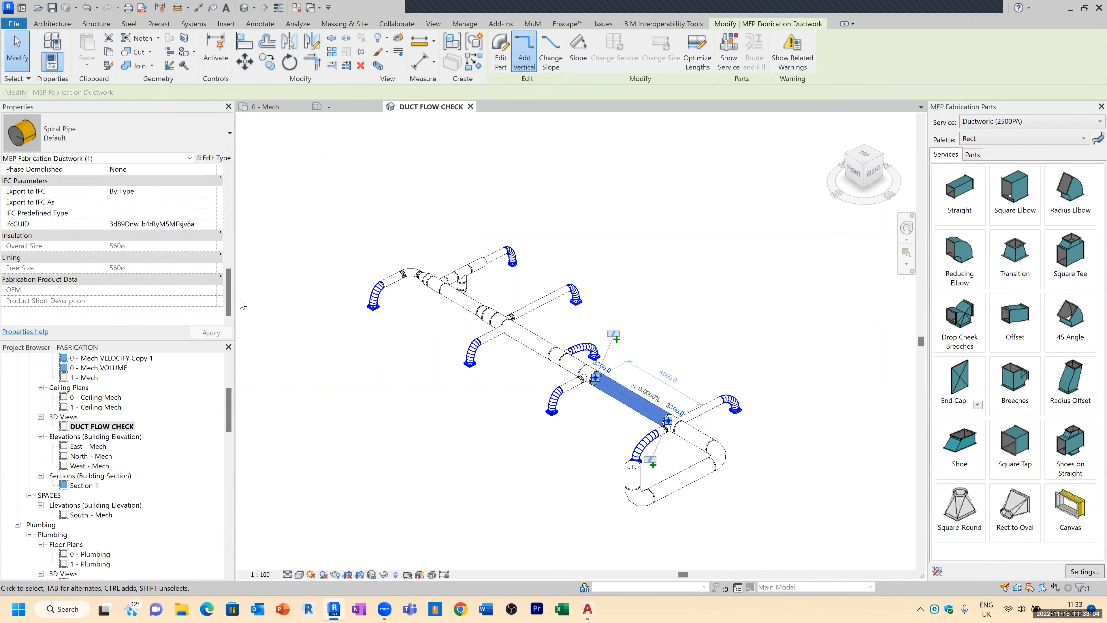
pyautogui.press('Escape')
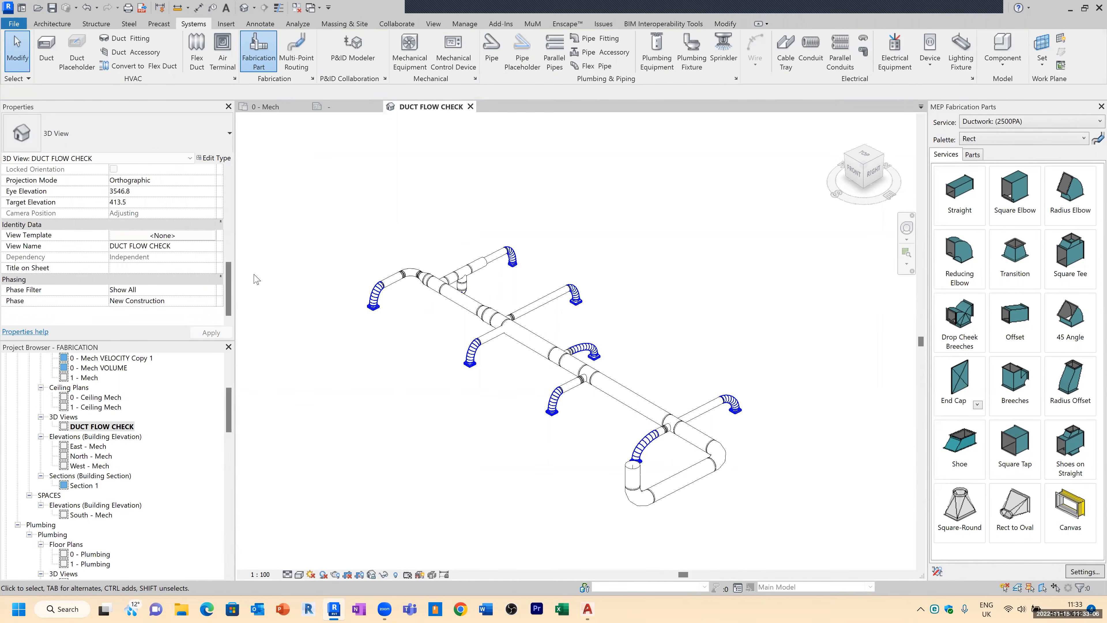
# Step: Select all ductwork in the 3D view and filter the selection to MEP Fabrication Ductwork only
pyautogui.keyDown('shift'); pyautogui.moveTo(606, 339); pyautogui.dragTo(762, 476, button='middle'); pyautogui.keyUp('shift')
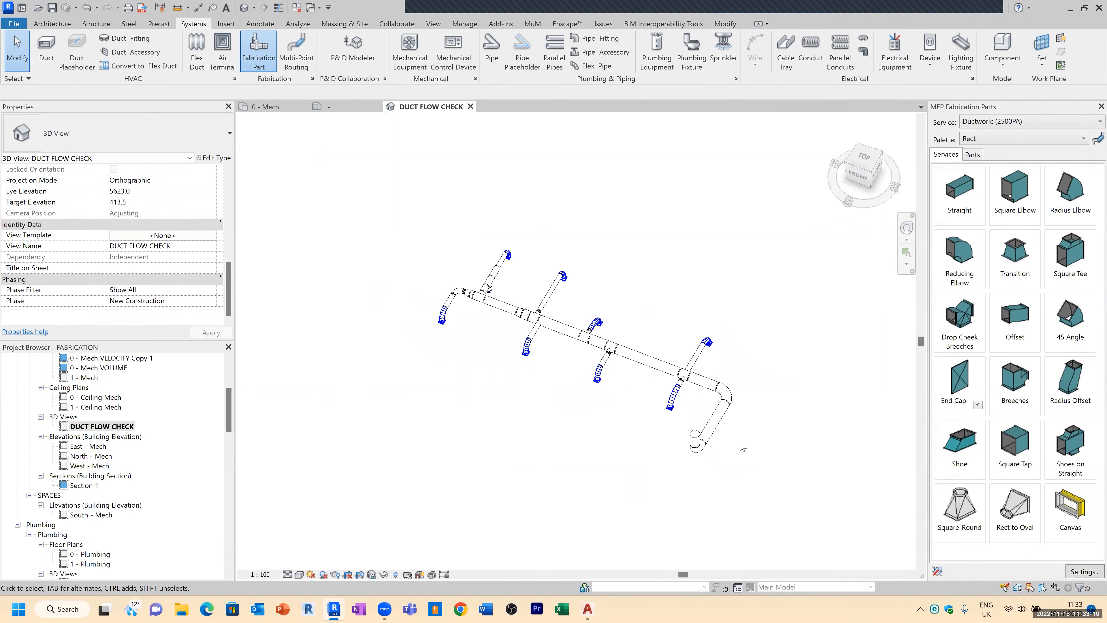
pyautogui.moveTo(336, 508); pyautogui.dragTo(726, 226)
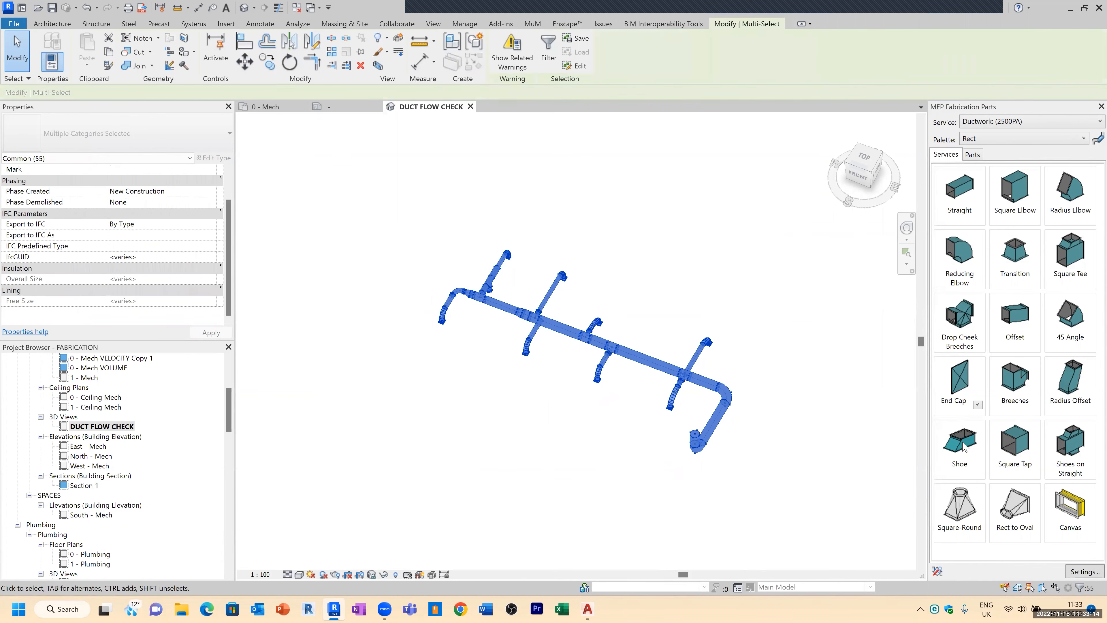
pyautogui.click(1078, 587)
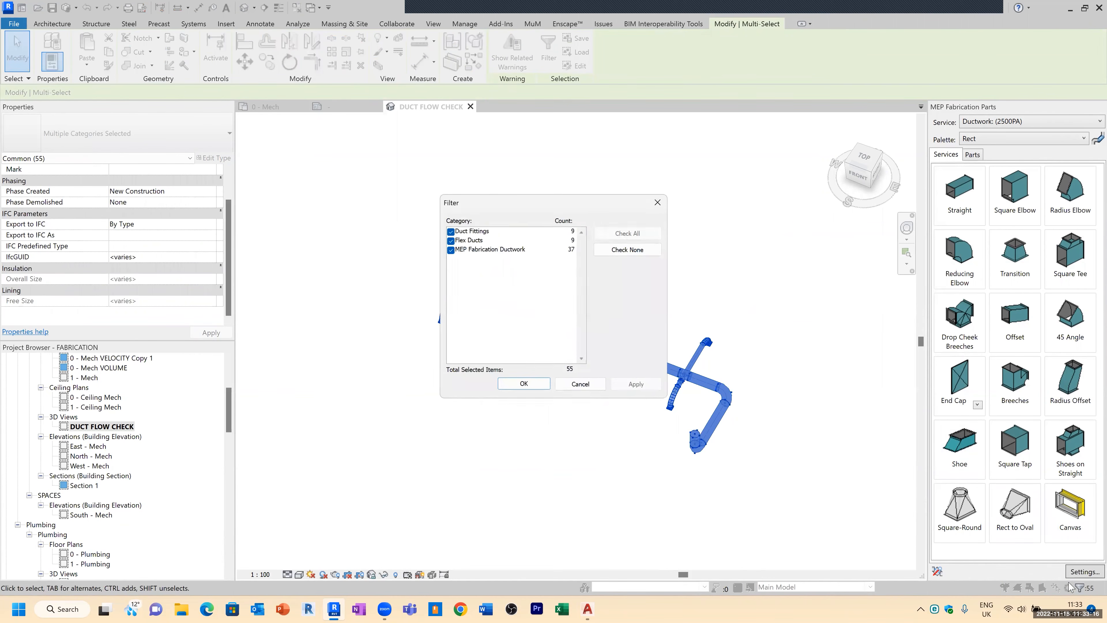
pyautogui.click(450, 231)
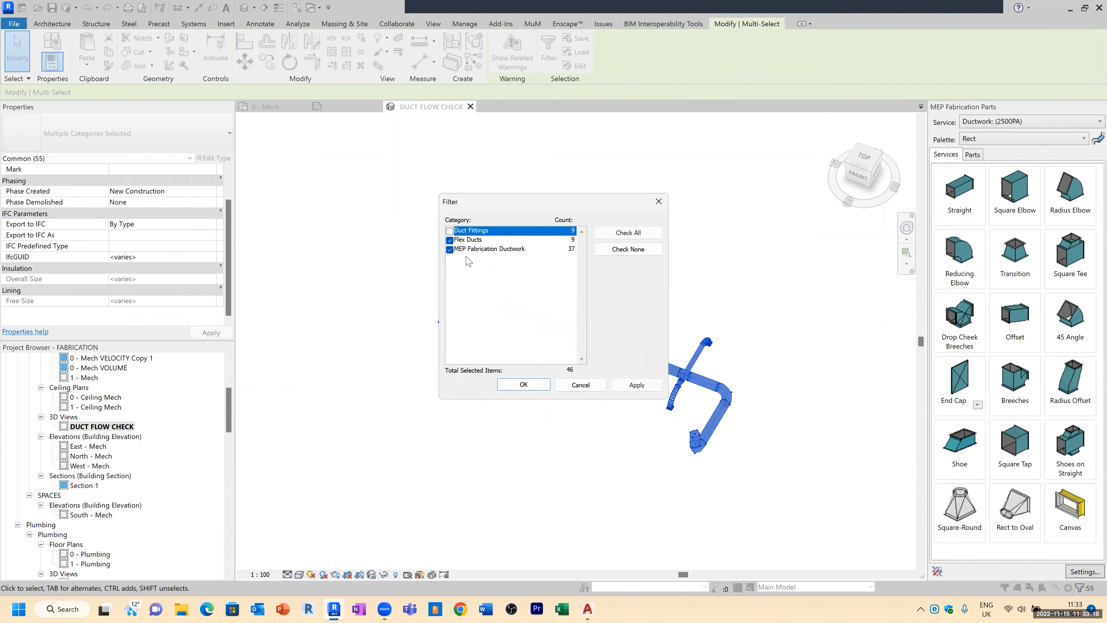
pyautogui.click(456, 241)
pyautogui.click(450, 240)
pyautogui.click(523, 385)
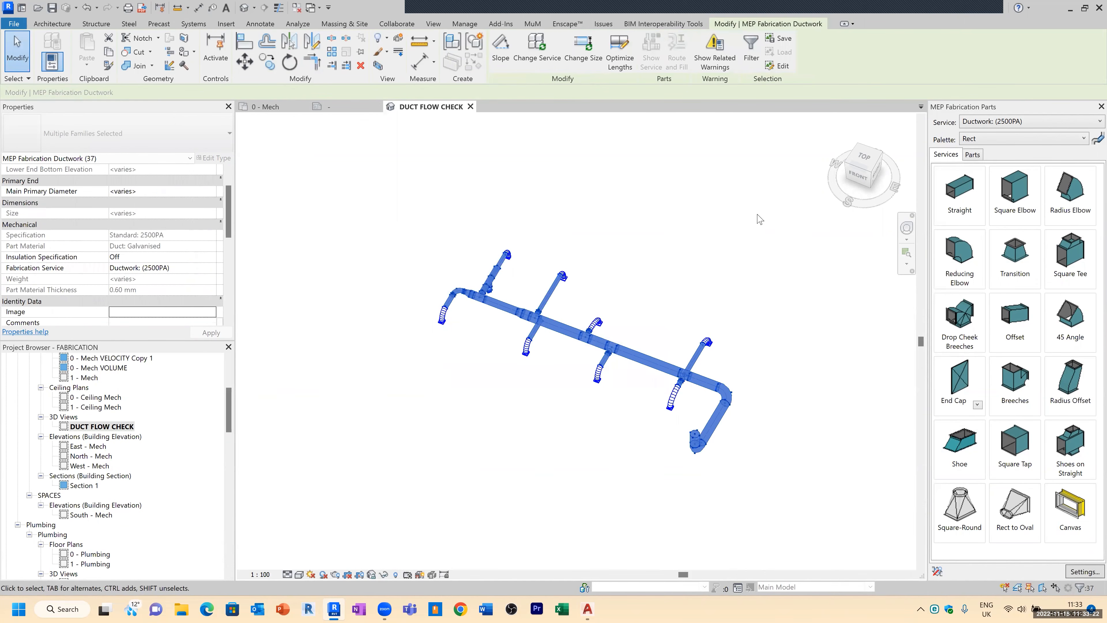
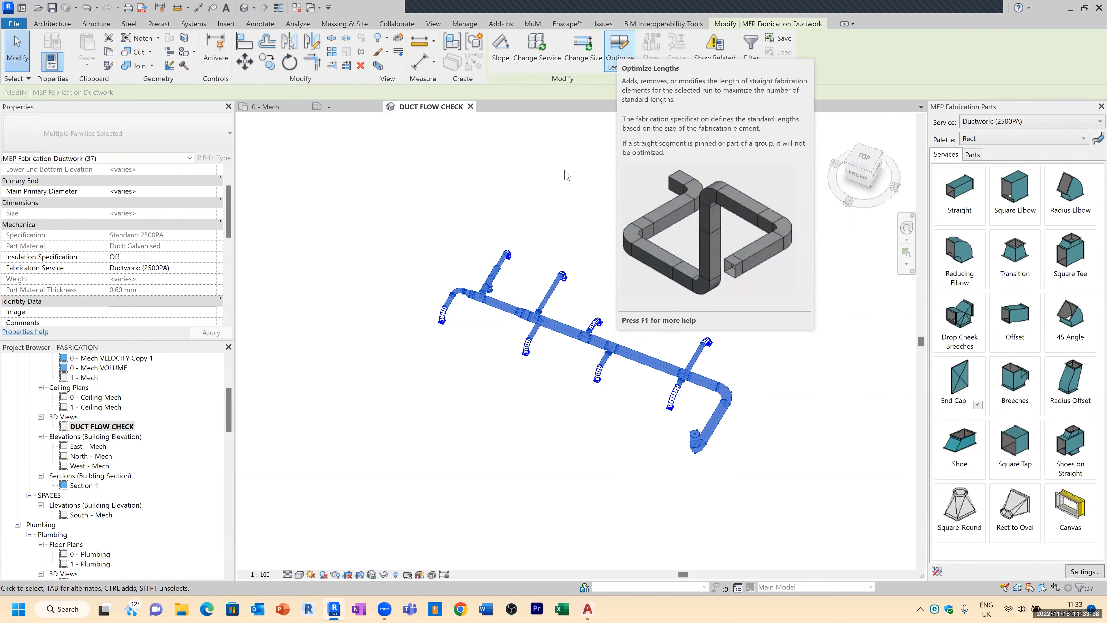
# Step: Run Optimize Lengths on the selected fabrication ductwork run
pyautogui.click(619, 45)
pyautogui.scroll(6, 674, 371)
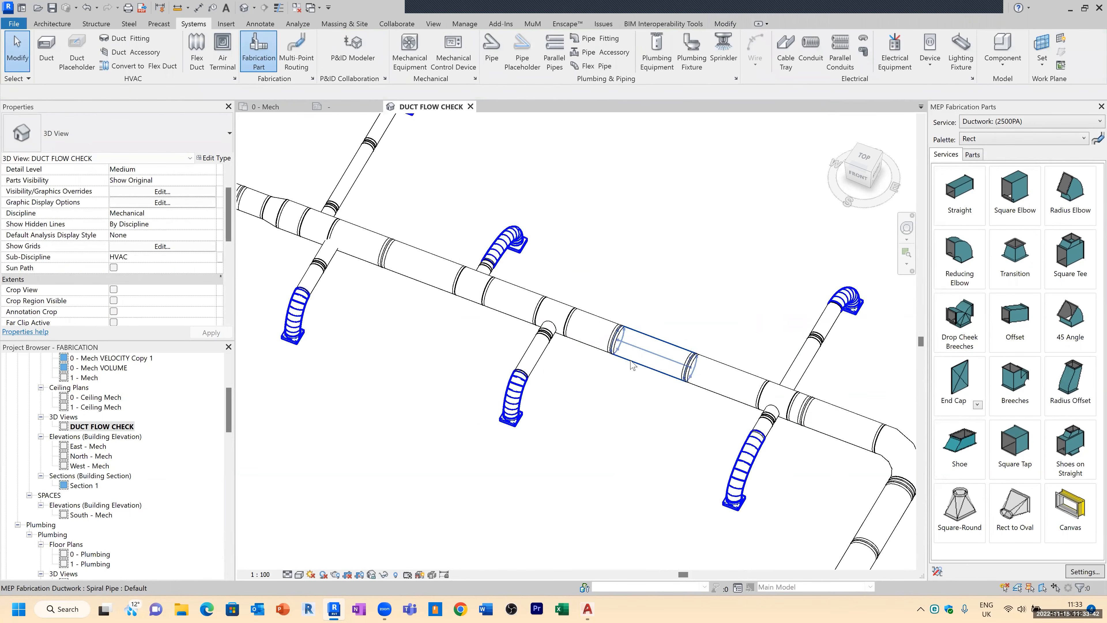
pyautogui.scroll(-5, 758, 393)
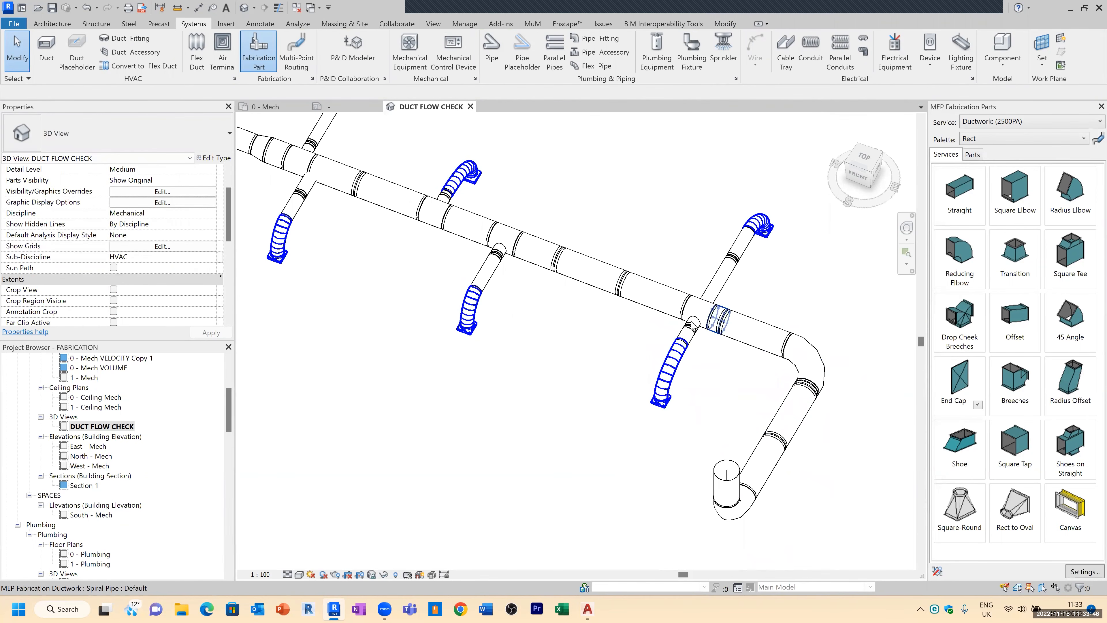
pyautogui.moveTo(559, 322); pyautogui.dragTo(643, 402, button='middle')
pyautogui.scroll(-2, 621, 373)
pyautogui.scroll(4, 233, 392)
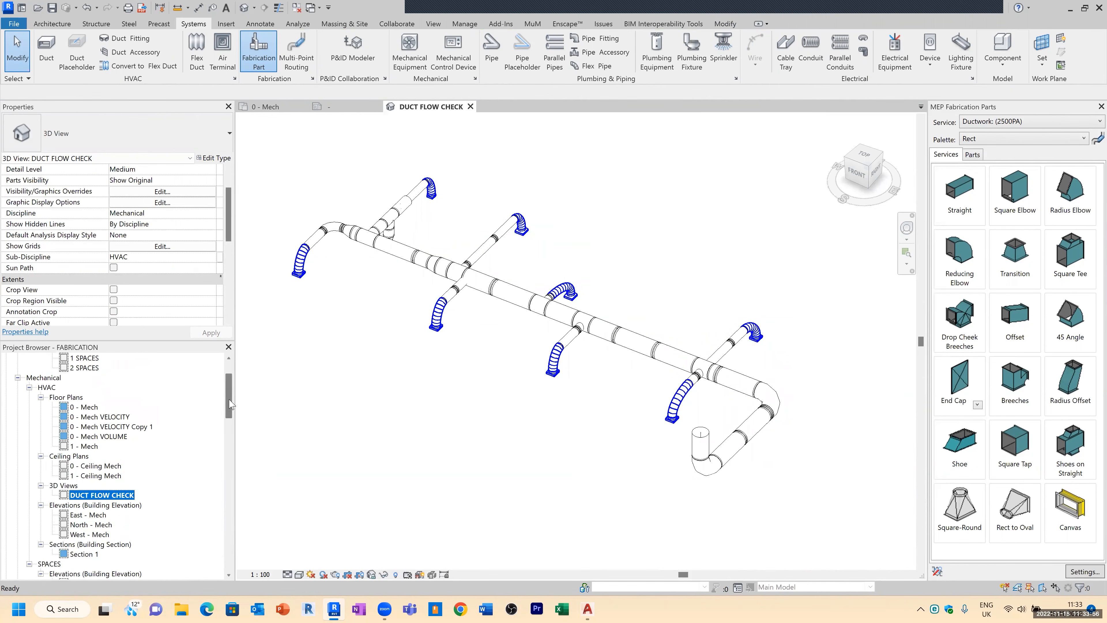
# Step: Open the 0 - Mech VELOCITY floor plan and inspect the fabrication duct segments along the main run
pyautogui.doubleClick(105, 466)
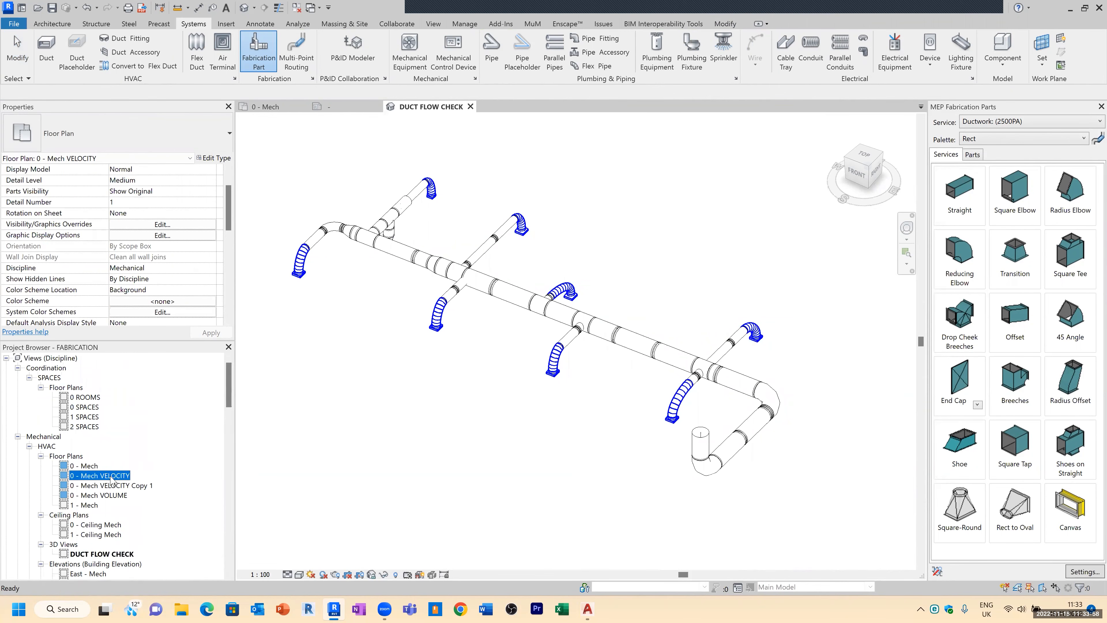
pyautogui.scroll(5, 519, 354)
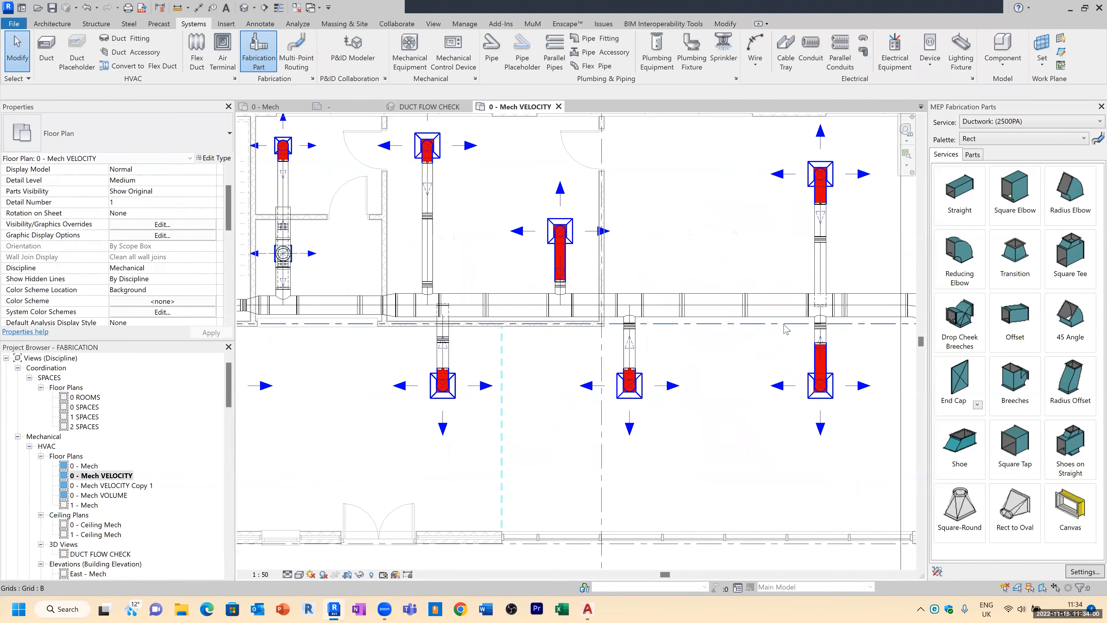
pyautogui.moveTo(693, 317); pyautogui.dragTo(498, 314, button='middle')
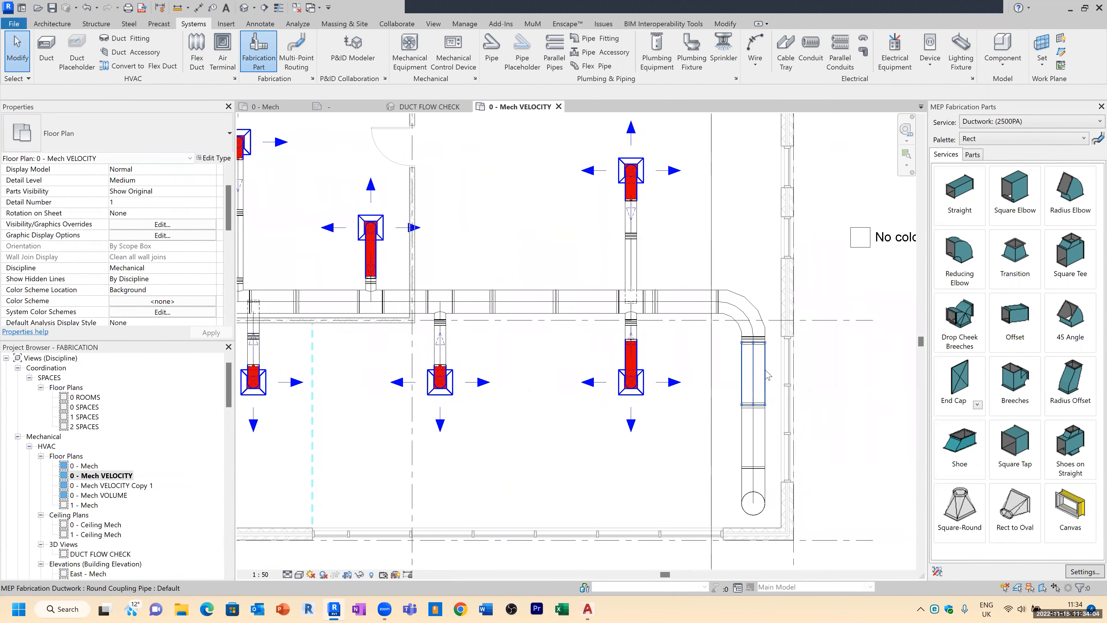
pyautogui.click(761, 354)
pyautogui.scroll(-3, 163, 248)
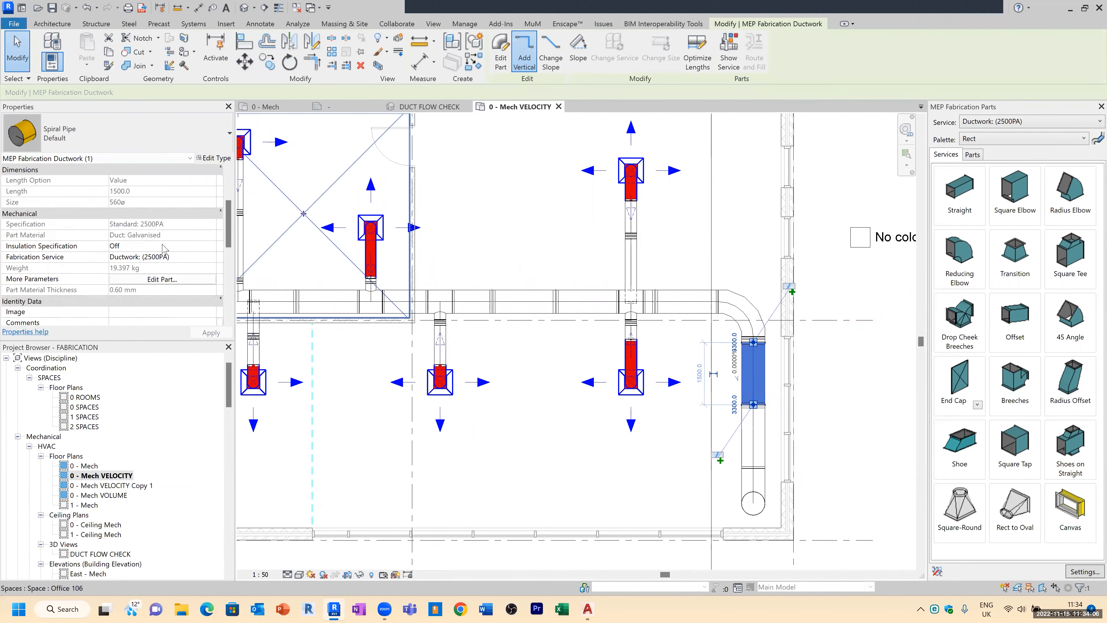
pyautogui.scroll(-3, 163, 249)
pyautogui.scroll(-2, 165, 250)
pyautogui.scroll(2, 165, 250)
pyautogui.click(654, 231)
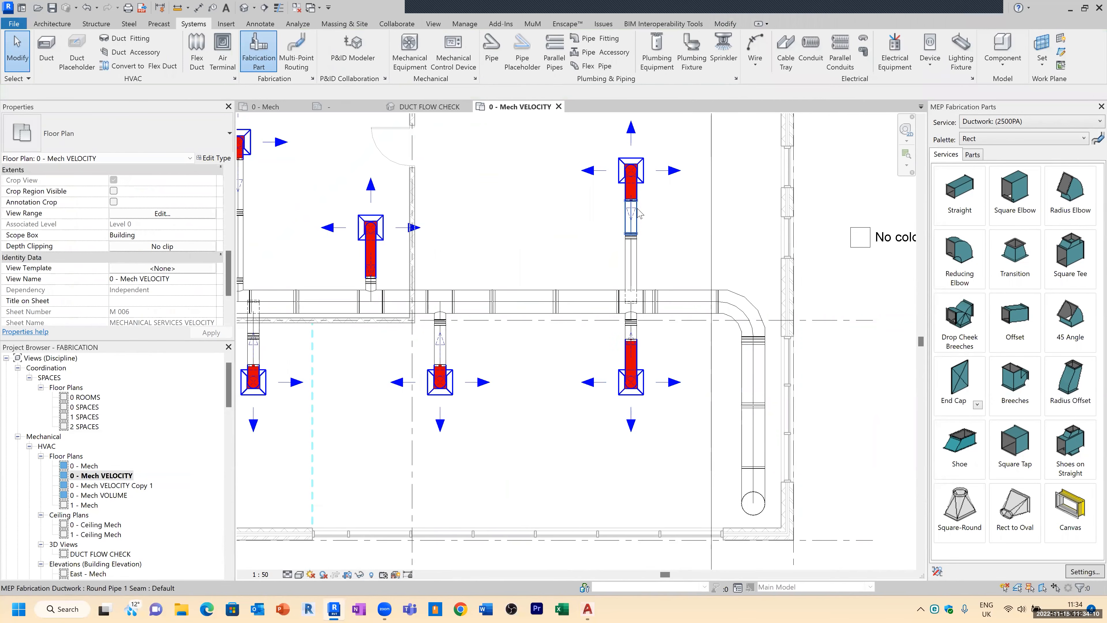
pyautogui.moveTo(521, 290); pyautogui.dragTo(754, 335, button='middle')
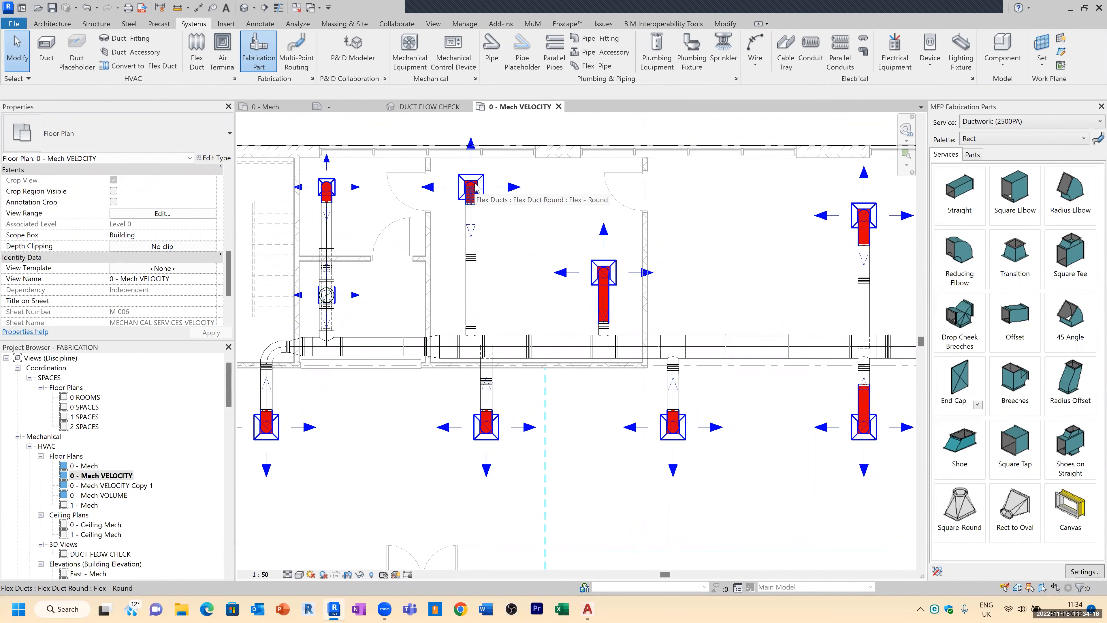
pyautogui.click(1018, 327)
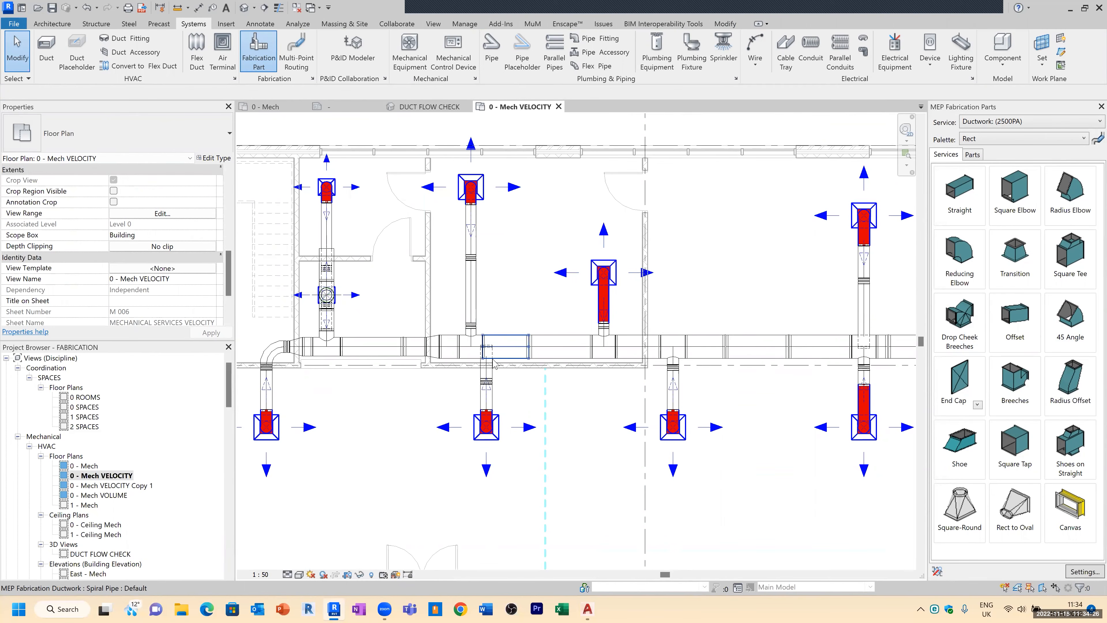
pyautogui.scroll(4, 501, 362)
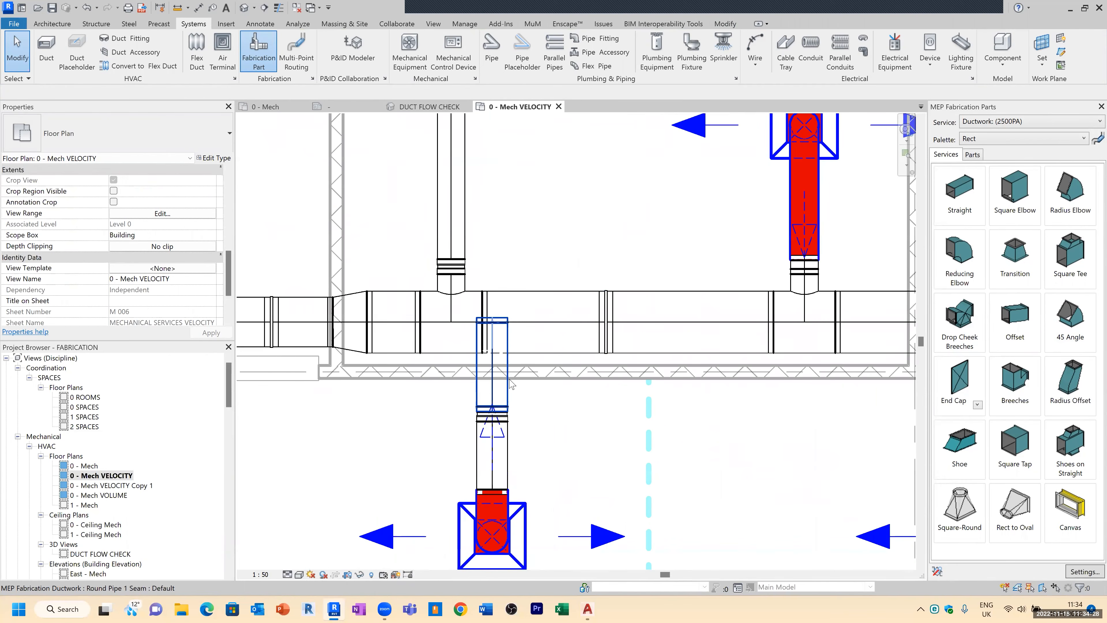
# Step: Examine the branch take-offs and tee joints along the main duct in the plan
pyautogui.click(497, 334)
pyautogui.moveTo(492, 327); pyautogui.dragTo(492, 360)
pyautogui.press('Escape')
pyautogui.scroll(3, 487, 357)
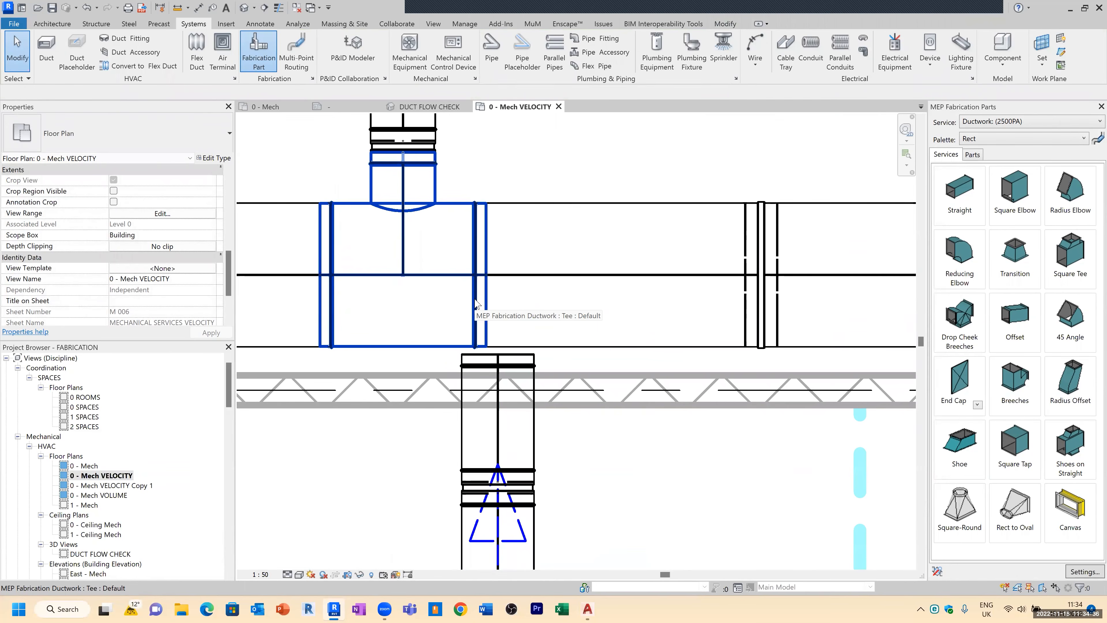
pyautogui.scroll(-2, 476, 304)
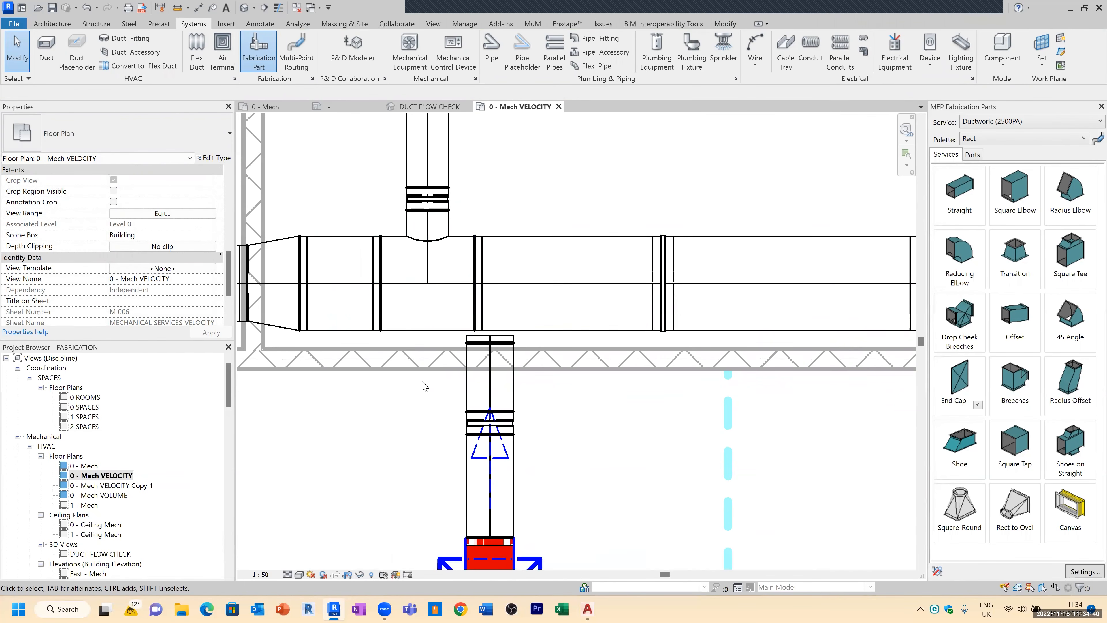
pyautogui.scroll(-2, 494, 343)
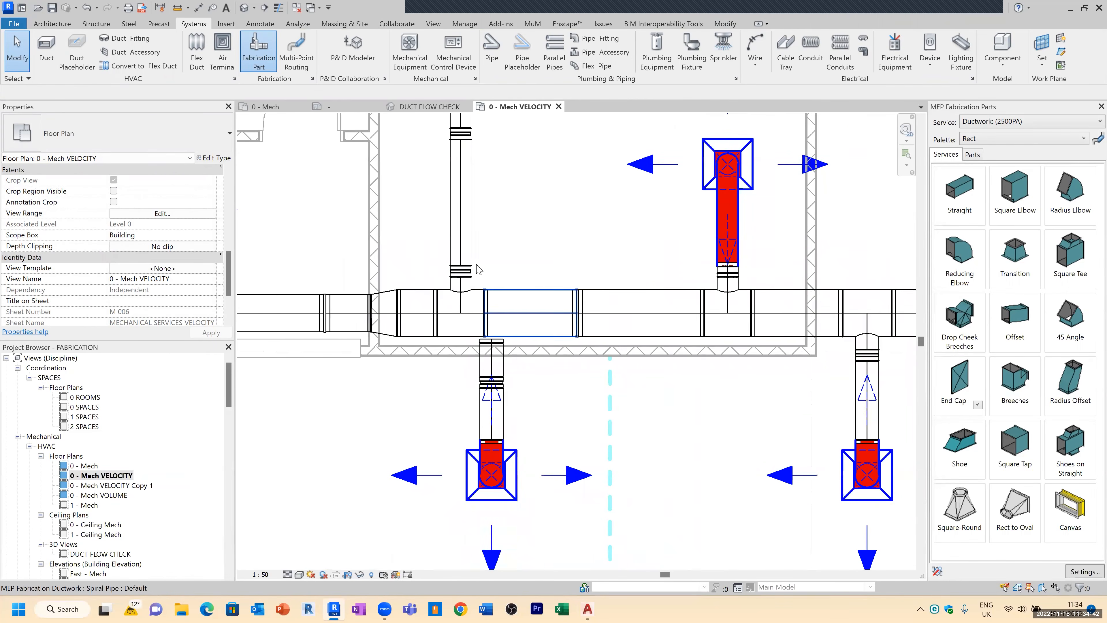
pyautogui.scroll(-1, 492, 321)
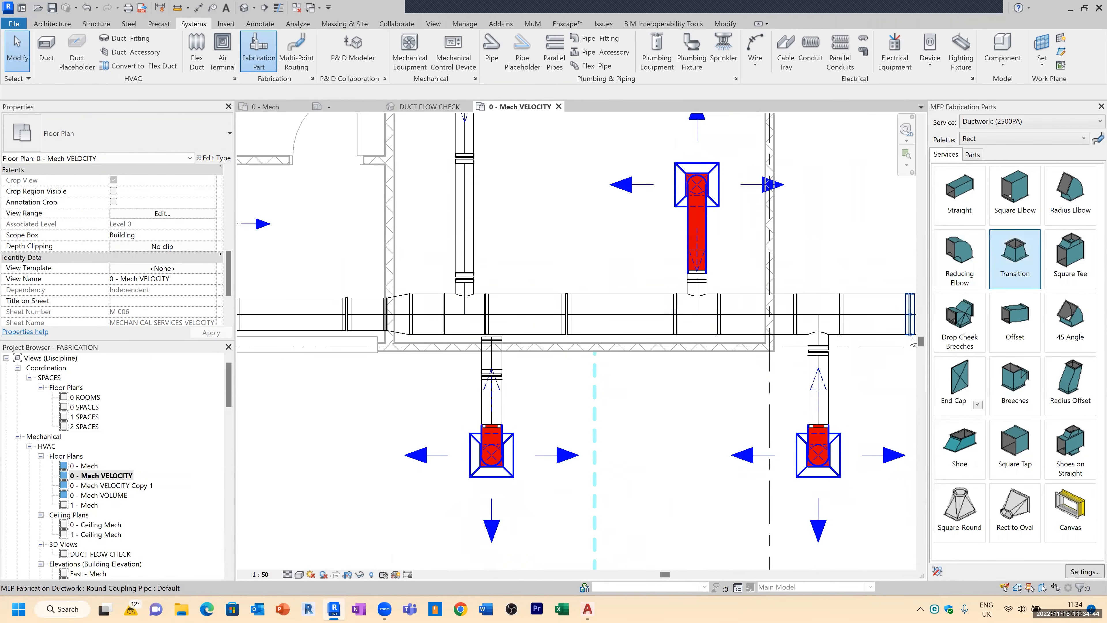
pyautogui.scroll(-2, 533, 313)
pyautogui.scroll(5, 414, 310)
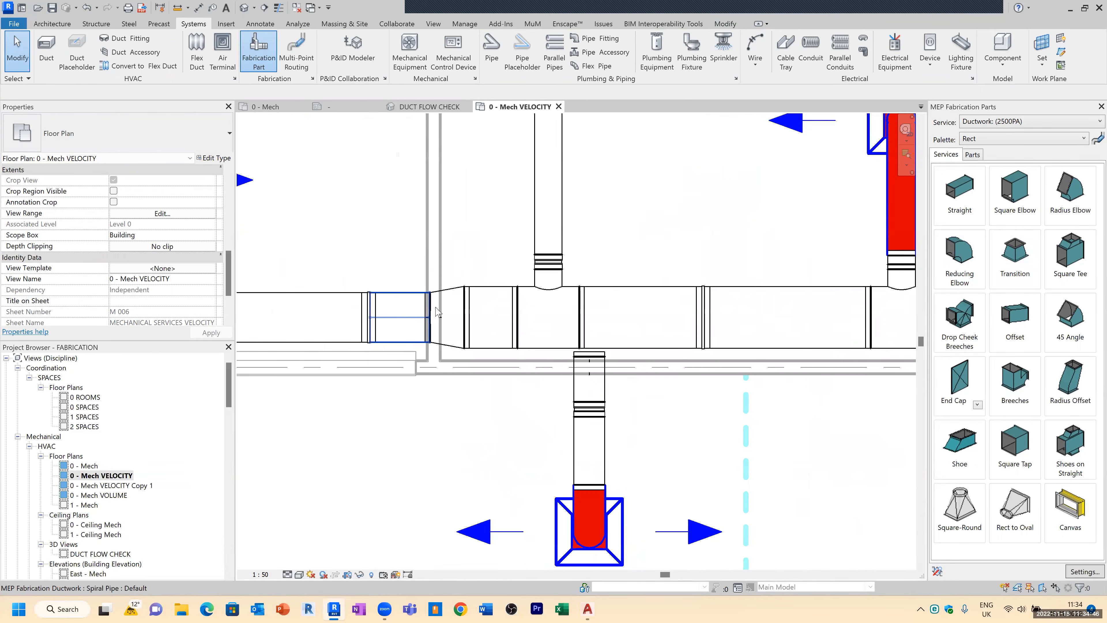
# Step: Nudge the reducer on the main duct six steps to the right along the run
pyautogui.click(459, 307)
pyautogui.press('Right')
pyautogui.press('Right')
pyautogui.press('Right')
pyautogui.press('Right')
pyautogui.press('Right')
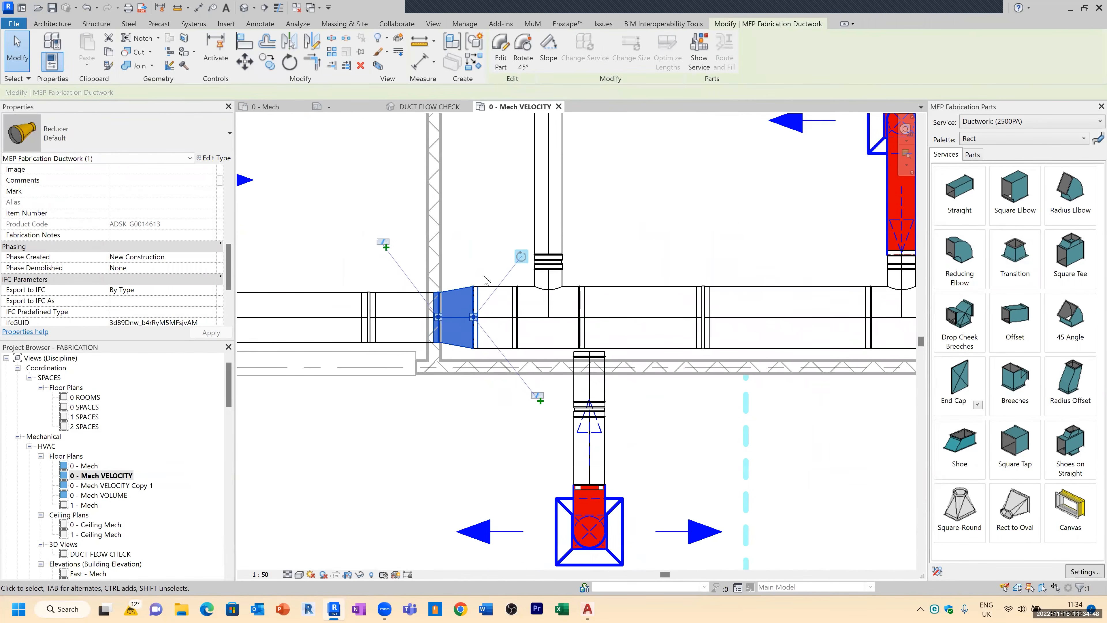
pyautogui.press('Right')
pyautogui.press('Right')
pyautogui.press('Right')
pyautogui.press('Right')
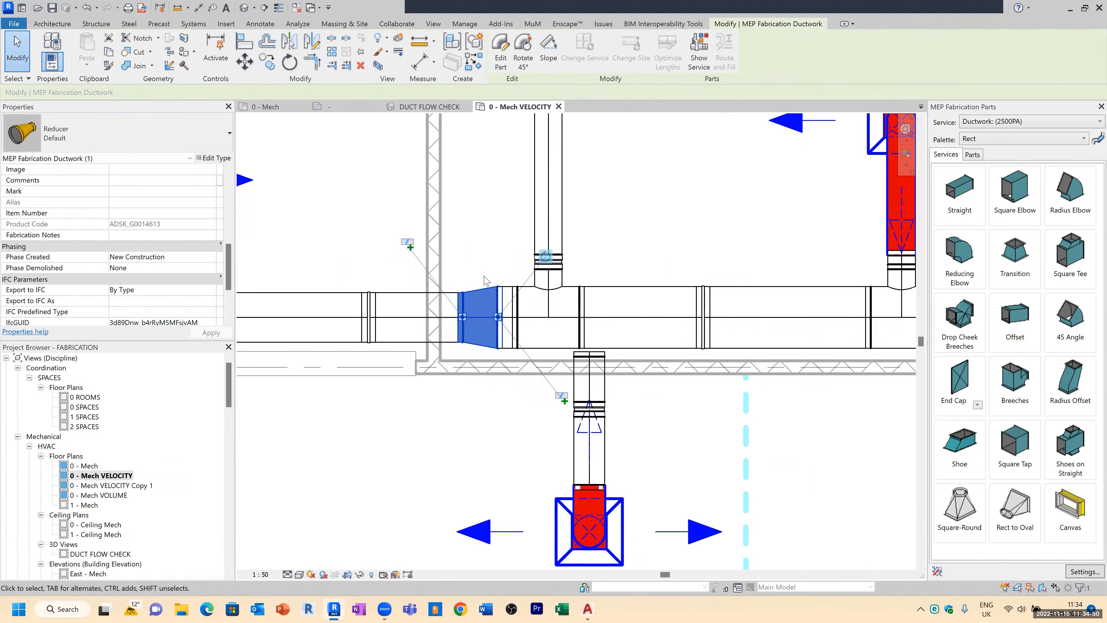
pyautogui.press('Escape')
# Step: Inspect the ductwork joints and segments along the main run in the plan
pyautogui.scroll(2, 459, 300)
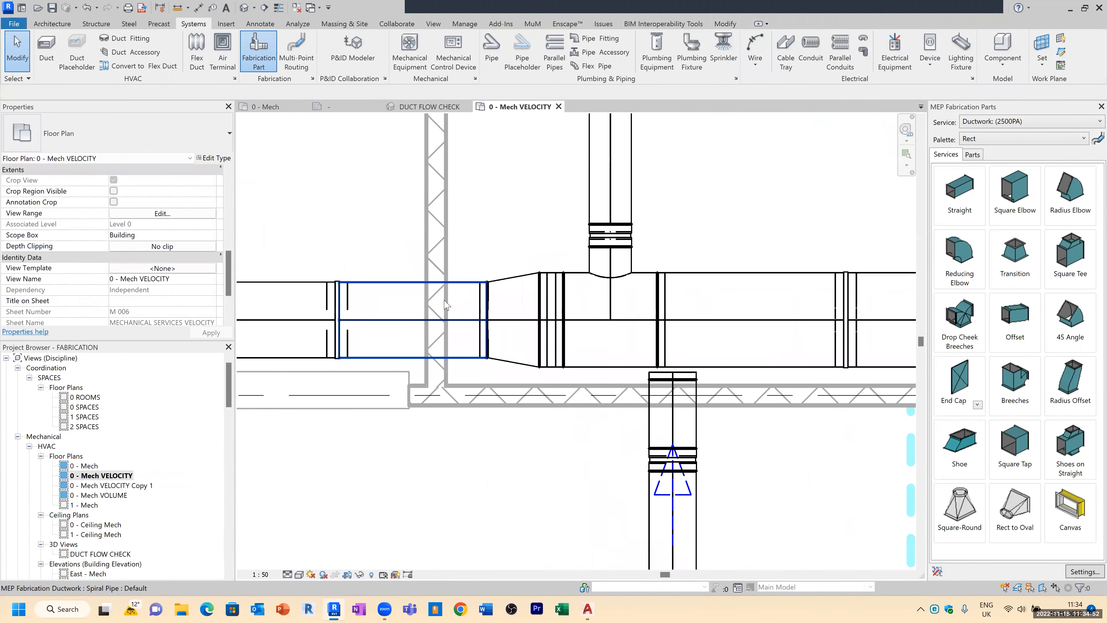
pyautogui.scroll(-3, 445, 305)
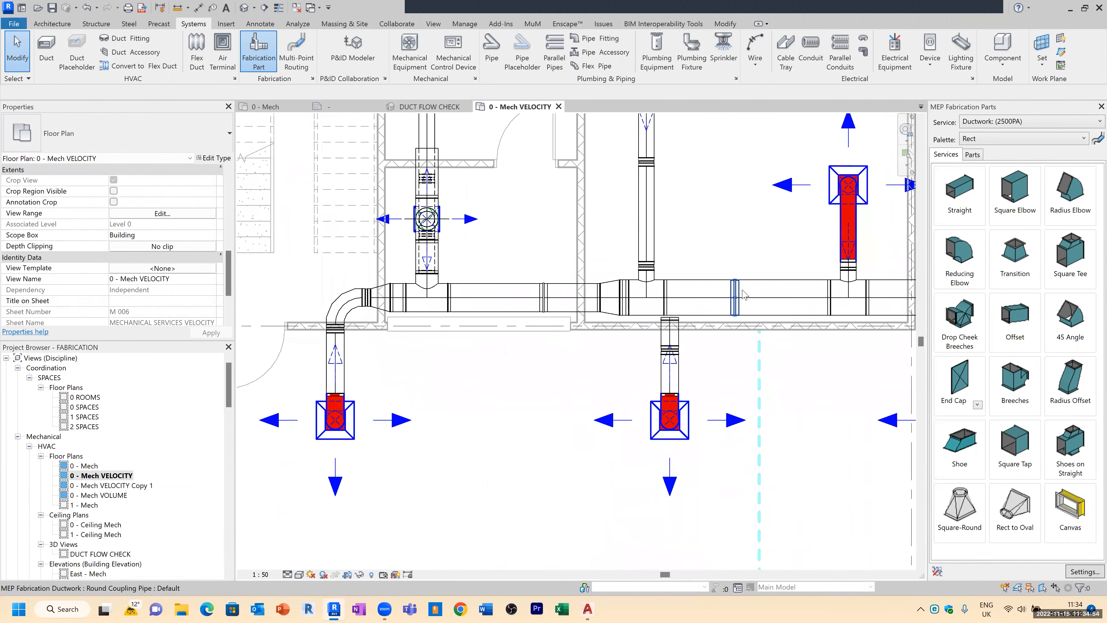
pyautogui.scroll(2, 385, 303)
pyautogui.scroll(2, 378, 298)
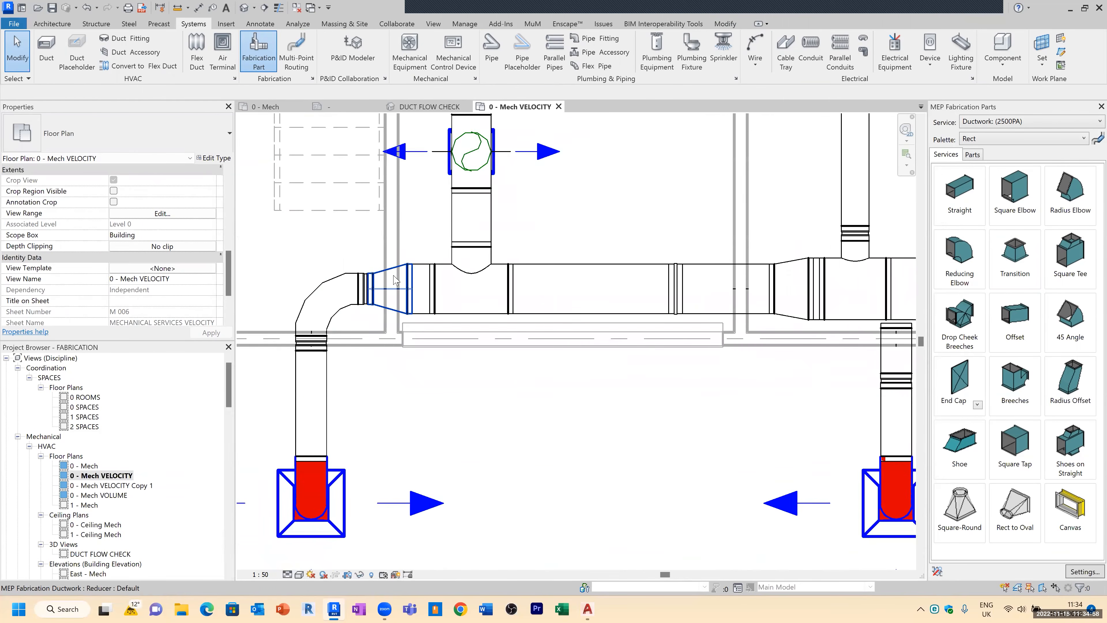
pyautogui.scroll(-2, 366, 279)
pyautogui.scroll(-2, 389, 341)
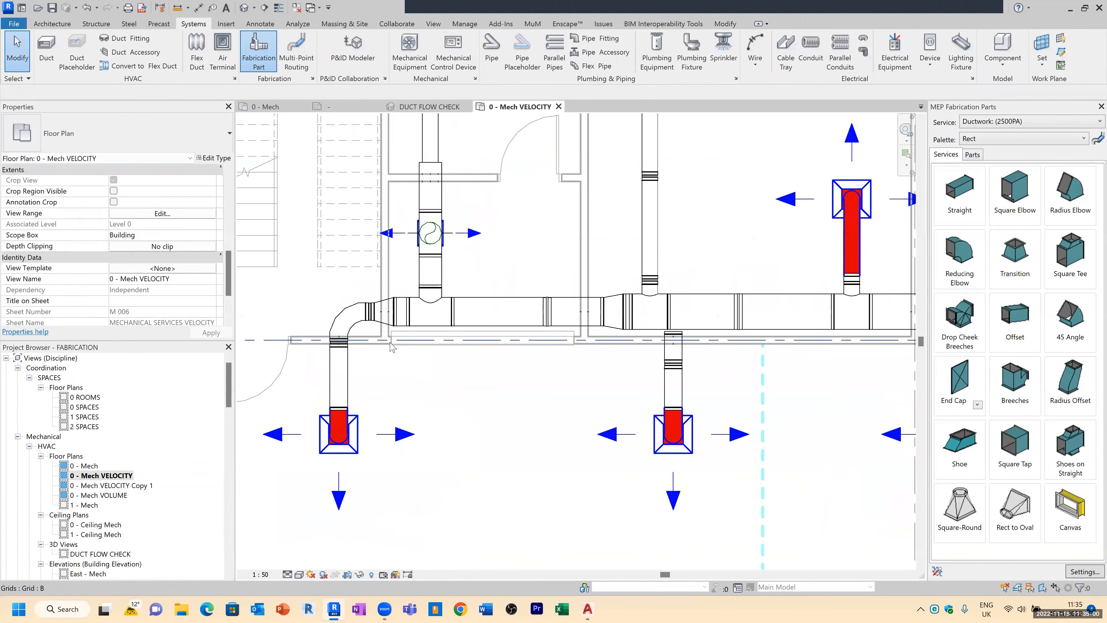
pyautogui.scroll(-1, 429, 350)
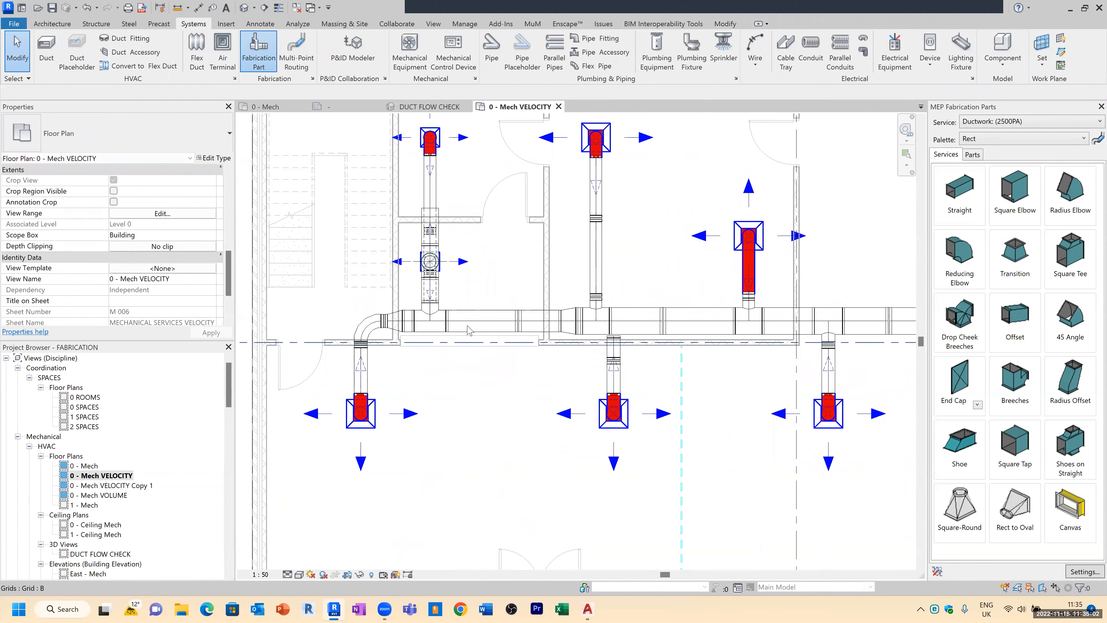
pyautogui.scroll(-3, 623, 450)
pyautogui.scroll(2, 728, 328)
pyautogui.scroll(2, 729, 328)
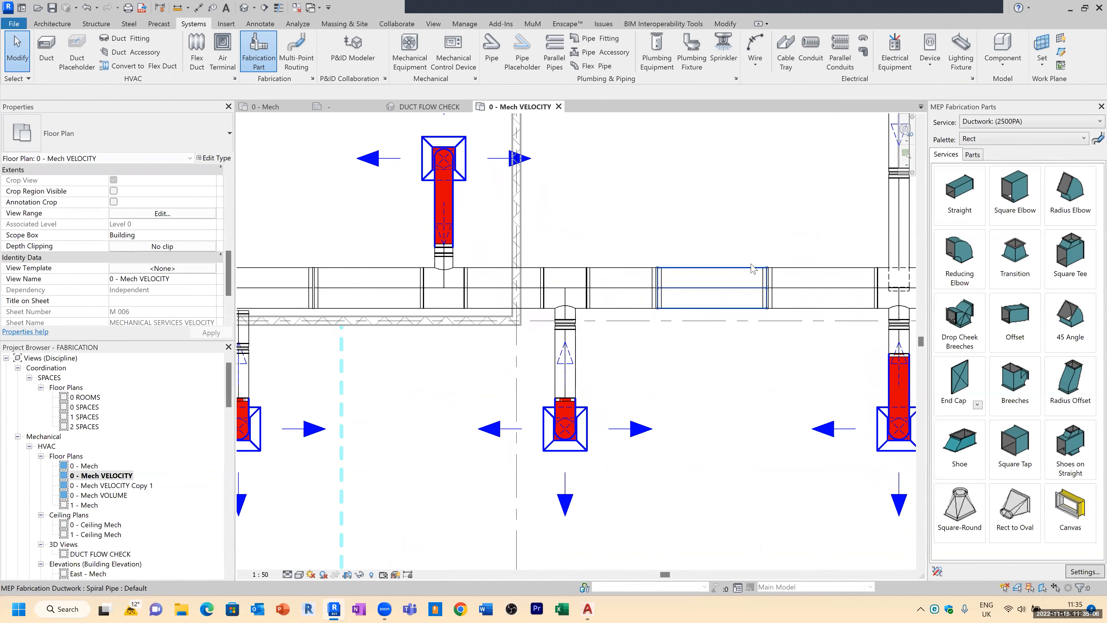
# Step: Select a spiral pipe segment and review its identity data fields, then deselect it
pyautogui.click(725, 271)
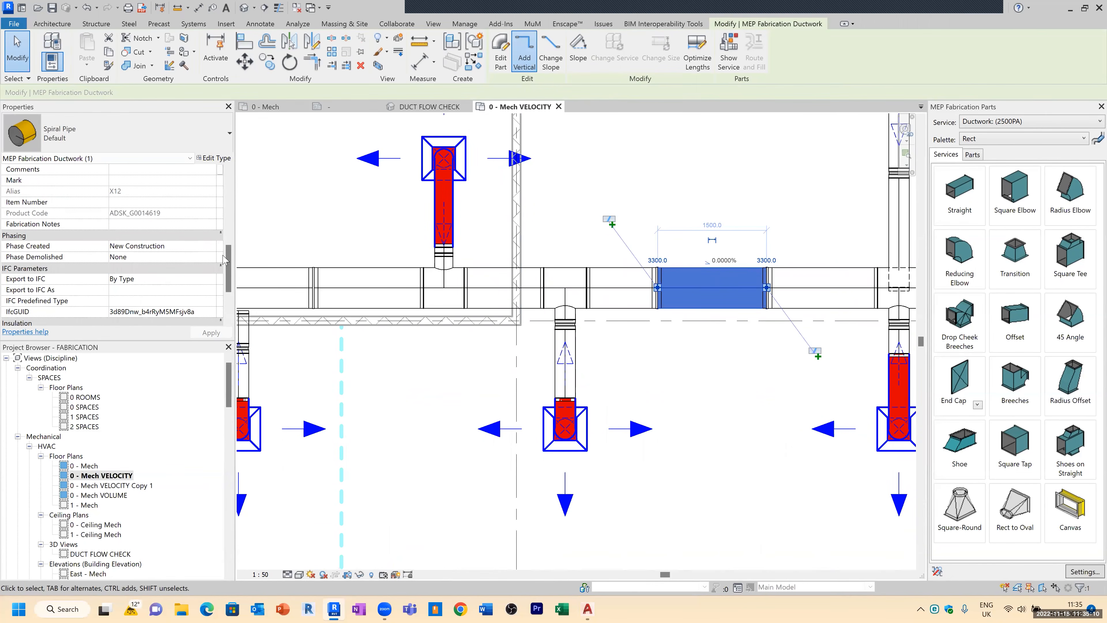
pyautogui.scroll(3, 227, 279)
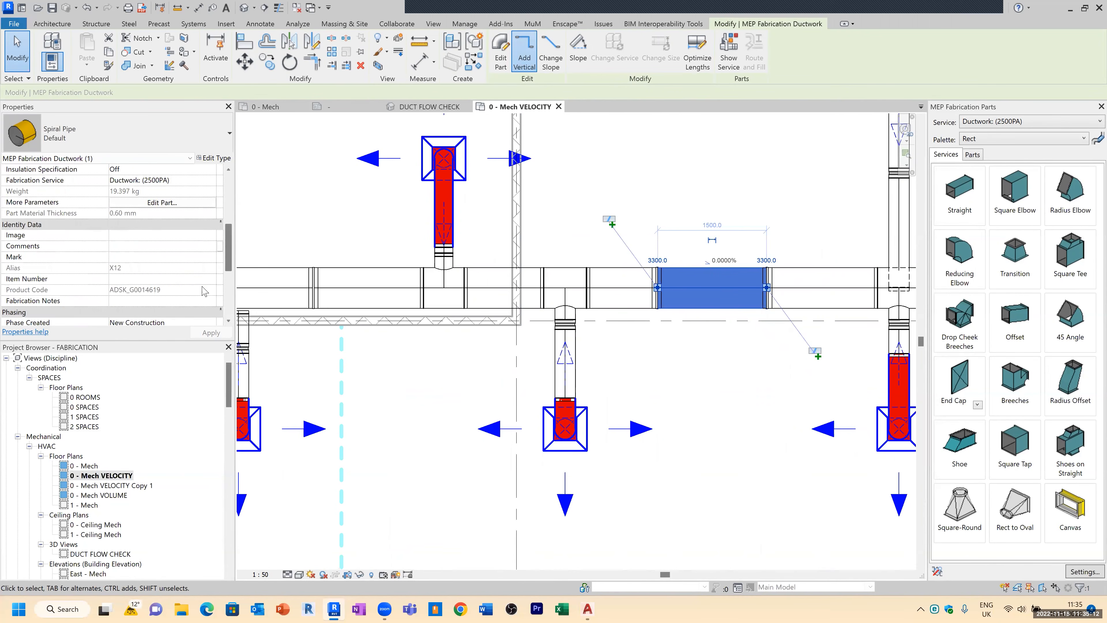
pyautogui.click(123, 257)
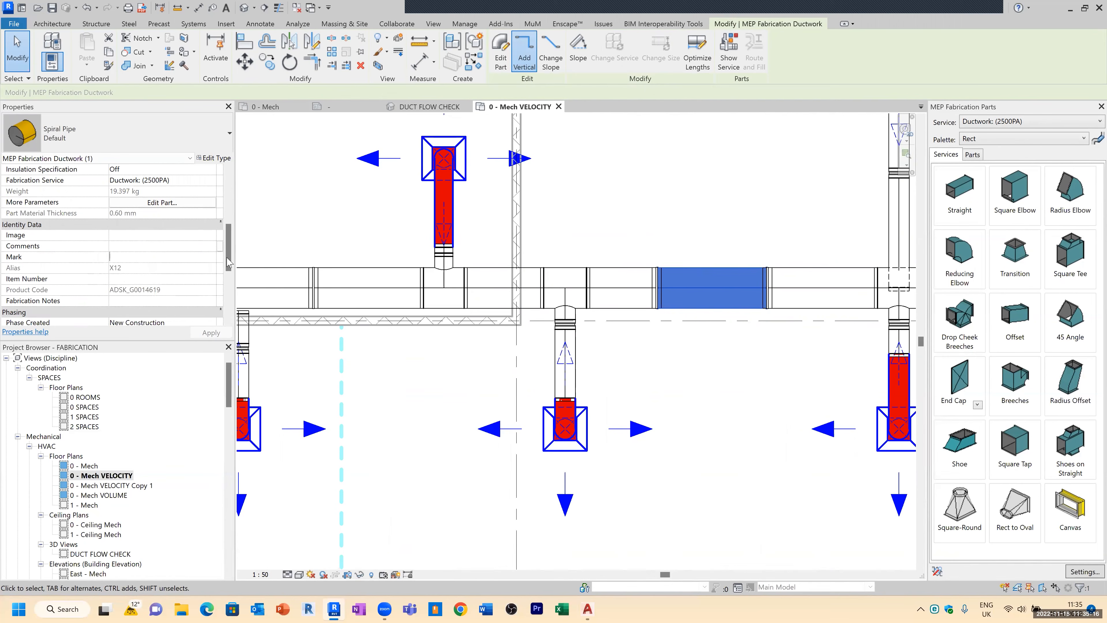
pyautogui.click(121, 278)
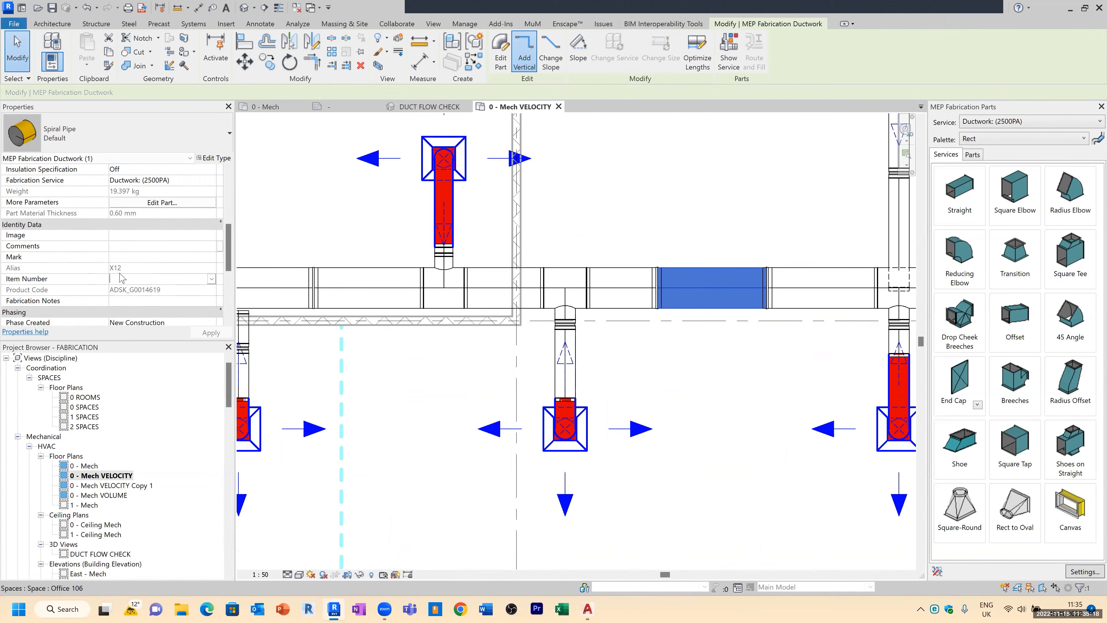
pyautogui.click(211, 279)
pyautogui.click(706, 188)
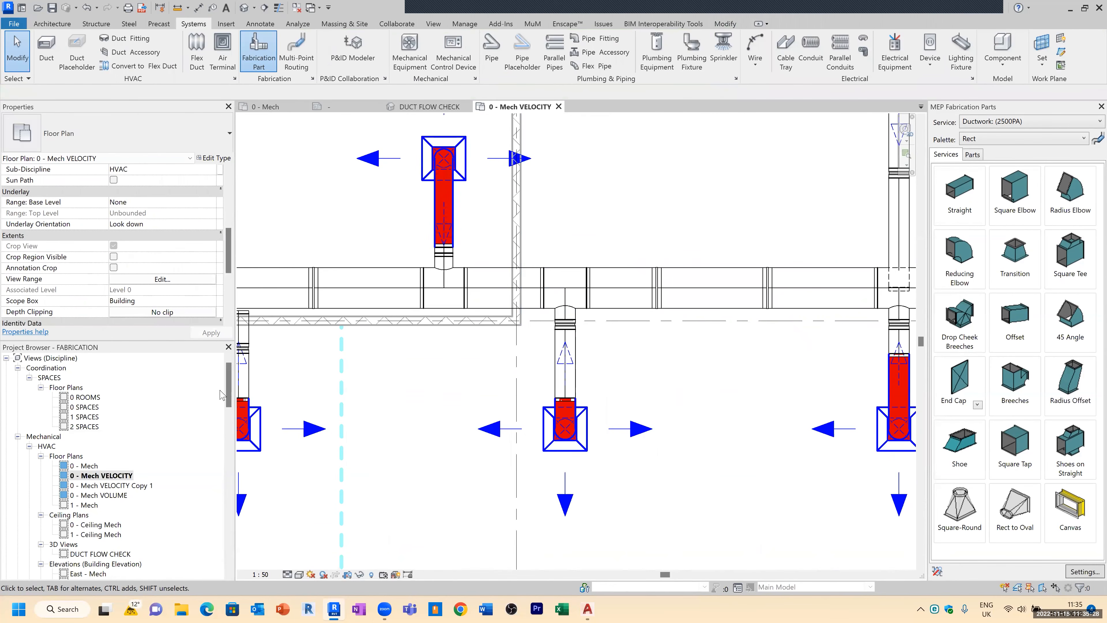
# Step: Create a new schedule for the MEP Fabrication Ductwork category
pyautogui.moveTo(233, 390); pyautogui.dragTo(232, 394)
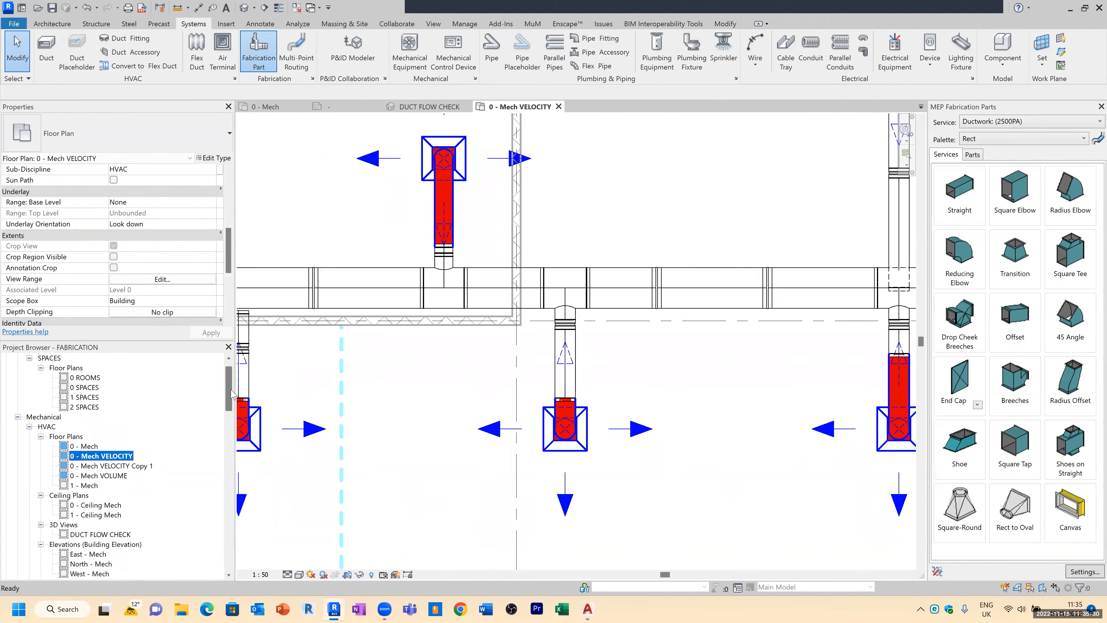
pyautogui.scroll(-4, 232, 391)
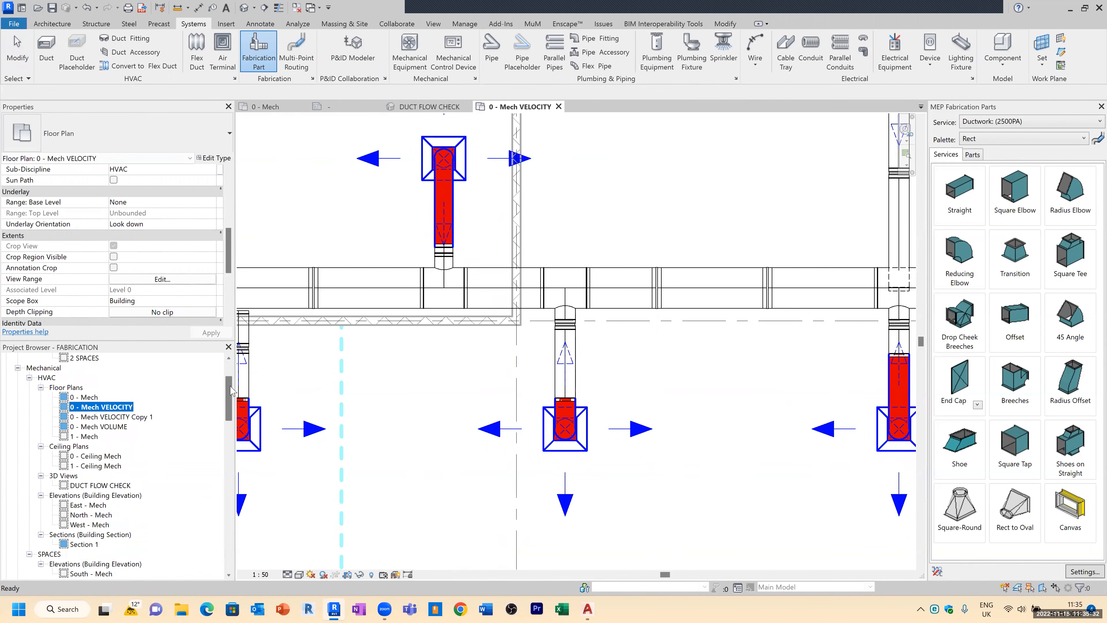
pyautogui.moveTo(230, 400); pyautogui.dragTo(228, 415)
pyautogui.scroll(-5, 129, 459)
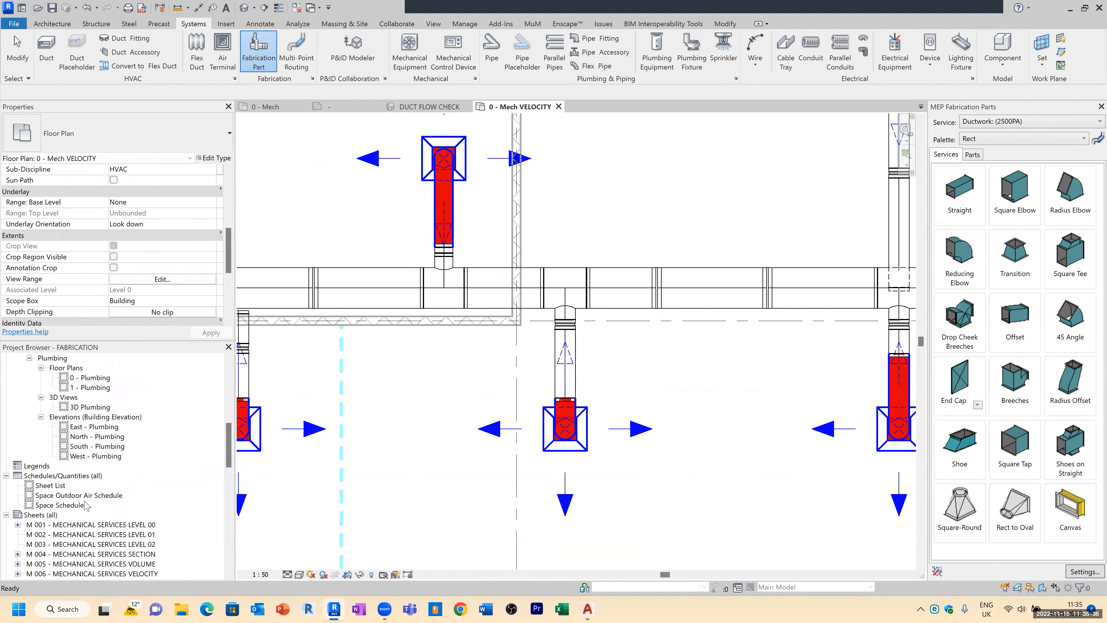
pyautogui.rightClick(65, 476)
pyautogui.click(109, 318)
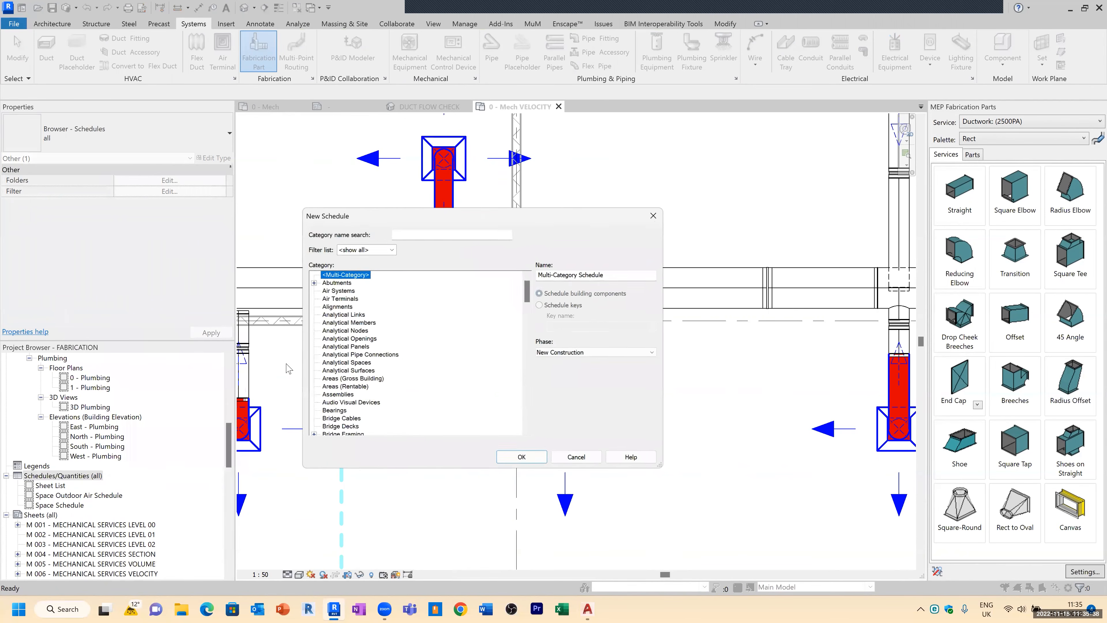
pyautogui.click(343, 356)
pyautogui.press('m')
pyautogui.scroll(-1, 375, 397)
pyautogui.scroll(-3, 378, 401)
pyautogui.click(382, 354)
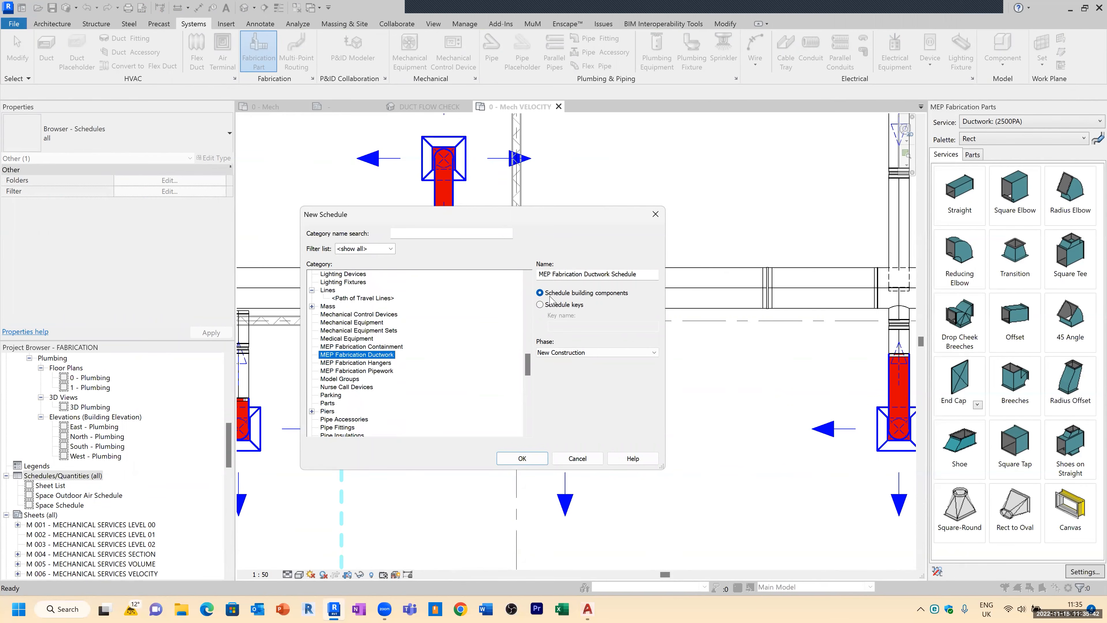
pyautogui.click(541, 461)
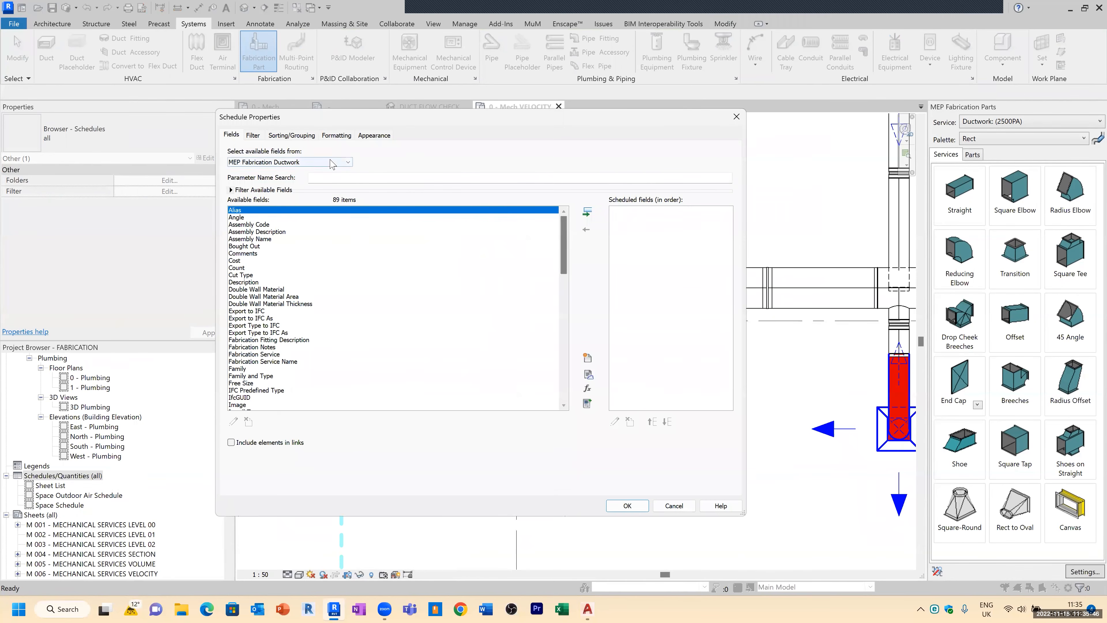
# Step: Keep MEP Fabrication Ductwork as the field source and add Count, Description, Fabrication Notes and Fabrication Service Name fields
pyautogui.click(332, 163)
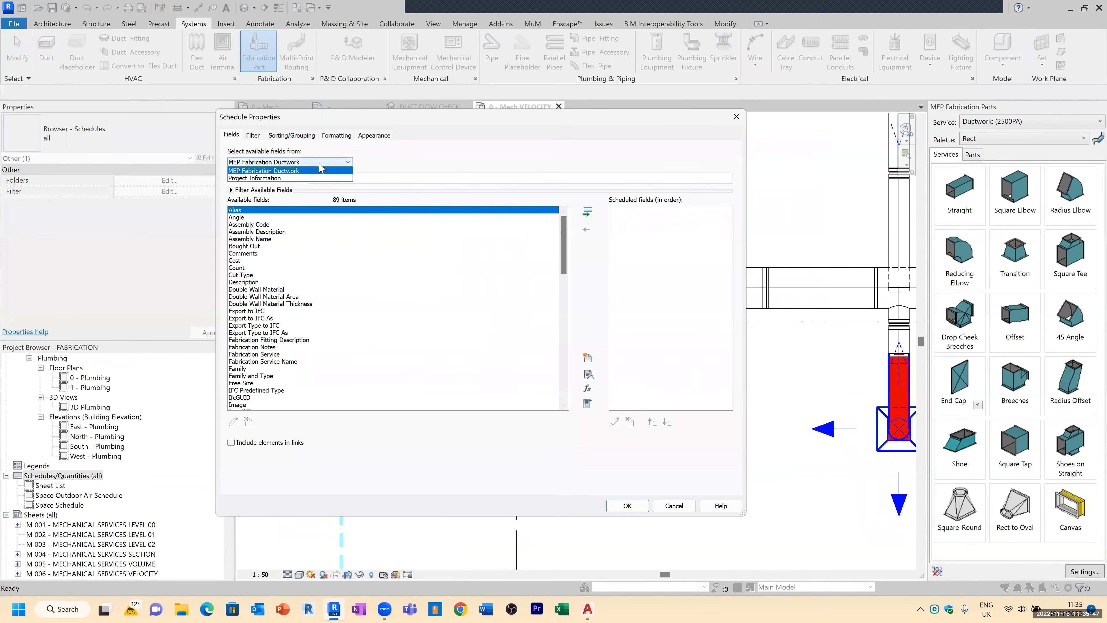
pyautogui.click(292, 172)
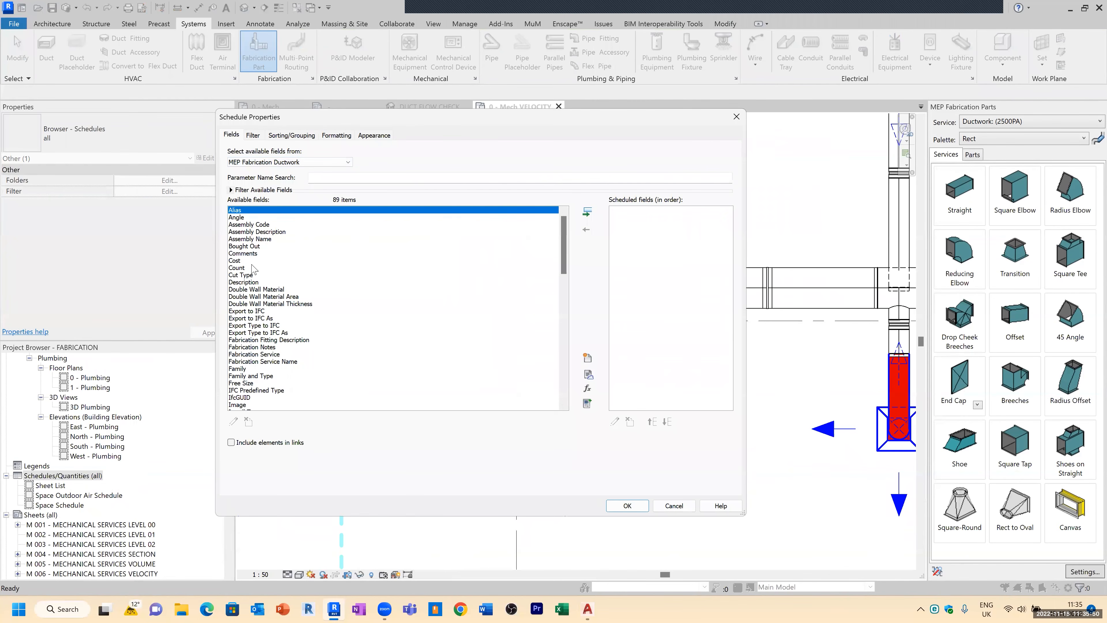
pyautogui.click(244, 270)
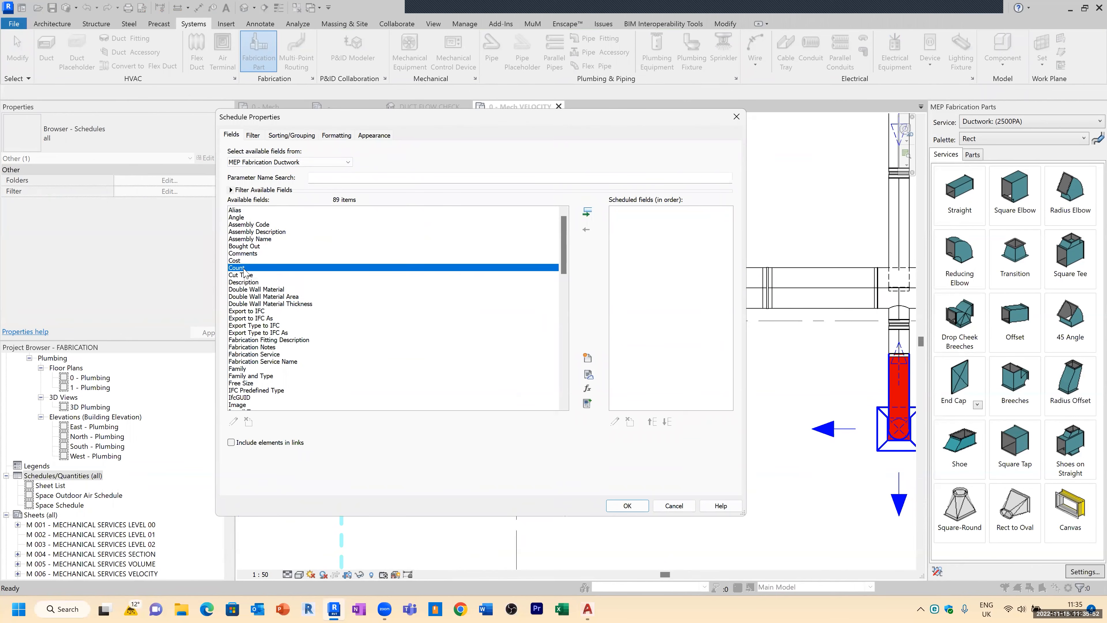
pyautogui.doubleClick(245, 270)
pyautogui.doubleClick(251, 275)
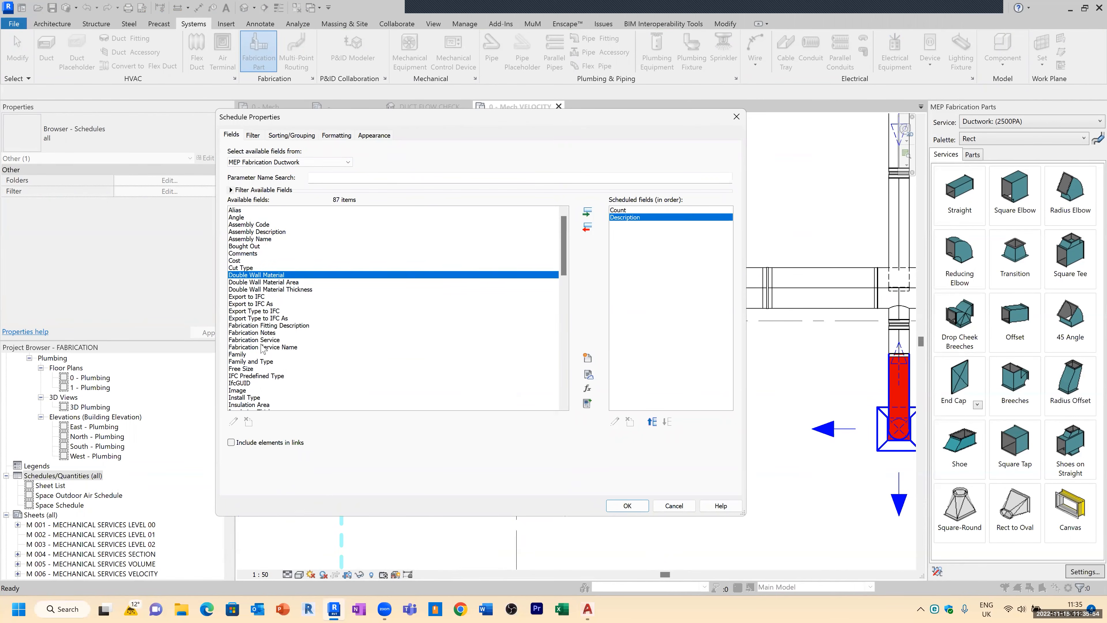
pyautogui.scroll(-1, 295, 298)
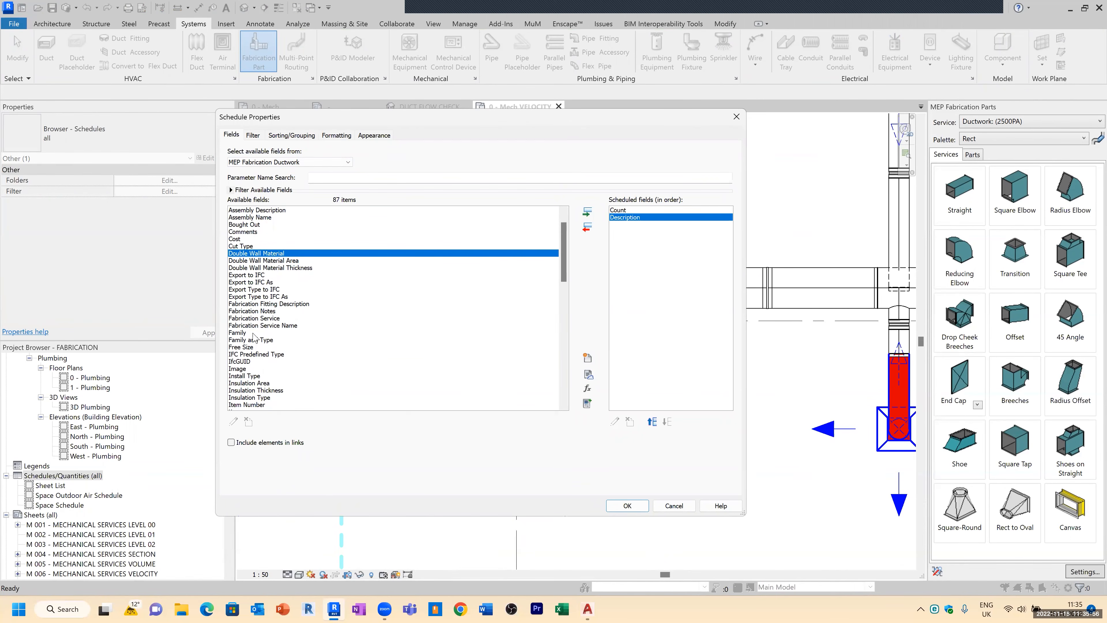
pyautogui.doubleClick(264, 311)
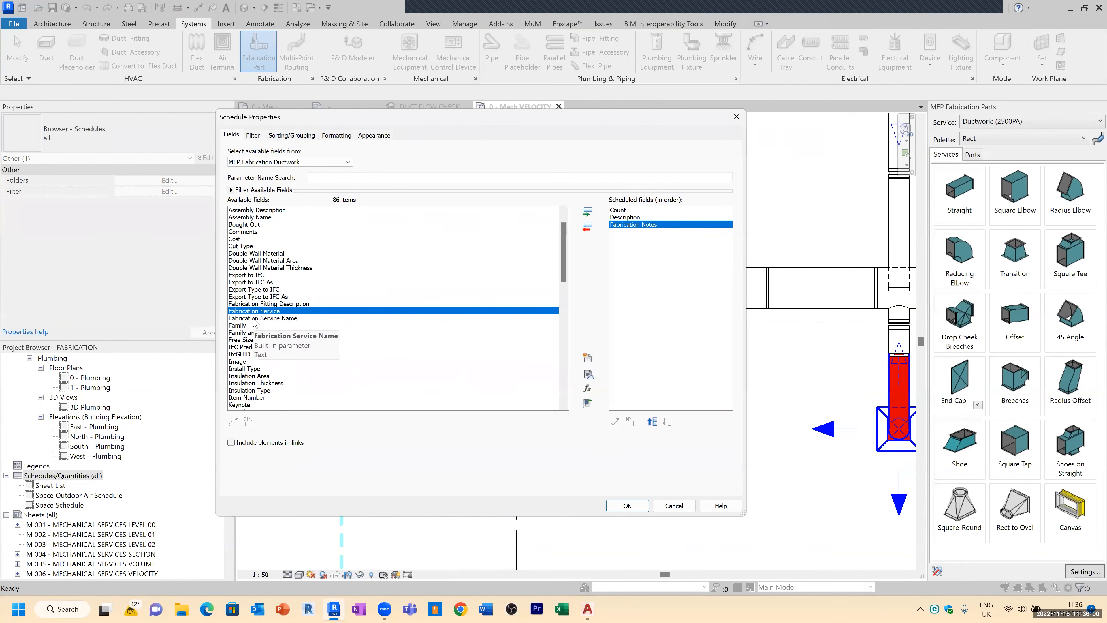
pyautogui.doubleClick(256, 318)
# Step: Add the Free Size, Item Number and Length fields to the schedule's scheduled fields
pyautogui.scroll(-1, 261, 351)
pyautogui.scroll(-1, 261, 354)
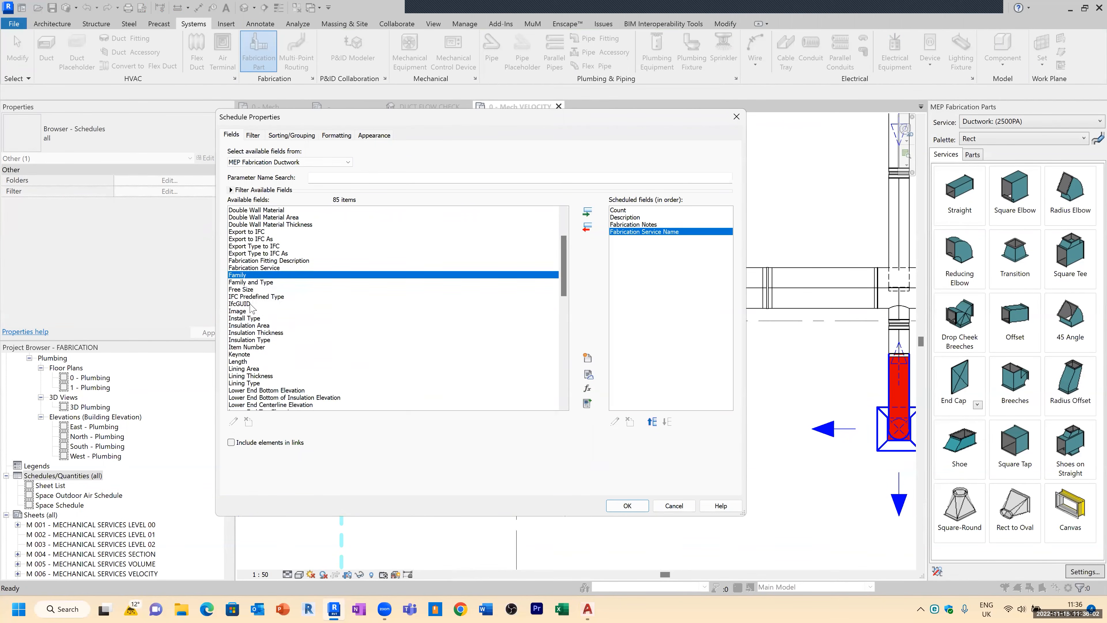
pyautogui.doubleClick(247, 291)
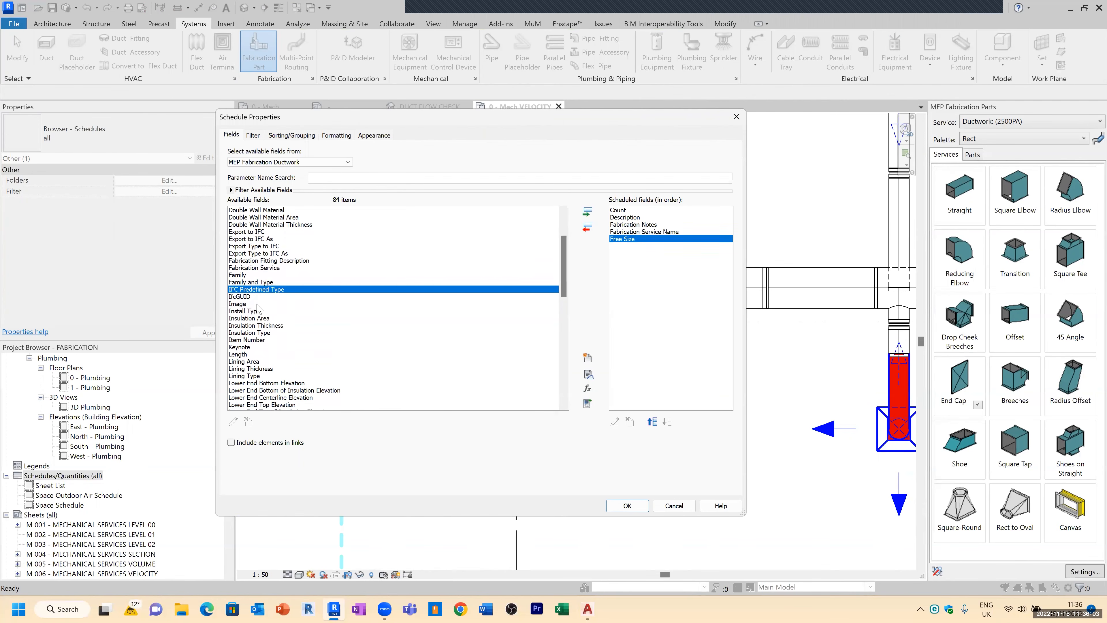
pyautogui.click(257, 339)
pyautogui.doubleClick(264, 340)
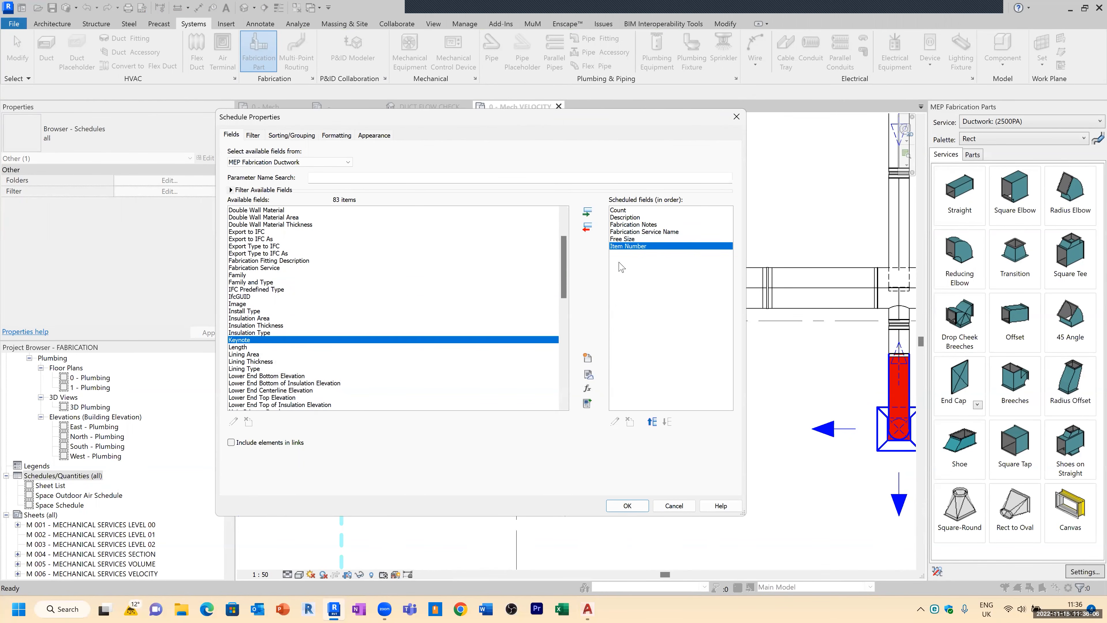
pyautogui.scroll(-2, 295, 341)
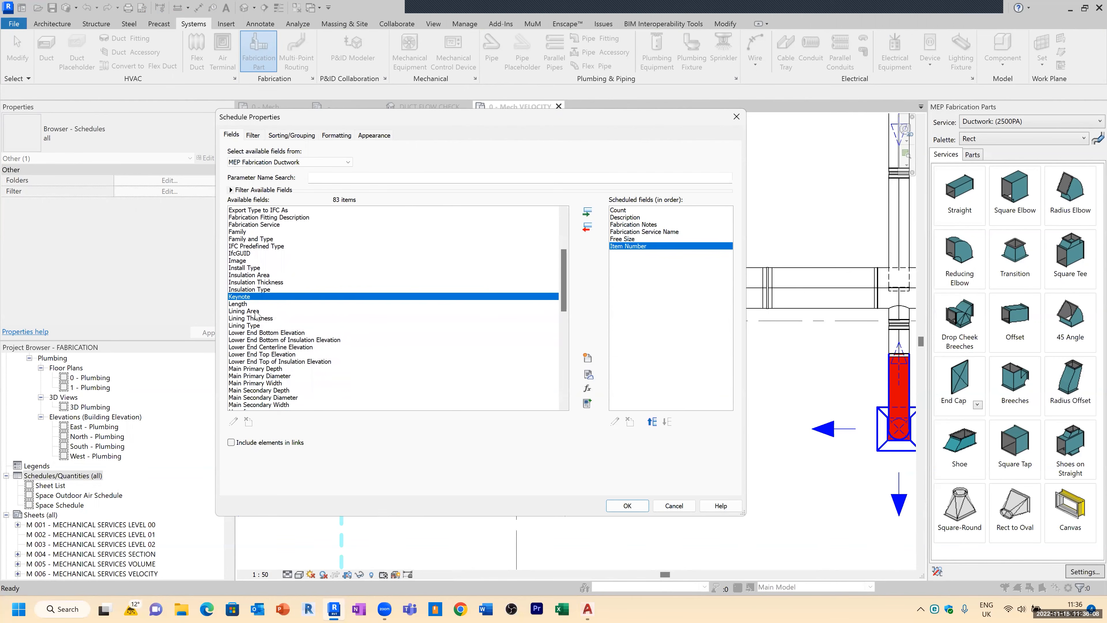
pyautogui.doubleClick(240, 305)
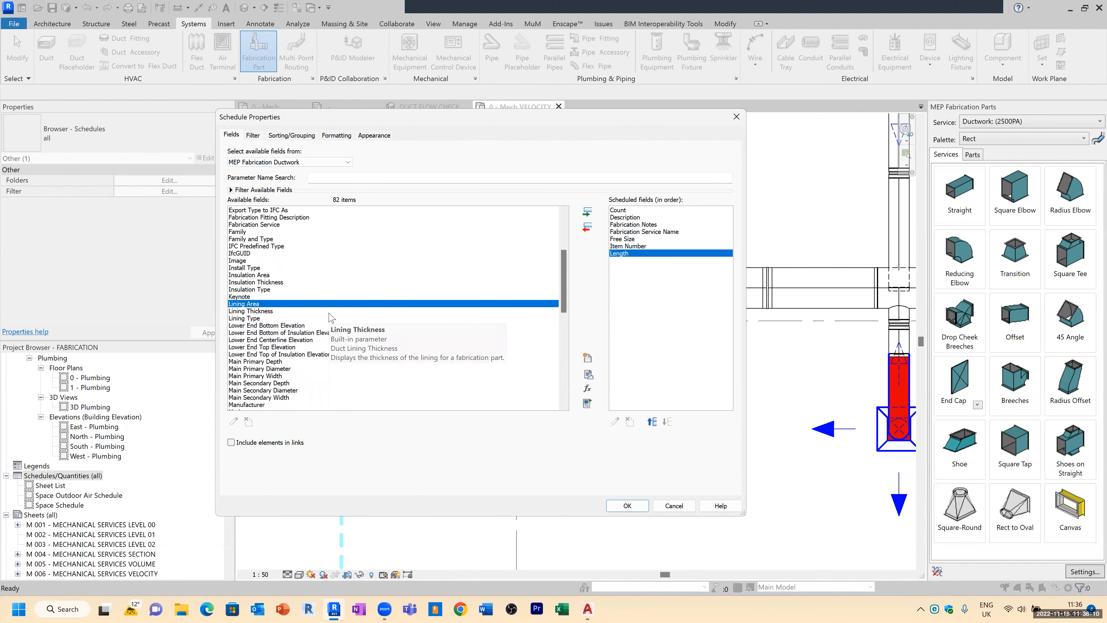
# Step: Add the Size field, remove Free Size from the scheduled fields, and apply the field list
pyautogui.scroll(-1, 326, 321)
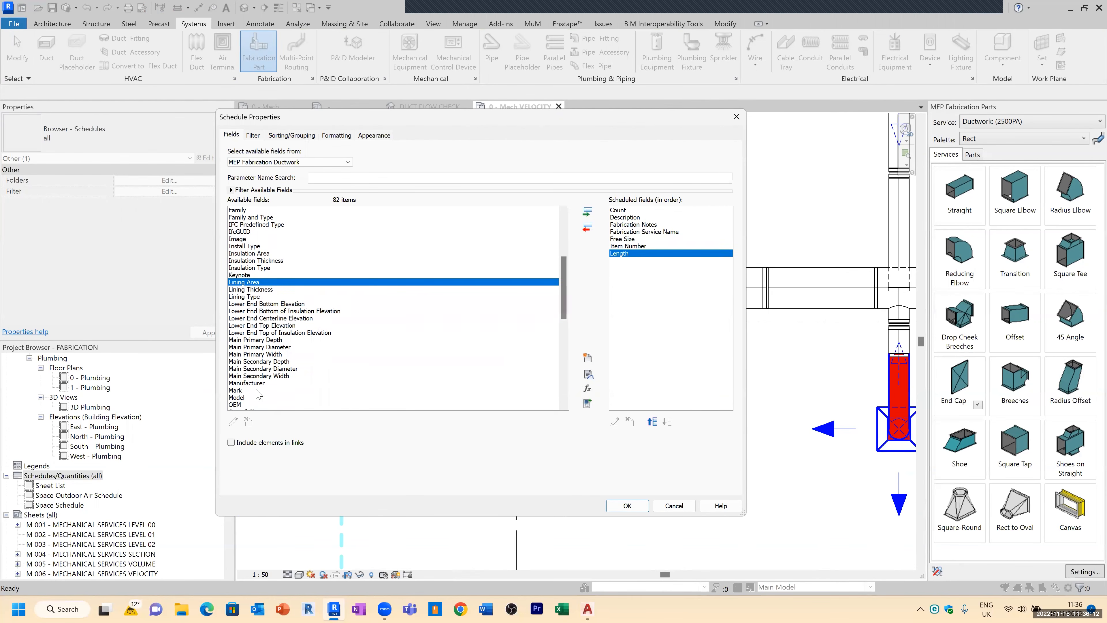
pyautogui.click(244, 390)
pyautogui.scroll(-4, 245, 393)
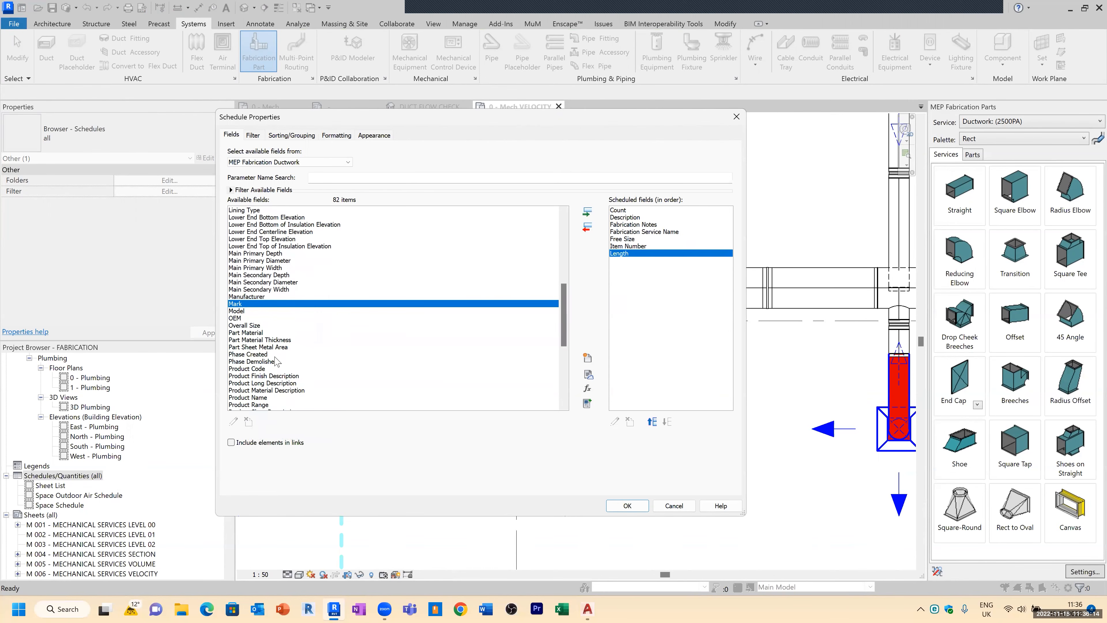
pyautogui.scroll(-4, 314, 358)
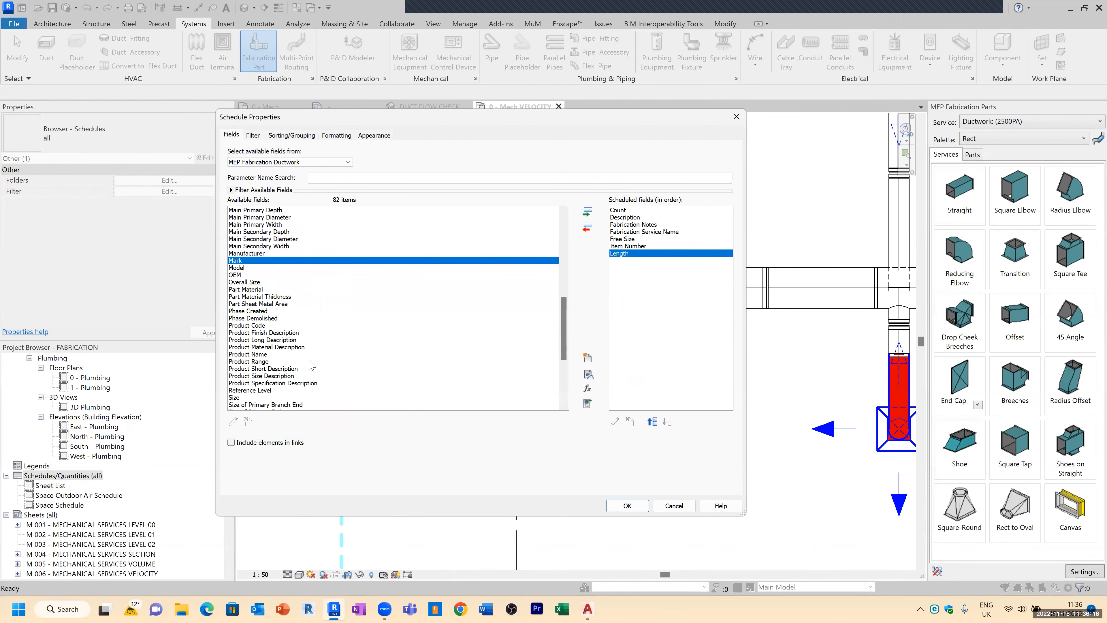
pyautogui.scroll(-2, 322, 359)
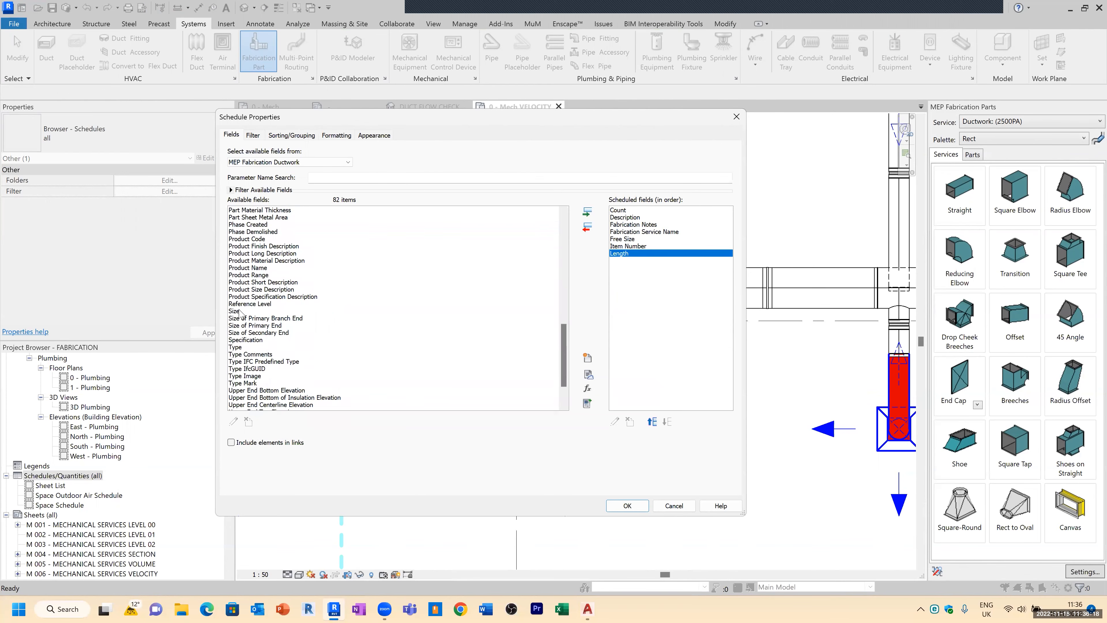
pyautogui.doubleClick(239, 311)
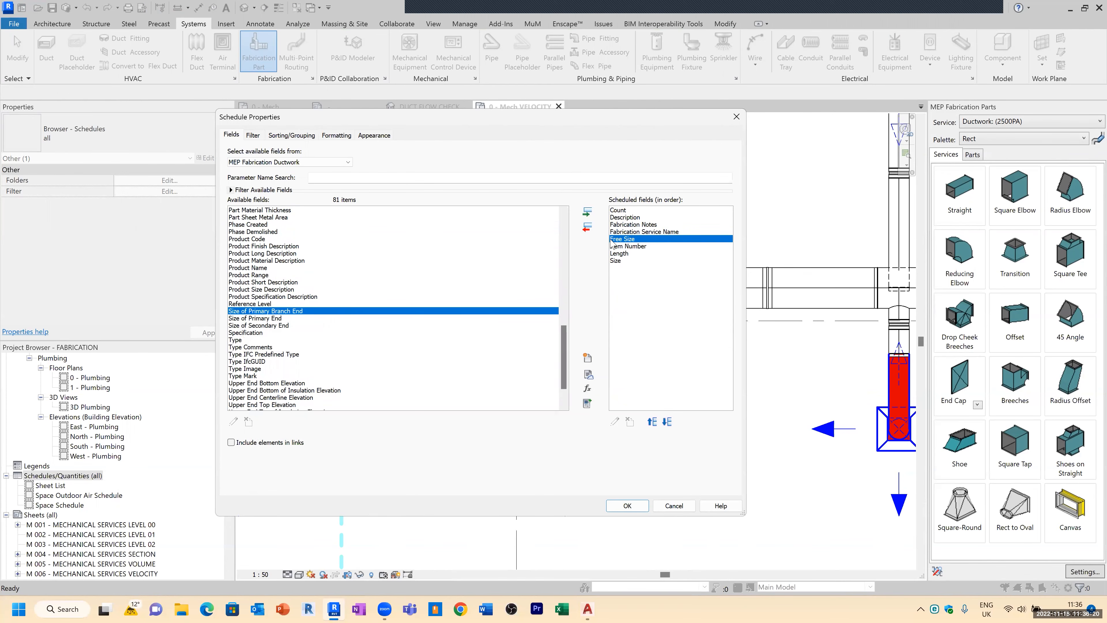
pyautogui.click(587, 227)
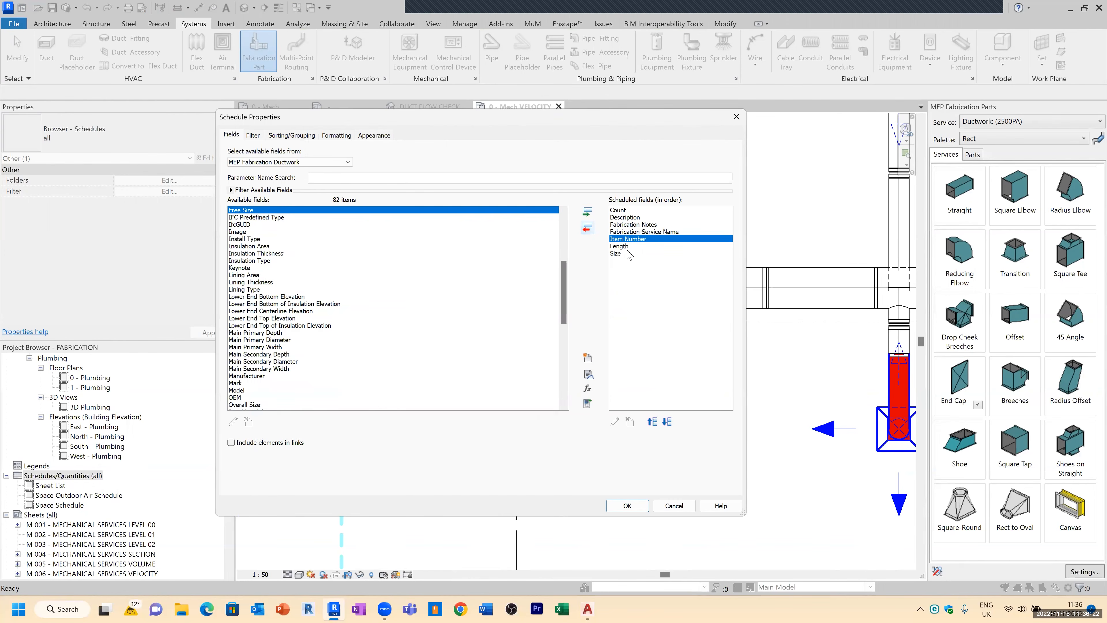
pyautogui.click(623, 504)
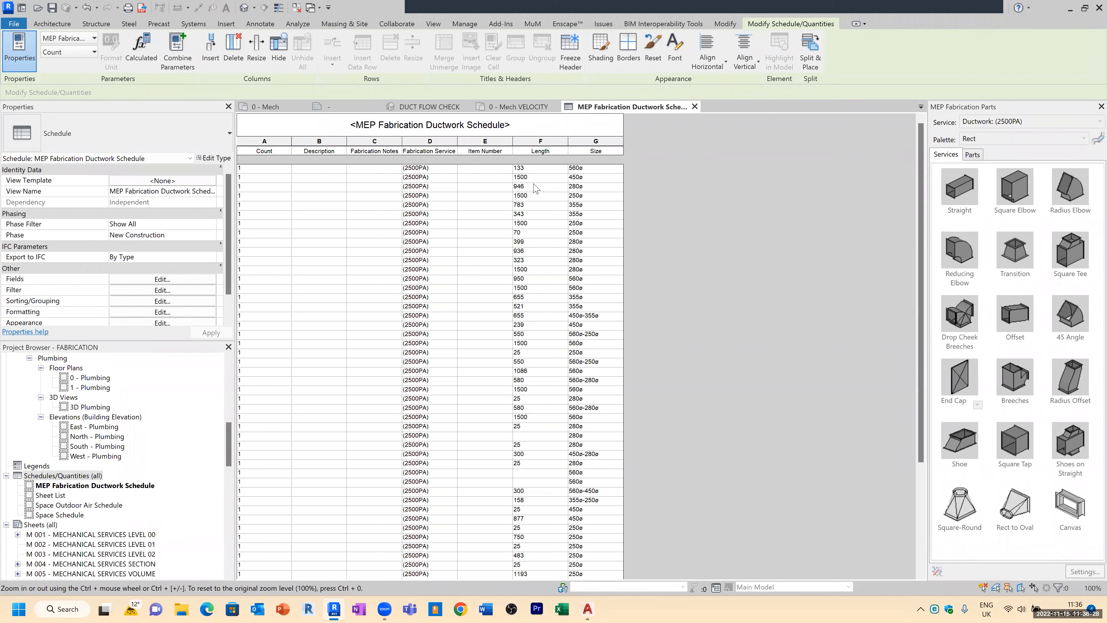
# Step: Add Family, Type and Weight fields to the schedule, then widen the Family column
pyautogui.click(162, 279)
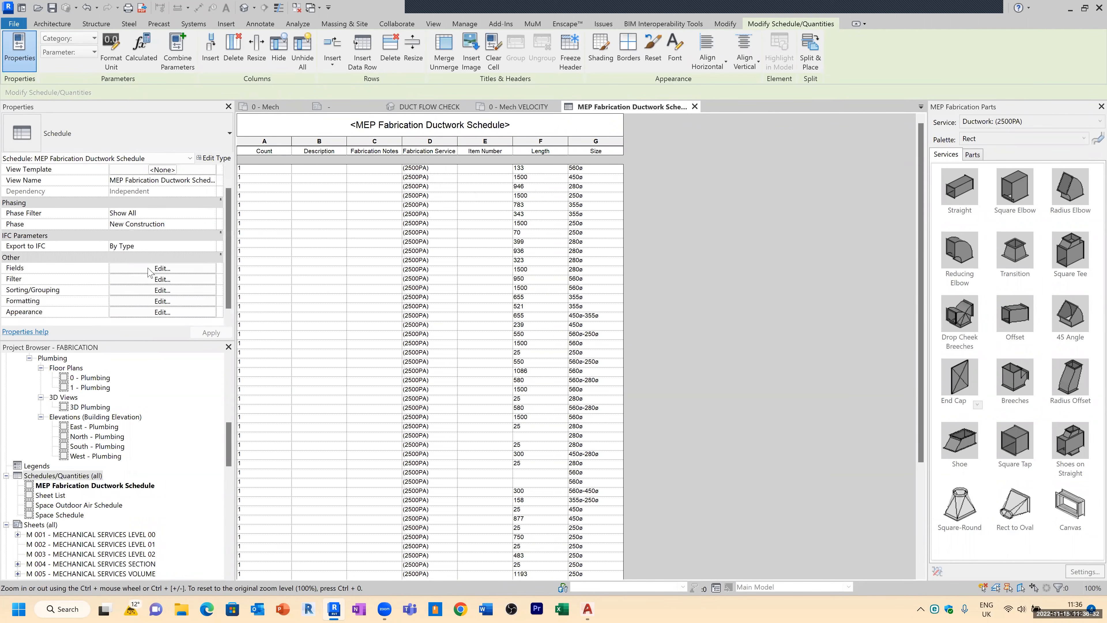
pyautogui.click(149, 268)
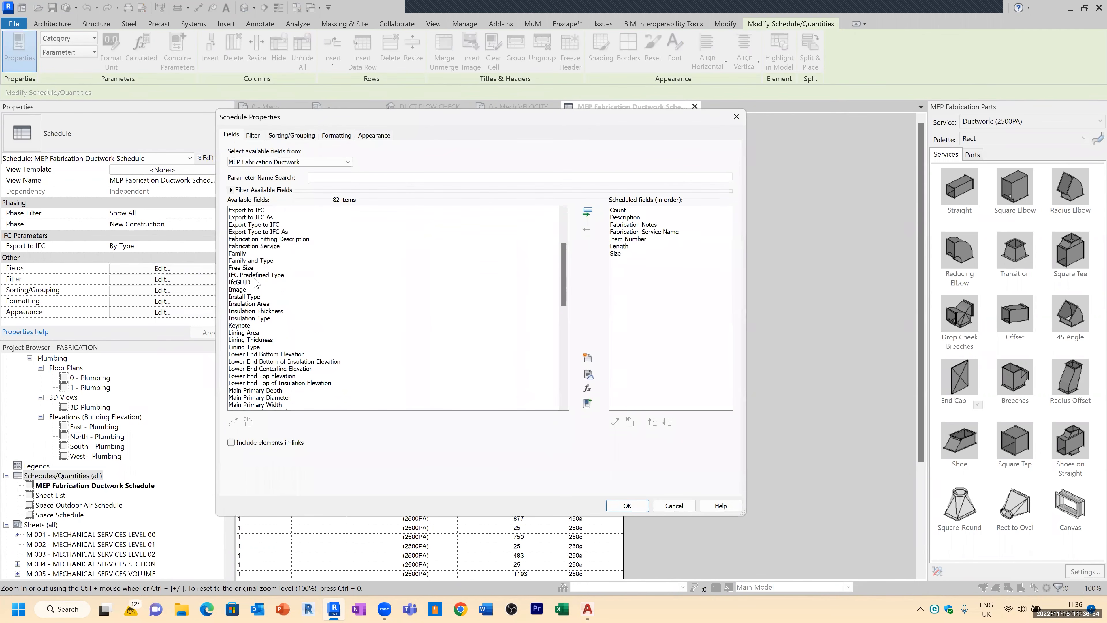
pyautogui.doubleClick(243, 254)
pyautogui.scroll(-12, 257, 378)
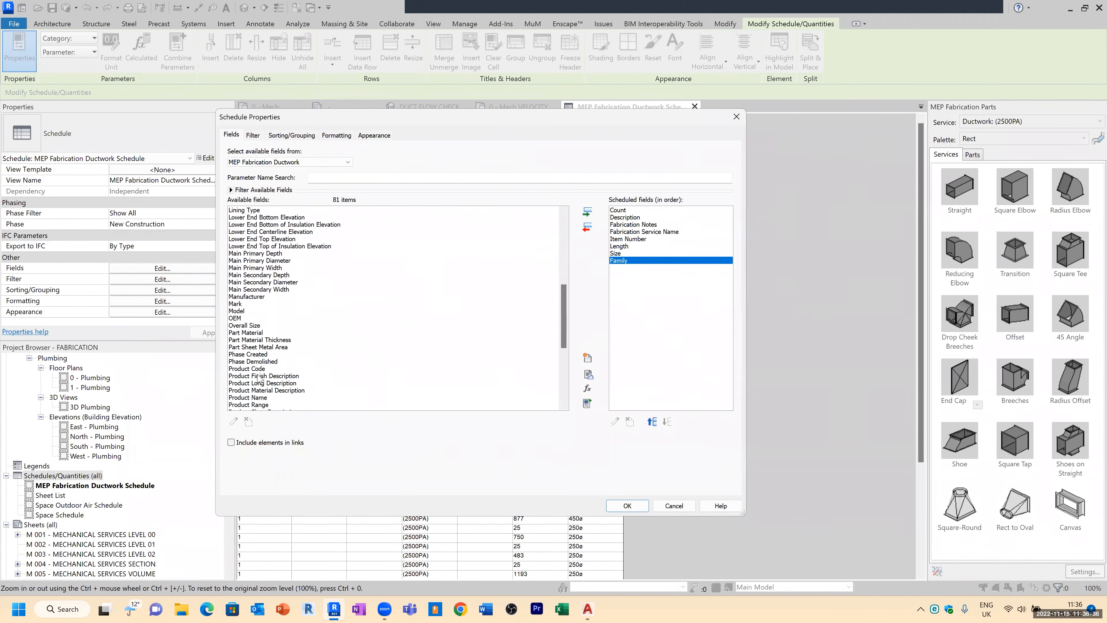
pyautogui.scroll(-3, 257, 378)
pyautogui.doubleClick(242, 304)
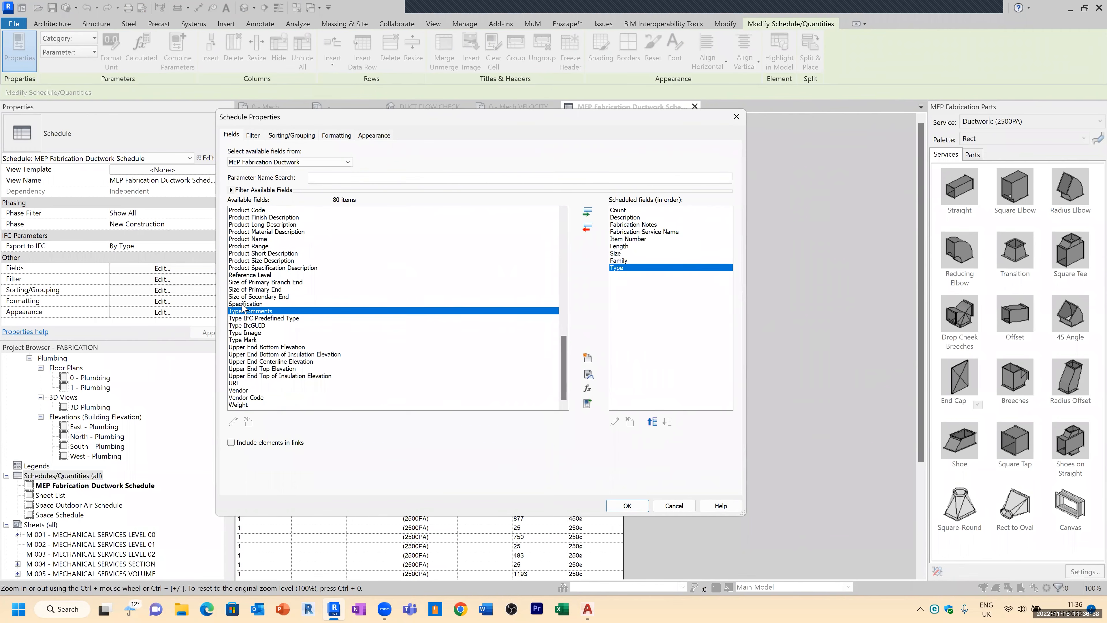
pyautogui.doubleClick(239, 405)
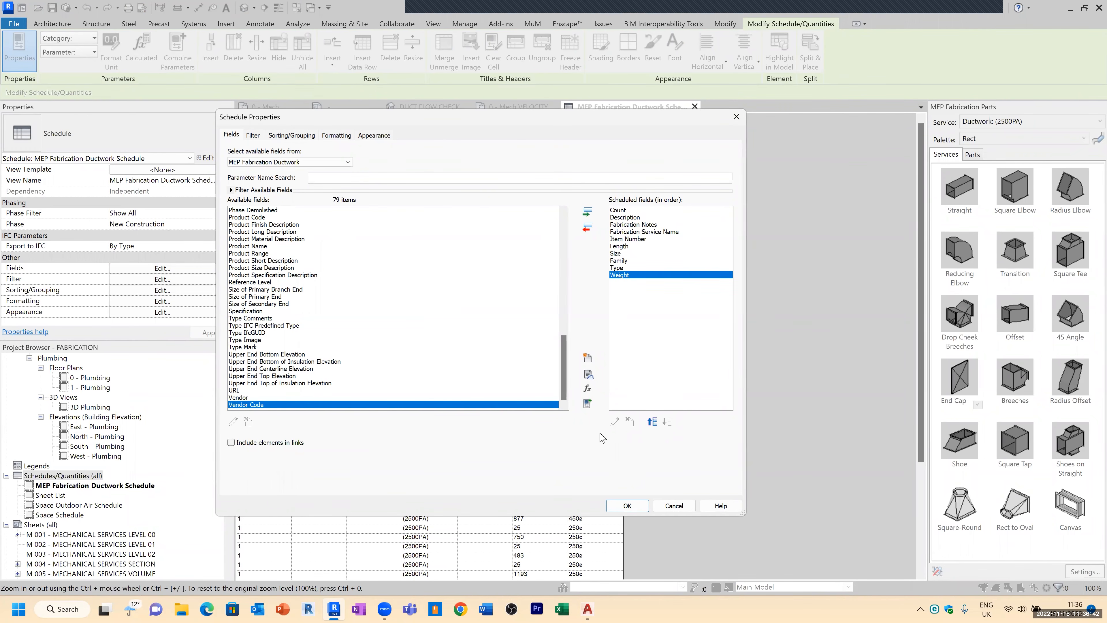
pyautogui.click(628, 505)
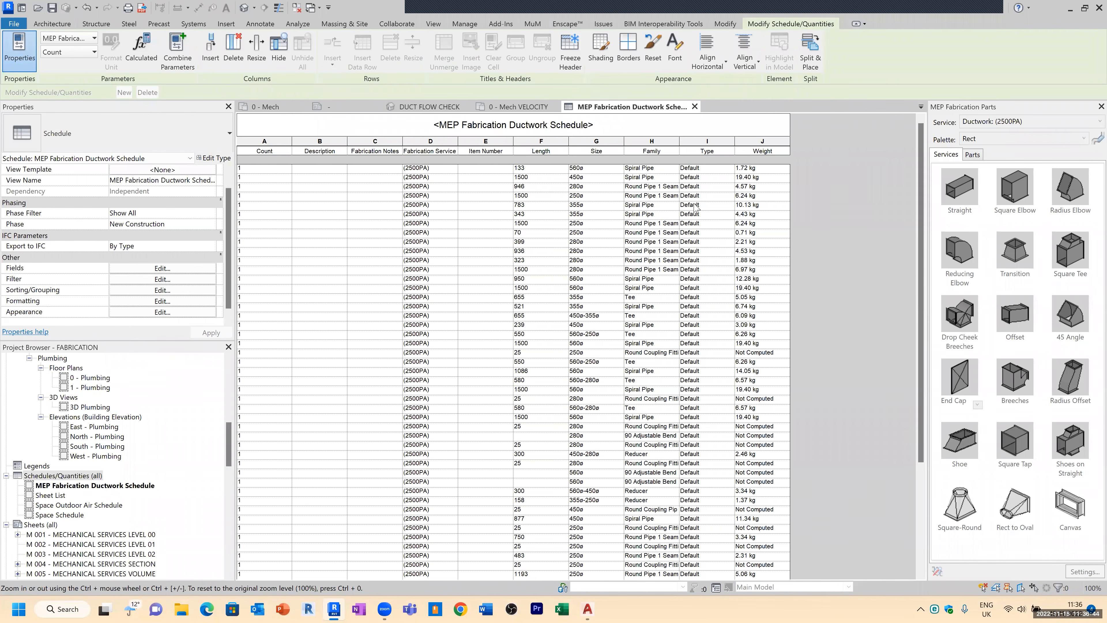
pyautogui.moveTo(679, 137); pyautogui.dragTo(727, 139)
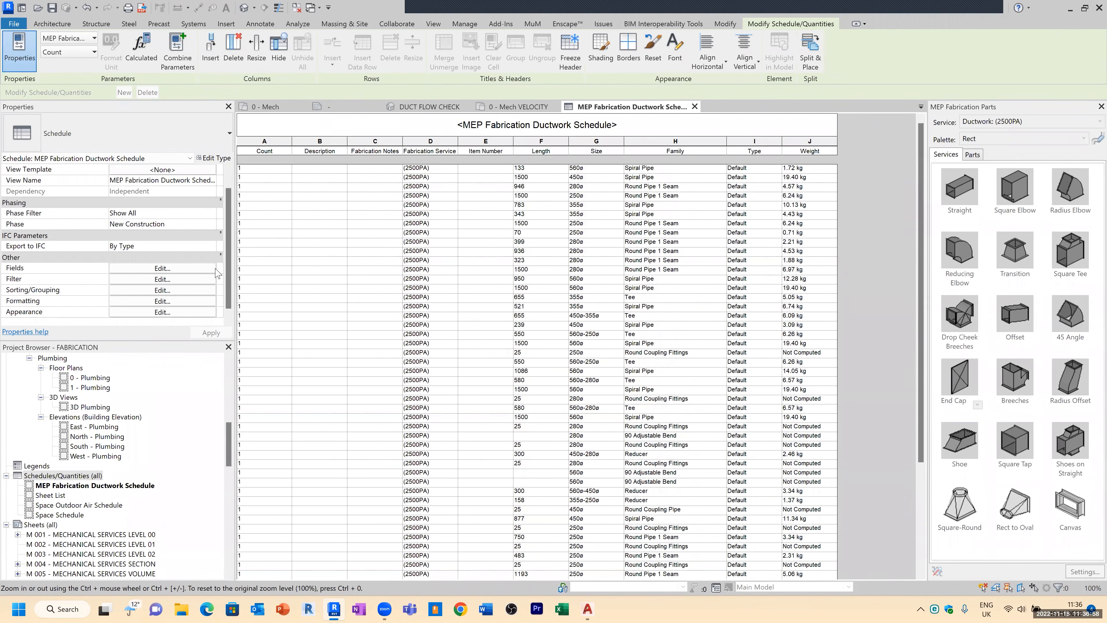
# Step: Sort the schedule by Family, turn on grand totals and turn off itemizing every instance
pyautogui.click(149, 289)
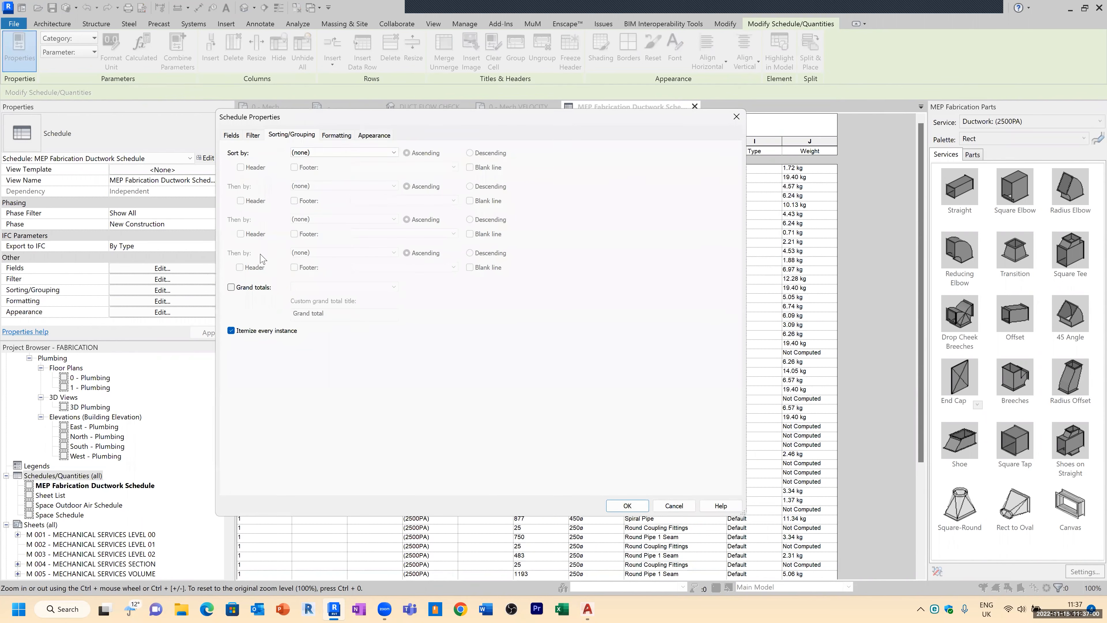
pyautogui.click(316, 153)
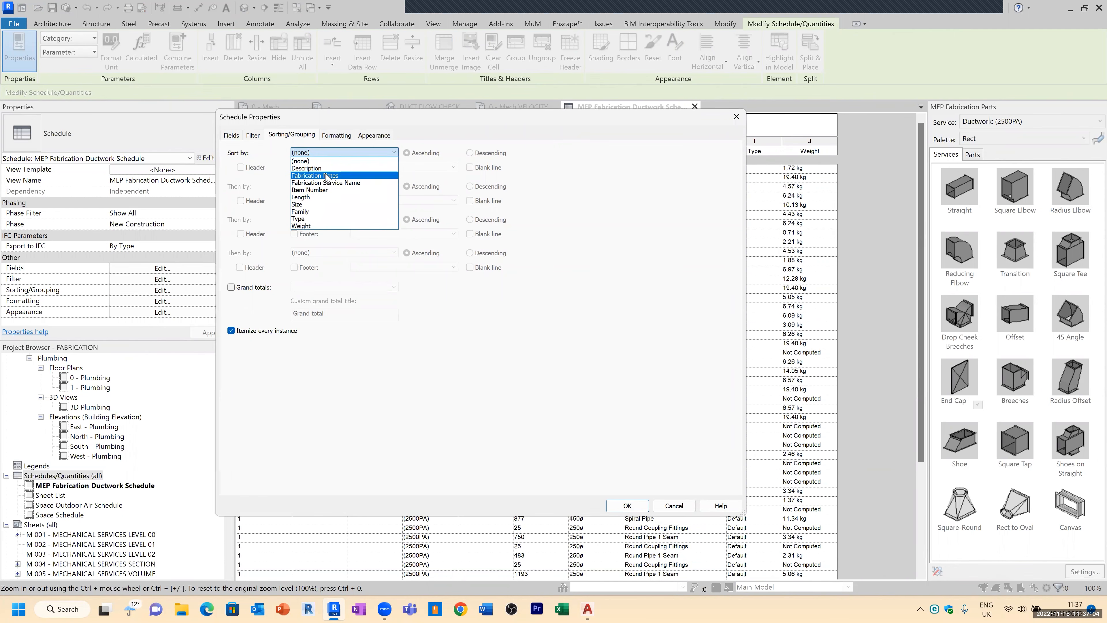
pyautogui.click(315, 212)
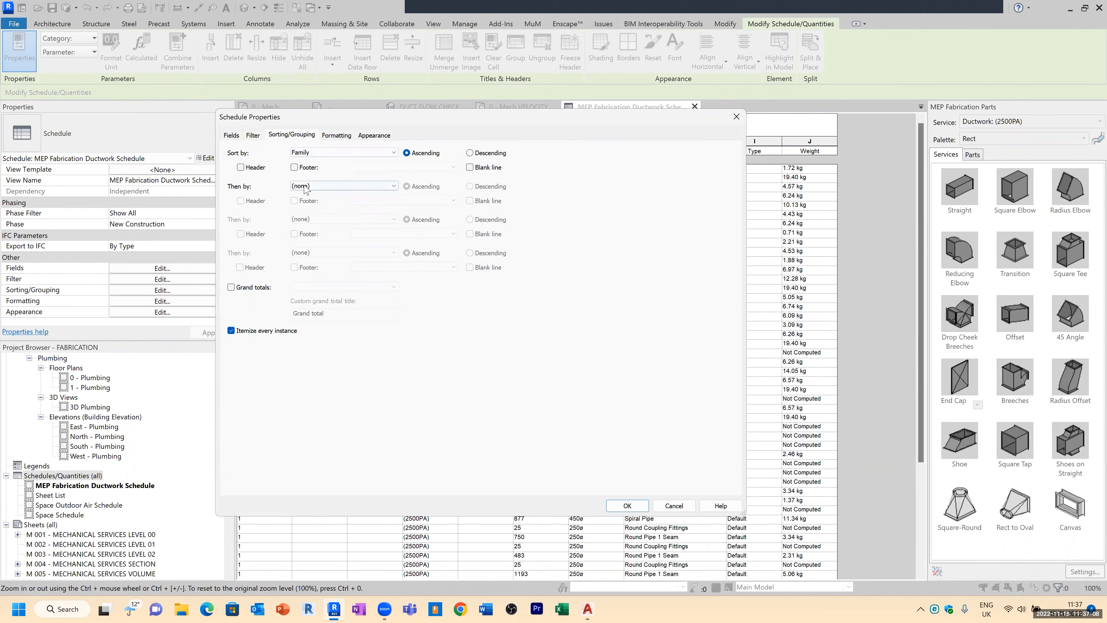
pyautogui.click(232, 331)
pyautogui.click(232, 287)
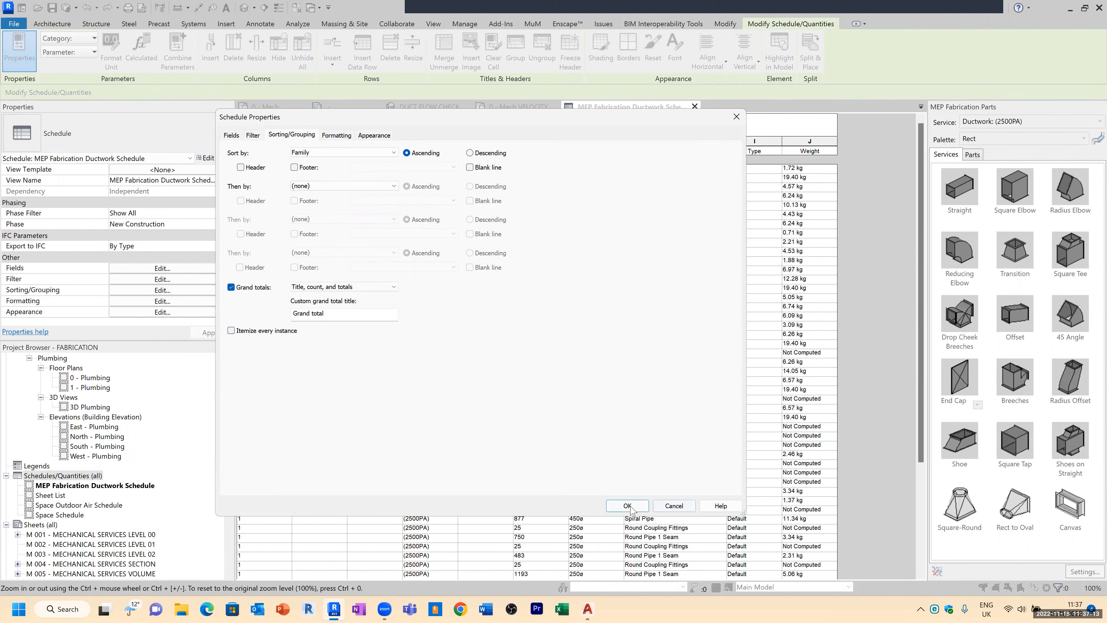
pyautogui.click(628, 506)
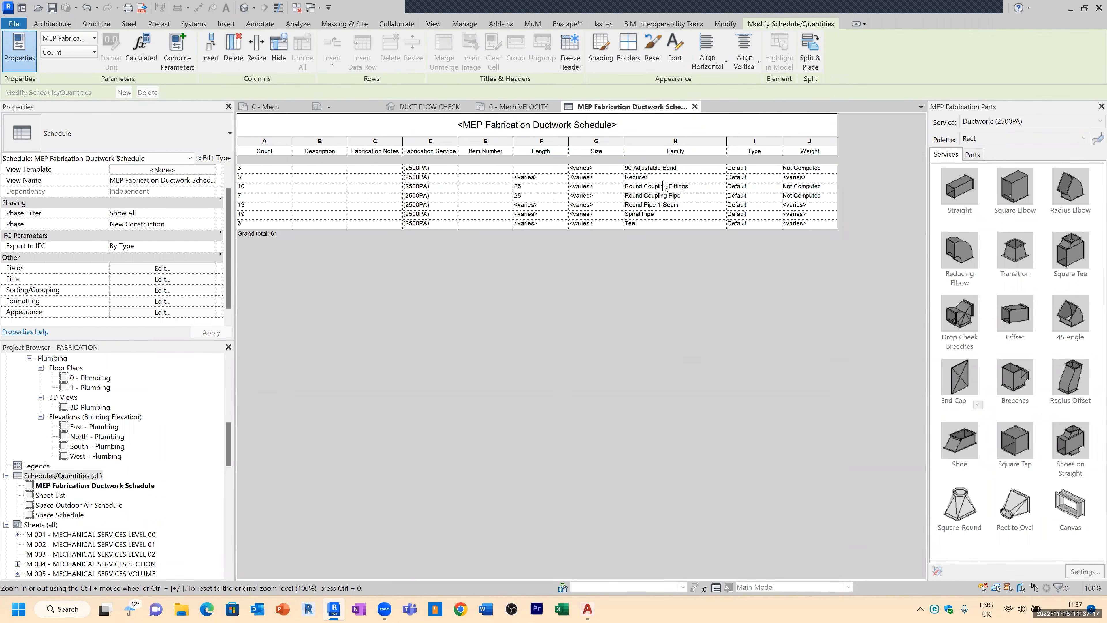
# Step: Add Length as a second ascending sort after Family in the schedule's sorting settings
pyautogui.click(254, 187)
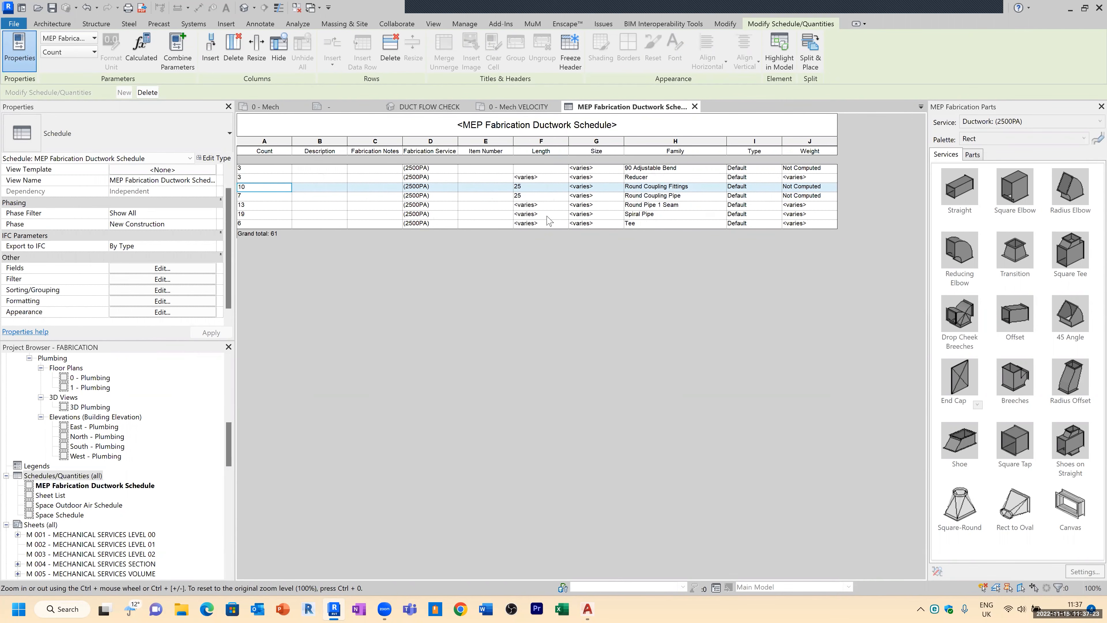
pyautogui.click(658, 215)
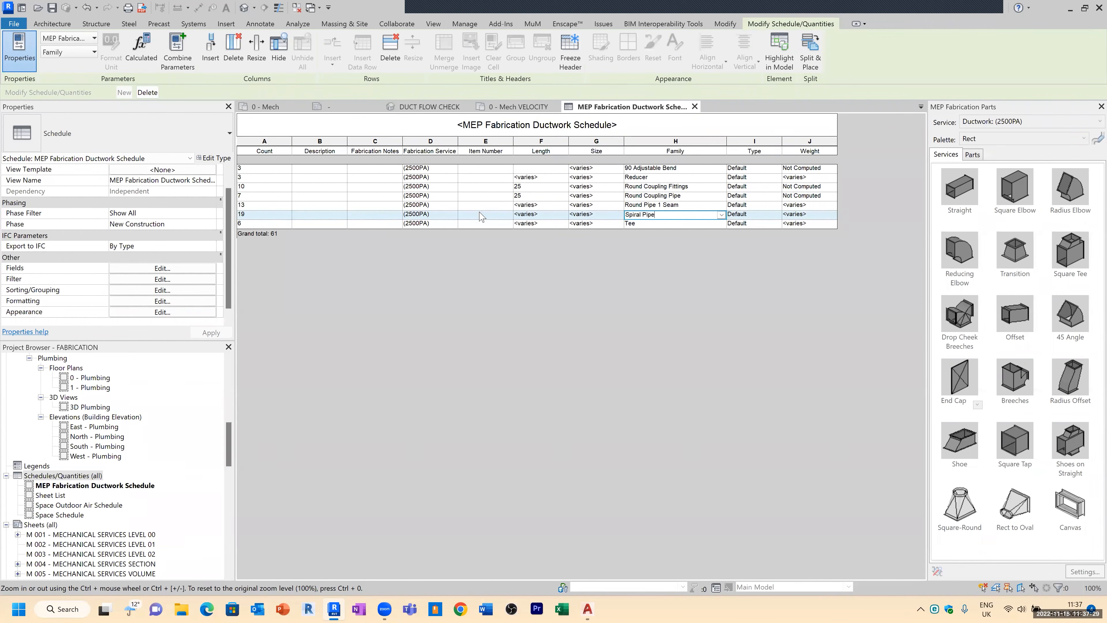
pyautogui.click(159, 290)
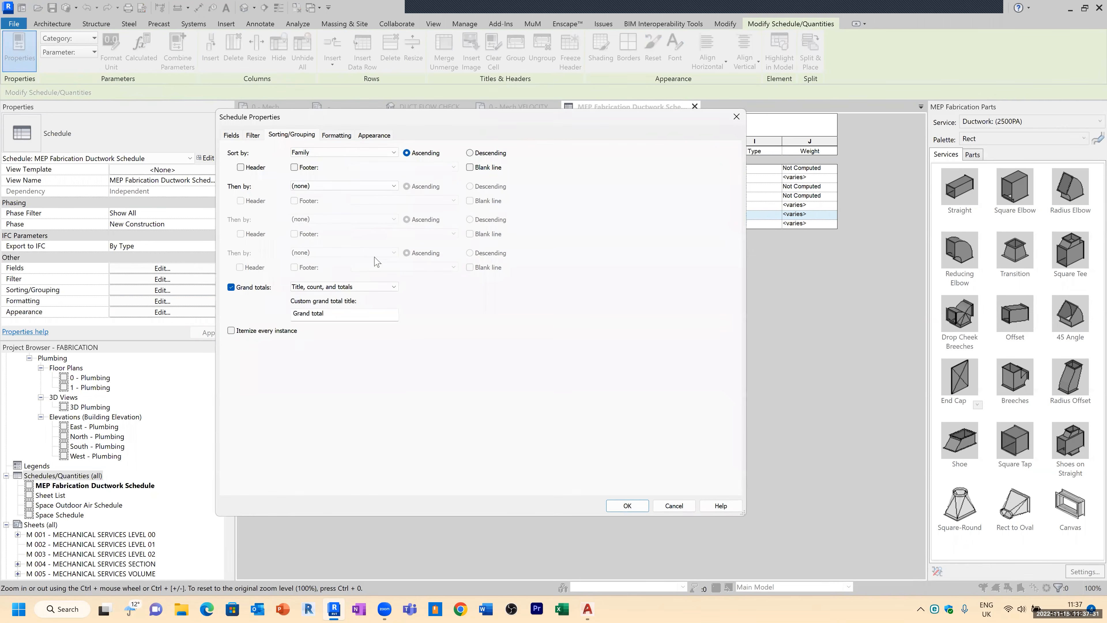
pyautogui.click(348, 152)
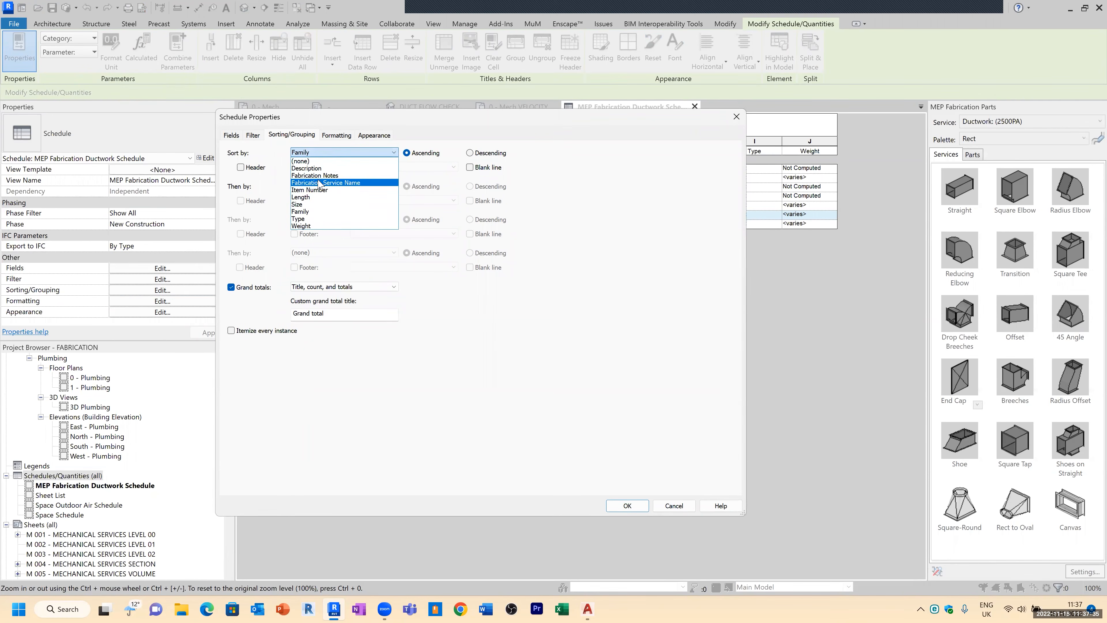
pyautogui.click(313, 212)
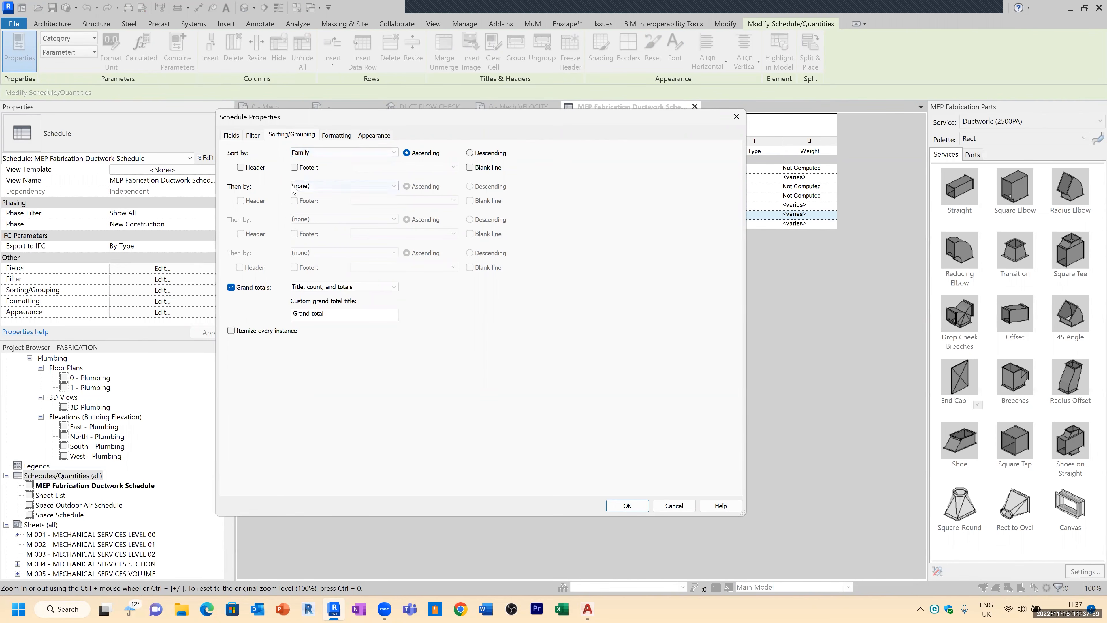
pyautogui.click(307, 186)
pyautogui.click(313, 231)
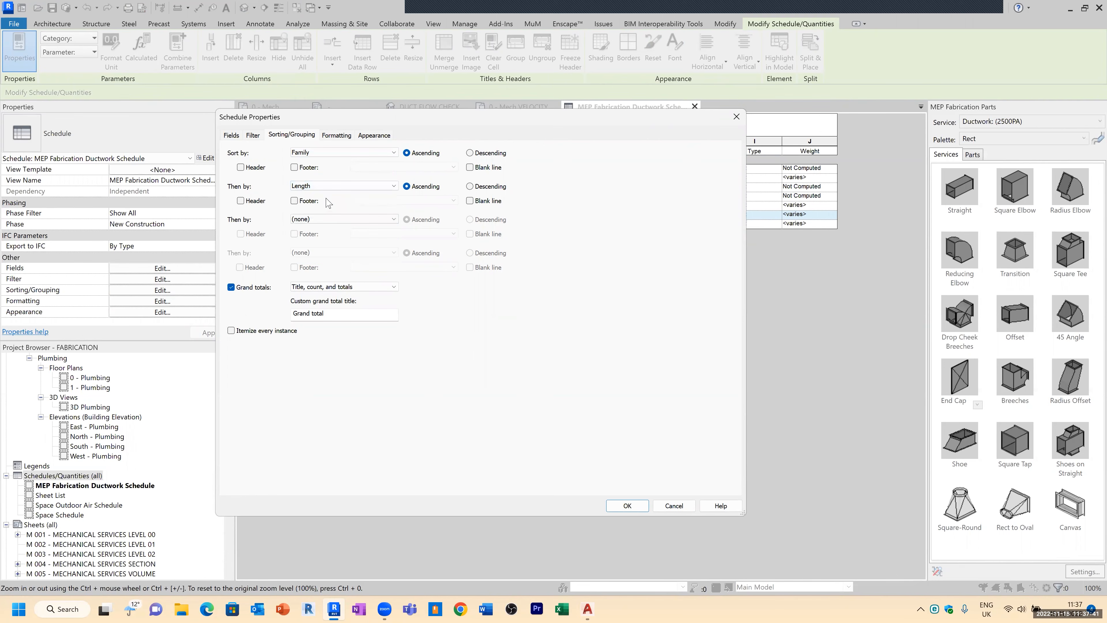
pyautogui.click(638, 505)
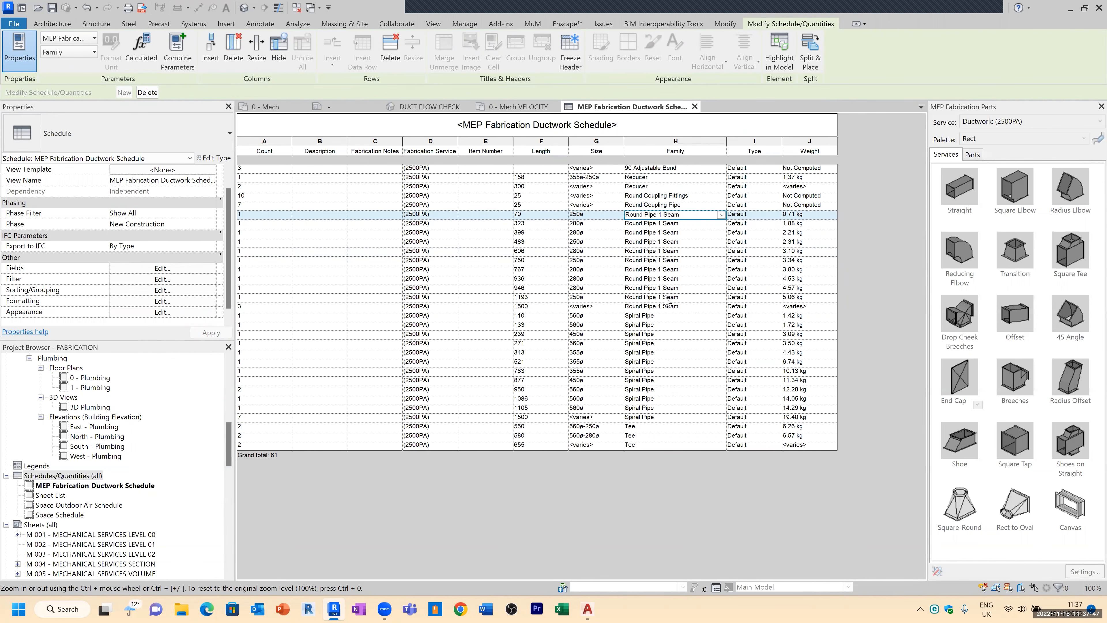
# Step: Select a Spiral Pipe row in the schedule and locate that duct in the DUCT FLOW CHECK 3D view
pyautogui.click(663, 317)
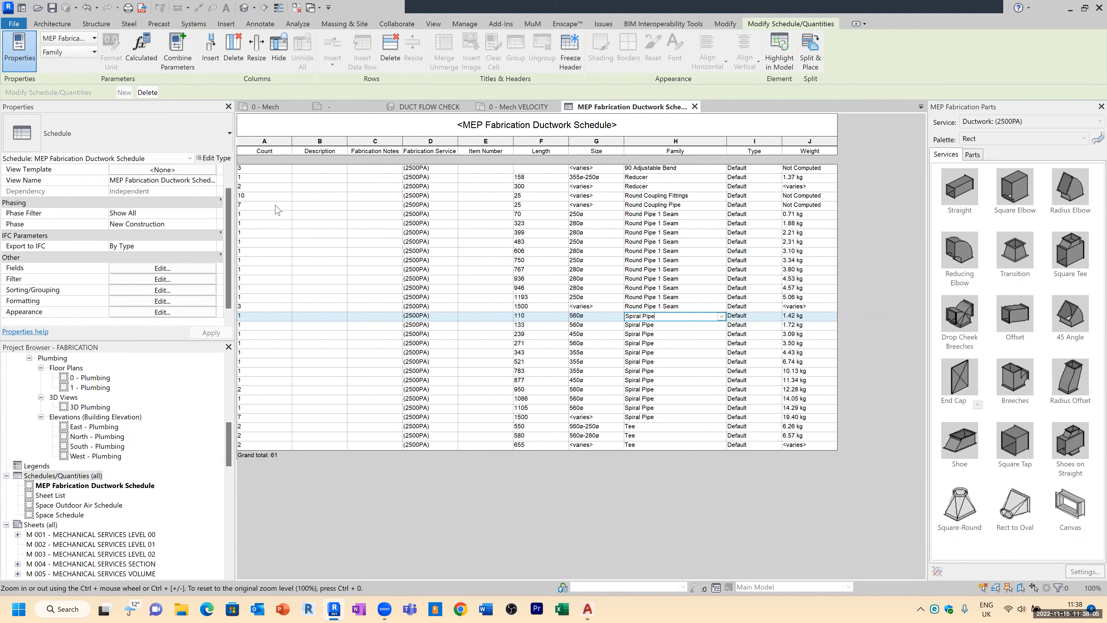
pyautogui.click(475, 107)
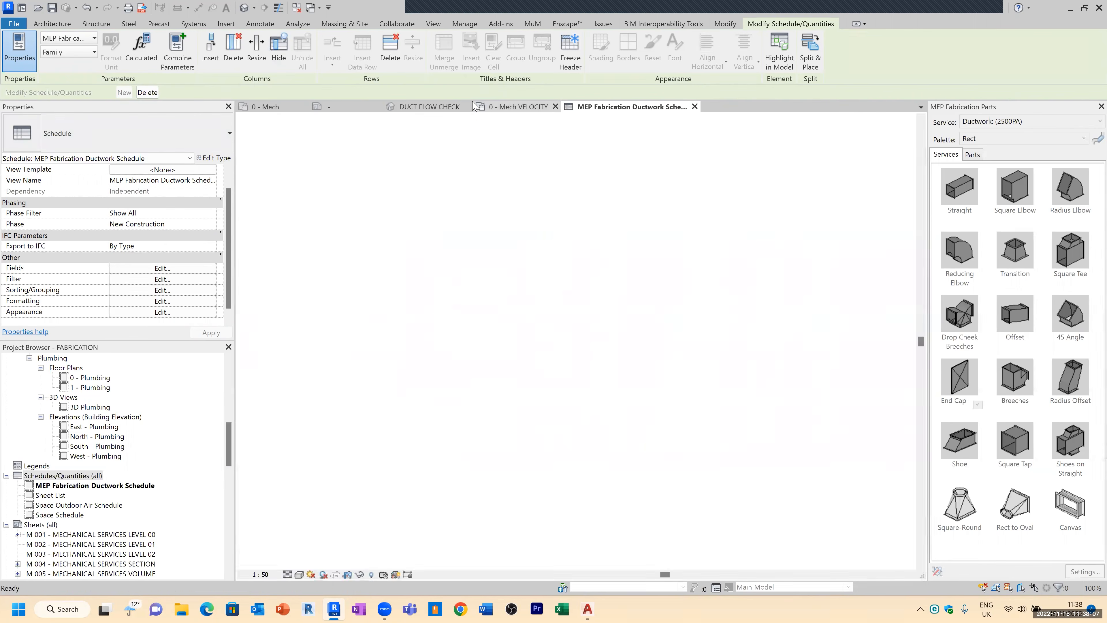
pyautogui.click(429, 106)
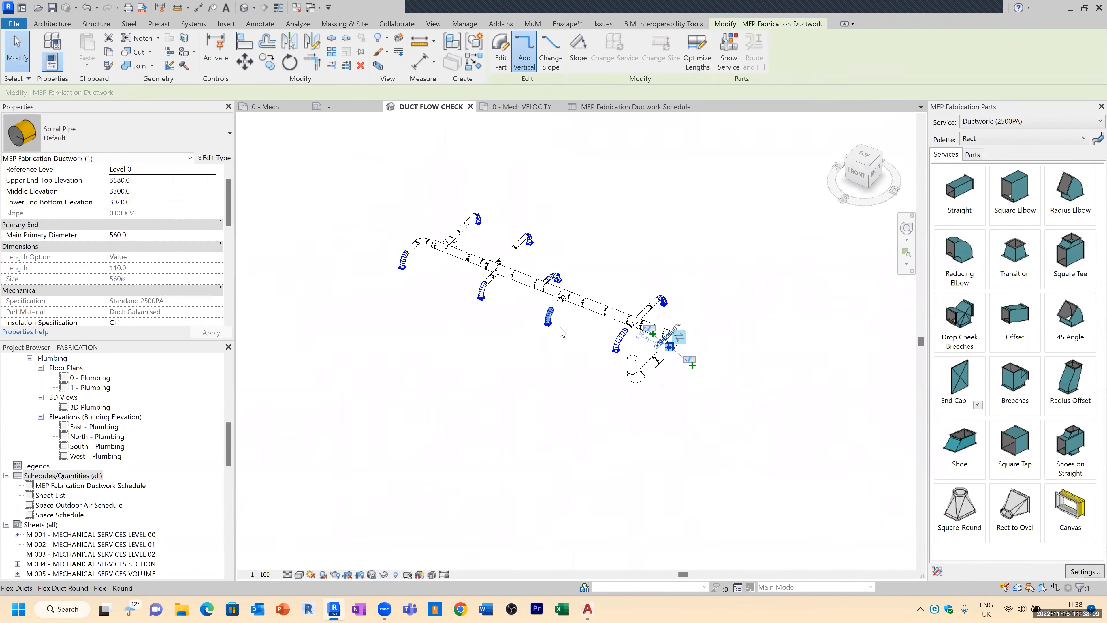
pyautogui.moveTo(591, 358)
pyautogui.keyDown('shift'); pyautogui.mouseDown(button='middle')
pyautogui.moveTo(628, 317)
pyautogui.moveTo(585, 350)
pyautogui.mouseUp(button='middle'); pyautogui.keyUp('shift')
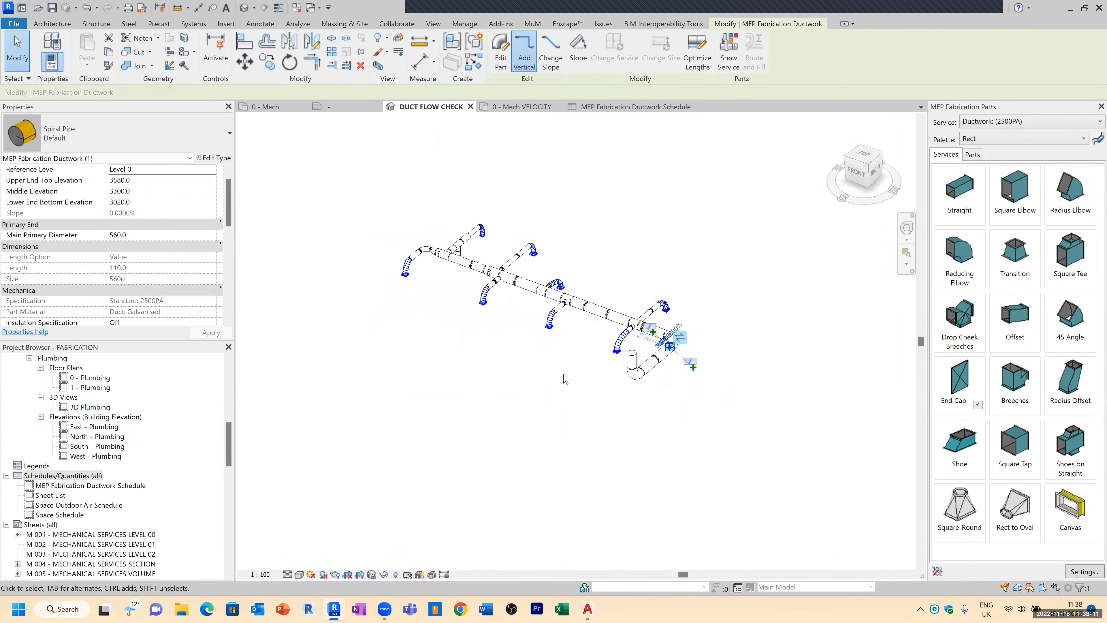